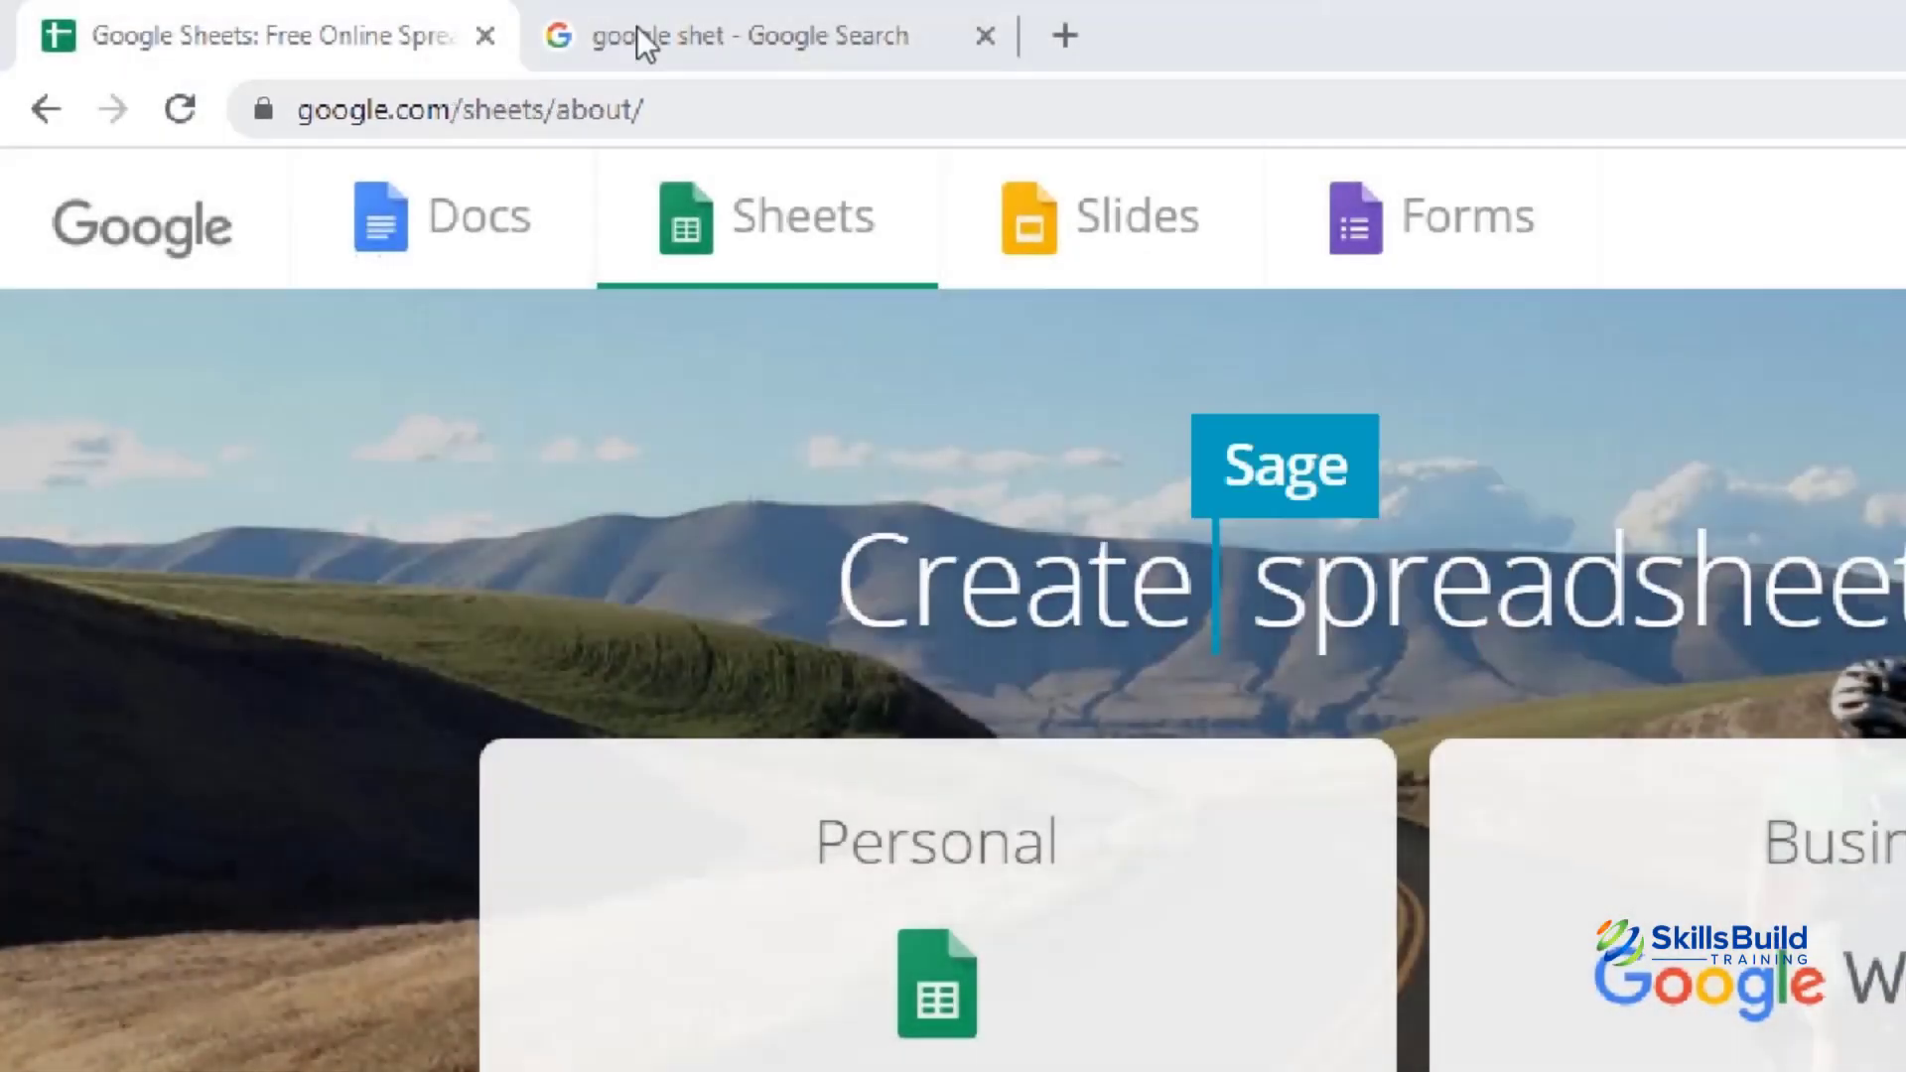
- Switch to the open Google search page and search for "google sheets"
{"action": "left_click", "coordinate": [711, 29]}
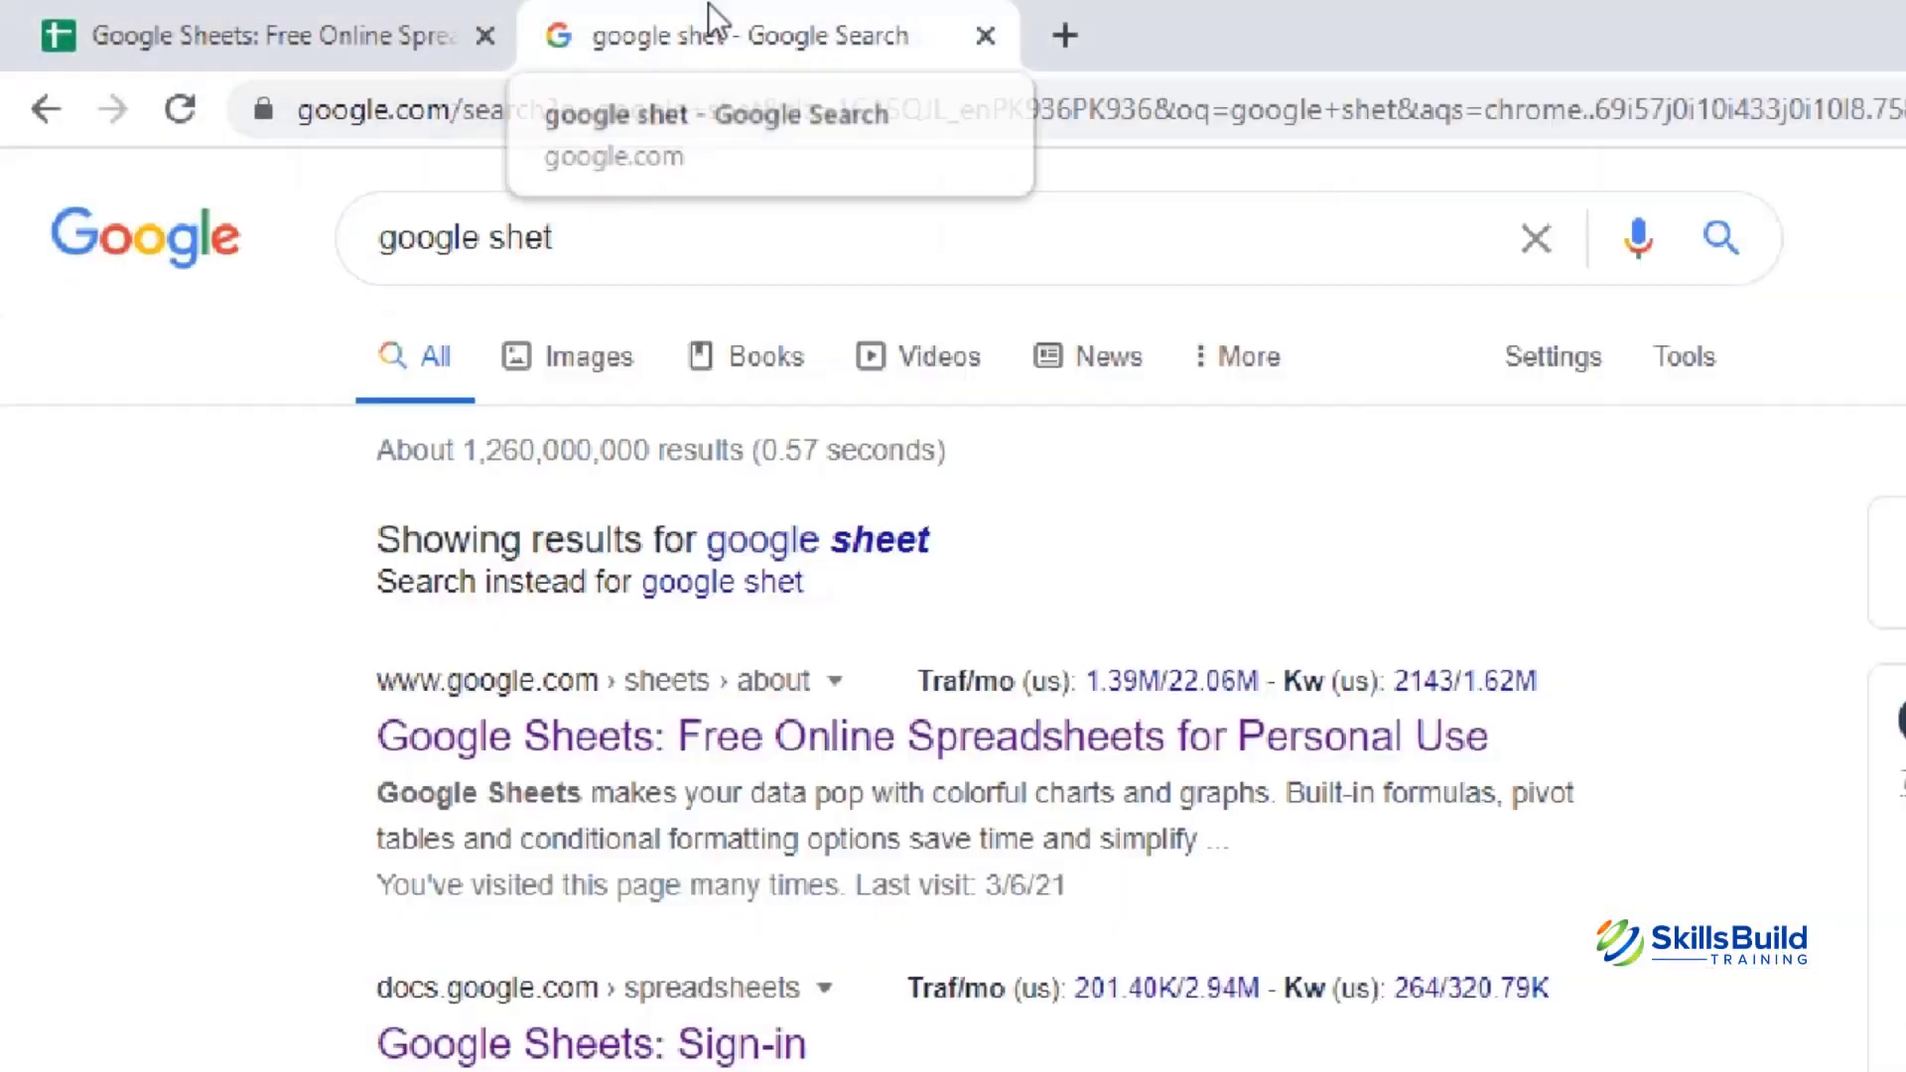
{"action": "triple_click", "coordinate": [331, 244]}
{"action": "type", "text": "google she"}
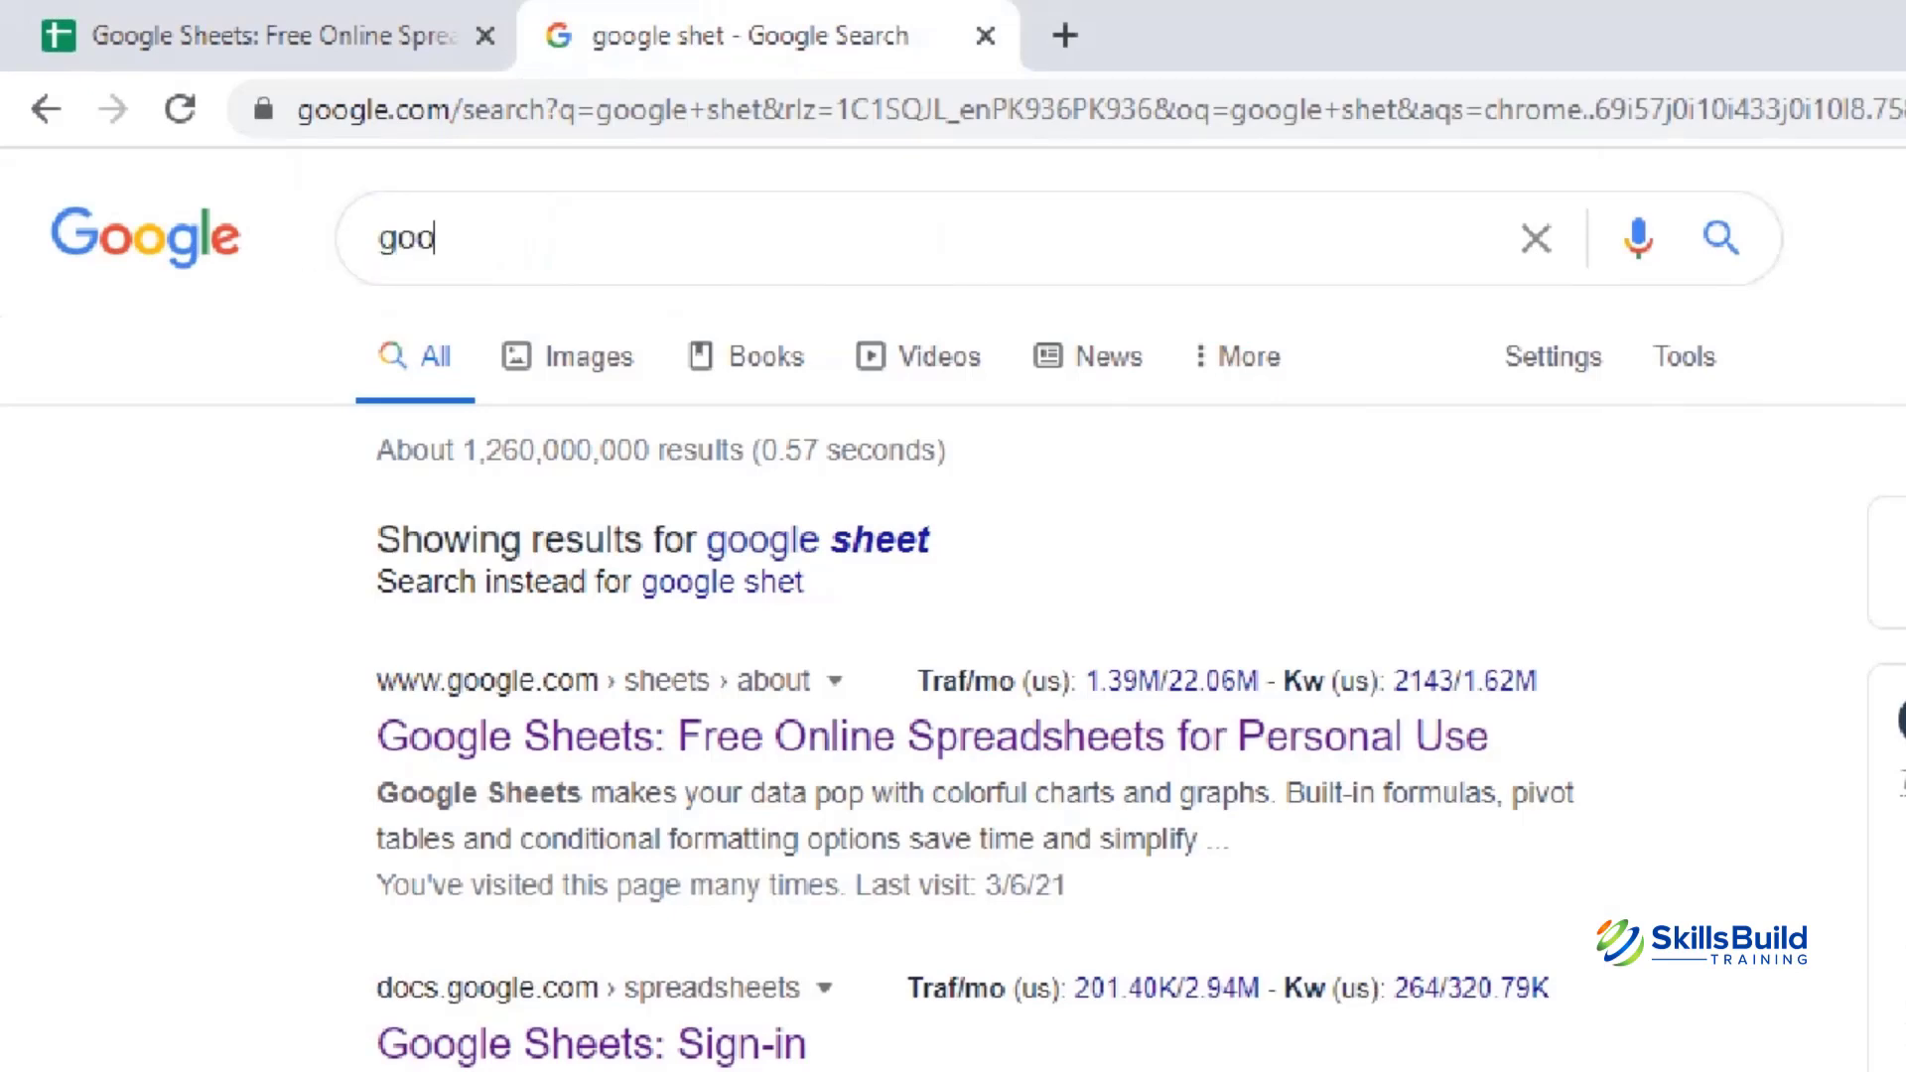
{"action": "type", "text": "ets"}
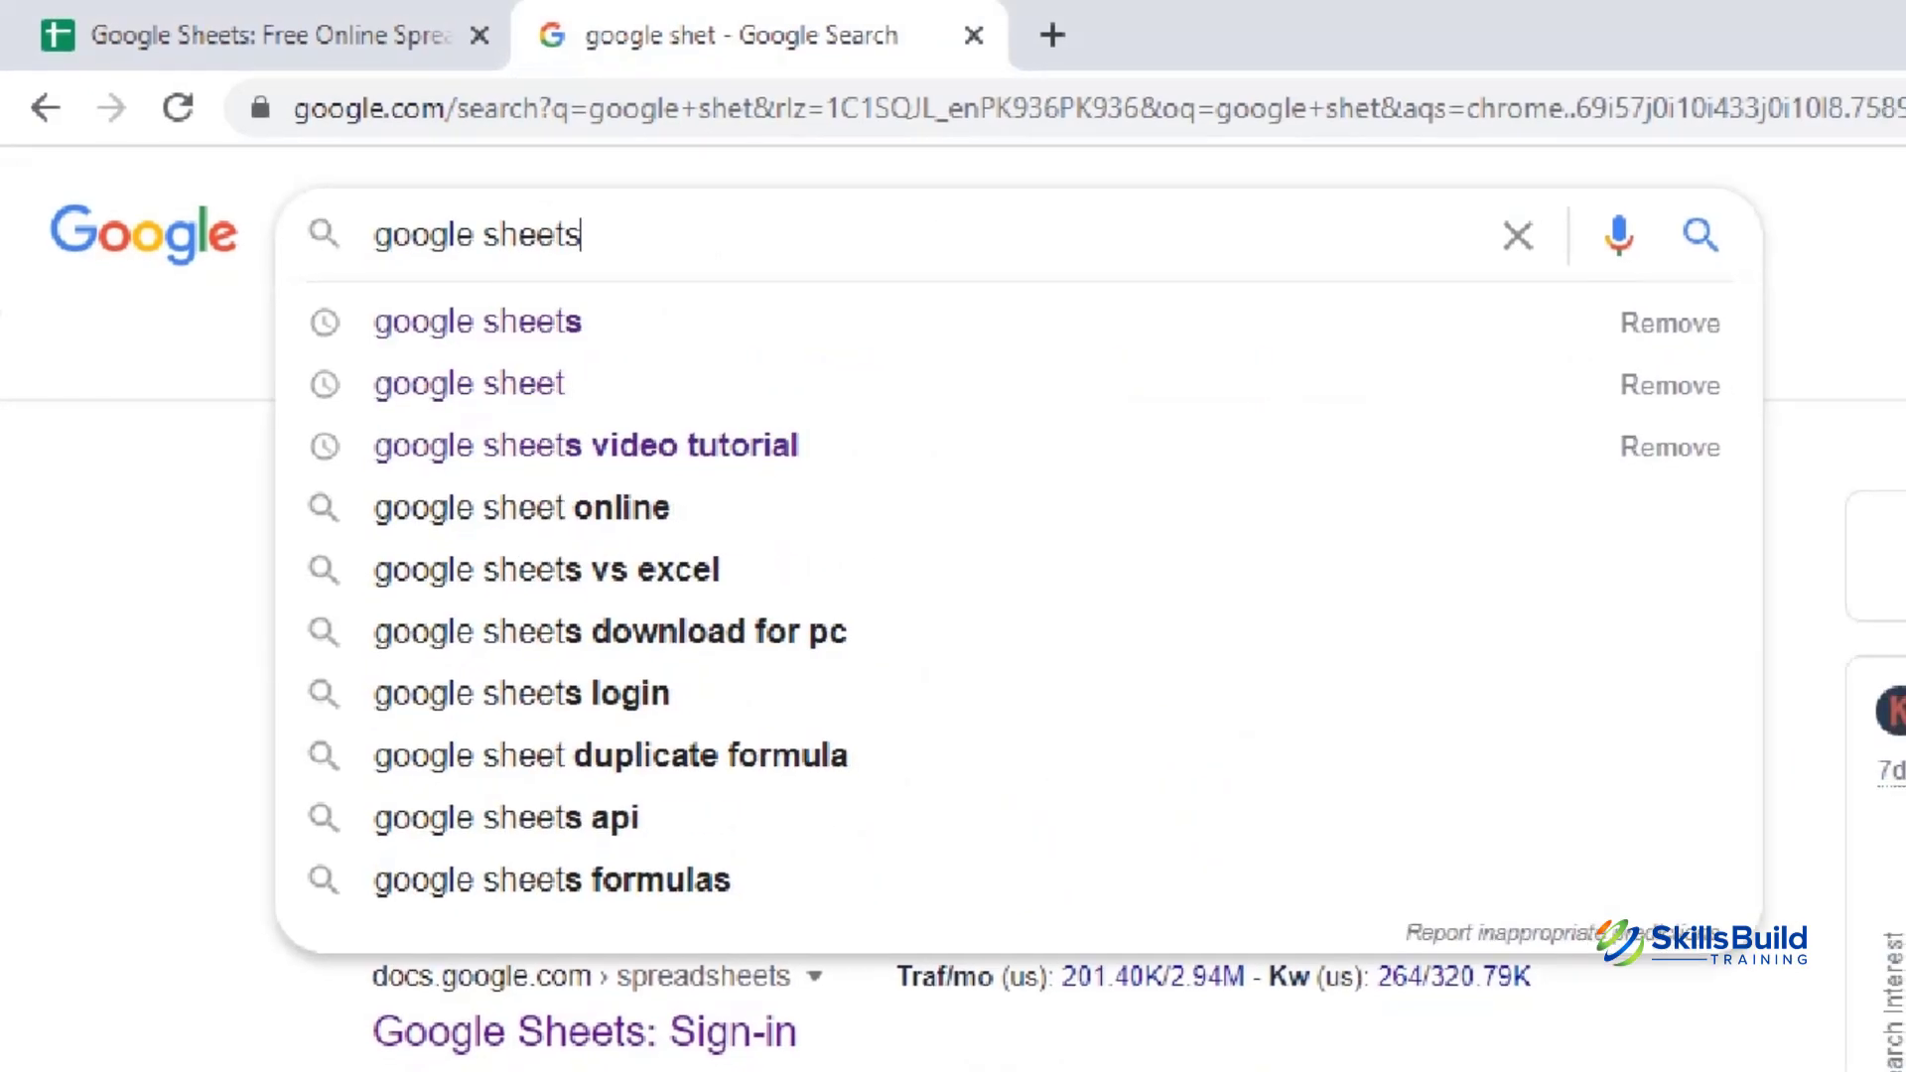
{"action": "key", "text": "Return"}
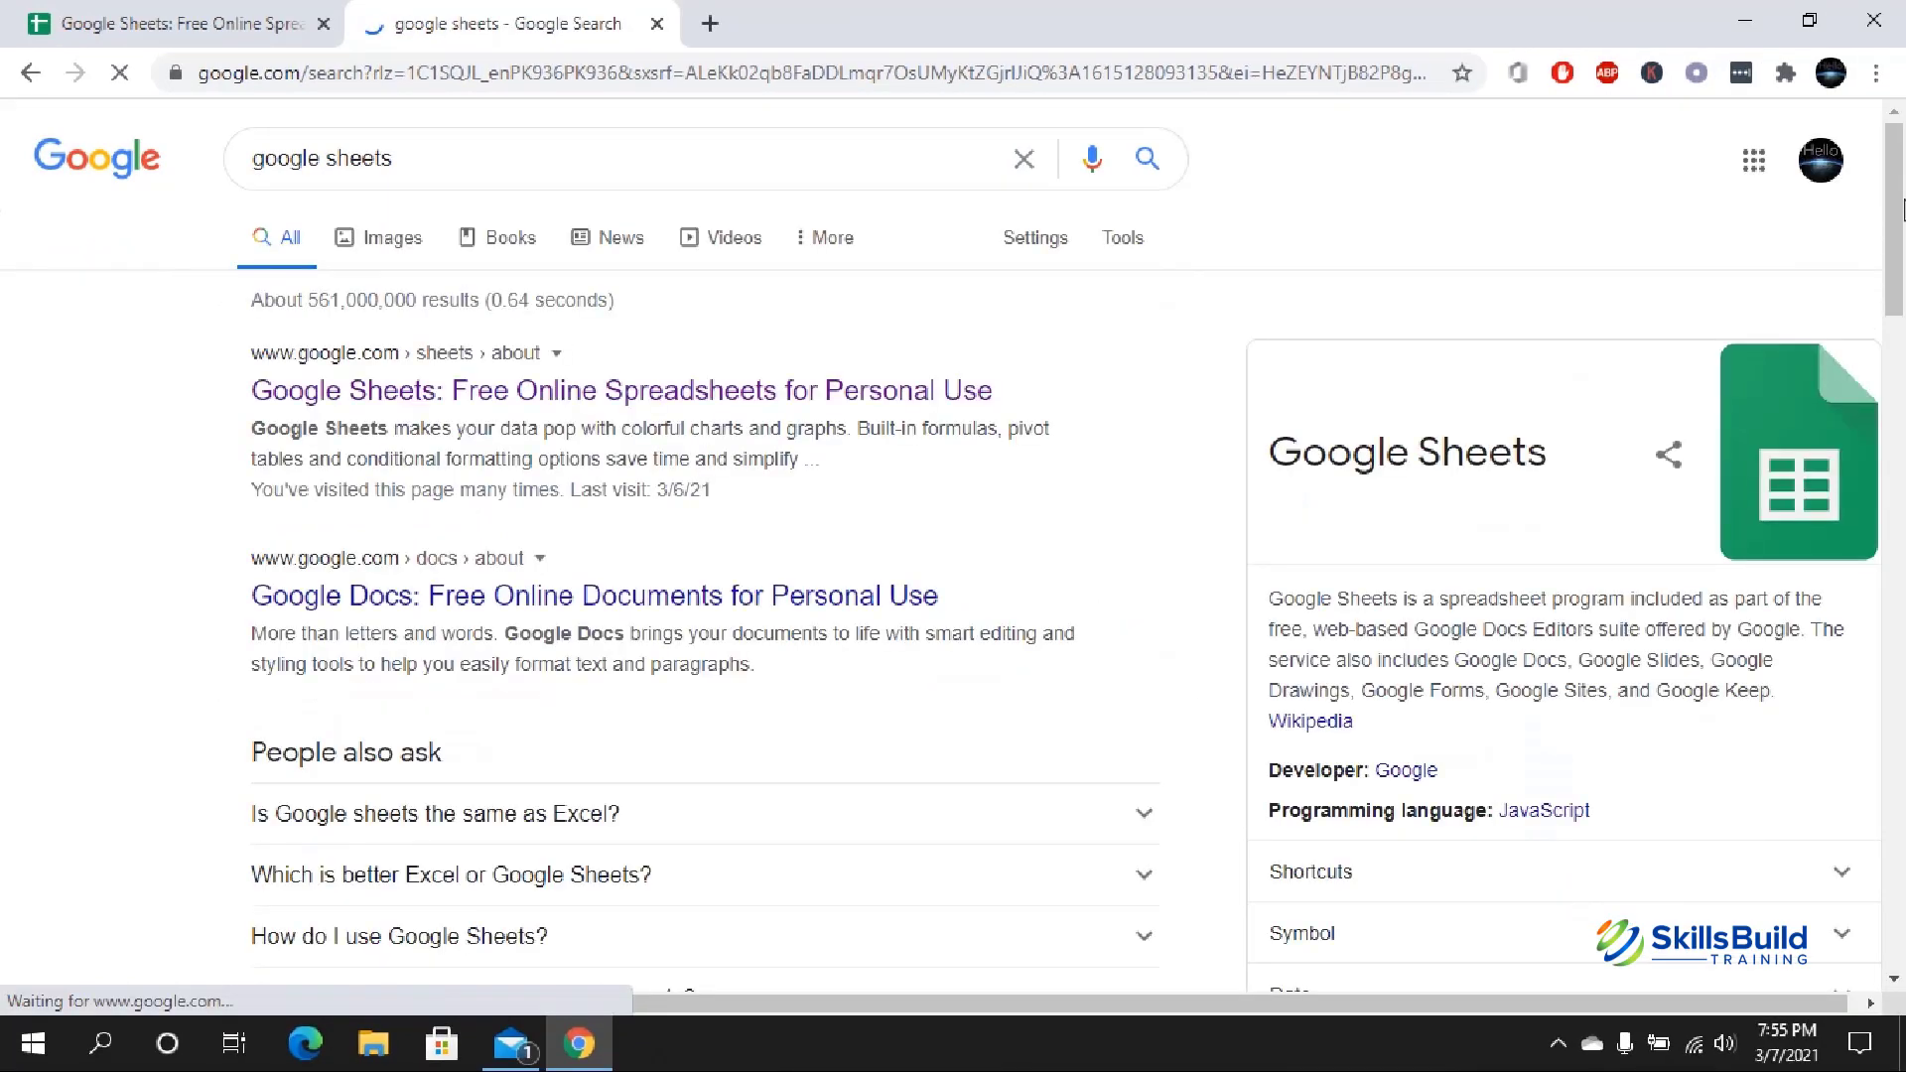
- Open the Google Sheets page from the search results, go to the personal Sheets home page and look over the recent spreadsheets
{"action": "left_click", "coordinate": [468, 390]}
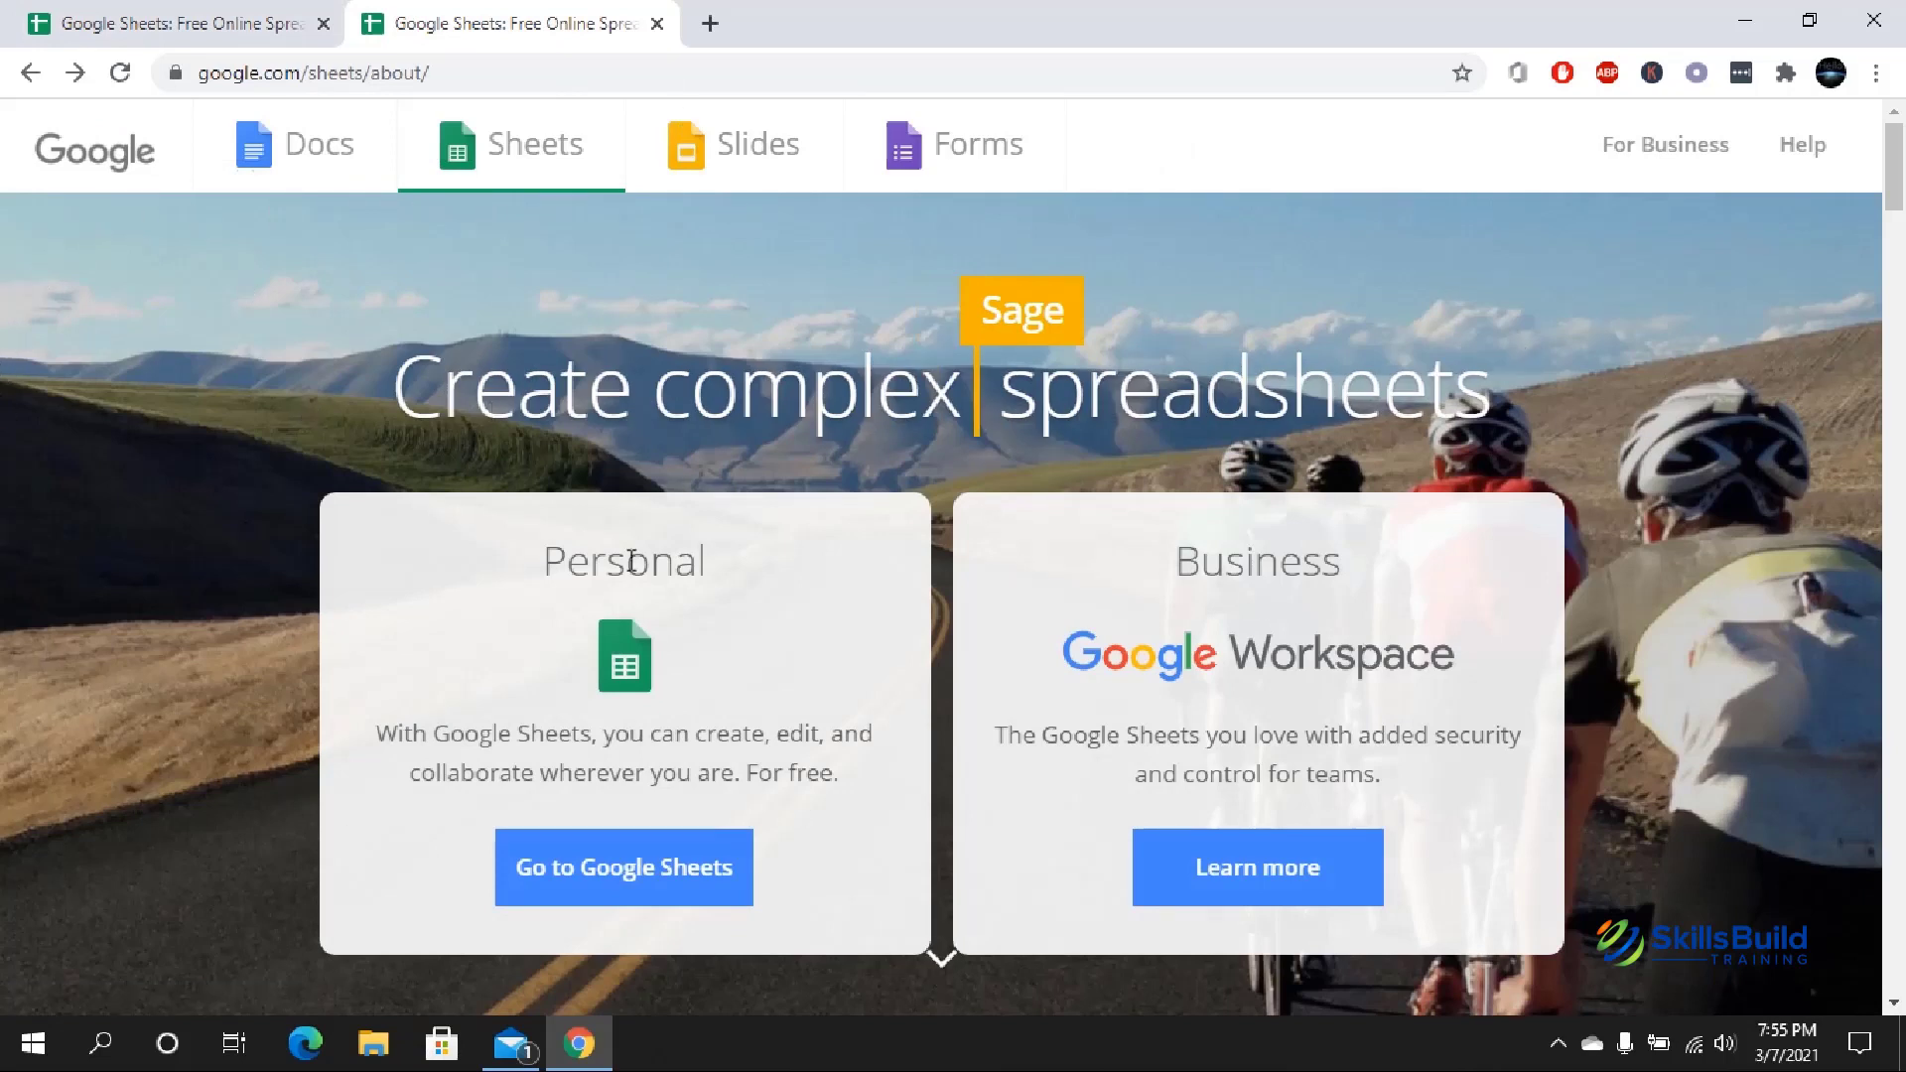
{"action": "left_click", "coordinate": [652, 893]}
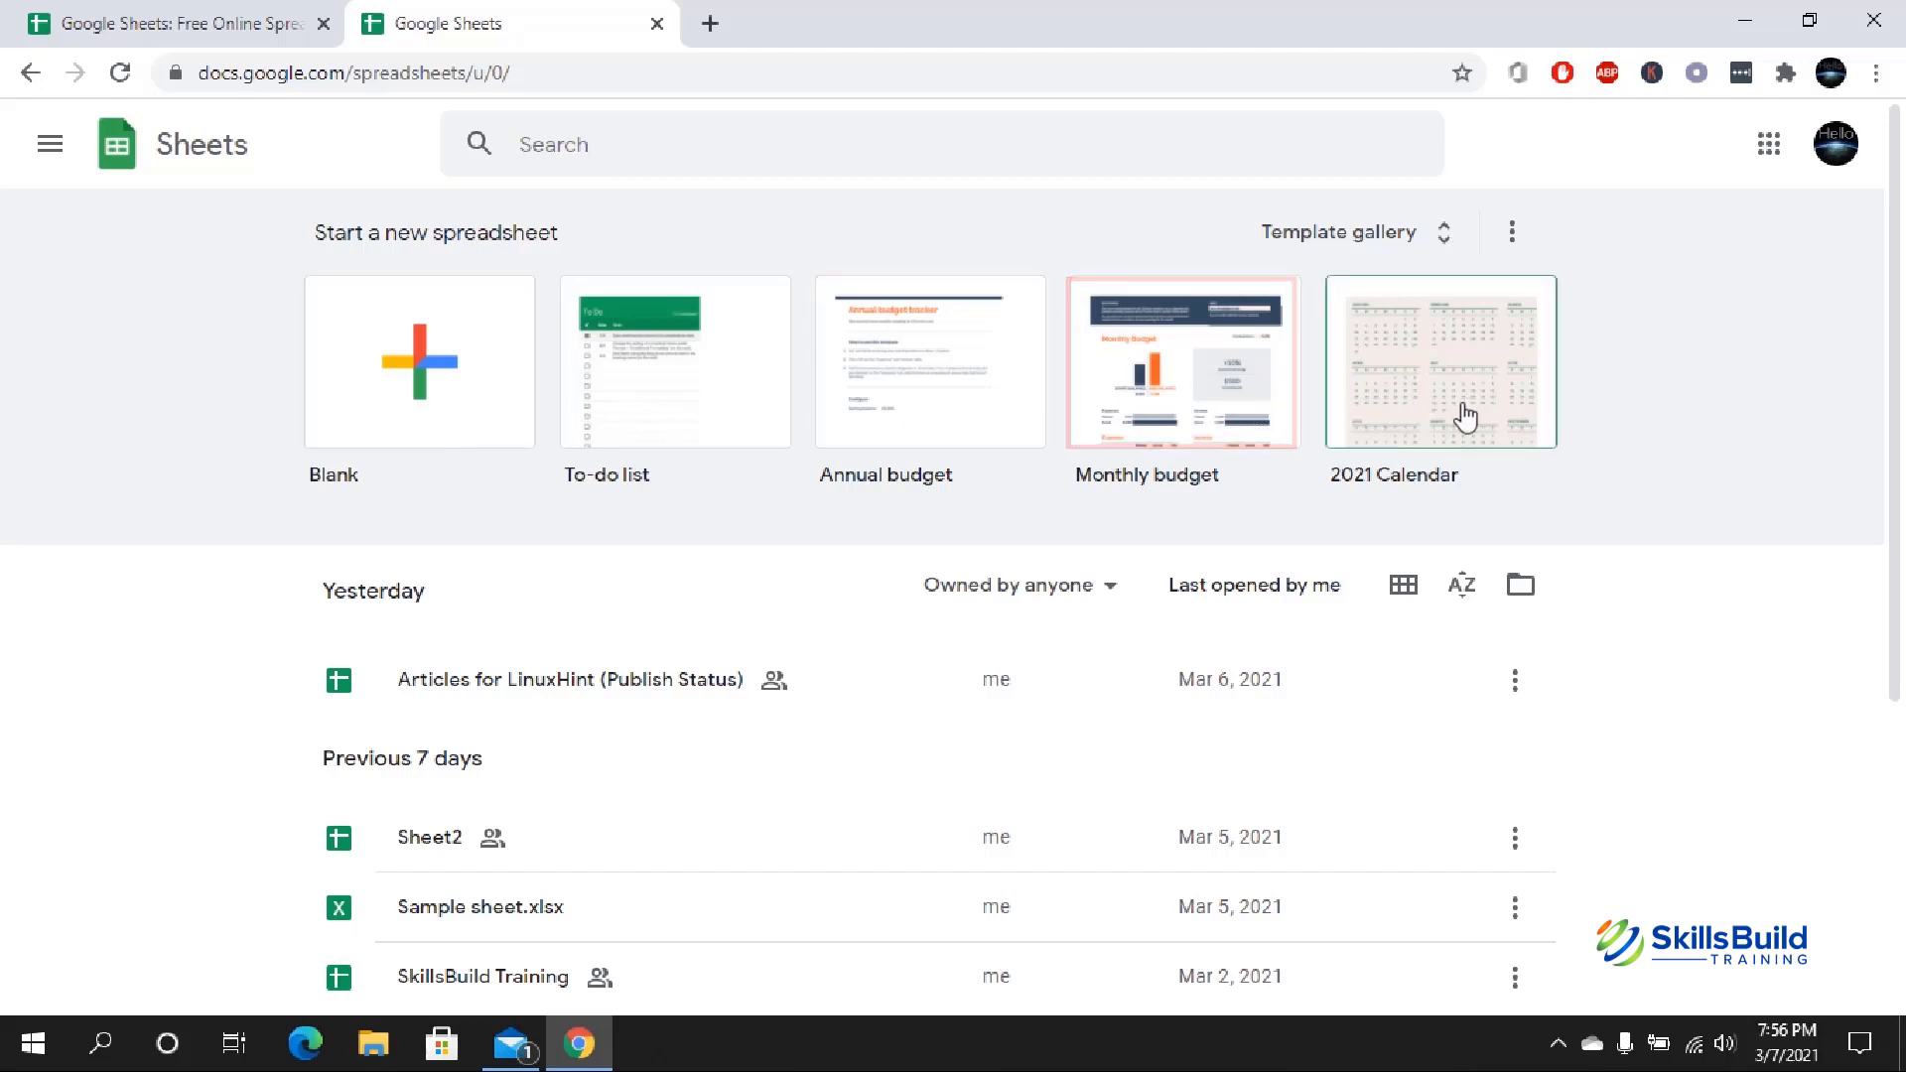
{"action": "scroll", "coordinate": [1608, 536], "scroll_direction": "down", "scroll_amount": 3}
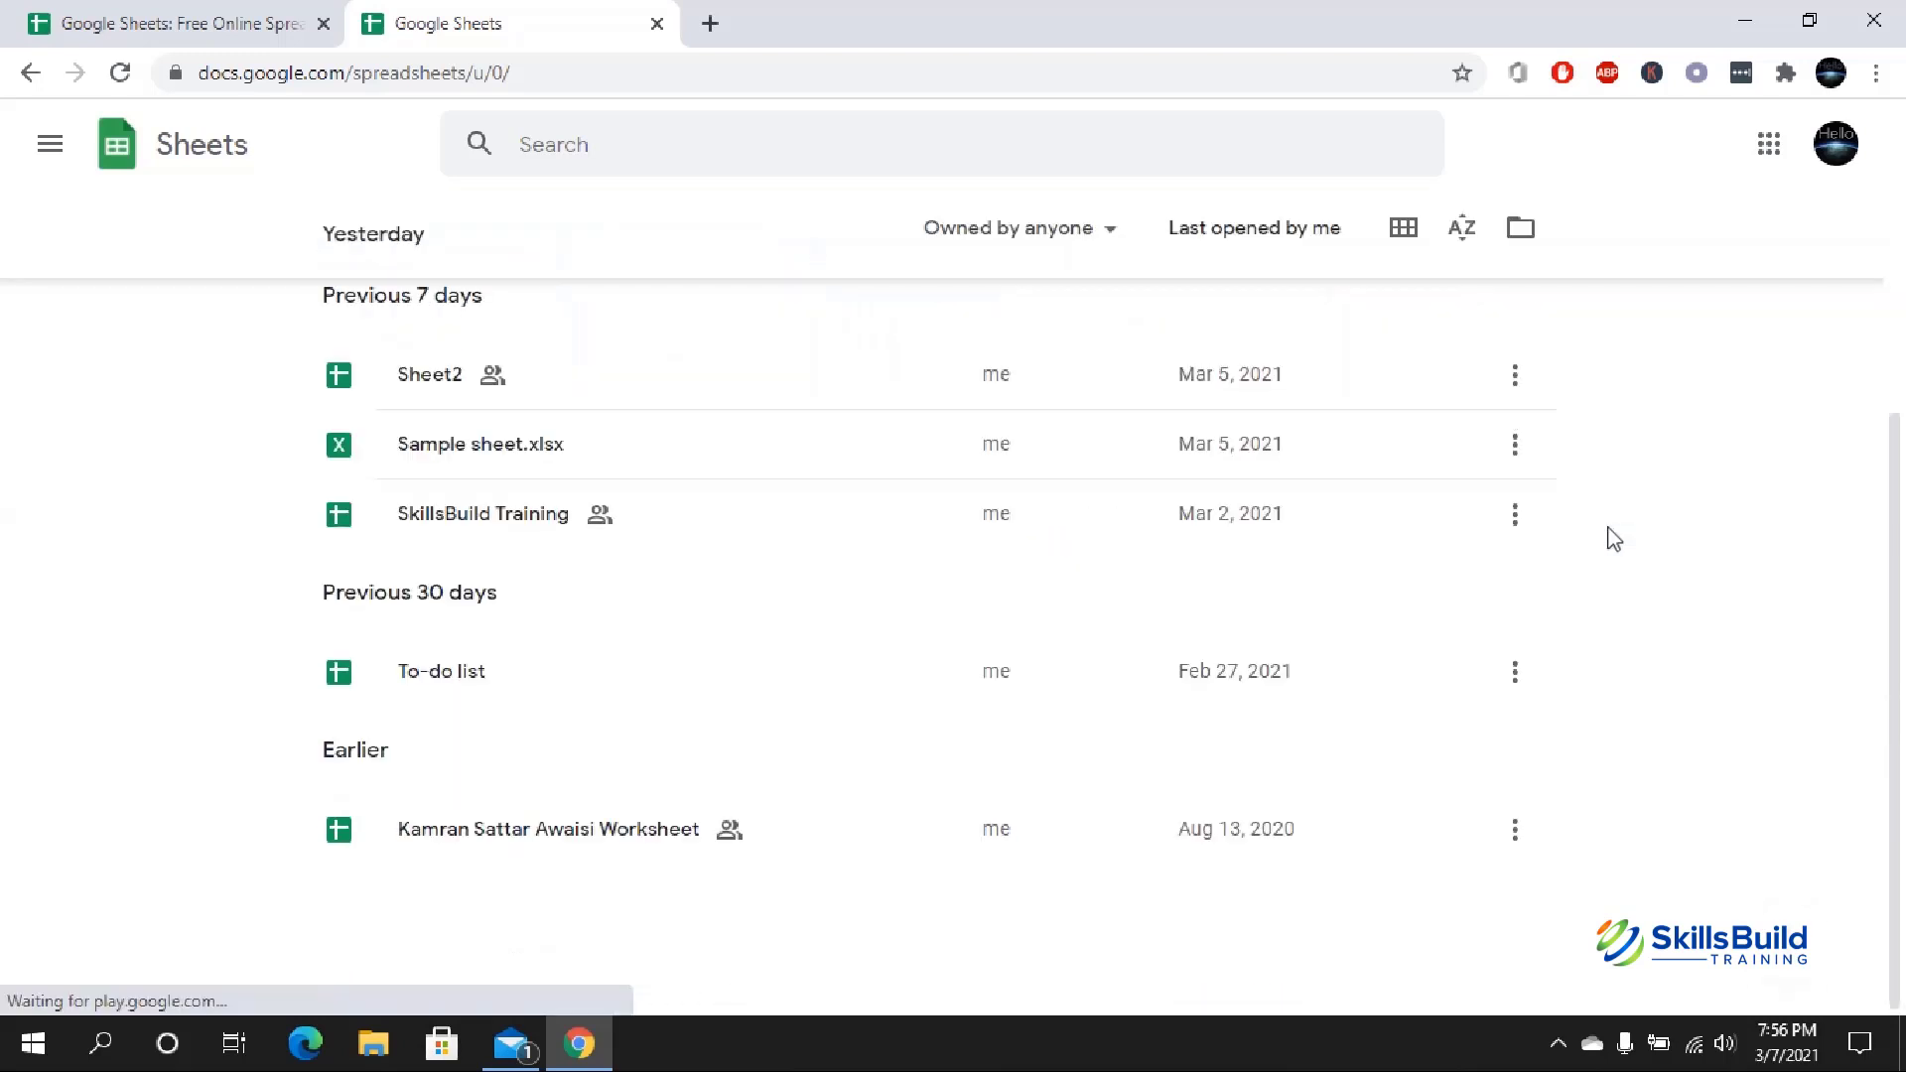
{"action": "scroll", "coordinate": [1613, 539], "scroll_direction": "up", "scroll_amount": 3}
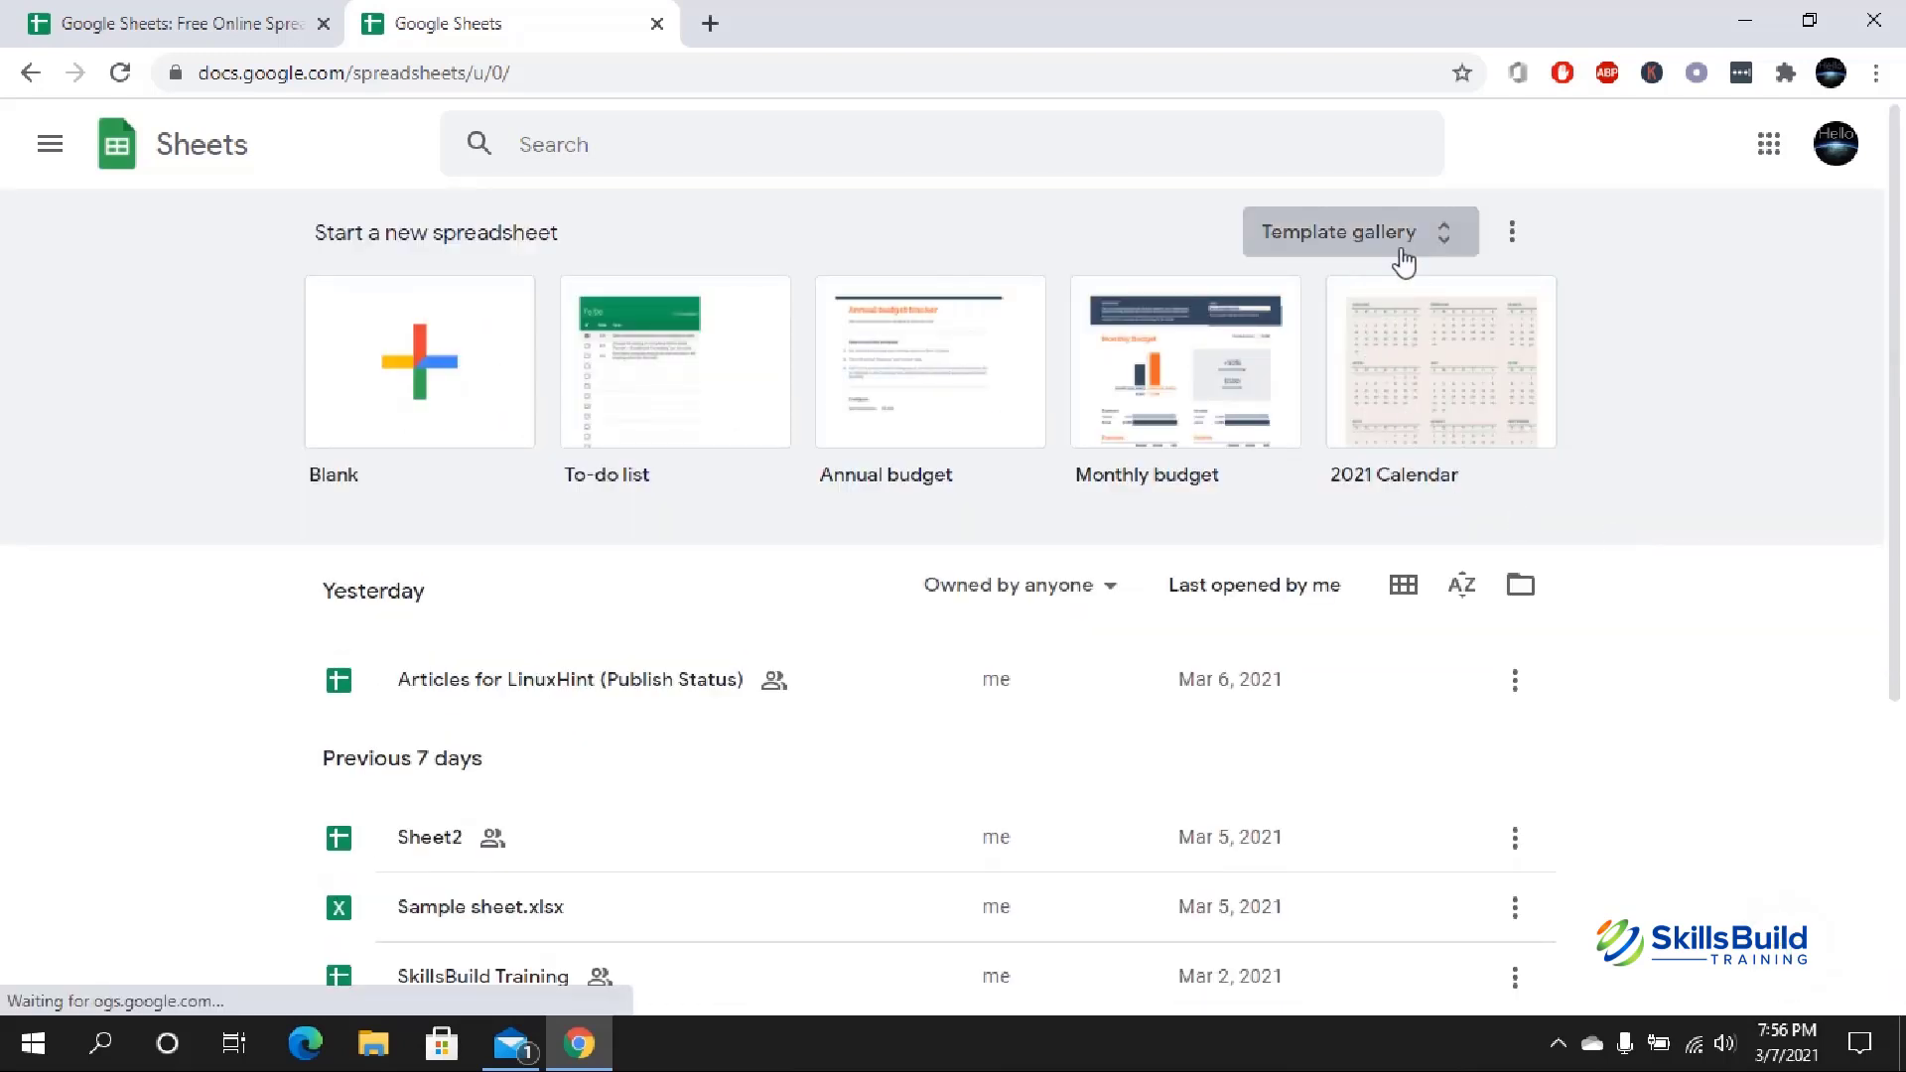
- Open the full template gallery and look through the Personal and Work spreadsheet templates
{"action": "left_click", "coordinate": [1320, 238]}
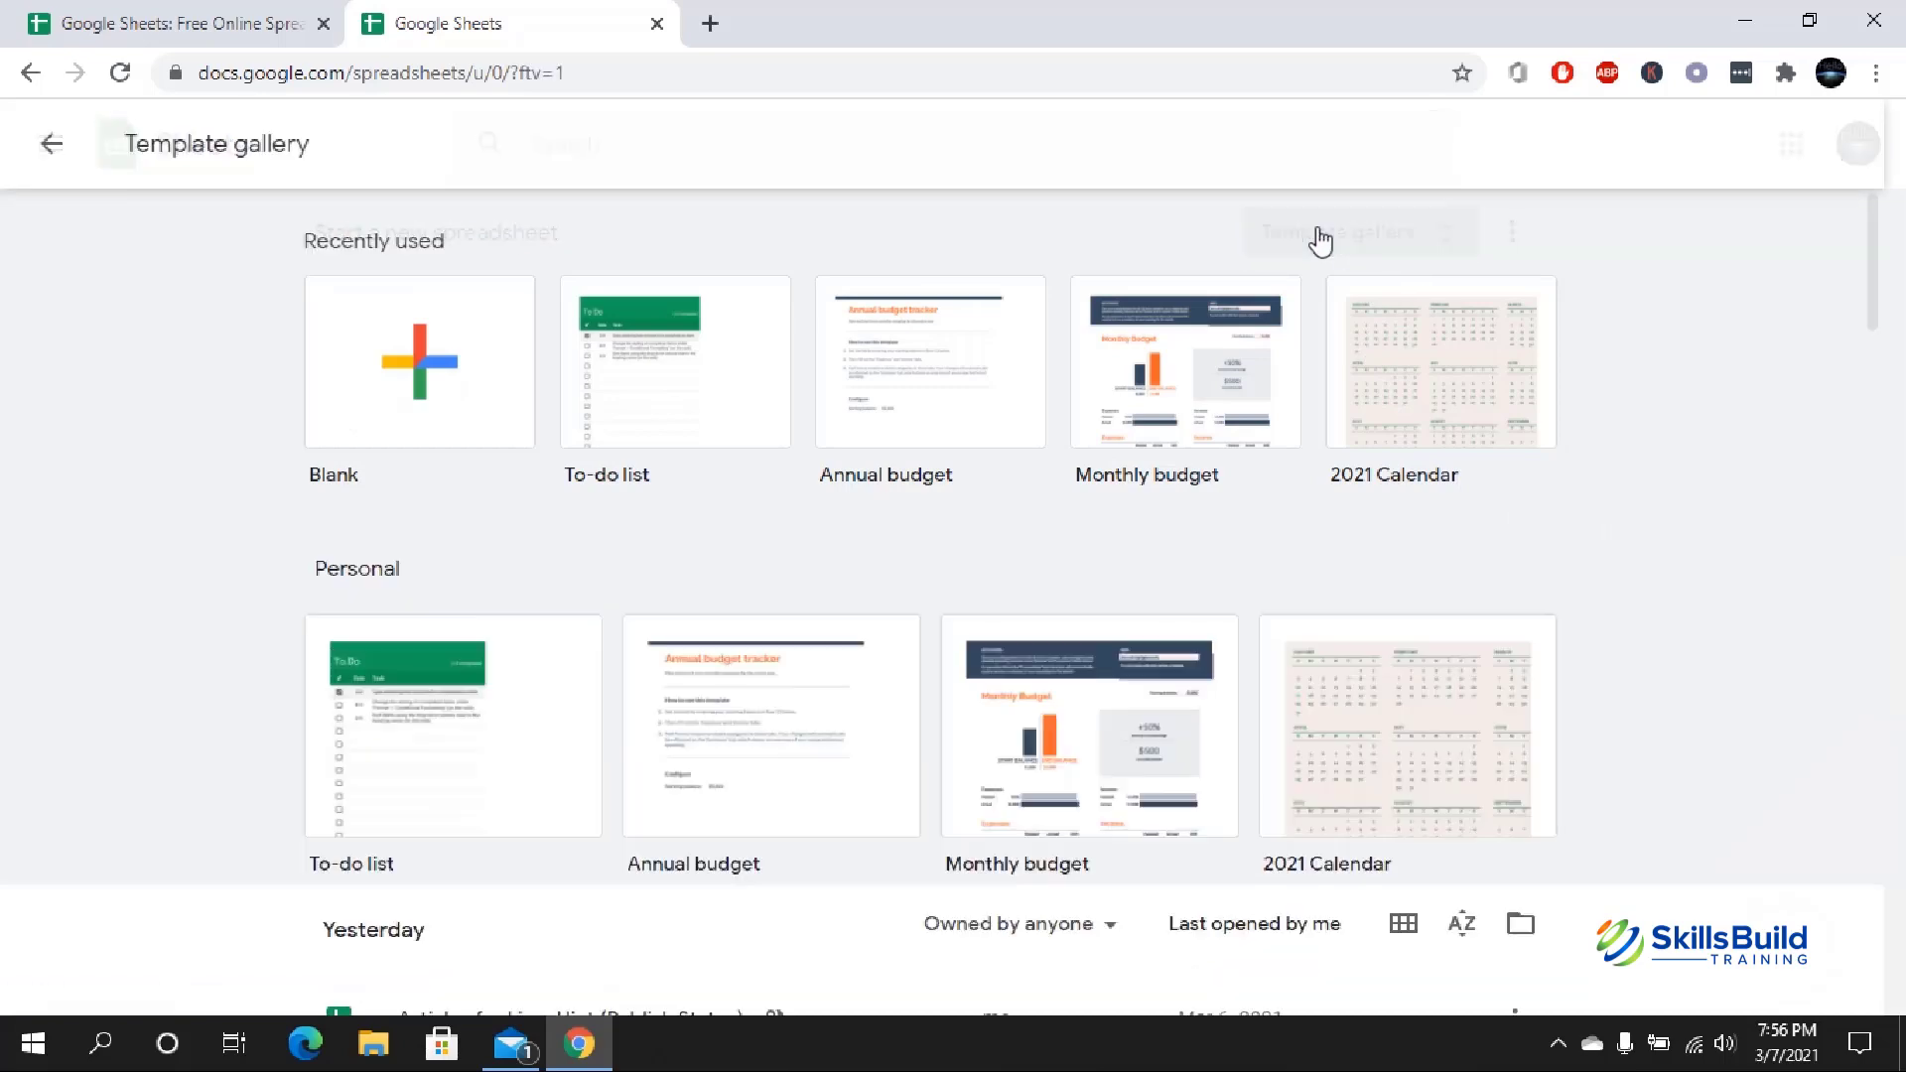
{"action": "scroll", "coordinate": [647, 624], "scroll_direction": "down", "scroll_amount": 8}
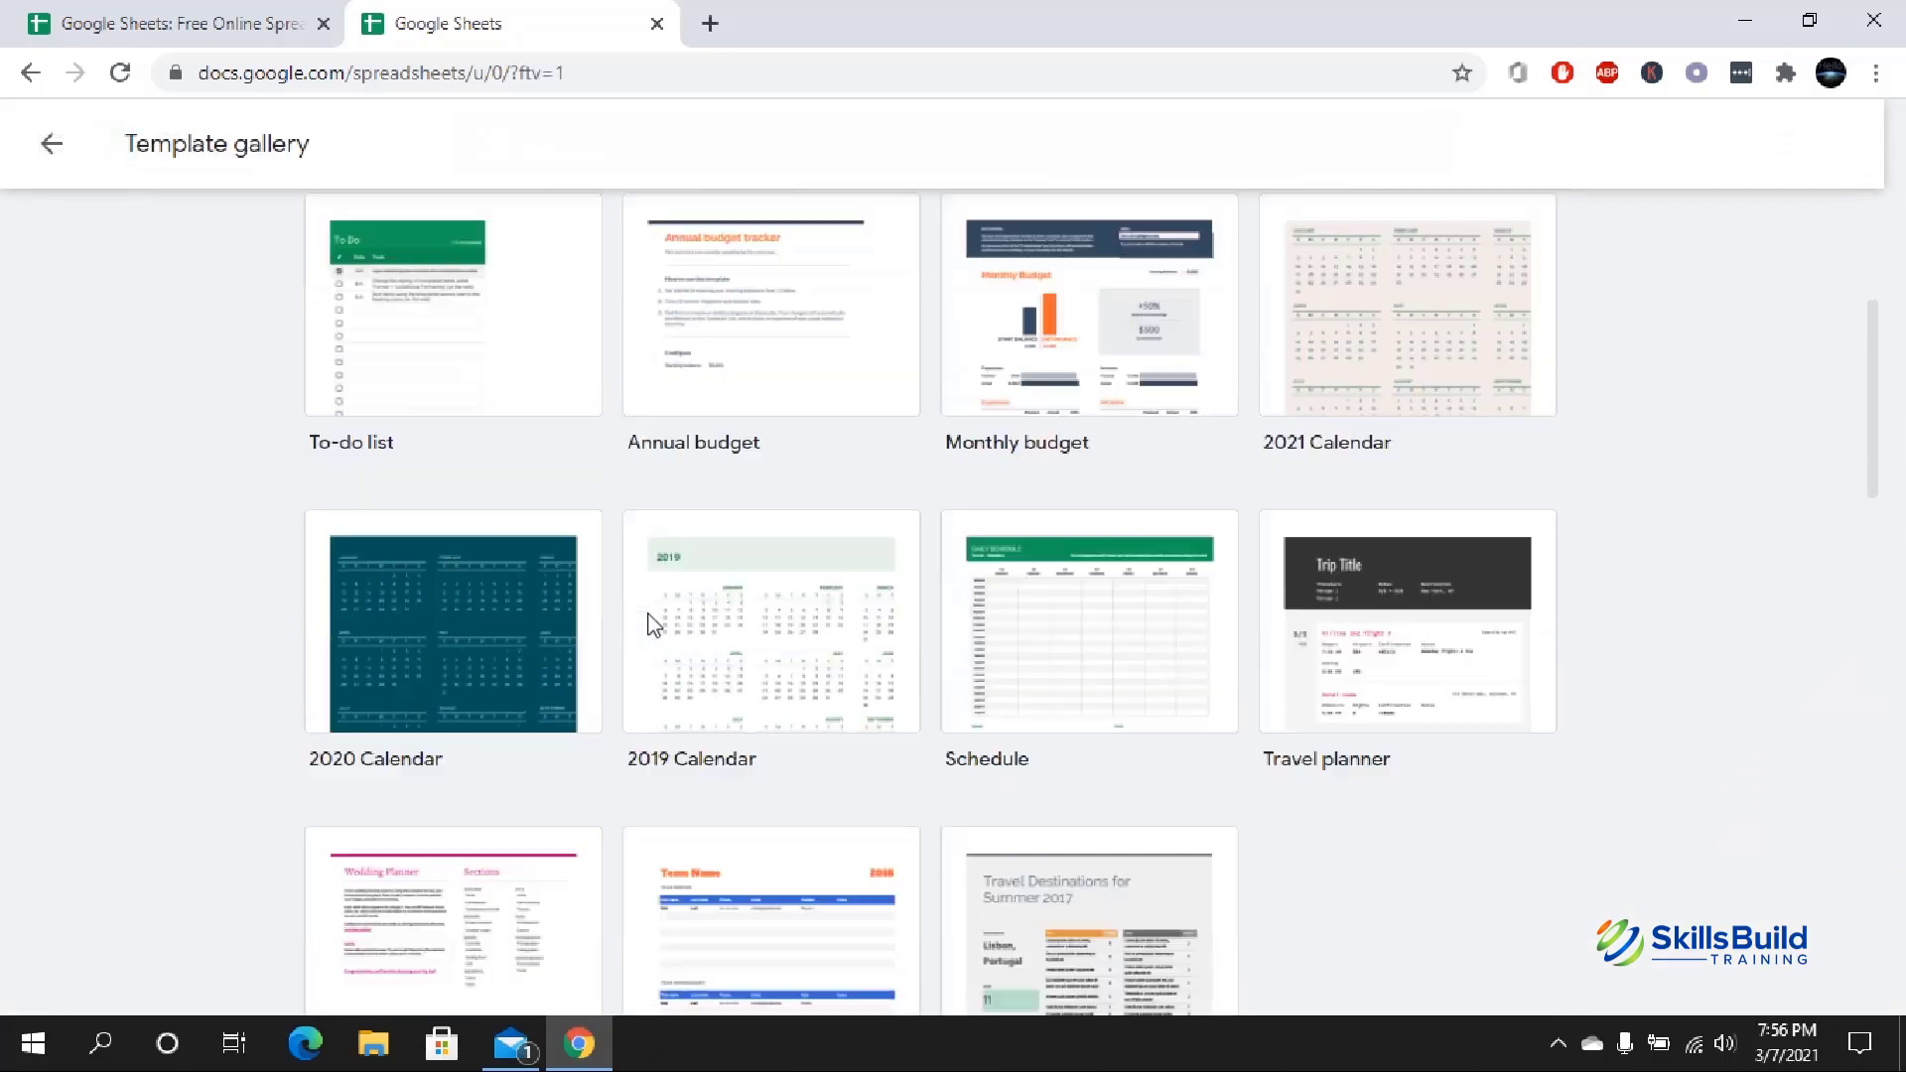
{"action": "scroll", "coordinate": [650, 623], "scroll_direction": "up", "scroll_amount": 7}
{"action": "scroll", "coordinate": [651, 625], "scroll_direction": "up", "scroll_amount": 2}
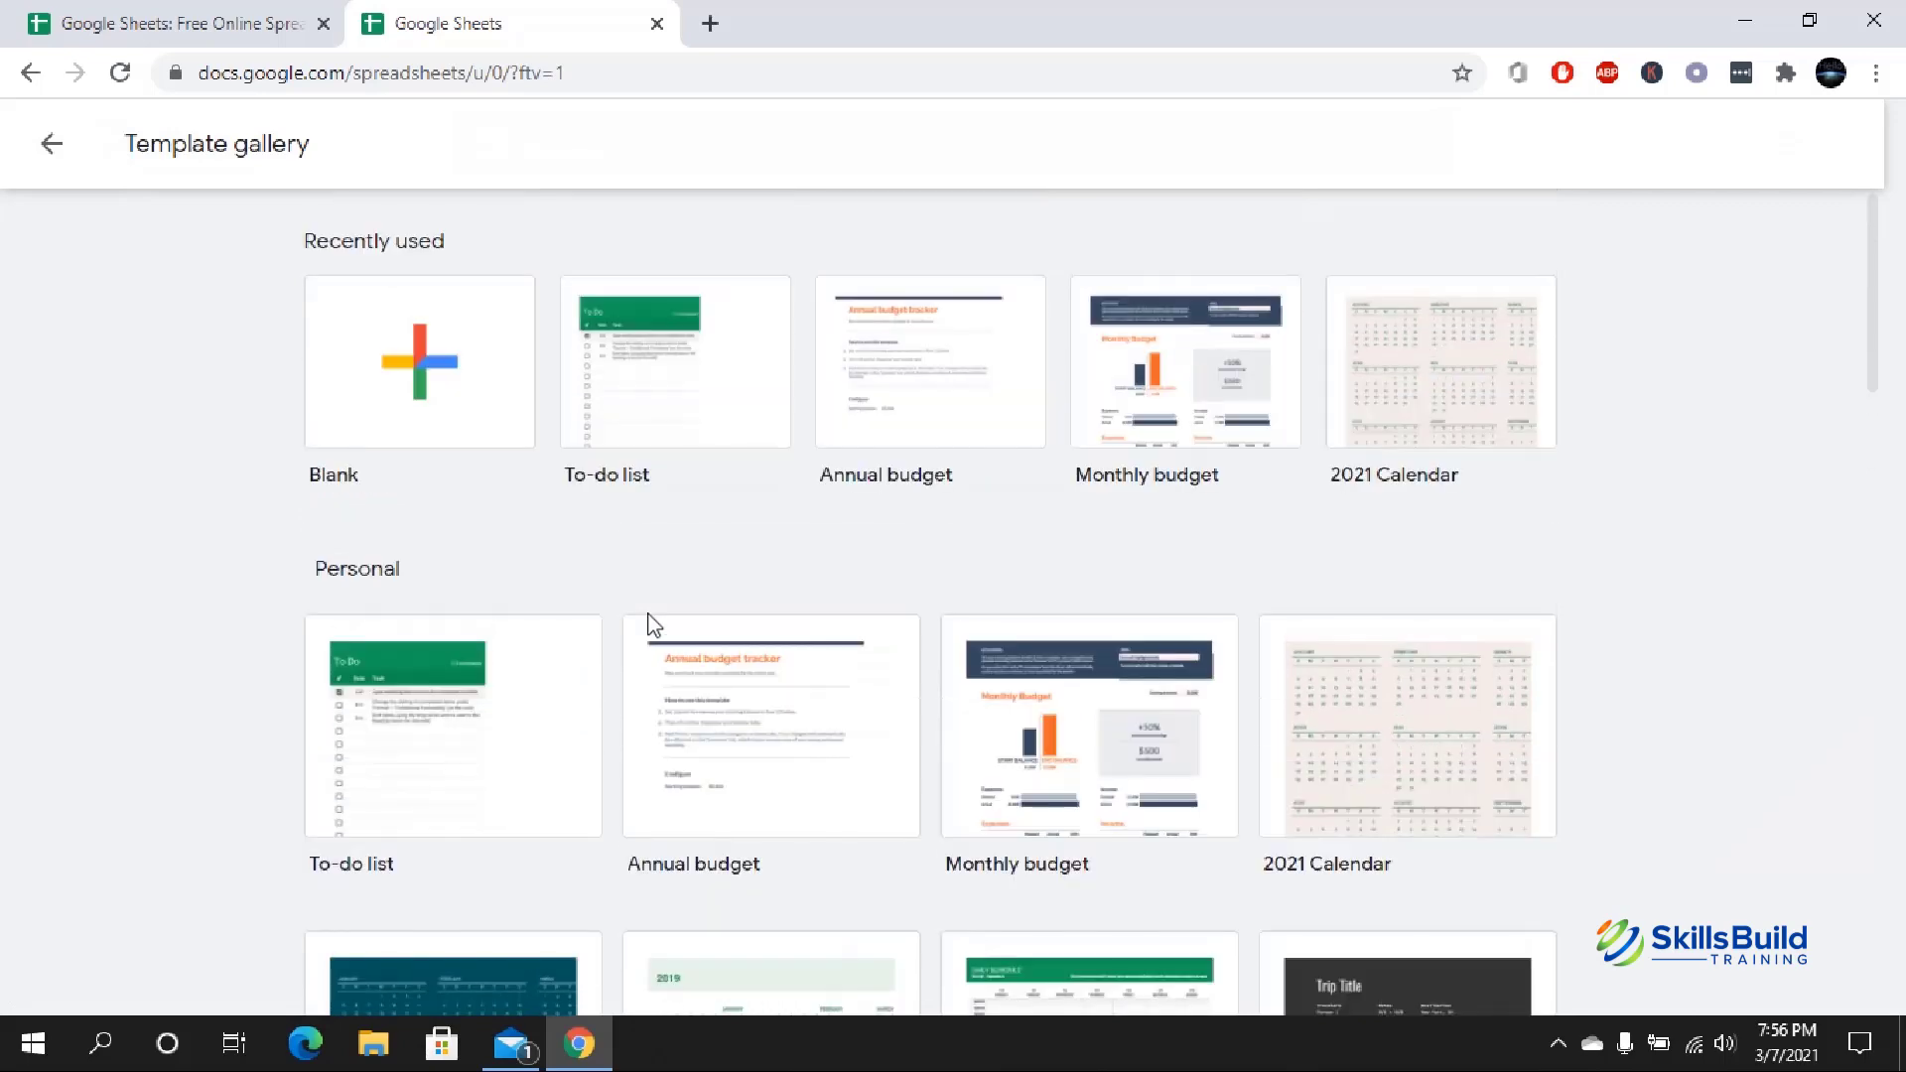
{"action": "scroll", "coordinate": [735, 668], "scroll_direction": "down", "scroll_amount": 3}
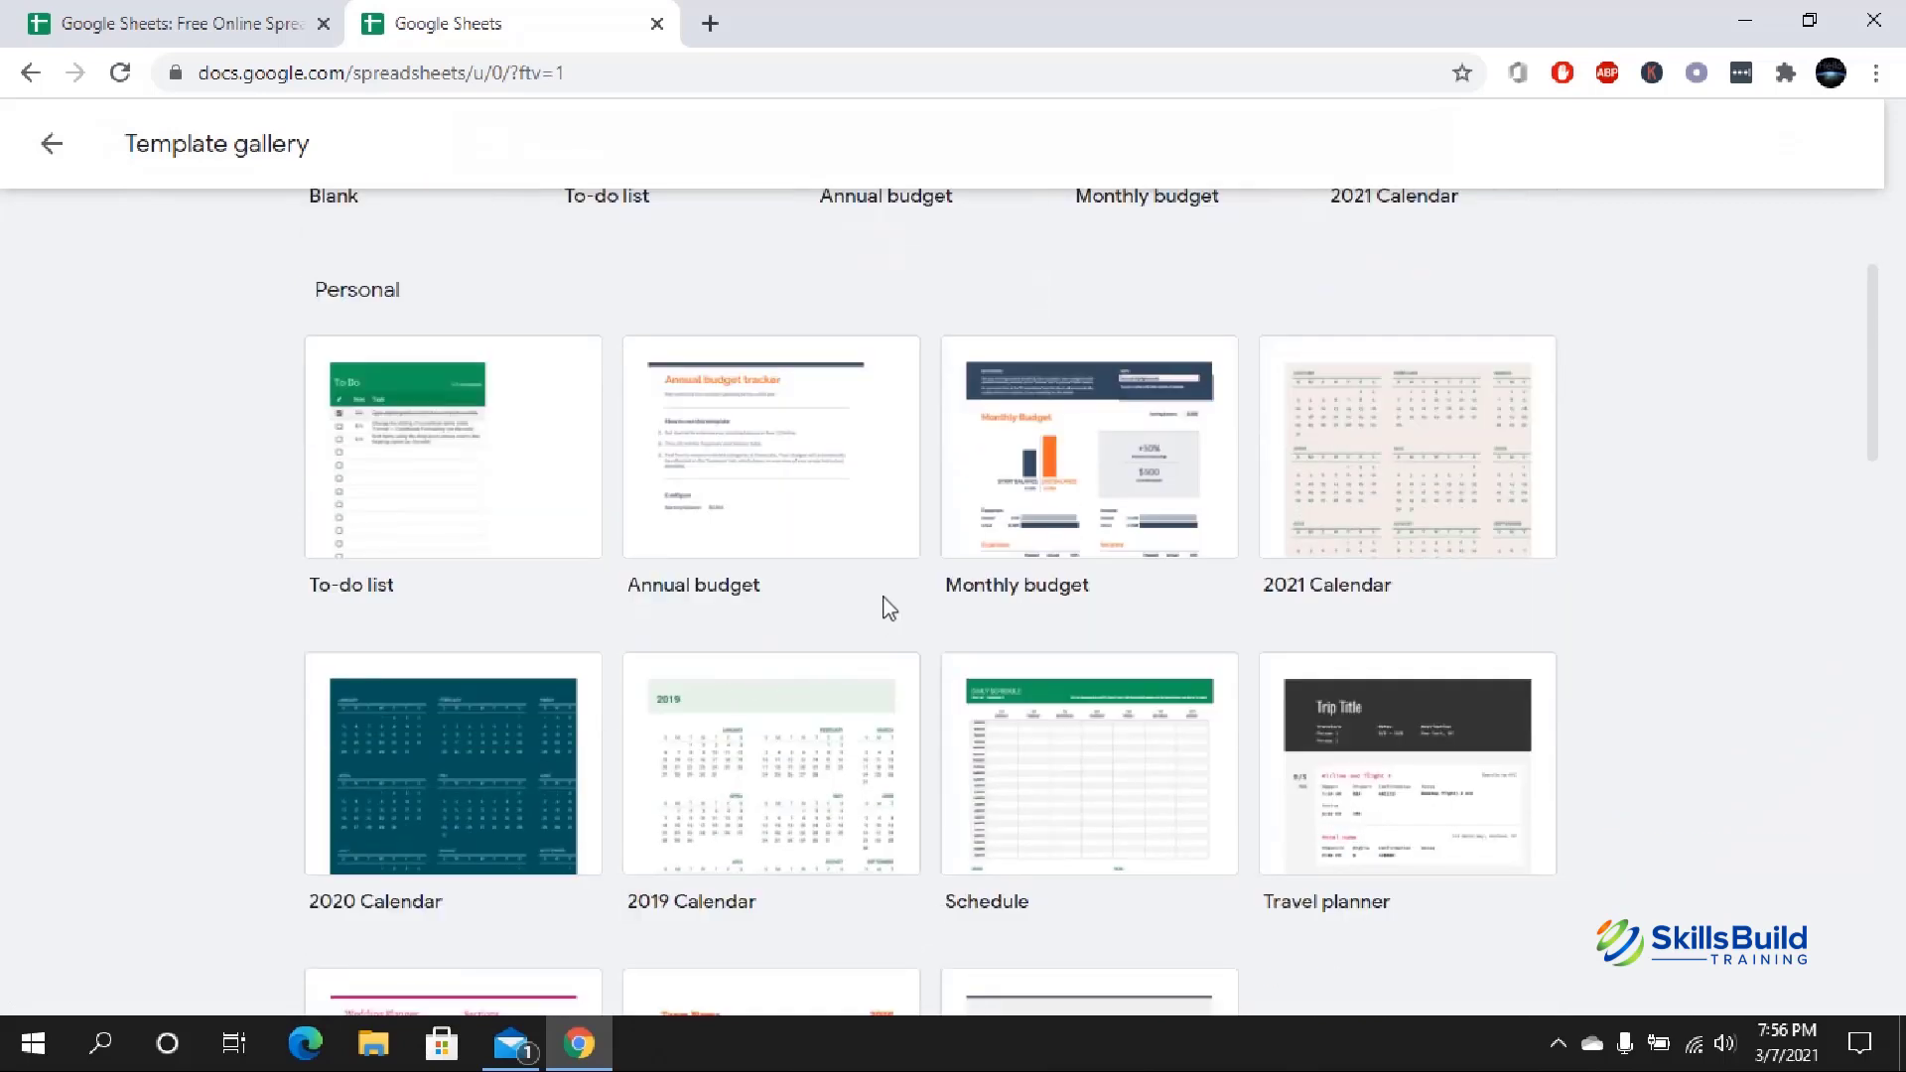
{"action": "scroll", "coordinate": [471, 593], "scroll_direction": "down", "scroll_amount": 3}
{"action": "scroll", "coordinate": [964, 655], "scroll_direction": "down", "scroll_amount": 3}
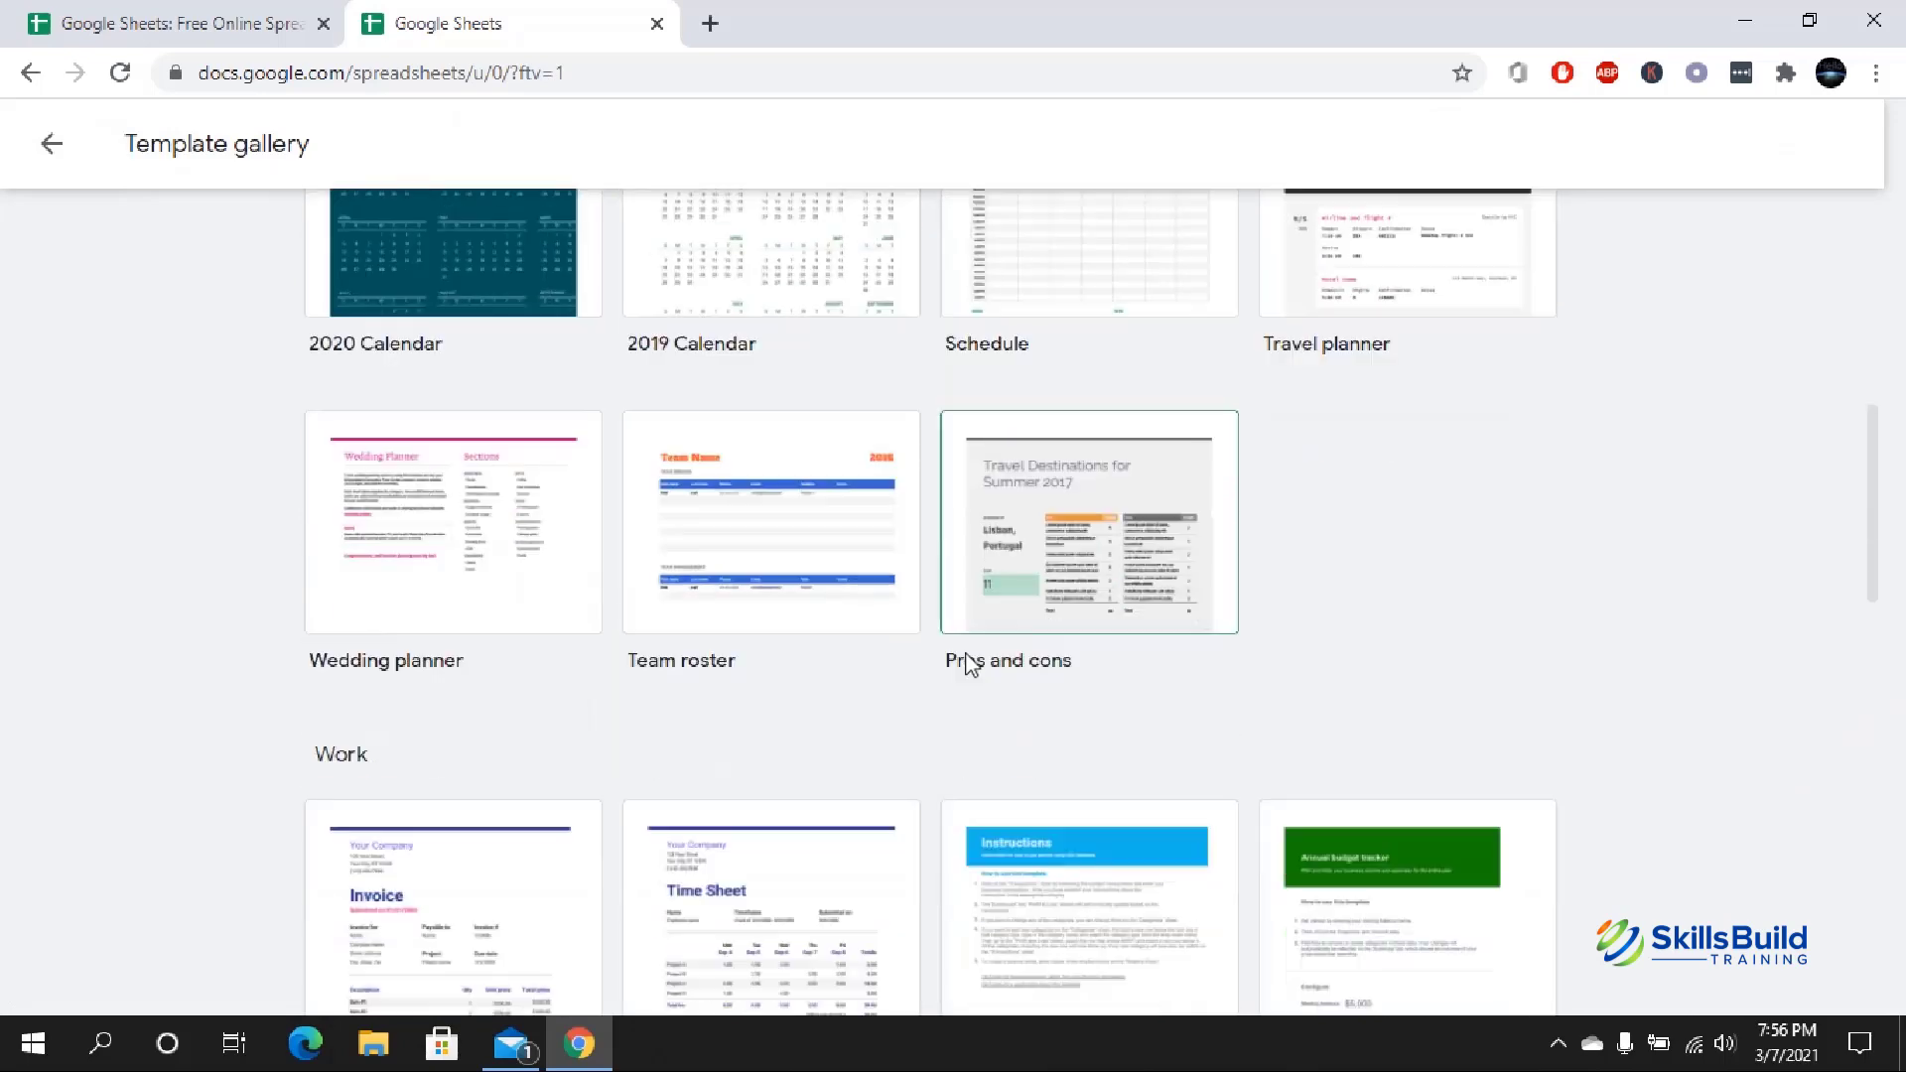
{"action": "scroll", "coordinate": [1098, 397], "scroll_direction": "up", "scroll_amount": 2}
{"action": "scroll", "coordinate": [1409, 596], "scroll_direction": "up", "scroll_amount": 3}
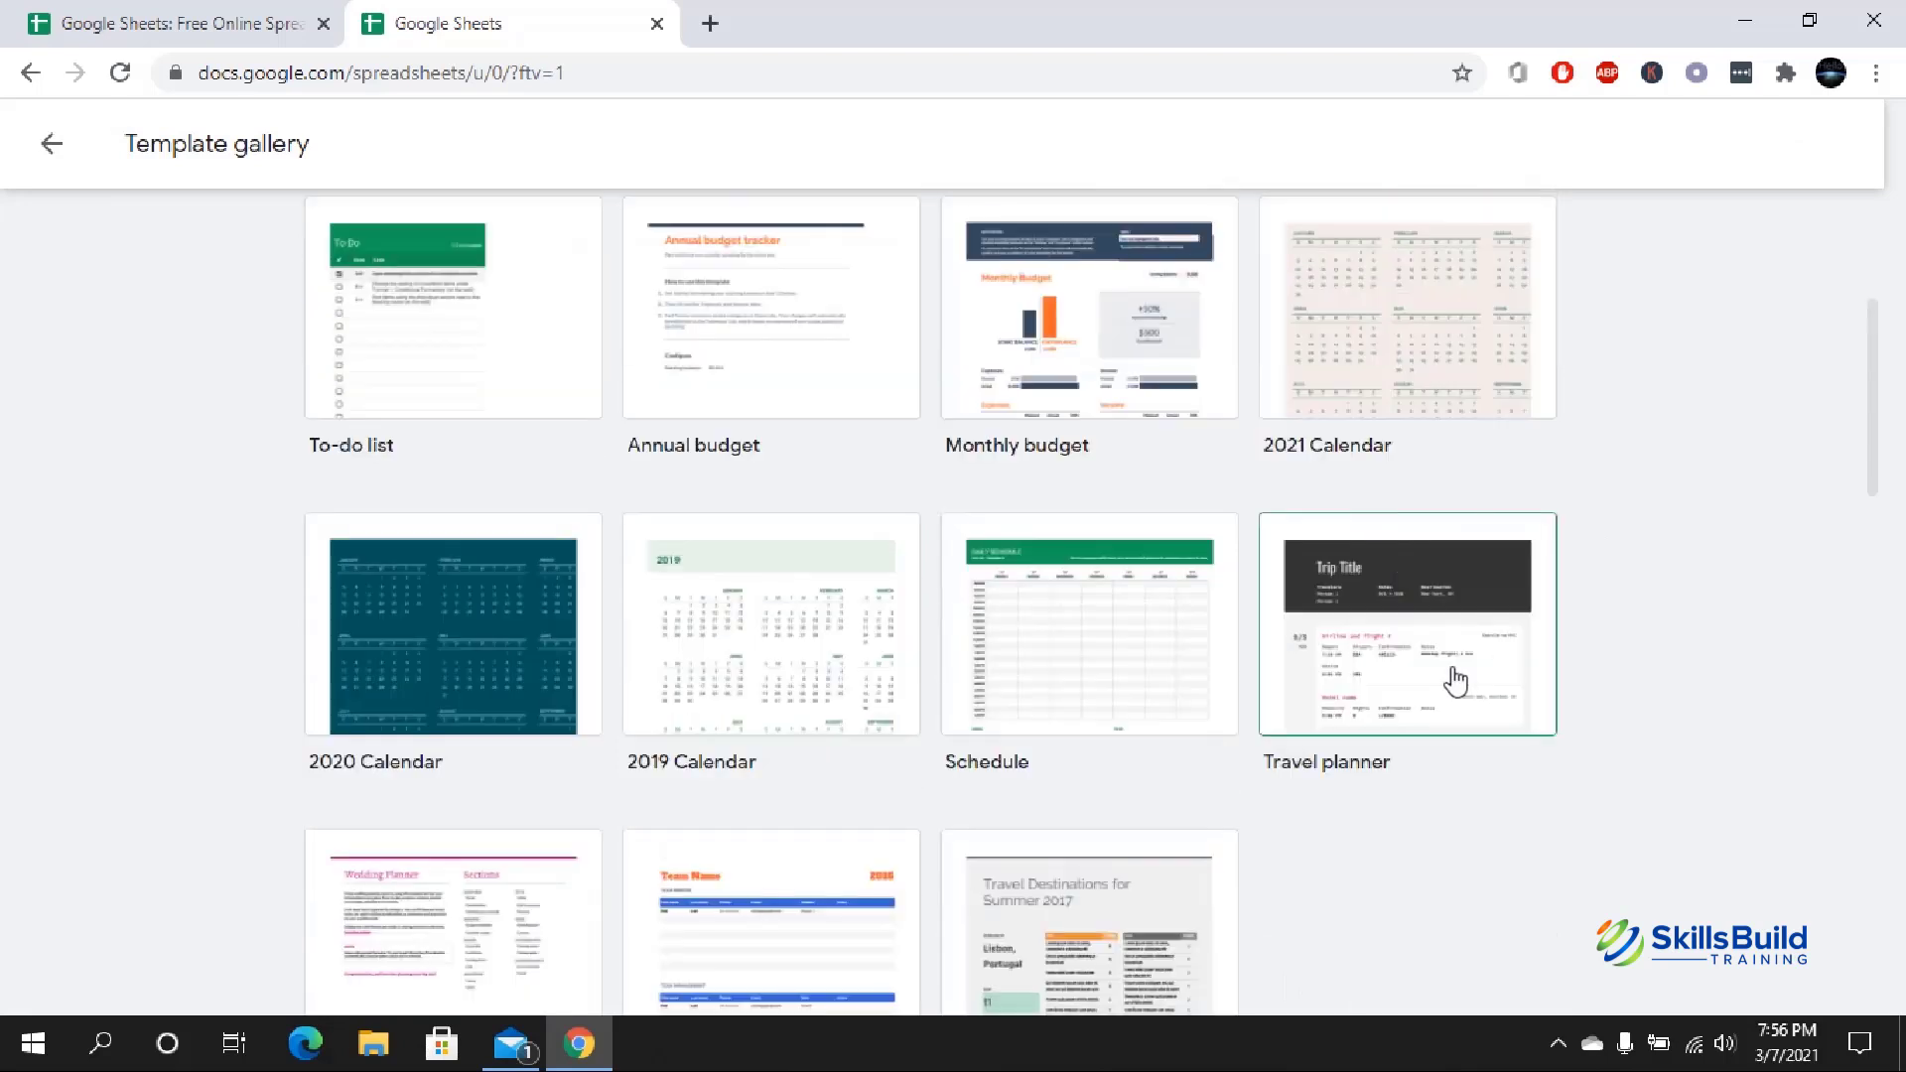
{"action": "scroll", "coordinate": [1399, 706], "scroll_direction": "down", "scroll_amount": 4}
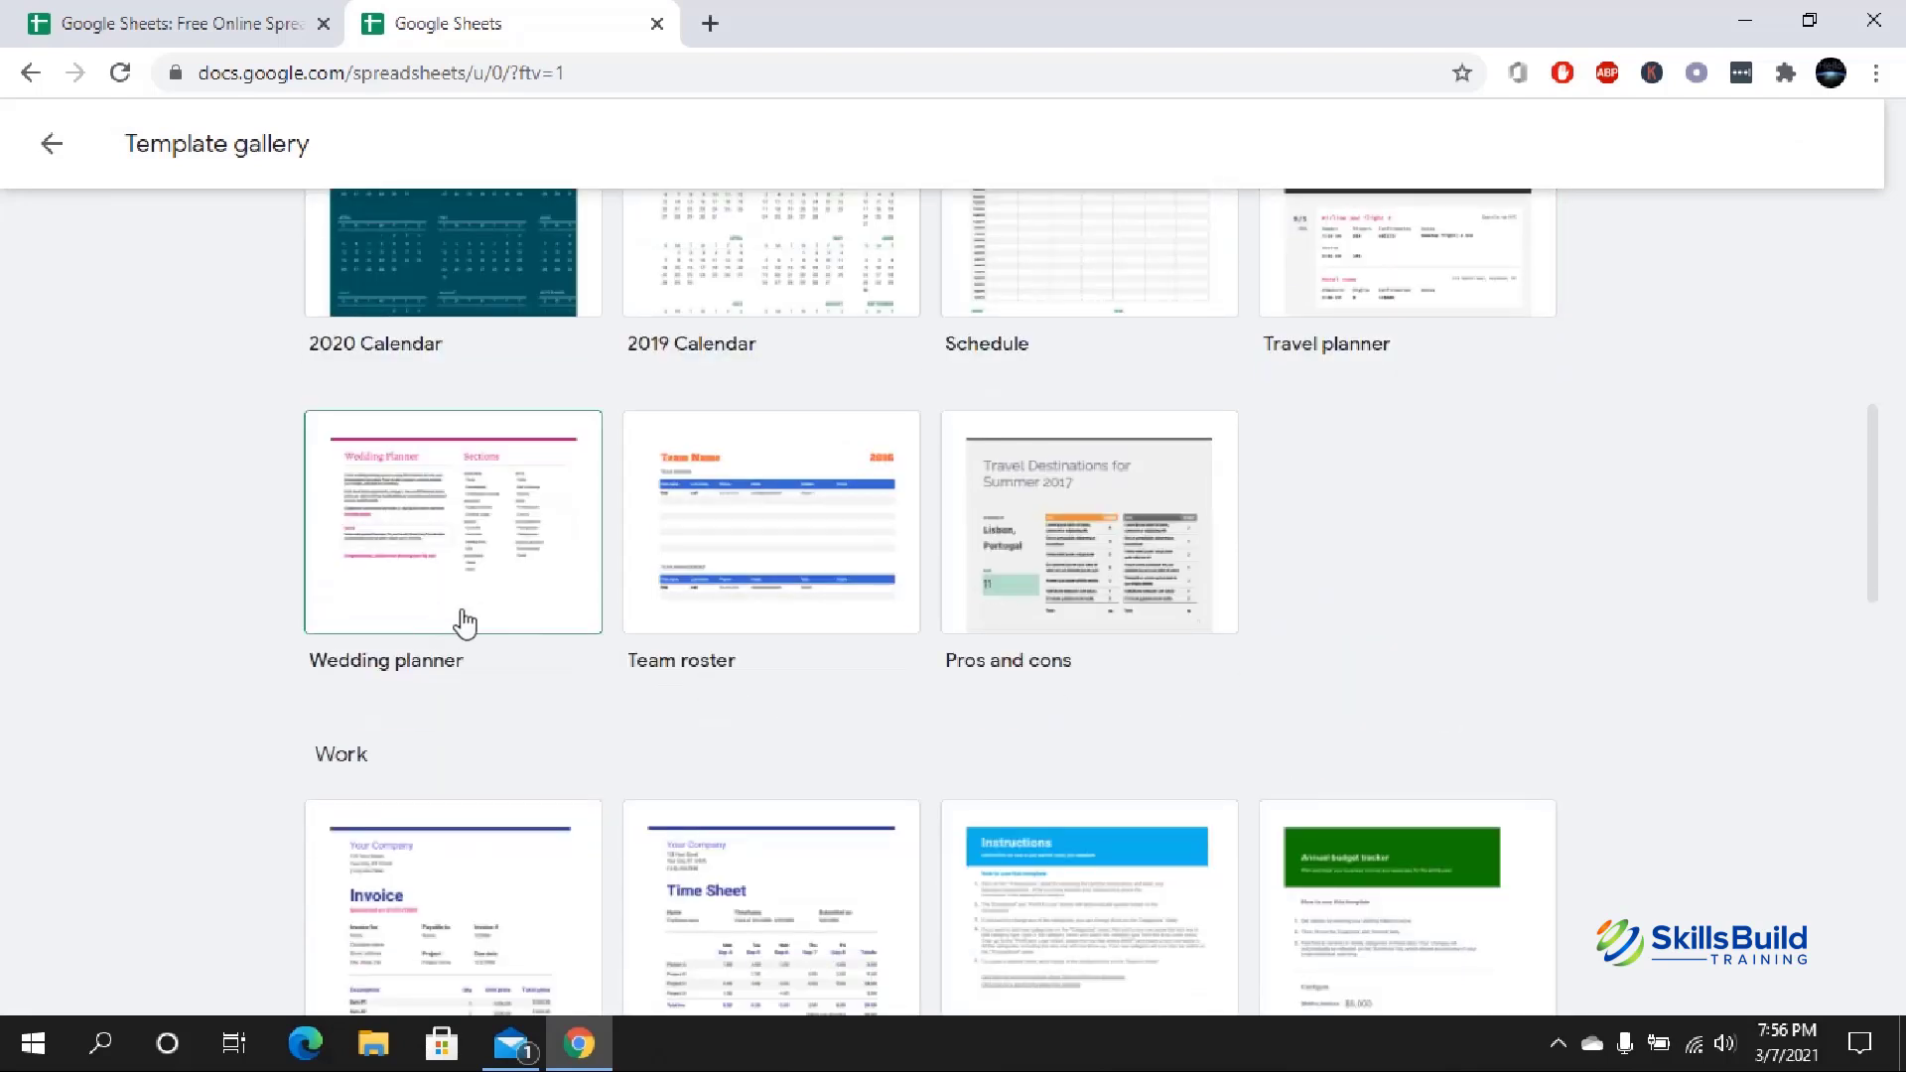
{"action": "scroll", "coordinate": [1087, 384], "scroll_direction": "down", "scroll_amount": 3}
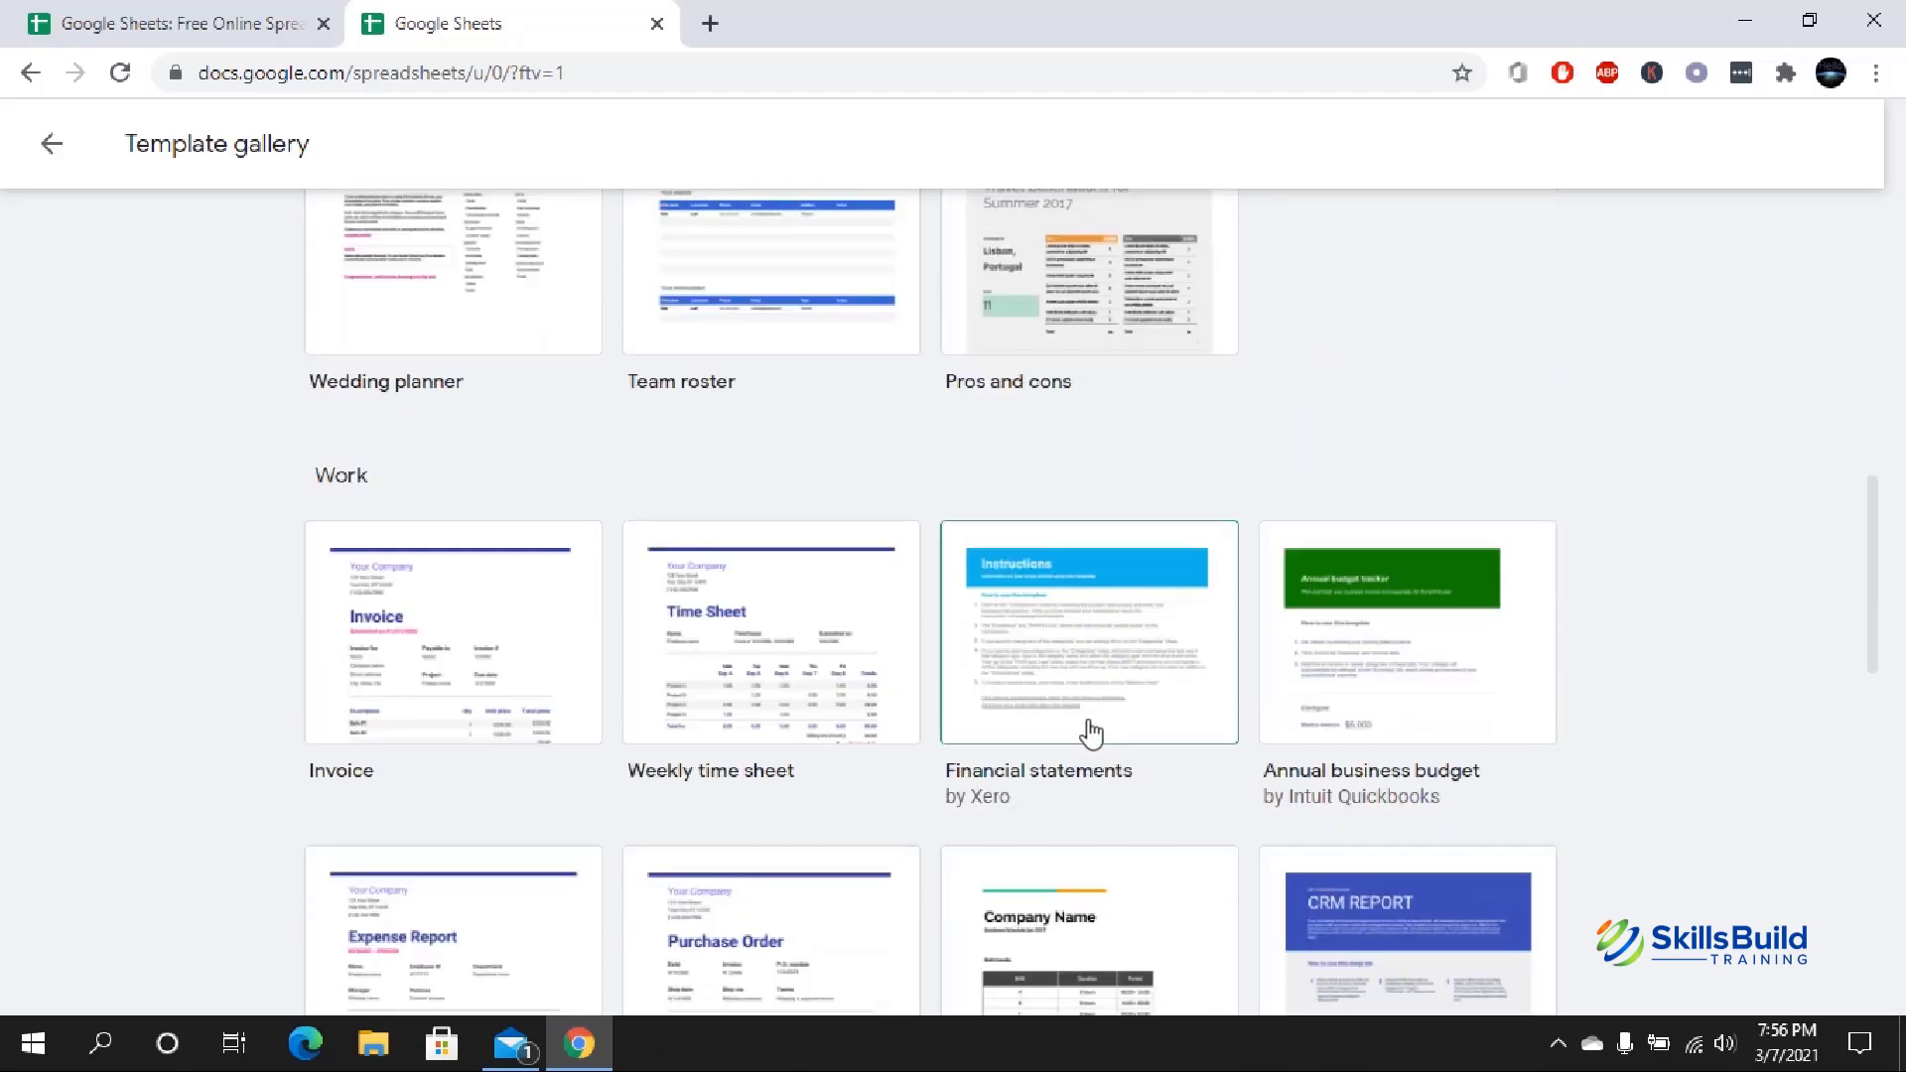
{"action": "scroll", "coordinate": [1089, 732], "scroll_direction": "down", "scroll_amount": 5}
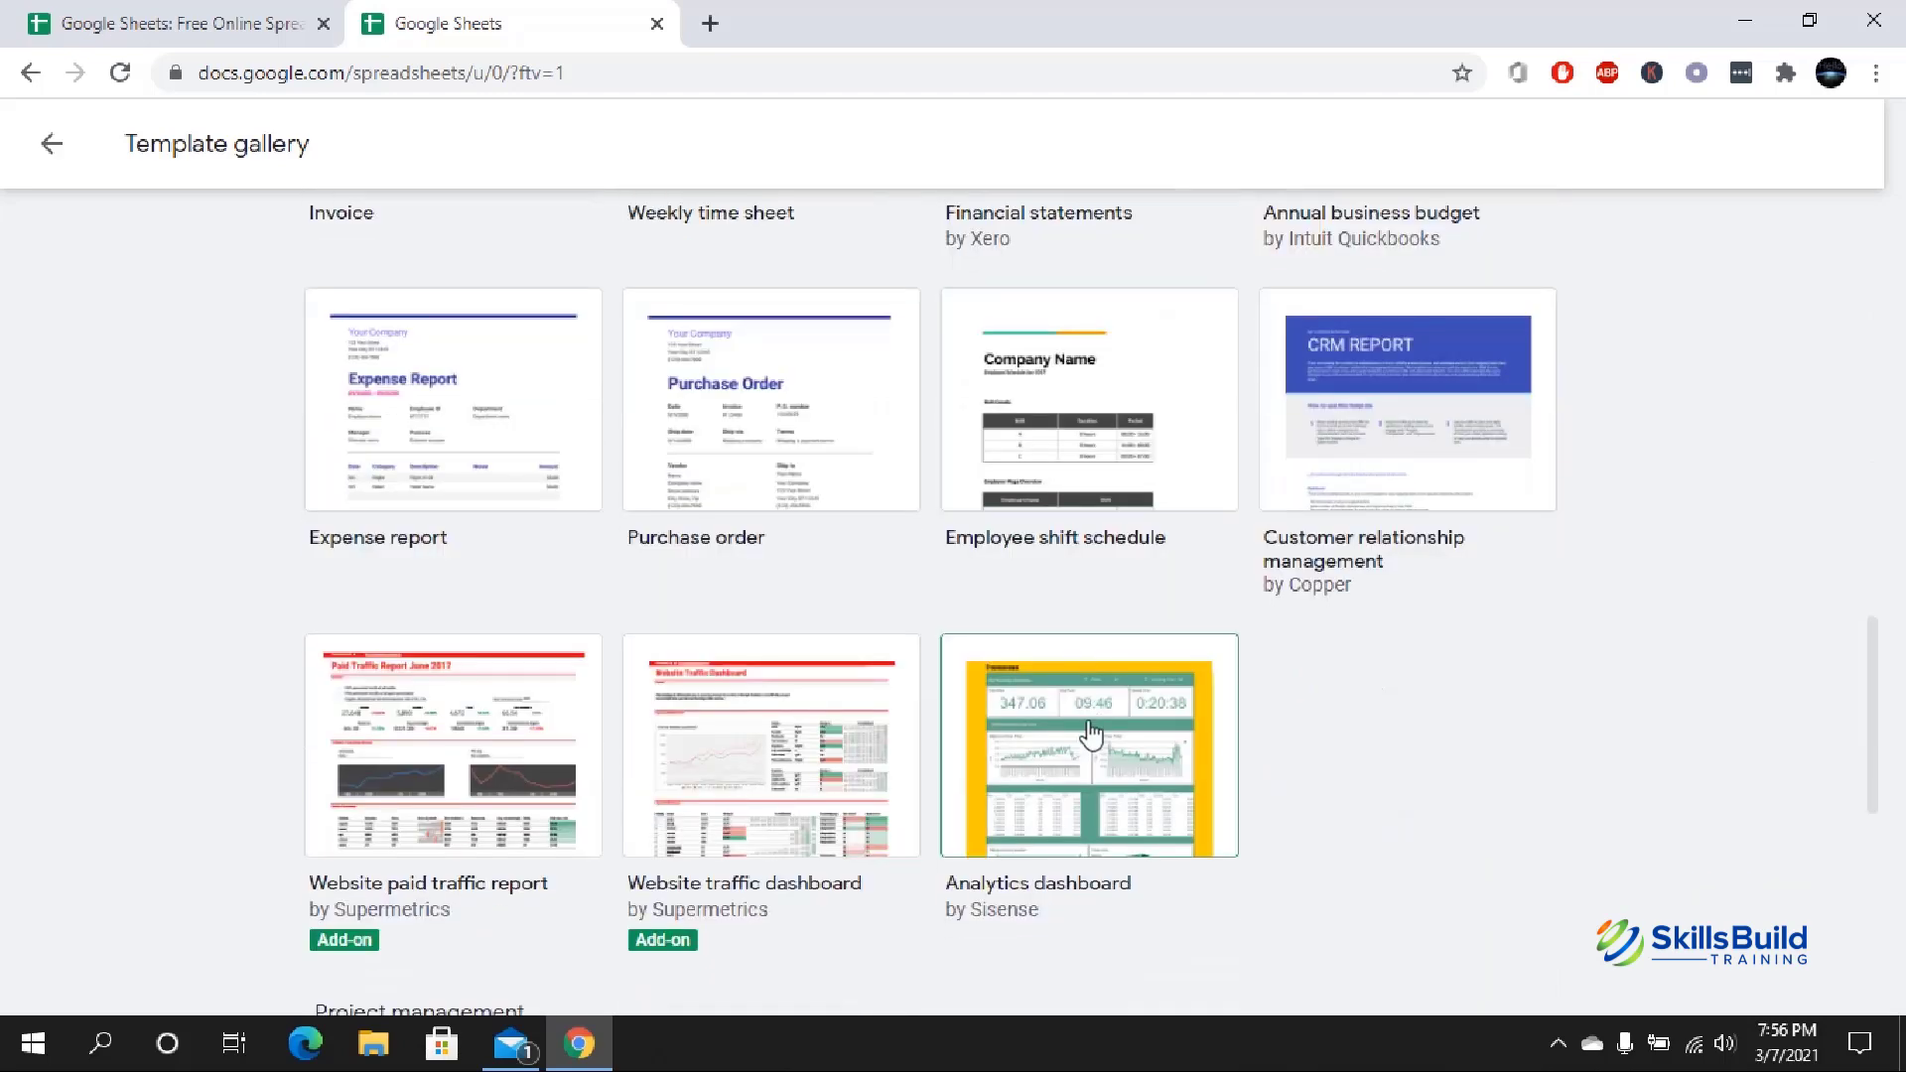
{"action": "scroll", "coordinate": [1089, 731], "scroll_direction": "up", "scroll_amount": 10}
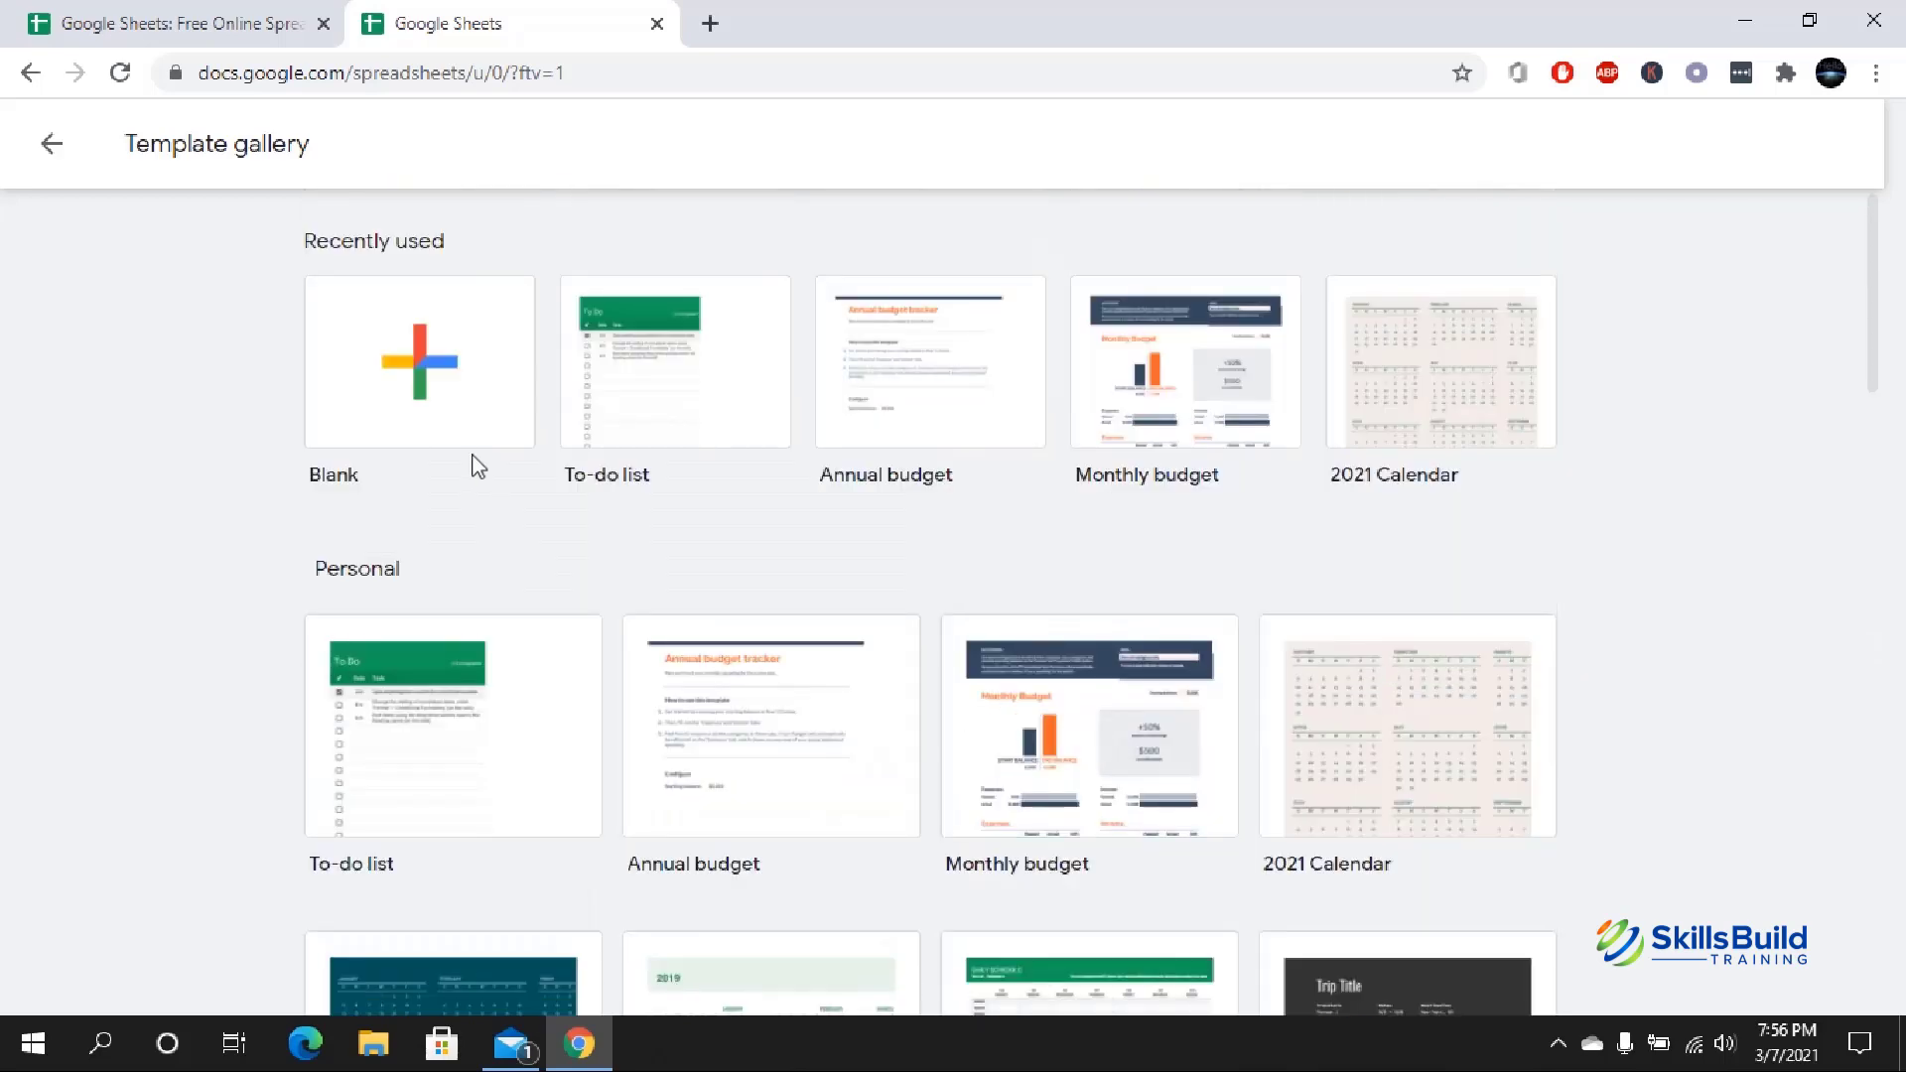
- Create a blank spreadsheet and rename it "skillsbuild training#1"
{"action": "left_click", "coordinate": [426, 410]}
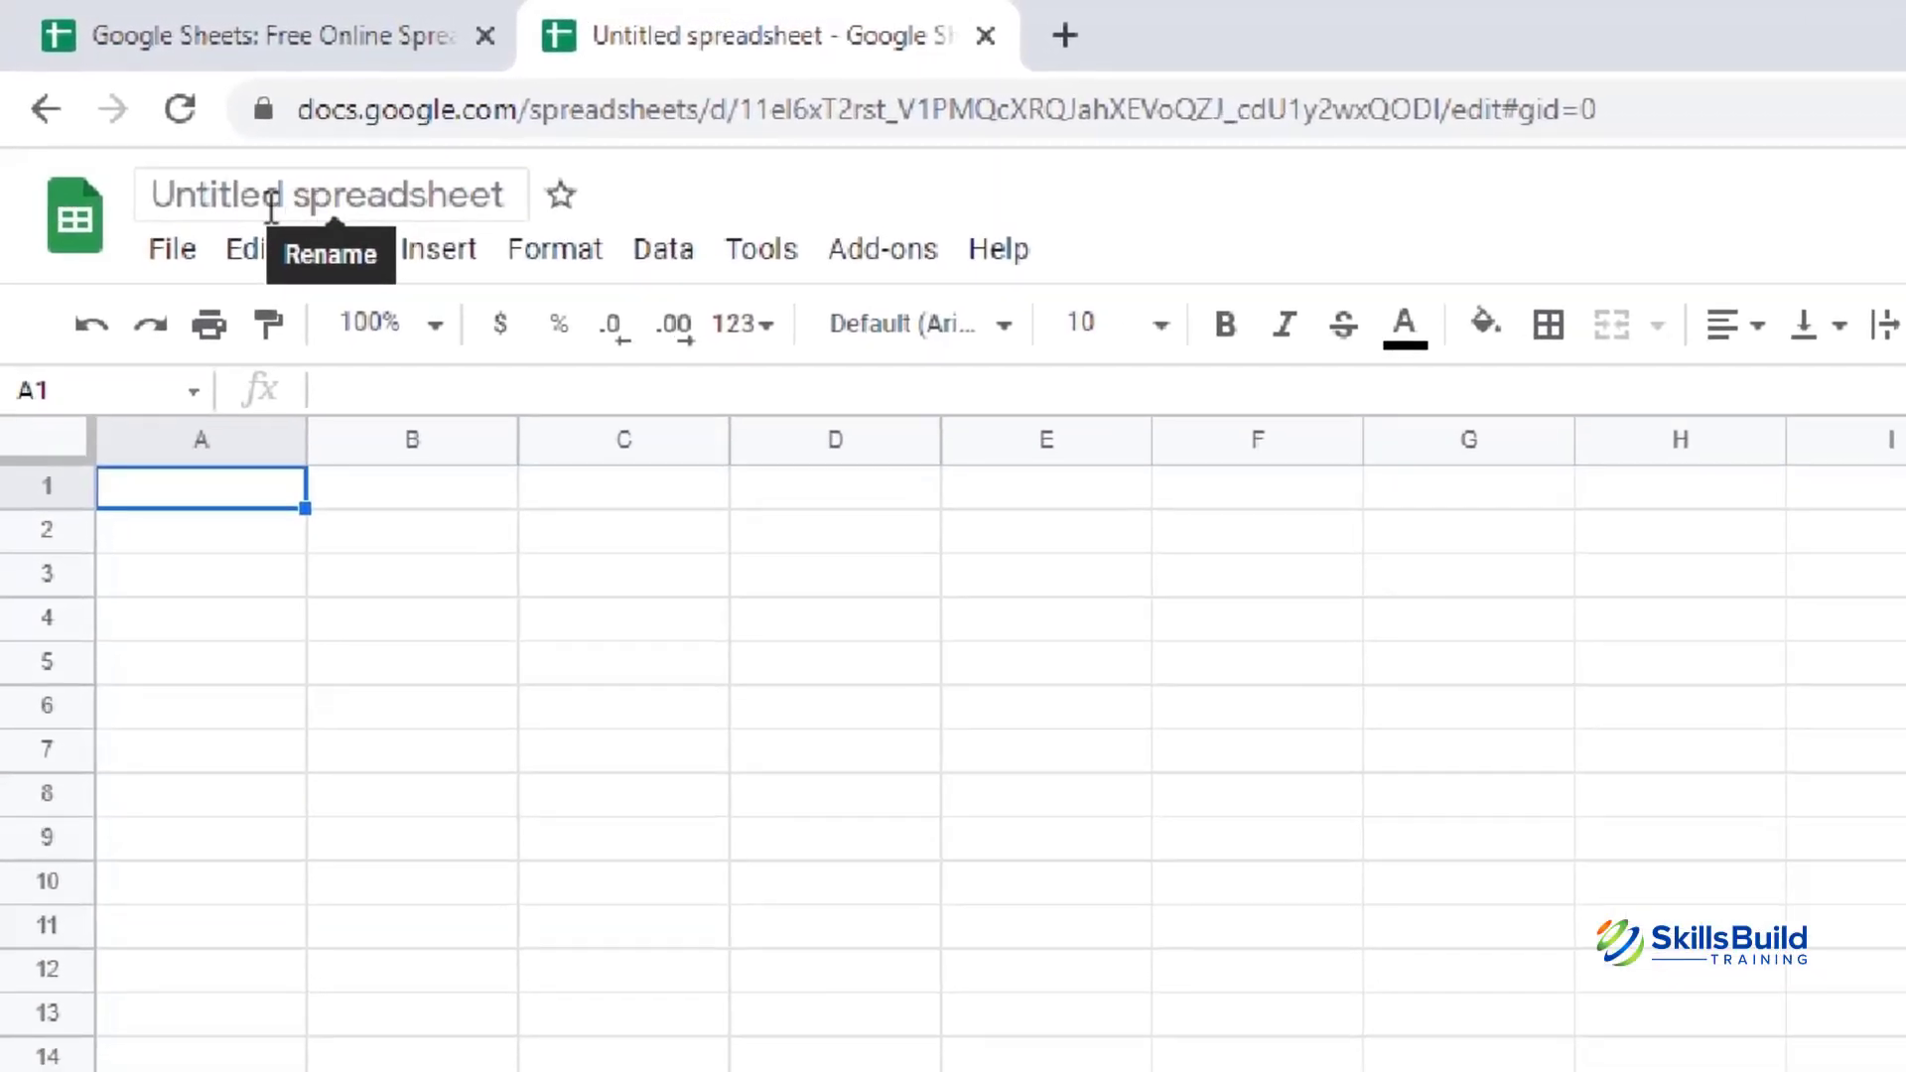
{"action": "left_click", "coordinate": [374, 191]}
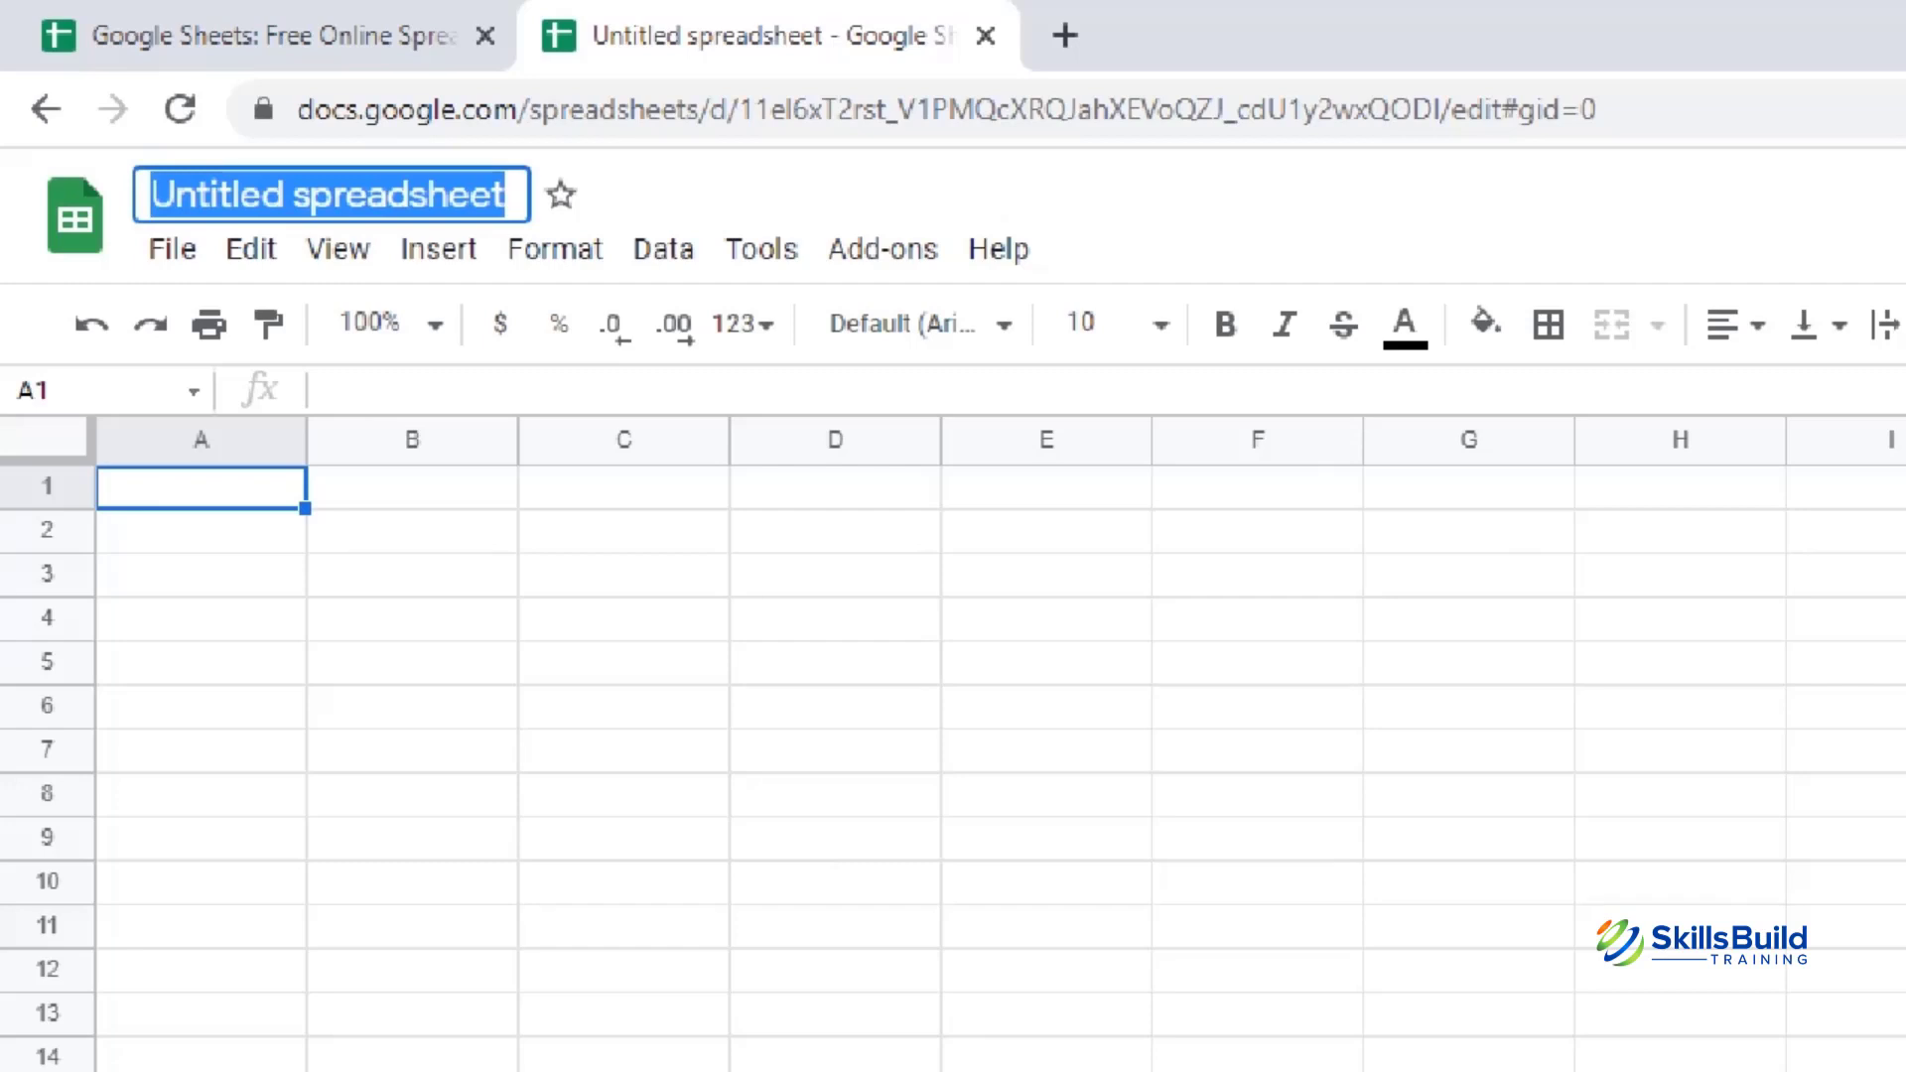
{"action": "type", "text": "skil"}
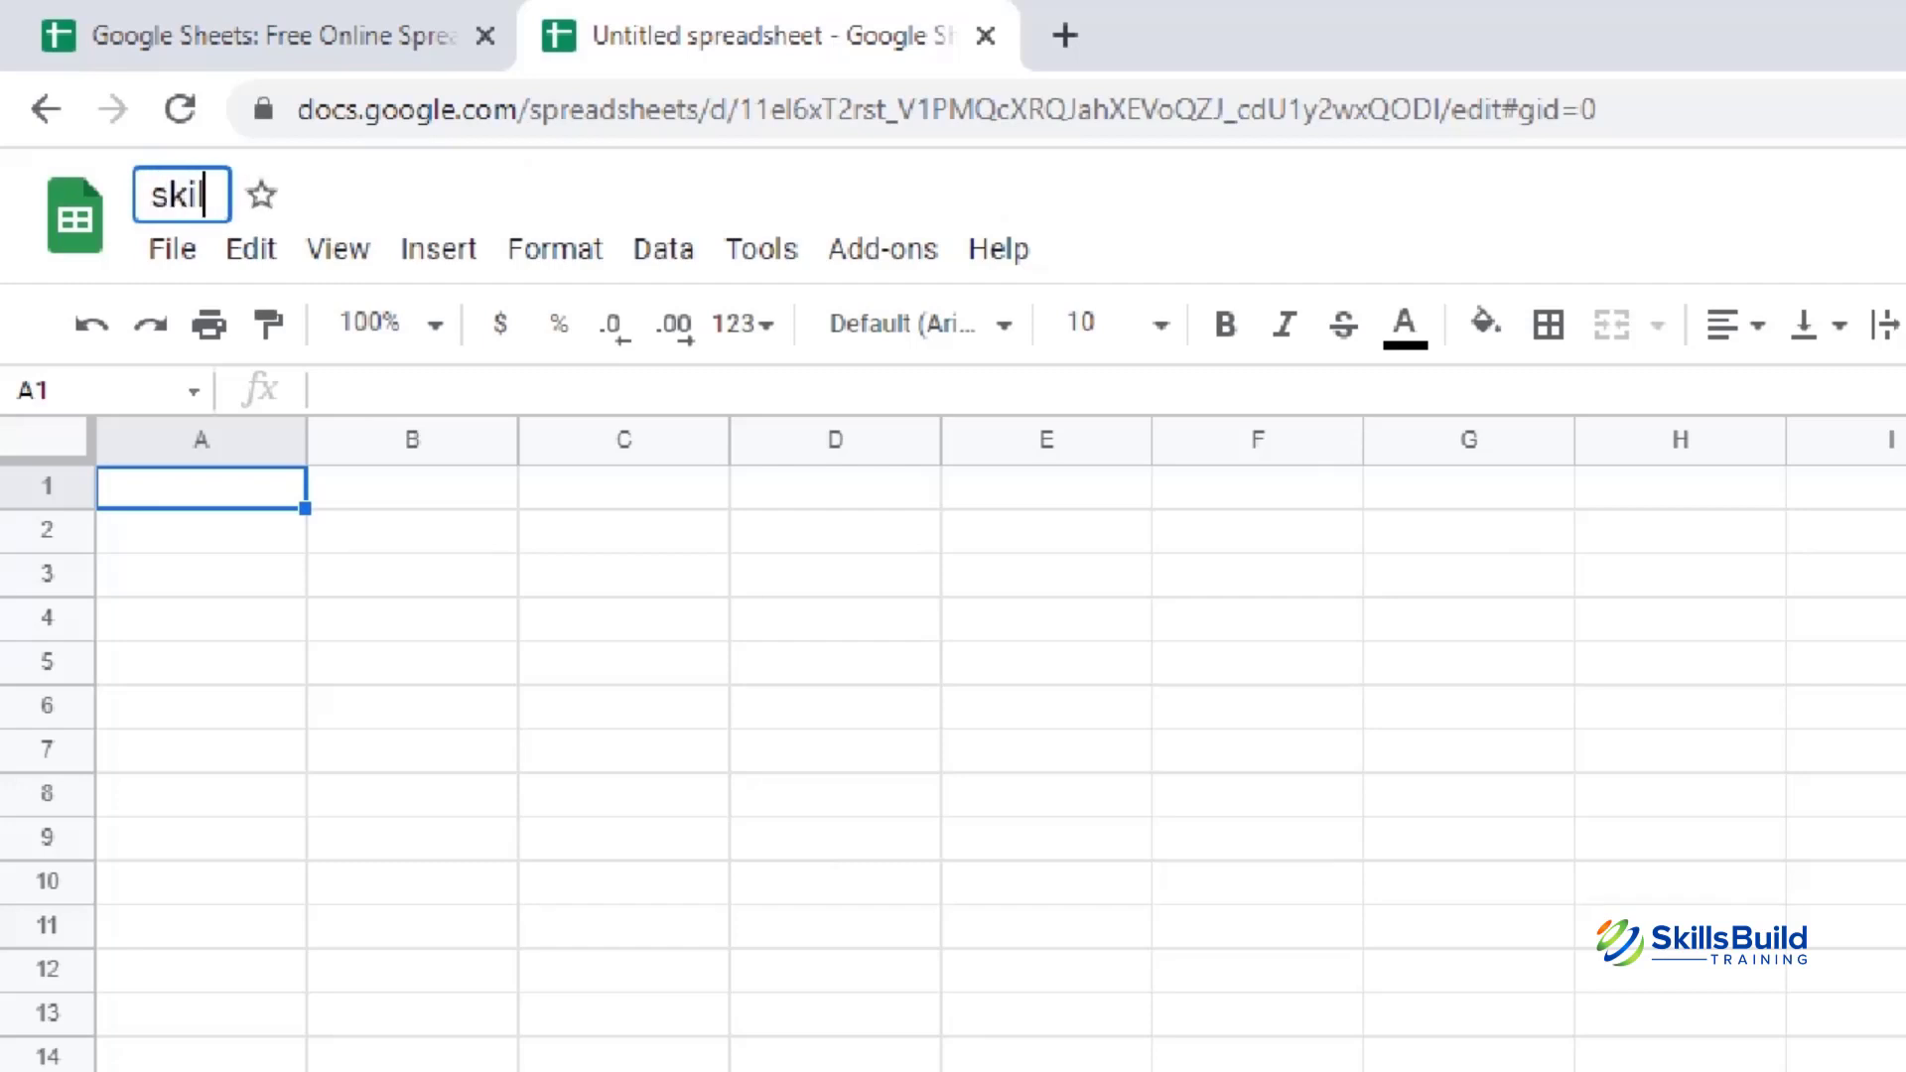
{"action": "type", "text": "lsbuild "}
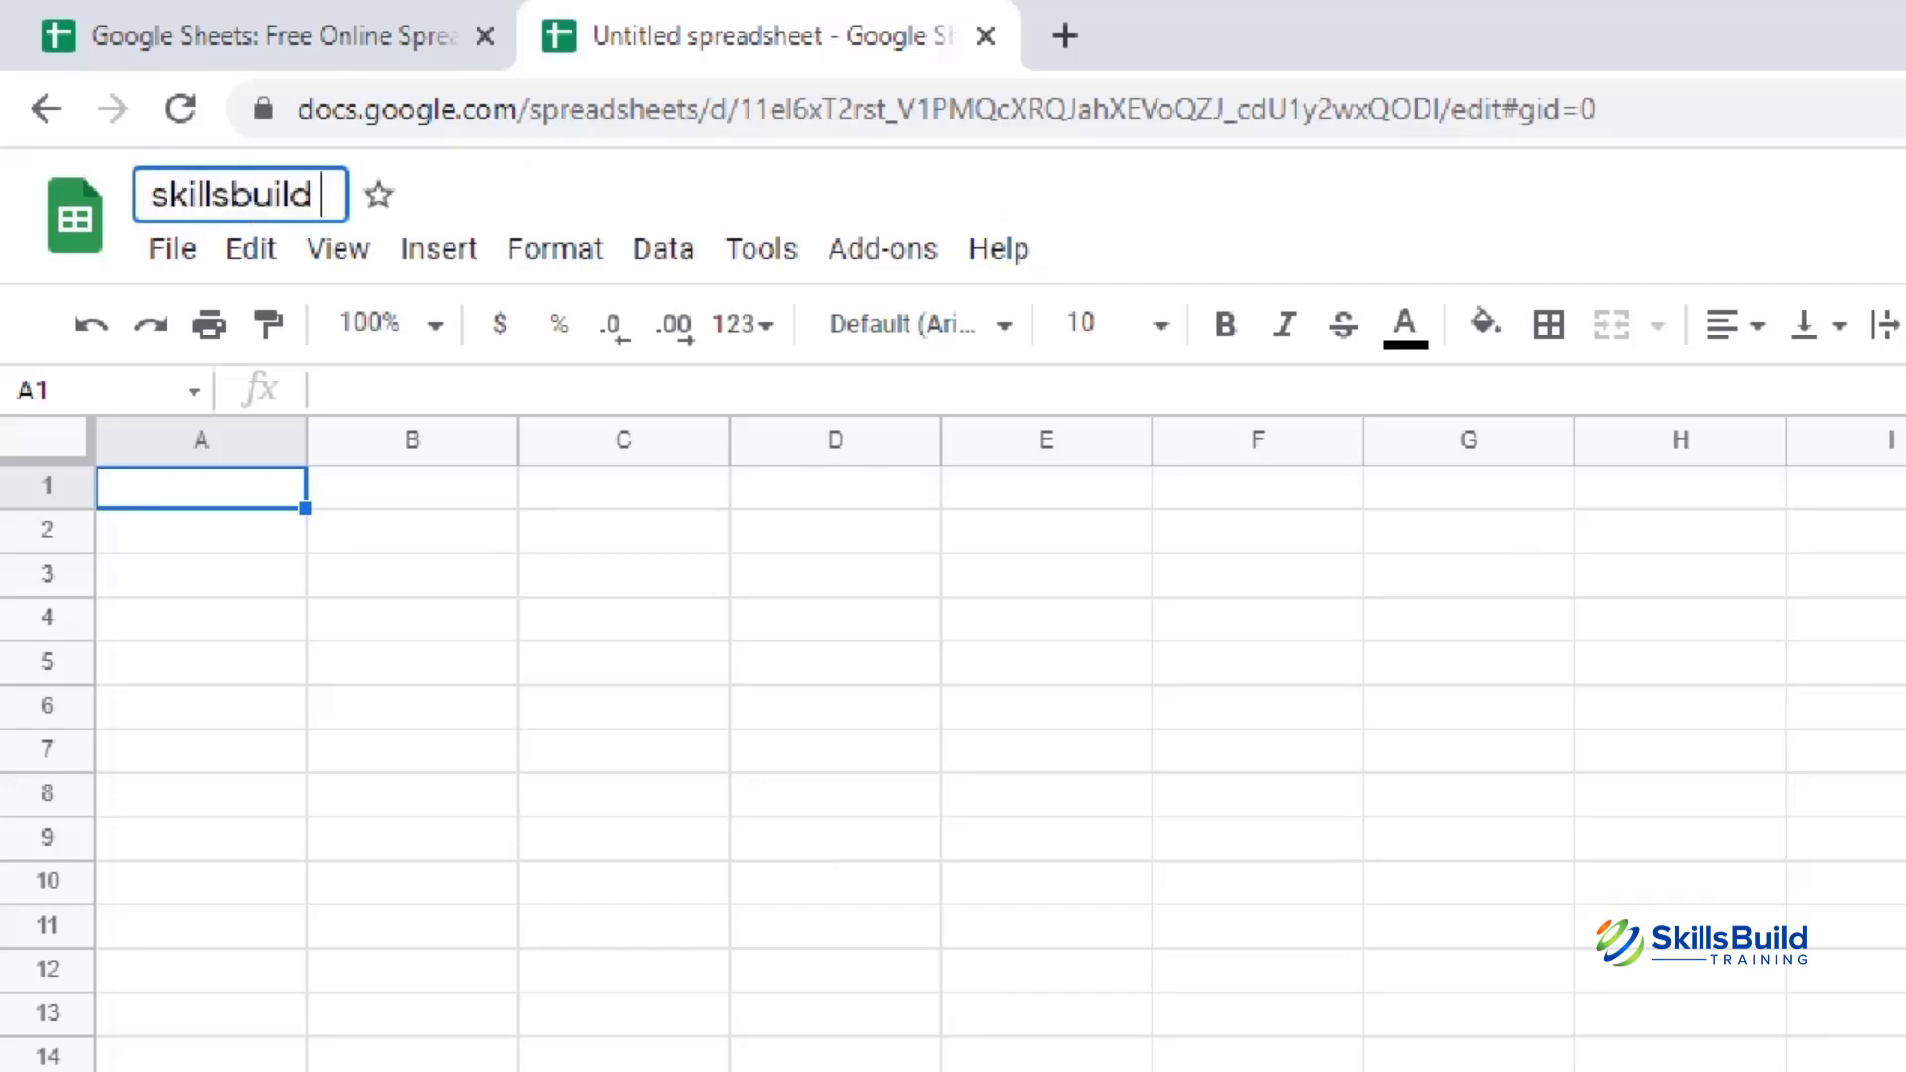
{"action": "type", "text": "training#1"}
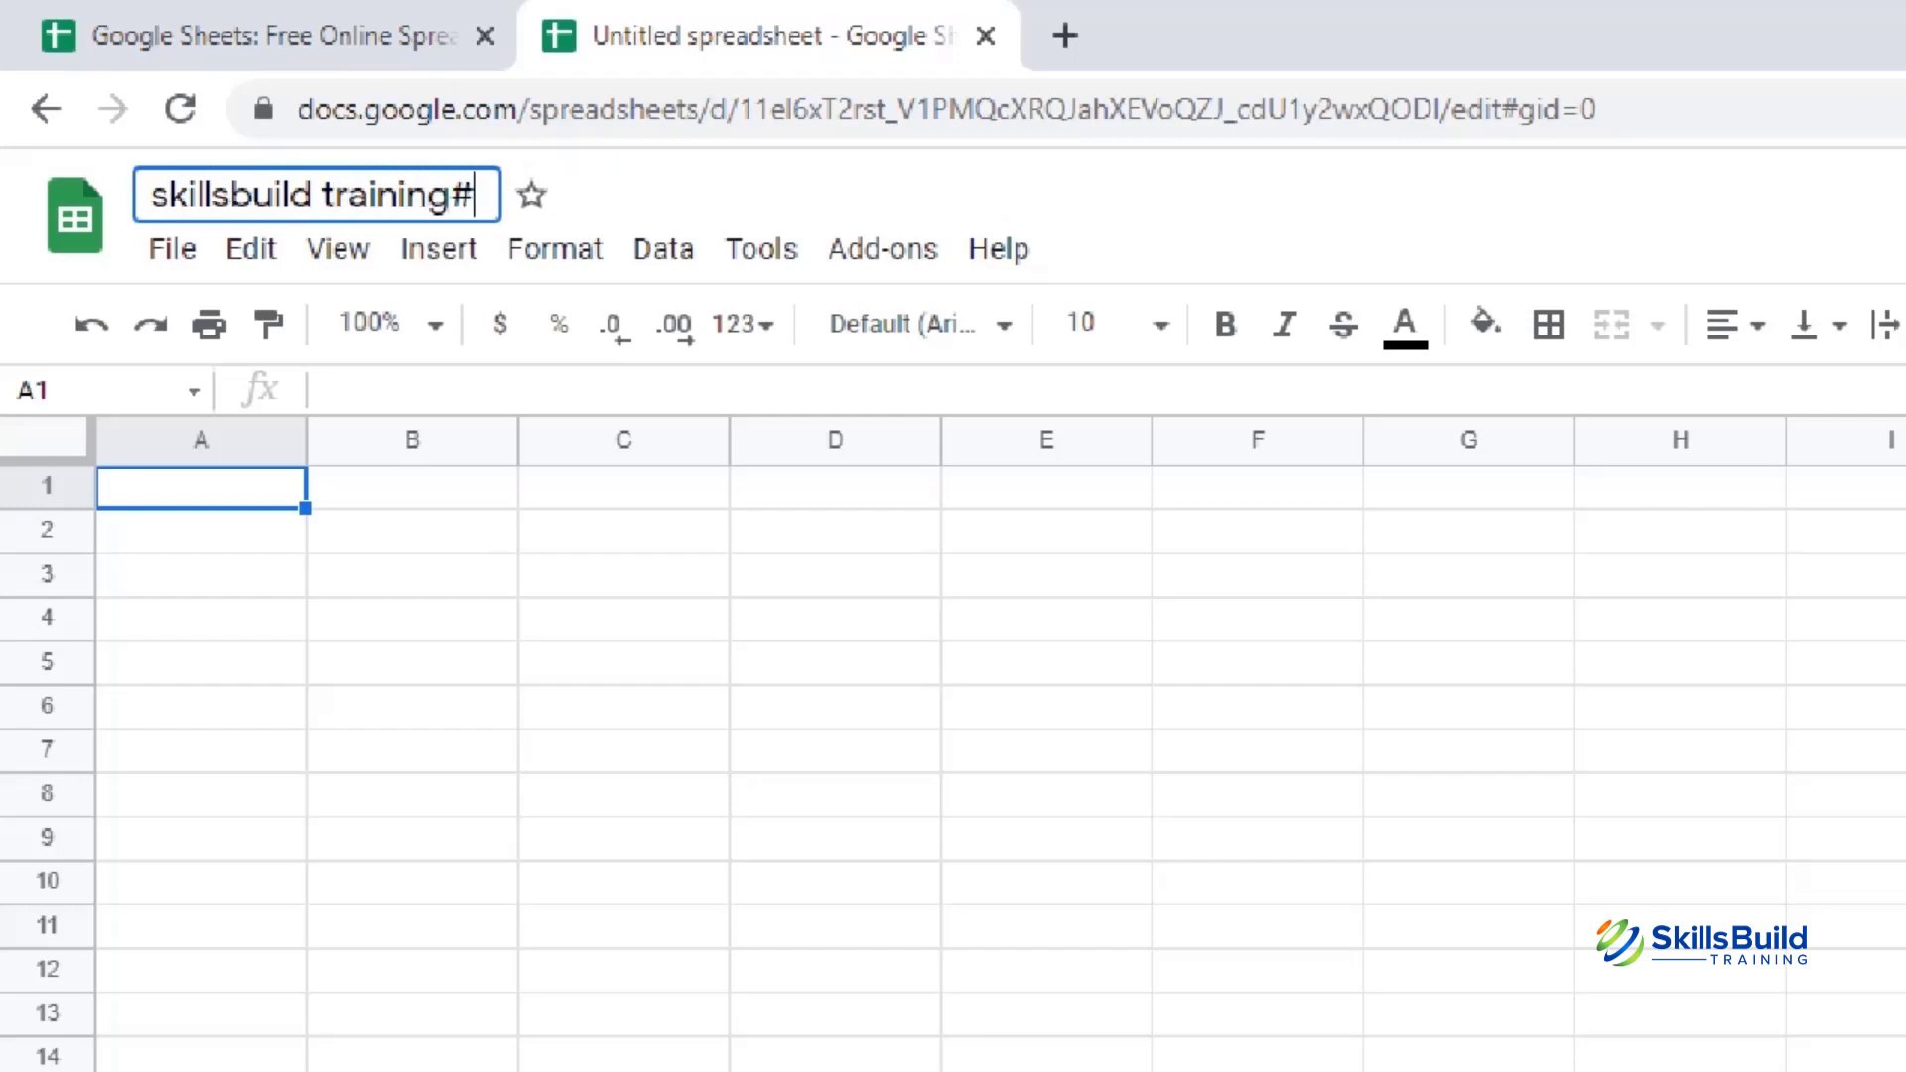
{"action": "key", "text": "Return"}
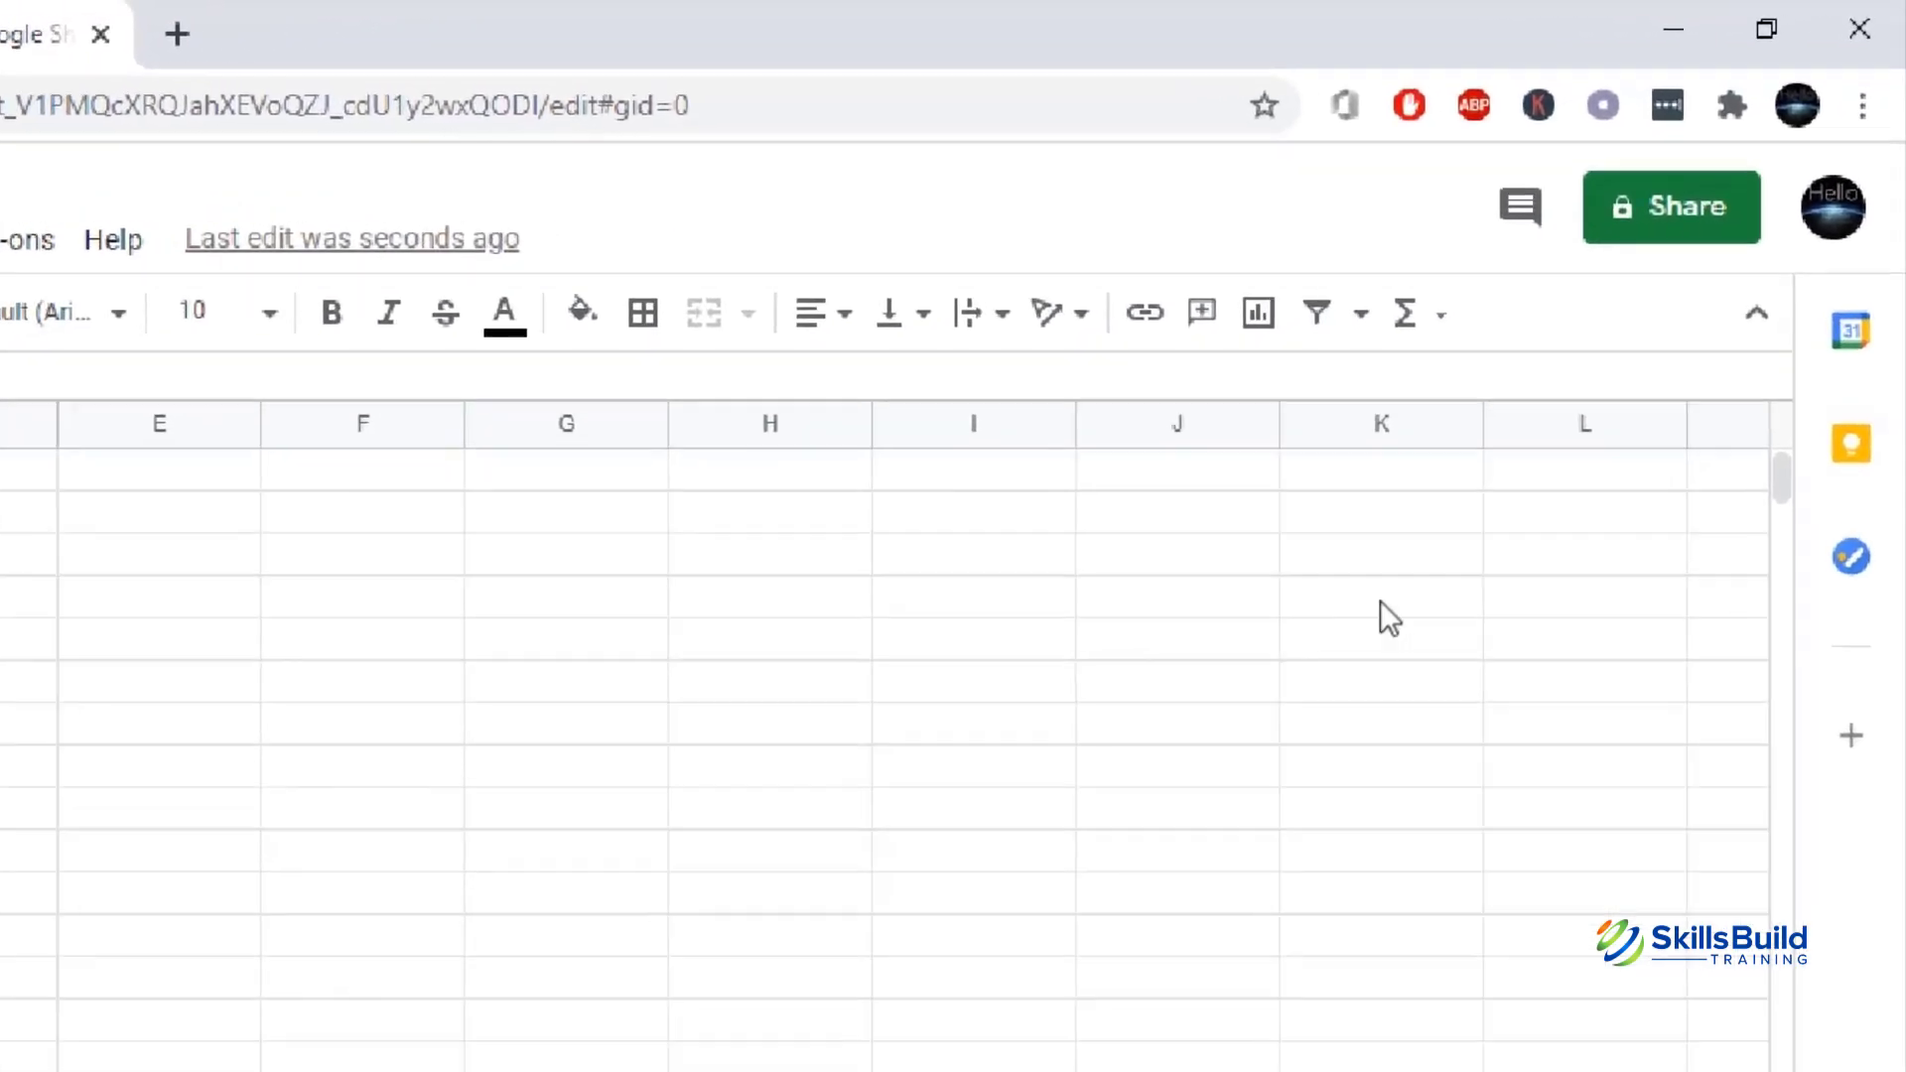
- Share the spreadsheet with anyone who has the link, set their role to Editor, and copy the sharing link
{"action": "left_click", "coordinate": [1612, 208]}
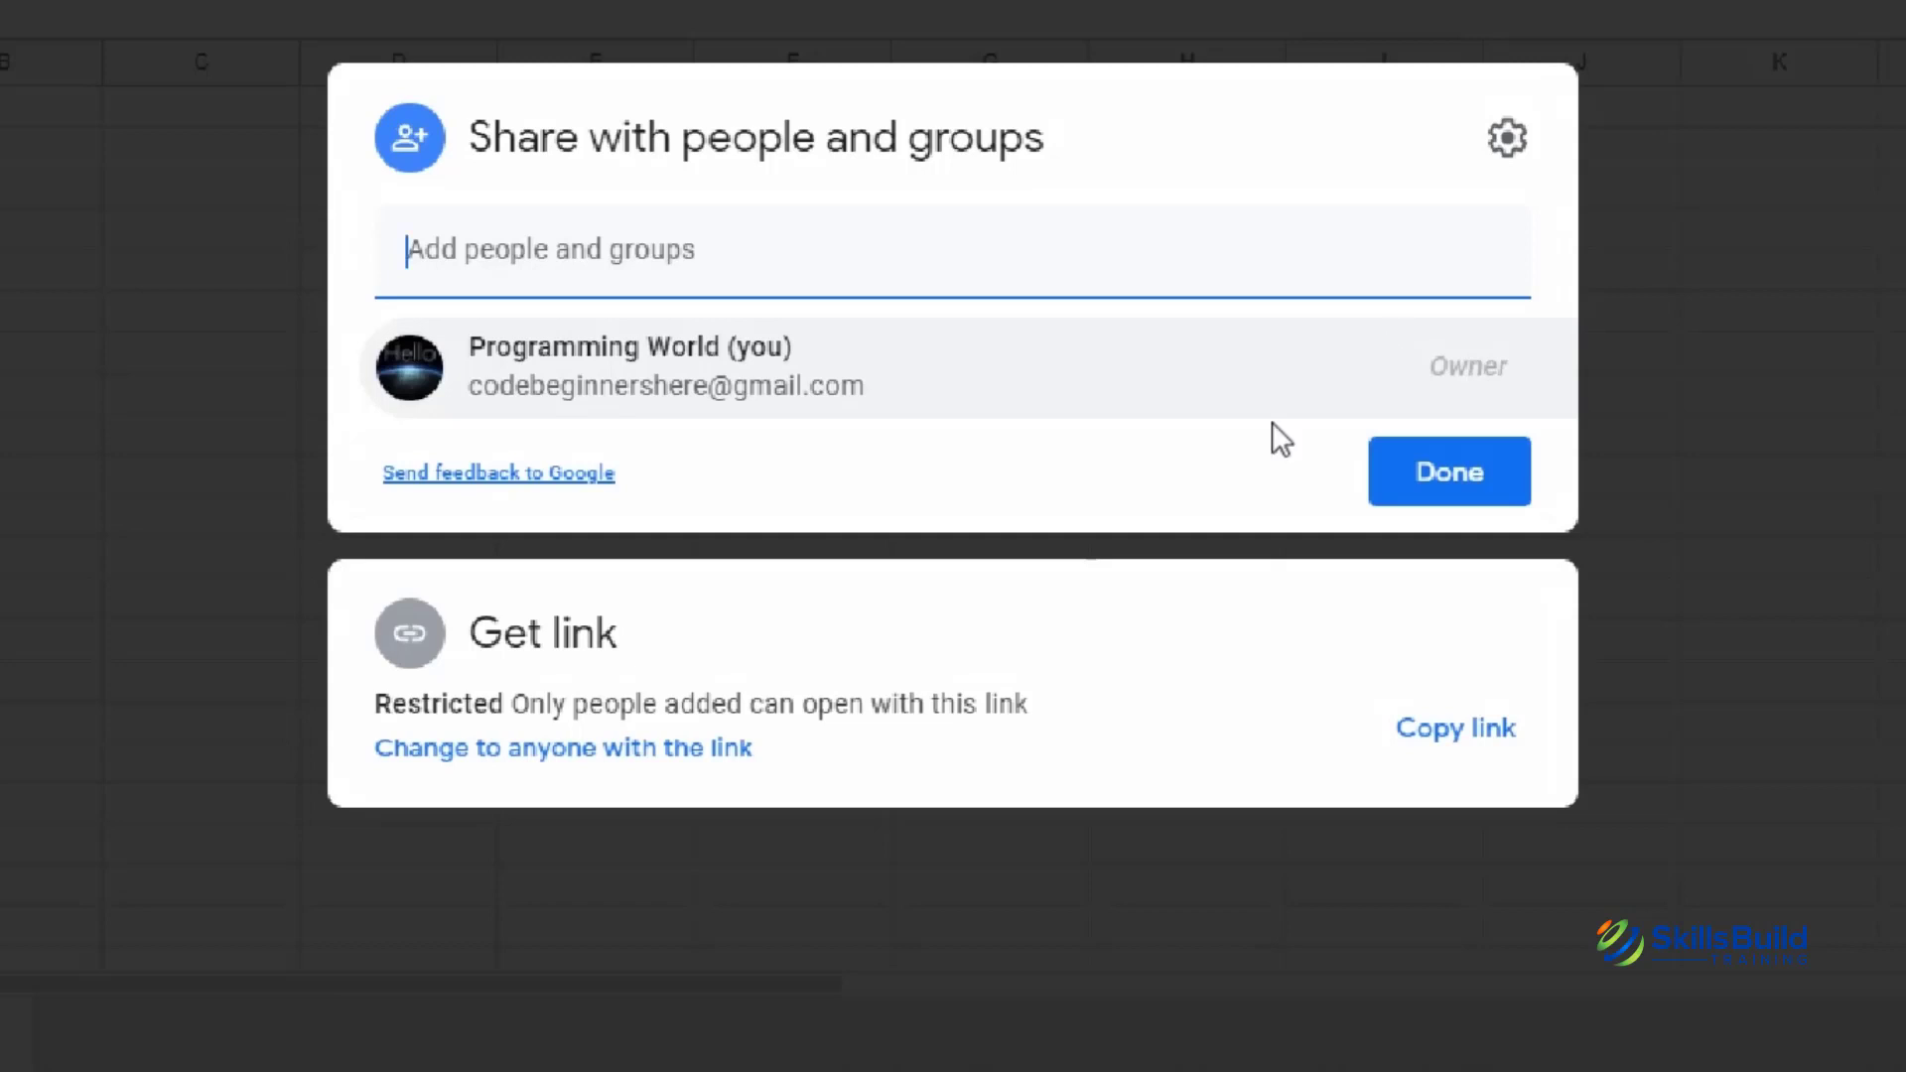
{"action": "left_click", "coordinate": [726, 750]}
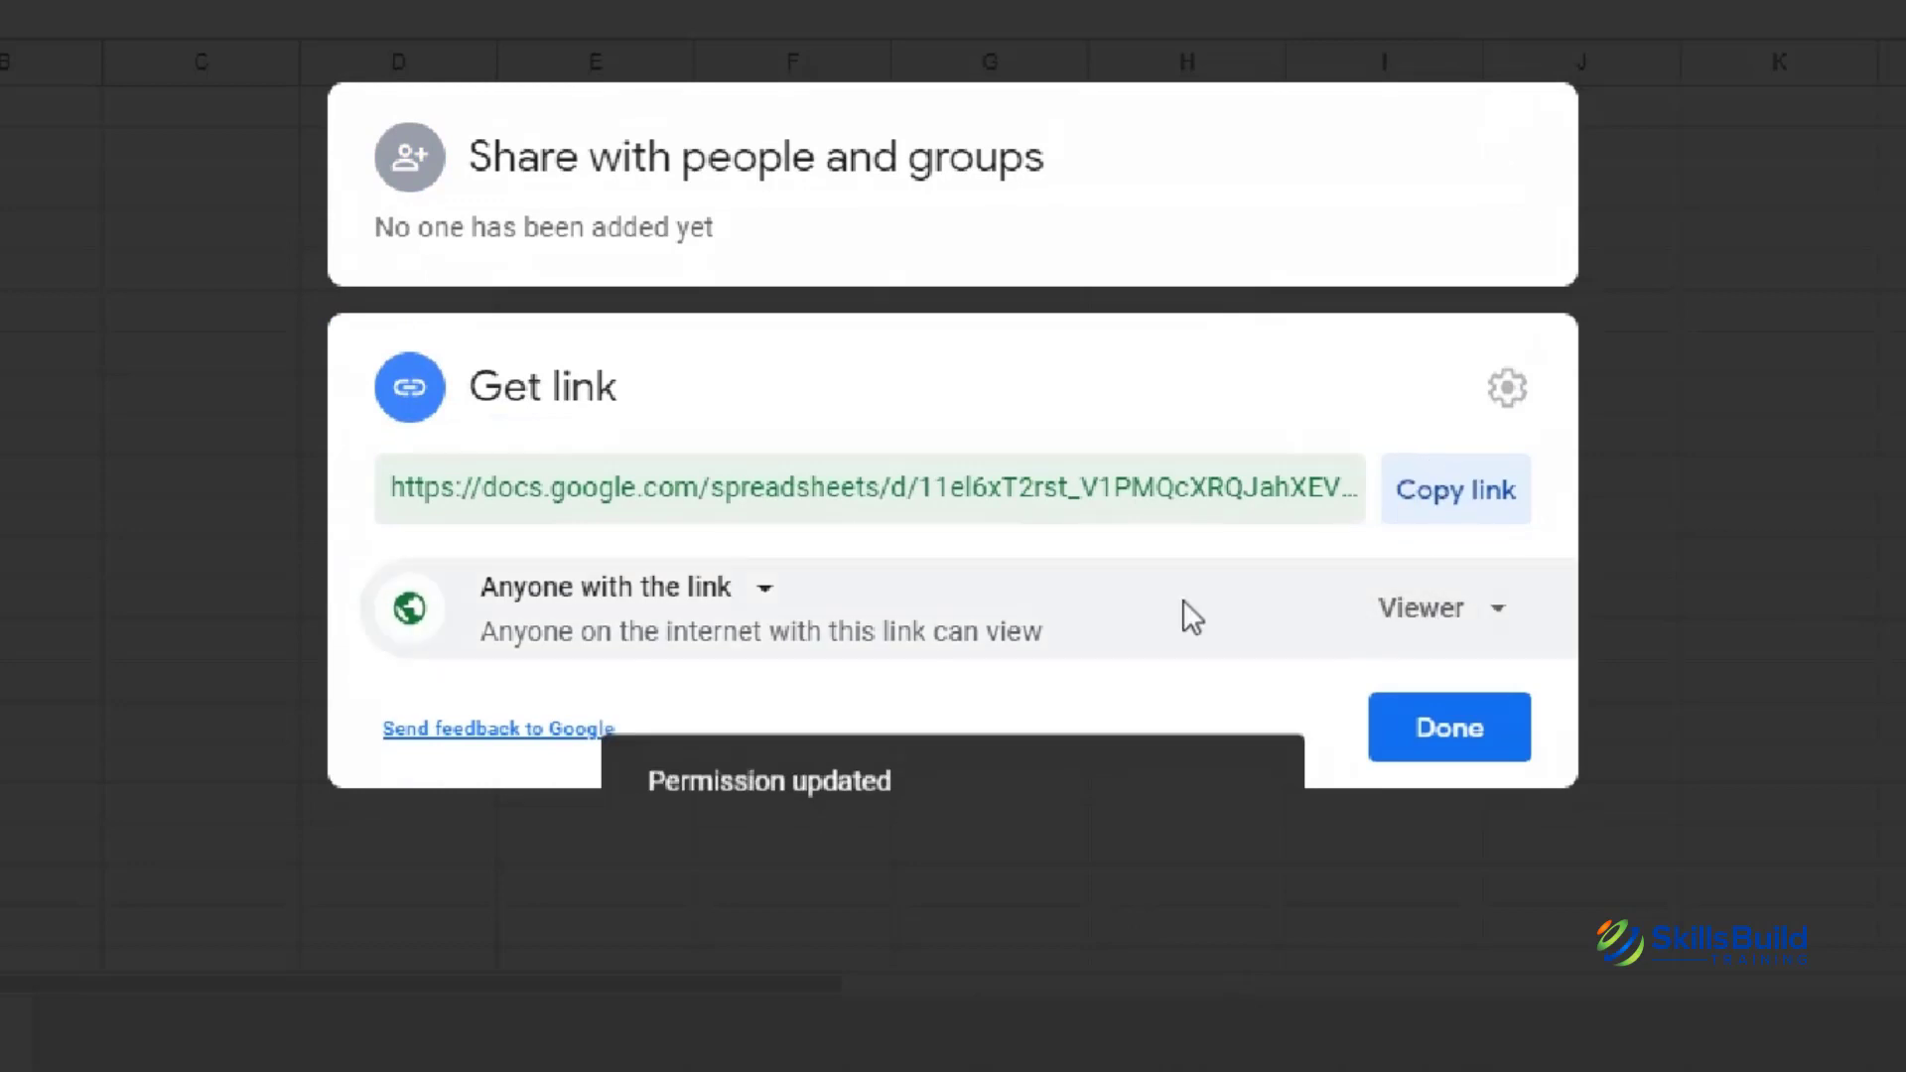
{"action": "left_click", "coordinate": [1439, 620]}
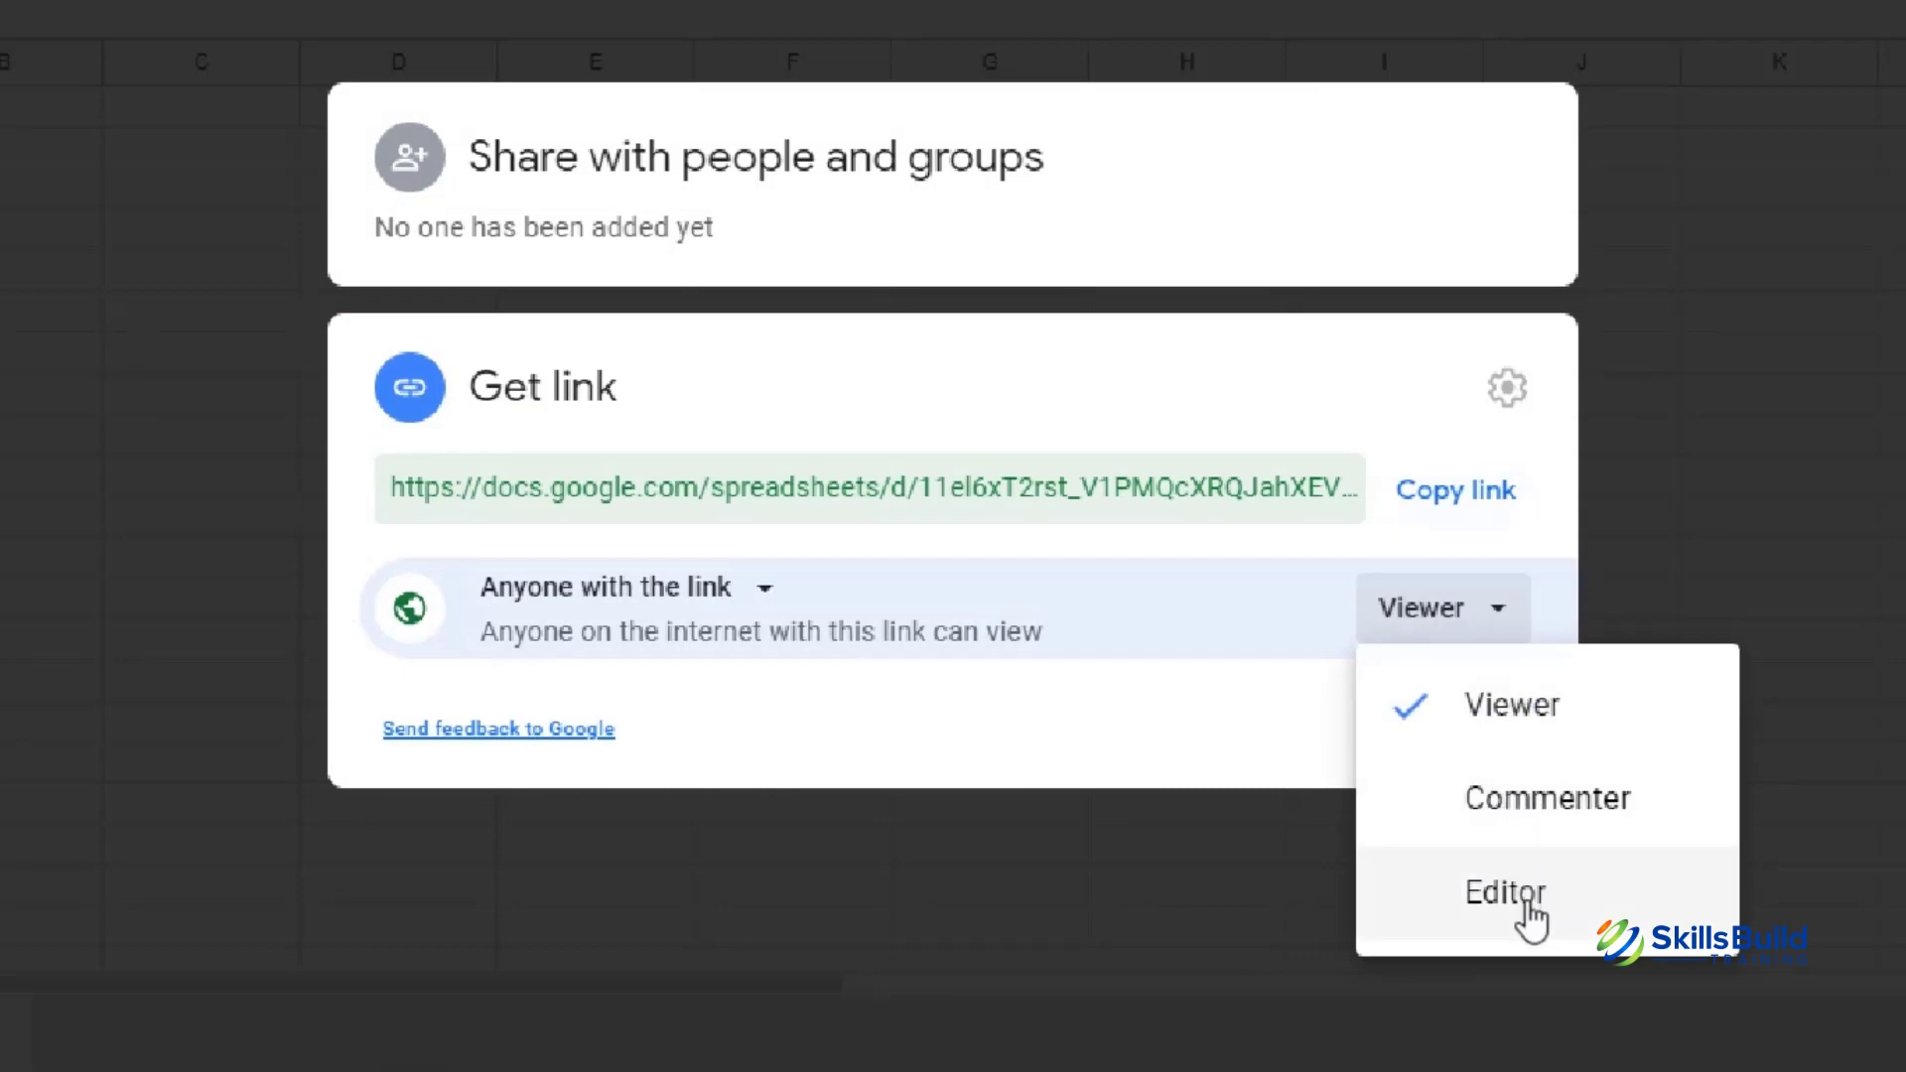
{"action": "left_click", "coordinate": [1503, 707]}
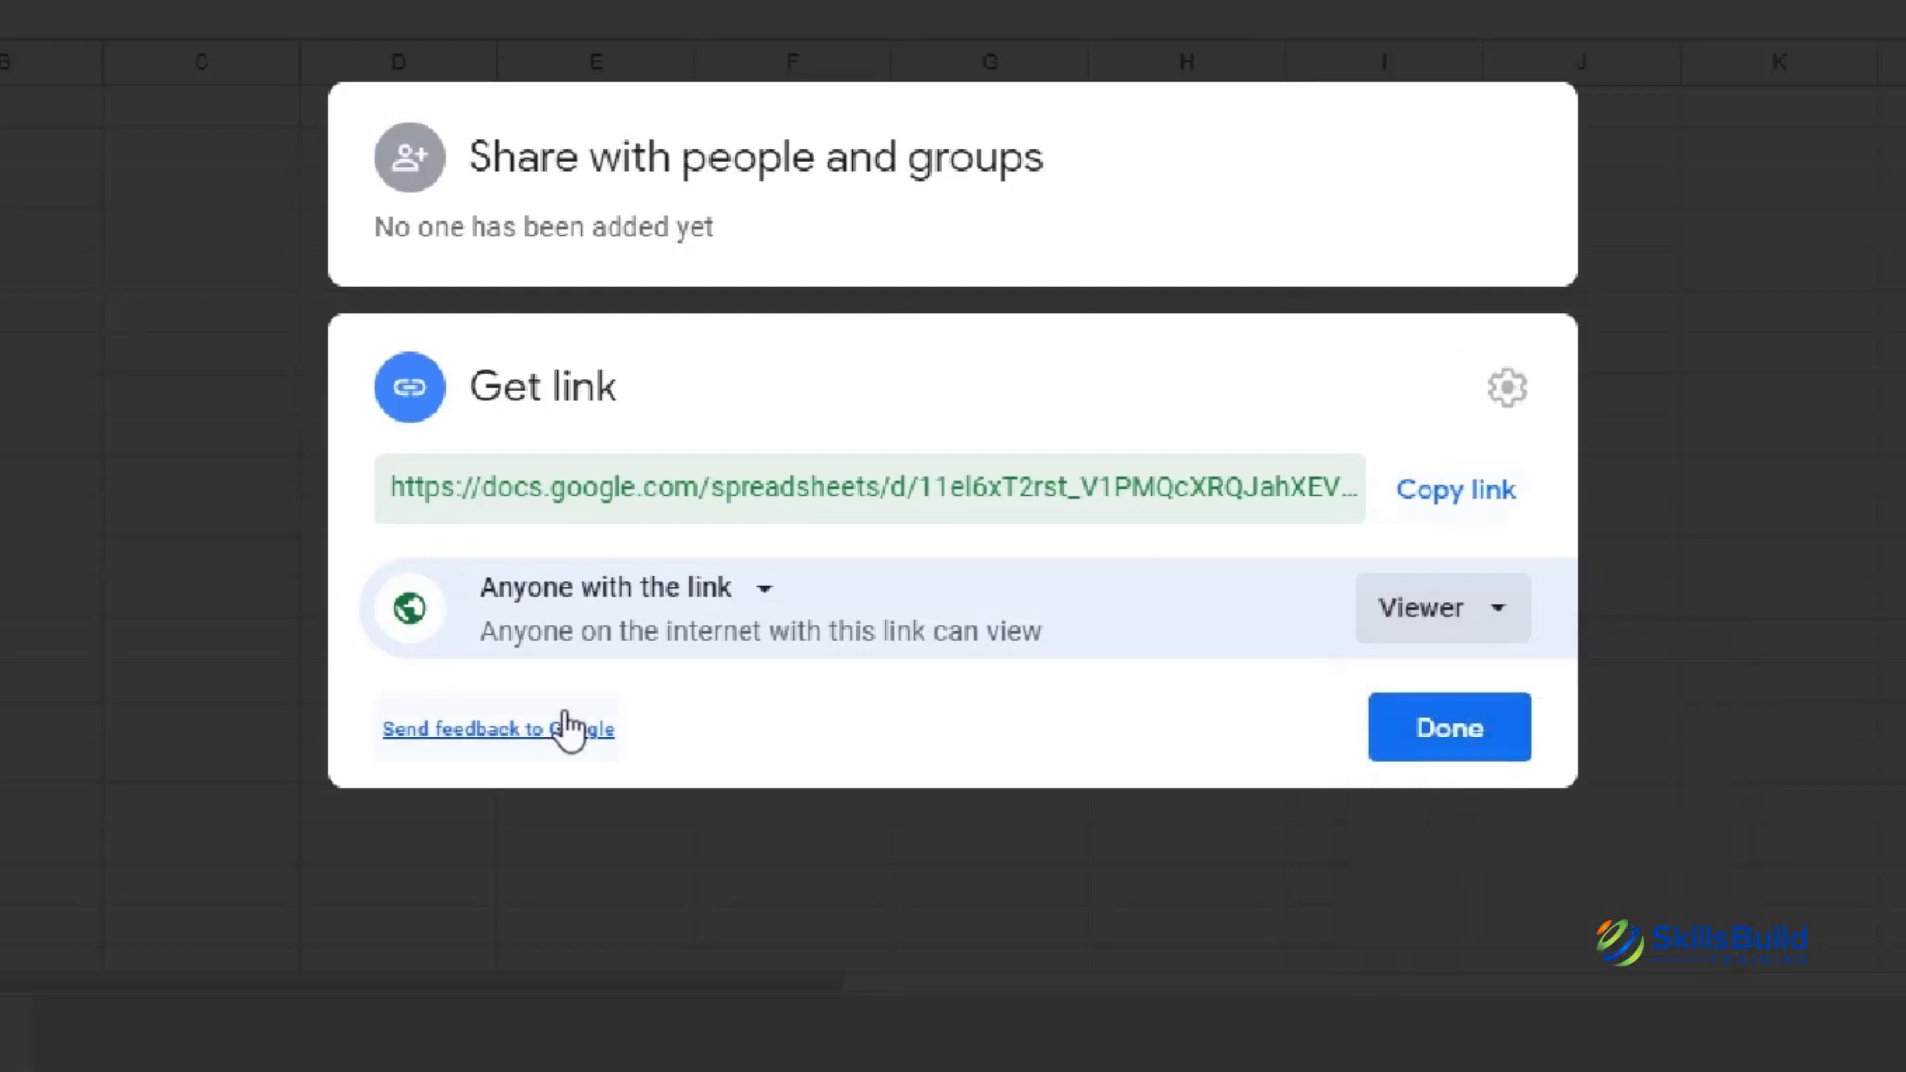
{"action": "left_click", "coordinate": [1390, 625]}
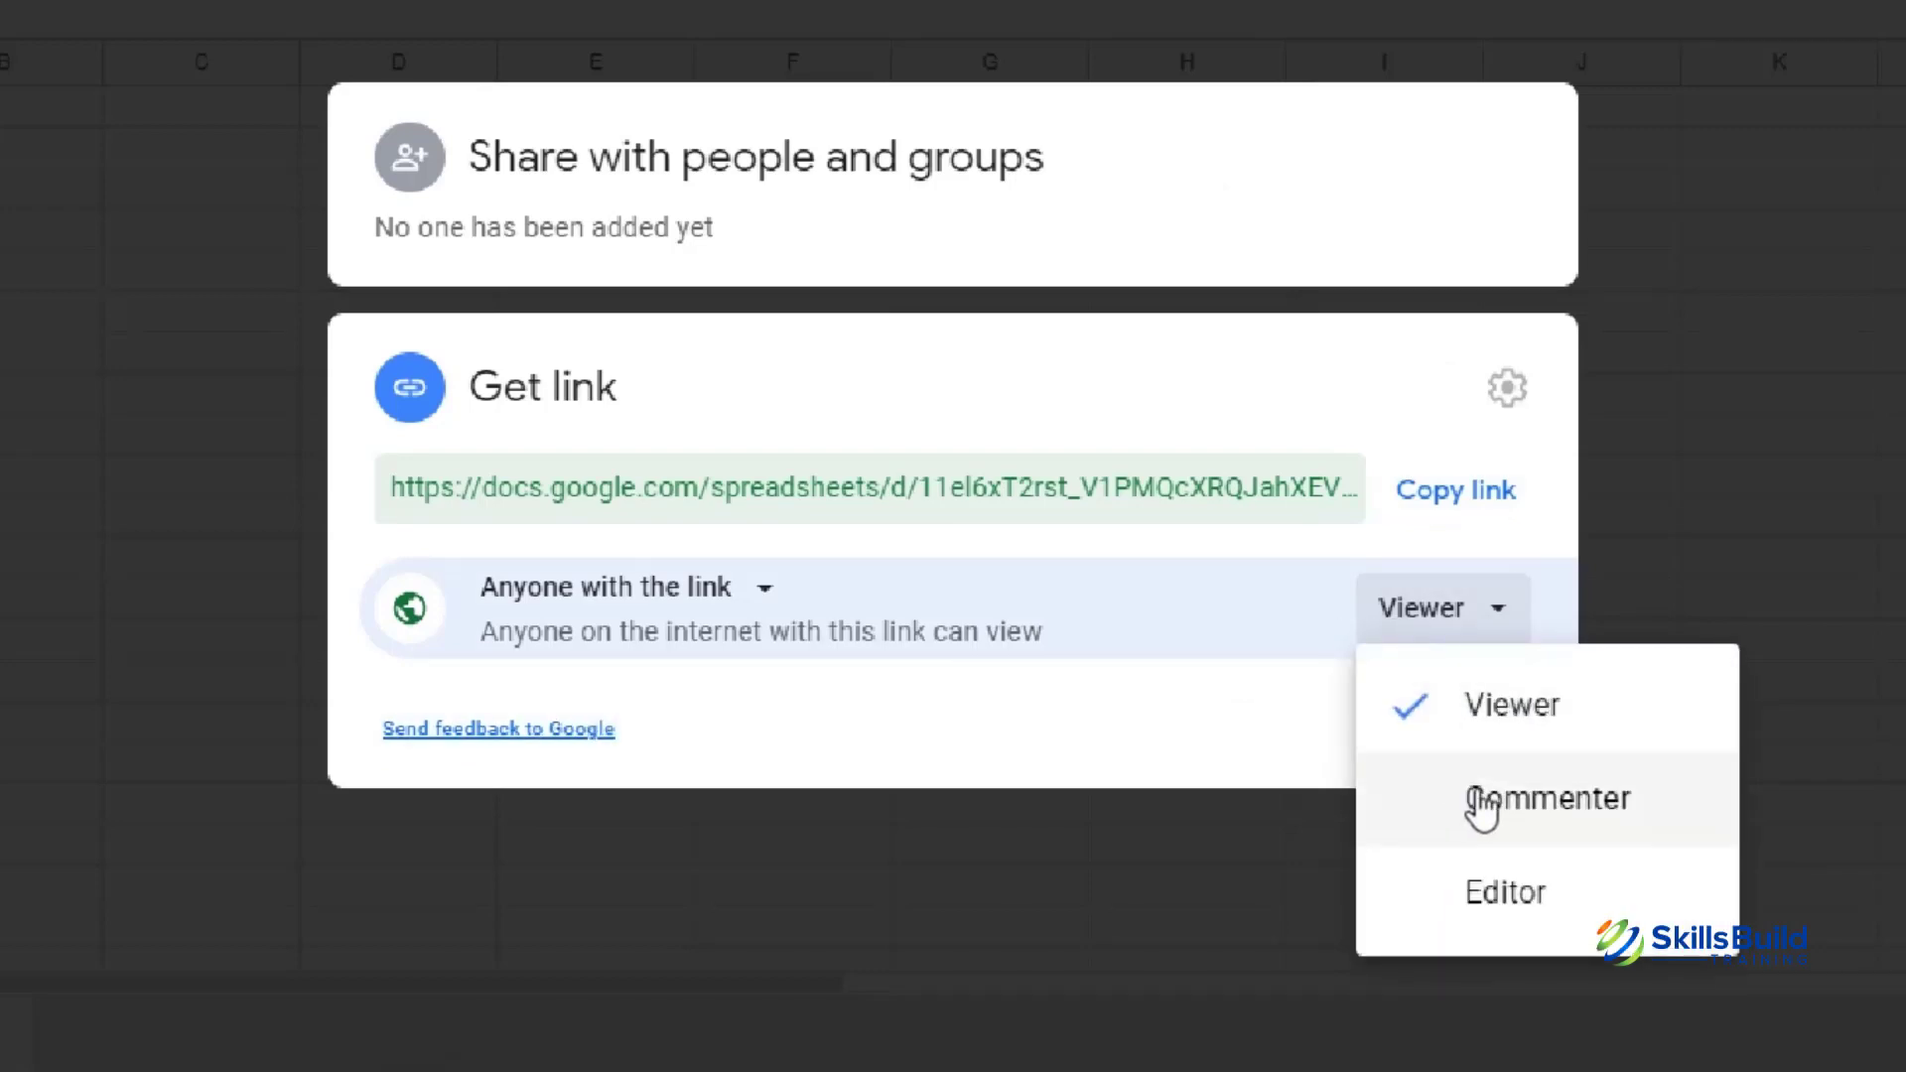
{"action": "left_click", "coordinate": [1505, 893]}
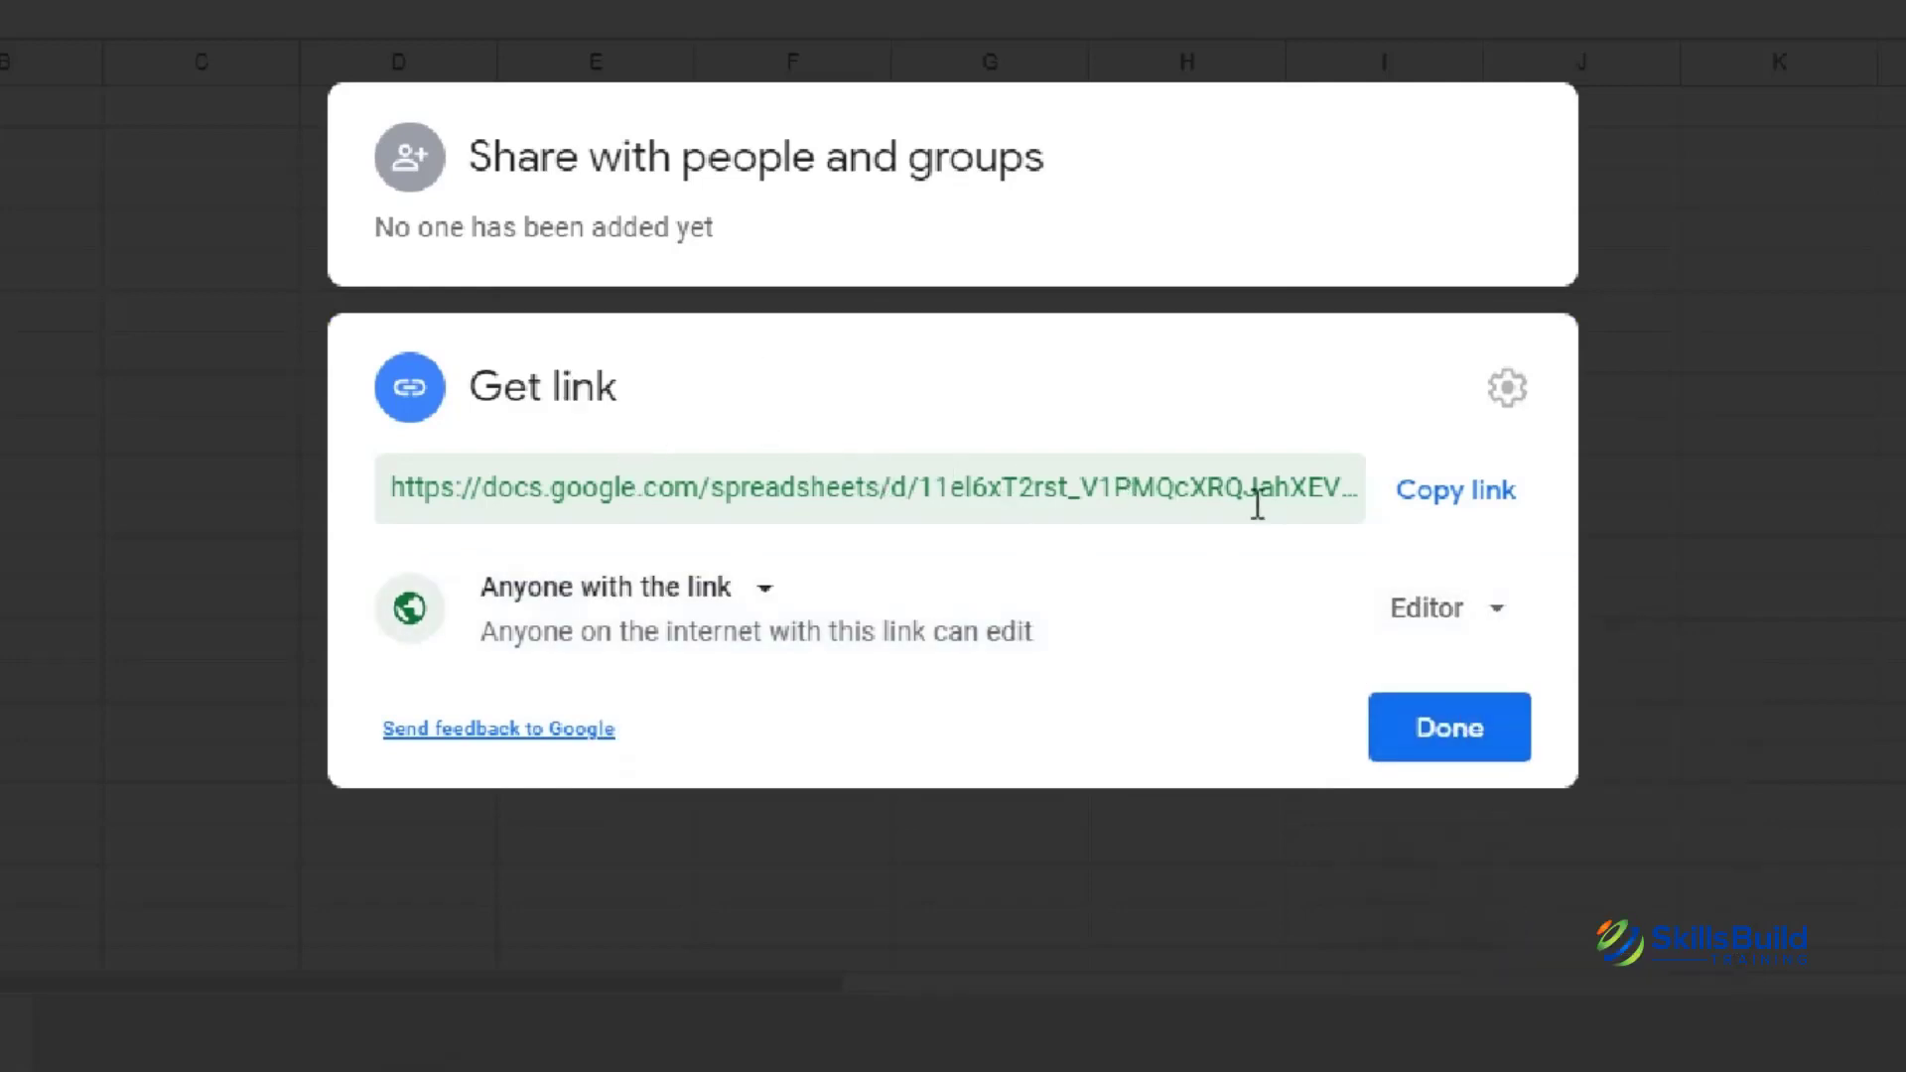
{"action": "left_click", "coordinate": [1451, 506]}
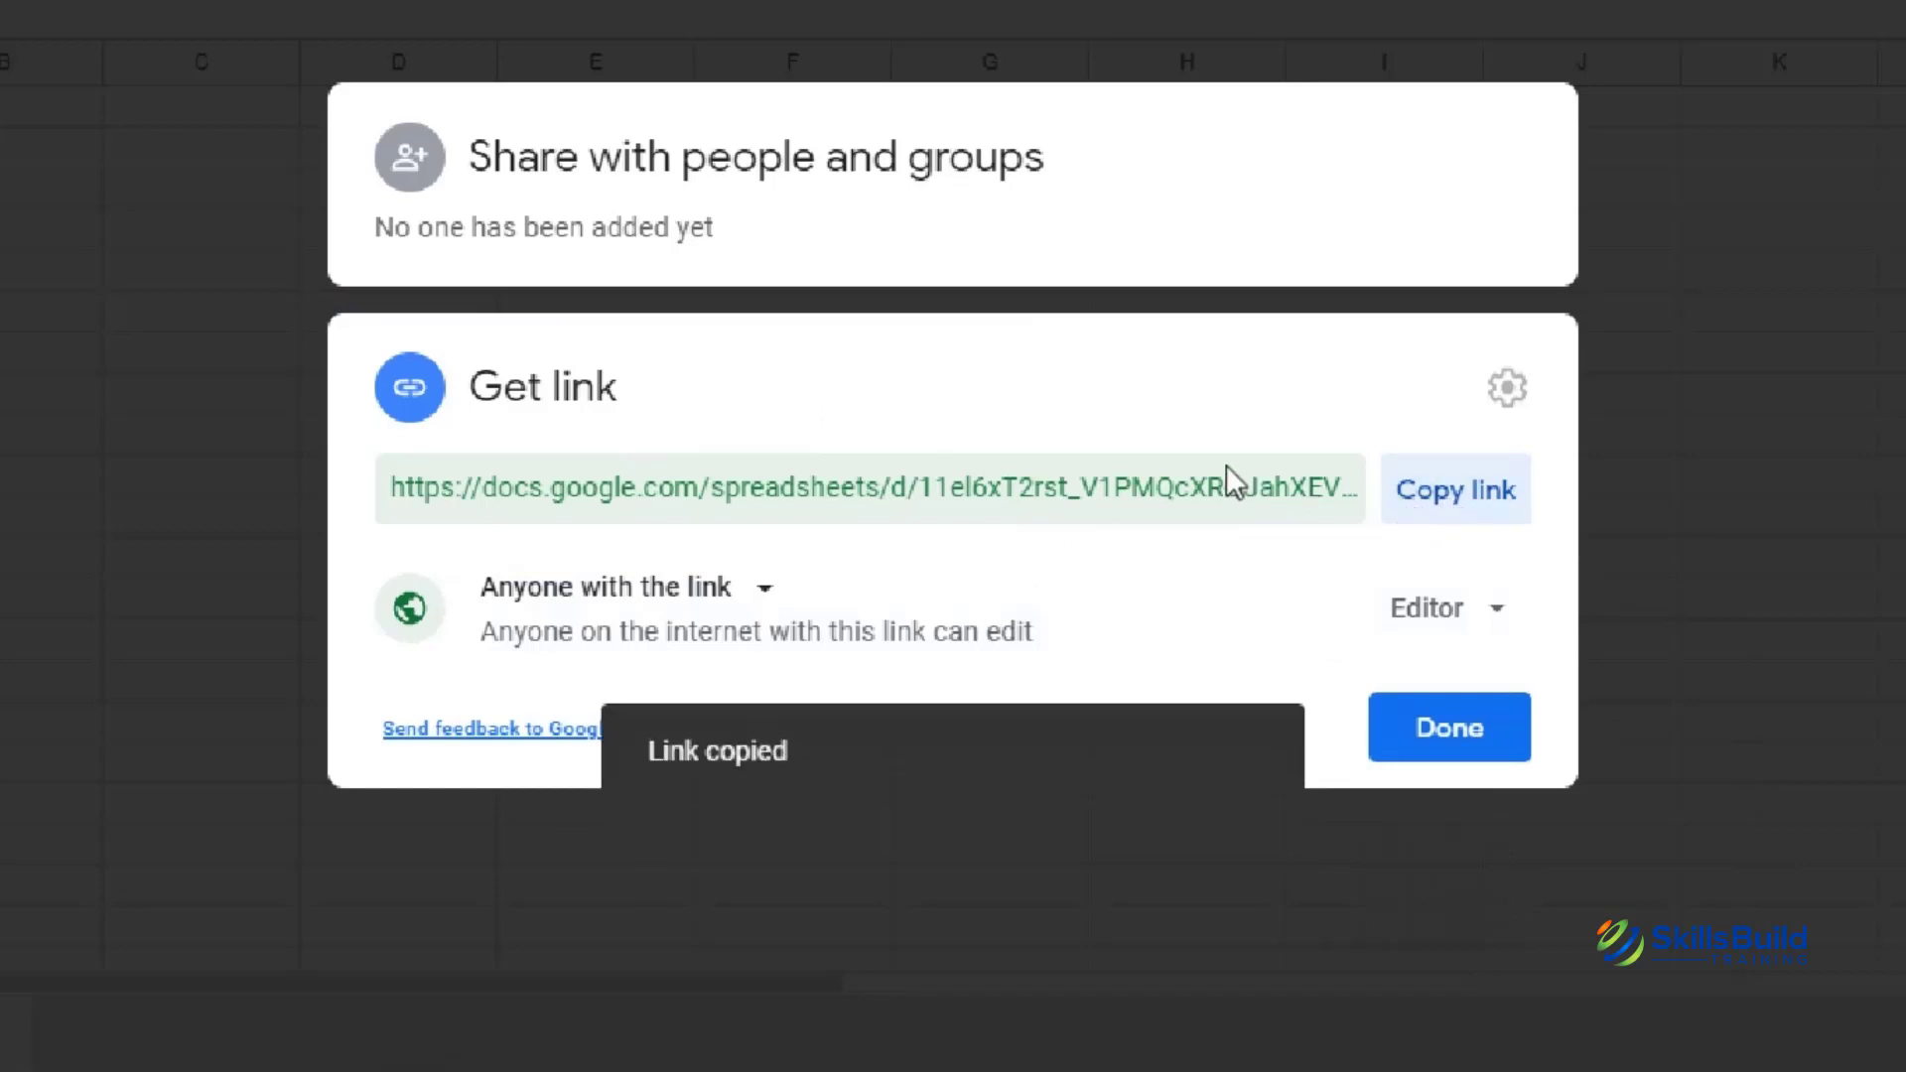
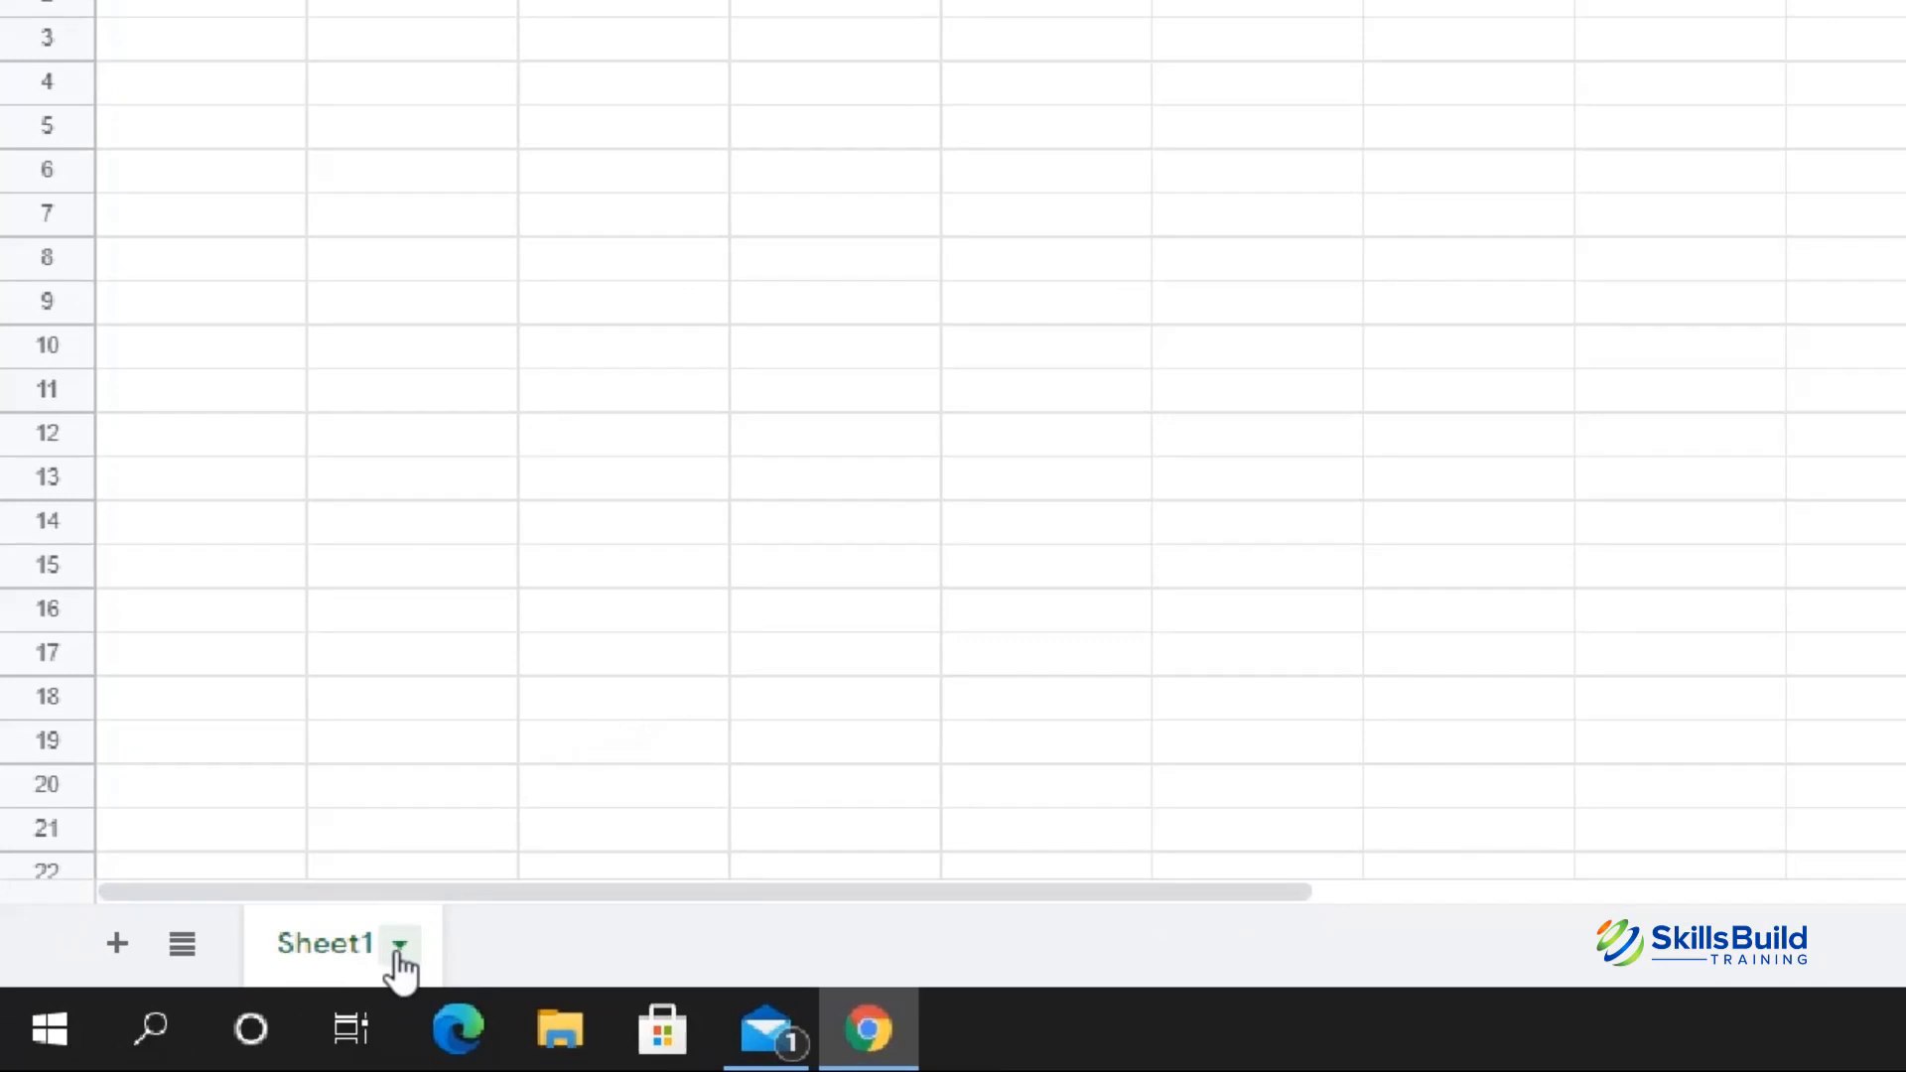
- Duplicate Sheet1 within the same spreadsheet
{"action": "left_click", "coordinate": [395, 951]}
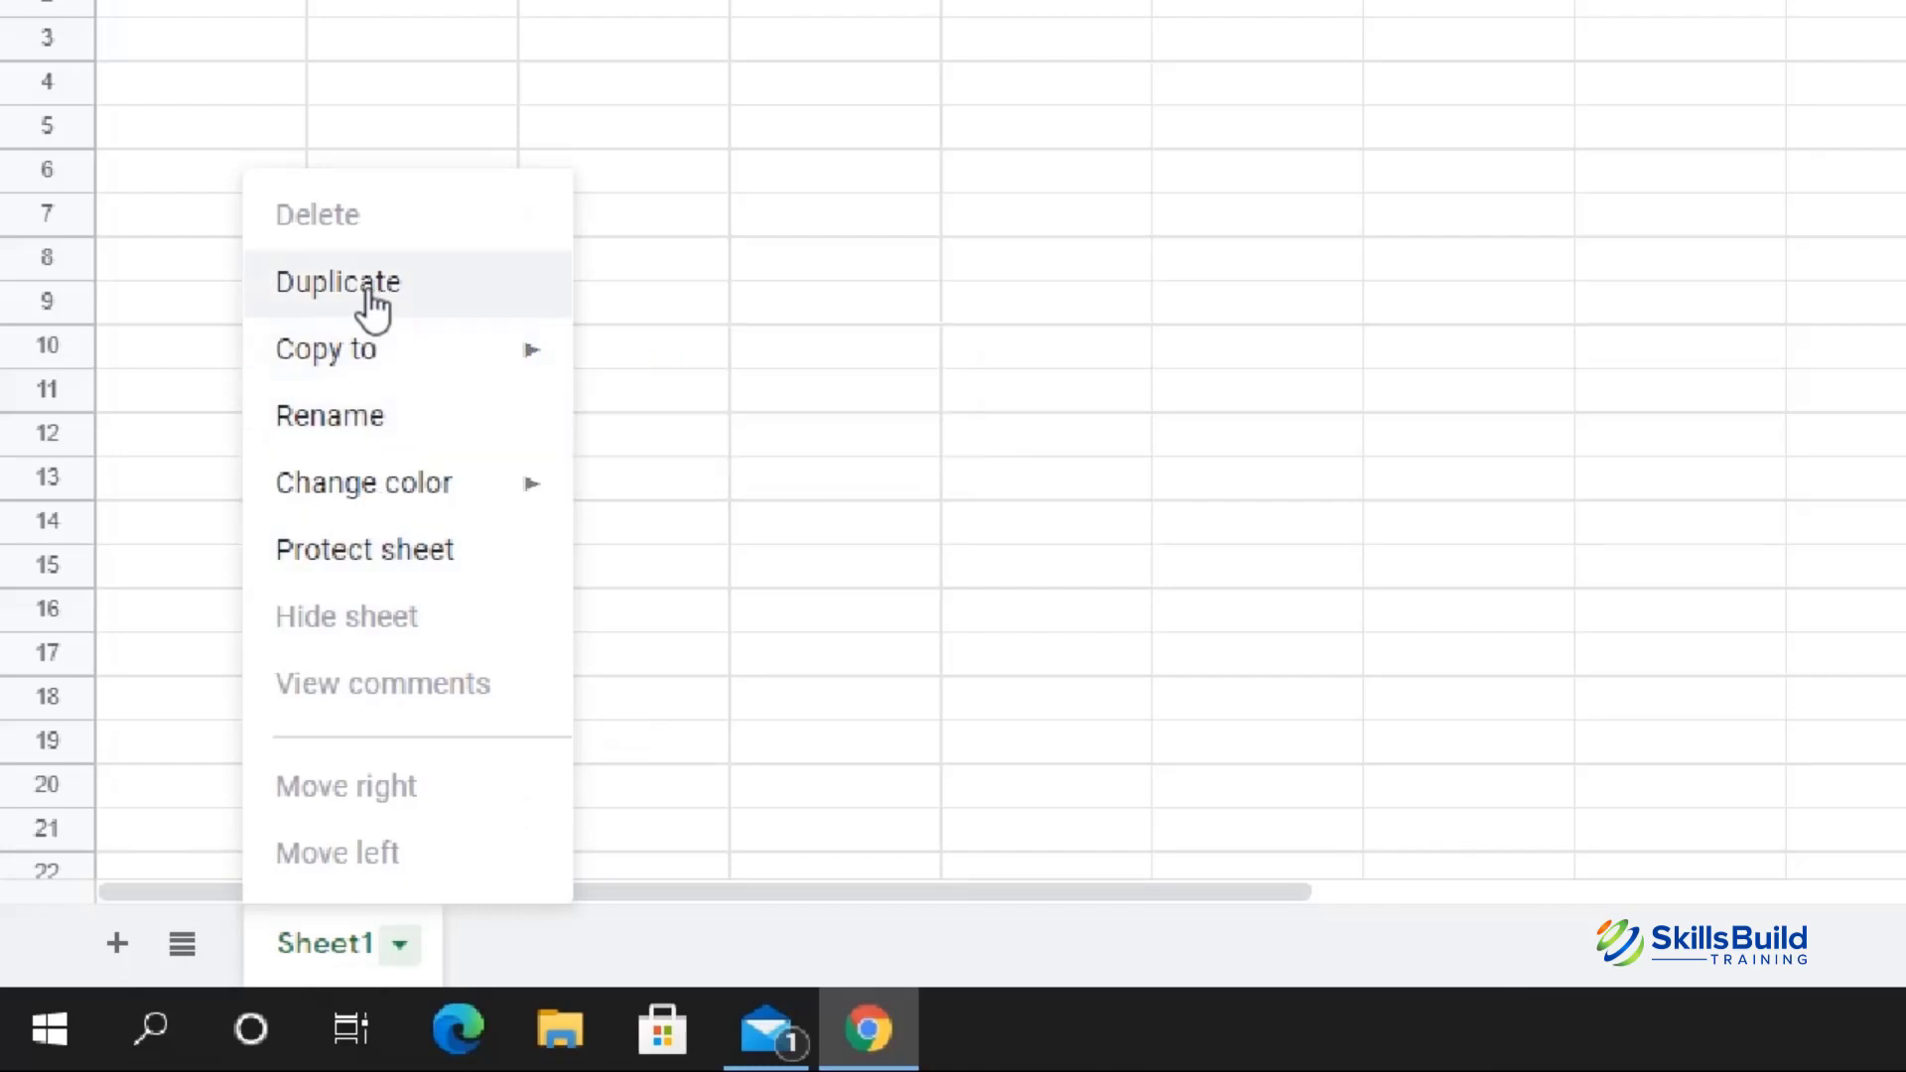
{"action": "mouse_move", "coordinate": [385, 347]}
{"action": "left_click", "coordinate": [392, 303]}
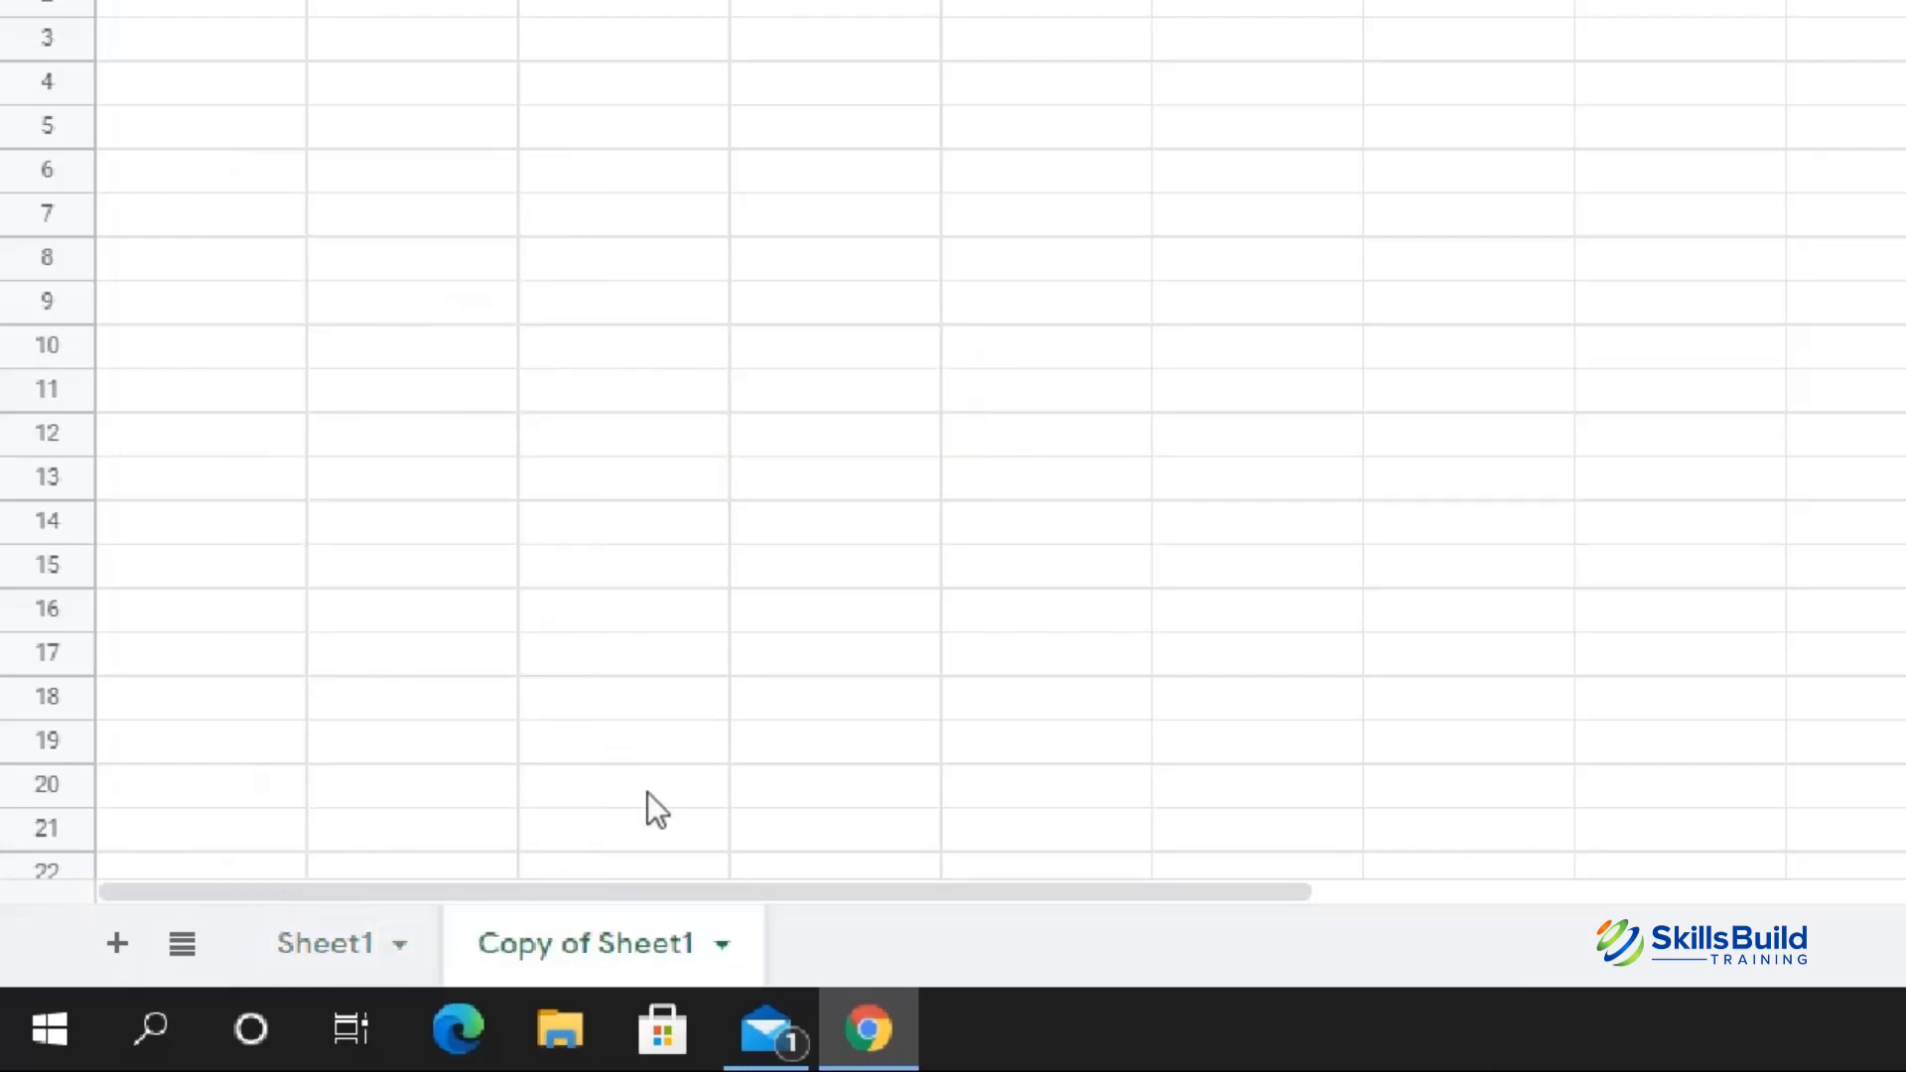
- Rename the duplicated sheet "Copy of Sheet1" as "Sheet2"
{"action": "double_click", "coordinate": [600, 943]}
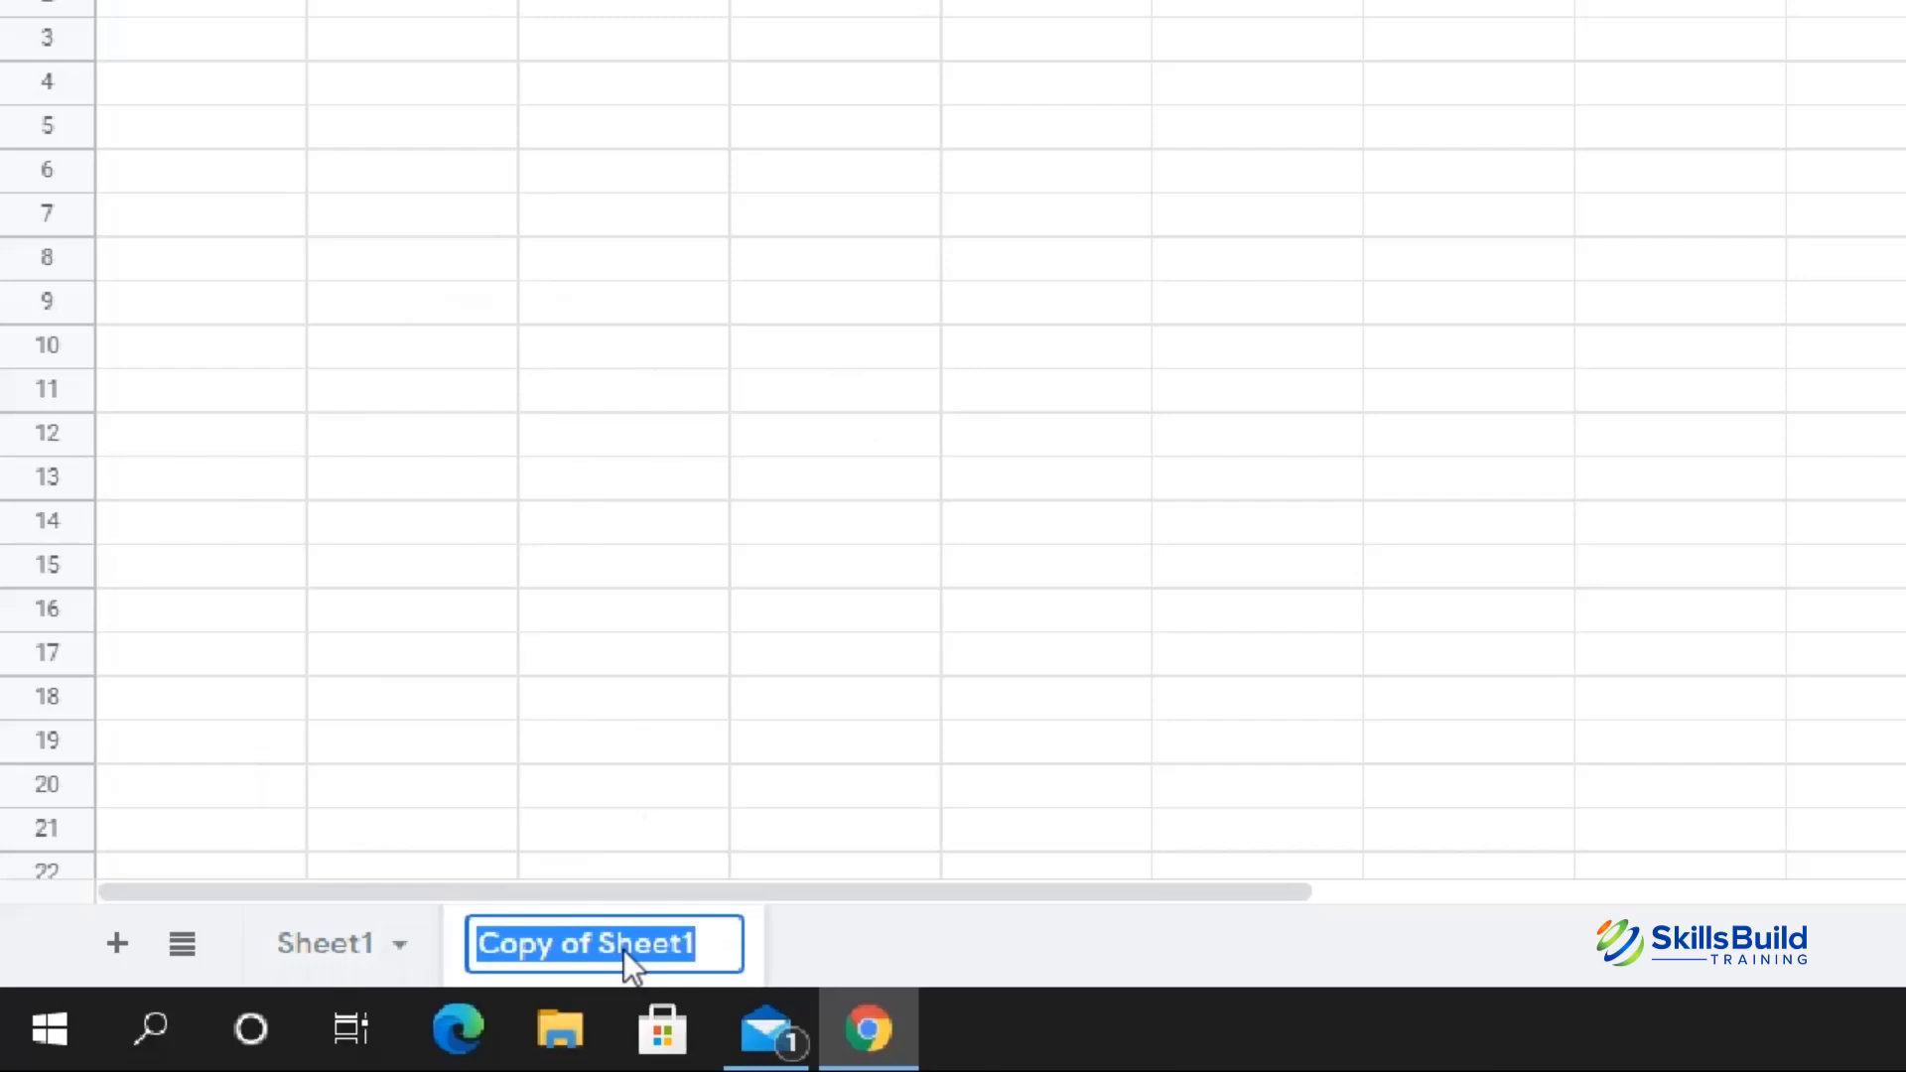
{"action": "type", "text": "Sh"}
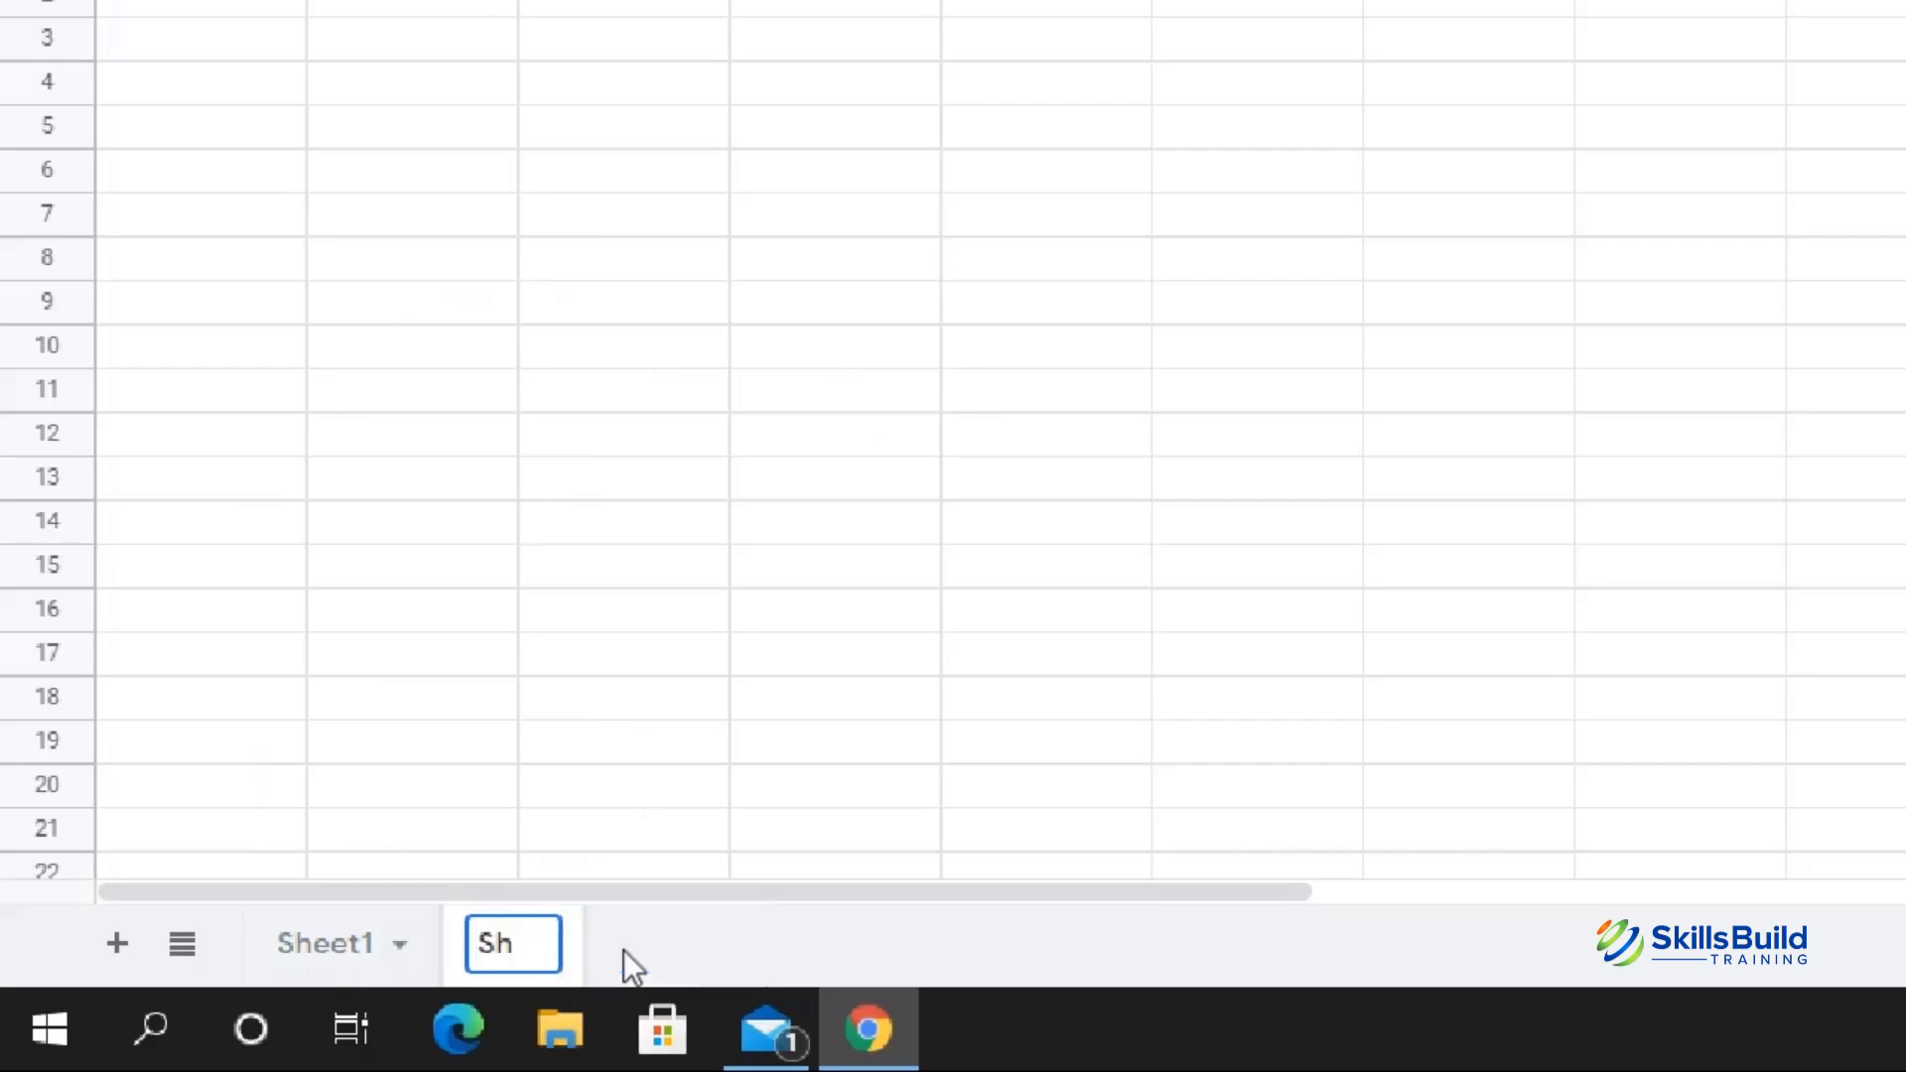
{"action": "type", "text": "eet2"}
{"action": "key", "text": "Return"}
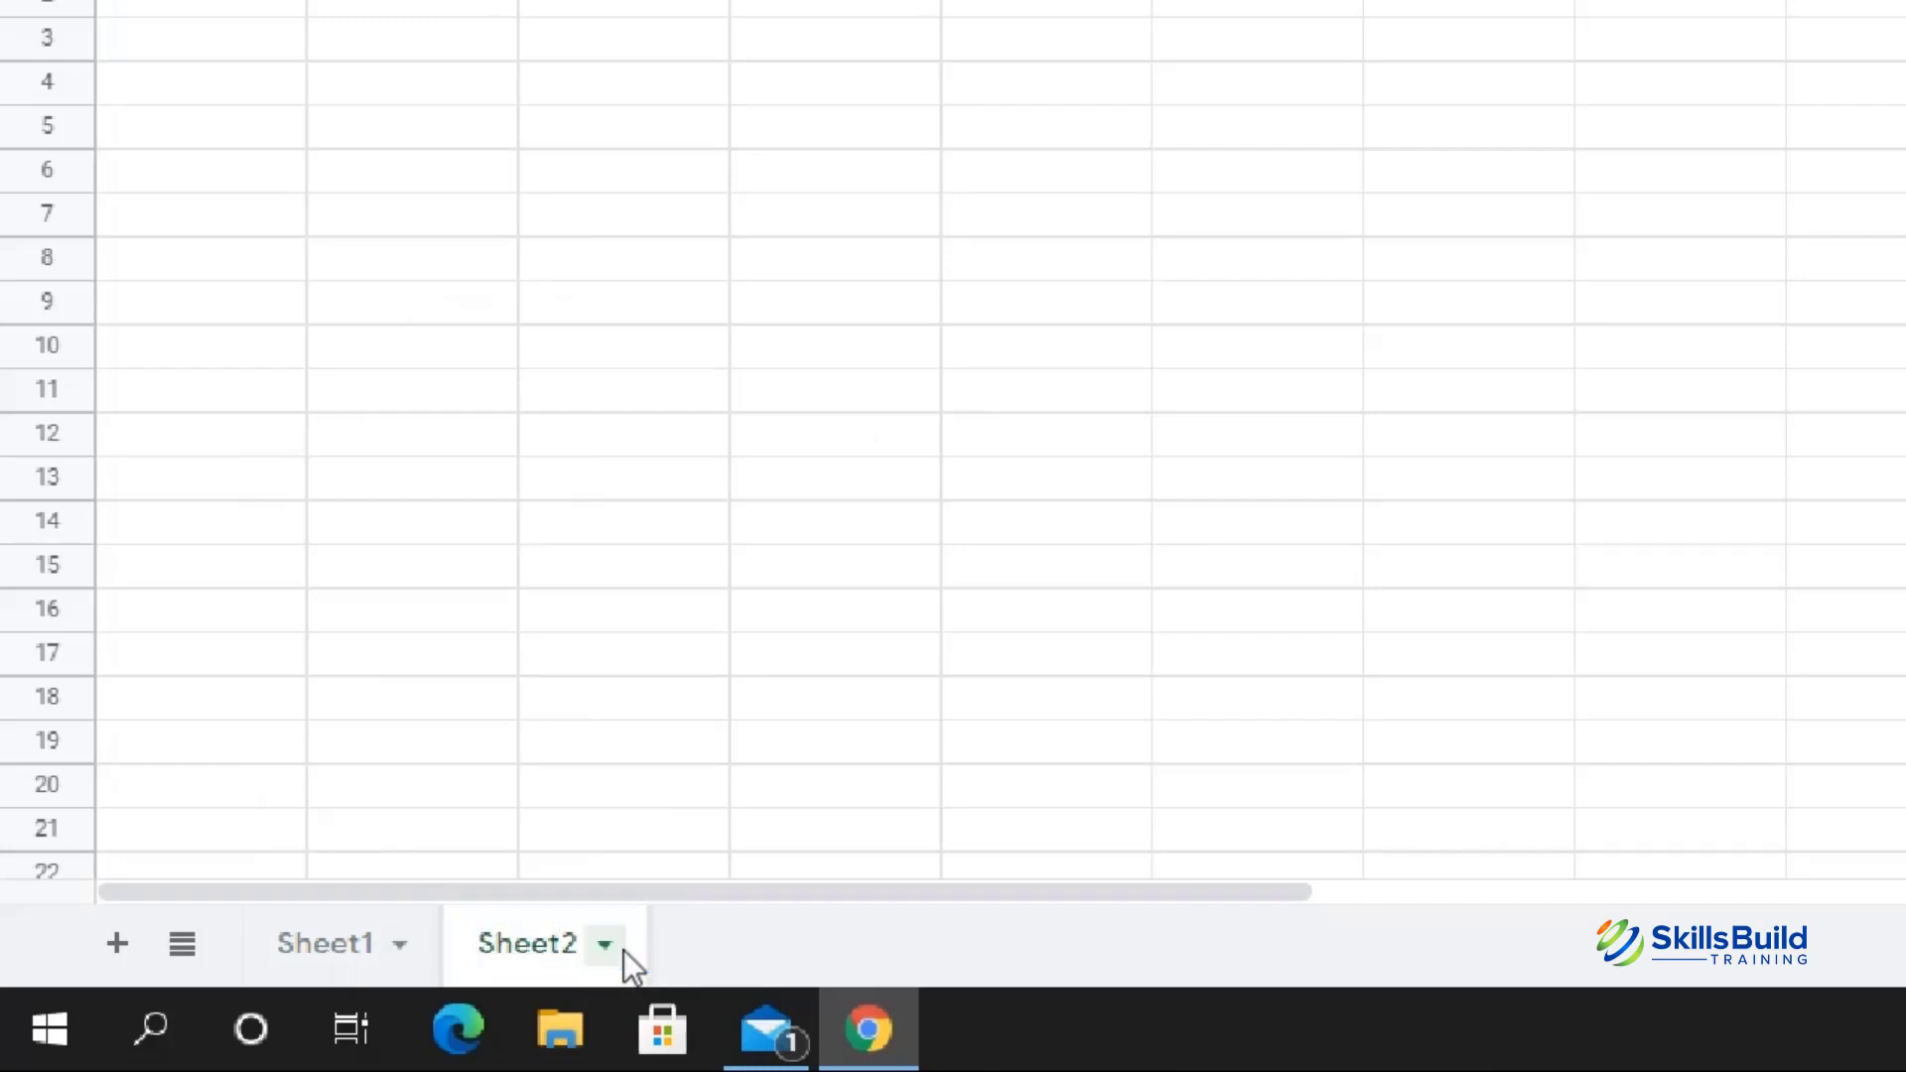
- Add a new blank sheet to the spreadsheet and switch to Sheet2 from the list of all sheets
{"action": "left_click", "coordinate": [117, 947]}
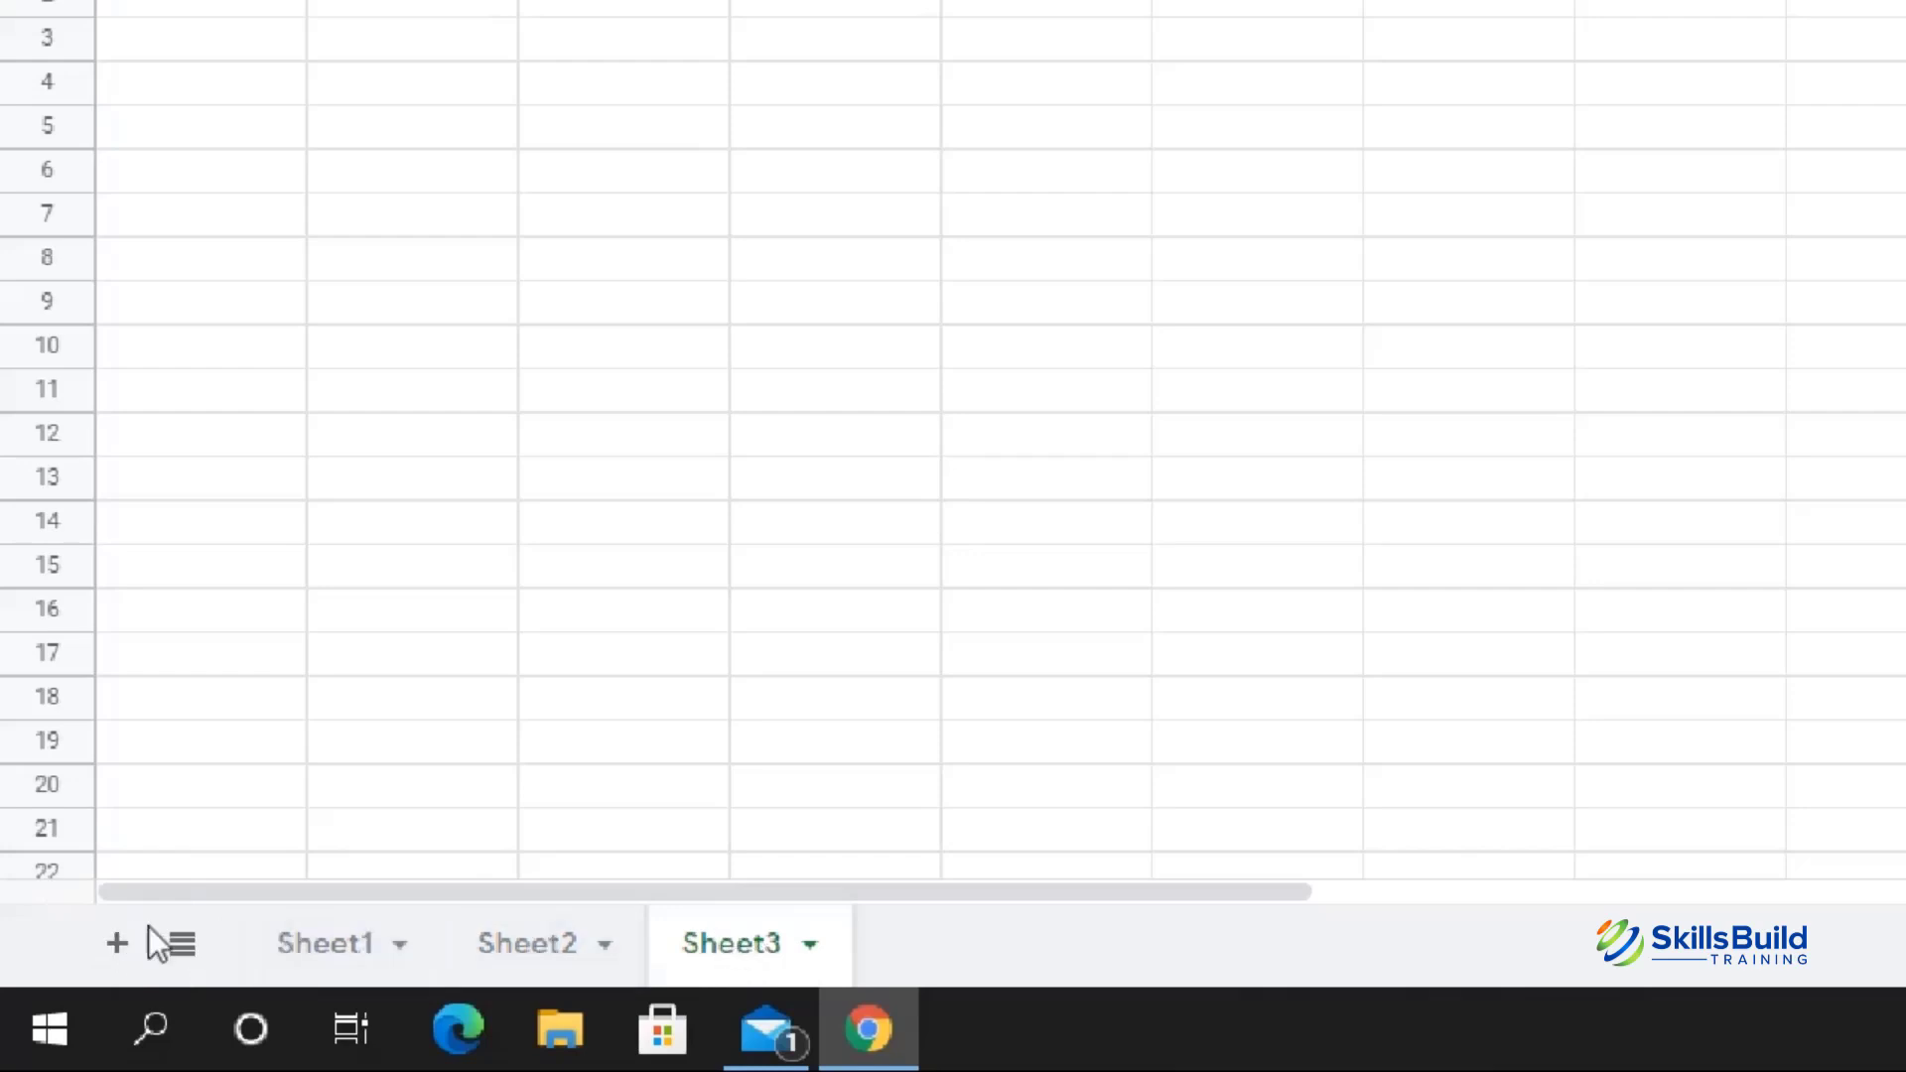
{"action": "left_click", "coordinate": [166, 948]}
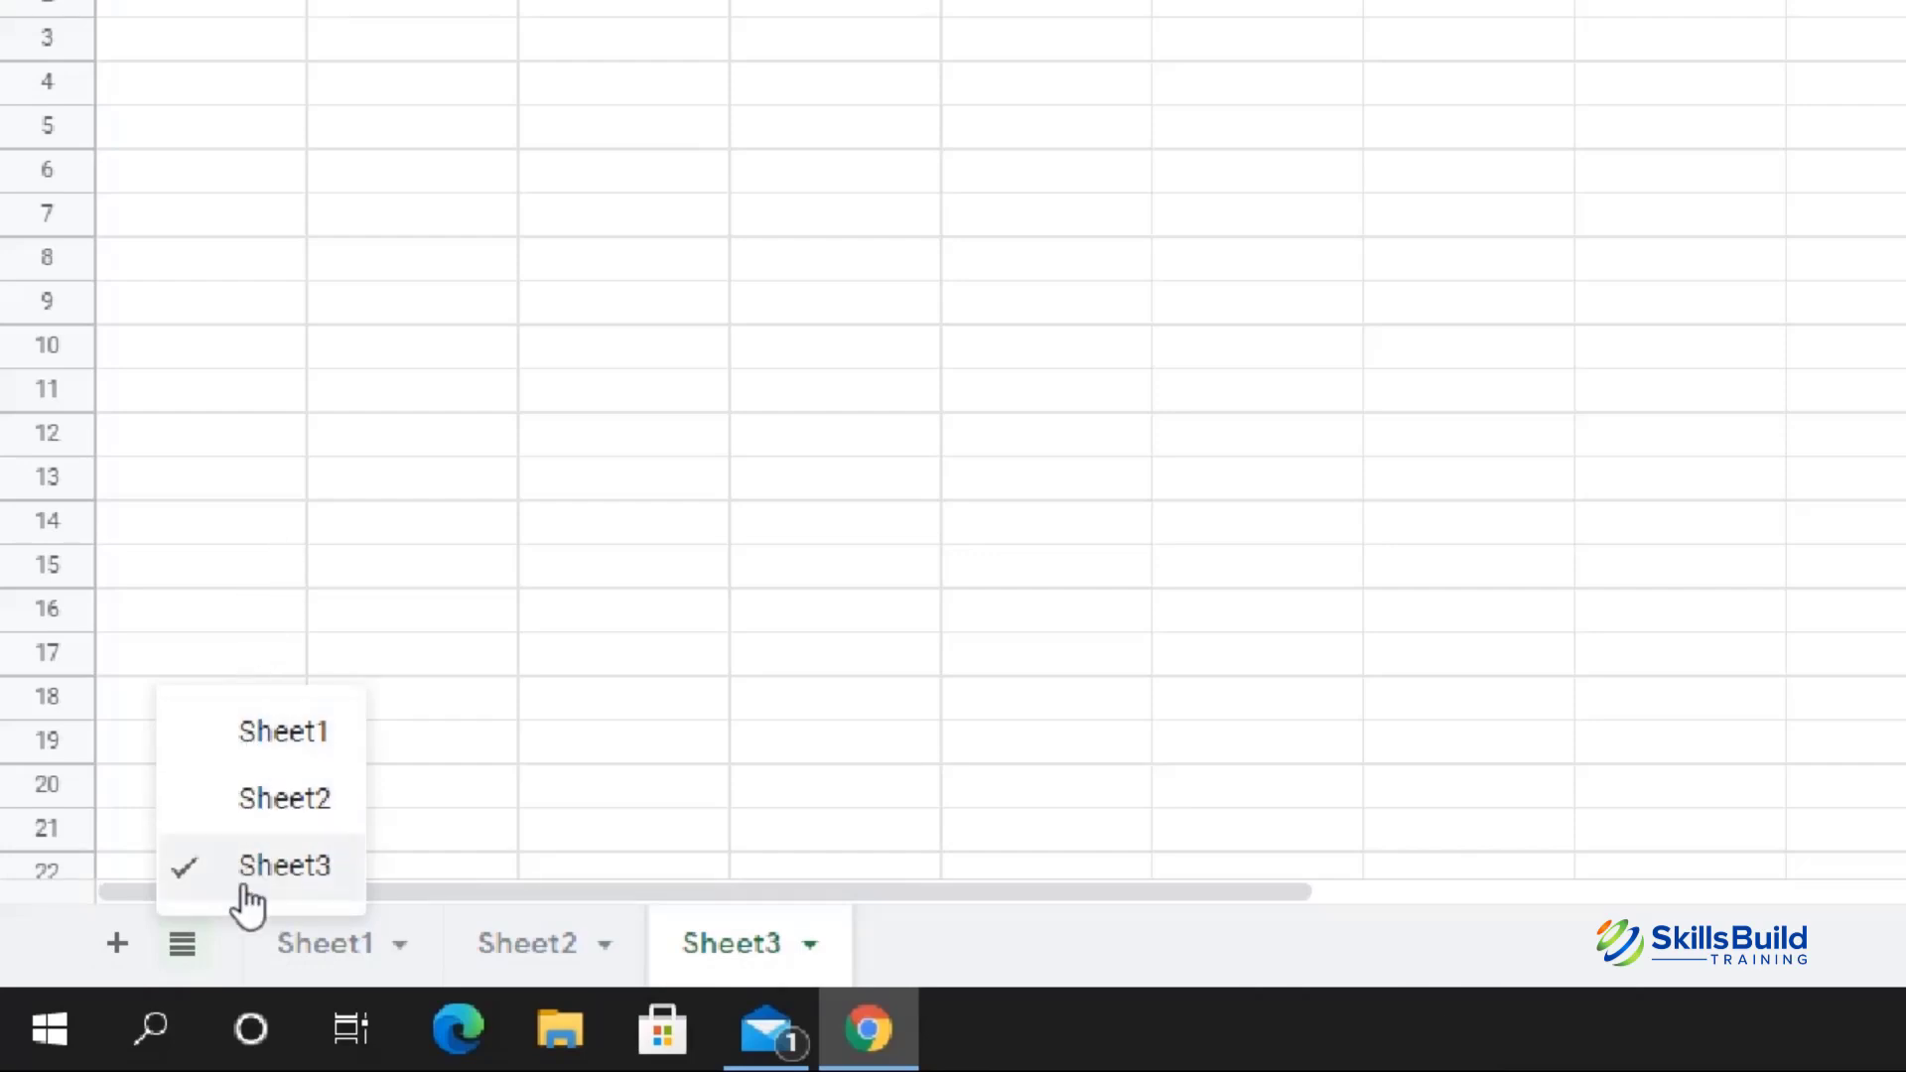
{"action": "left_click", "coordinate": [246, 820]}
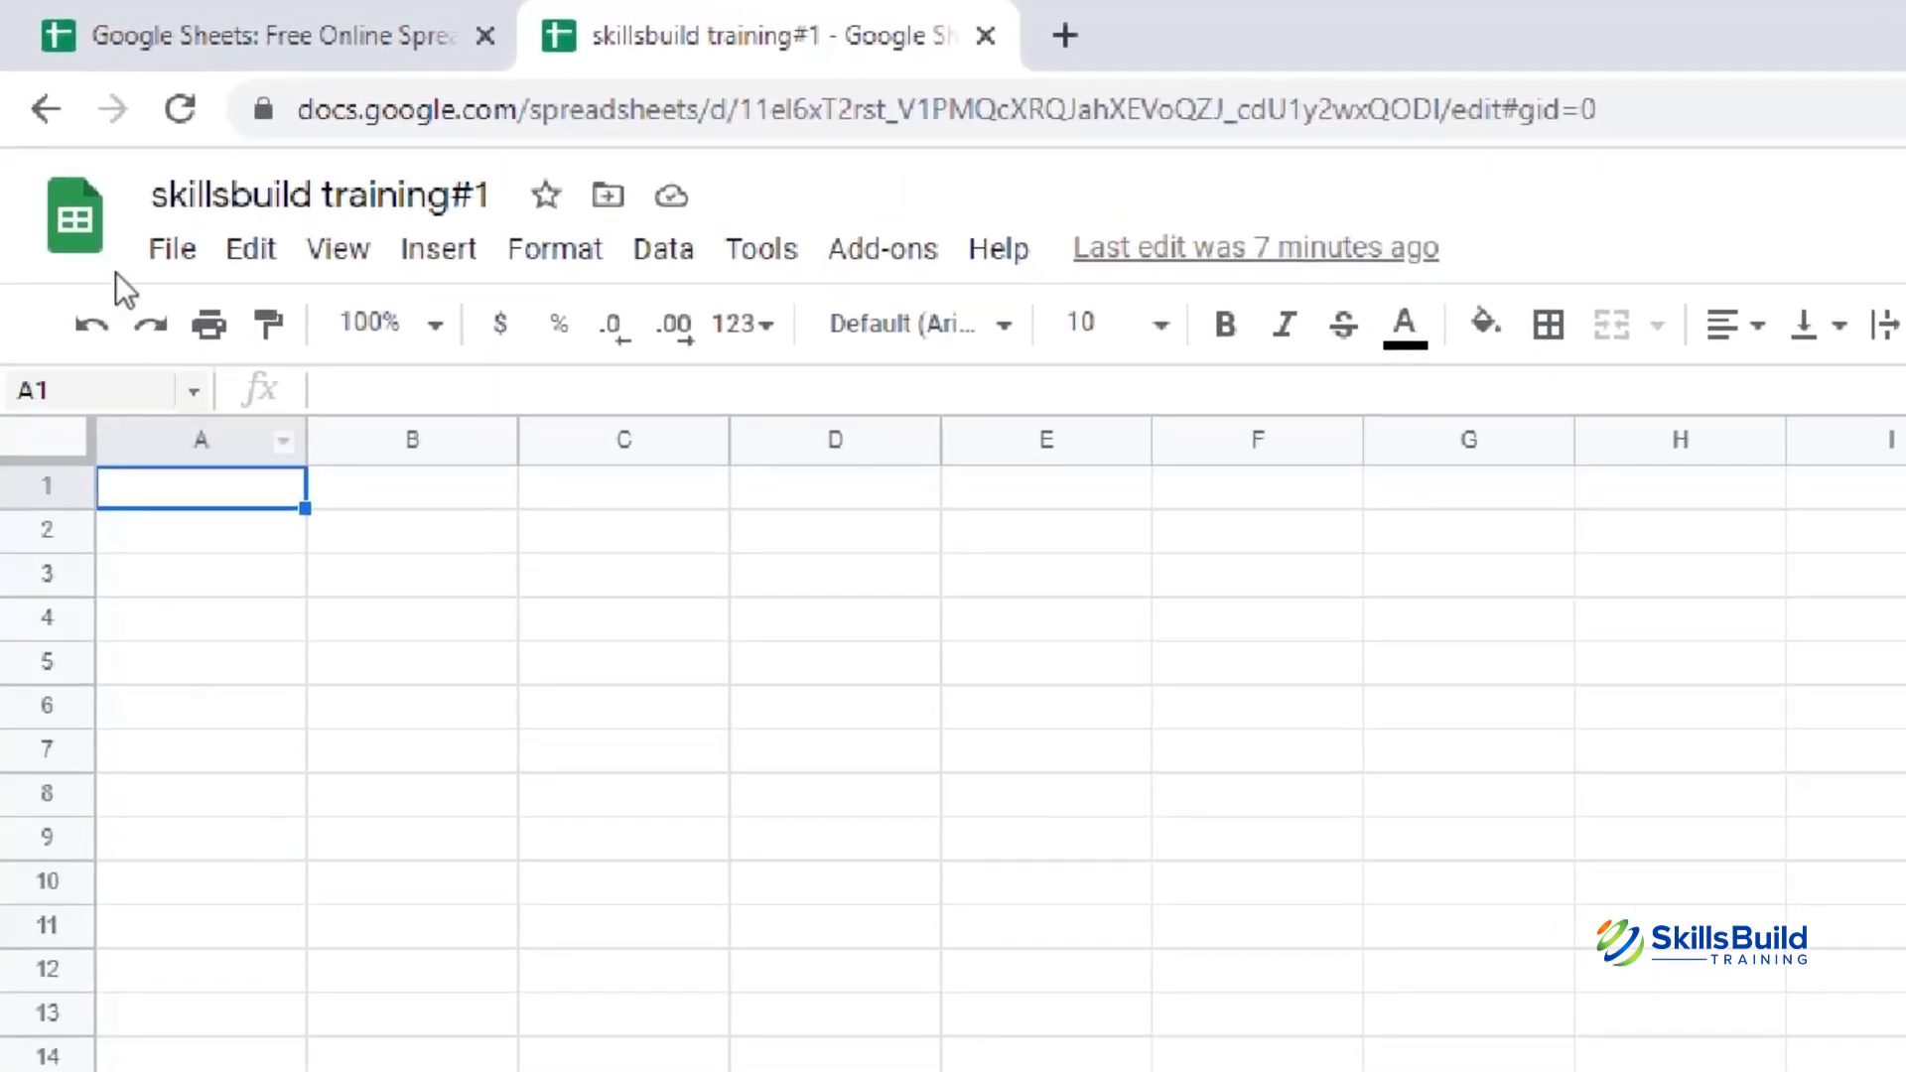
- Upload the Sample Sheet file from the computer's Desktop as the file to import into the spreadsheet
{"action": "left_click", "coordinate": [181, 257]}
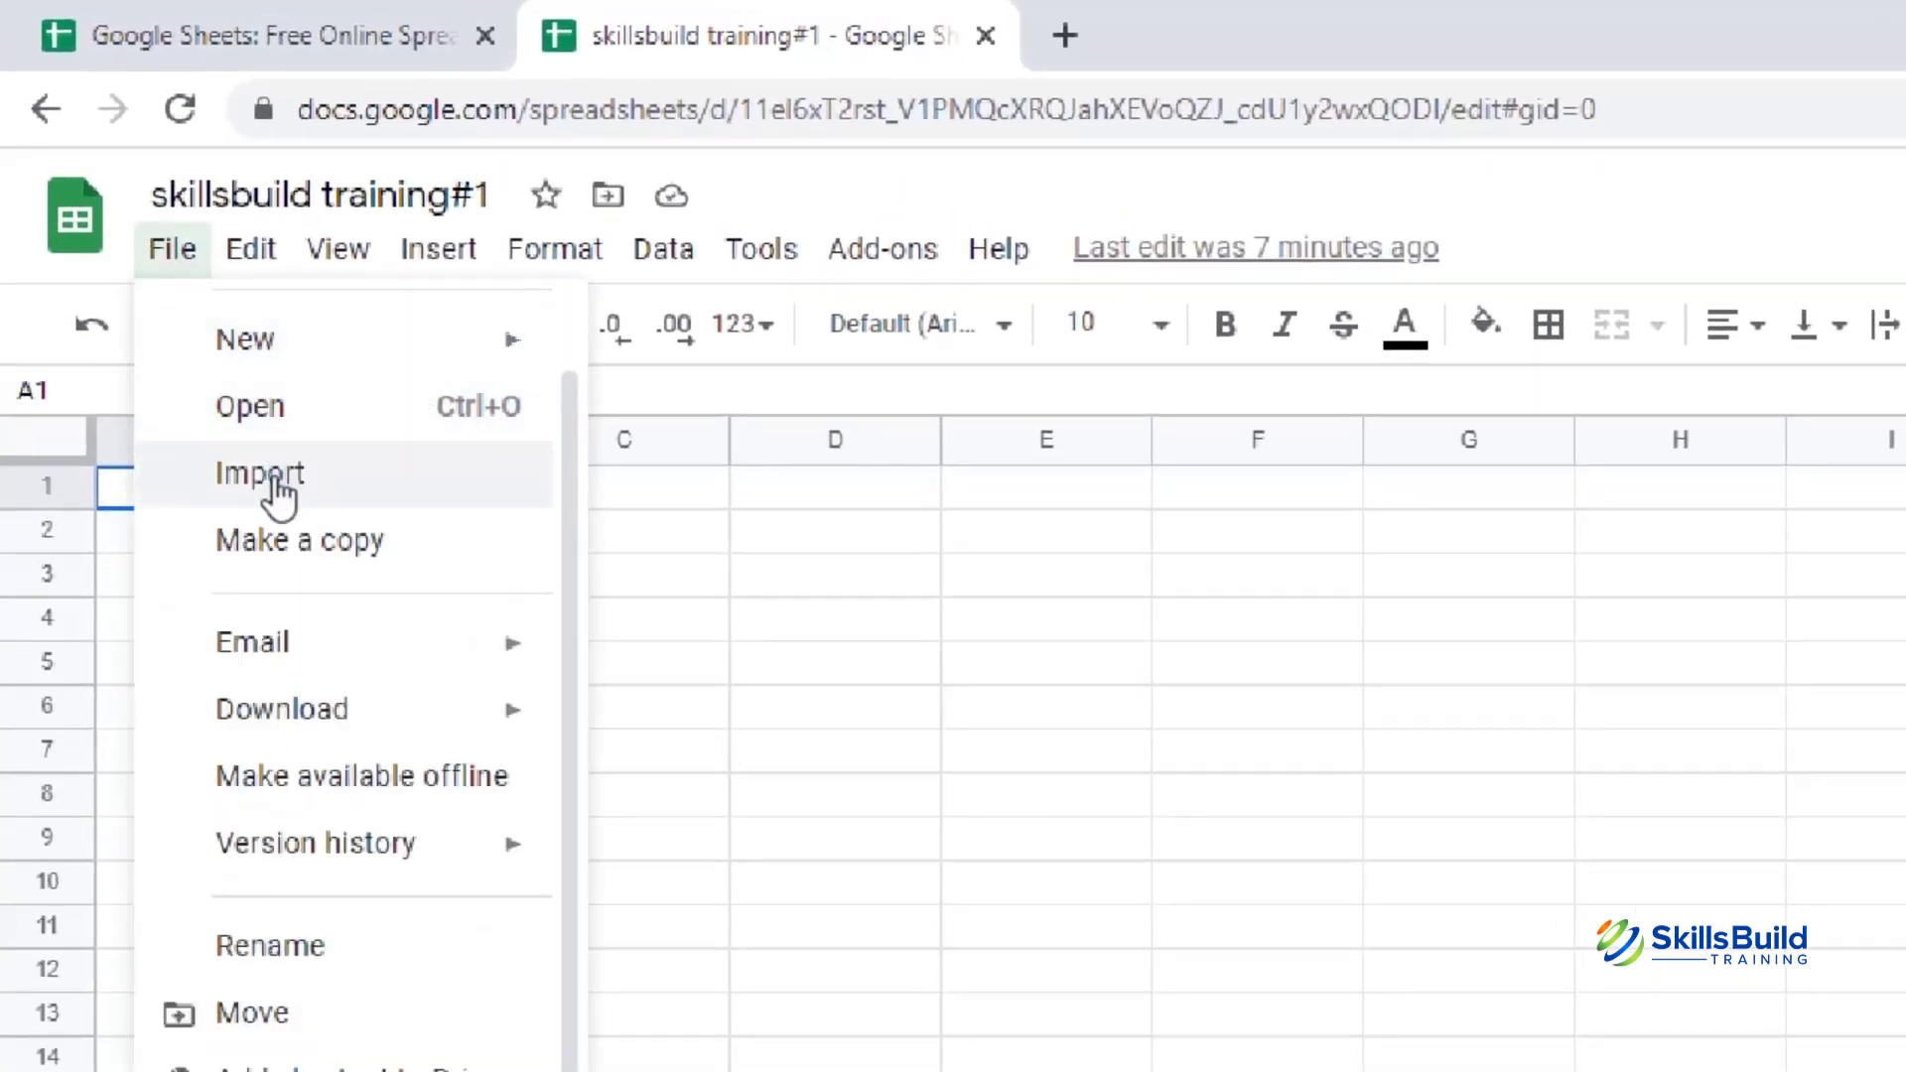
{"action": "left_click", "coordinate": [274, 480]}
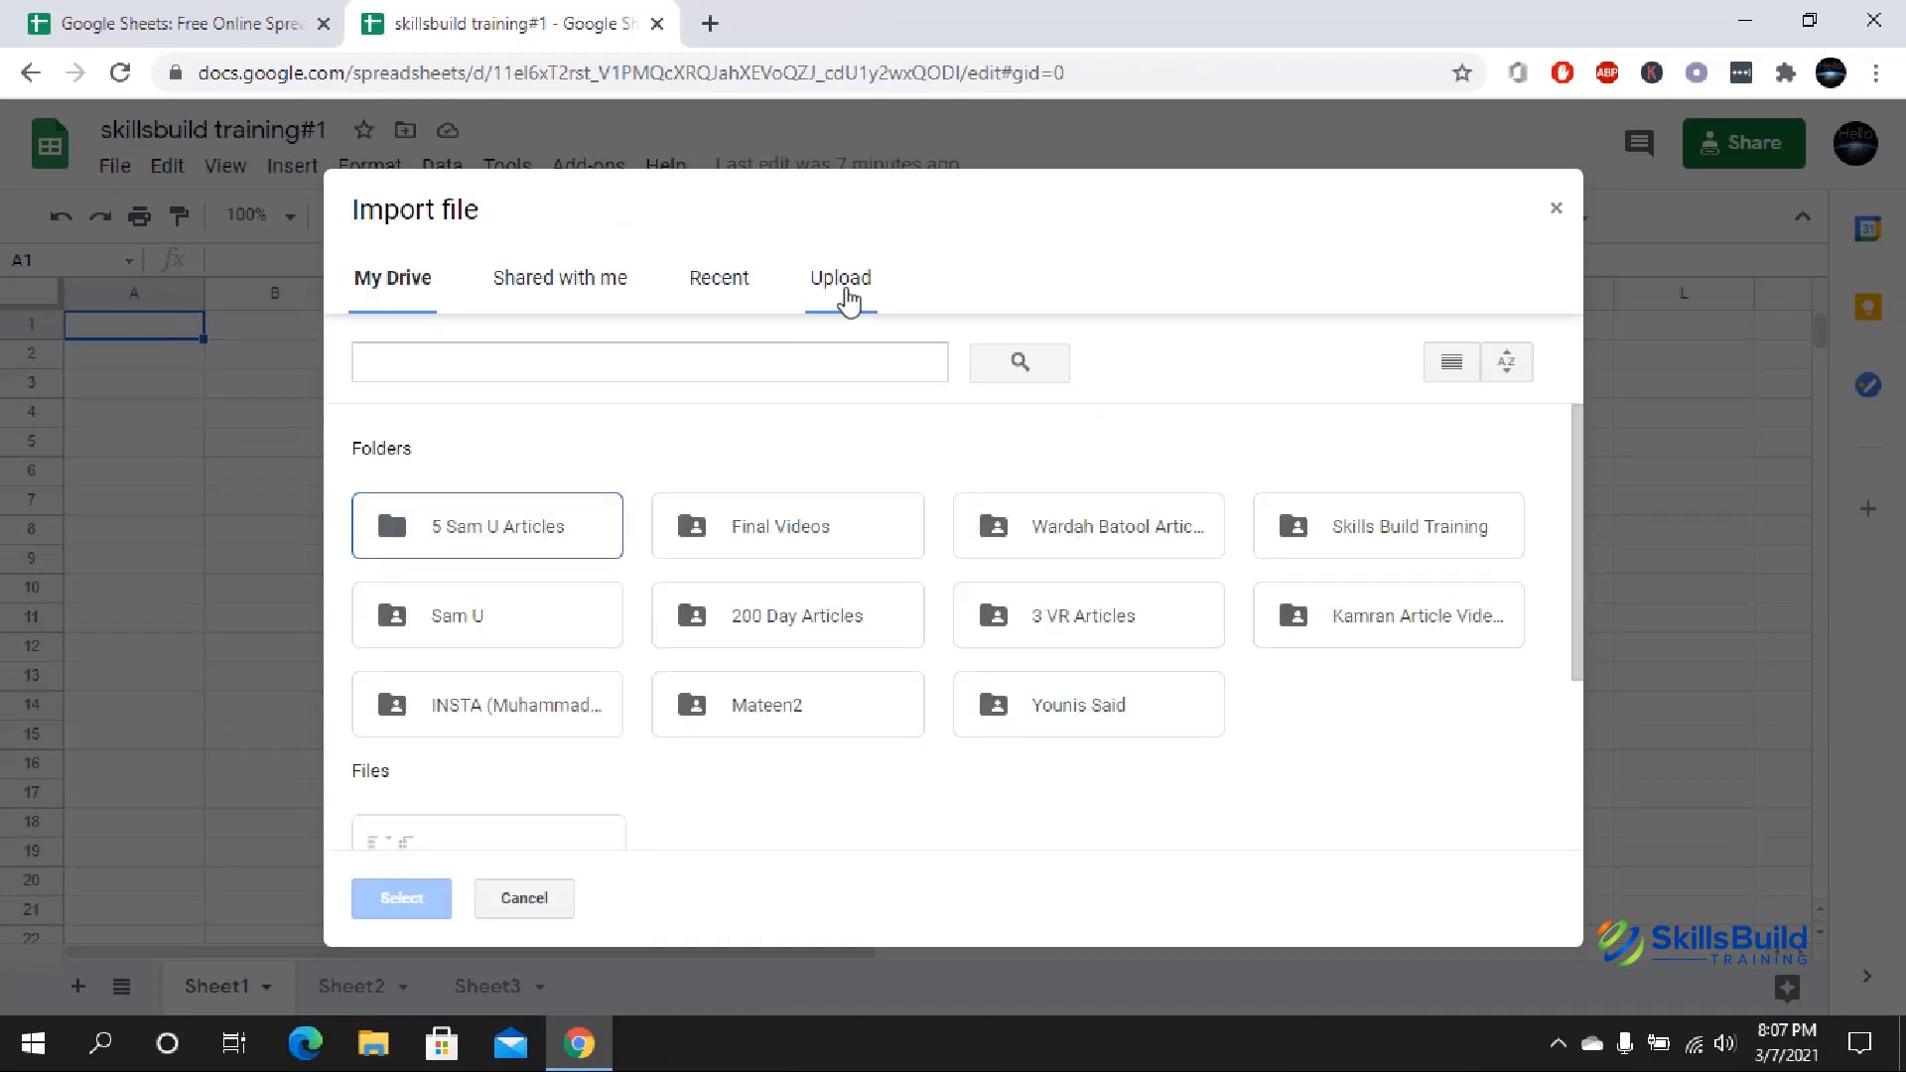
{"action": "left_click", "coordinate": [843, 288]}
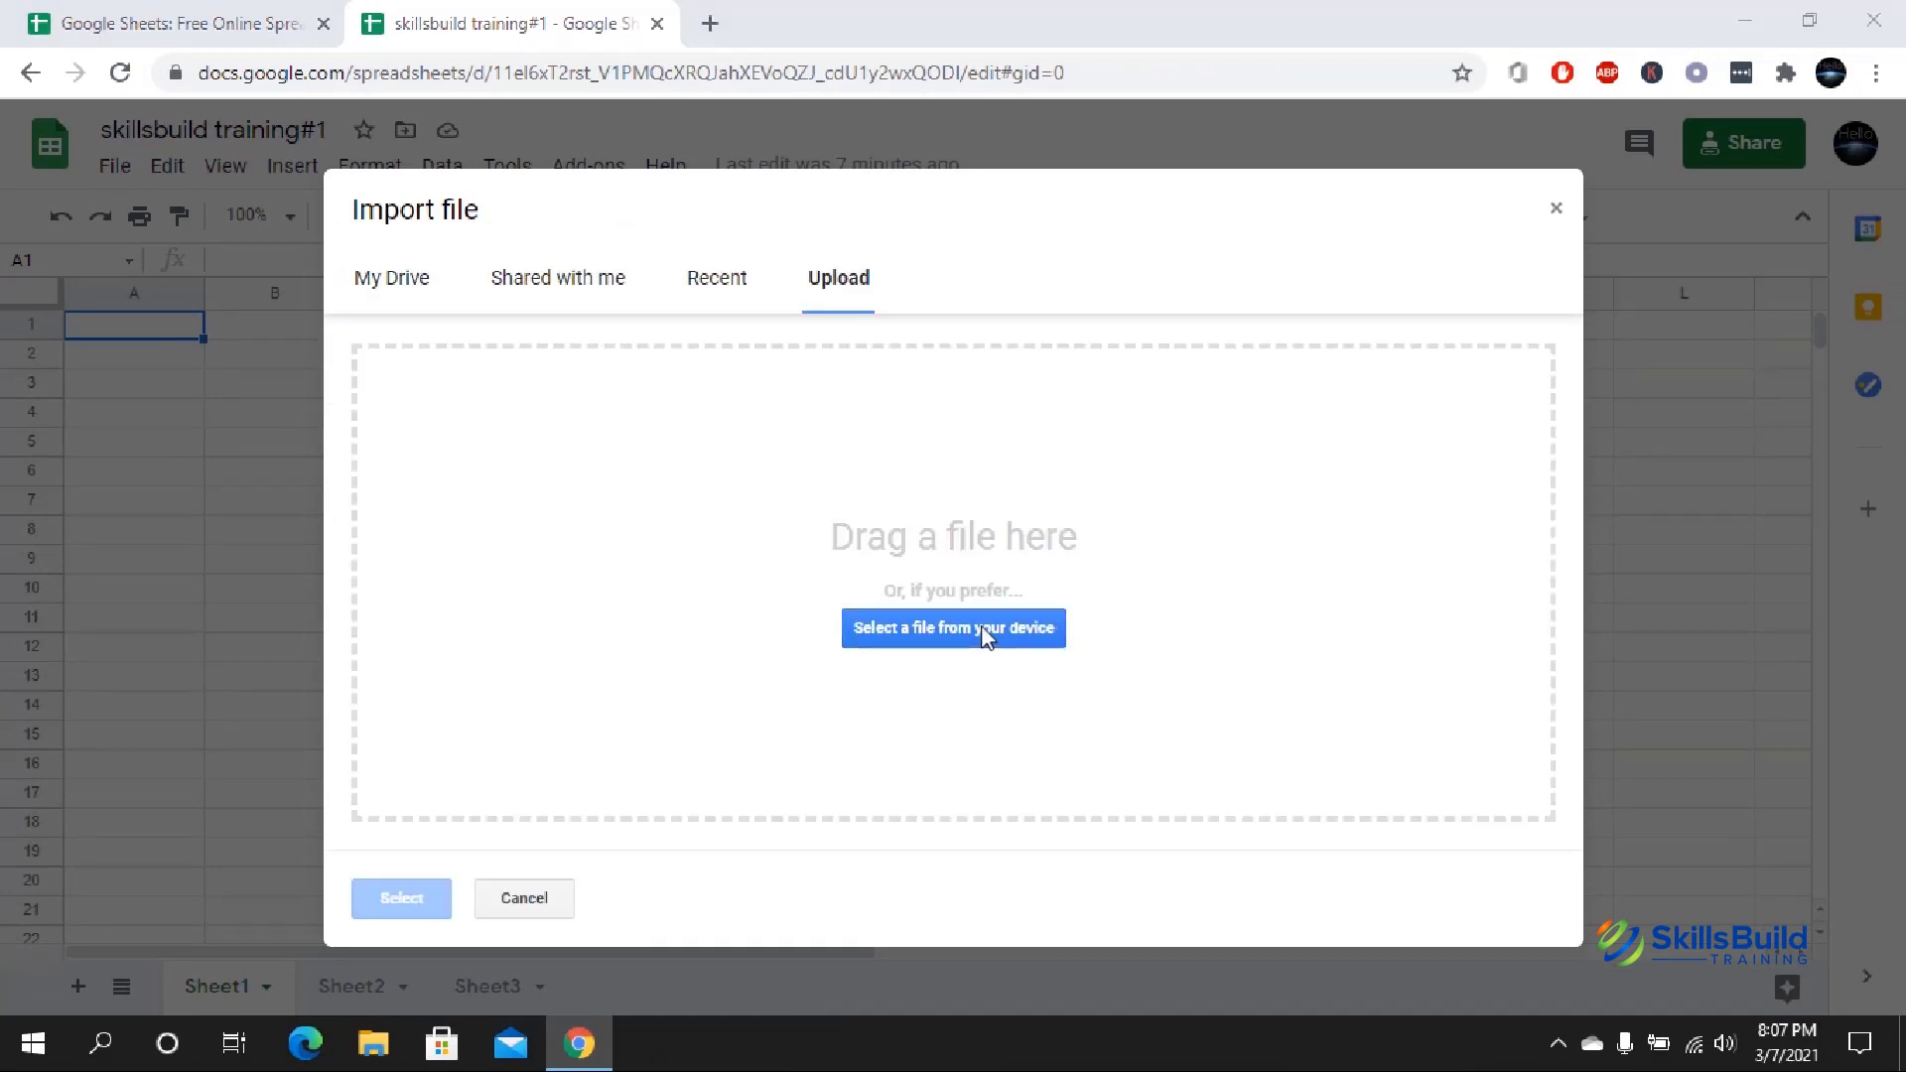
{"action": "left_click", "coordinate": [936, 628]}
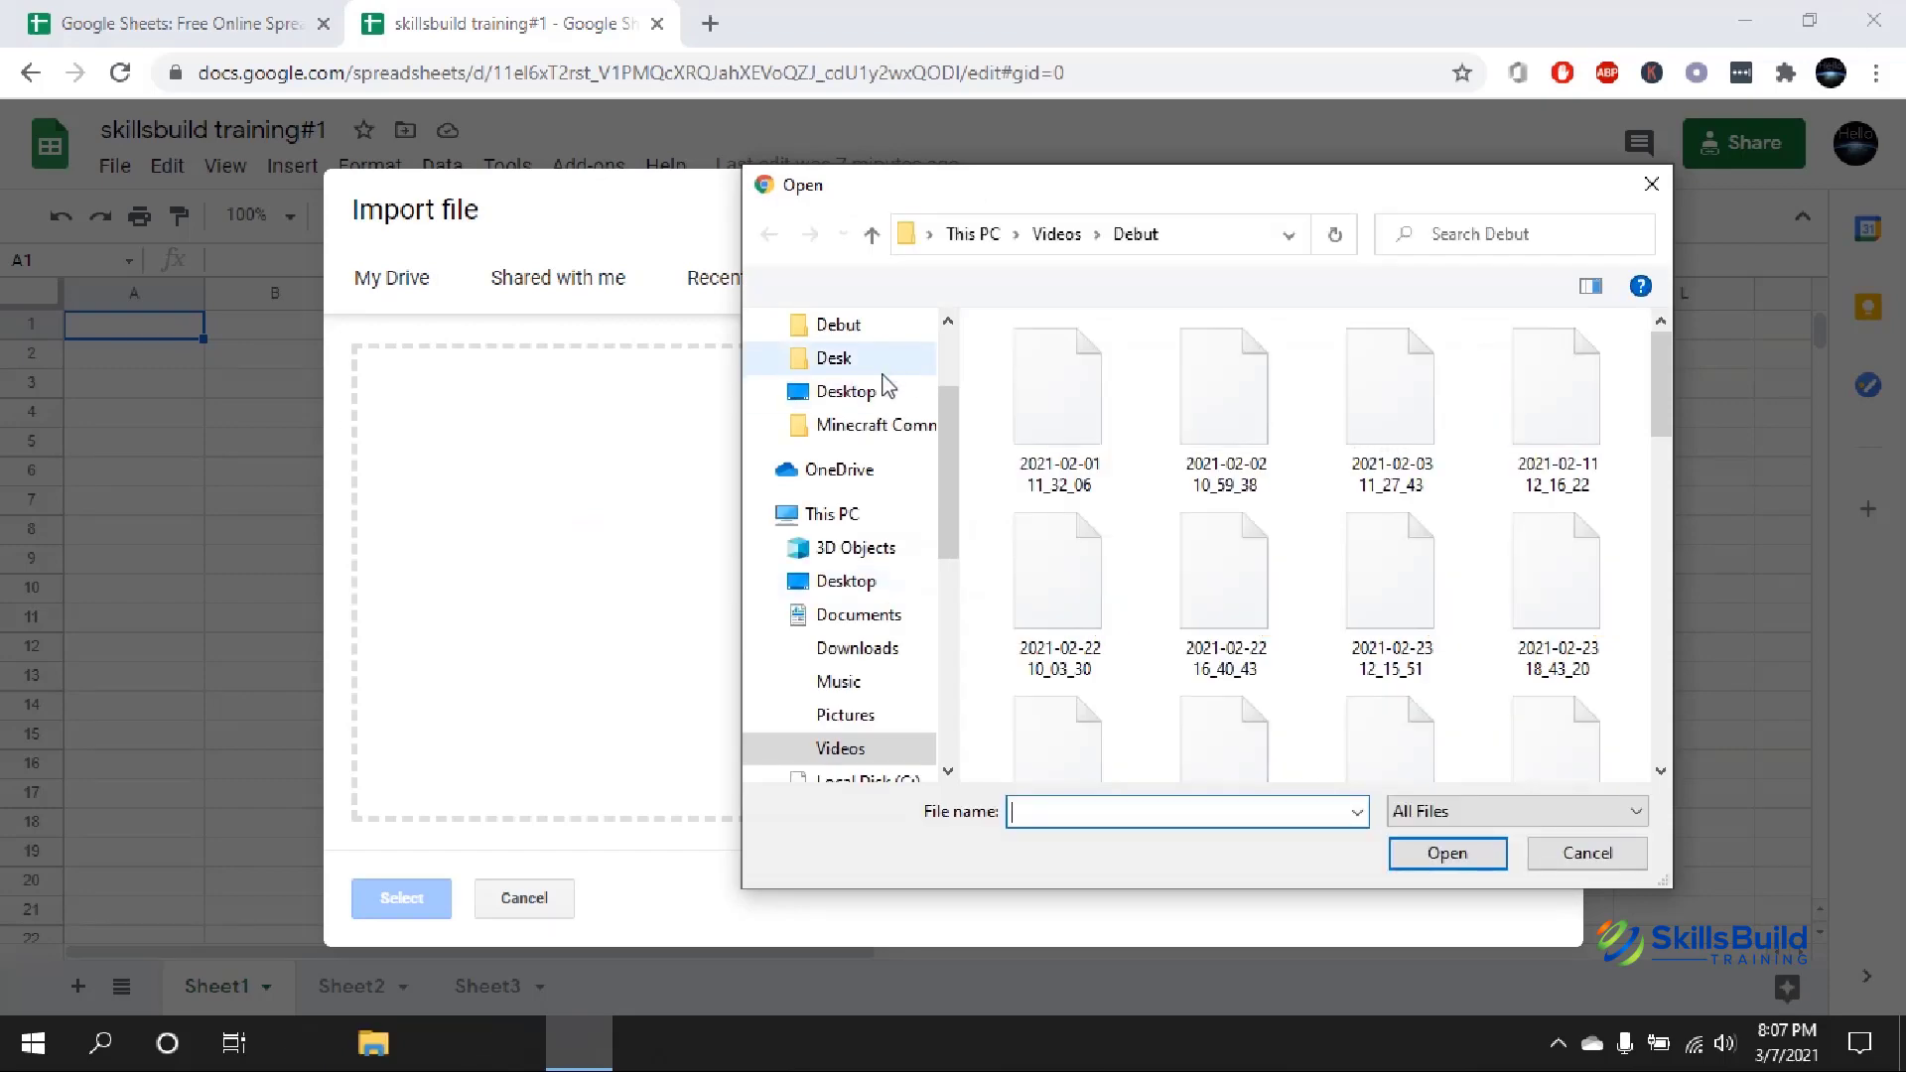
{"action": "left_click", "coordinate": [855, 395]}
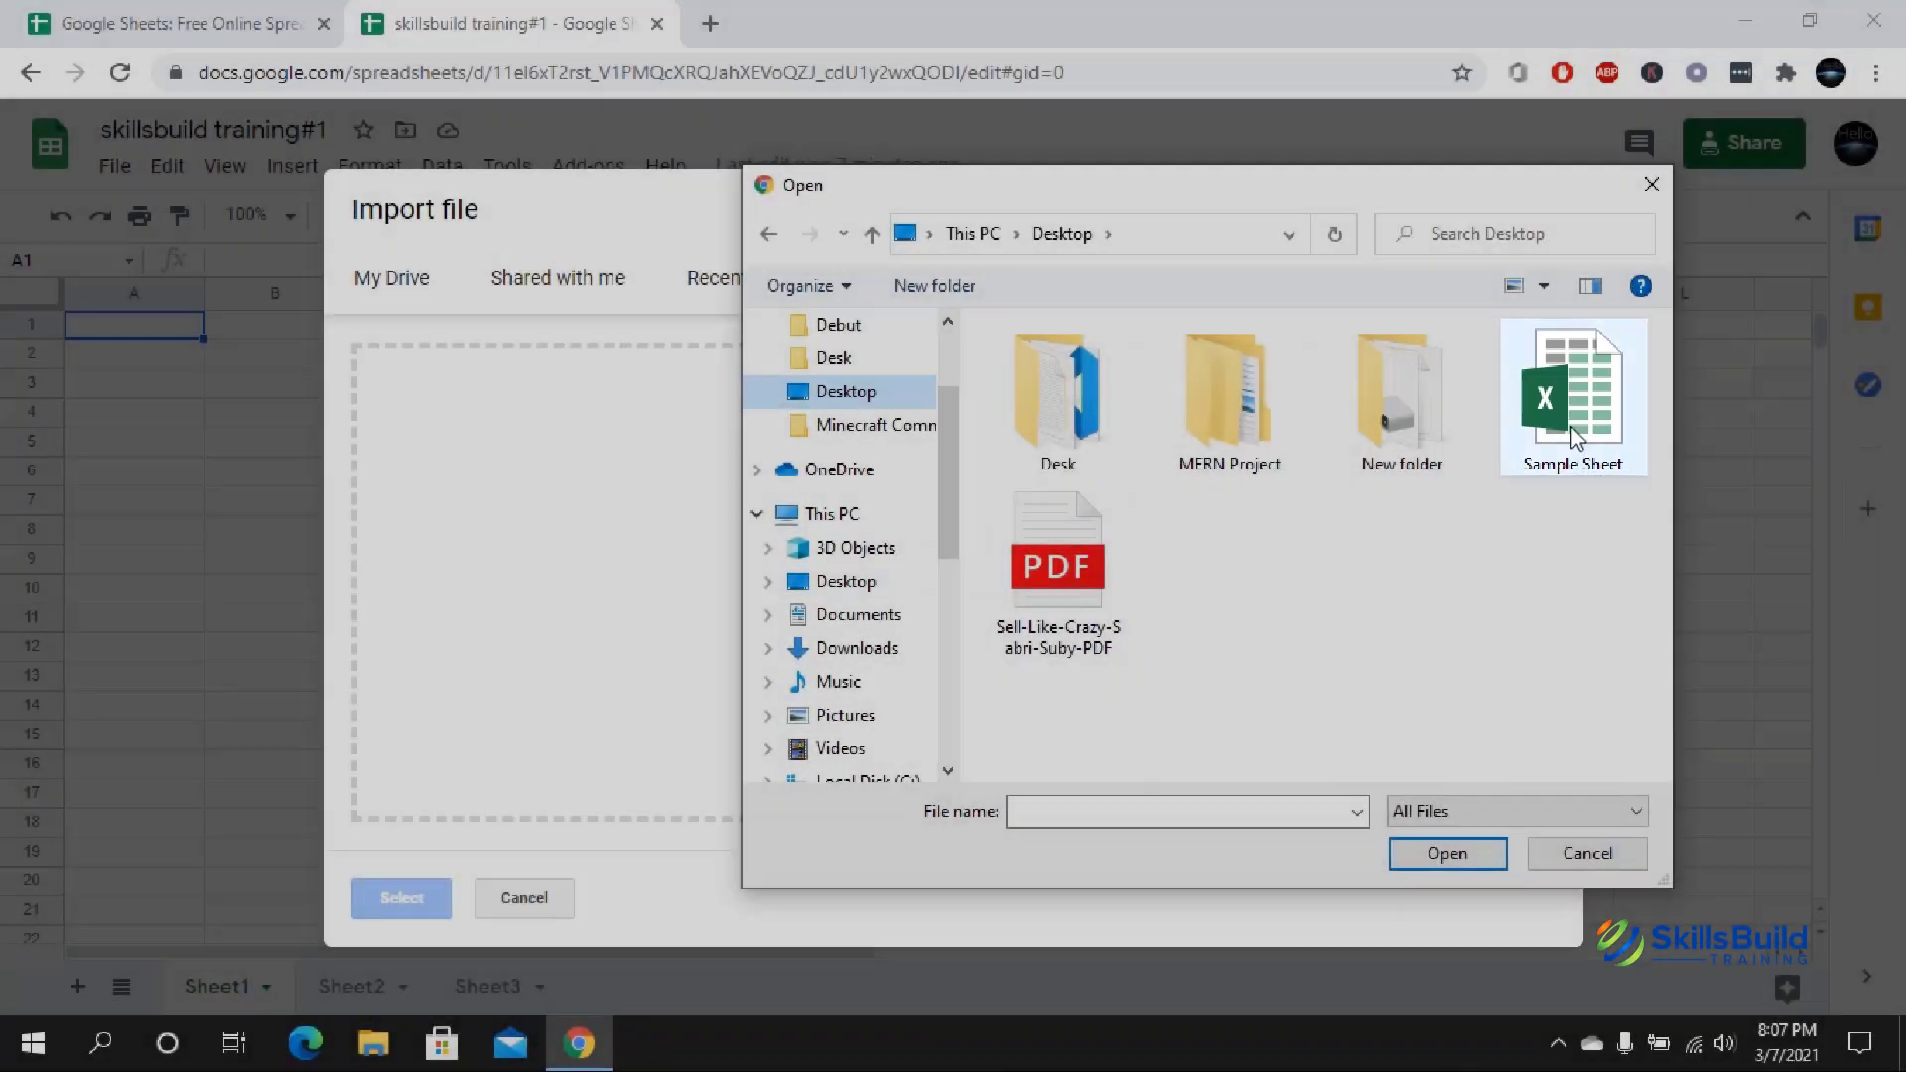
{"action": "double_click", "coordinate": [1576, 416]}
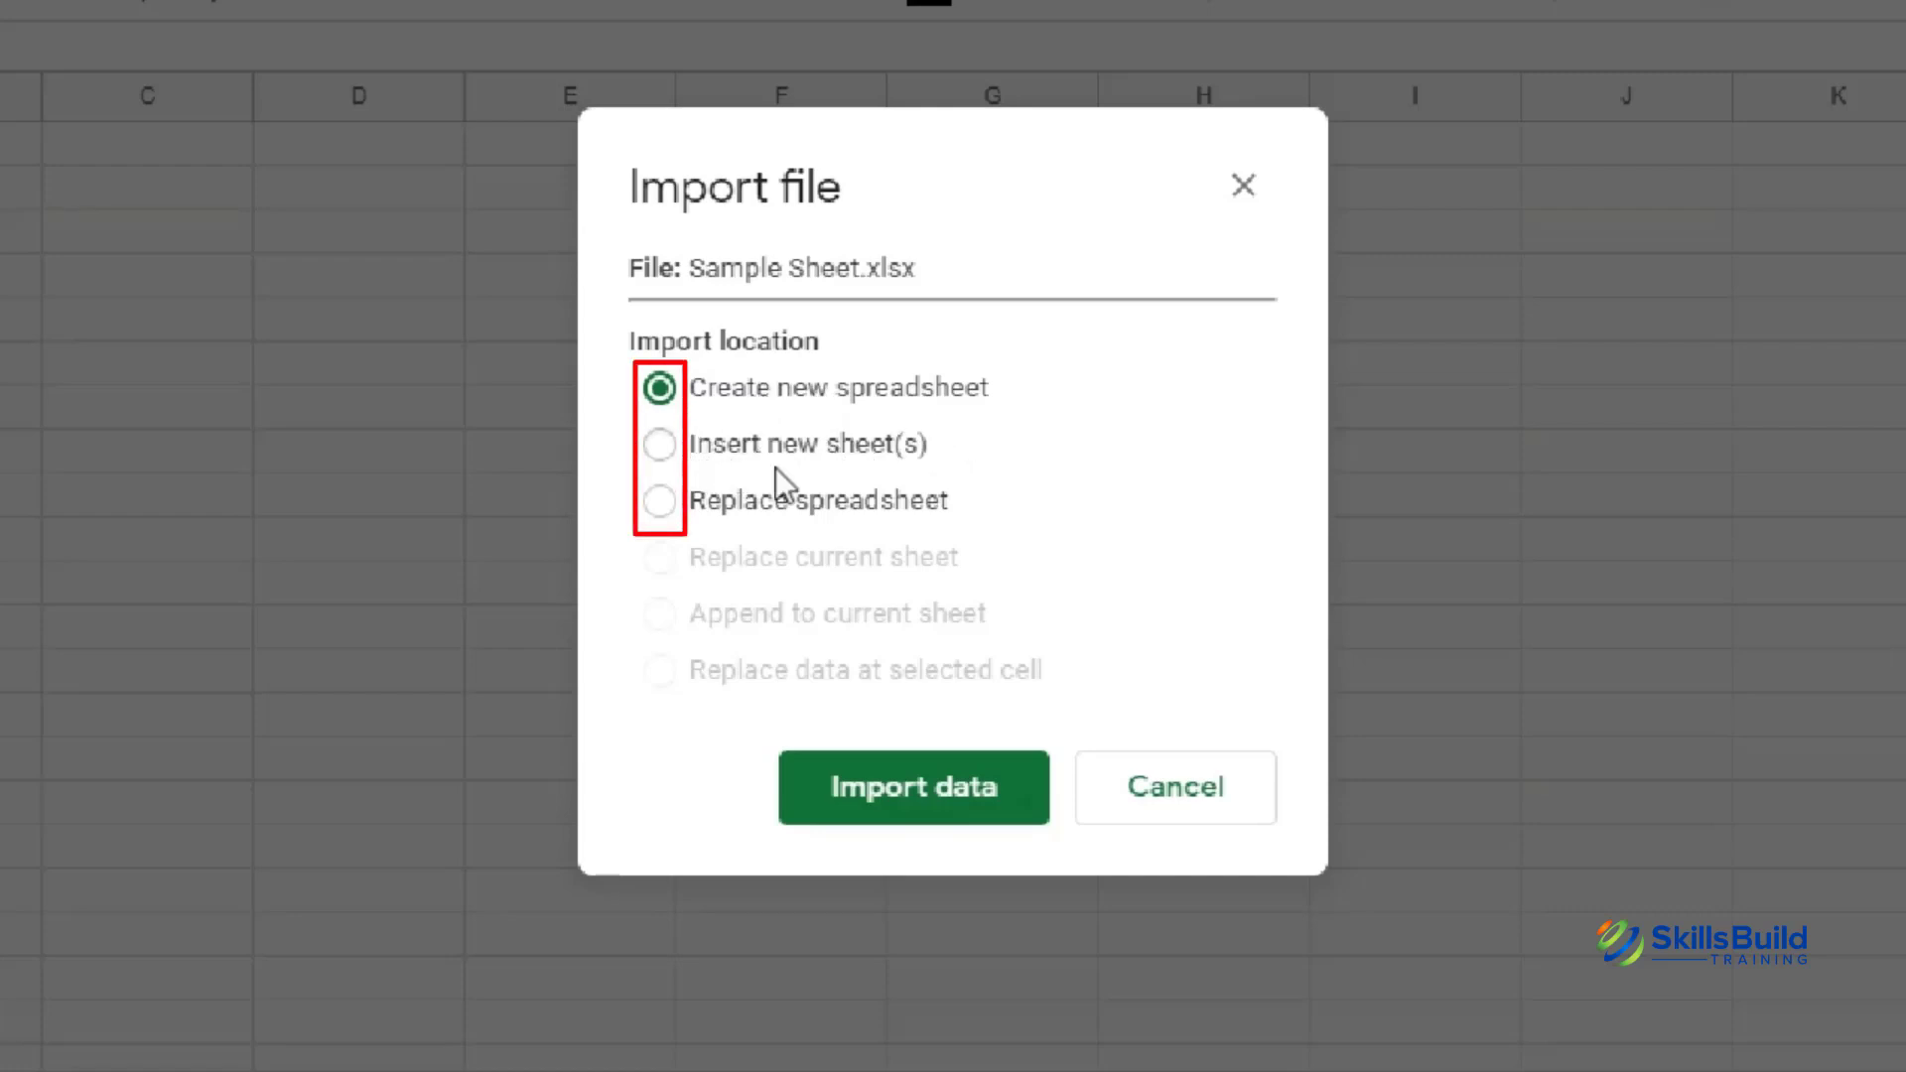
- Try the available import locations for Sample Sheet.xlsx and import its data with Replace spreadsheet
{"action": "left_click", "coordinate": [675, 455]}
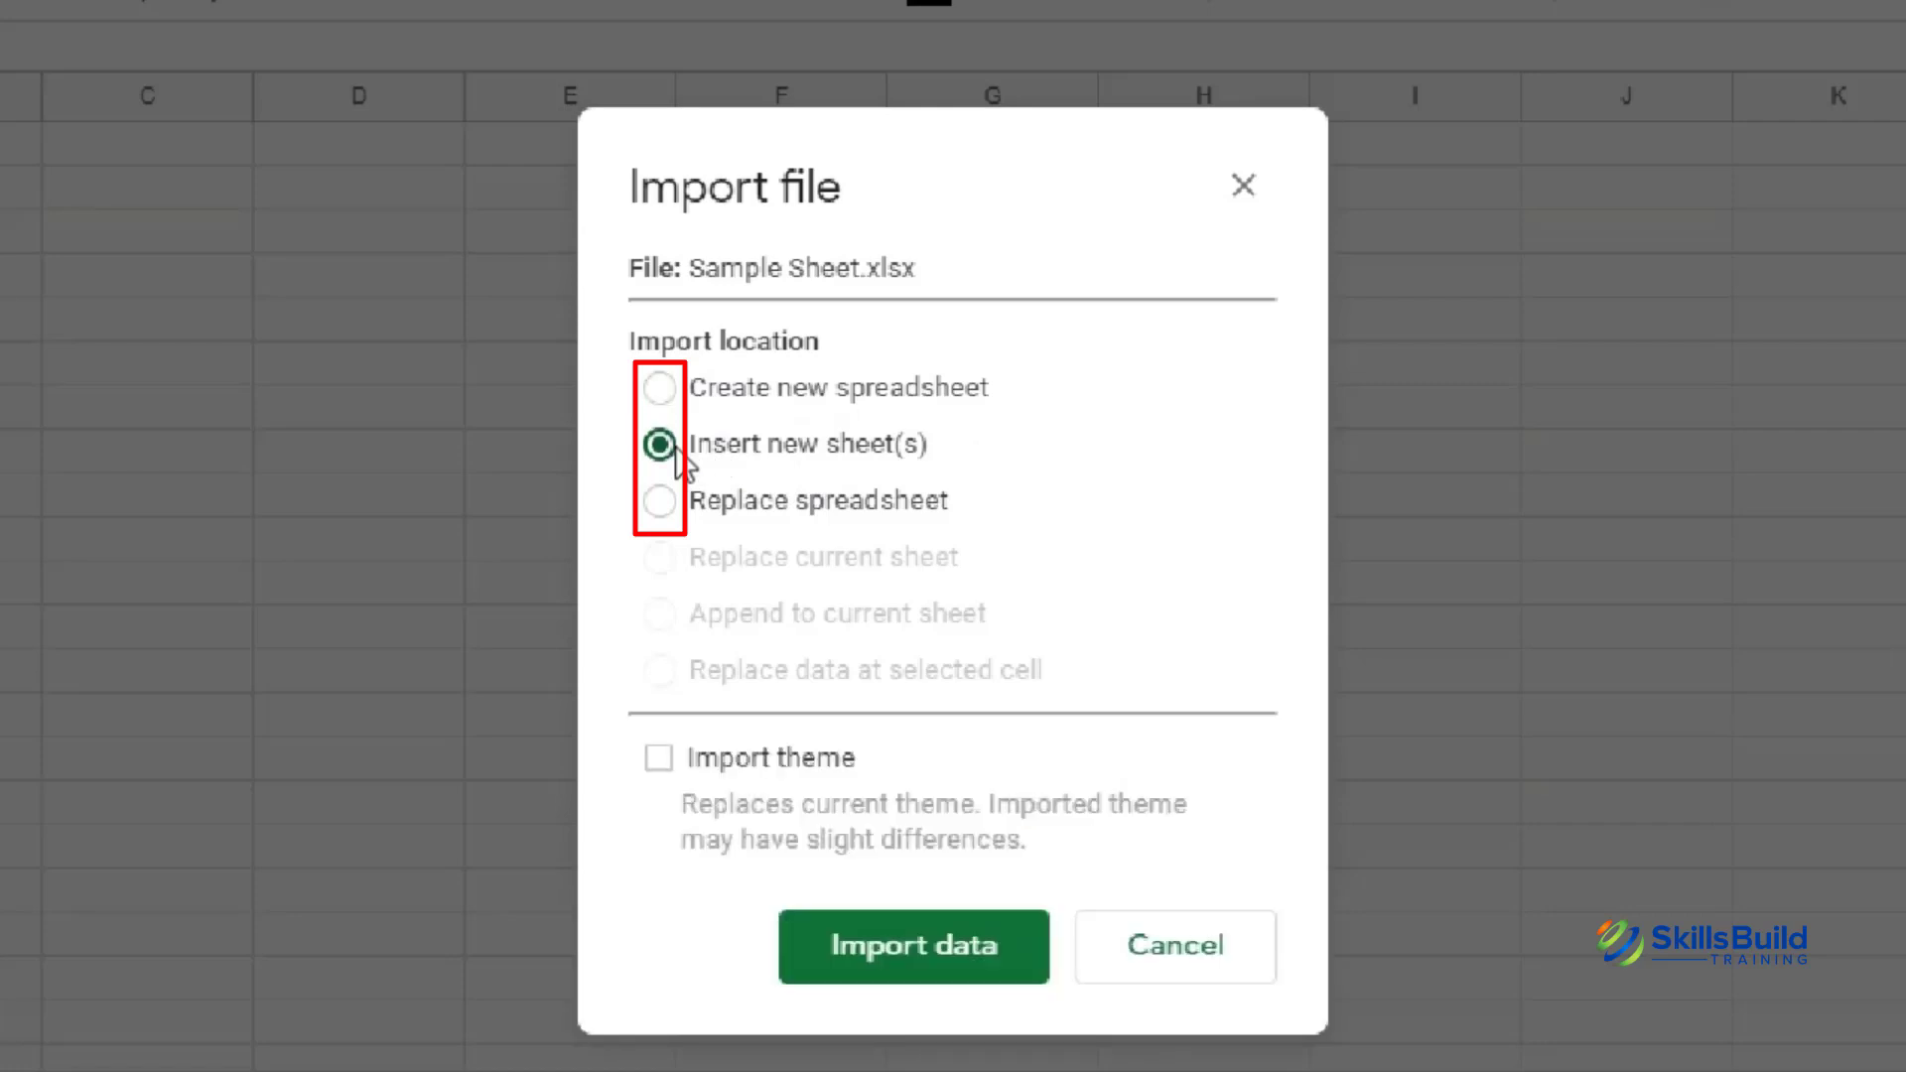
{"action": "left_click", "coordinate": [659, 502]}
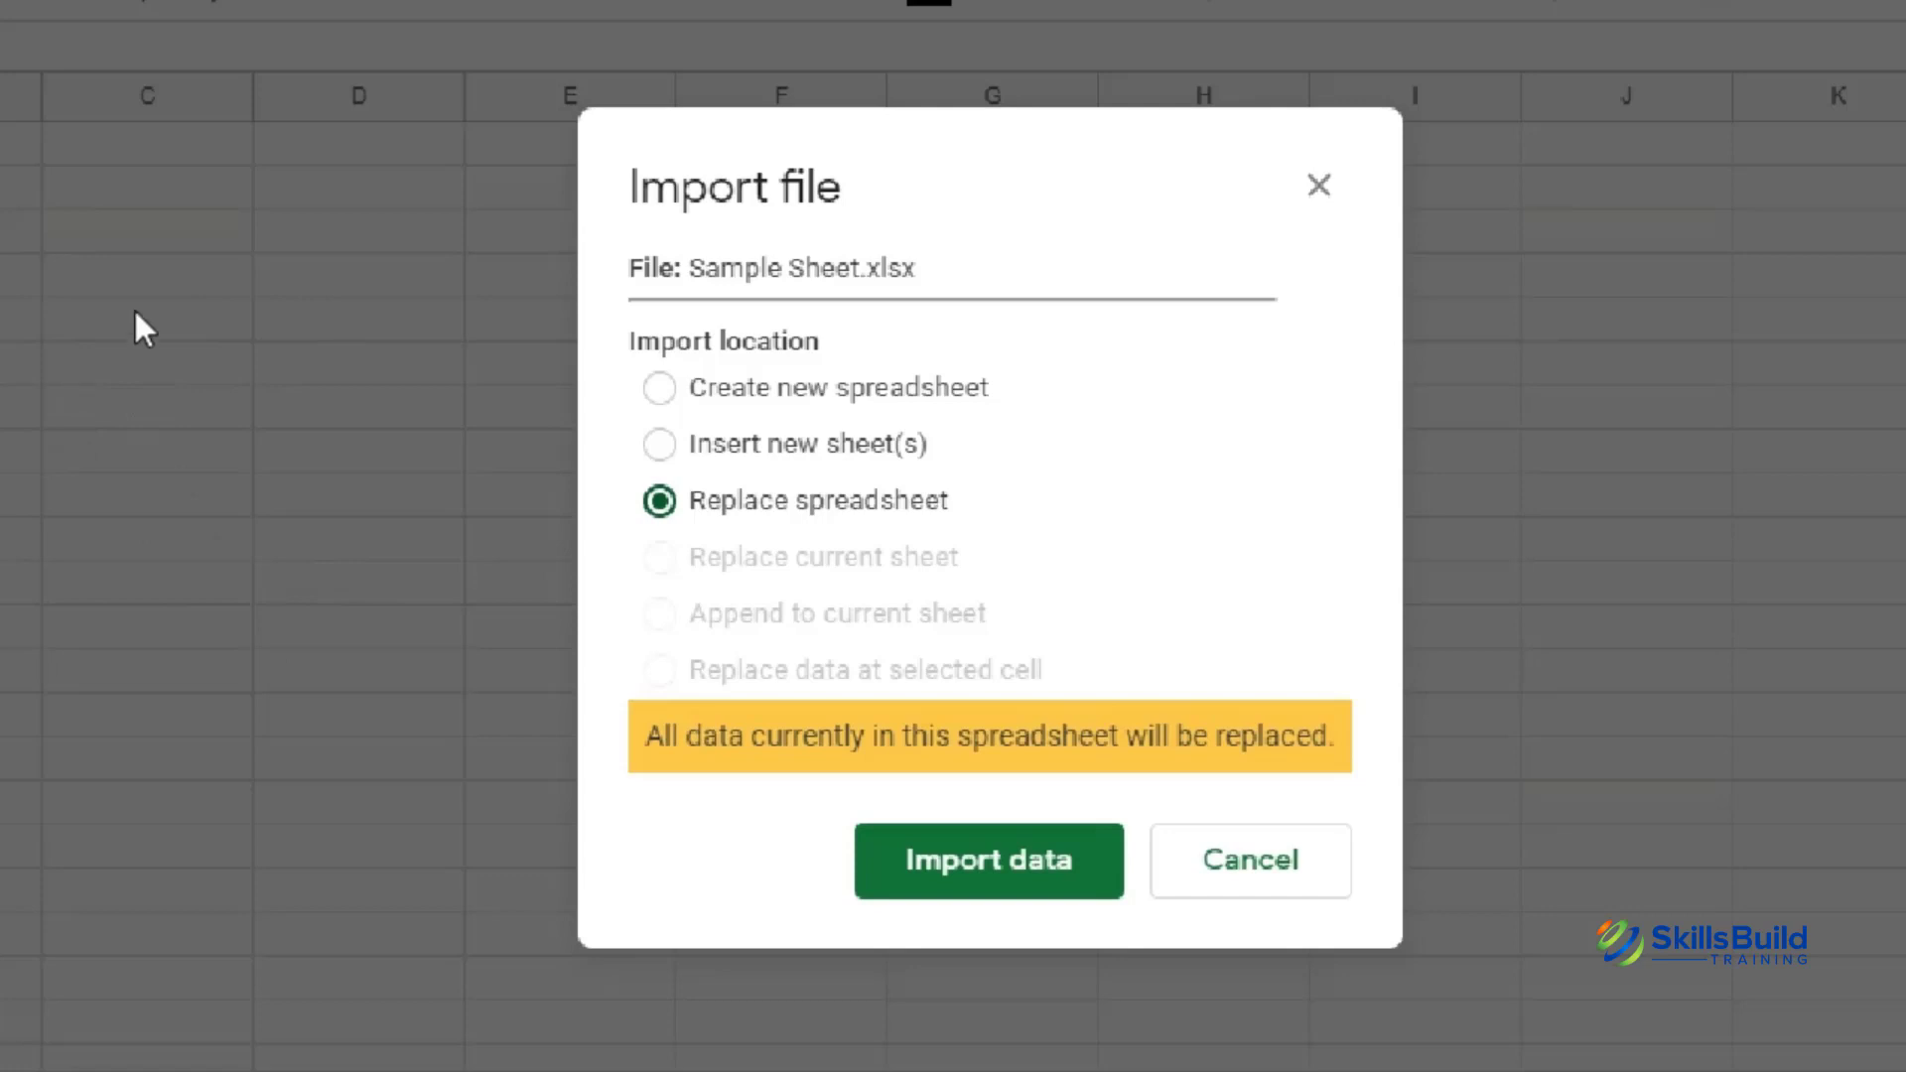
{"action": "left_click", "coordinate": [671, 390]}
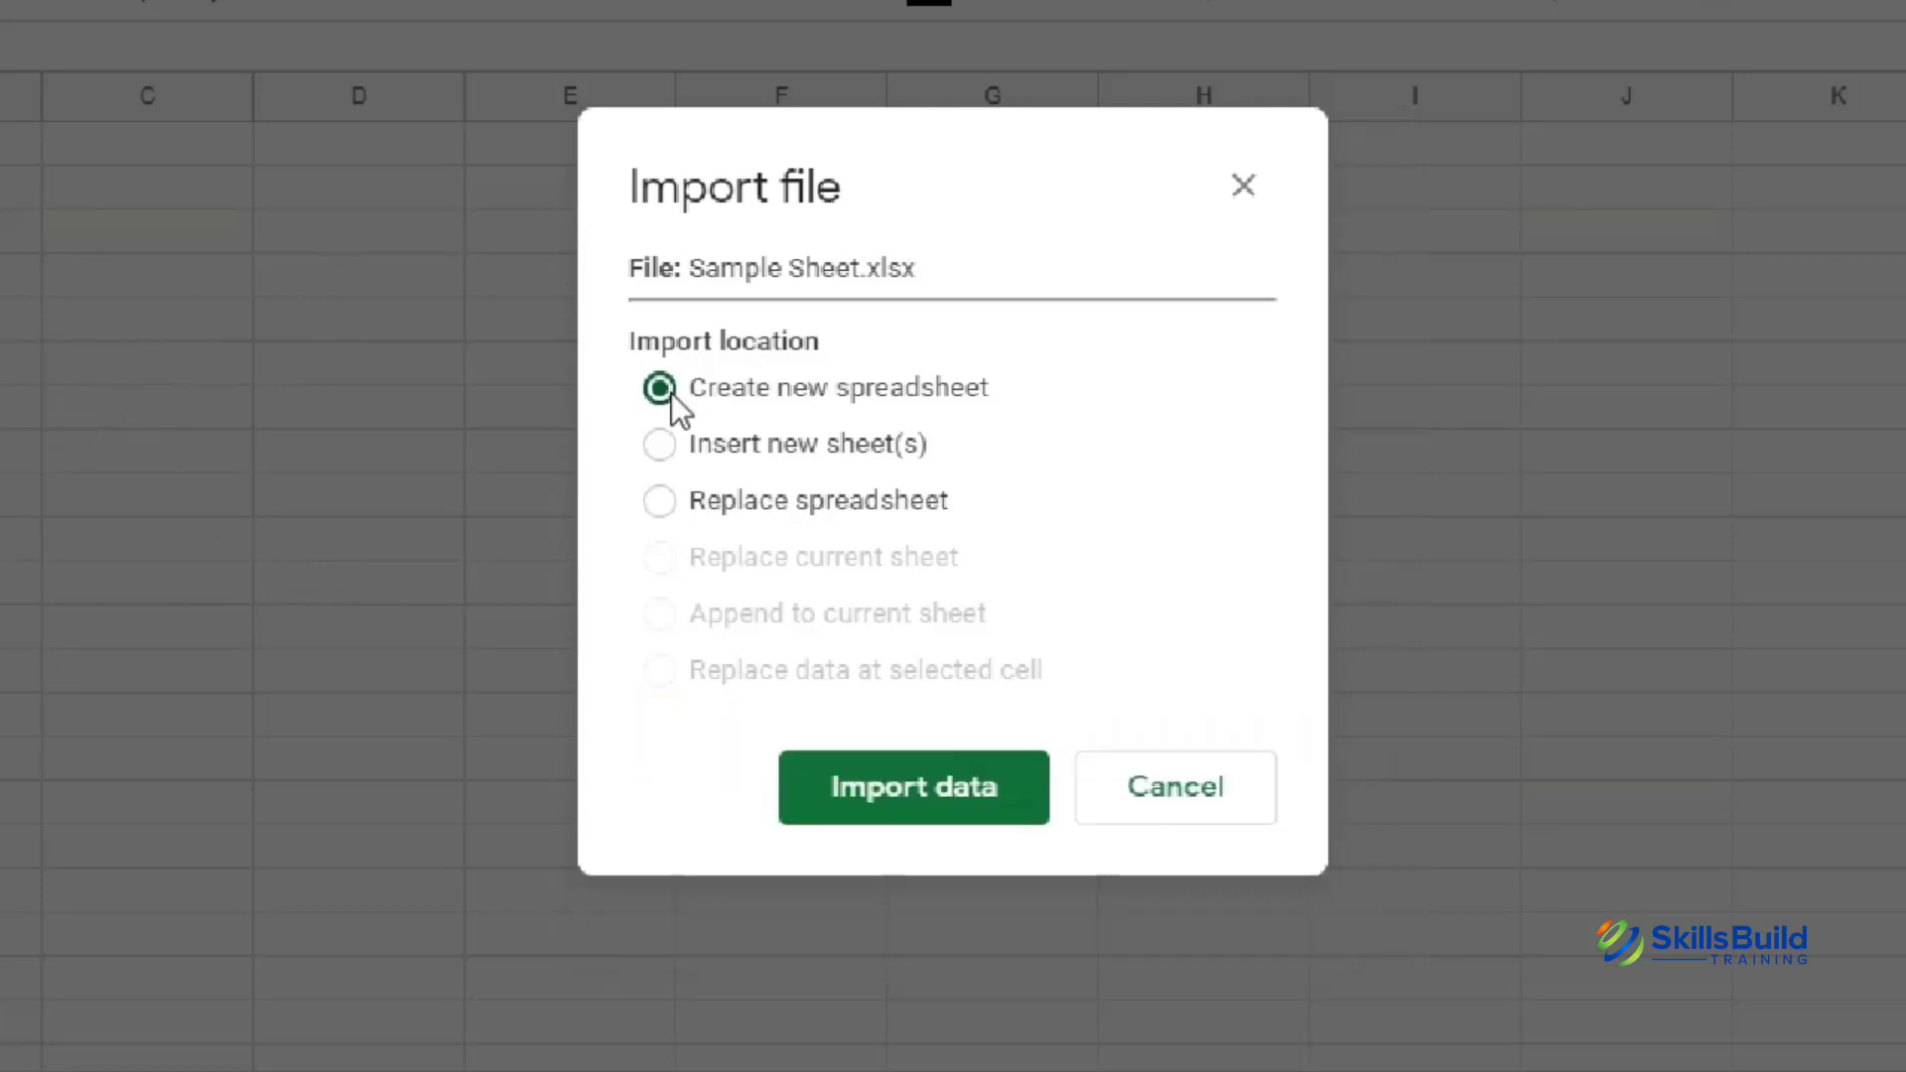
{"action": "left_click", "coordinate": [671, 514]}
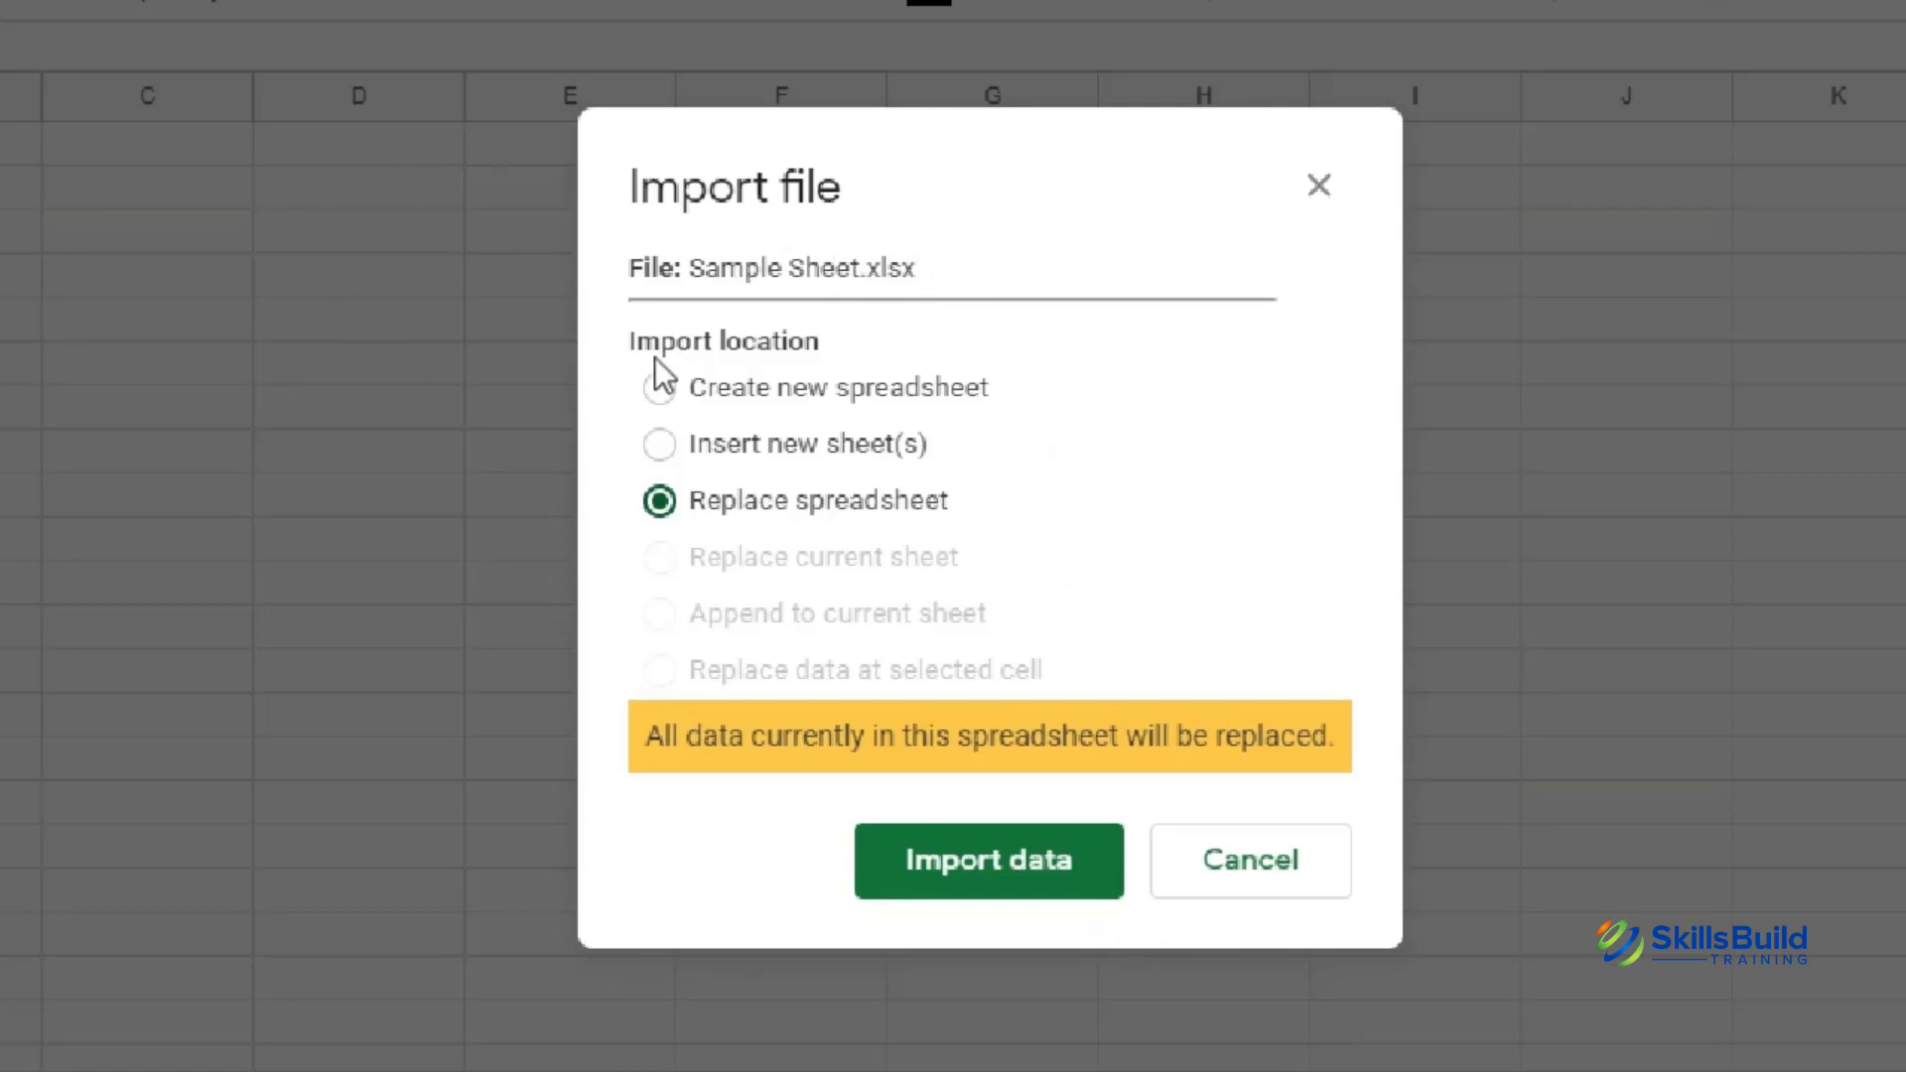
{"action": "left_click", "coordinate": [924, 867]}
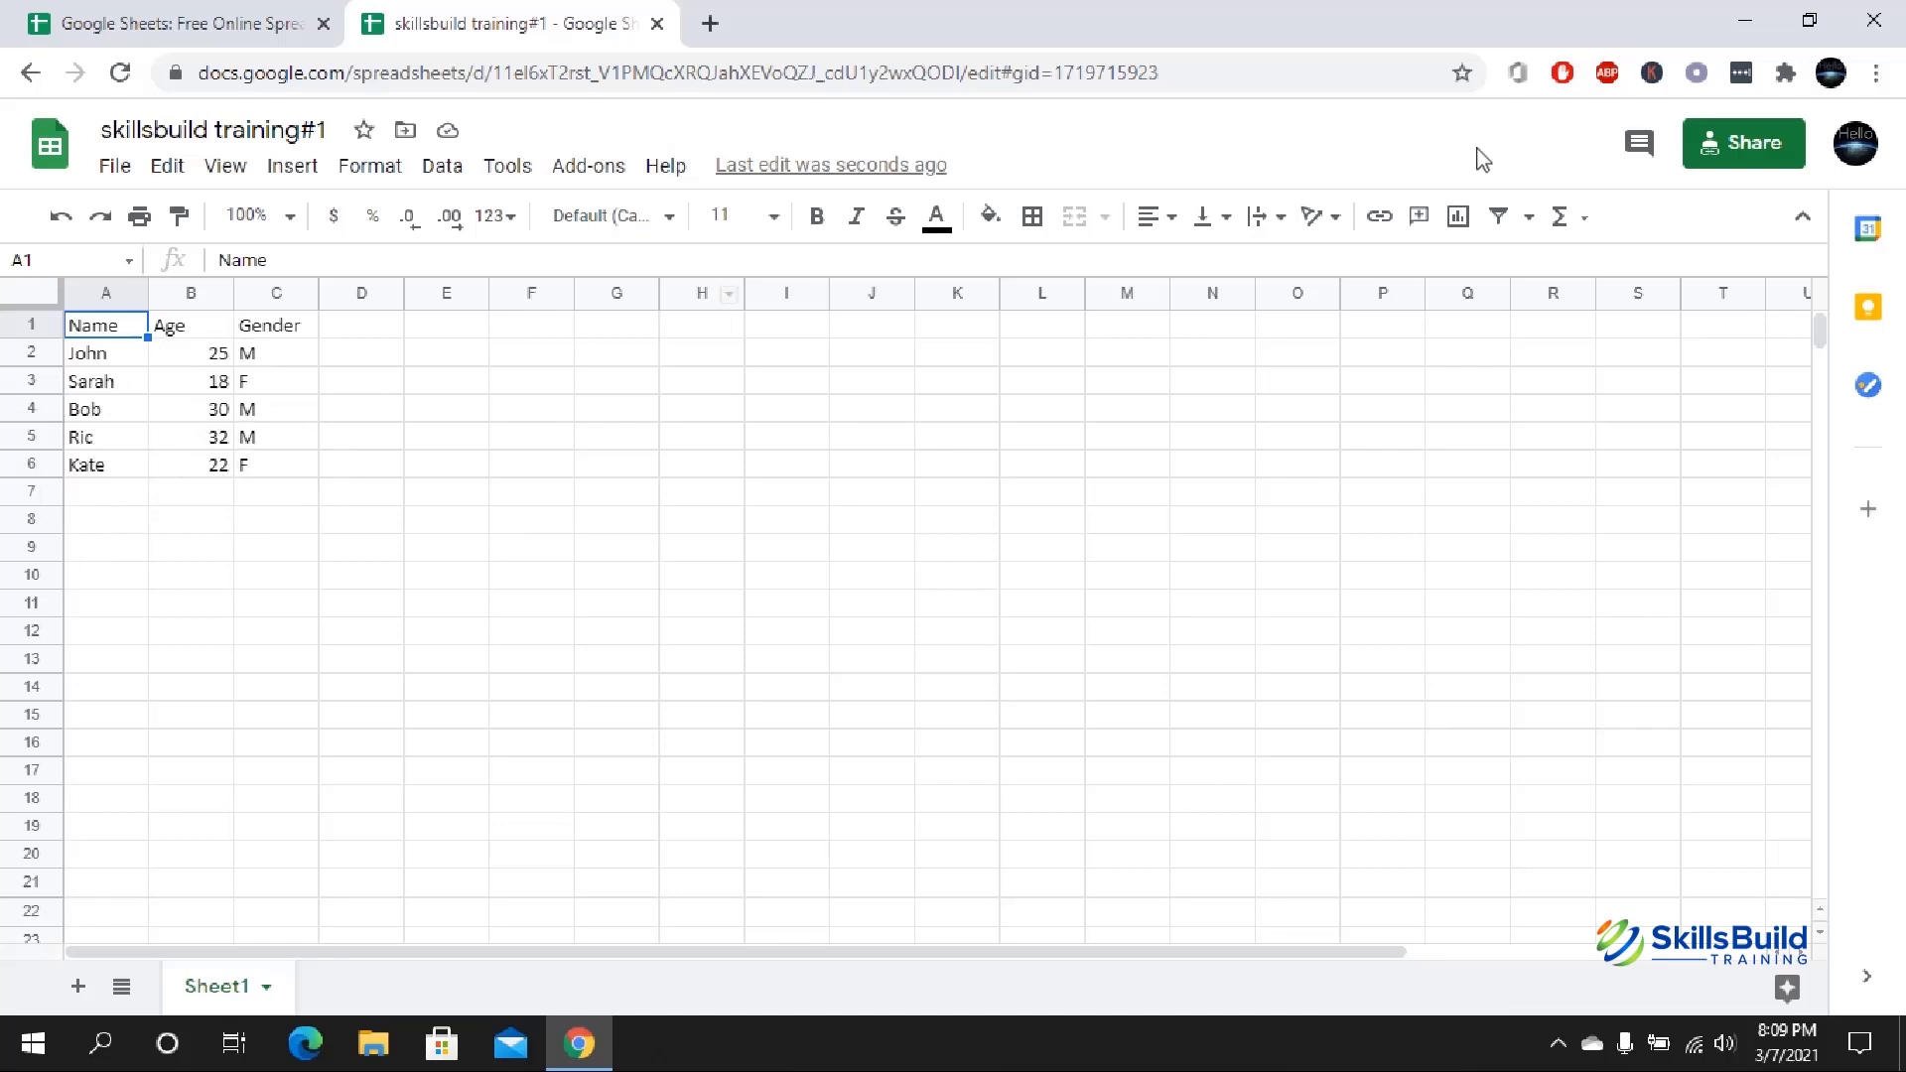
- Open the original Sample Sheet from the Desktop in Excel, compare its data with the imported data, and return to Chrome
{"action": "left_click", "coordinate": [1744, 20]}
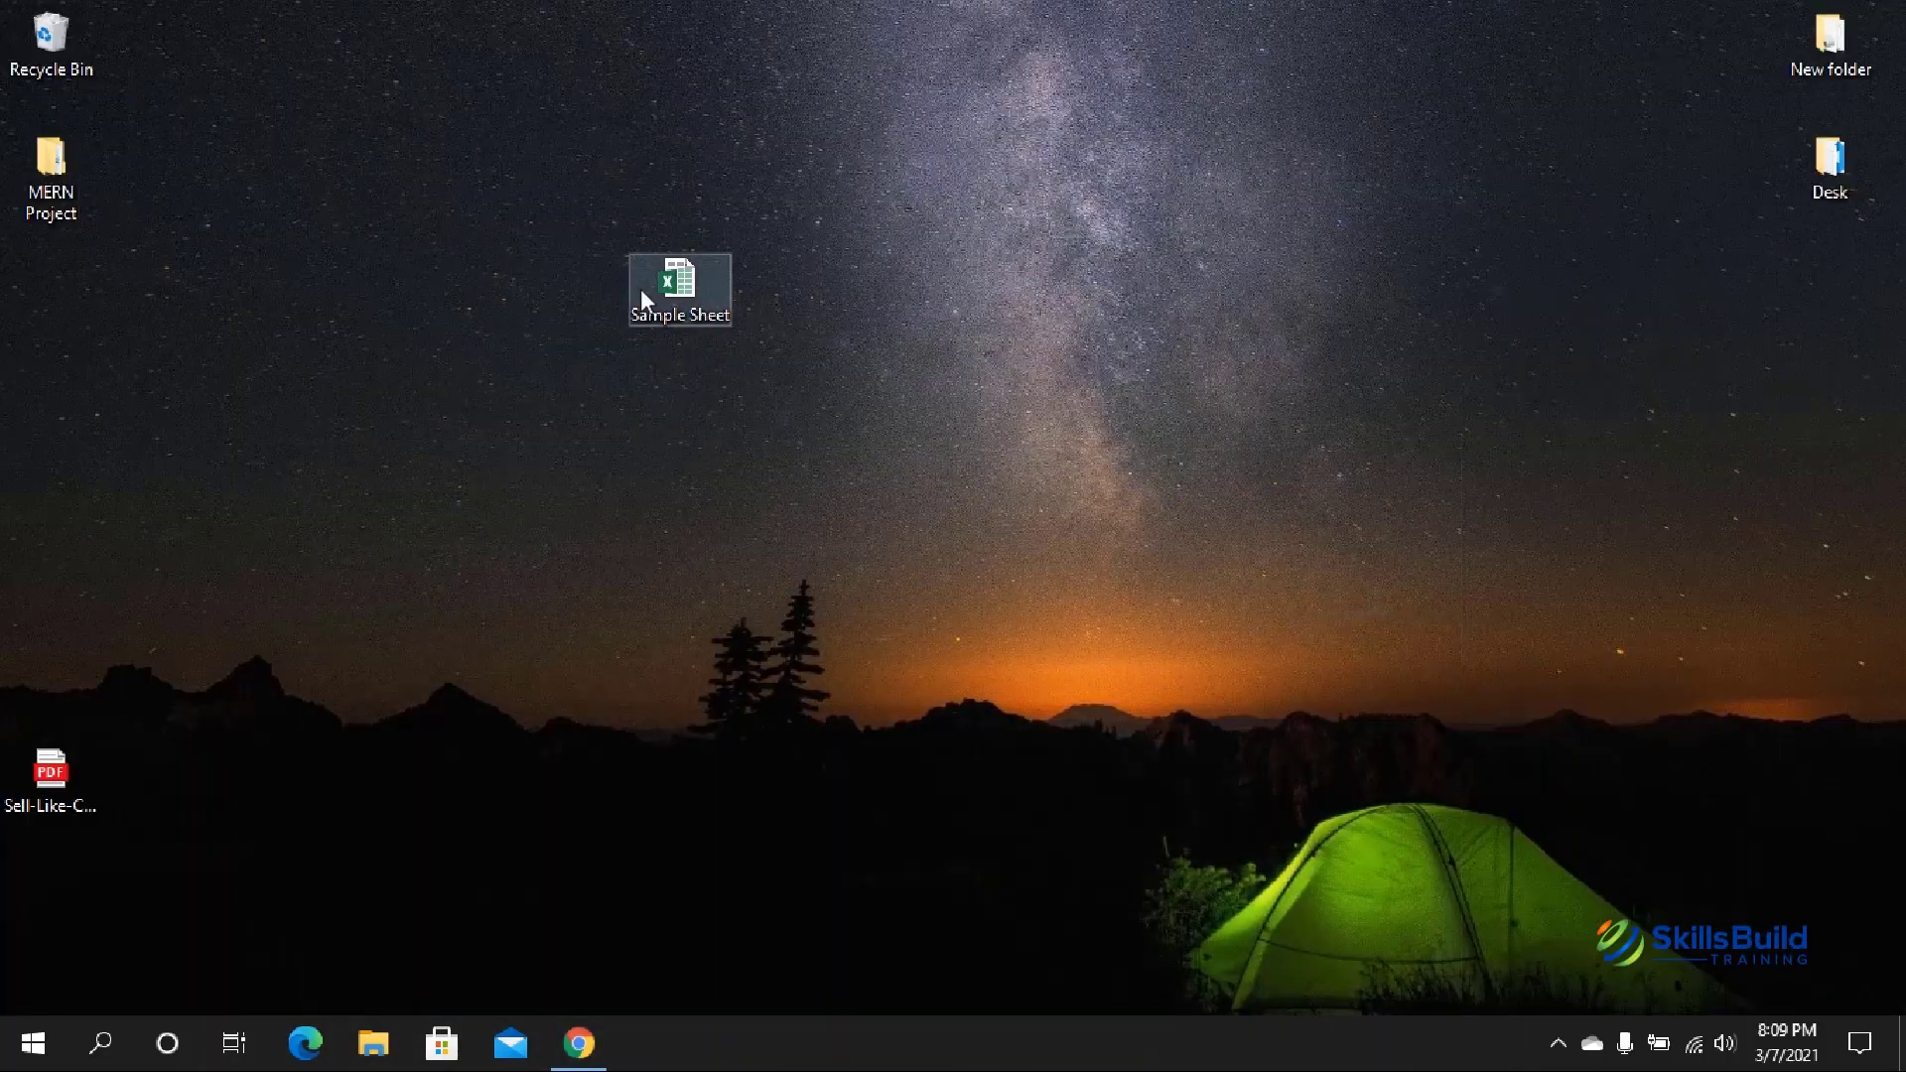
{"action": "double_click", "coordinate": [640, 288]}
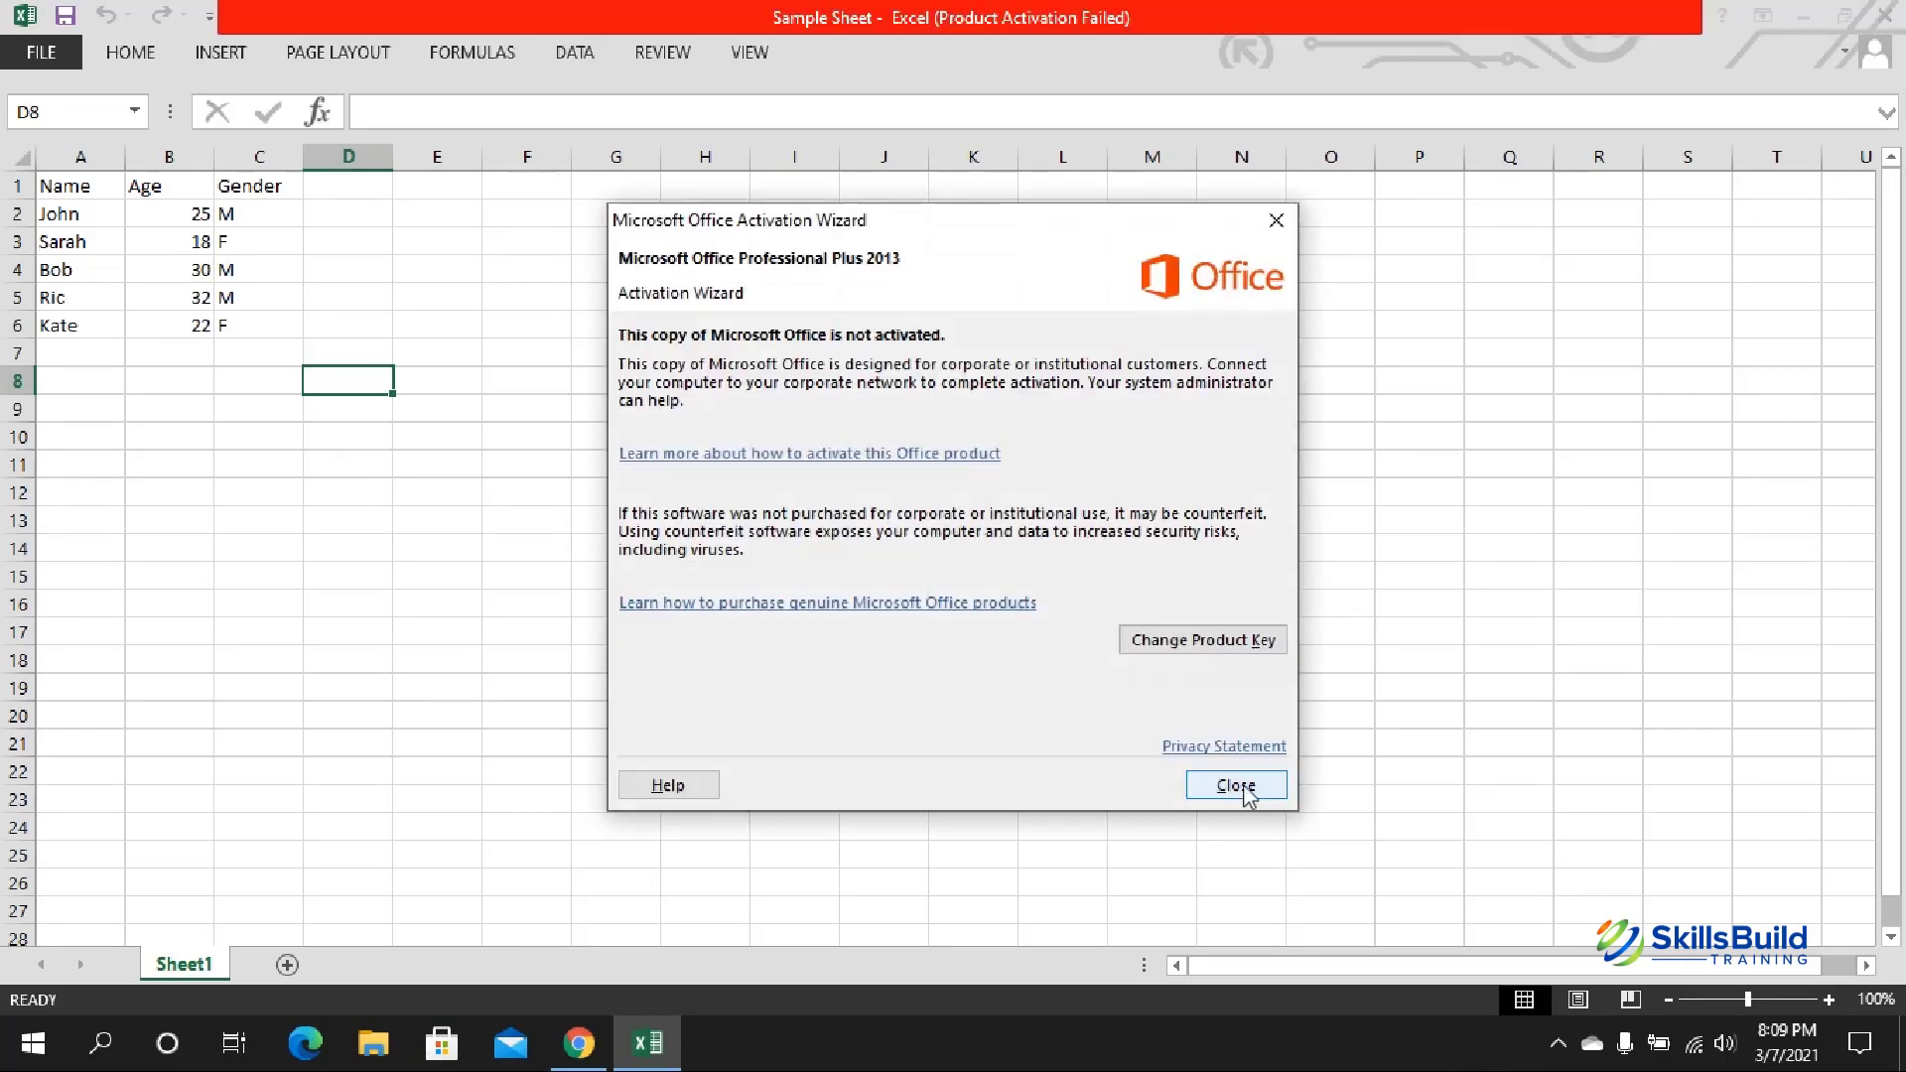
{"action": "left_click", "coordinate": [1236, 785]}
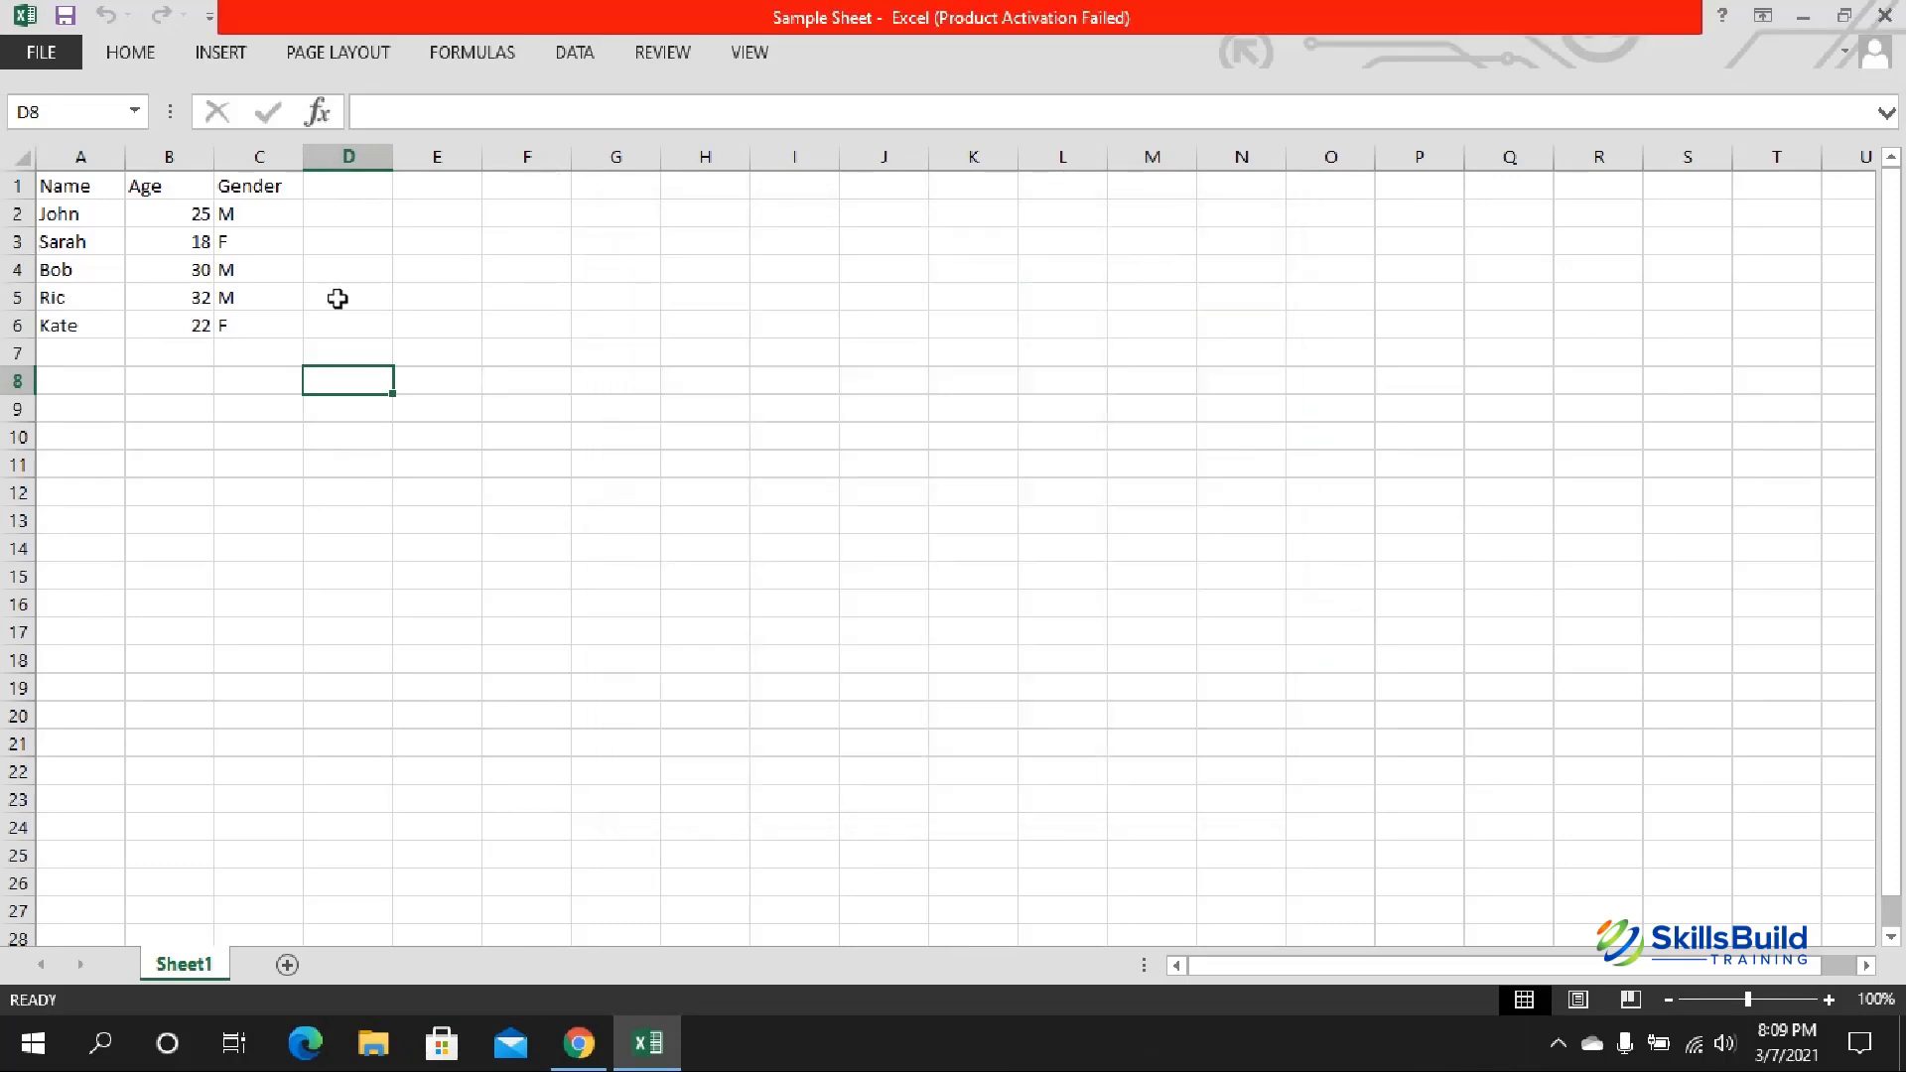
{"action": "left_click", "coordinate": [578, 1042]}
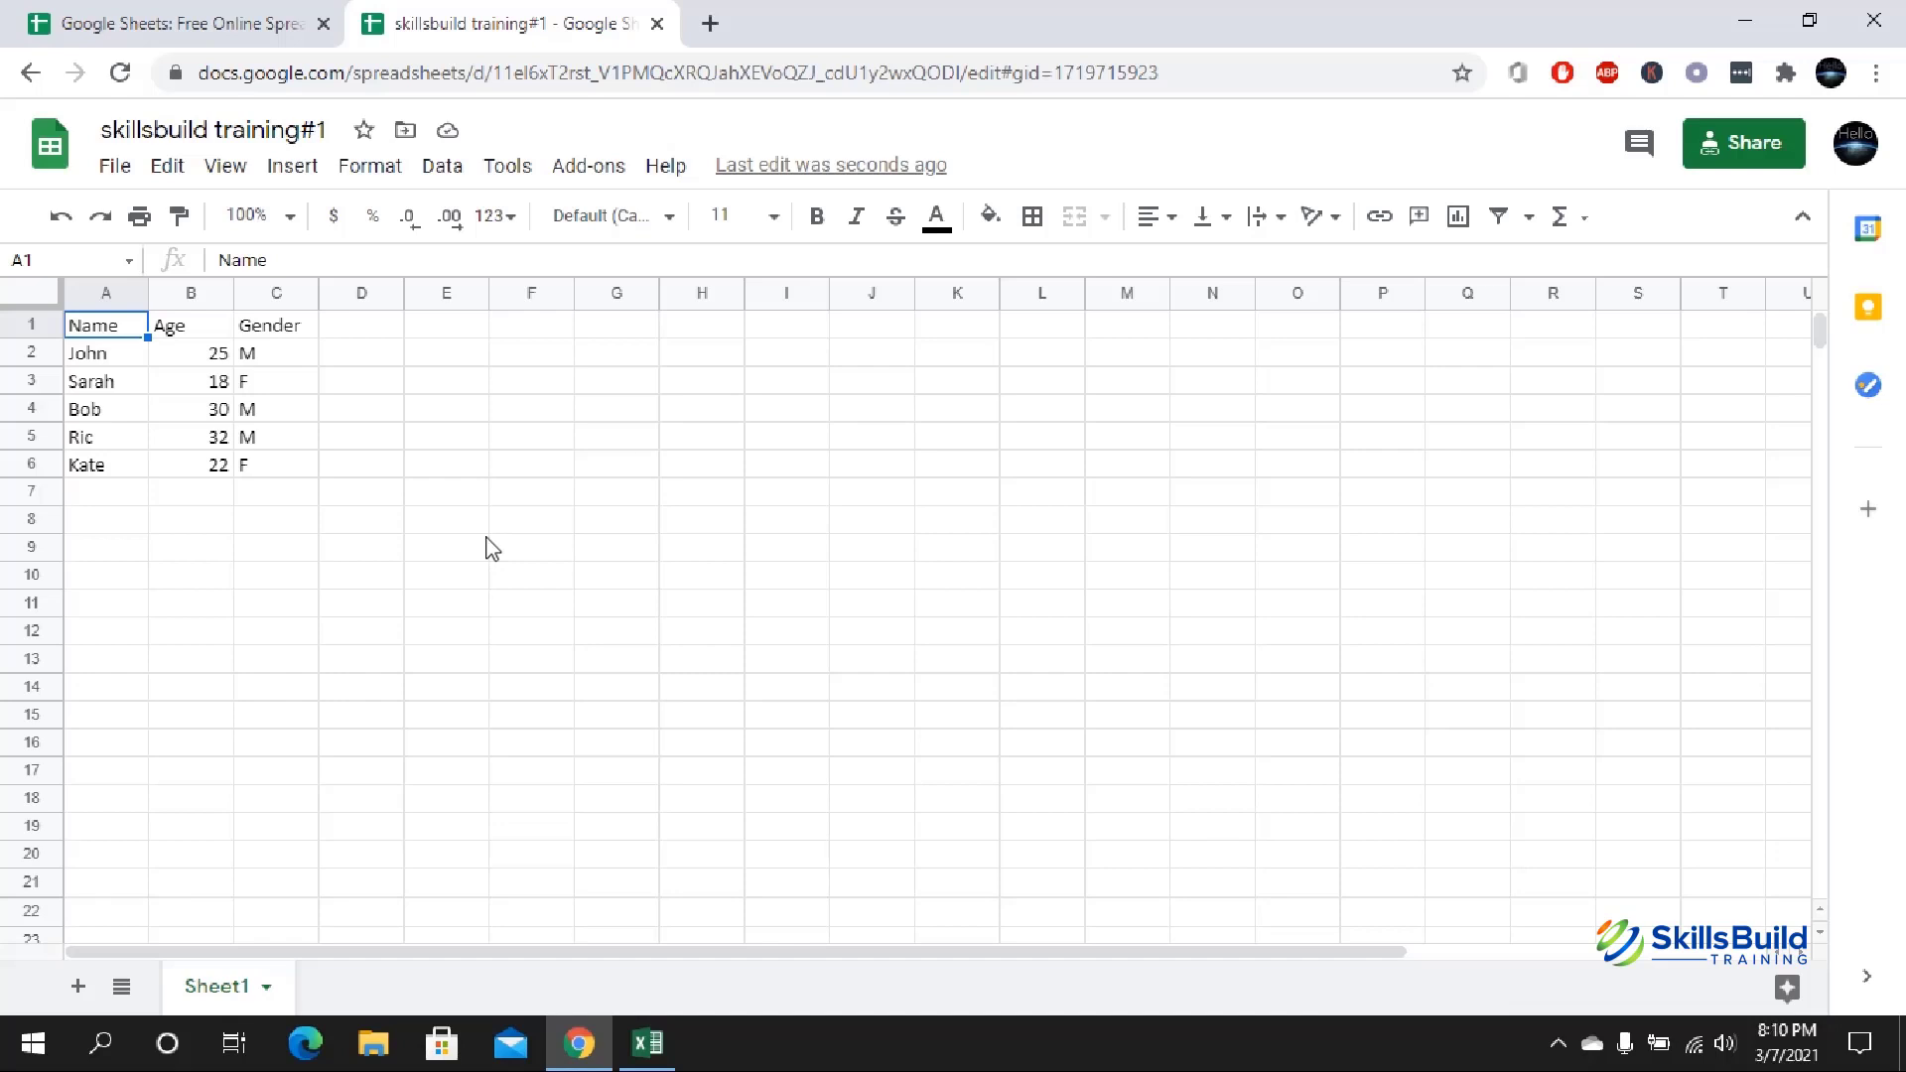
- Open Google Drive in a new browser tab beside the skillsbuild training#1 spreadsheet
{"action": "left_click", "coordinate": [711, 24]}
{"action": "type", "text": "dri"}
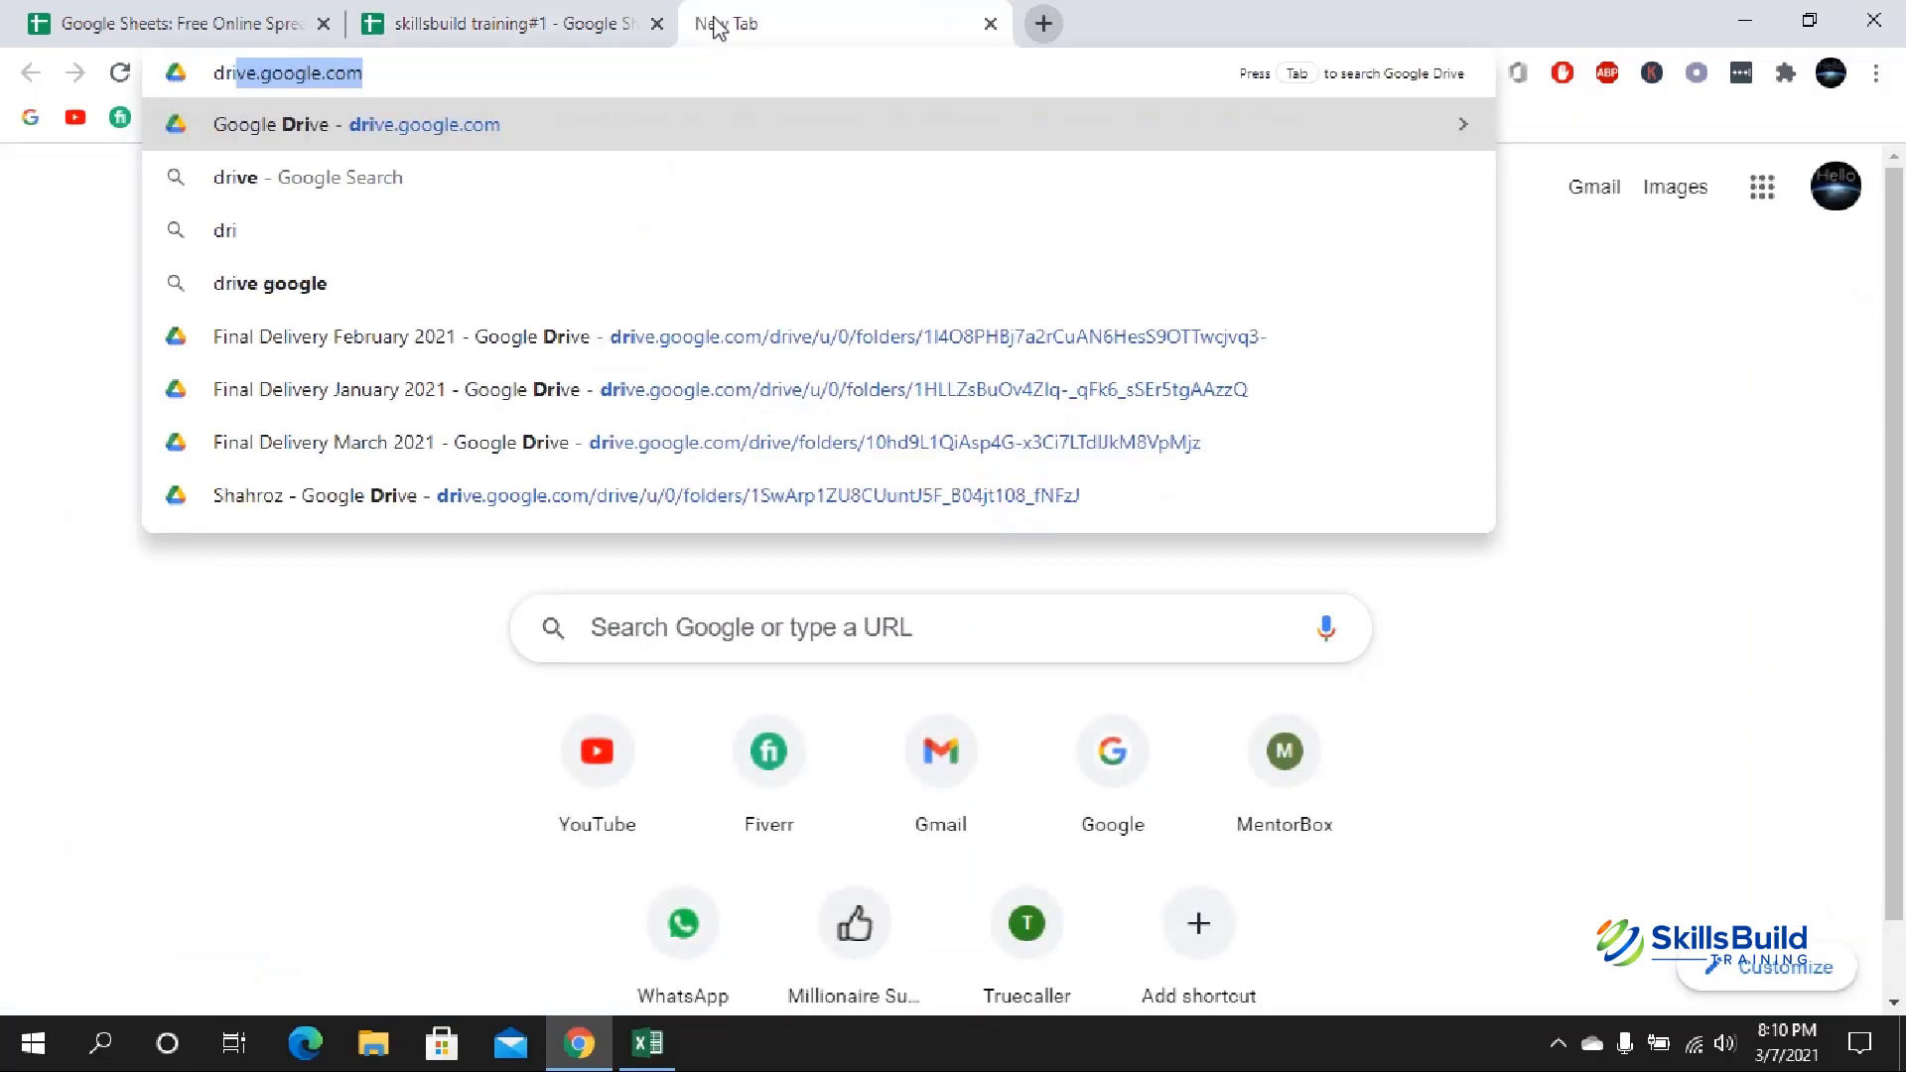
{"action": "key", "text": "Return"}
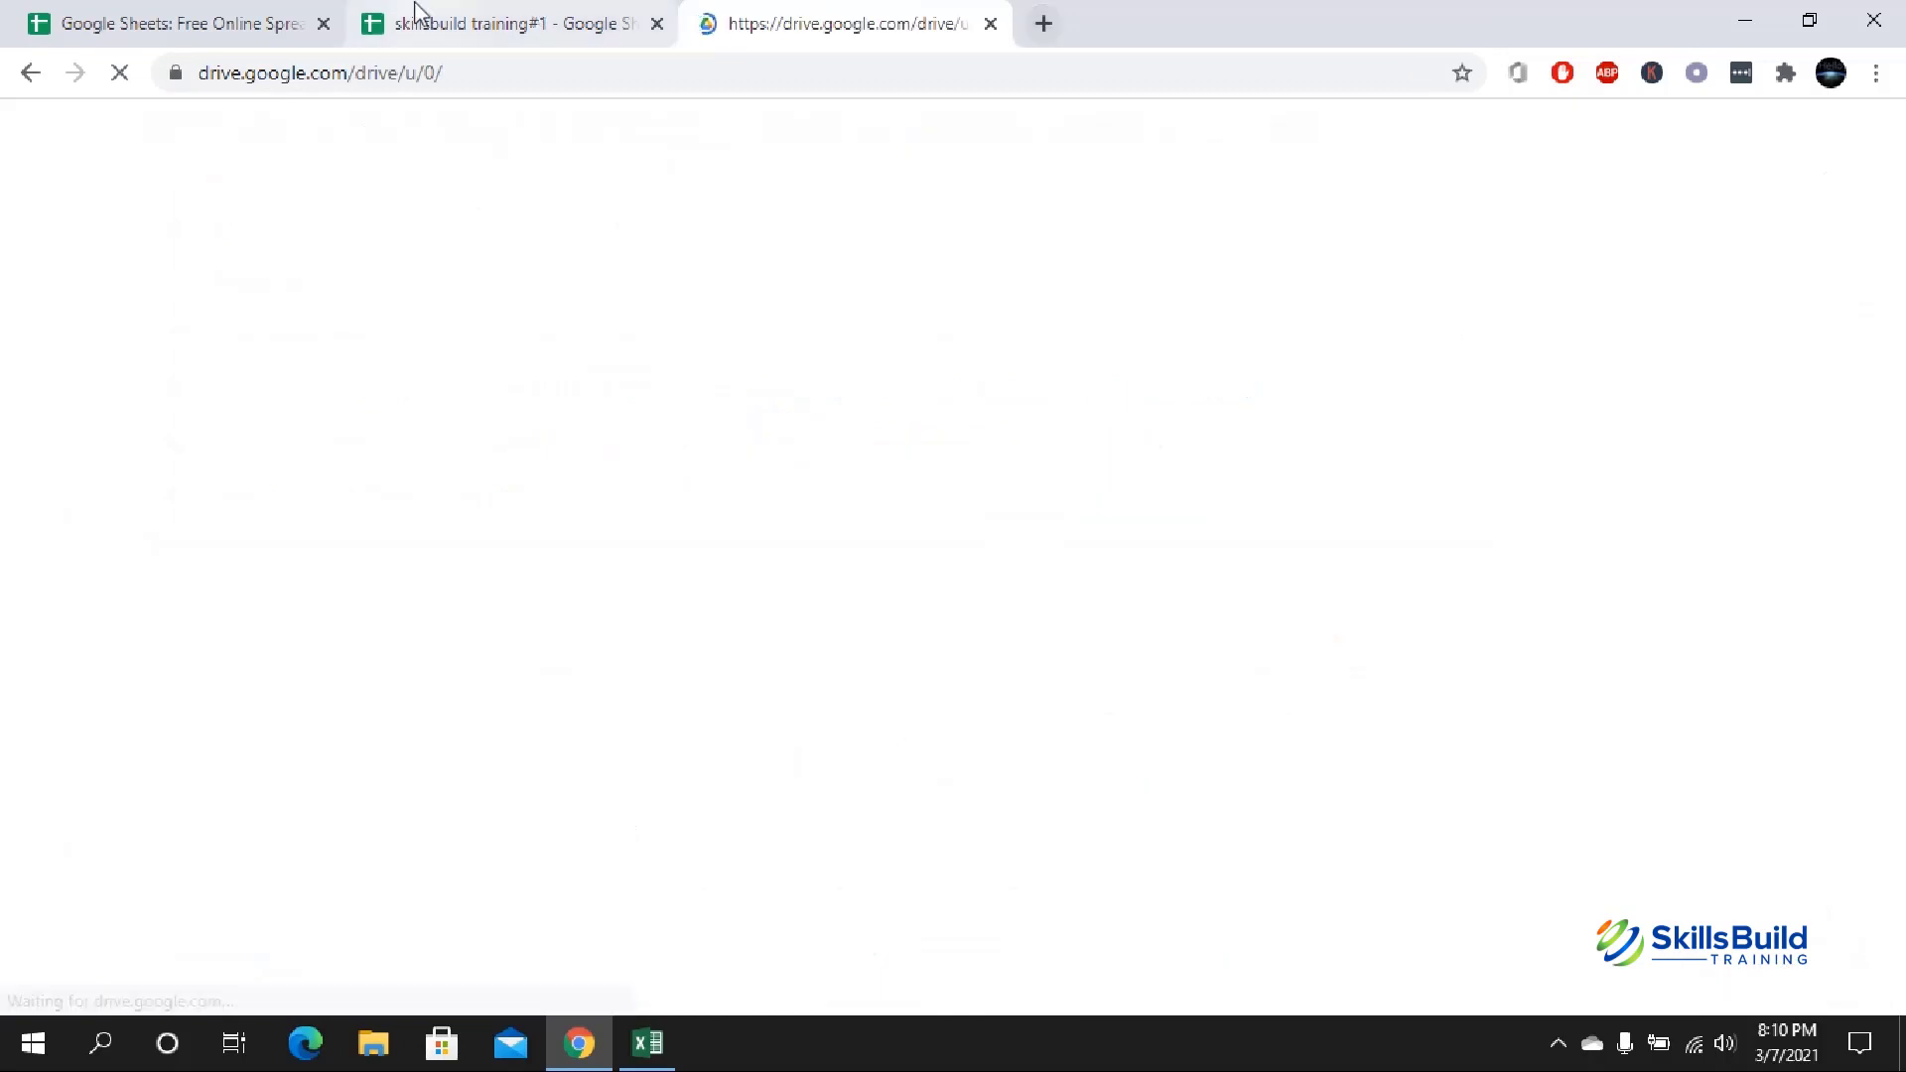
{"action": "left_click", "coordinate": [486, 13]}
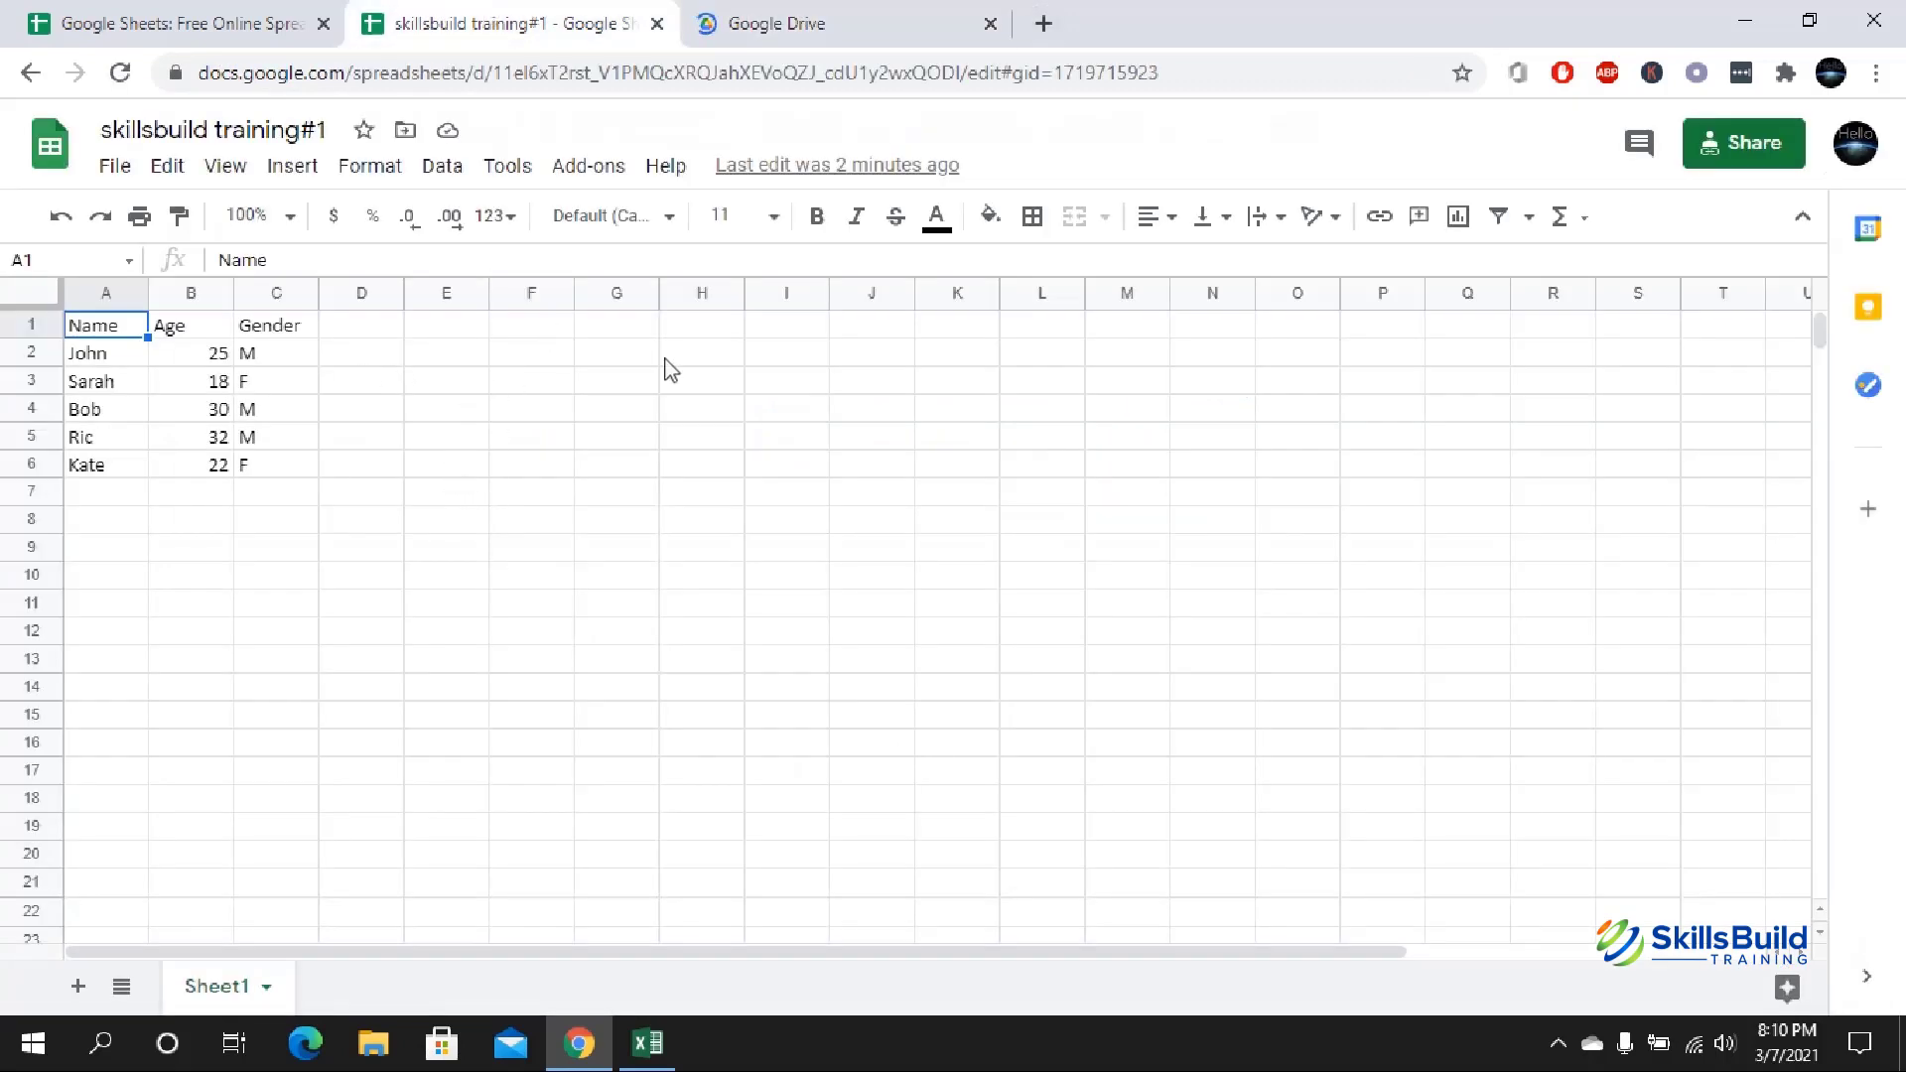
{"action": "left_click", "coordinate": [830, 14]}
{"action": "scroll", "coordinate": [809, 466], "scroll_direction": "down", "scroll_amount": 2}
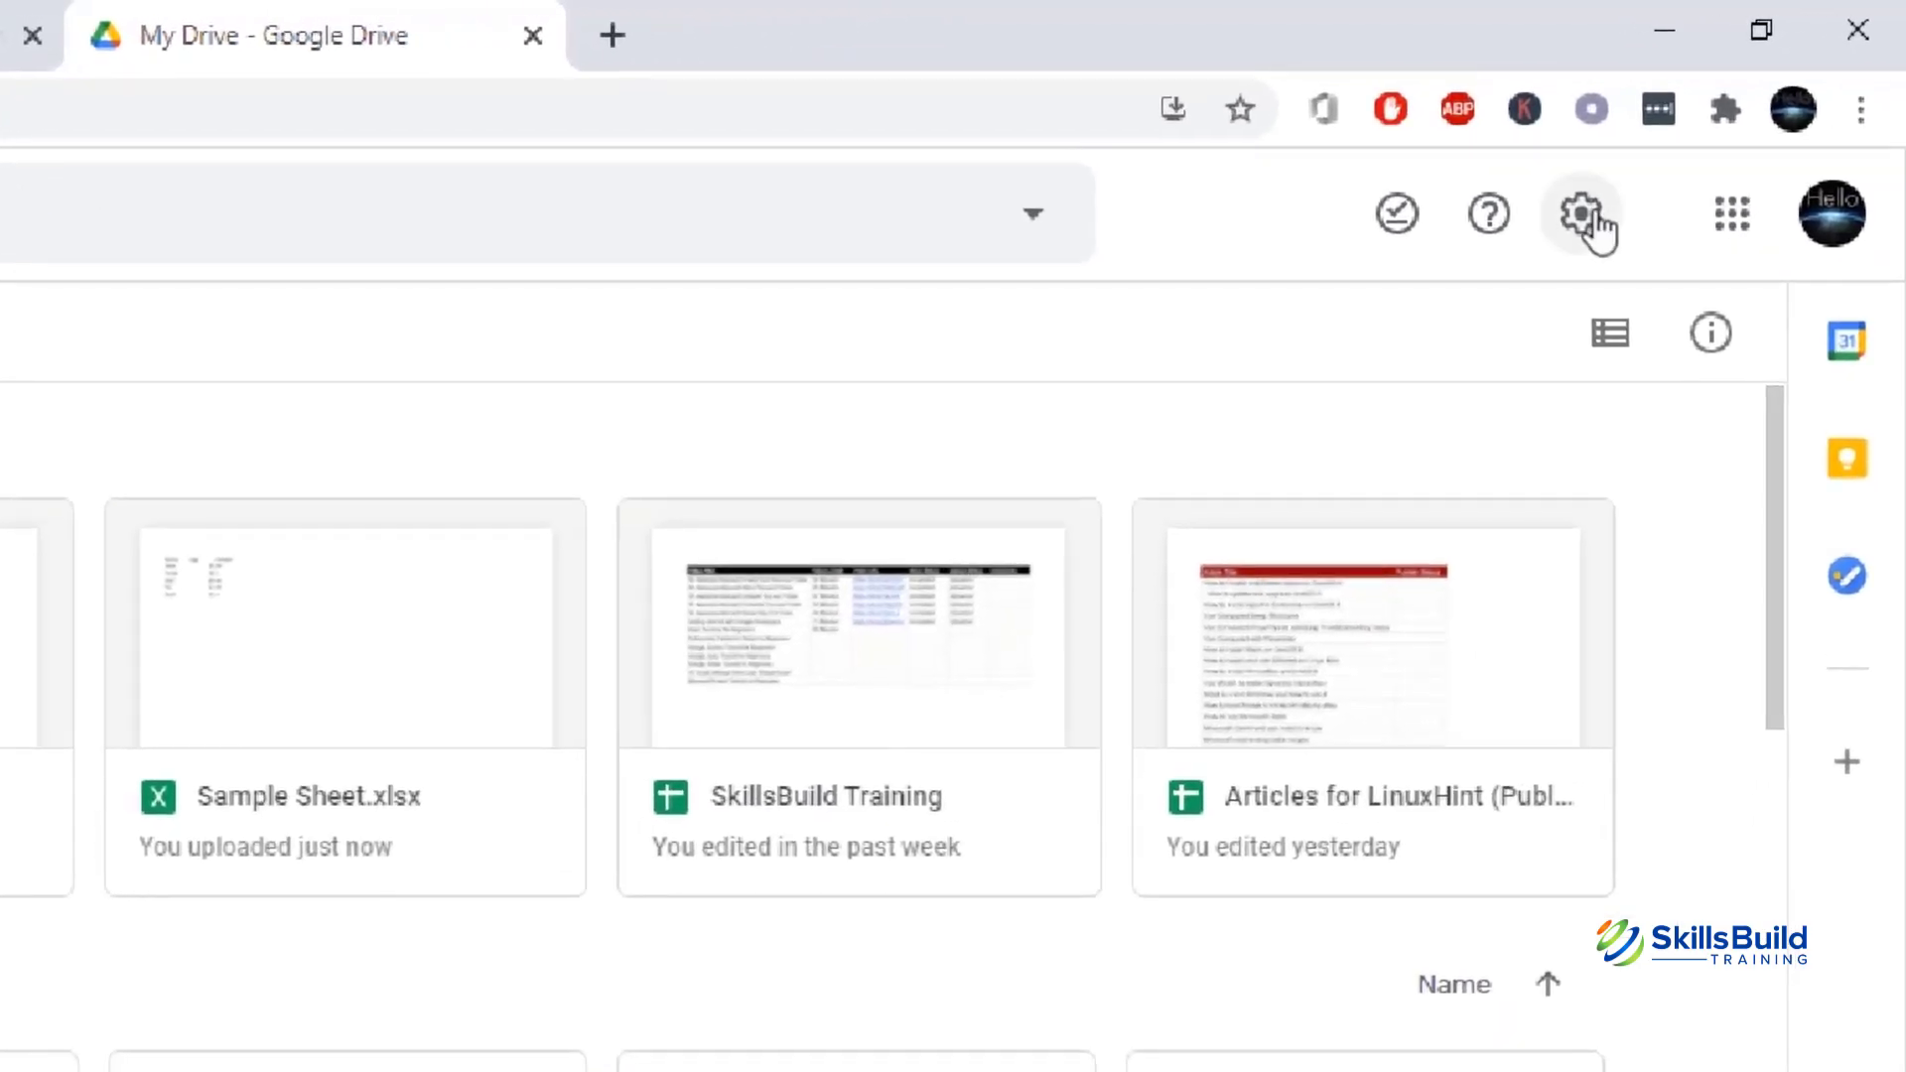
- In the Drive settings, make sure uploaded files are converted to Google Docs editor format
{"action": "left_click", "coordinate": [1583, 216]}
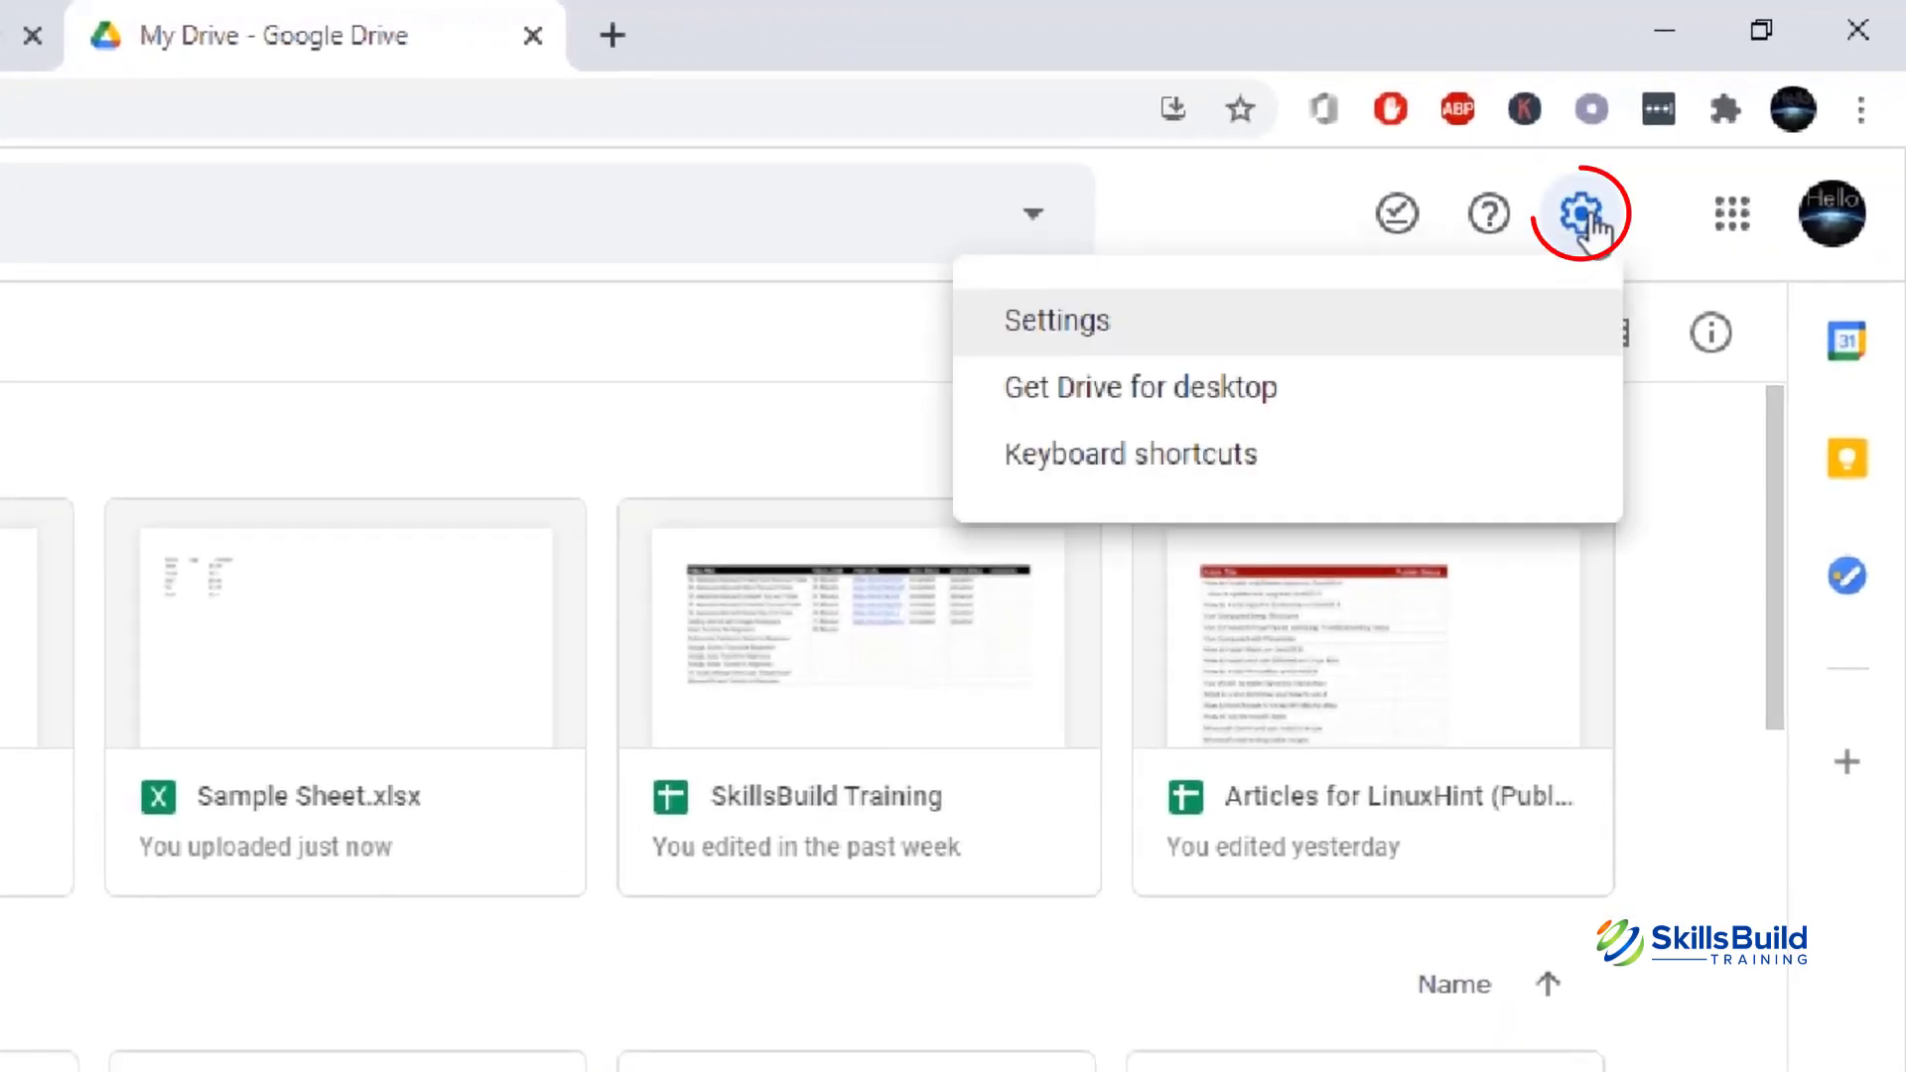
{"action": "left_click", "coordinate": [1169, 342]}
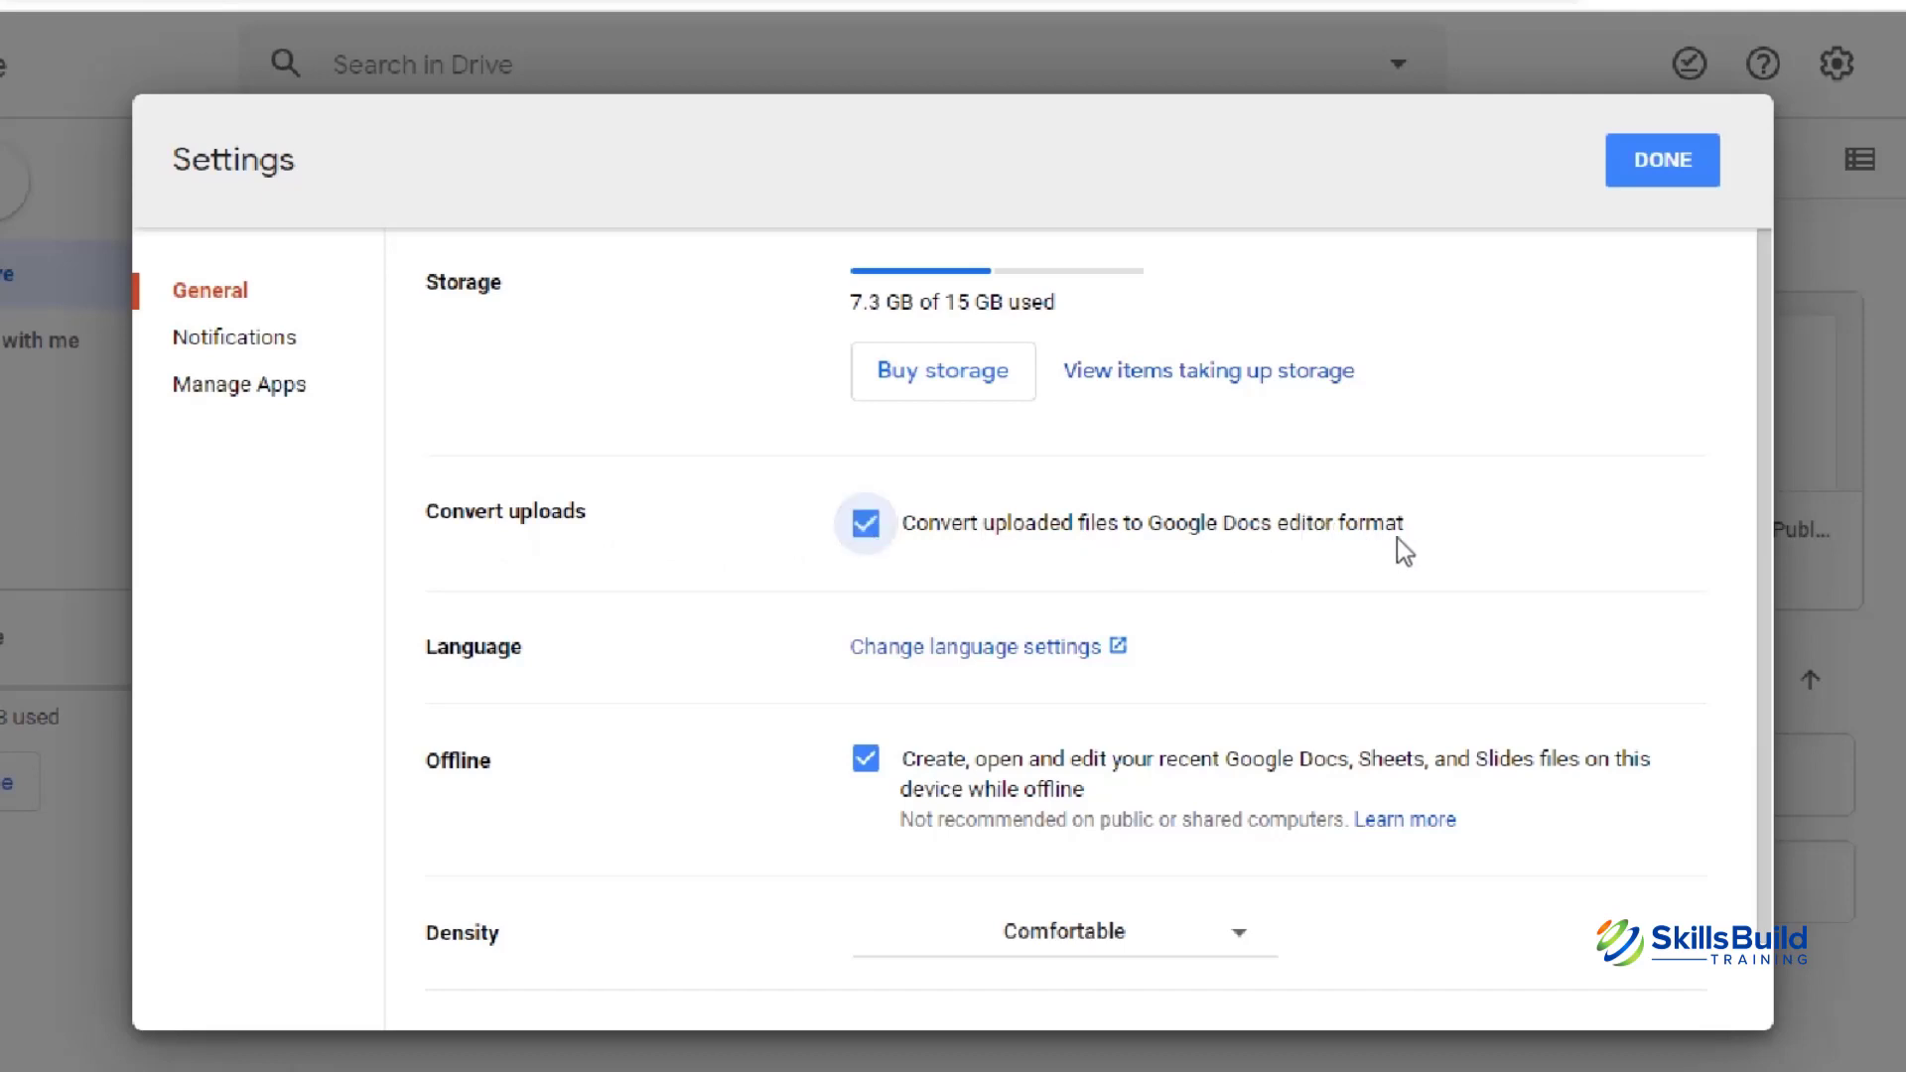
{"action": "left_click", "coordinate": [1668, 170]}
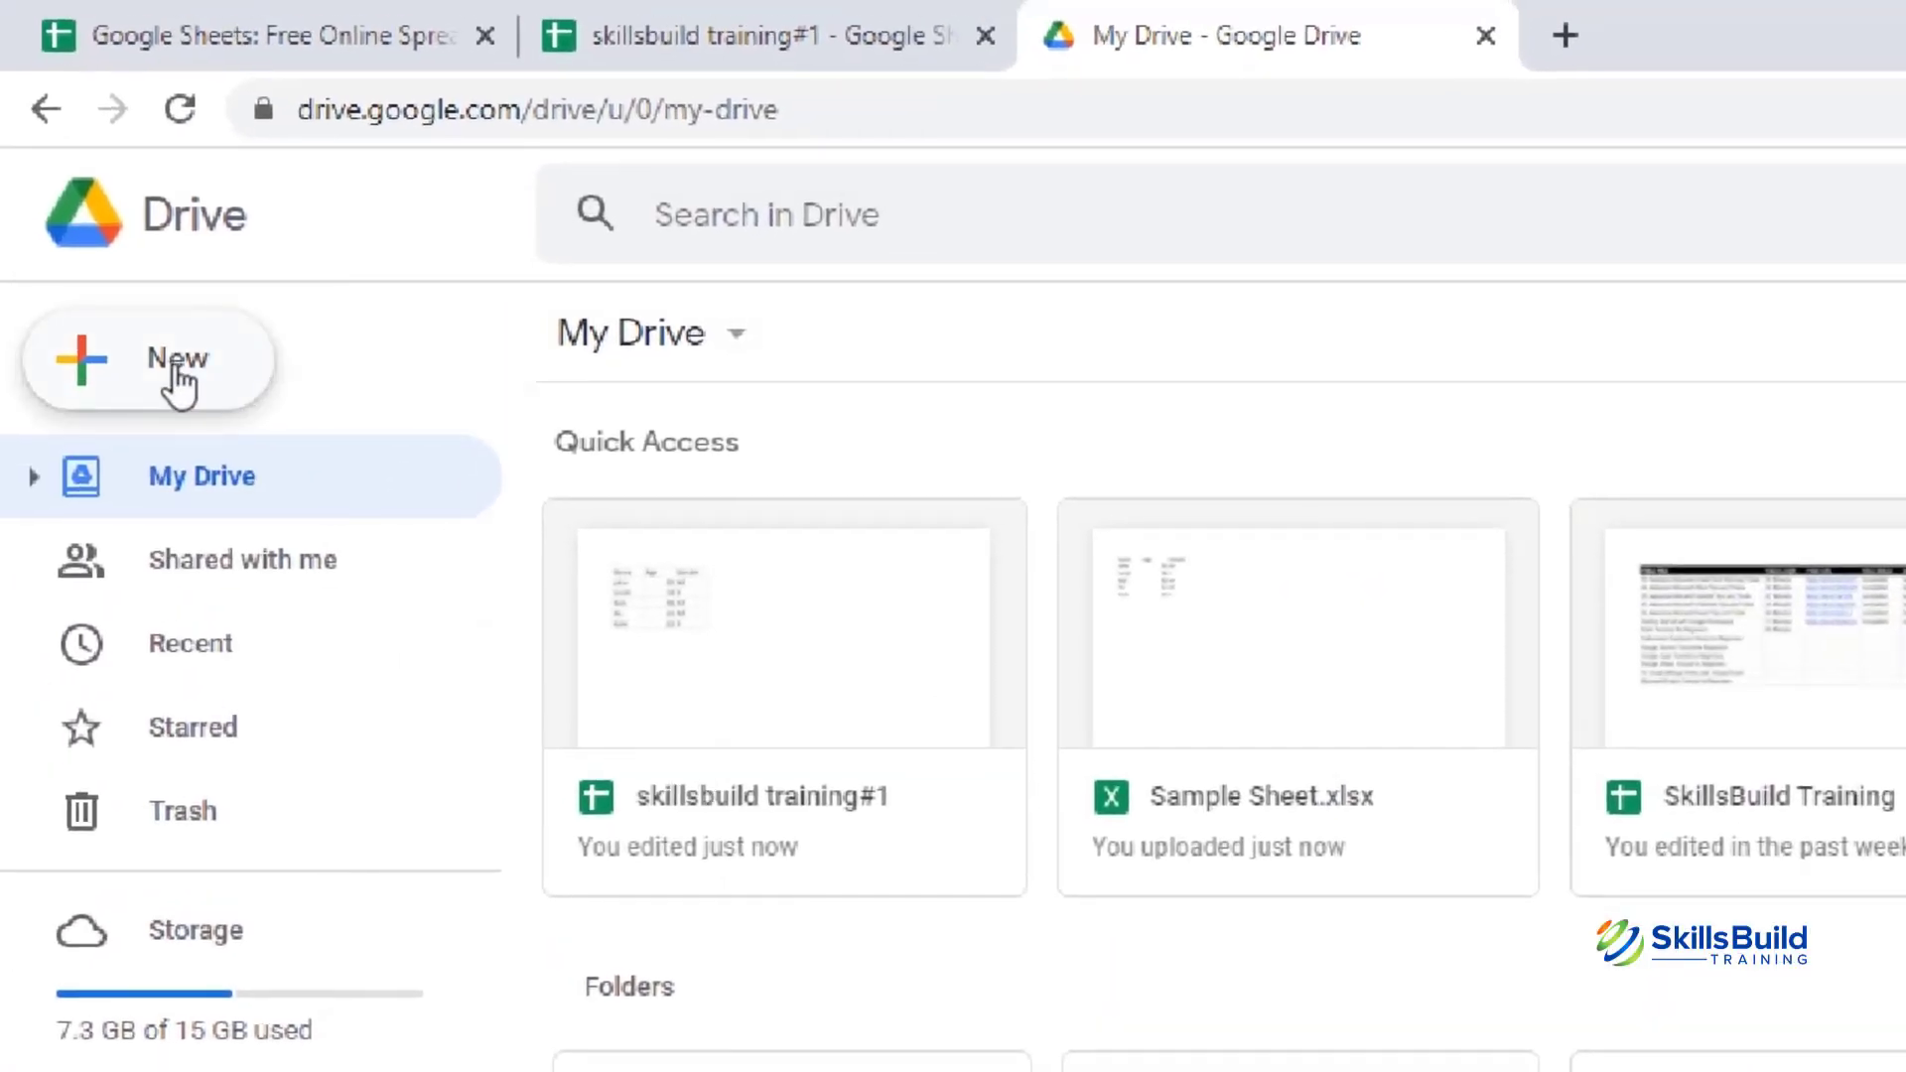
- Upload the Sample Sheet file from the Desktop to My Drive and open the uploaded file
{"action": "left_click", "coordinate": [179, 379]}
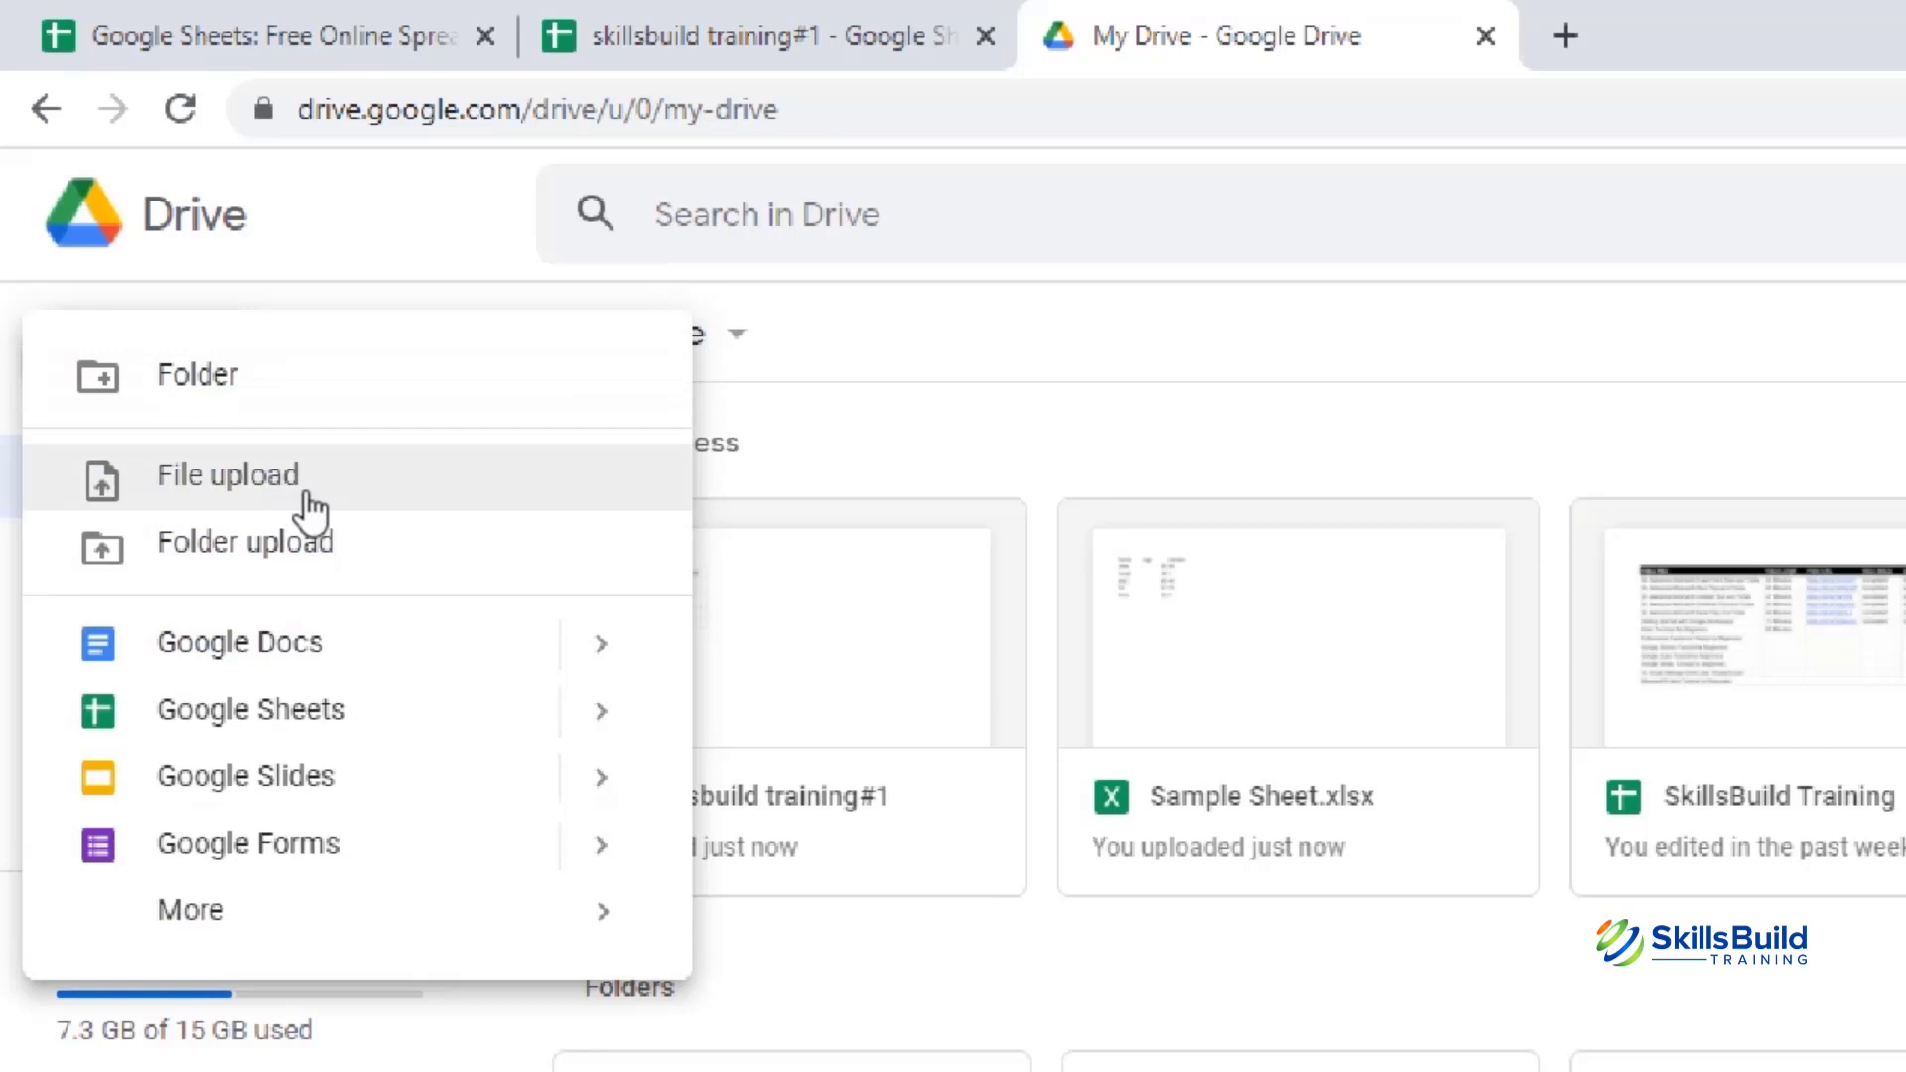
{"action": "left_click", "coordinate": [340, 491]}
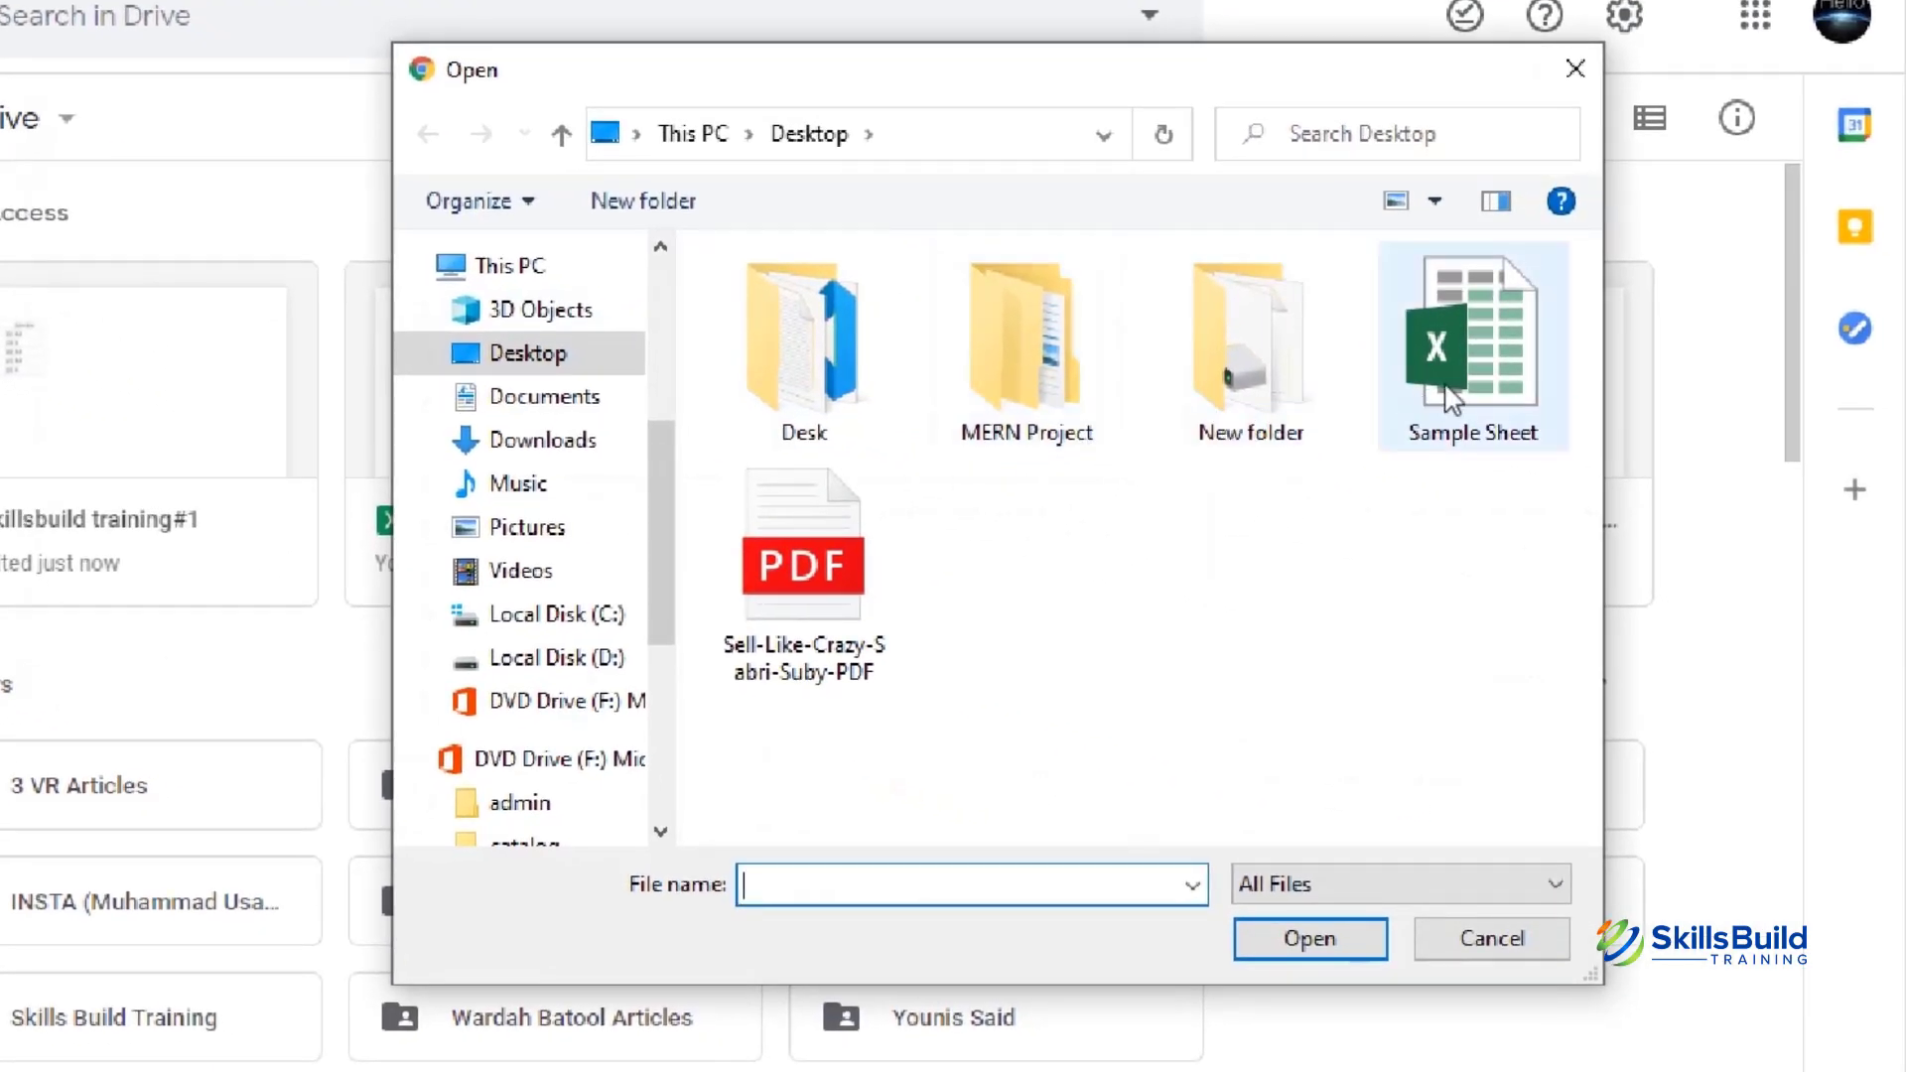
{"action": "double_click", "coordinate": [1455, 393]}
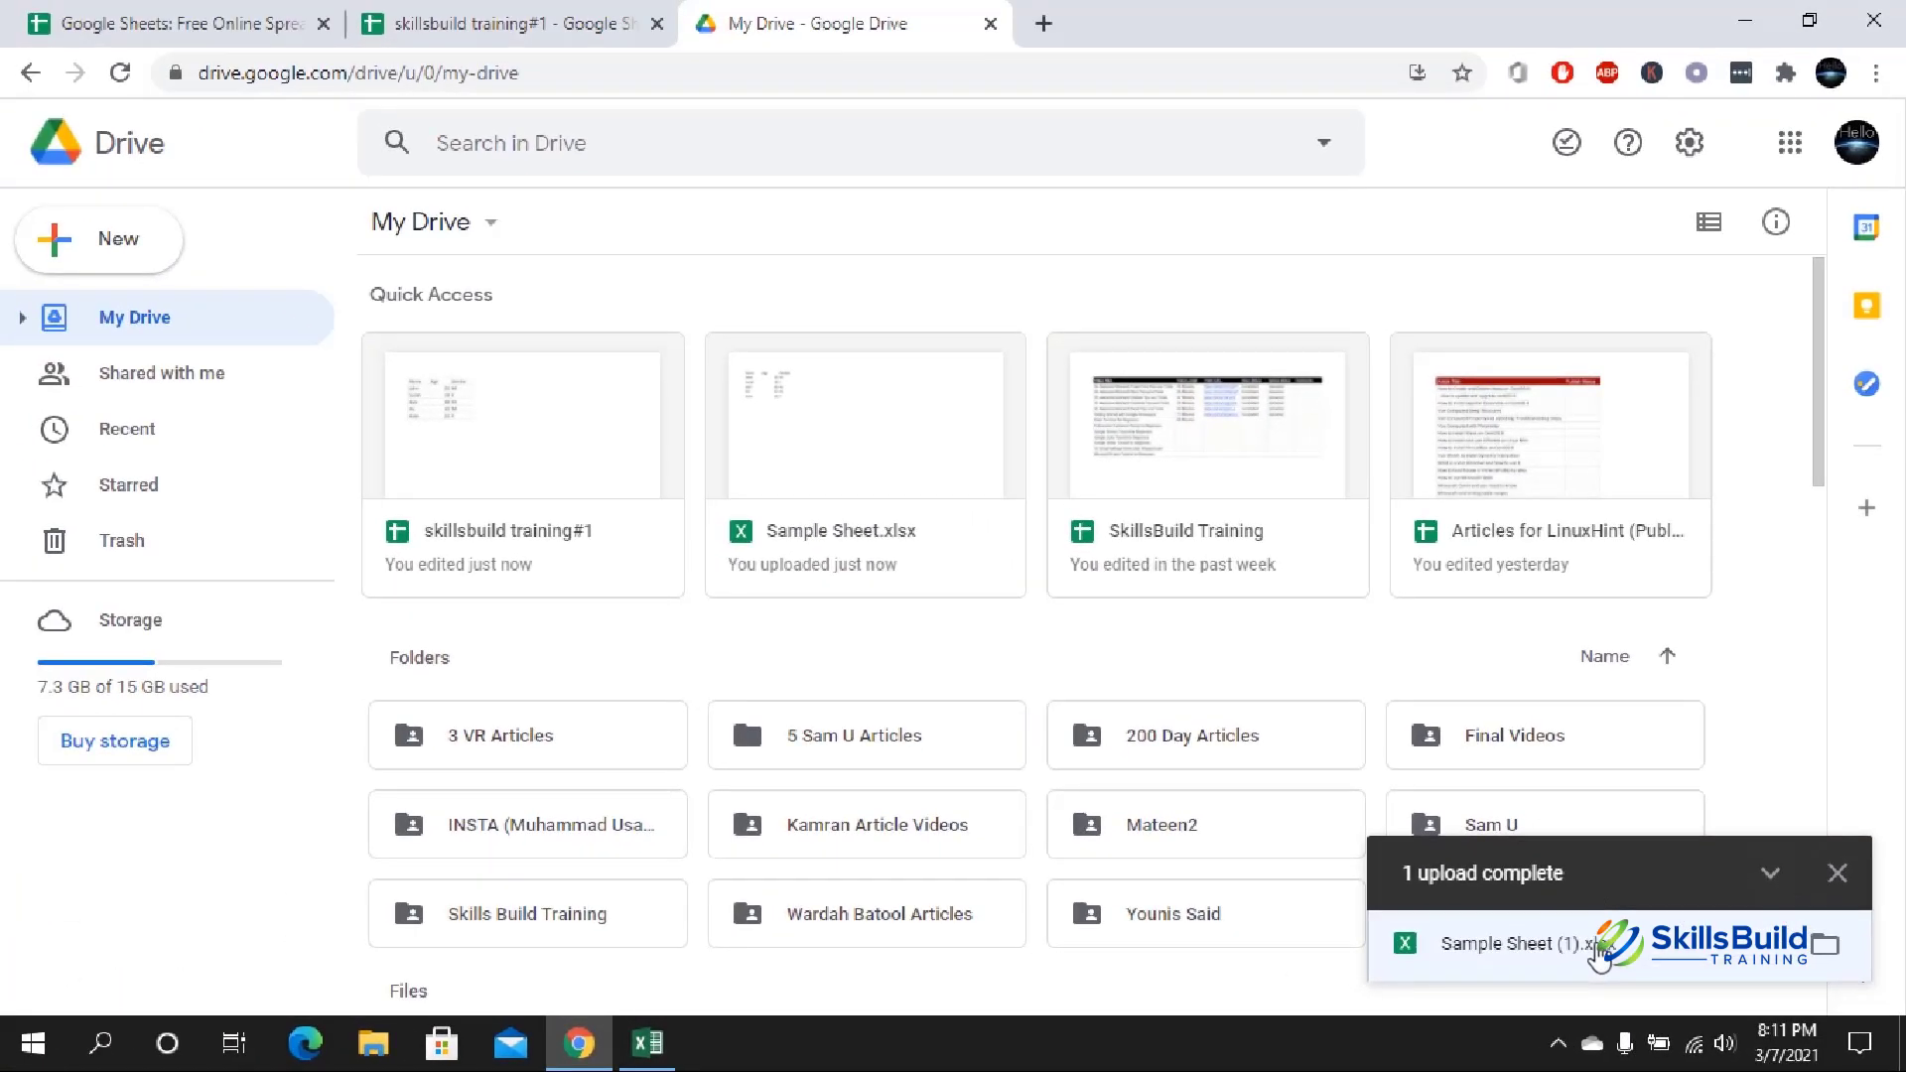
{"action": "left_click", "coordinate": [1508, 904]}
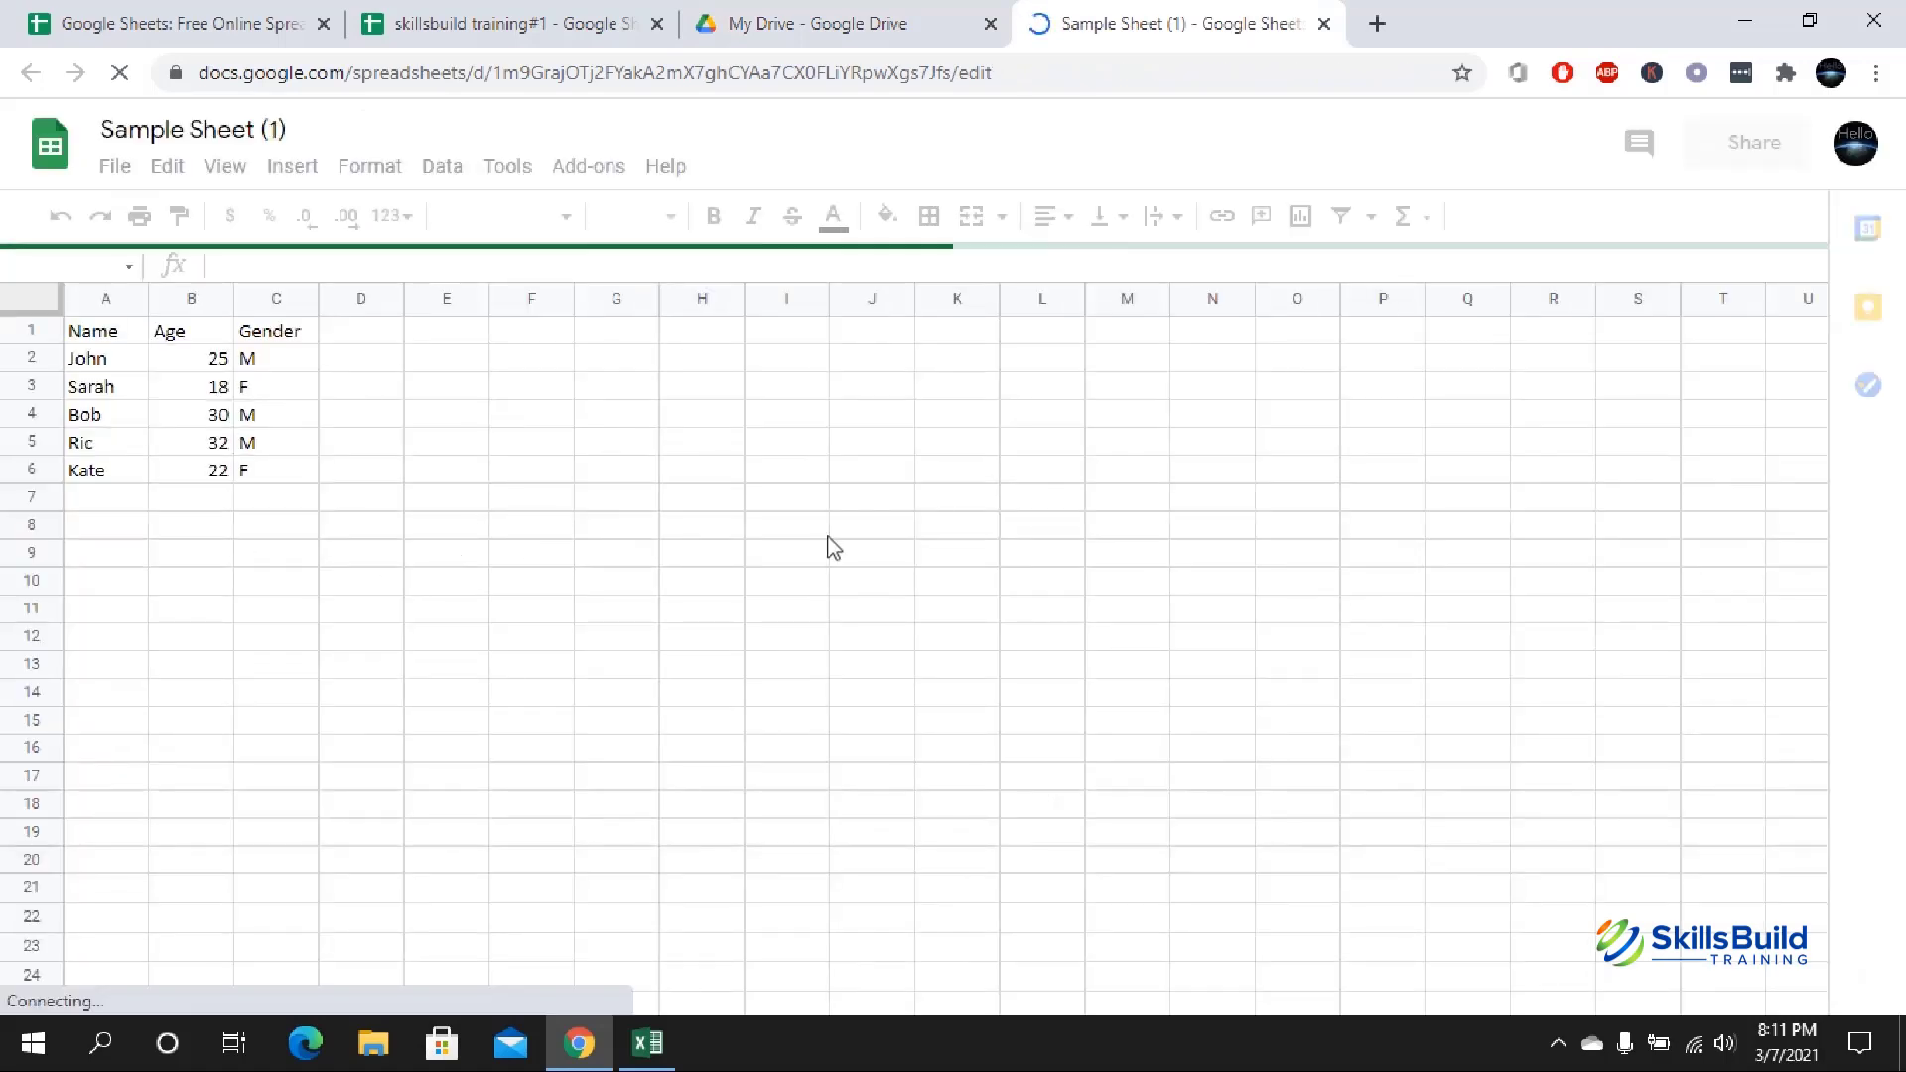
- Refresh My Drive after dismissing the upload notice, and return to the skillsbuild training#1 spreadsheet
{"action": "left_click", "coordinate": [868, 21]}
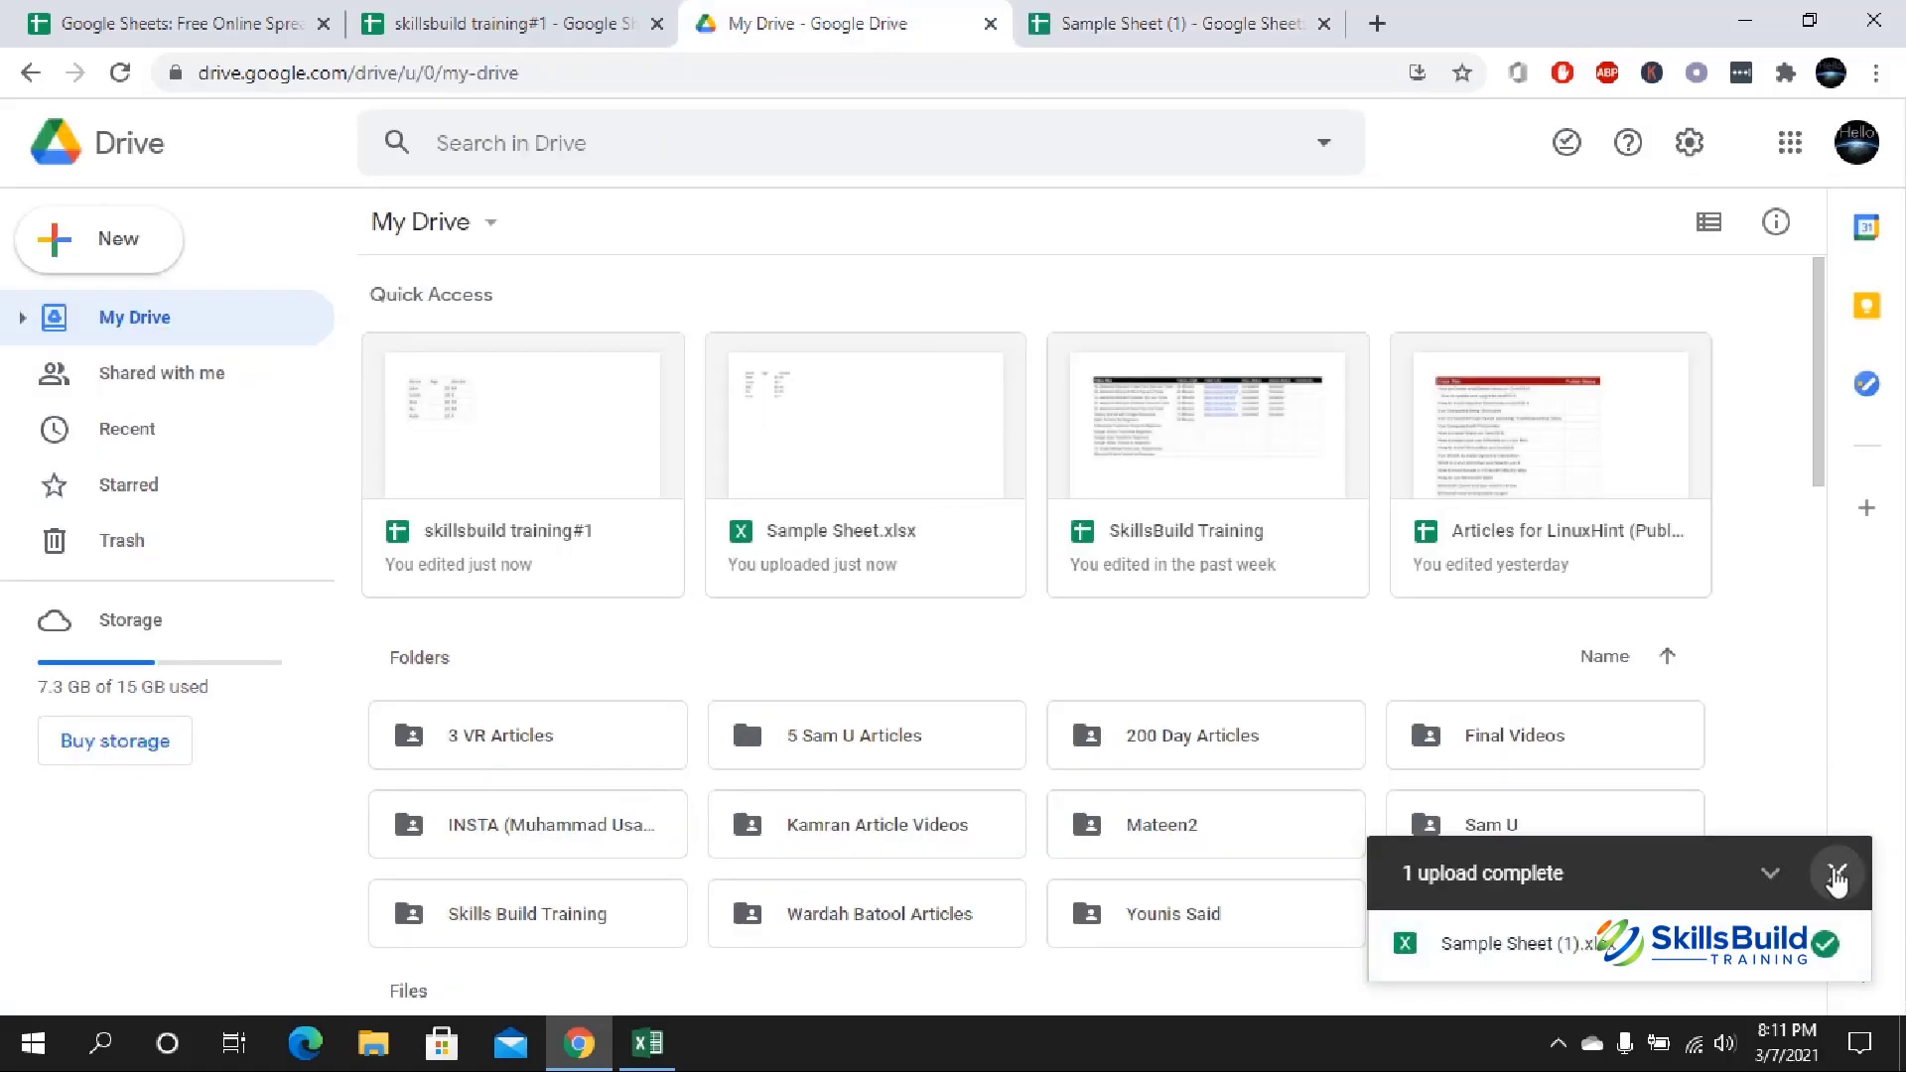
{"action": "left_click", "coordinate": [1837, 870]}
{"action": "left_click", "coordinate": [121, 72]}
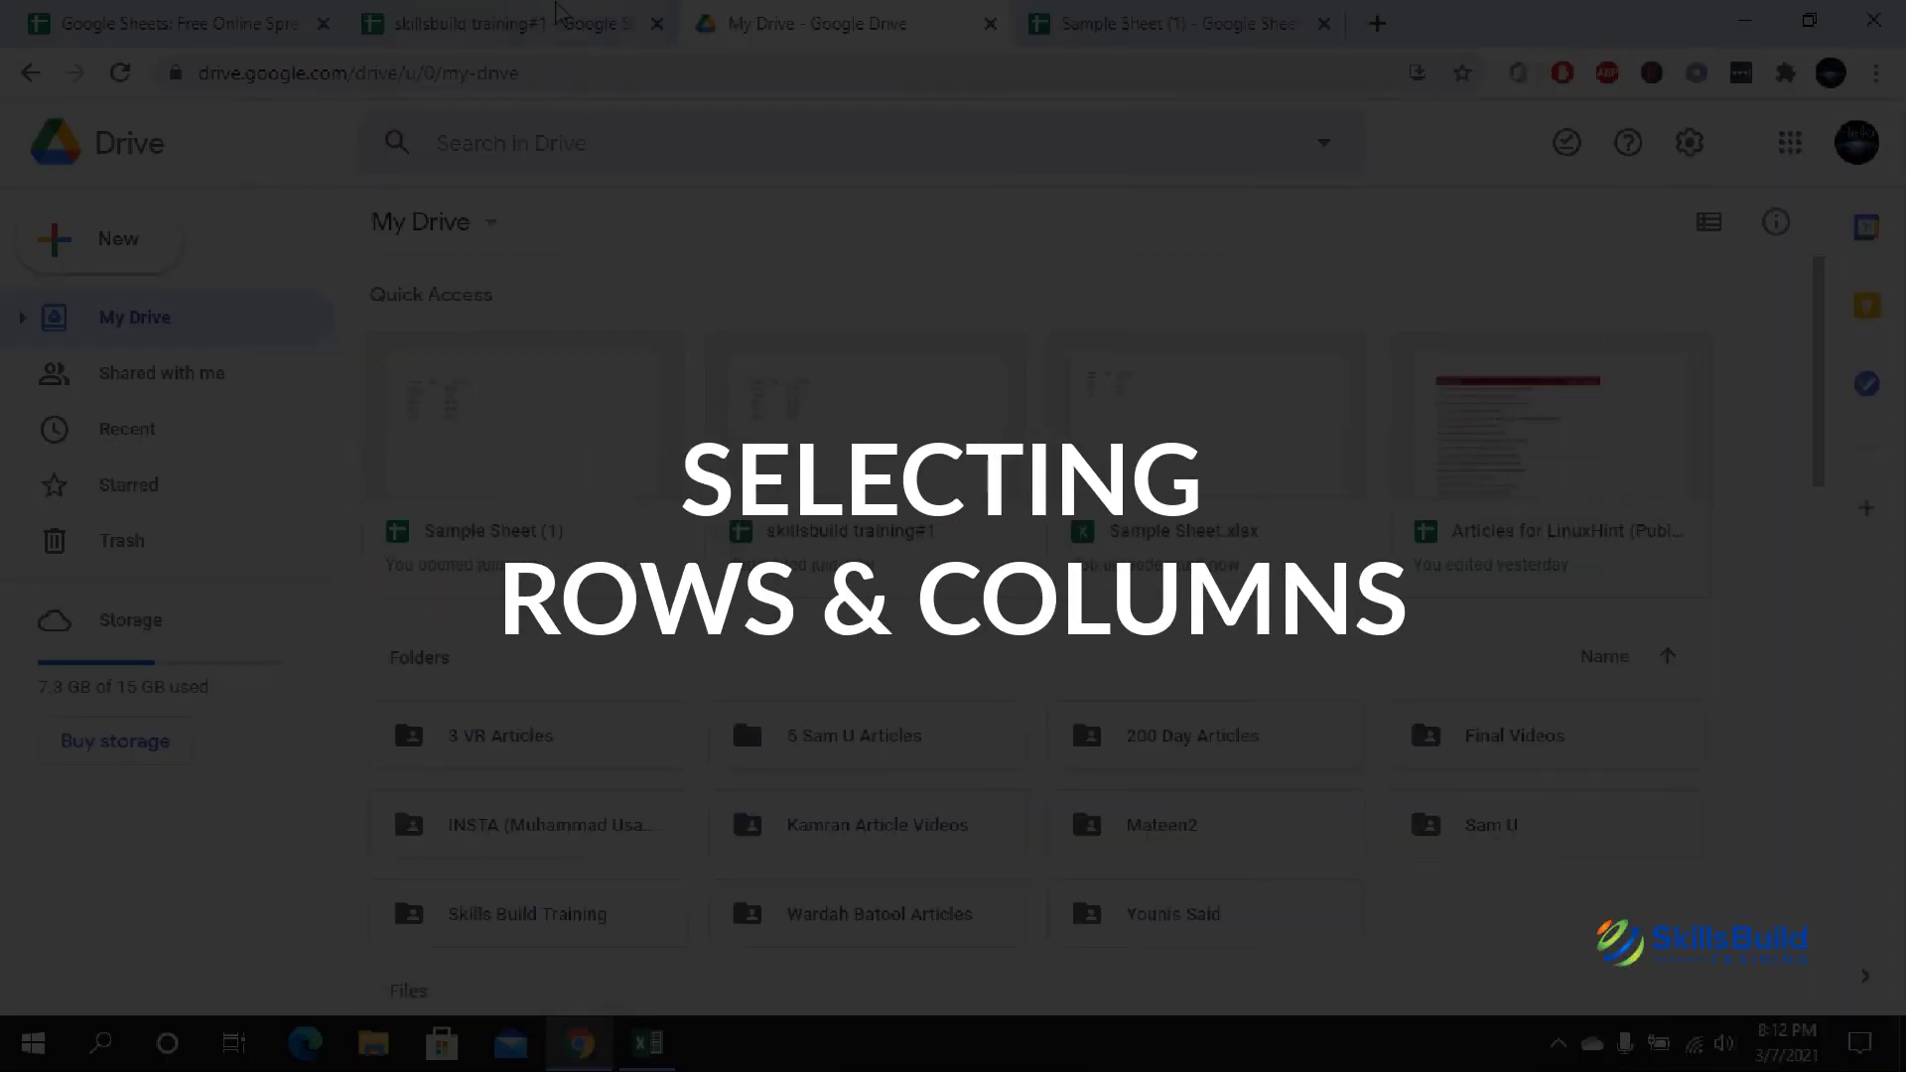
{"action": "left_click", "coordinate": [556, 14]}
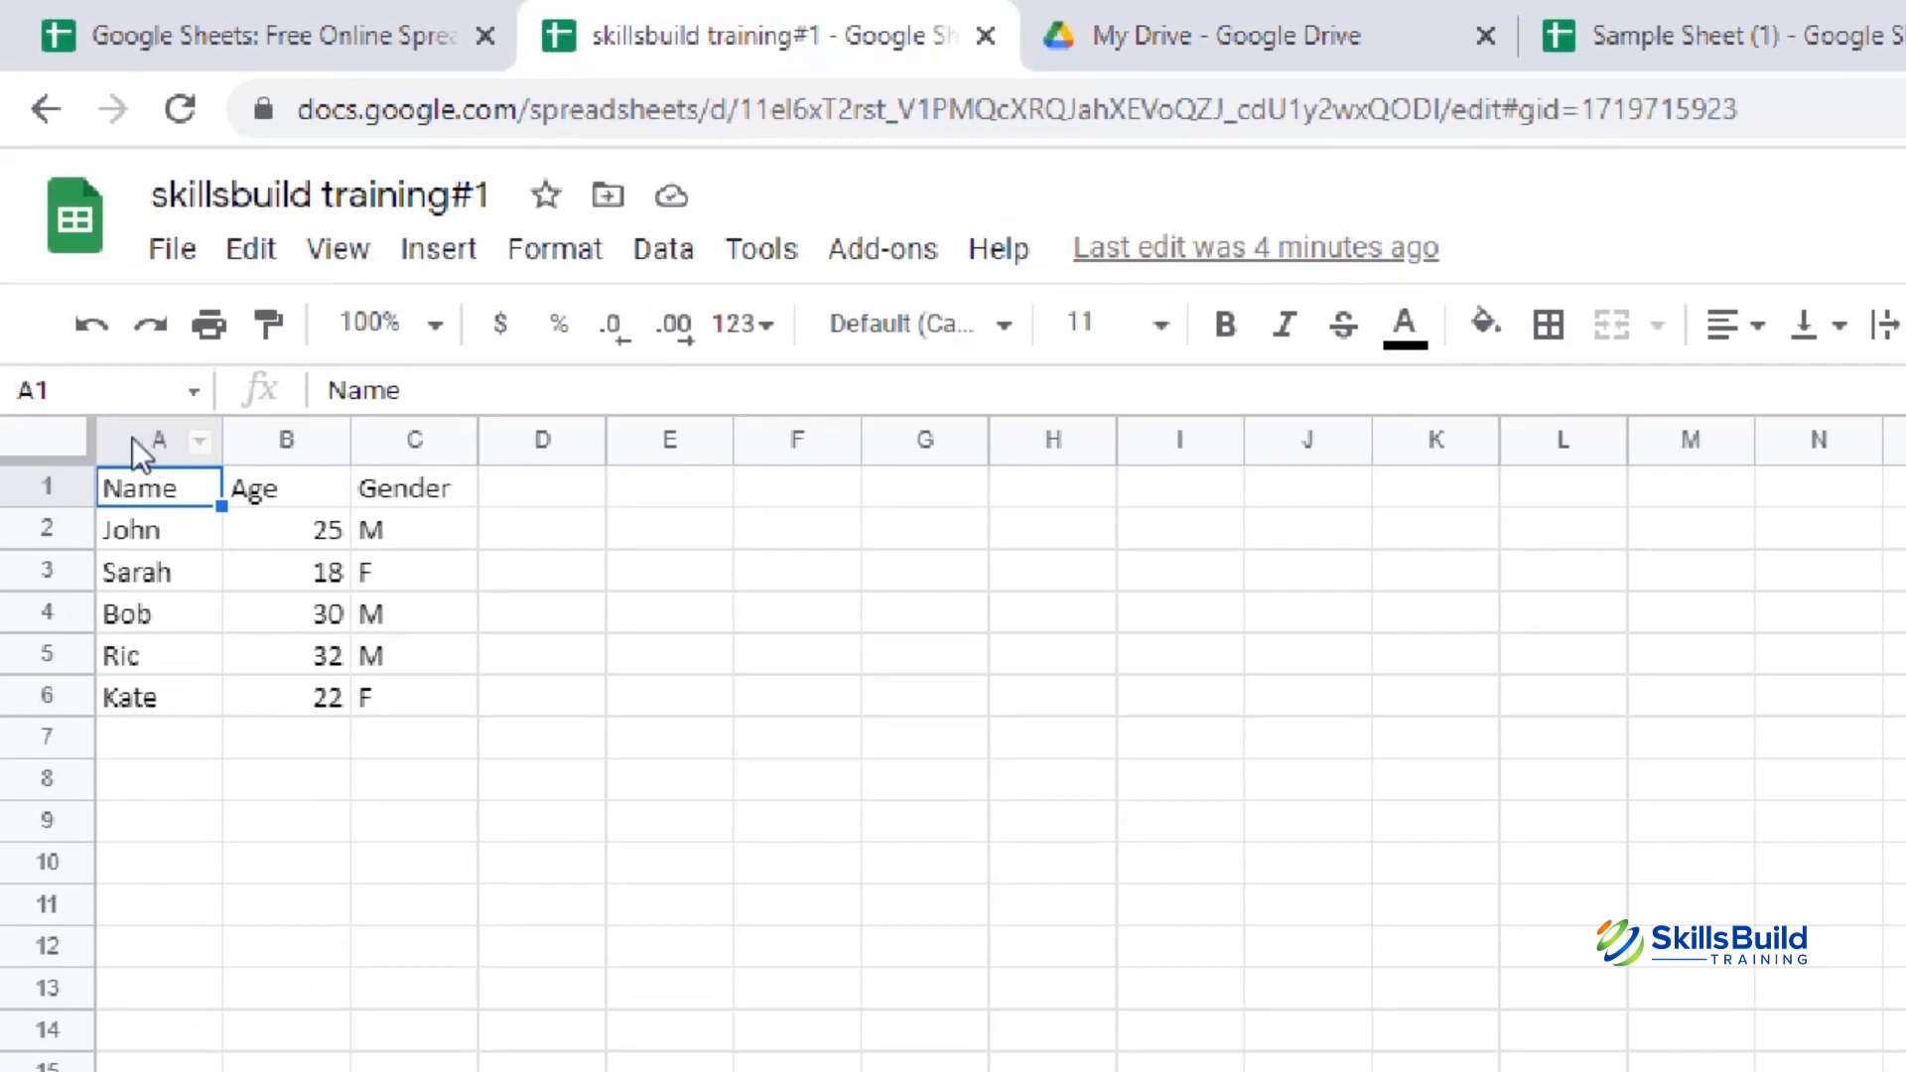
- Select entire columns one at a time: A, B, E, F, H and J
{"action": "left_click", "coordinate": [145, 445]}
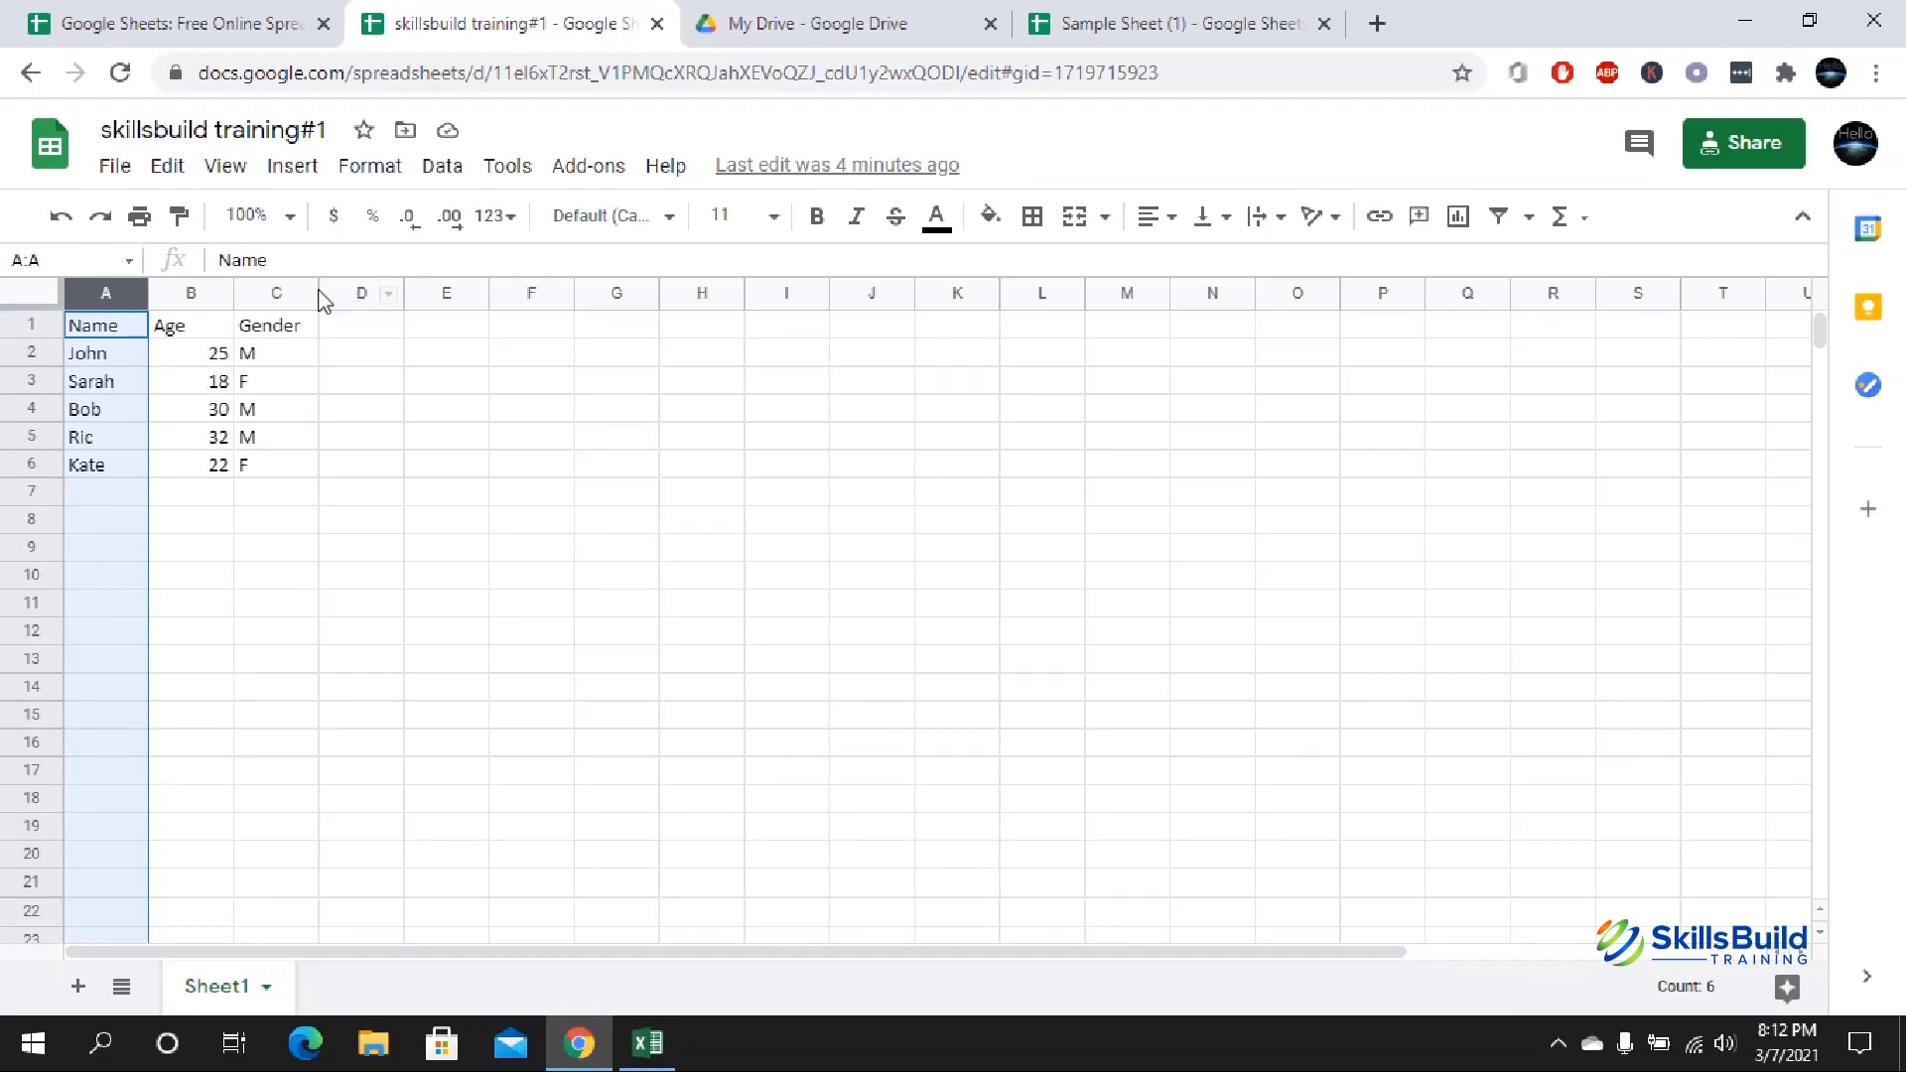
{"action": "left_click", "coordinate": [205, 297]}
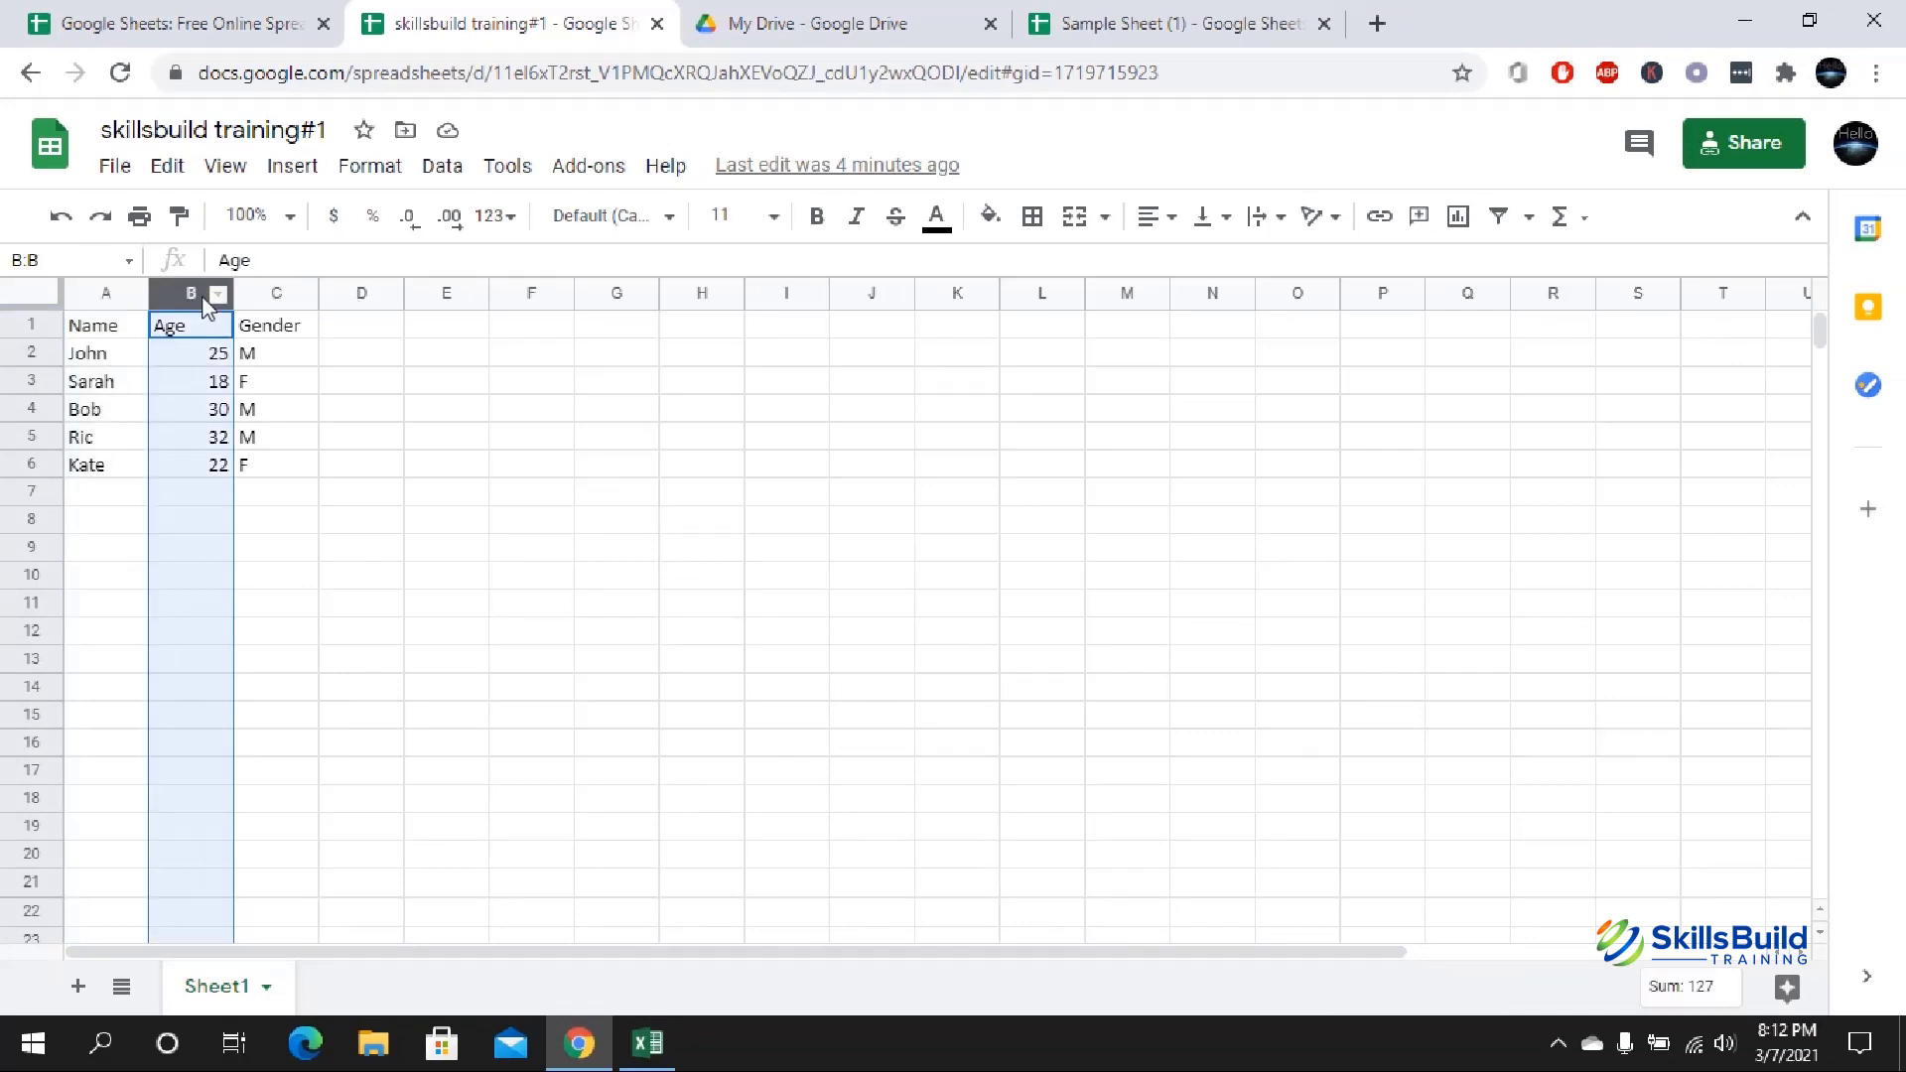
{"action": "left_click", "coordinate": [445, 296]}
{"action": "right_click", "coordinate": [552, 293]}
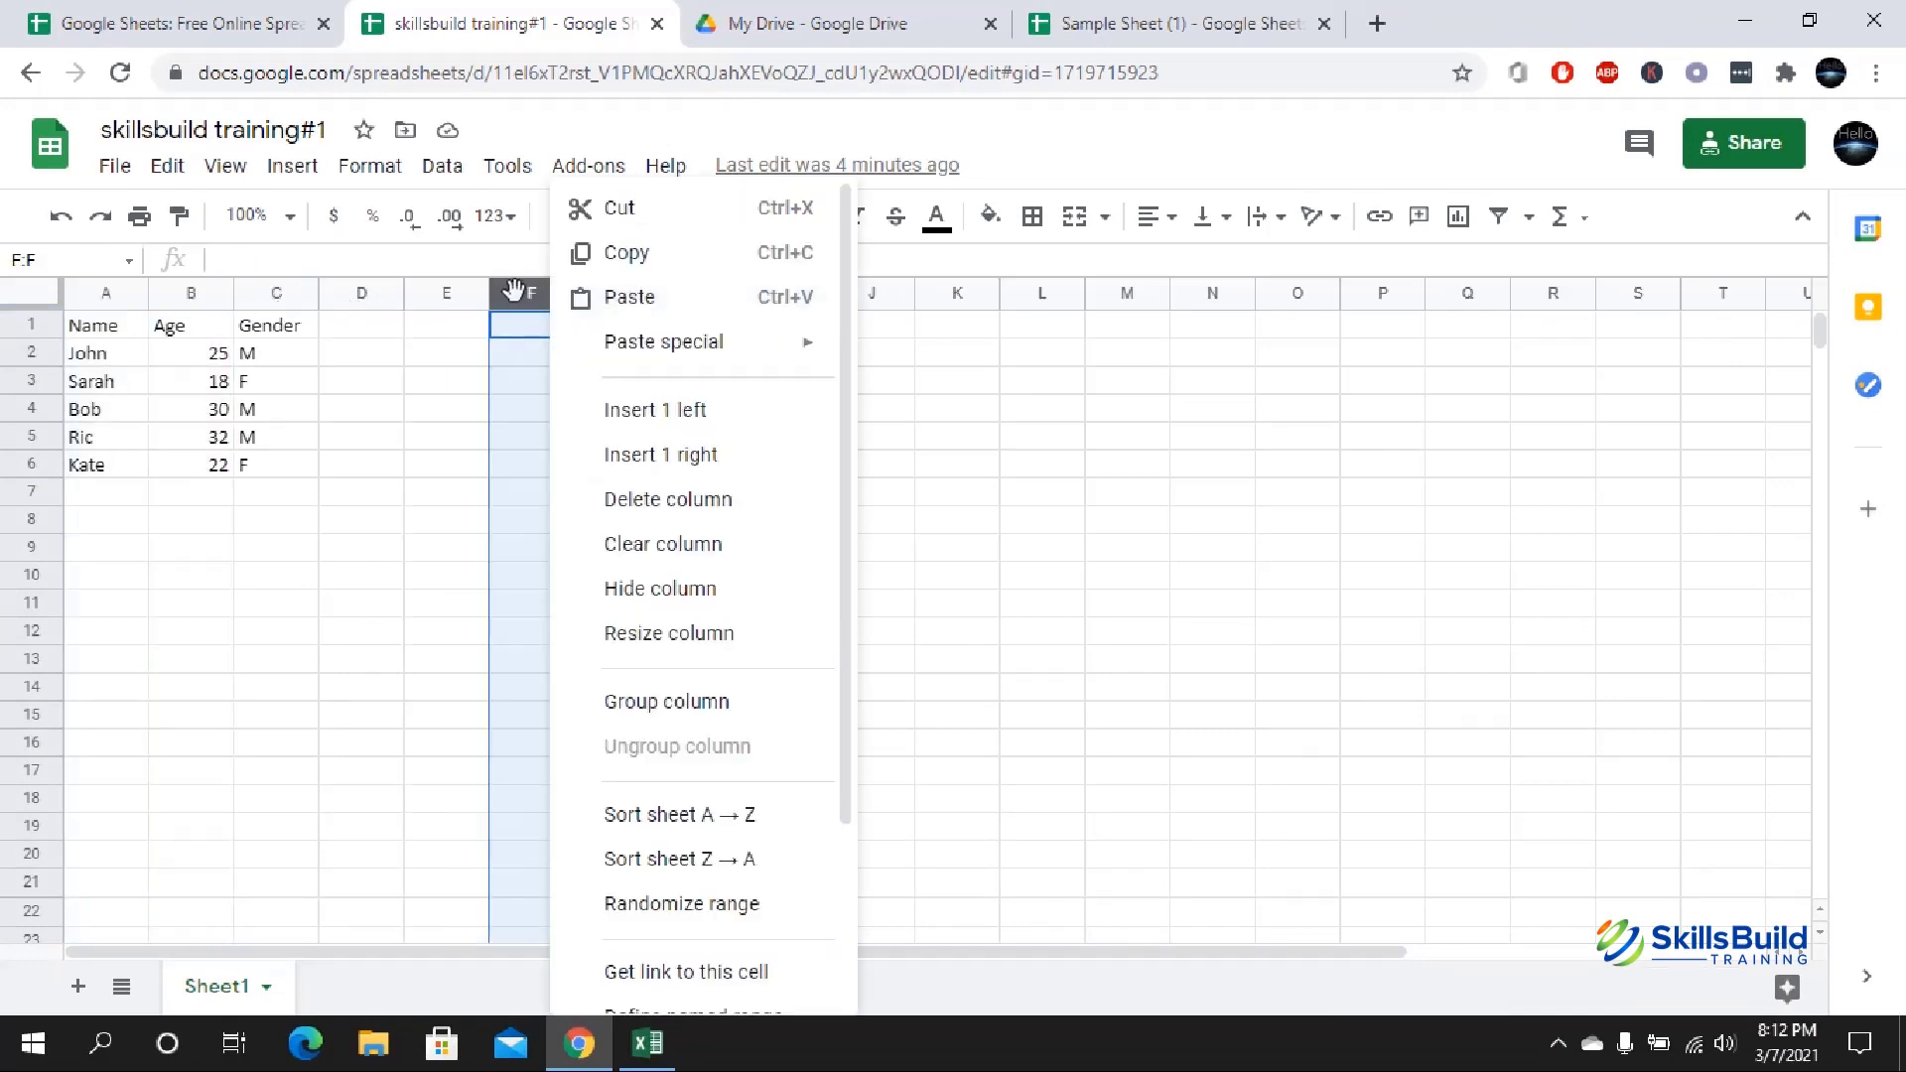
{"action": "left_click", "coordinate": [513, 291]}
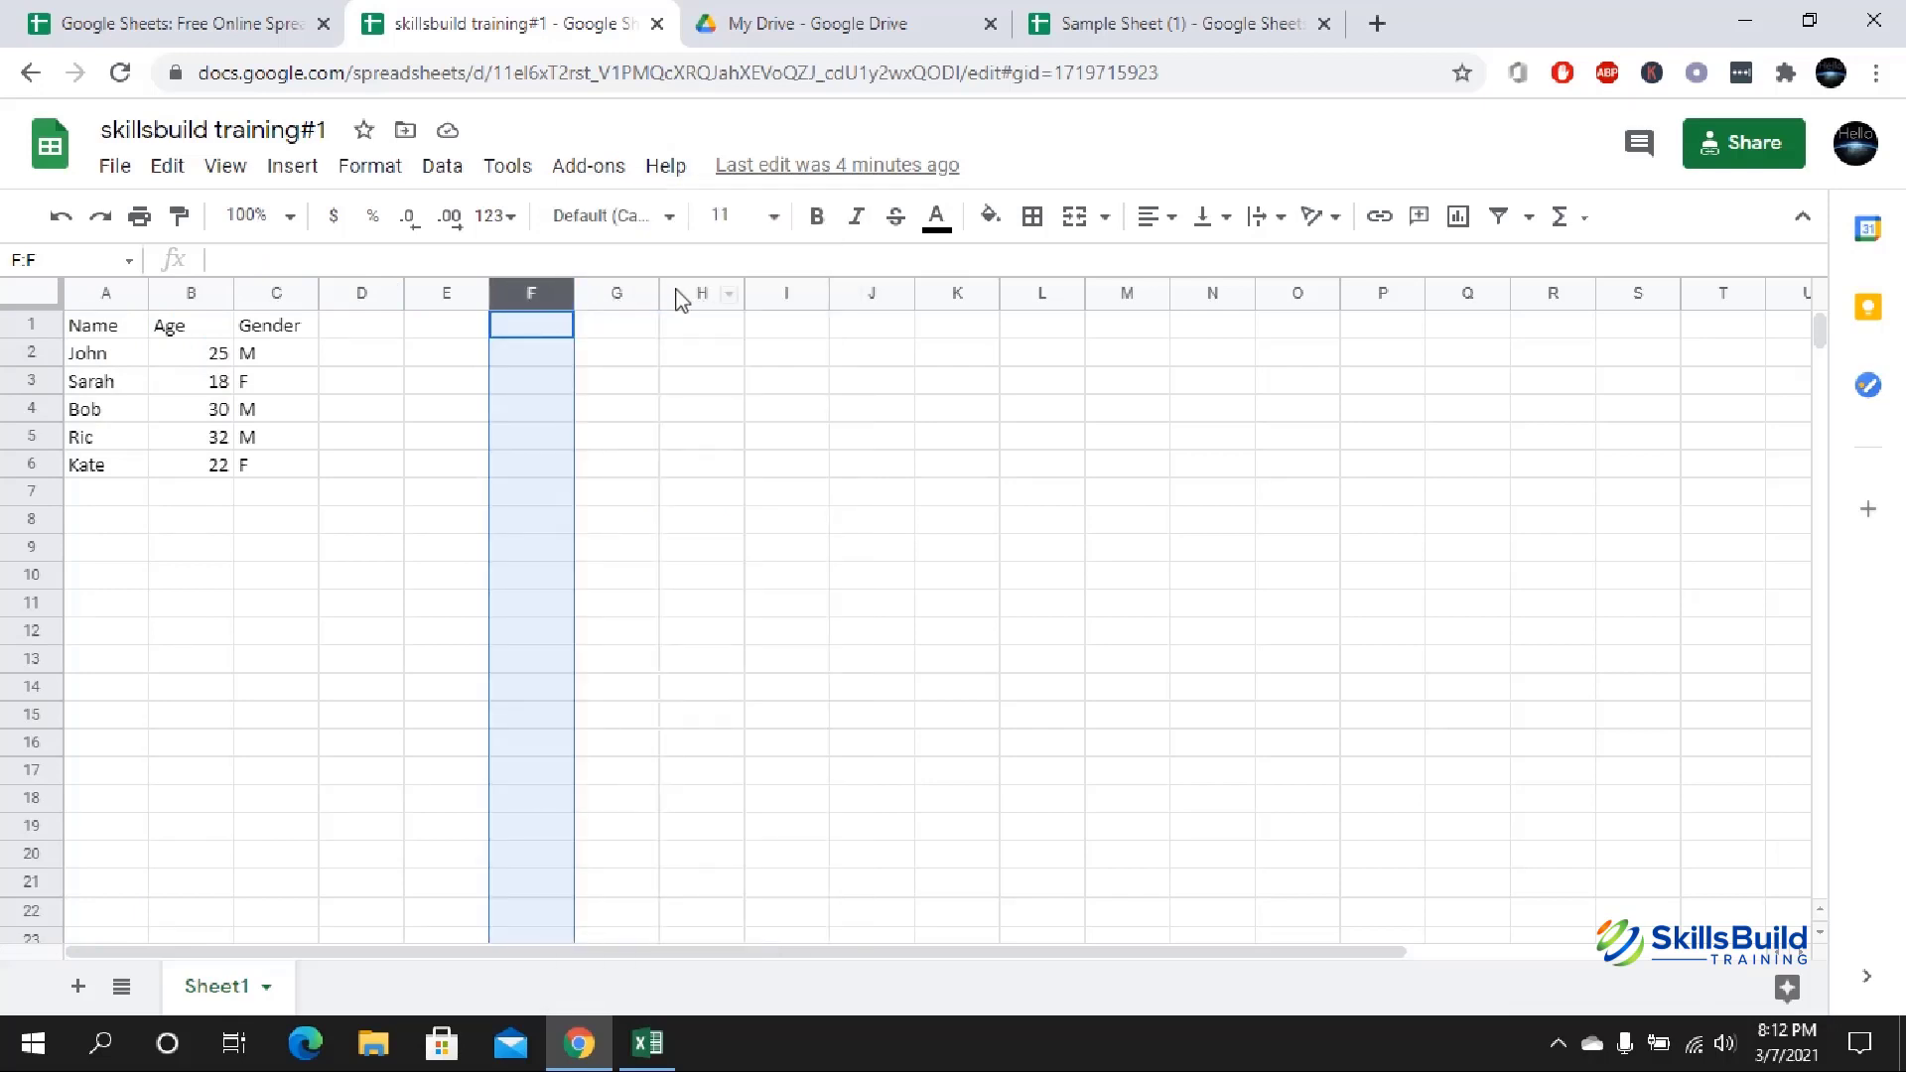
{"action": "left_click", "coordinate": [705, 293]}
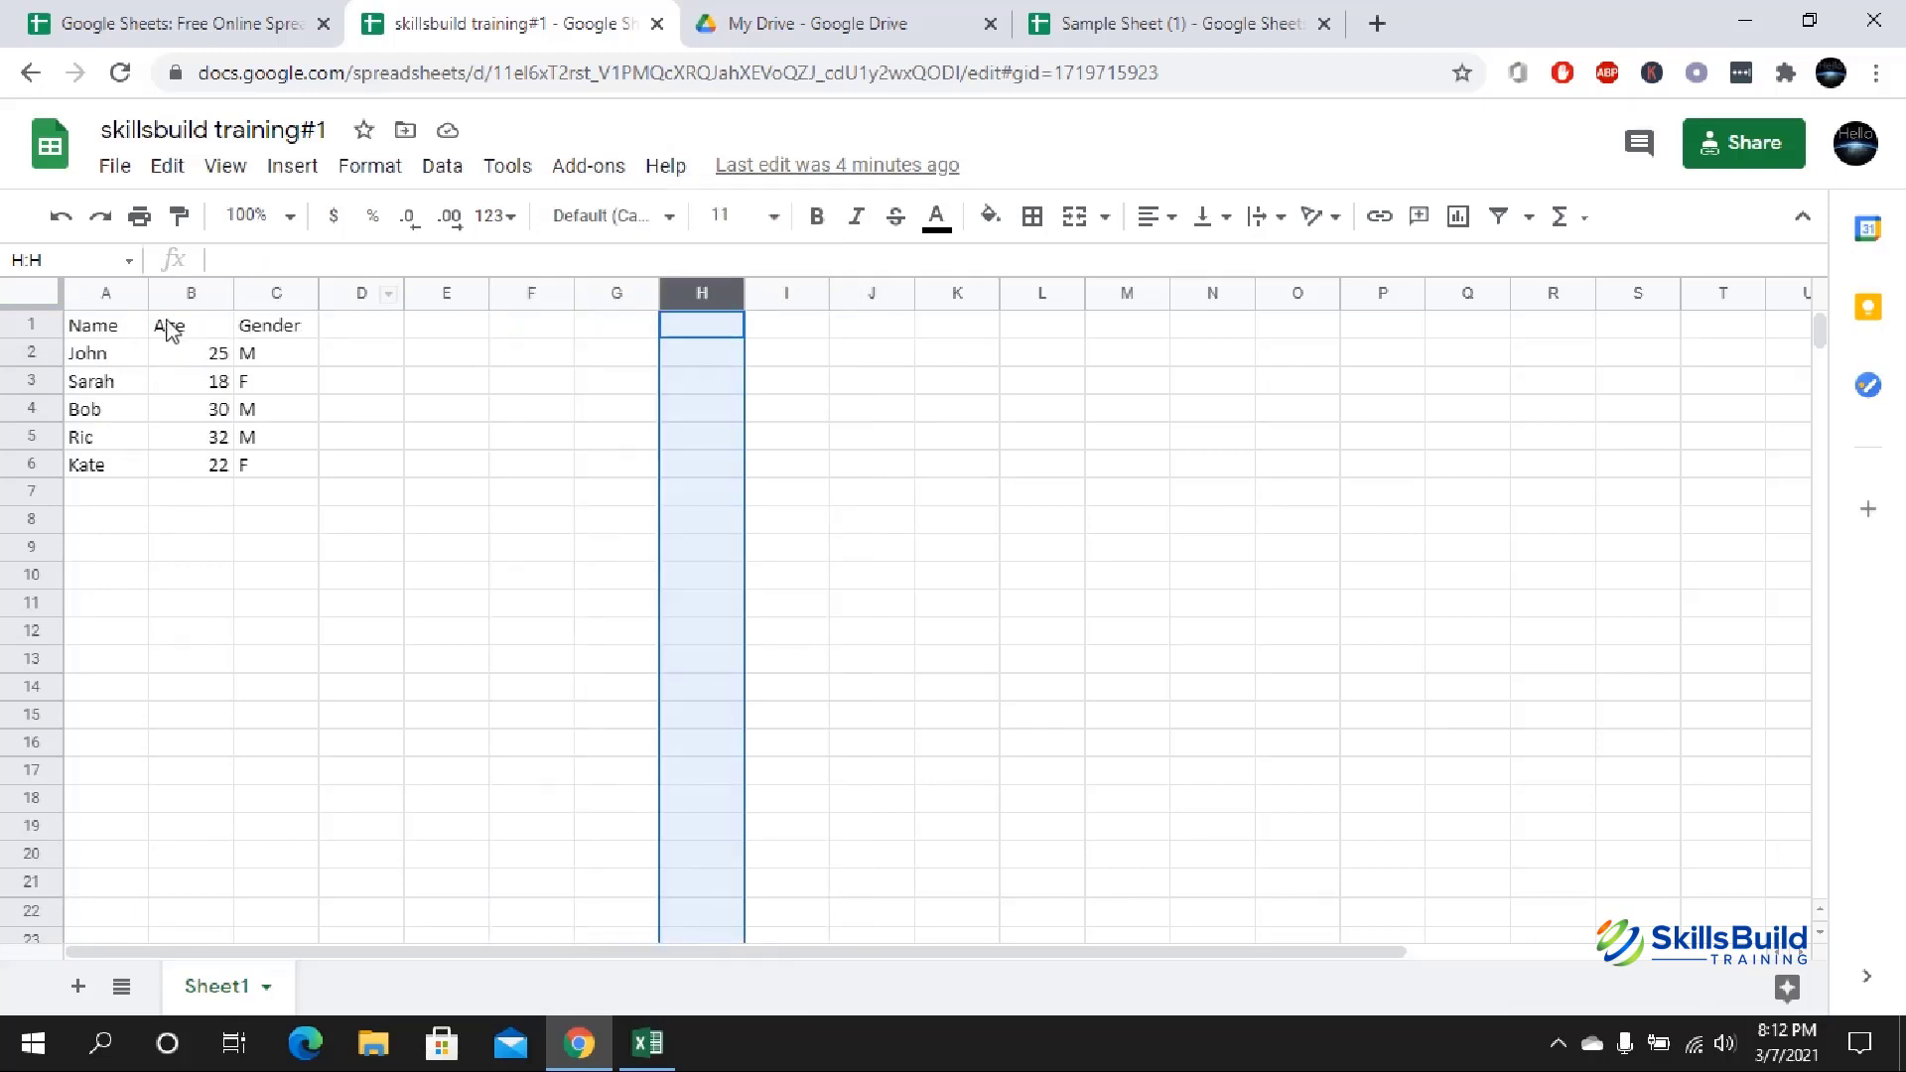
{"action": "left_click", "coordinate": [870, 295]}
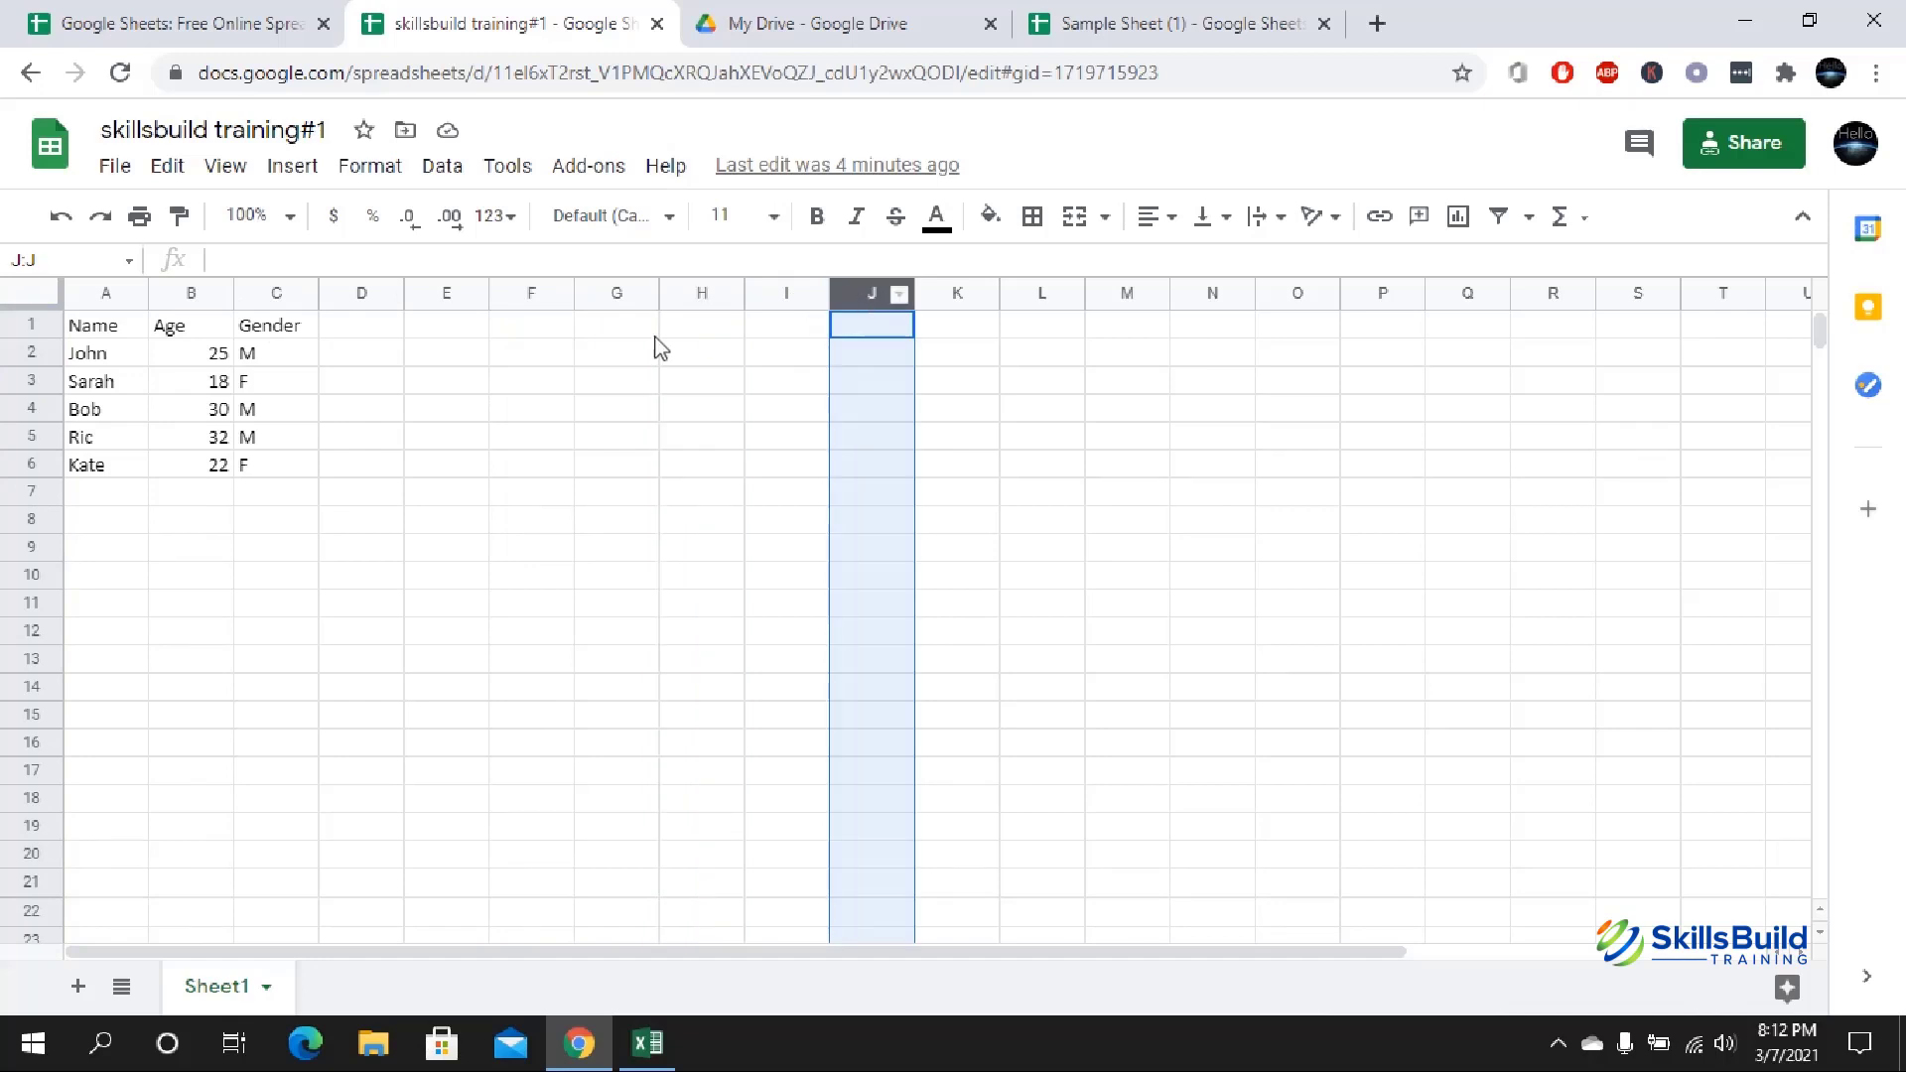
- Select entire rows one at a time: 1, 4 and 6
{"action": "left_click", "coordinate": [33, 326]}
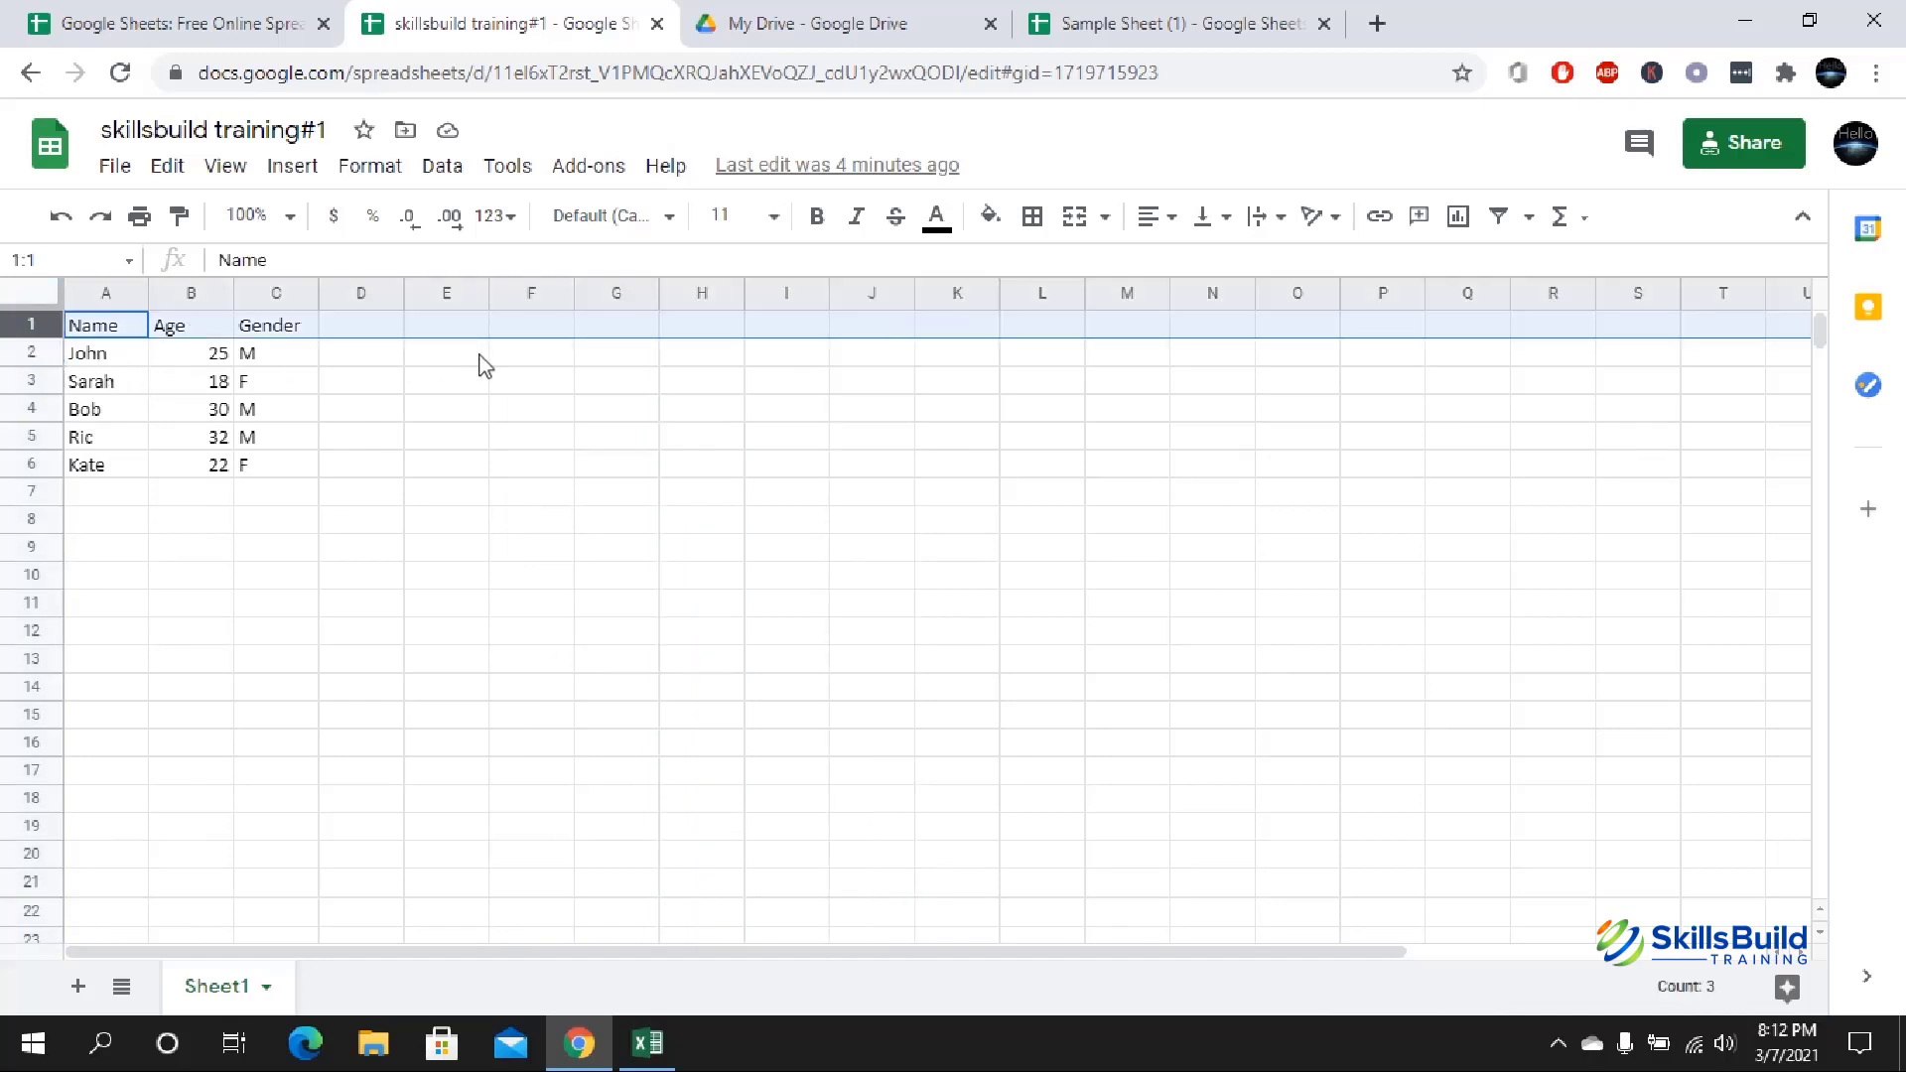
{"action": "left_click", "coordinate": [32, 409]}
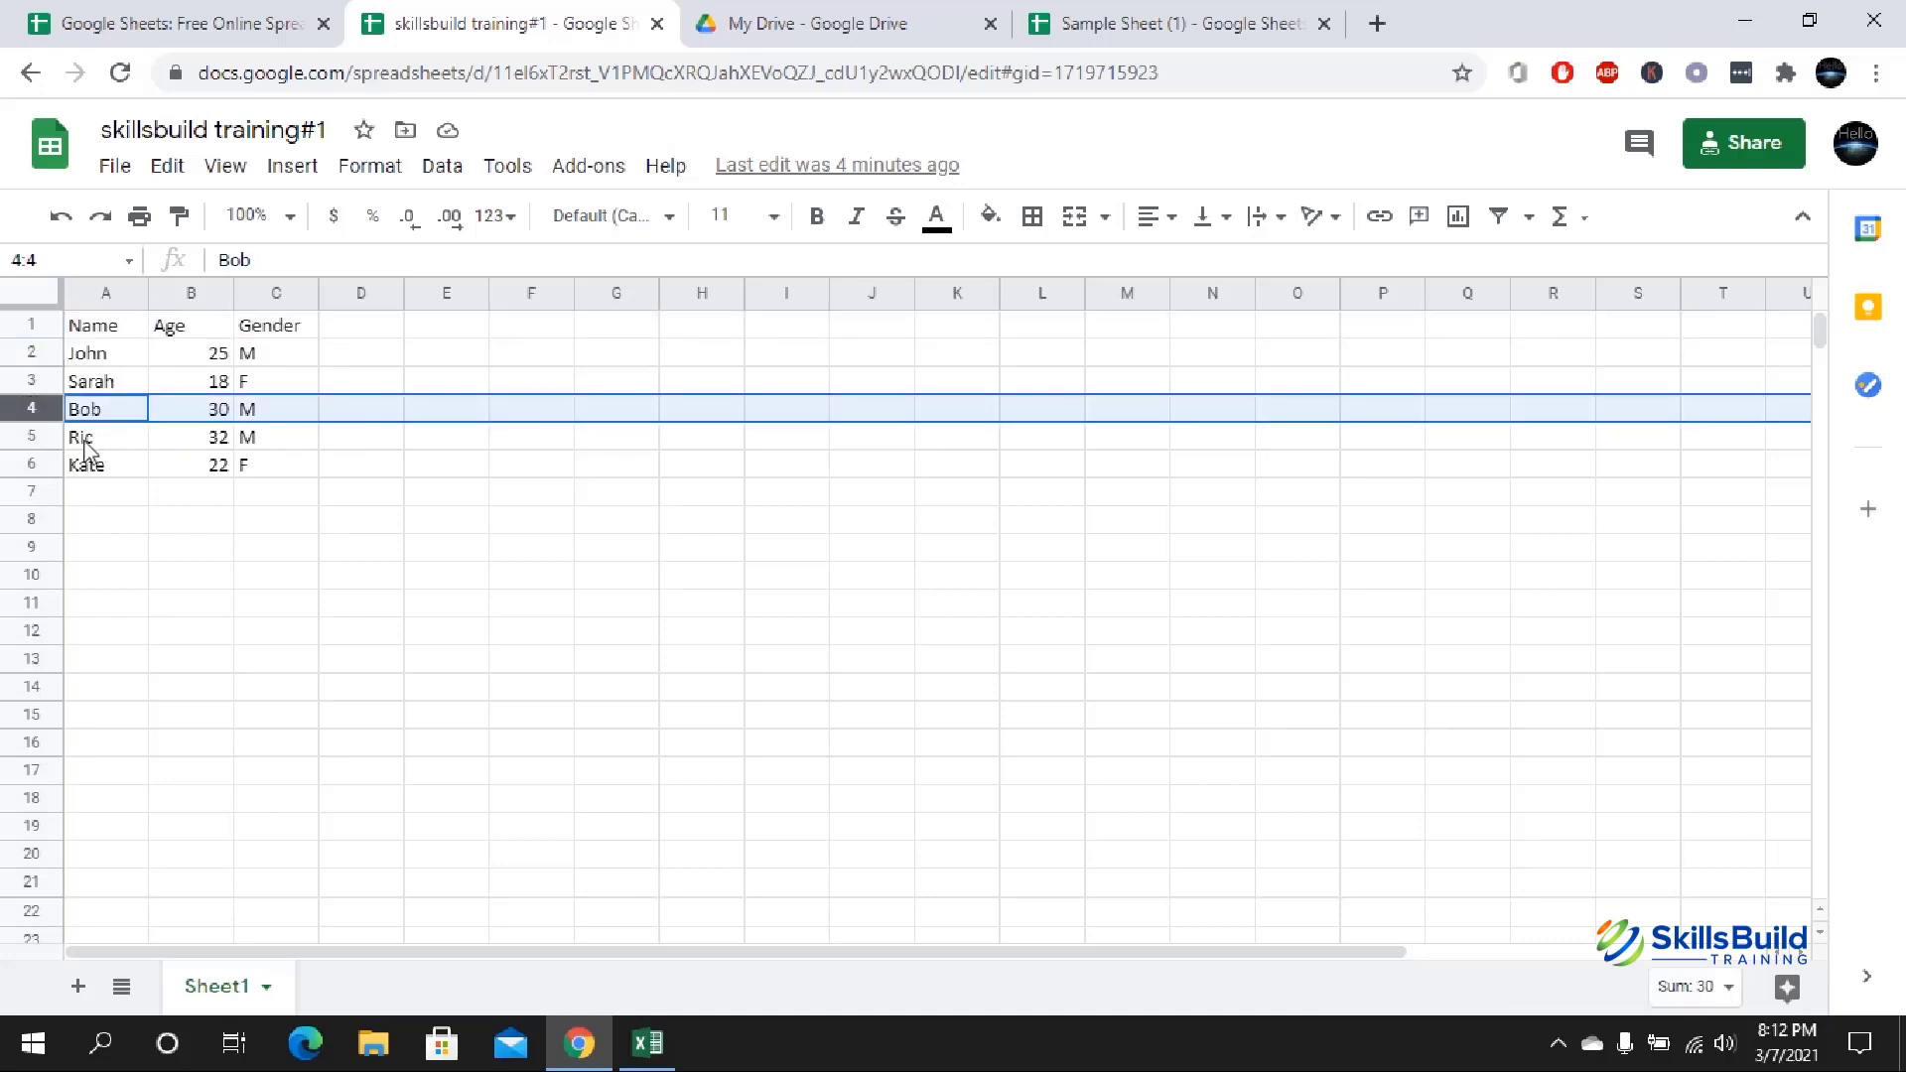
{"action": "left_click", "coordinate": [40, 465]}
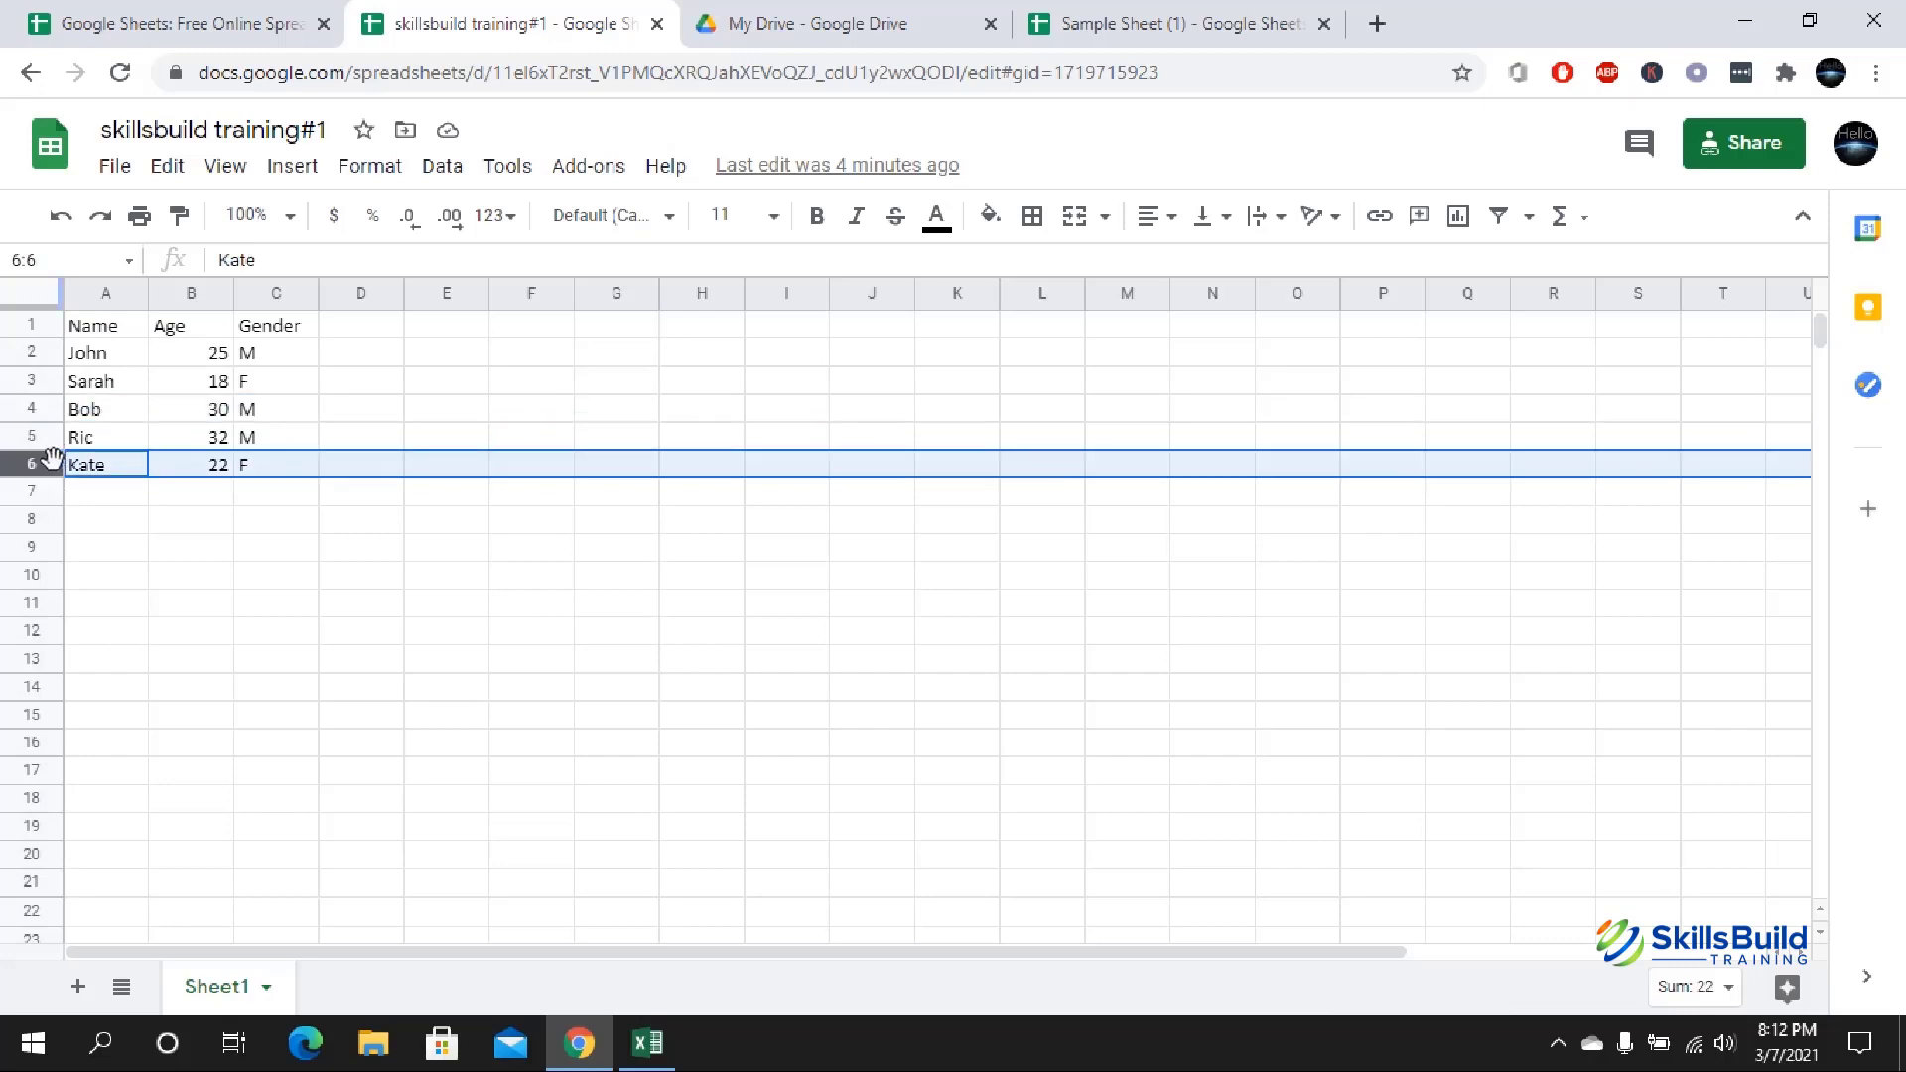
- Select rows 8, 10, 12, 14, 15, 16 and 18 together as one multiple selection
{"action": "left_click_drag", "start_coordinate": [50, 459], "coordinate": [30, 520]}
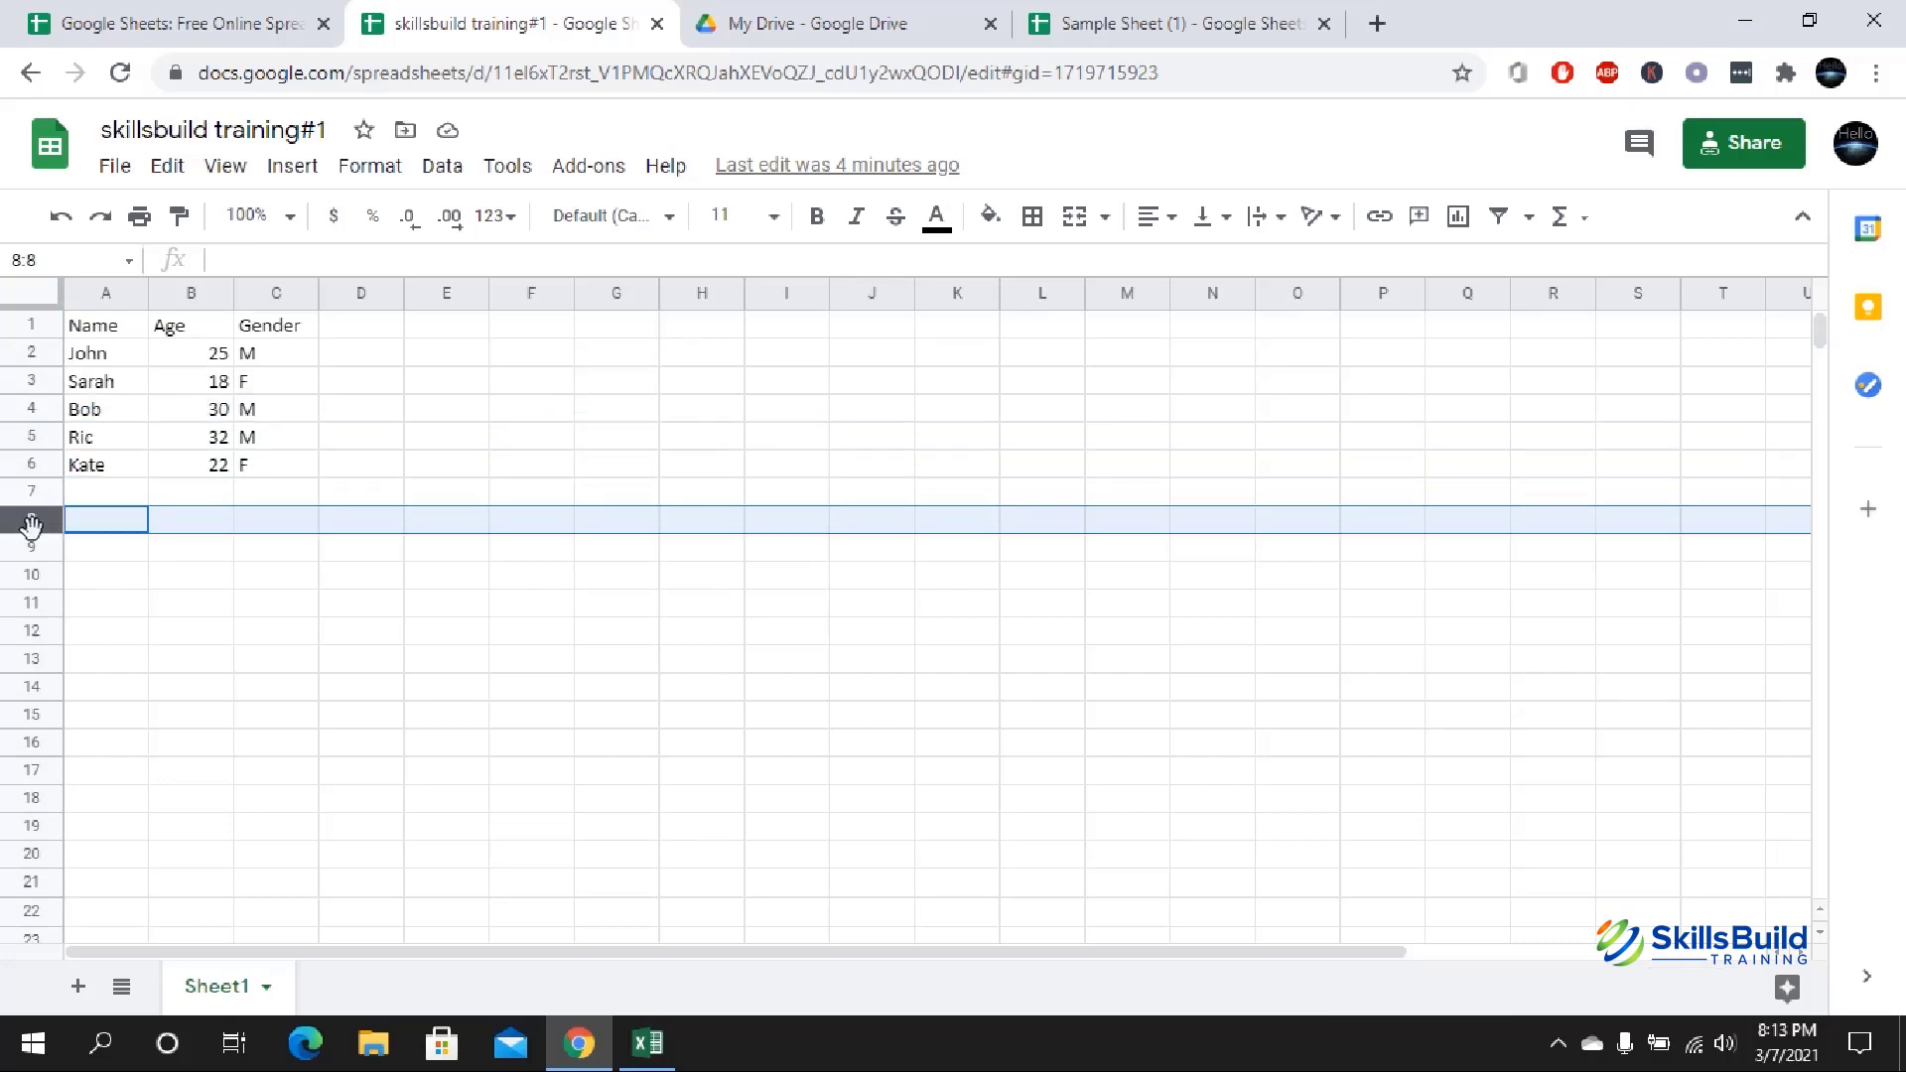
{"action": "left_click", "coordinate": [33, 576], "text": "ctrl"}
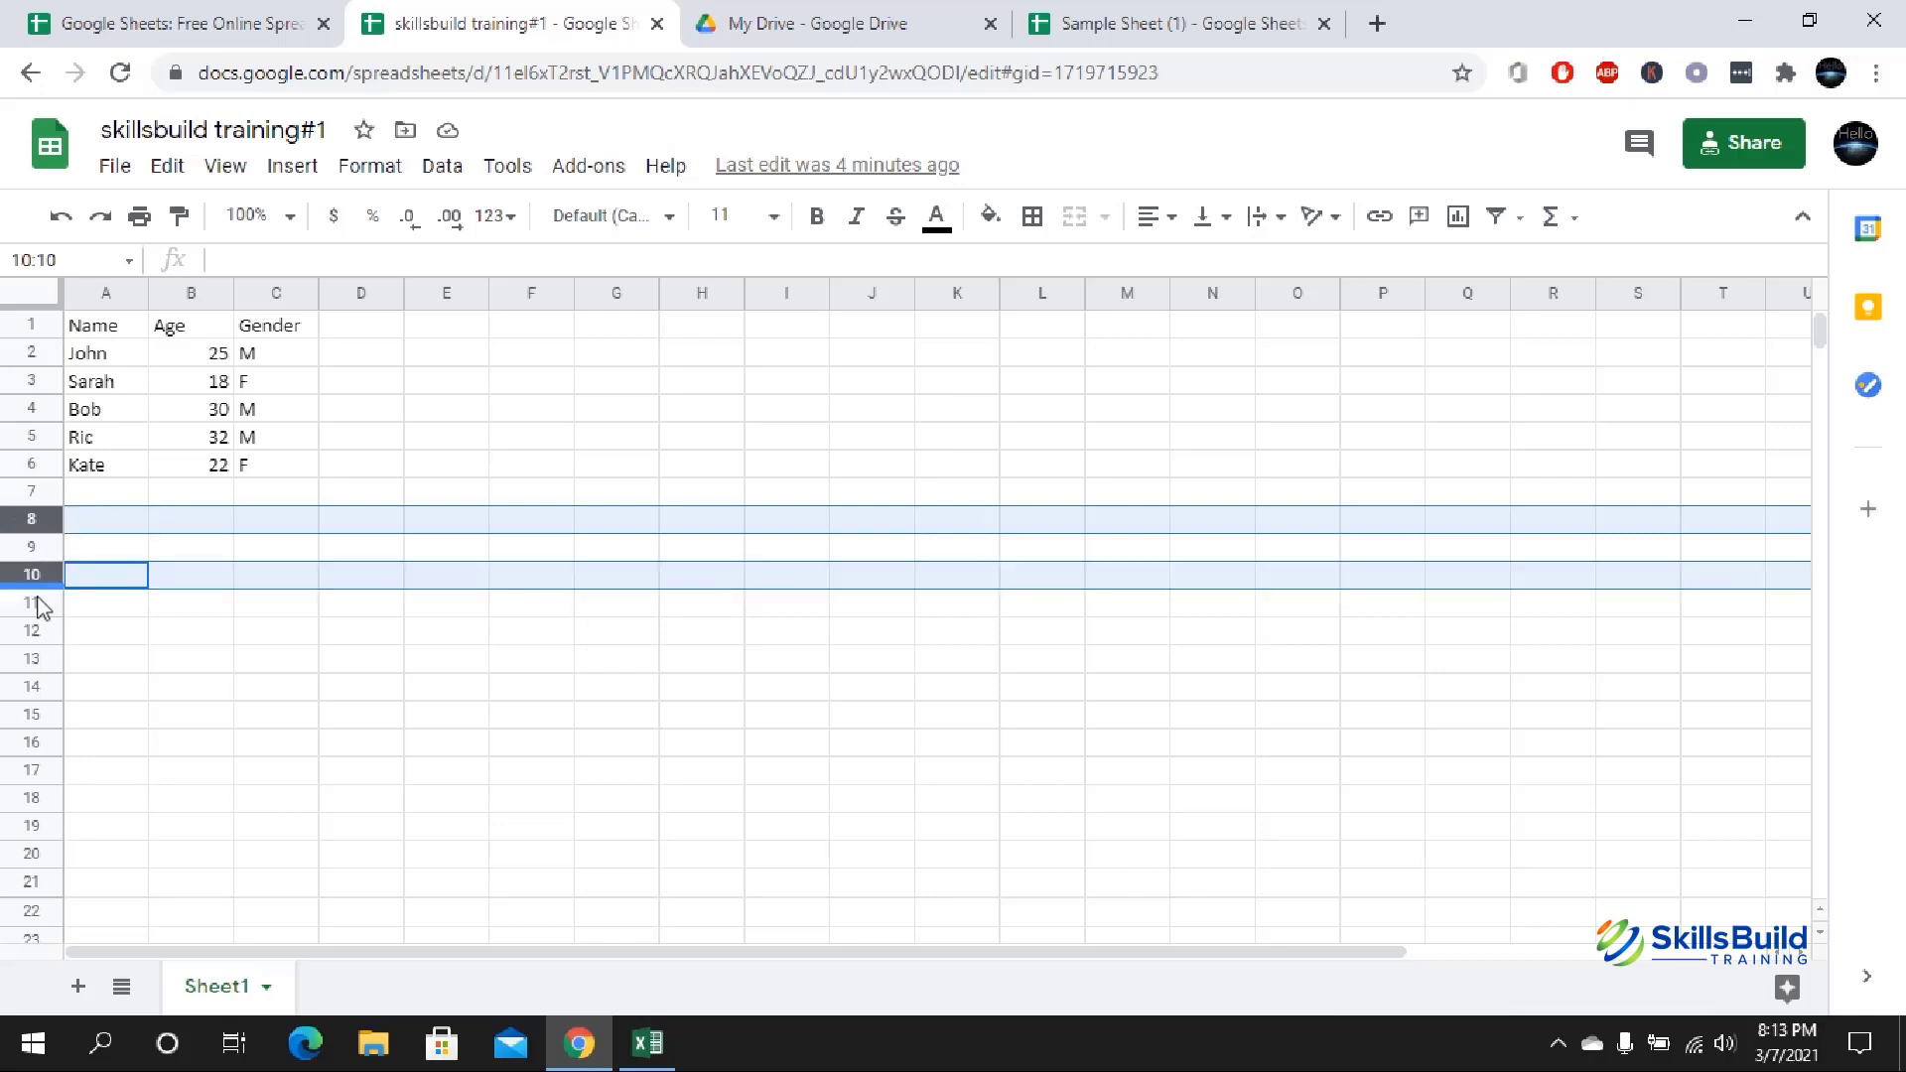
{"action": "left_click", "coordinate": [38, 629], "text": "ctrl"}
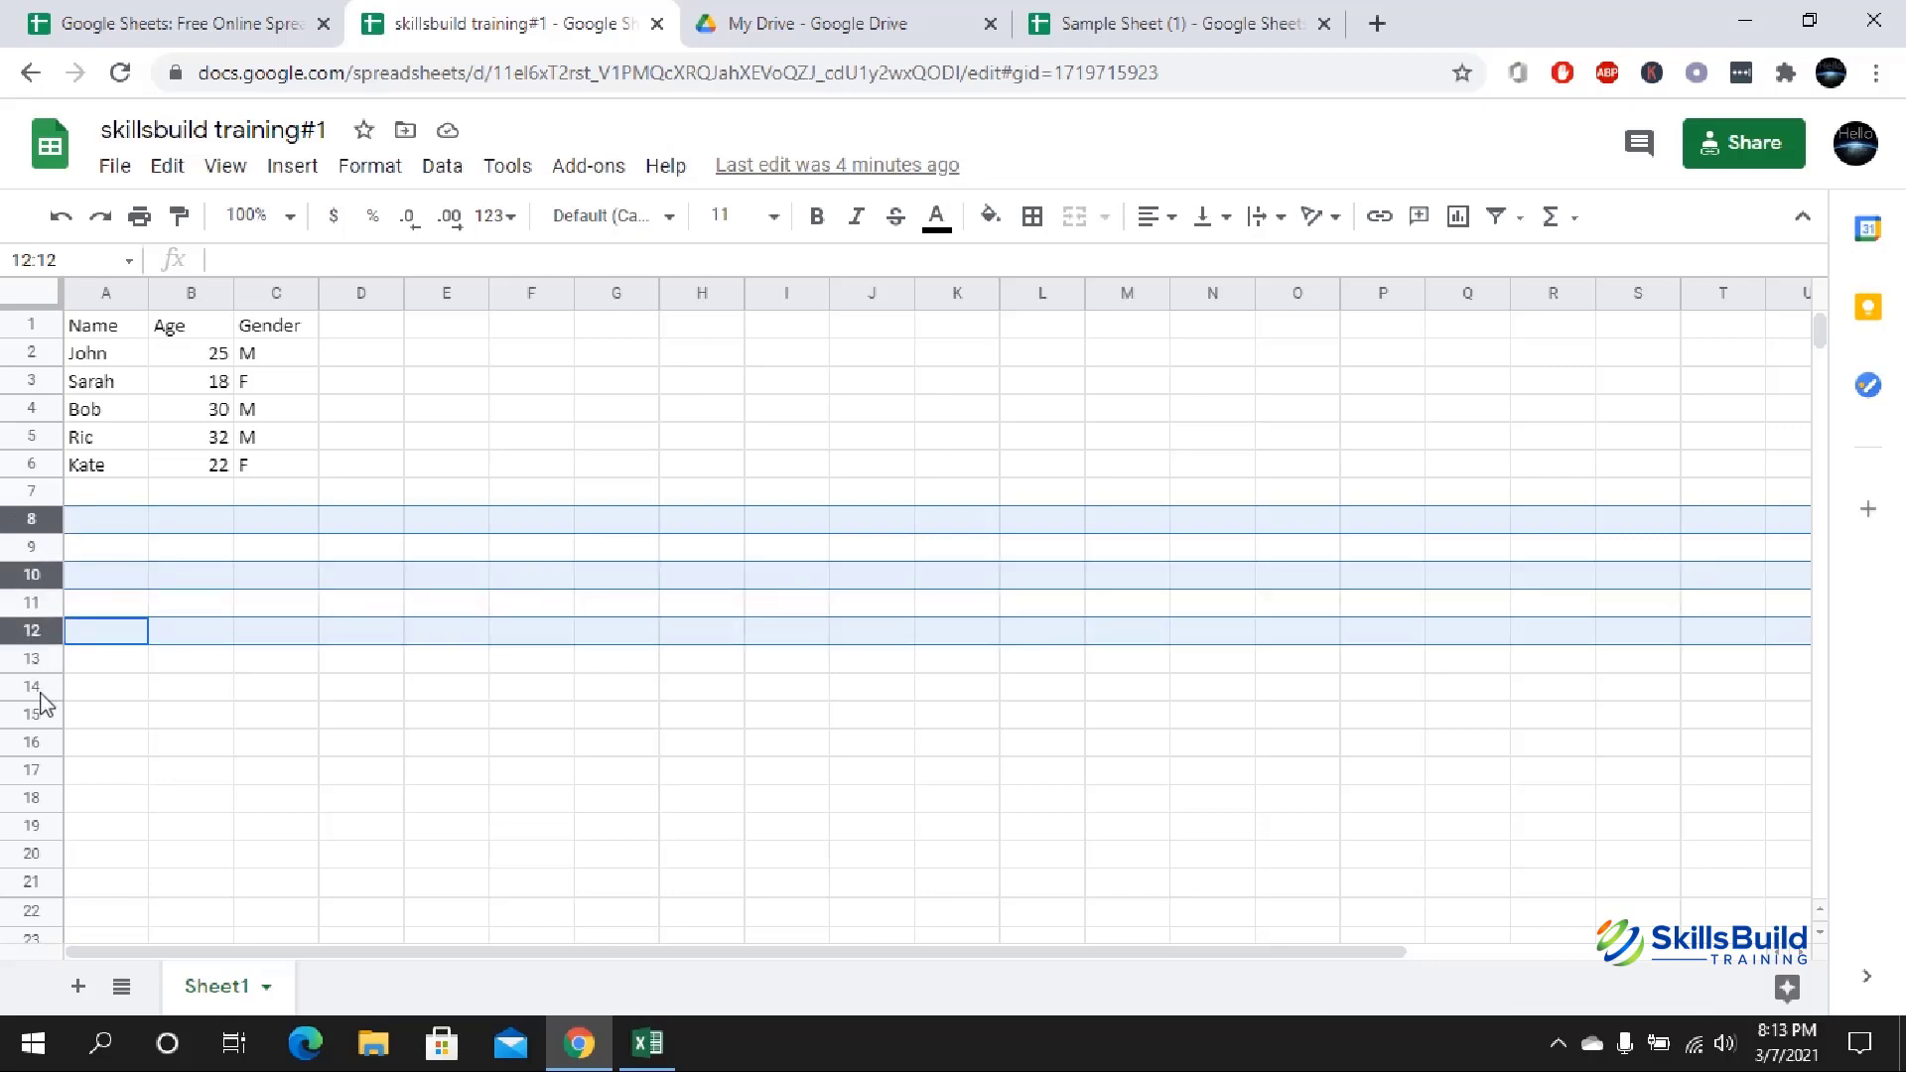
{"action": "left_click", "coordinate": [36, 692], "text": "ctrl"}
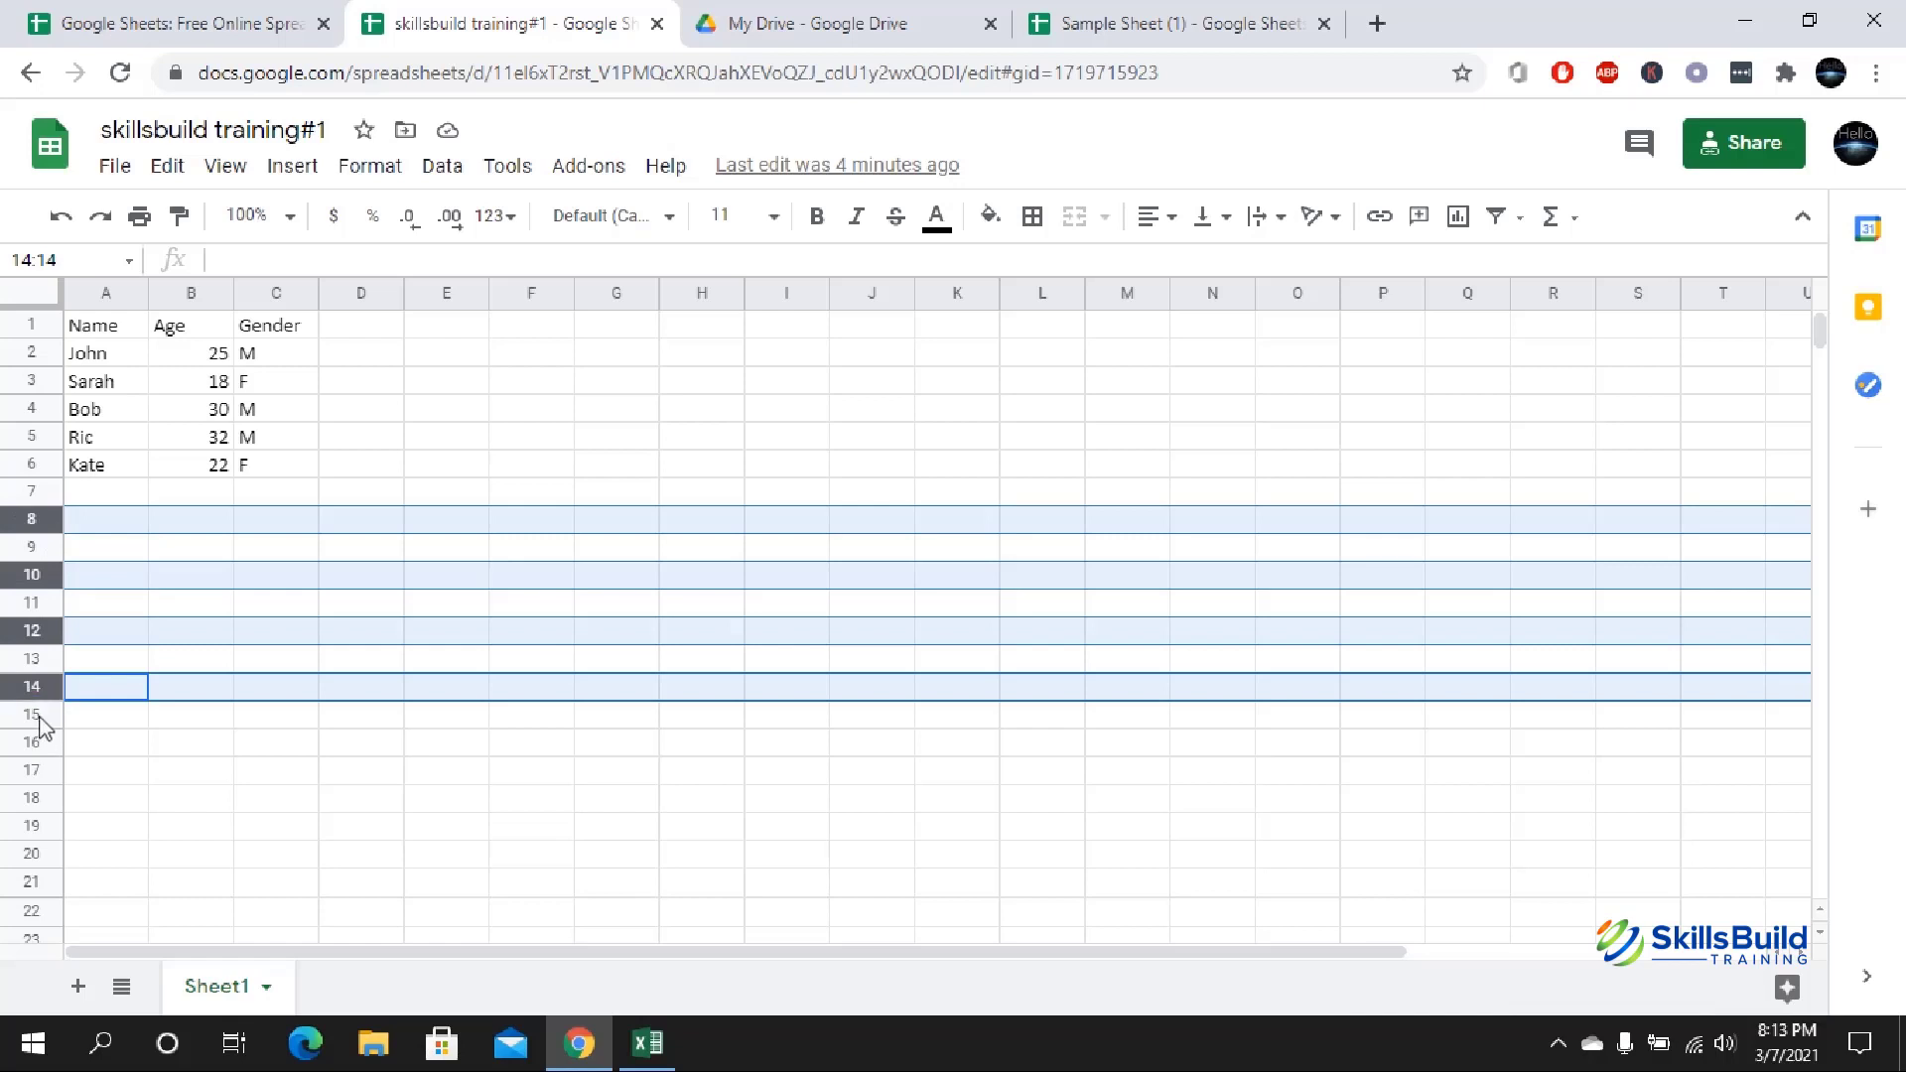
{"action": "left_click", "coordinate": [35, 717], "text": "ctrl"}
{"action": "left_click", "coordinate": [35, 744], "text": "ctrl"}
{"action": "left_click", "coordinate": [34, 797], "text": "ctrl"}
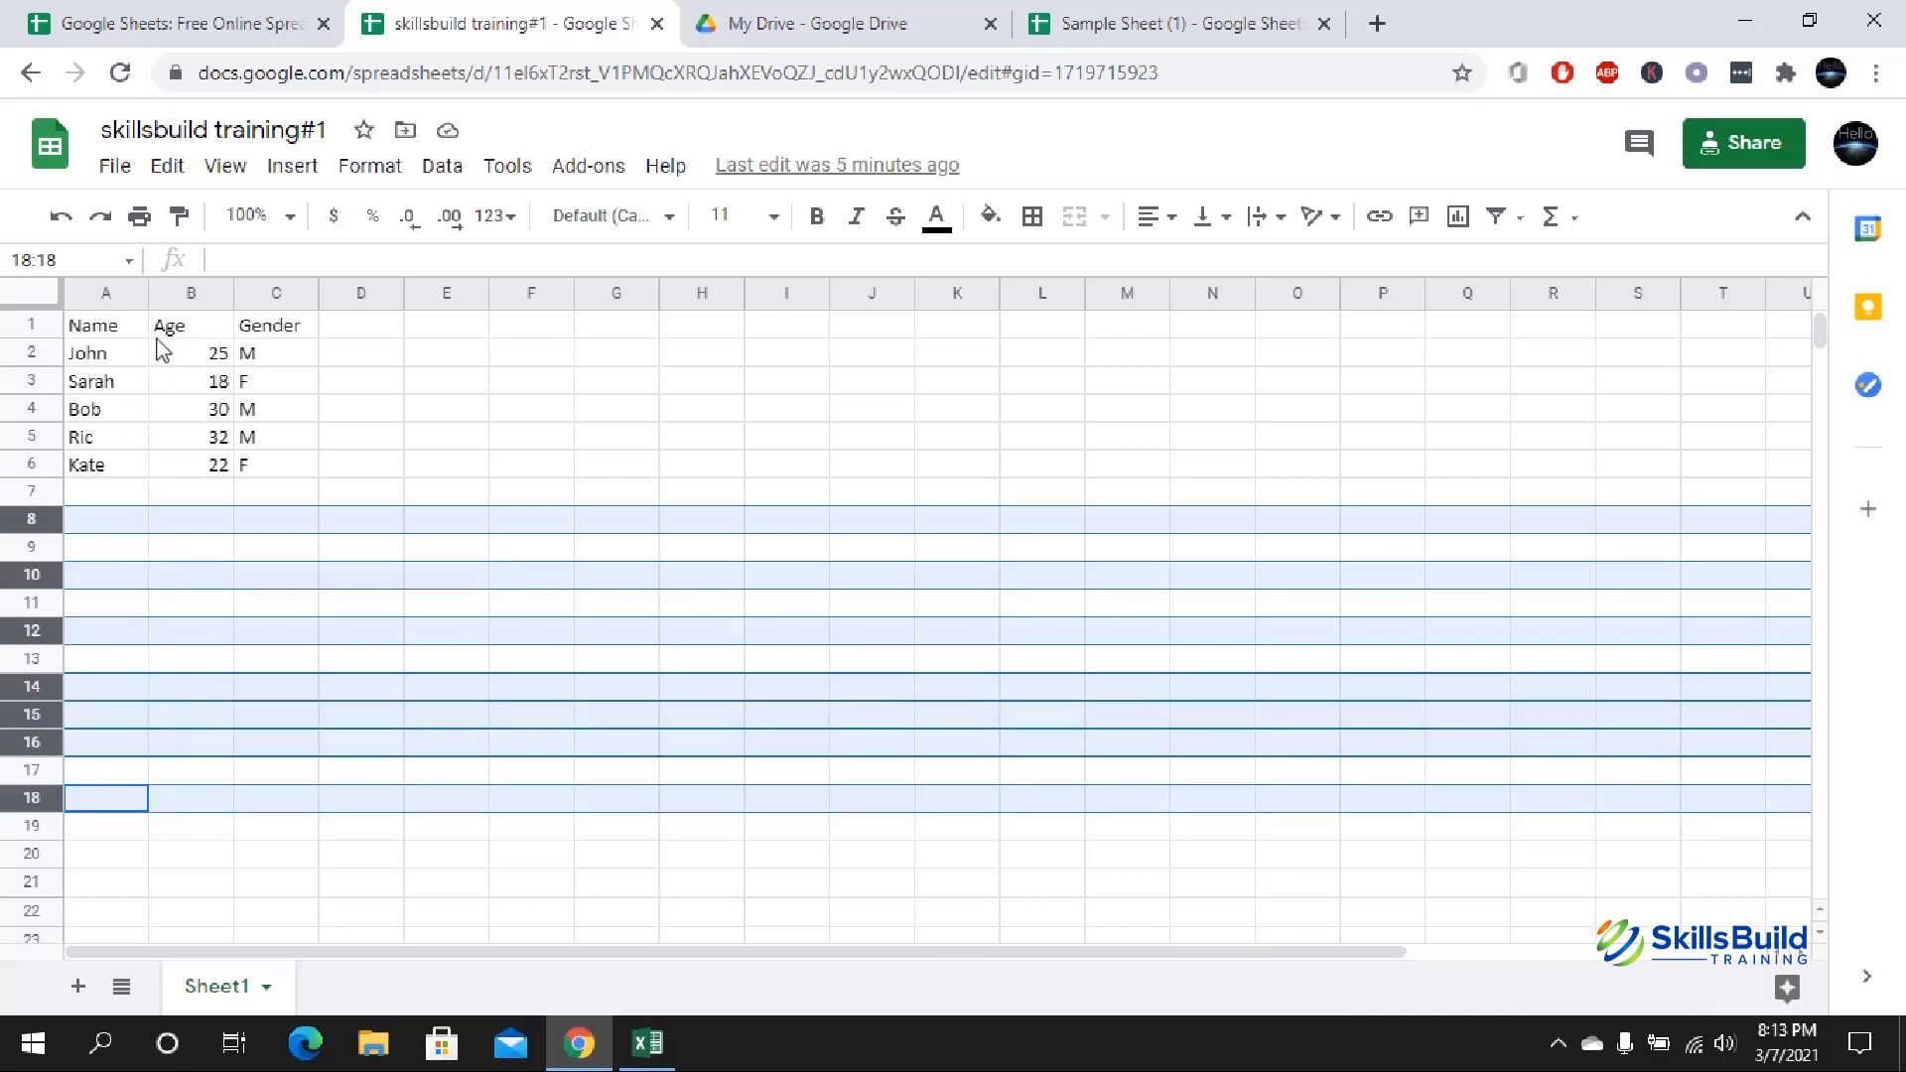
- Select columns B, C and D together, and clear the selection by choosing cell F5
{"action": "left_click", "coordinate": [185, 293]}
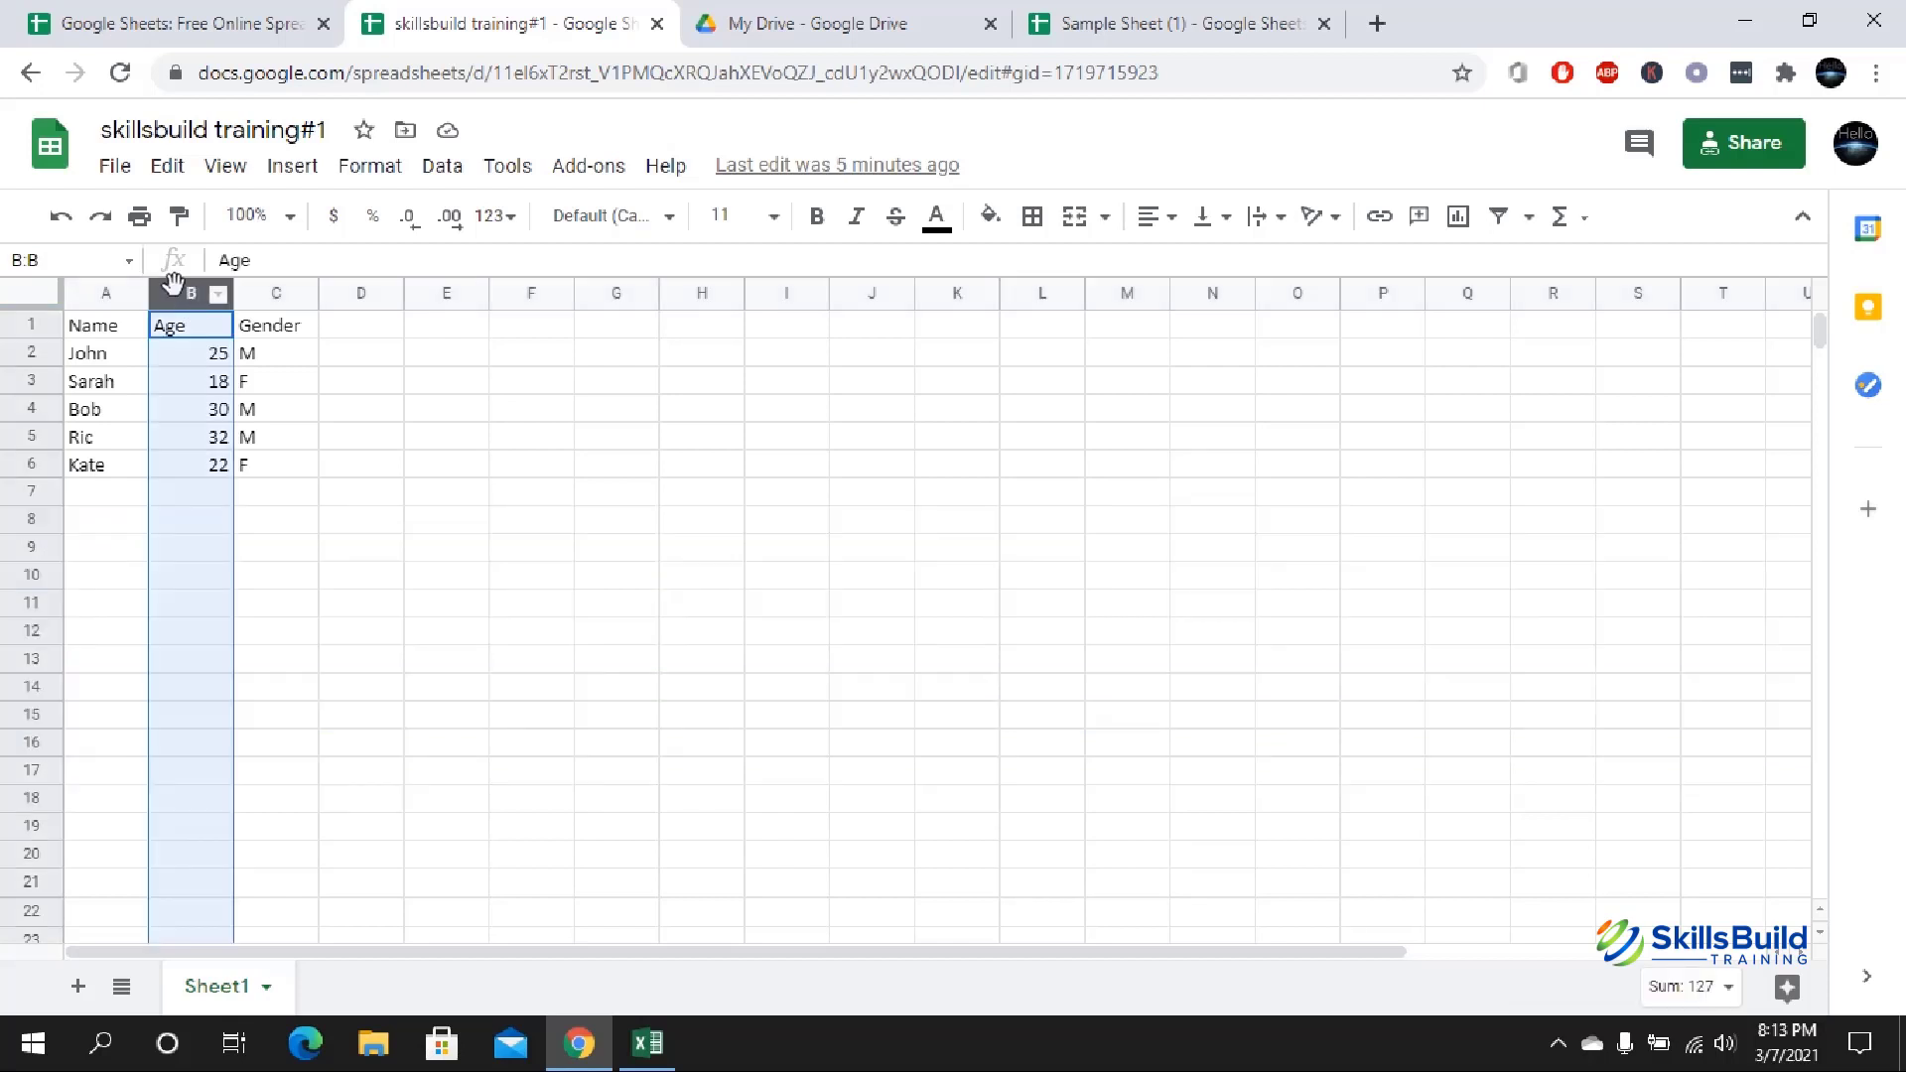
{"action": "left_click", "coordinate": [264, 293], "text": "ctrl"}
{"action": "left_click", "coordinate": [362, 295], "text": "ctrl"}
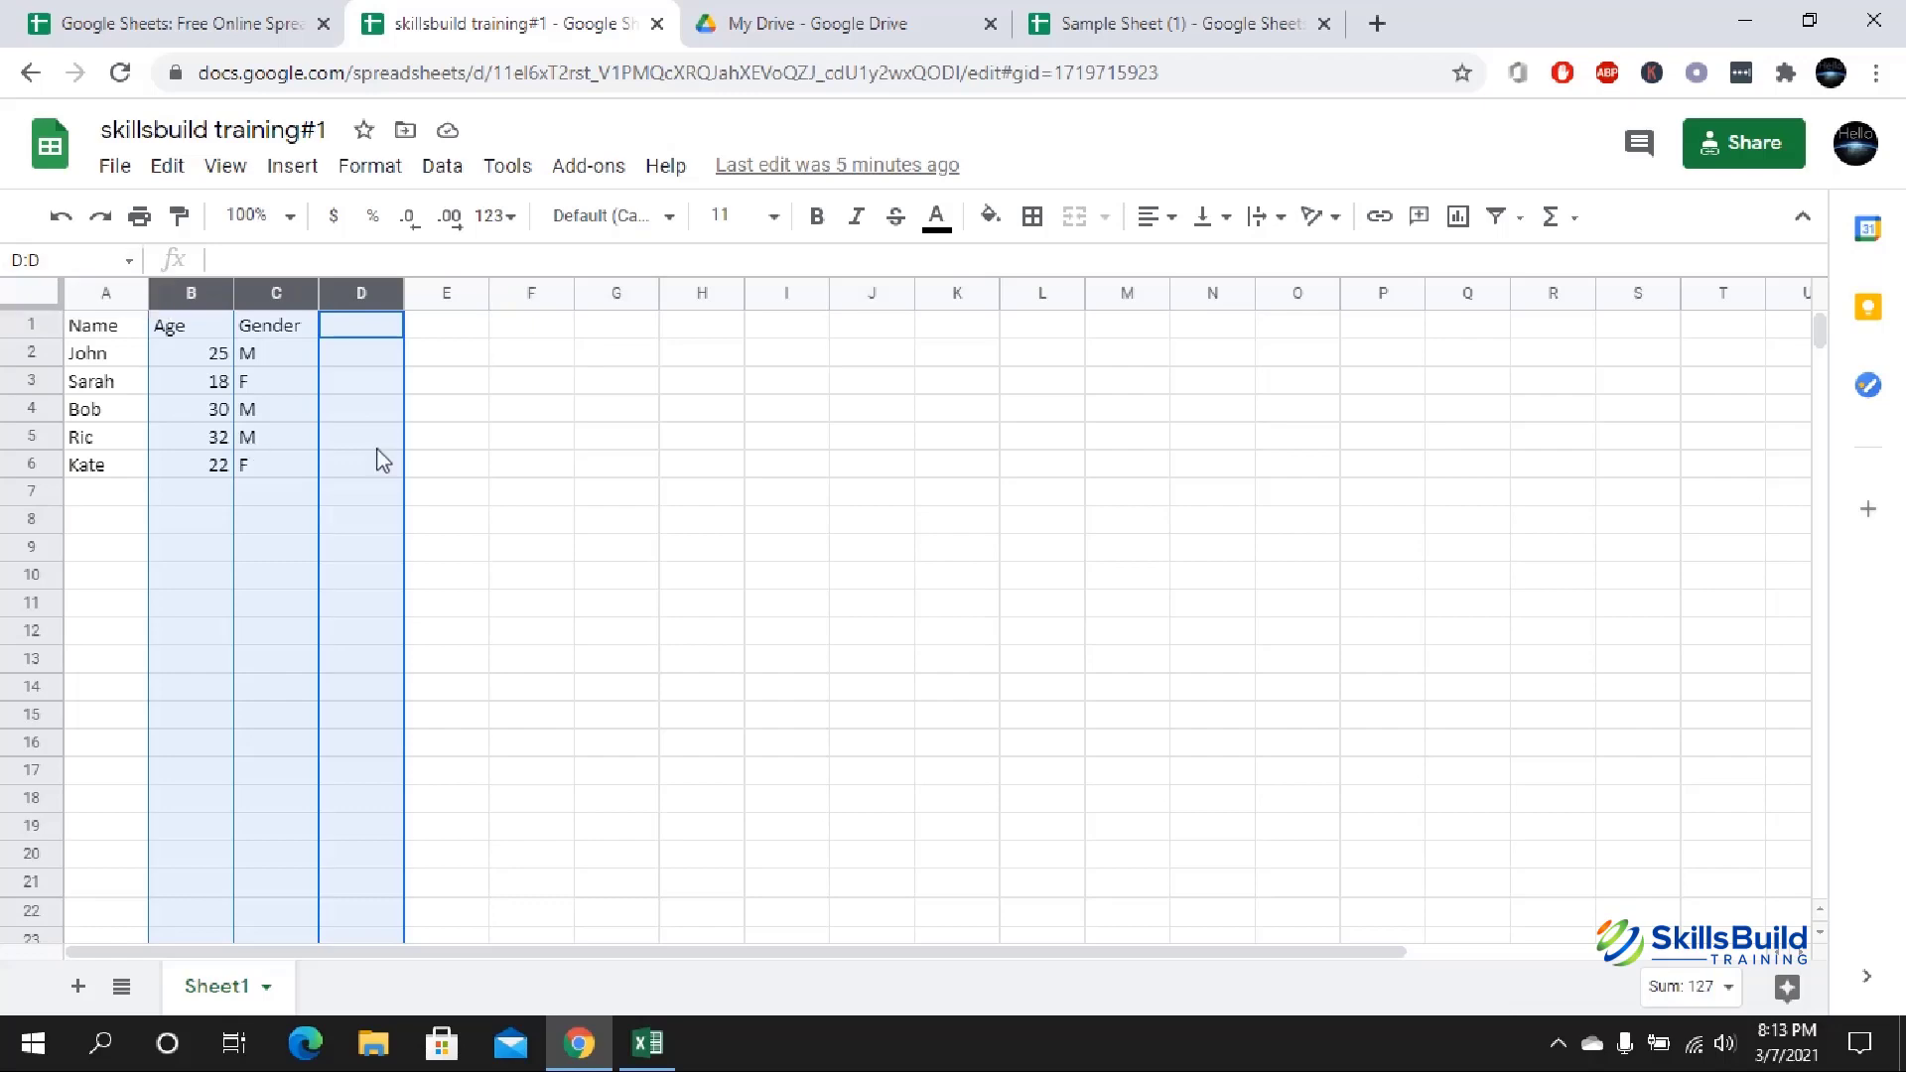
{"action": "left_click", "coordinate": [537, 444]}
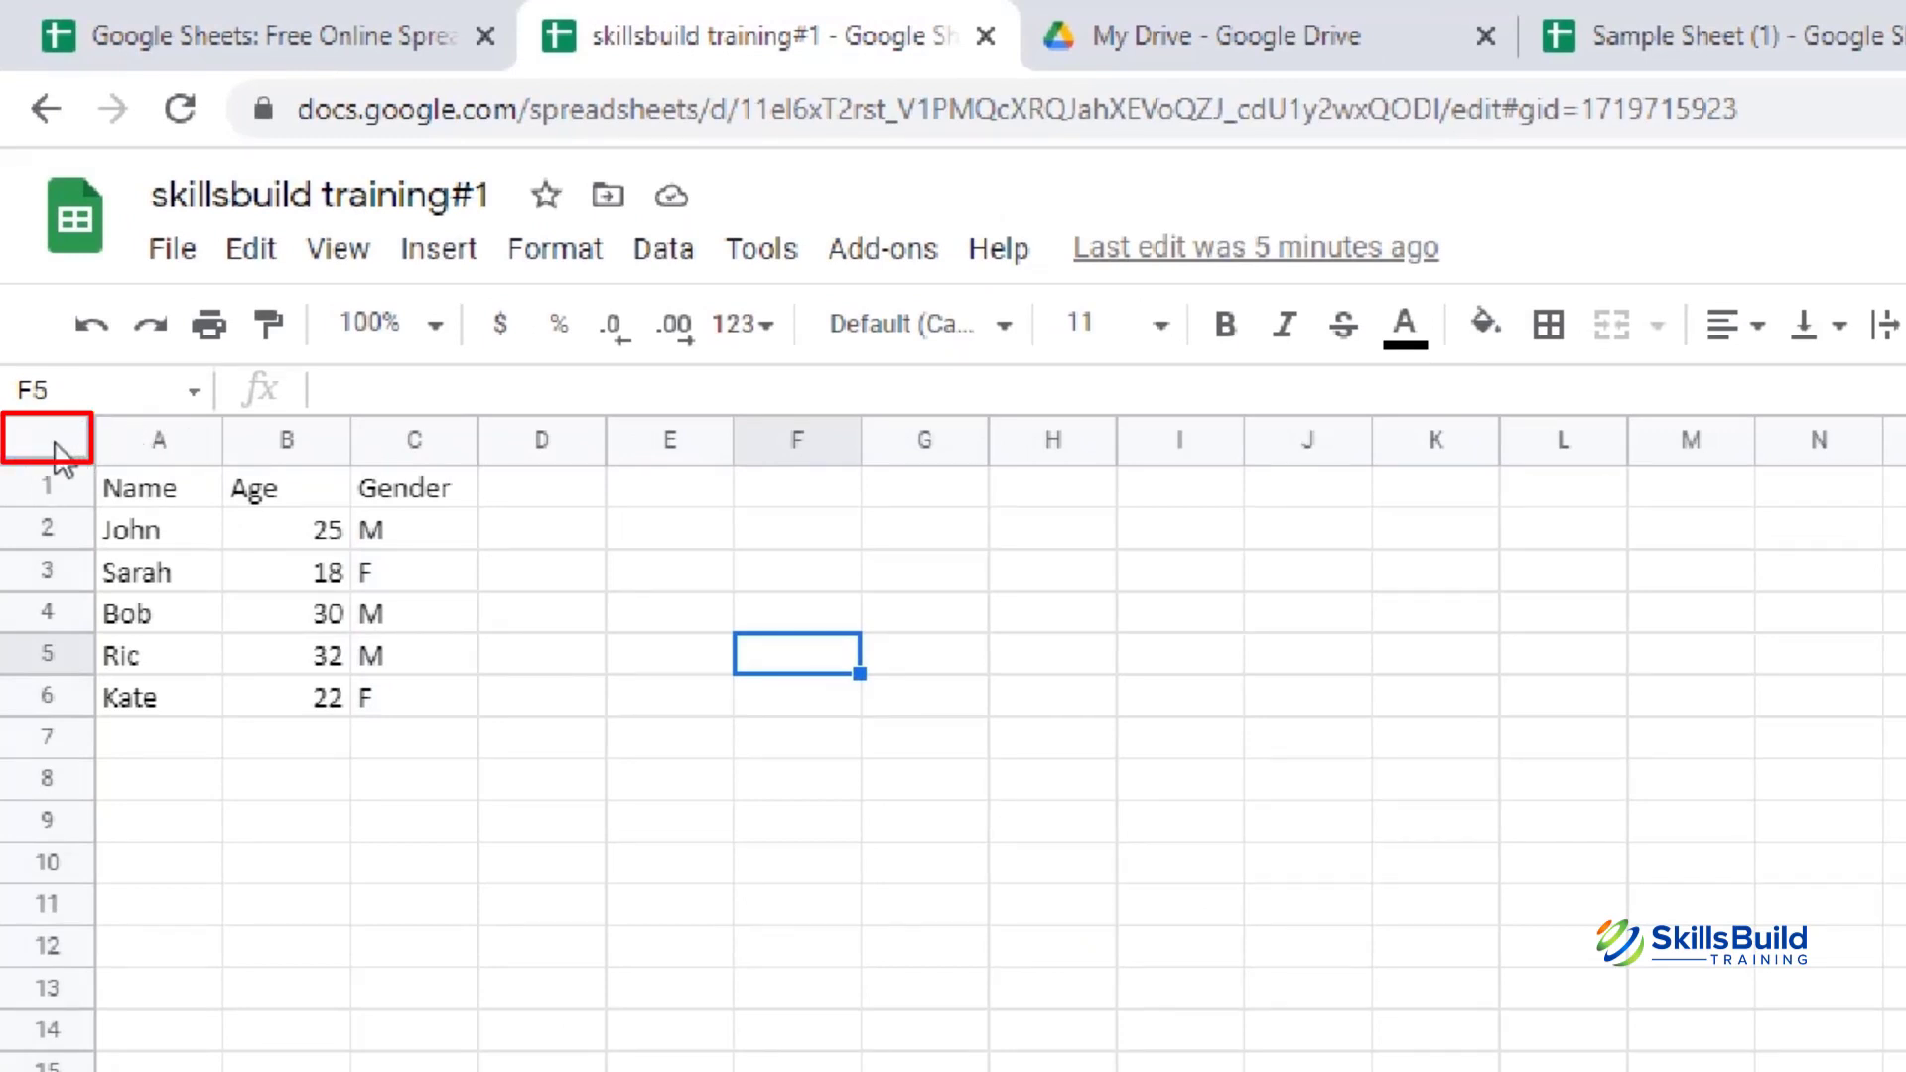
- Select the entire sheet, look over the extent of the selection, and clear it by choosing cell F10
{"action": "left_click", "coordinate": [56, 446]}
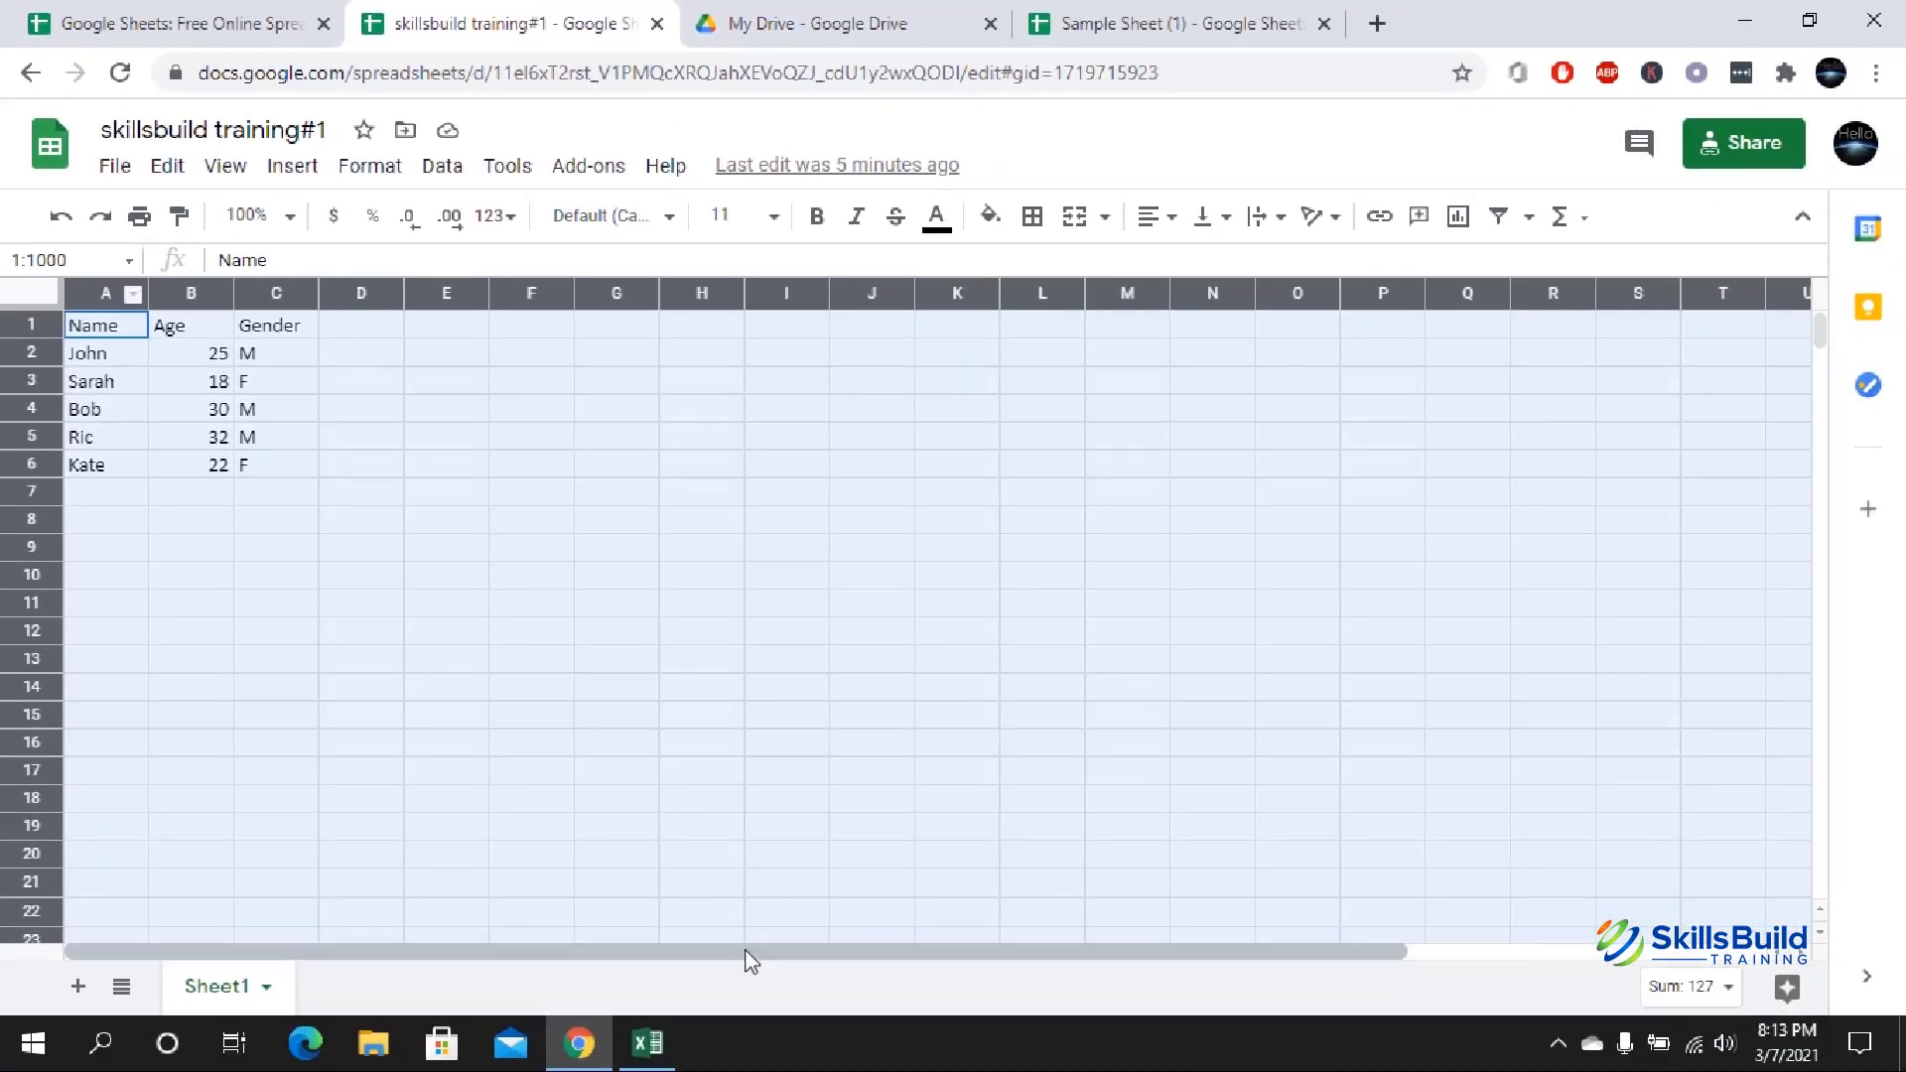
{"action": "left_click_drag", "start_coordinate": [747, 953], "coordinate": [505, 915]}
{"action": "scroll", "coordinate": [592, 719], "scroll_direction": "down", "scroll_amount": 10}
{"action": "scroll", "coordinate": [596, 720], "scroll_direction": "up", "scroll_amount": 10}
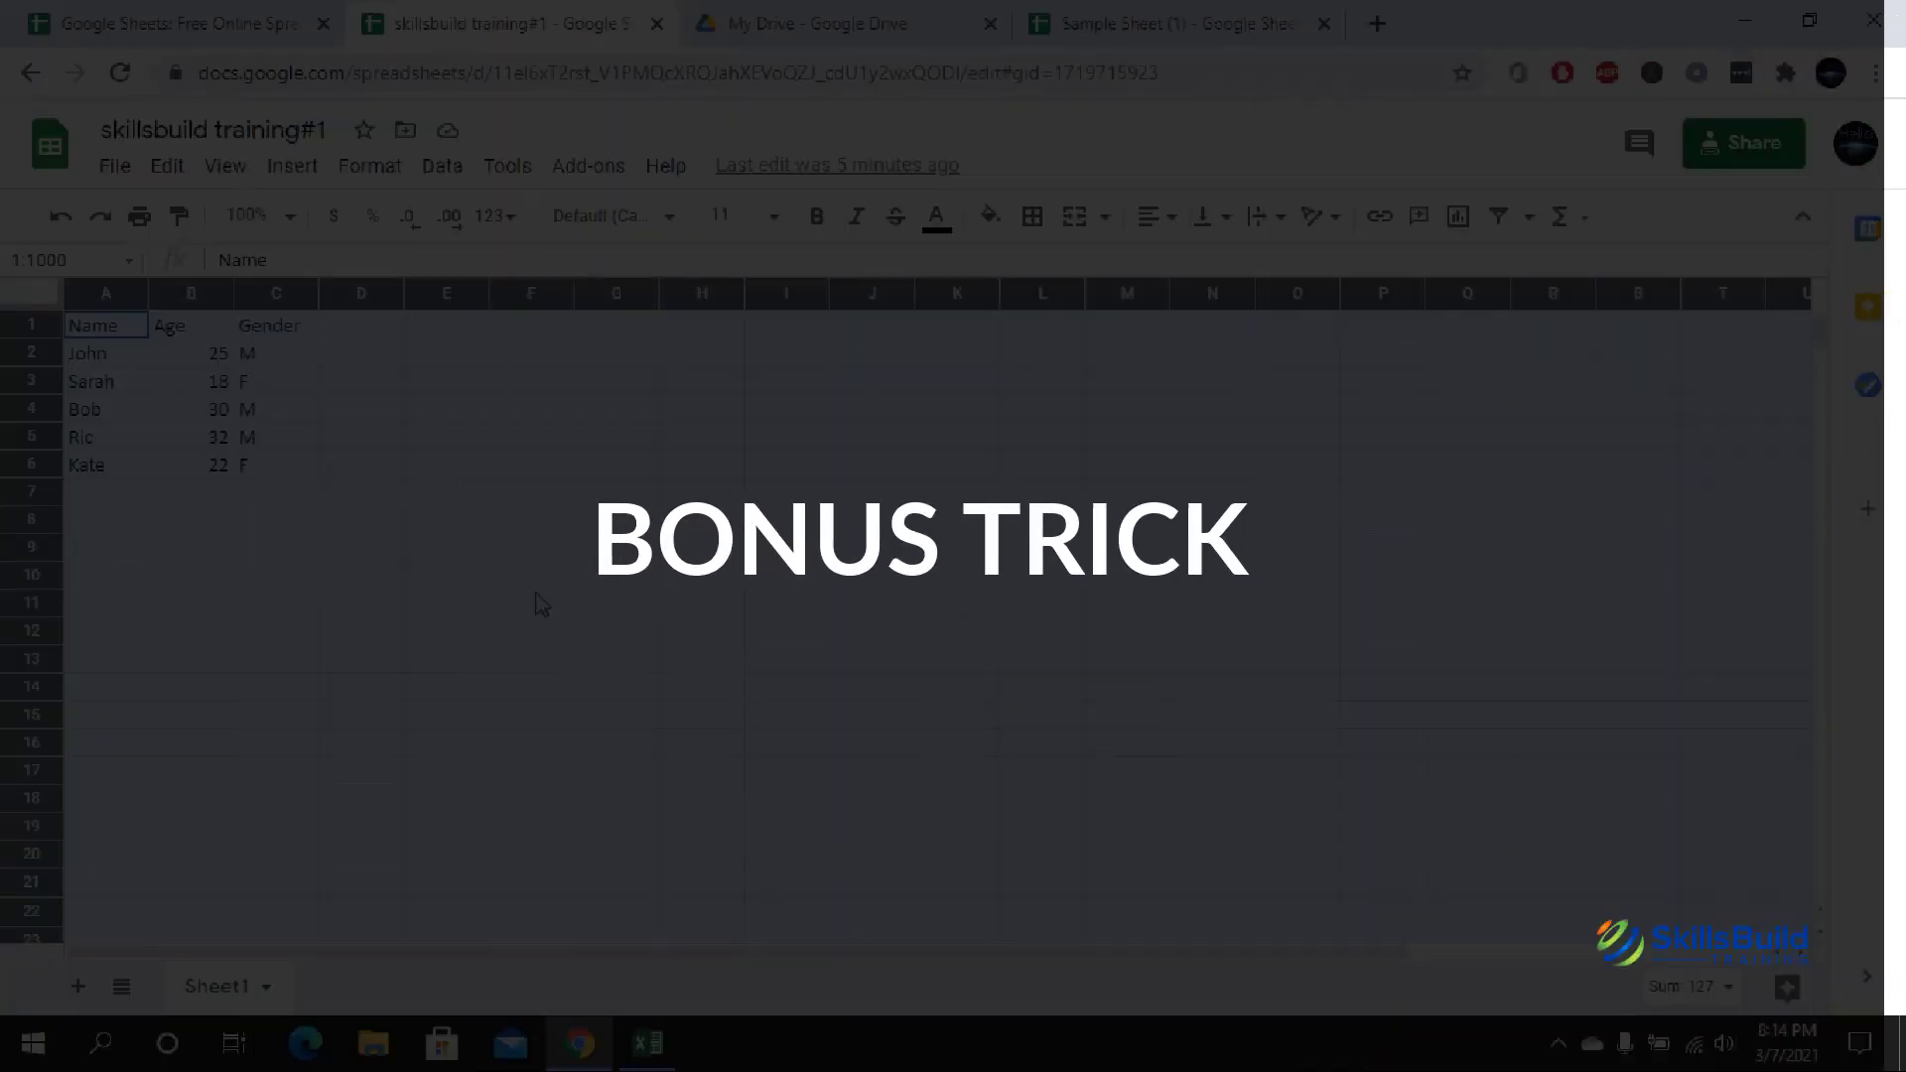
{"action": "left_click", "coordinate": [534, 578]}
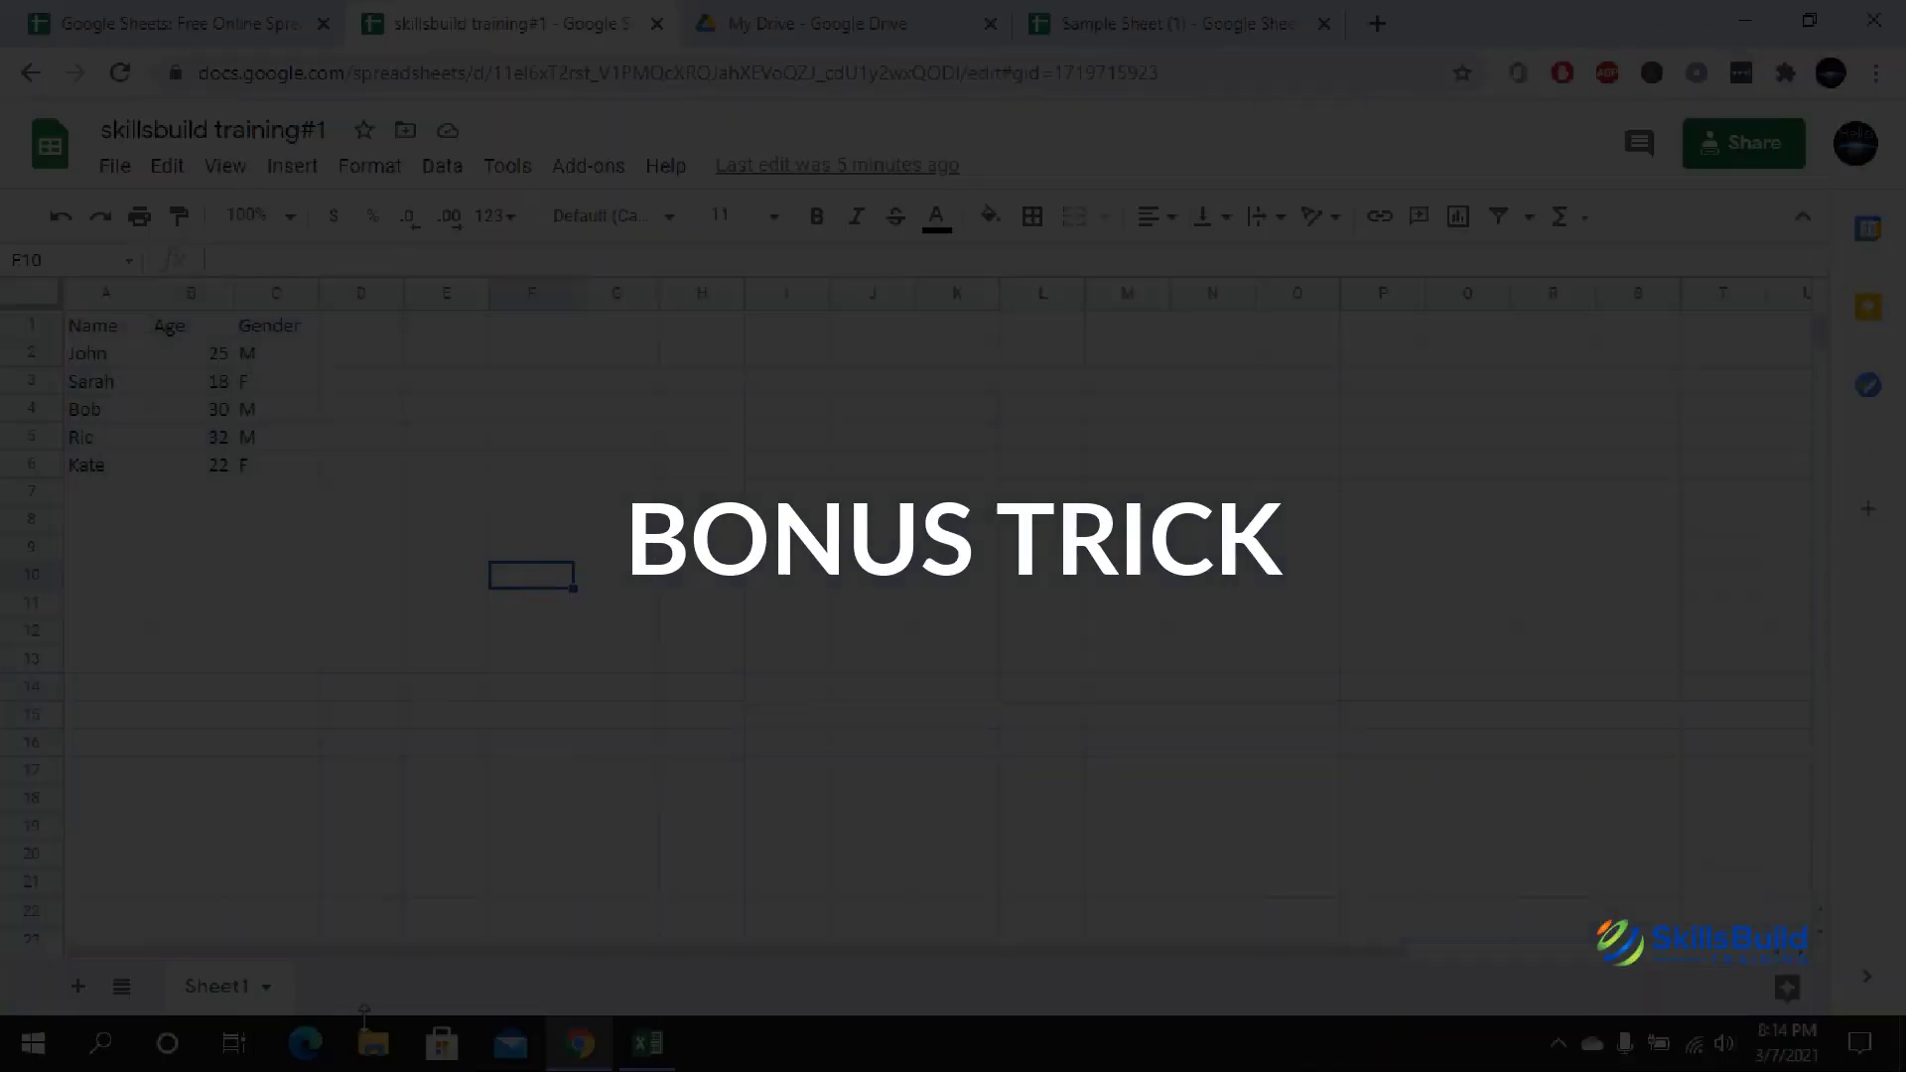
- Increase the decimal places of John's age in cell B2 to four
{"action": "left_click", "coordinate": [193, 355]}
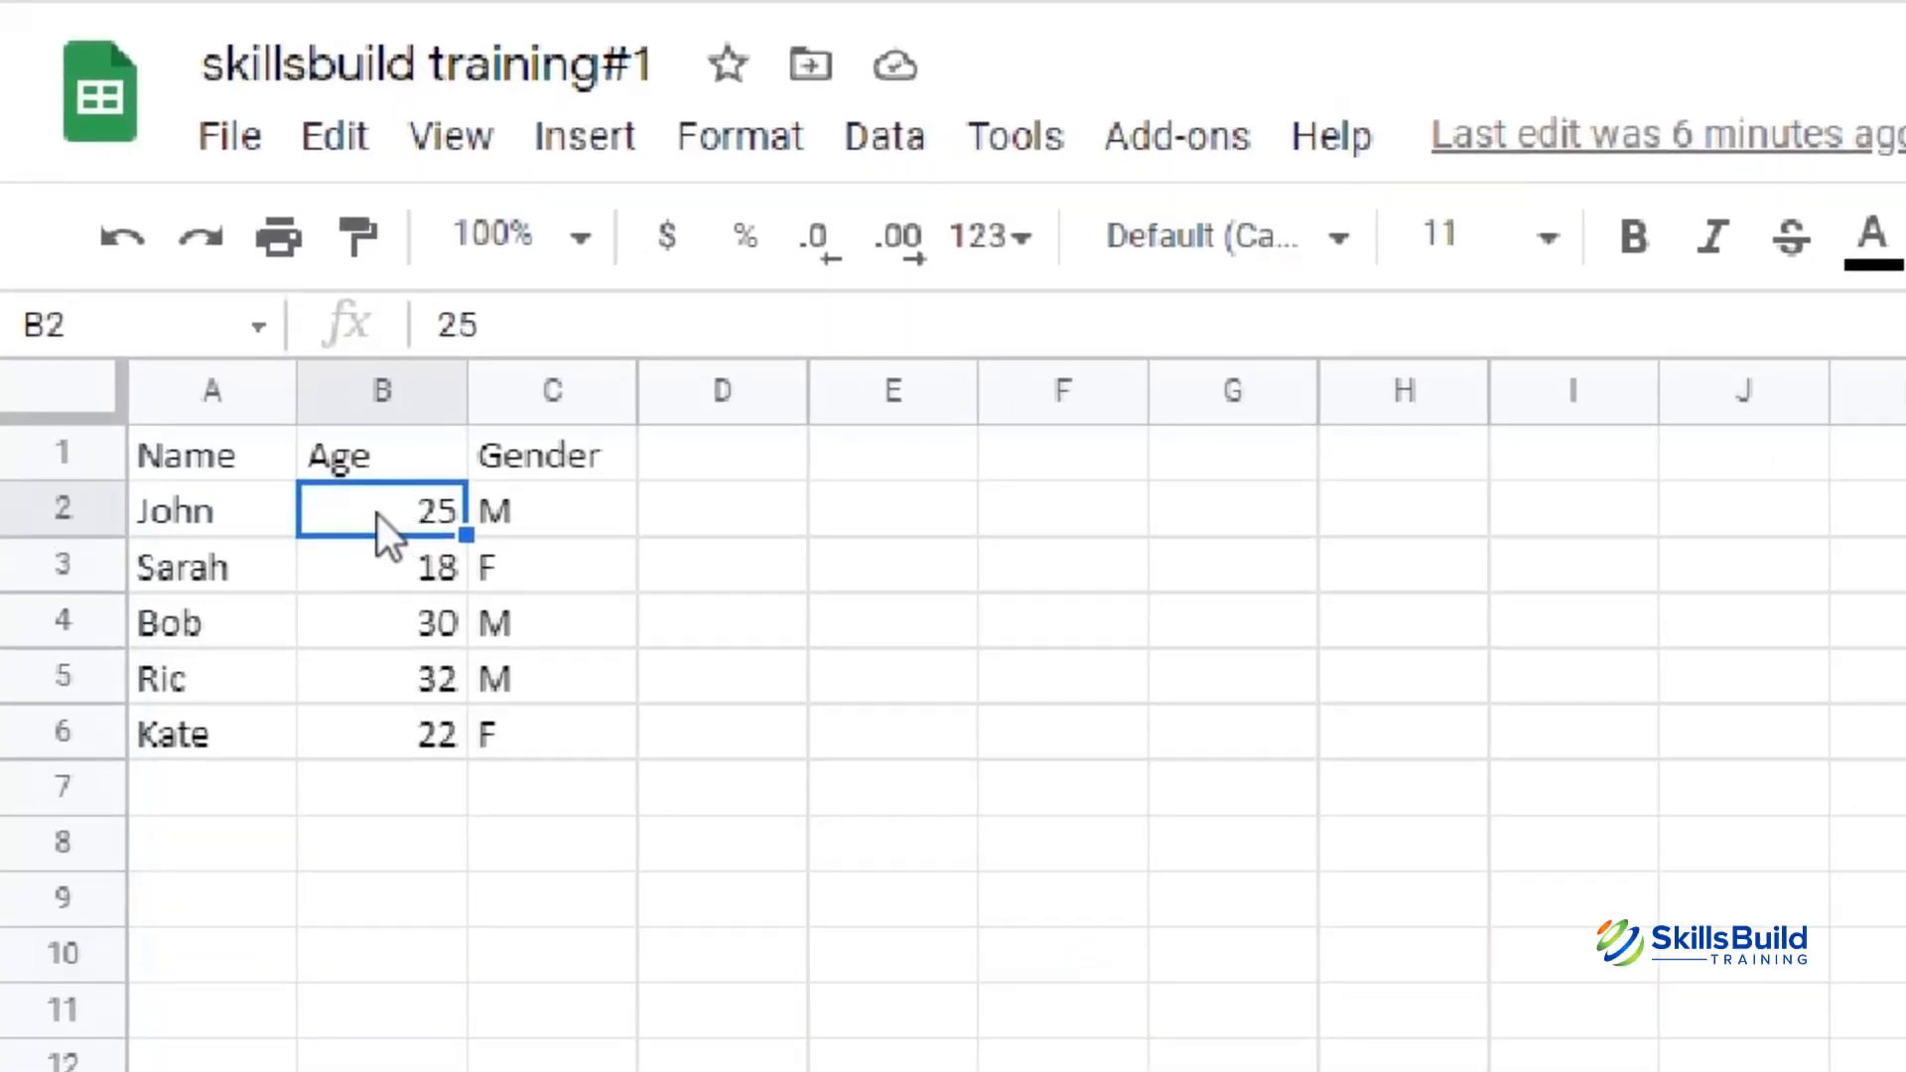
{"action": "left_click", "coordinate": [824, 239]}
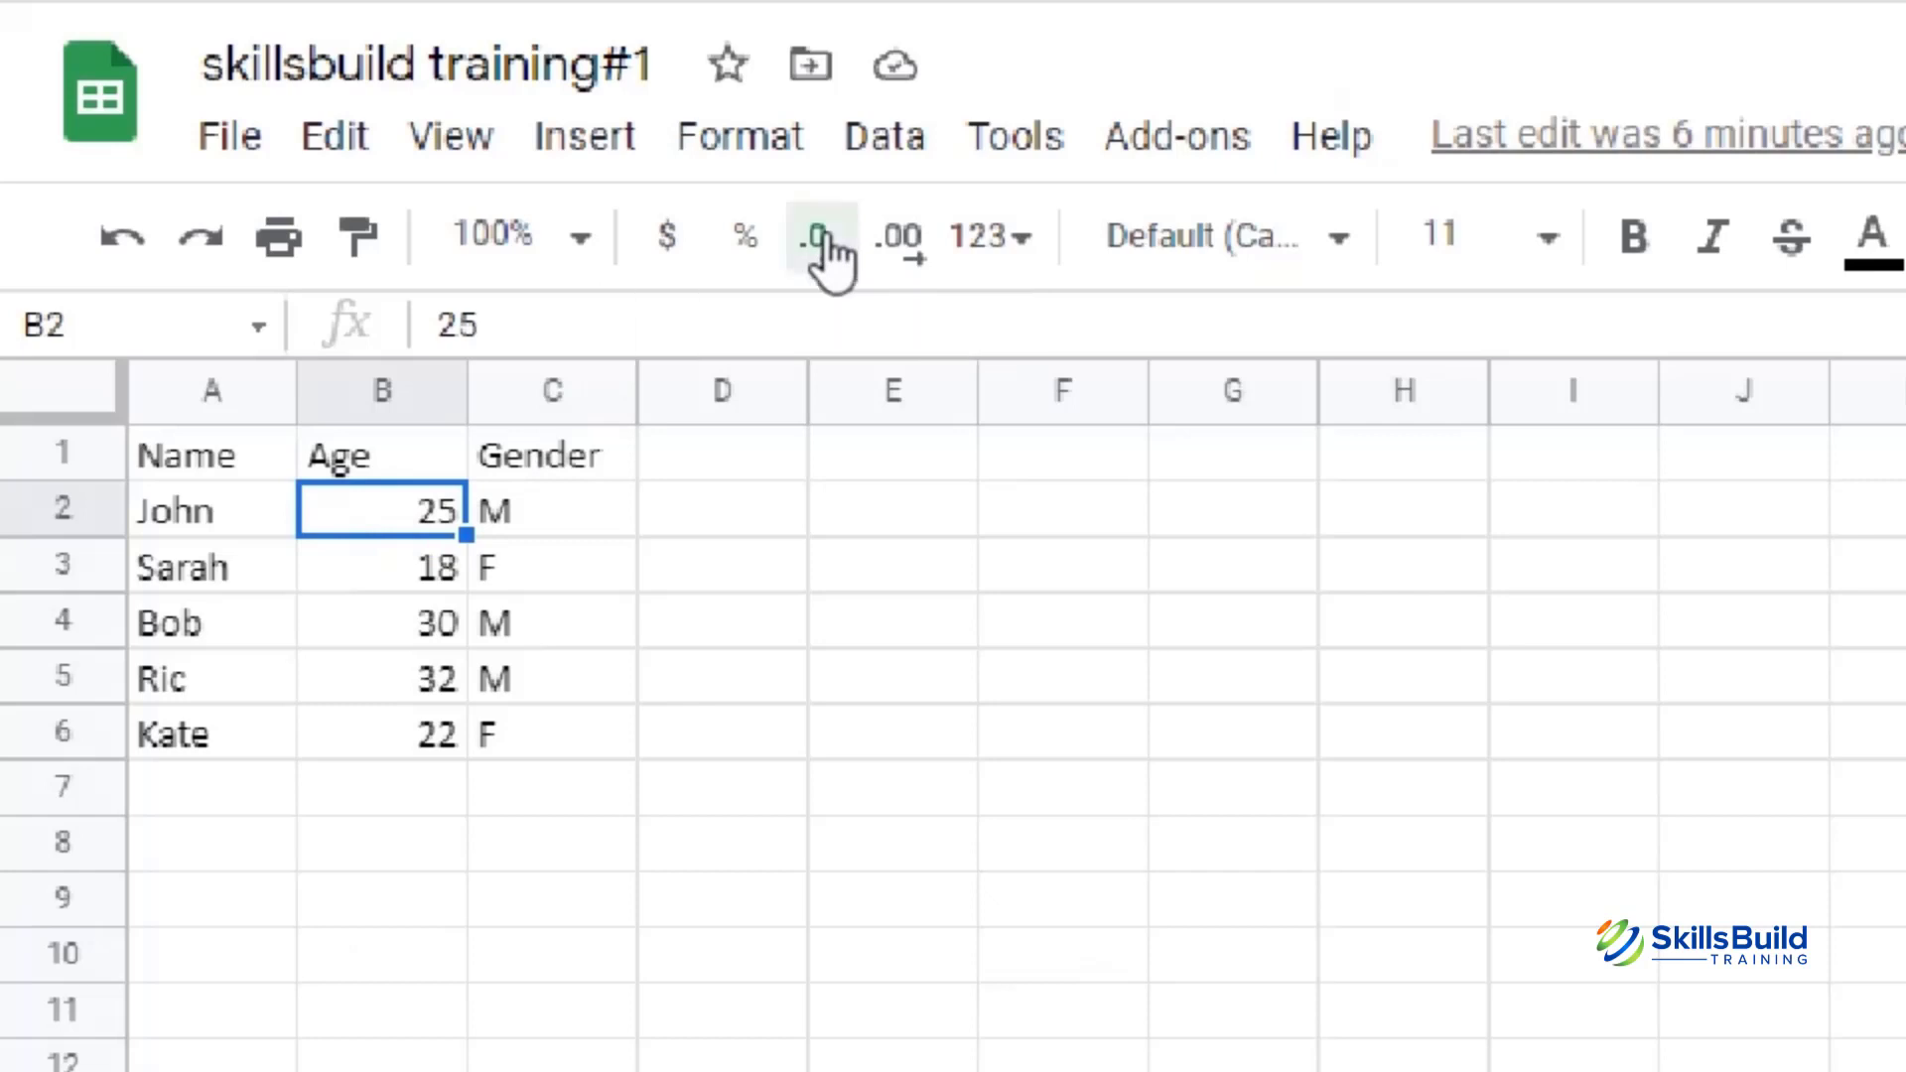
{"action": "left_click", "coordinate": [342, 618]}
{"action": "left_click", "coordinate": [387, 522]}
{"action": "left_click", "coordinate": [906, 266]}
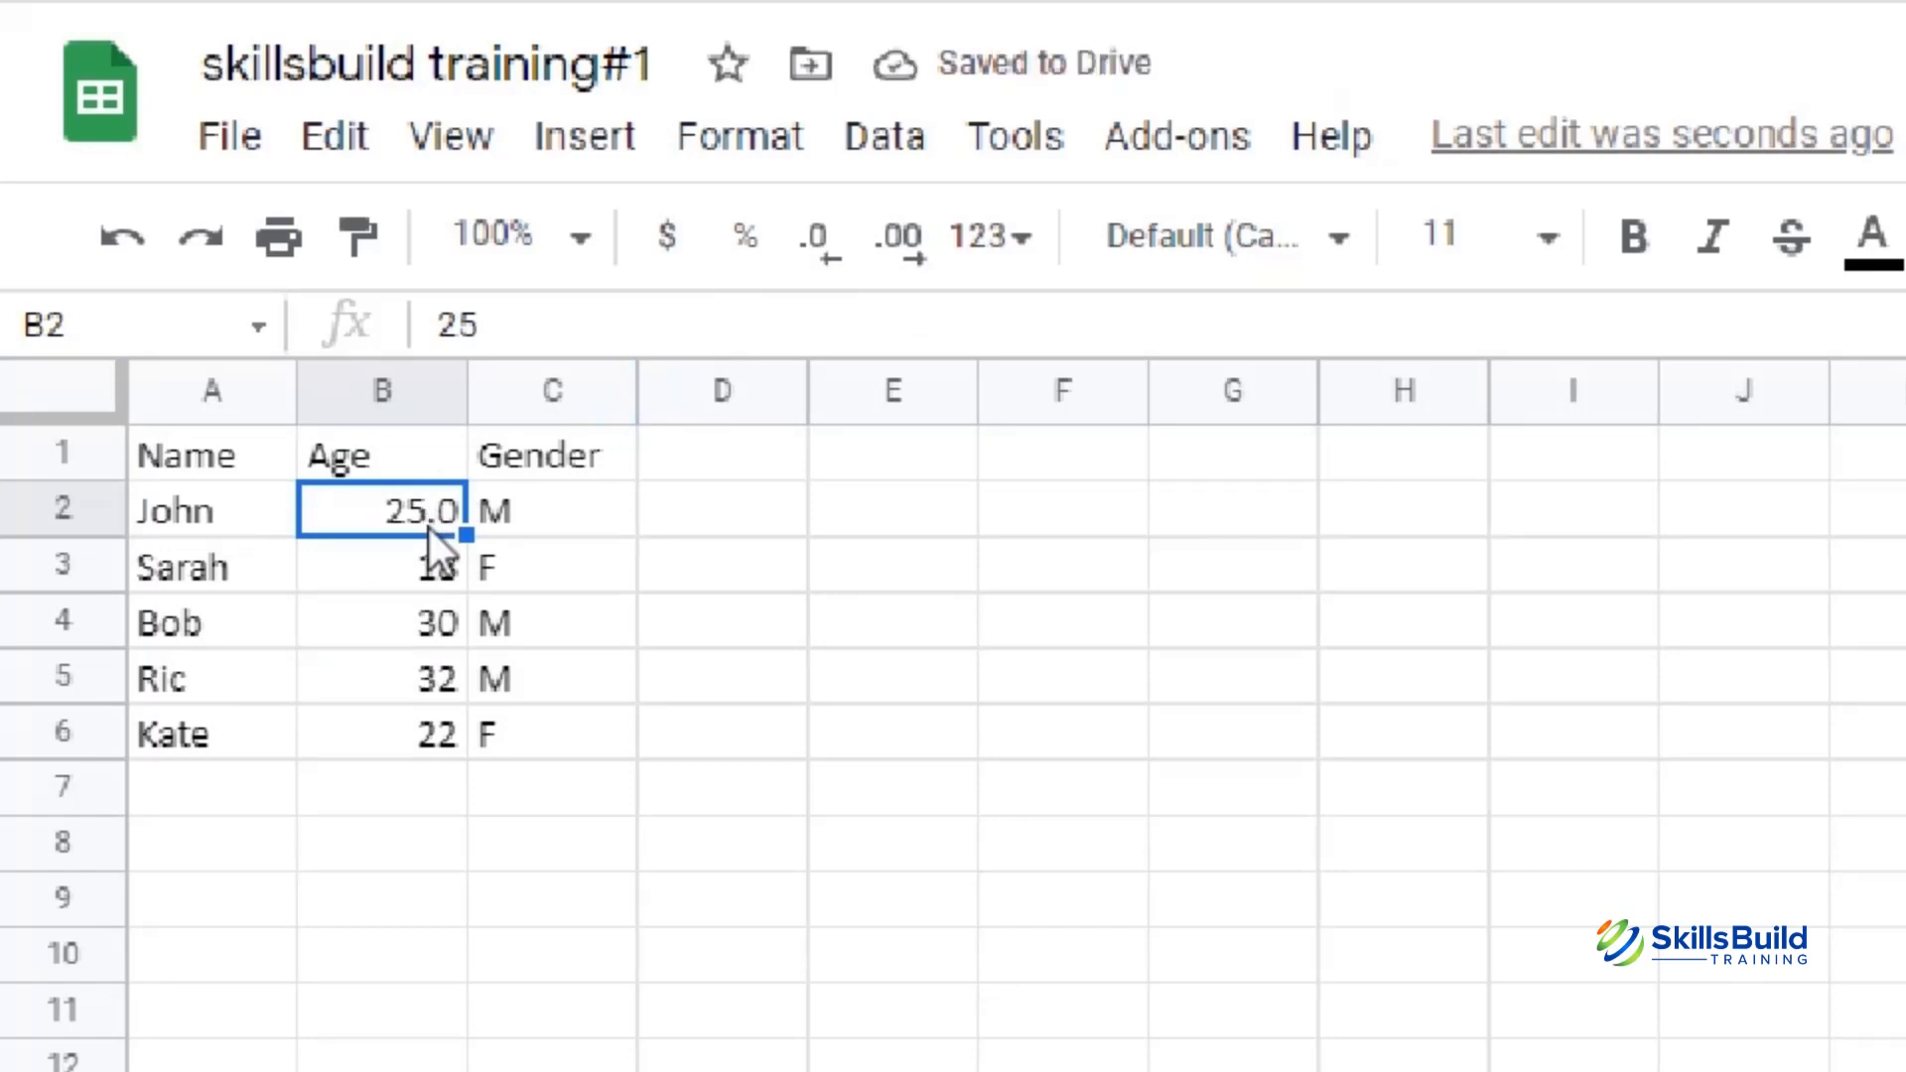
{"action": "left_click", "coordinate": [913, 256]}
{"action": "left_click", "coordinate": [912, 256]}
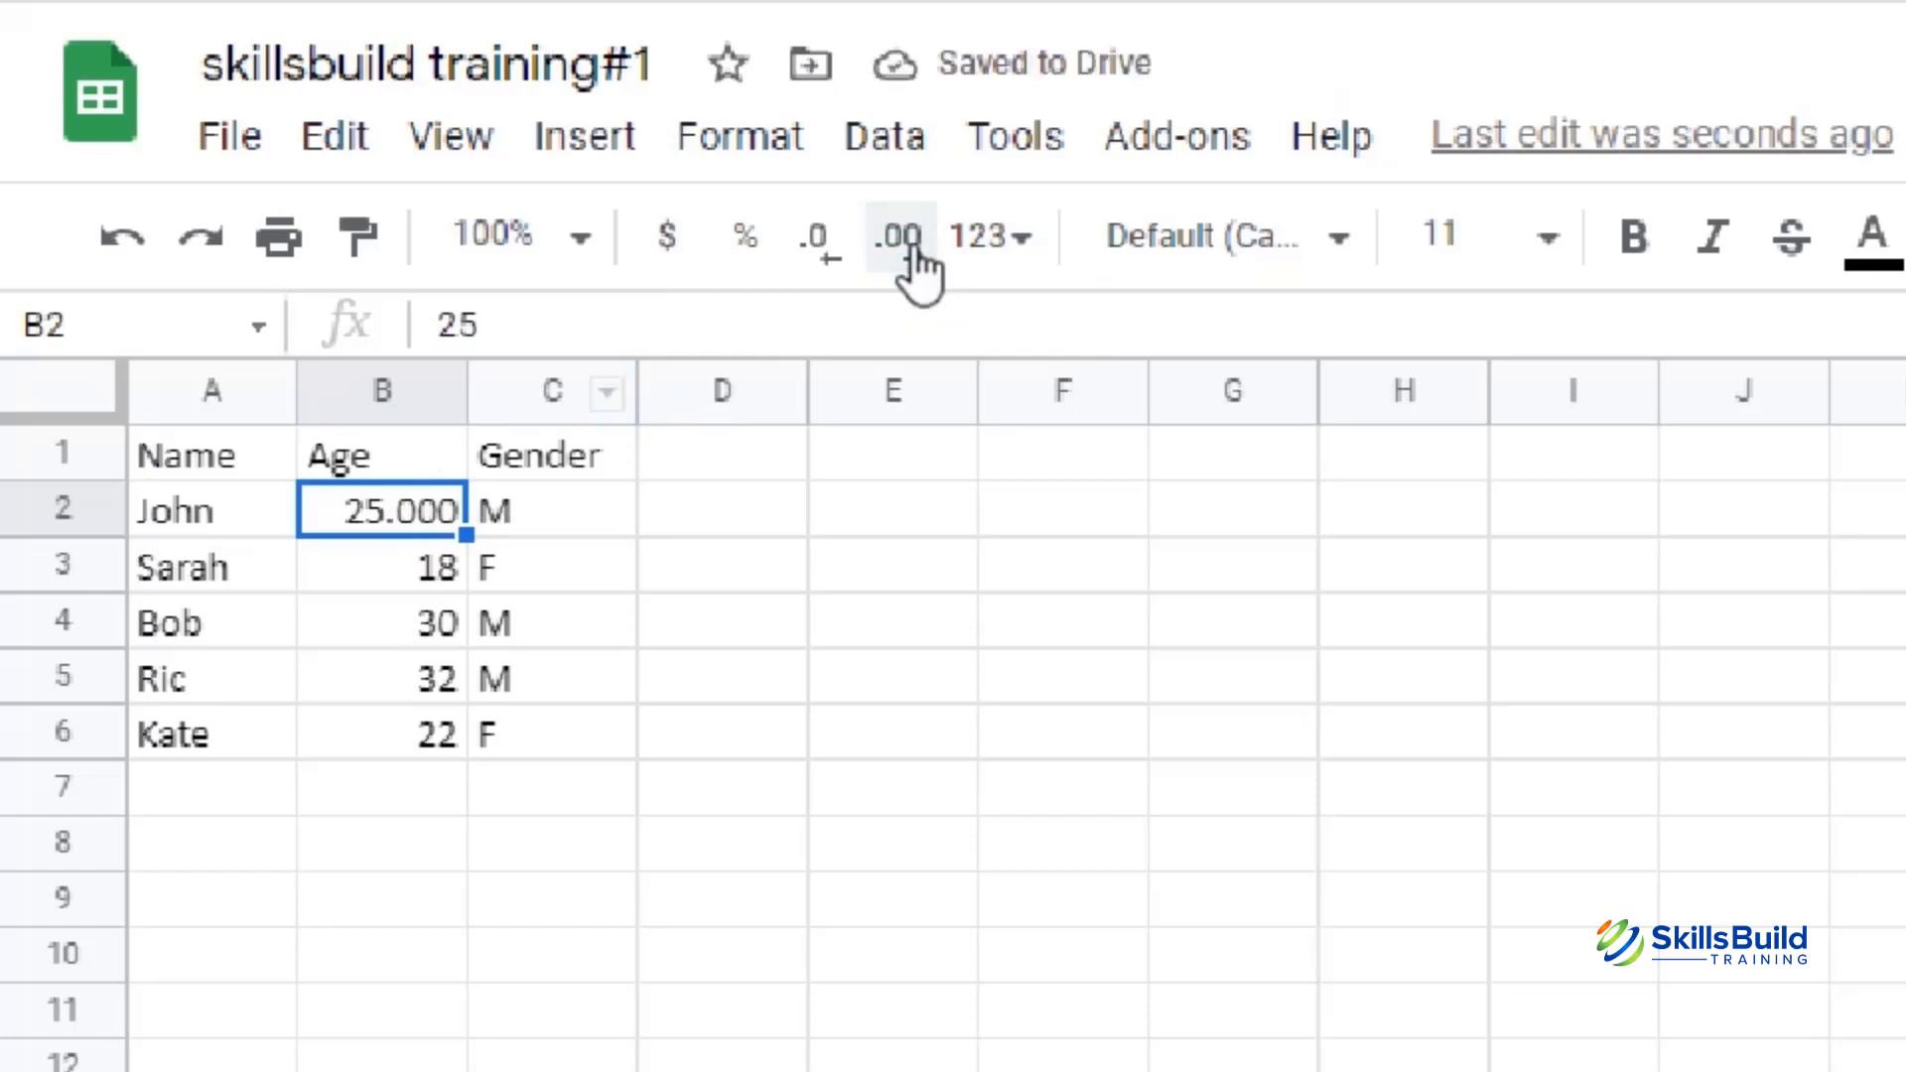
{"action": "left_click", "coordinate": [912, 257]}
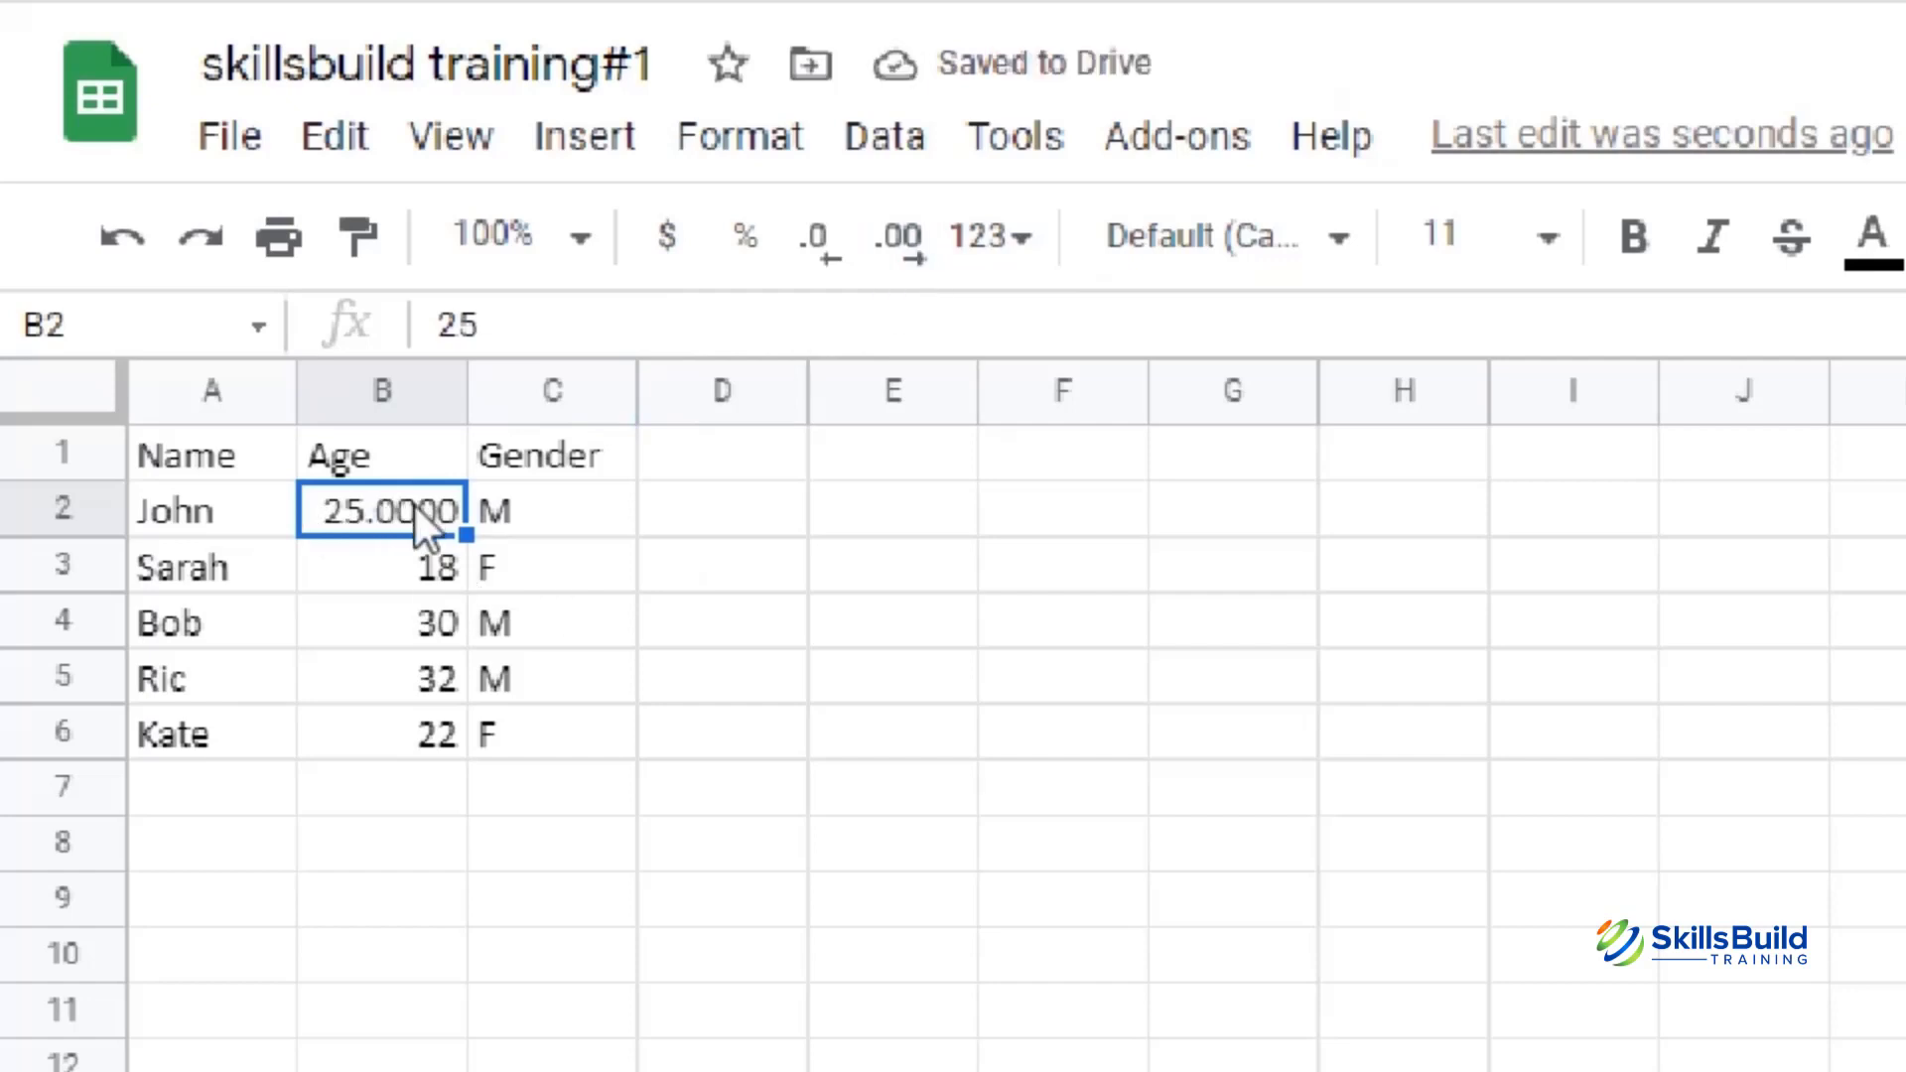
- Decrease the decimal places in cell B2 to one or fewer and extend them to five
{"action": "left_click", "coordinate": [830, 286]}
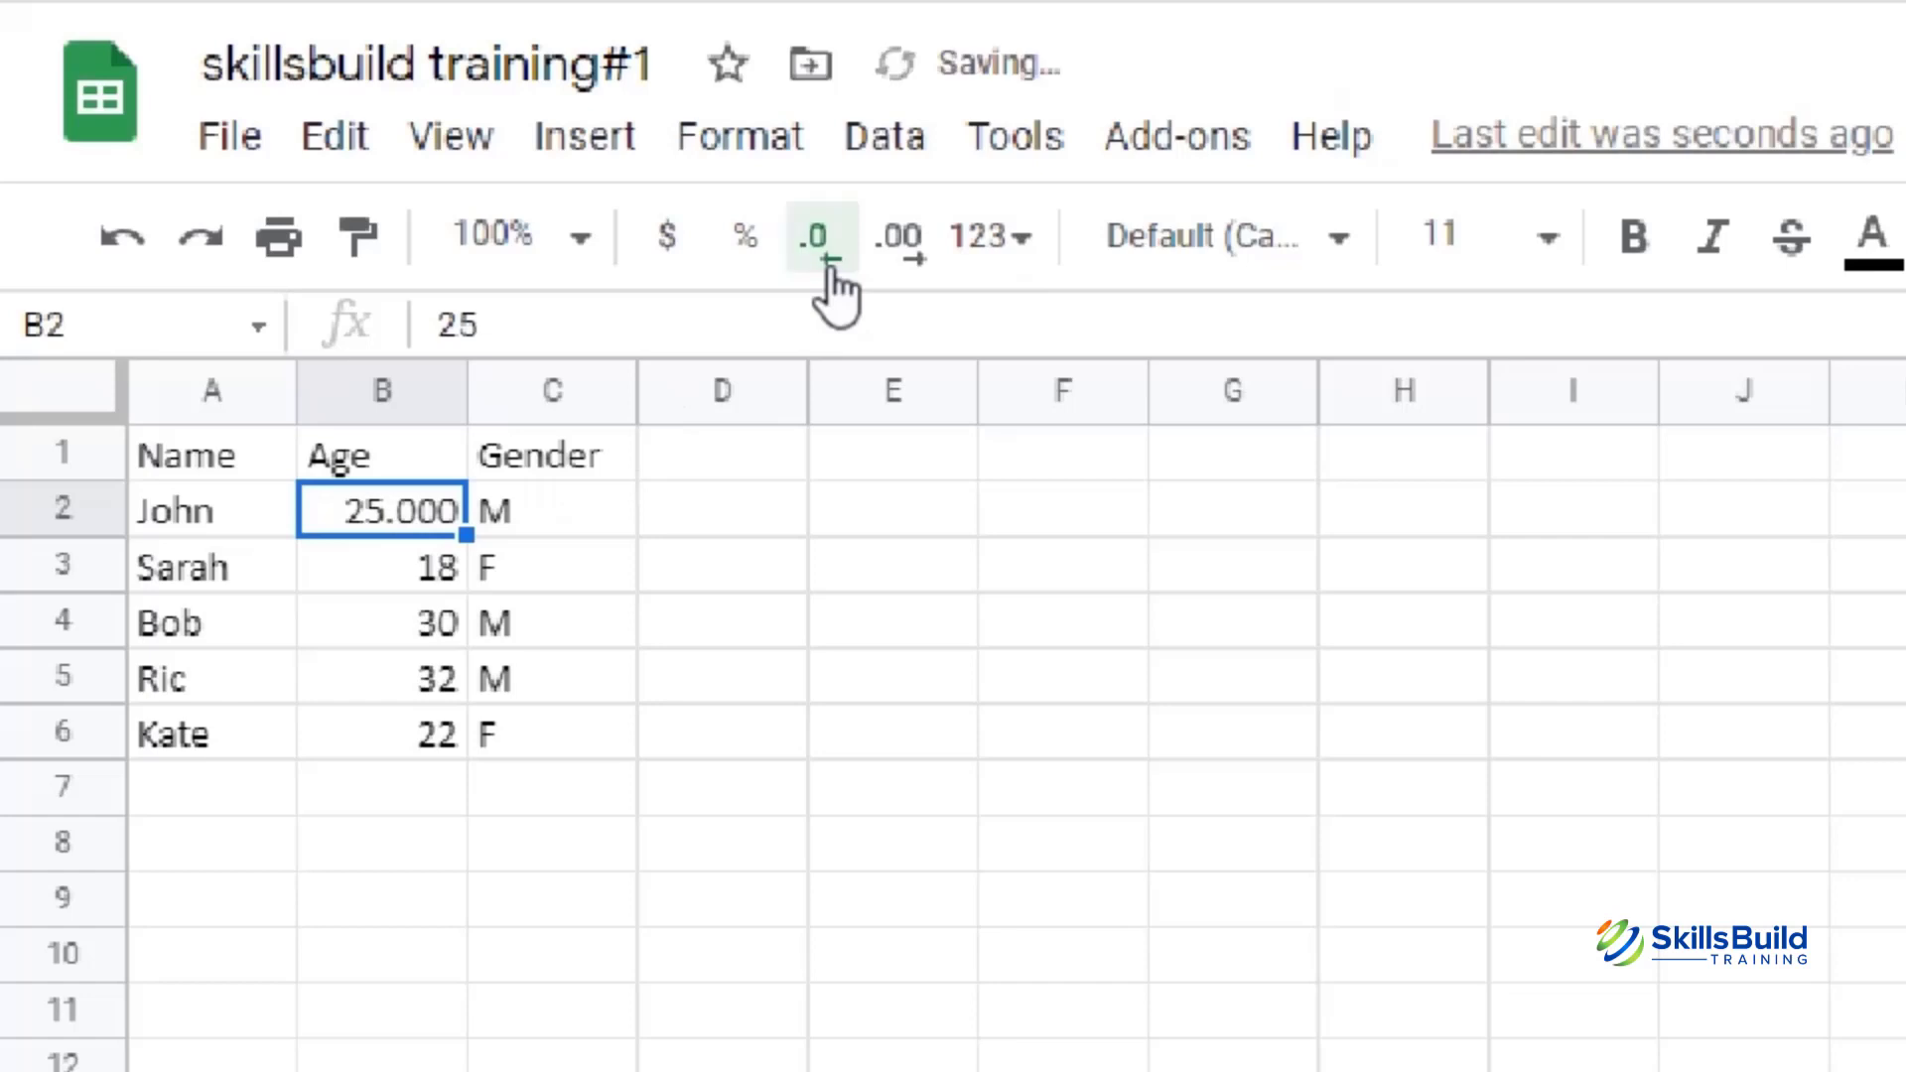
{"action": "left_click", "coordinate": [830, 280]}
{"action": "left_click", "coordinate": [830, 280]}
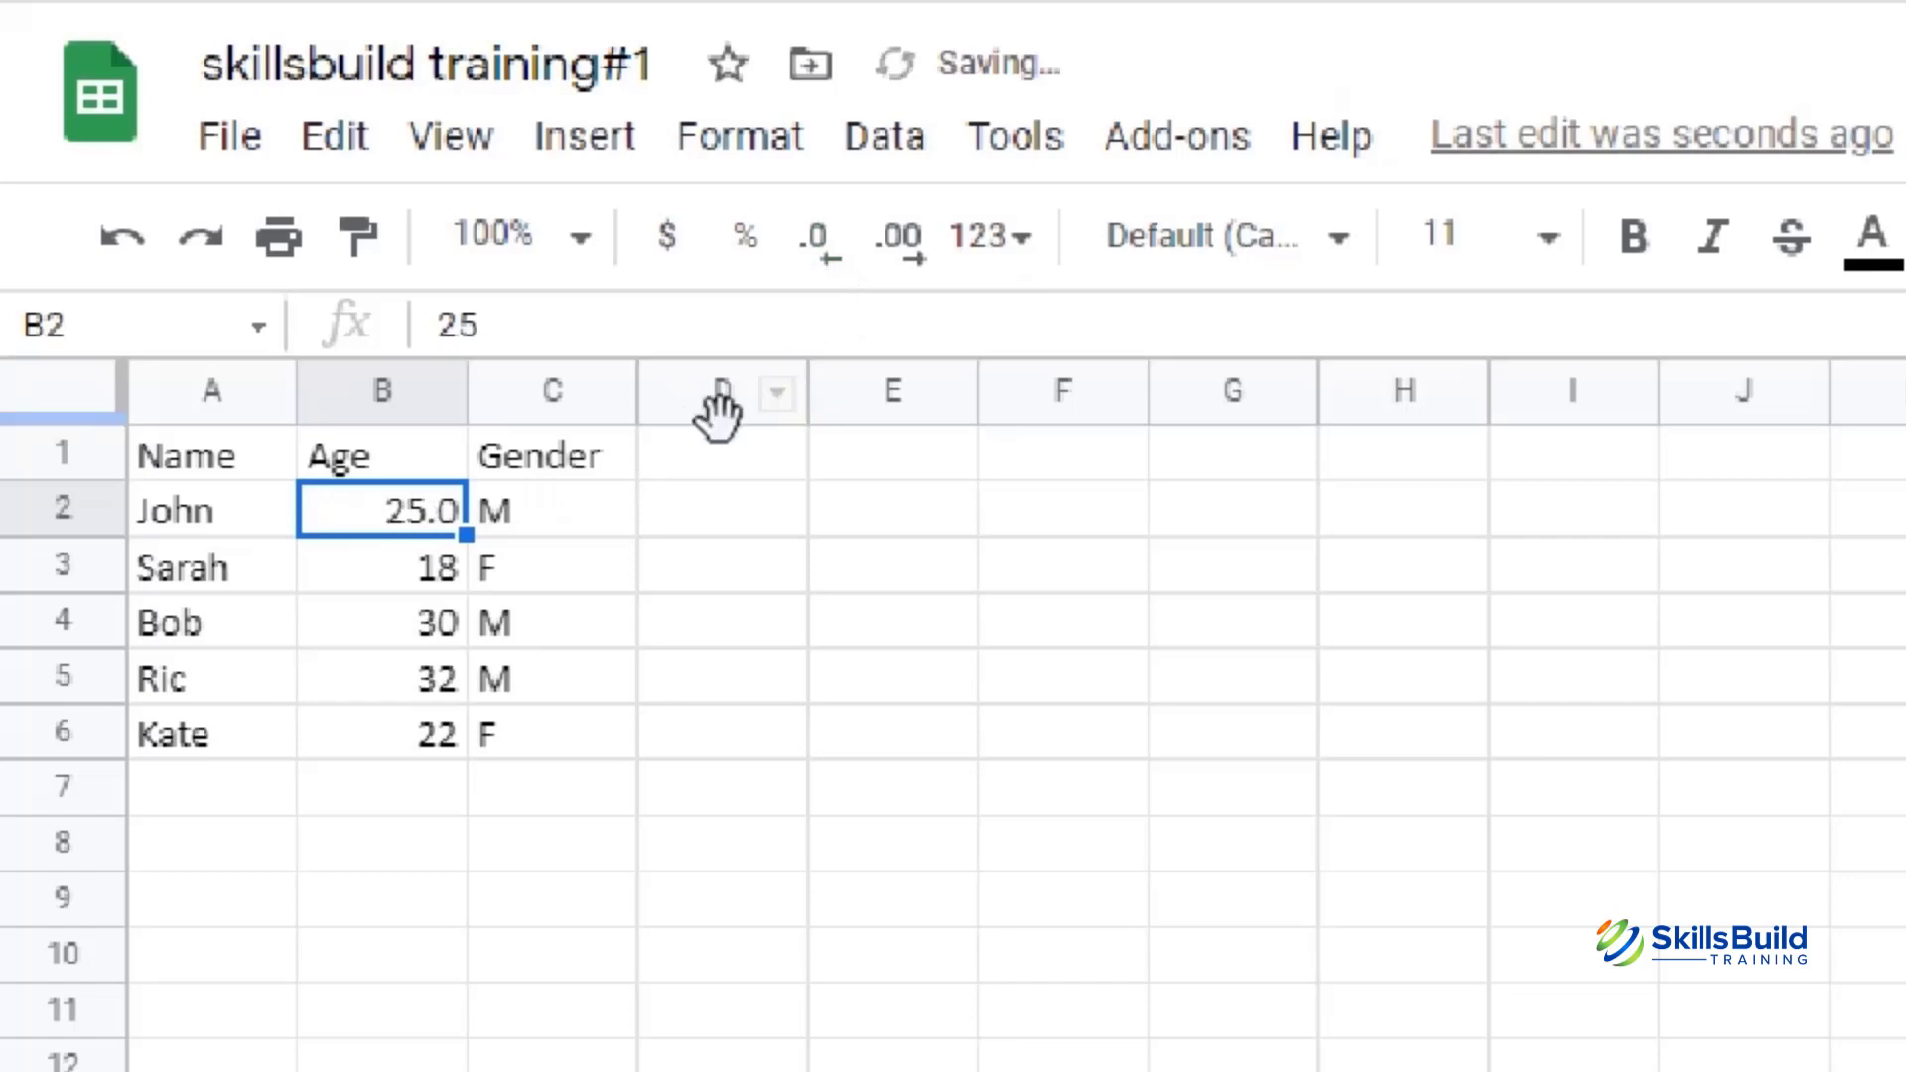
{"action": "left_click", "coordinate": [827, 266]}
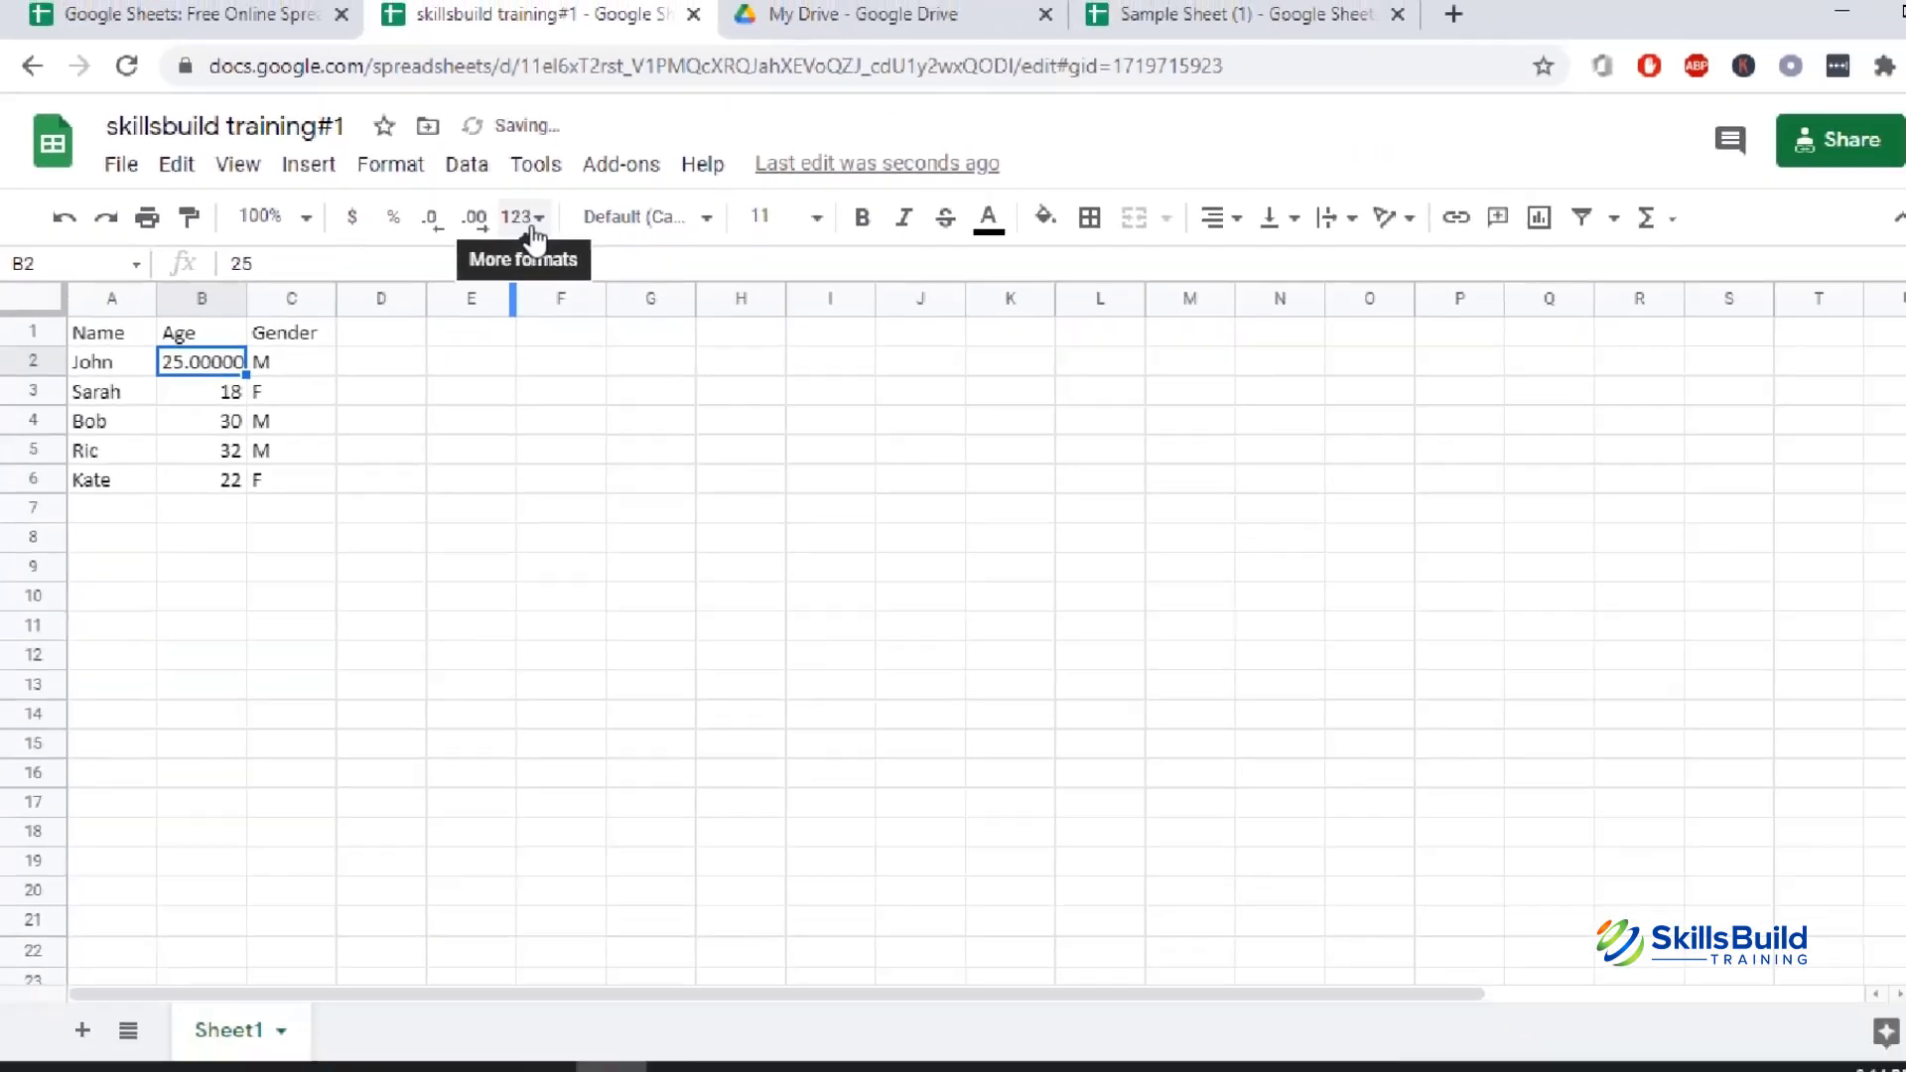
- Format cell B2 as Percent, and replace that with the Number format without decimal places
{"action": "left_click", "coordinate": [993, 238]}
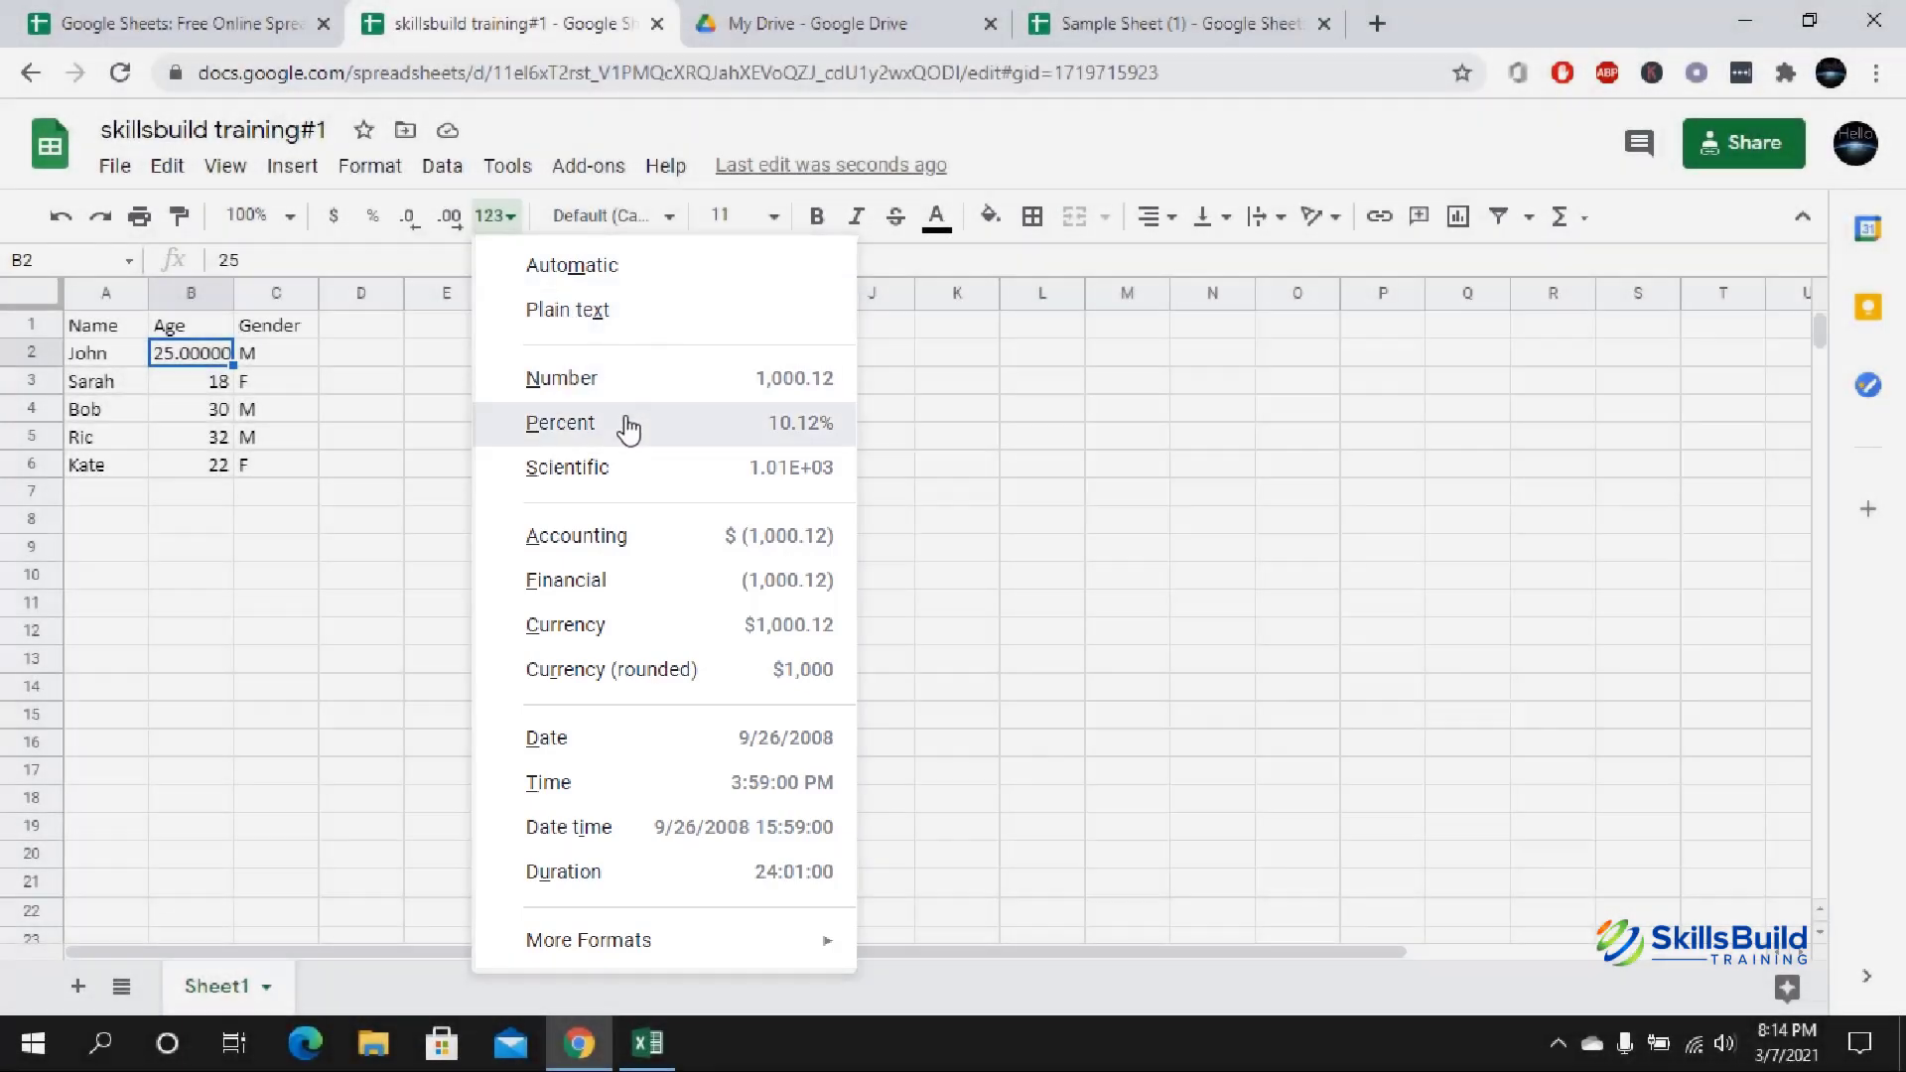
{"action": "left_click", "coordinate": [629, 428]}
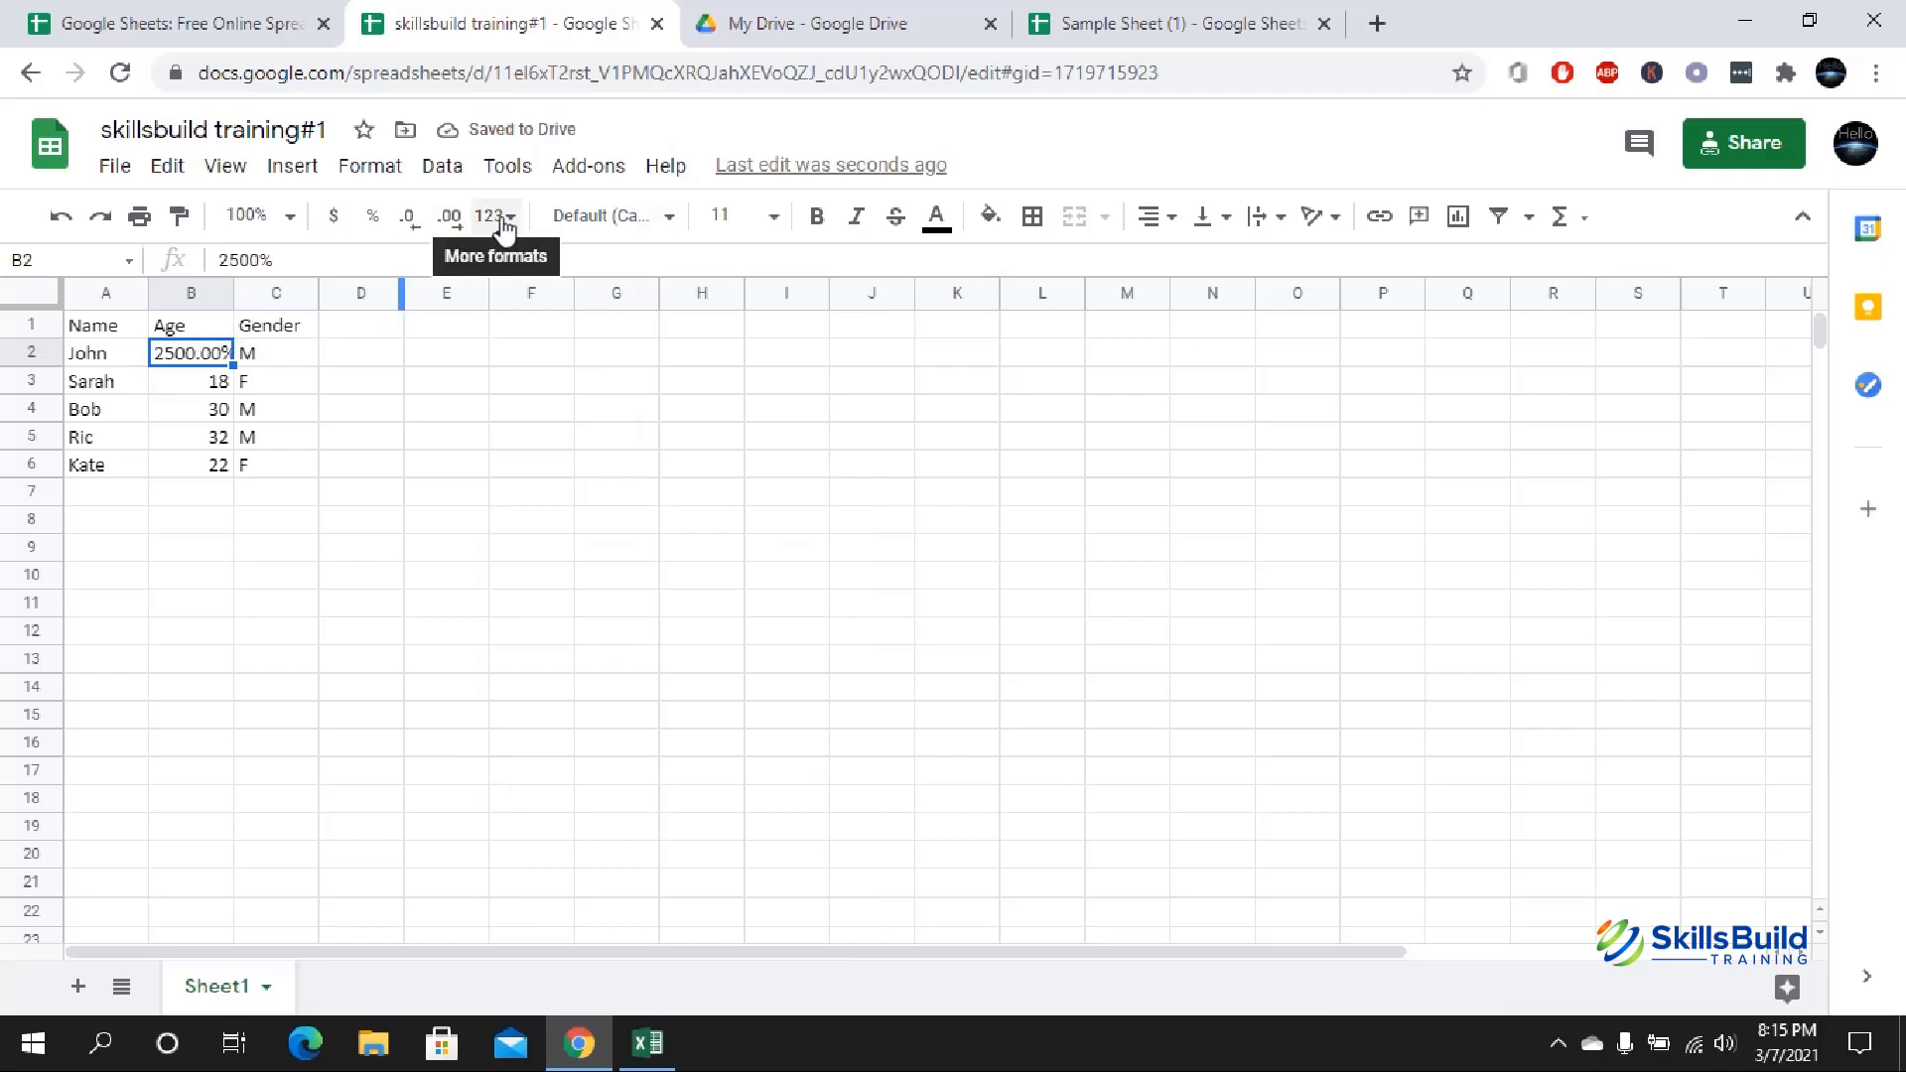
{"action": "left_click", "coordinate": [505, 227]}
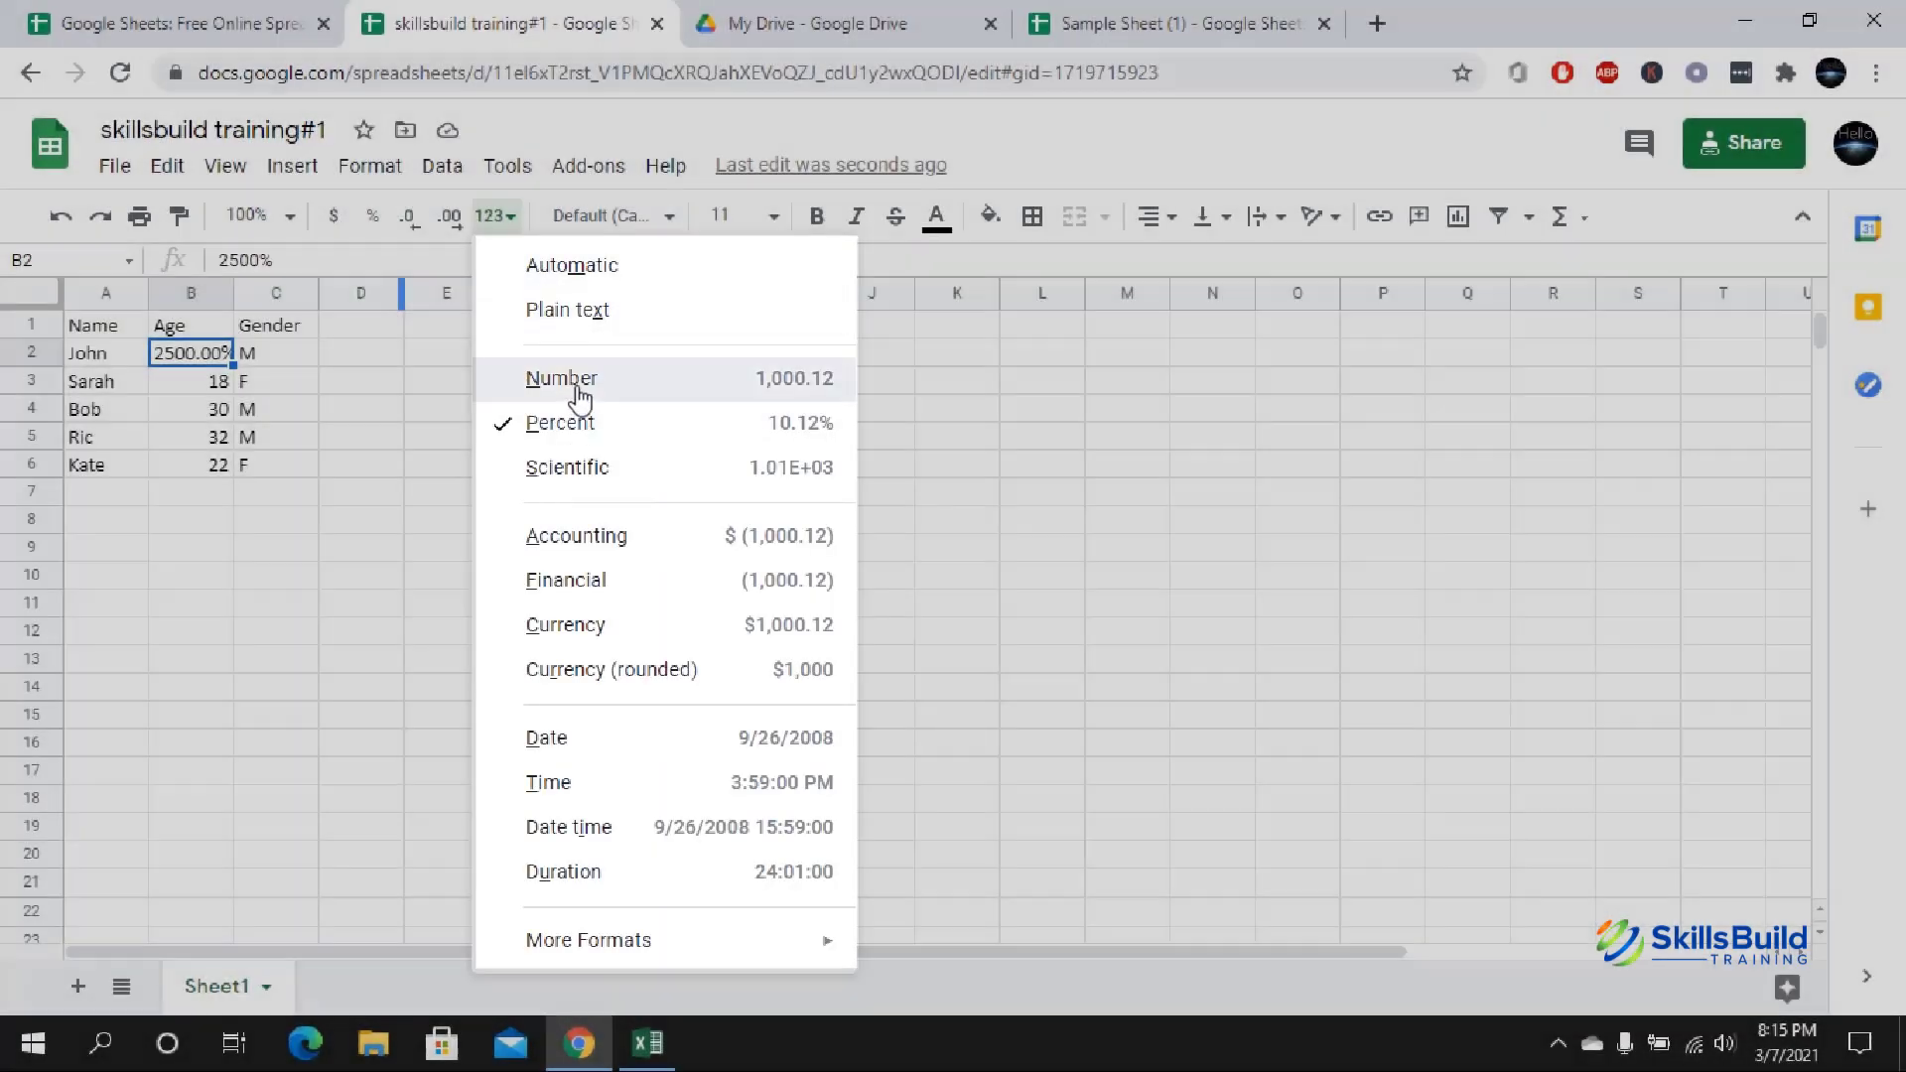
{"action": "left_click", "coordinate": [578, 390]}
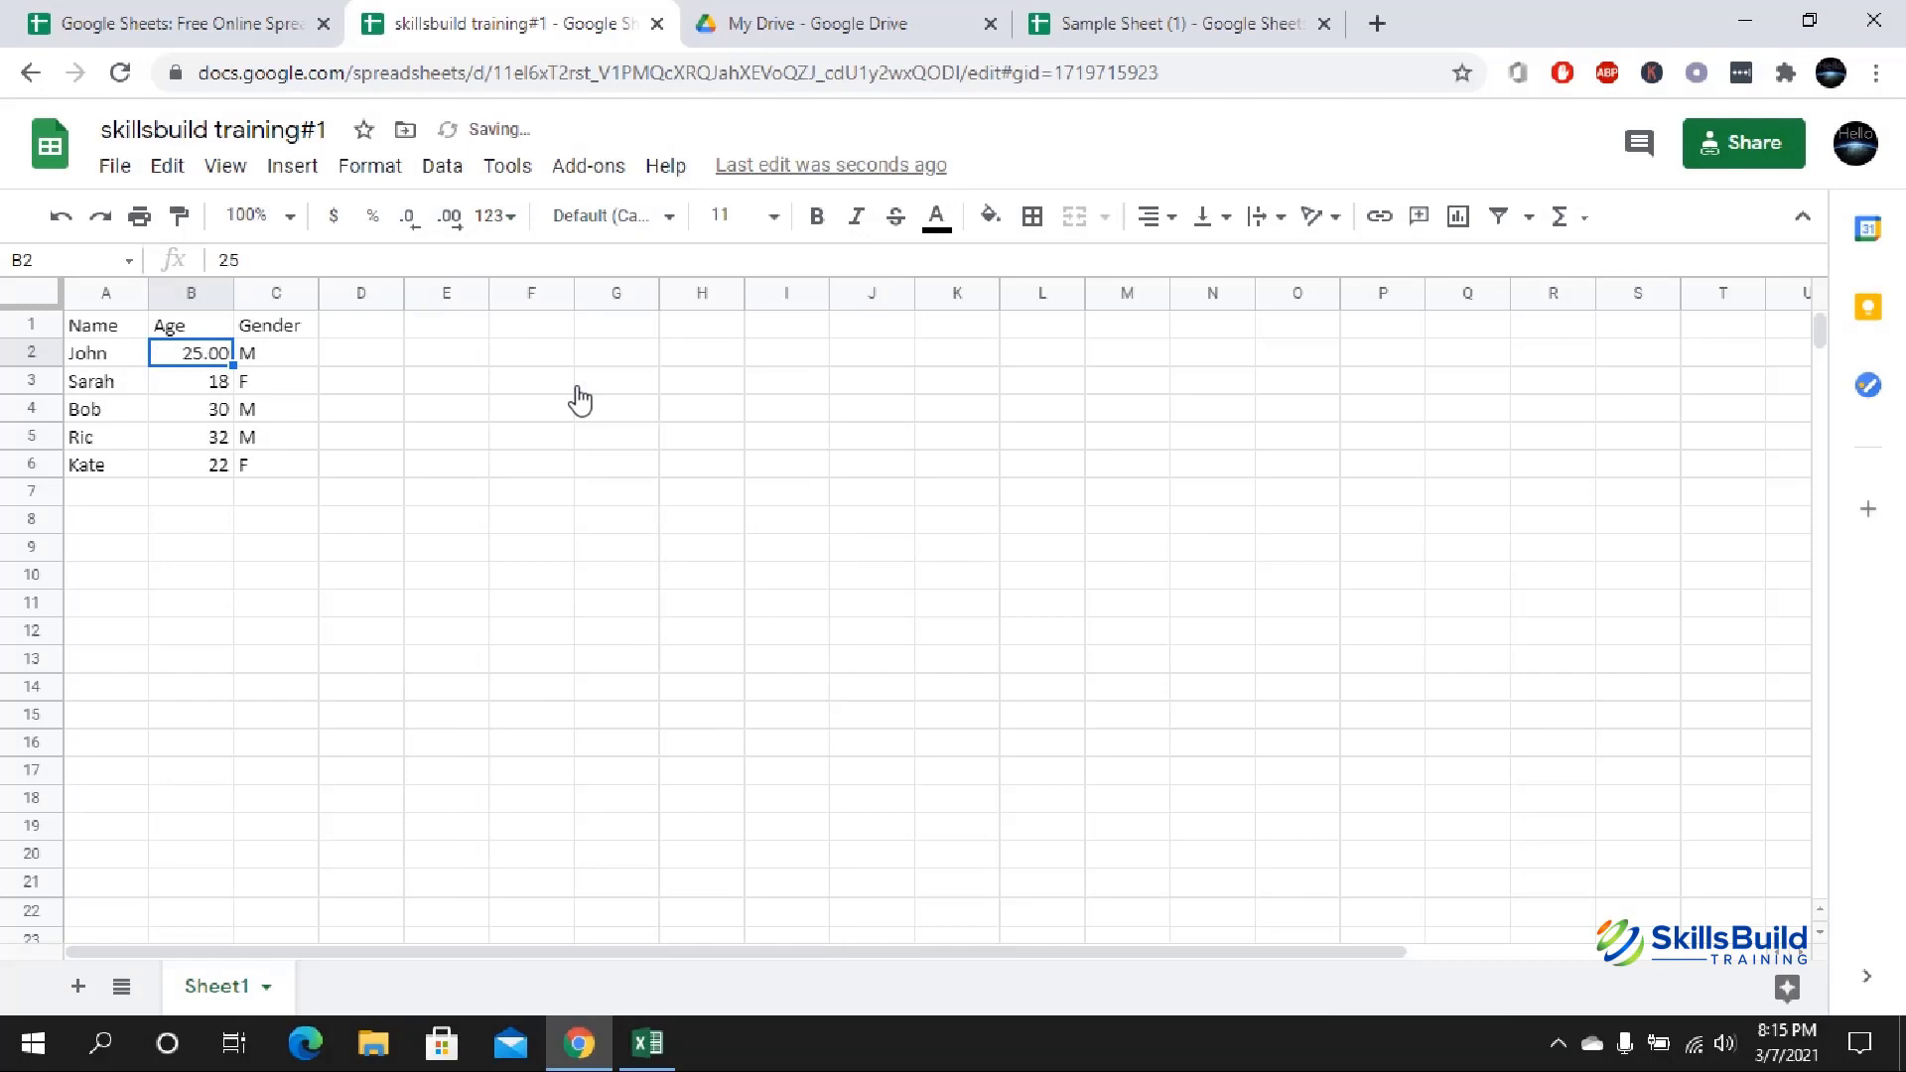
{"action": "left_click", "coordinate": [409, 224]}
{"action": "left_click", "coordinate": [409, 227]}
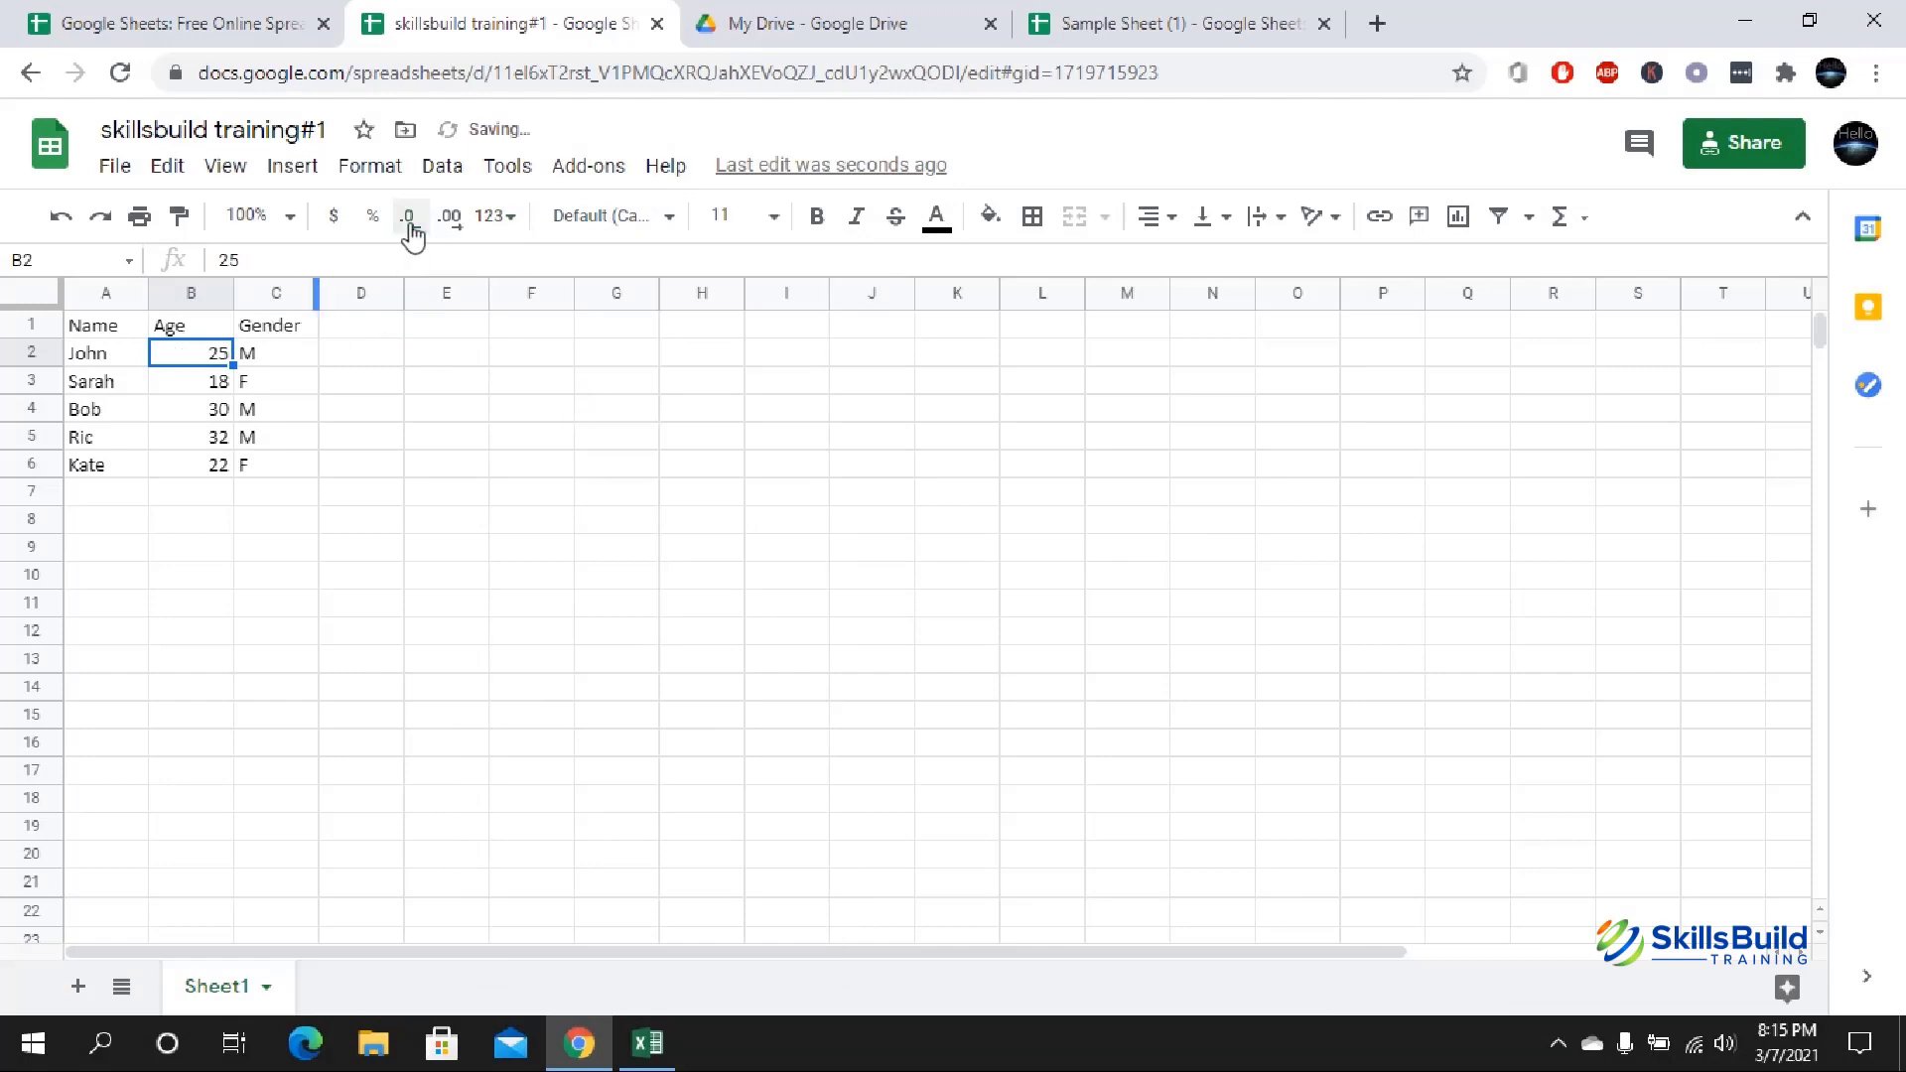
- Apply the Accounting number format to John's age in cell B2
{"action": "left_click", "coordinate": [496, 218]}
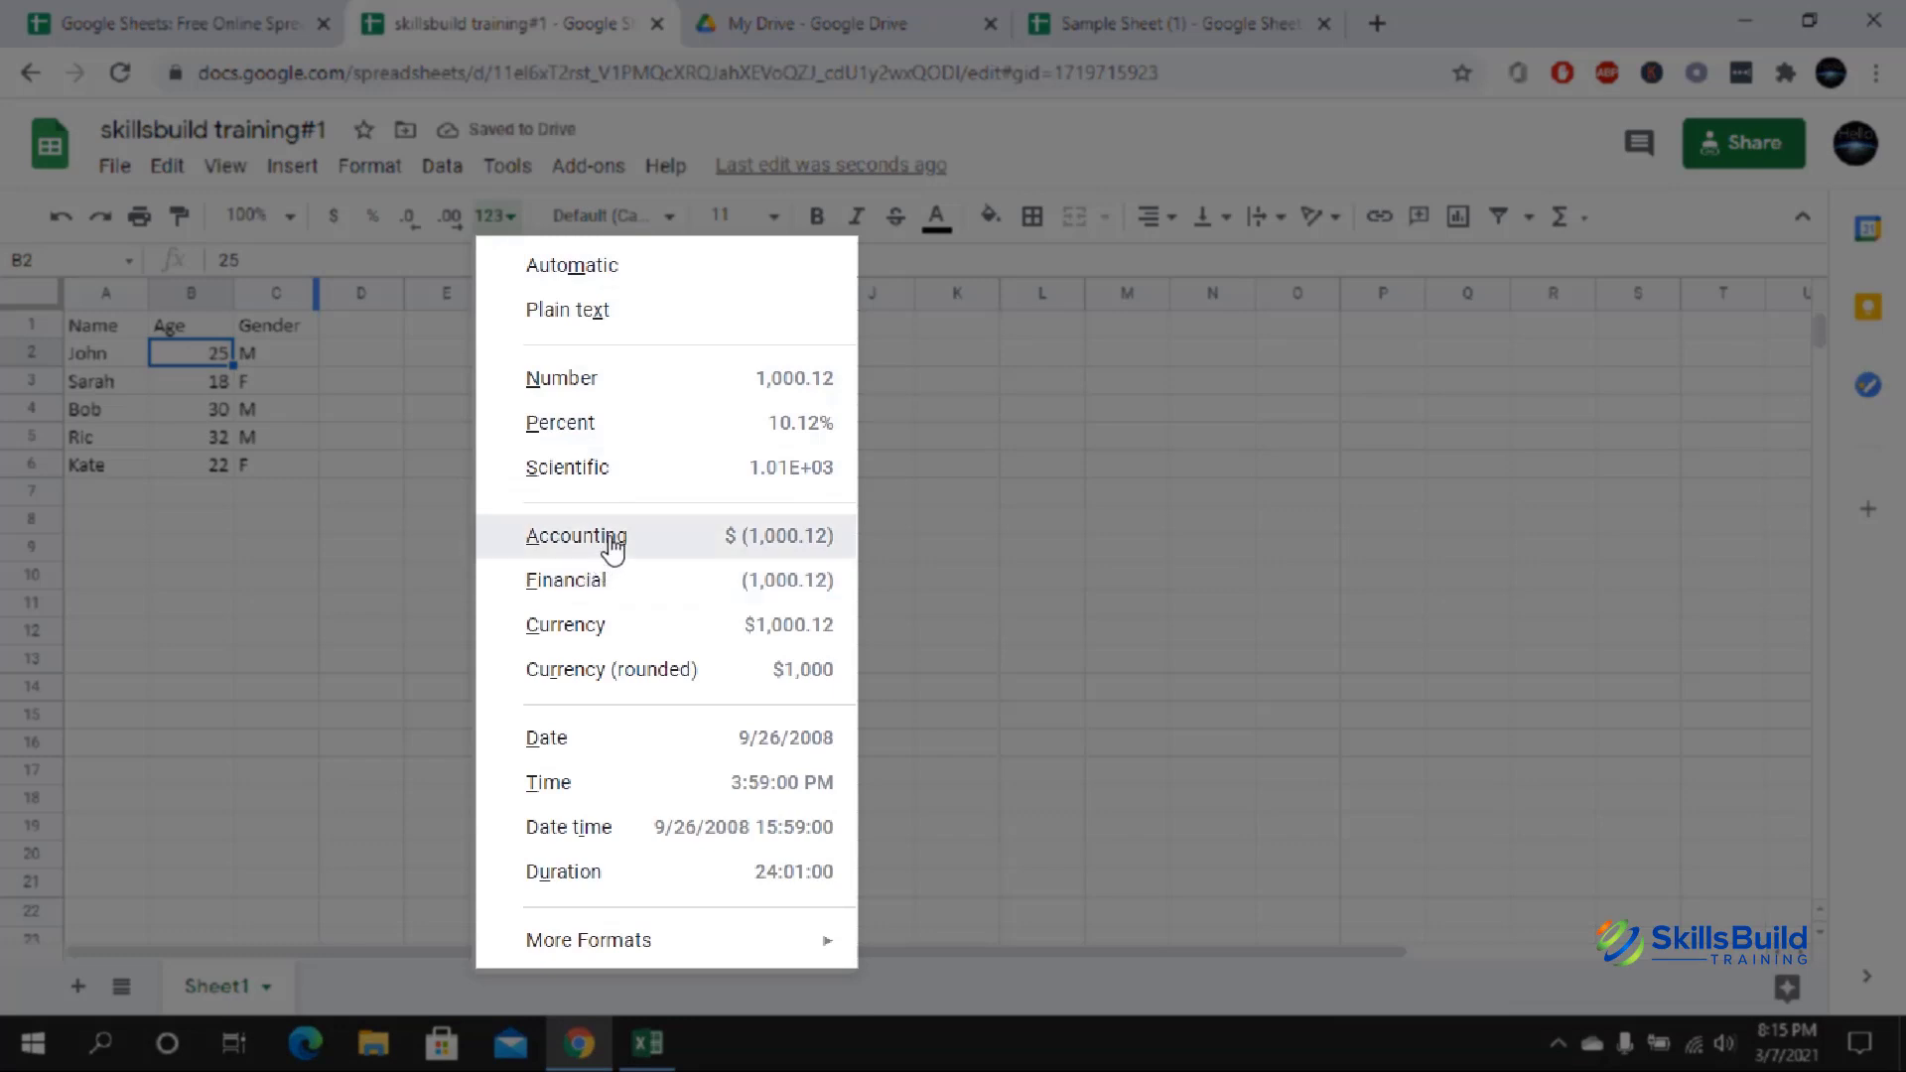
{"action": "left_click", "coordinate": [576, 536]}
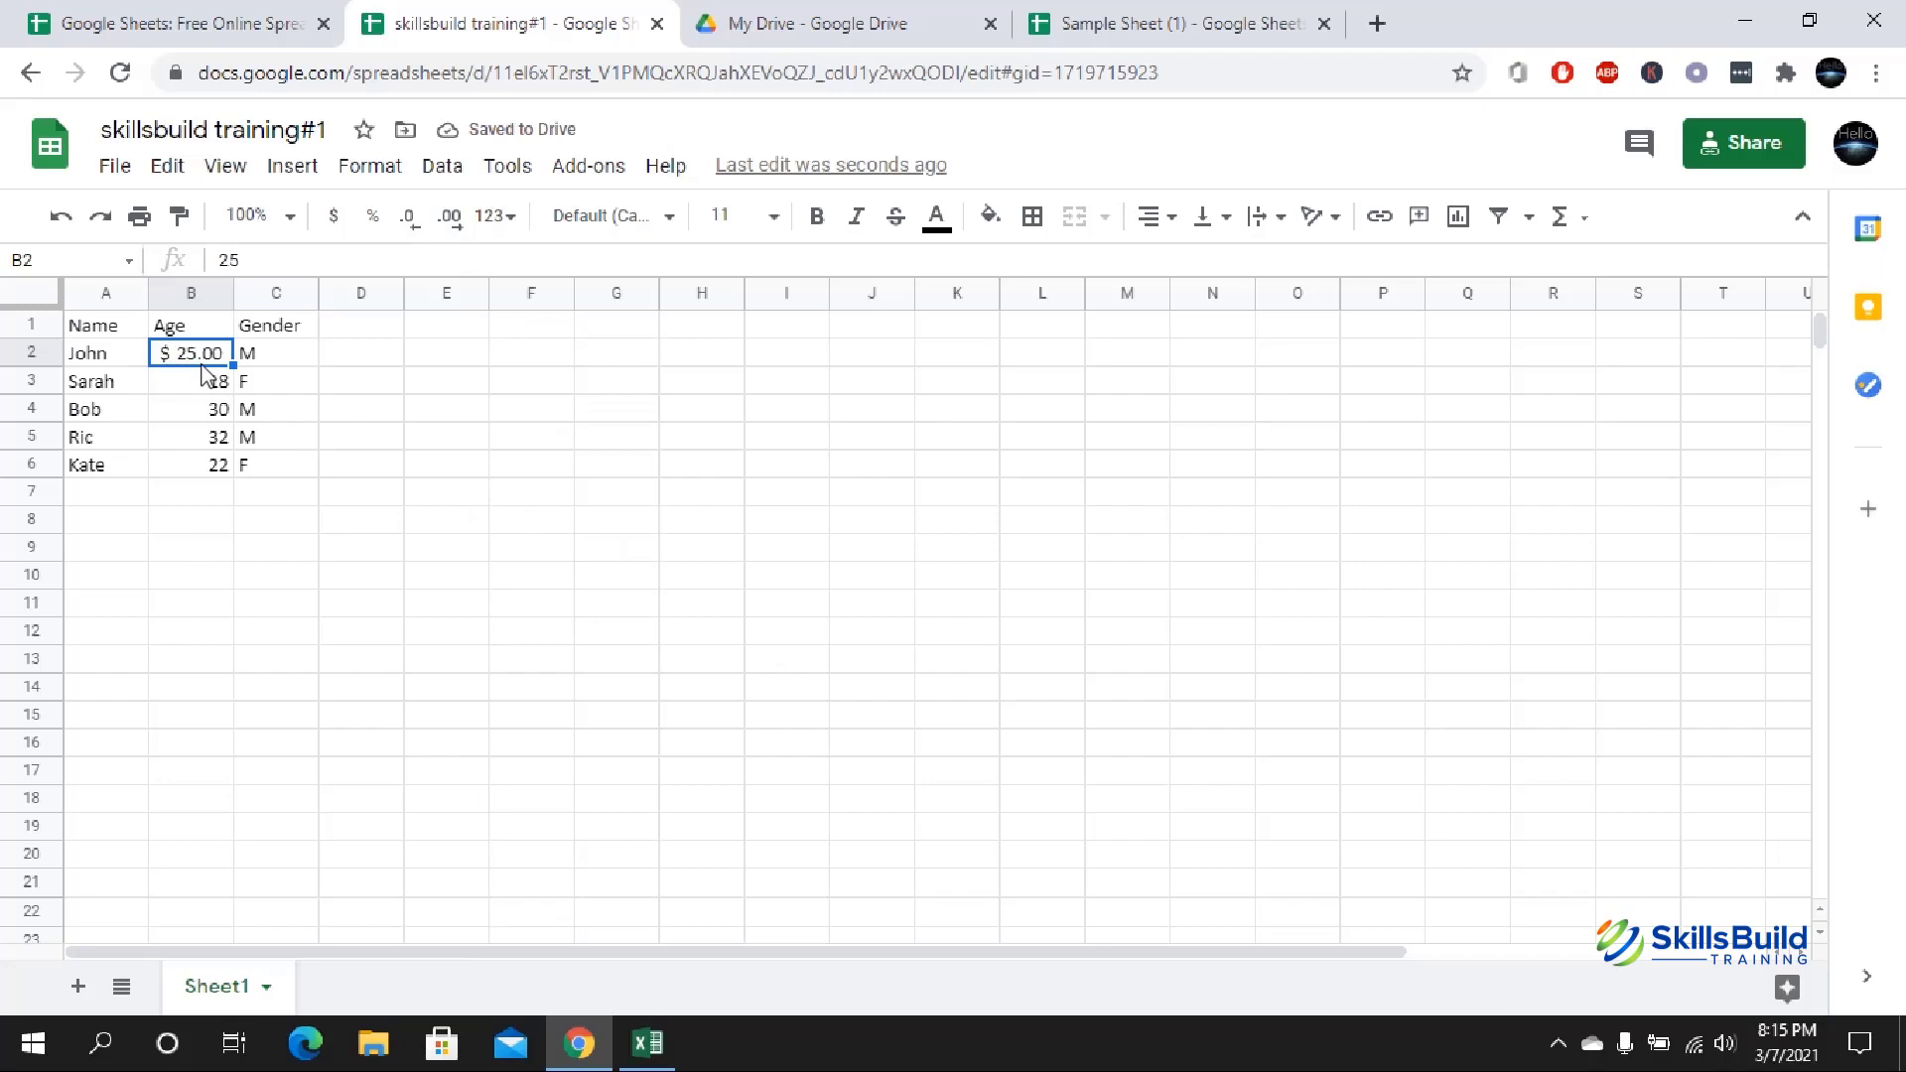
- Format the age in cell B2 as Date, and replace that with the Number format with two decimals
{"action": "left_click", "coordinate": [491, 218]}
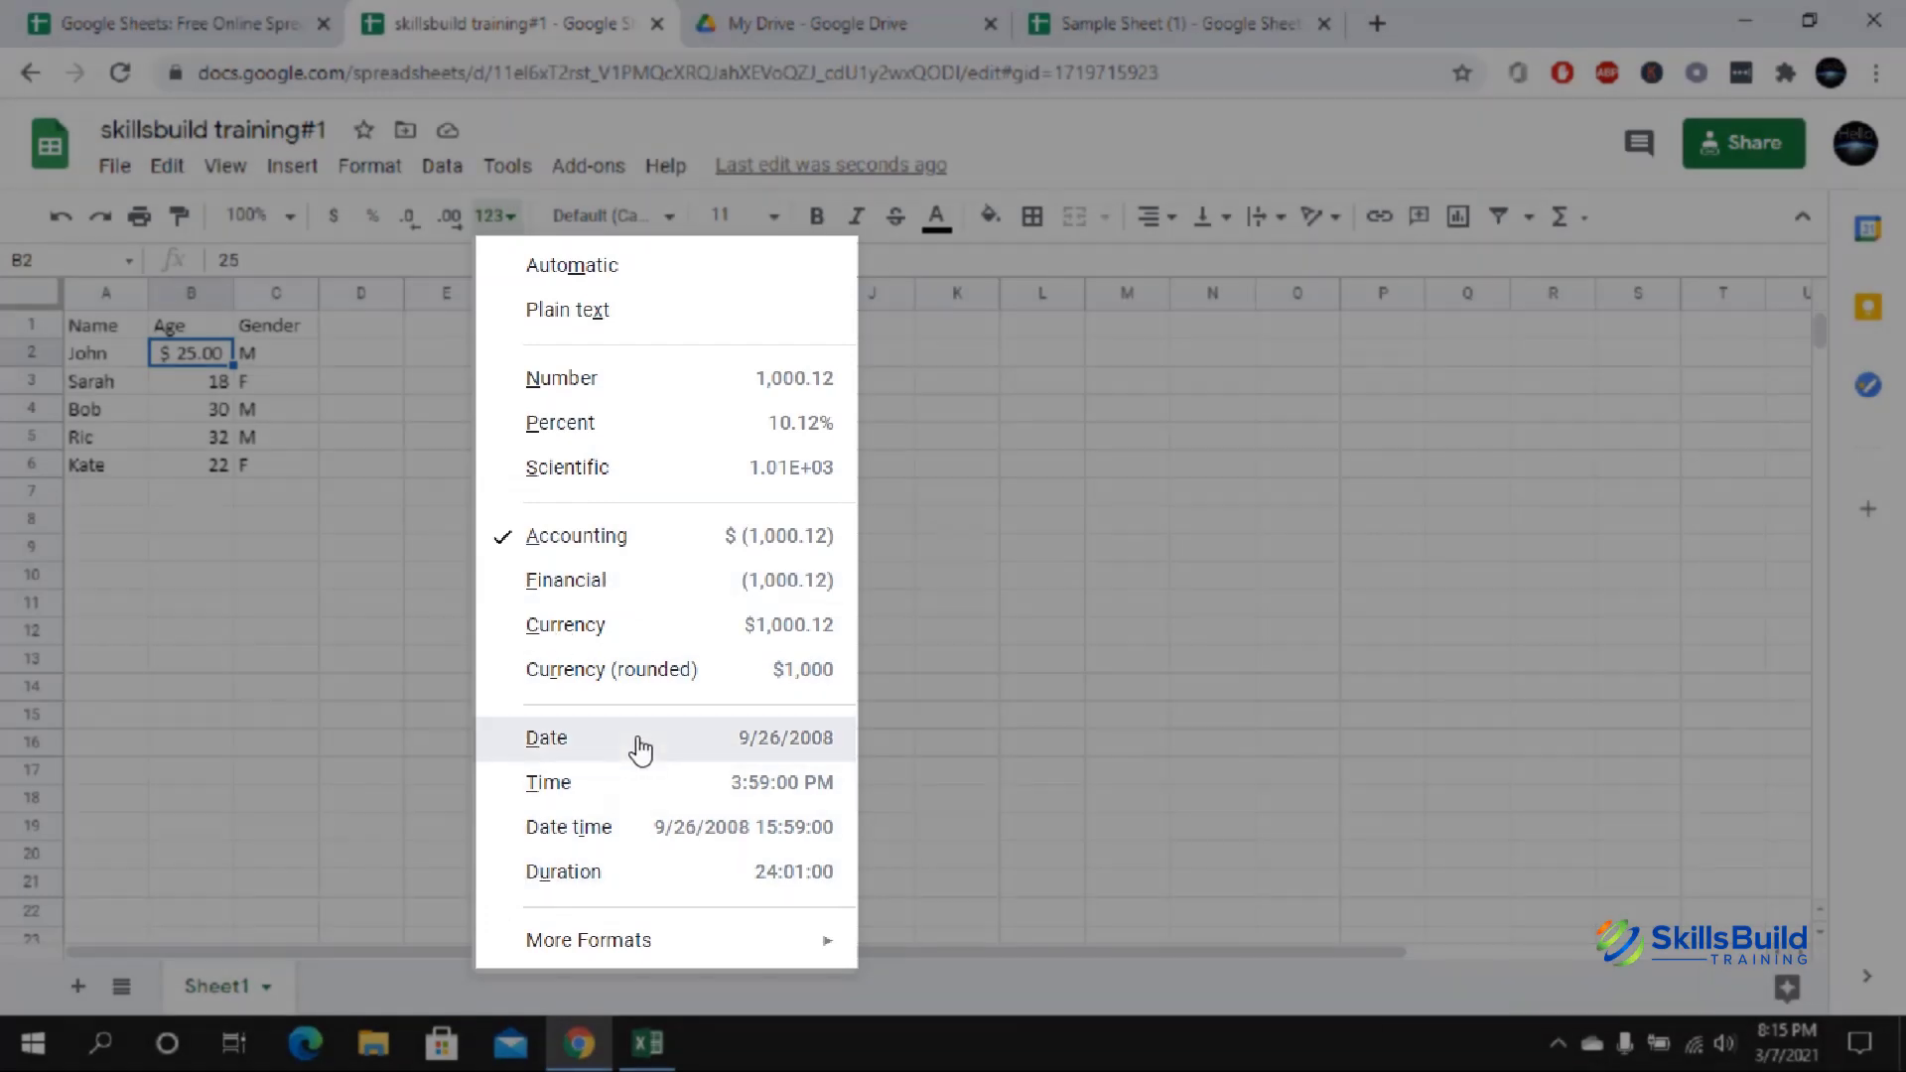
{"action": "left_click", "coordinate": [640, 749]}
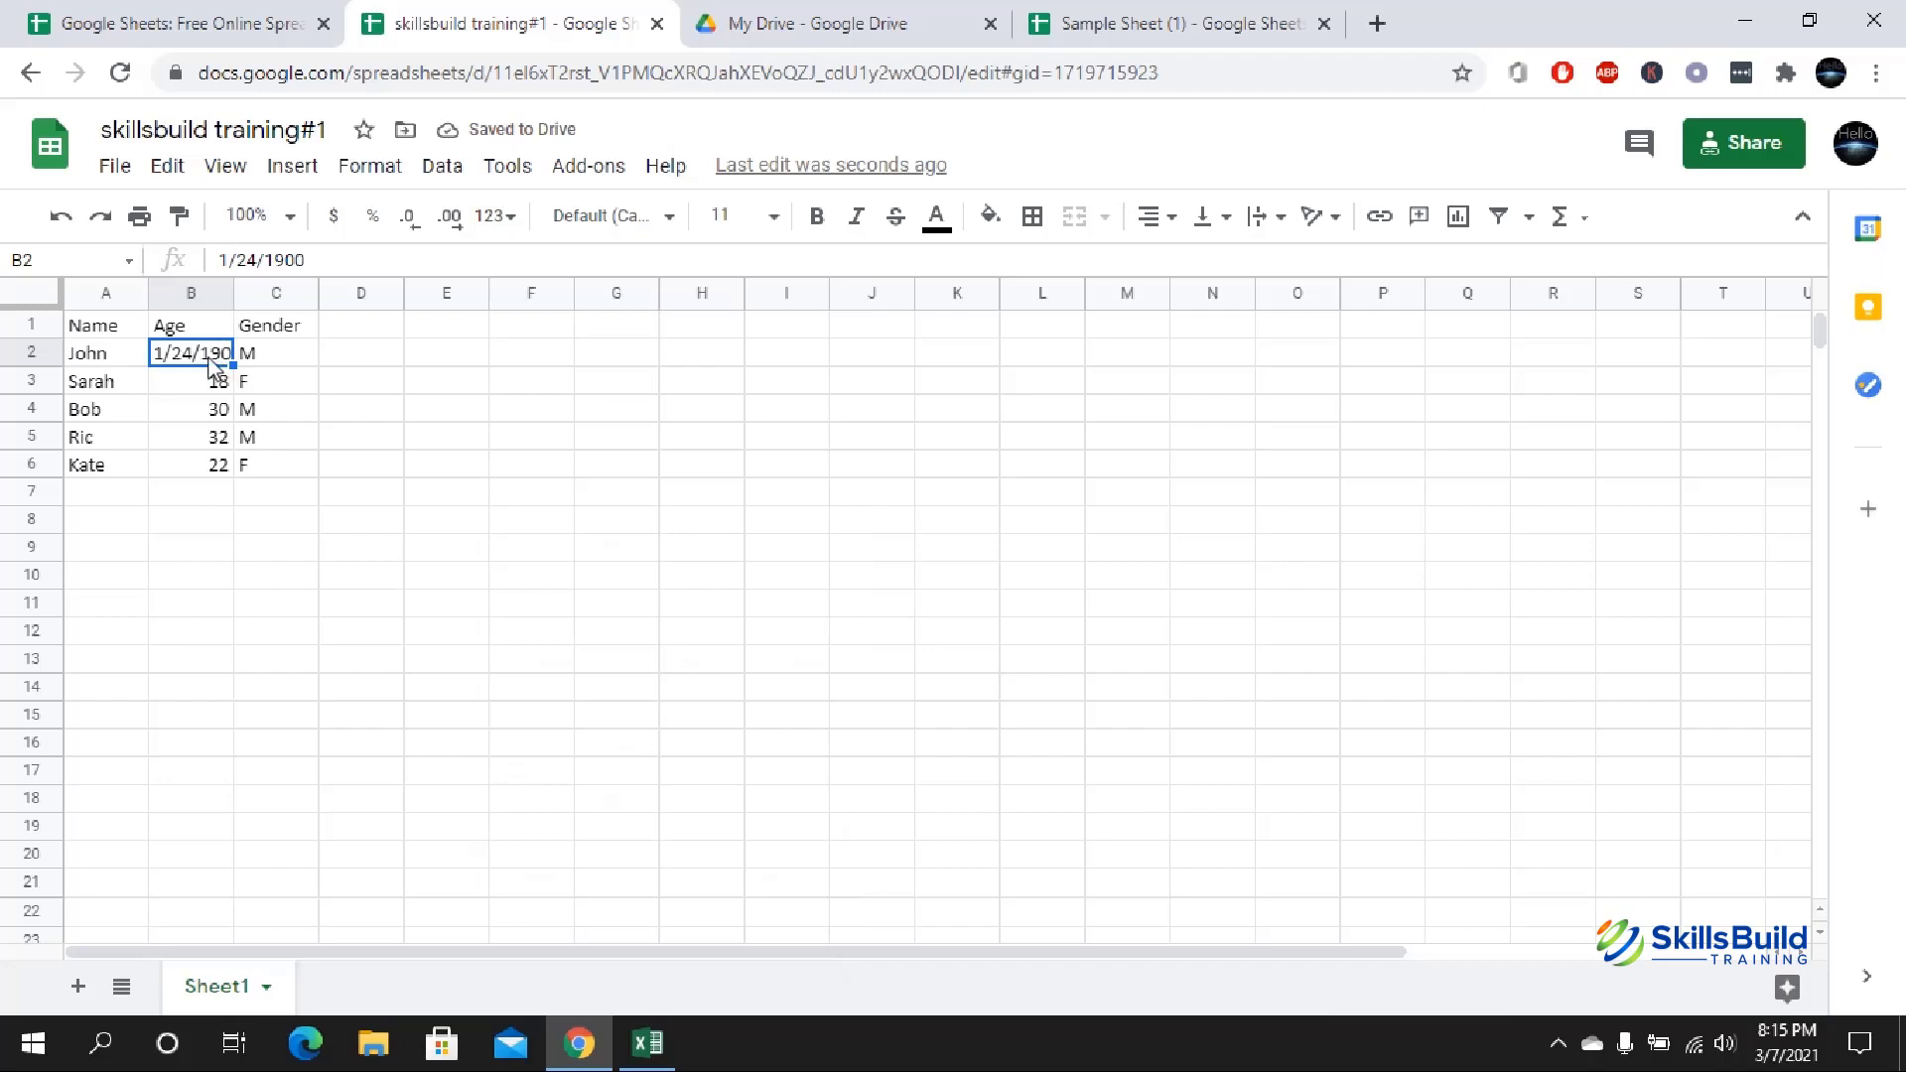
{"action": "left_click", "coordinate": [504, 220]}
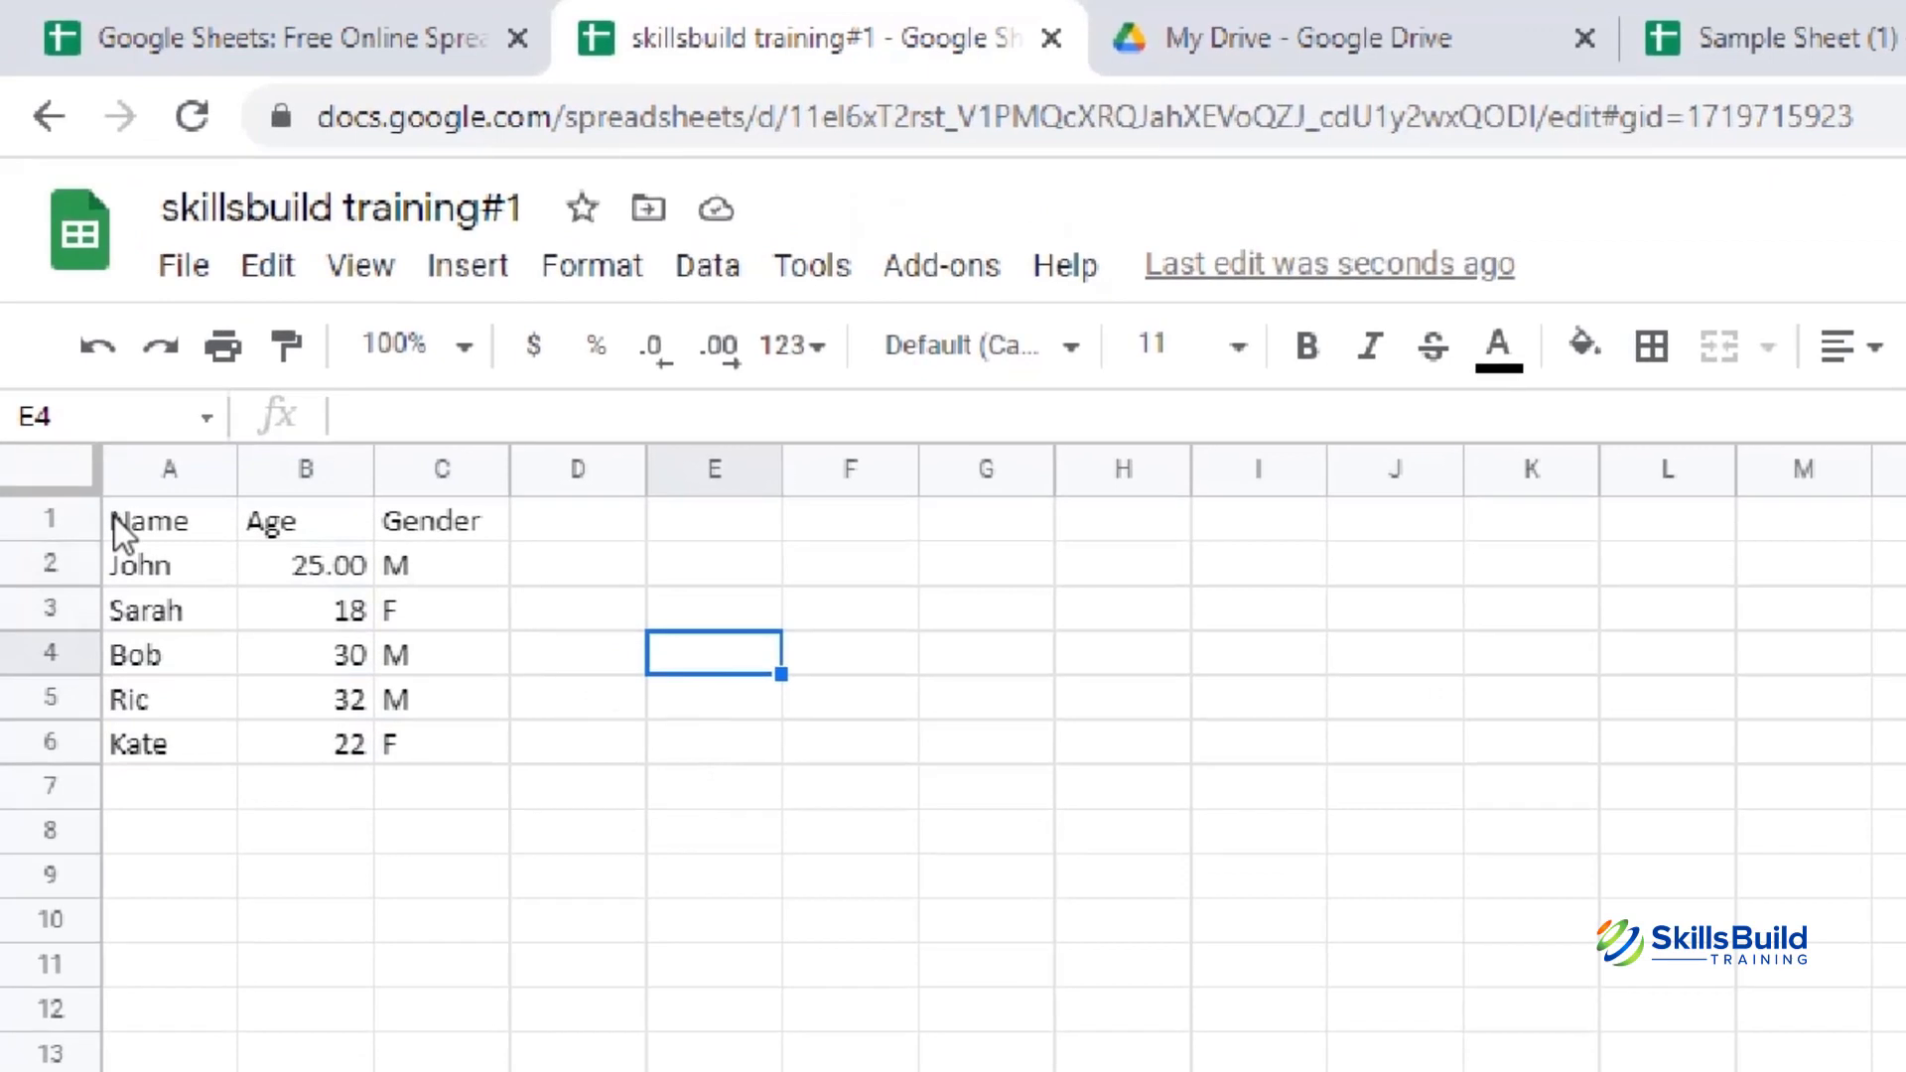
- Move the whole table in A1:C6 down three rows to A4:C9
{"action": "mouse_move", "coordinate": [115, 516]}
{"action": "left_mouse_down"}
{"action": "mouse_move", "coordinate": [348, 629]}
{"action": "mouse_move", "coordinate": [439, 744]}
{"action": "left_mouse_up"}
{"action": "left_click_drag", "start_coordinate": [312, 512], "coordinate": [349, 656]}
{"action": "mouse_move", "coordinate": [151, 530]}
{"action": "left_mouse_down"}
{"action": "mouse_move", "coordinate": [460, 749]}
{"action": "mouse_move", "coordinate": [521, 768]}
{"action": "left_mouse_up"}
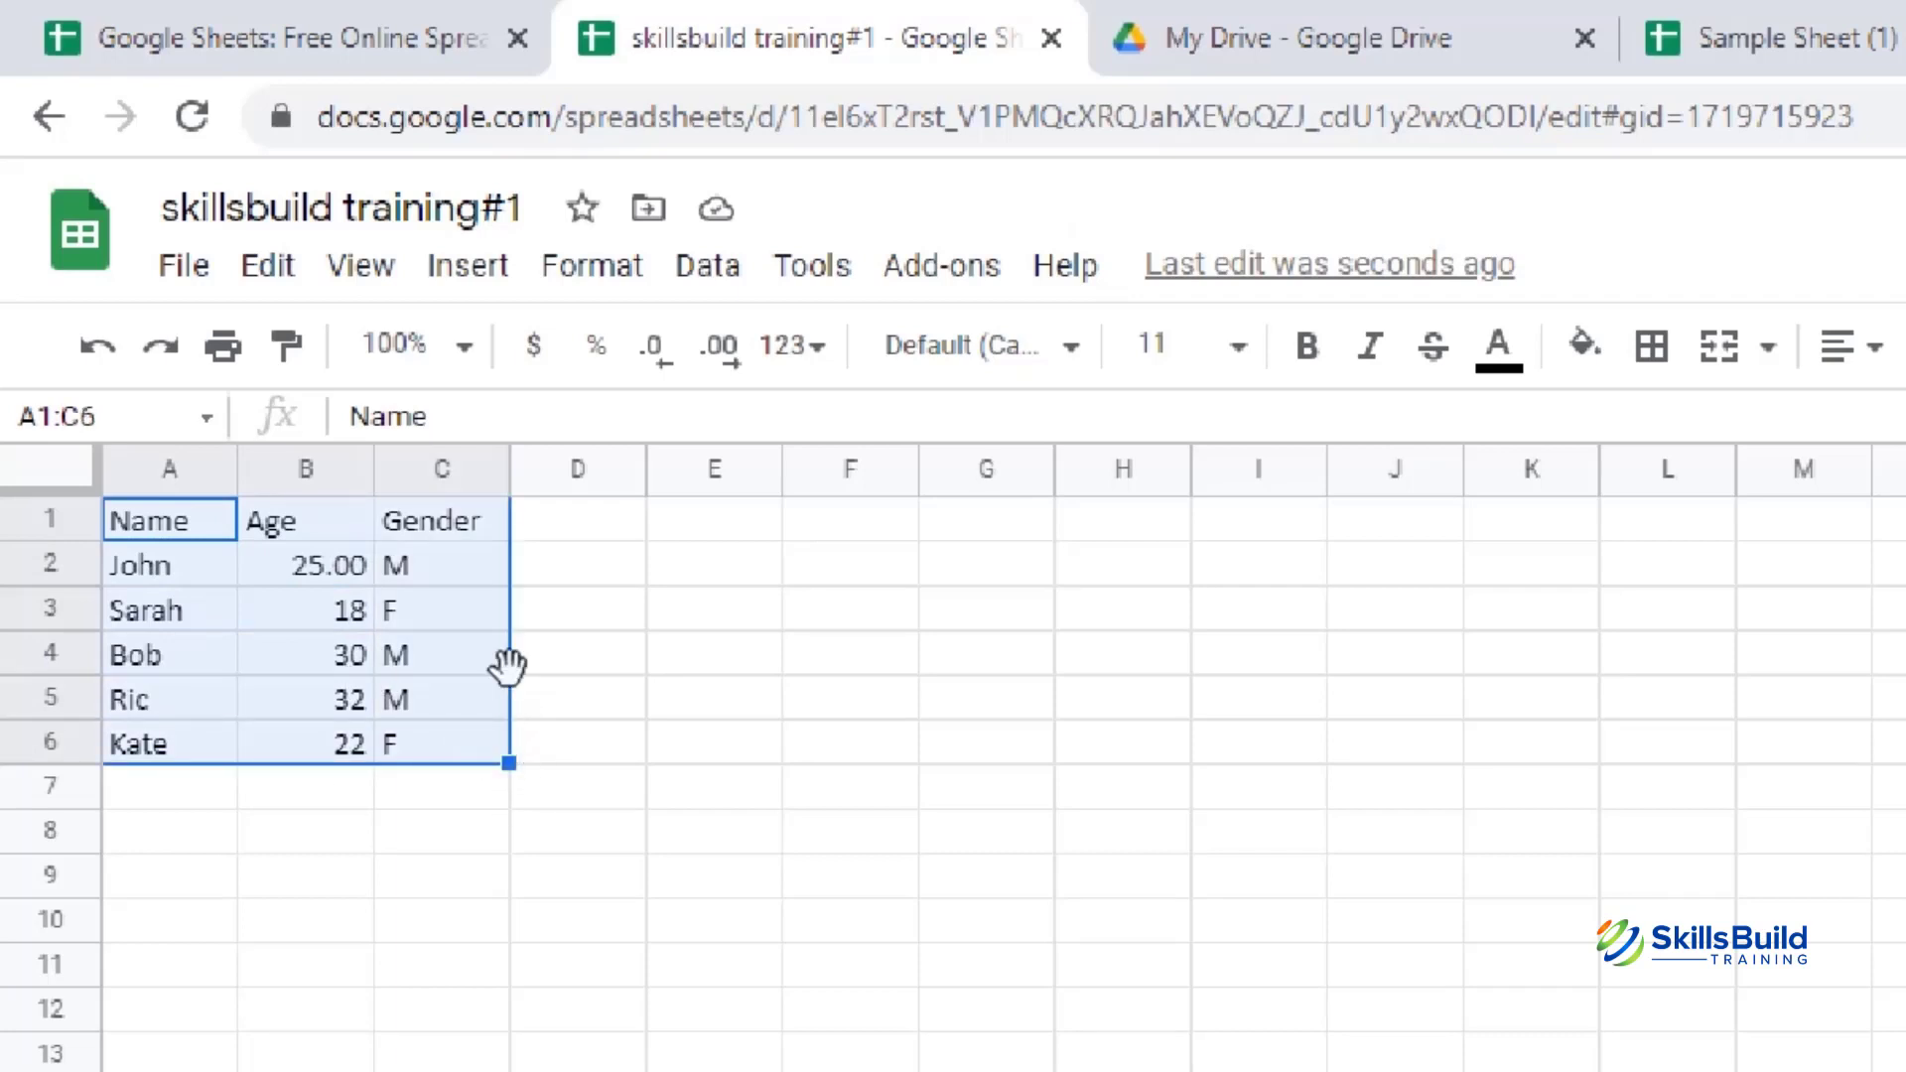
{"action": "left_click_drag", "start_coordinate": [506, 664], "coordinate": [470, 789]}
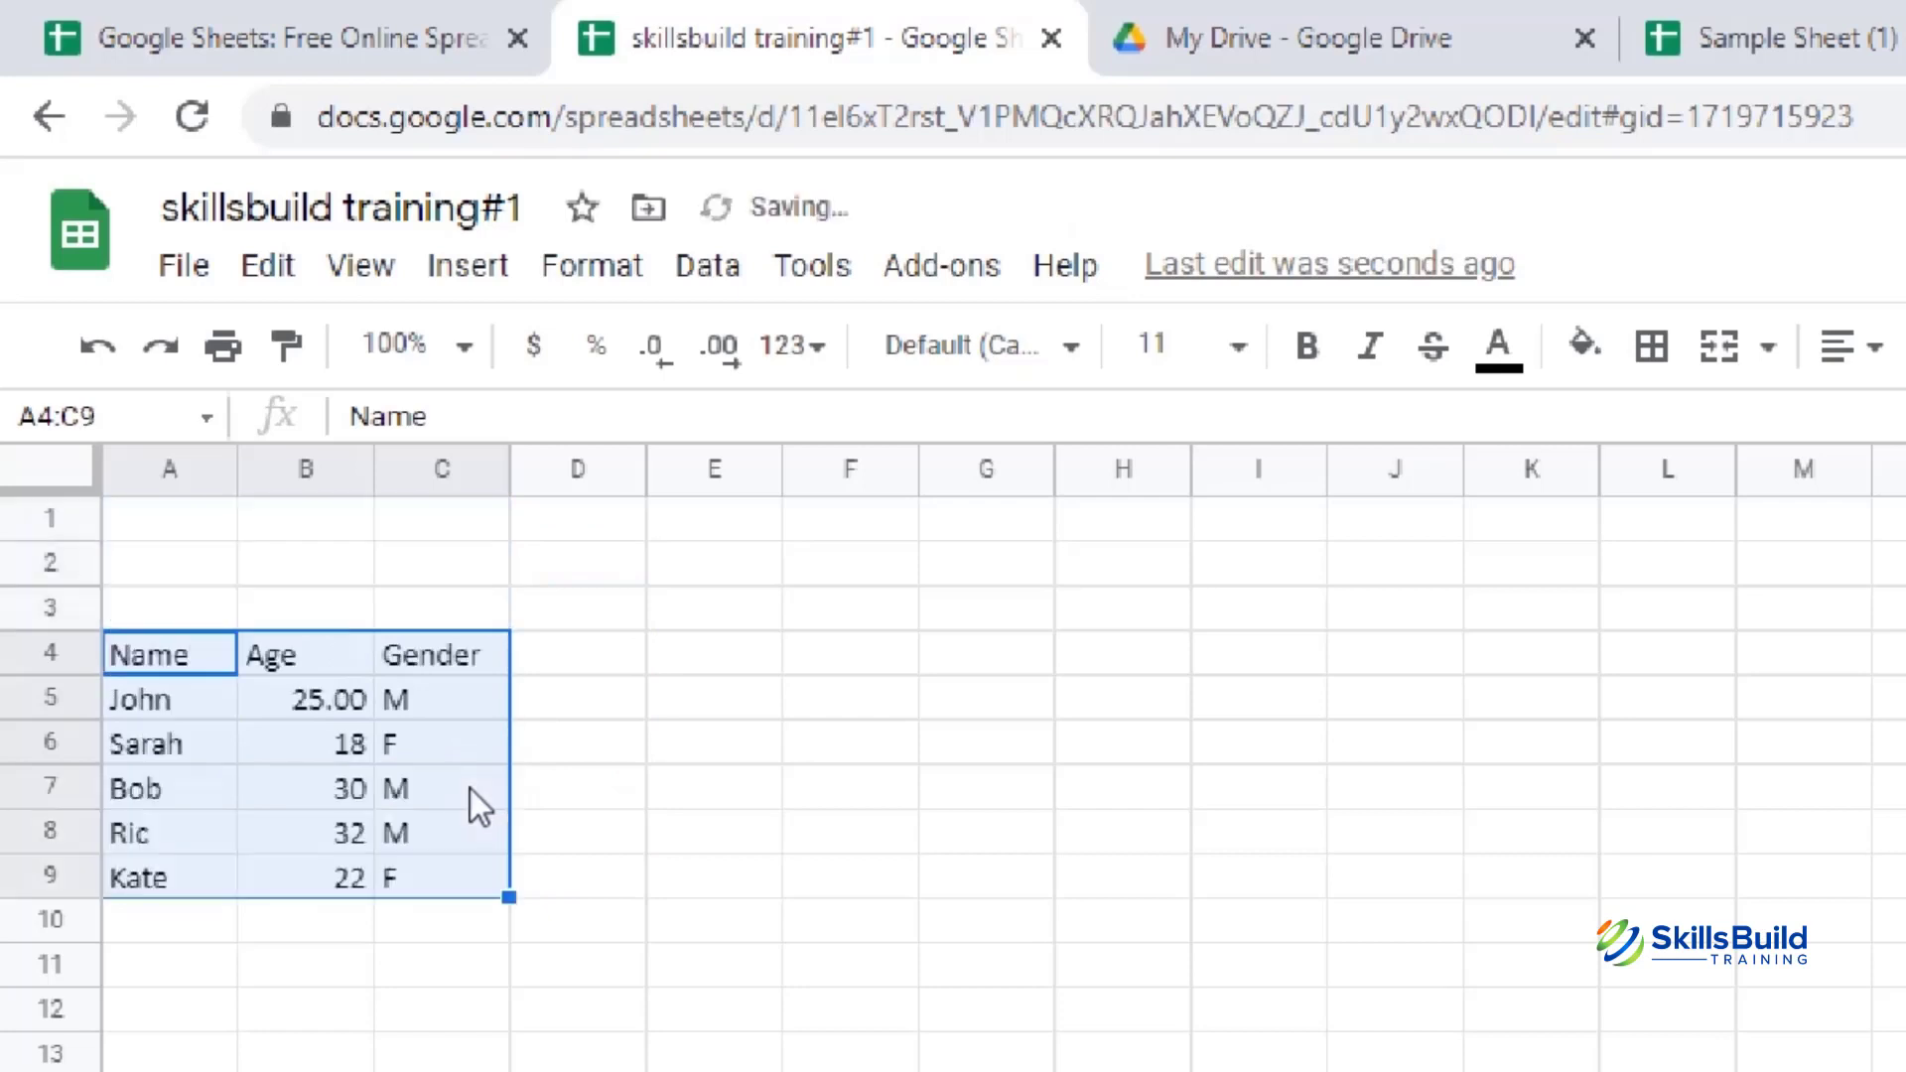
- Enter the heading Person in cell A3, directly above the Name column header
{"action": "left_click", "coordinate": [220, 612]}
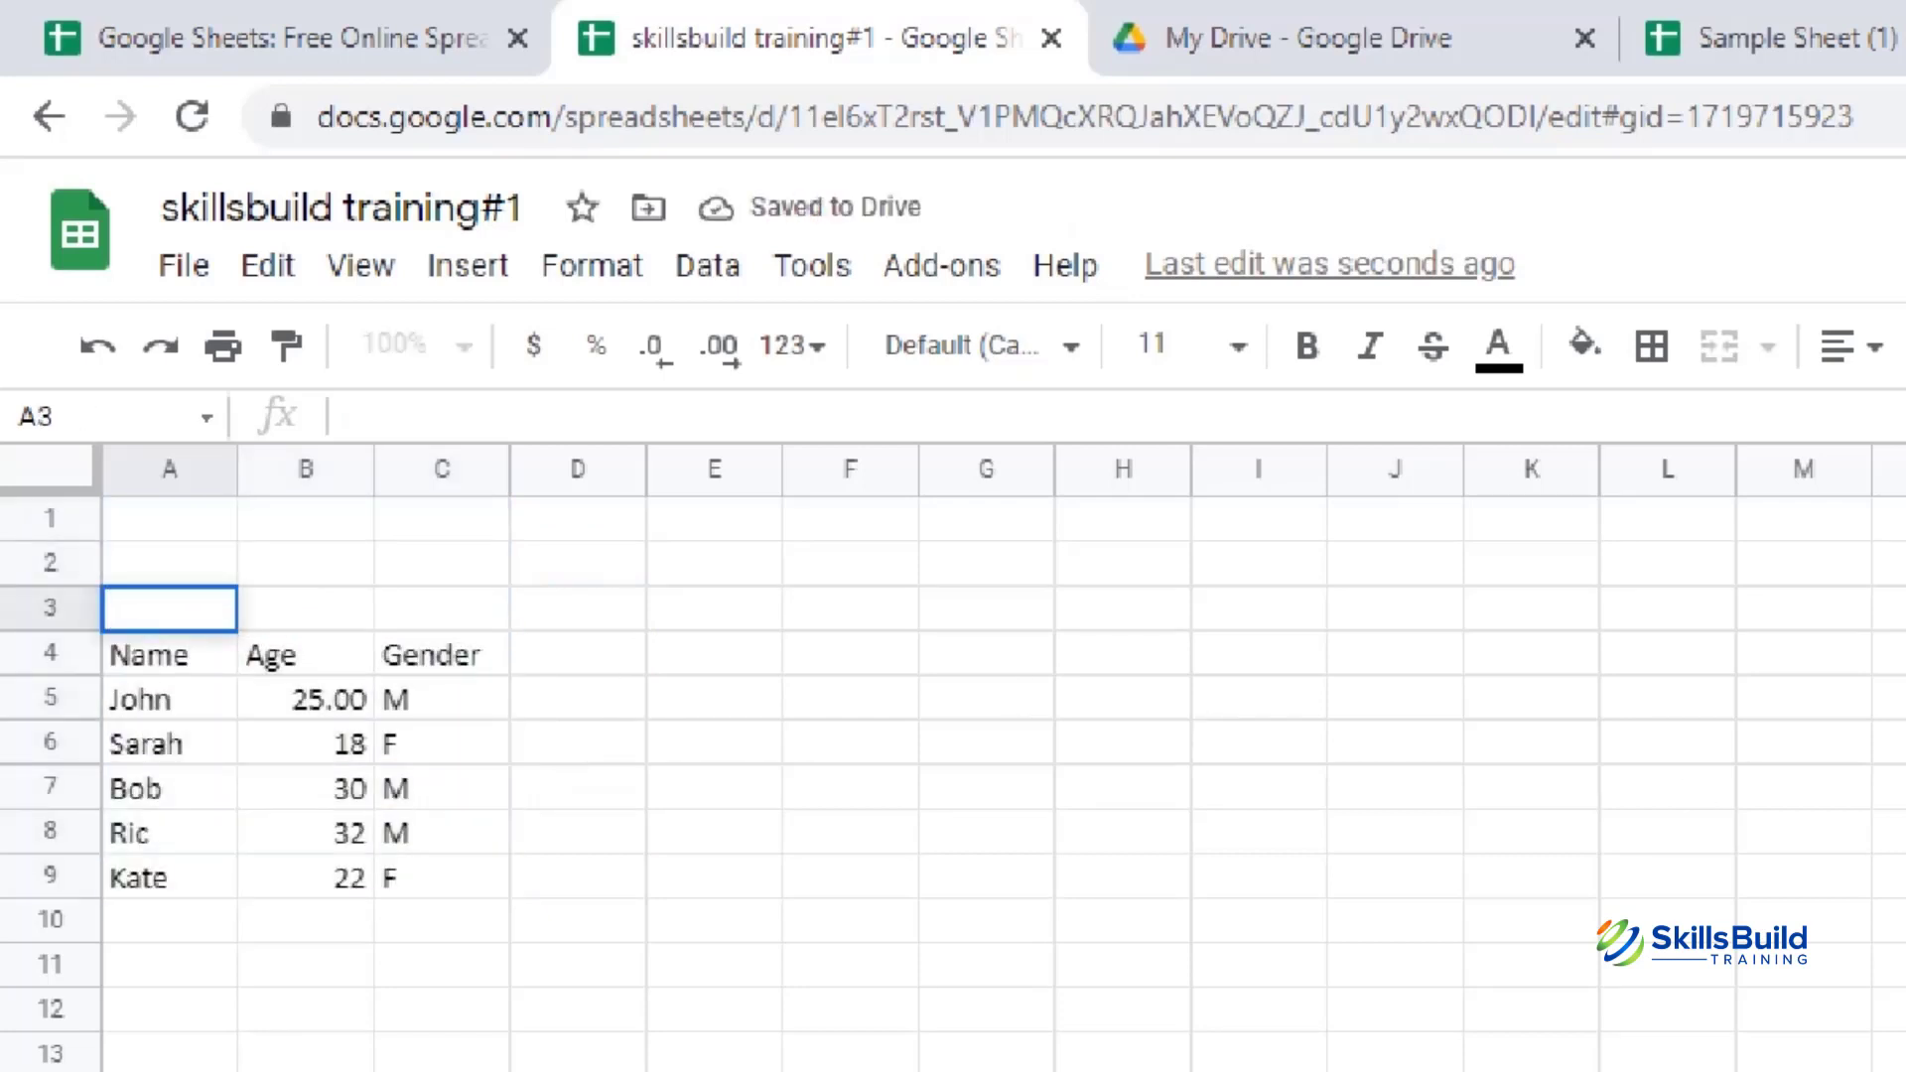
{"action": "type", "text": "P"}
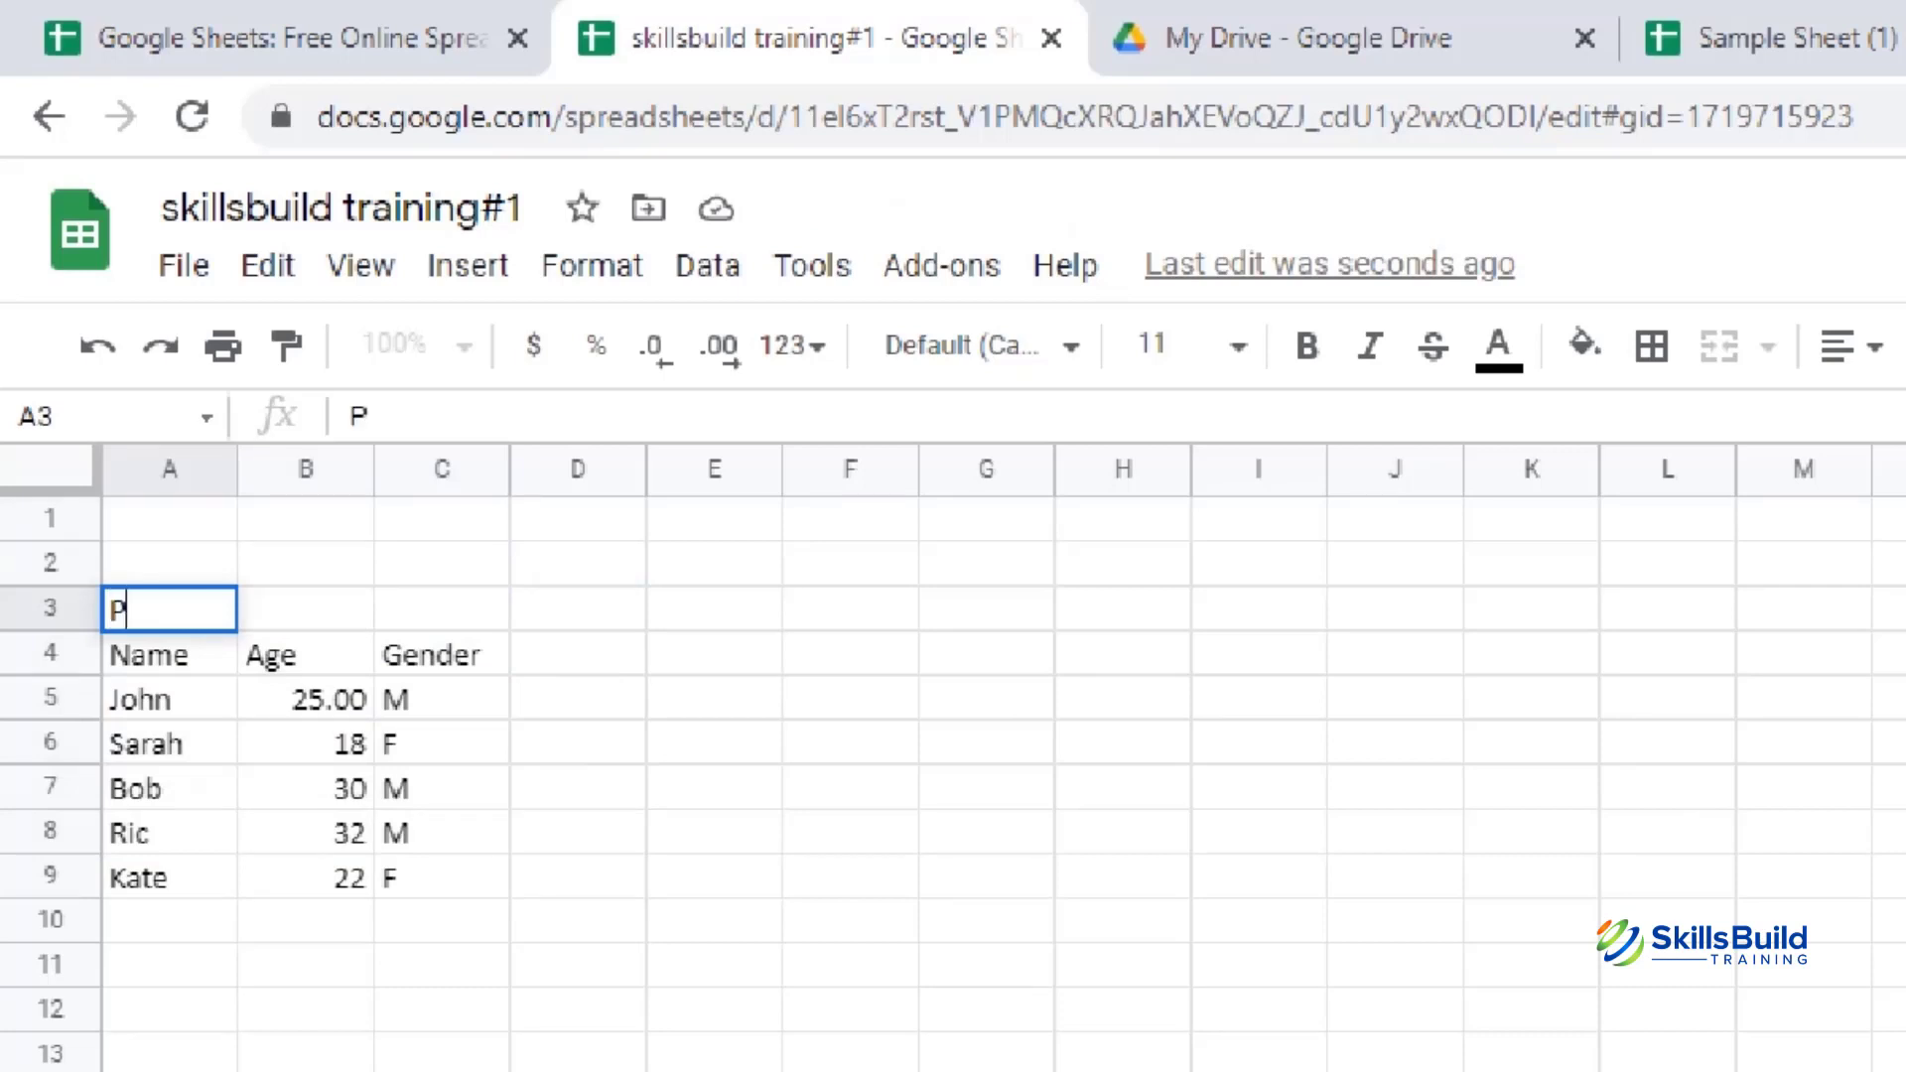
{"action": "type", "text": "erson"}
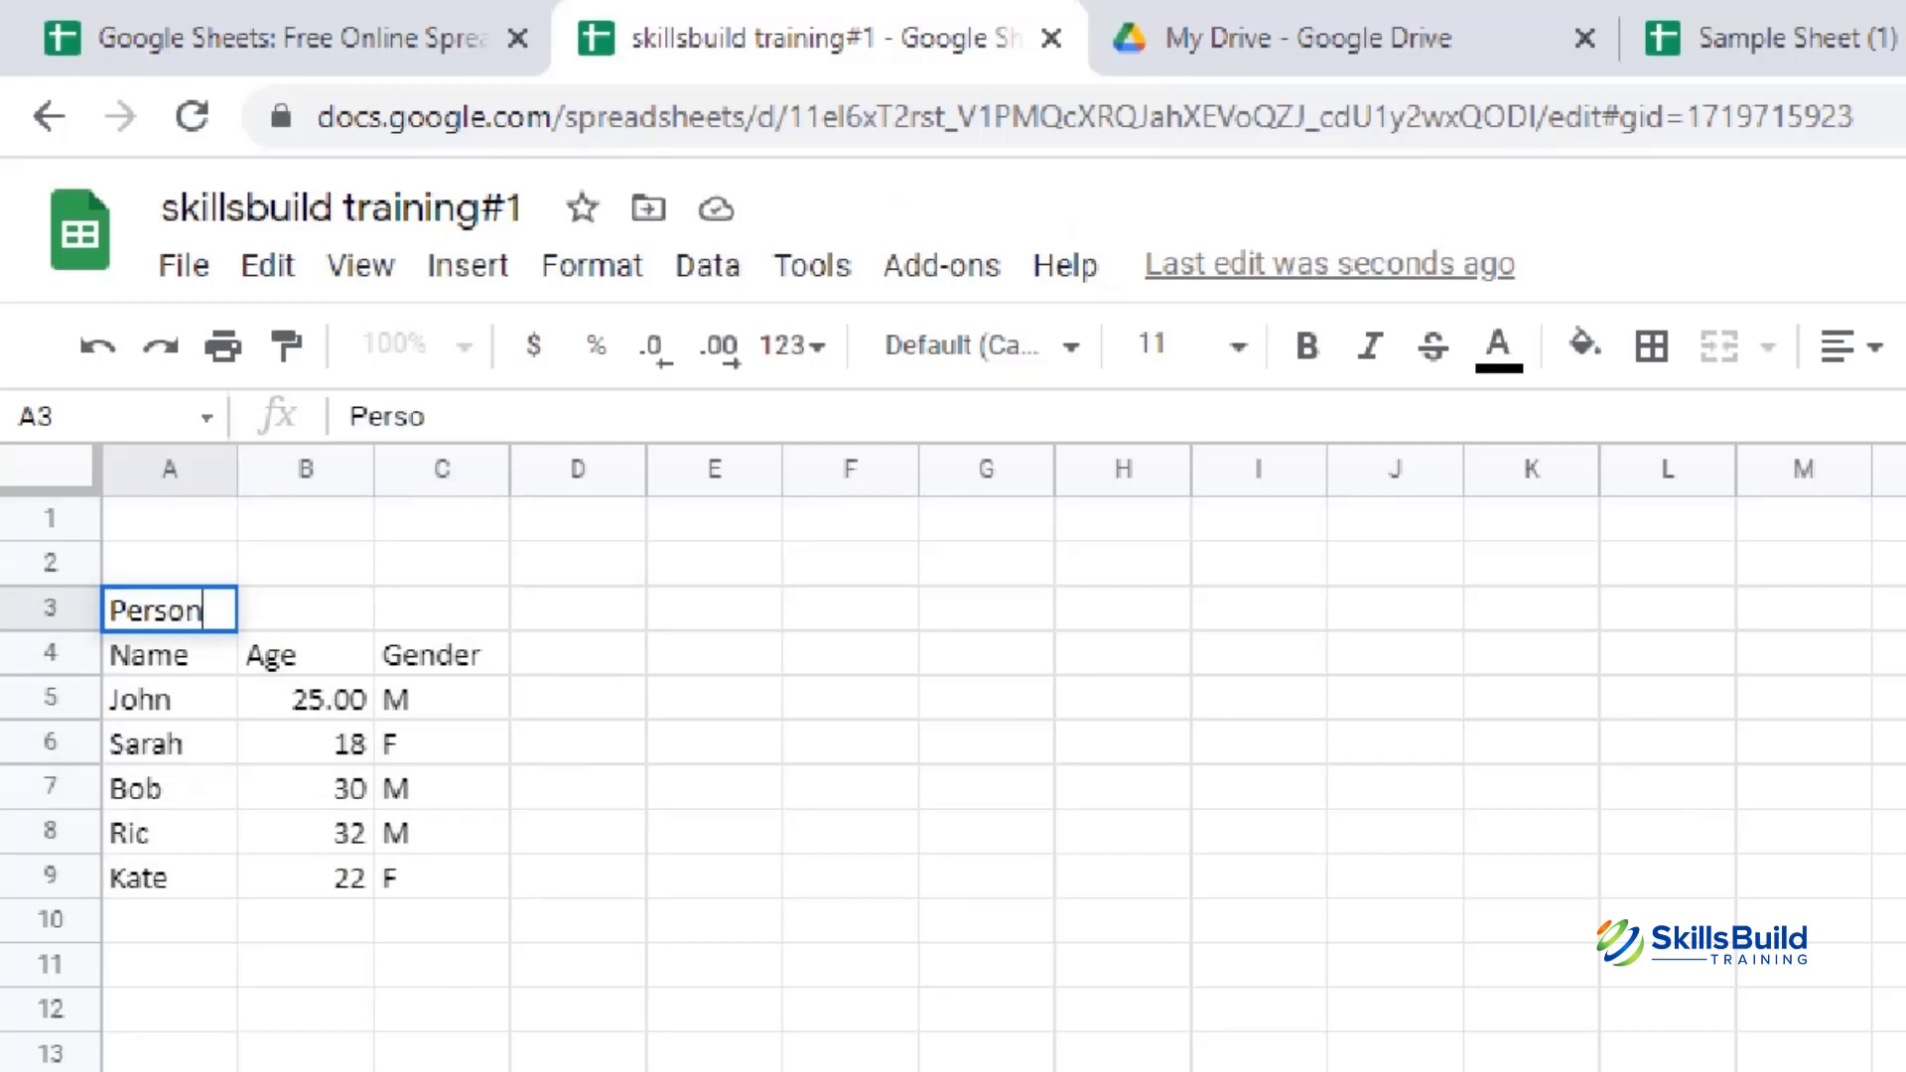
{"action": "key", "text": "Return"}
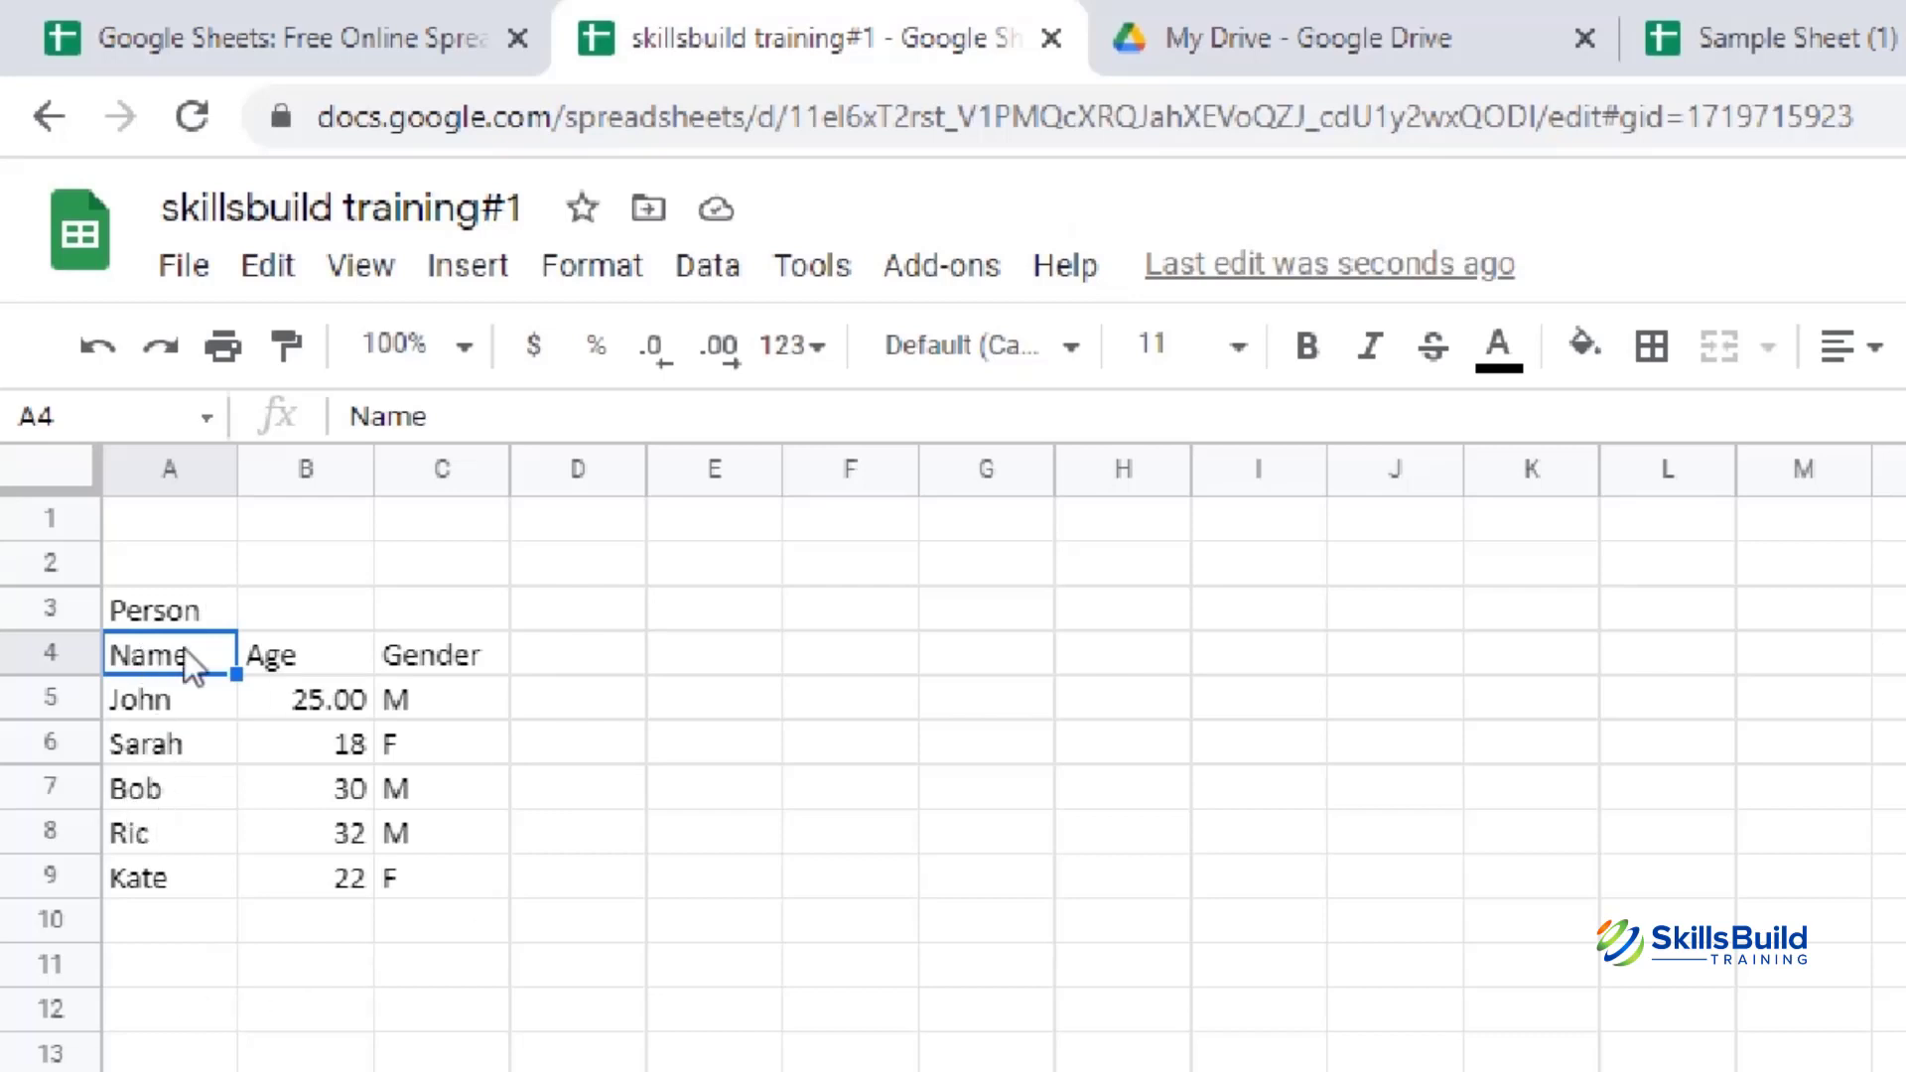
- Merge cells A3:C3 and center the Person heading horizontally across the table
{"action": "left_click", "coordinate": [224, 608]}
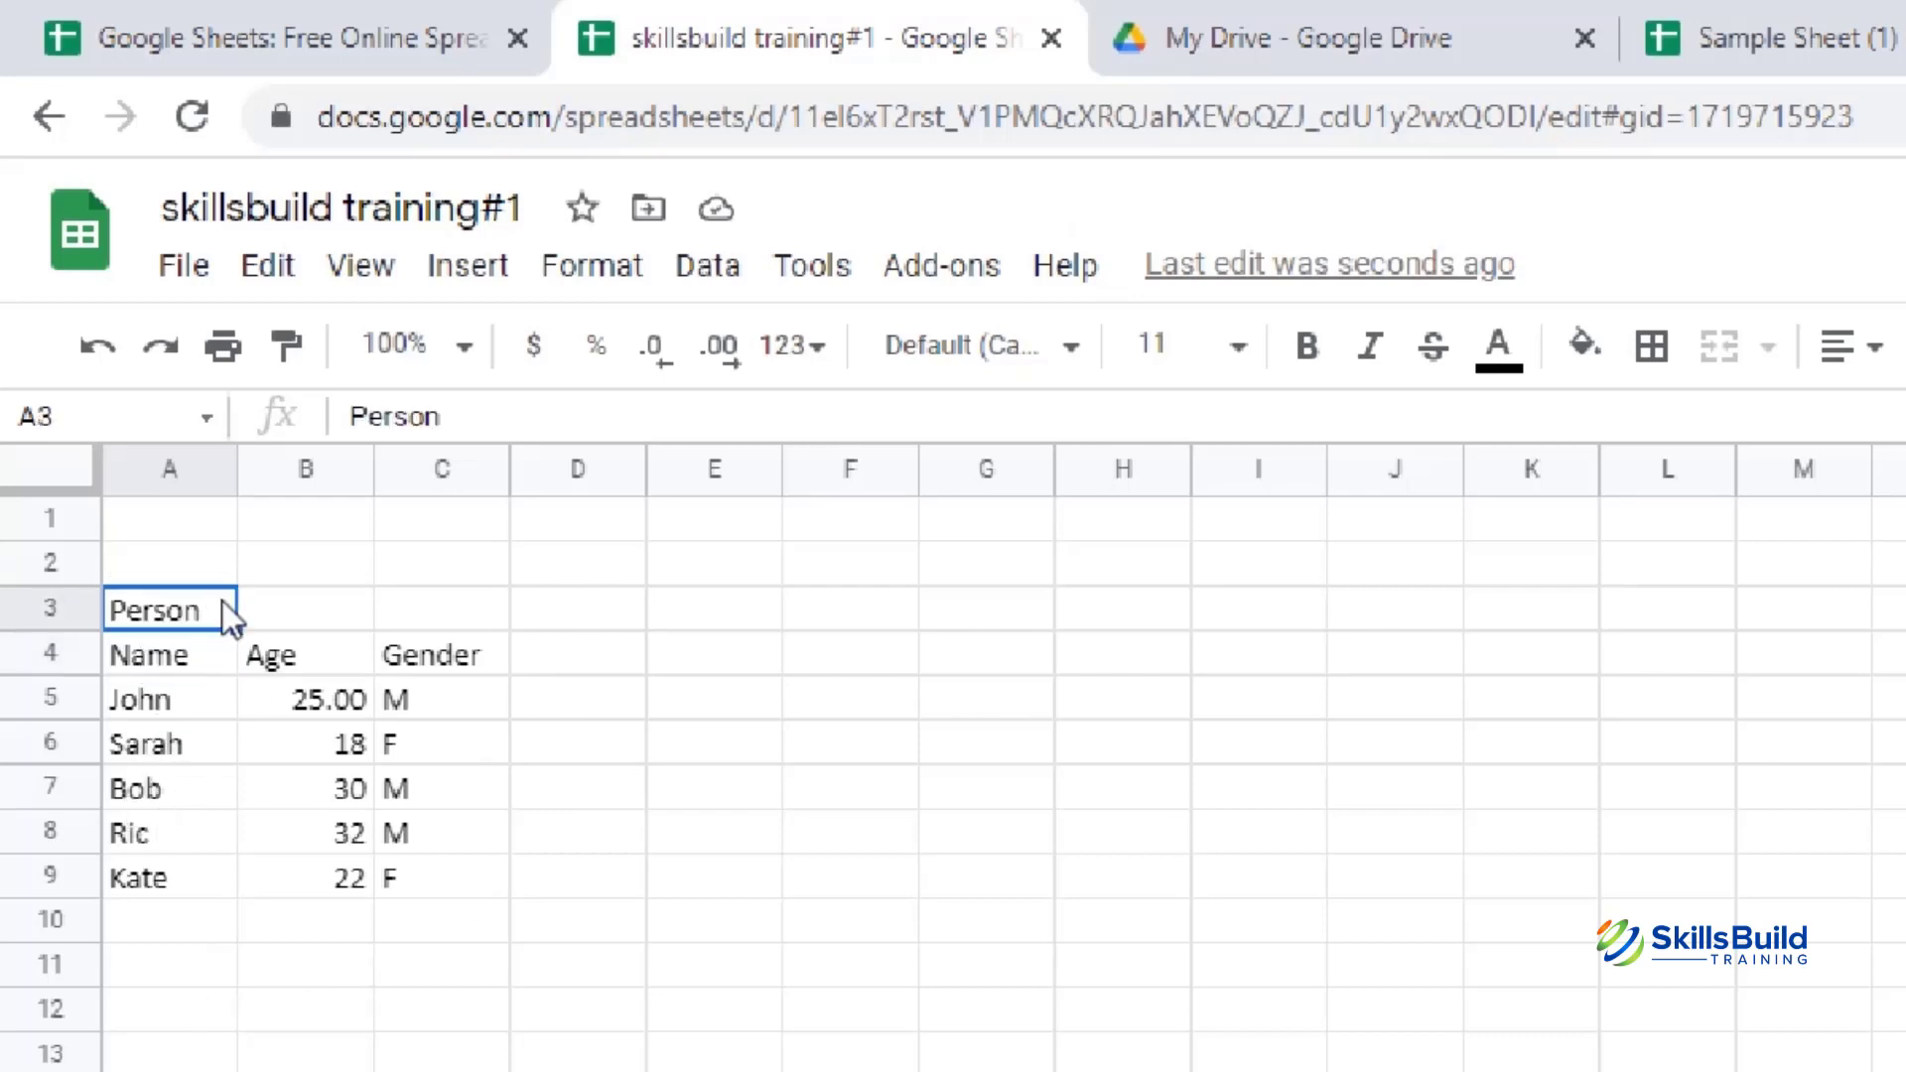
{"action": "left_click", "coordinate": [272, 611], "text": "shift"}
{"action": "left_click", "coordinate": [471, 612], "text": "shift"}
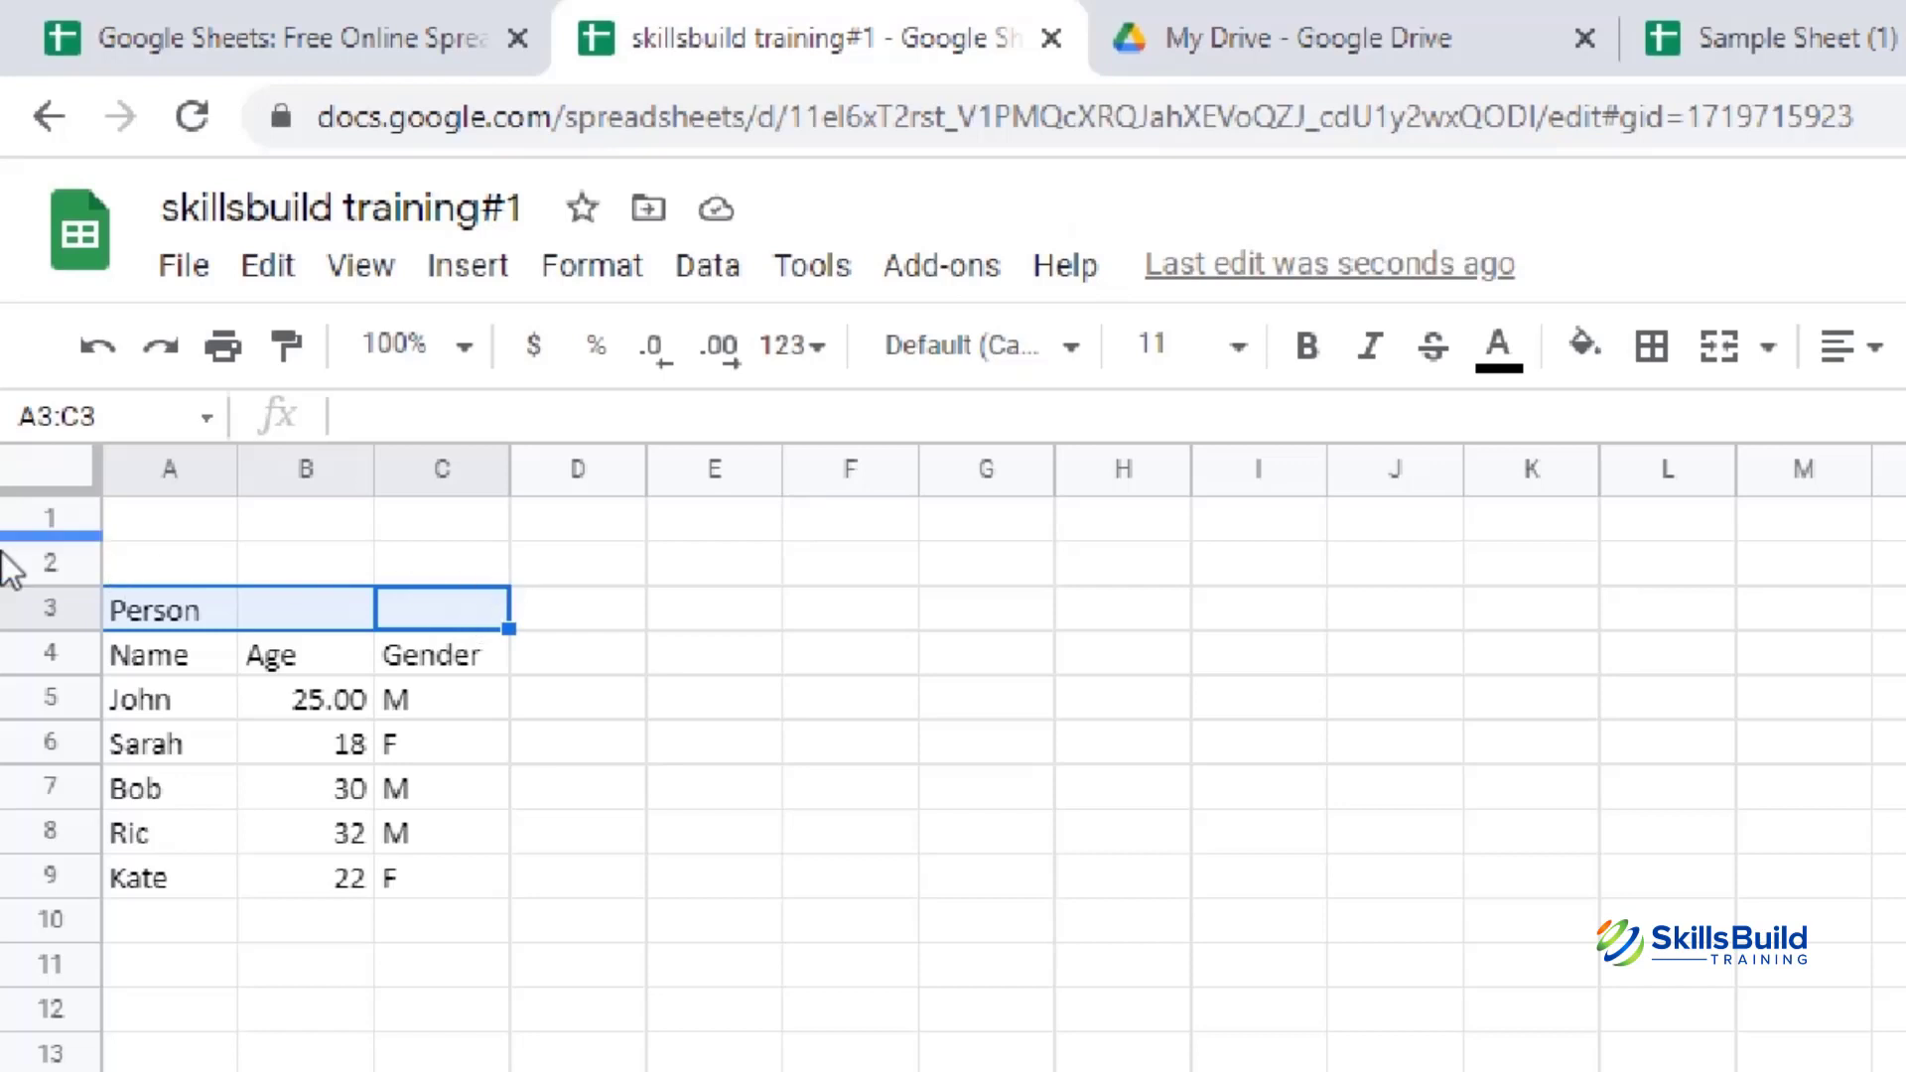
{"action": "left_click", "coordinate": [1722, 372]}
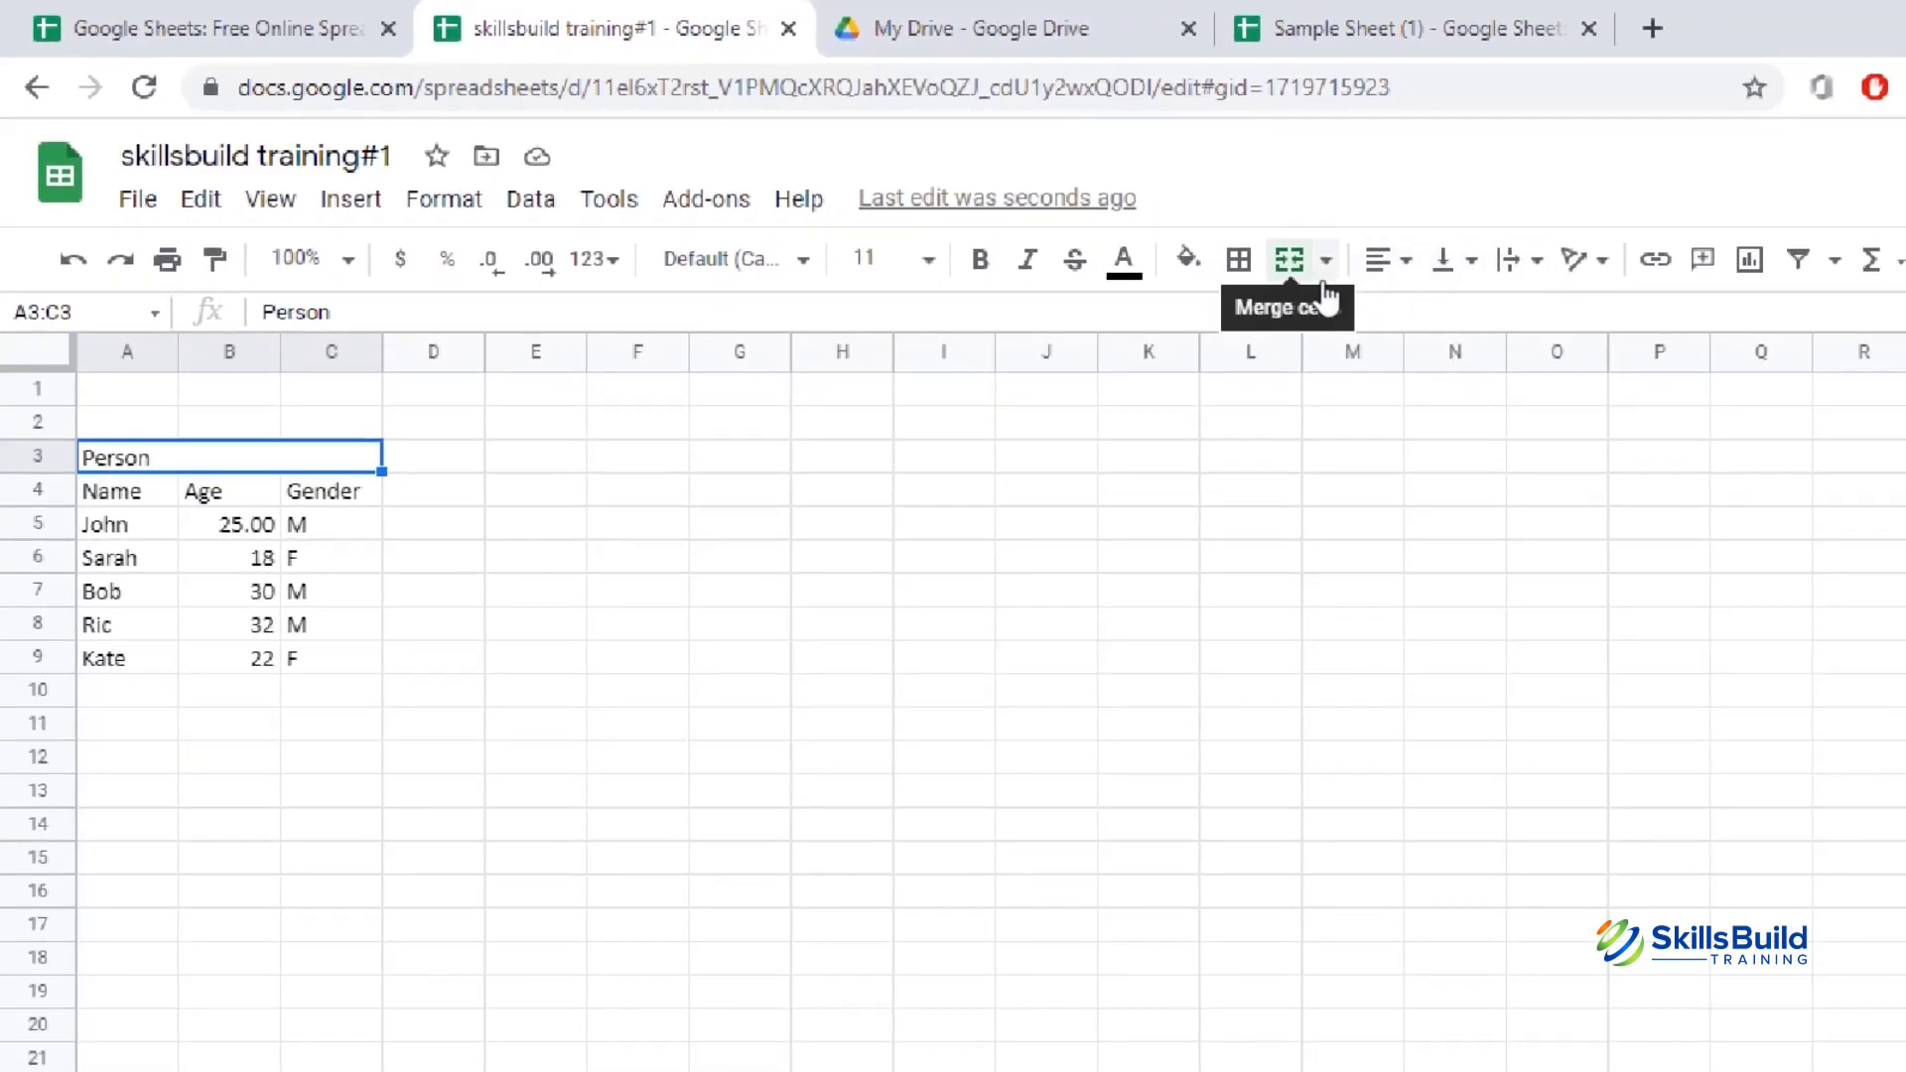
{"action": "left_click", "coordinate": [1383, 264]}
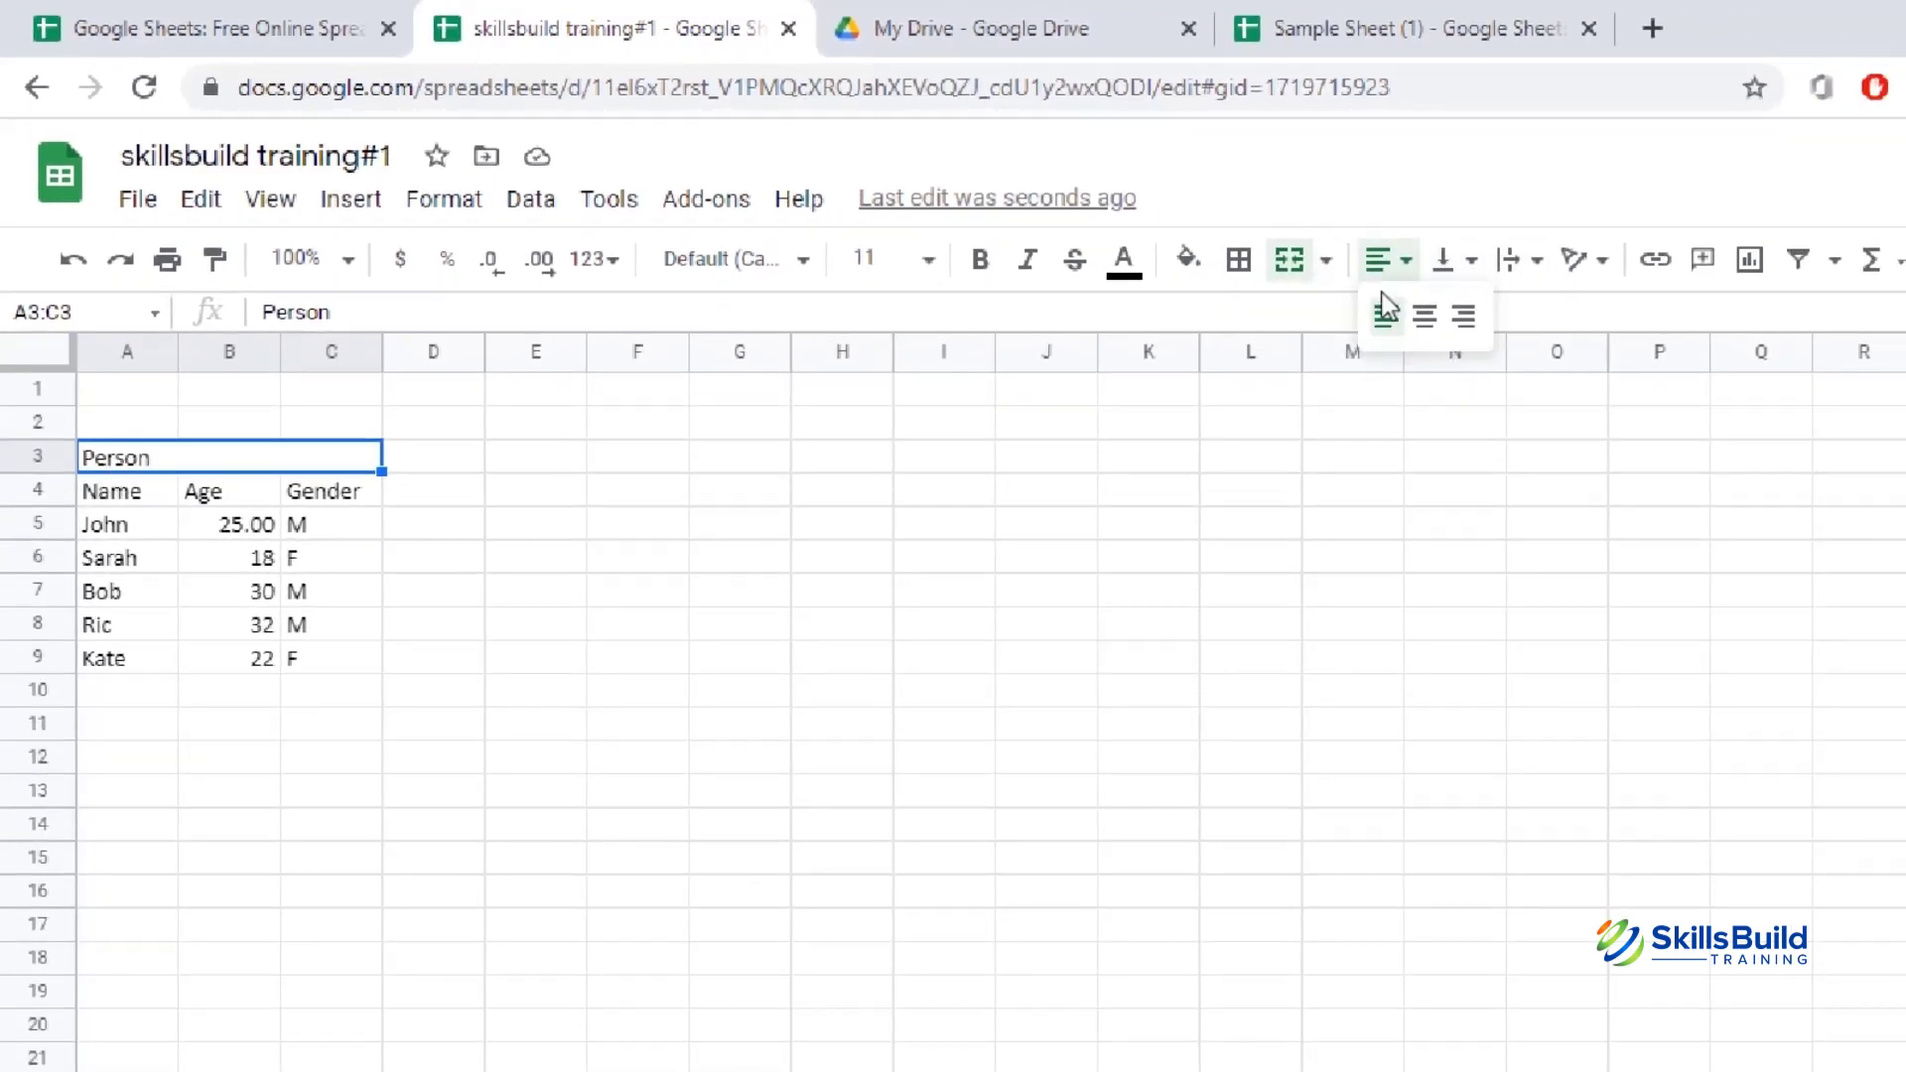
{"action": "left_click", "coordinate": [1427, 320]}
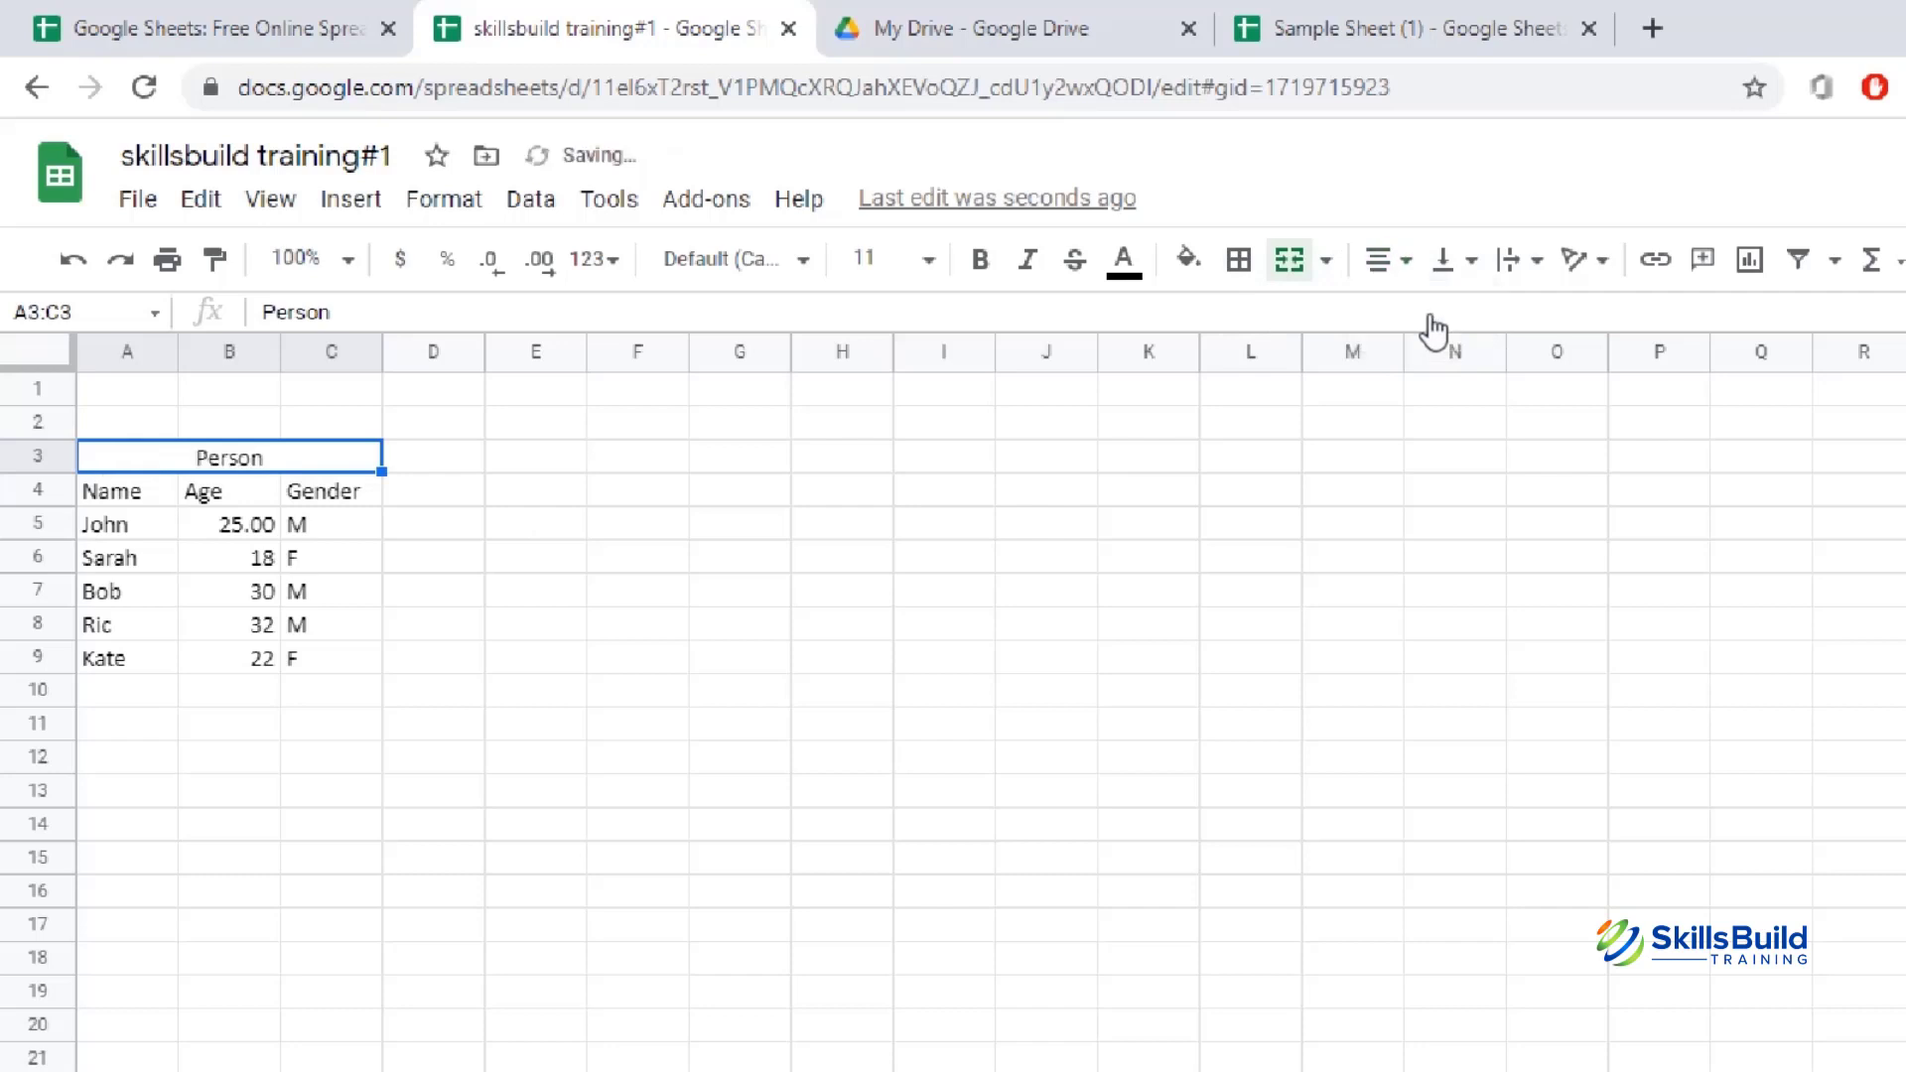
- Merge the empty cells D8 through N8 into one horizontal cell
{"action": "left_click", "coordinate": [456, 624]}
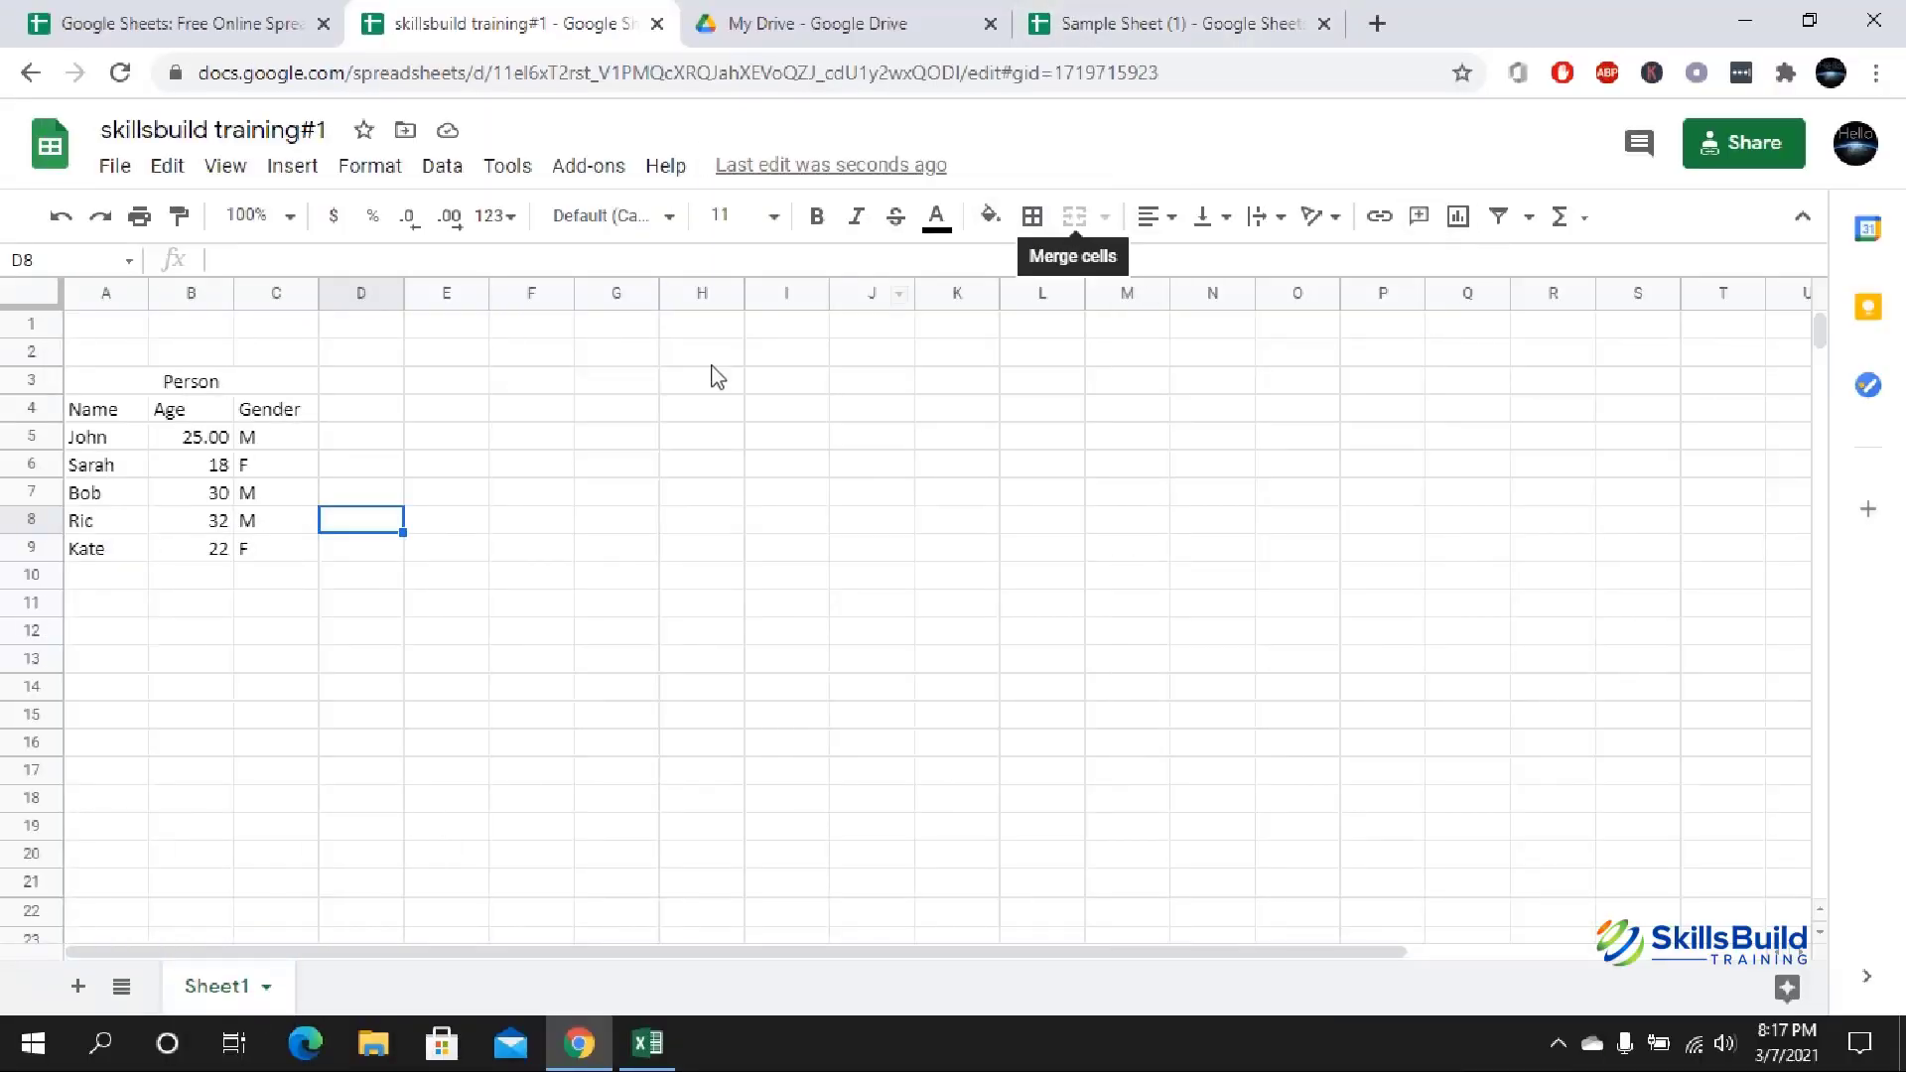
{"action": "left_click", "coordinate": [466, 526], "text": "ctrl"}
{"action": "left_click", "coordinate": [588, 528], "text": "ctrl"}
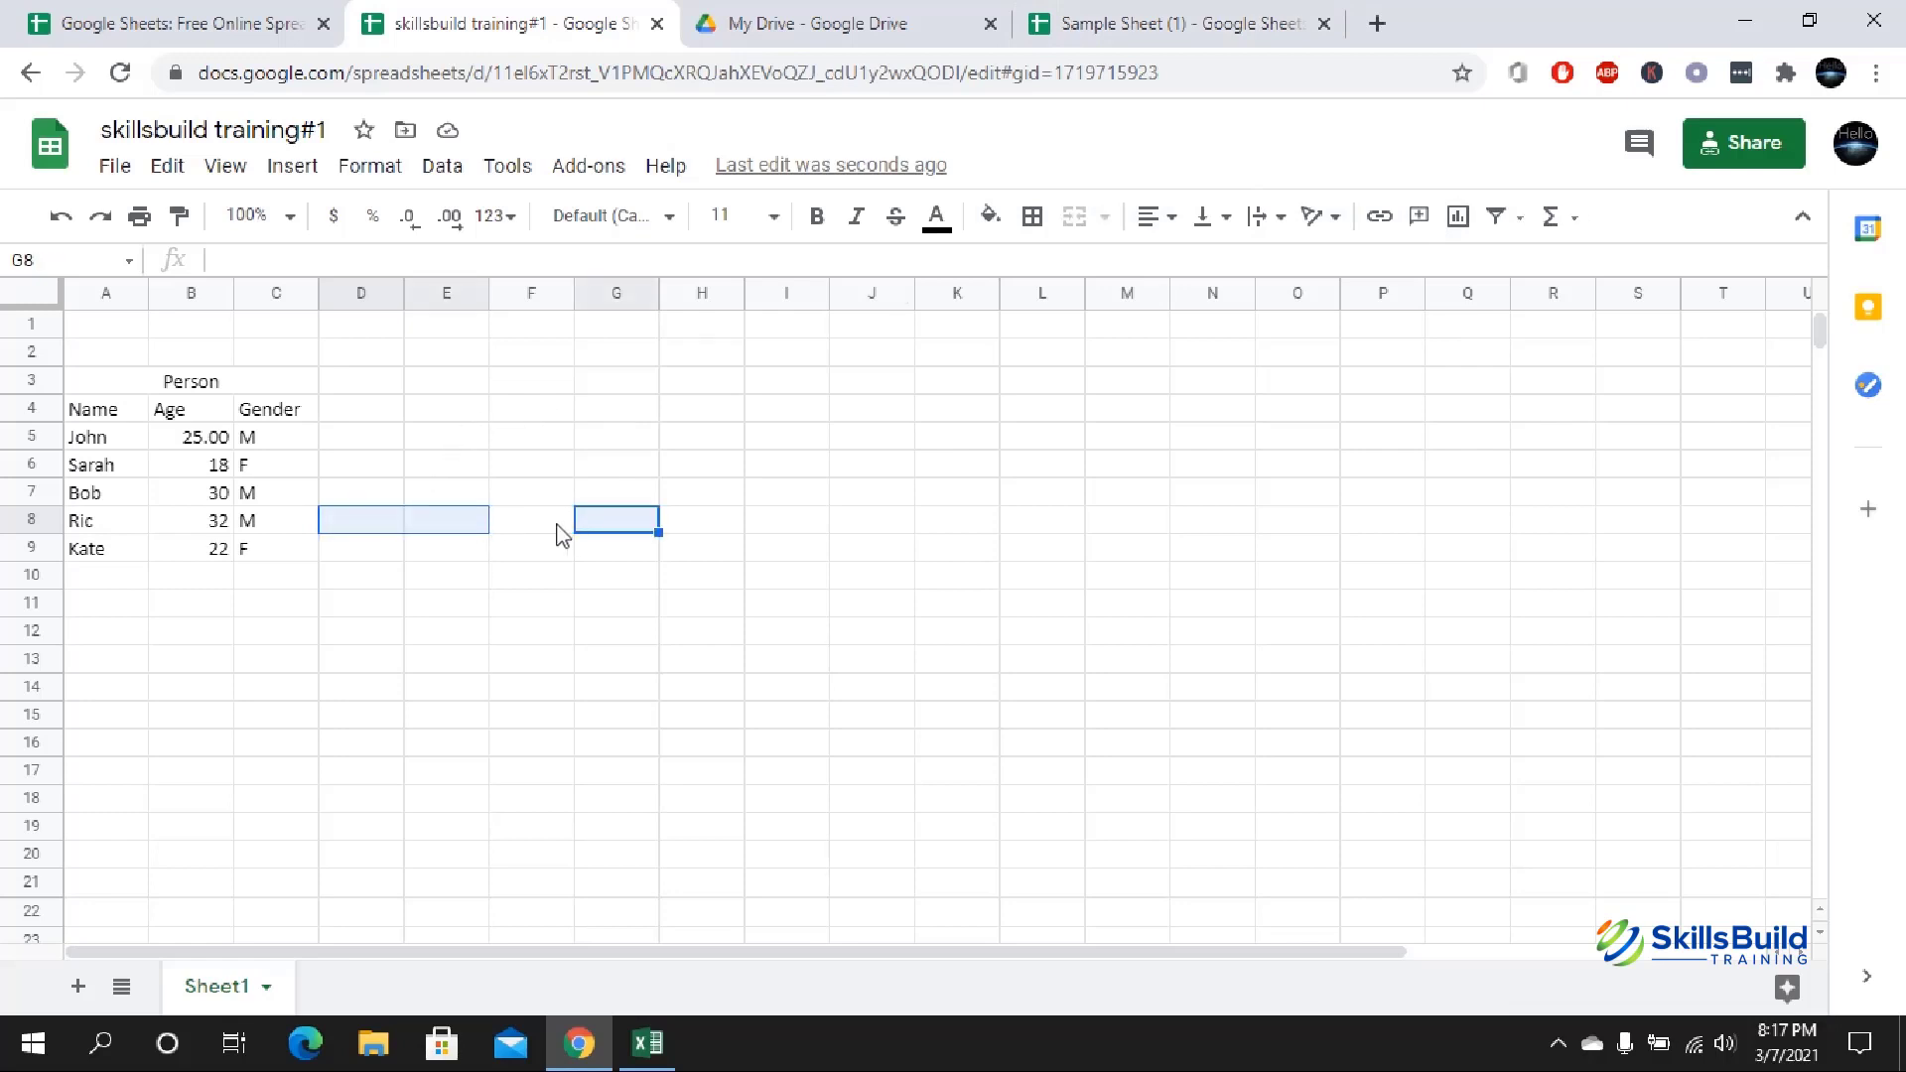
{"action": "left_click", "coordinate": [557, 528], "text": "ctrl"}
{"action": "left_click", "coordinate": [725, 526], "text": "ctrl"}
{"action": "left_click", "coordinate": [794, 527], "text": "ctrl"}
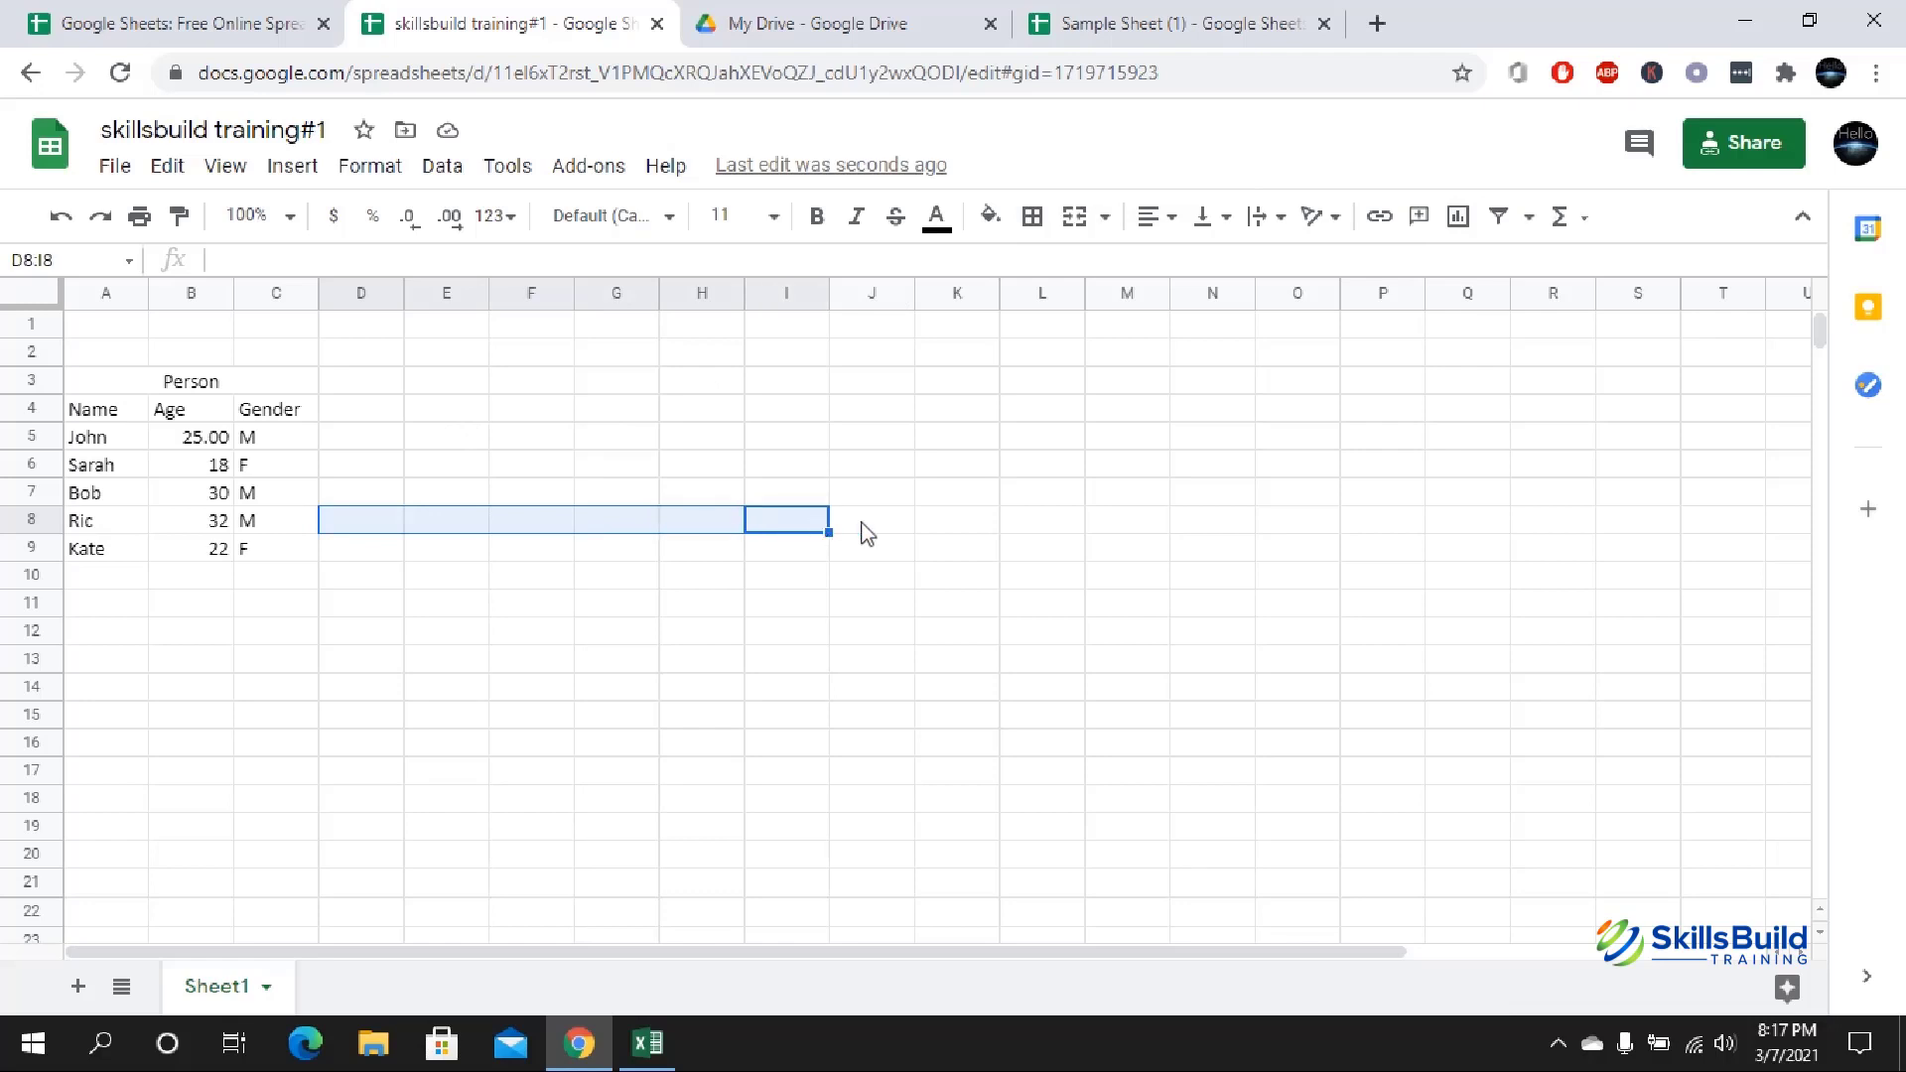
{"action": "left_click", "coordinate": [888, 531], "text": "ctrl"}
{"action": "left_click", "coordinate": [982, 529], "text": "ctrl"}
{"action": "left_click", "coordinate": [1033, 532], "text": "ctrl"}
{"action": "left_click", "coordinate": [1131, 531], "text": "ctrl"}
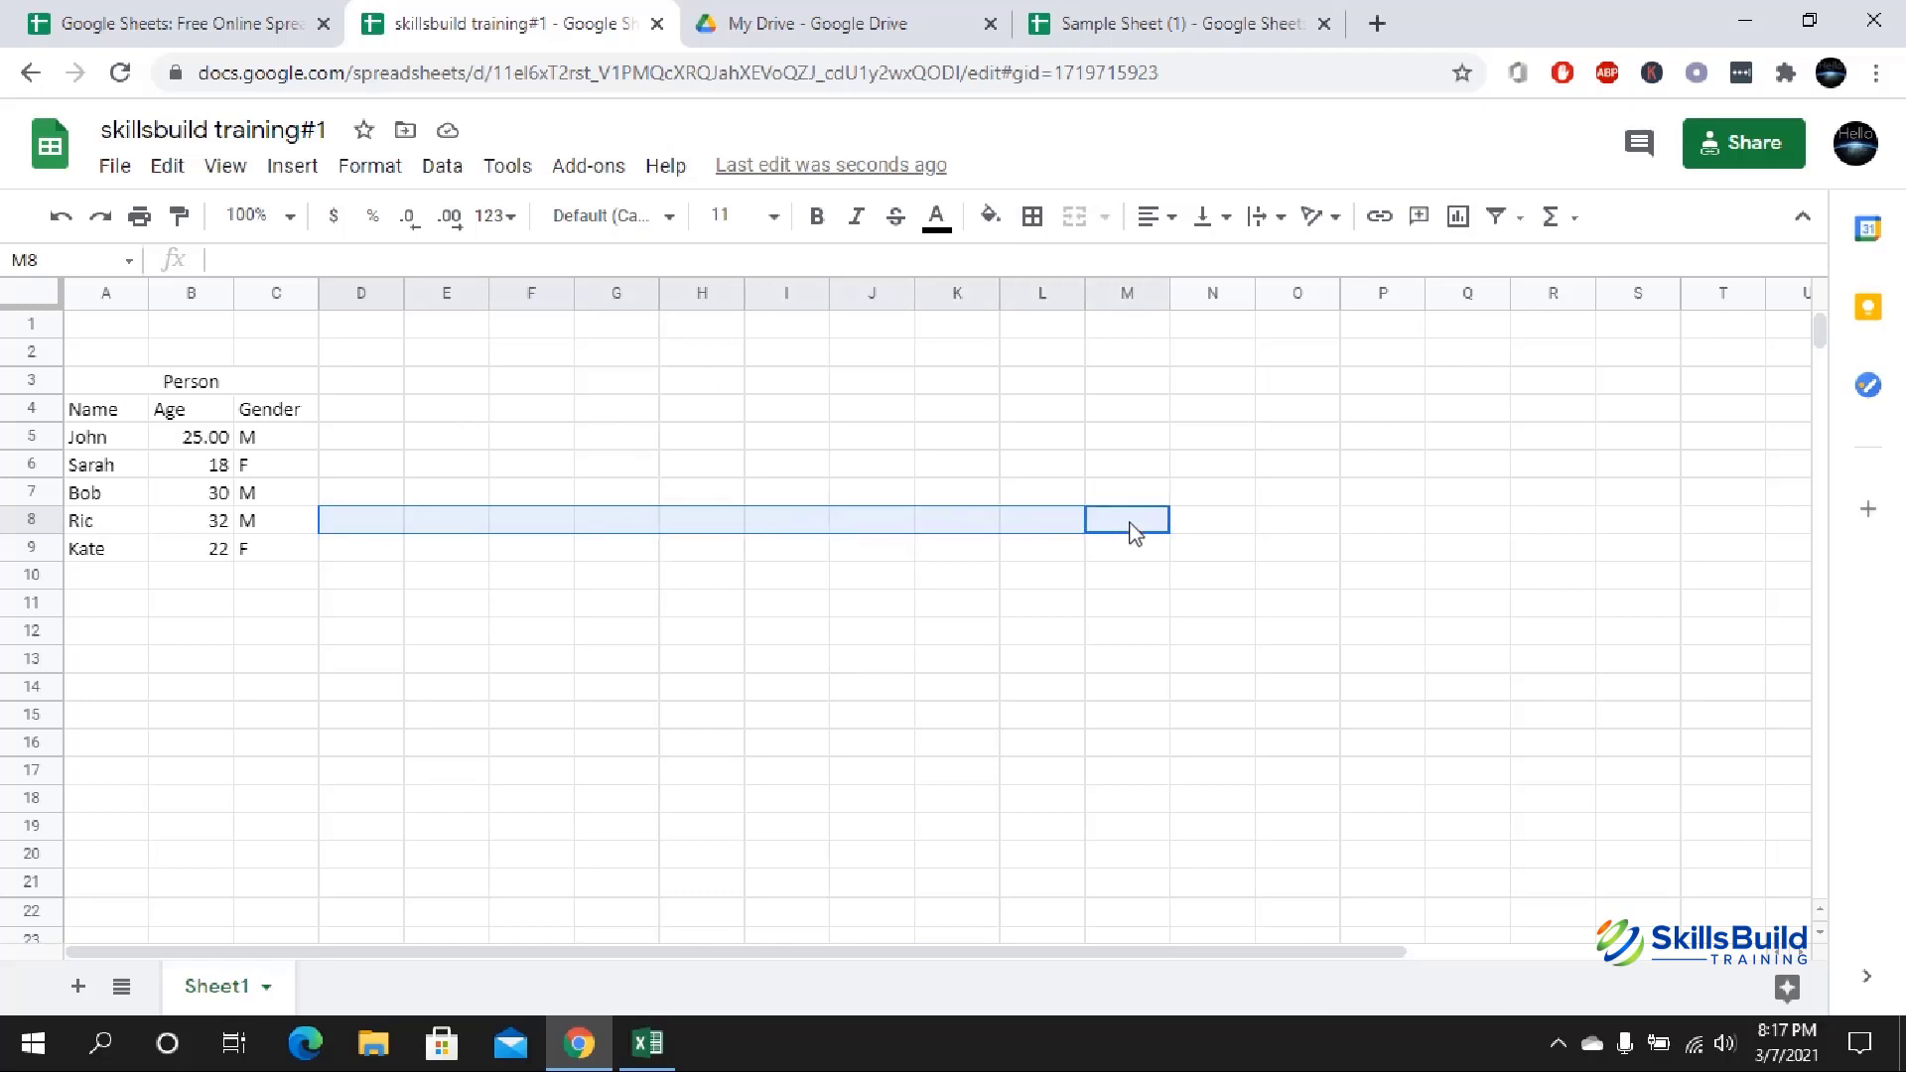
{"action": "left_click", "coordinate": [1236, 524], "text": "ctrl"}
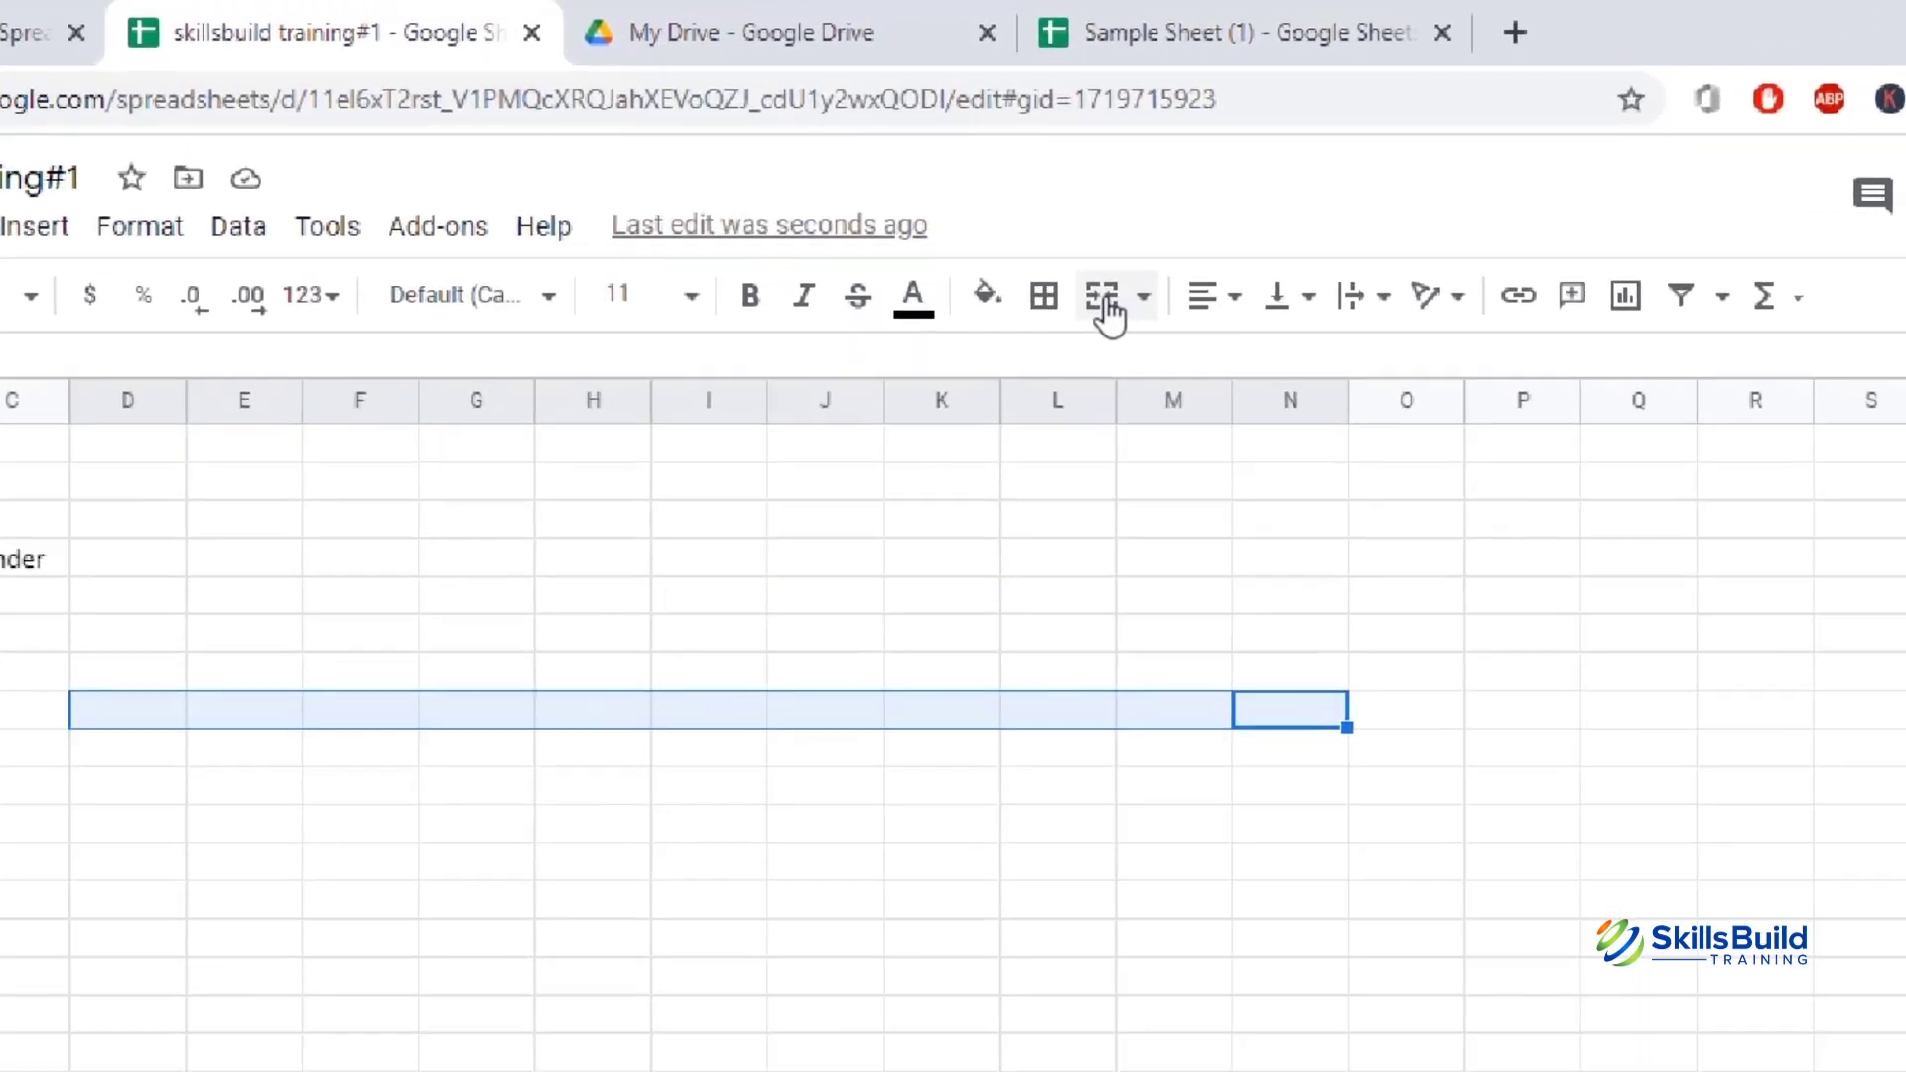
{"action": "left_click", "coordinate": [1122, 340]}
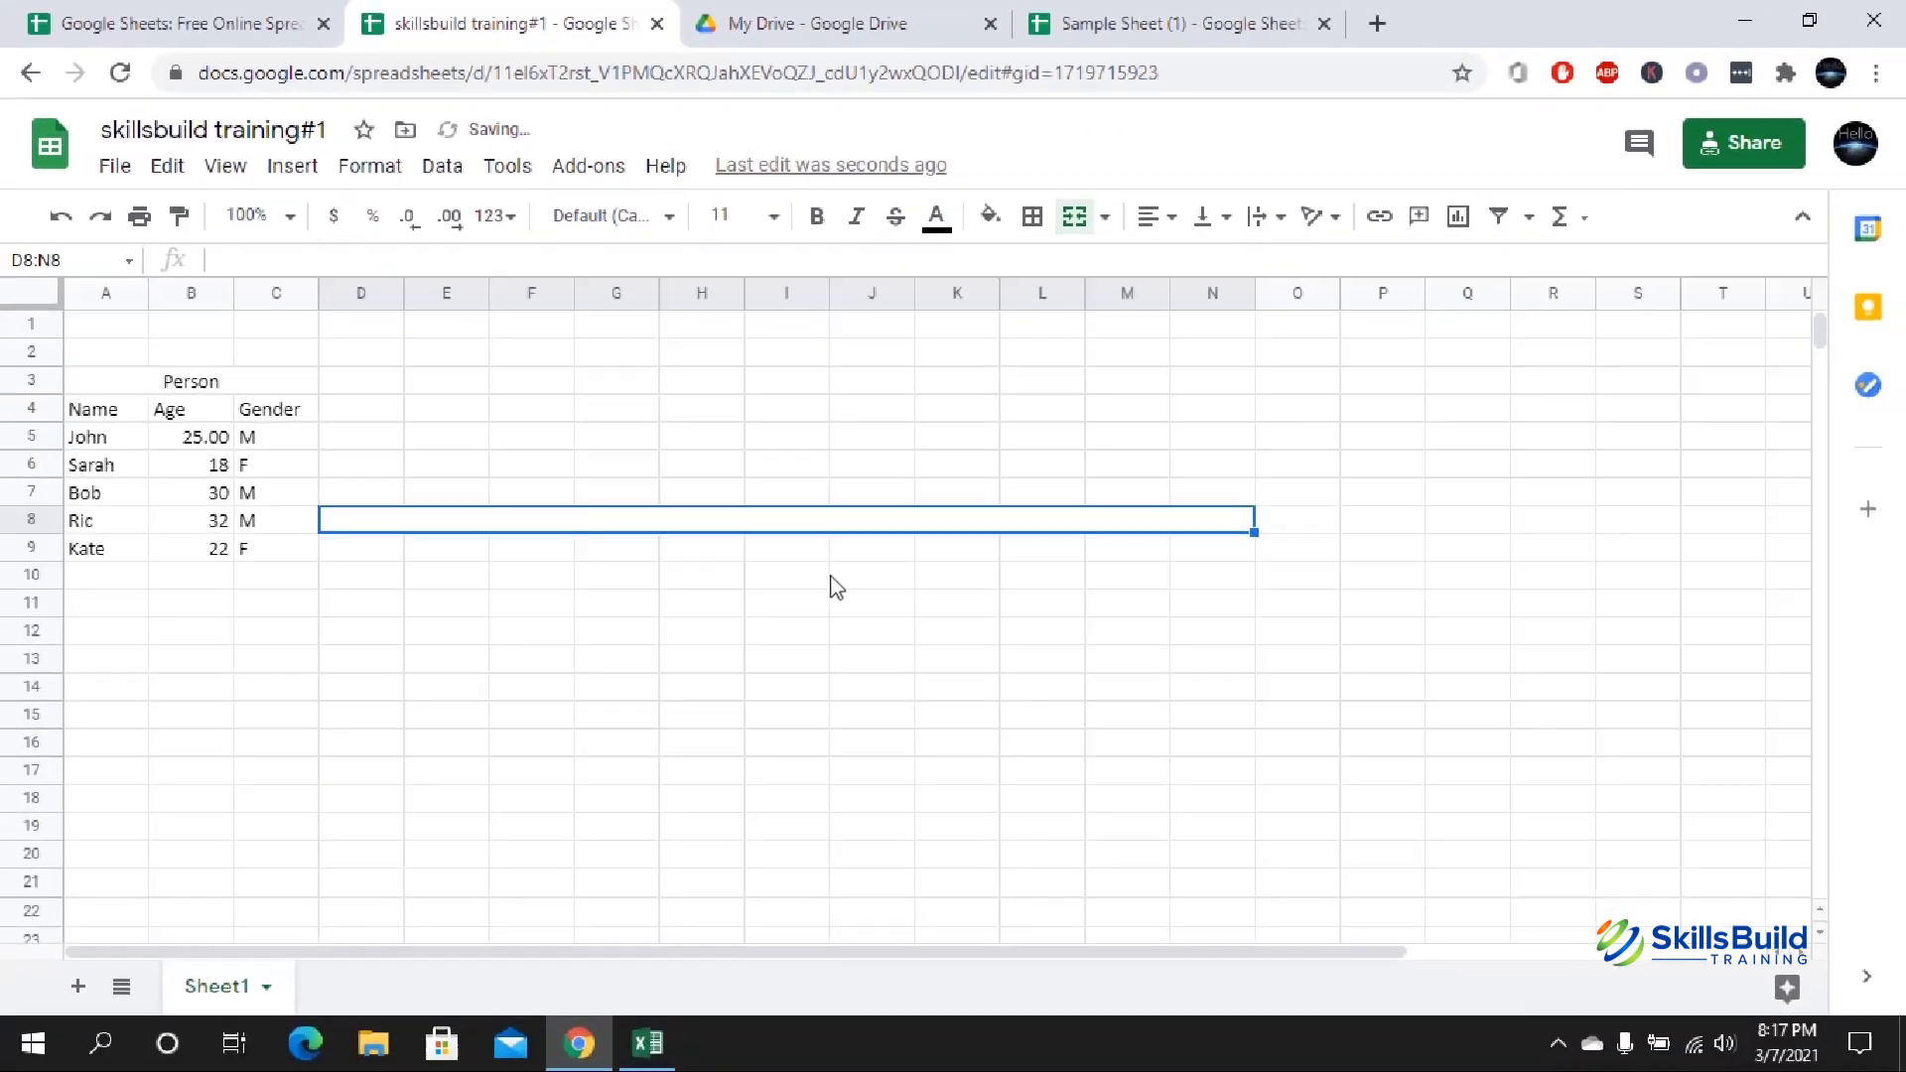
{"action": "left_click", "coordinate": [738, 865]}
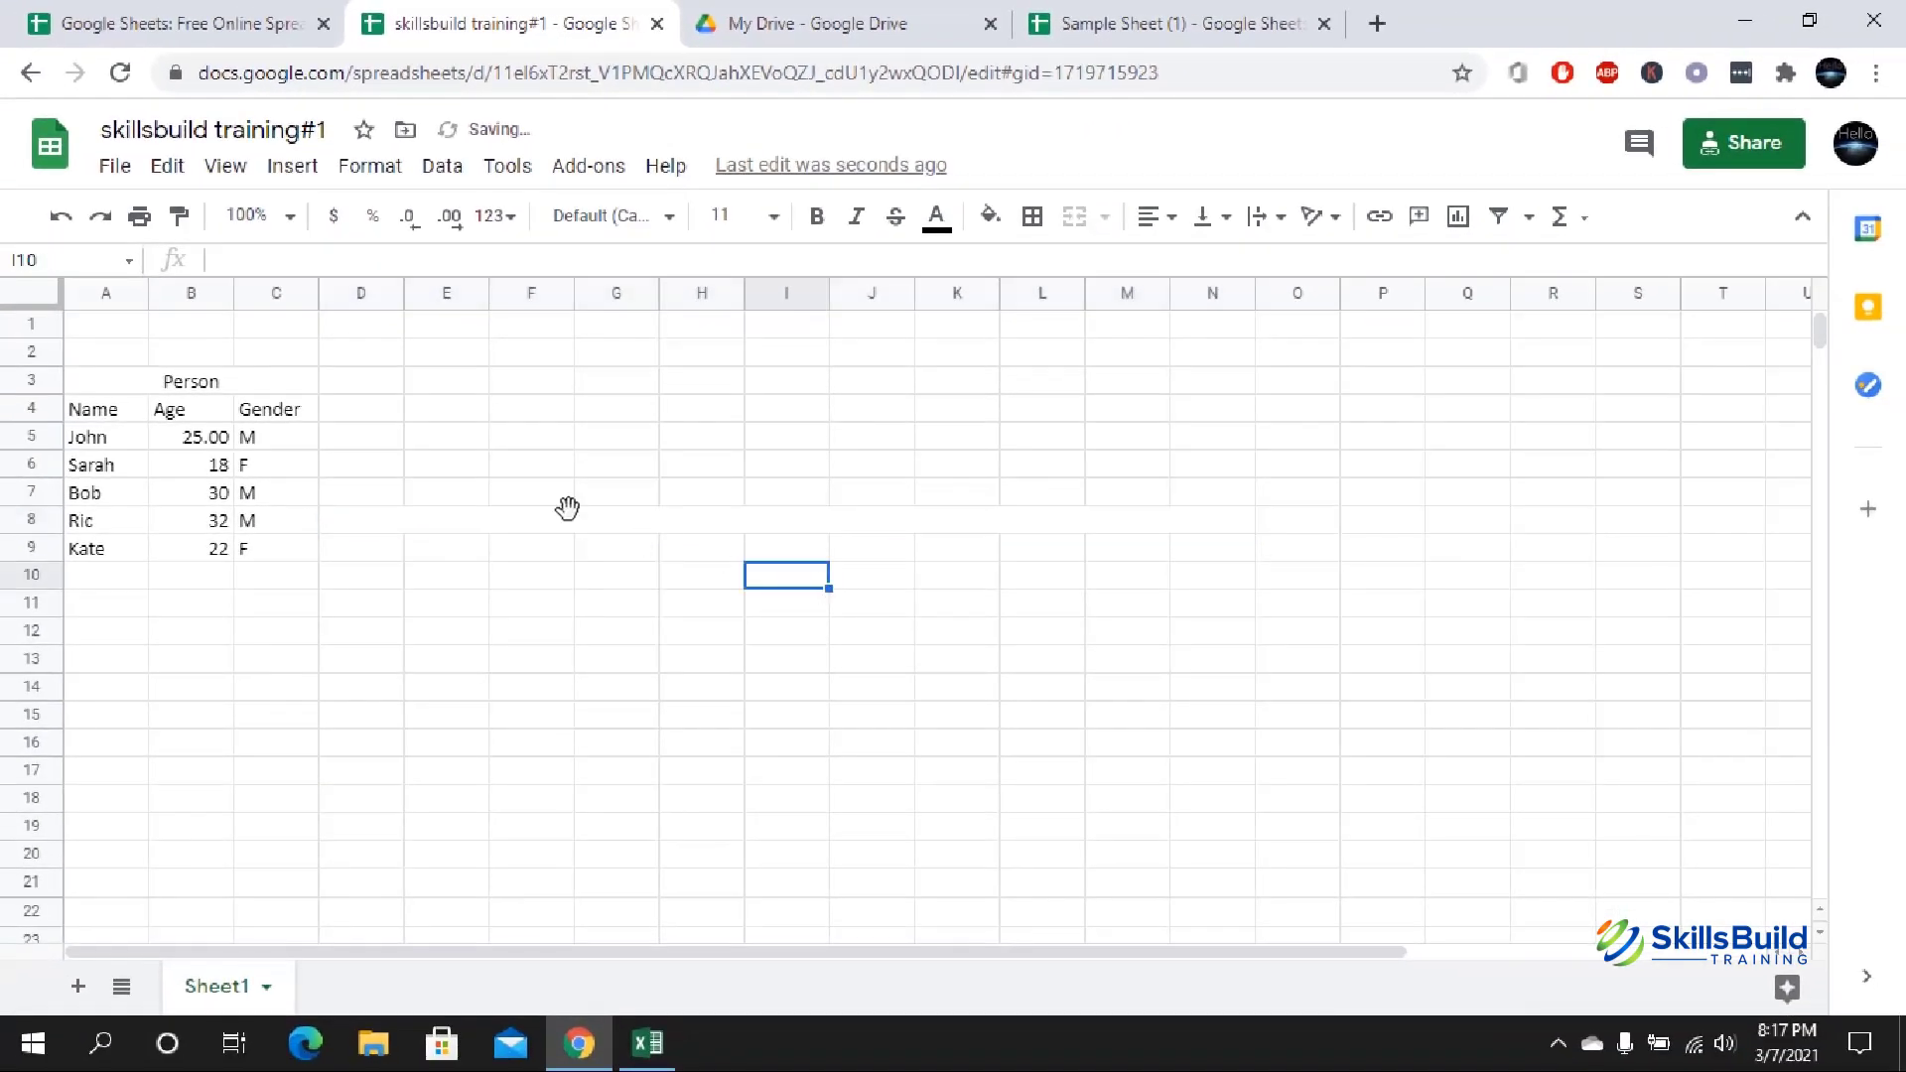
- Unmerge the merged range D8:N8 back into individual cells
{"action": "left_click", "coordinate": [439, 526]}
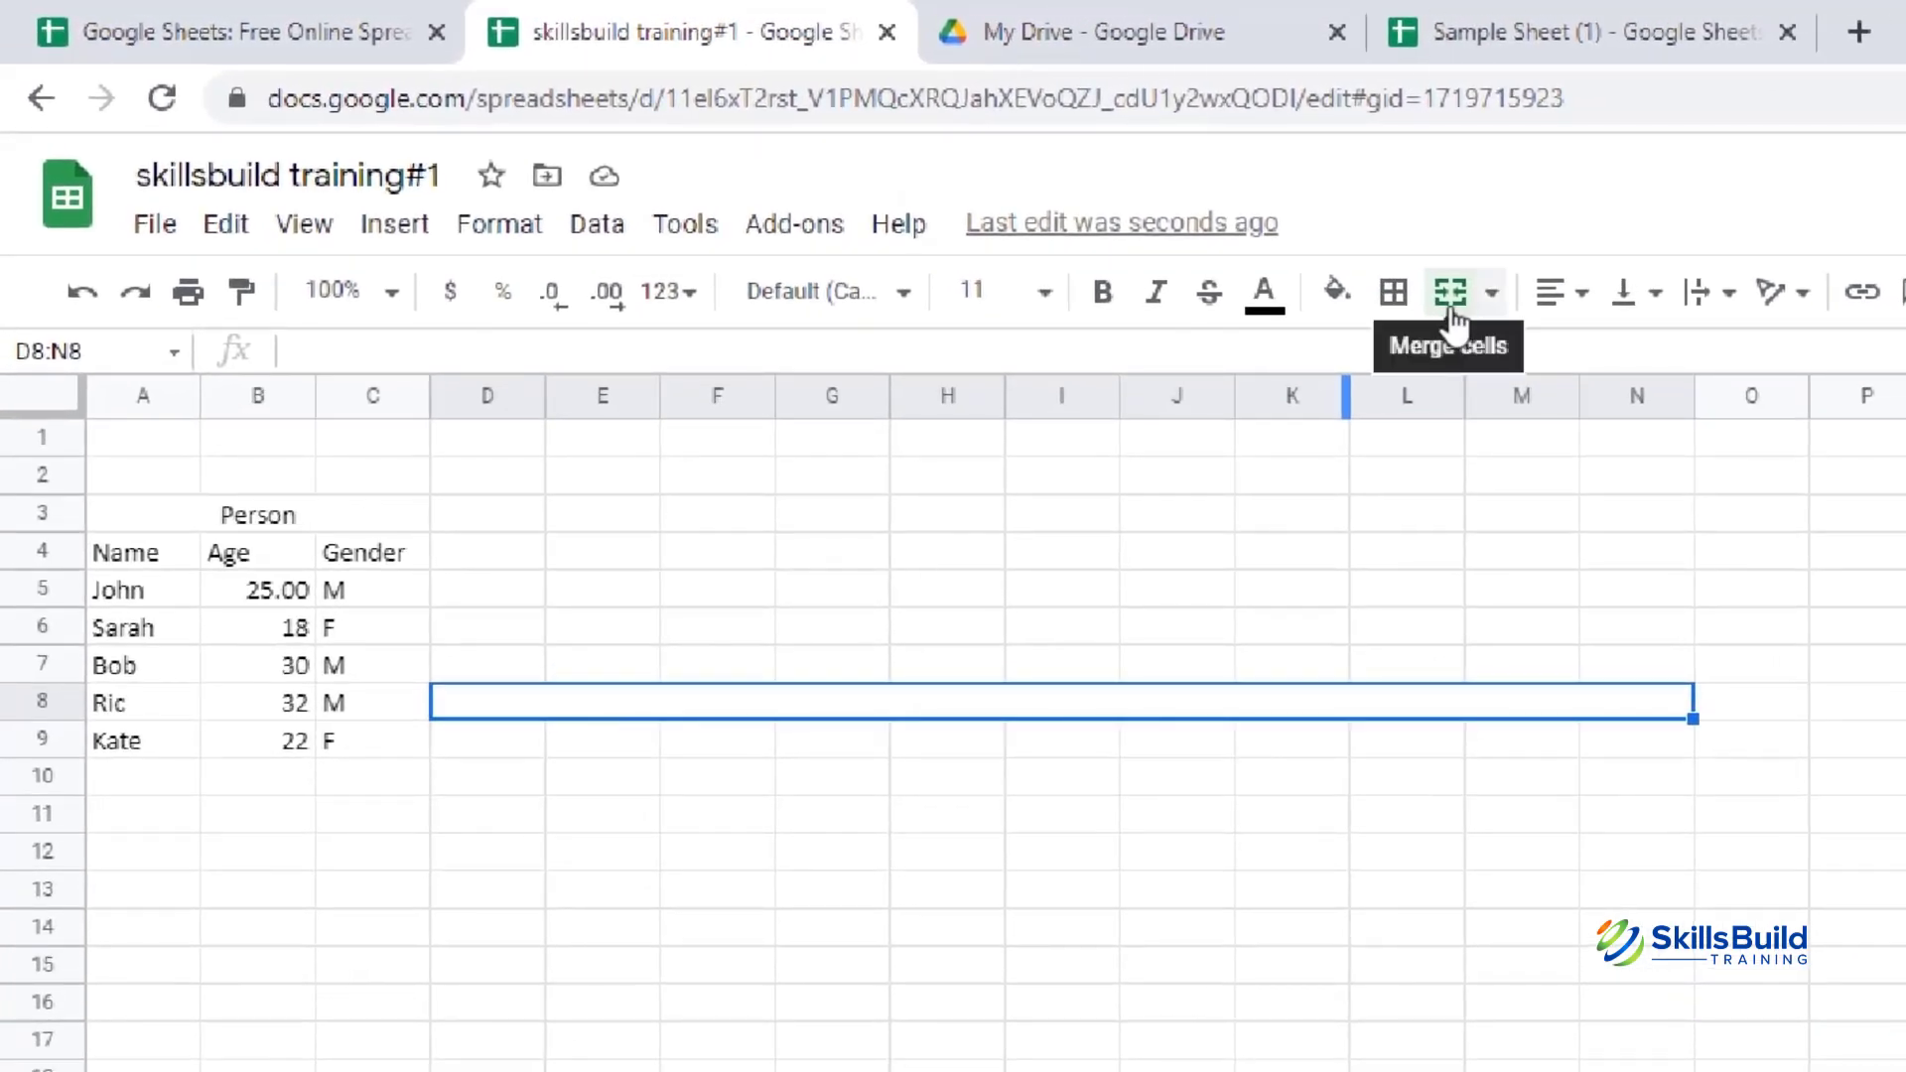
{"action": "left_click", "coordinate": [1484, 312]}
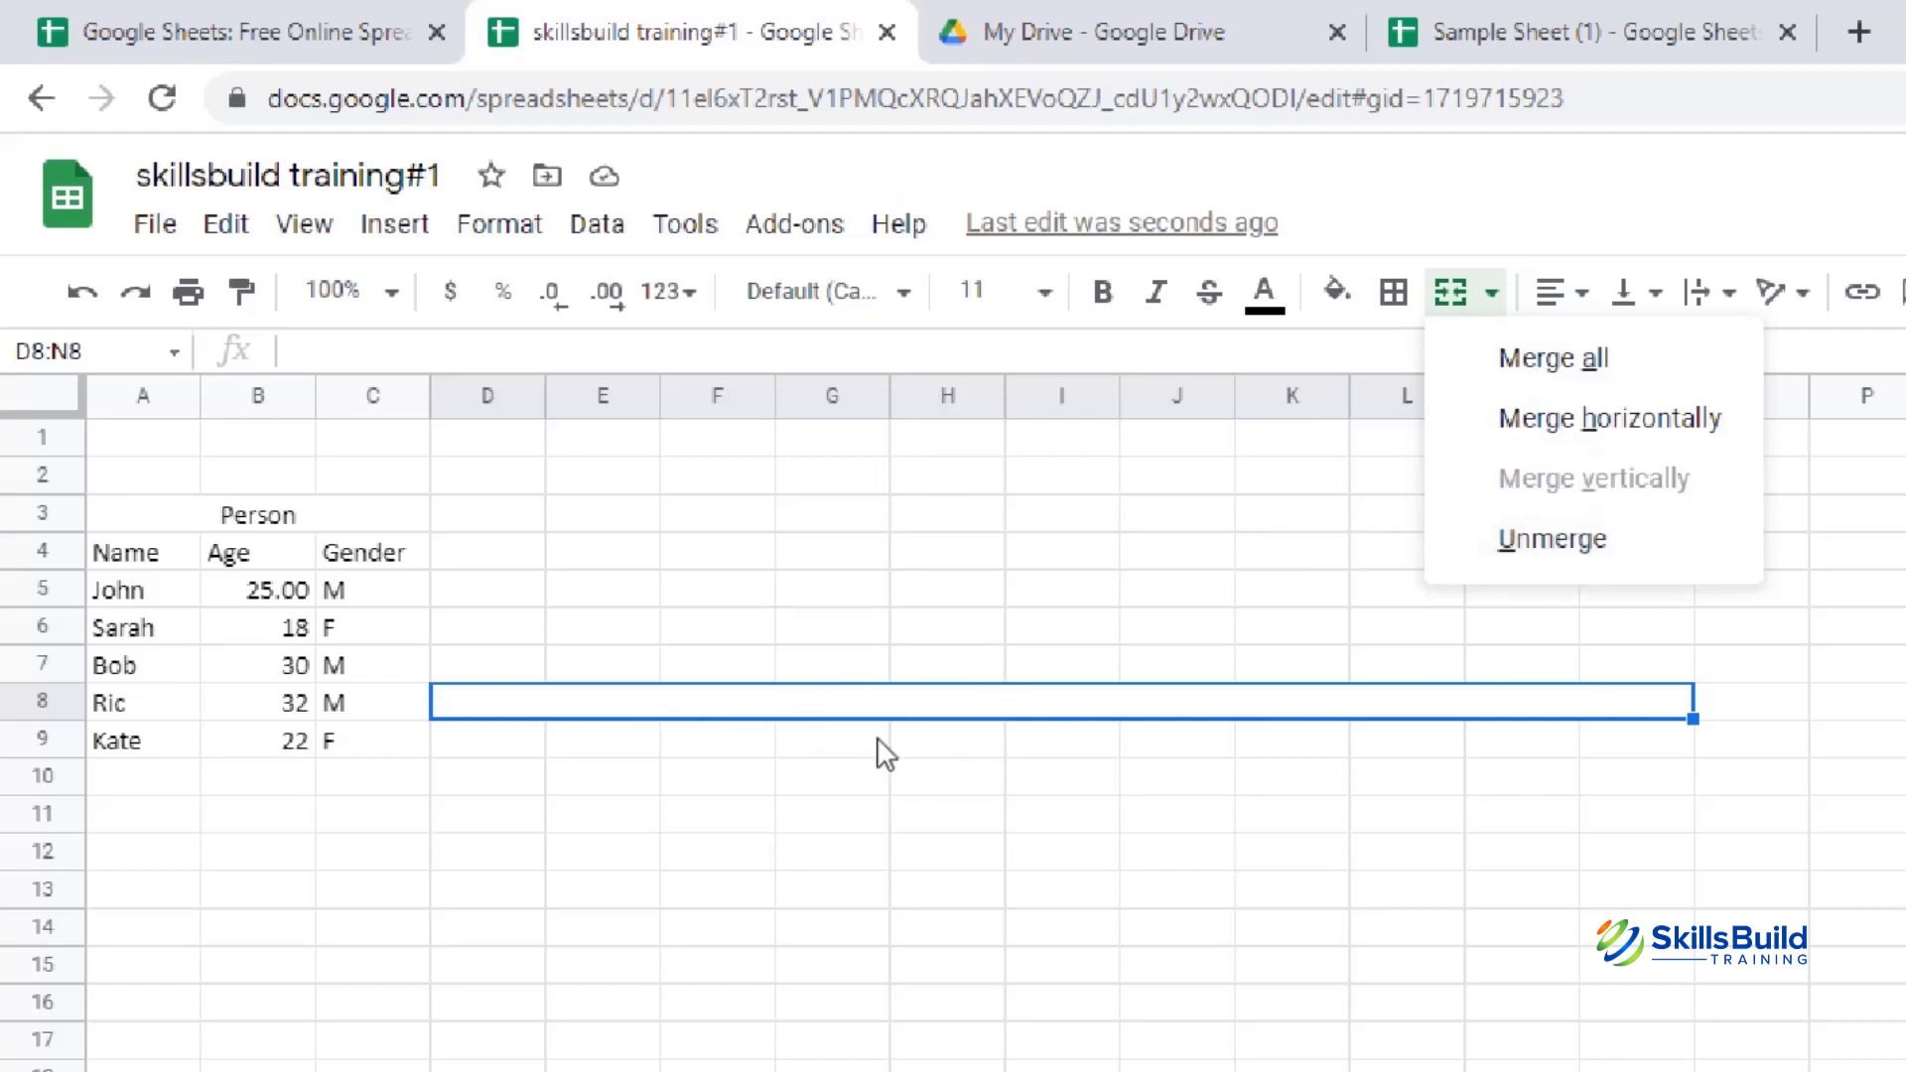
{"action": "left_click", "coordinate": [1581, 559]}
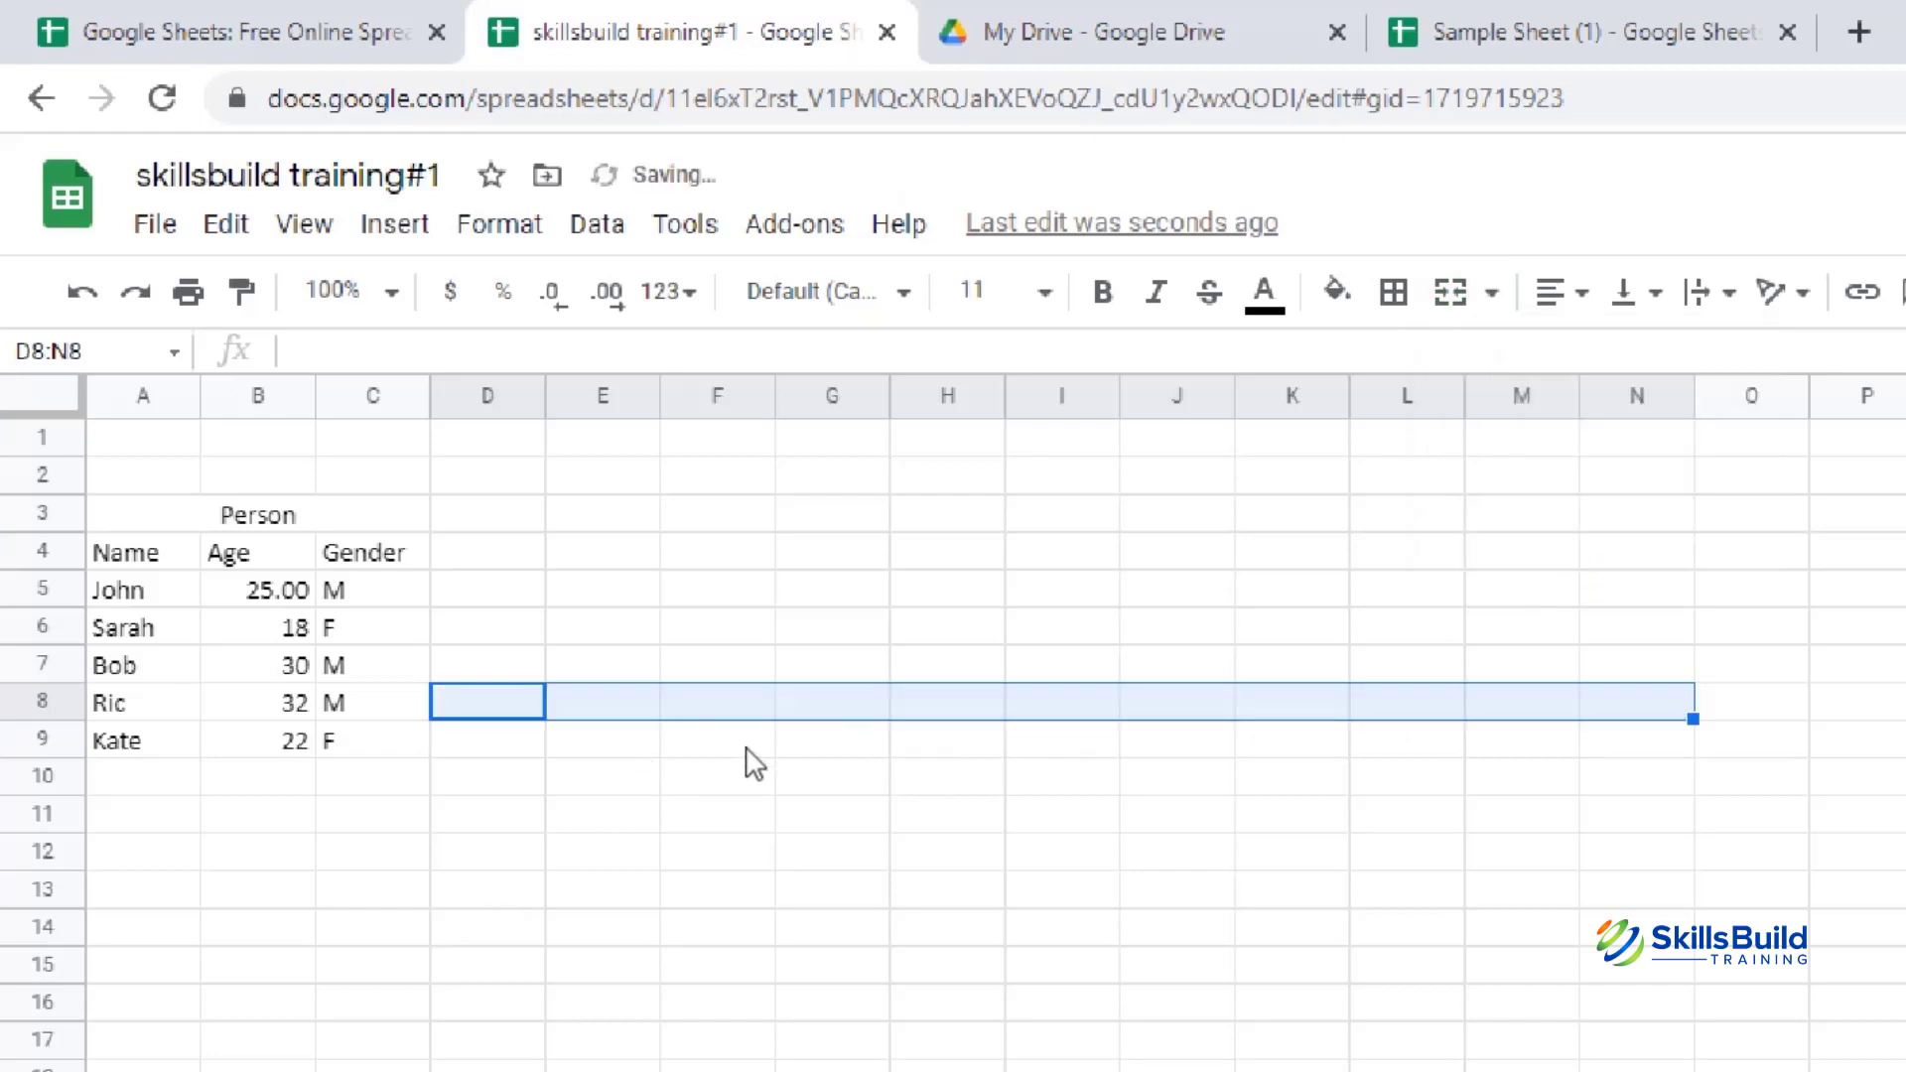
{"action": "left_click", "coordinate": [1386, 791]}
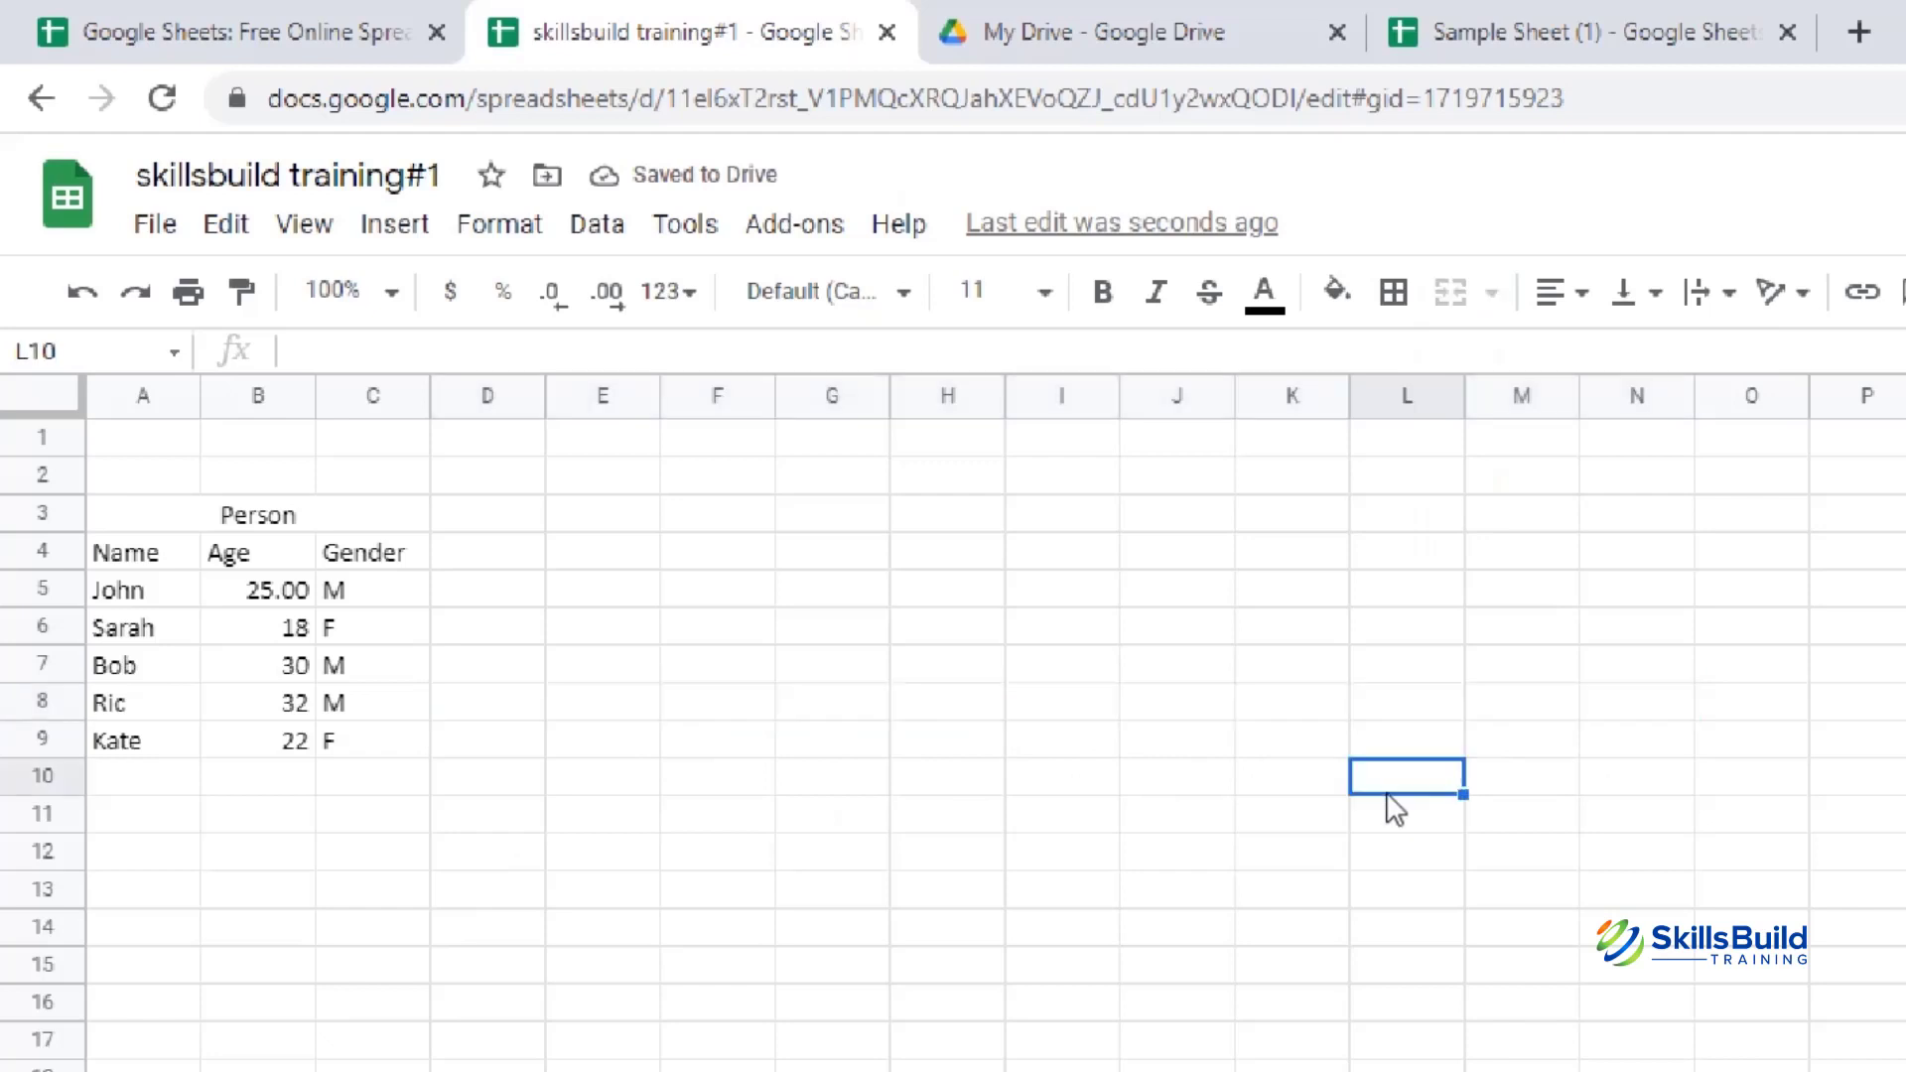
- Merge the empty cells H6 through H11 into one vertical cell
{"action": "left_click", "coordinate": [932, 640]}
{"action": "left_click_drag", "start_coordinate": [931, 640], "coordinate": [967, 784]}
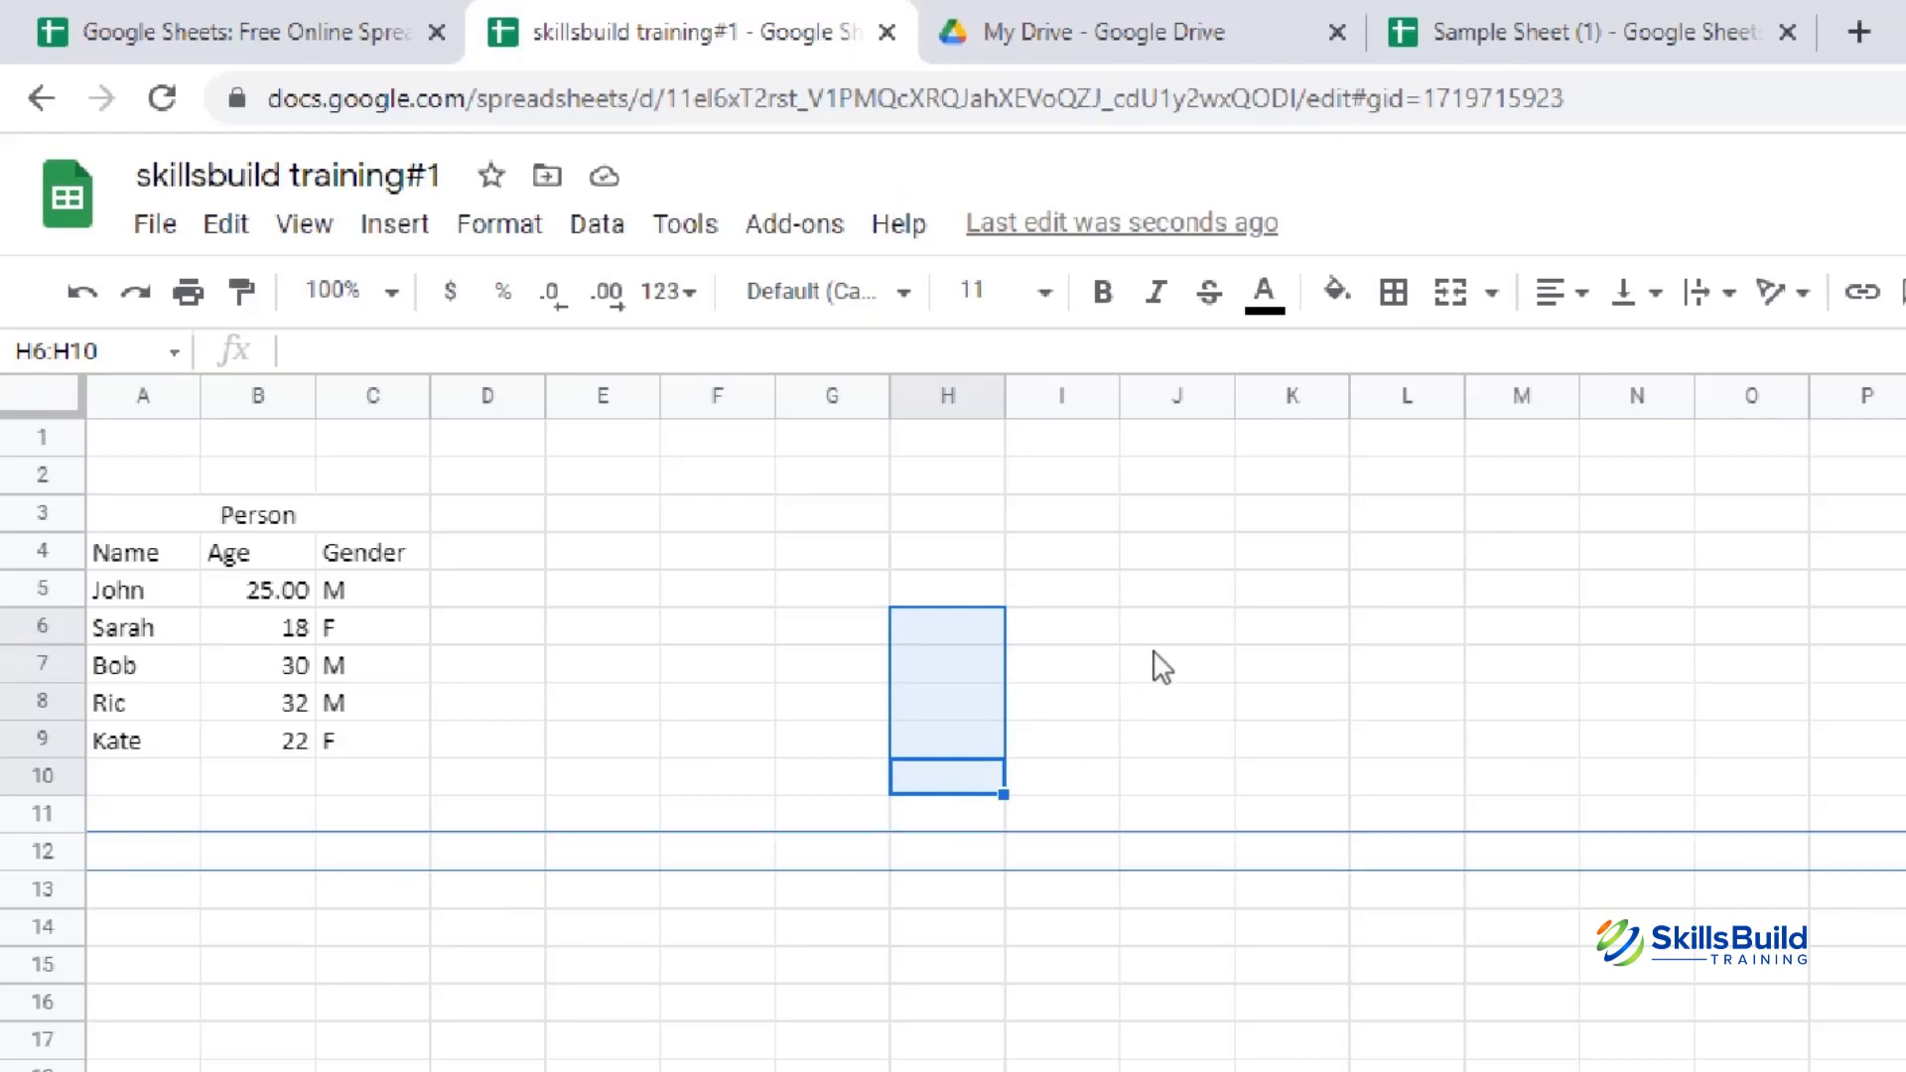
{"action": "left_click_drag", "start_coordinate": [973, 828], "coordinate": [969, 825]}
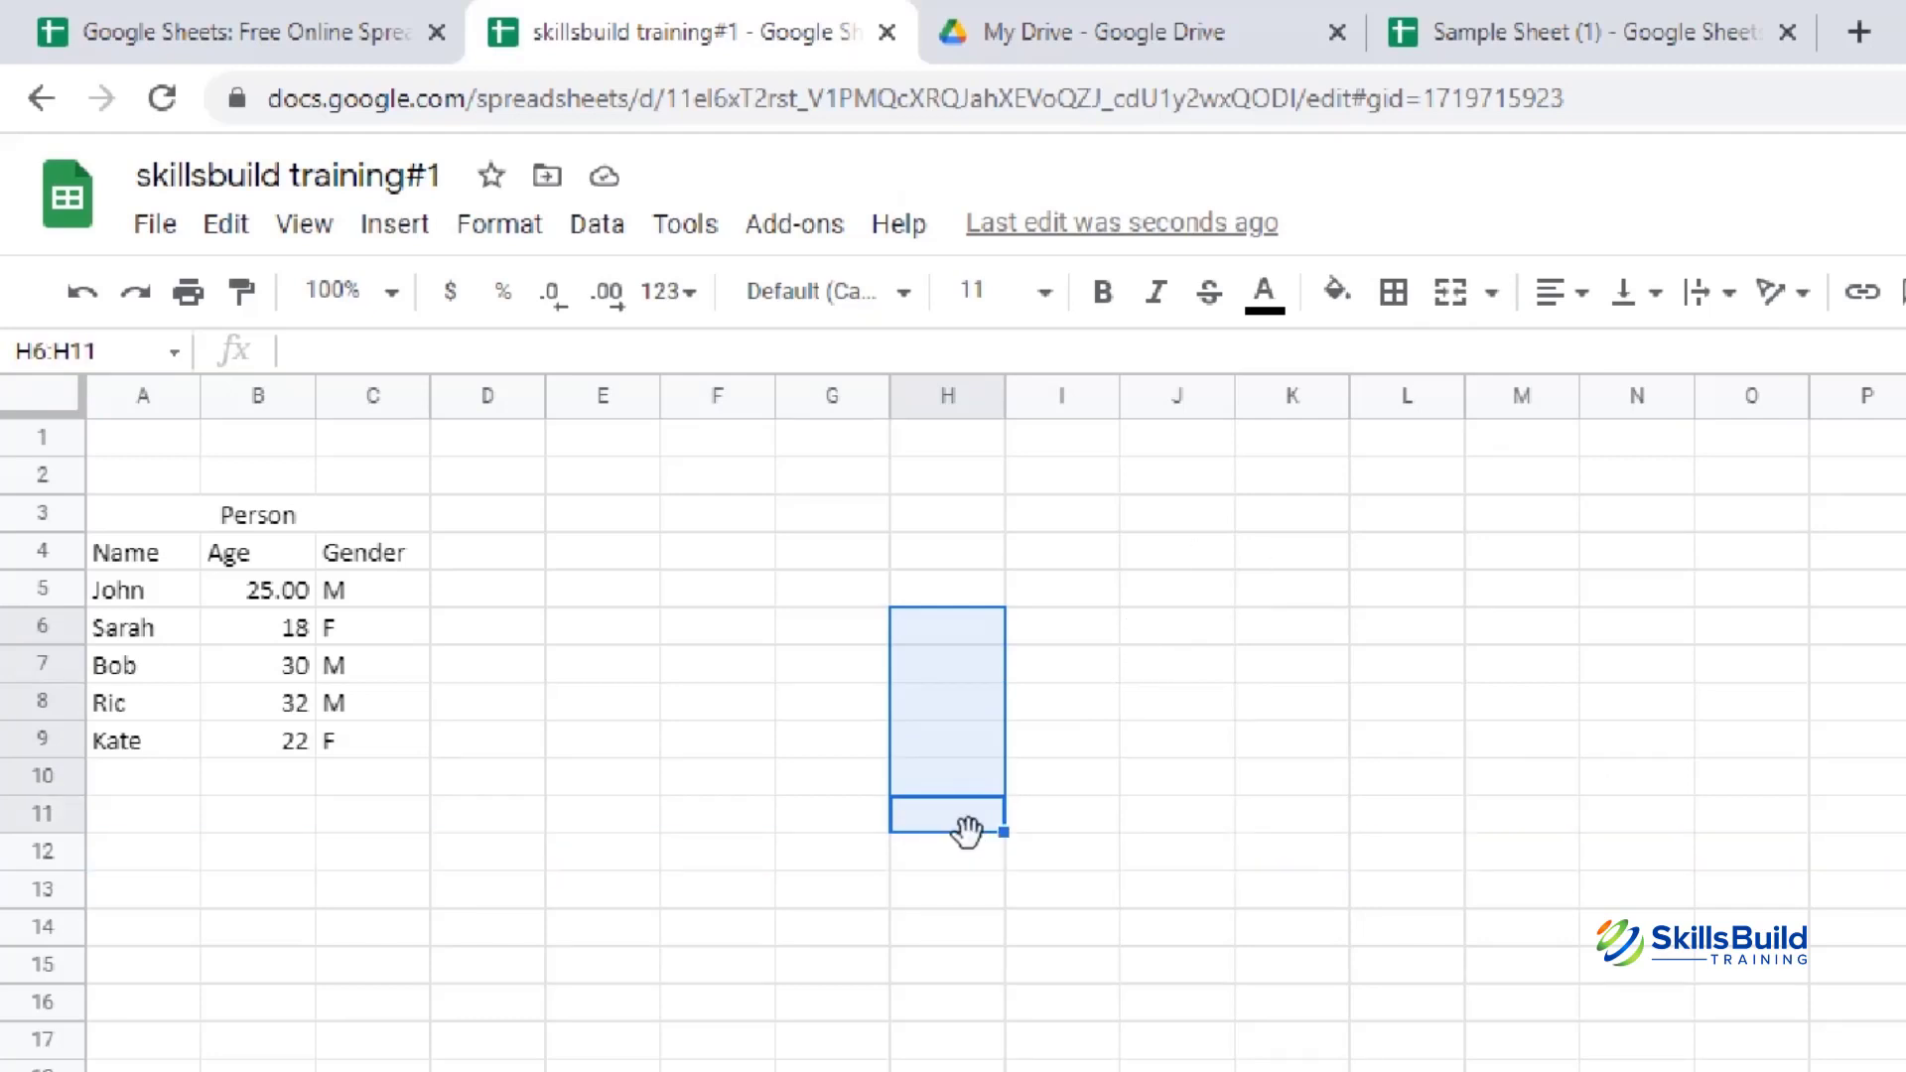
{"action": "left_click", "coordinate": [1448, 301]}
{"action": "left_click", "coordinate": [1223, 711]}
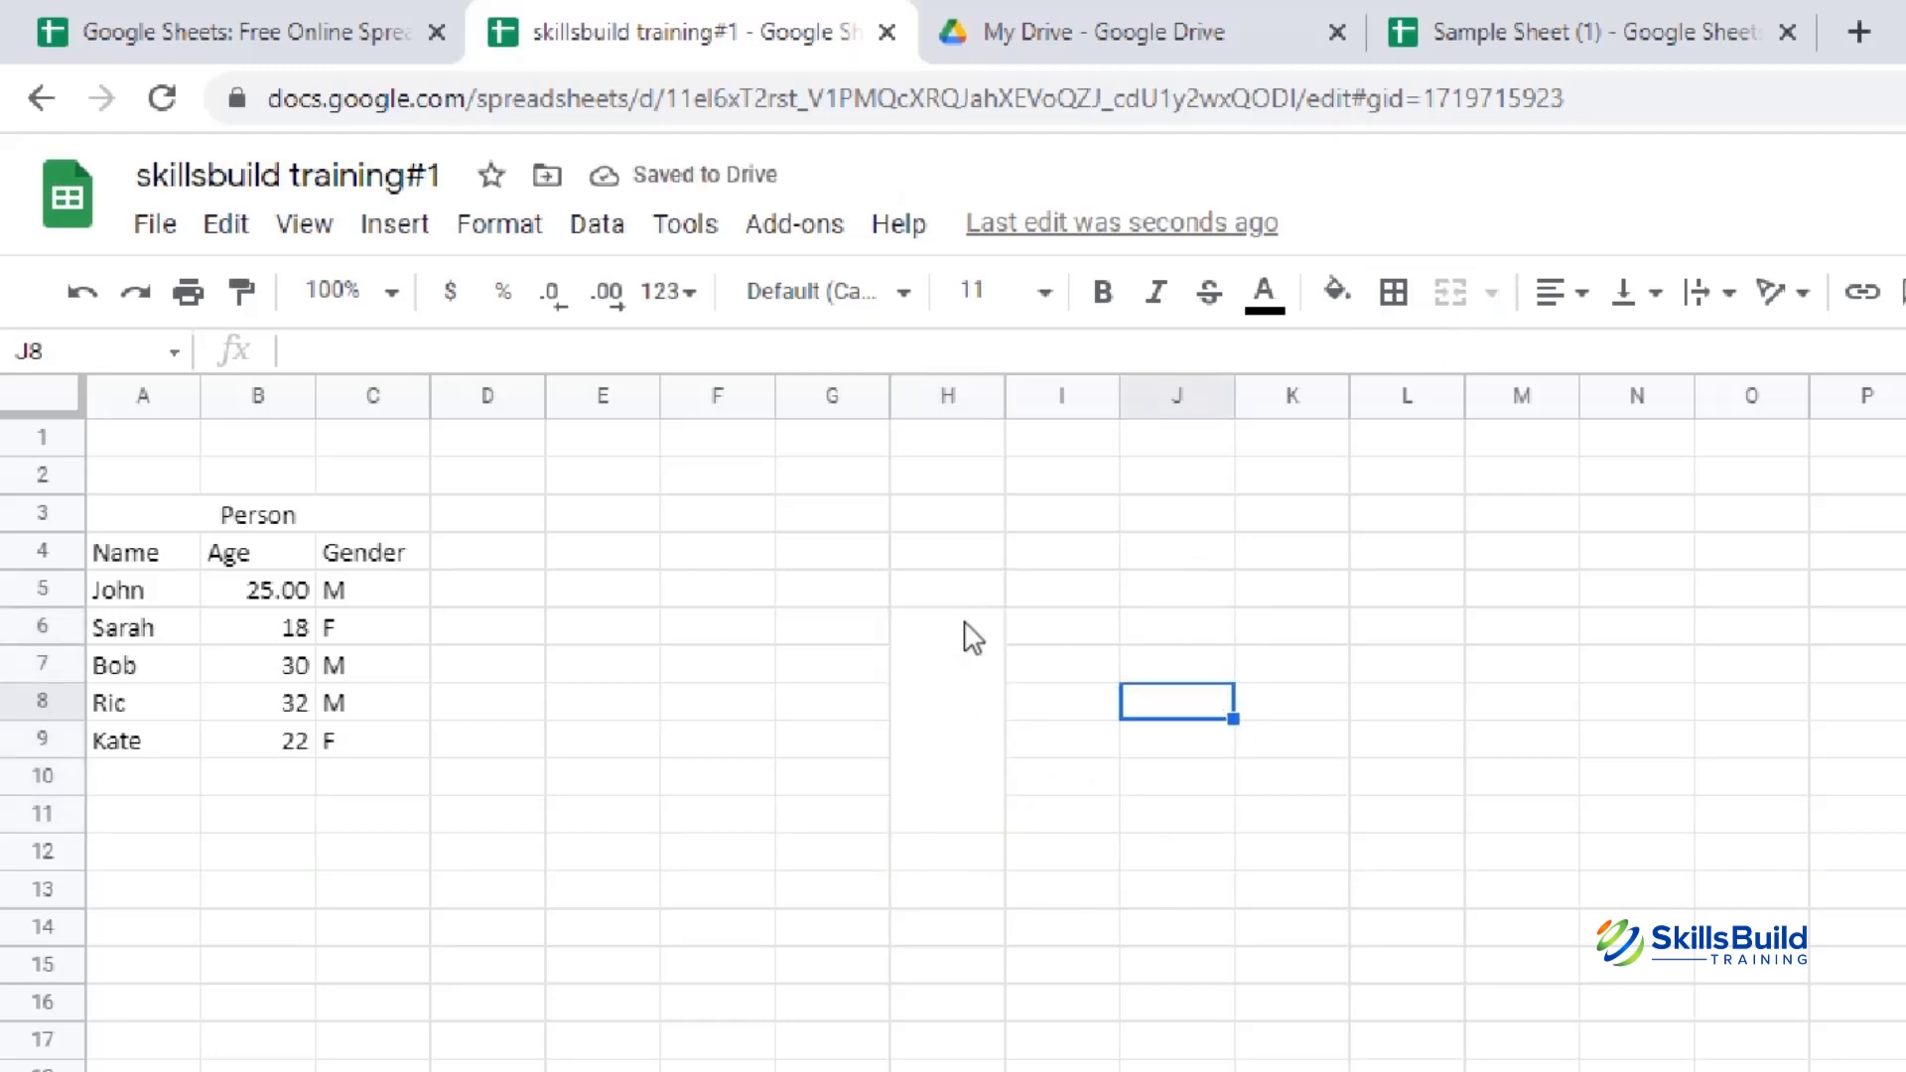
- Unmerge the merged range H6:H11 back into individual cells
{"action": "left_click", "coordinate": [970, 832]}
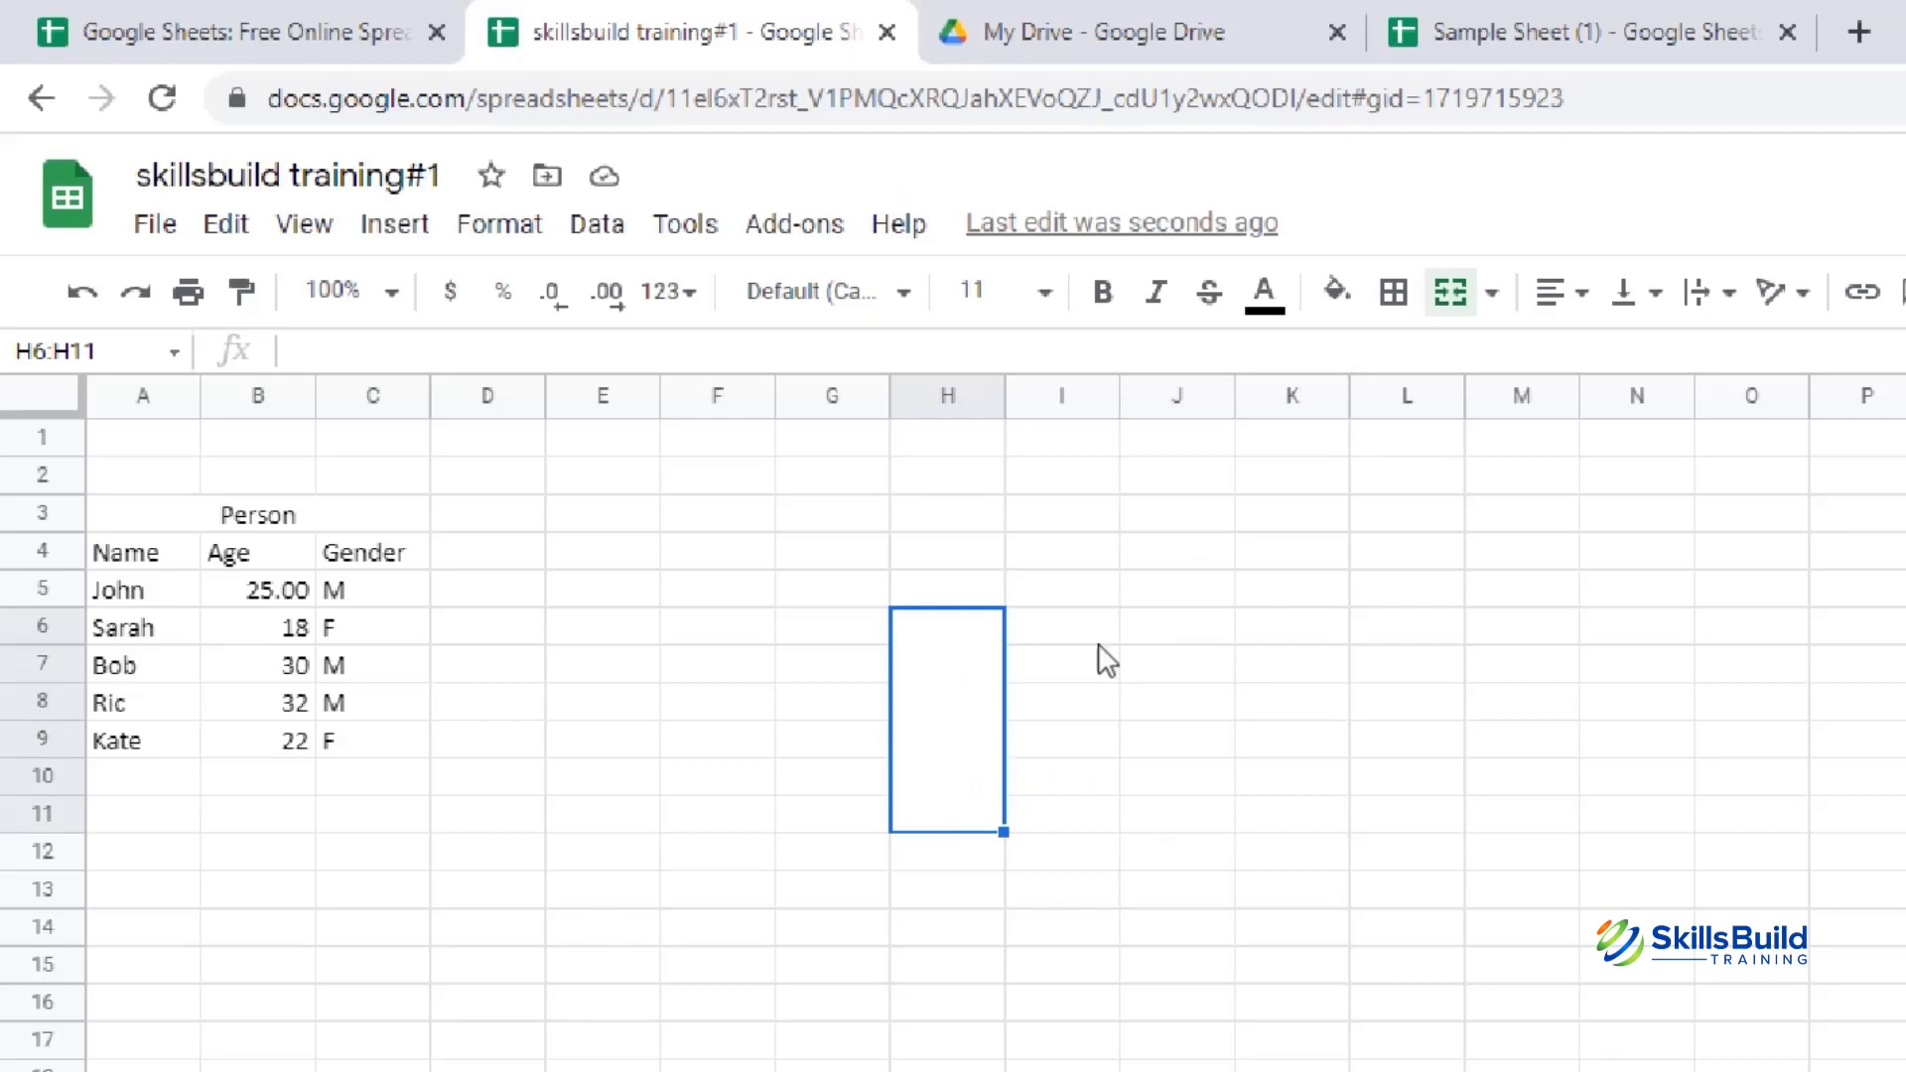
{"action": "left_click", "coordinate": [1493, 320]}
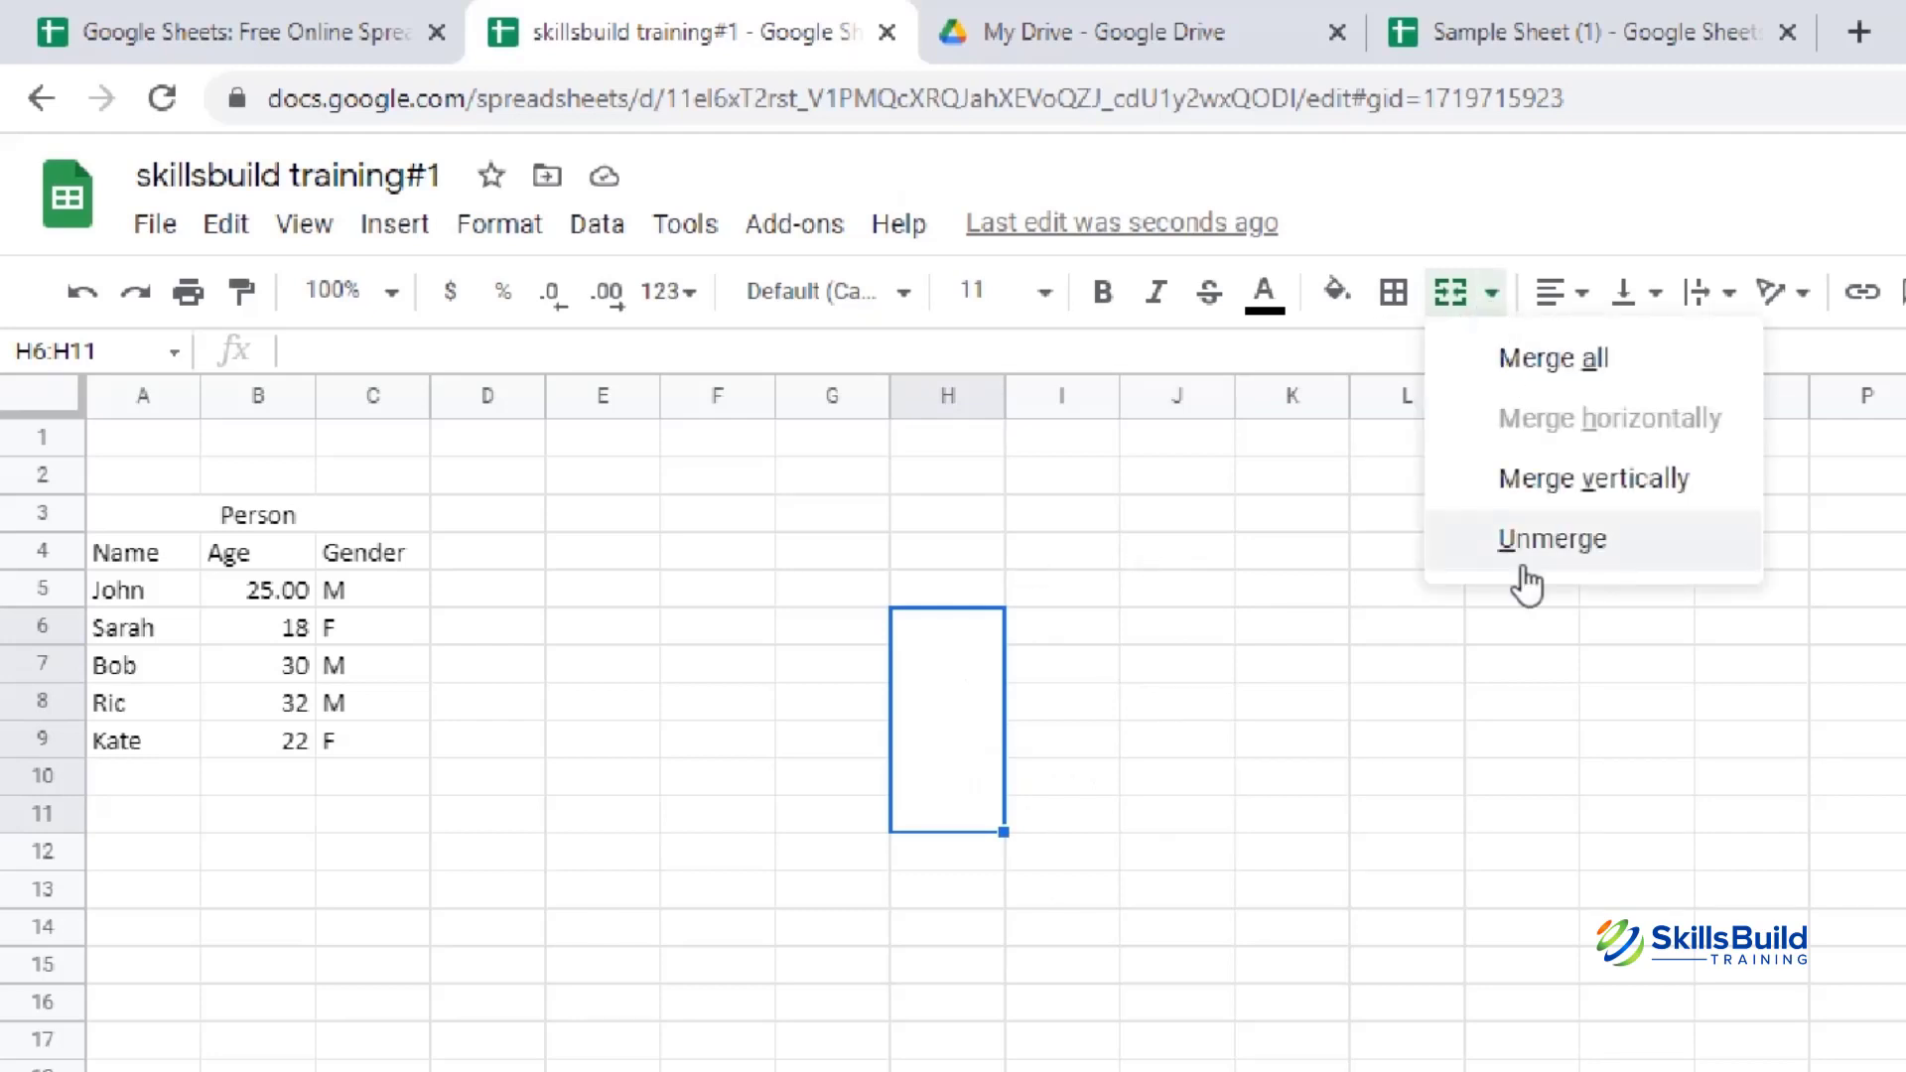
{"action": "left_click", "coordinate": [1523, 579]}
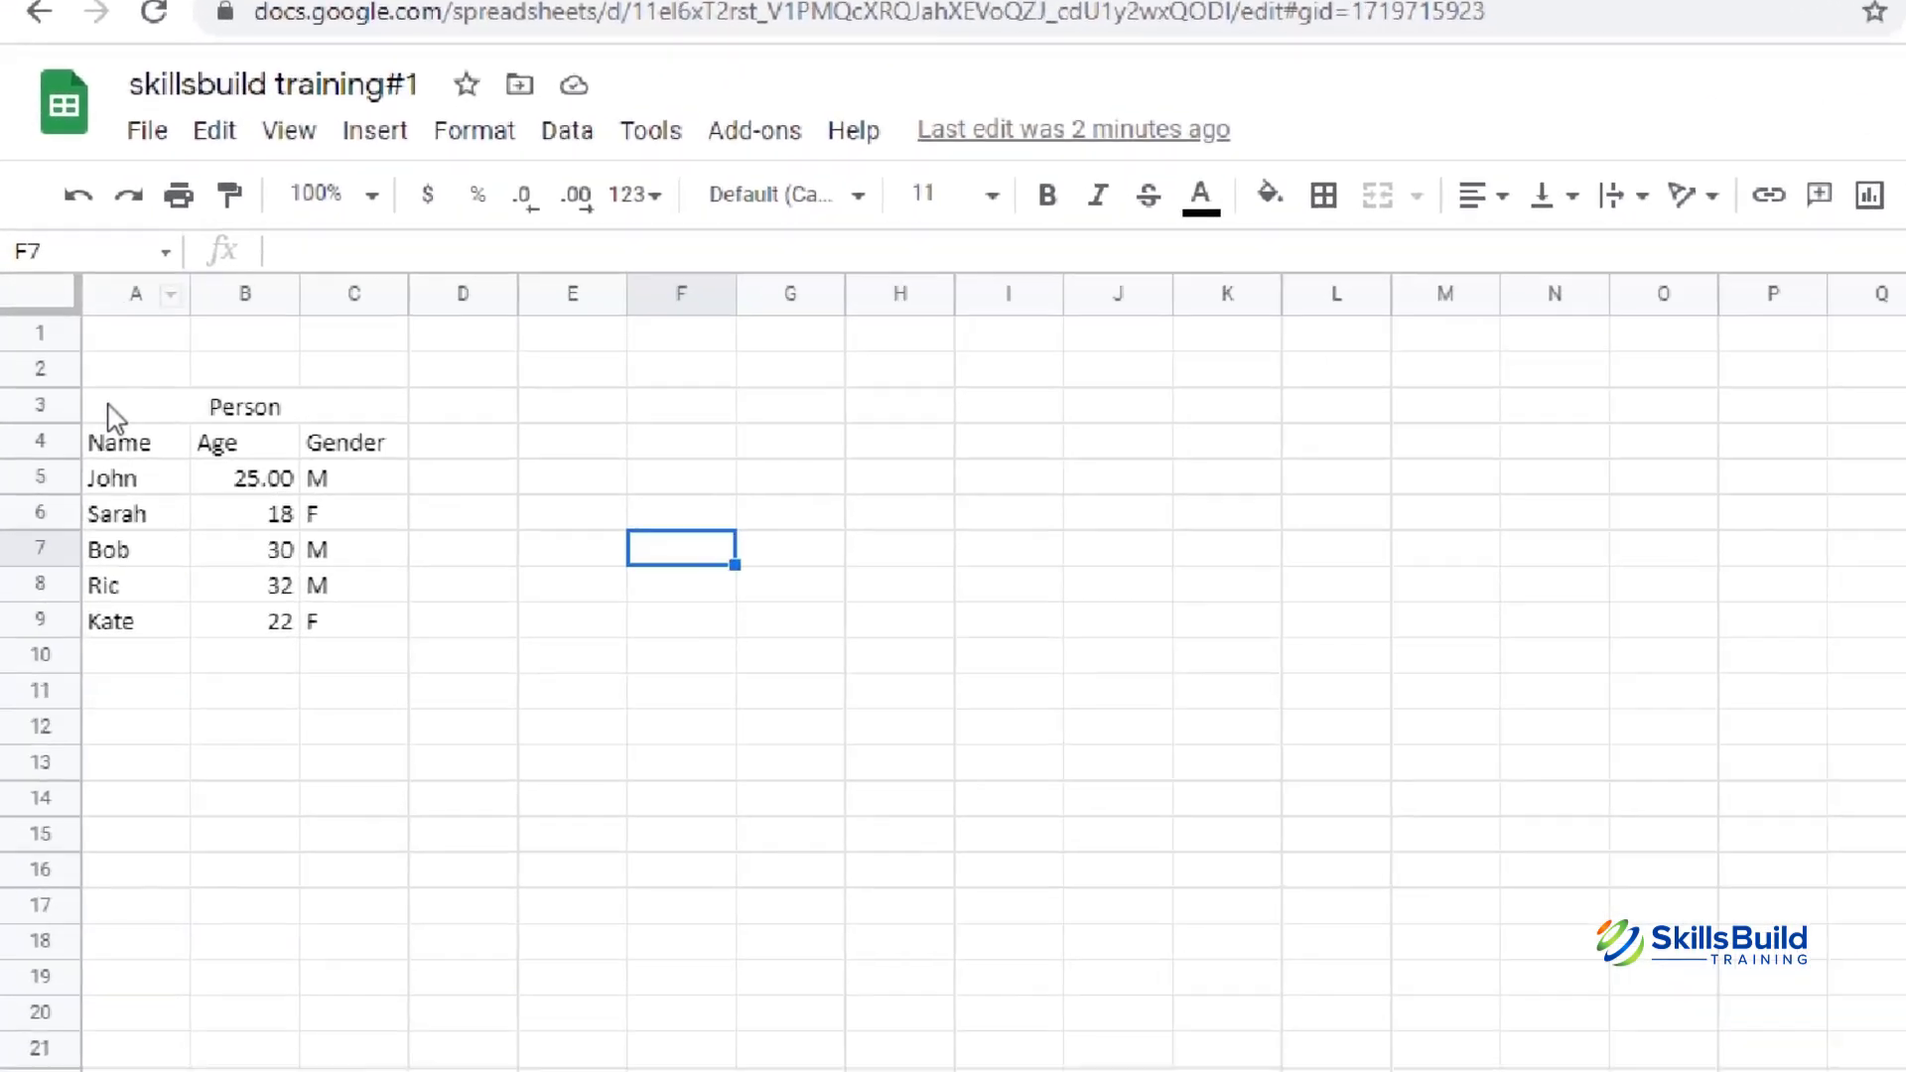
- Apply alternating colors to the table A3:C9 with the default cyan style and a header
{"action": "left_click_drag", "start_coordinate": [91, 384], "coordinate": [156, 489]}
{"action": "left_click_drag", "start_coordinate": [238, 600], "coordinate": [266, 671]}
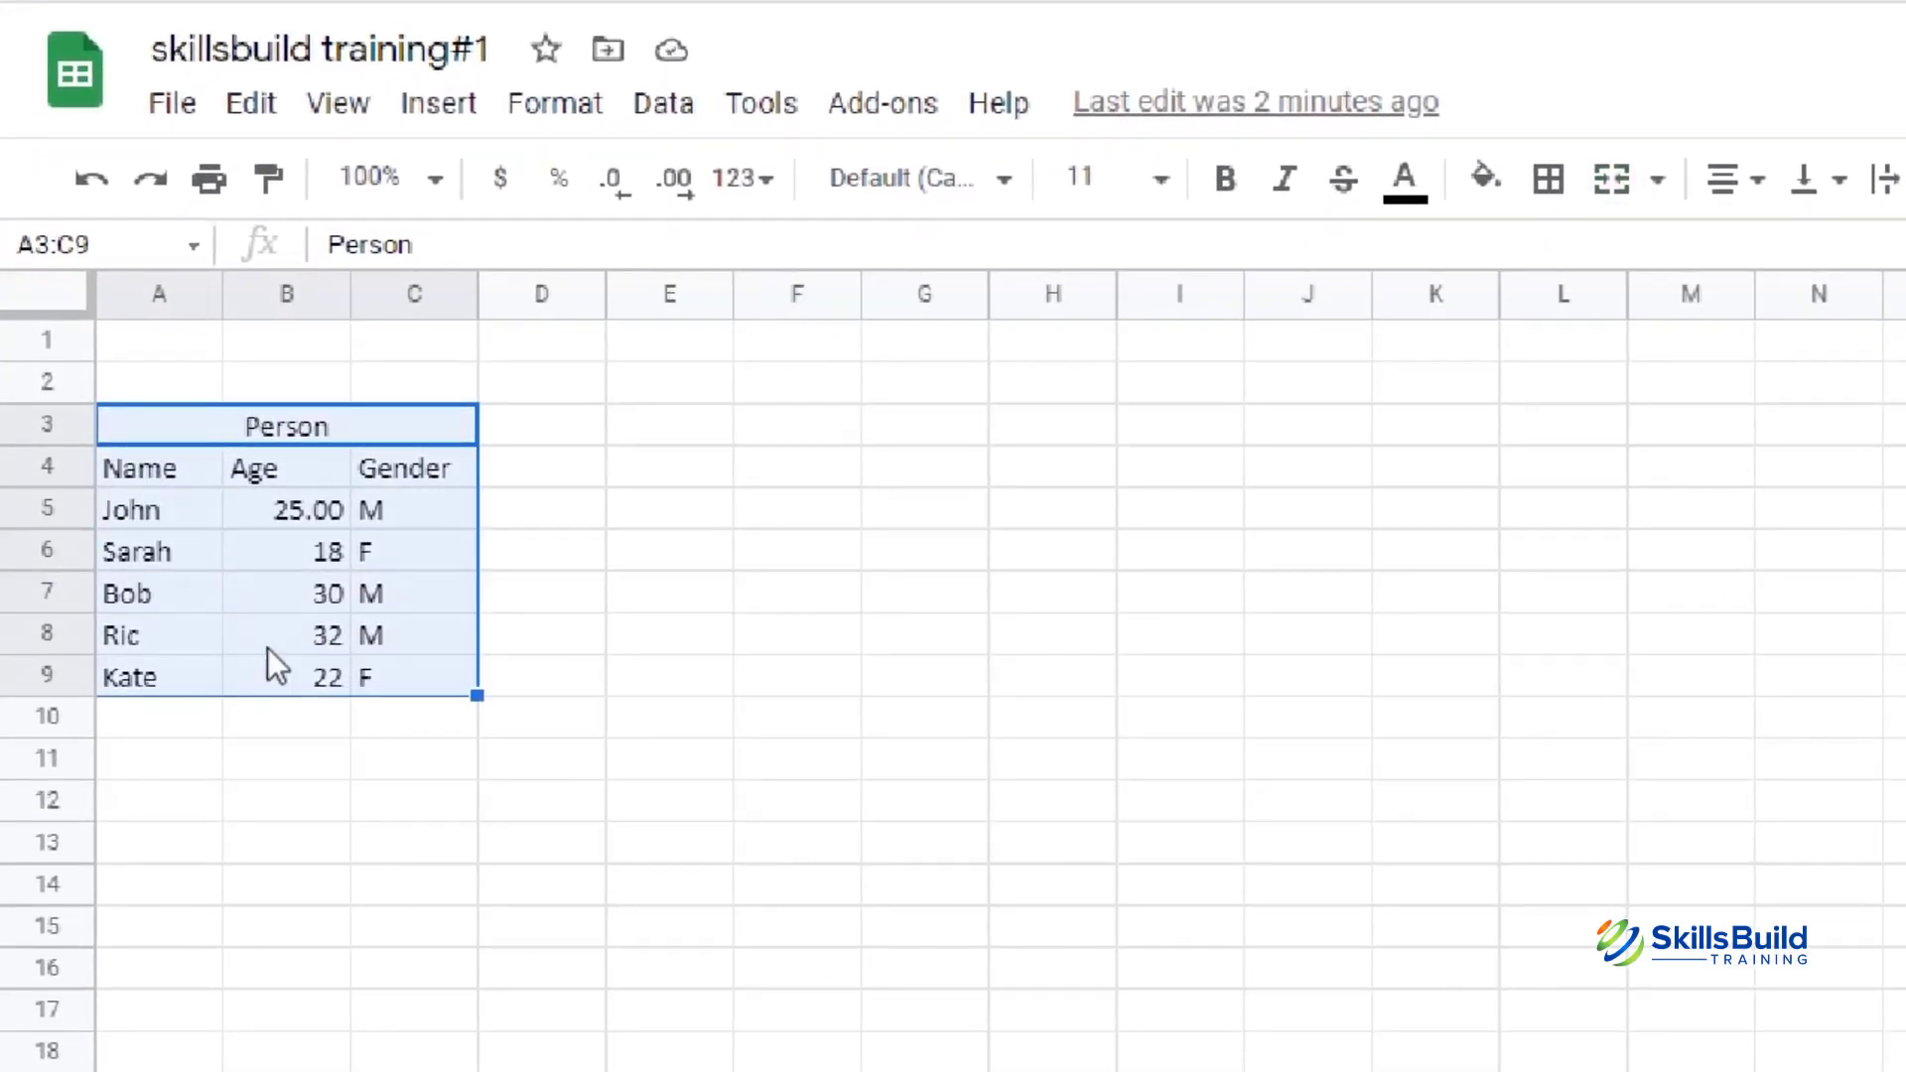
{"action": "left_click", "coordinate": [564, 104]}
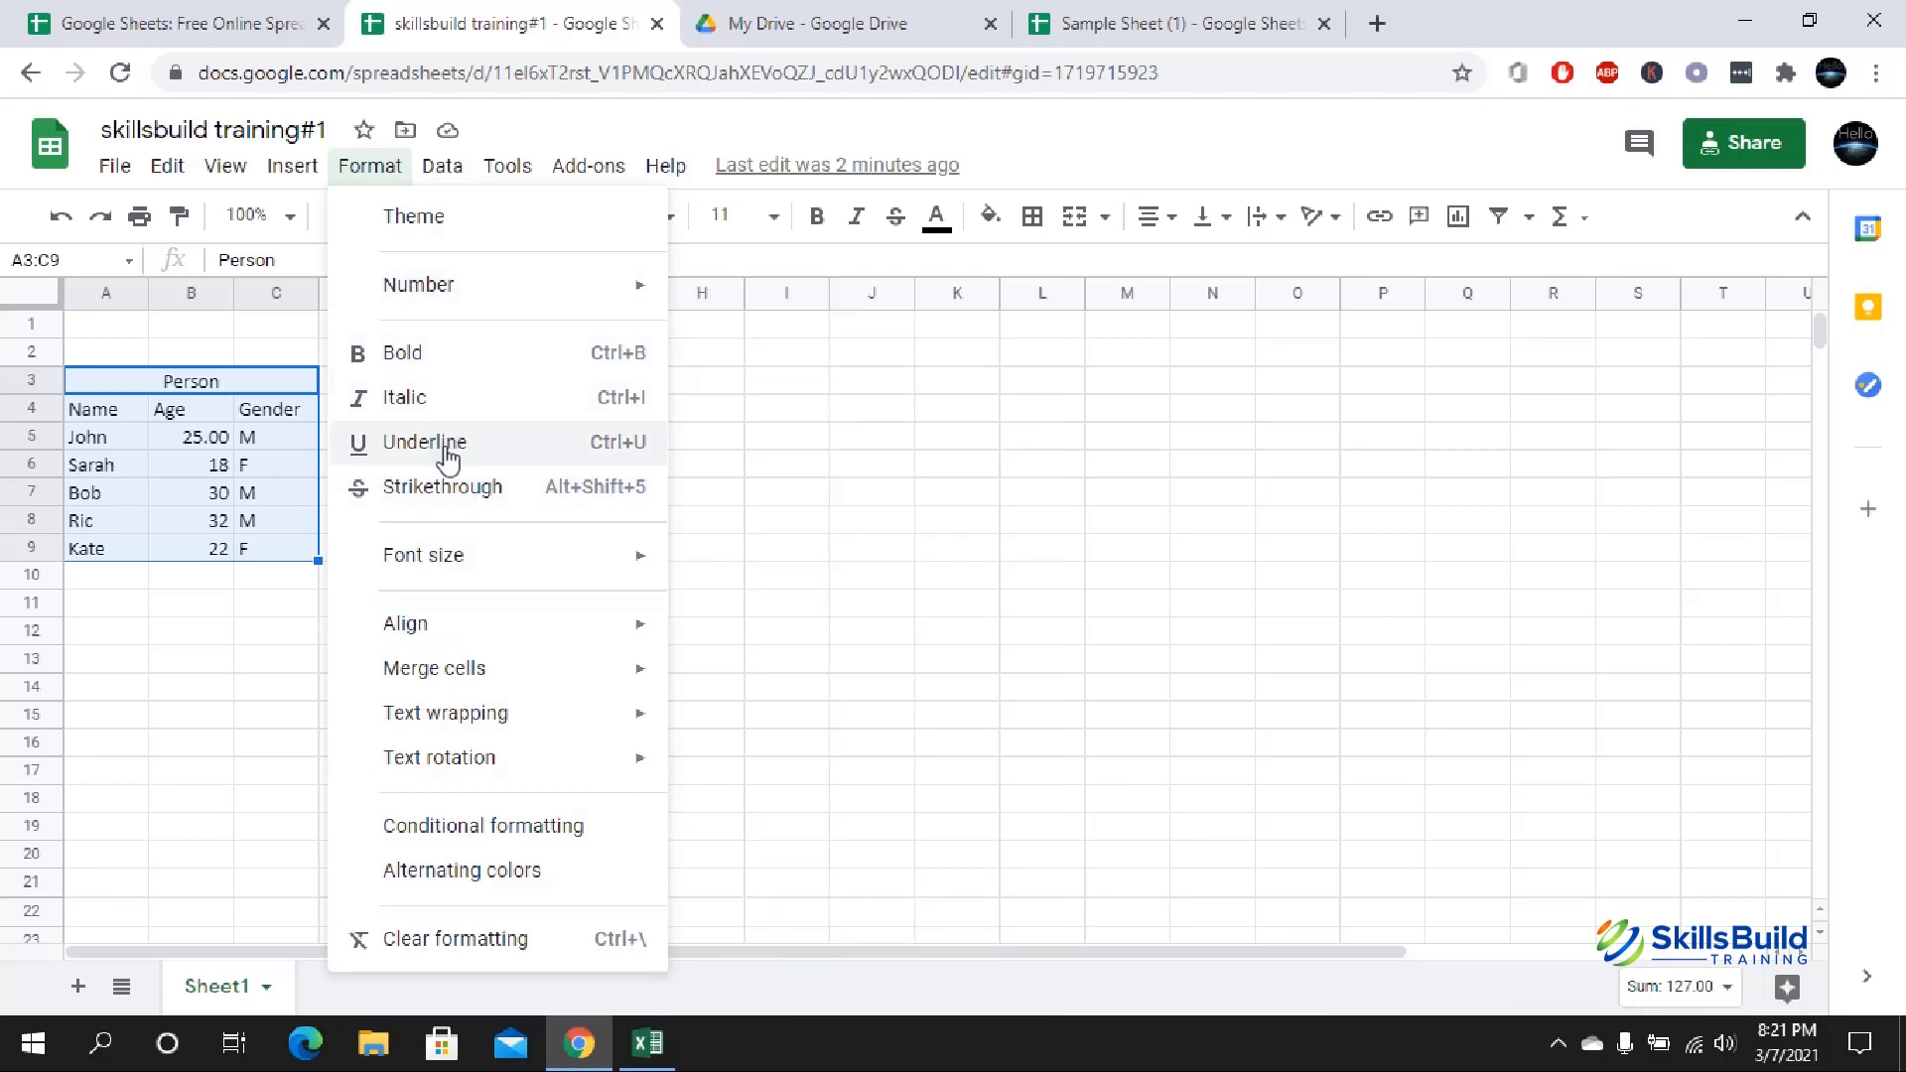
{"action": "mouse_move", "coordinate": [541, 300]}
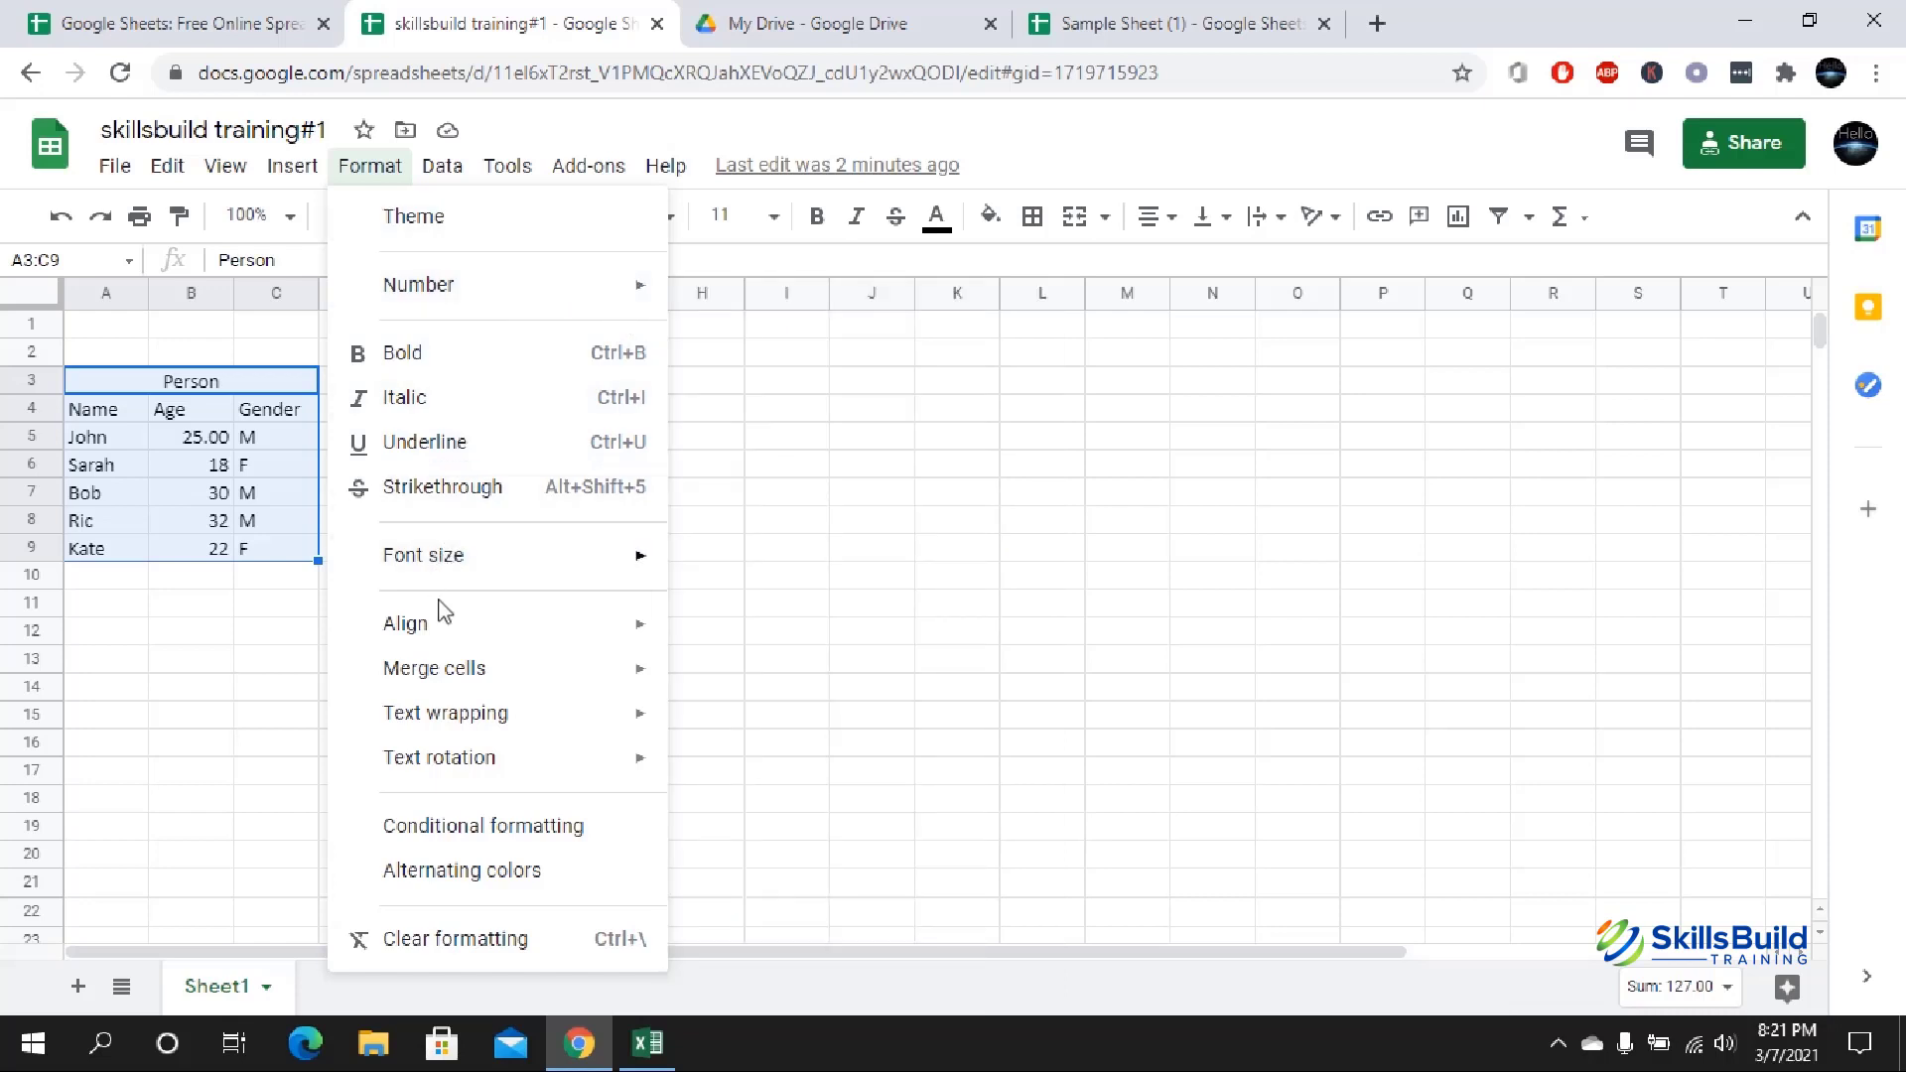
{"action": "left_click", "coordinate": [474, 878]}
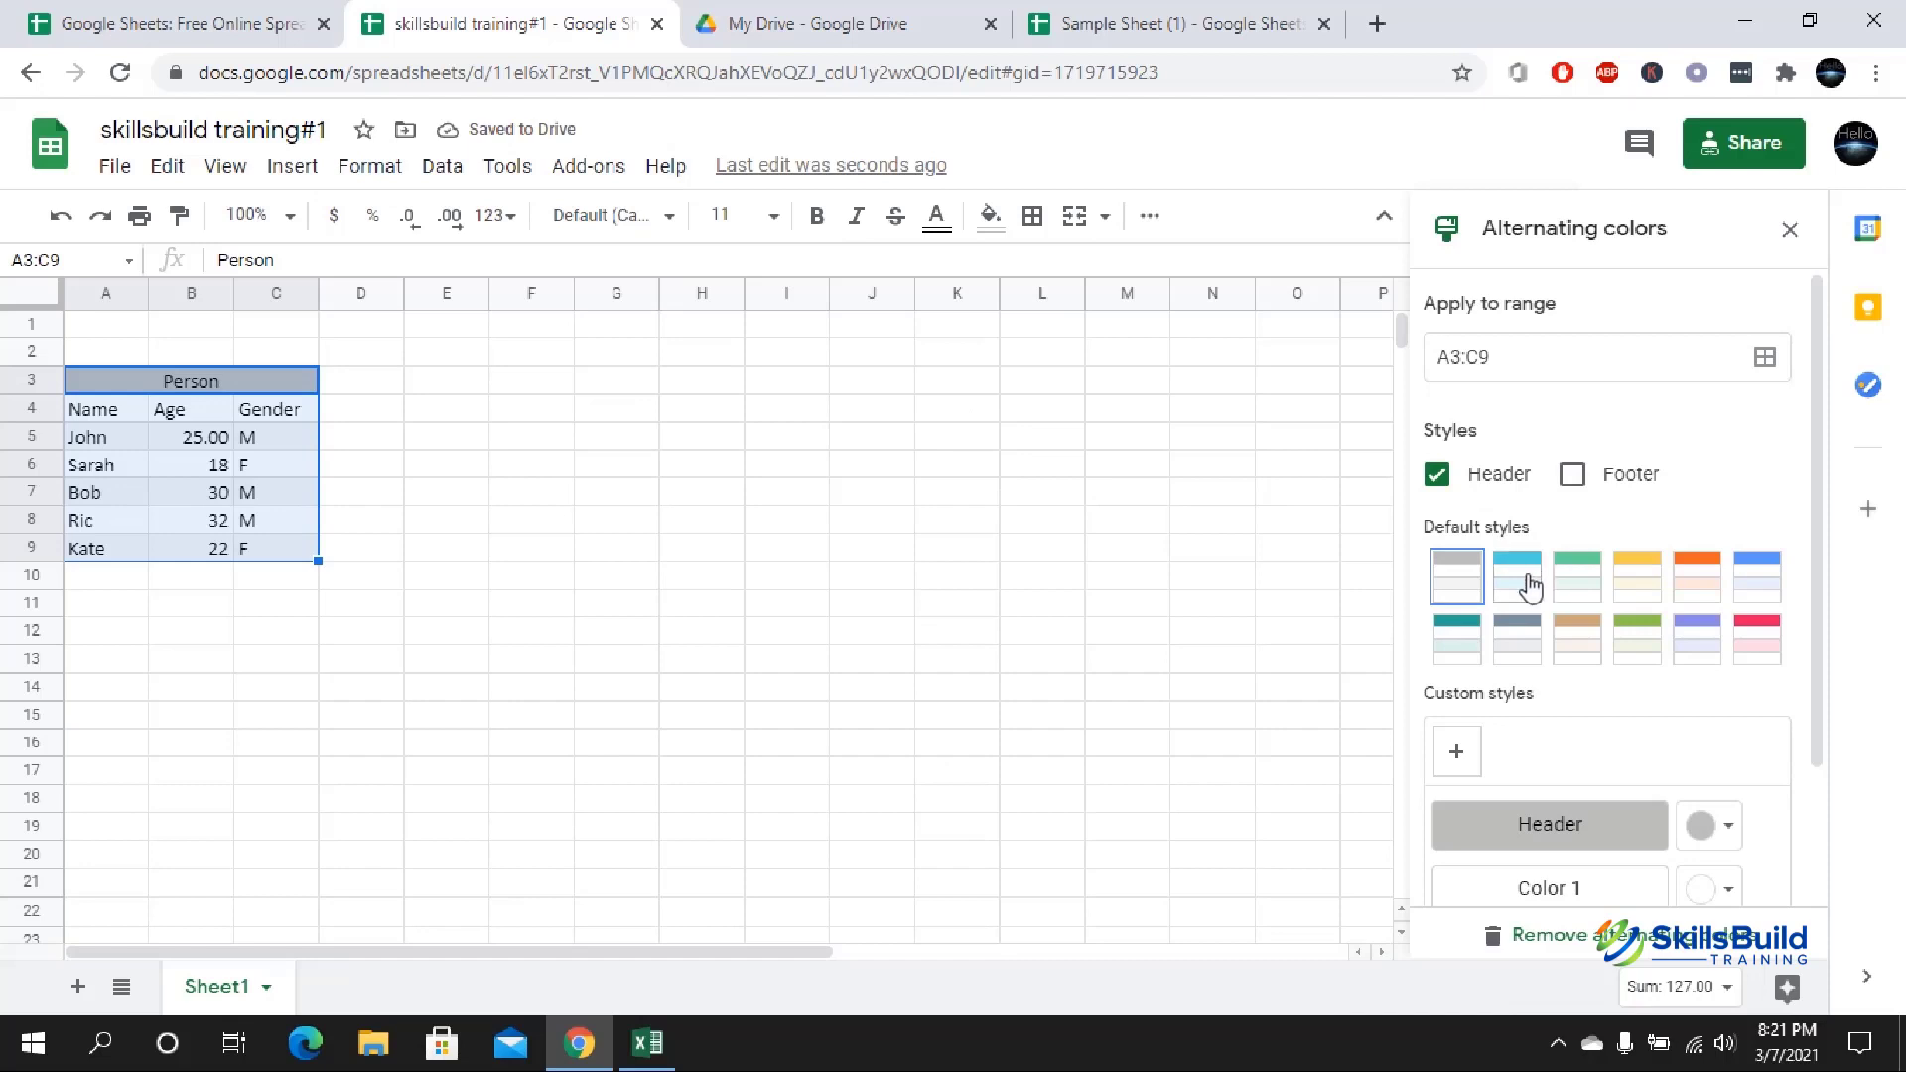
{"action": "left_click", "coordinate": [1530, 586]}
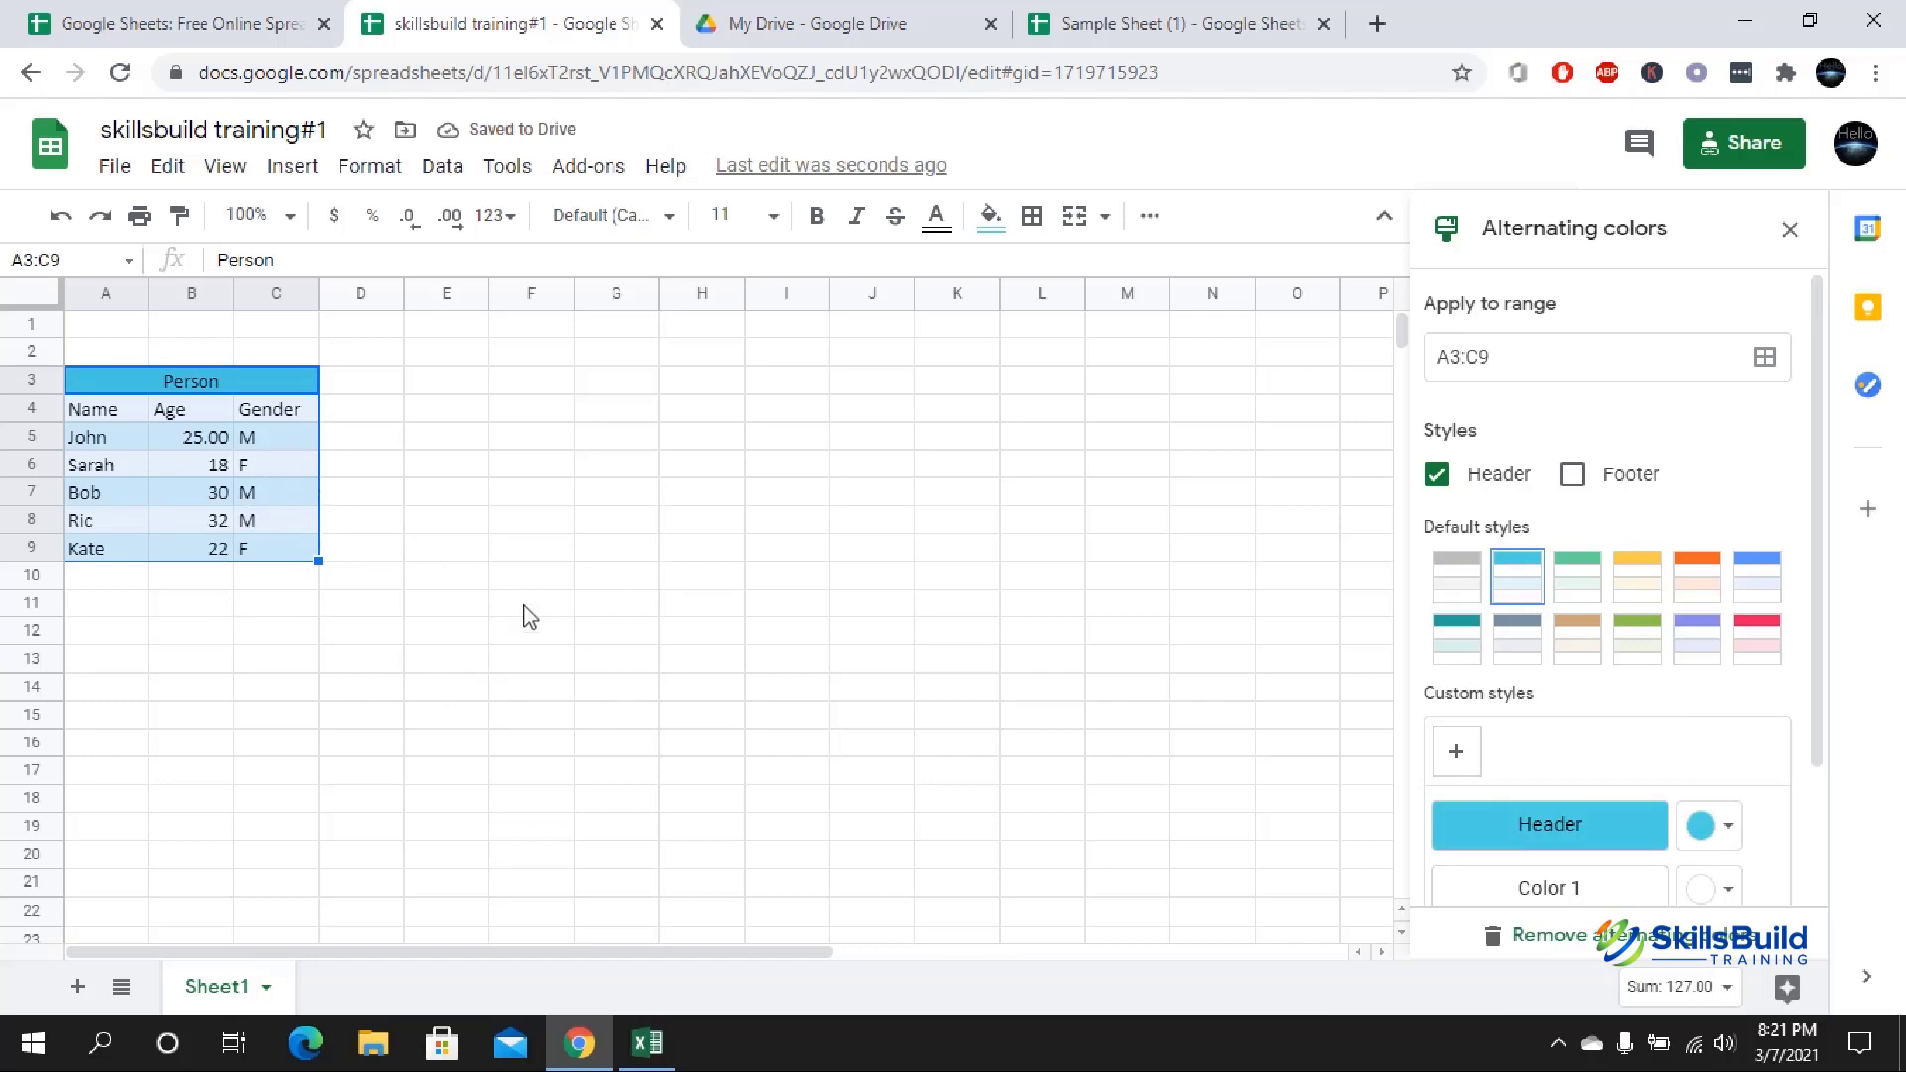
- Customize the alternating colors with a red header, dark green Color 1 and golden yellow Color 2
{"action": "scroll", "coordinate": [1638, 855], "scroll_direction": "down", "scroll_amount": 2}
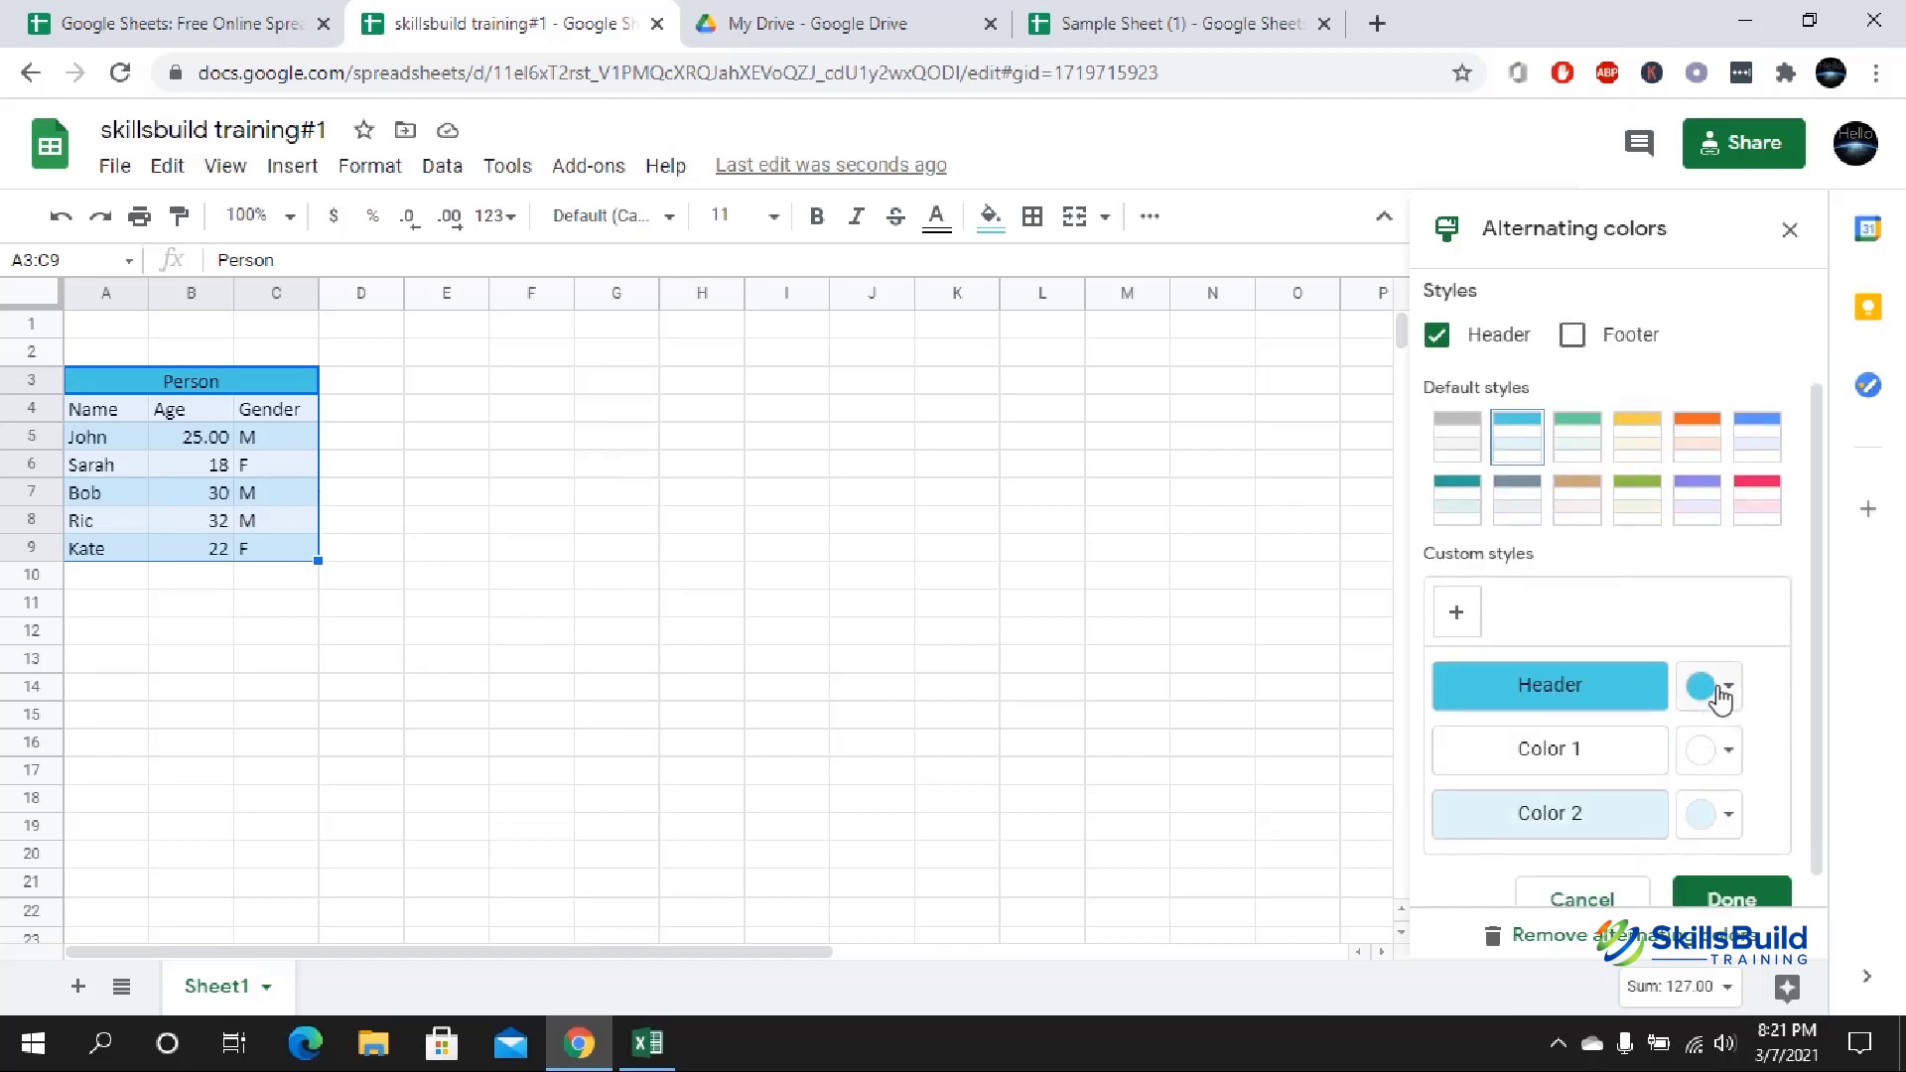
{"action": "left_click", "coordinate": [1716, 689]}
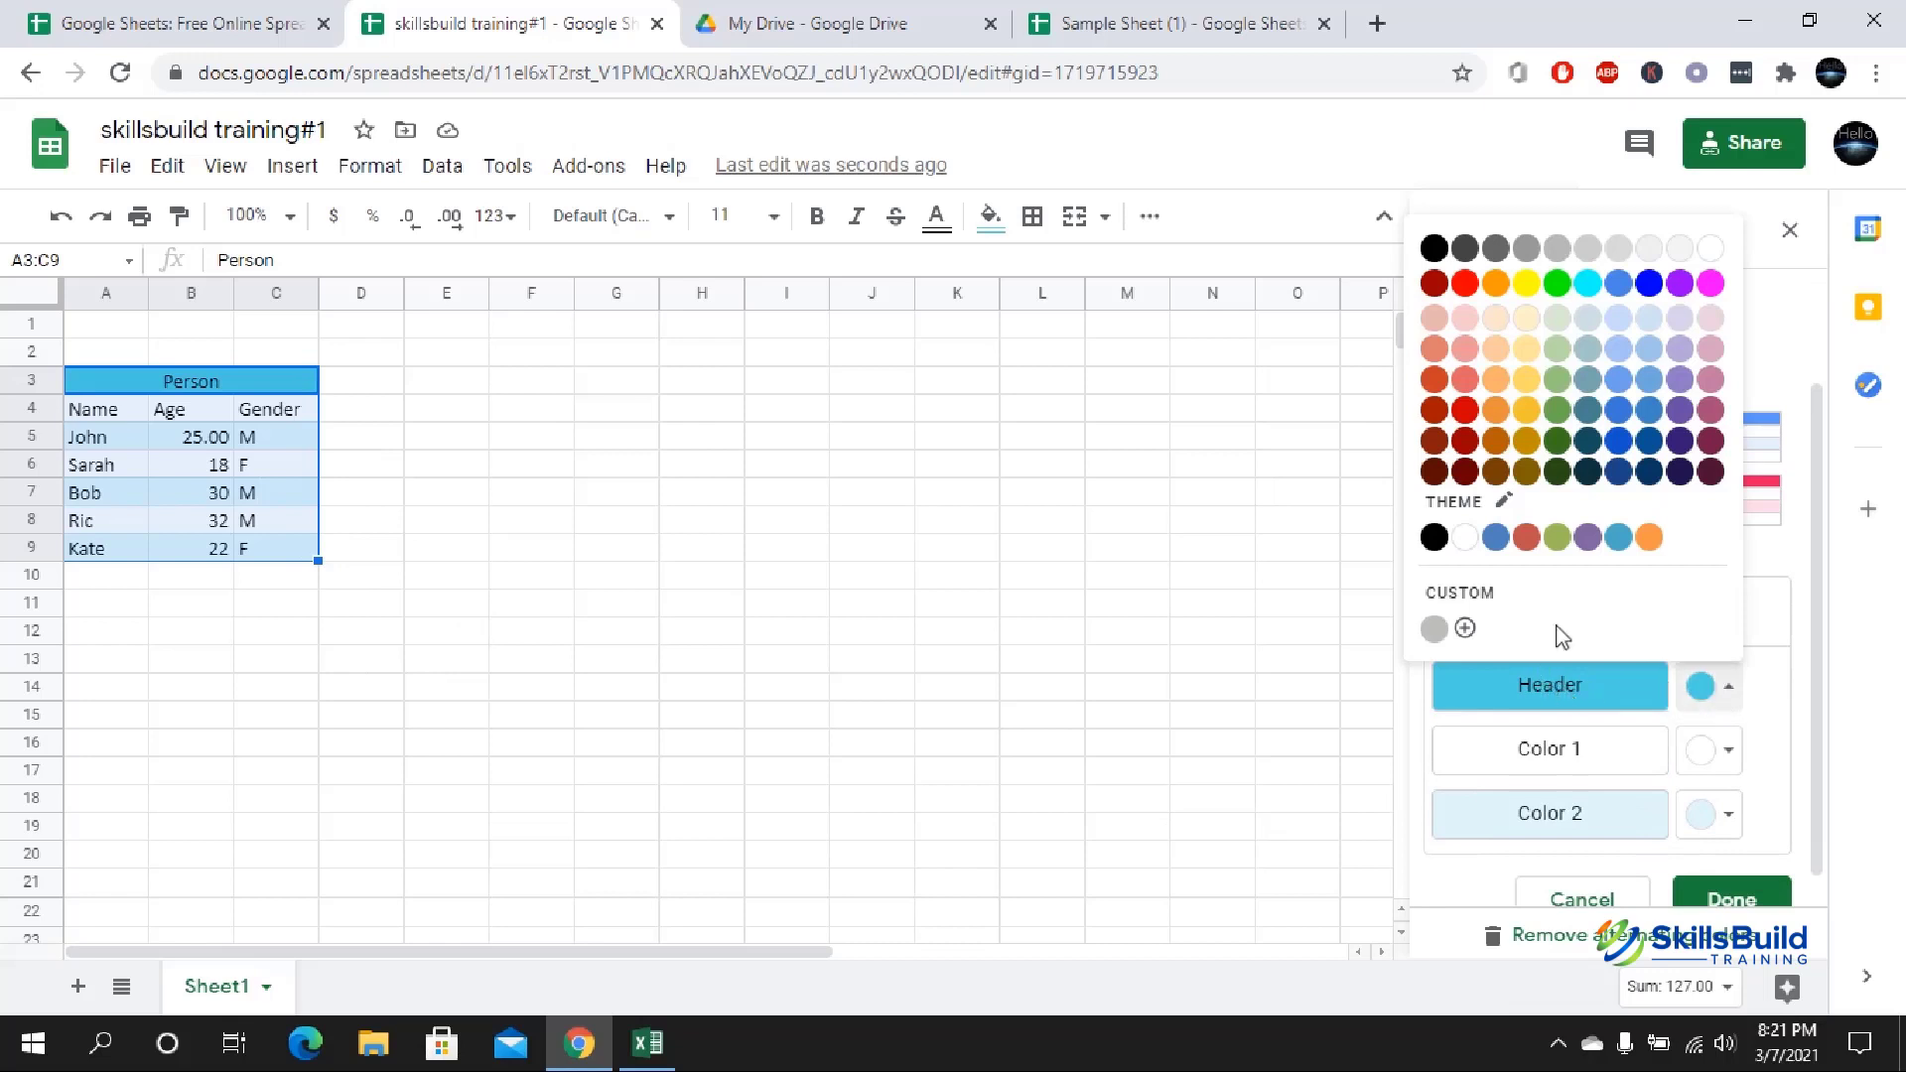
{"action": "left_click", "coordinate": [1525, 539]}
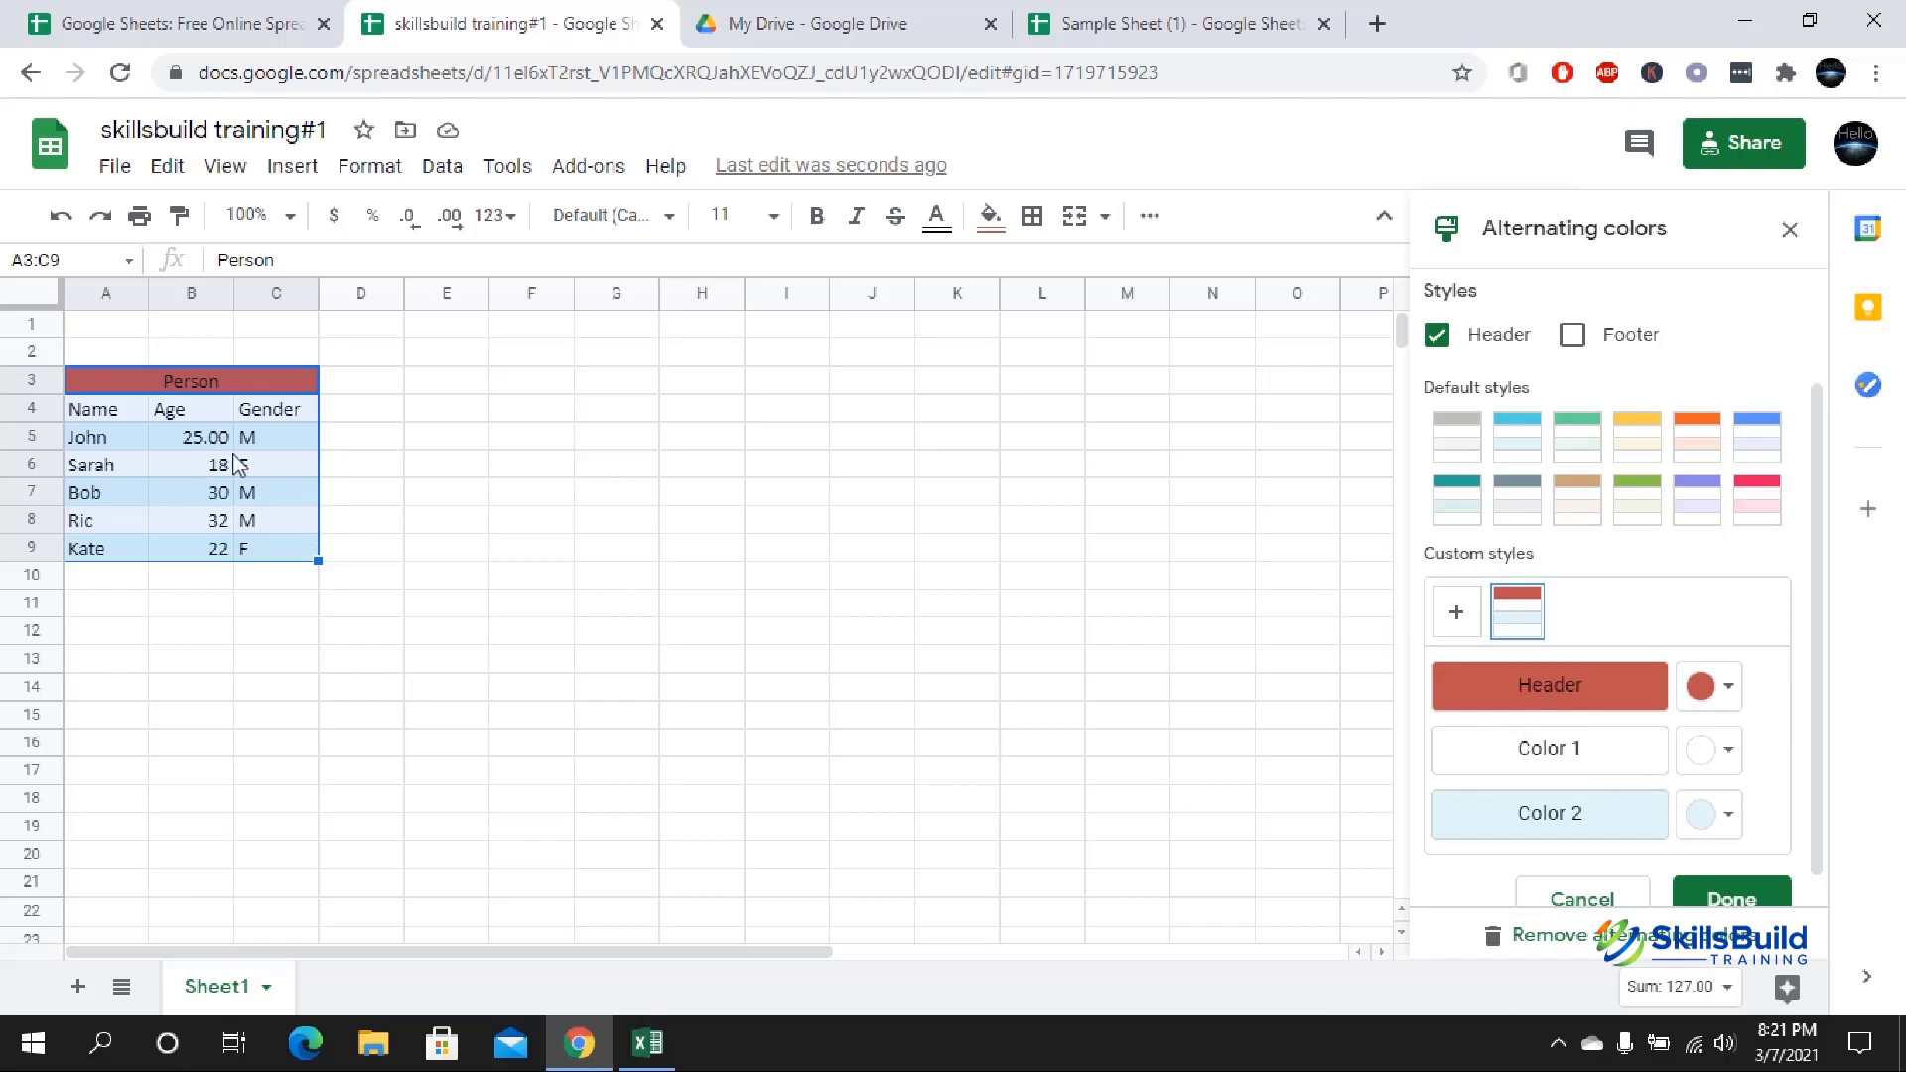
{"action": "left_click", "coordinate": [1734, 758]}
{"action": "left_click", "coordinate": [1559, 543]}
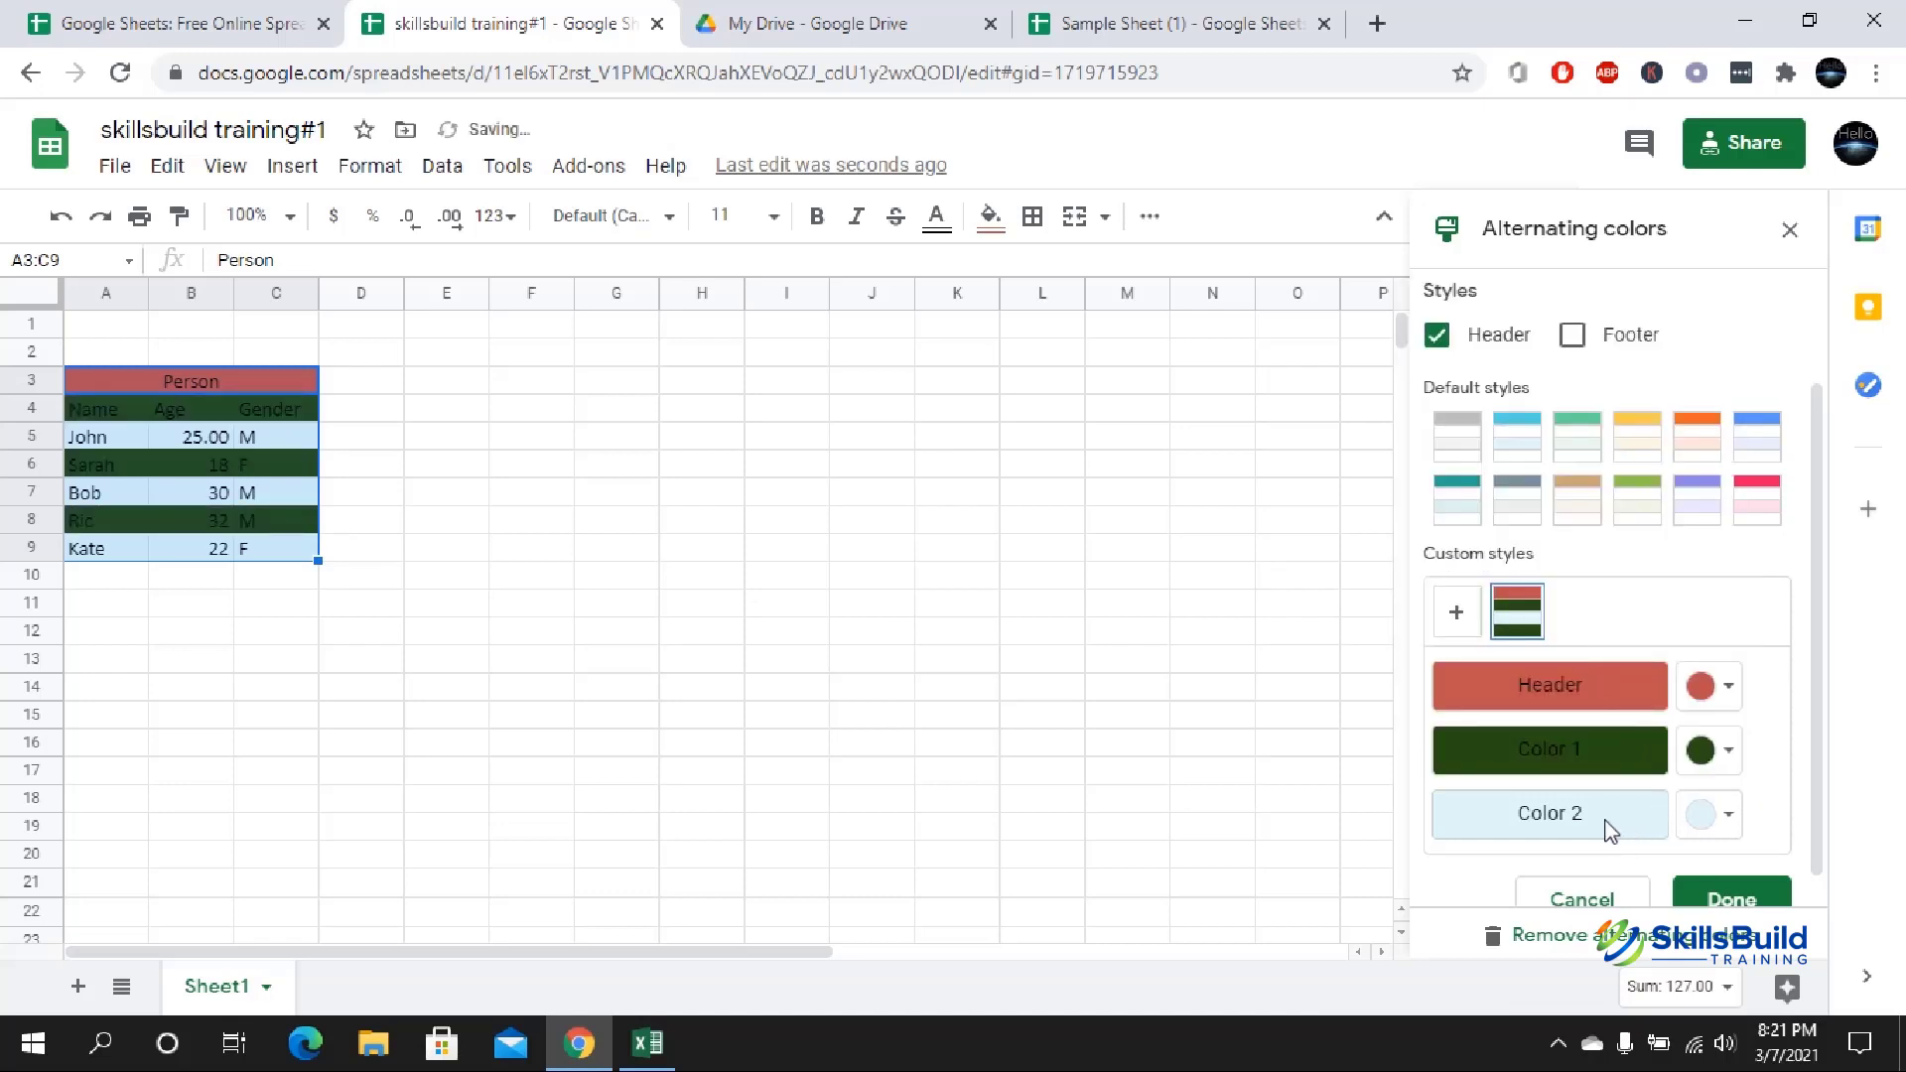
{"action": "left_click", "coordinate": [1697, 824]}
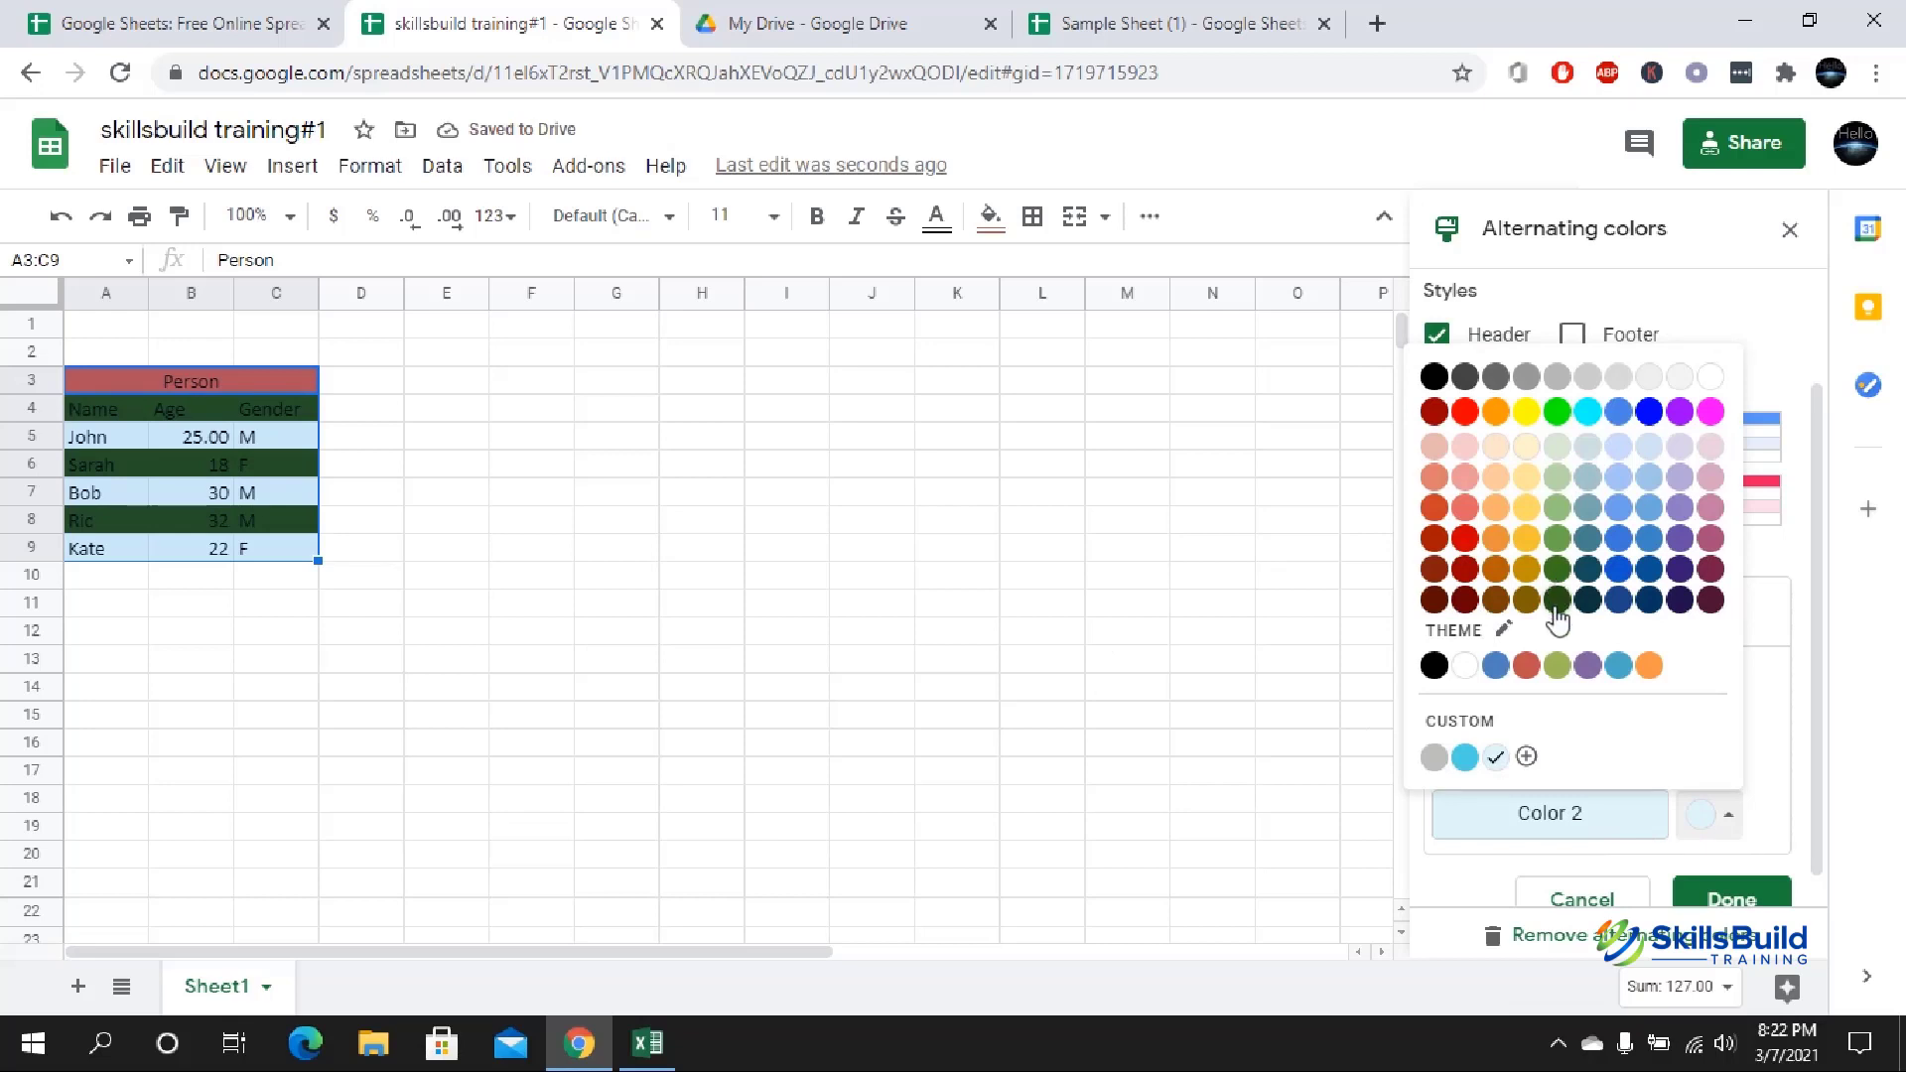
{"action": "left_click", "coordinate": [1526, 539]}
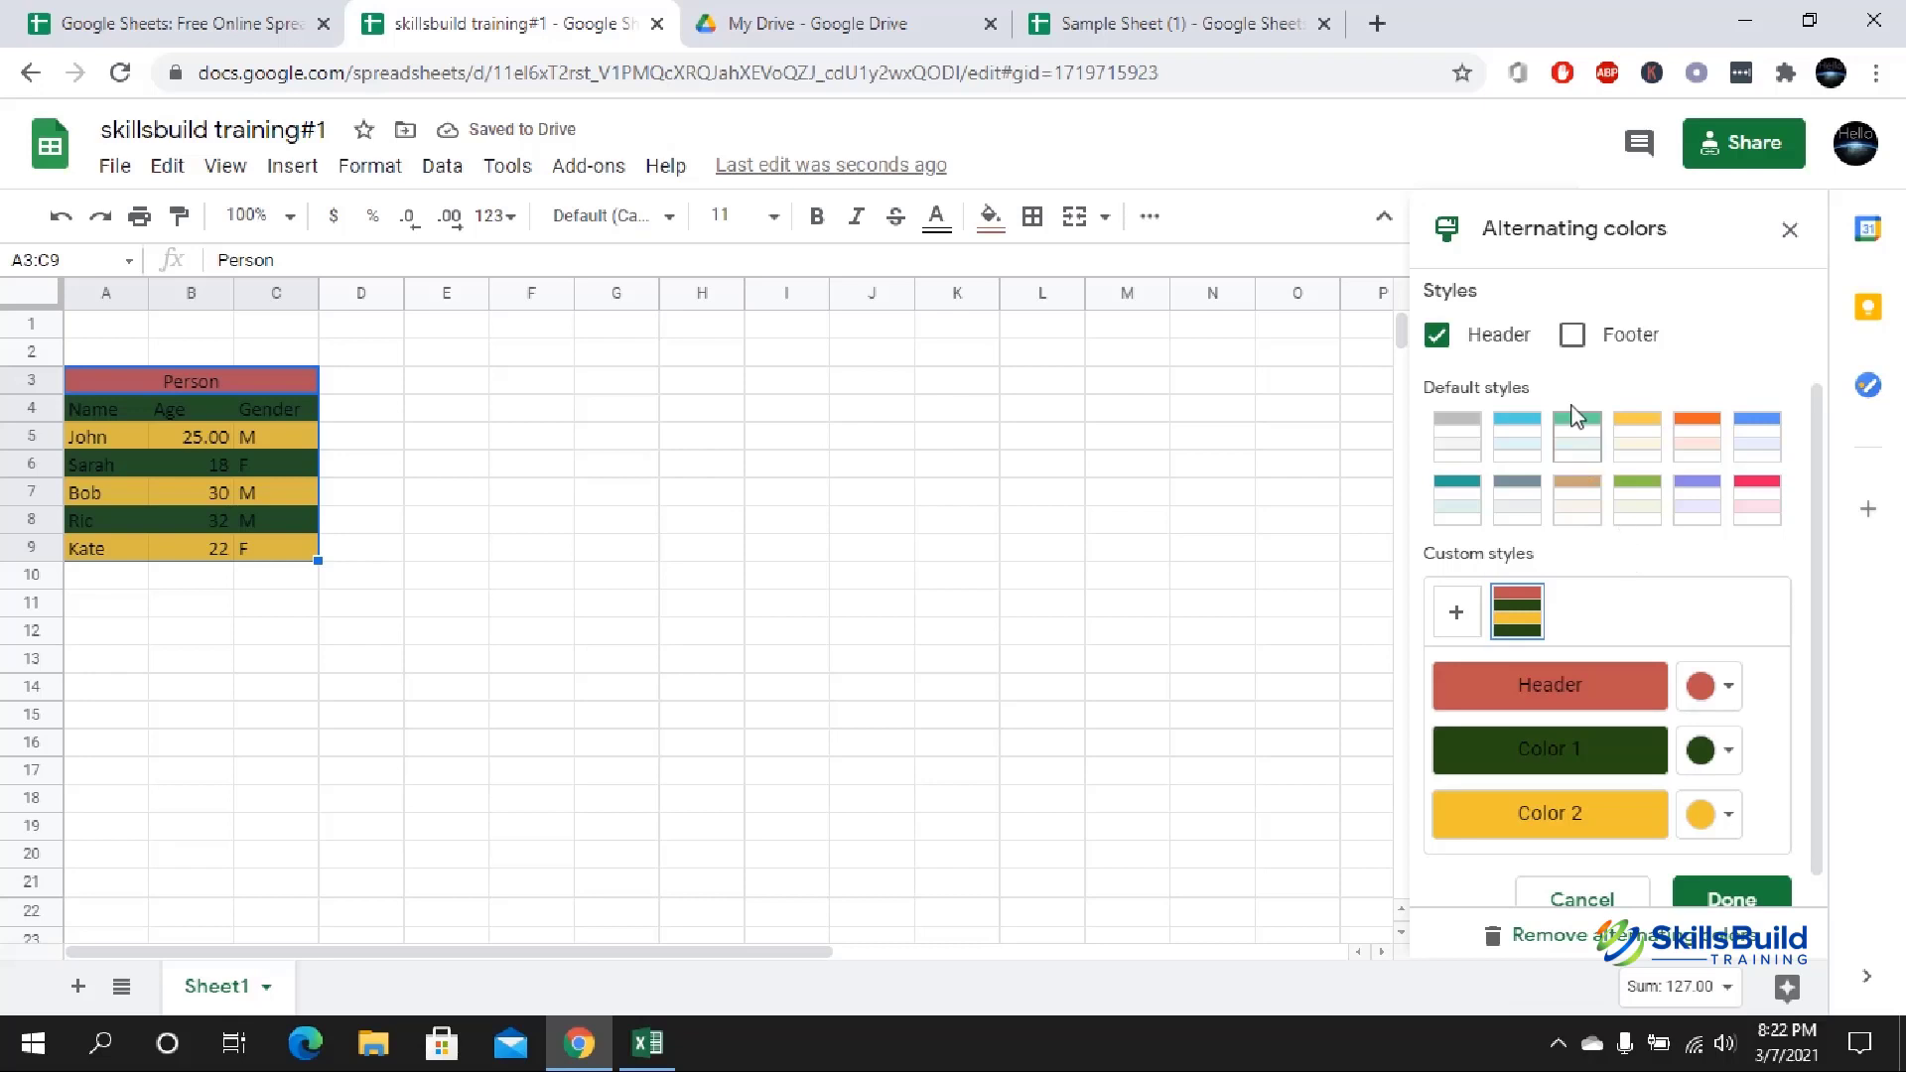
- Enable the footer in the alternating colors and give it a dark navy color
{"action": "left_click", "coordinate": [1572, 337]}
{"action": "scroll", "coordinate": [1646, 641], "scroll_direction": "down", "scroll_amount": 1}
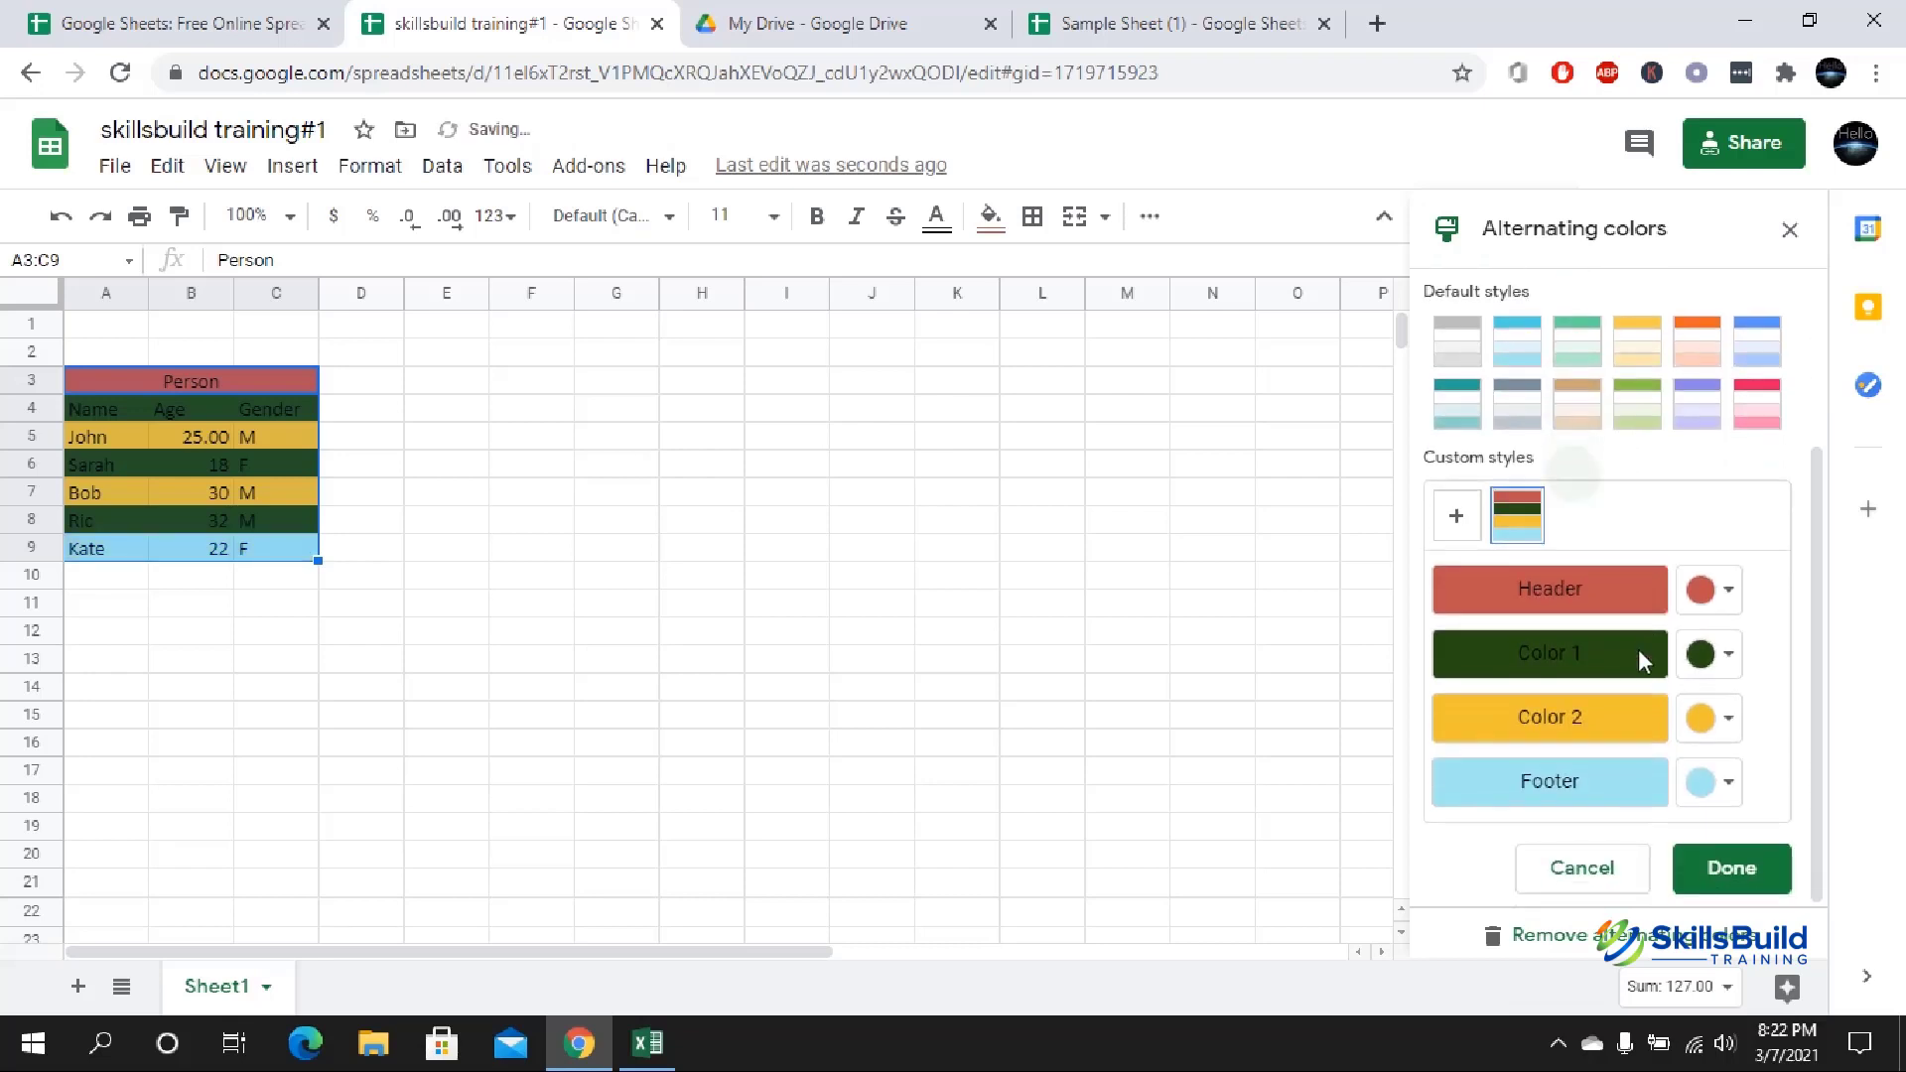
{"action": "left_click", "coordinate": [1700, 782]}
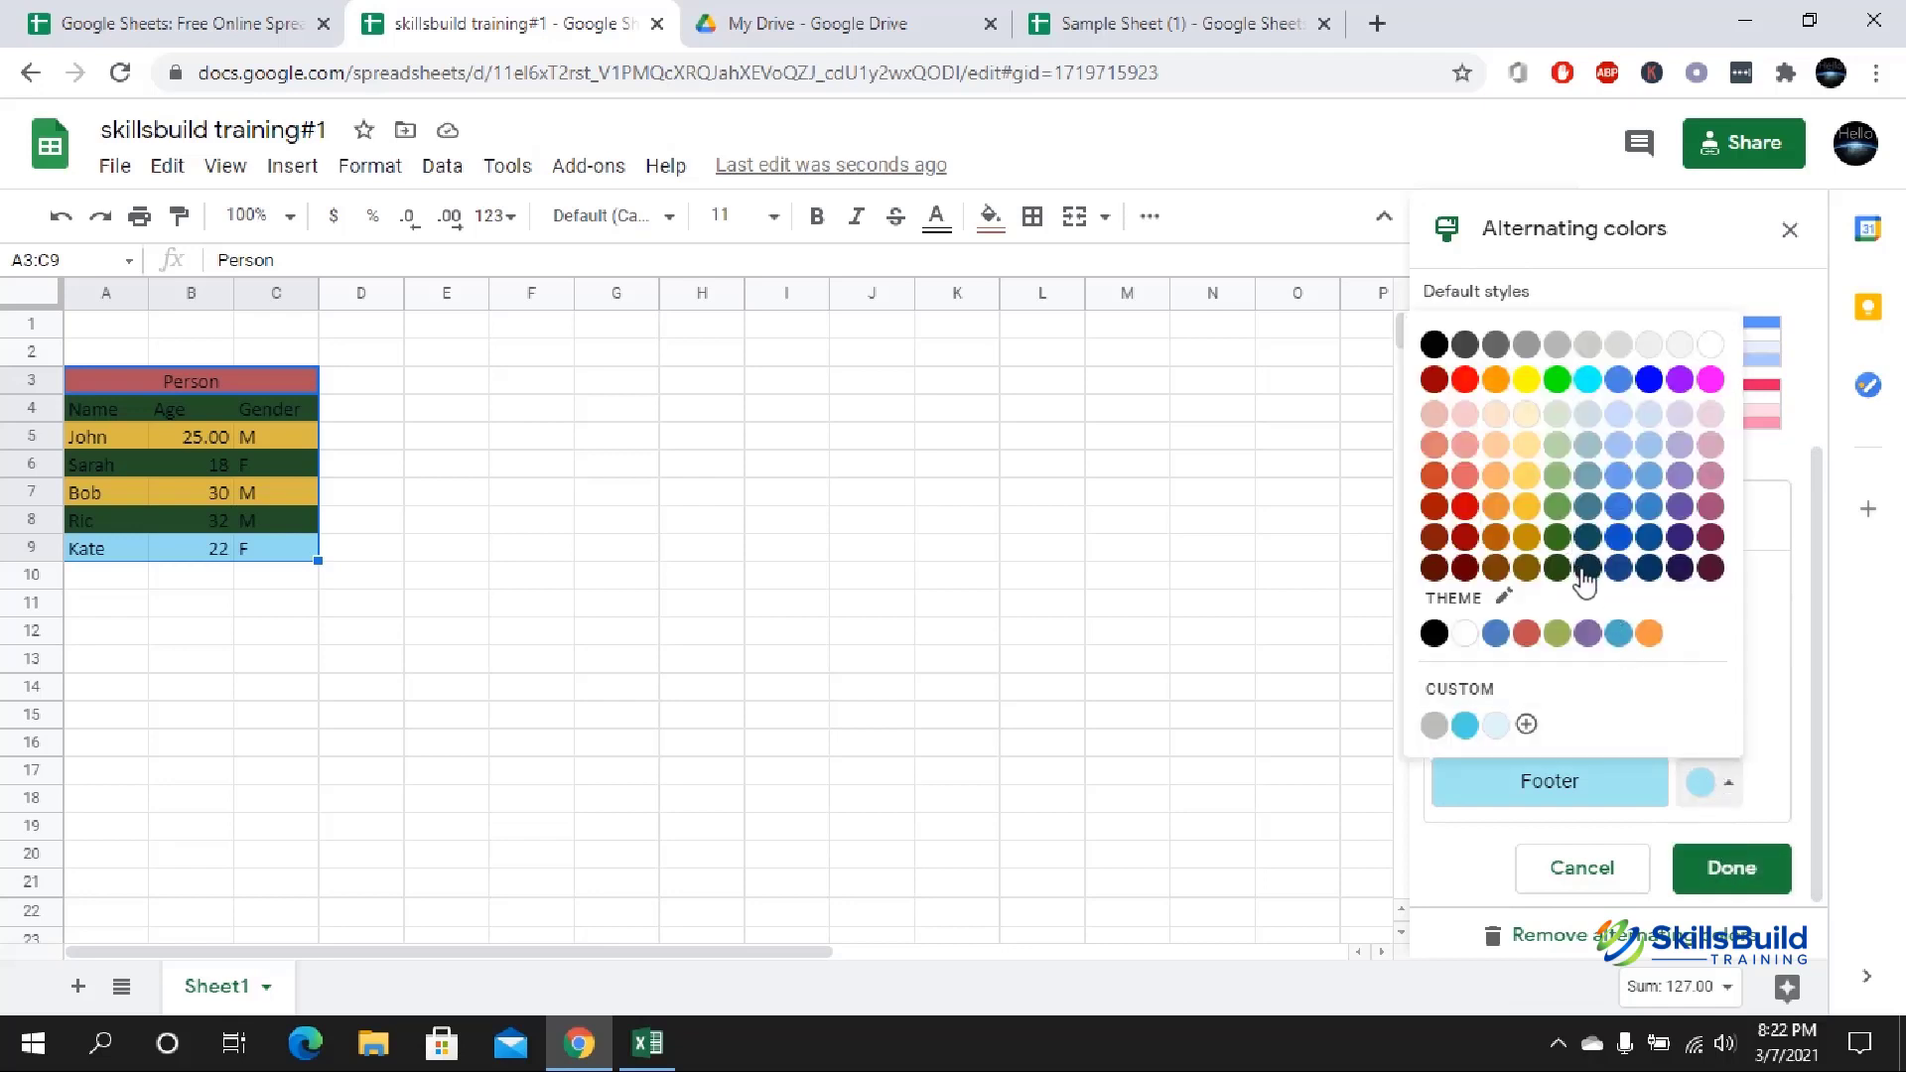
{"action": "left_click", "coordinate": [1585, 568]}
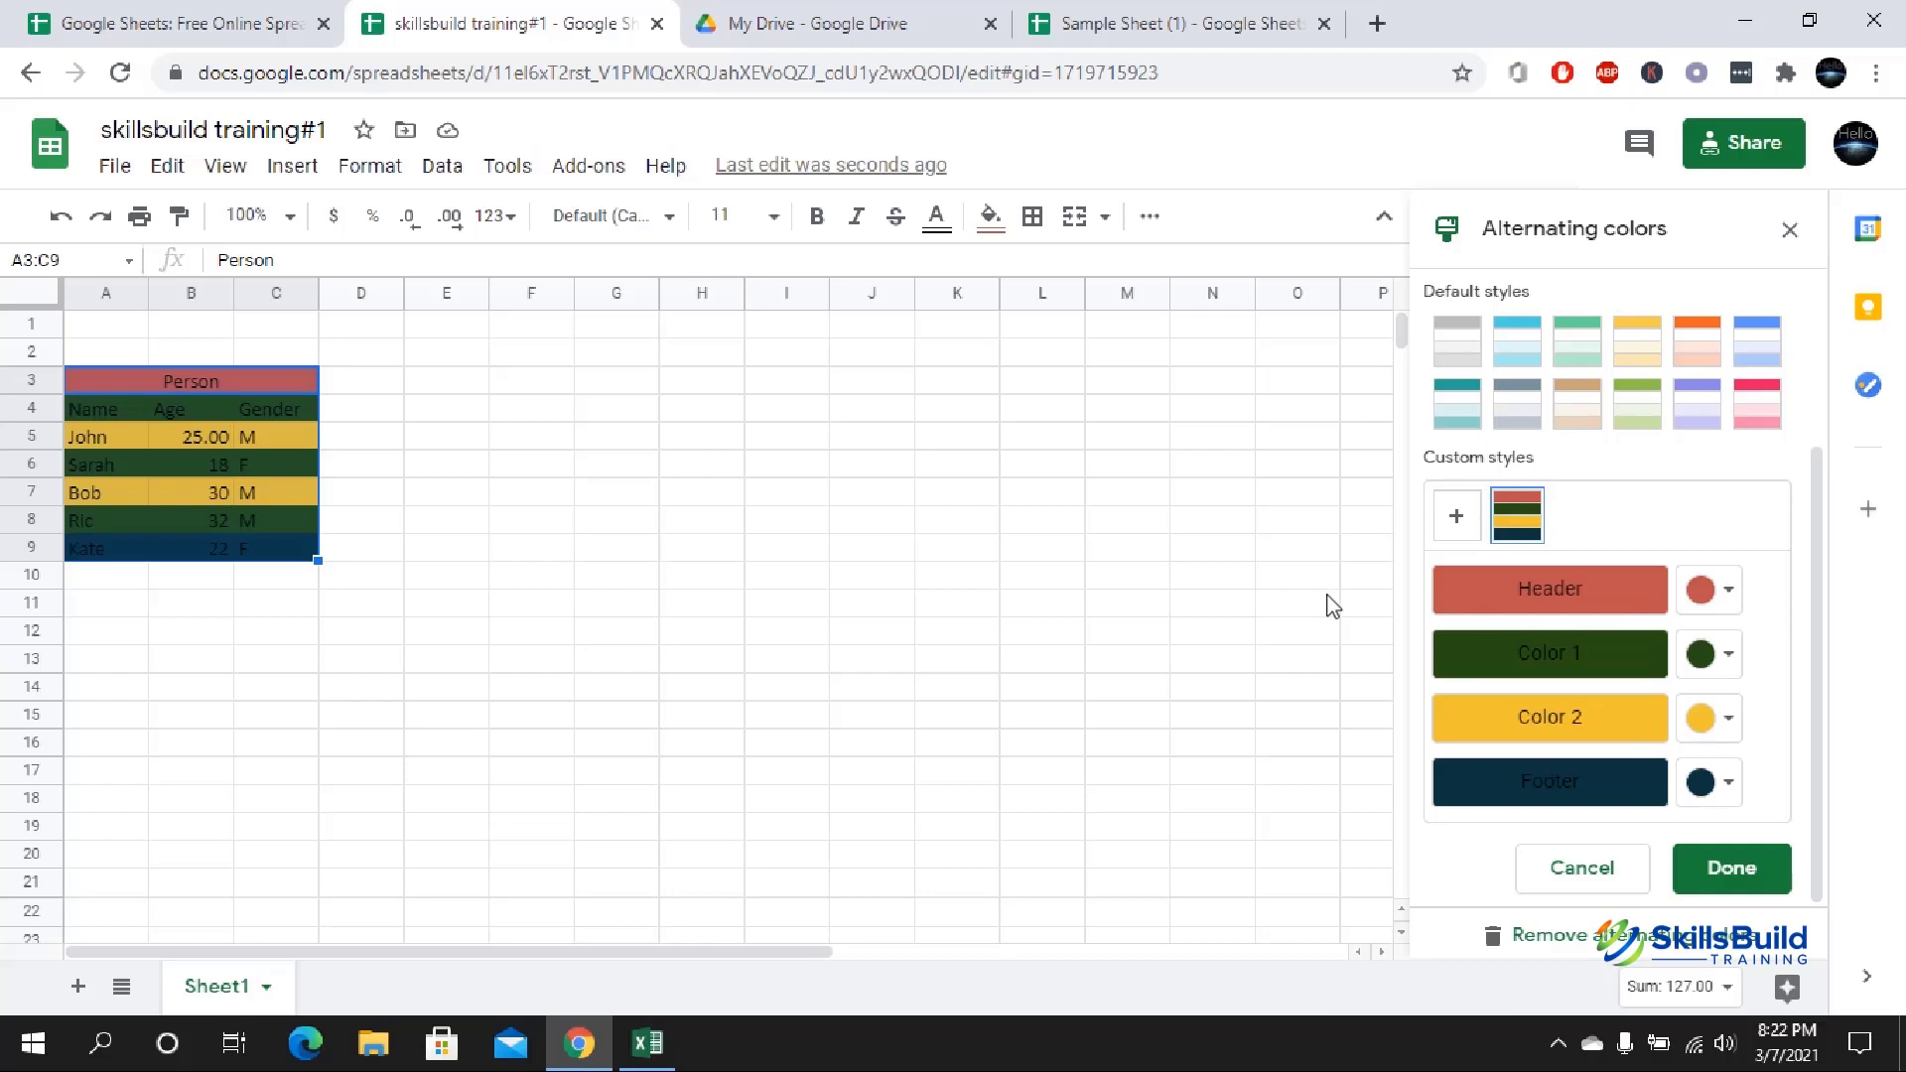
- Change the header color of the alternating colors to bright yellow and disable the footer
{"action": "left_click", "coordinate": [1703, 598]}
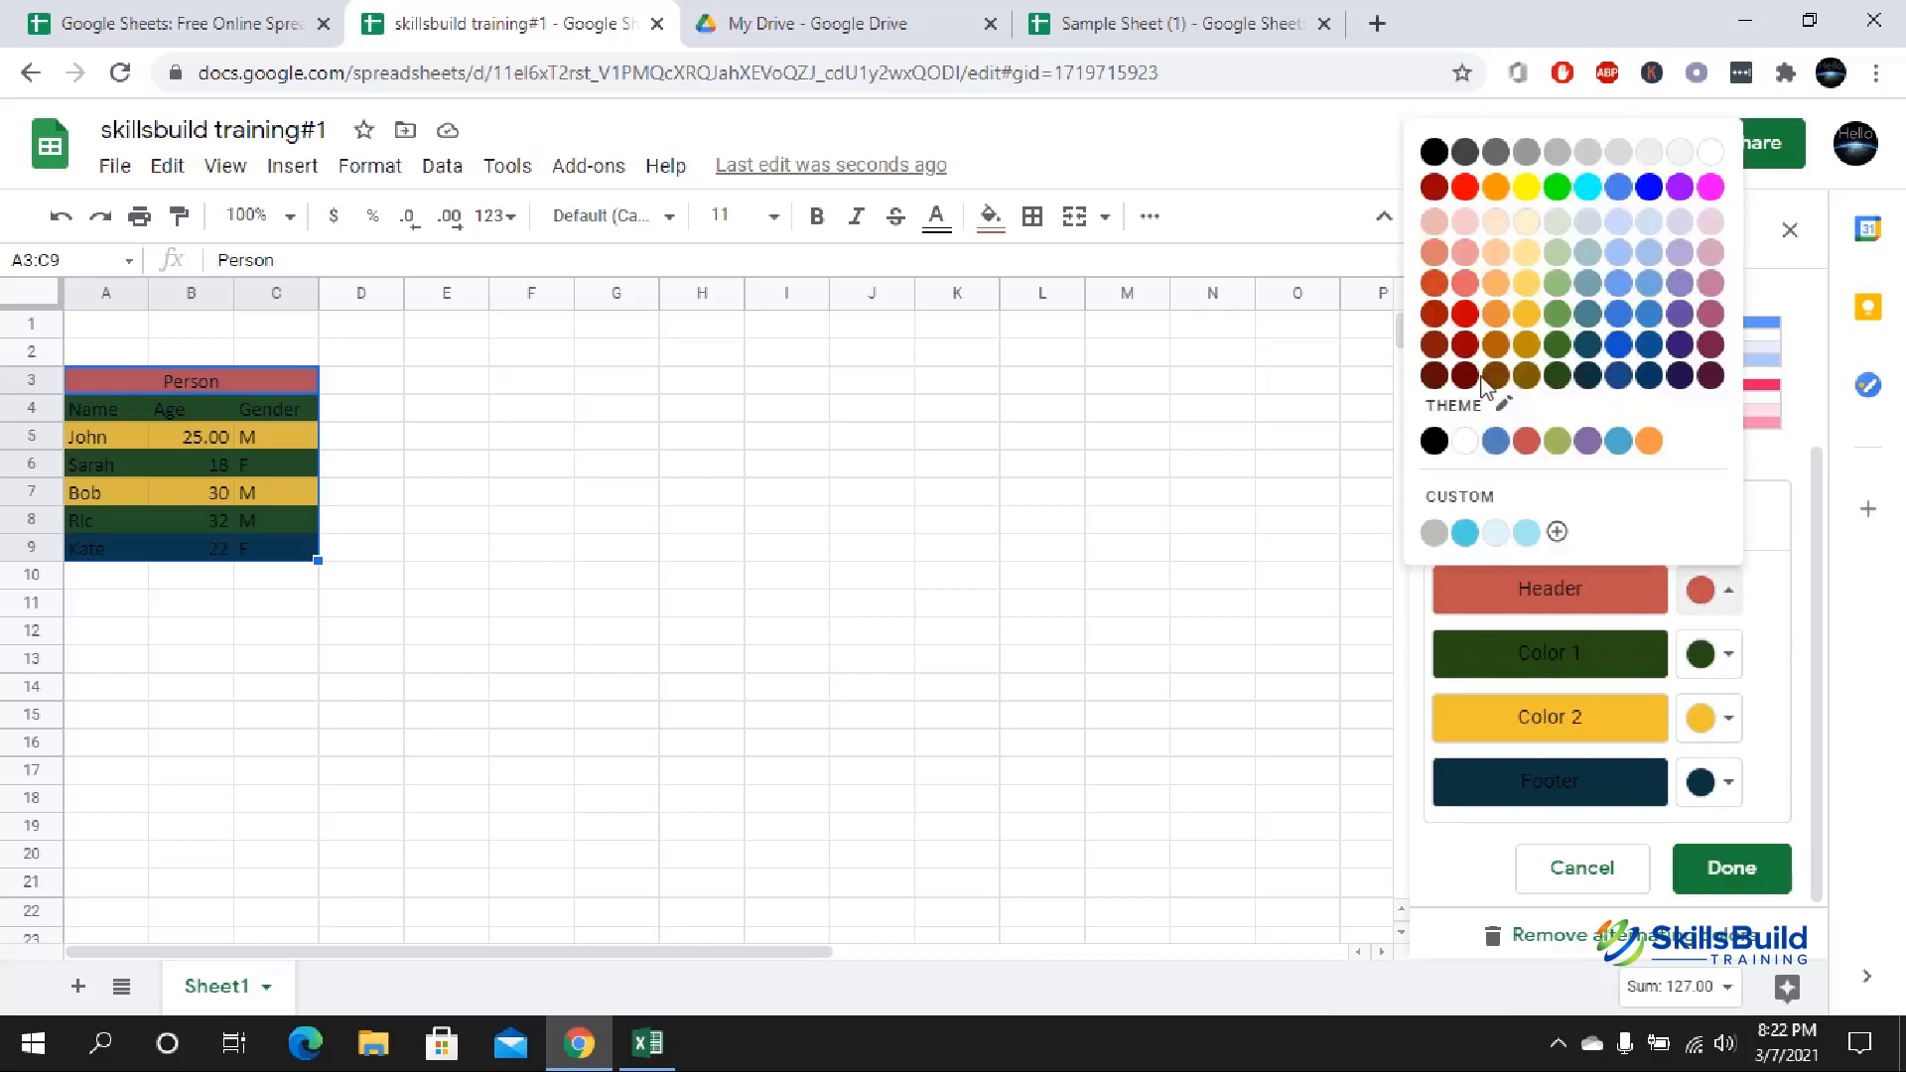
{"action": "left_click", "coordinate": [1527, 188]}
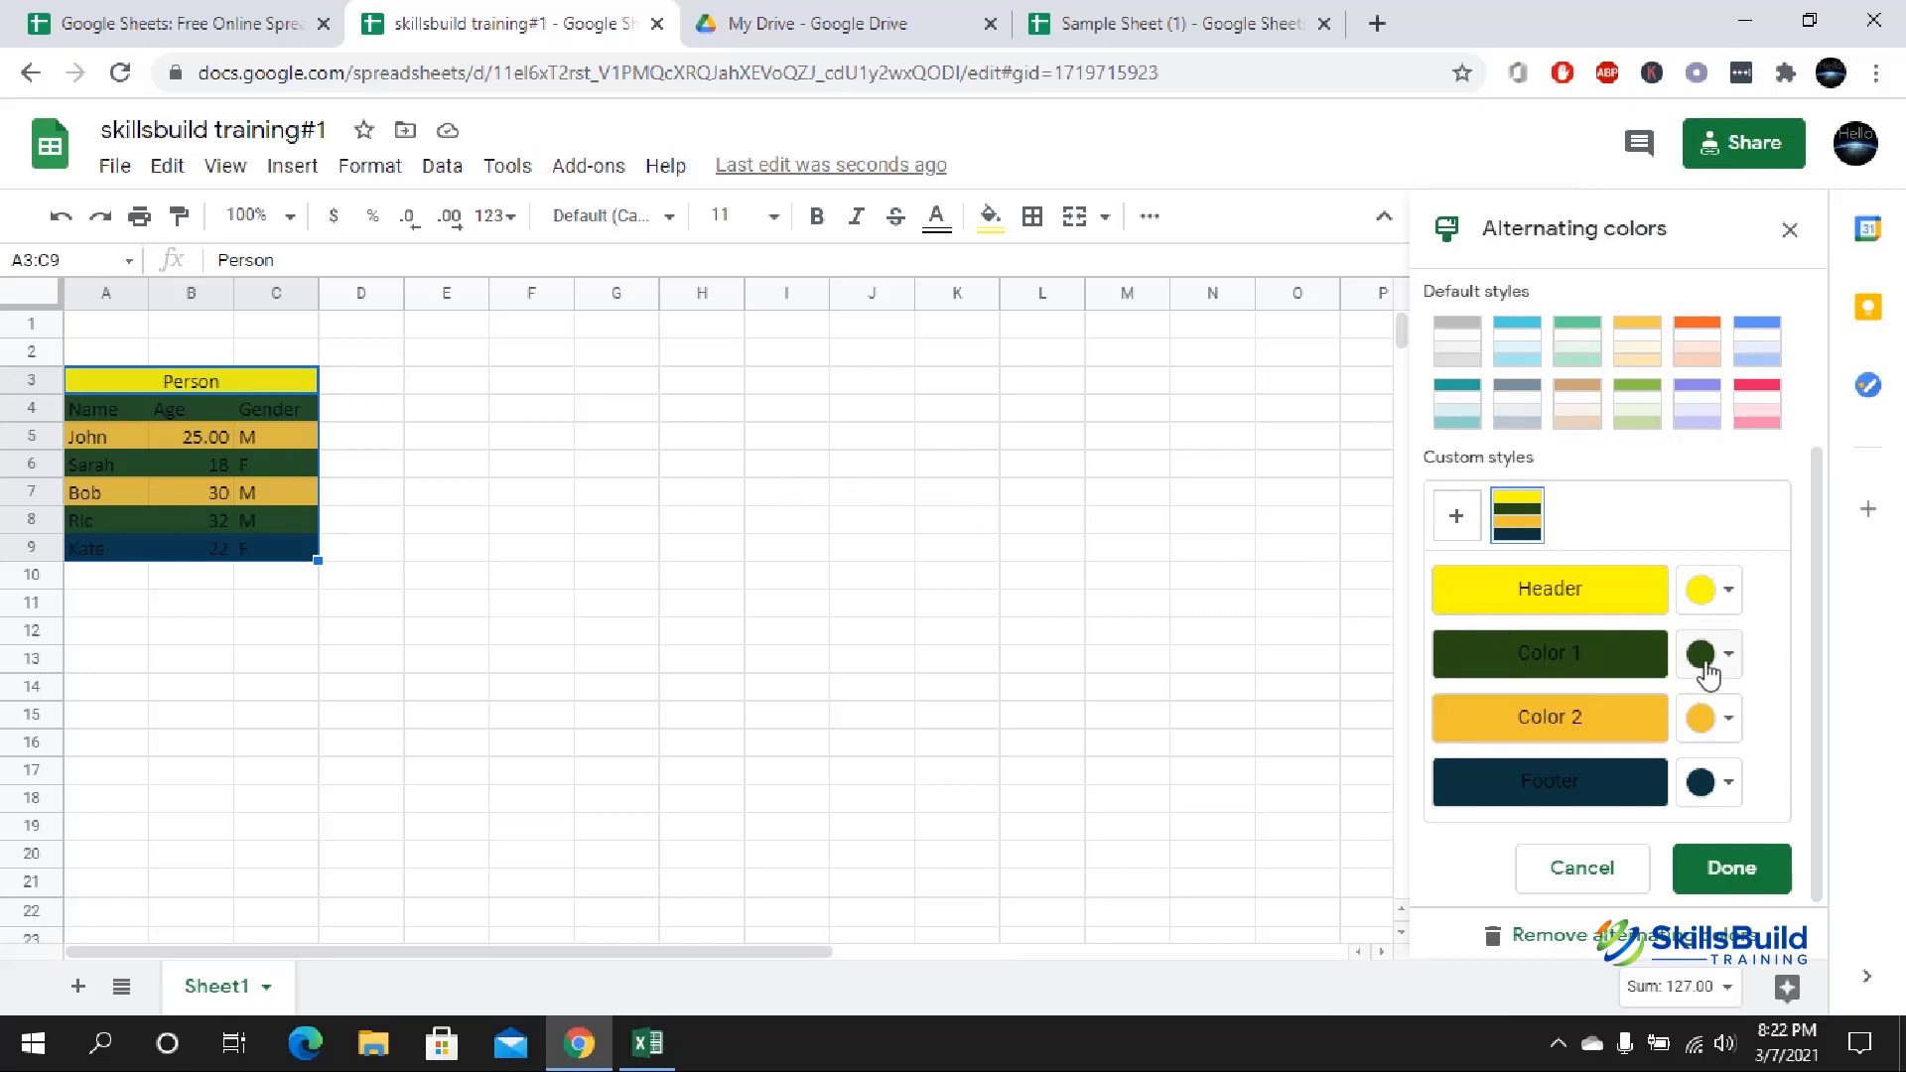
{"action": "scroll", "coordinate": [1528, 526], "scroll_direction": "up", "scroll_amount": 3}
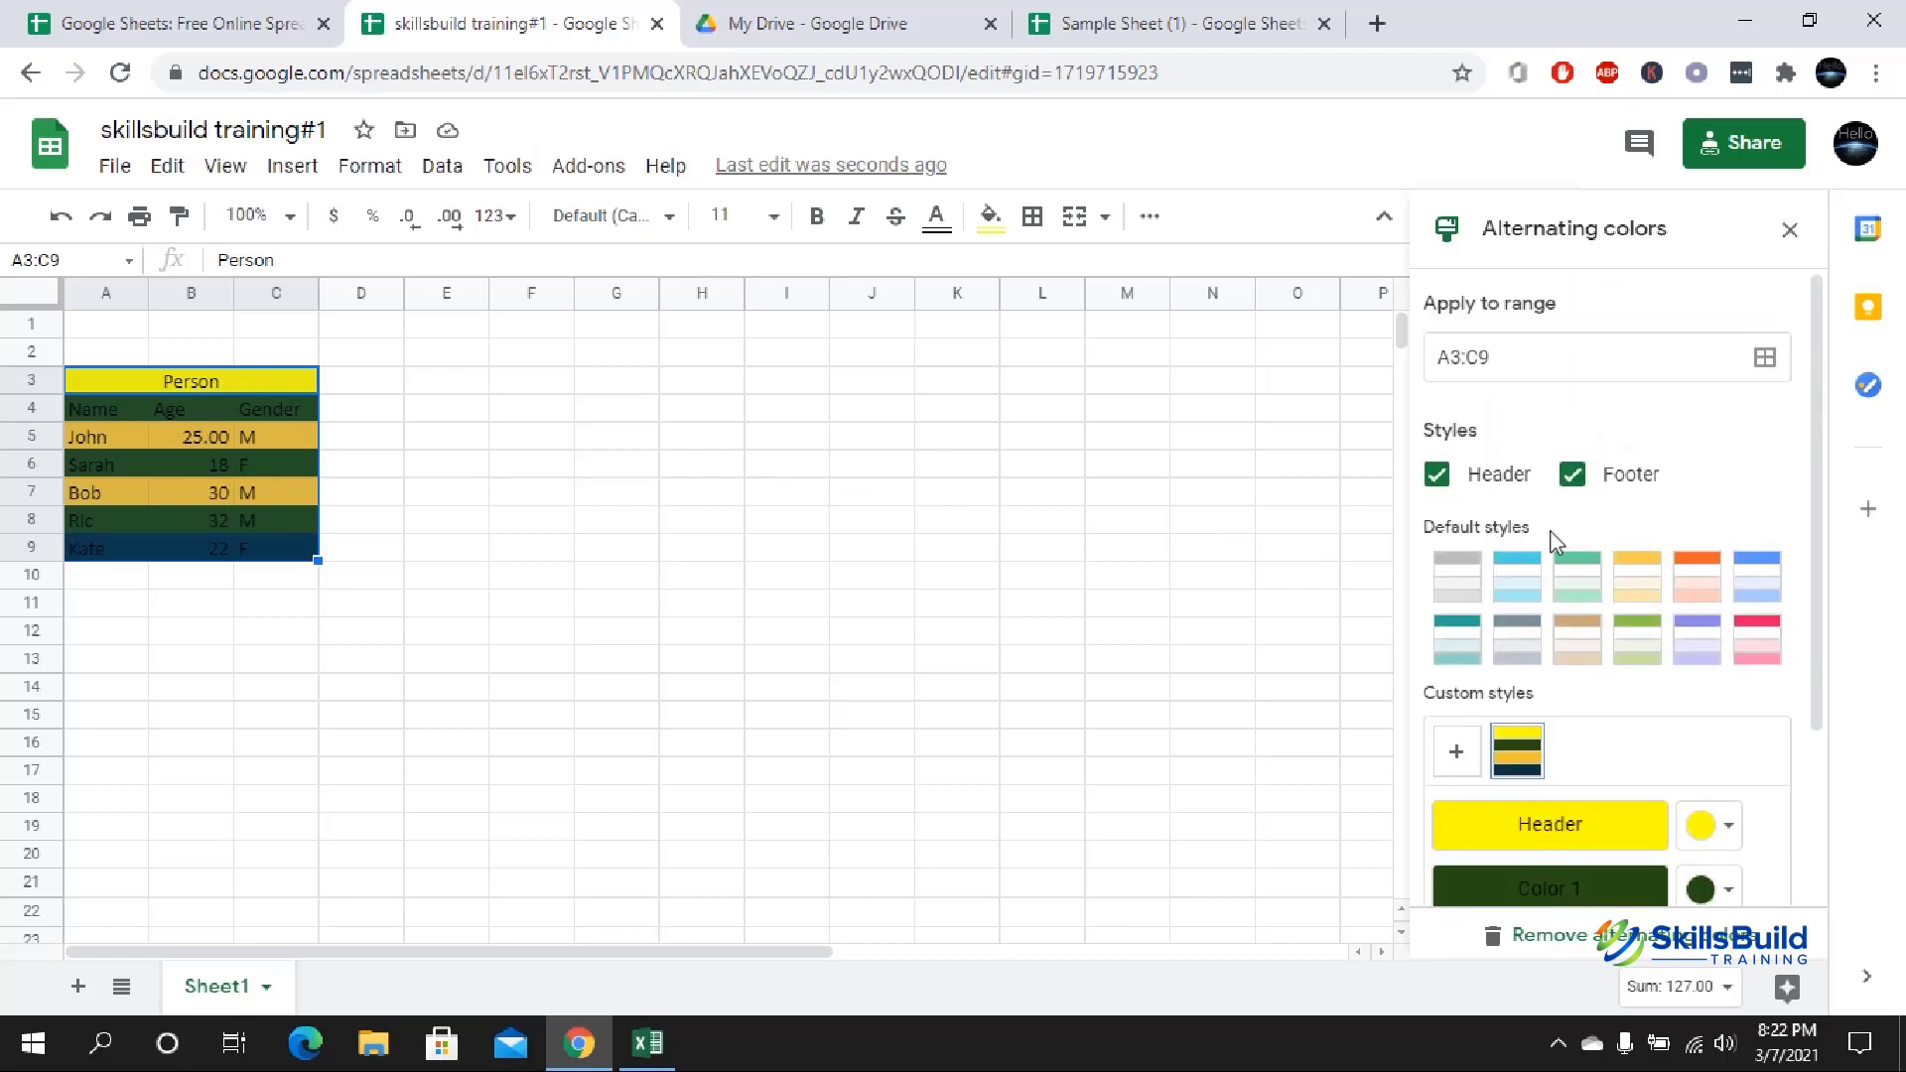
{"action": "left_click", "coordinate": [1575, 480]}
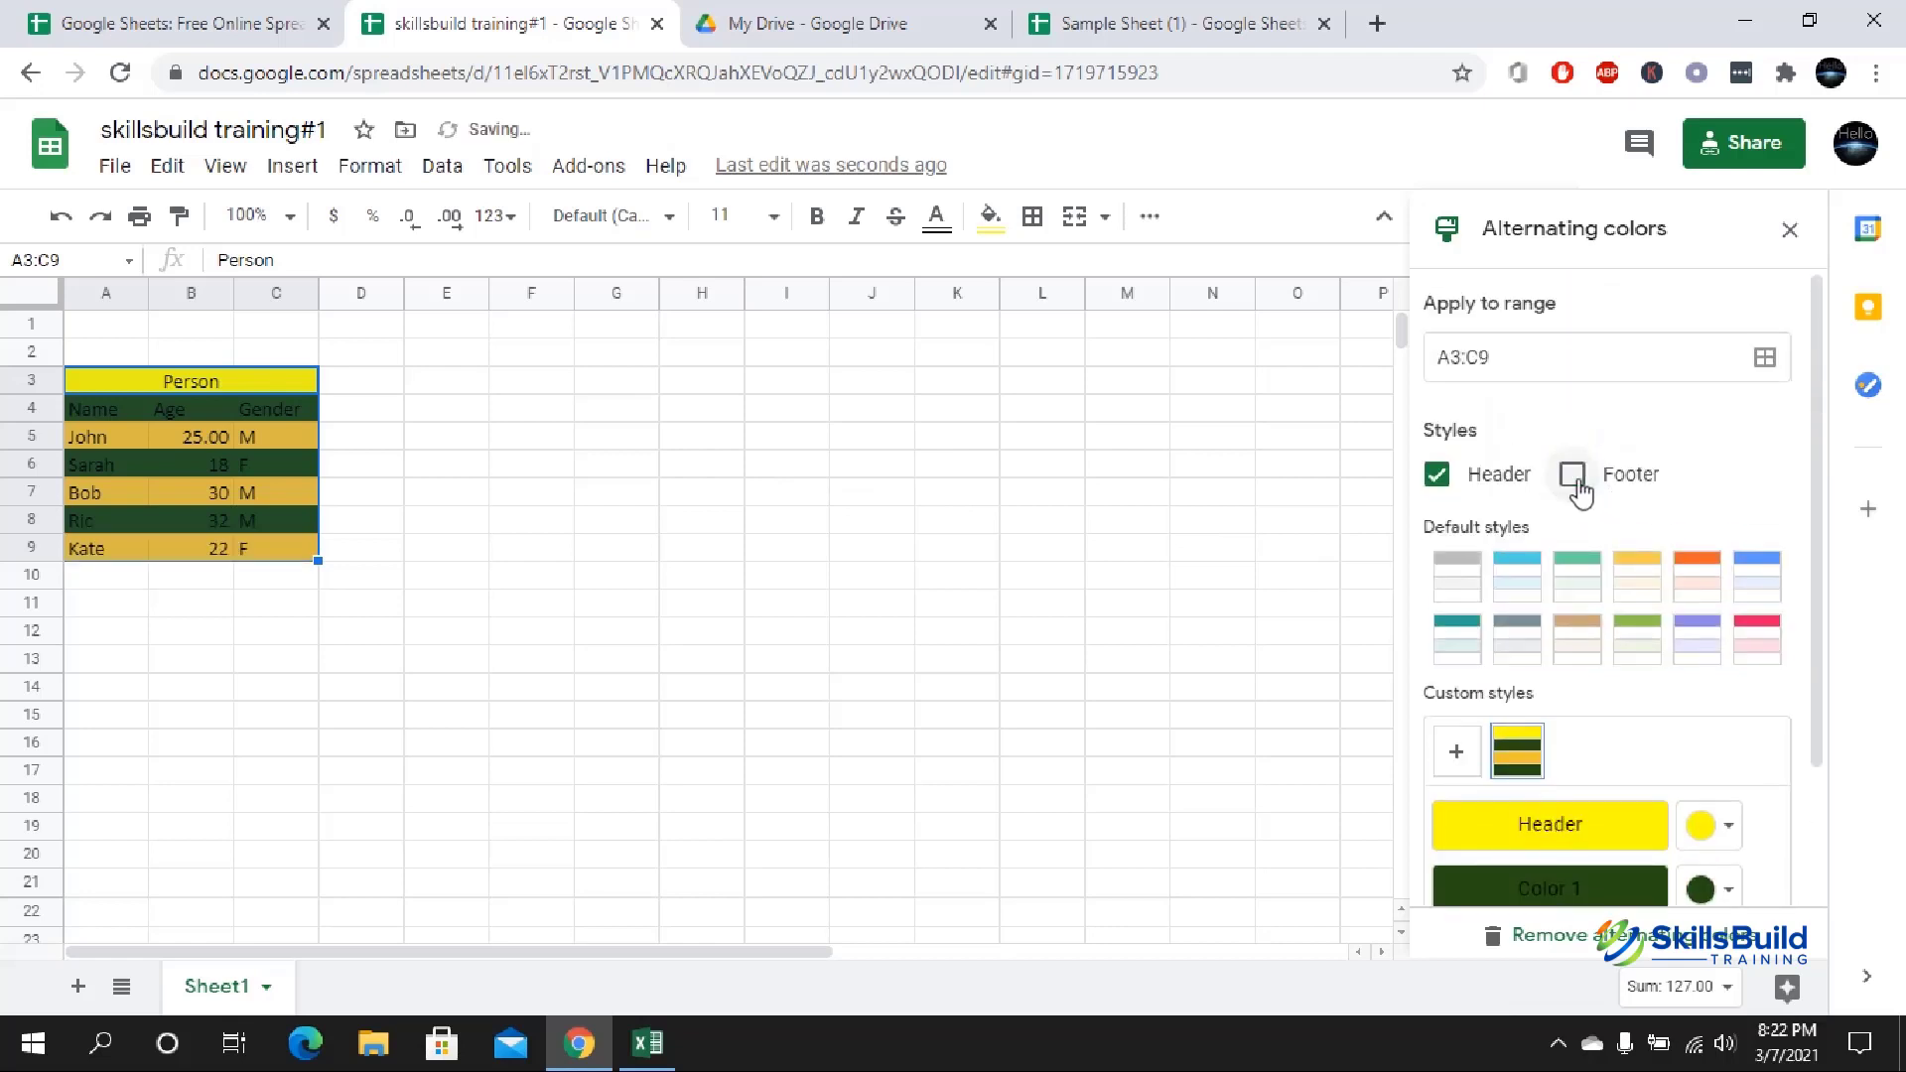
- Turn the header option of the alternating colors off and back on
{"action": "left_click", "coordinate": [1440, 483]}
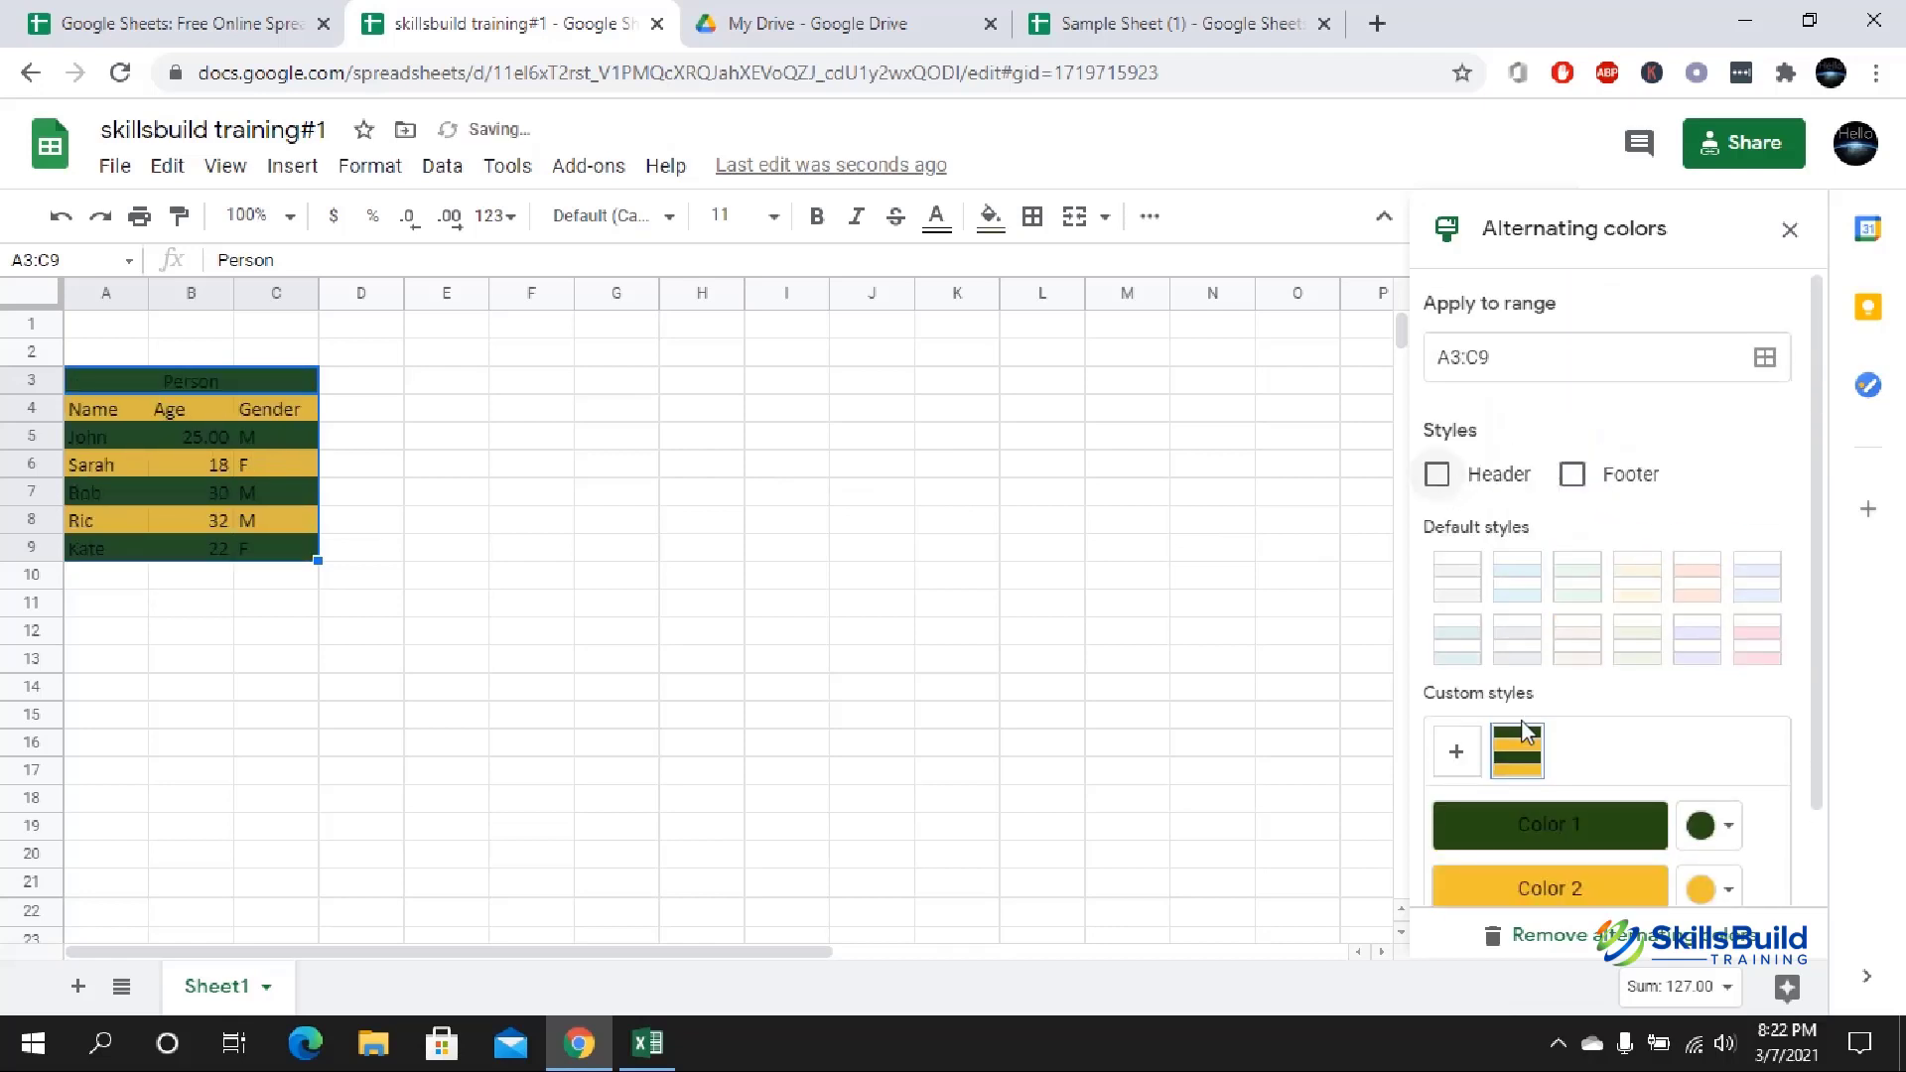
{"action": "scroll", "coordinate": [1648, 755], "scroll_direction": "down", "scroll_amount": 1}
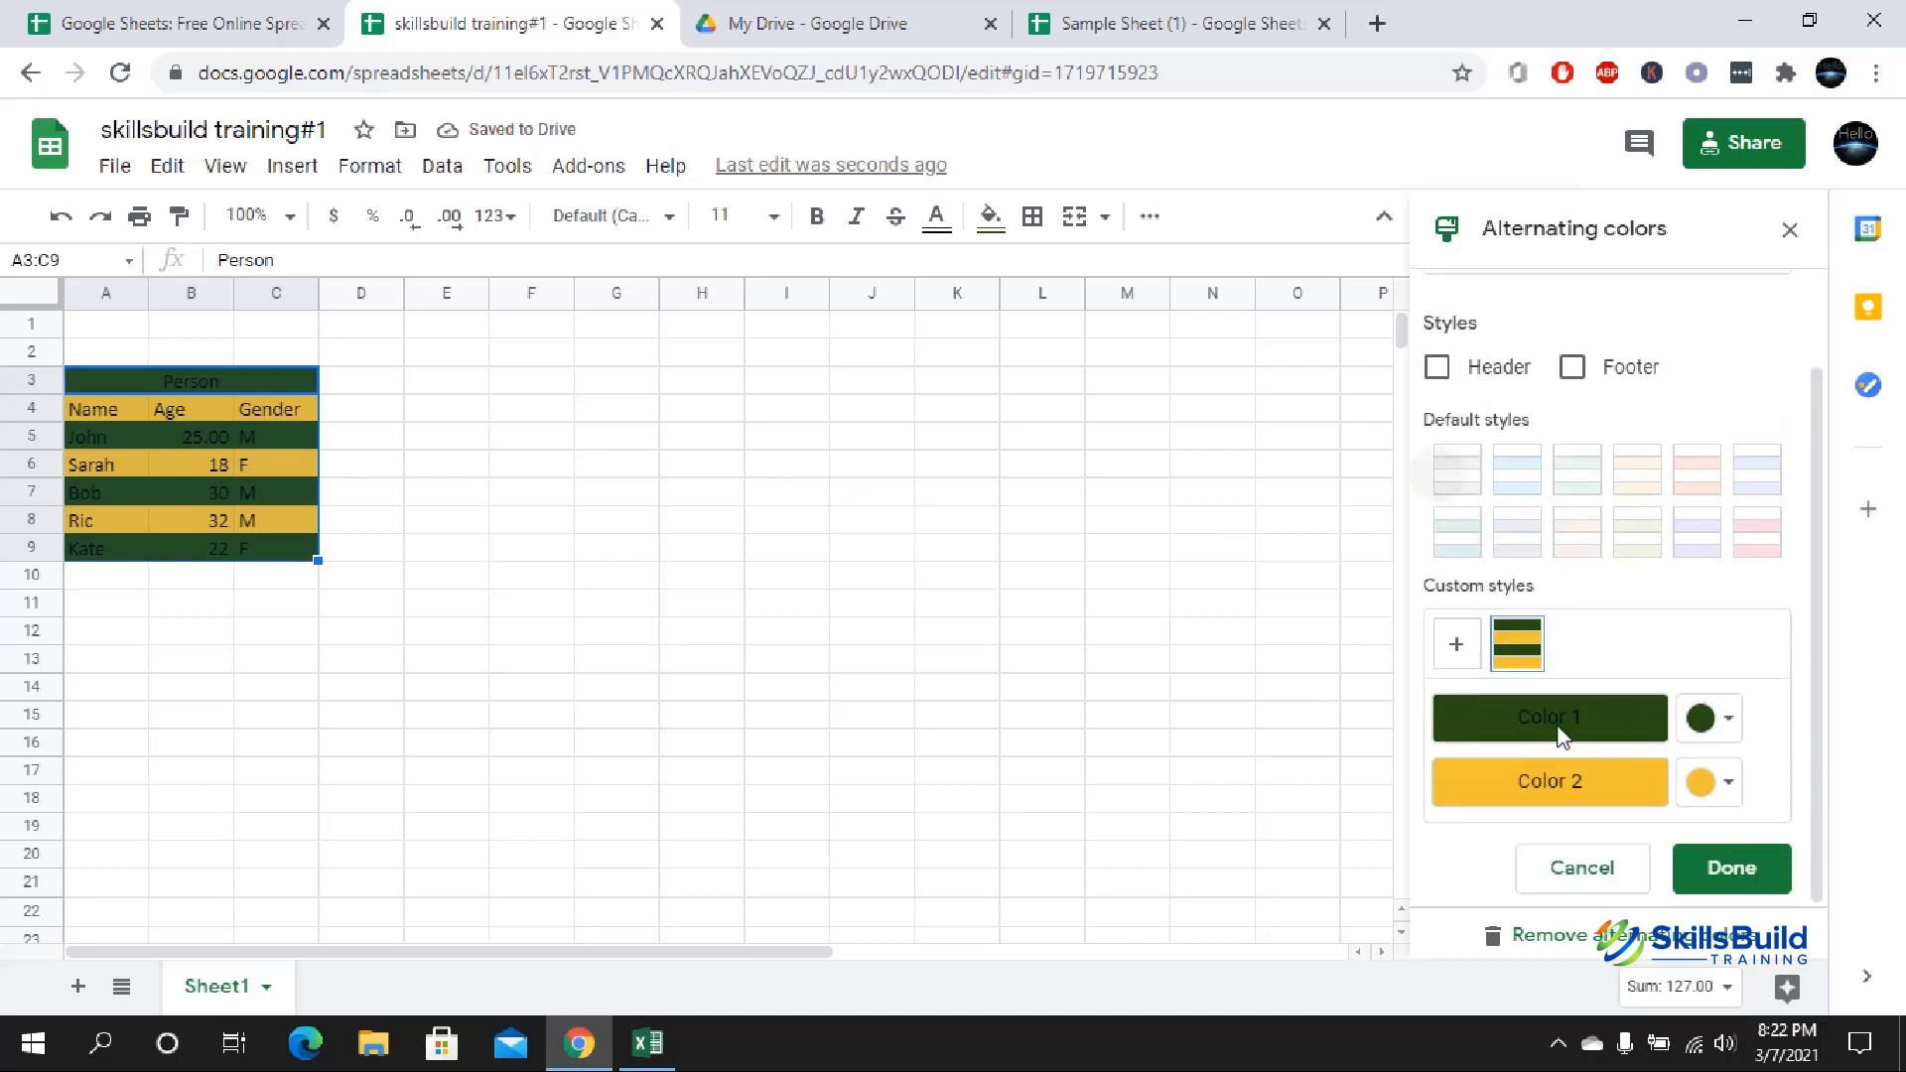
{"action": "left_click", "coordinate": [1436, 368]}
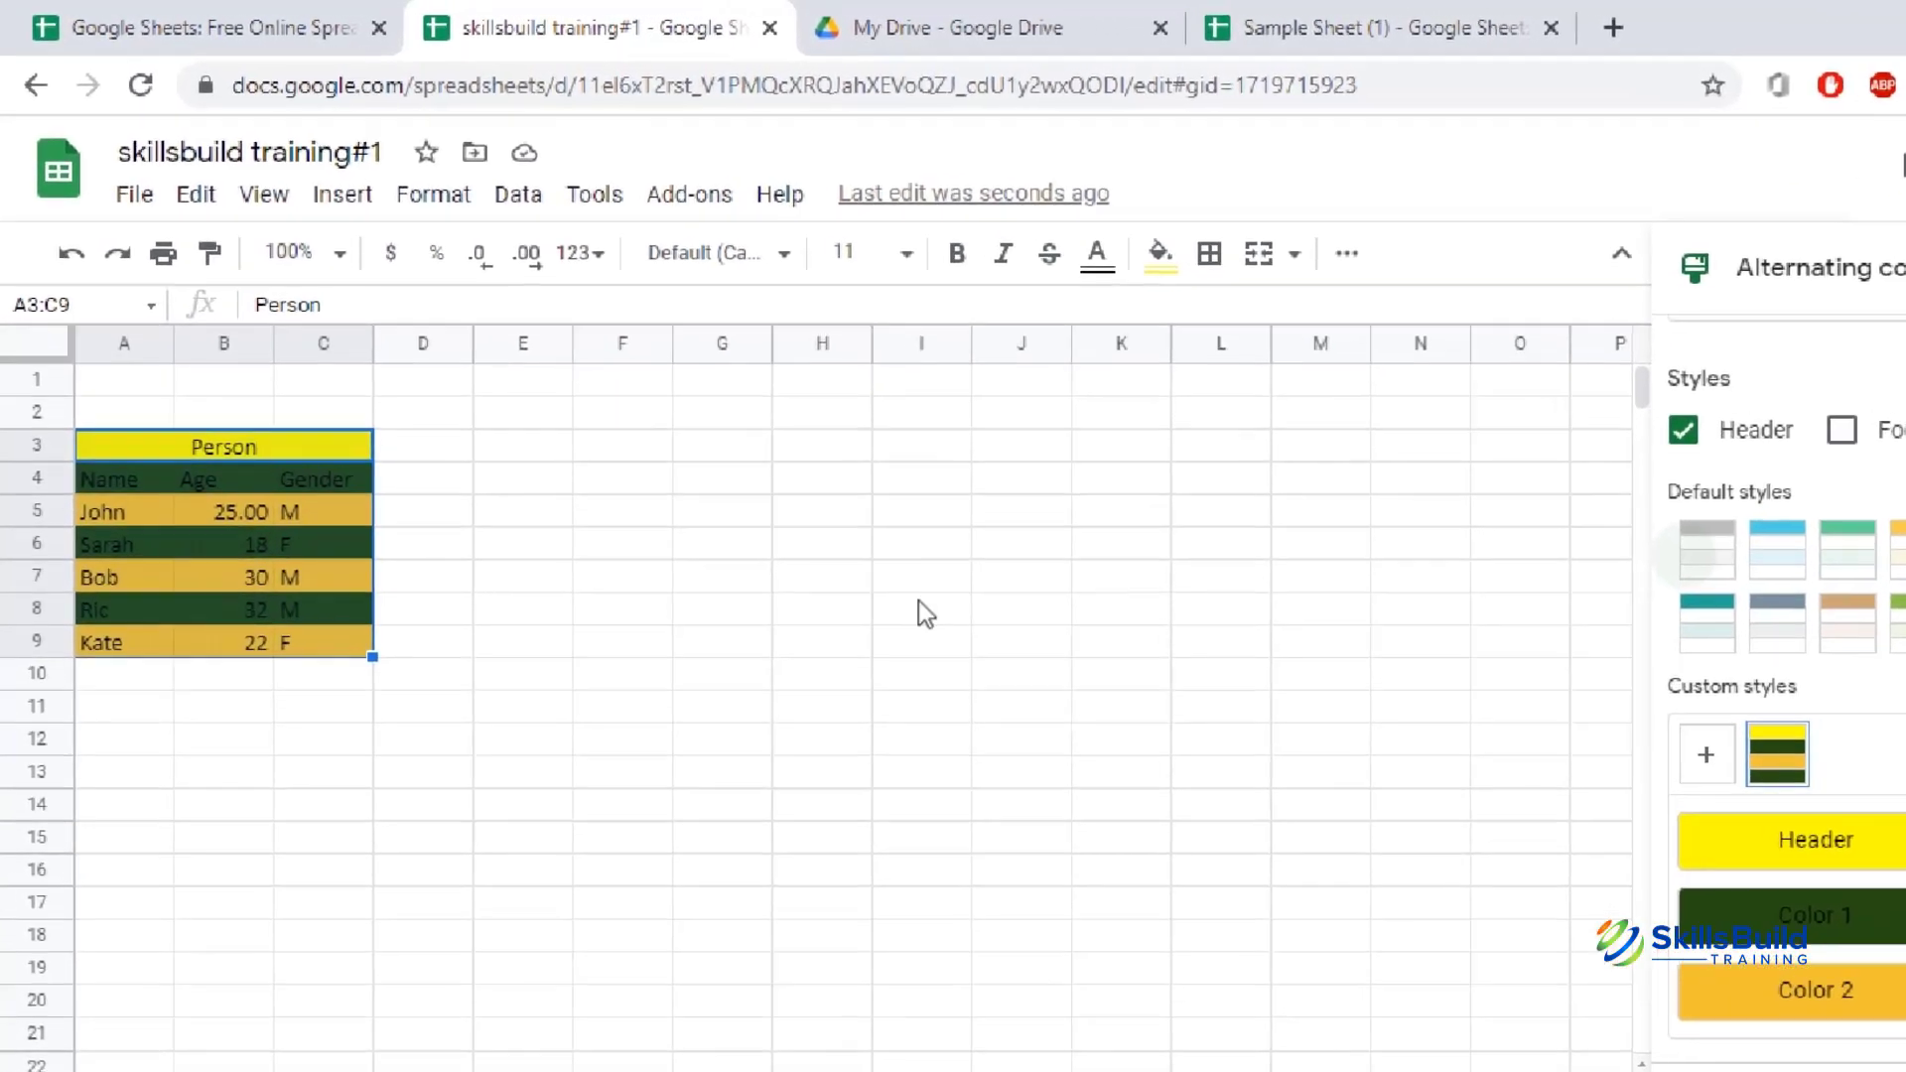
- Recolor the text of A3:C9 to white, red and olive green in turn, and choose a bright green fill for the range
{"action": "left_click", "coordinate": [1122, 283]}
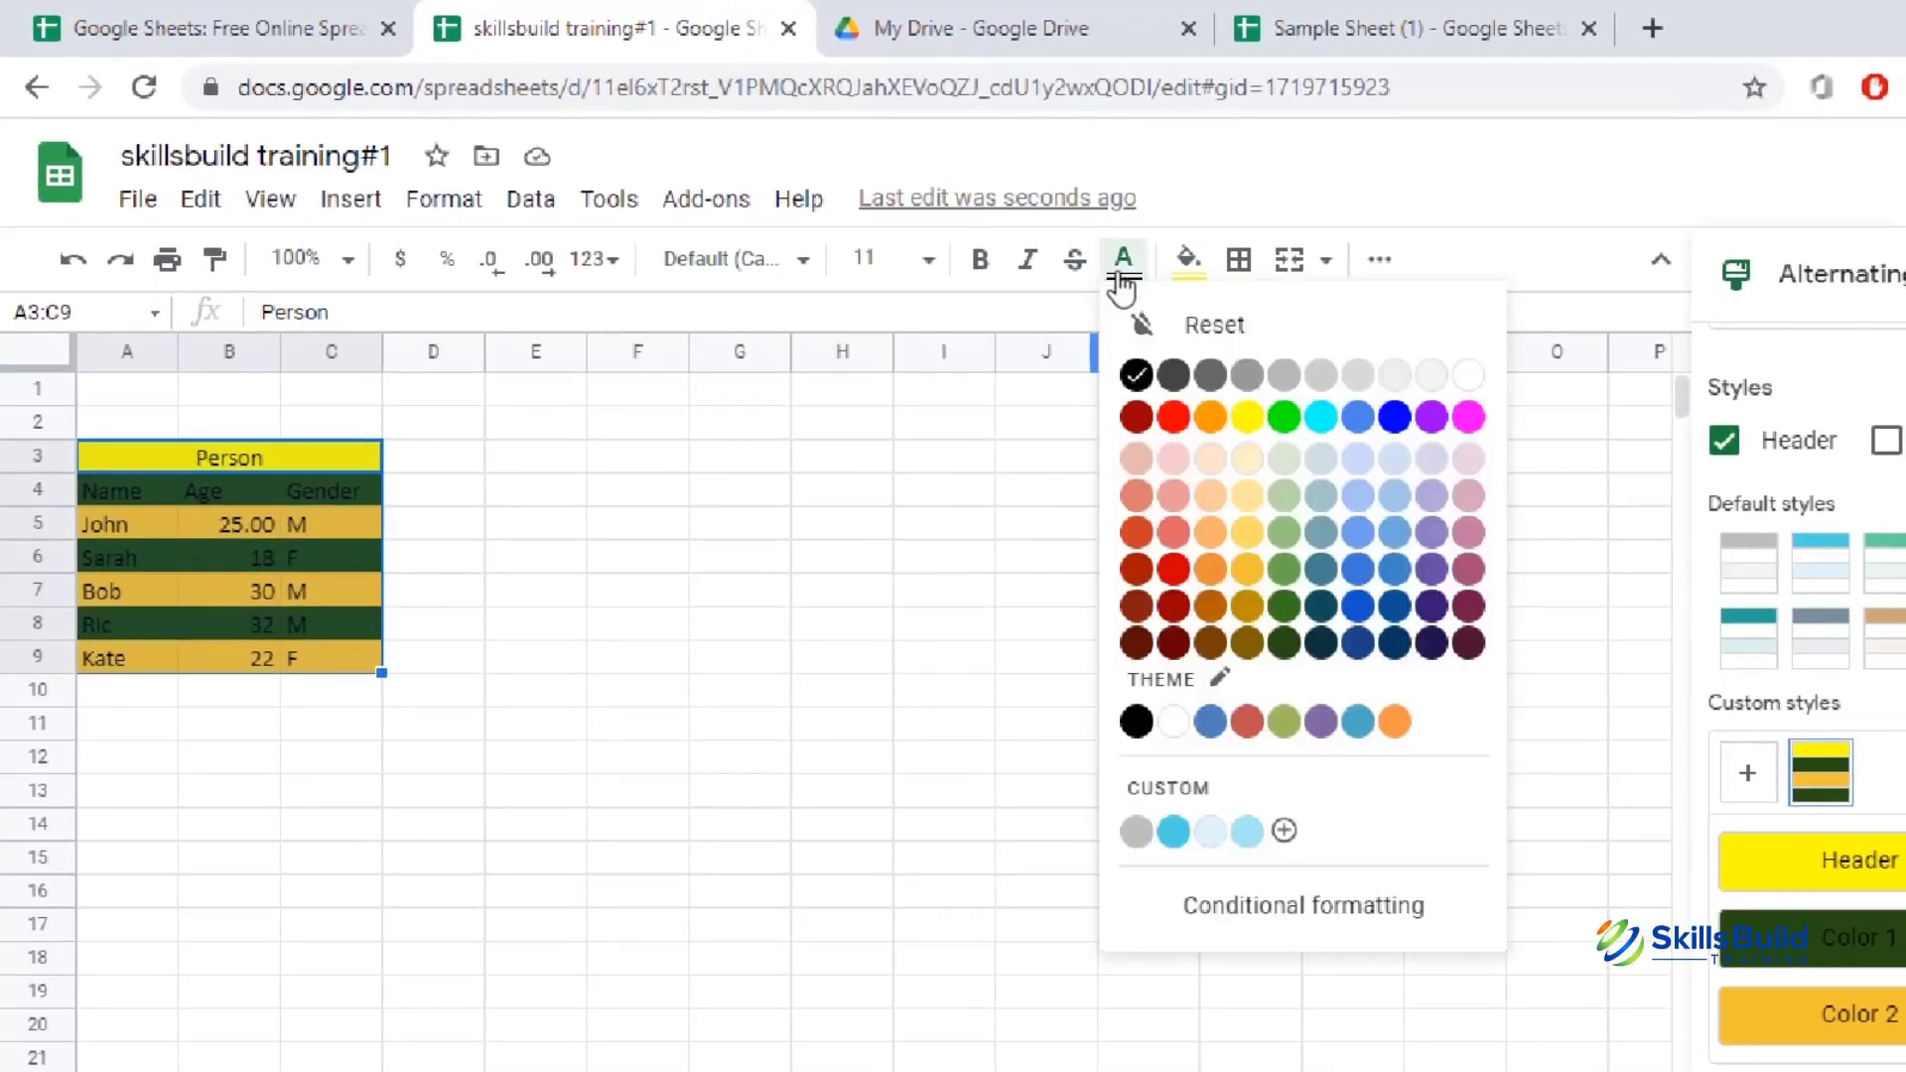
{"action": "left_click", "coordinate": [1468, 375]}
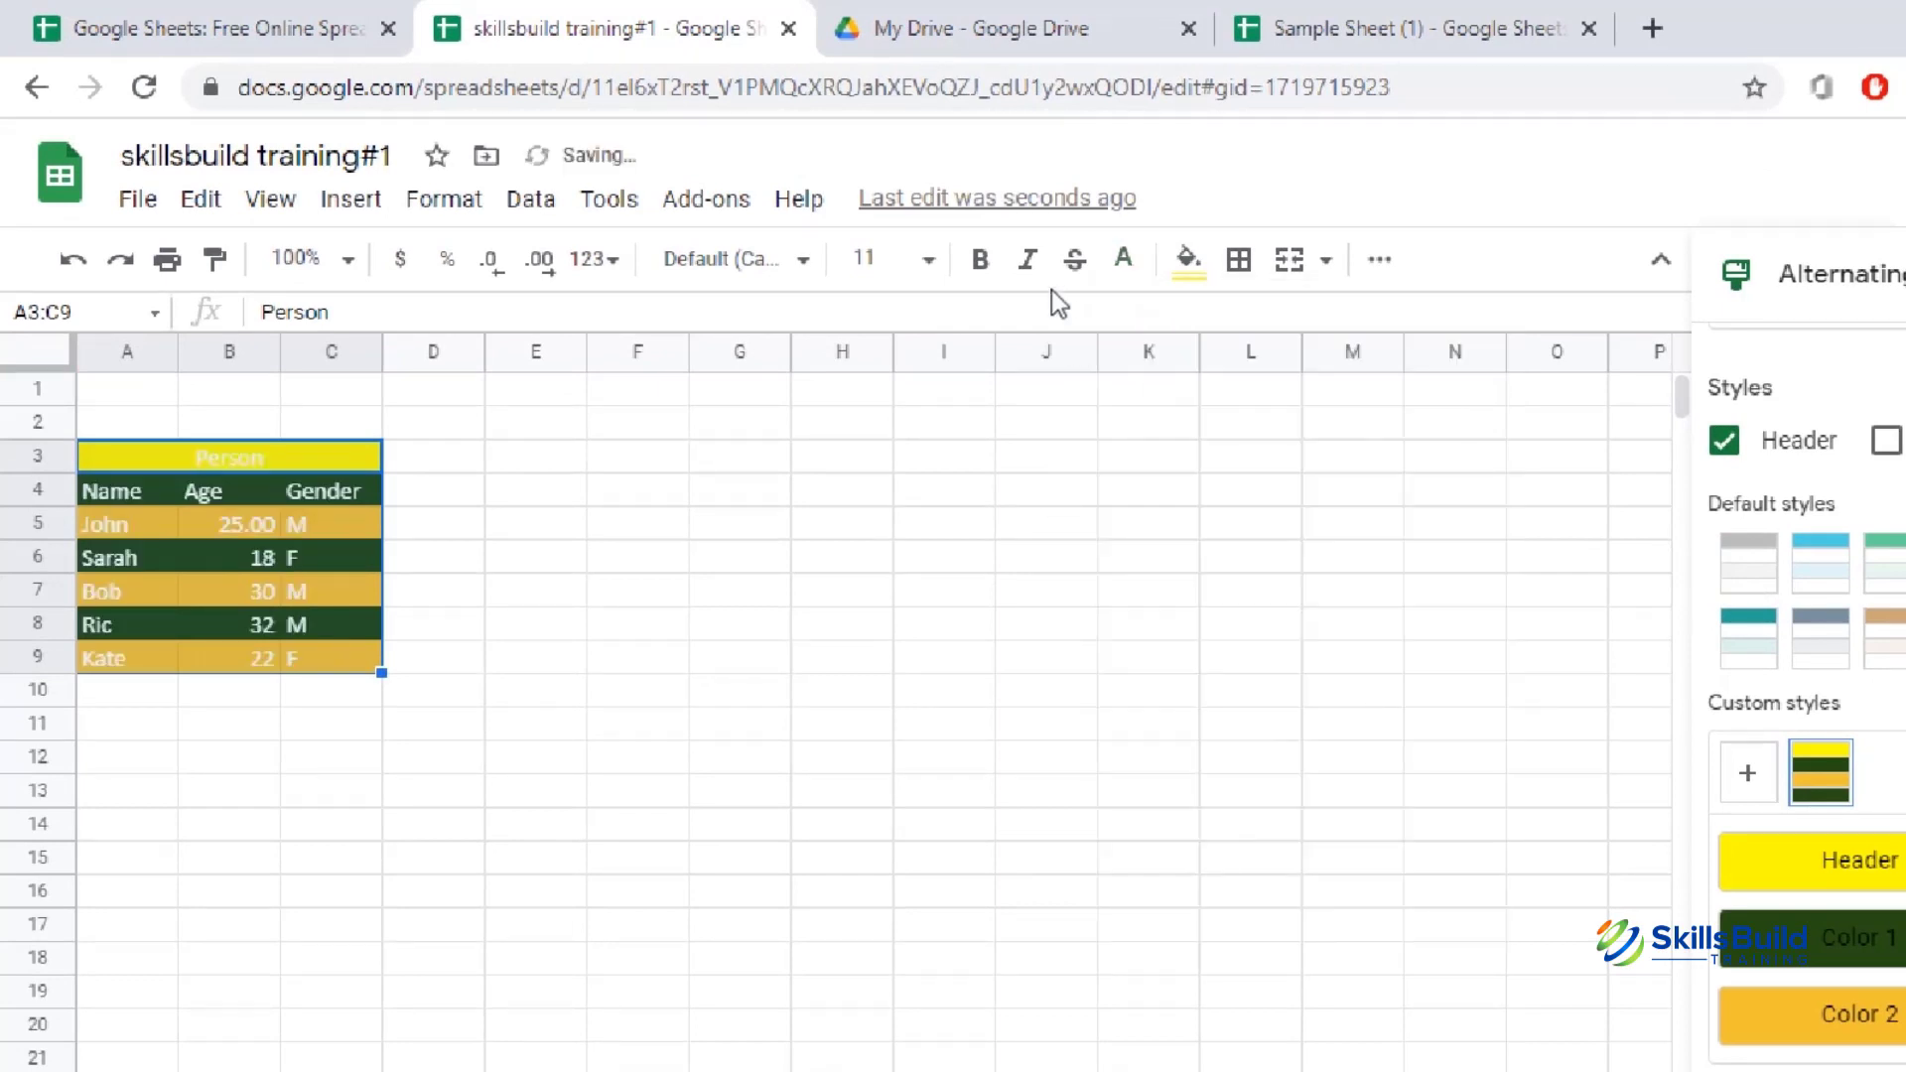
{"action": "left_click", "coordinate": [1124, 270]}
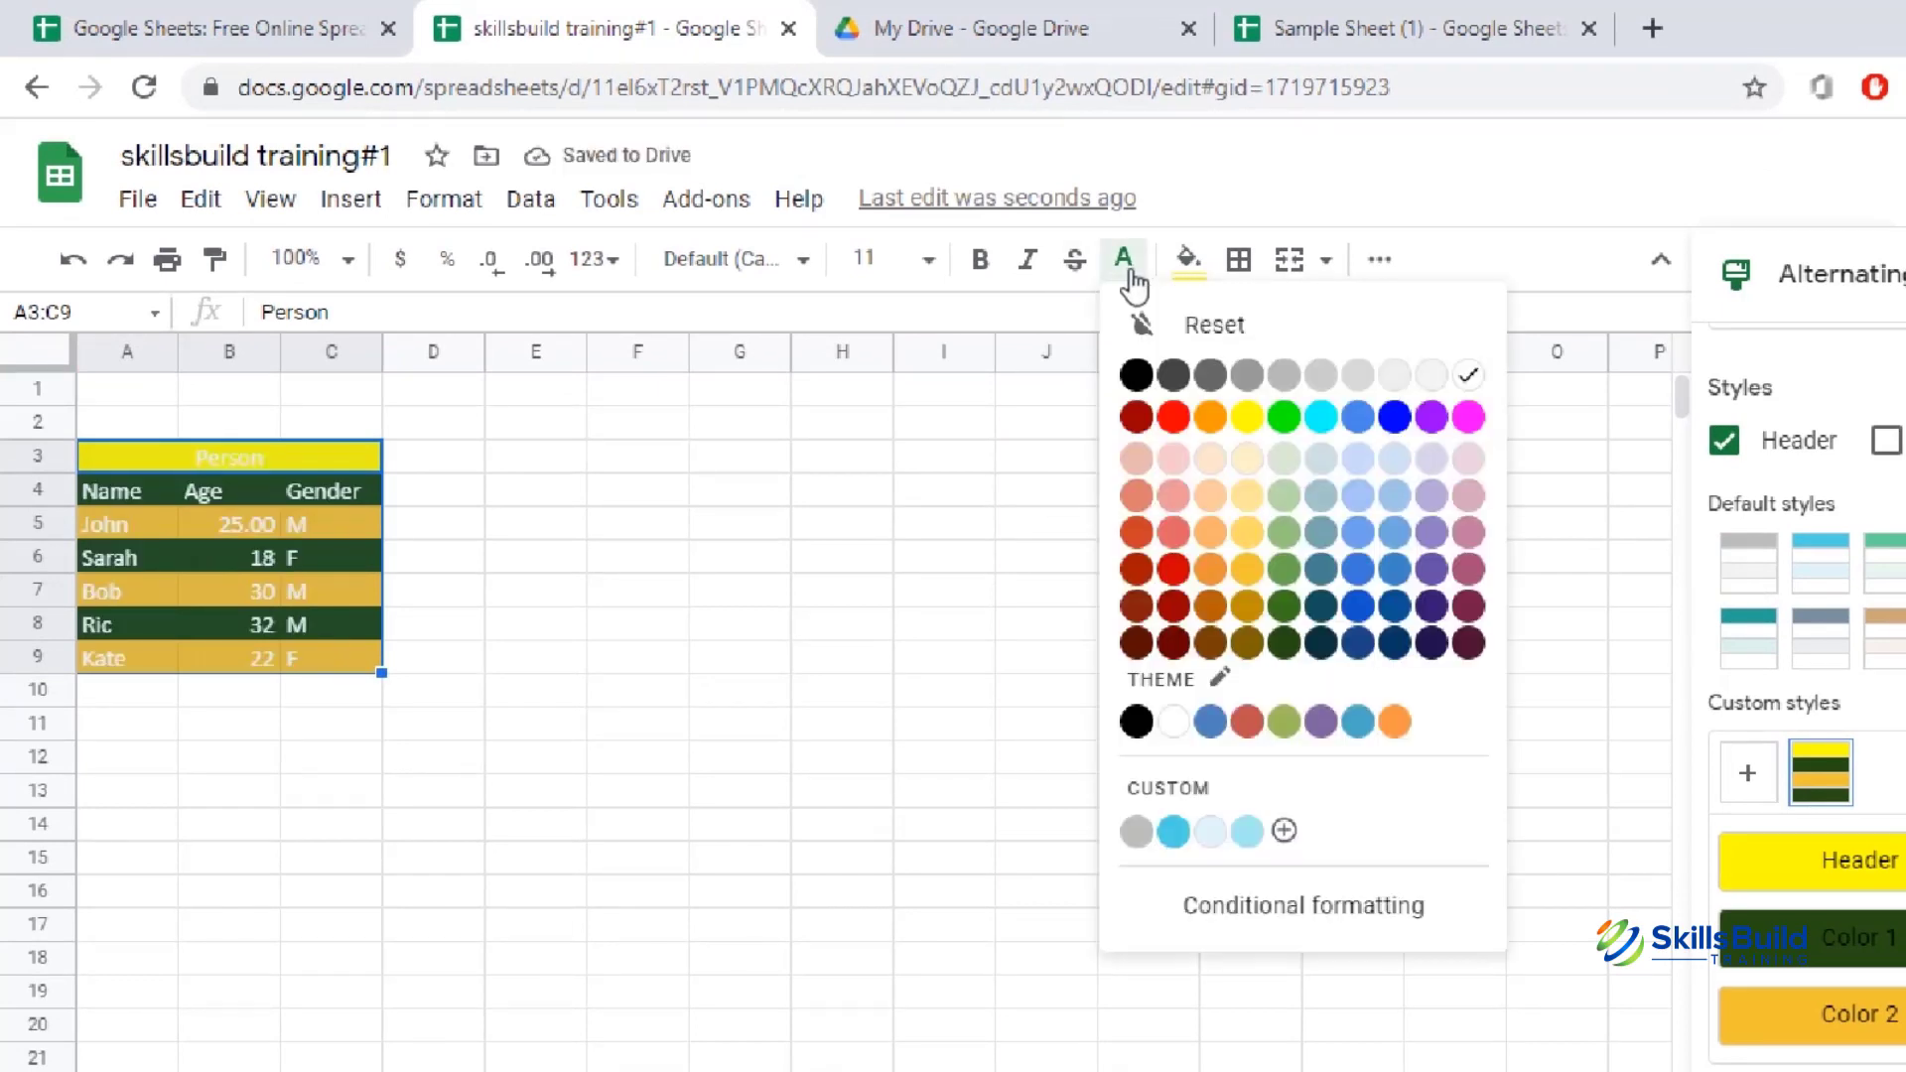
{"action": "left_click", "coordinate": [1174, 570]}
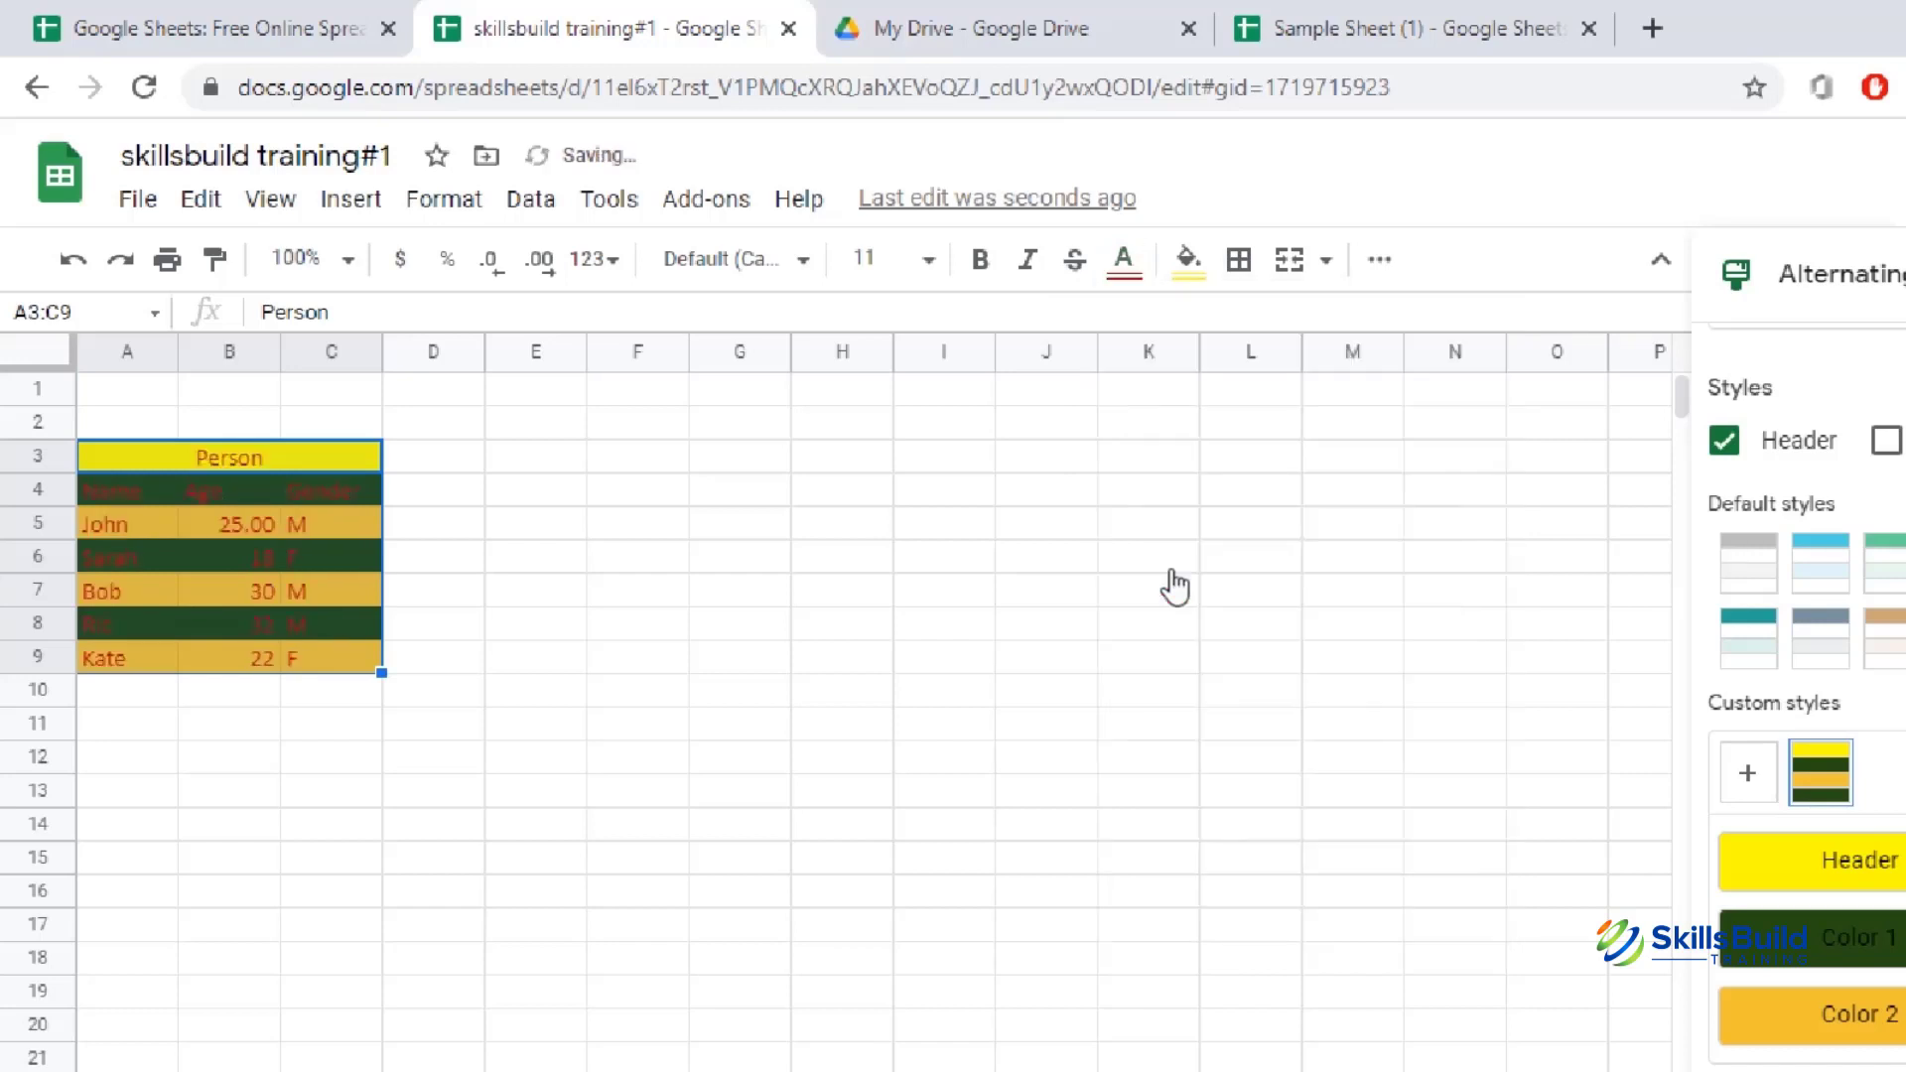
{"action": "left_click", "coordinate": [1127, 268]}
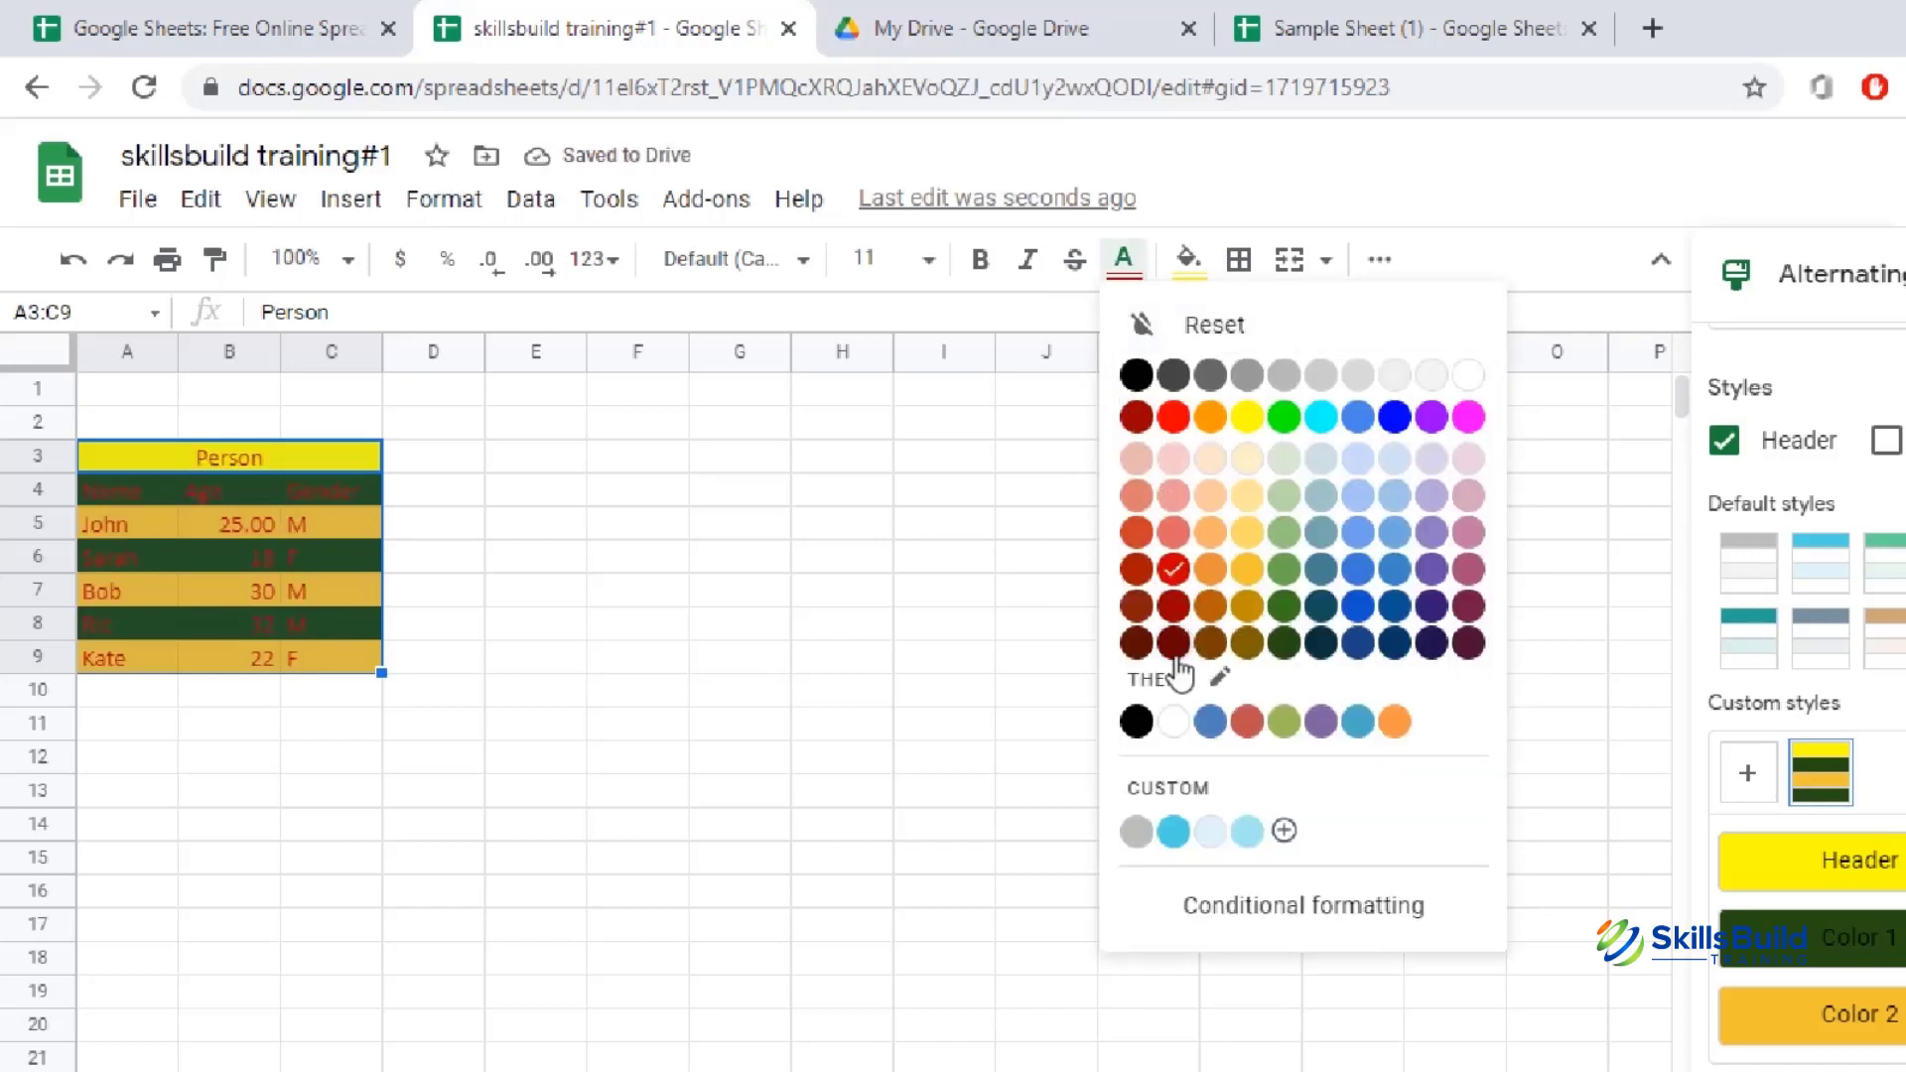
{"action": "left_click", "coordinate": [1284, 724]}
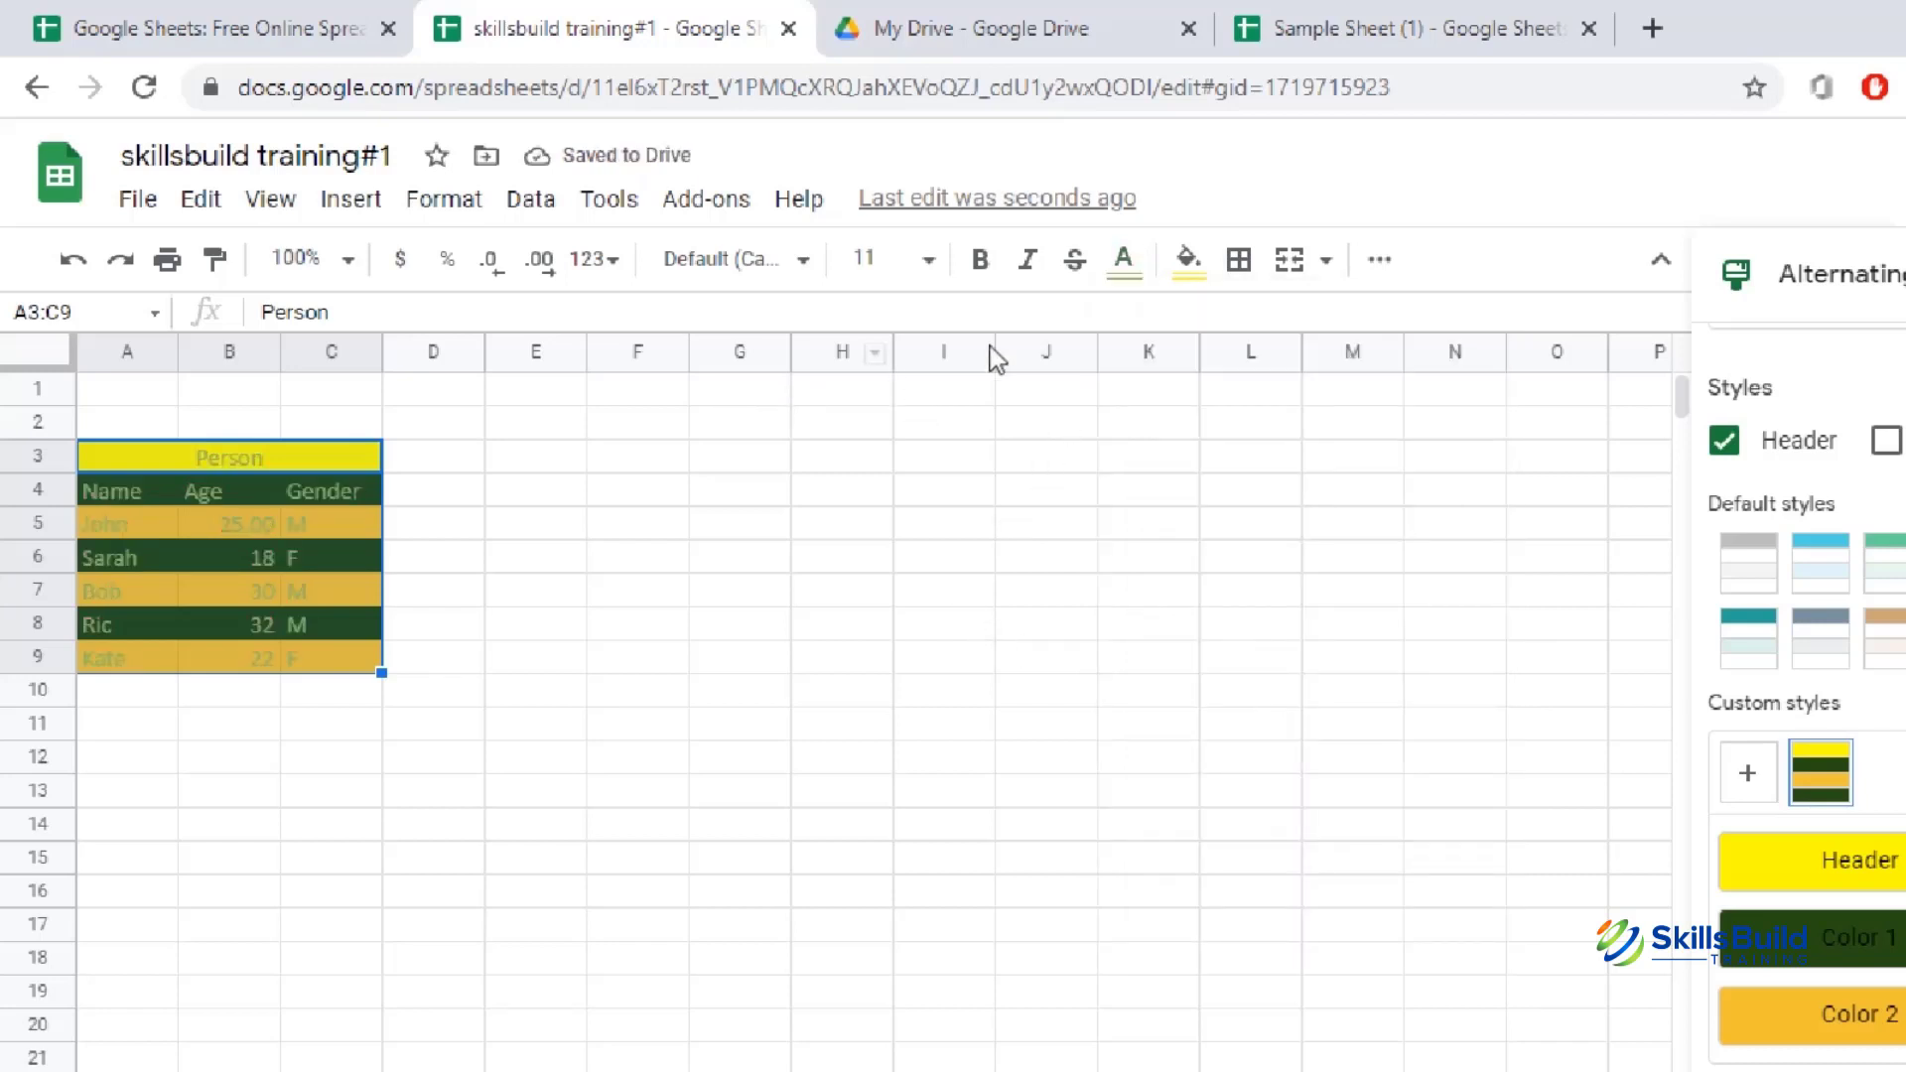
{"action": "left_click", "coordinate": [1186, 263]}
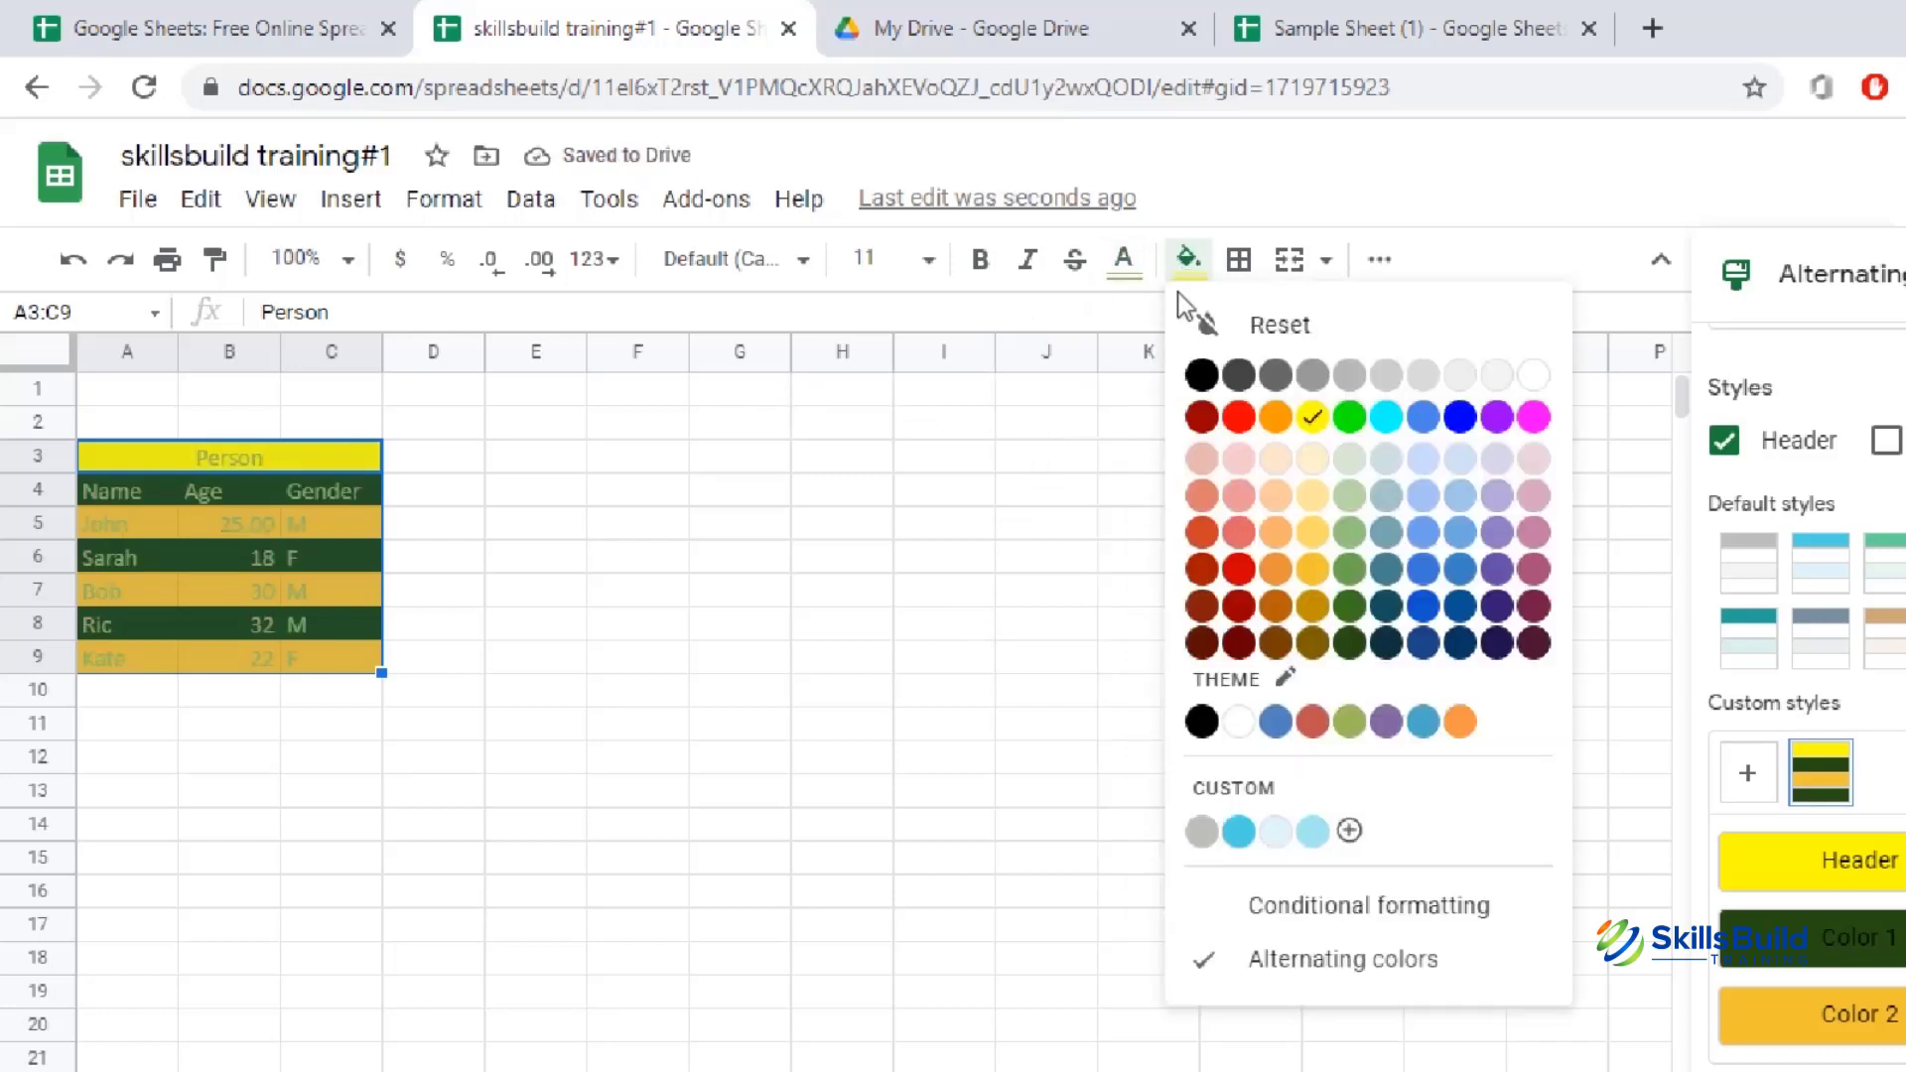
{"action": "left_click", "coordinate": [1349, 418]}
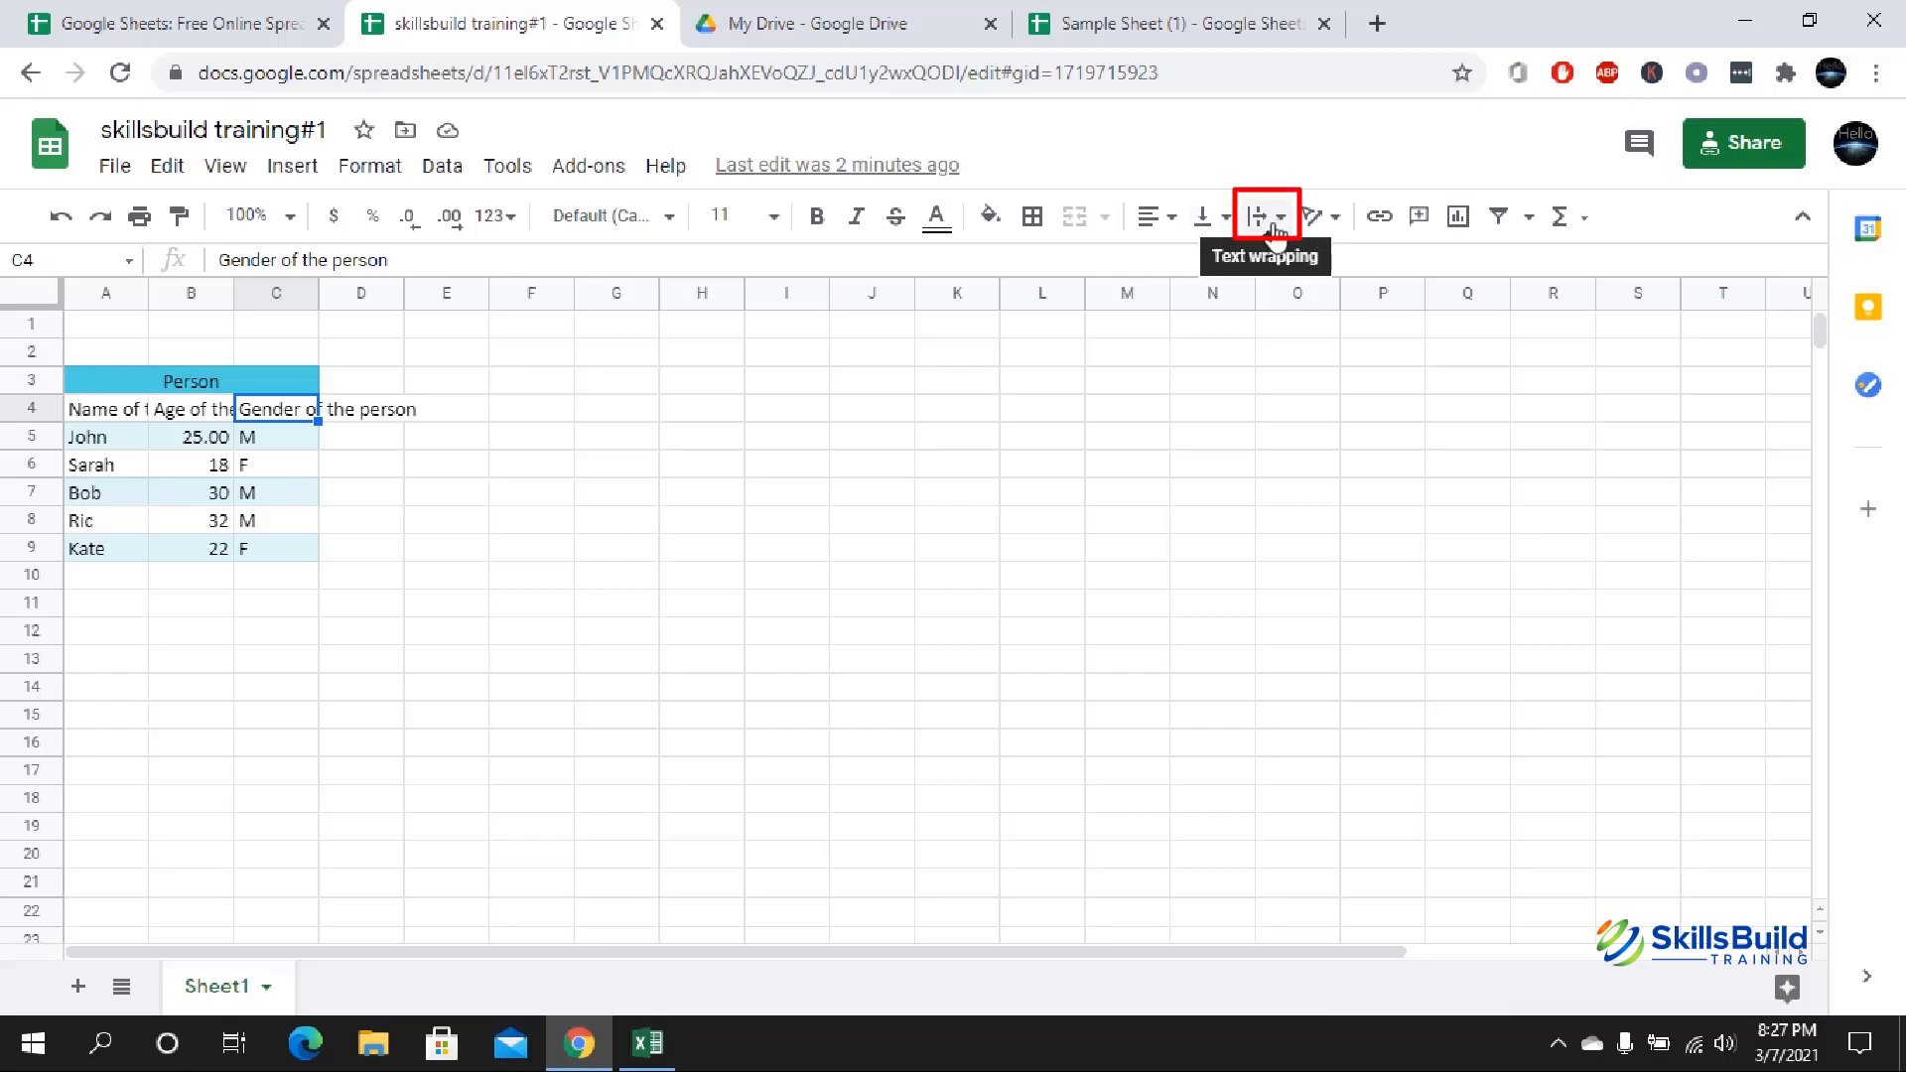
- Wrap the text in the heading cells C4 (Gender of the person) and B4 (Age of the person)
{"action": "left_click", "coordinate": [1265, 228]}
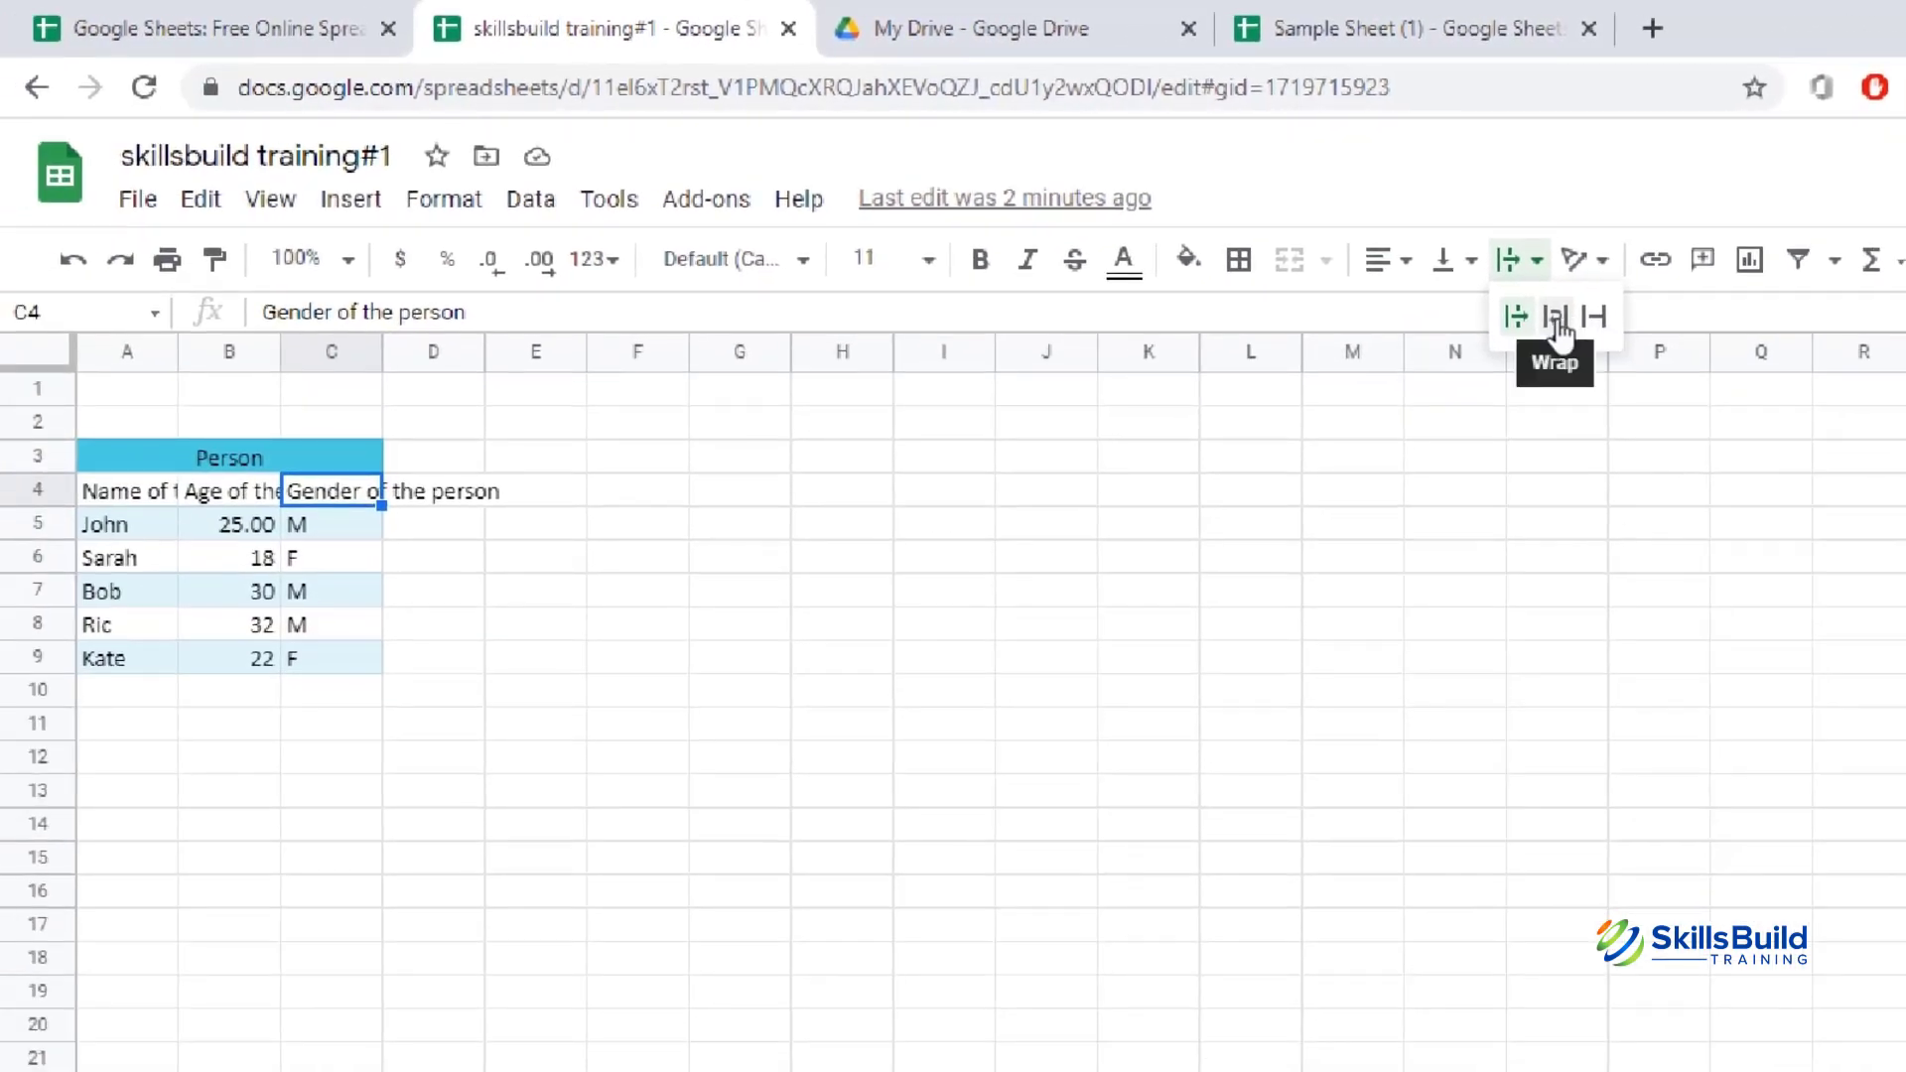
{"action": "left_click", "coordinate": [1555, 318]}
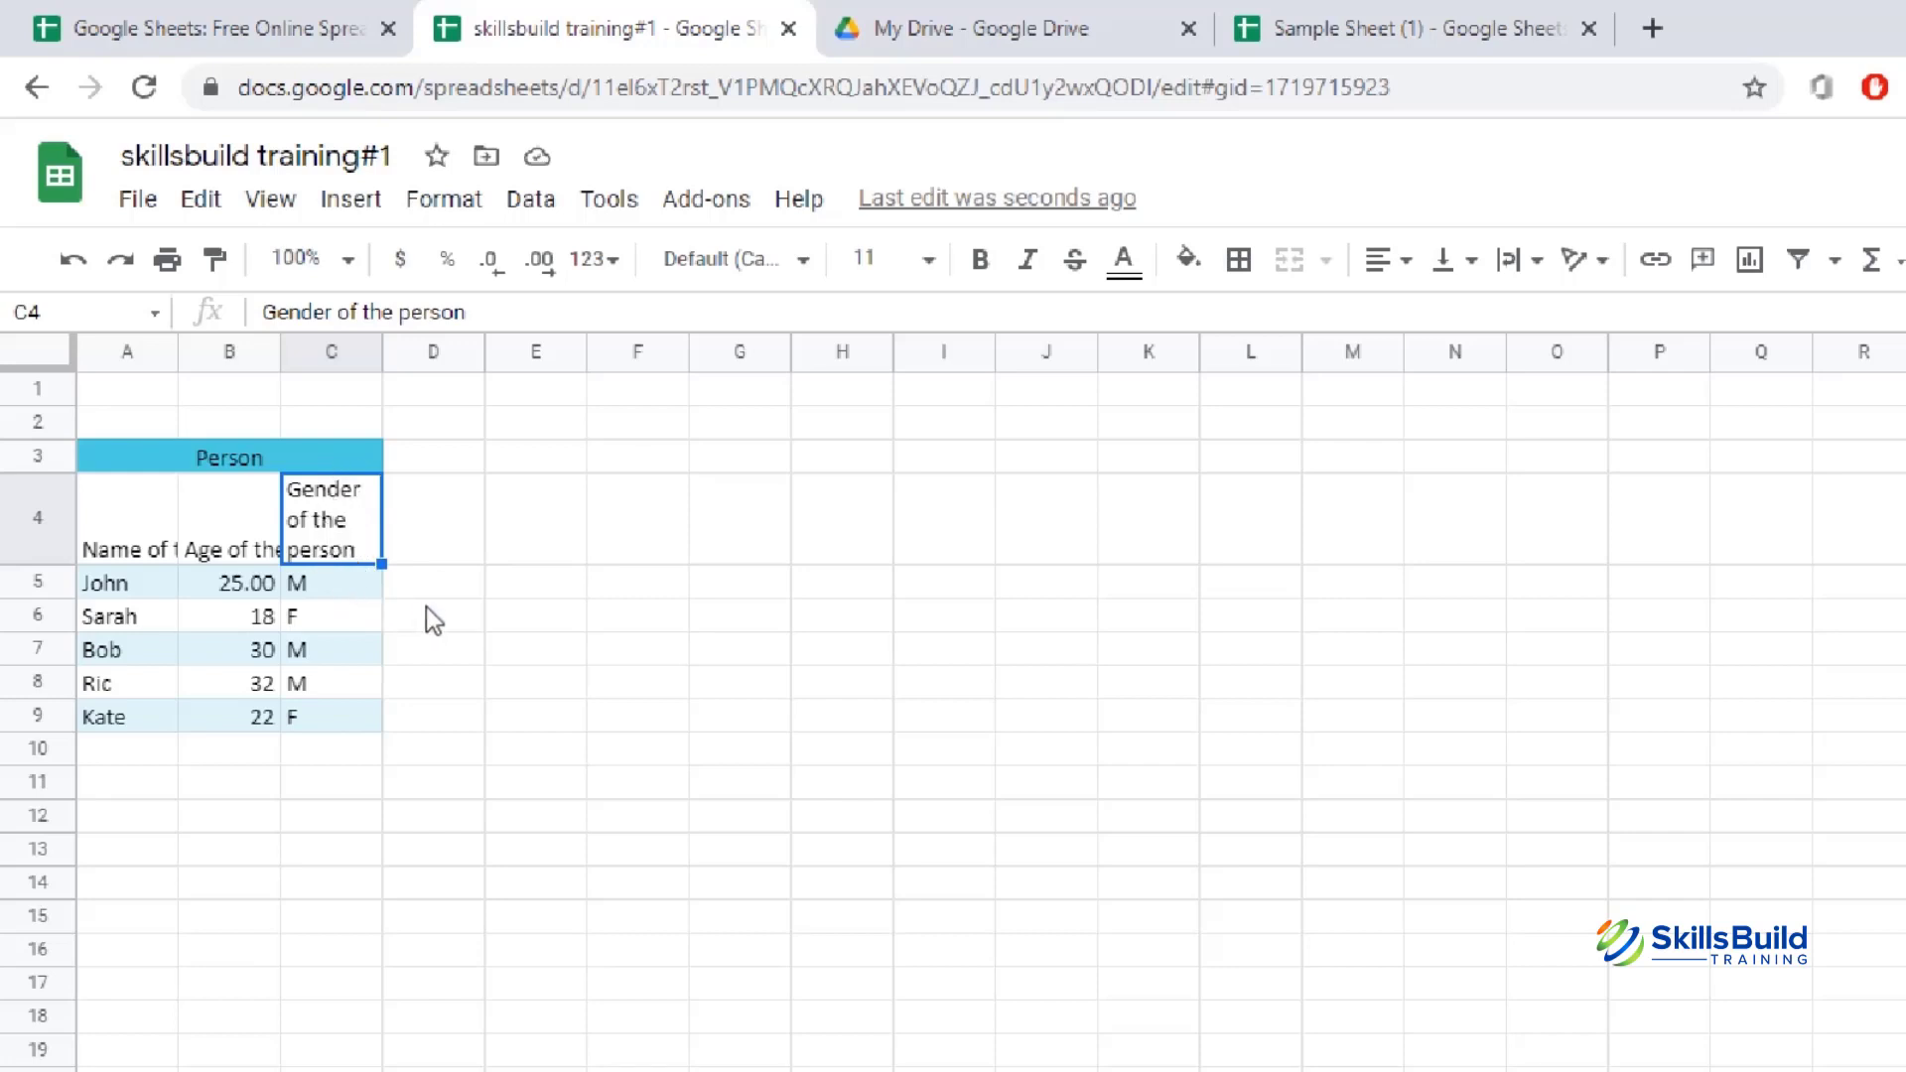
{"action": "left_click", "coordinate": [253, 512]}
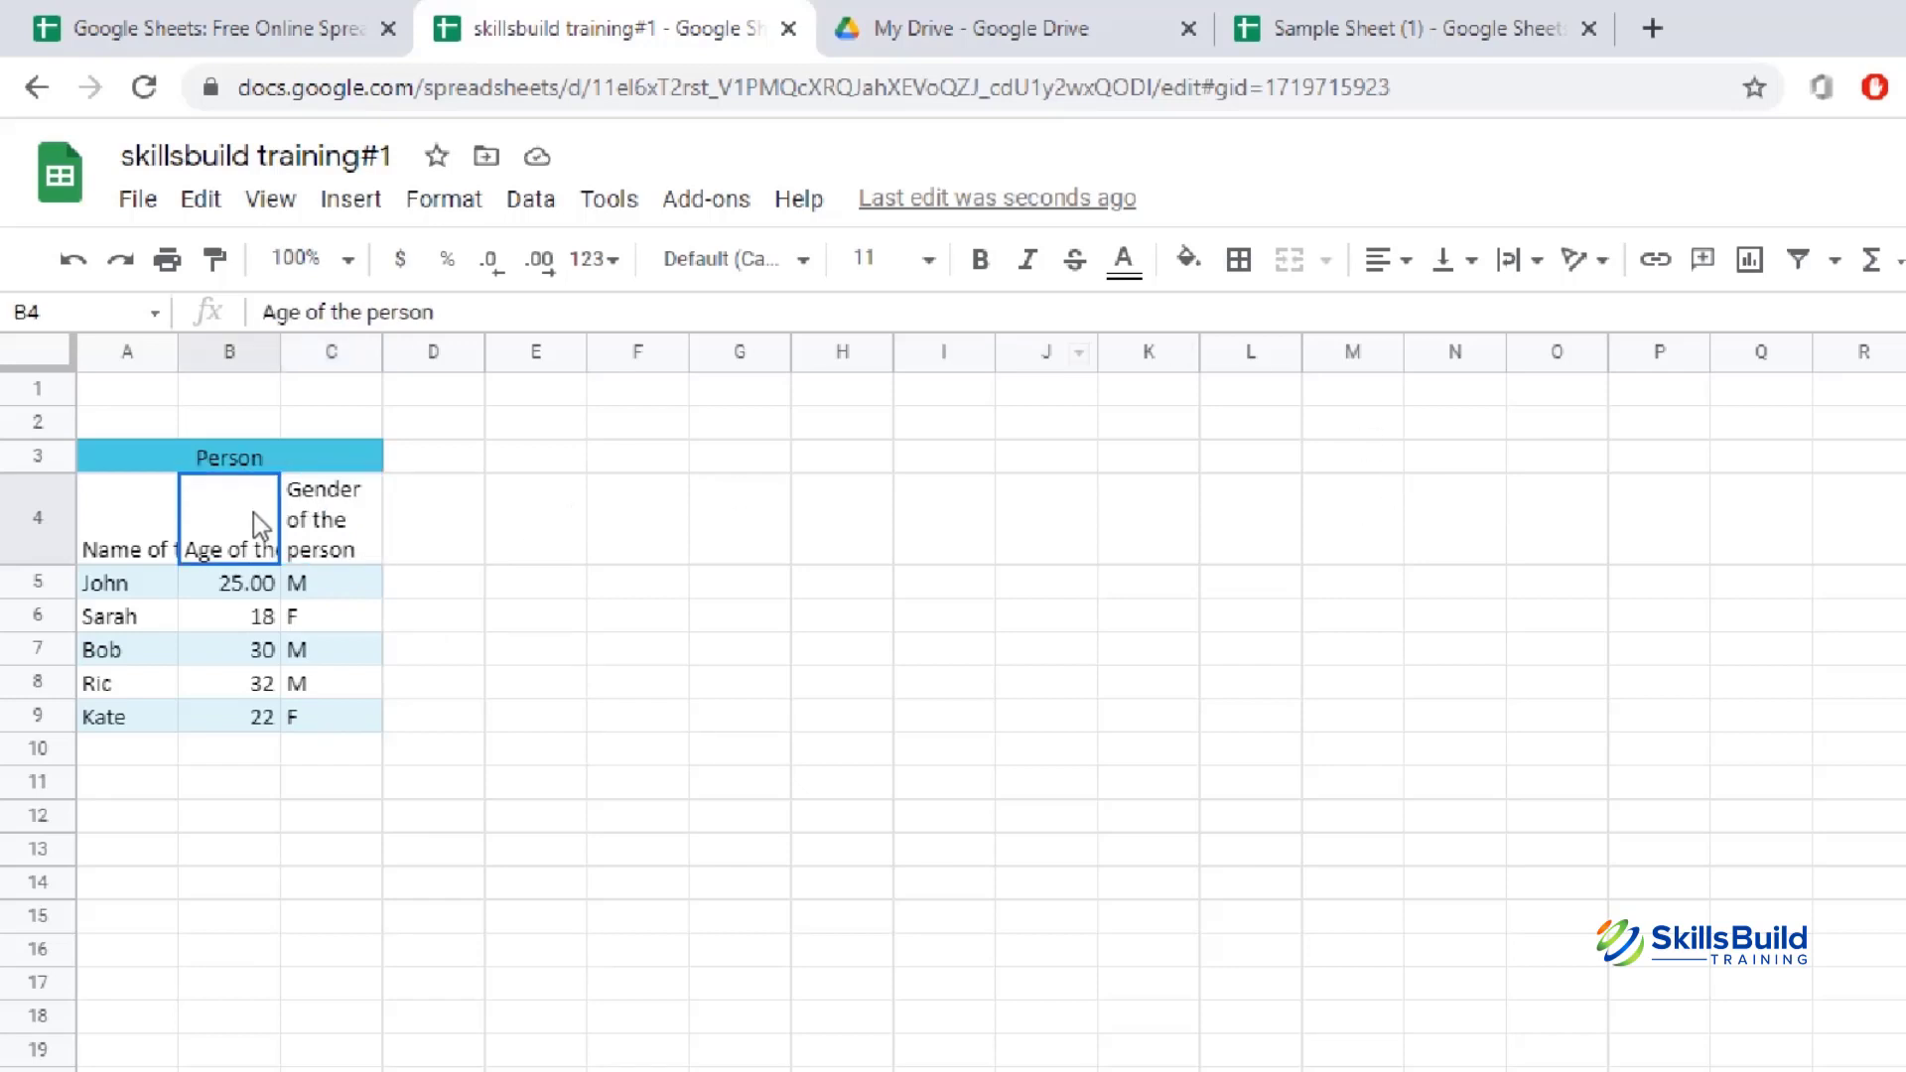
{"action": "left_click", "coordinate": [1455, 262]}
{"action": "left_click", "coordinate": [1498, 264]}
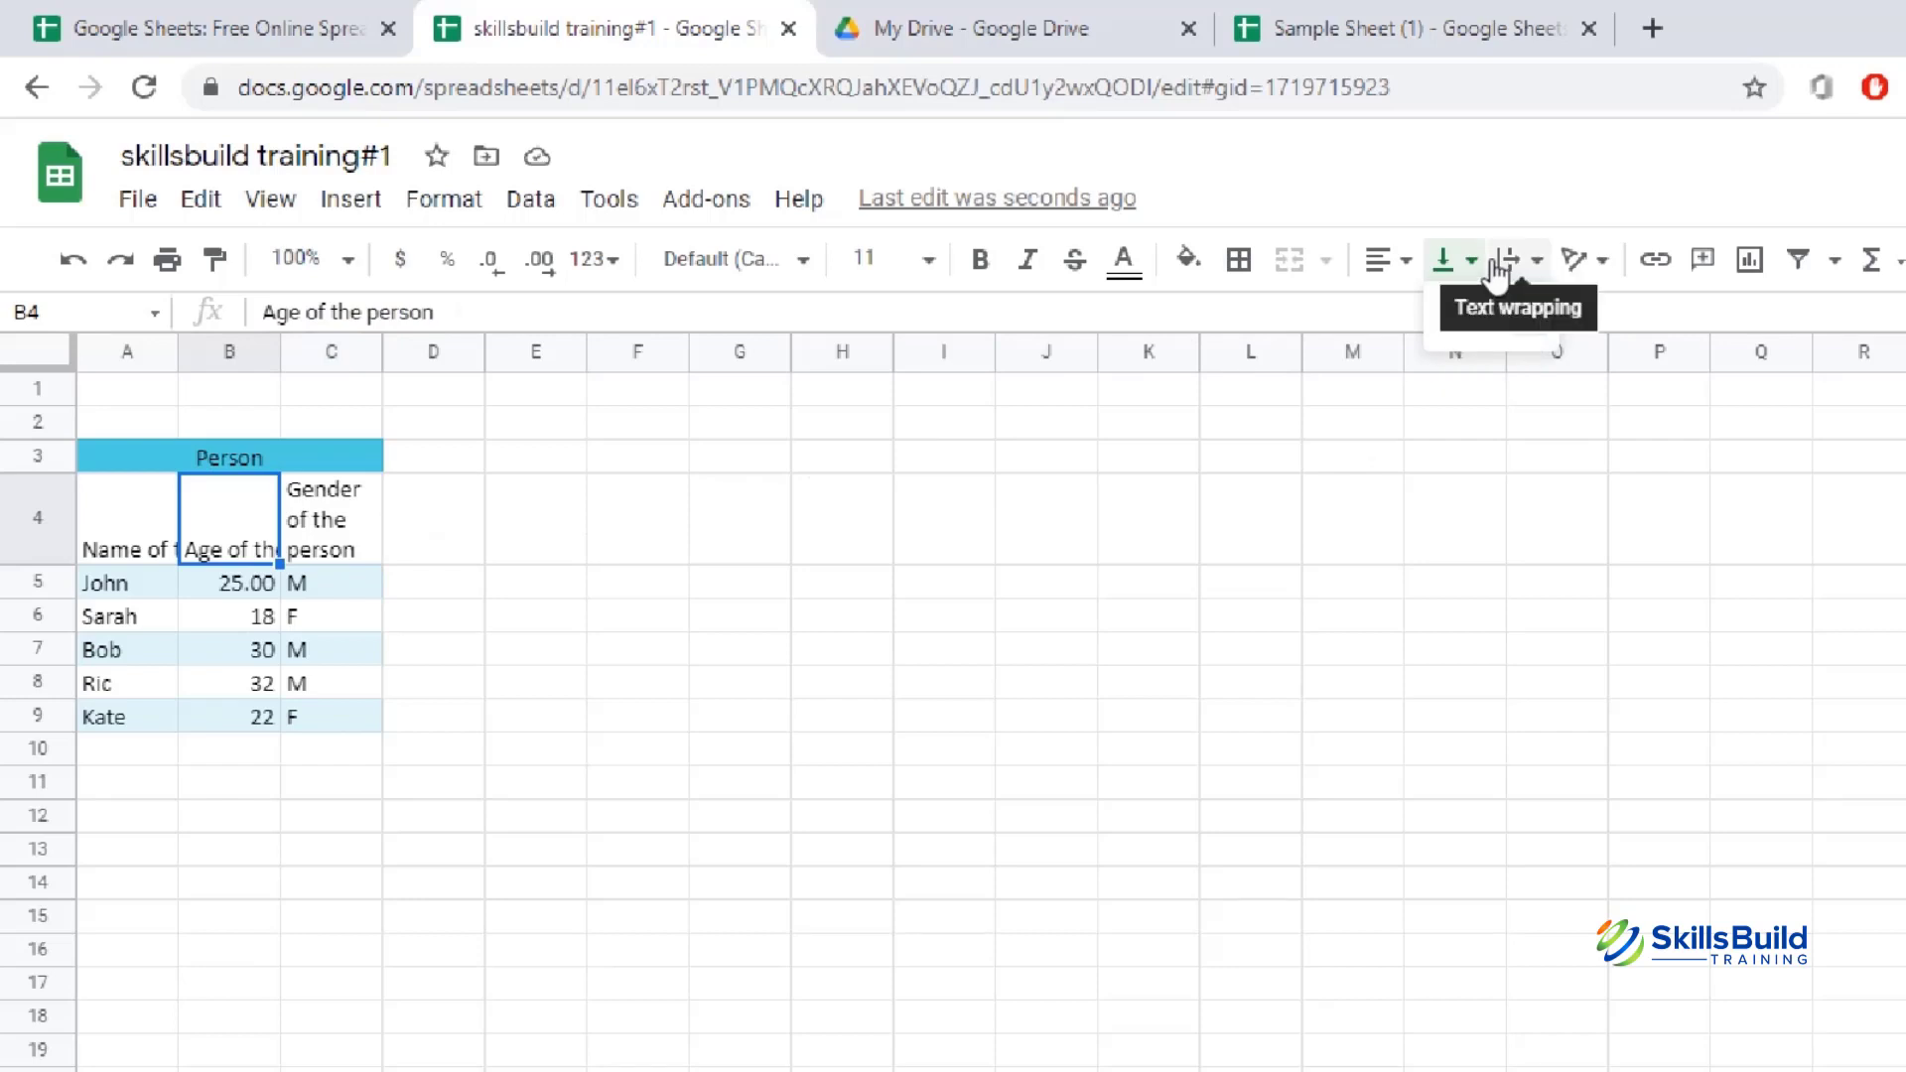
{"action": "left_click", "coordinate": [1497, 264]}
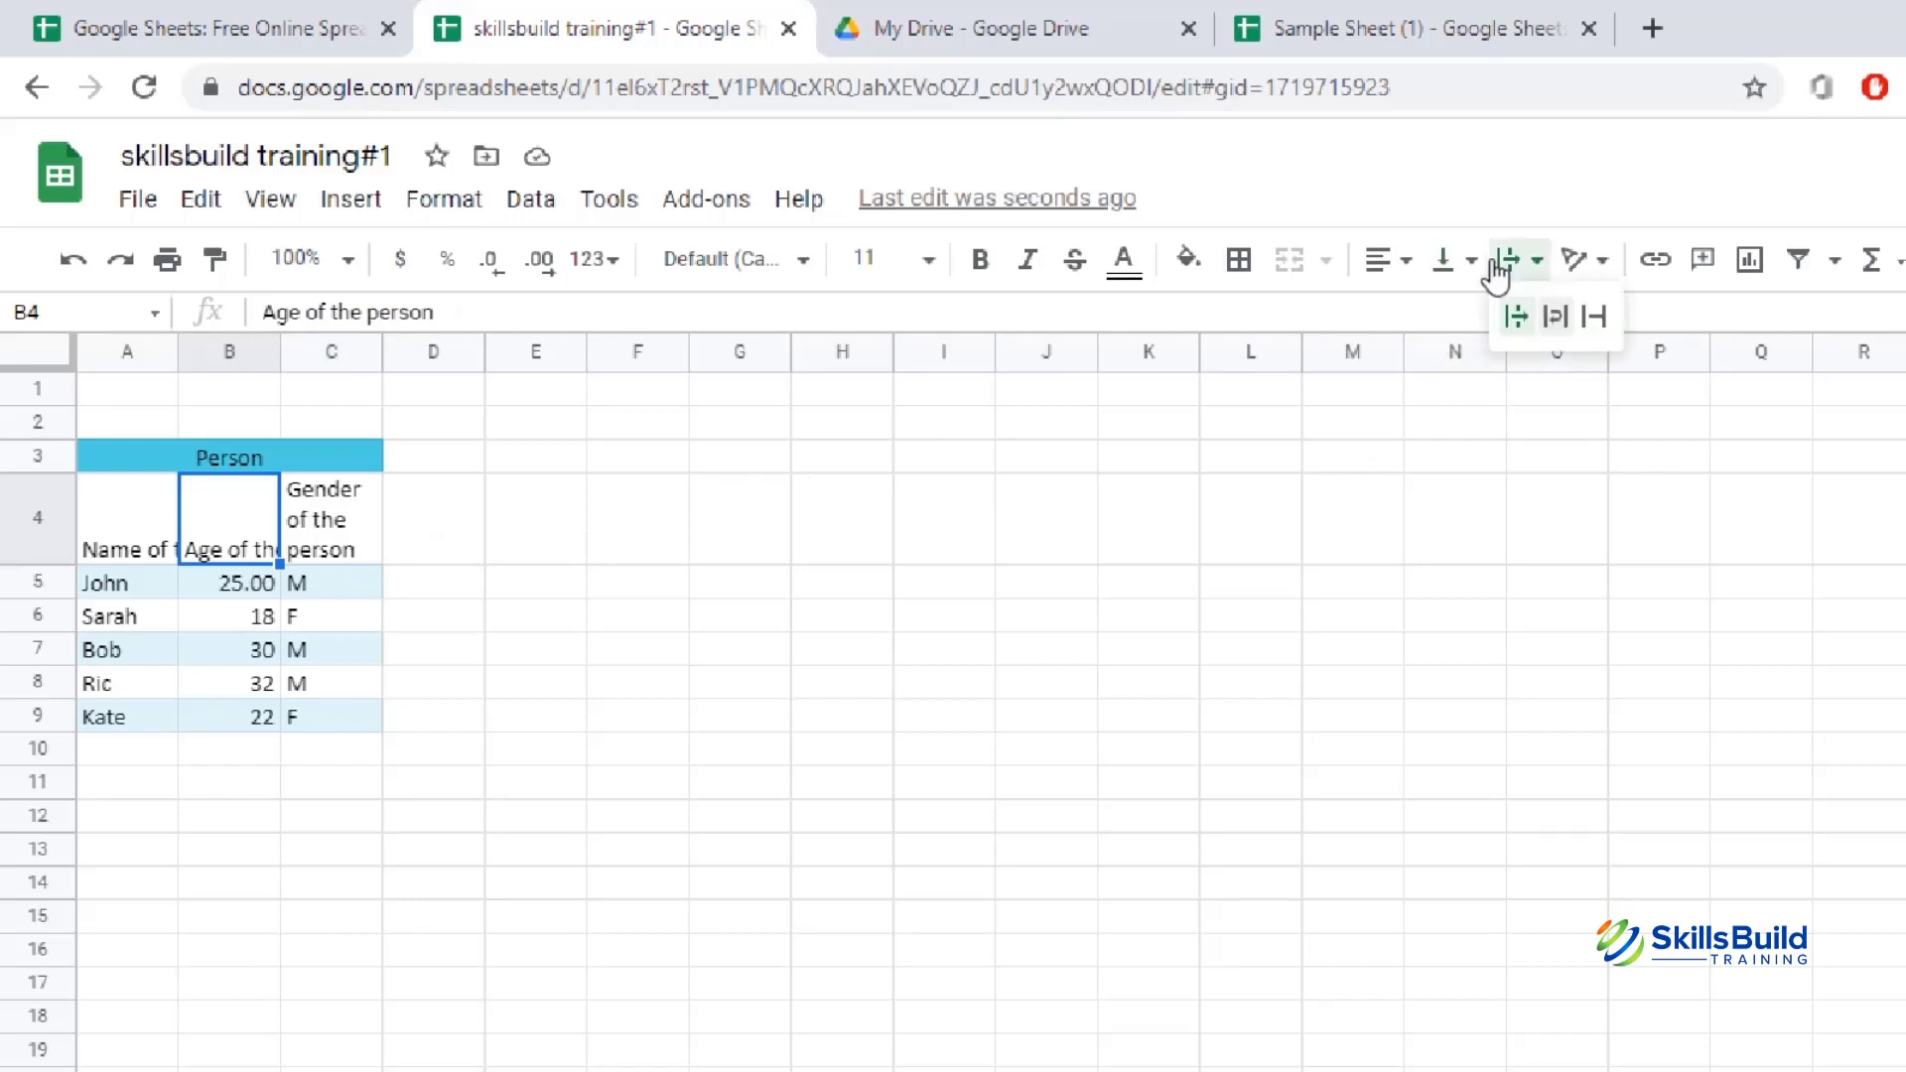
{"action": "left_click", "coordinate": [1556, 319]}
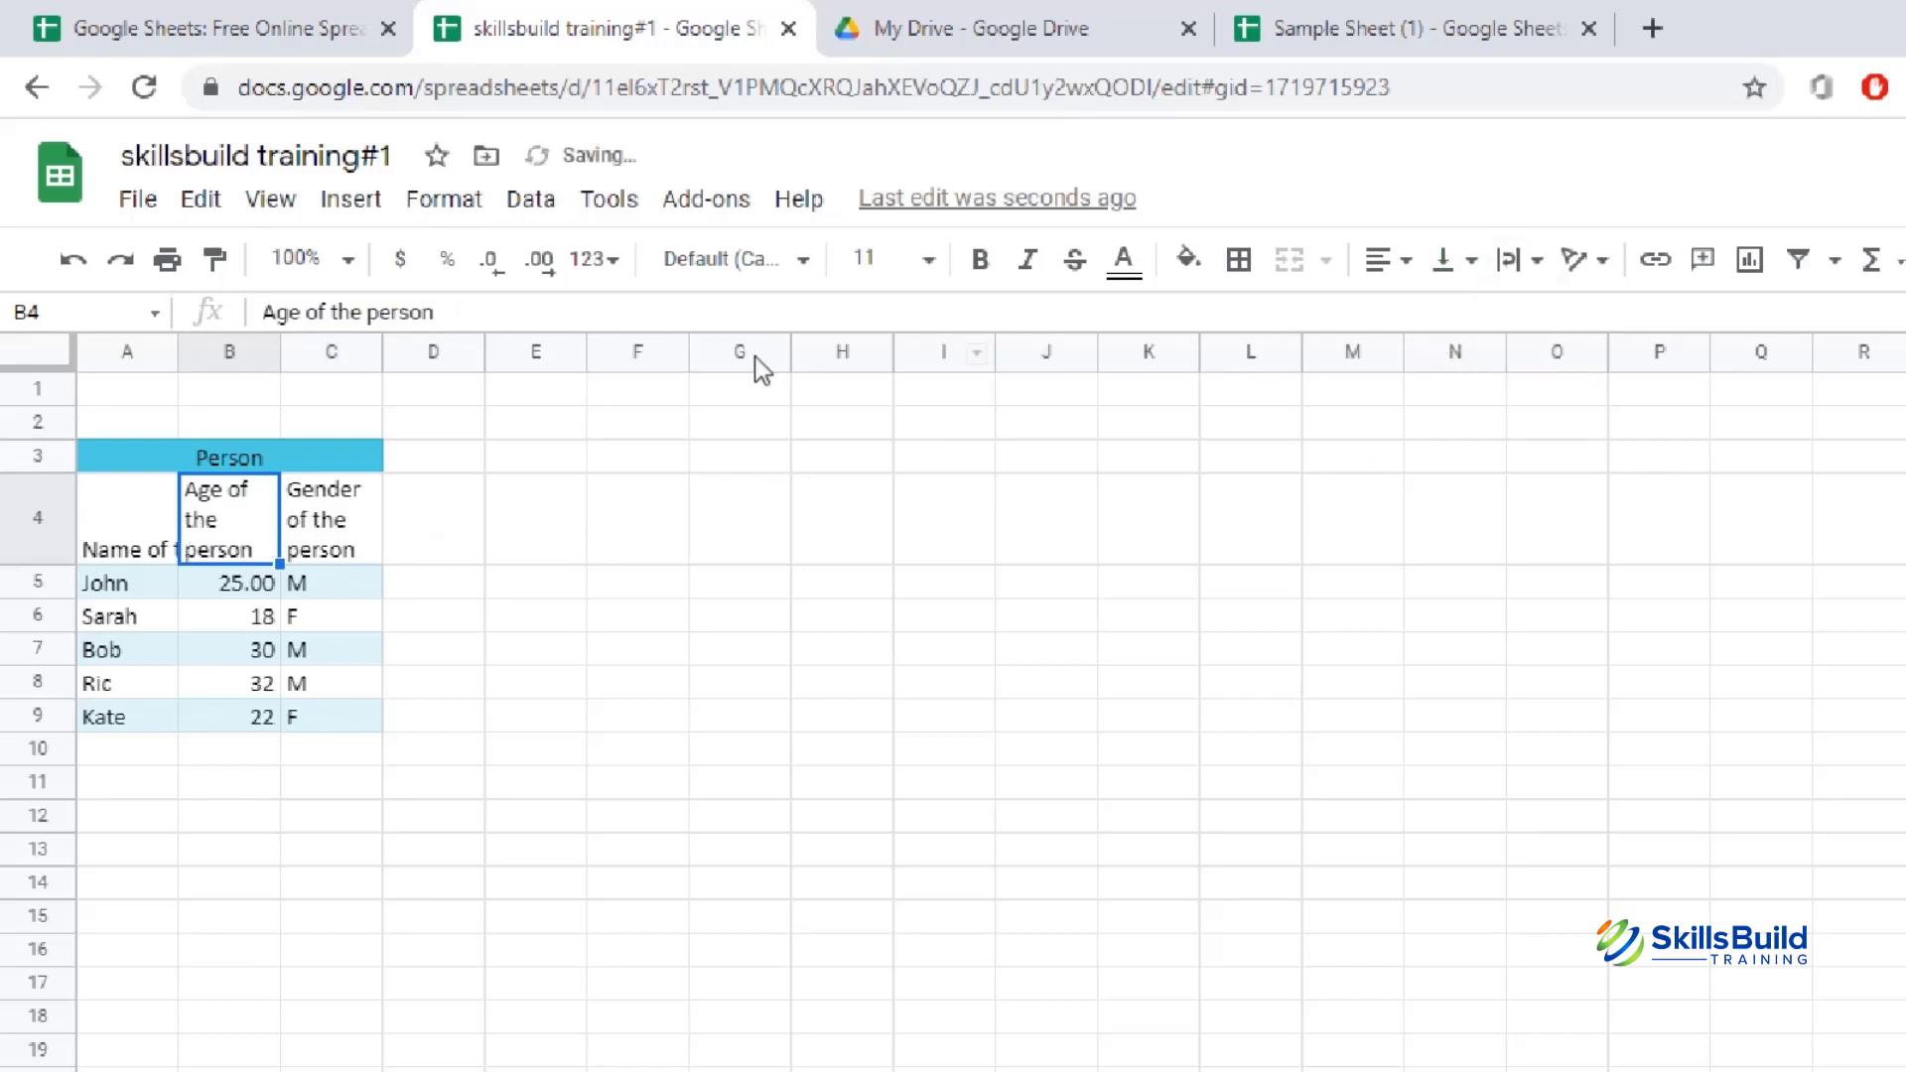
- Wrap the text in the heading cell A4 (Name of the person)
{"action": "left_click", "coordinate": [132, 543]}
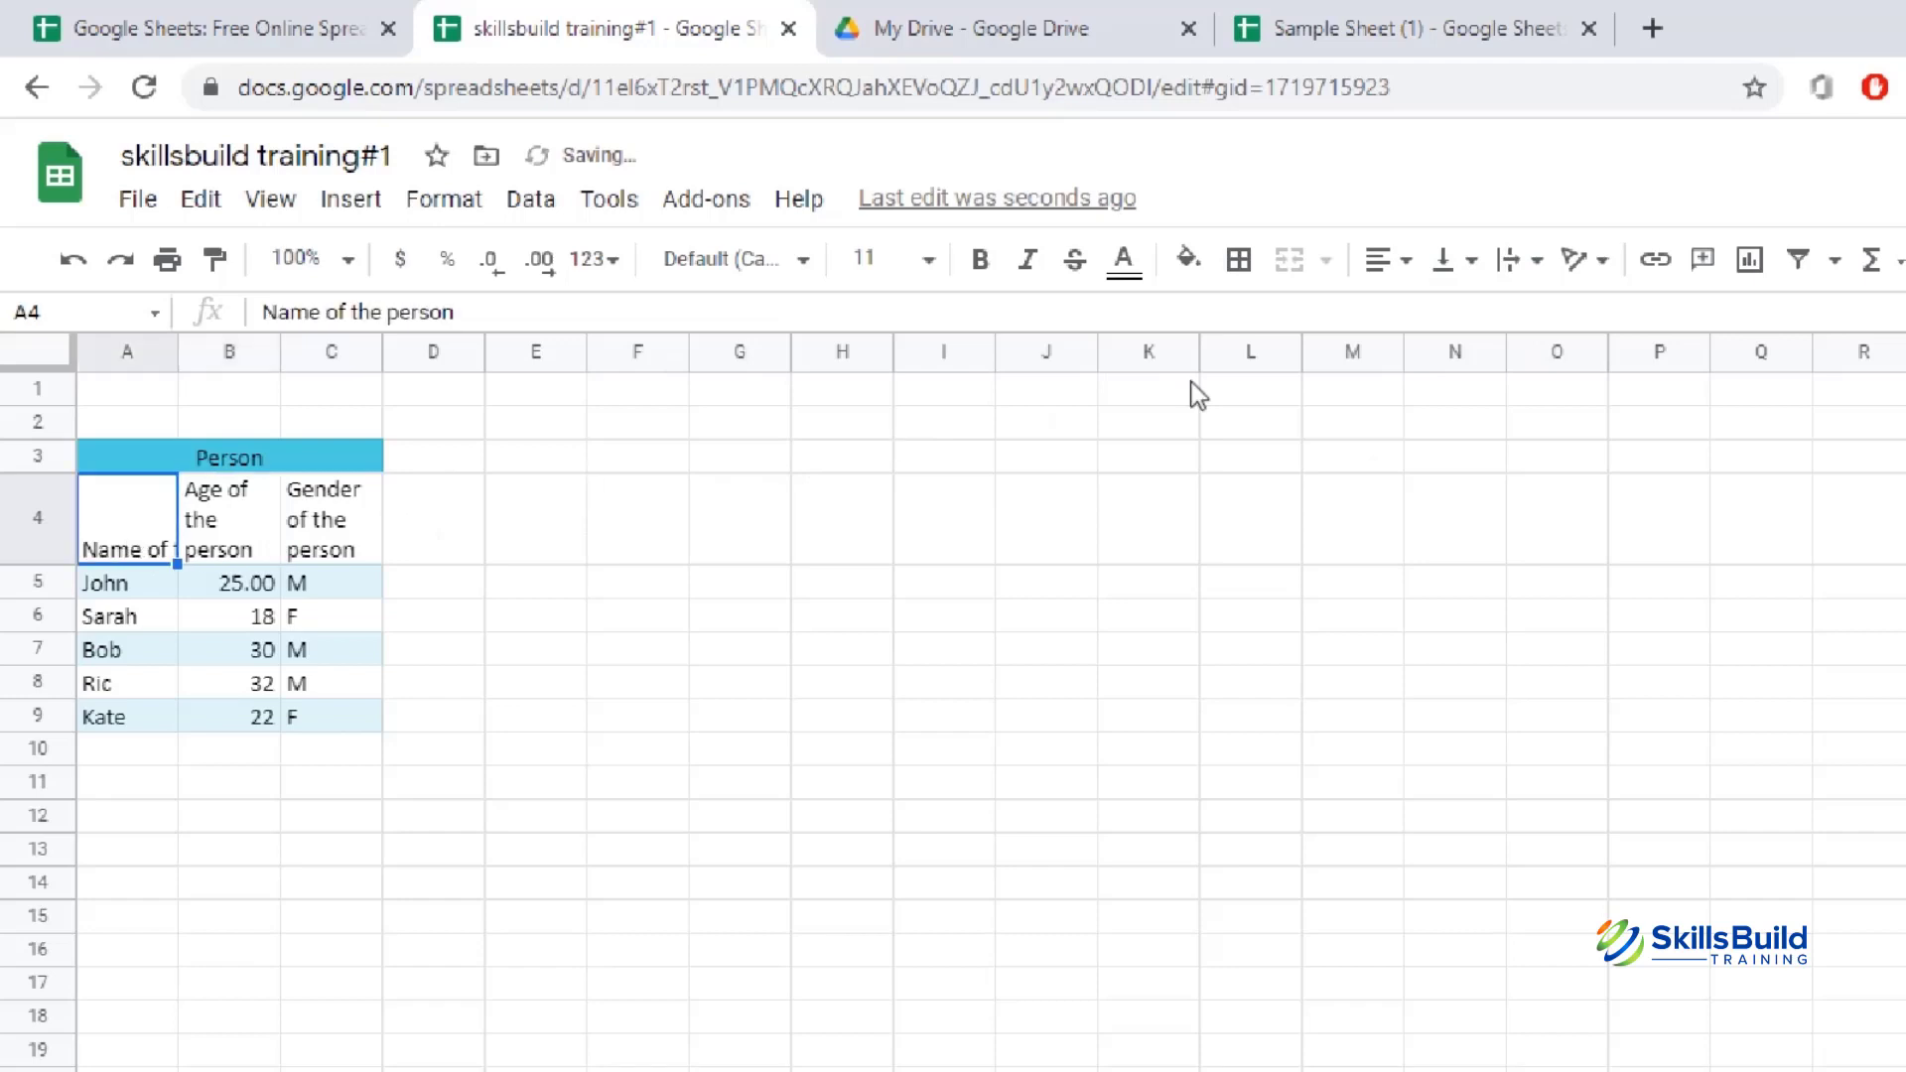
{"action": "left_click", "coordinate": [1511, 260]}
{"action": "left_click", "coordinate": [1557, 321]}
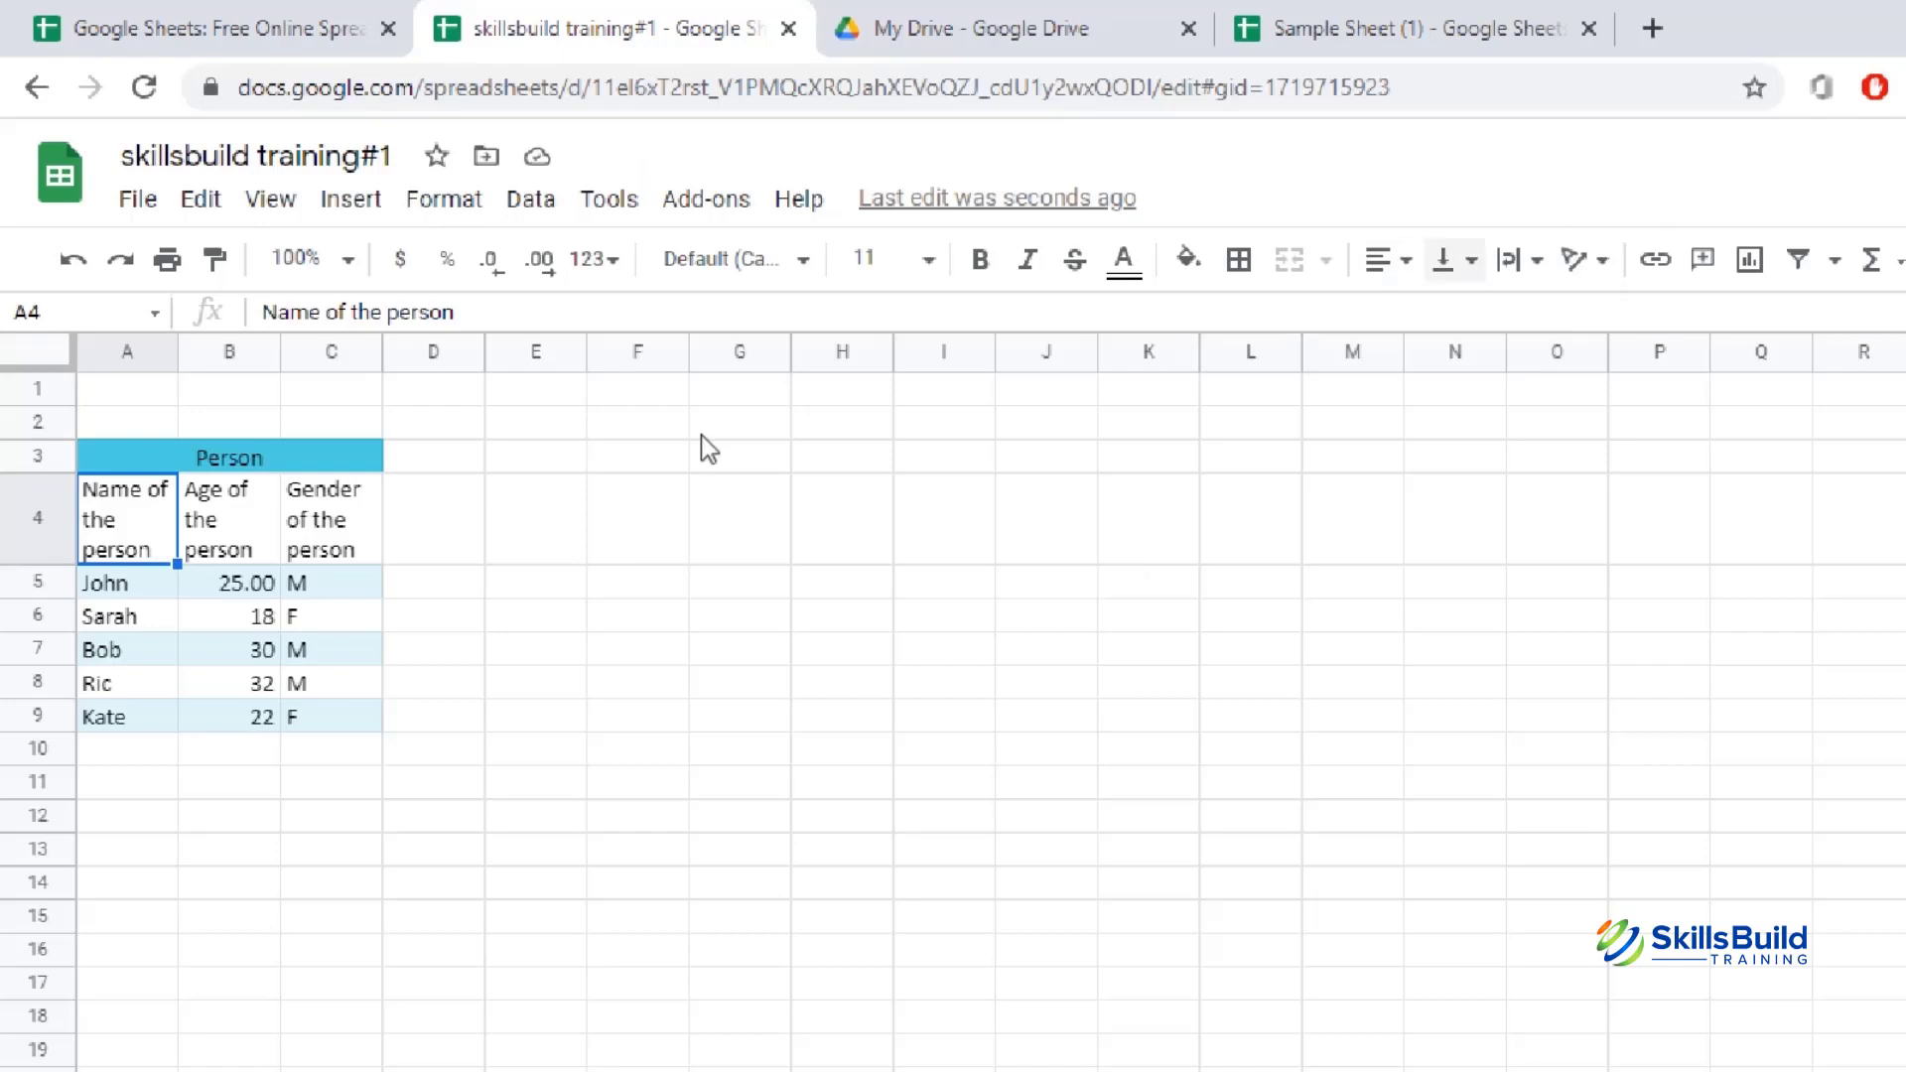
- Switch the text wrapping of A4 to overflow, clip, wrap and clip in turn, and set it back to wrap
{"action": "left_click", "coordinate": [1511, 270]}
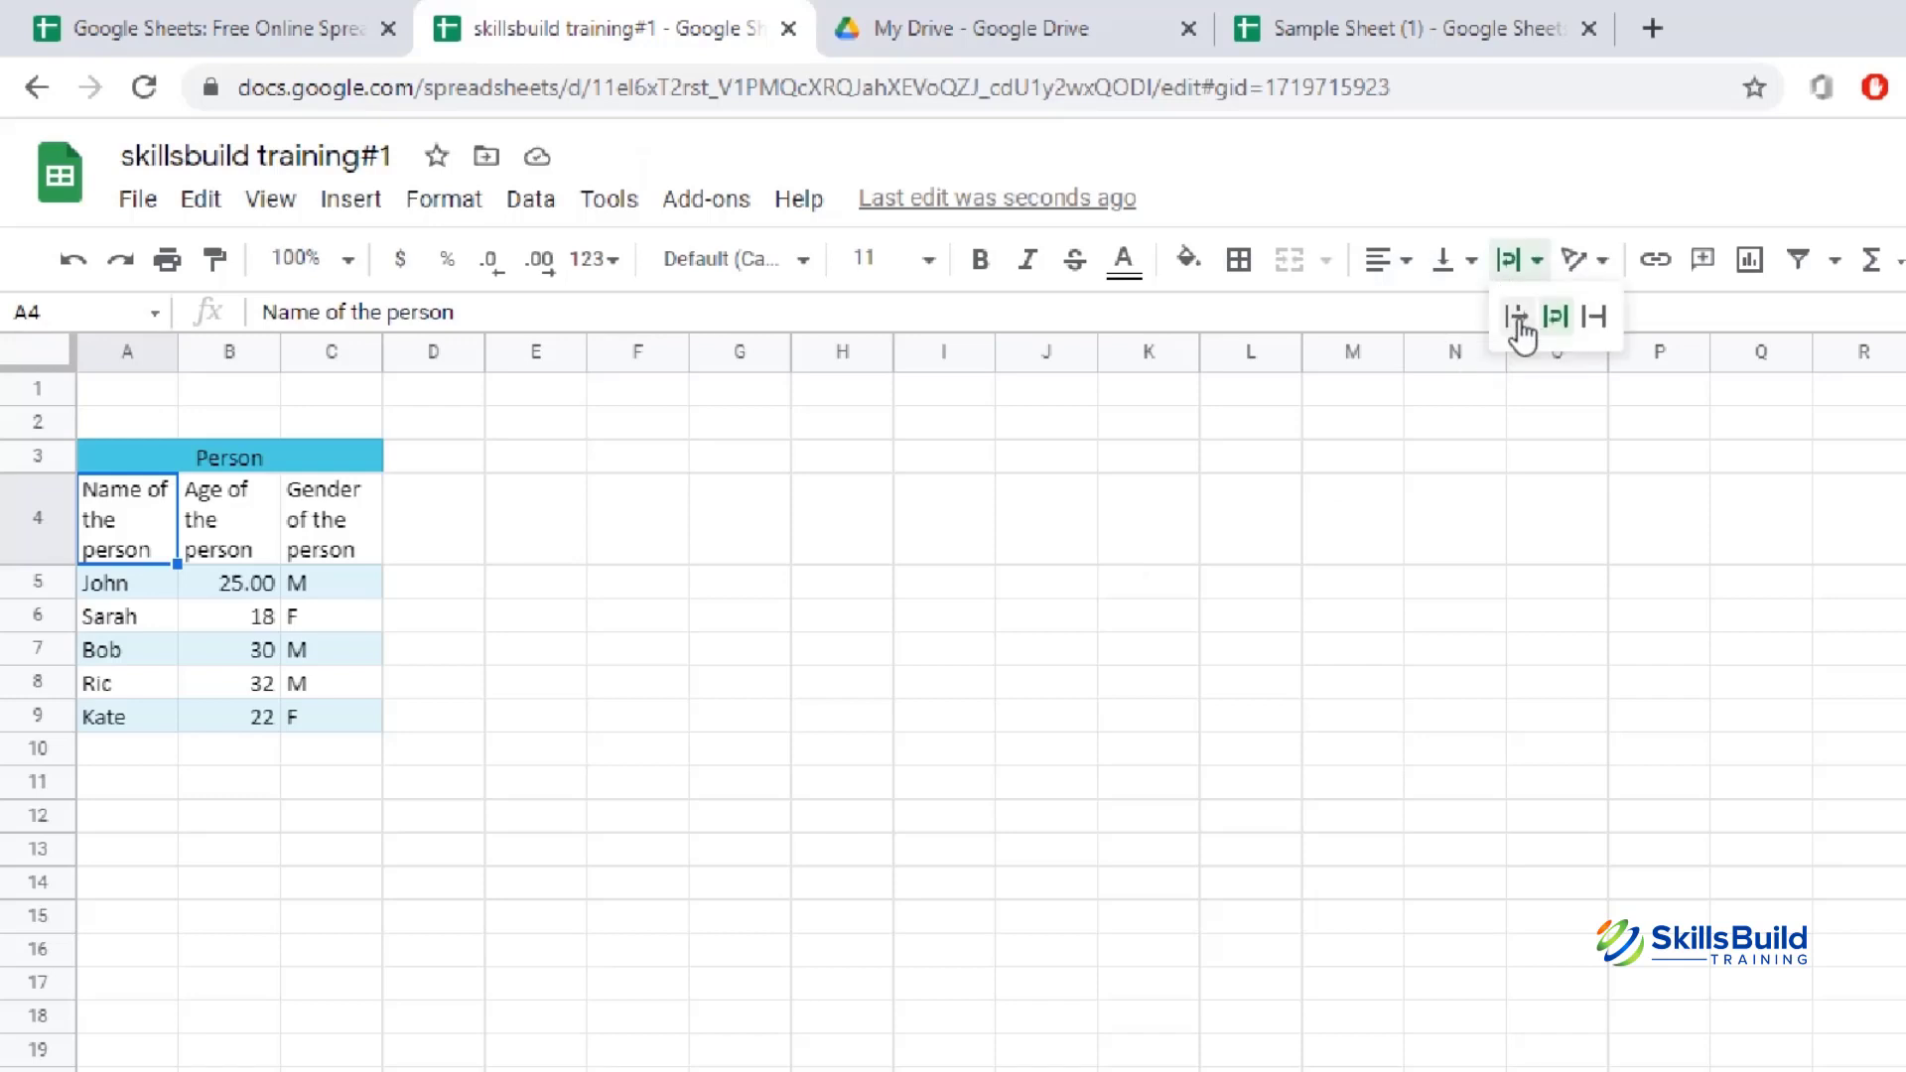
{"action": "left_click", "coordinate": [1519, 333]}
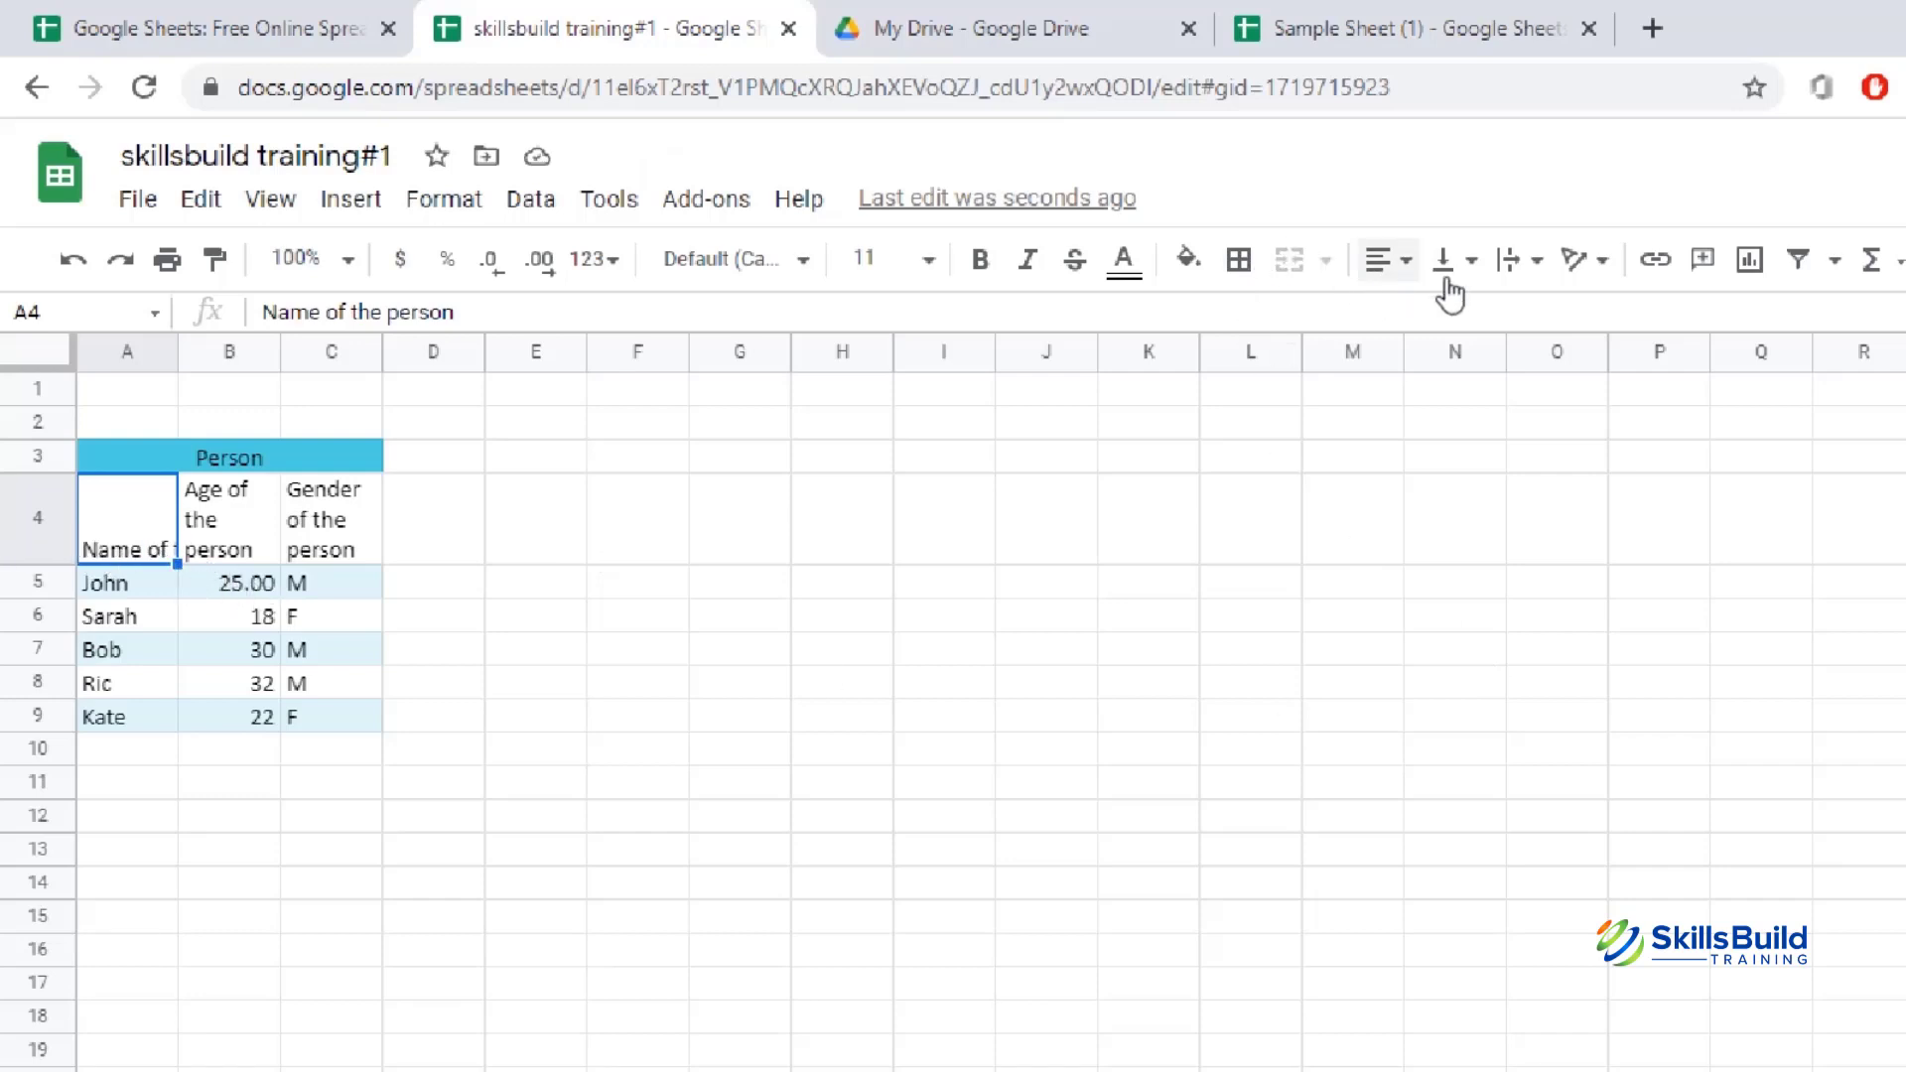
{"action": "left_click", "coordinate": [1514, 261]}
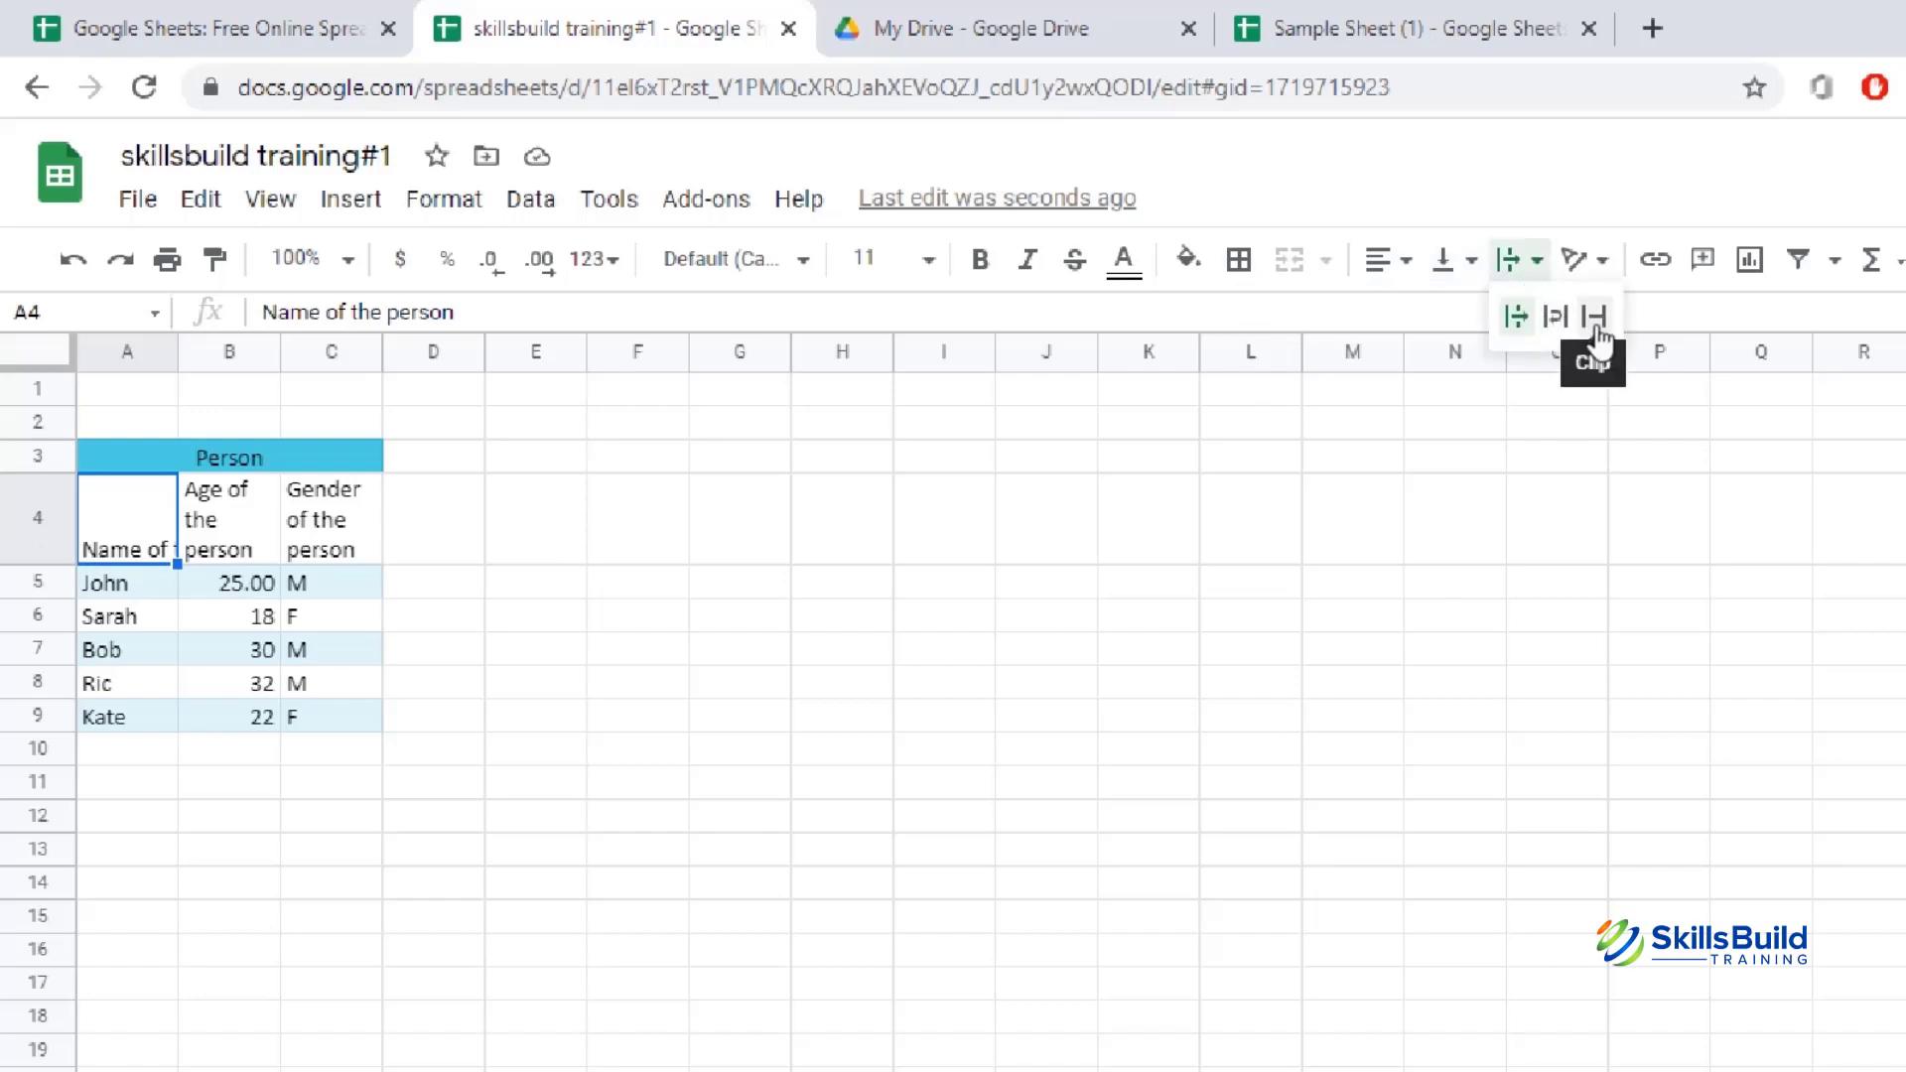
{"action": "left_click", "coordinate": [1594, 319]}
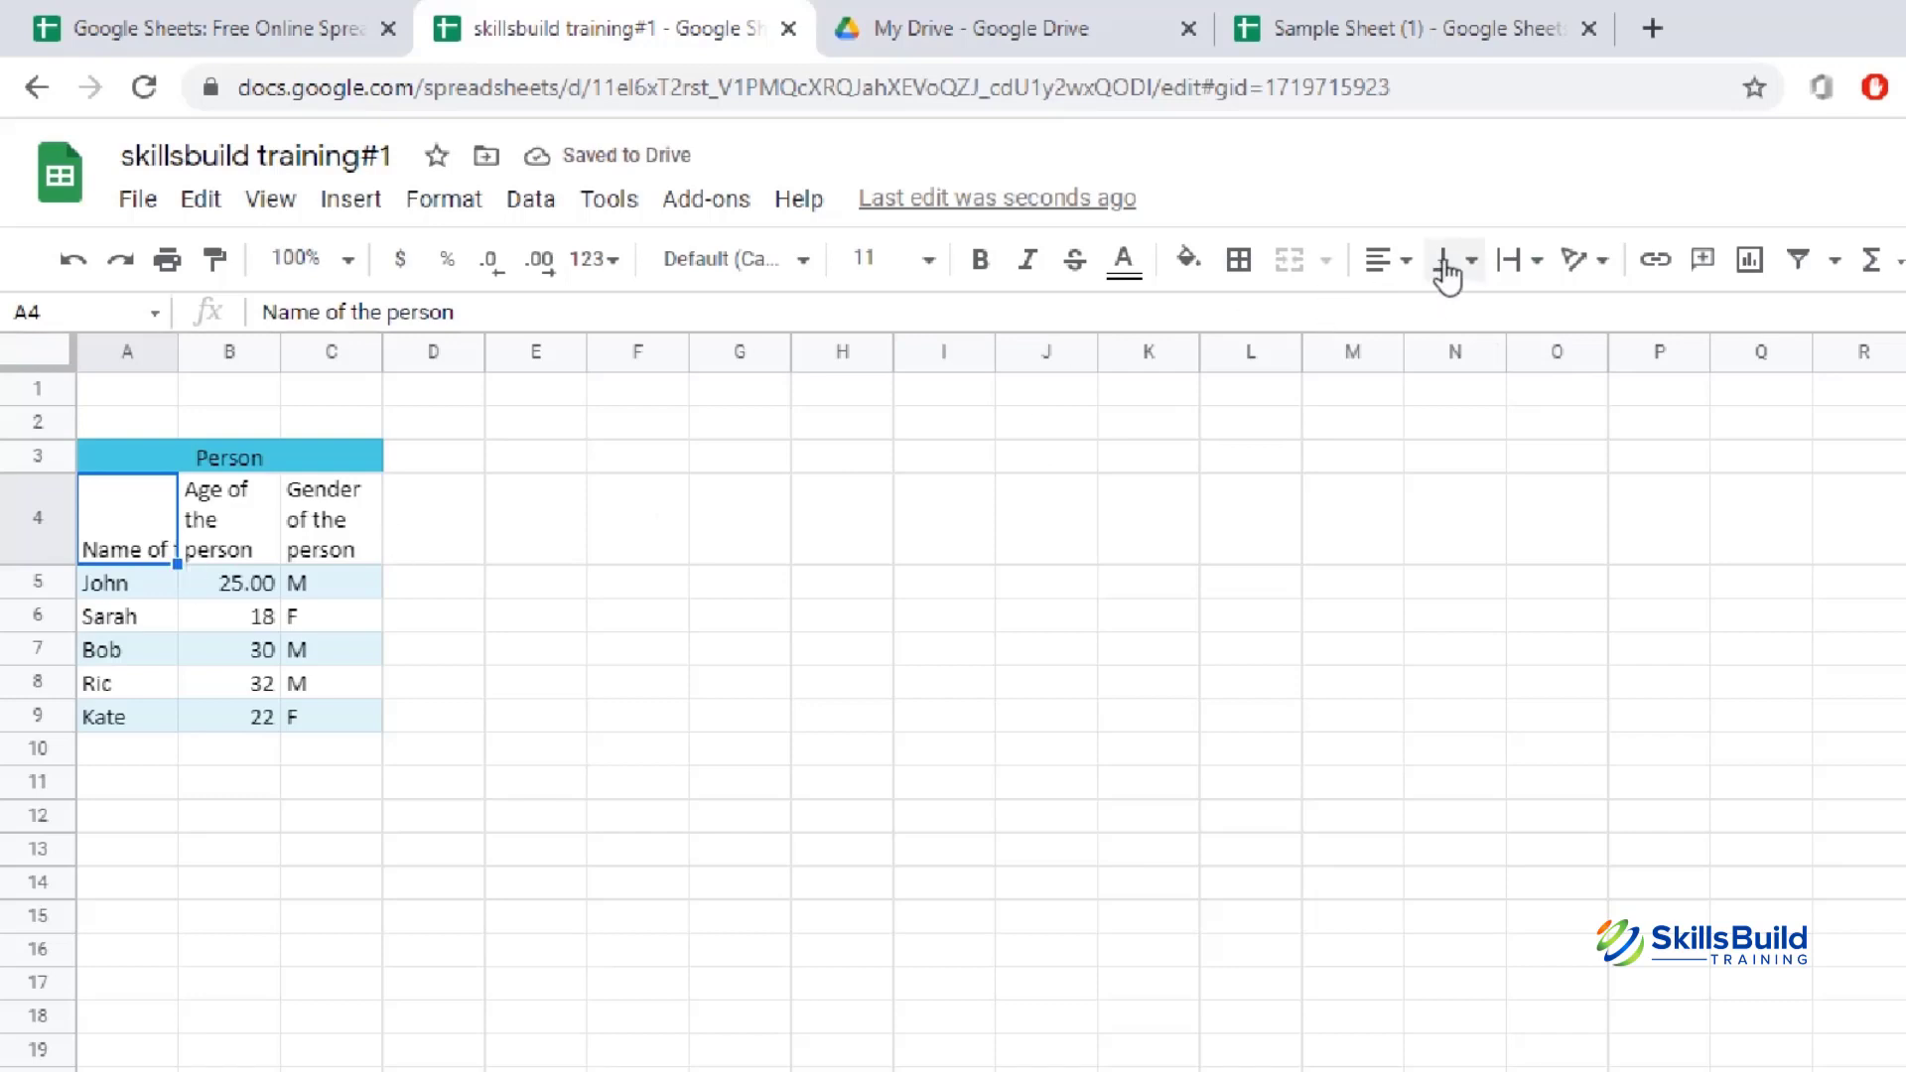
{"action": "left_click", "coordinate": [1515, 262]}
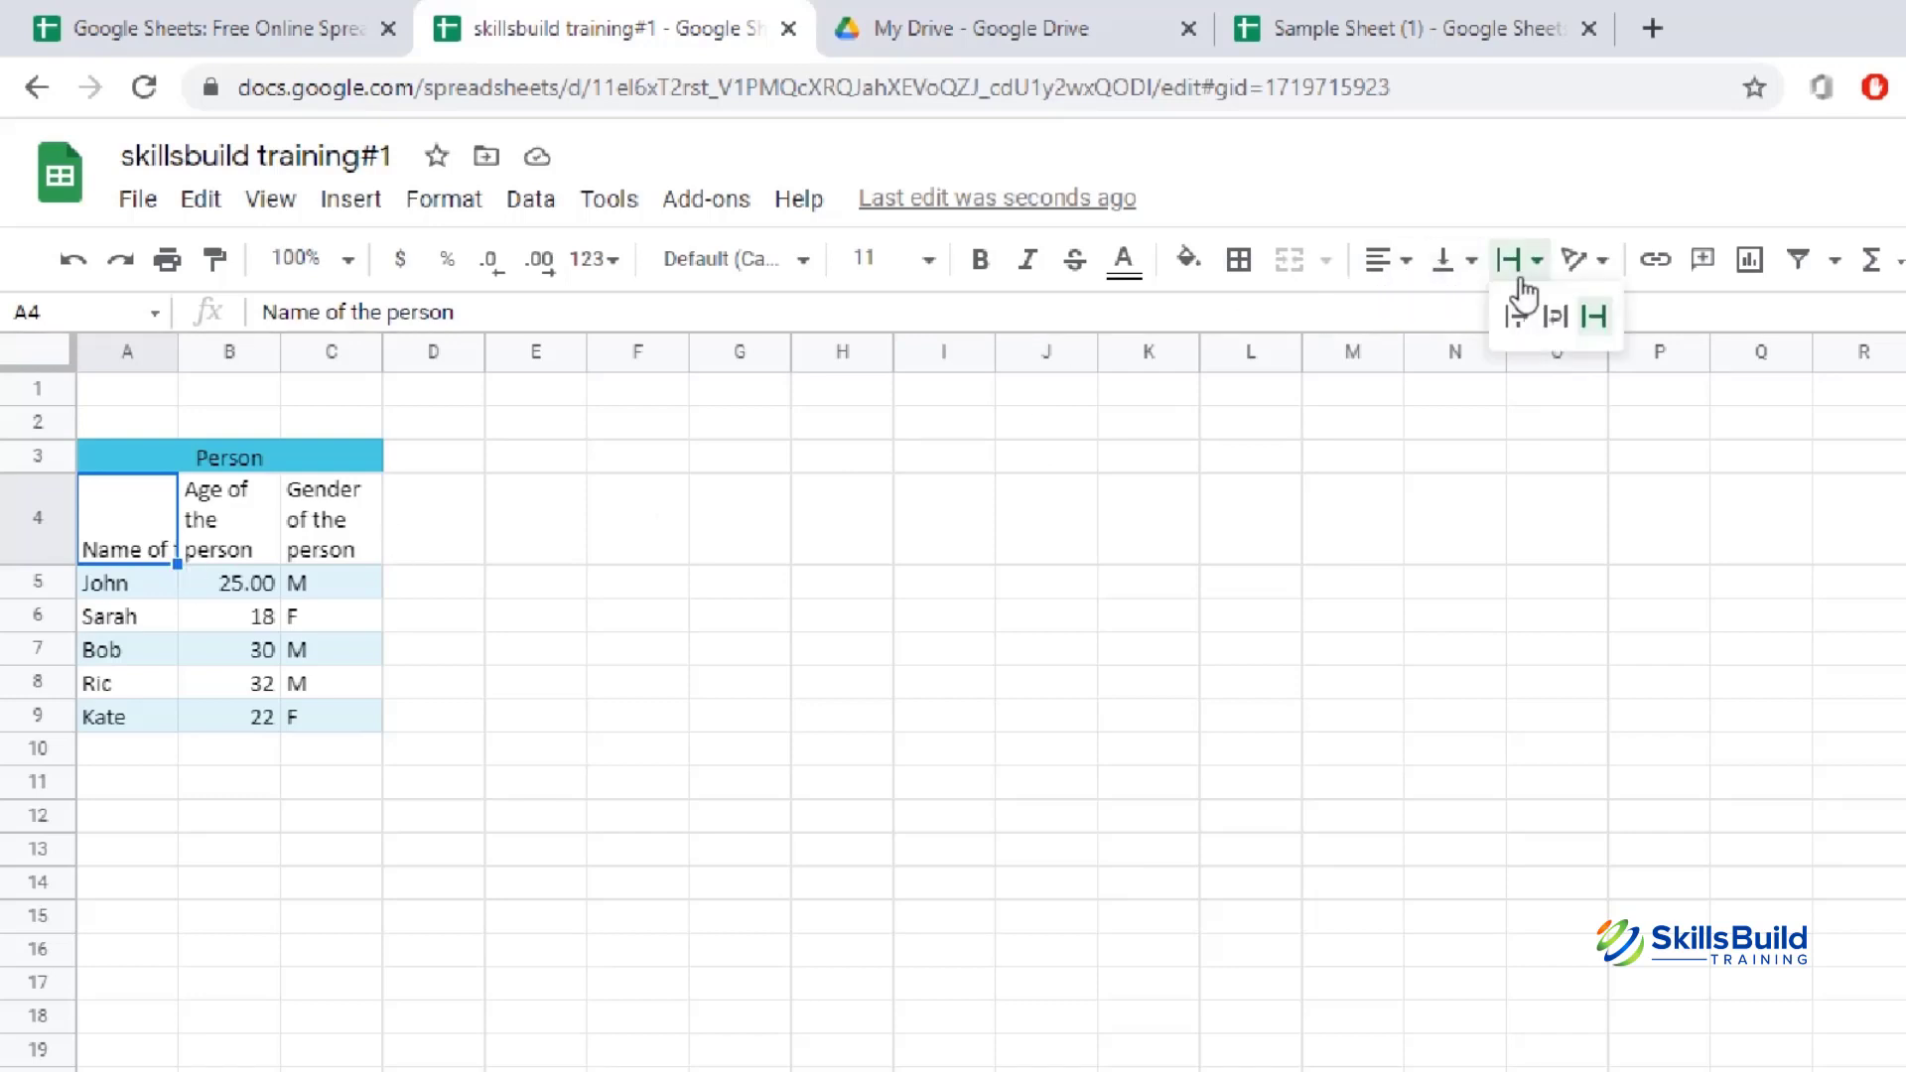
{"action": "left_click", "coordinate": [1555, 315]}
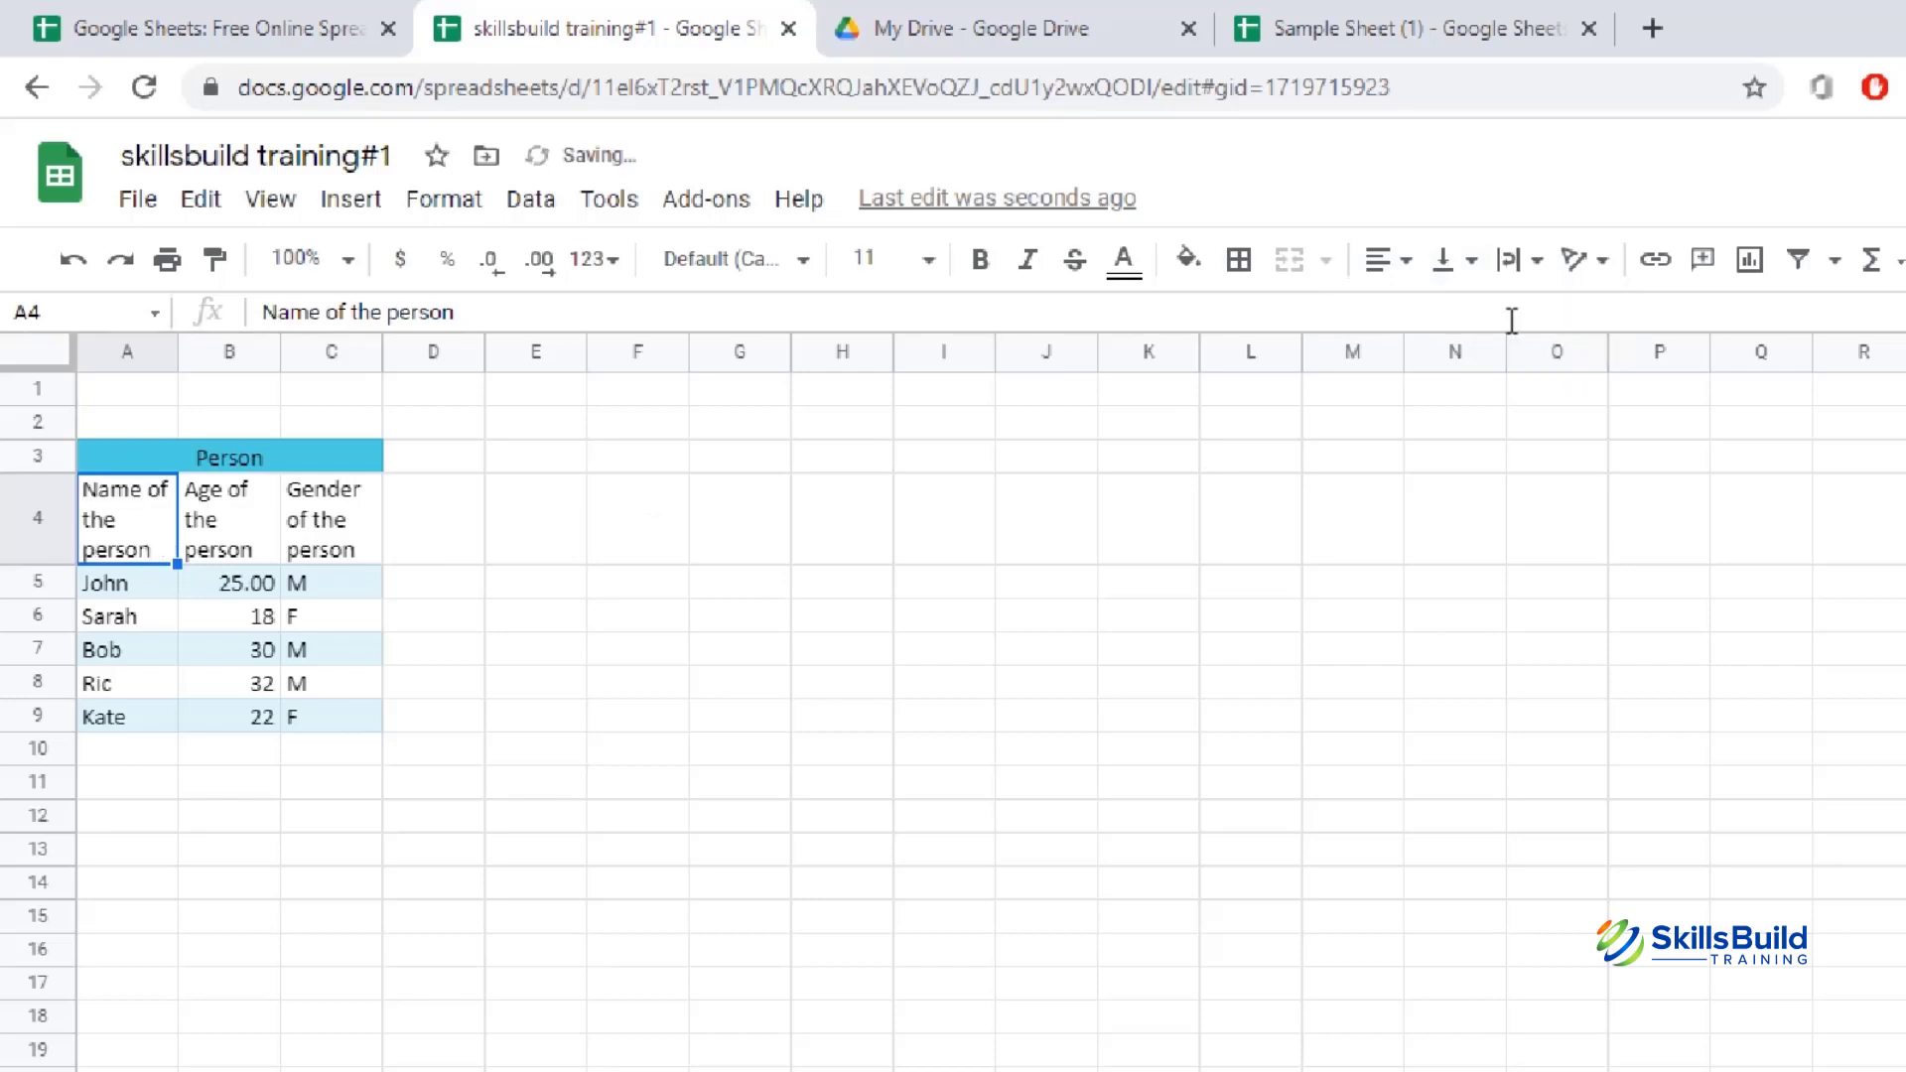
{"action": "left_click", "coordinate": [1509, 262]}
{"action": "left_click", "coordinate": [1591, 317]}
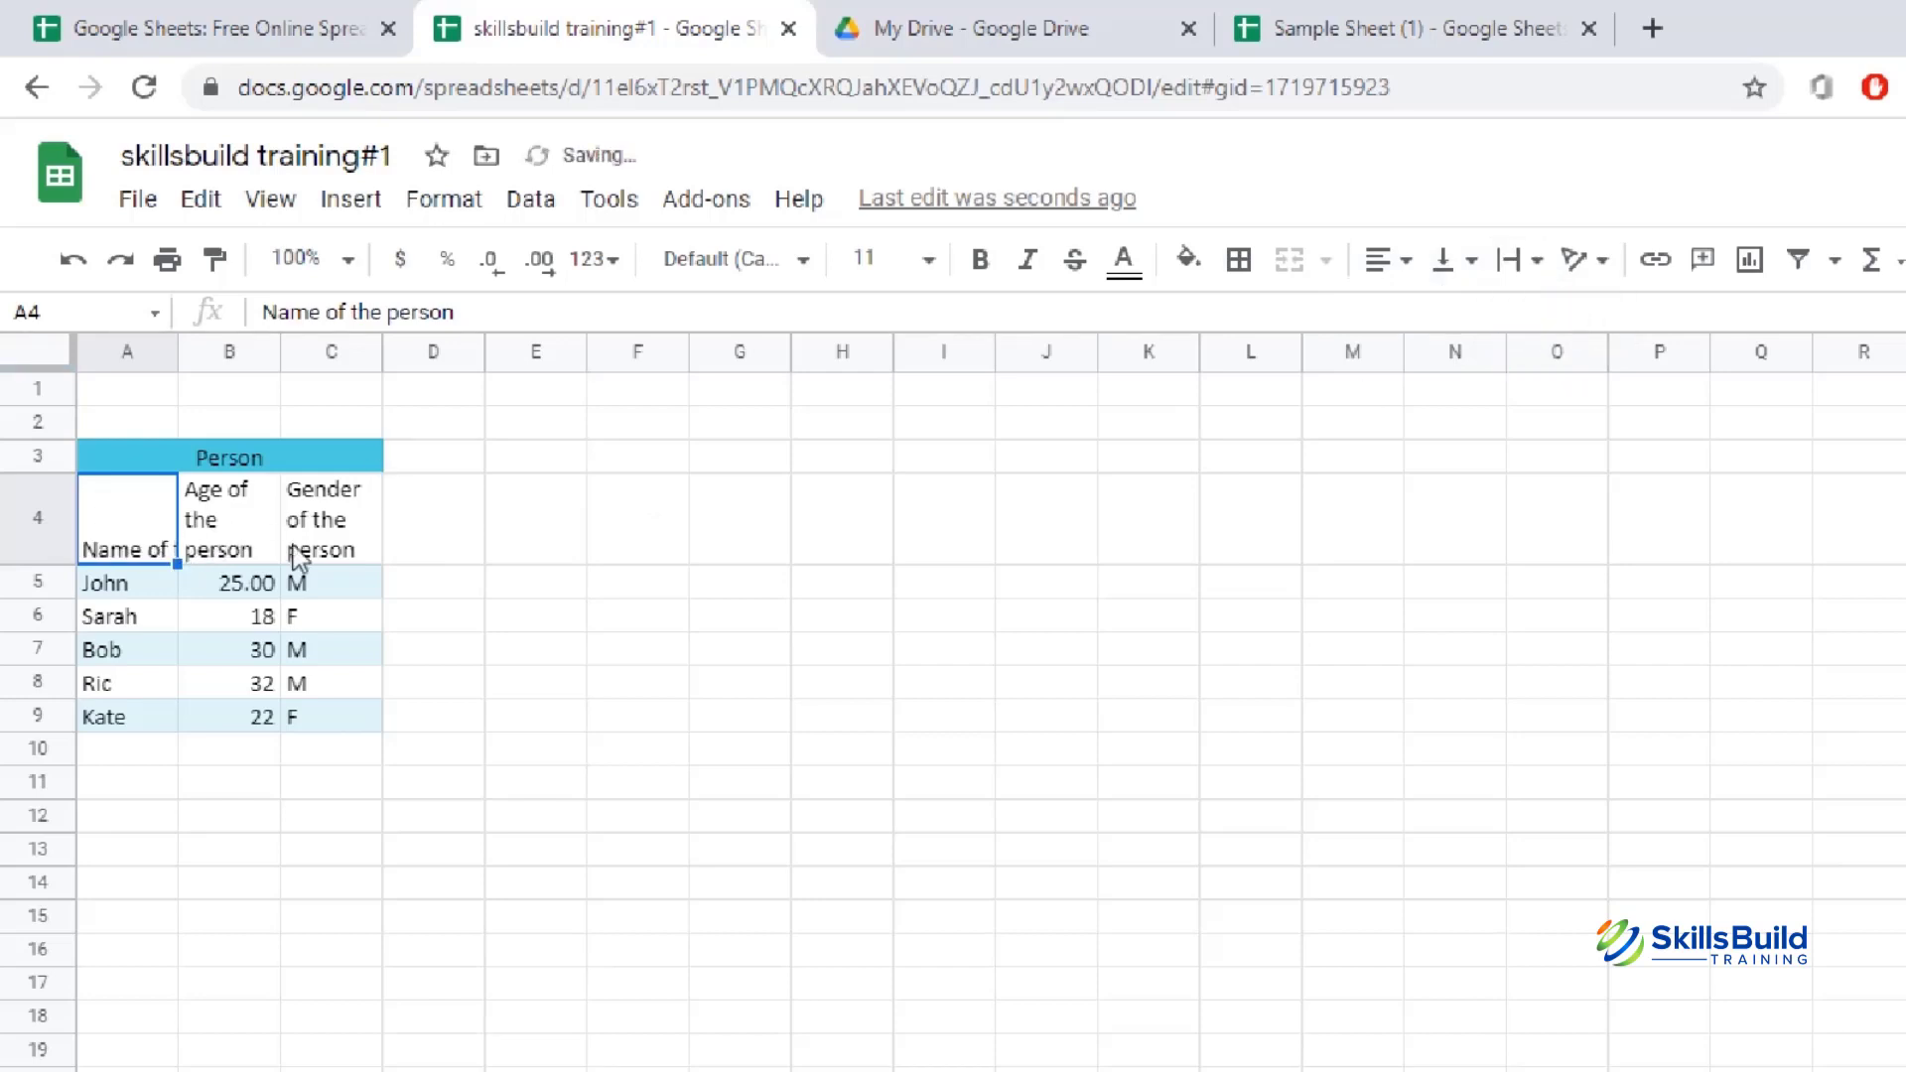
{"action": "left_click", "coordinate": [1510, 262]}
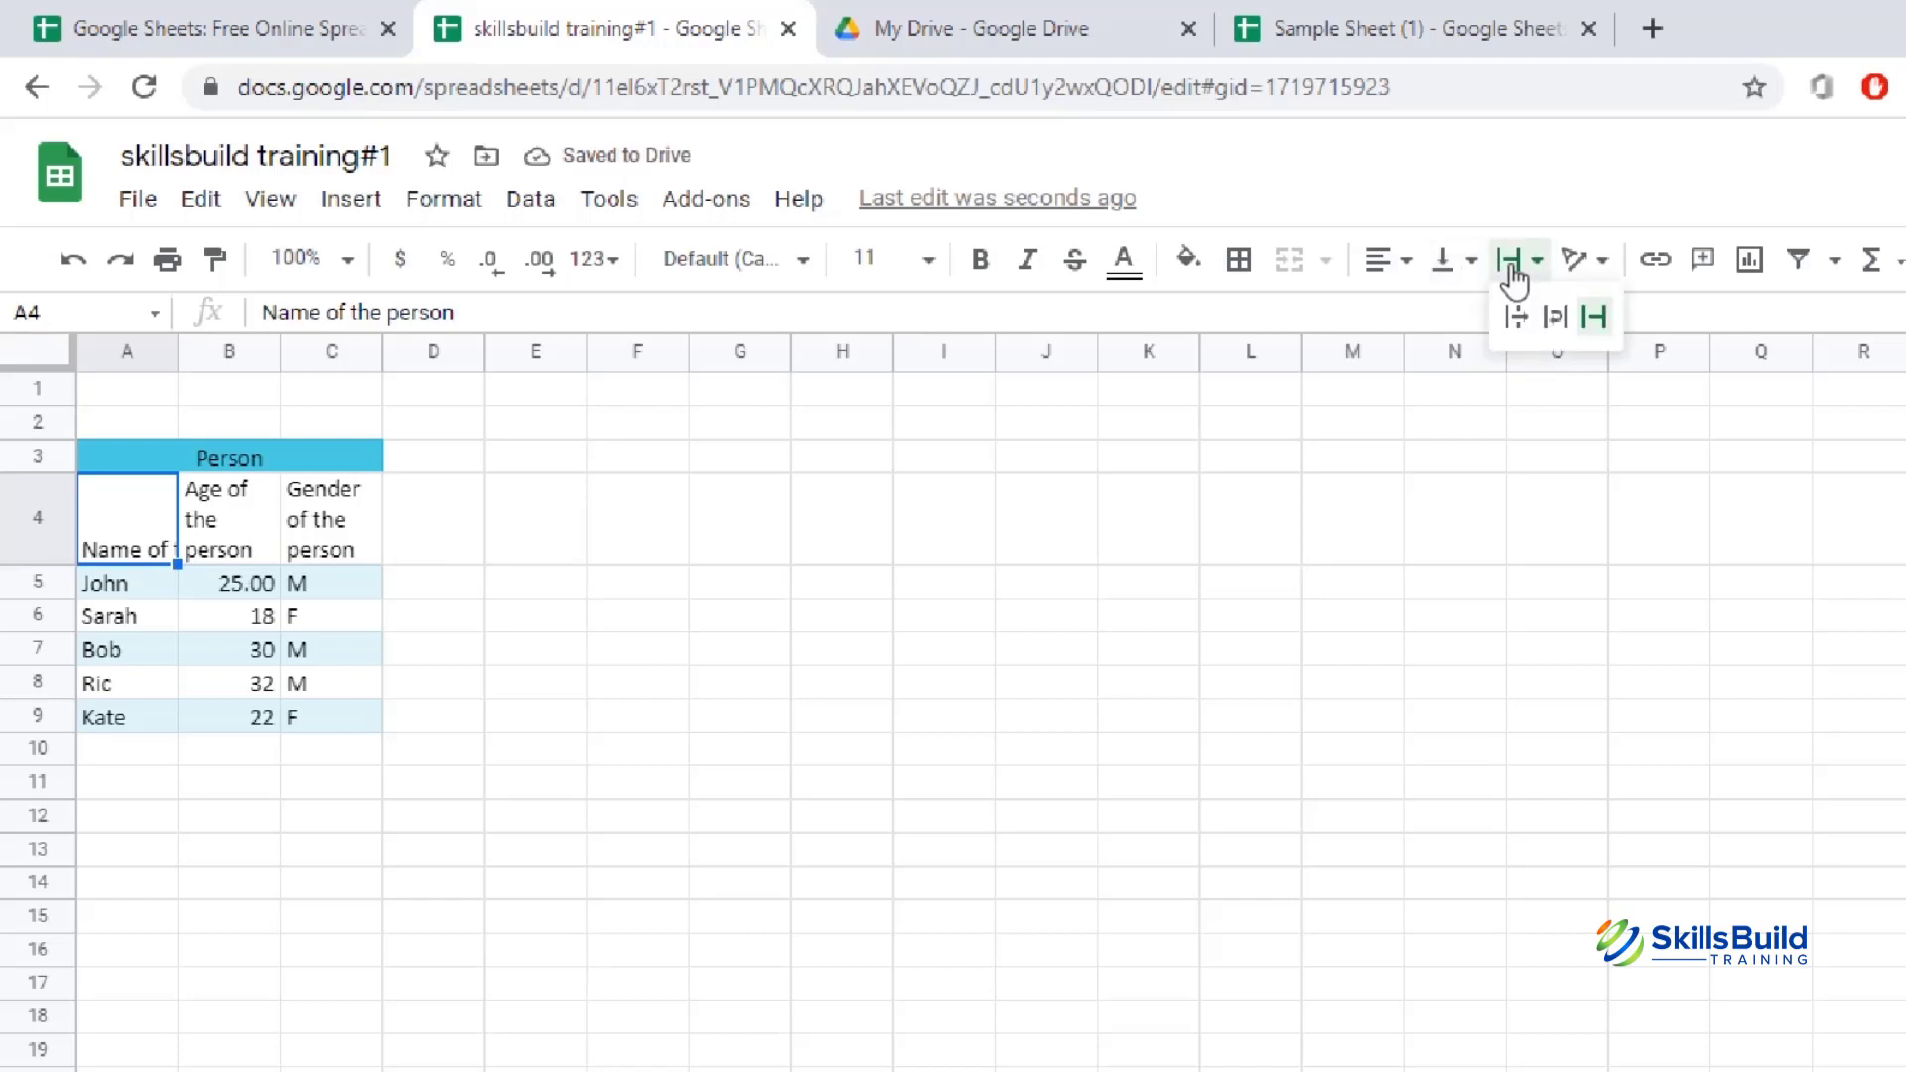
{"action": "left_click", "coordinate": [1558, 324]}
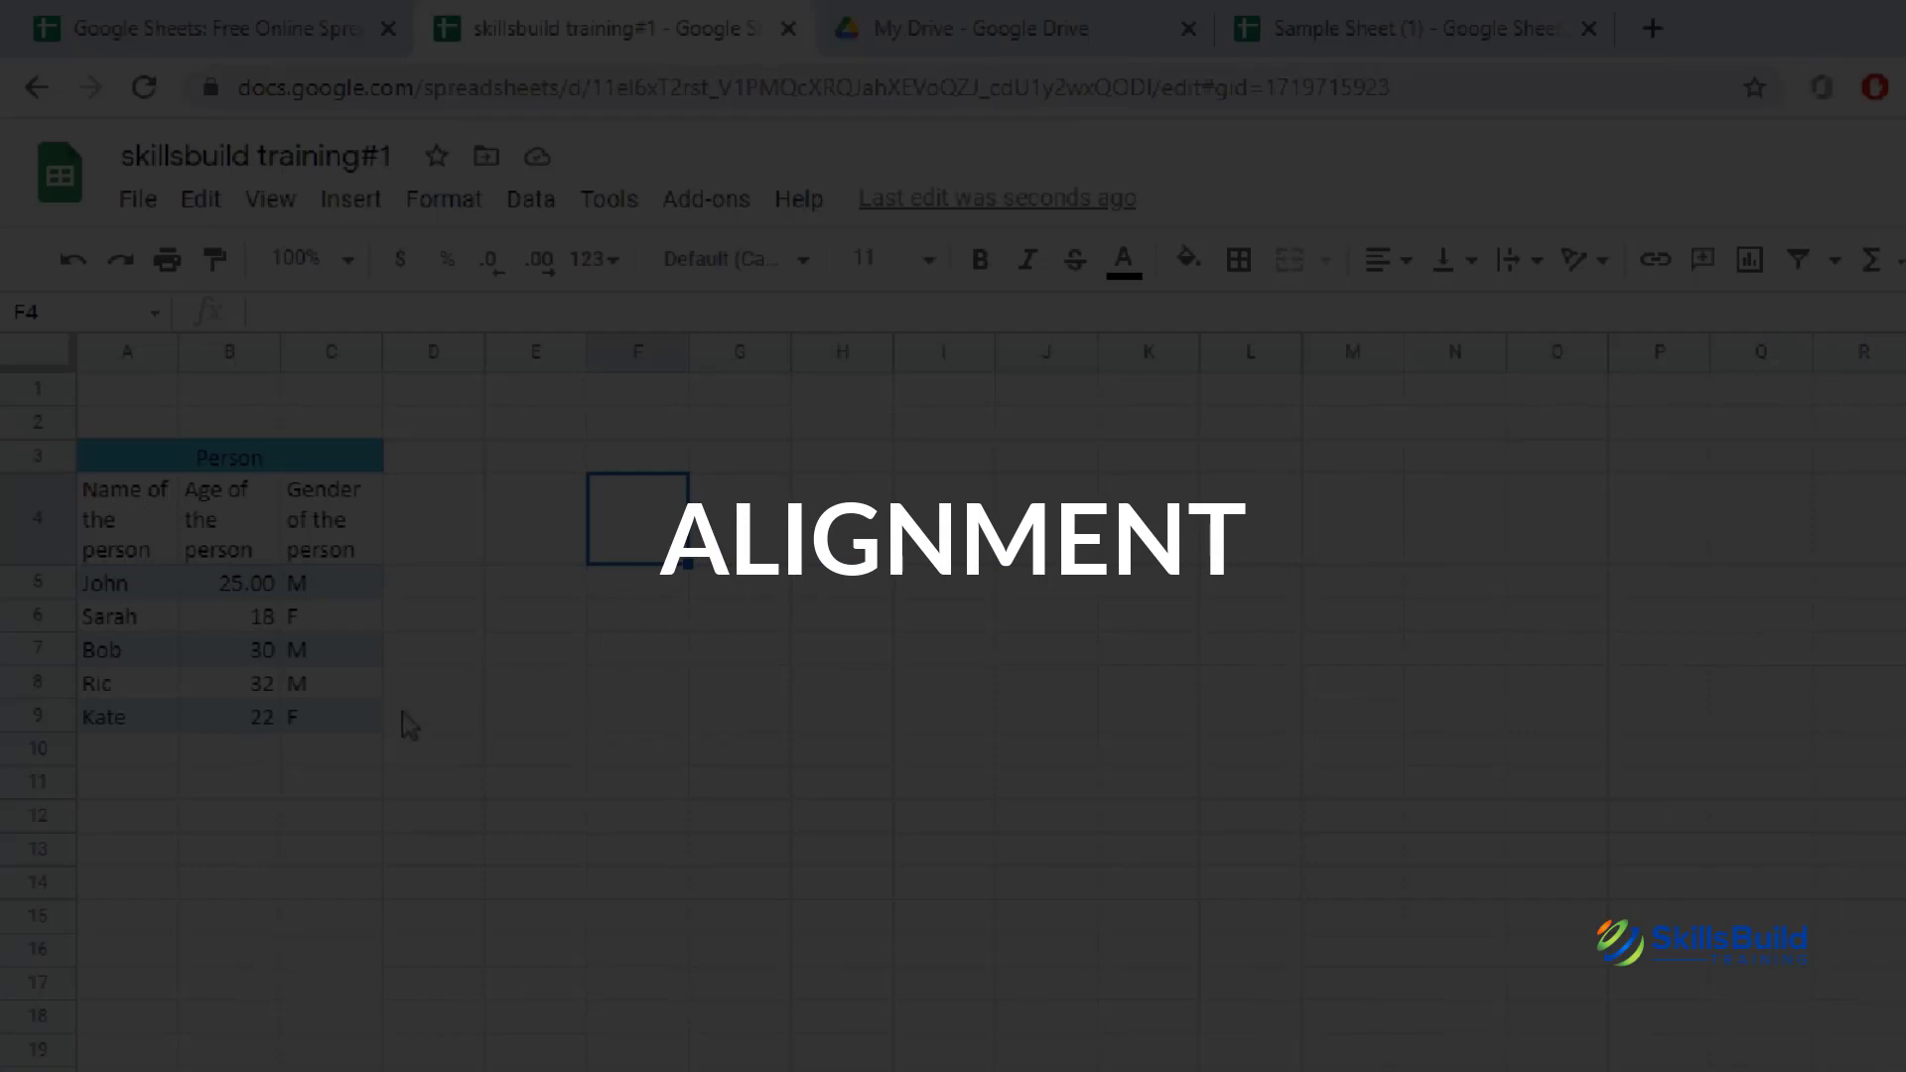
- Shorten the heading in A4 to Name
{"action": "left_click", "coordinate": [151, 541]}
{"action": "key", "text": "BackSpace"}
{"action": "key", "text": "BackSpace"}
{"action": "key", "text": "BackSpace"}
{"action": "key", "text": "BackSpace"}
{"action": "key", "text": "BackSpace"}
{"action": "key", "text": "BackSpace"}
{"action": "key", "text": "BackSpace"}
{"action": "key", "text": "BackSpace"}
{"action": "key", "text": "BackSpace"}
{"action": "key", "text": "BackSpace"}
{"action": "key", "text": "BackSpace"}
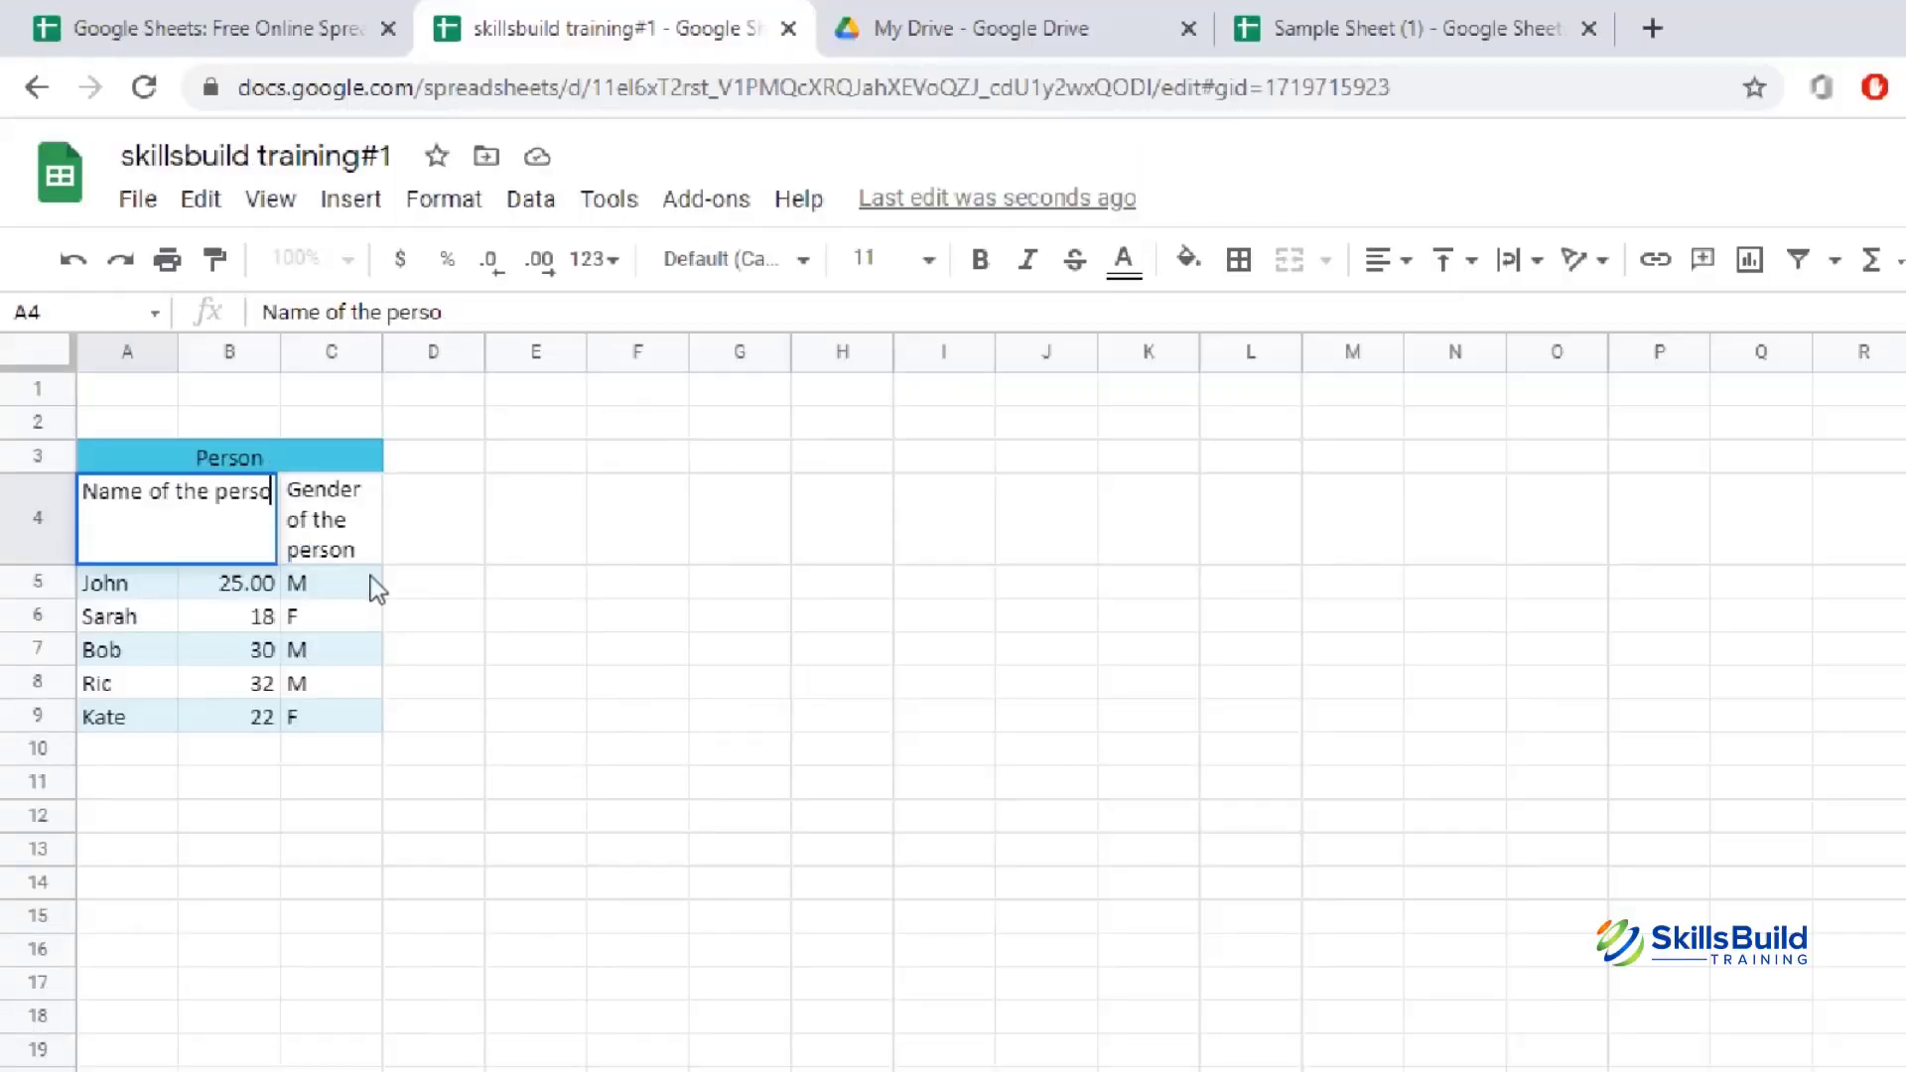
{"action": "key", "text": "BackSpace"}
{"action": "key", "text": "BackSpace"}
{"action": "key", "text": "BackSpace"}
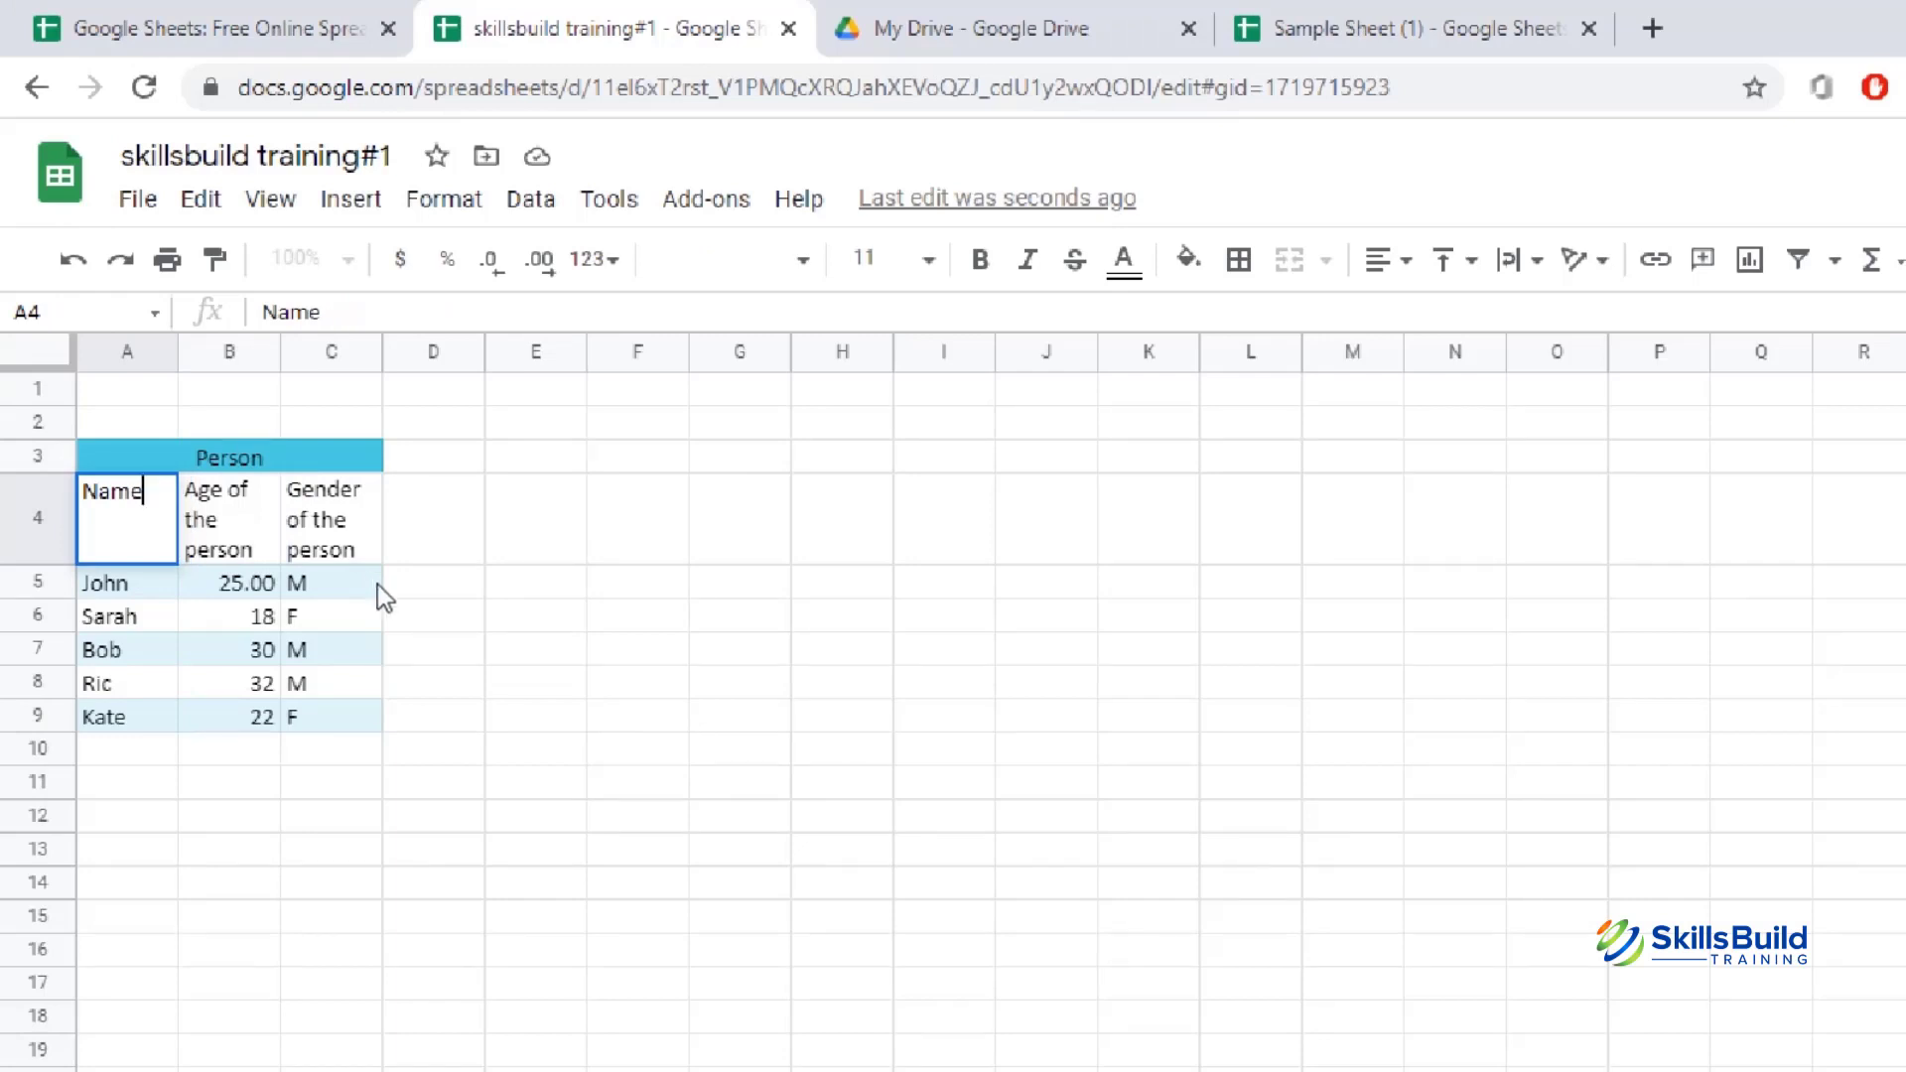
{"action": "left_click", "coordinate": [506, 655]}
- Align the Name heading in A4 vertically to the middle, bottom and top in turn, and finish with middle alignment
{"action": "left_click", "coordinate": [121, 499]}
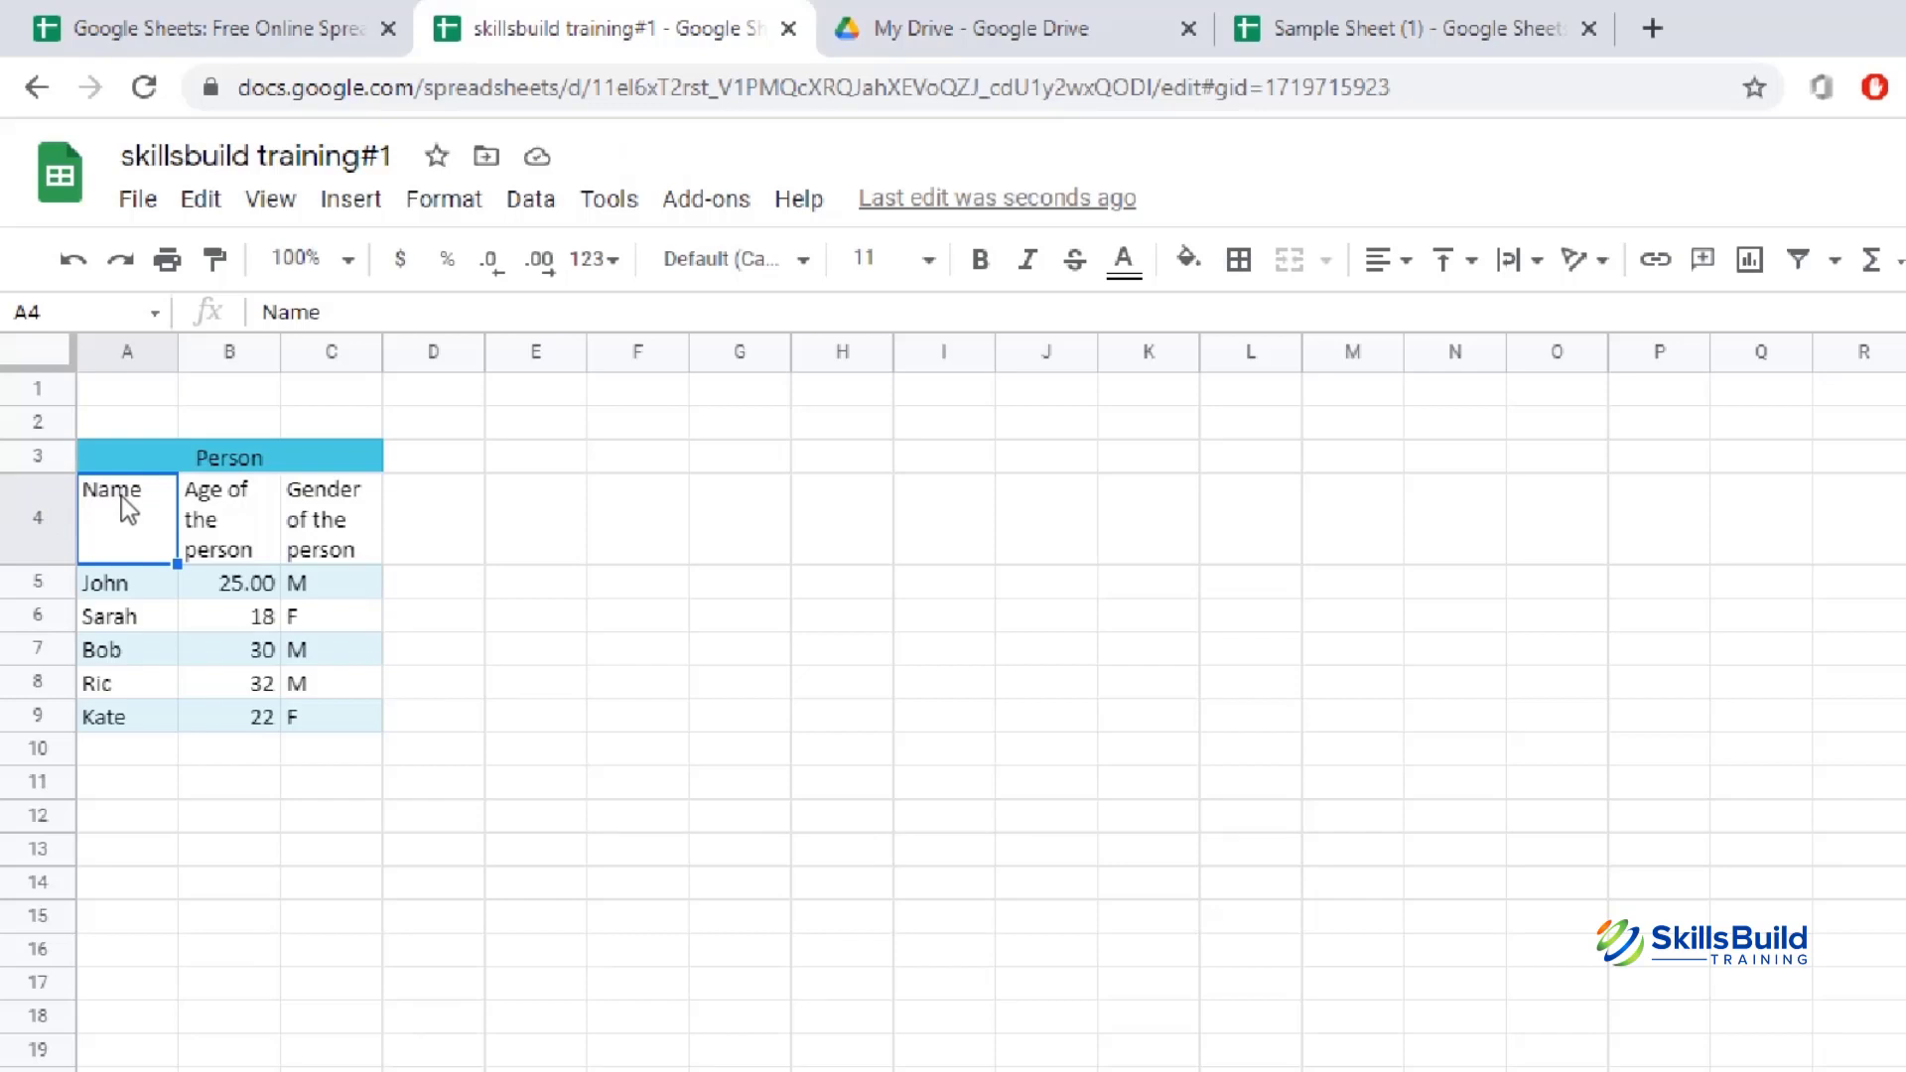
{"action": "left_click", "coordinate": [124, 592]}
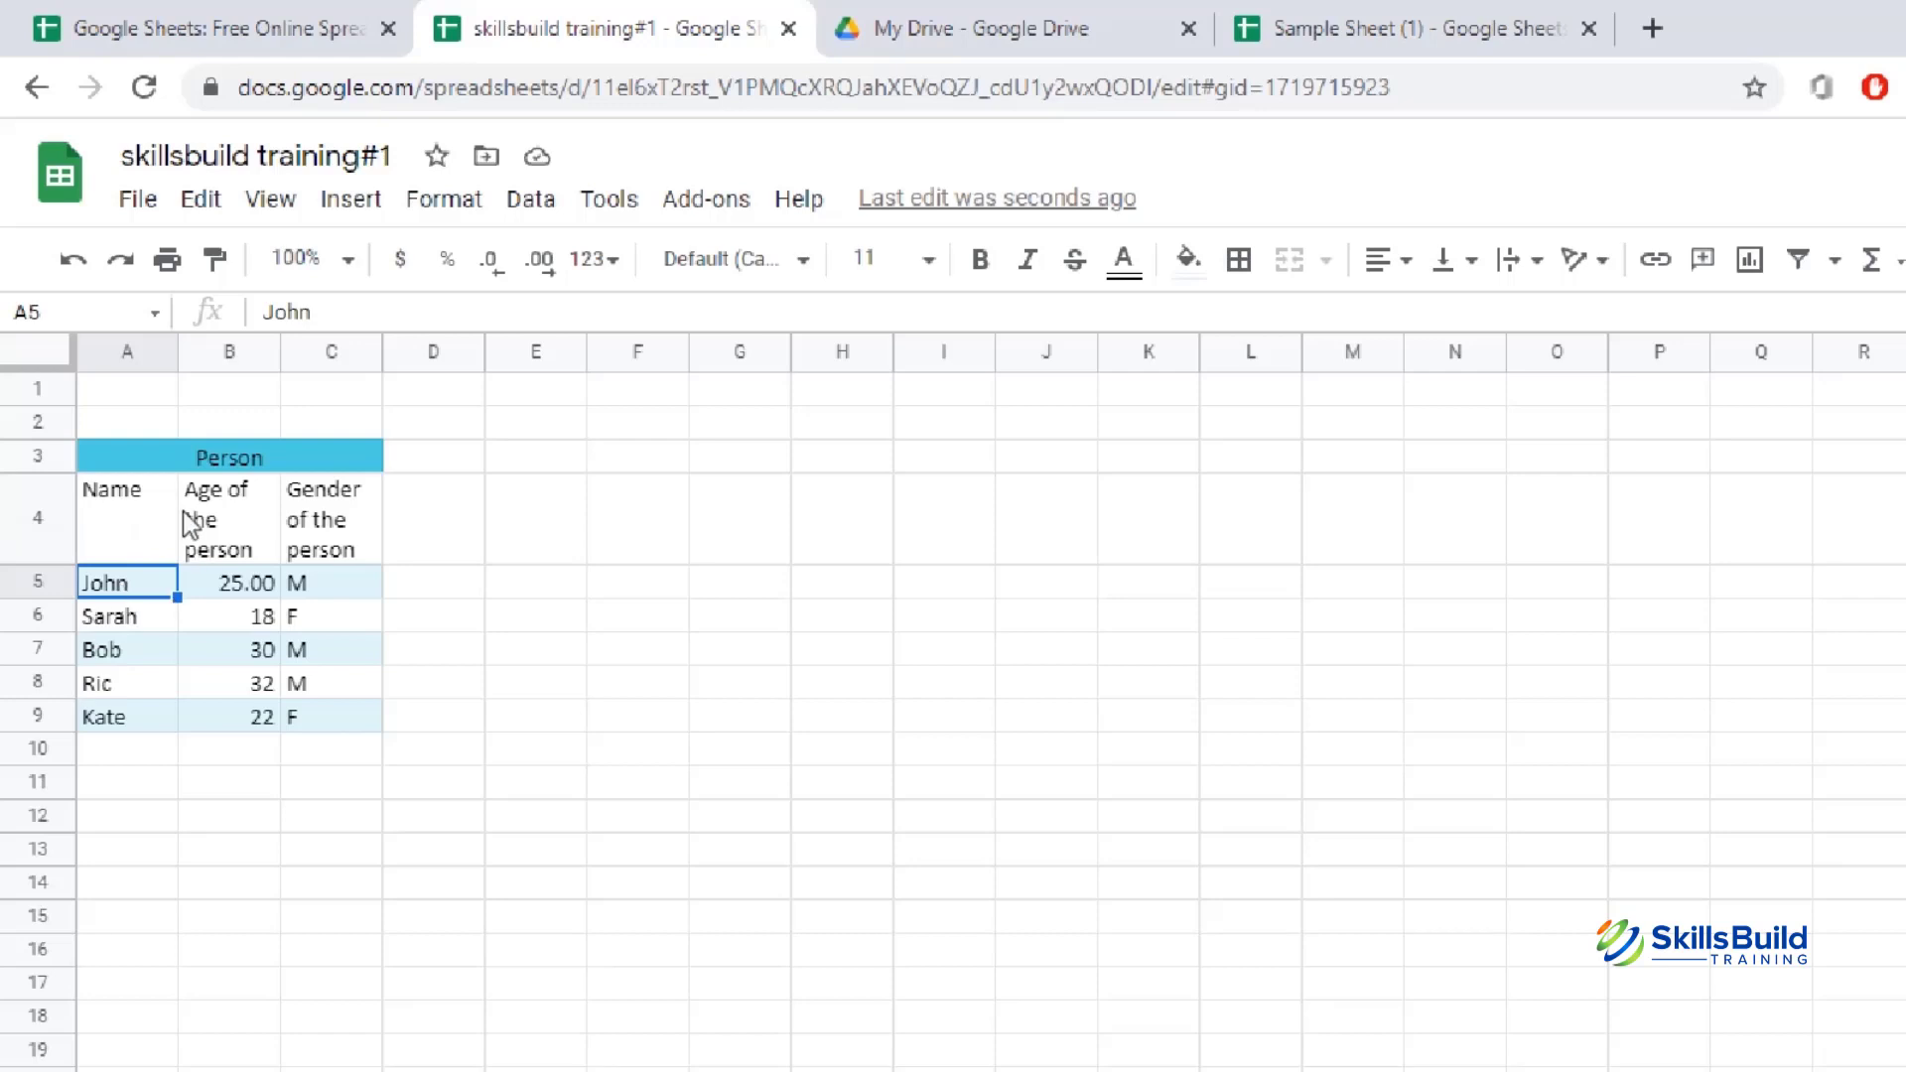
{"action": "left_click", "coordinate": [127, 508]}
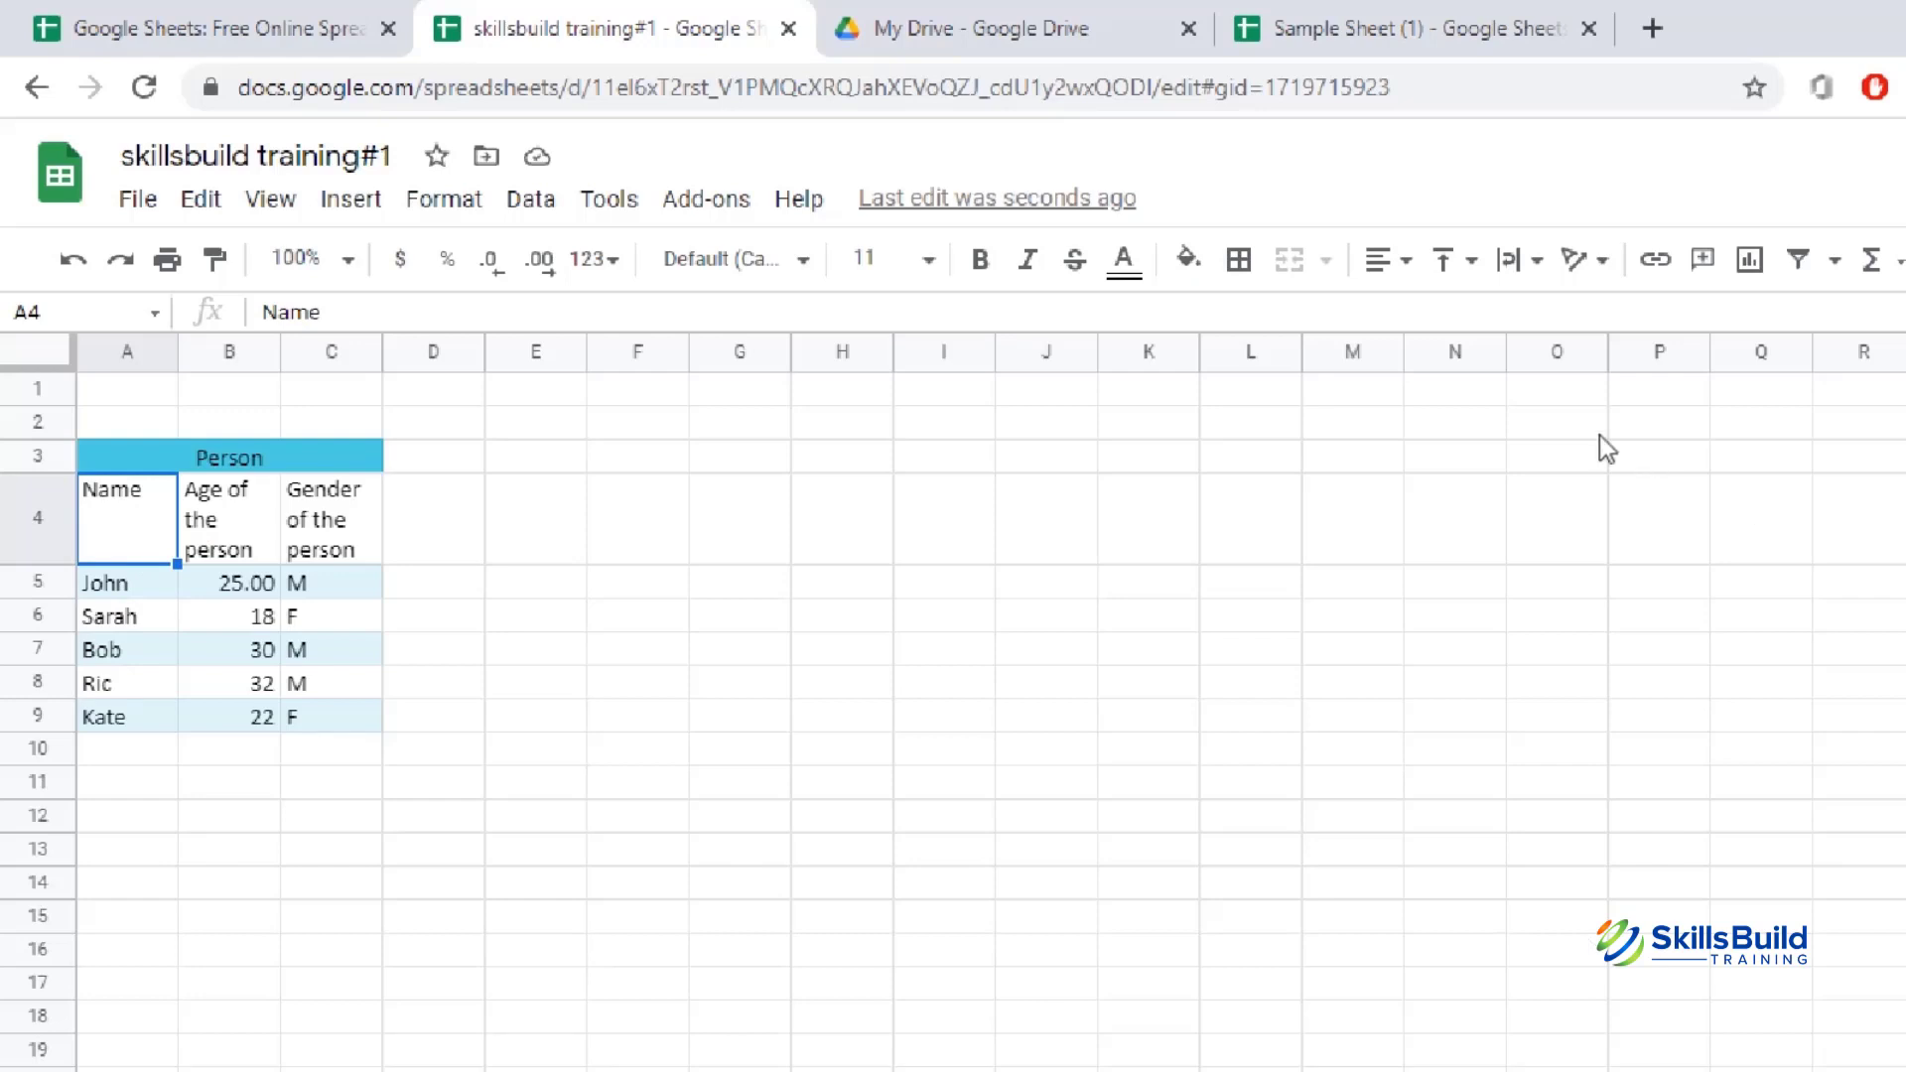
{"action": "left_click", "coordinate": [1473, 285]}
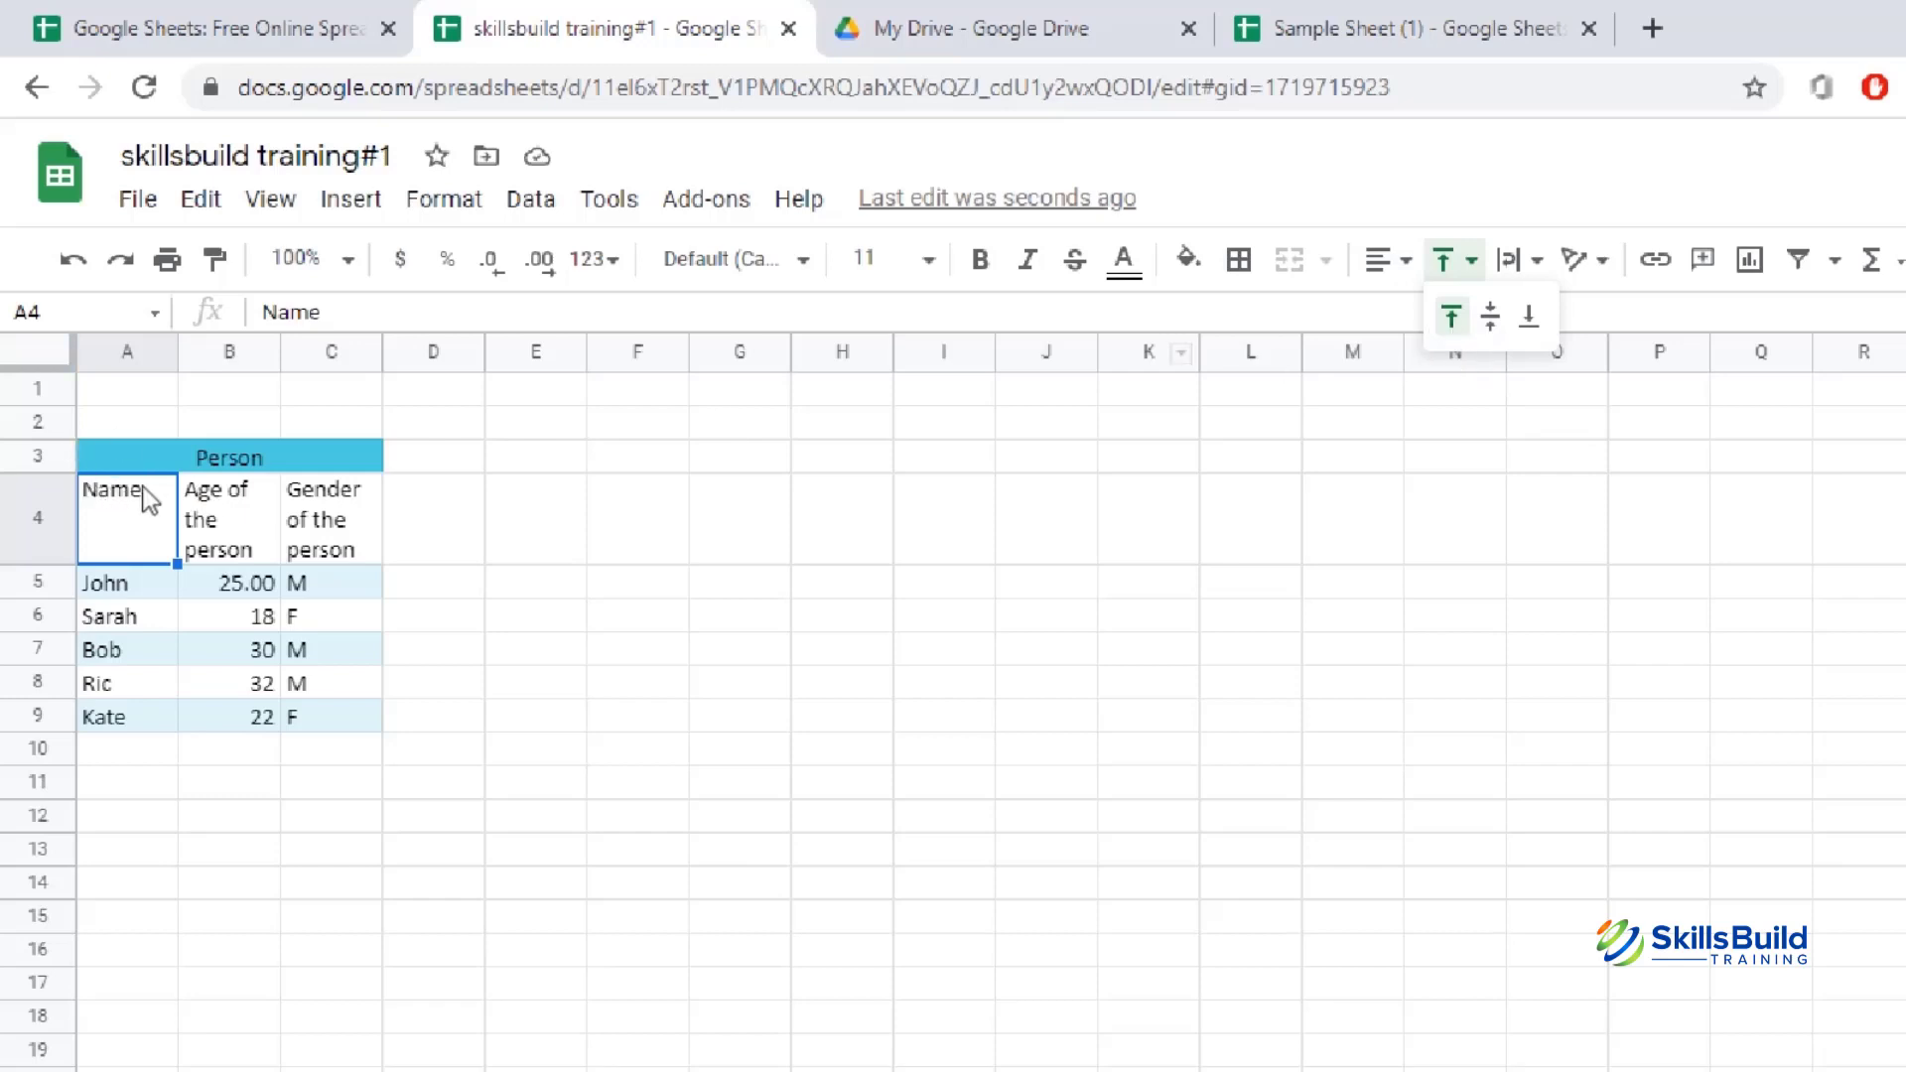
{"action": "left_click", "coordinate": [1491, 318]}
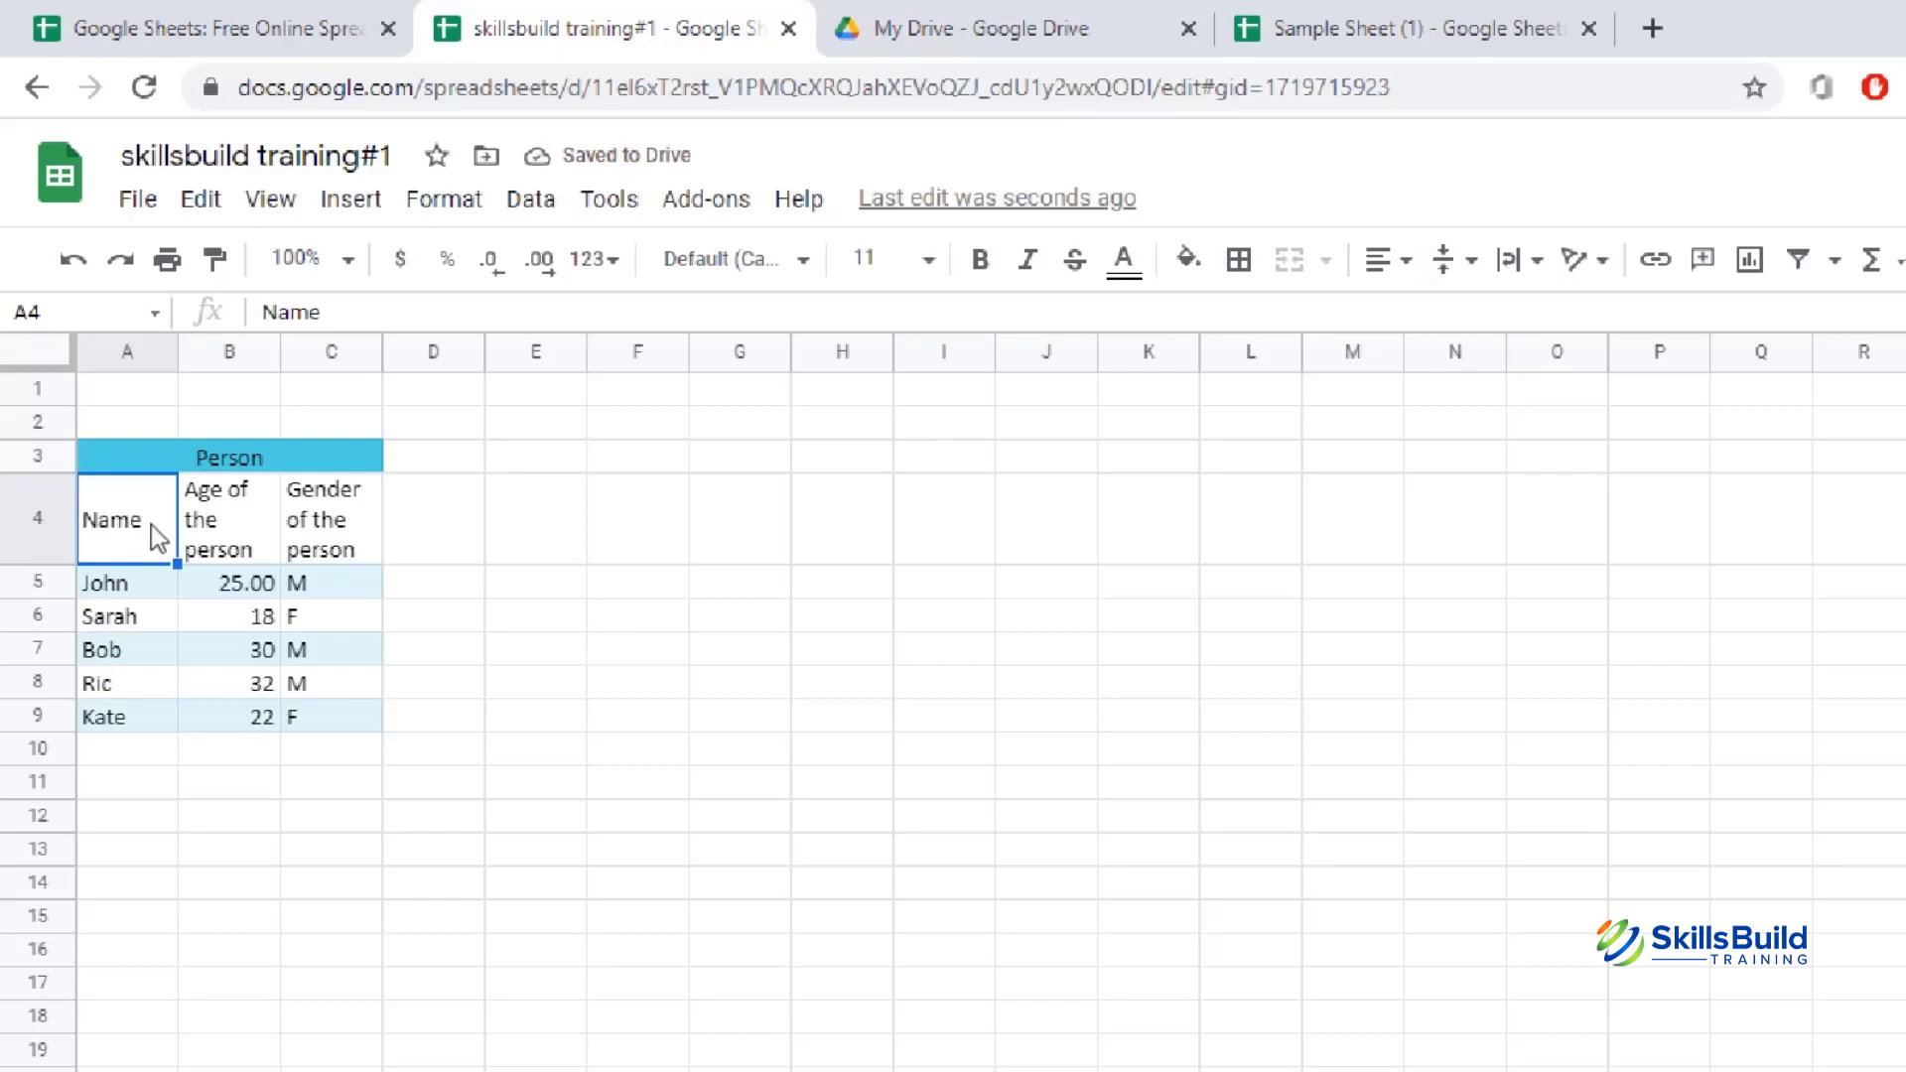
{"action": "left_click", "coordinate": [1455, 262]}
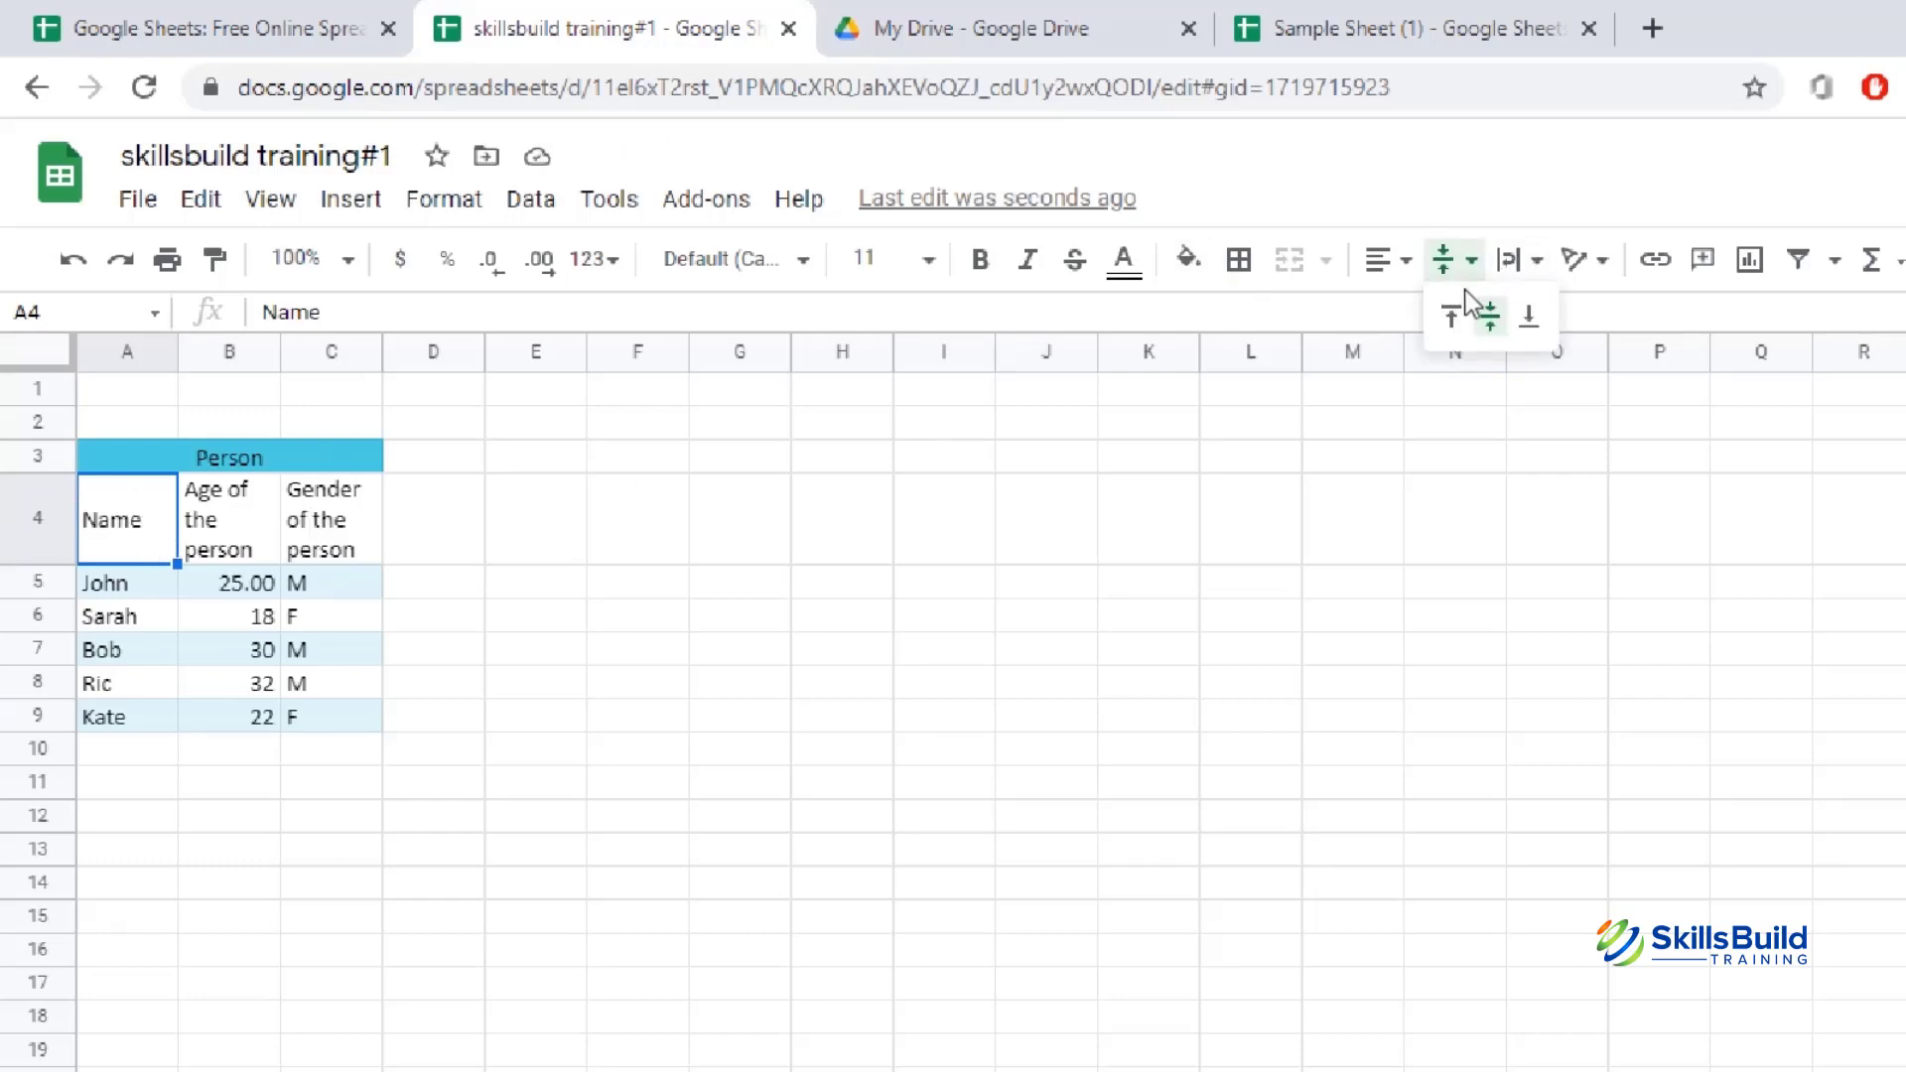
{"action": "left_click", "coordinate": [1529, 335]}
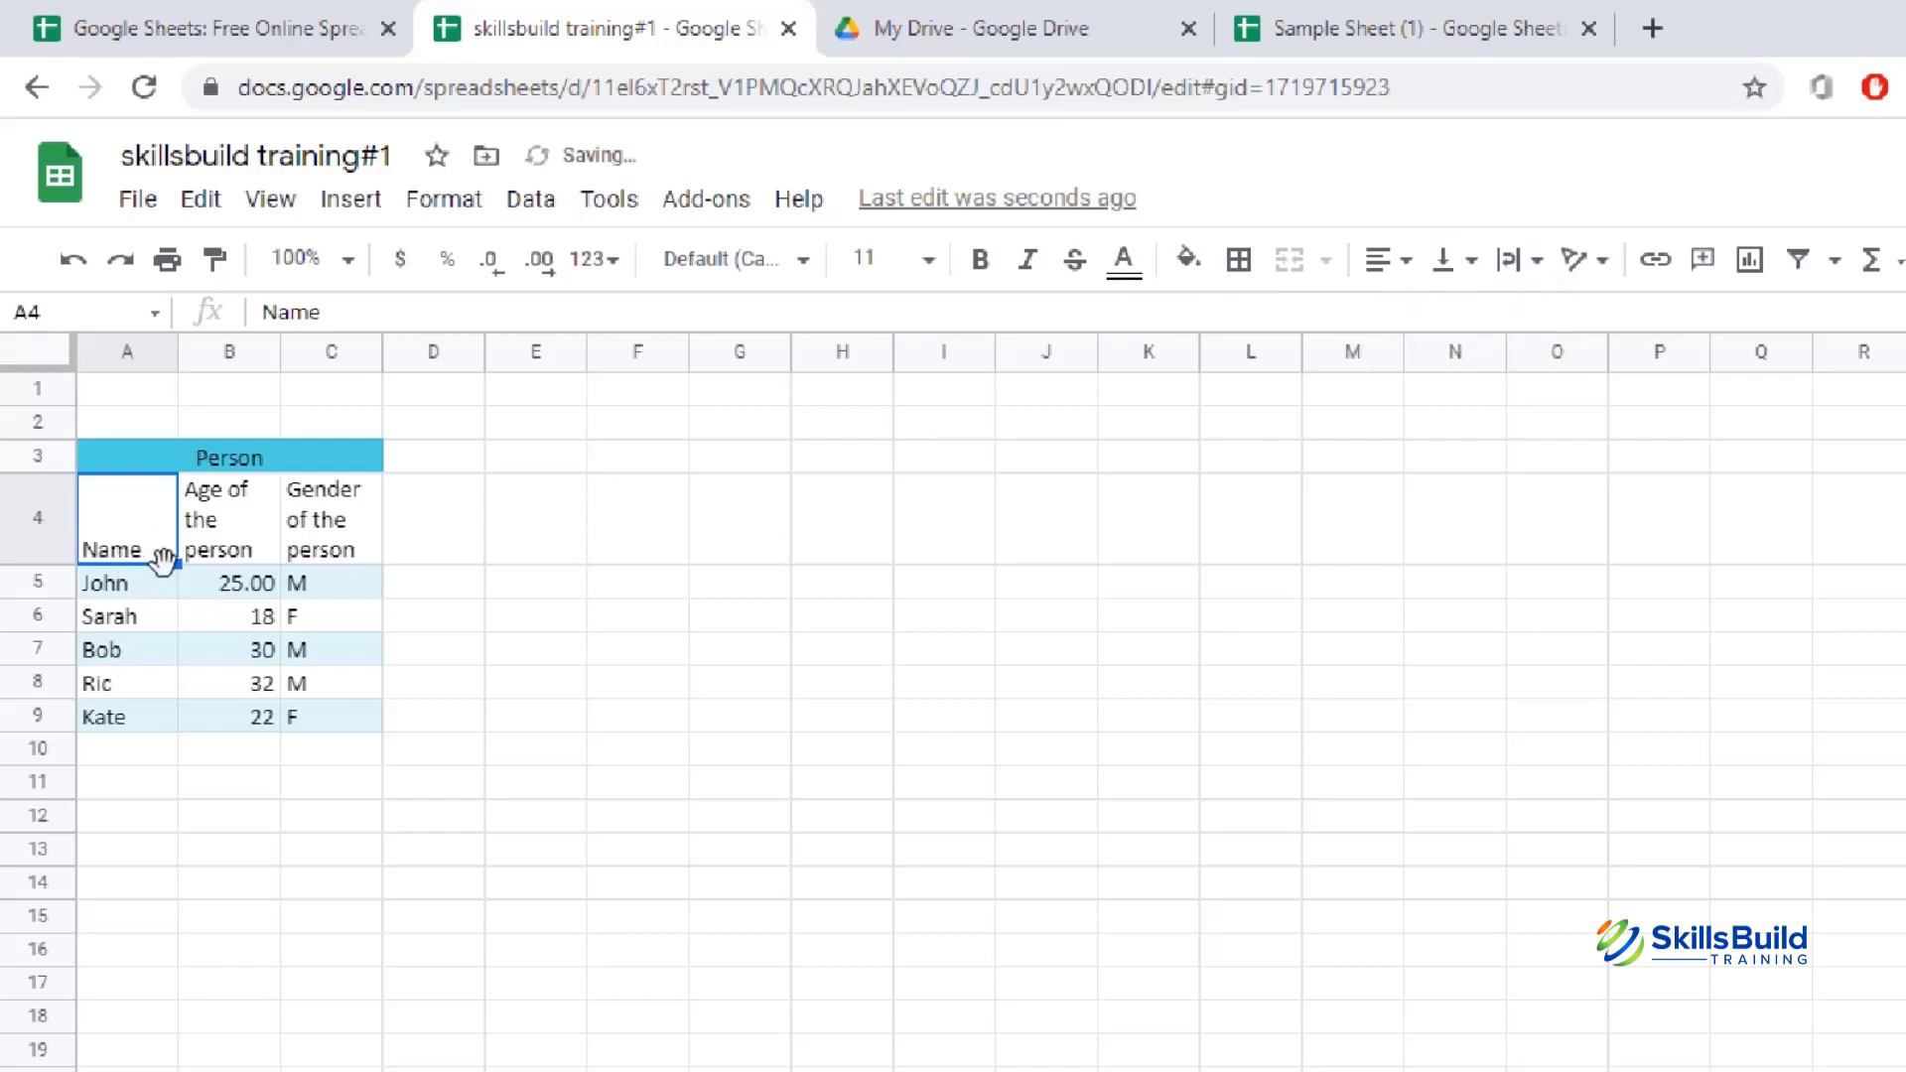
{"action": "left_click", "coordinate": [1440, 262]}
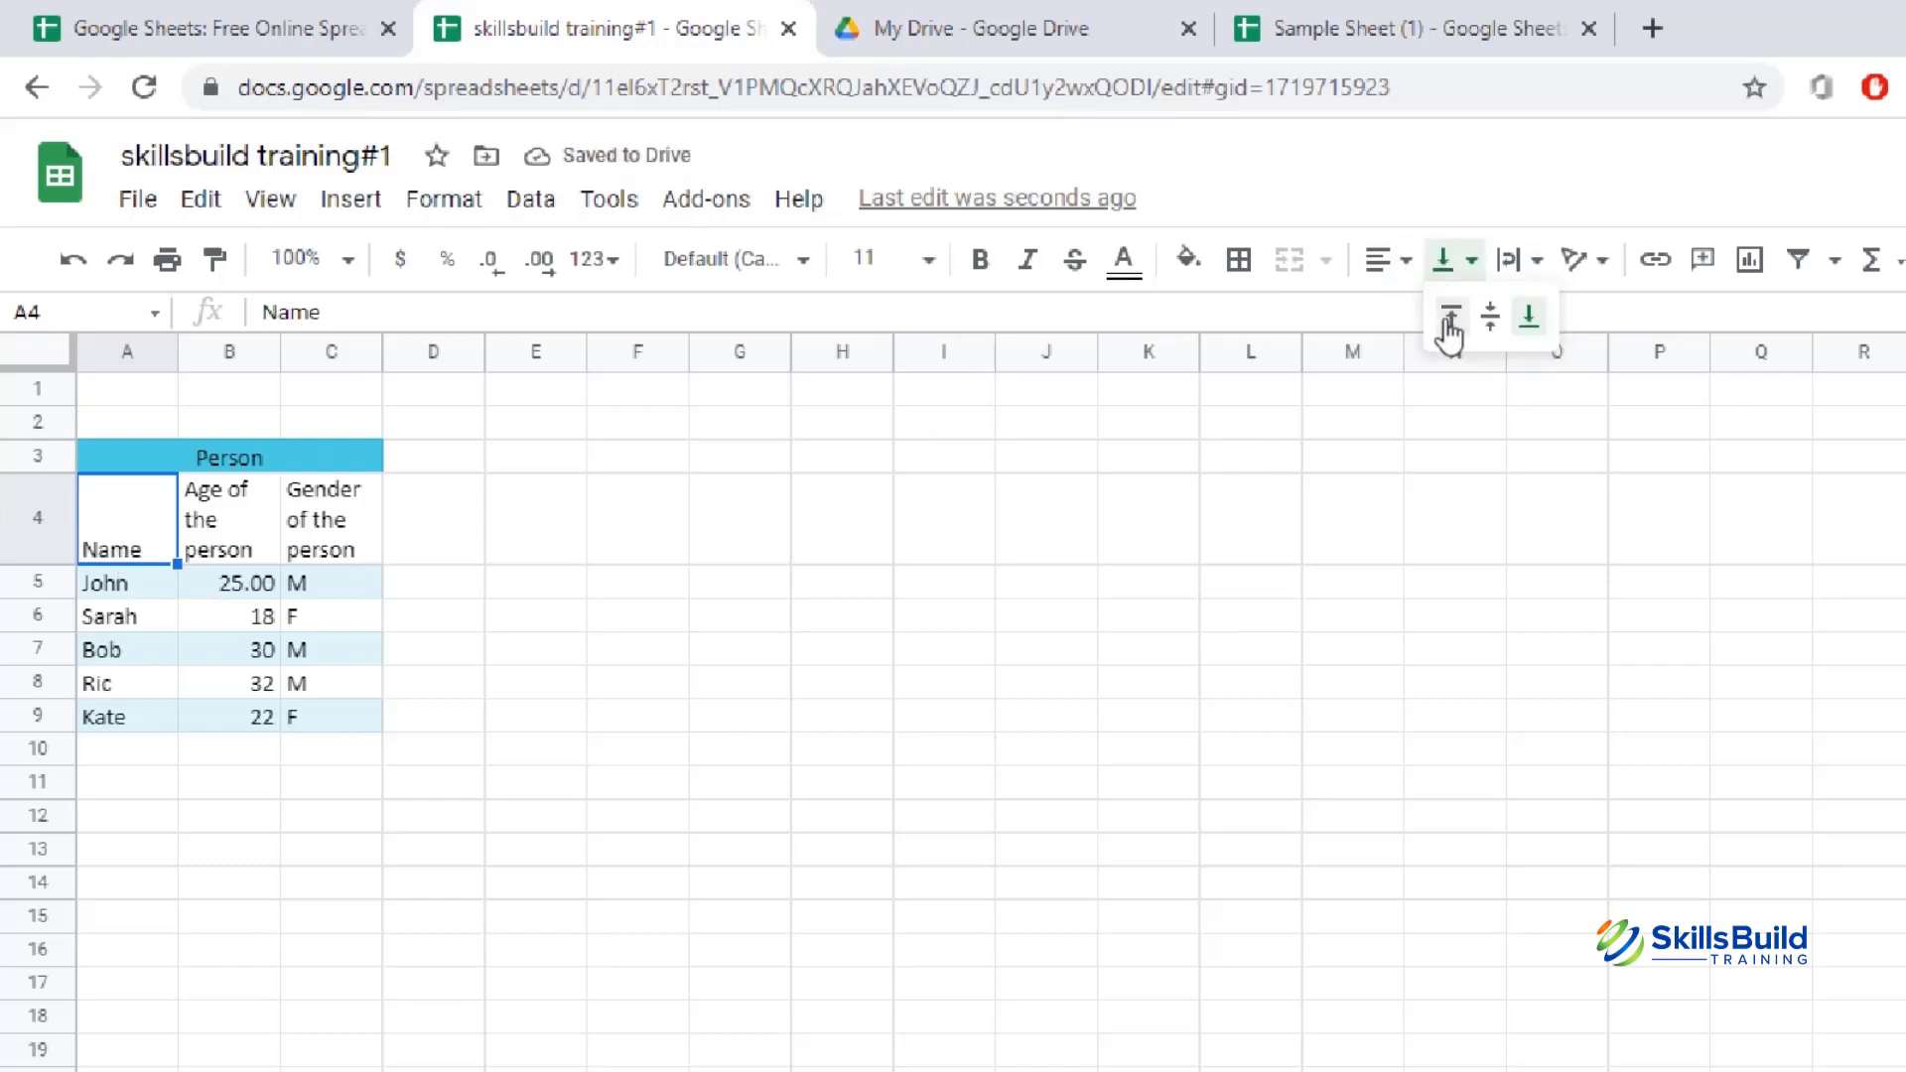
{"action": "left_click", "coordinate": [1450, 320]}
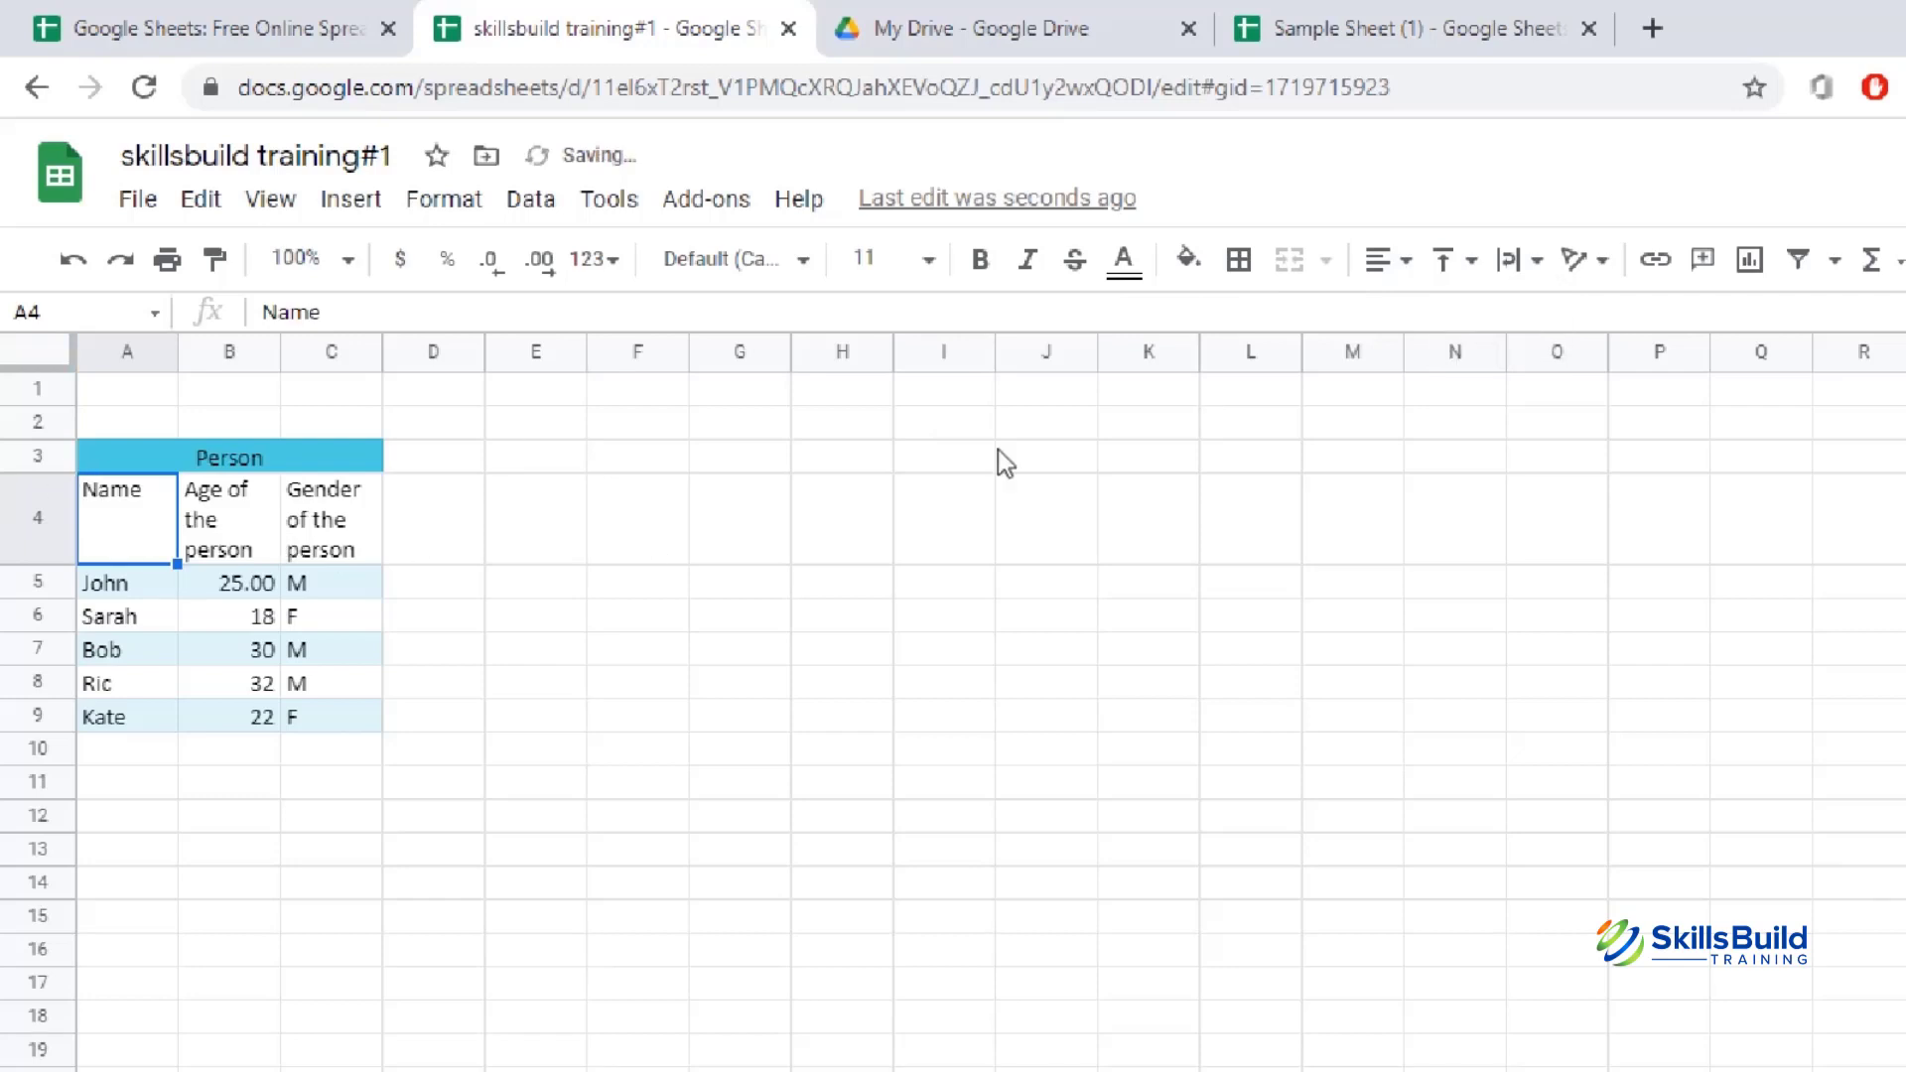
{"action": "left_click", "coordinate": [1458, 262]}
{"action": "left_click", "coordinate": [1488, 320]}
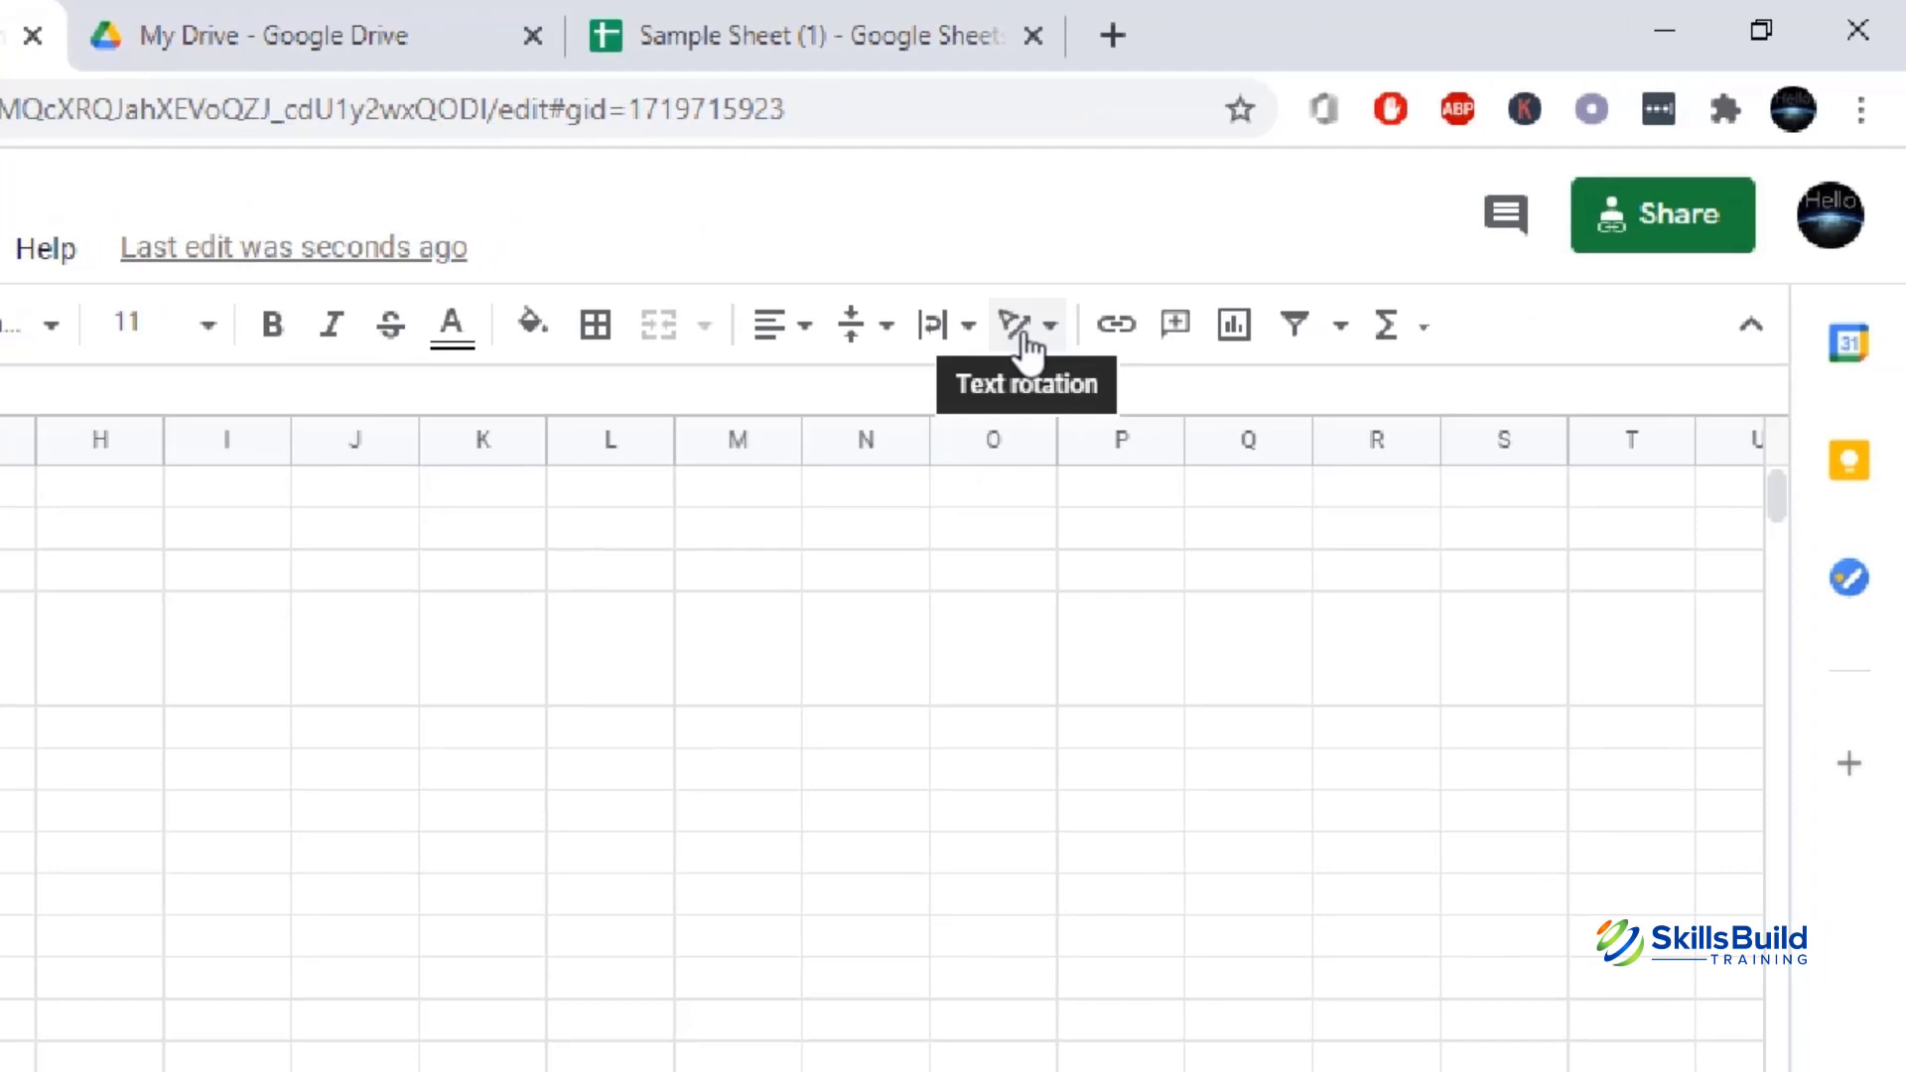
- Rotate the Name heading in A4 with tilt up, rotate down, tilt down, stack vertically and rotate up in turn, and finish with tilt up
{"action": "left_click", "coordinate": [1022, 325]}
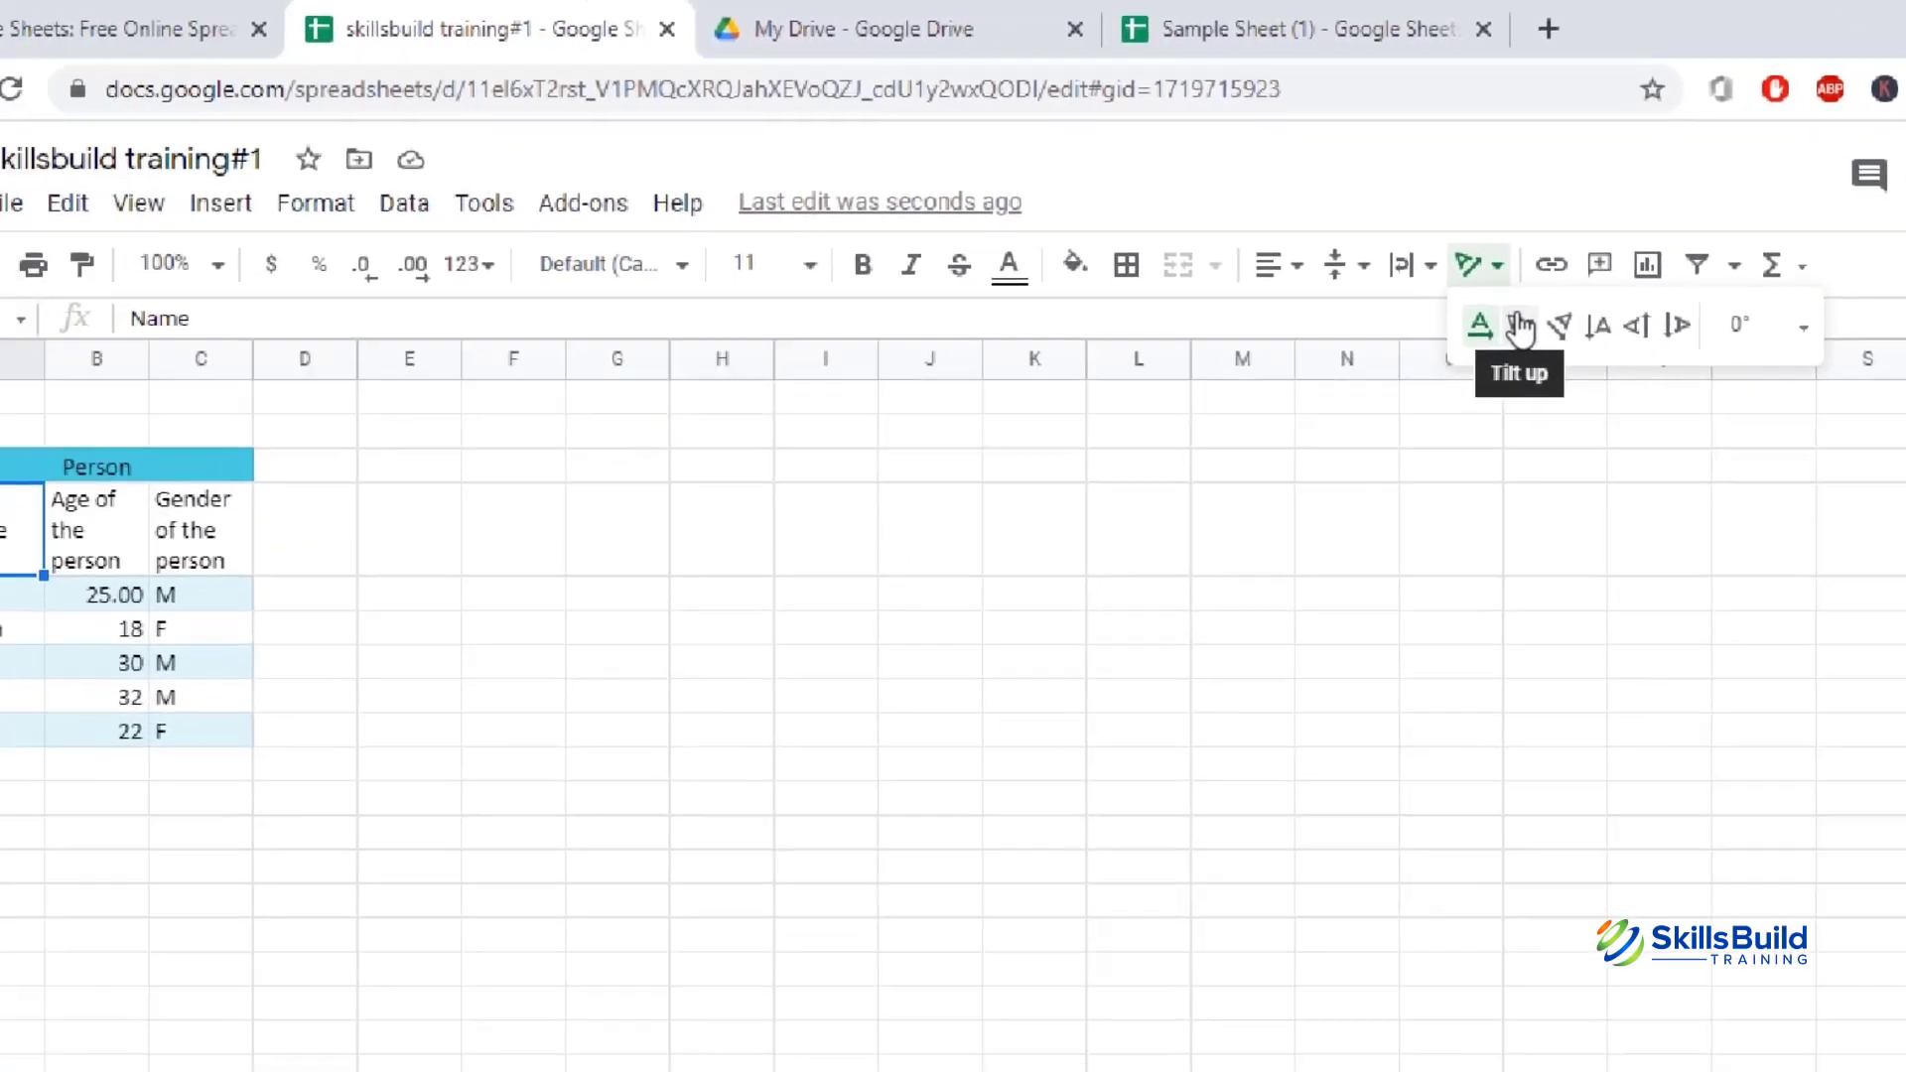
{"action": "left_click", "coordinate": [1519, 325]}
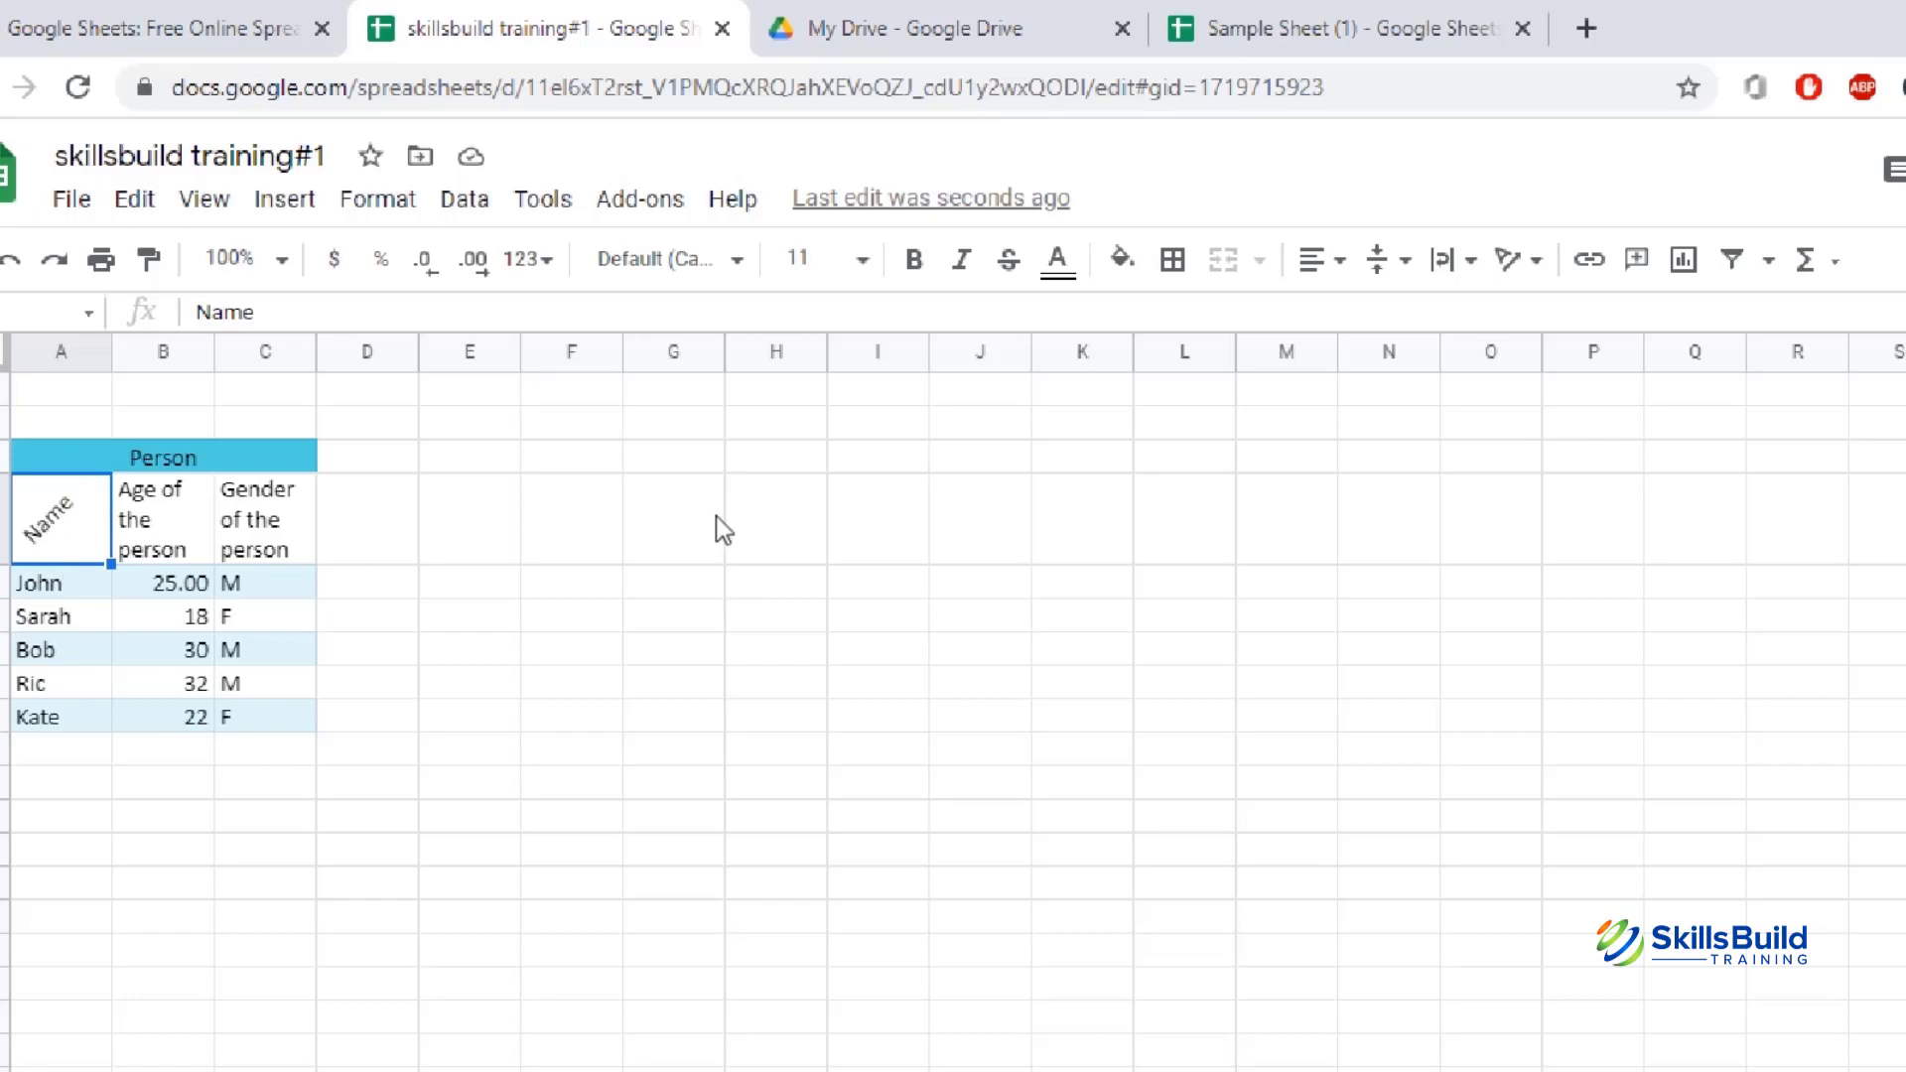
{"action": "left_click", "coordinate": [1511, 261]}
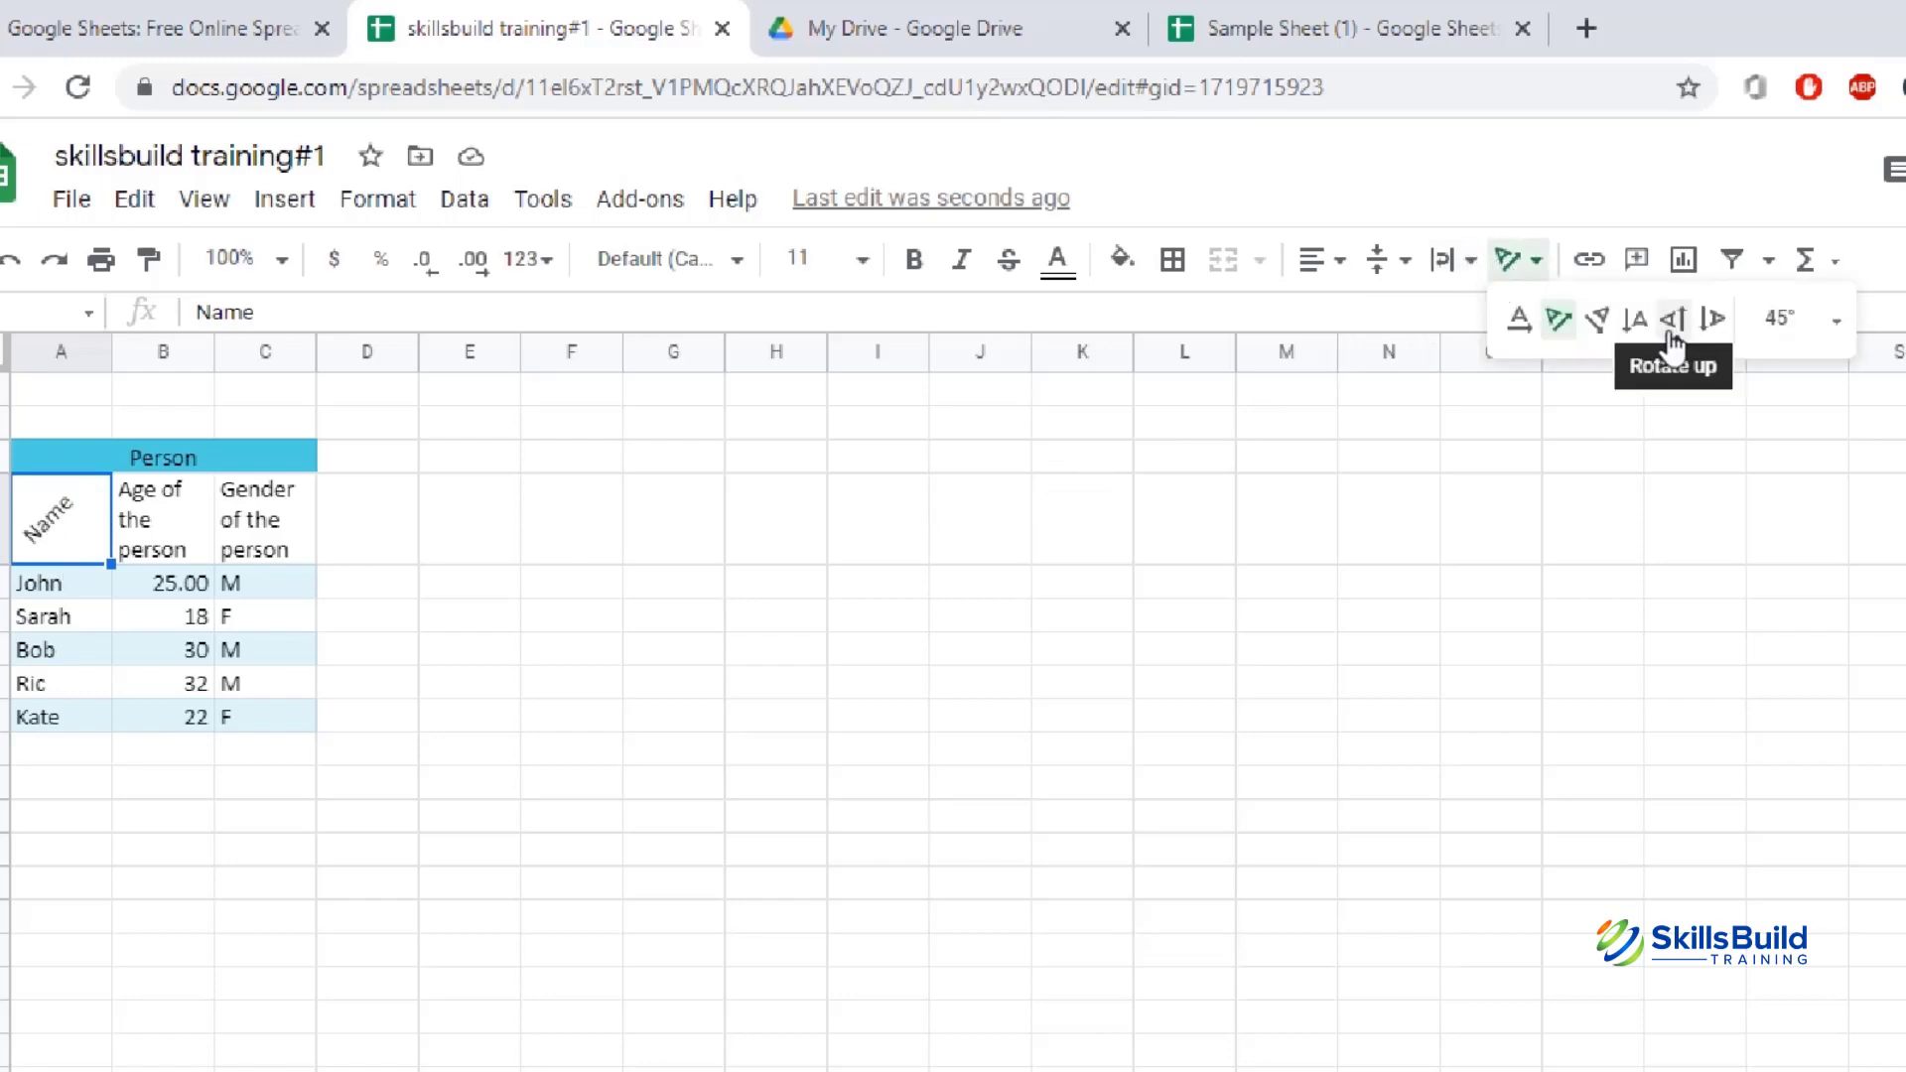
{"action": "left_click", "coordinate": [1711, 319]}
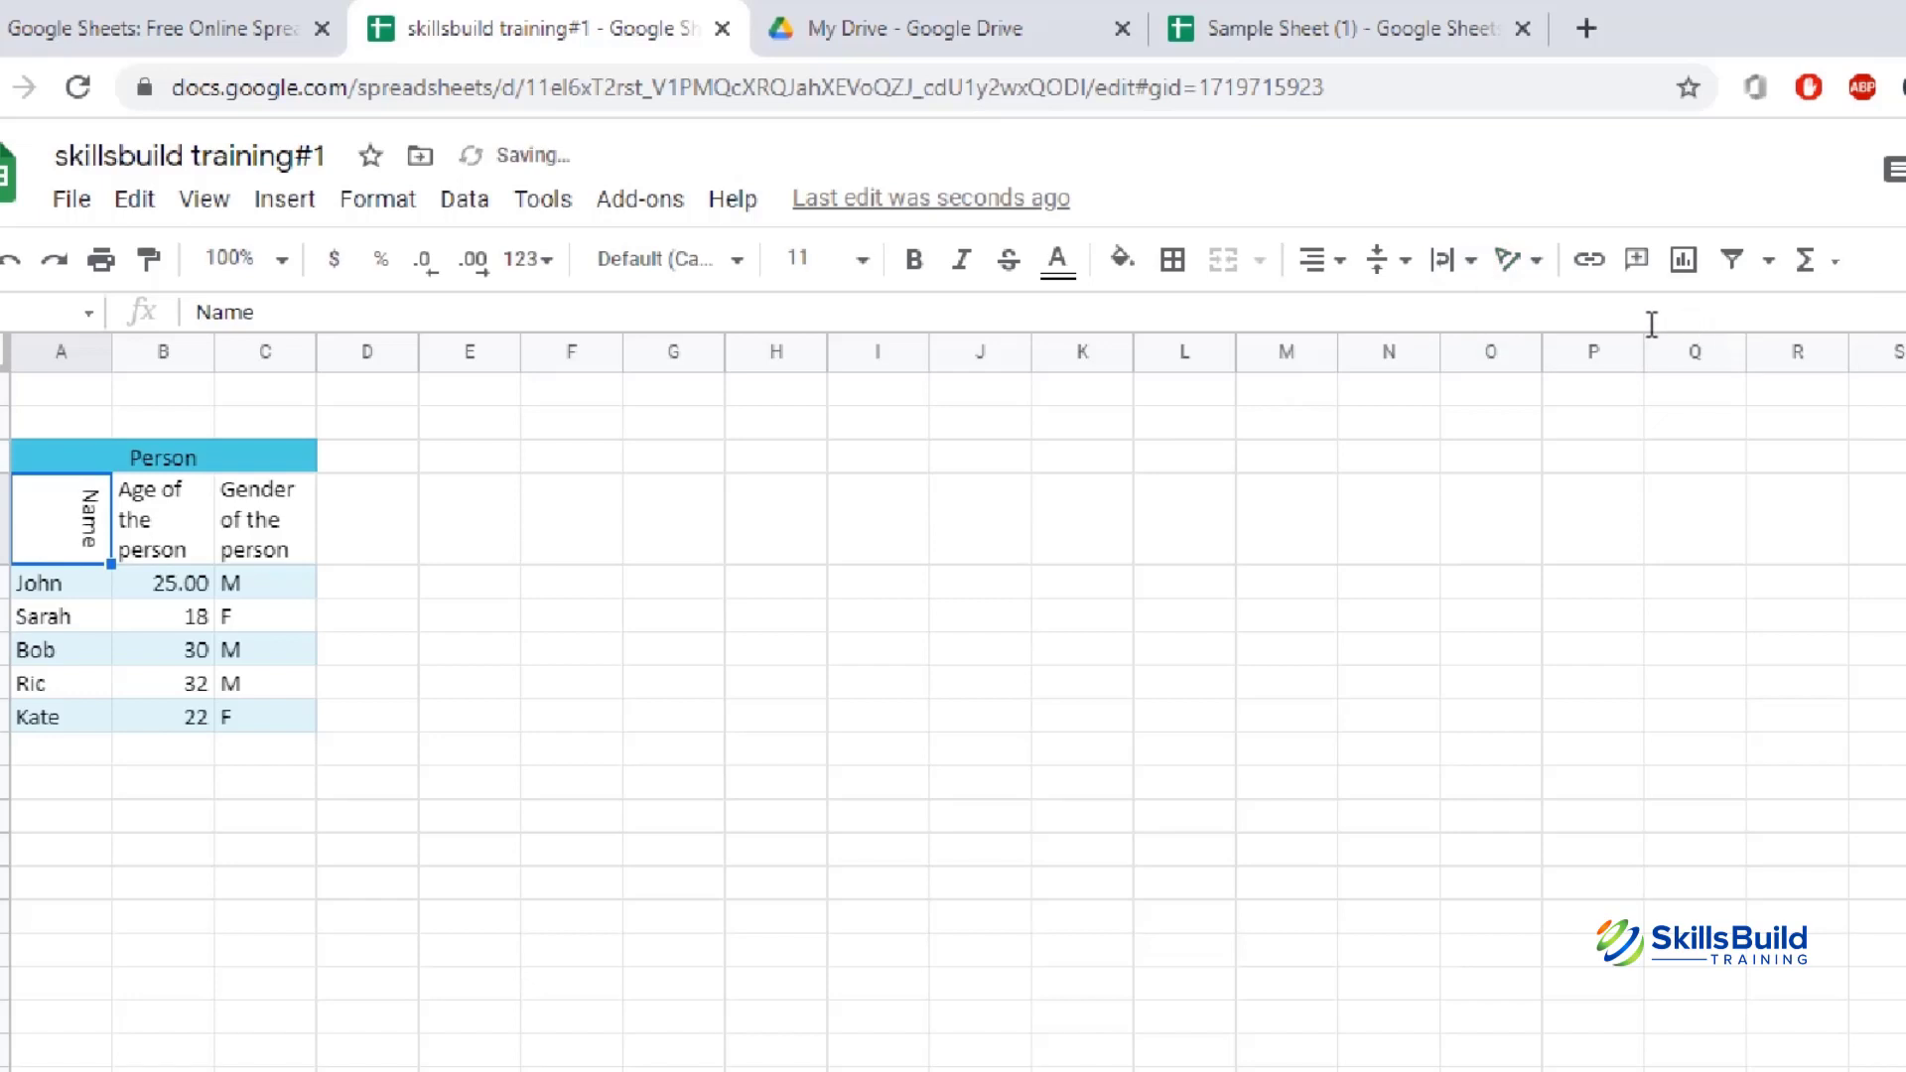
{"action": "left_click", "coordinate": [1511, 261]}
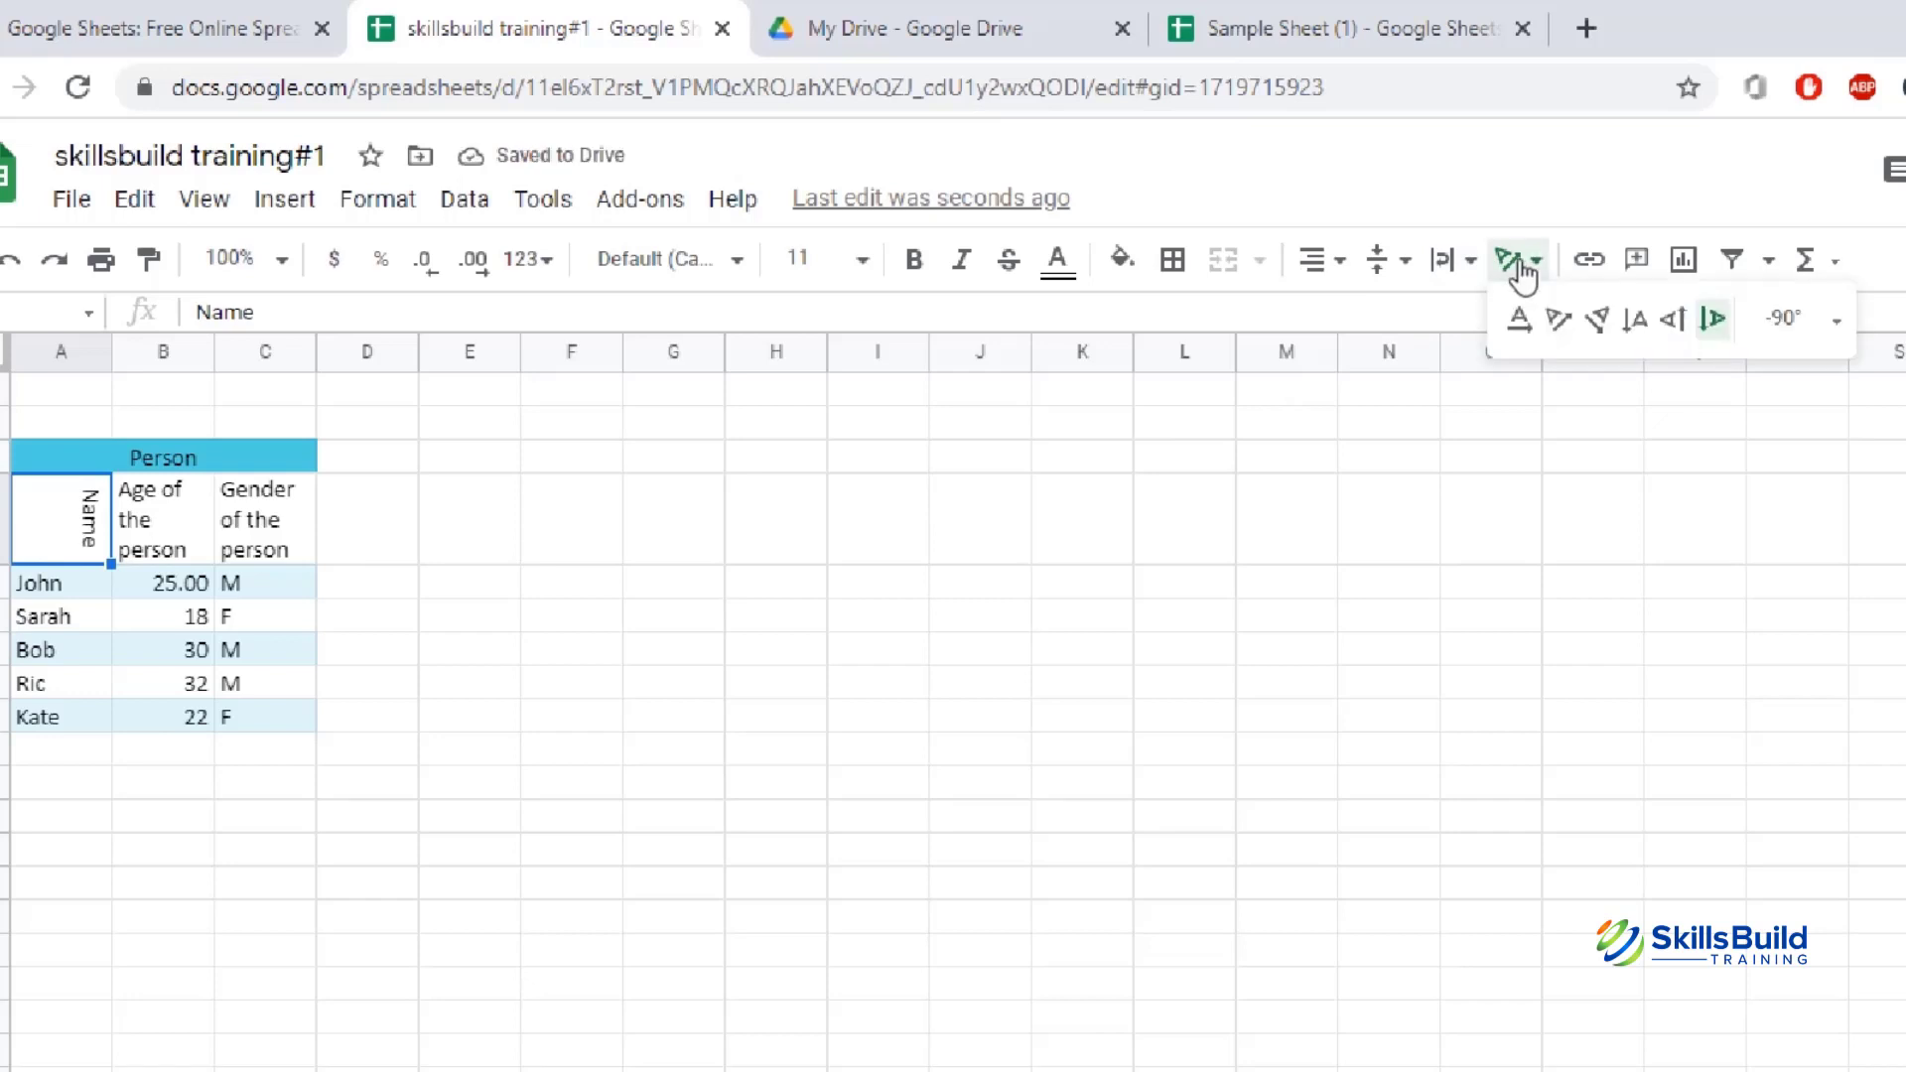
{"action": "left_click", "coordinate": [1600, 319]}
{"action": "left_click", "coordinate": [1509, 261]}
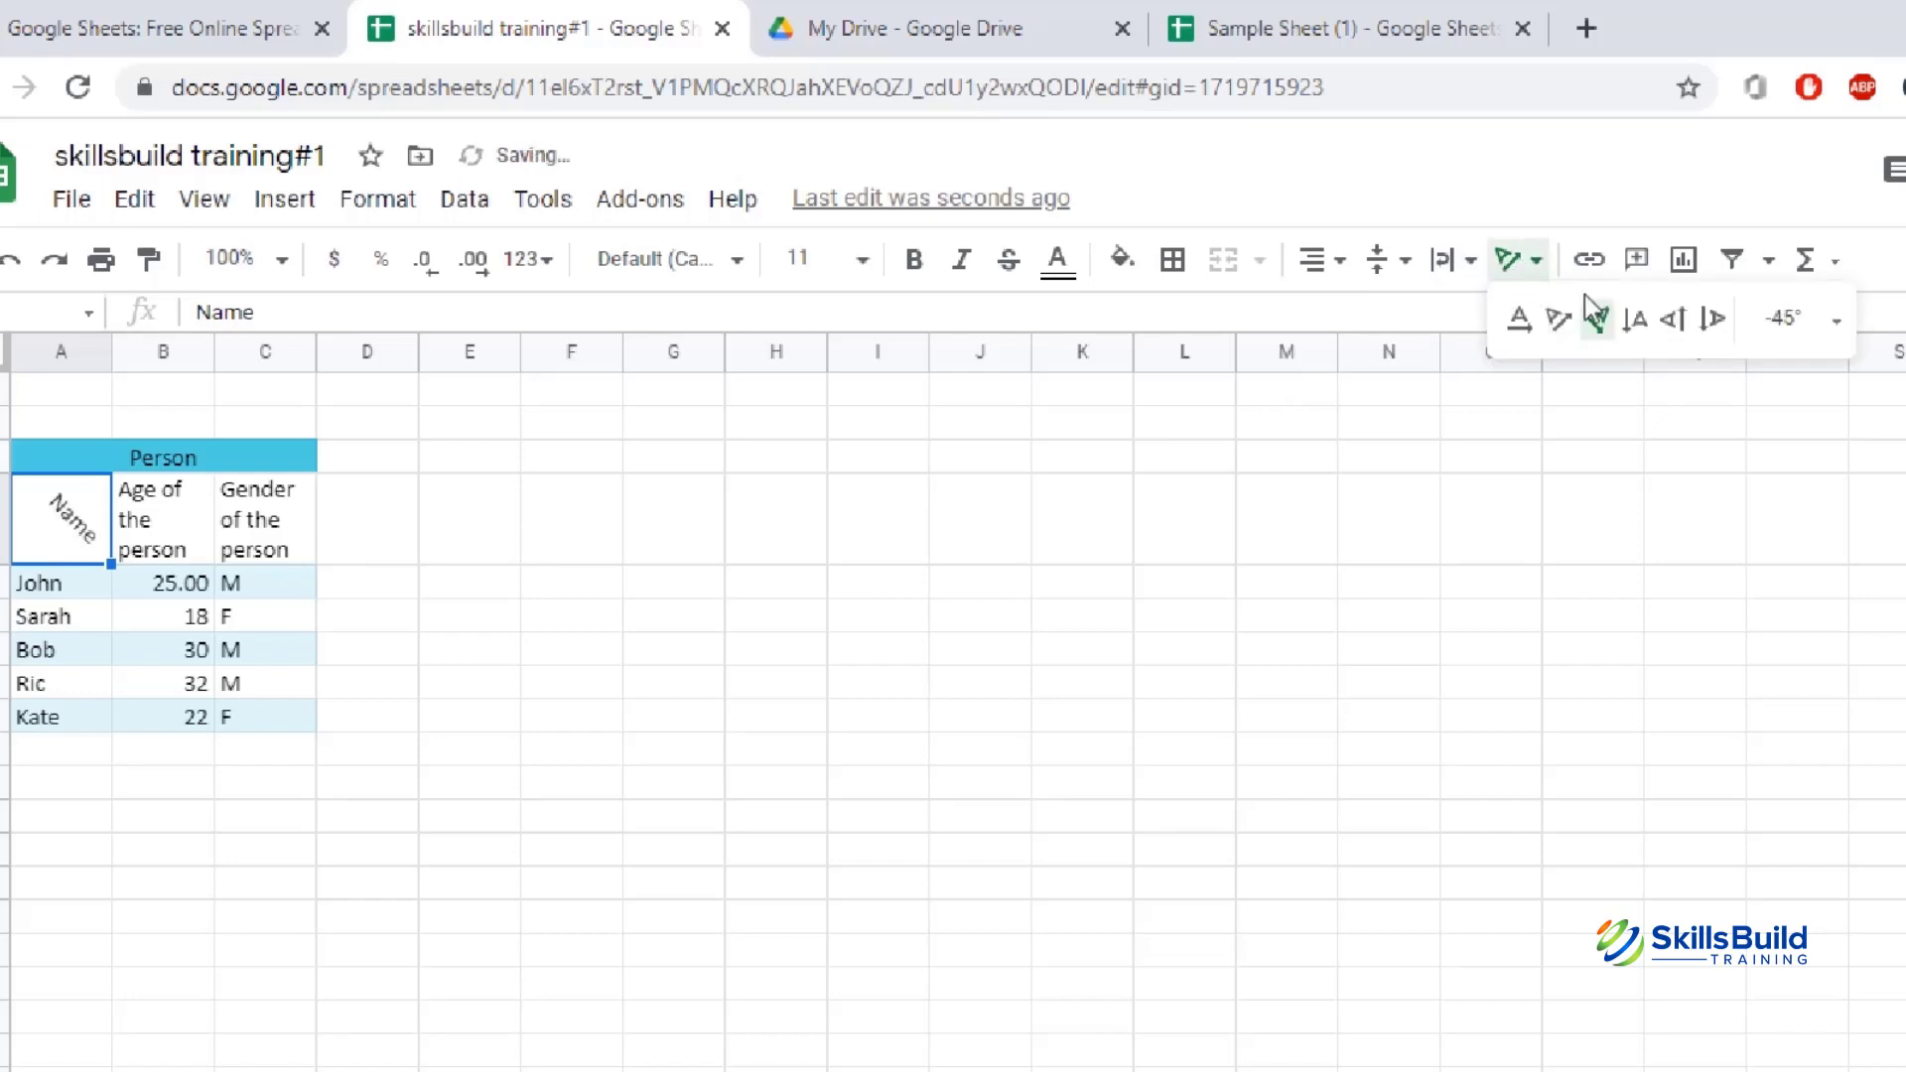
{"action": "left_click", "coordinate": [1634, 319]}
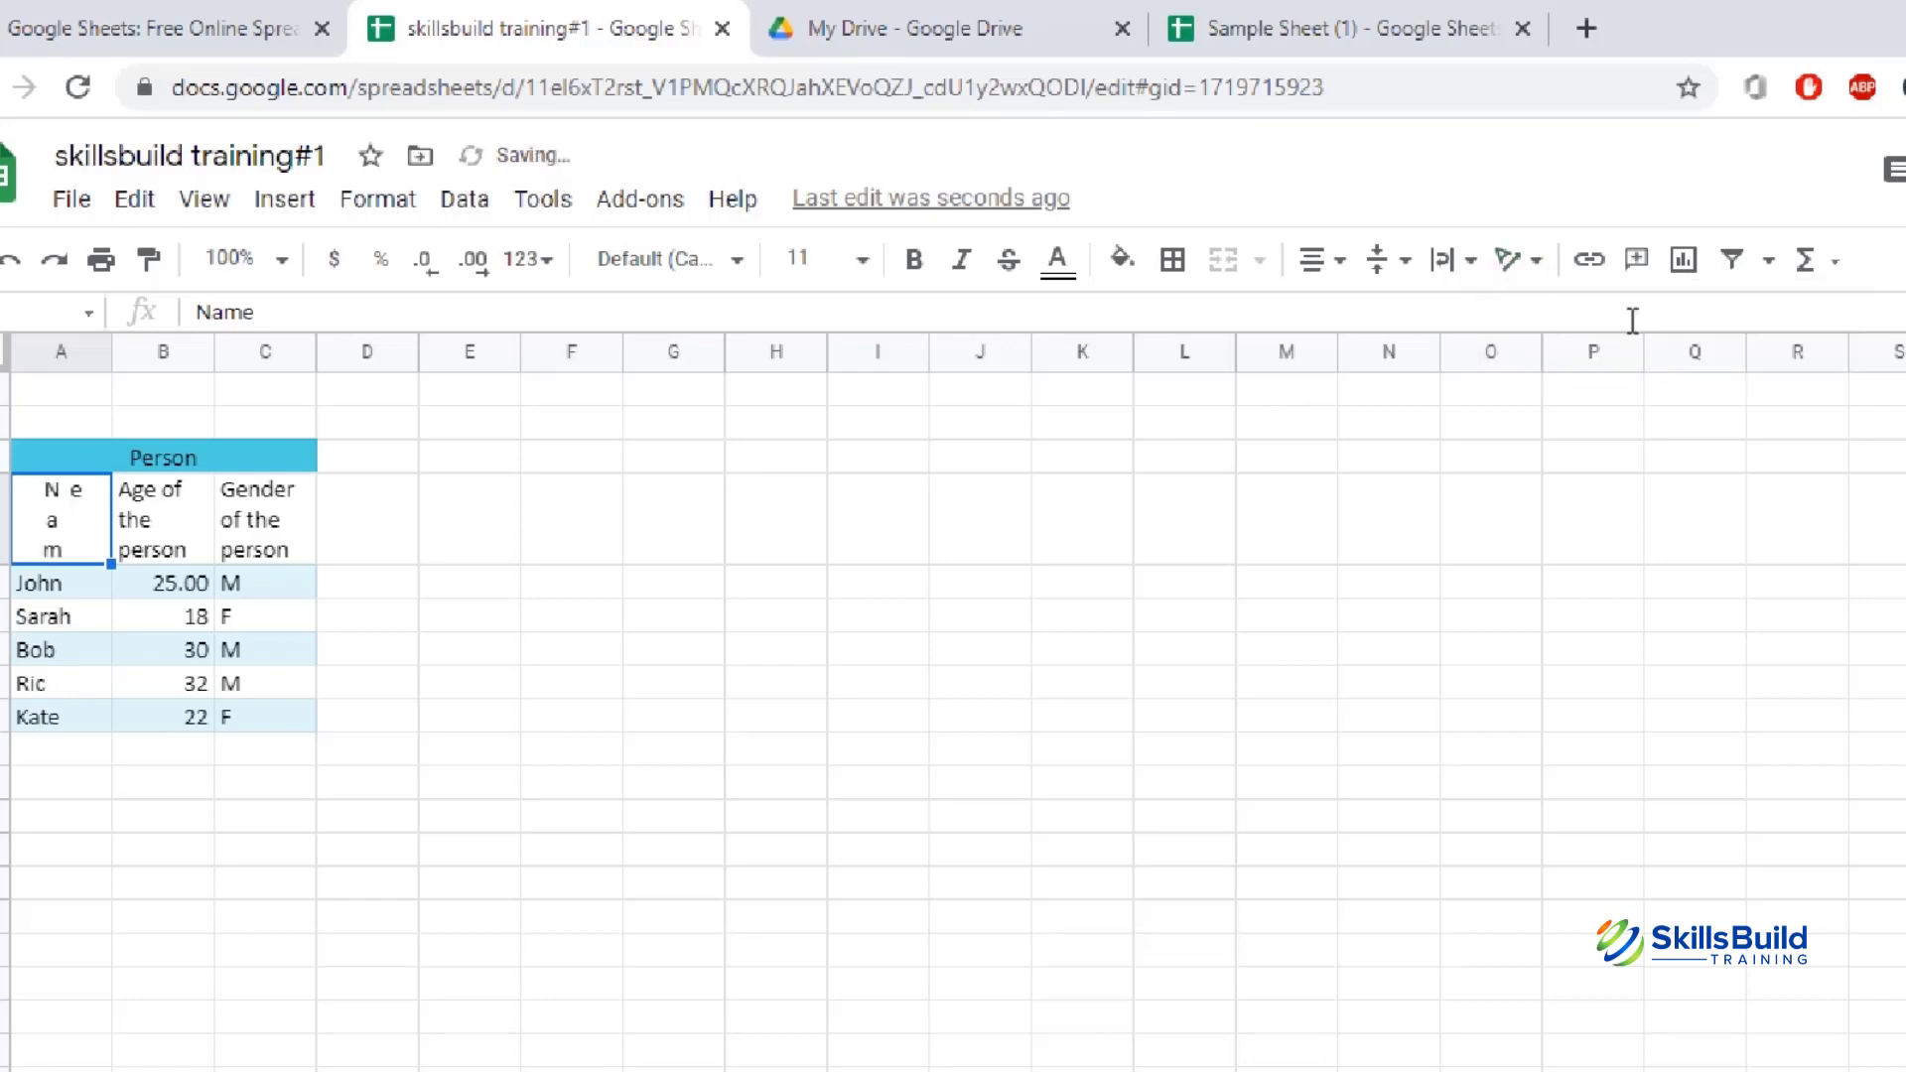
{"action": "left_click", "coordinate": [1510, 261]}
{"action": "left_click", "coordinate": [1680, 319]}
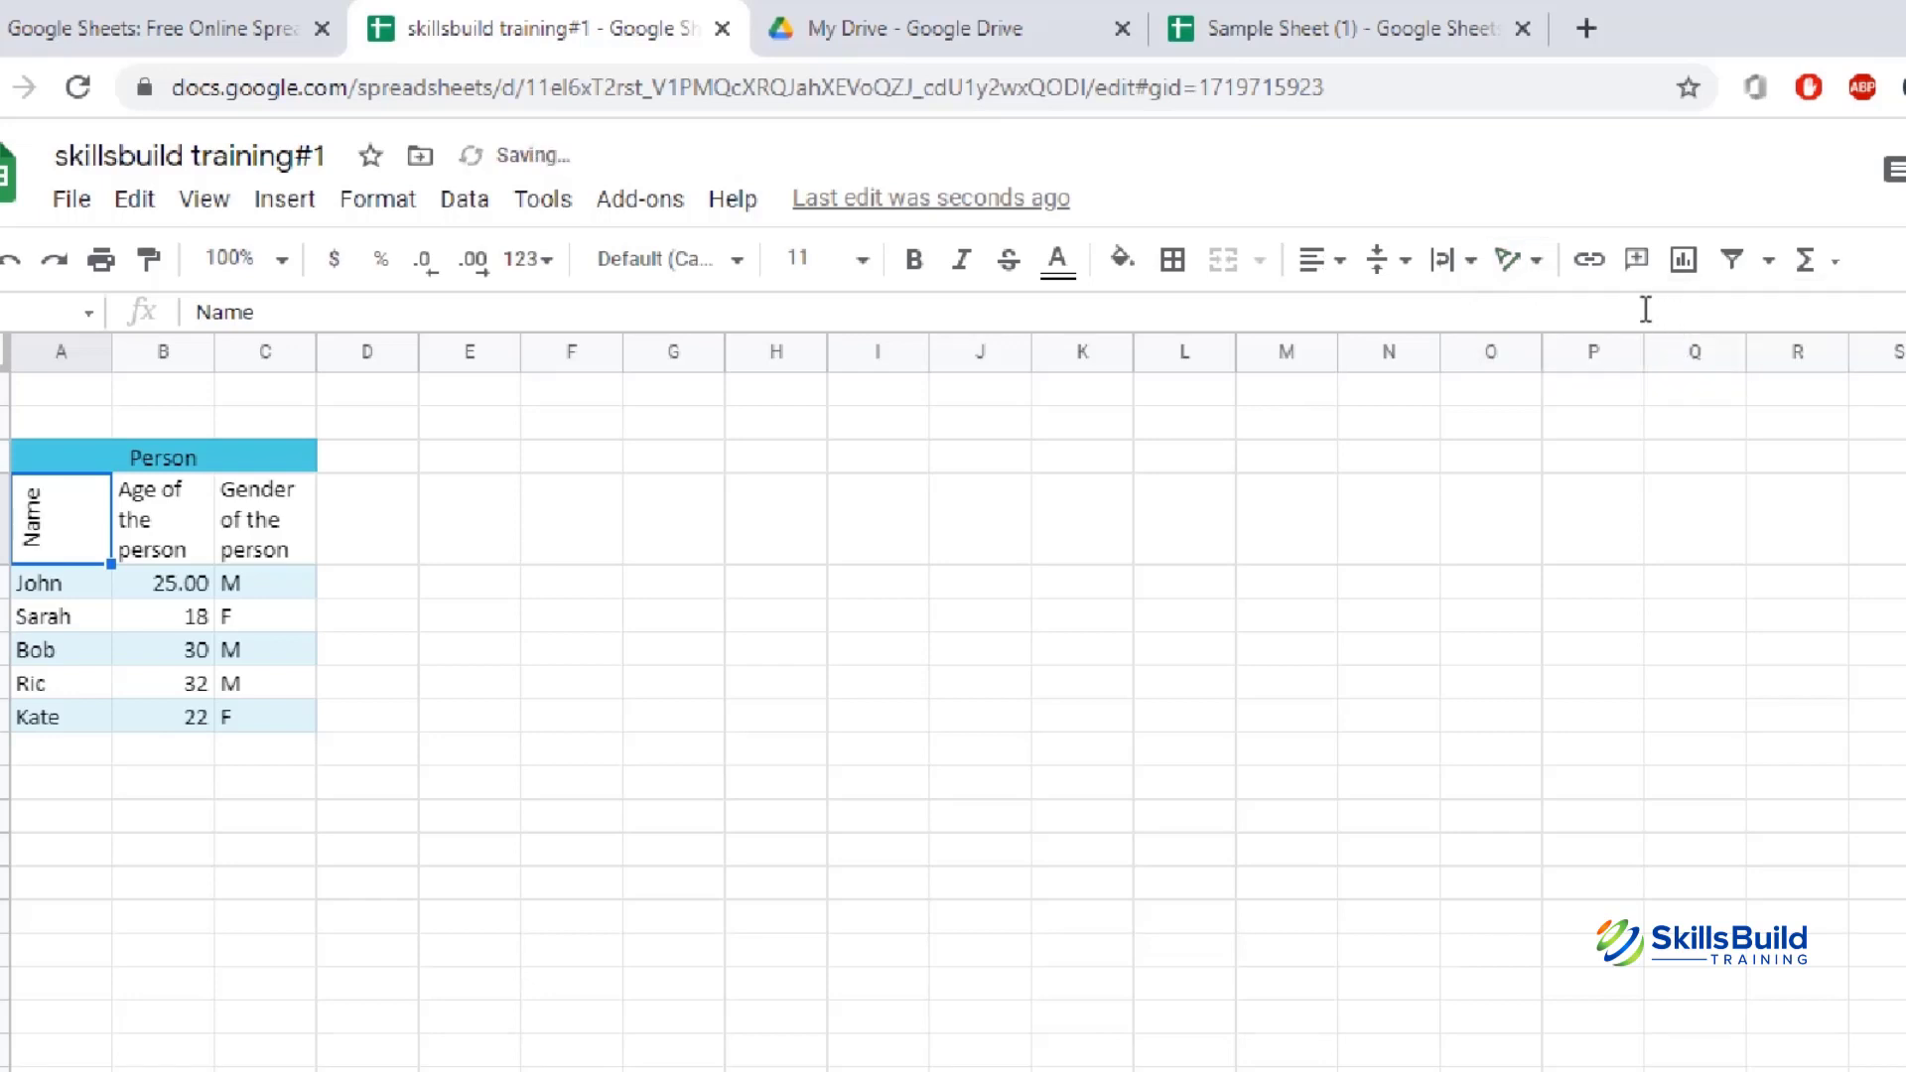
{"action": "left_click", "coordinate": [1511, 263]}
{"action": "left_click", "coordinate": [1541, 320]}
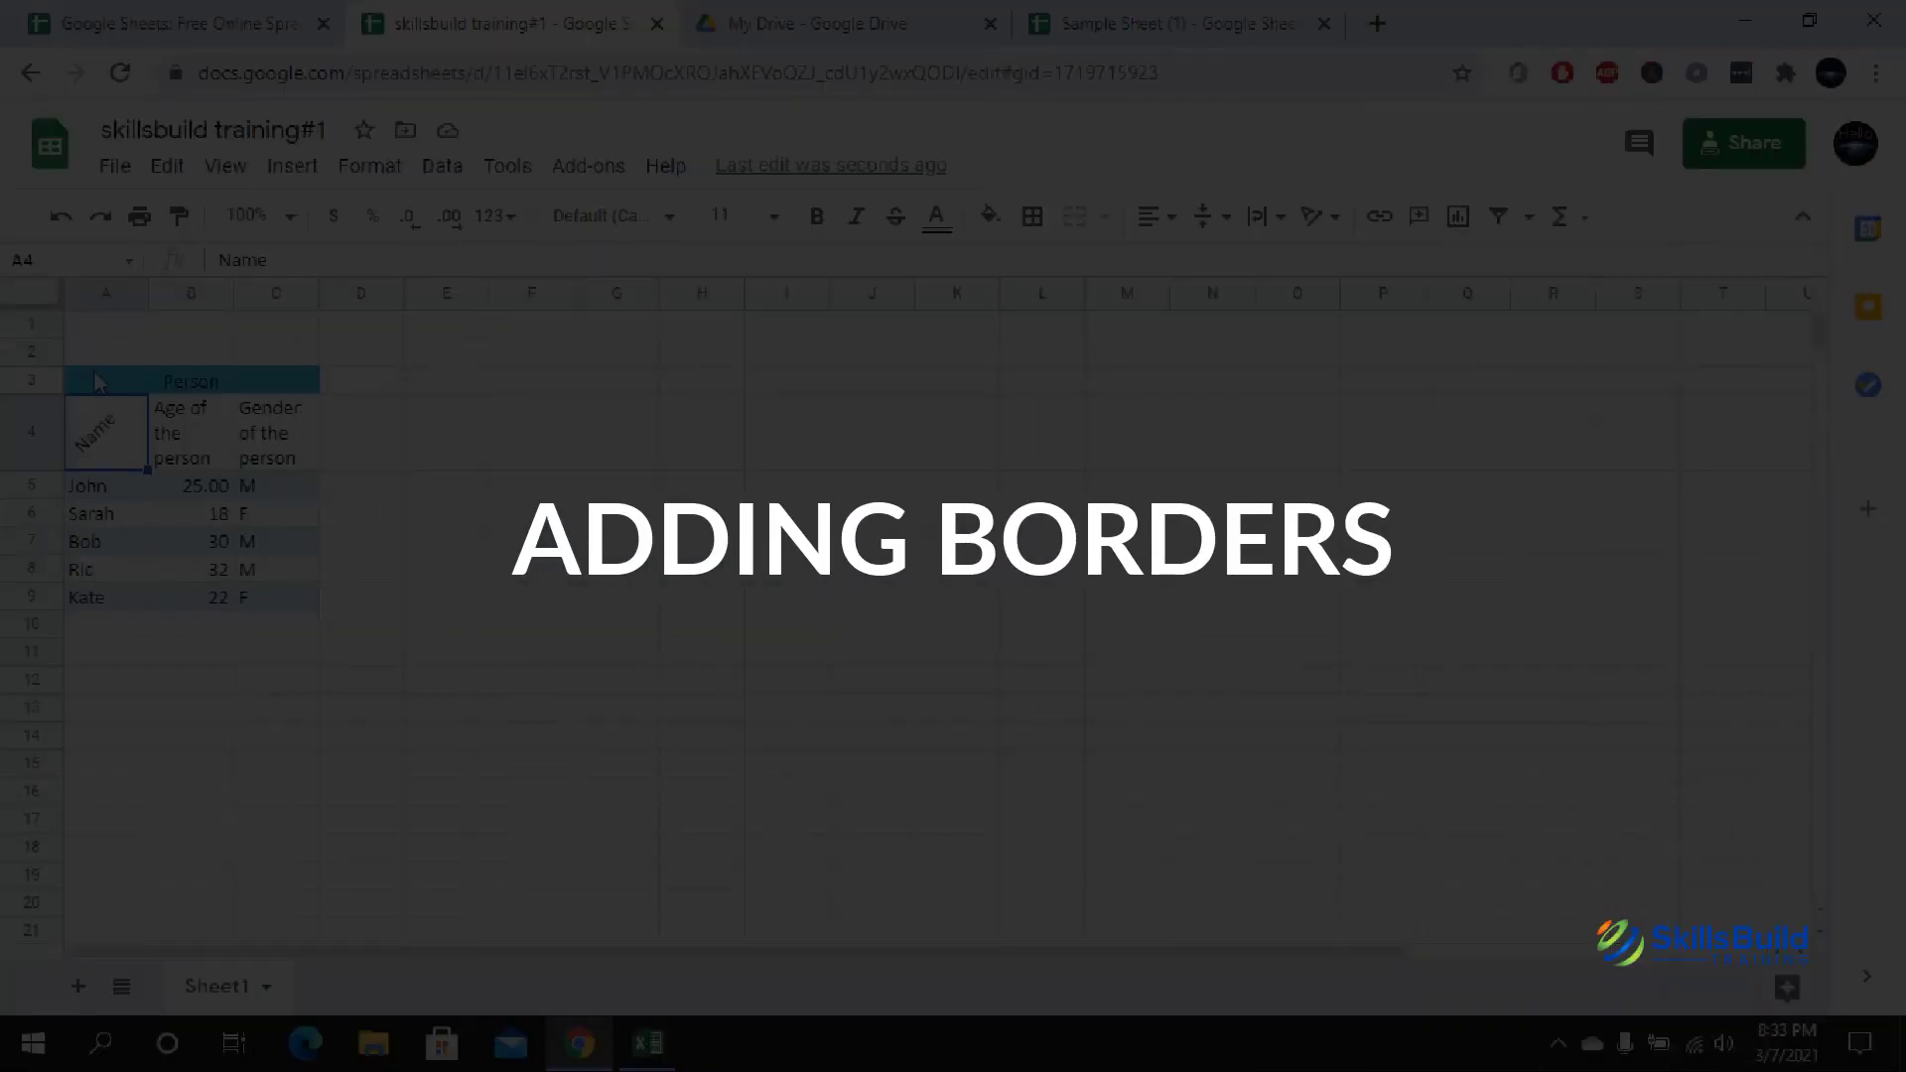
- Remove the alternating colors from the table in A3:C9
{"action": "left_click_drag", "start_coordinate": [104, 352], "coordinate": [224, 526]}
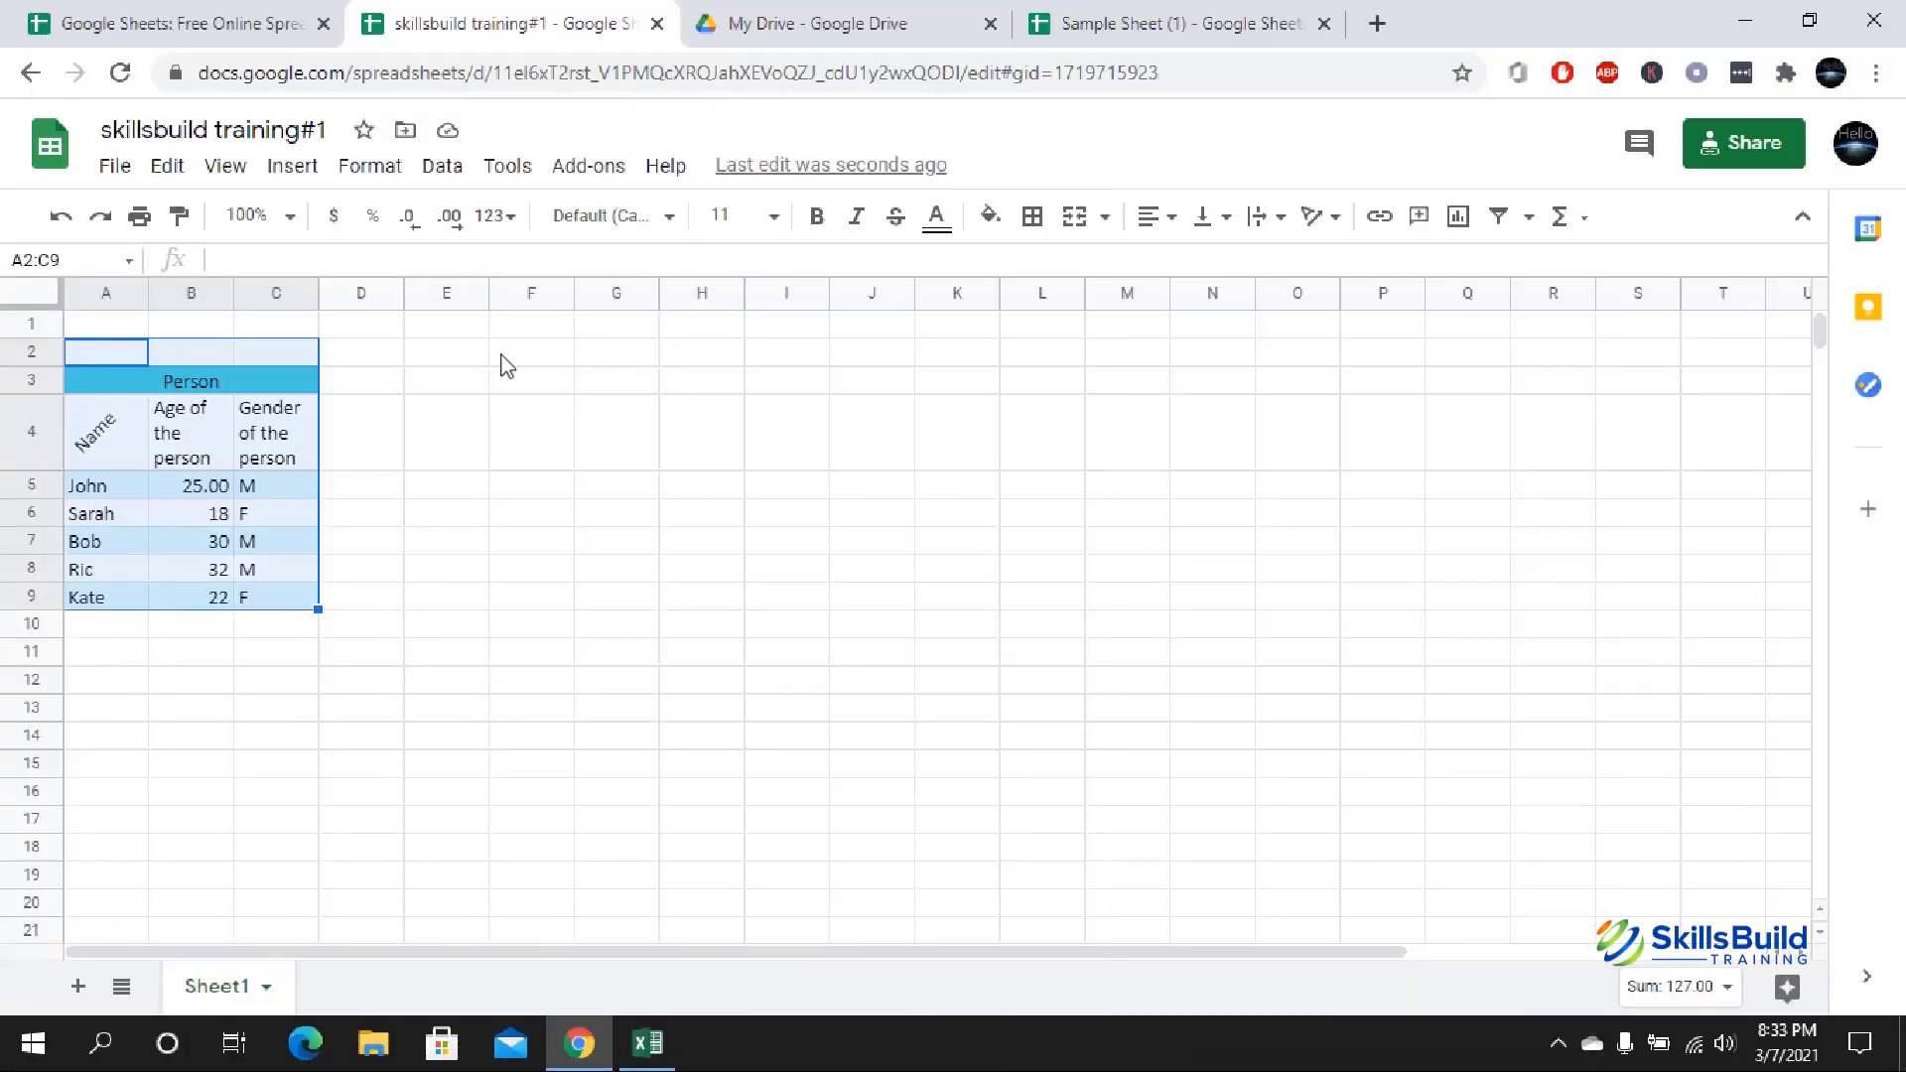
{"action": "left_click", "coordinate": [507, 366]}
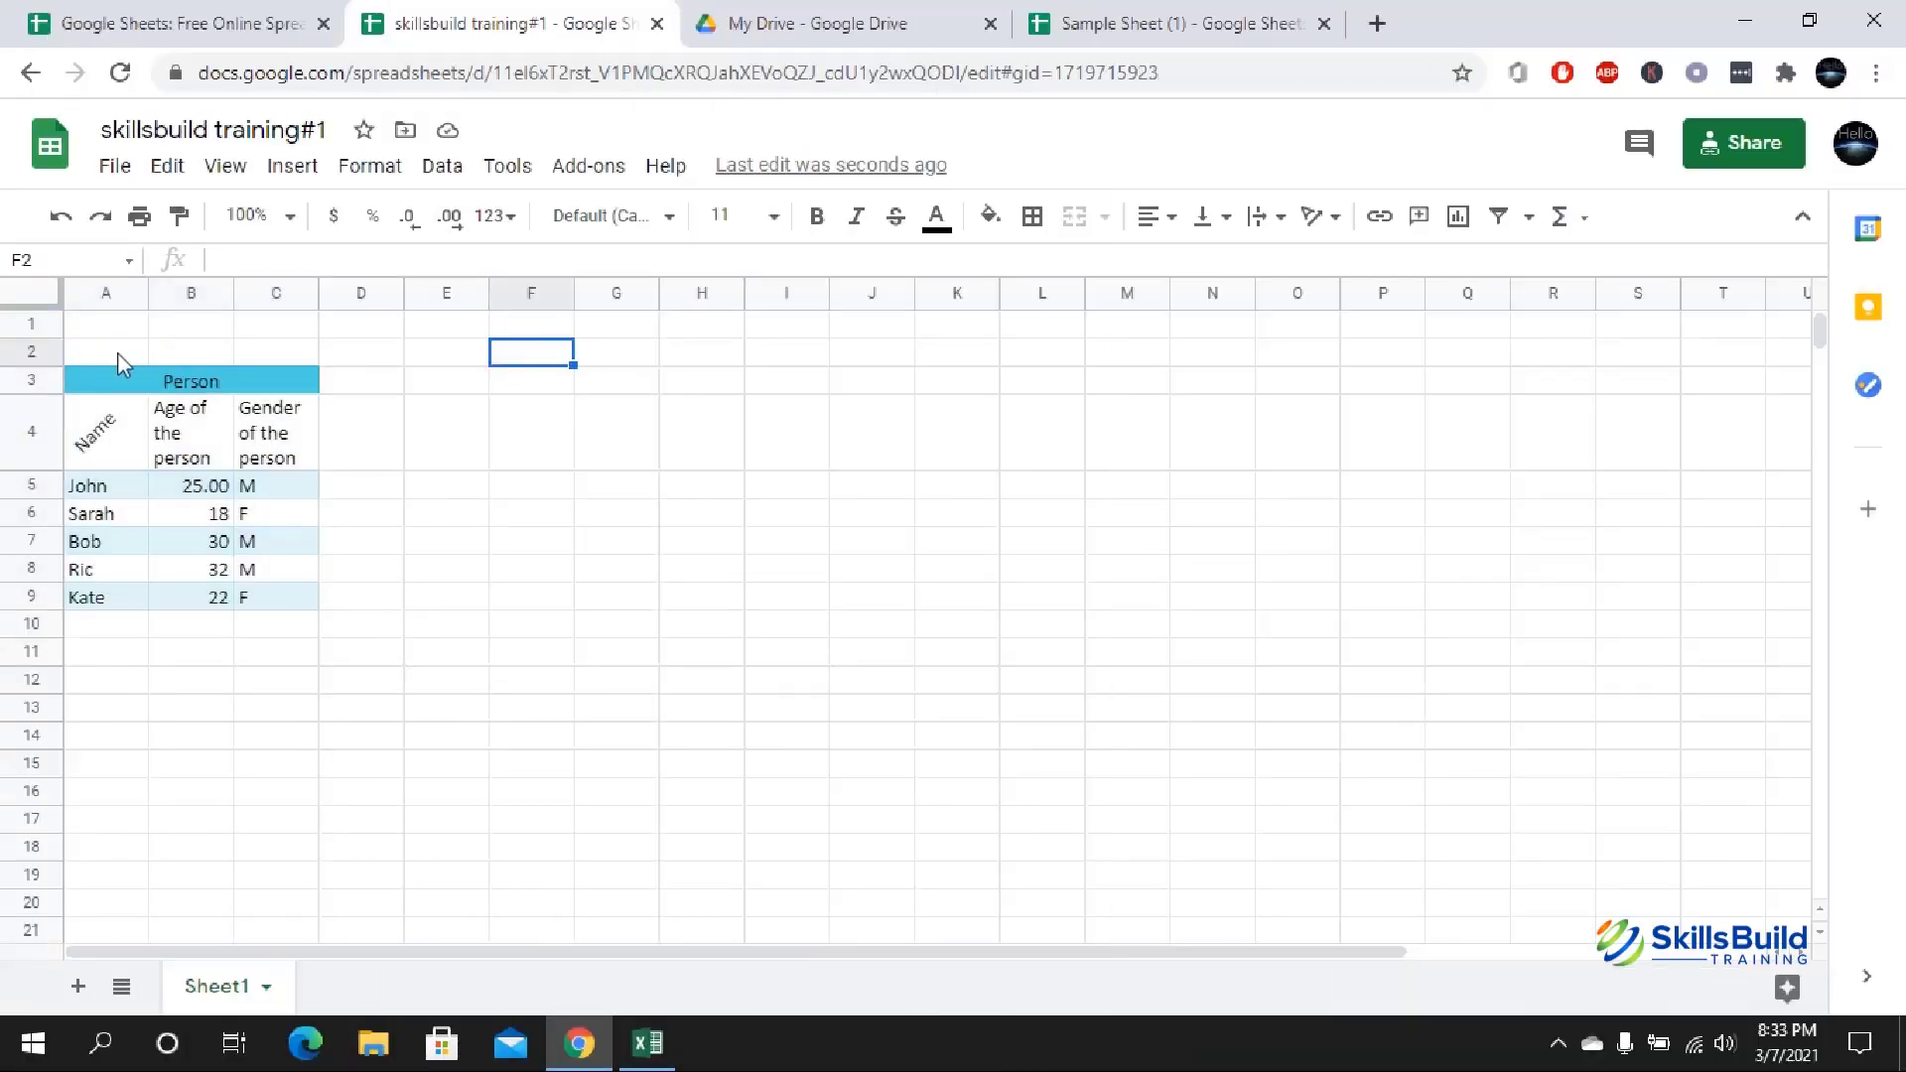
{"action": "left_click_drag", "start_coordinate": [111, 375], "coordinate": [311, 609]}
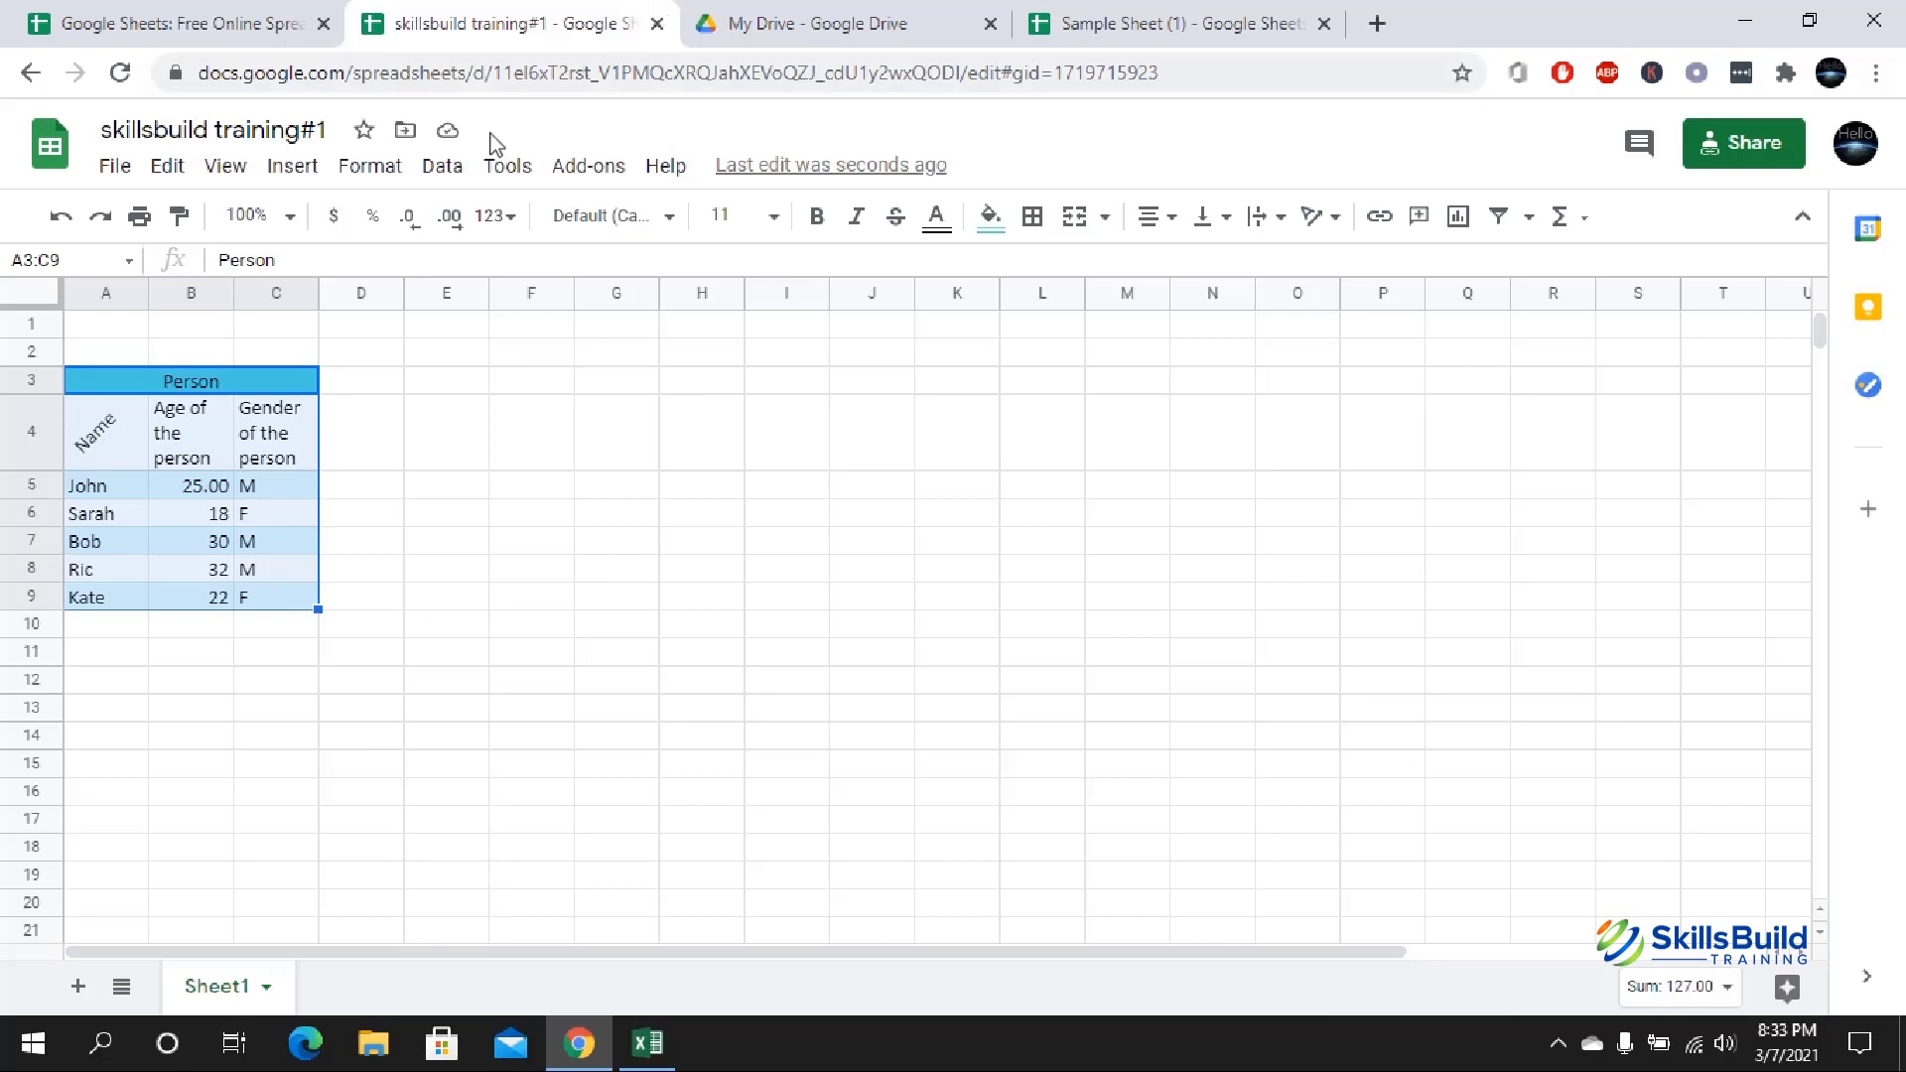
{"action": "left_click", "coordinate": [369, 165]}
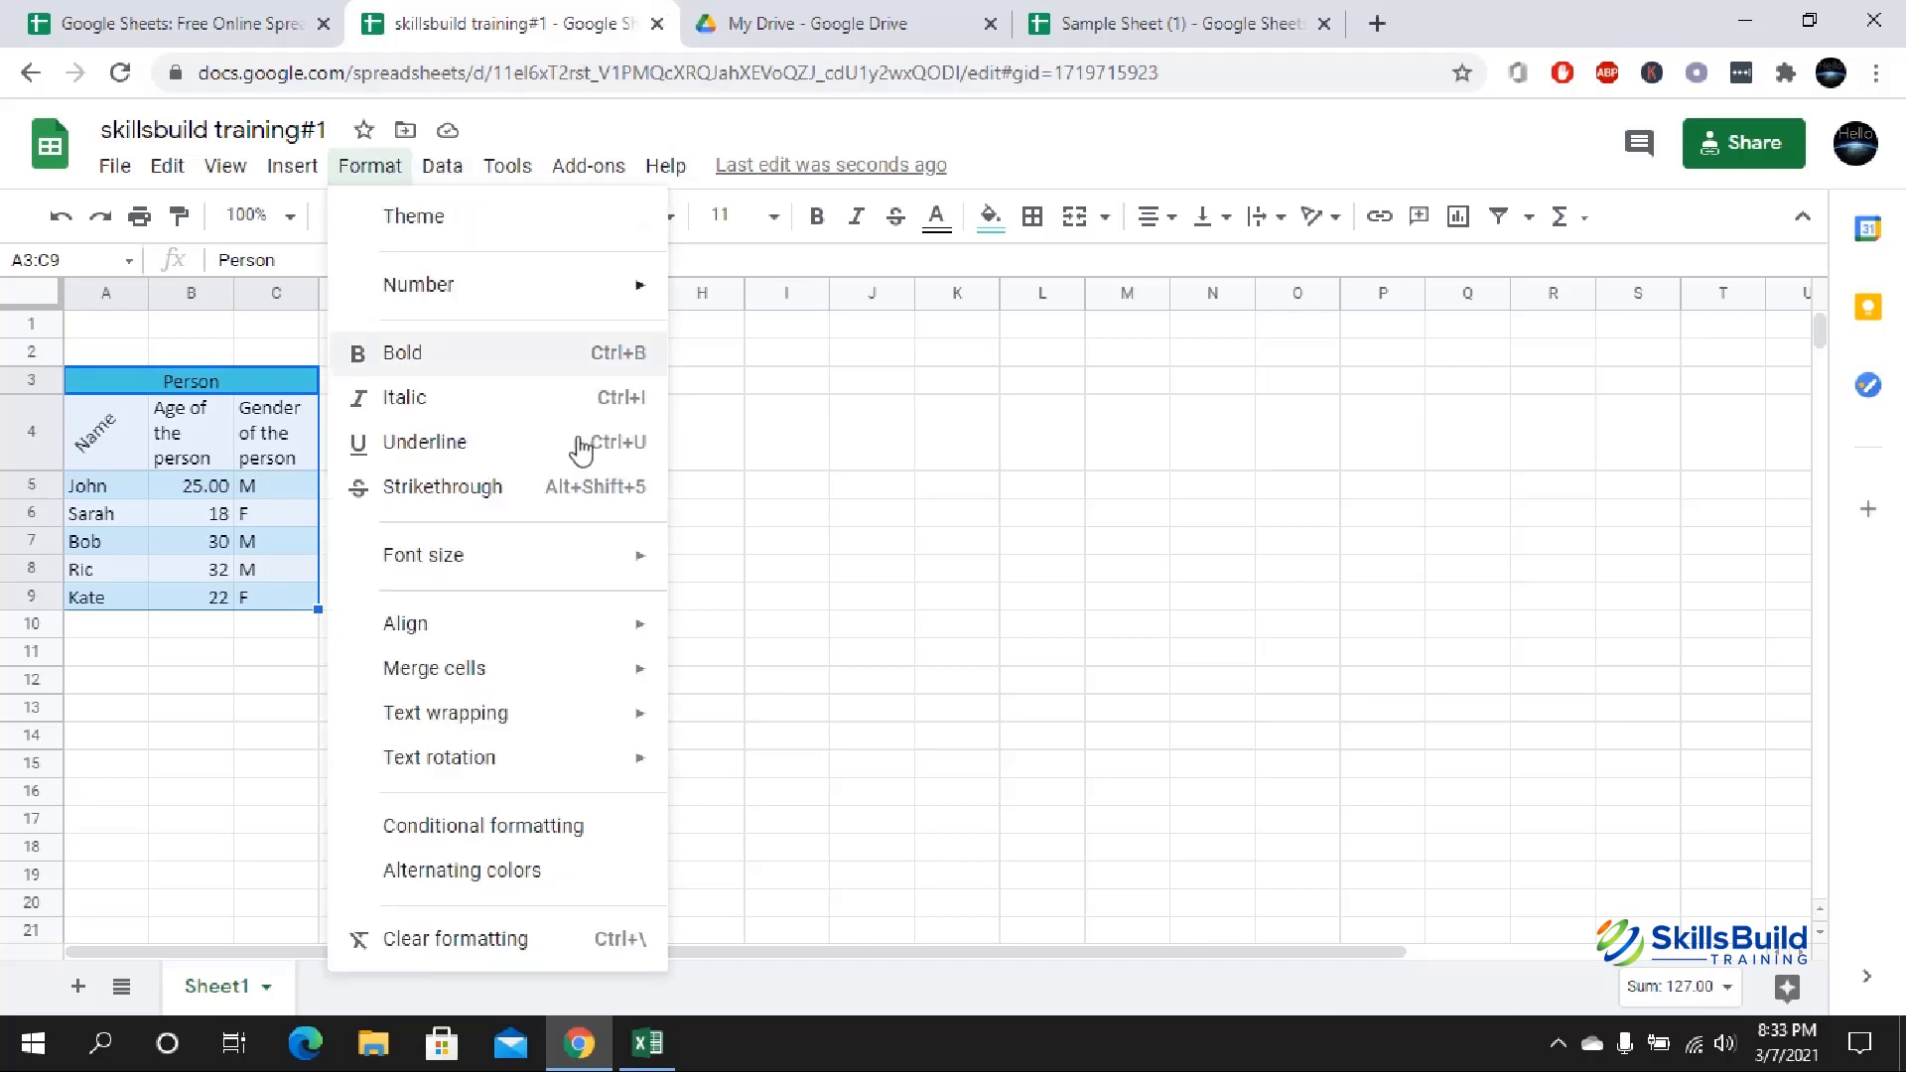
{"action": "left_click", "coordinate": [549, 873]}
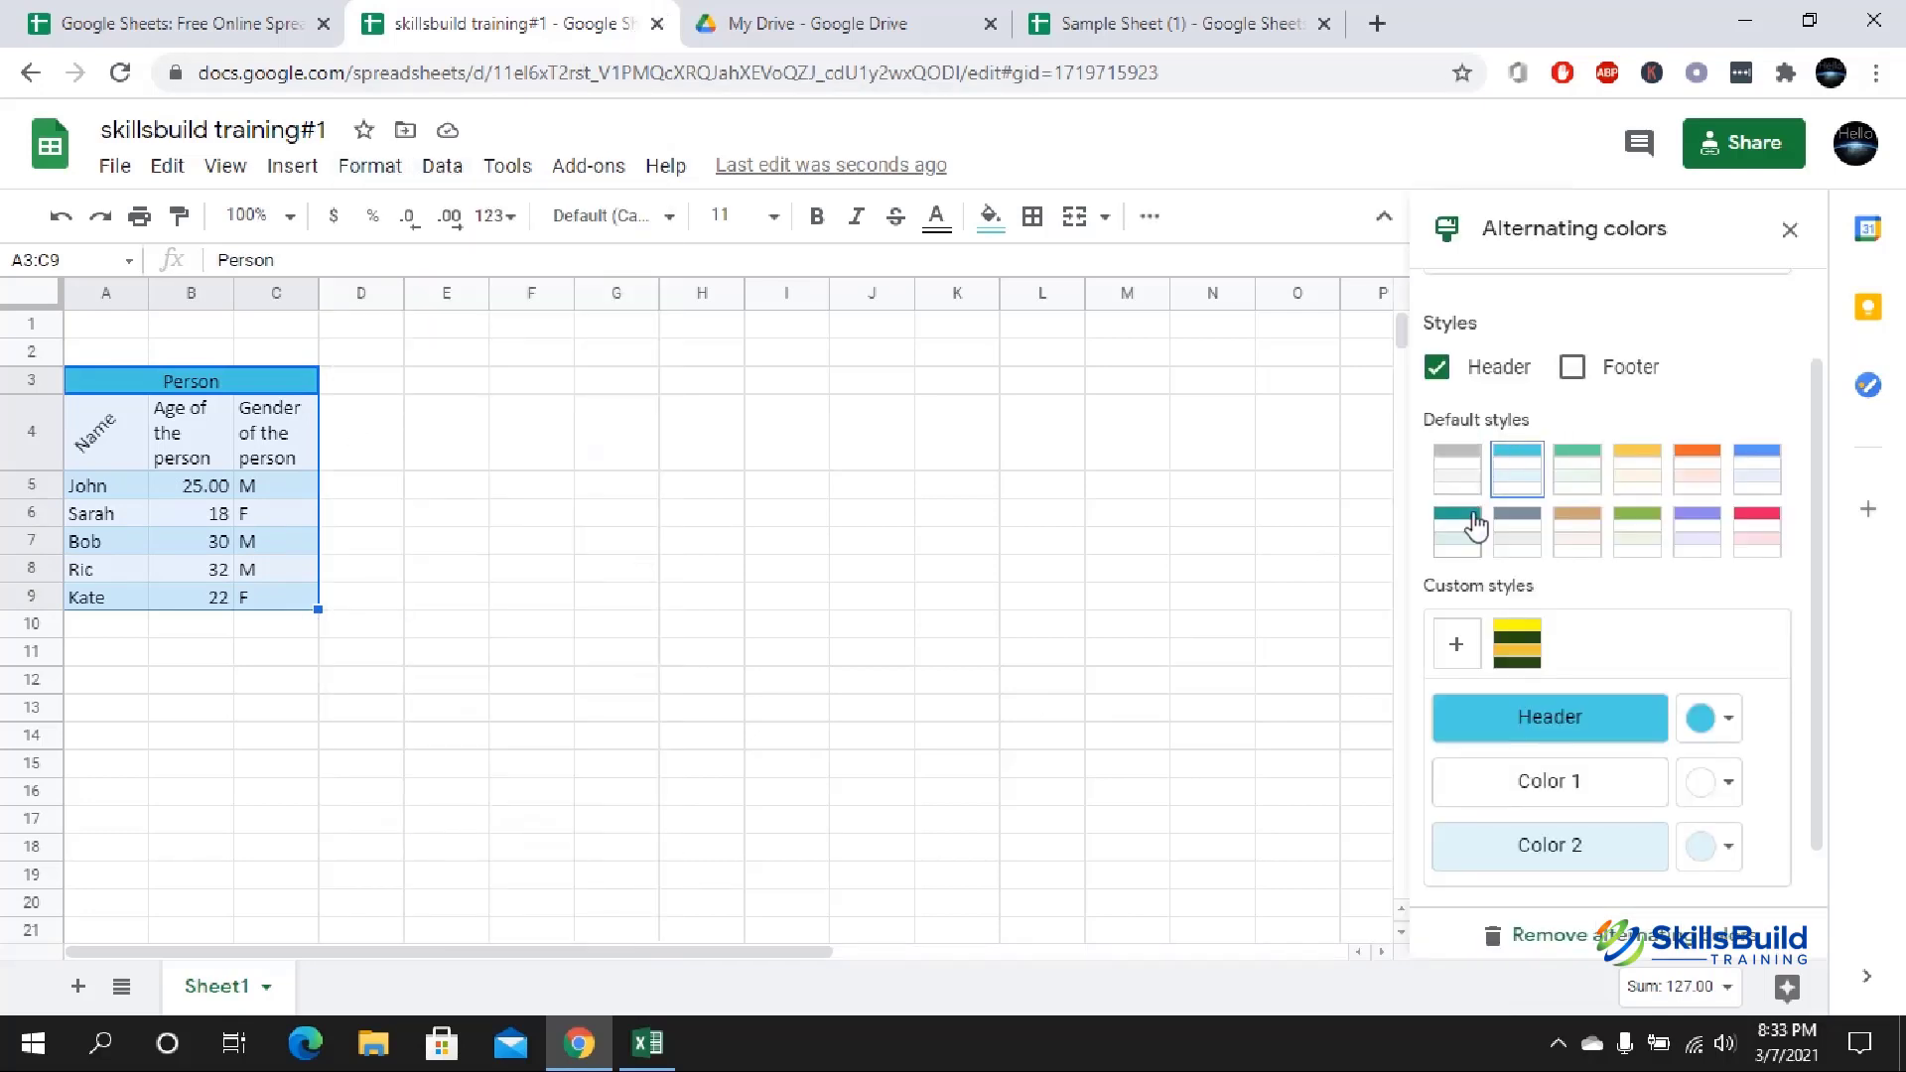
{"action": "left_click", "coordinate": [1458, 477]}
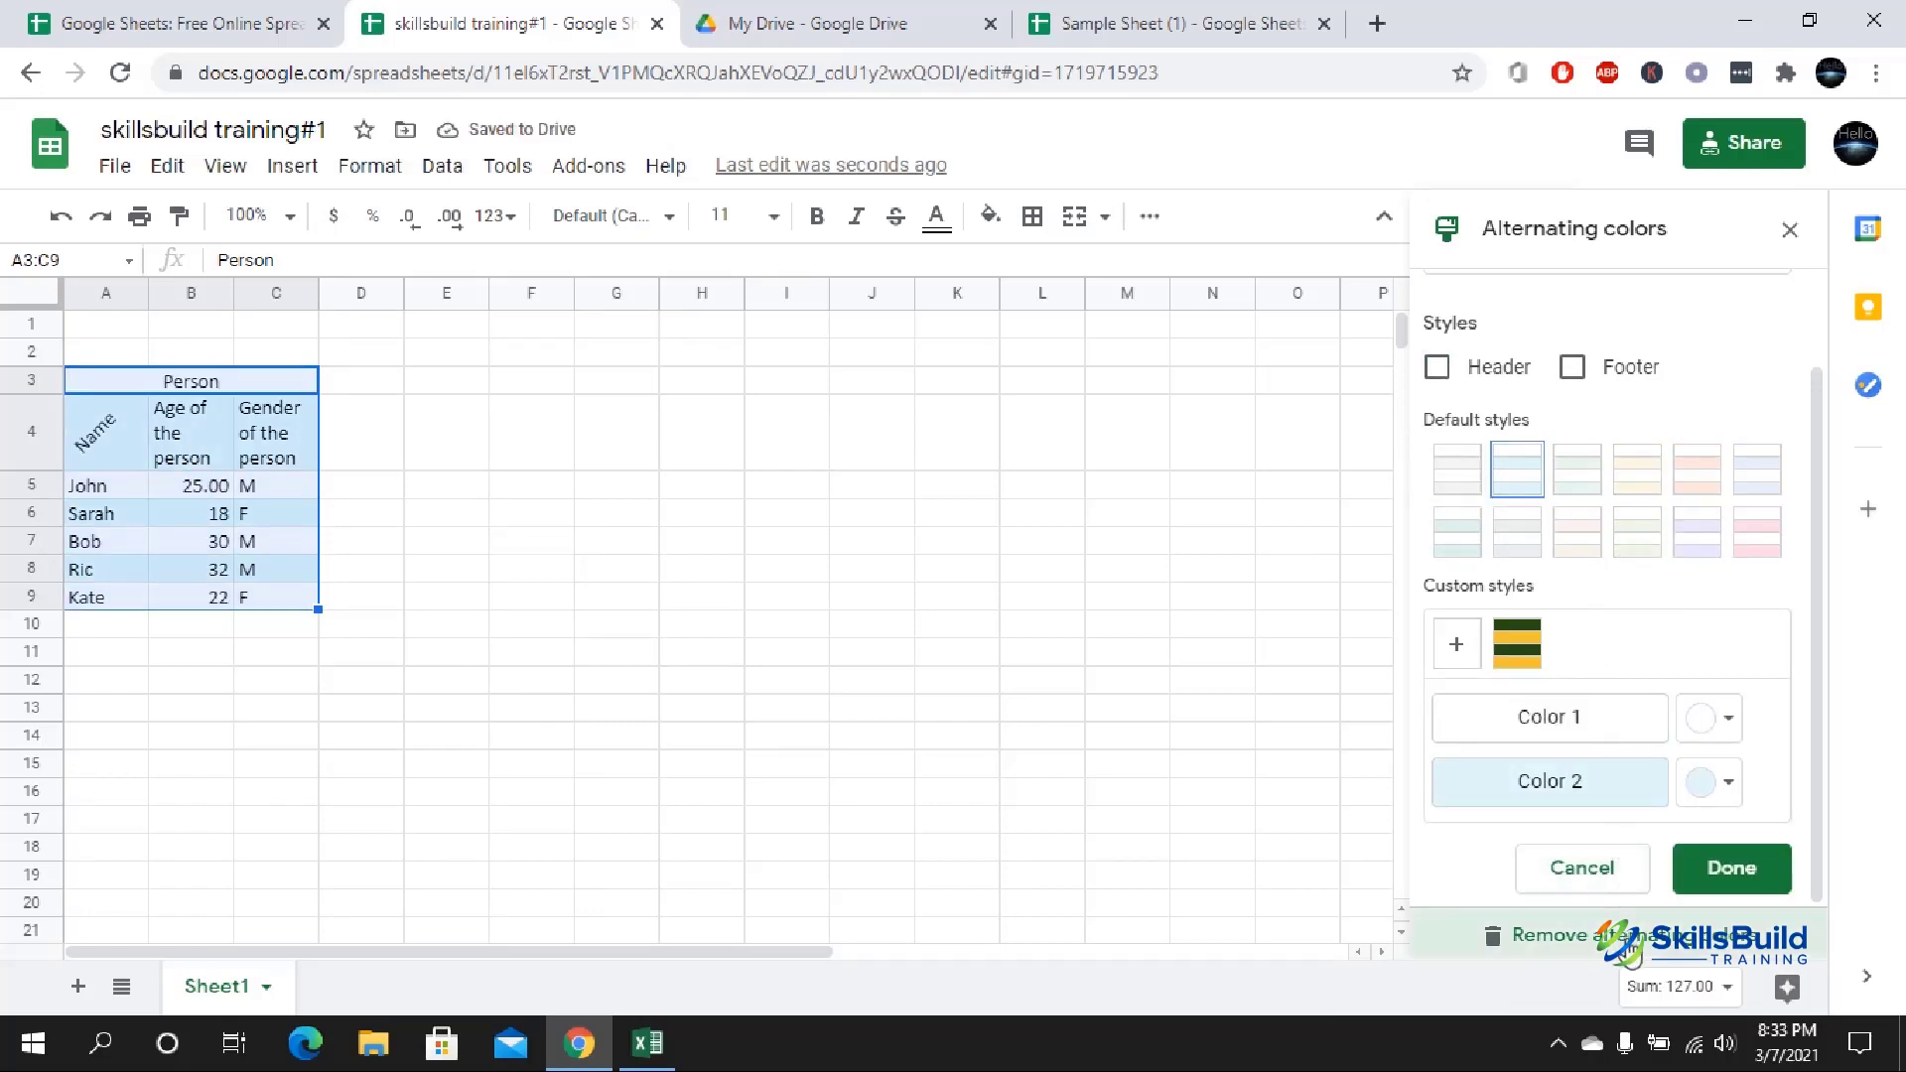
{"action": "left_click", "coordinate": [1628, 938]}
{"action": "left_click", "coordinate": [401, 522]}
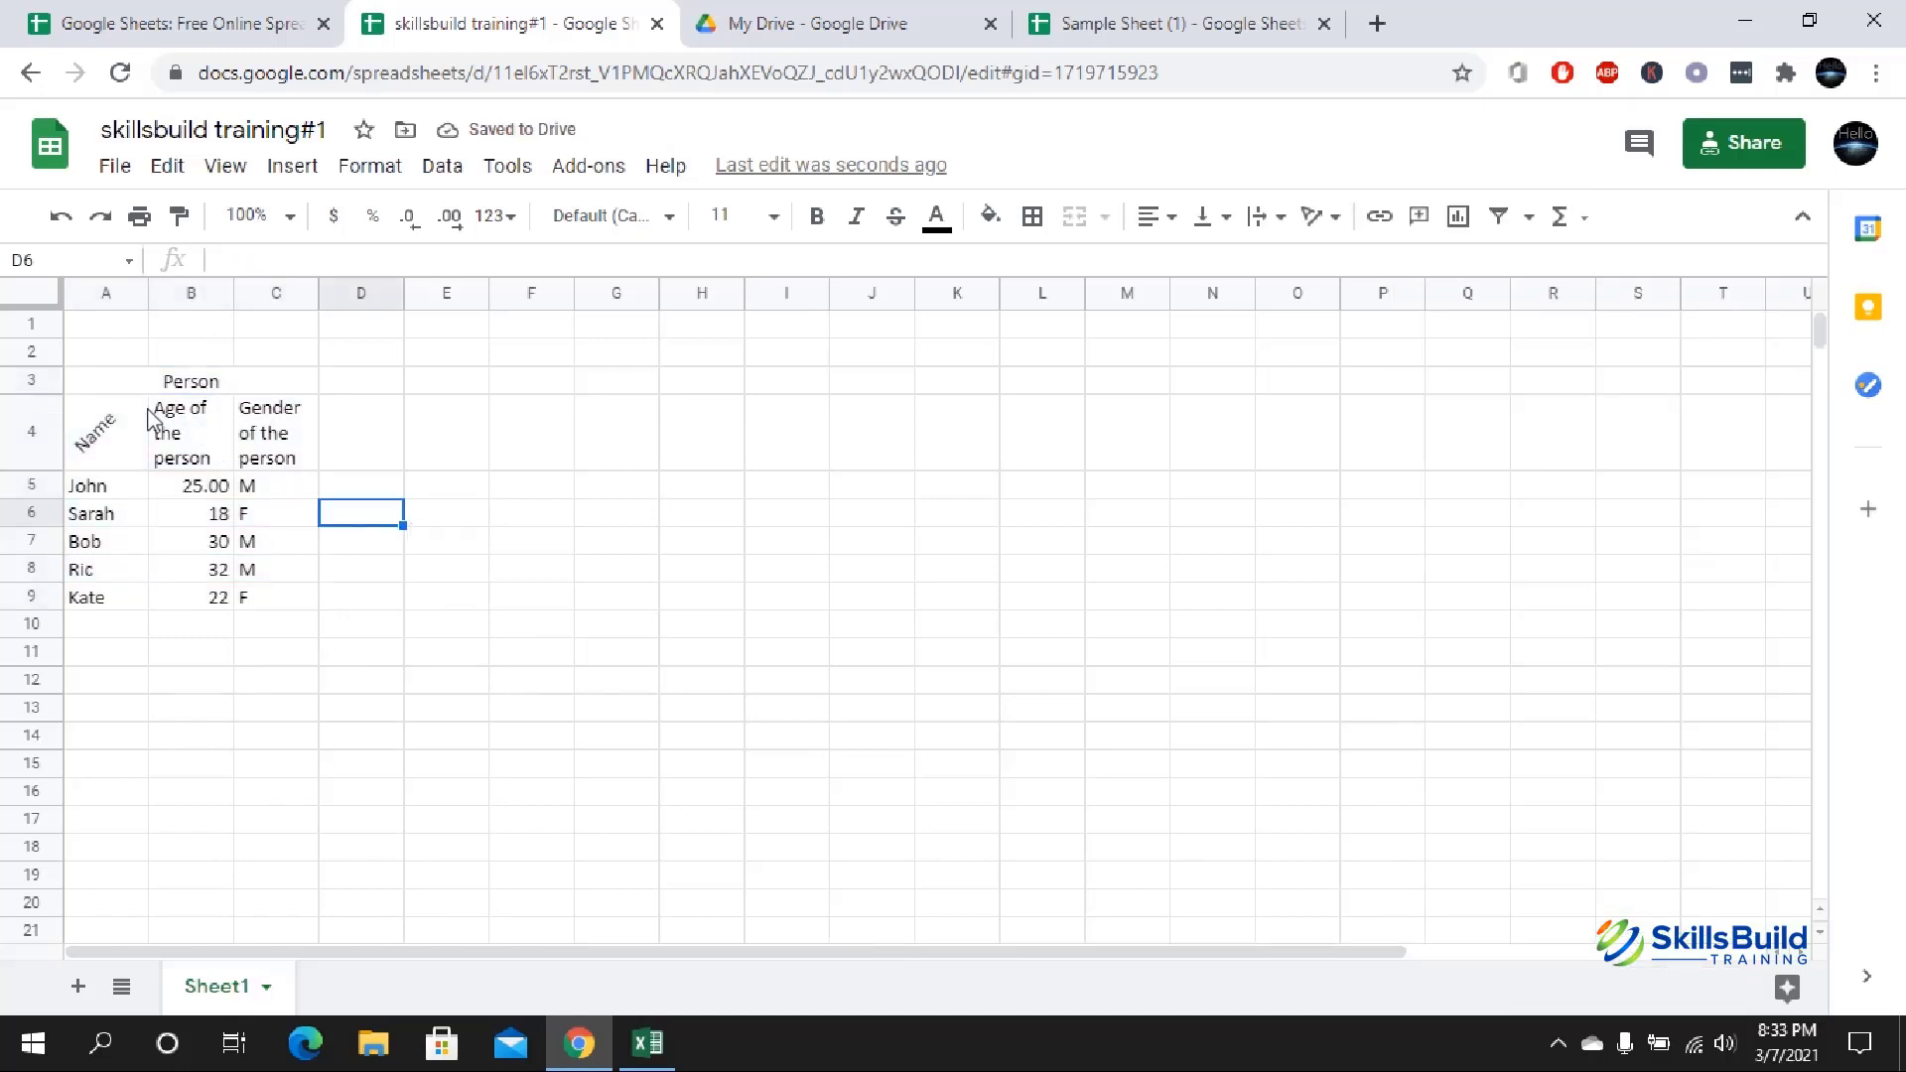
- Reset the text rotation of the Name heading in A4 to none
{"action": "left_click_drag", "start_coordinate": [99, 417], "coordinate": [255, 575]}
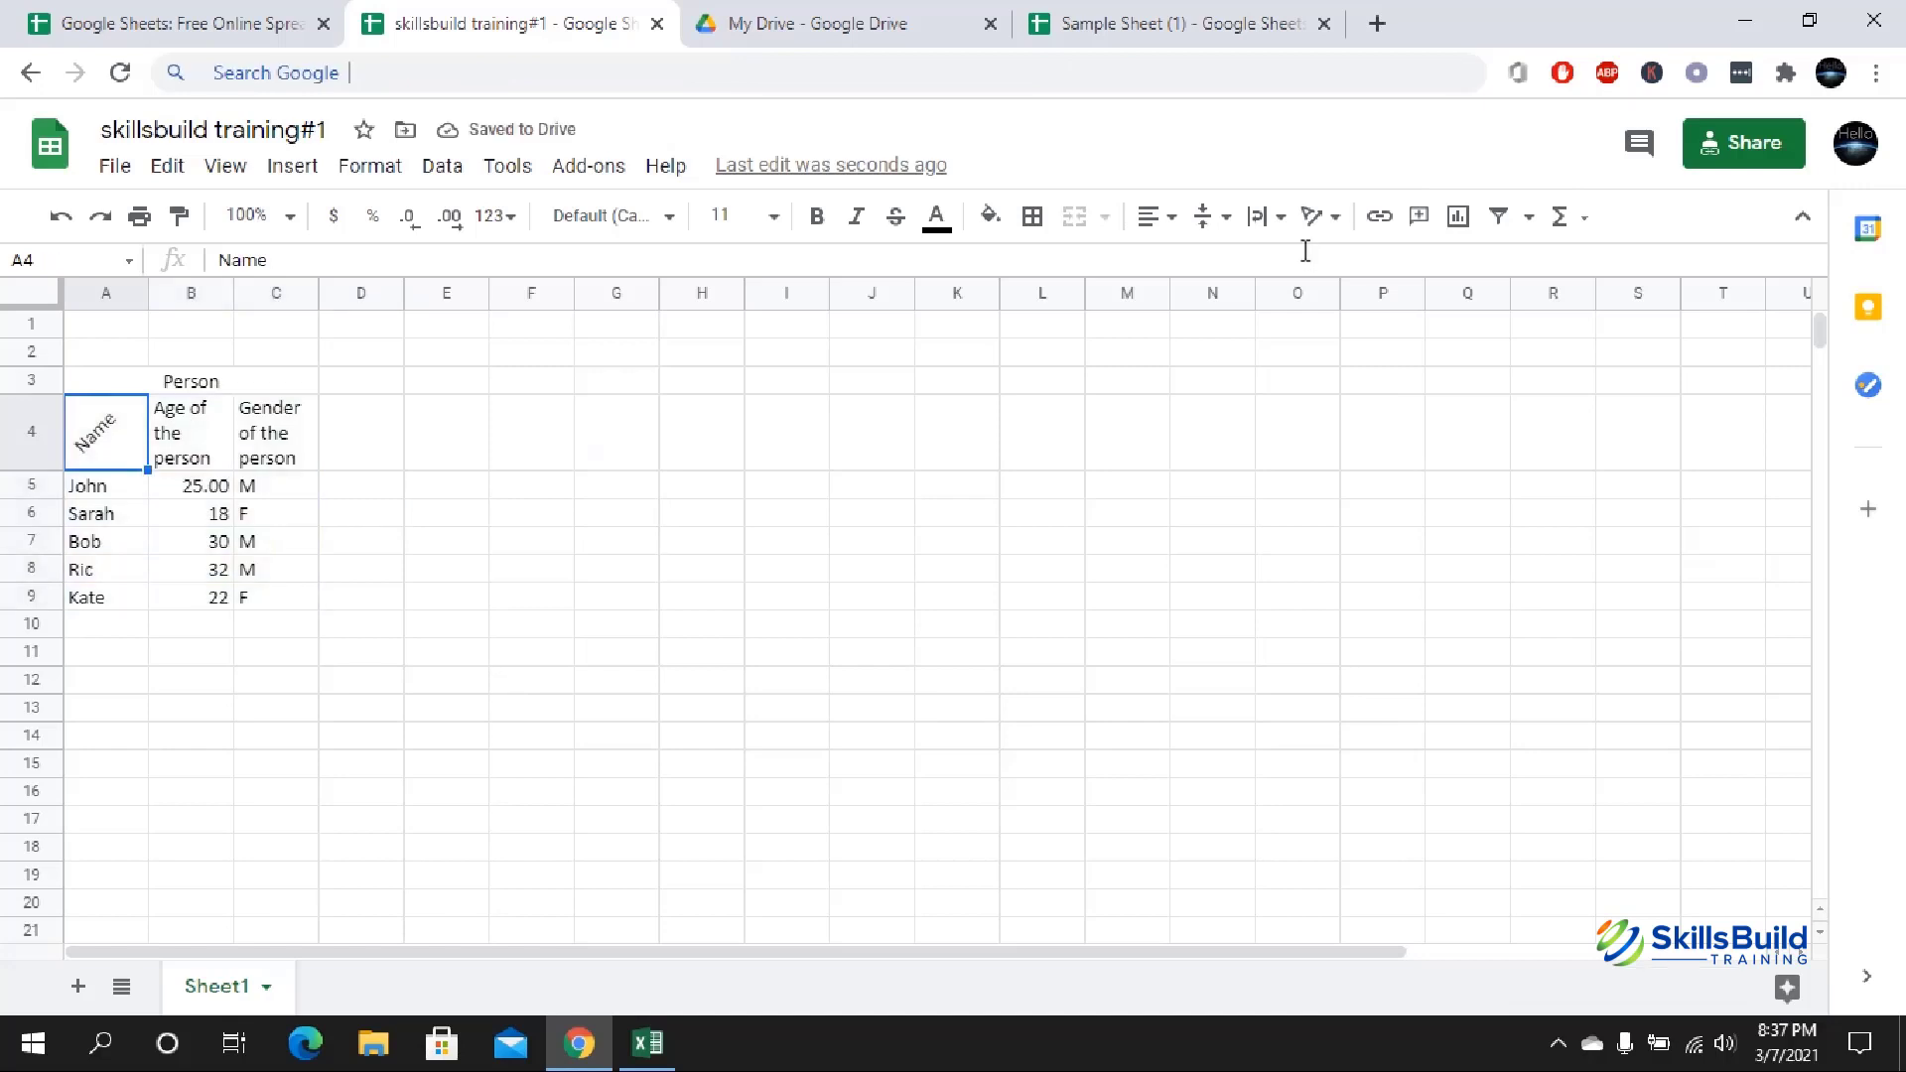
{"action": "left_click", "coordinate": [1325, 220]}
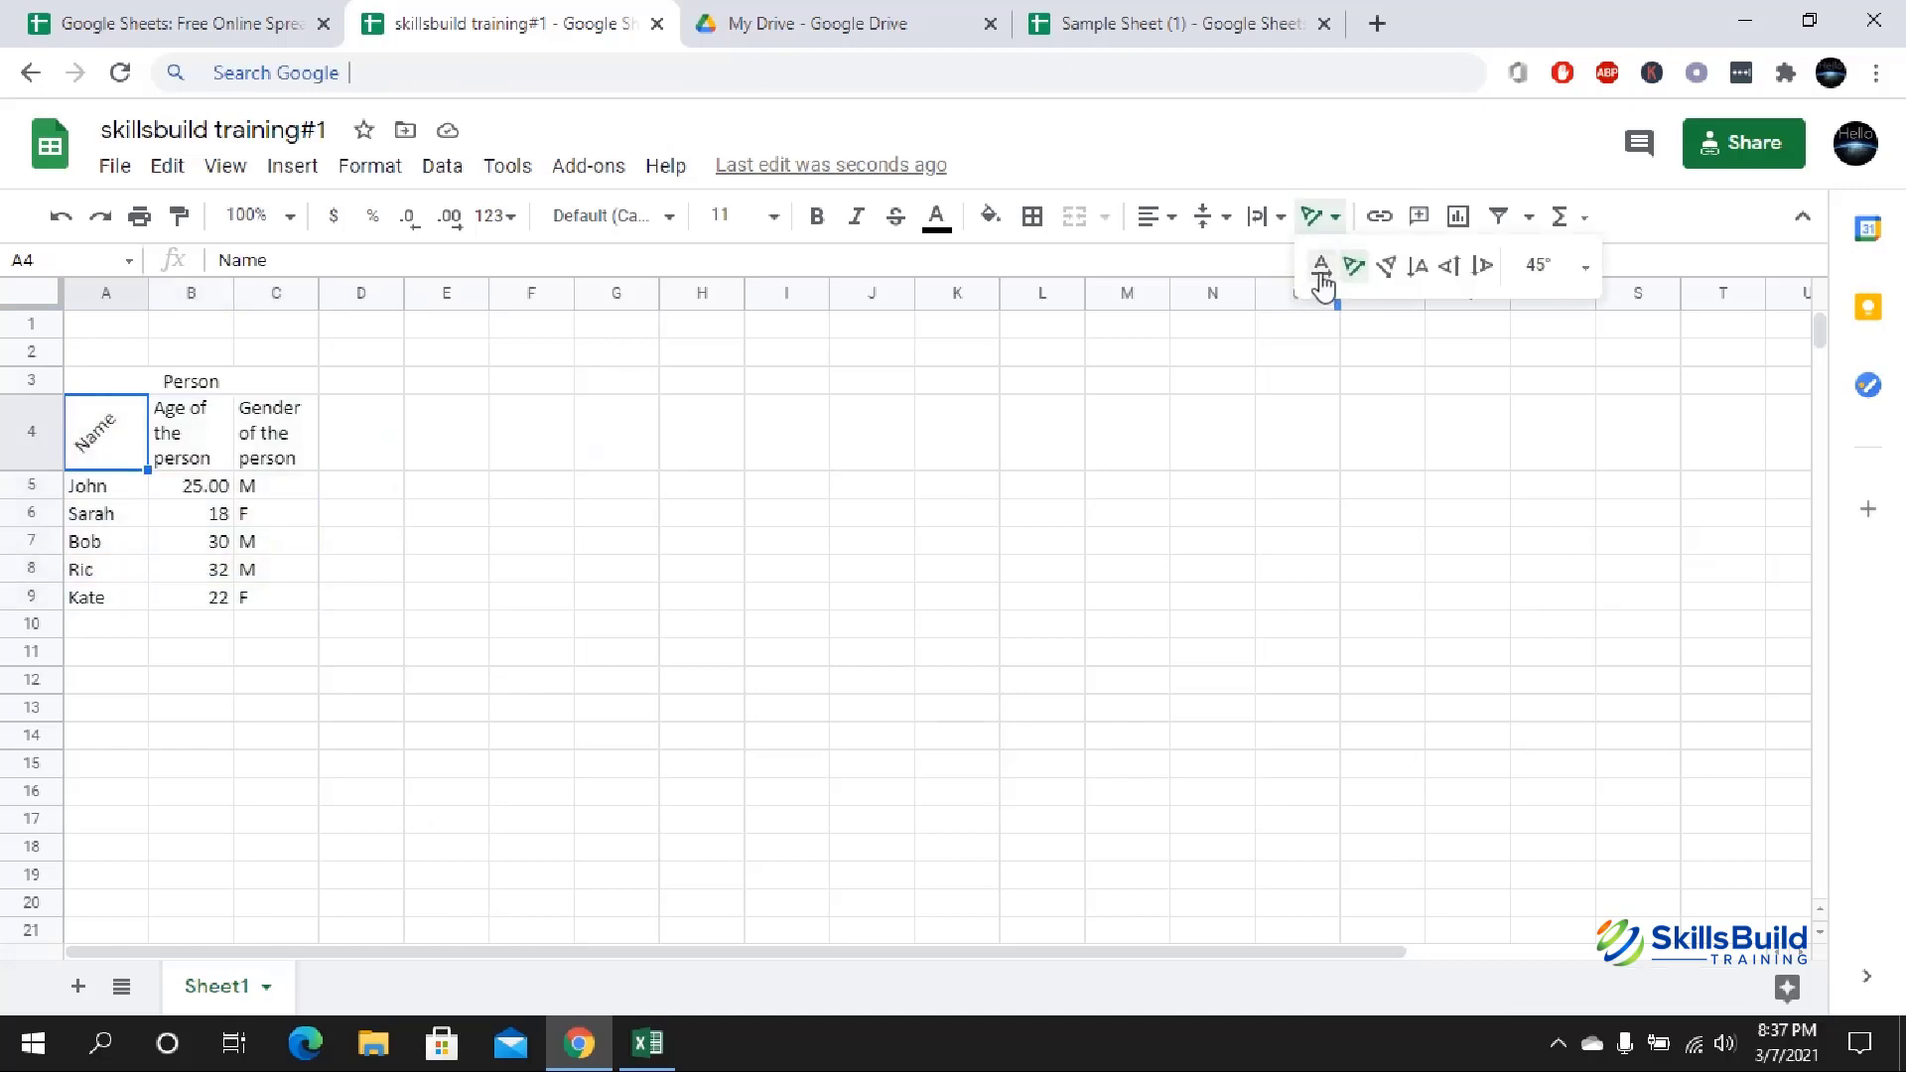
{"action": "left_click", "coordinate": [1322, 268]}
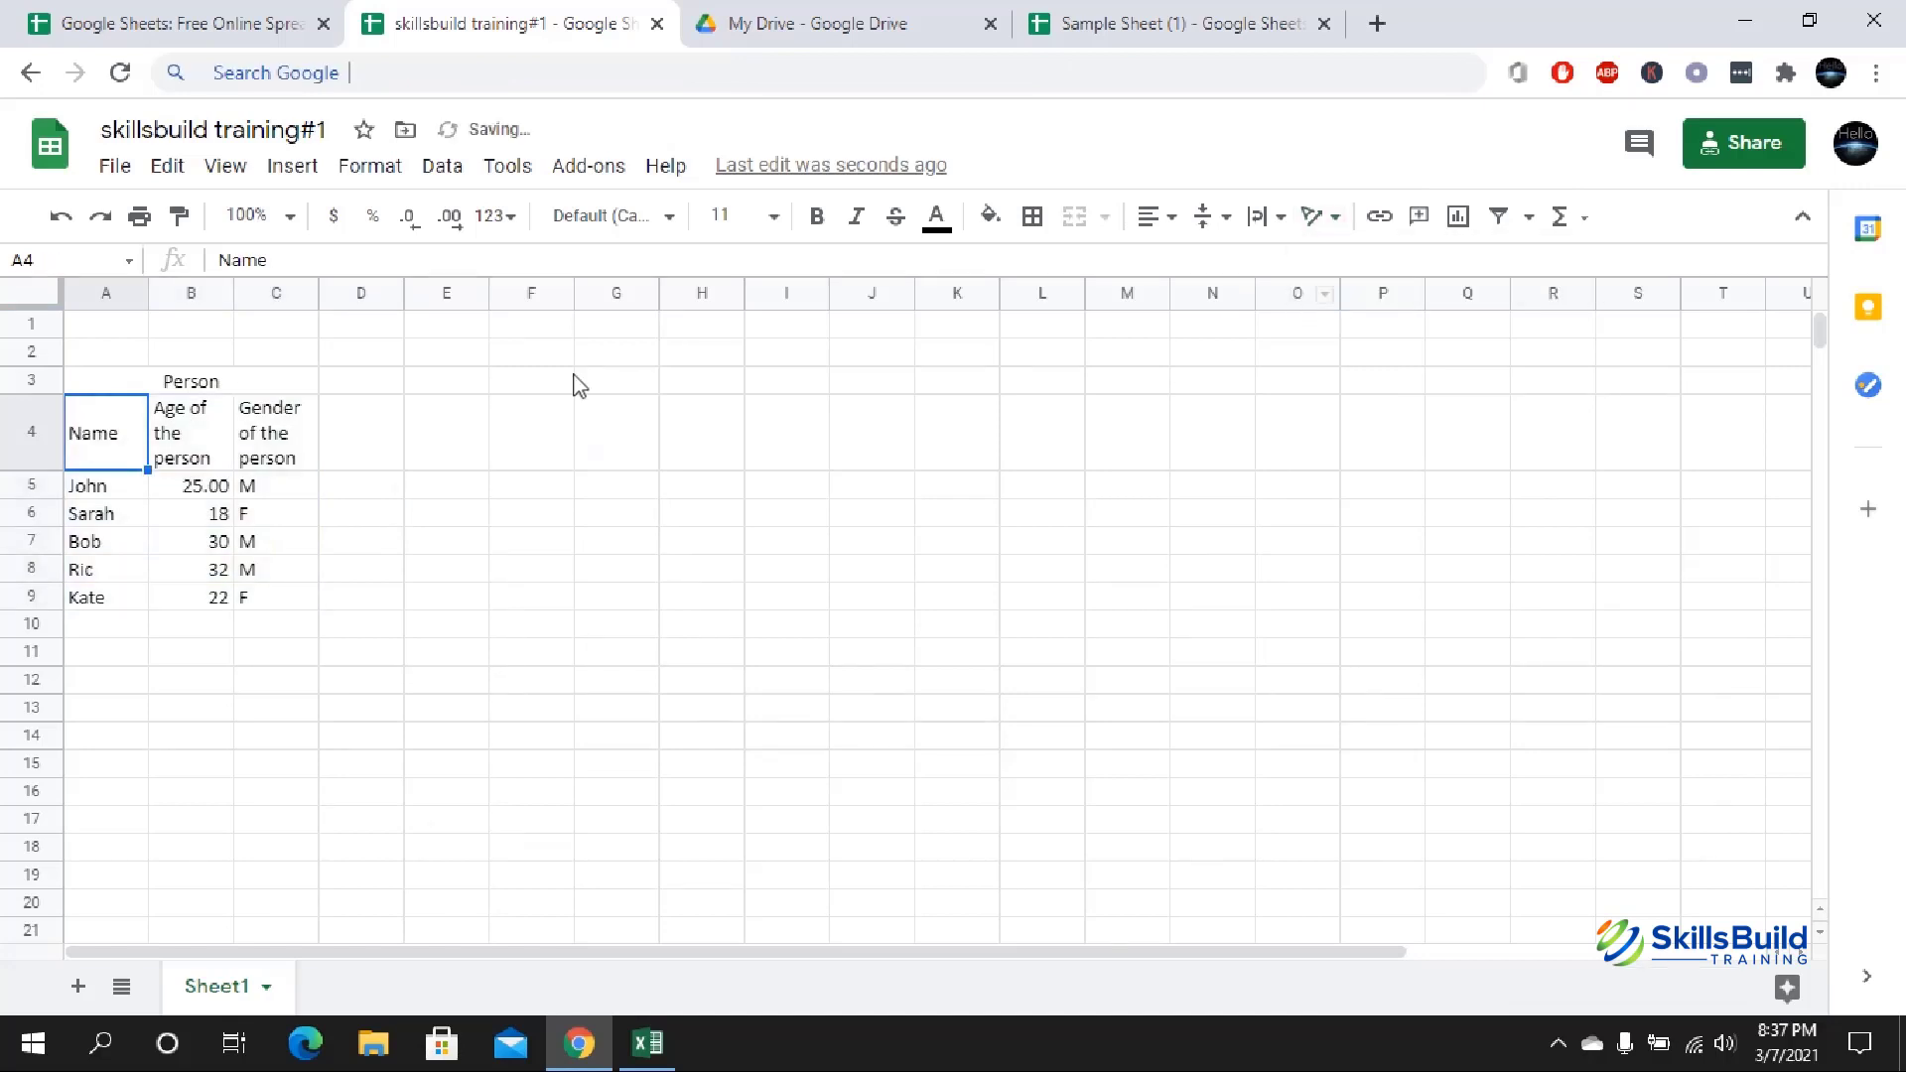
{"action": "left_click", "coordinate": [412, 520]}
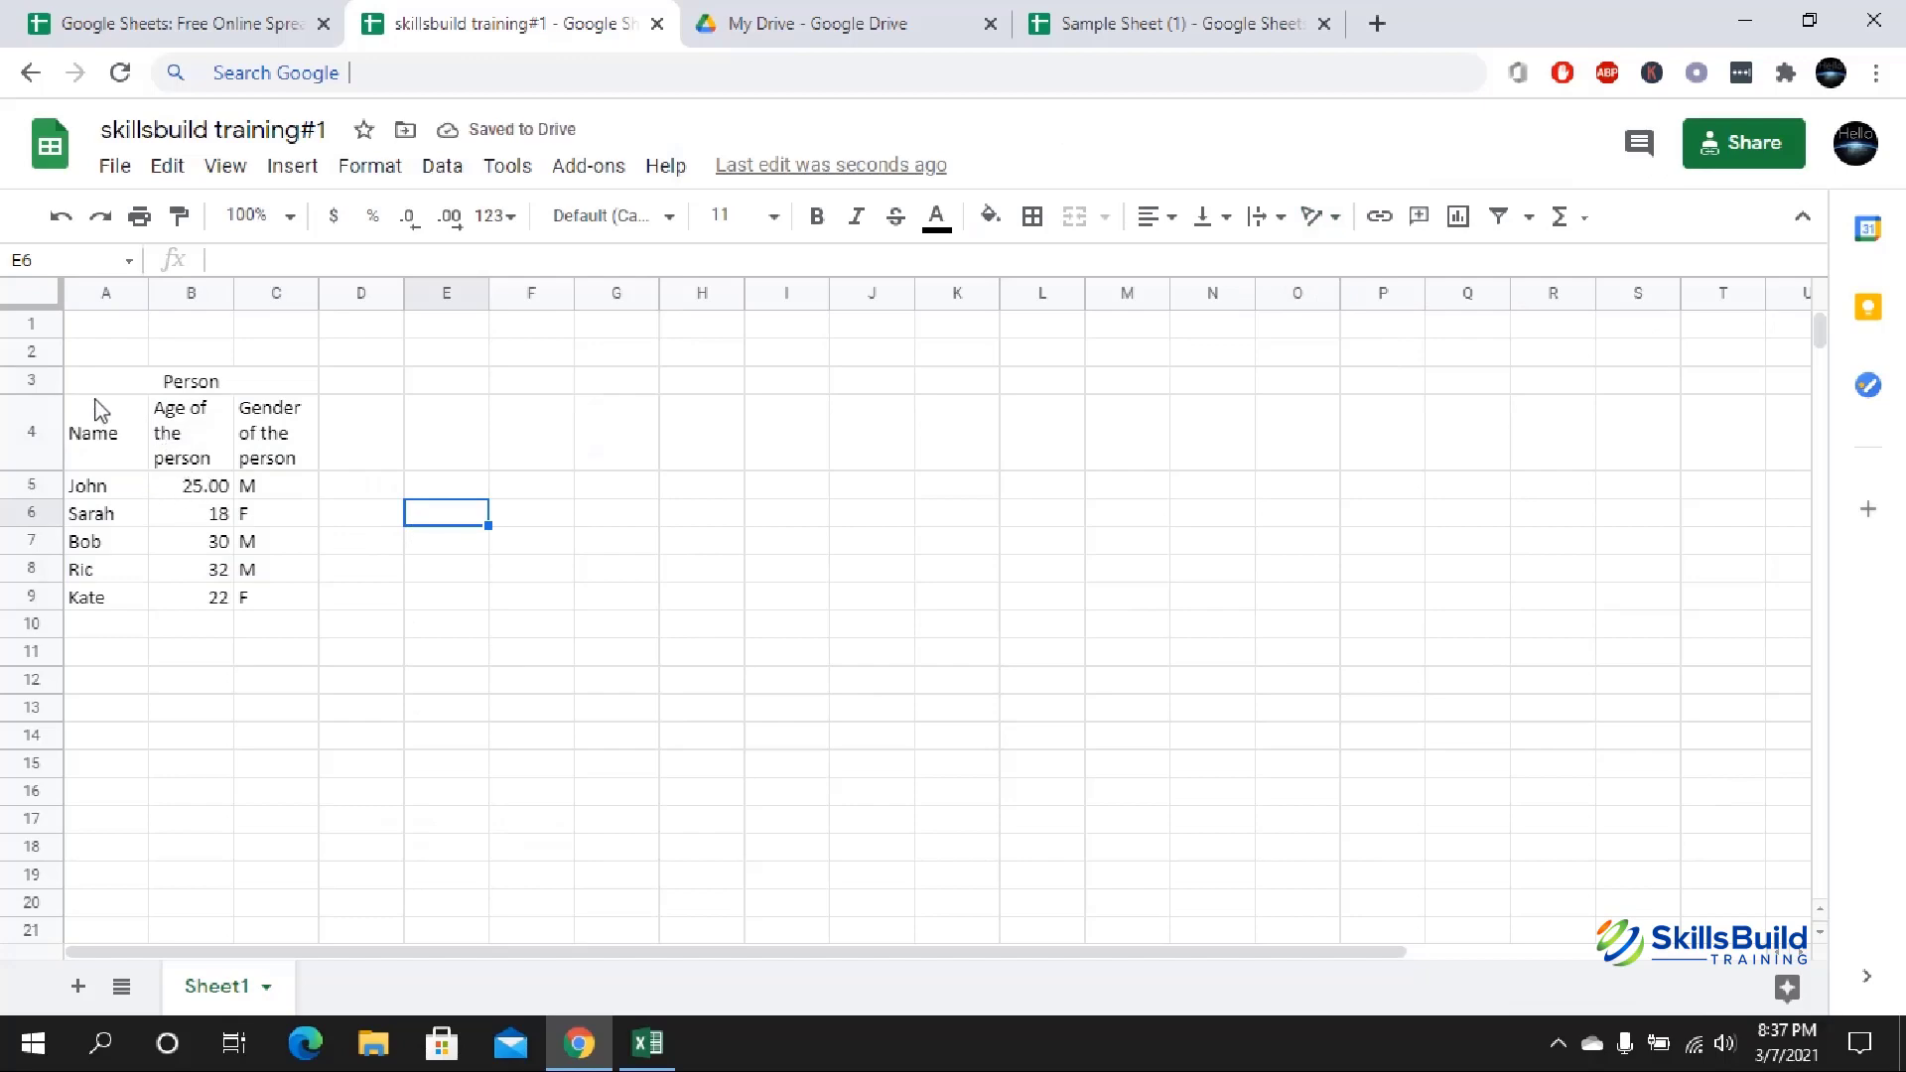
- Apply all borders to the table range A4:C9
{"action": "left_click_drag", "start_coordinate": [95, 408], "coordinate": [279, 570]}
{"action": "left_click_drag", "start_coordinate": [350, 756], "coordinate": [366, 783]}
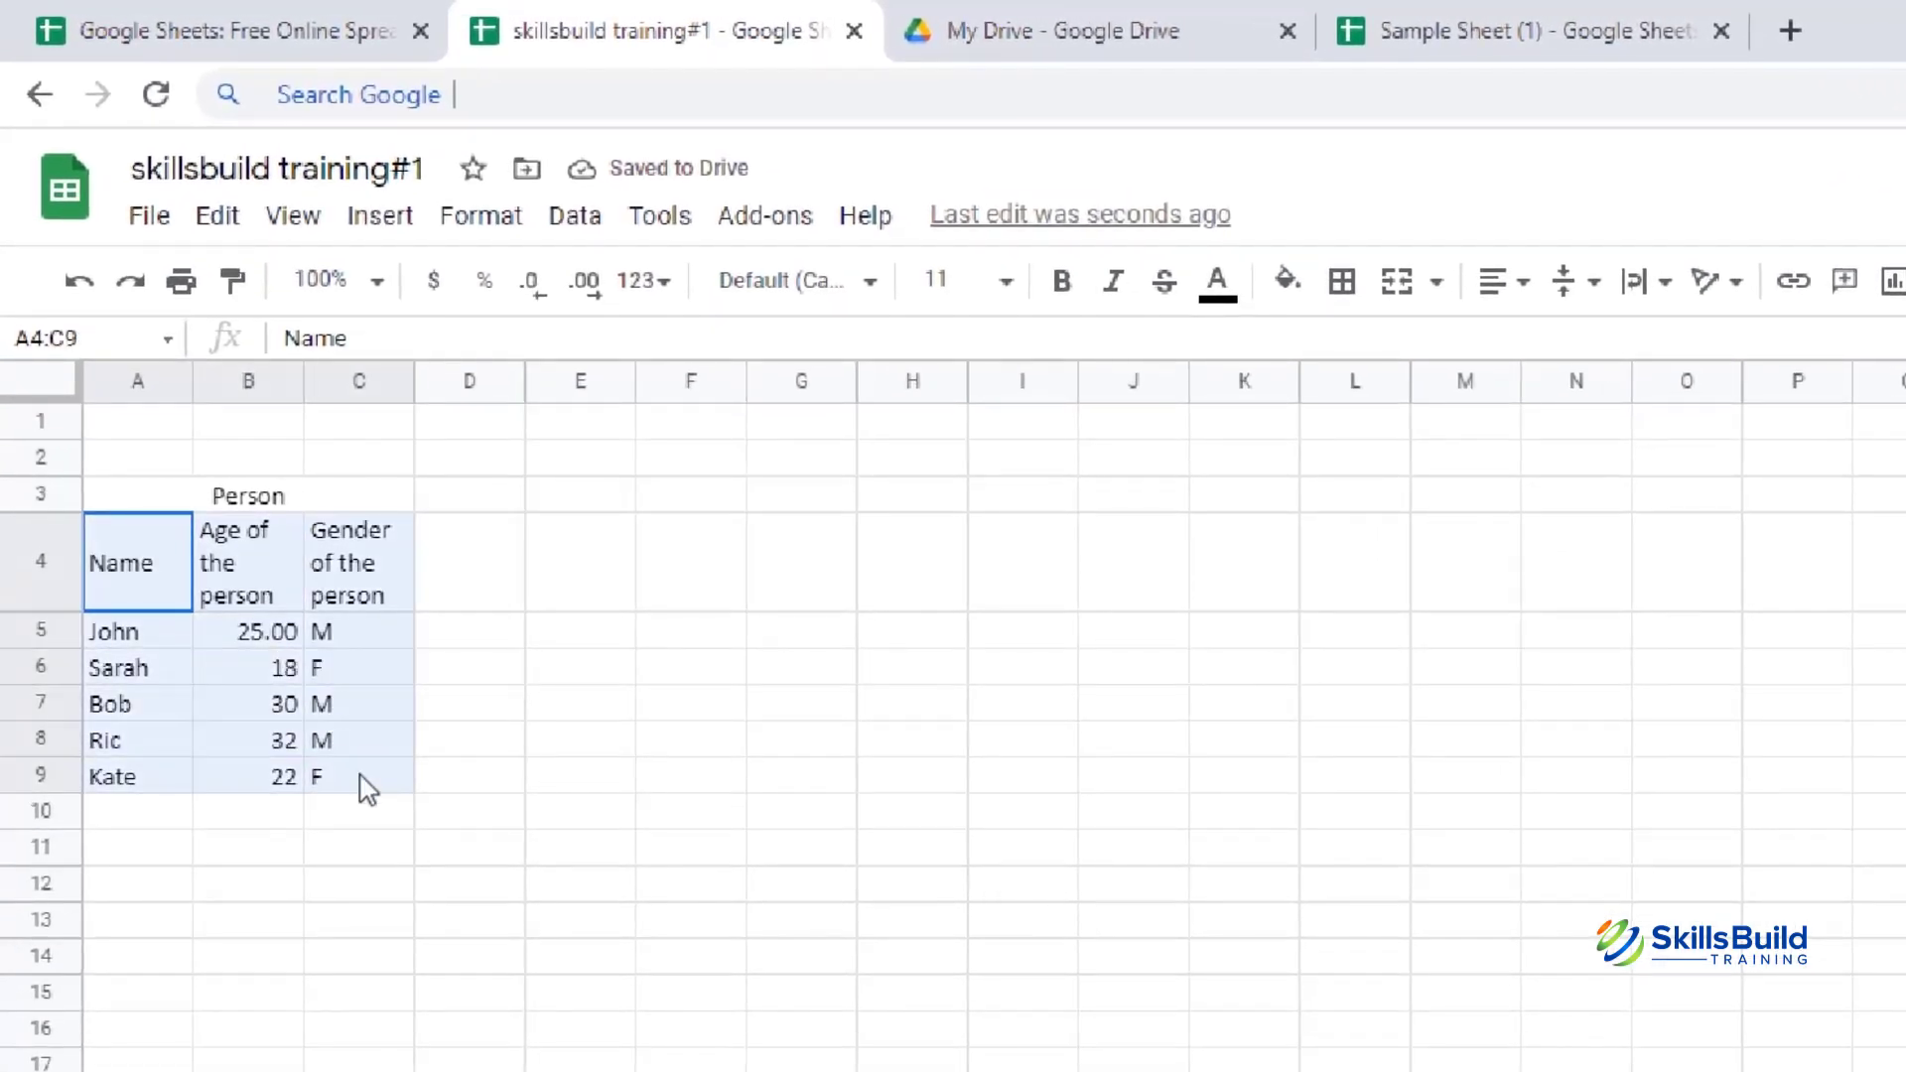
{"action": "left_click", "coordinate": [1340, 298]}
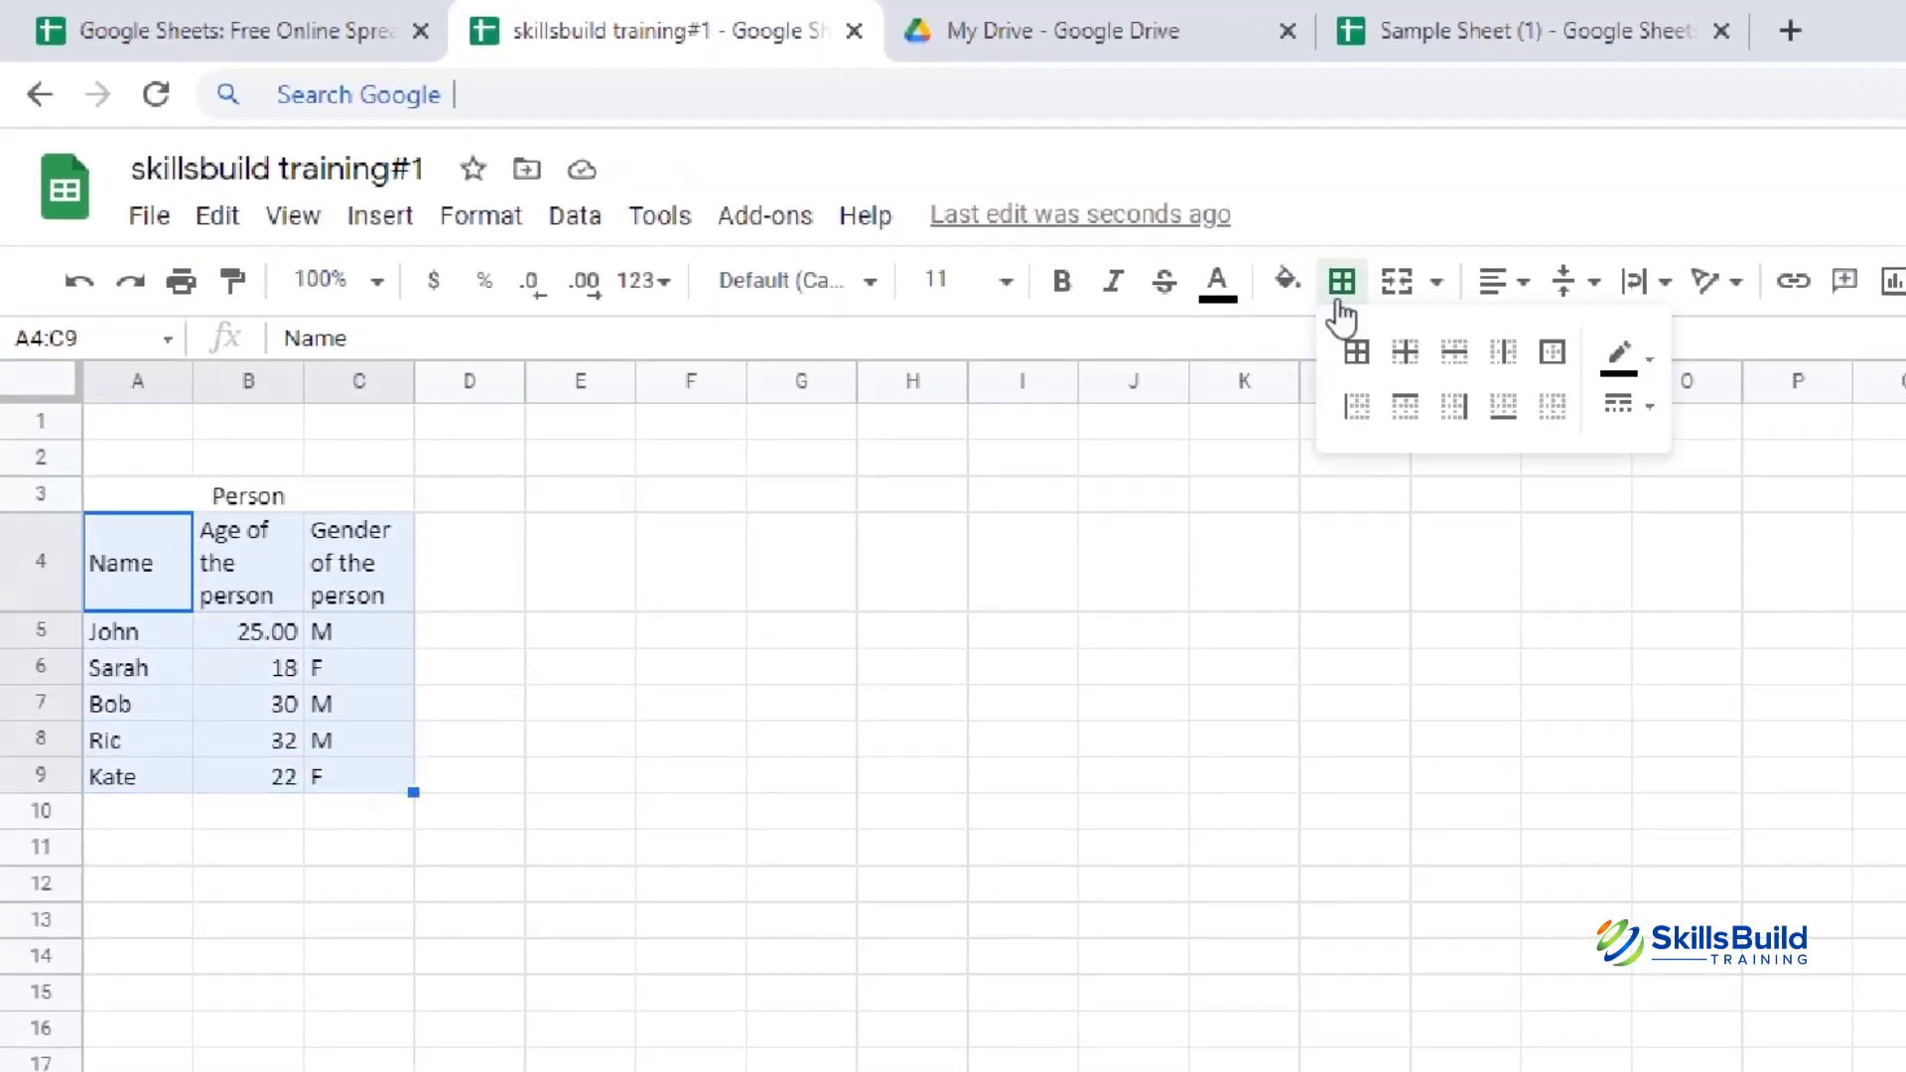
{"action": "left_click", "coordinate": [1352, 353]}
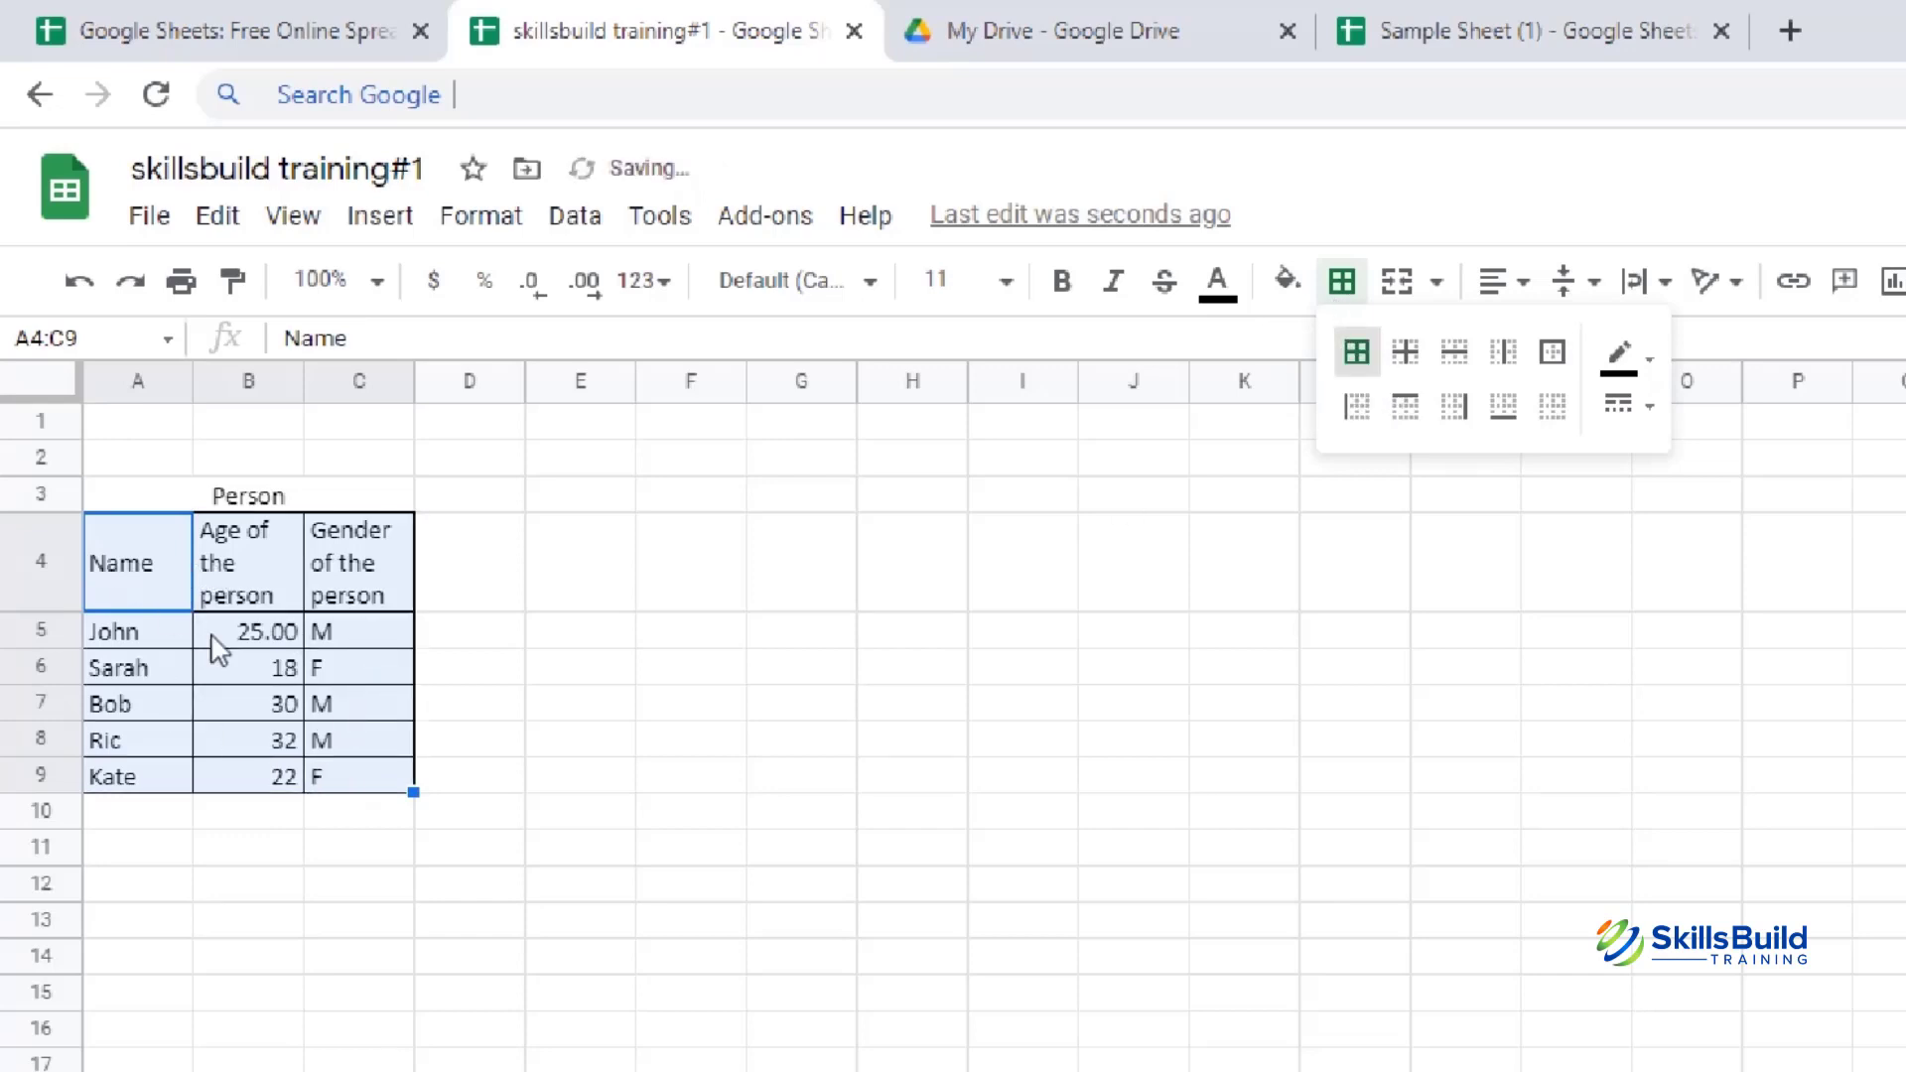
{"action": "left_click", "coordinate": [557, 888]}
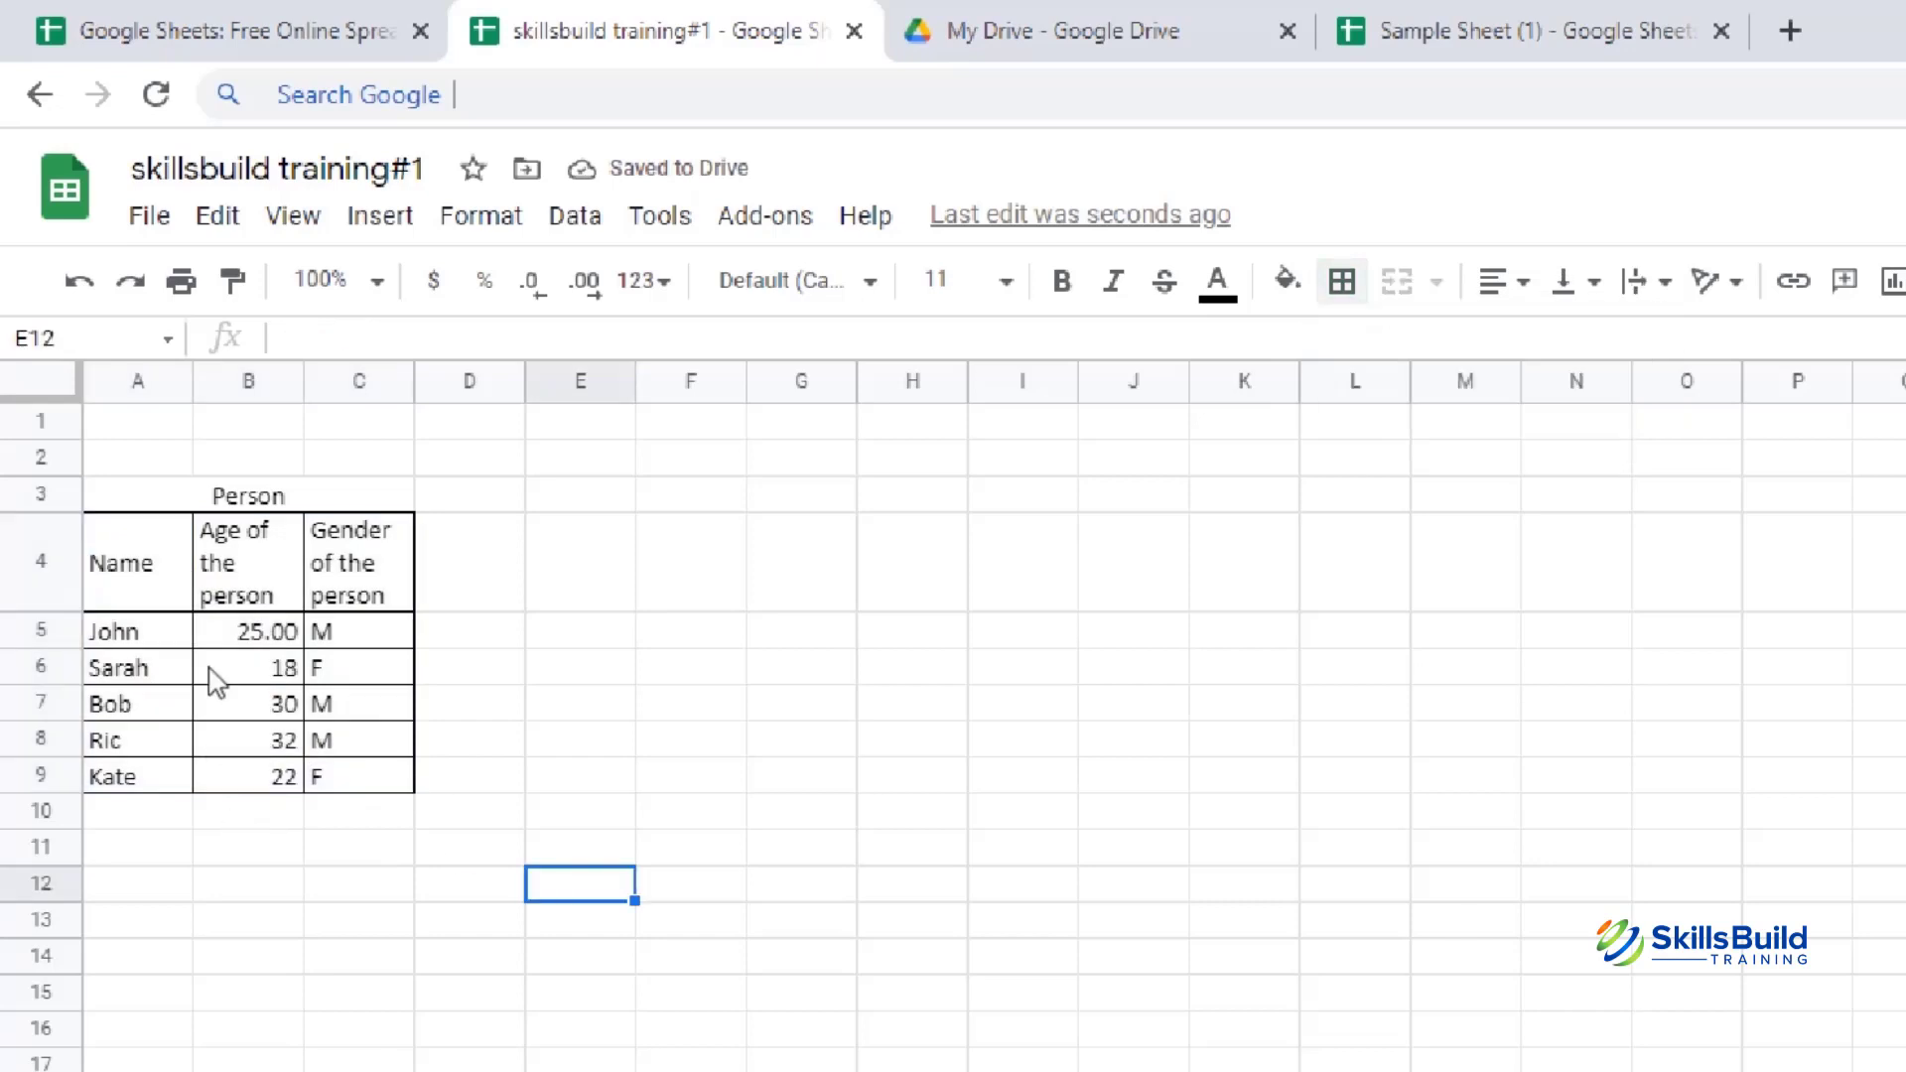
- Clear all borders from the table range A4:C9
{"action": "left_click_drag", "start_coordinate": [145, 570], "coordinate": [350, 780]}
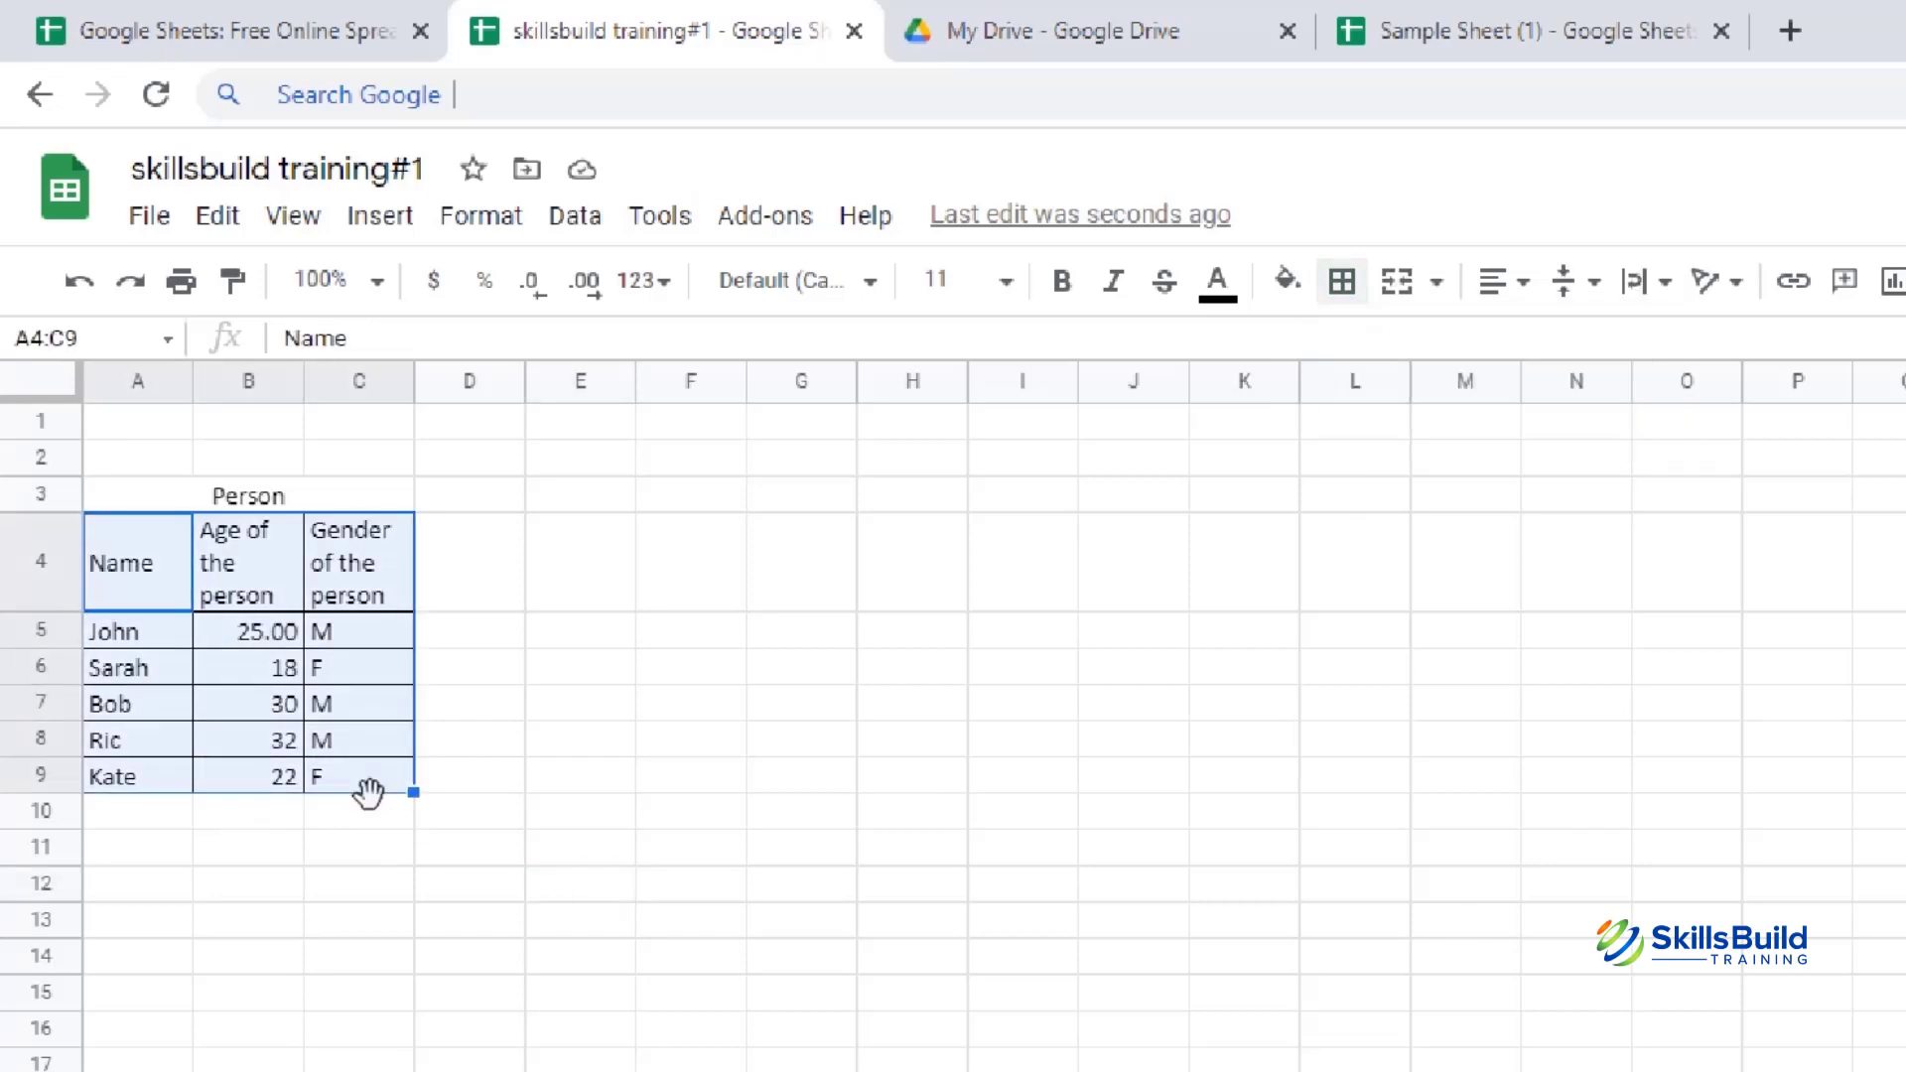
{"action": "left_click", "coordinate": [1342, 281]}
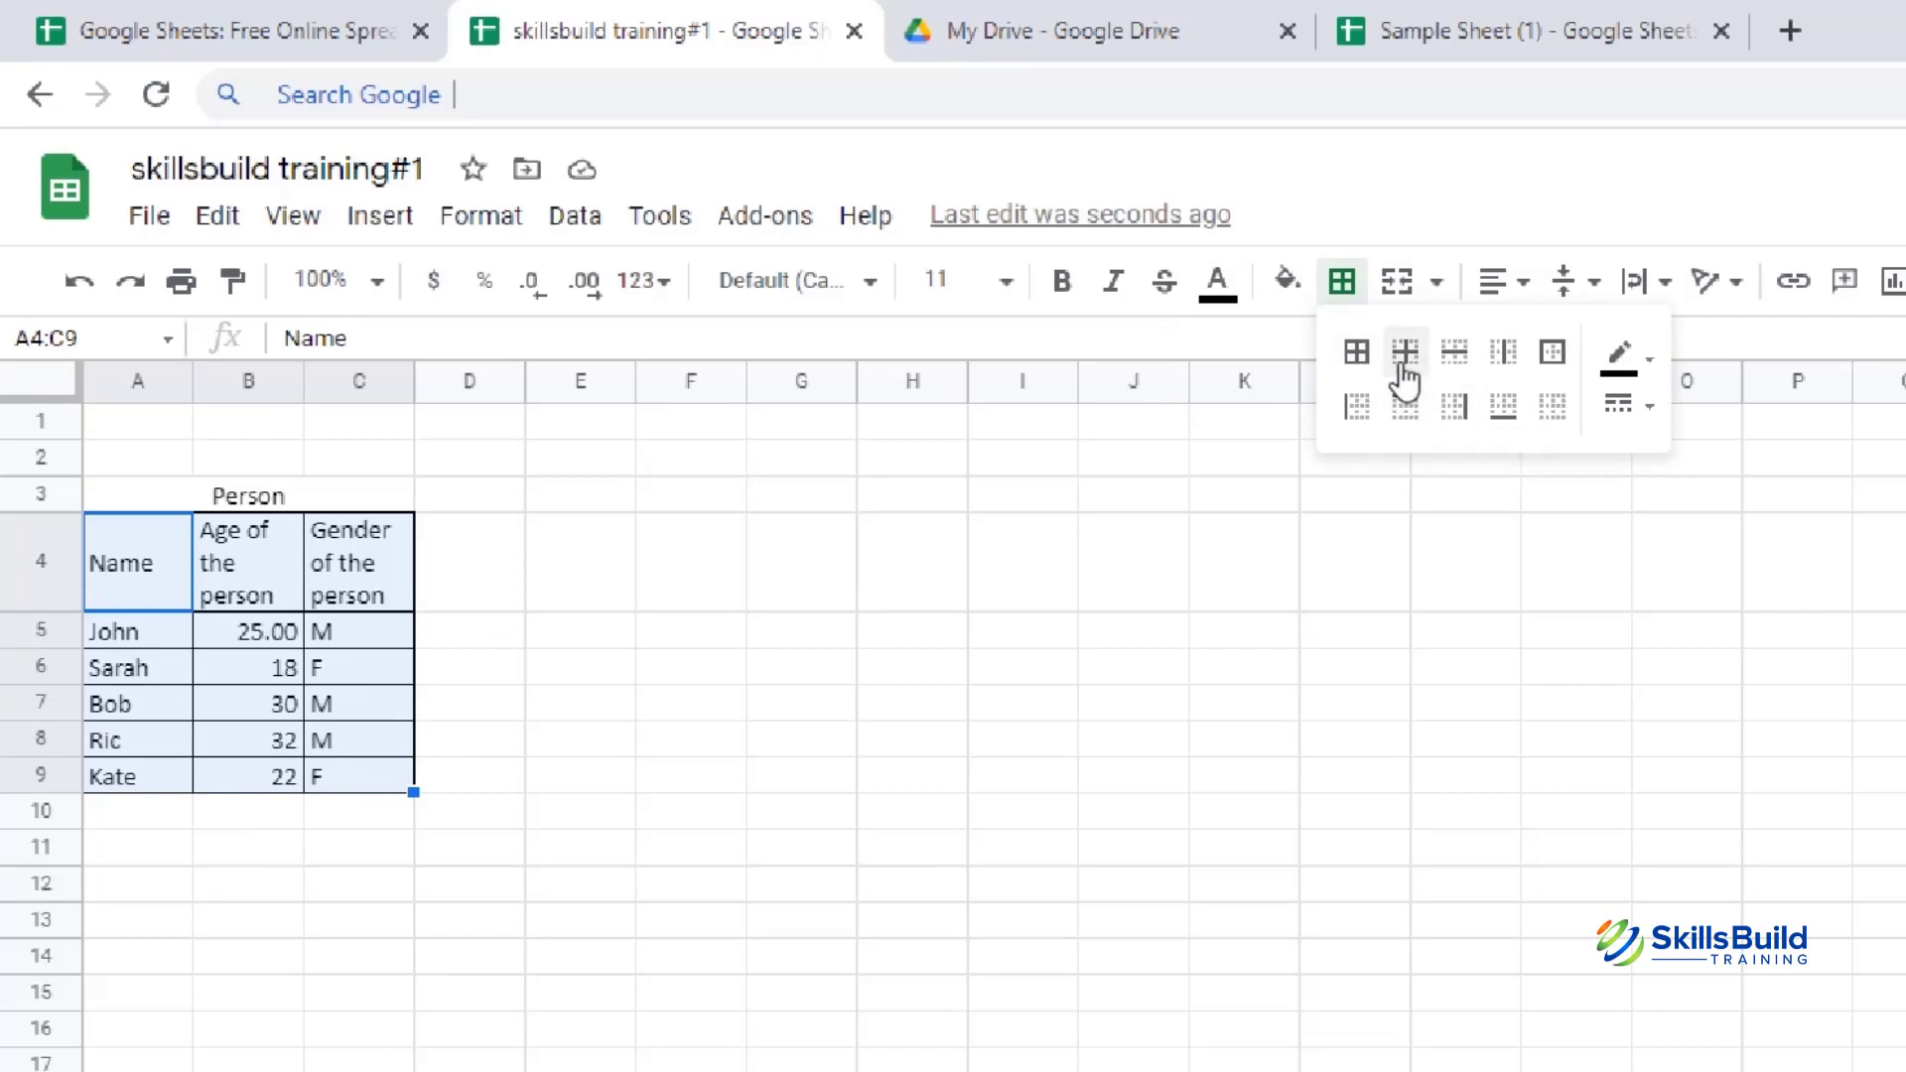
{"action": "left_click", "coordinate": [1563, 424]}
{"action": "left_click", "coordinate": [502, 553]}
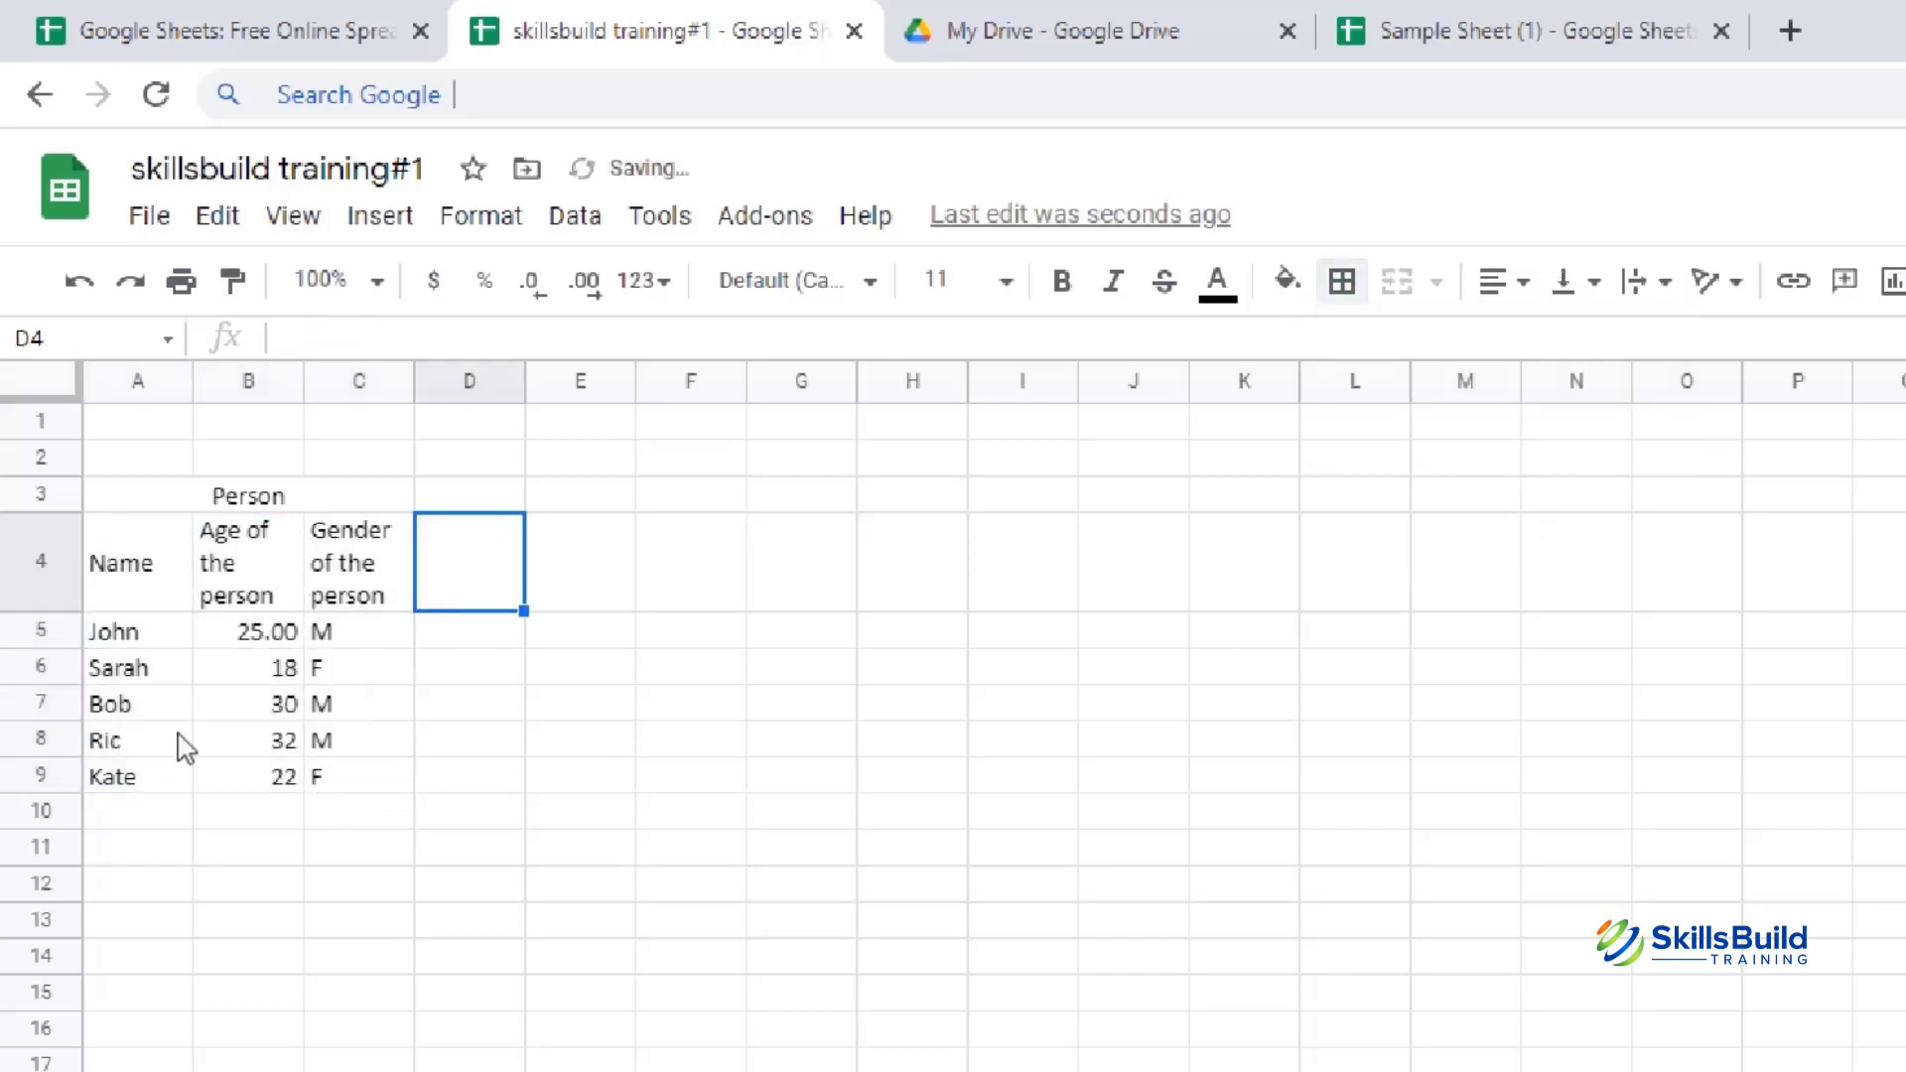
- Apply only inner borders to the cell range B5:C6
{"action": "left_click_drag", "start_coordinate": [225, 635], "coordinate": [346, 683]}
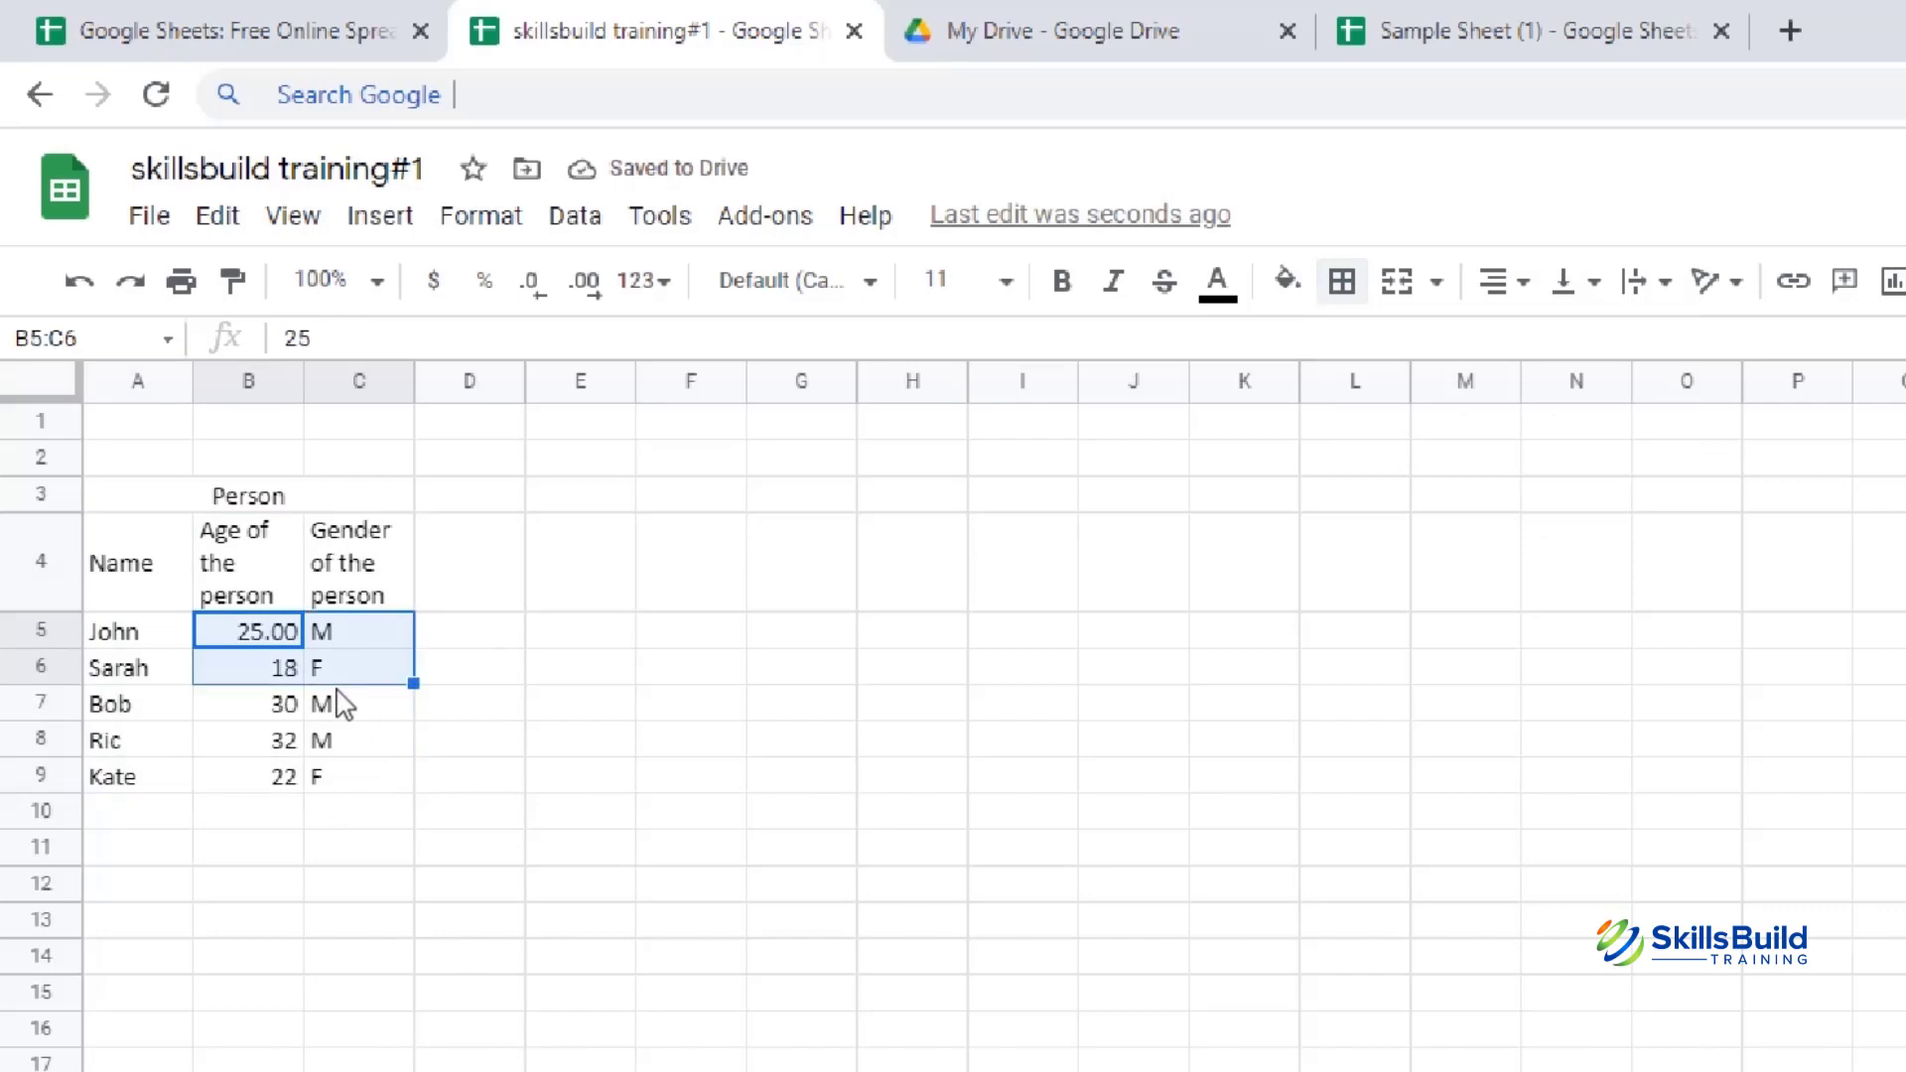
{"action": "left_click", "coordinate": [1340, 288]}
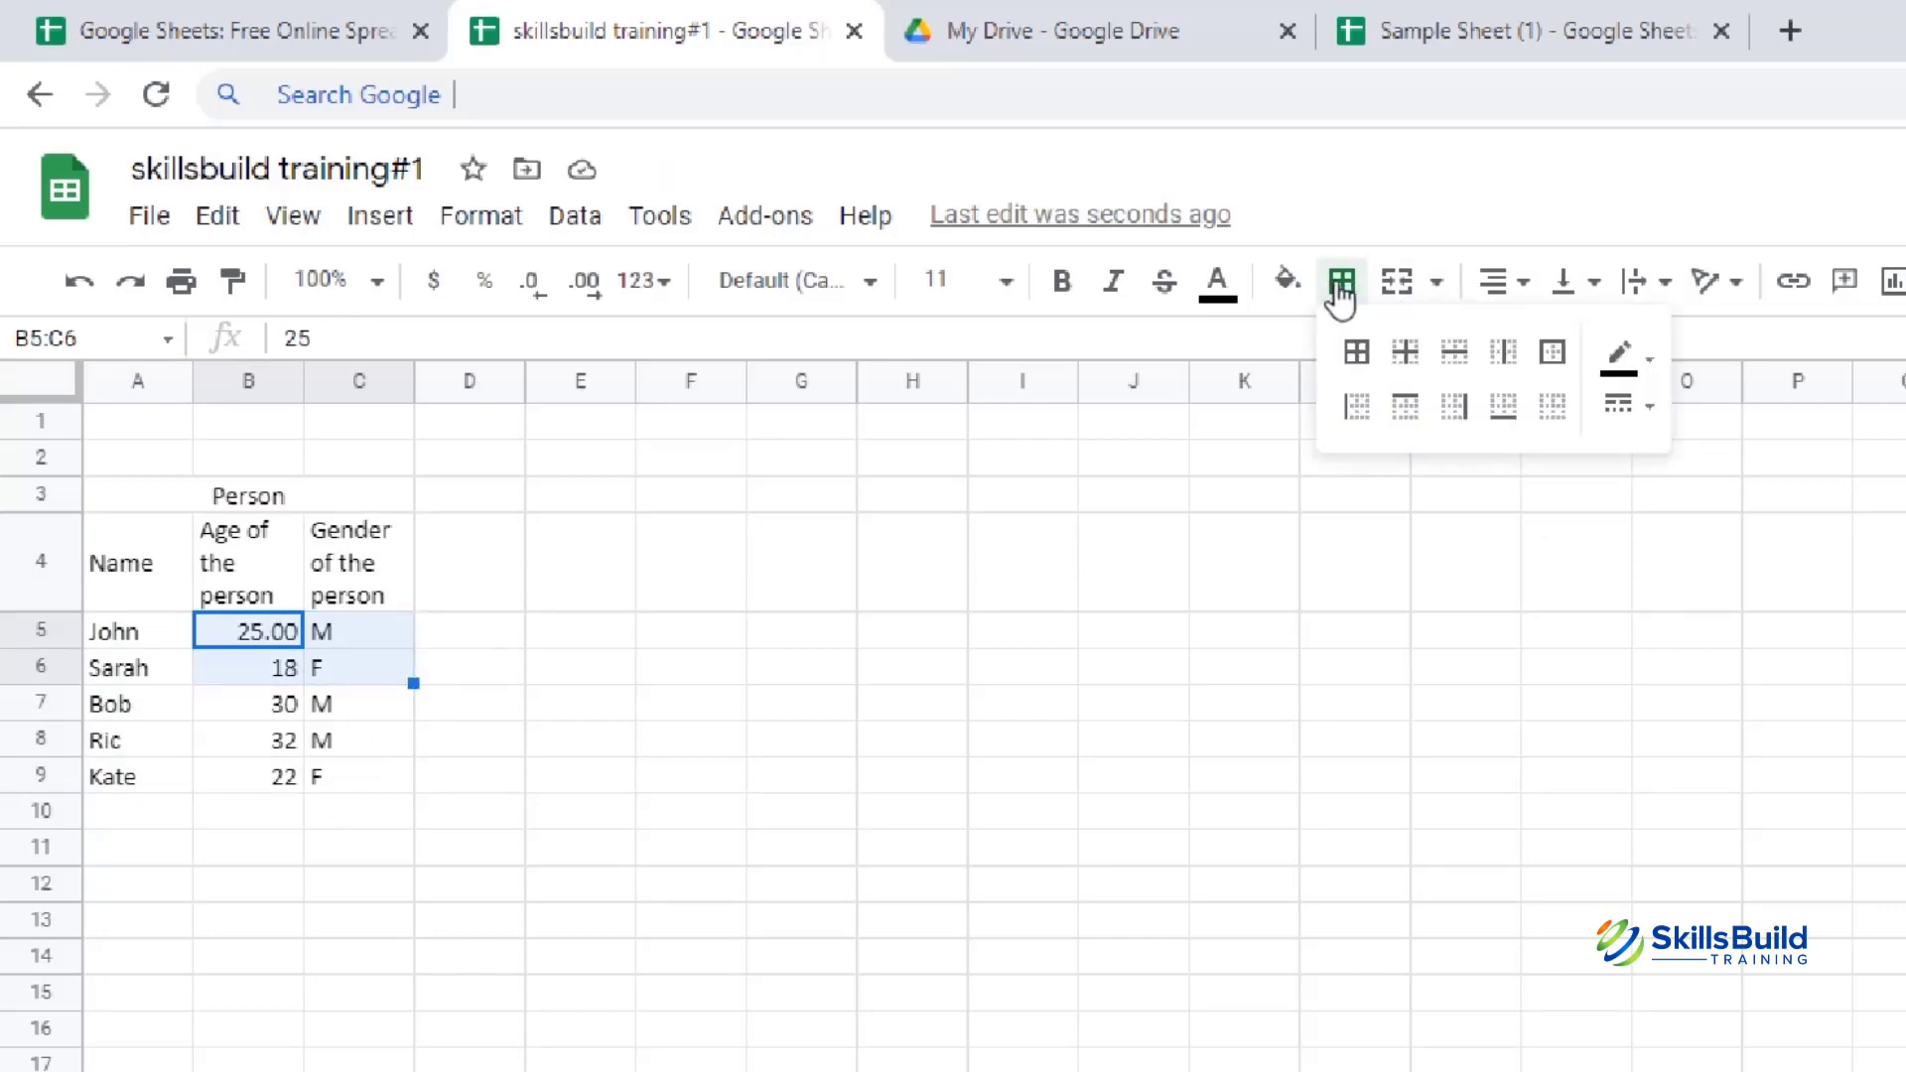
{"action": "left_click", "coordinate": [1409, 367]}
{"action": "left_click", "coordinate": [732, 681]}
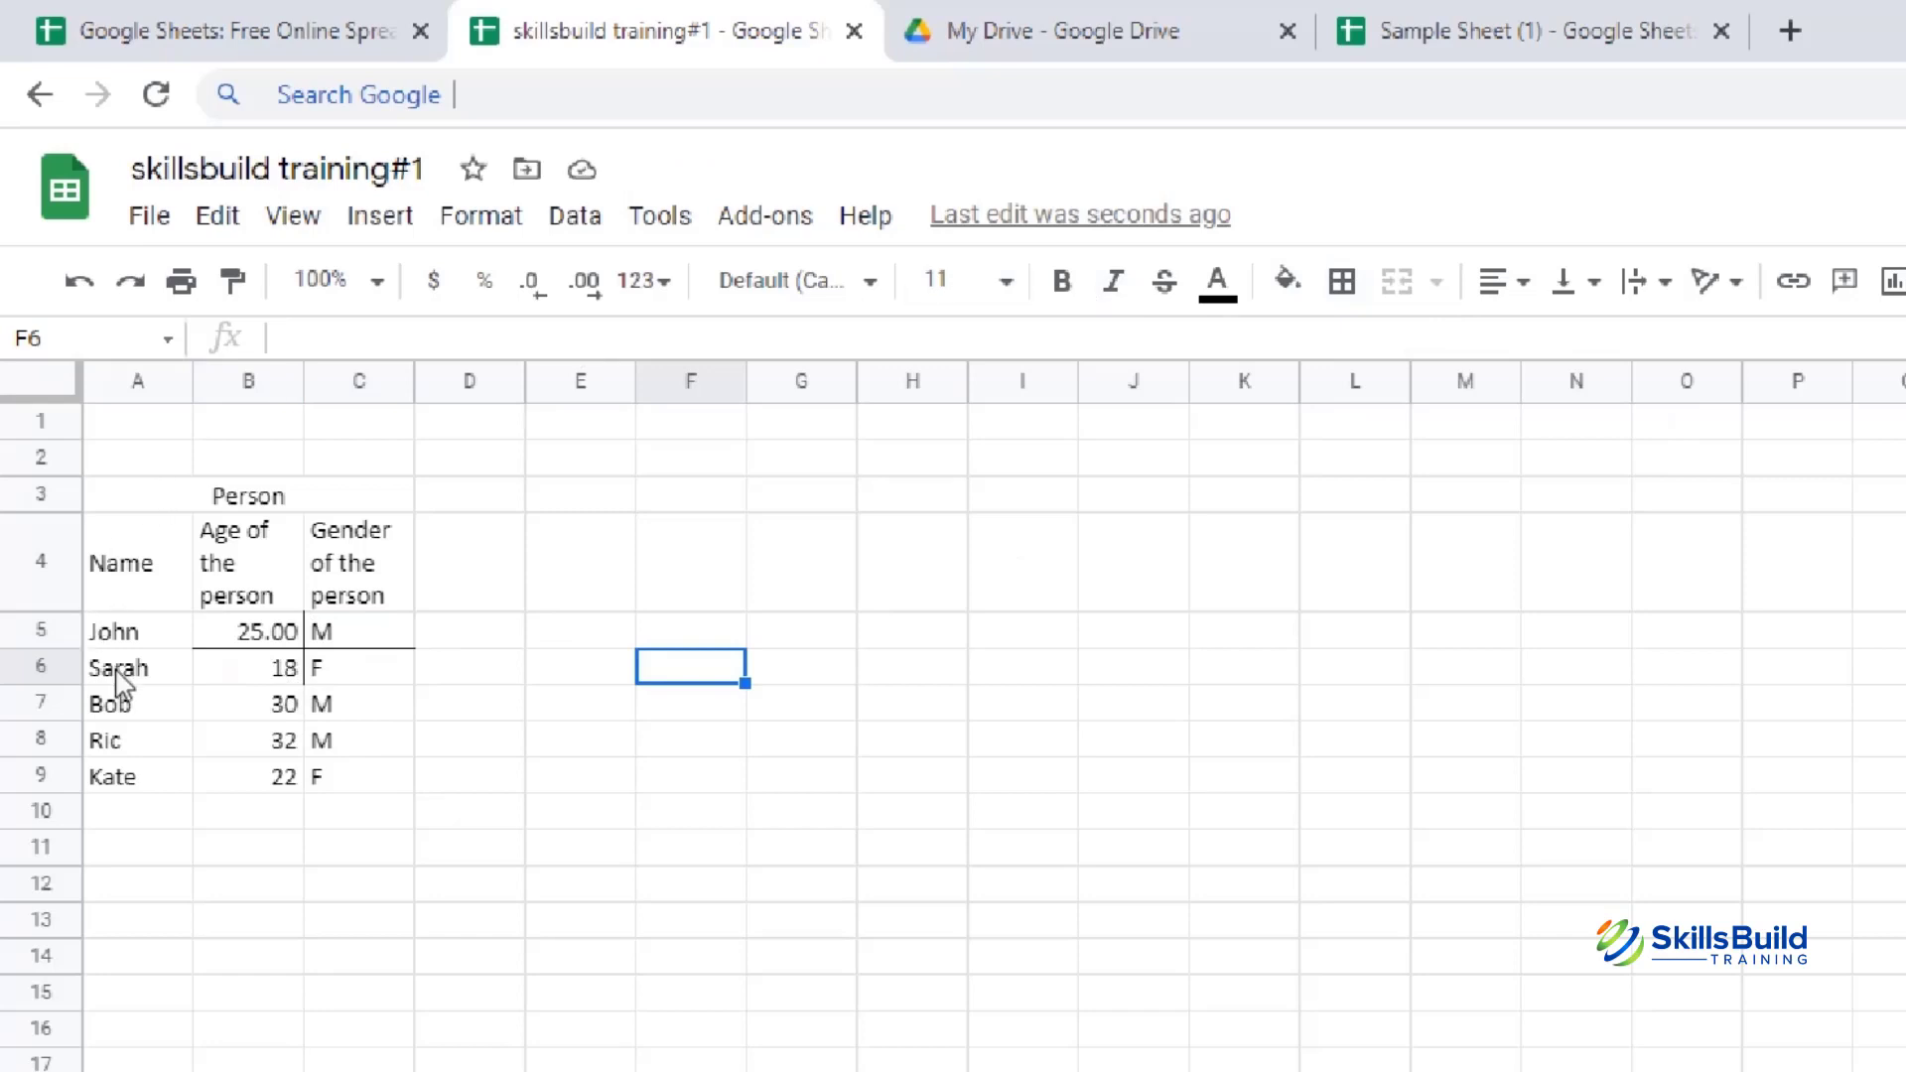
- Apply a top border to the range A6:B8
{"action": "left_click_drag", "start_coordinate": [116, 675], "coordinate": [283, 745]}
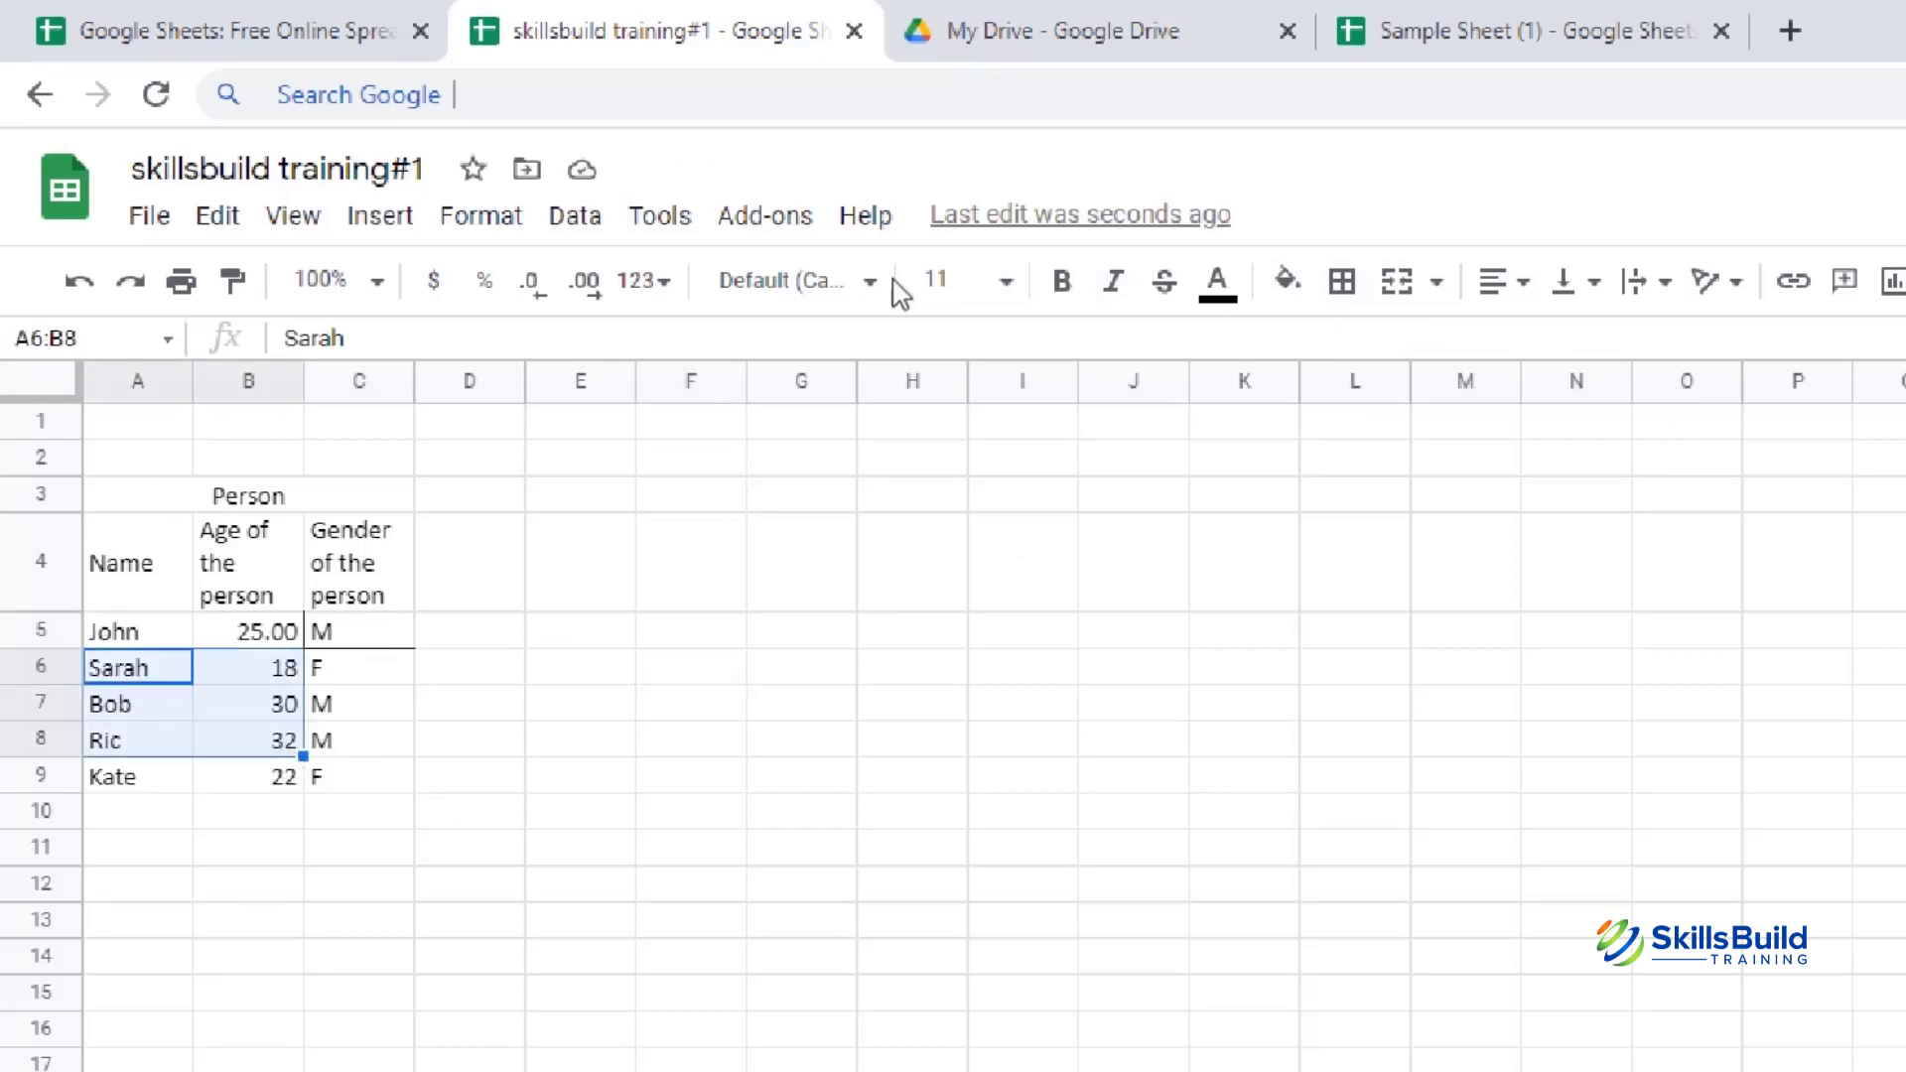
{"action": "left_click", "coordinate": [1342, 286]}
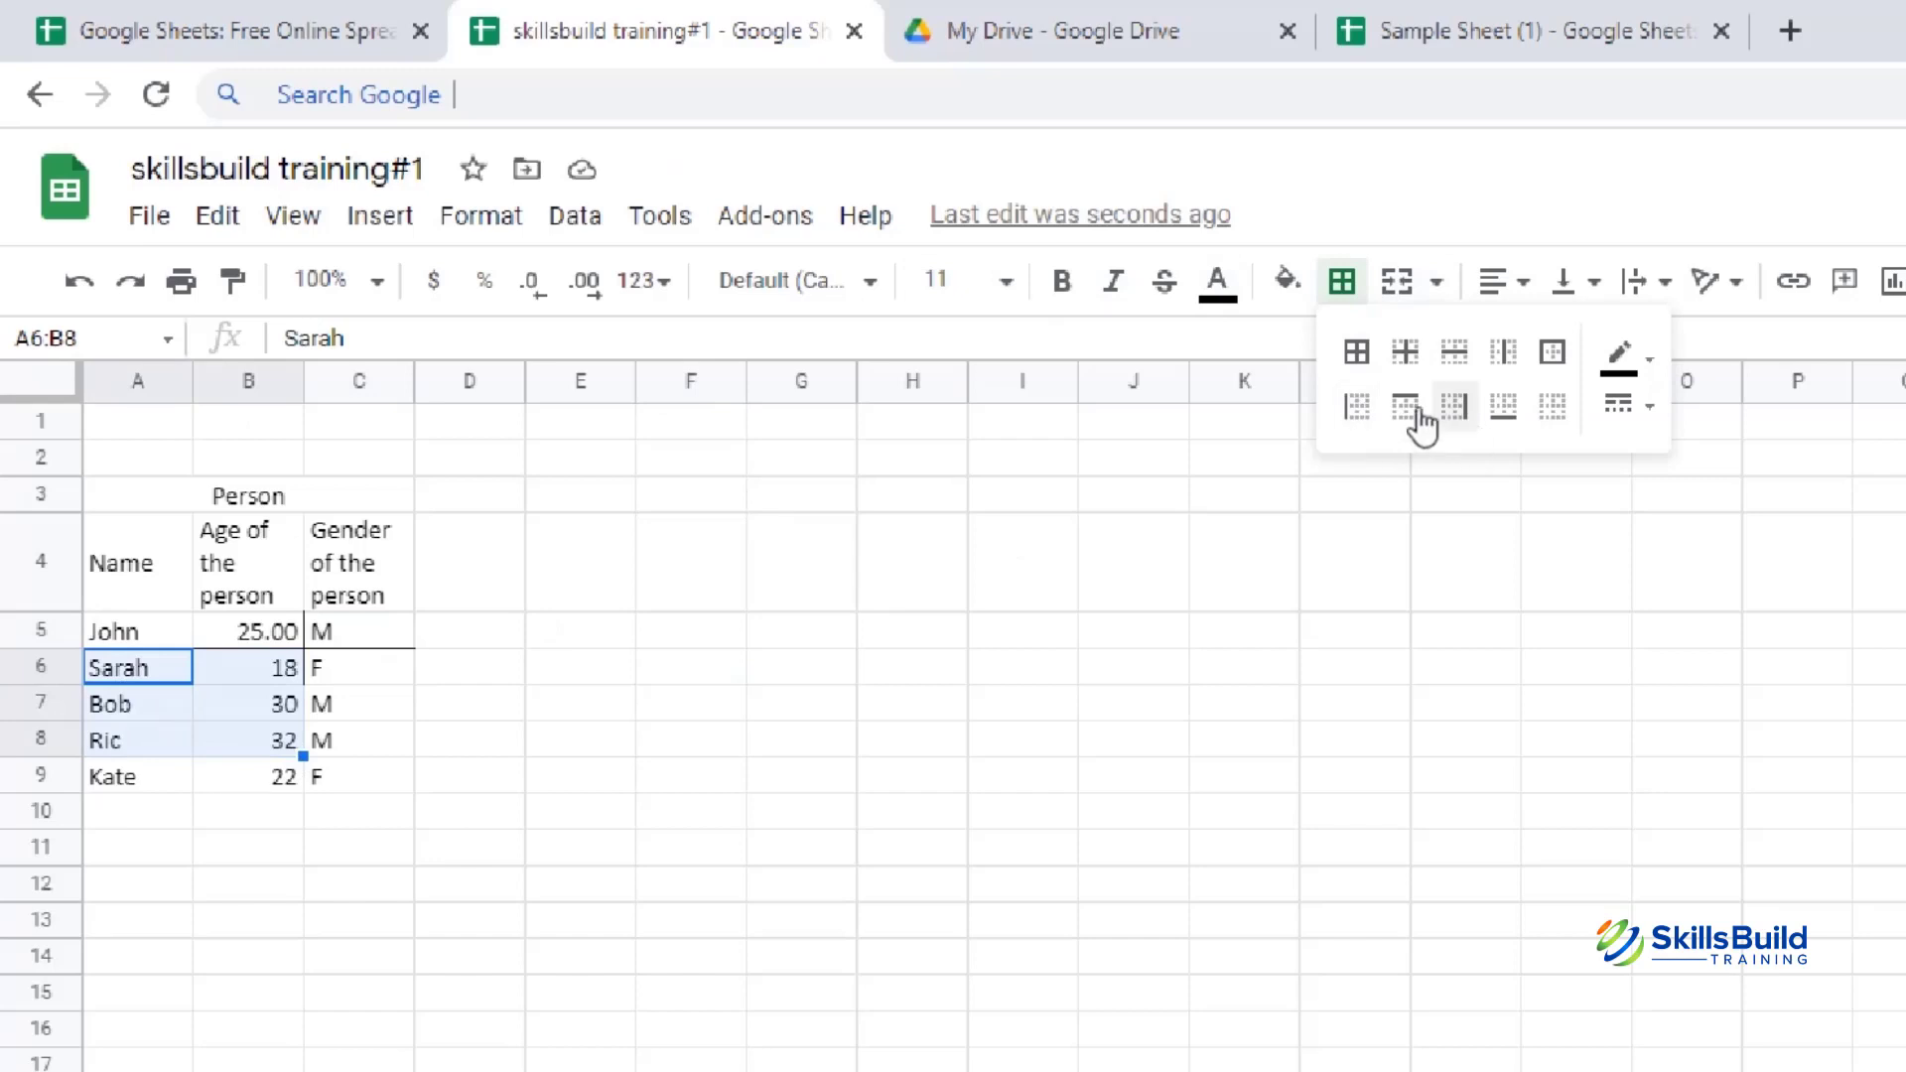
{"action": "left_click", "coordinate": [1407, 412]}
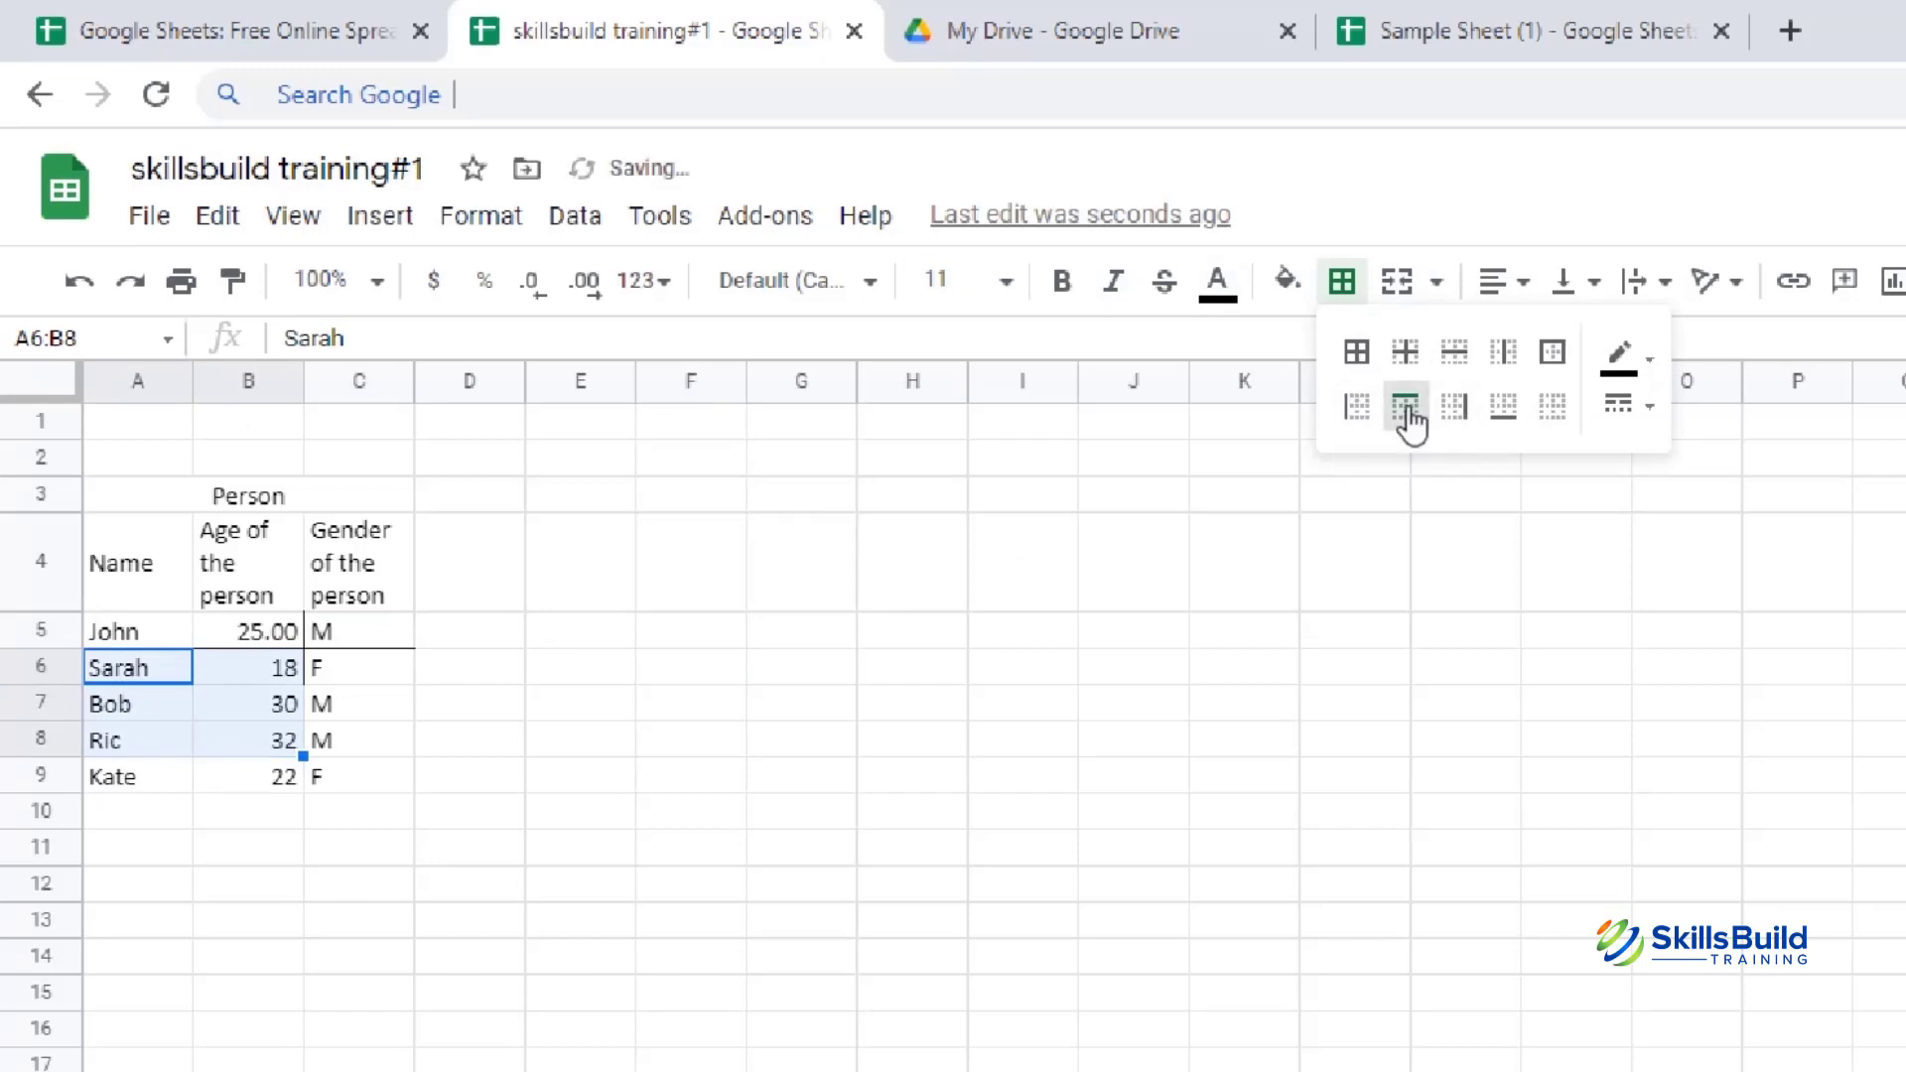
{"action": "left_click", "coordinate": [809, 730]}
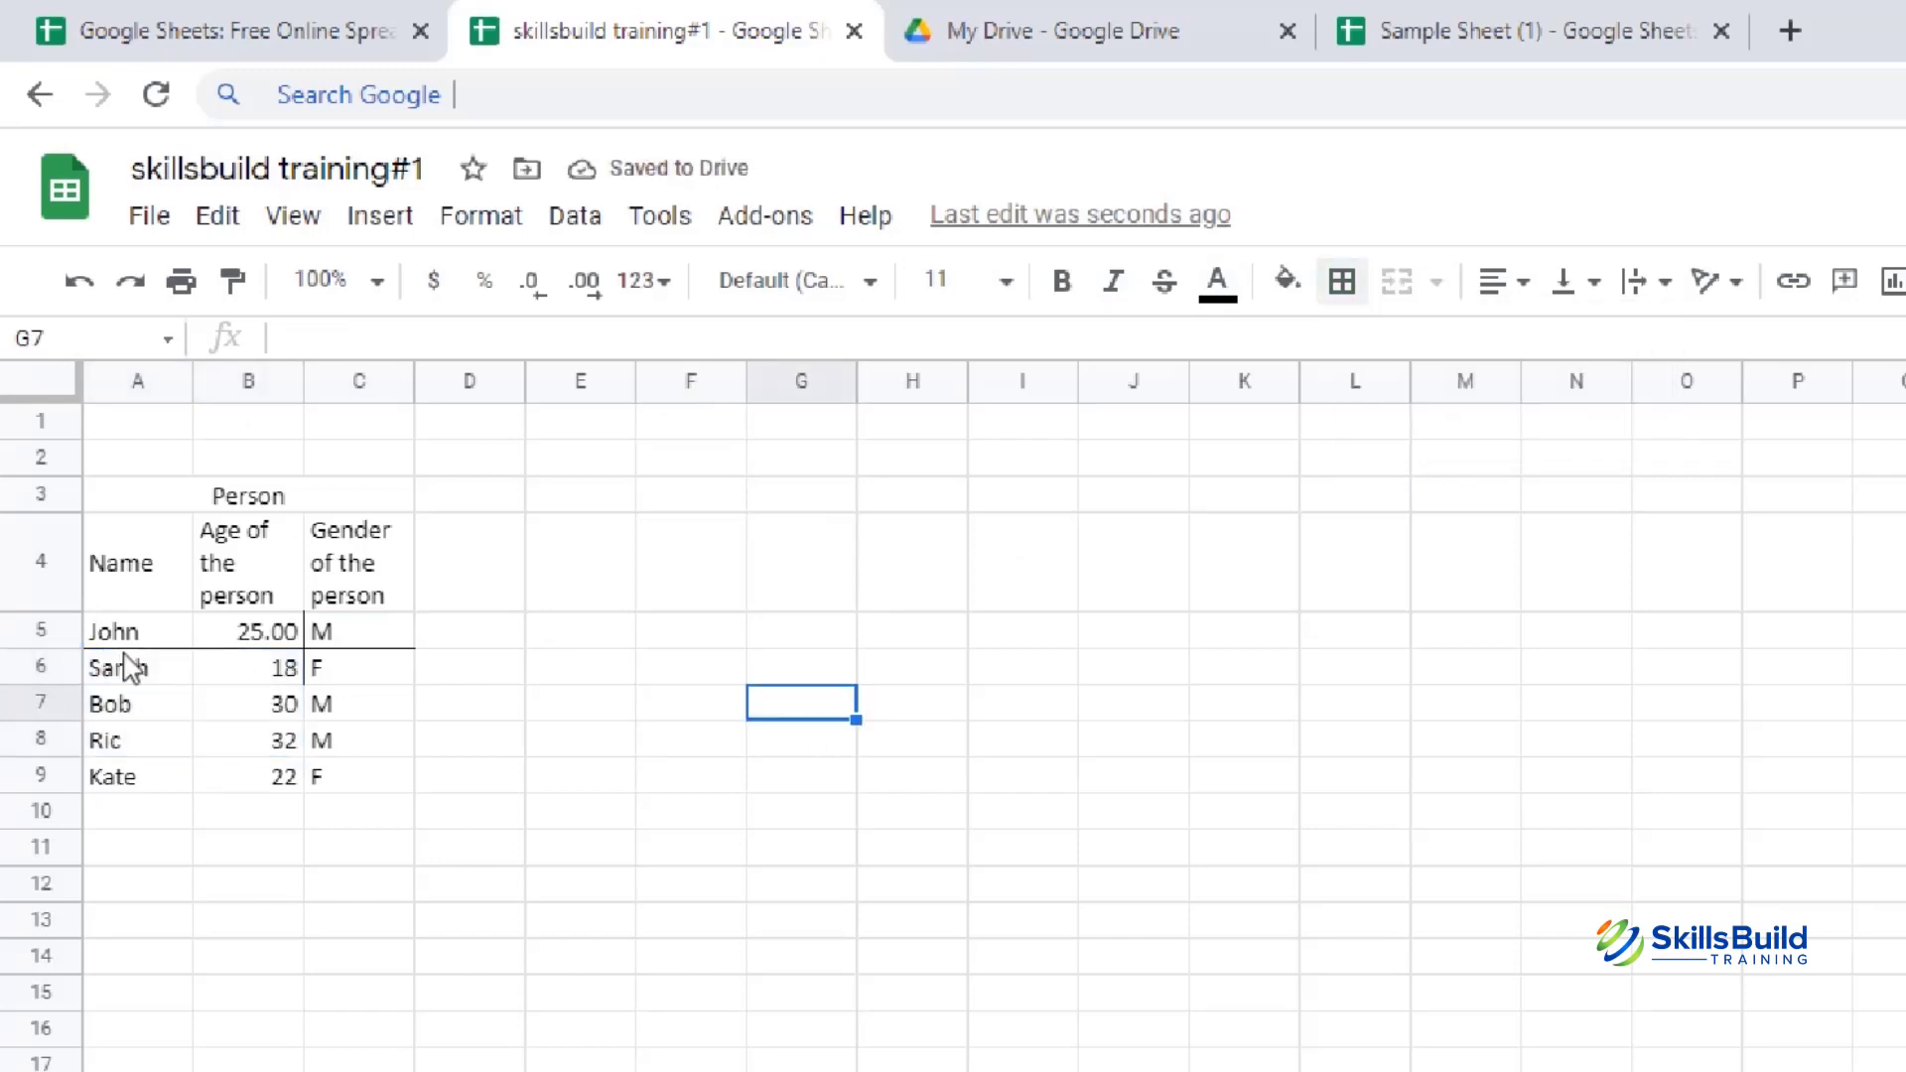
- Apply a right border to cell A8
{"action": "left_click", "coordinate": [139, 742]}
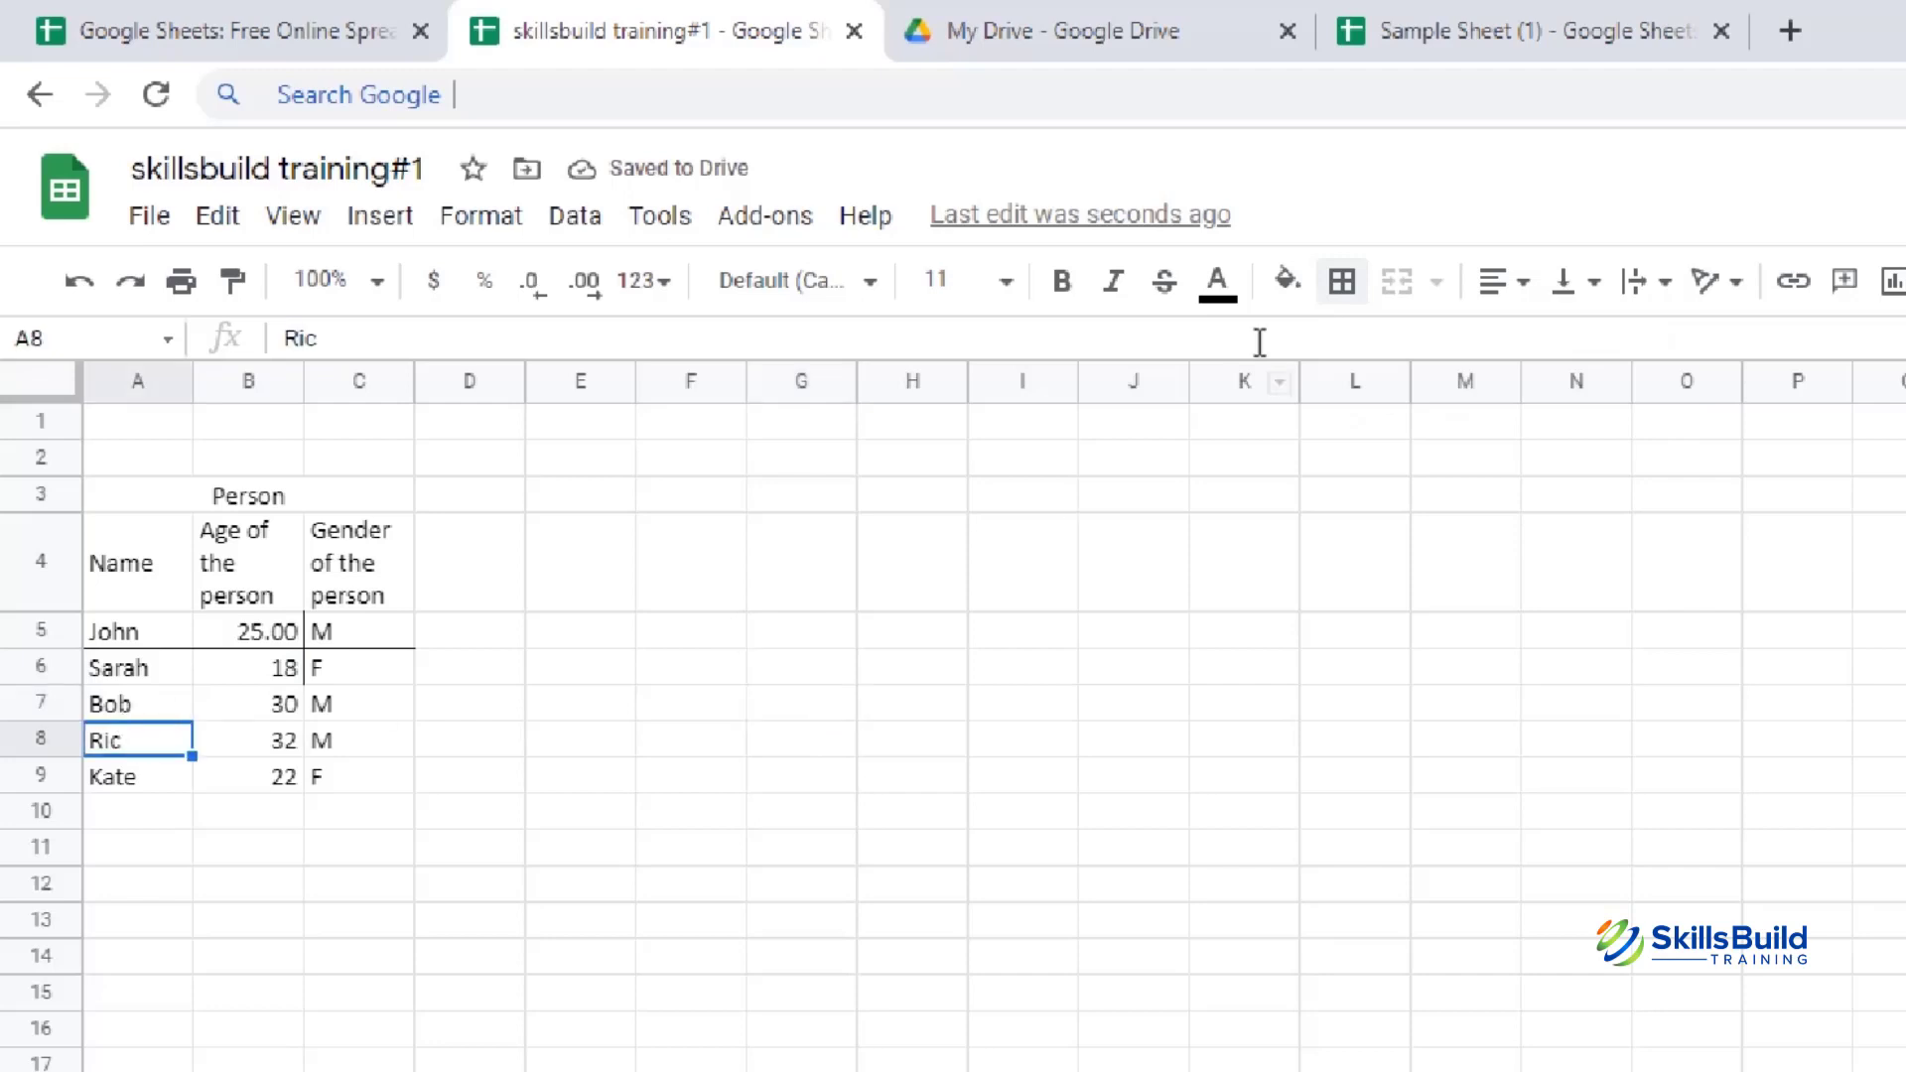
{"action": "left_click", "coordinate": [1342, 282]}
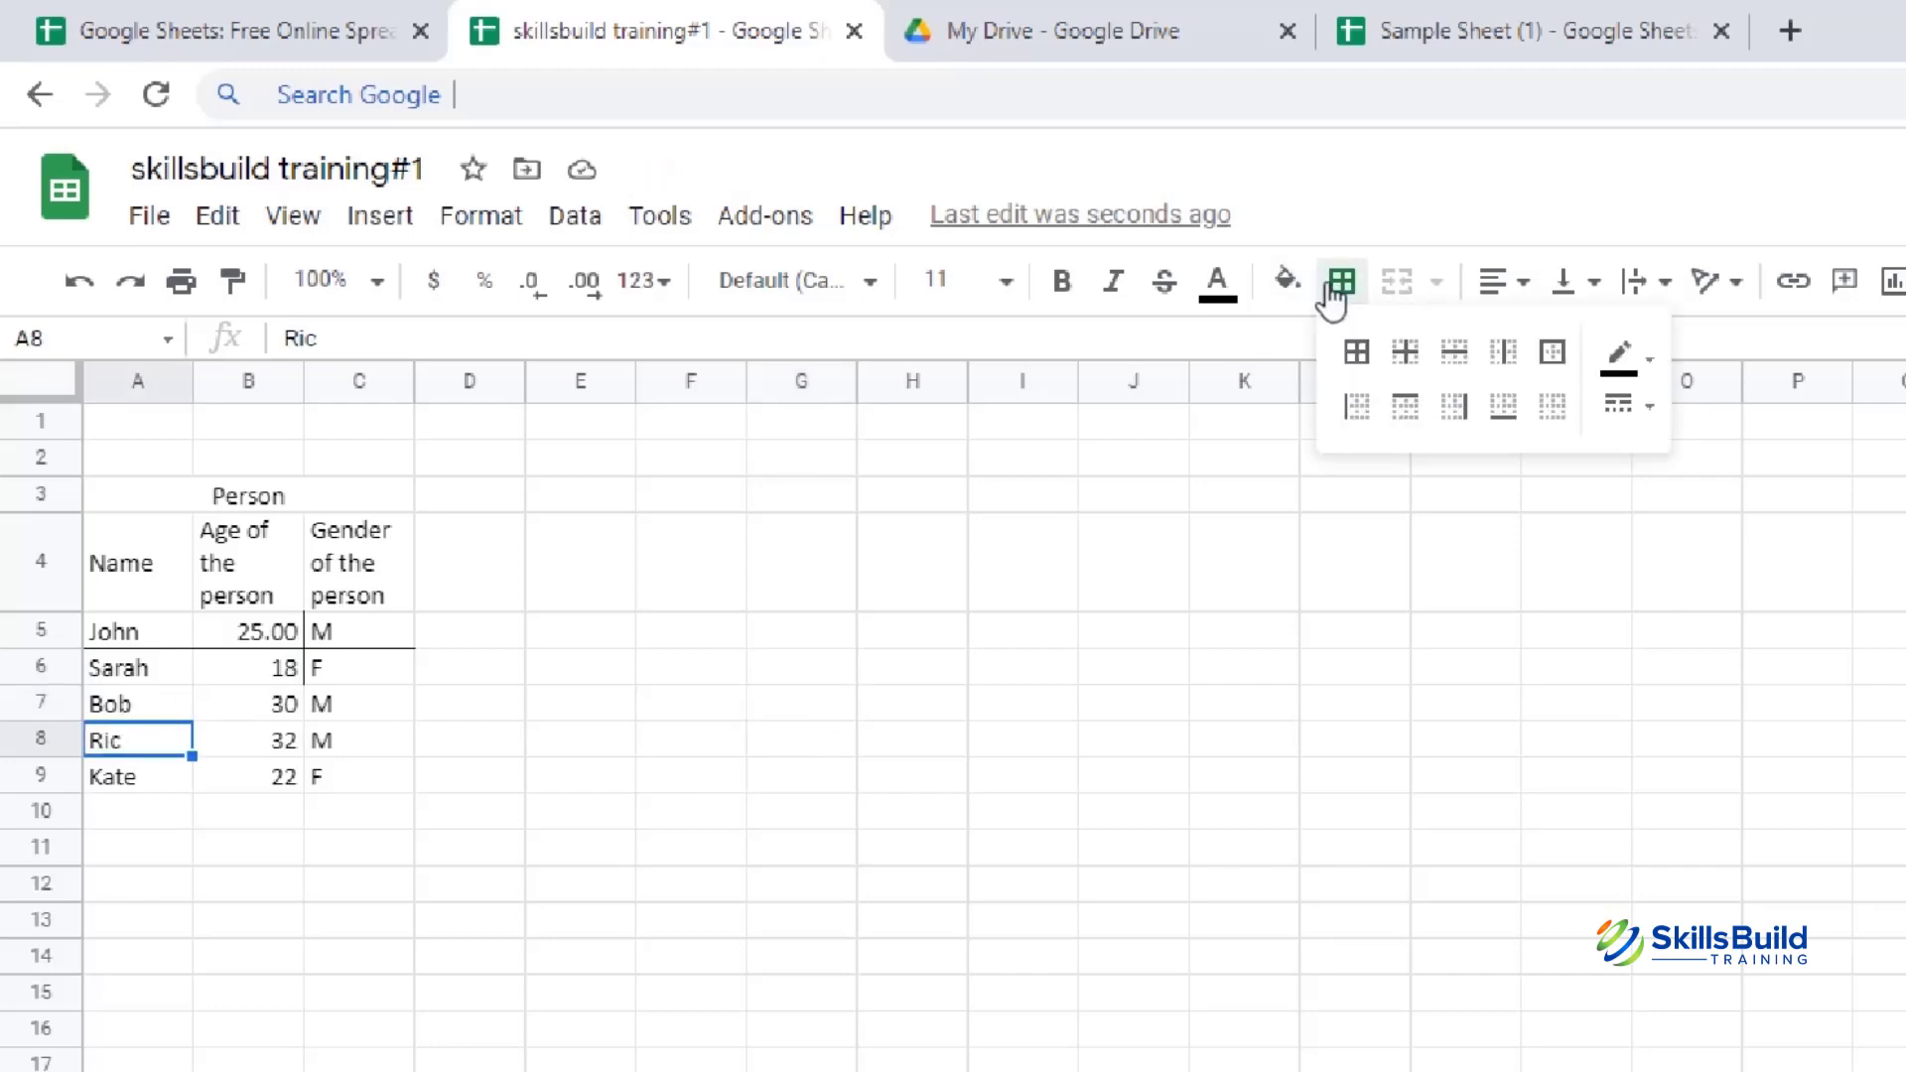
{"action": "left_click", "coordinate": [1454, 406]}
{"action": "left_click", "coordinate": [851, 789]}
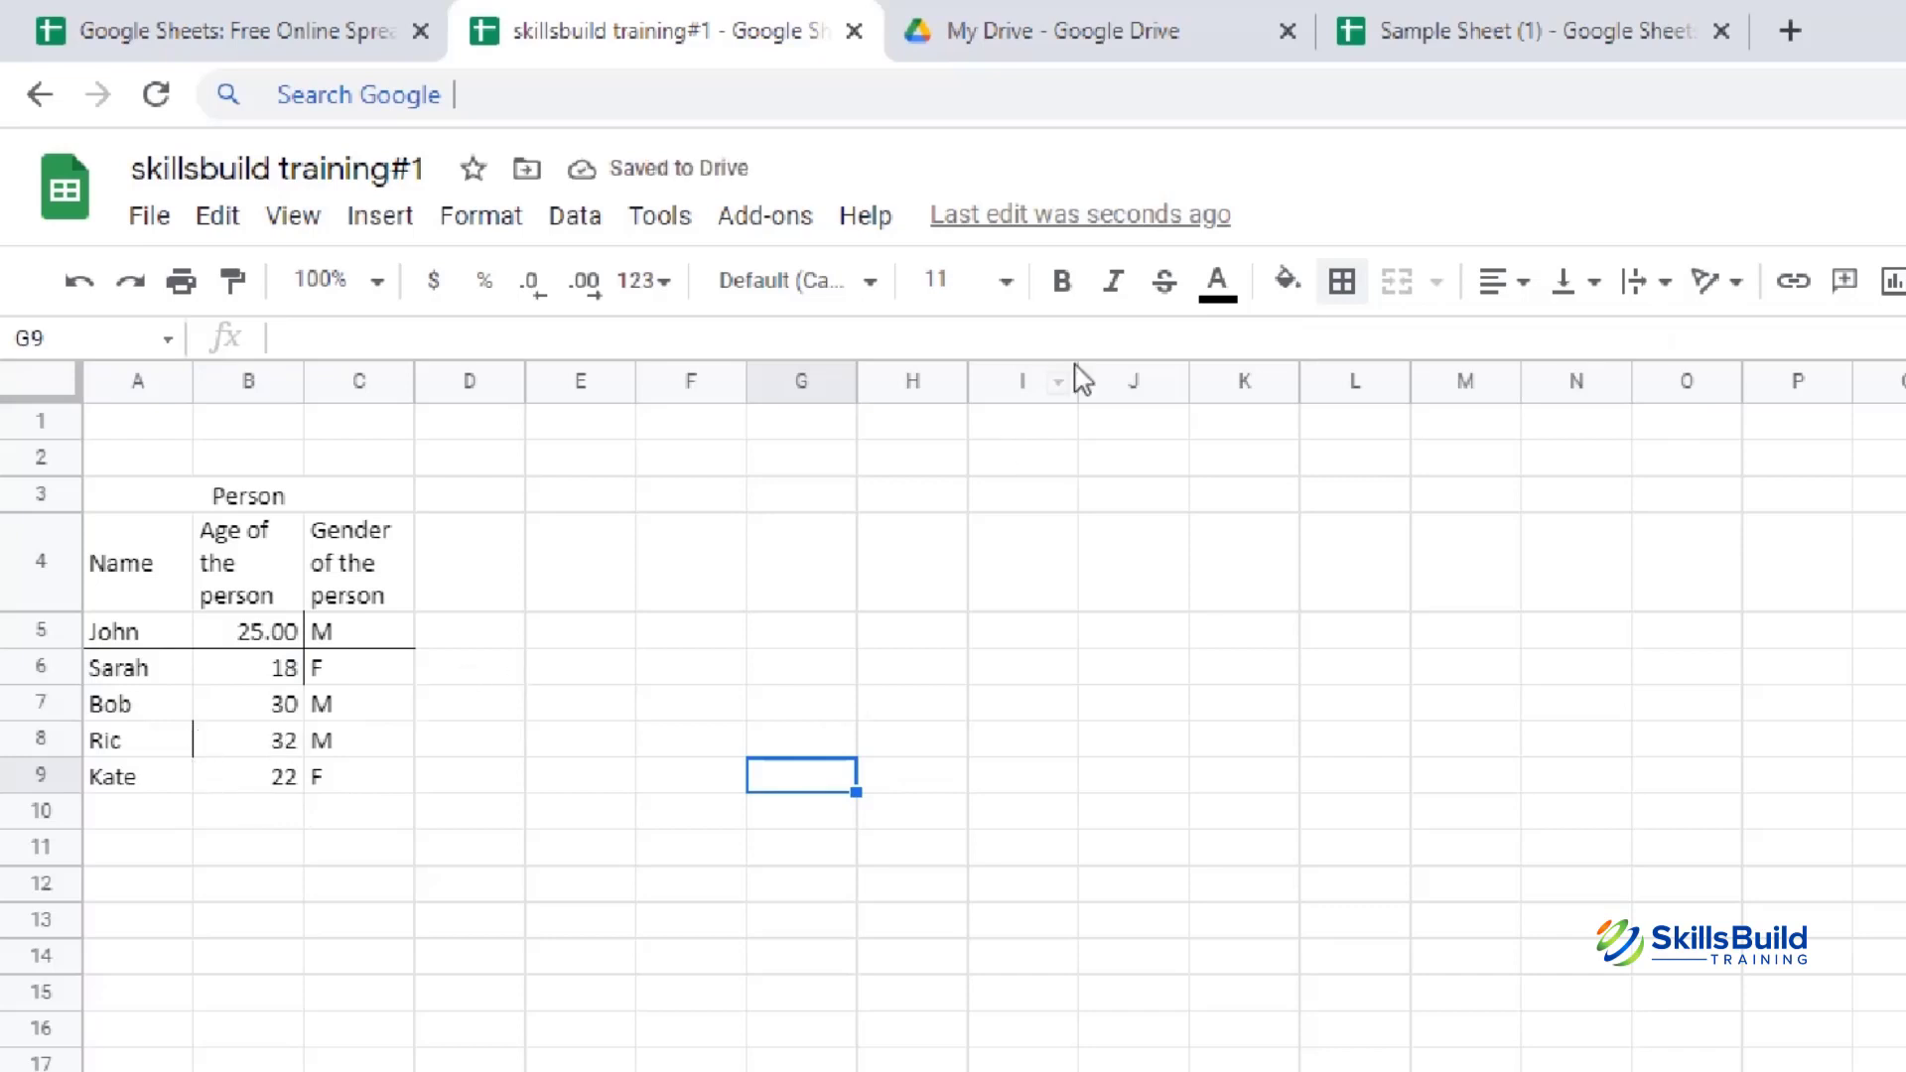
- Apply an outer border around cell B7
{"action": "left_click", "coordinate": [280, 706]}
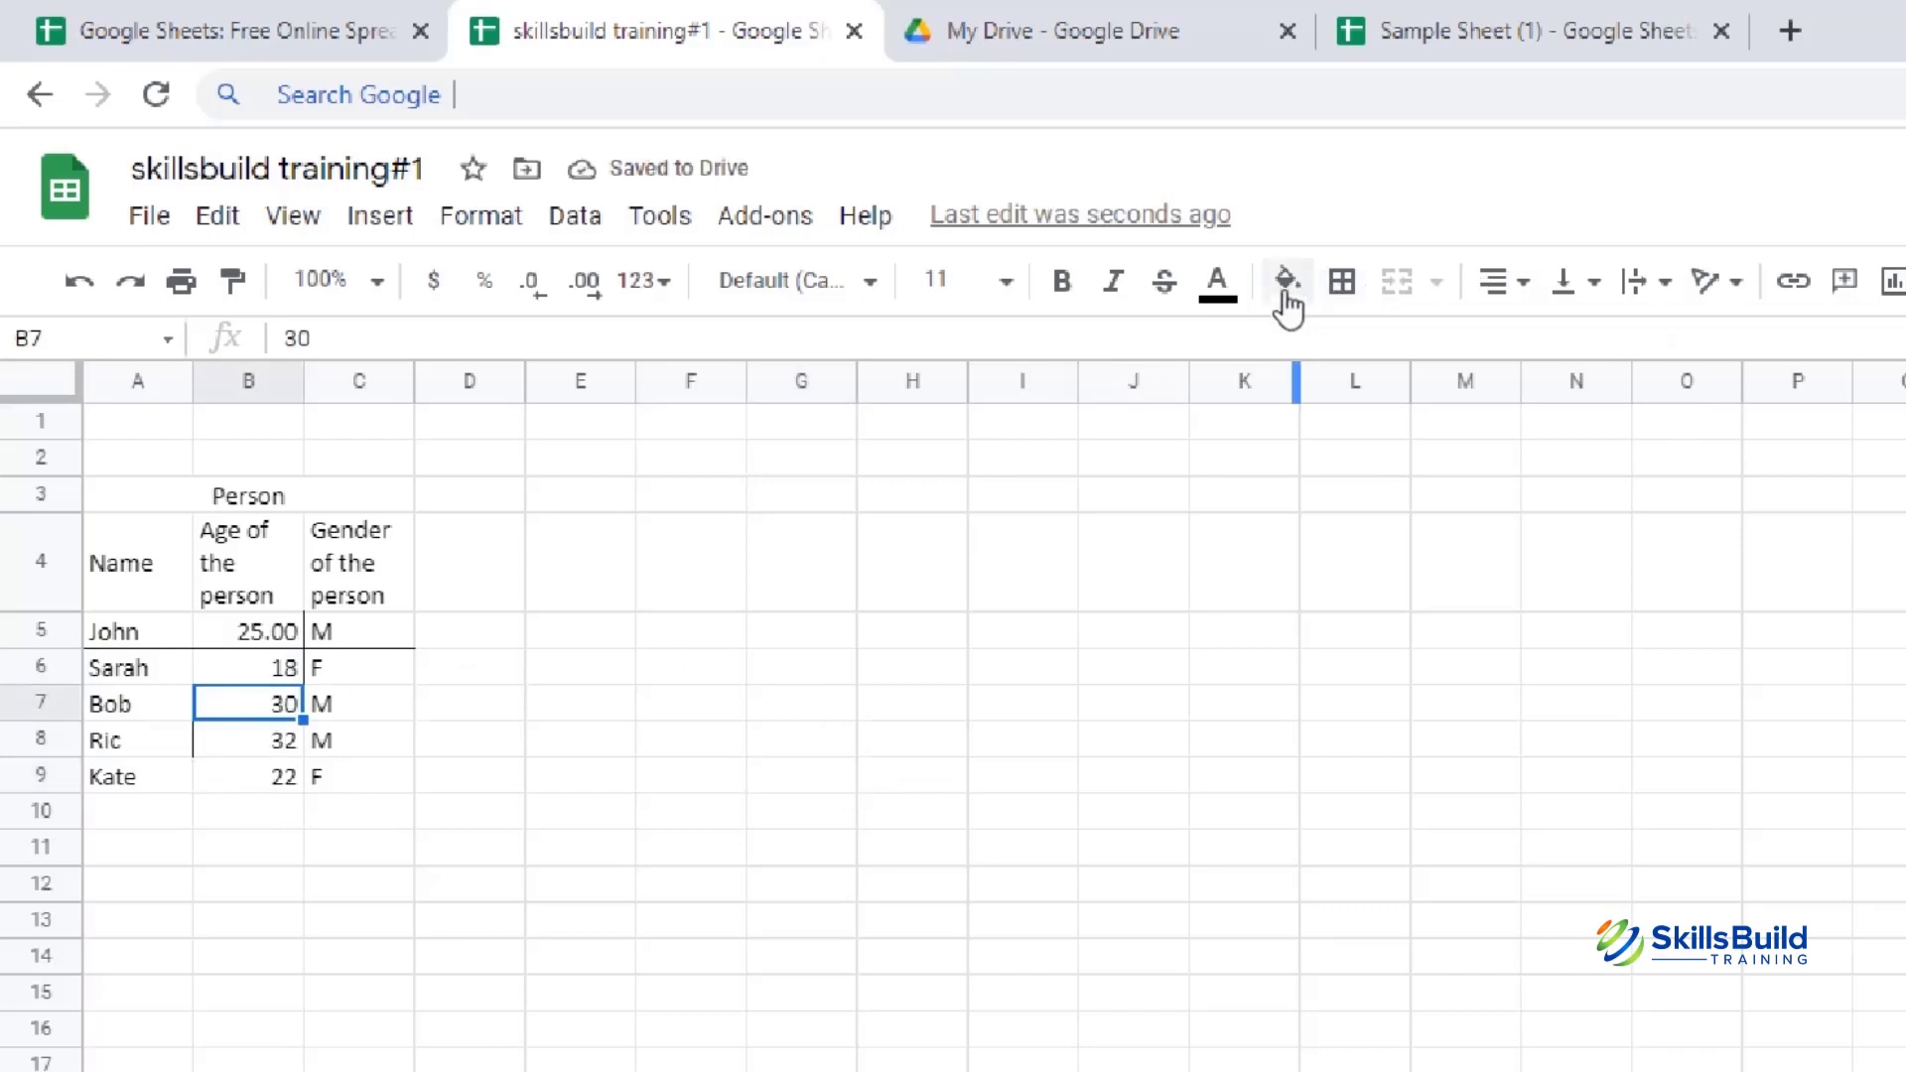
{"action": "left_click", "coordinate": [1341, 288]}
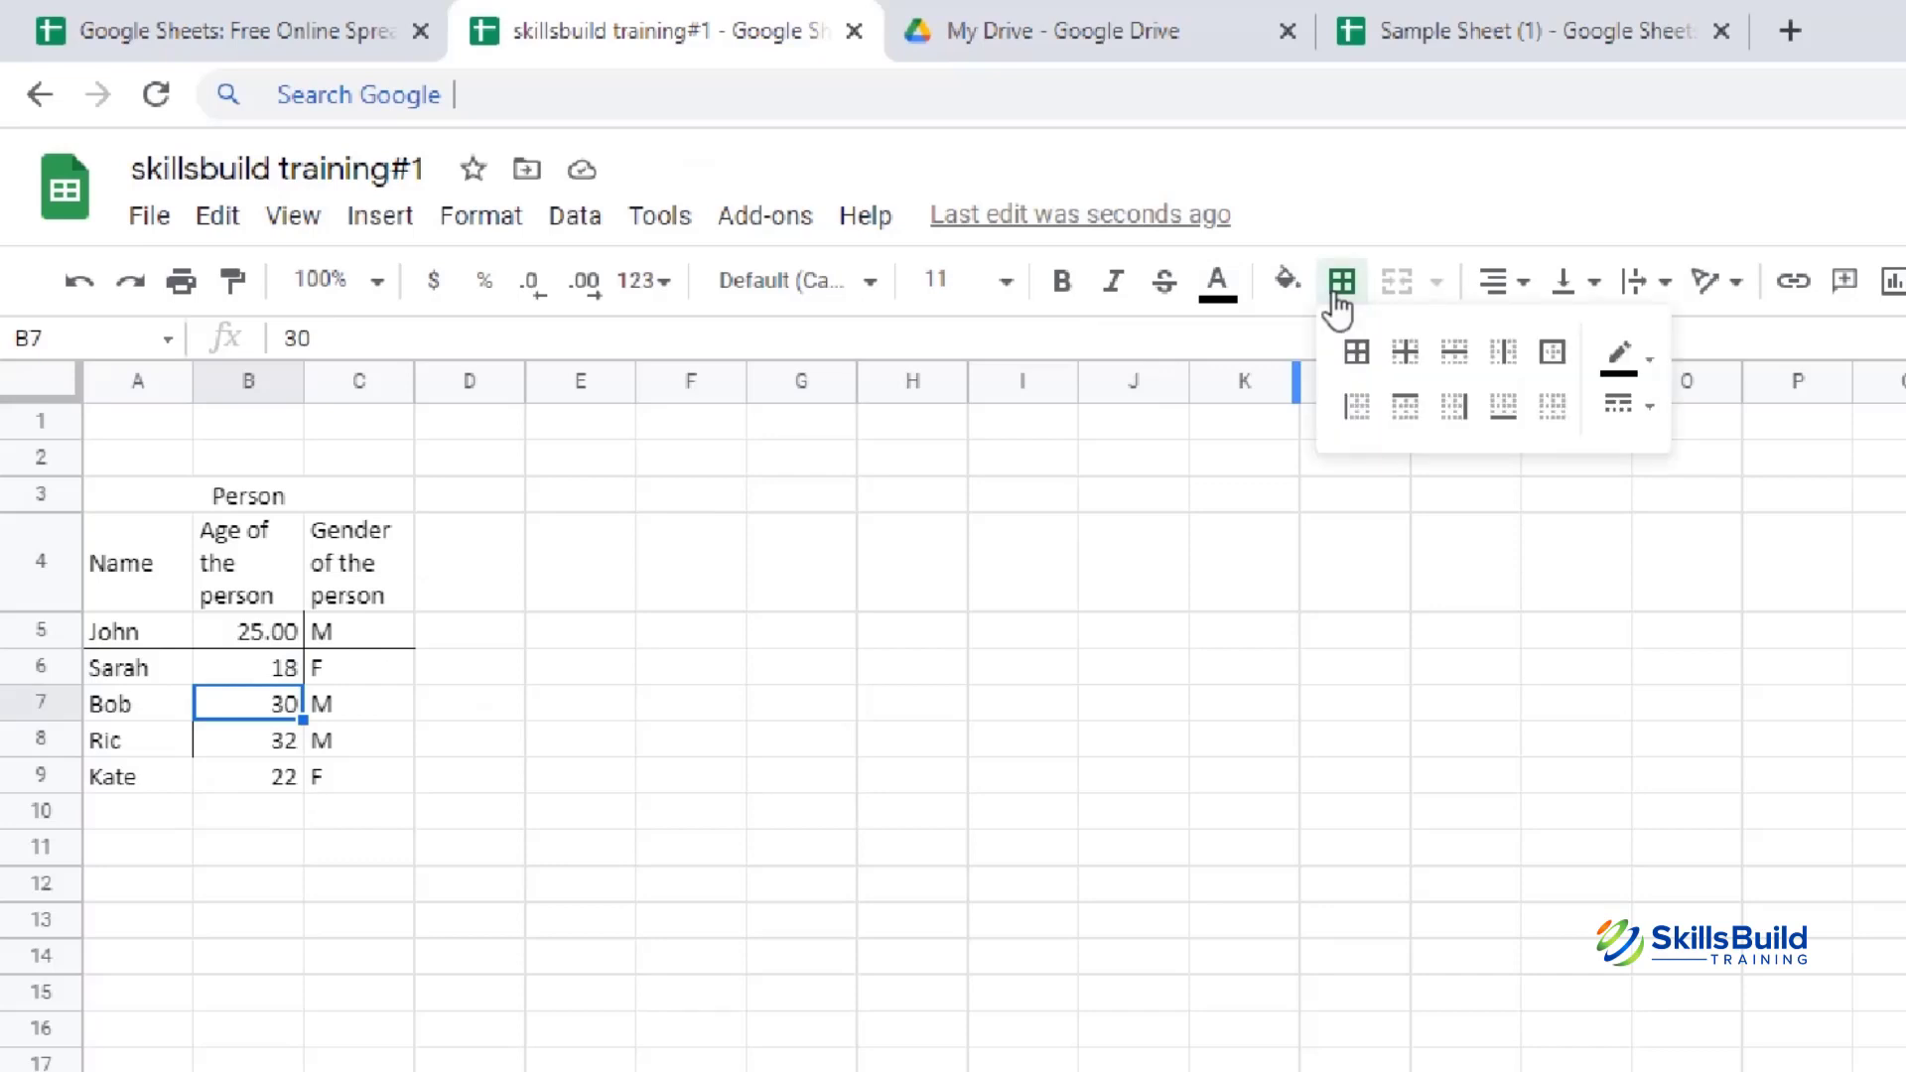
{"action": "left_click", "coordinate": [1555, 369]}
{"action": "left_click", "coordinate": [912, 630]}
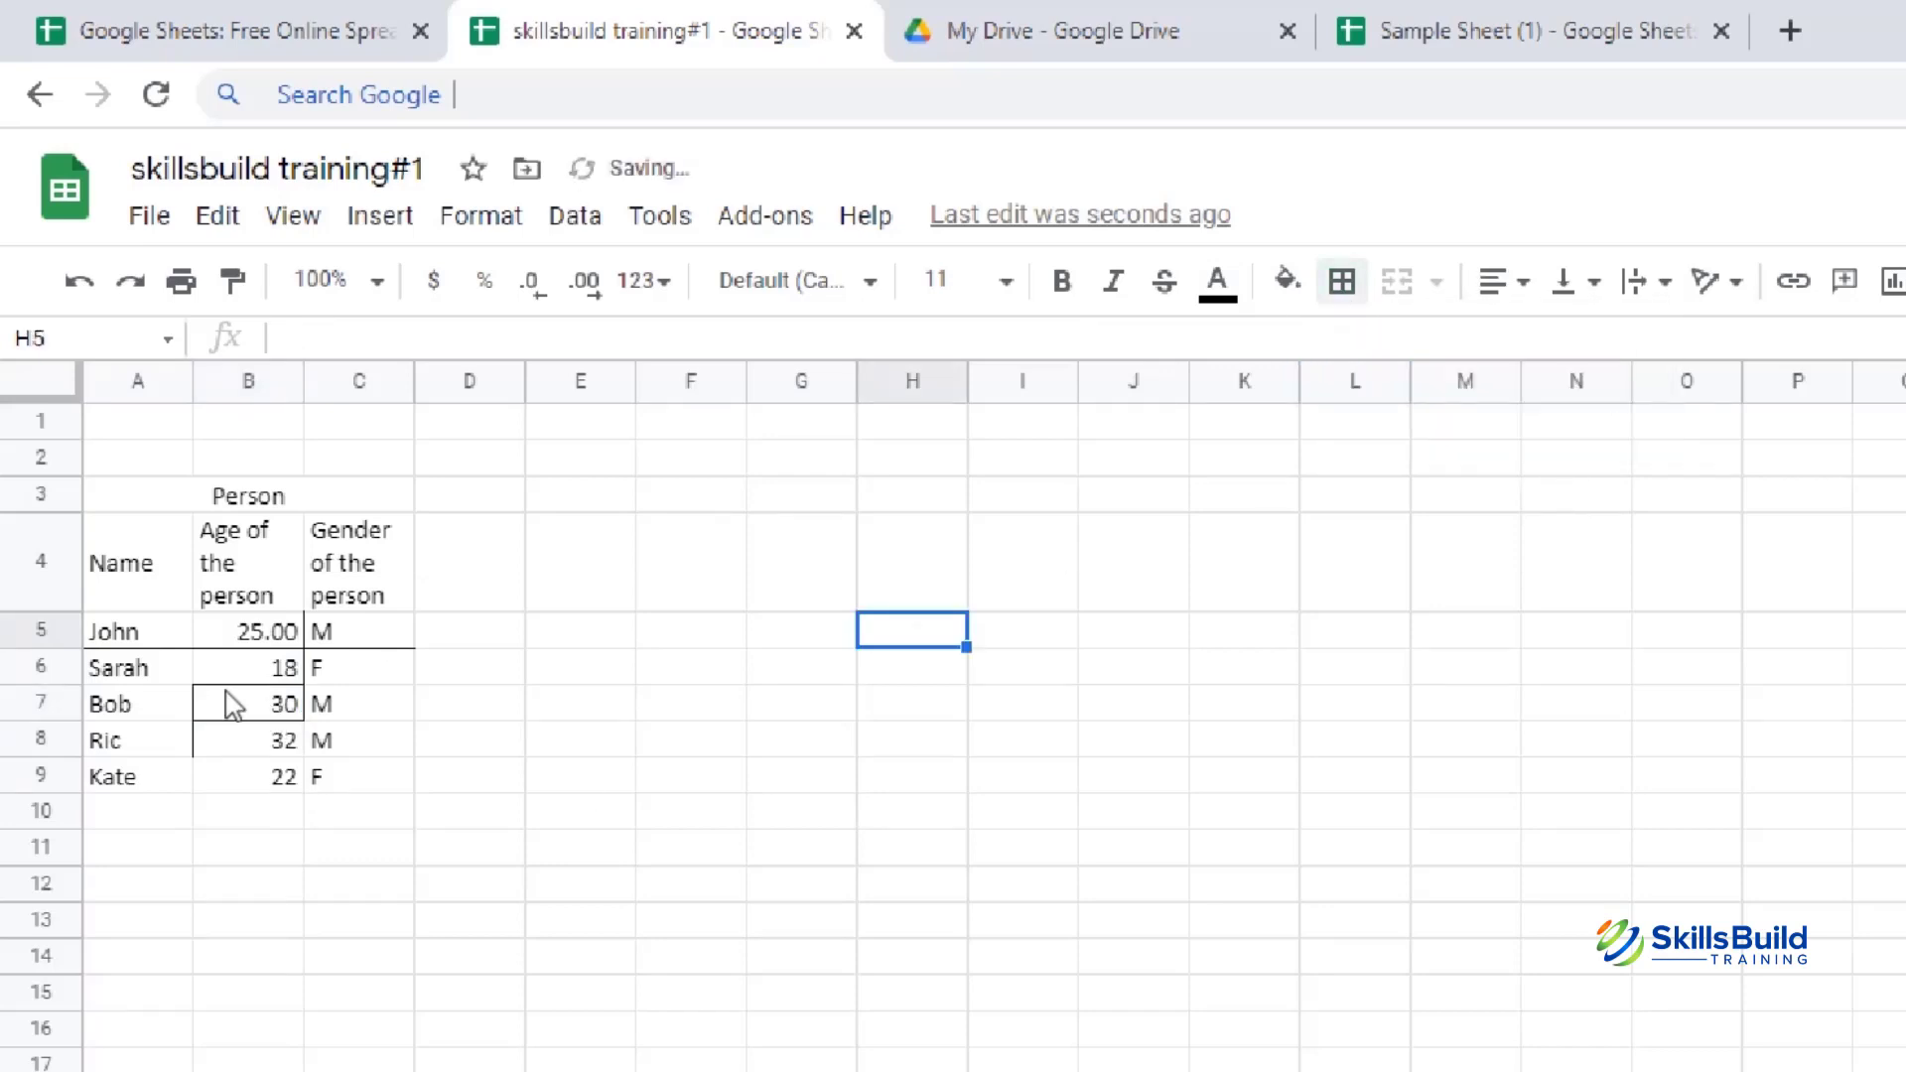
- Try the double-line border style and switch the border style to the thick solid line
{"action": "left_click", "coordinate": [1238, 298]}
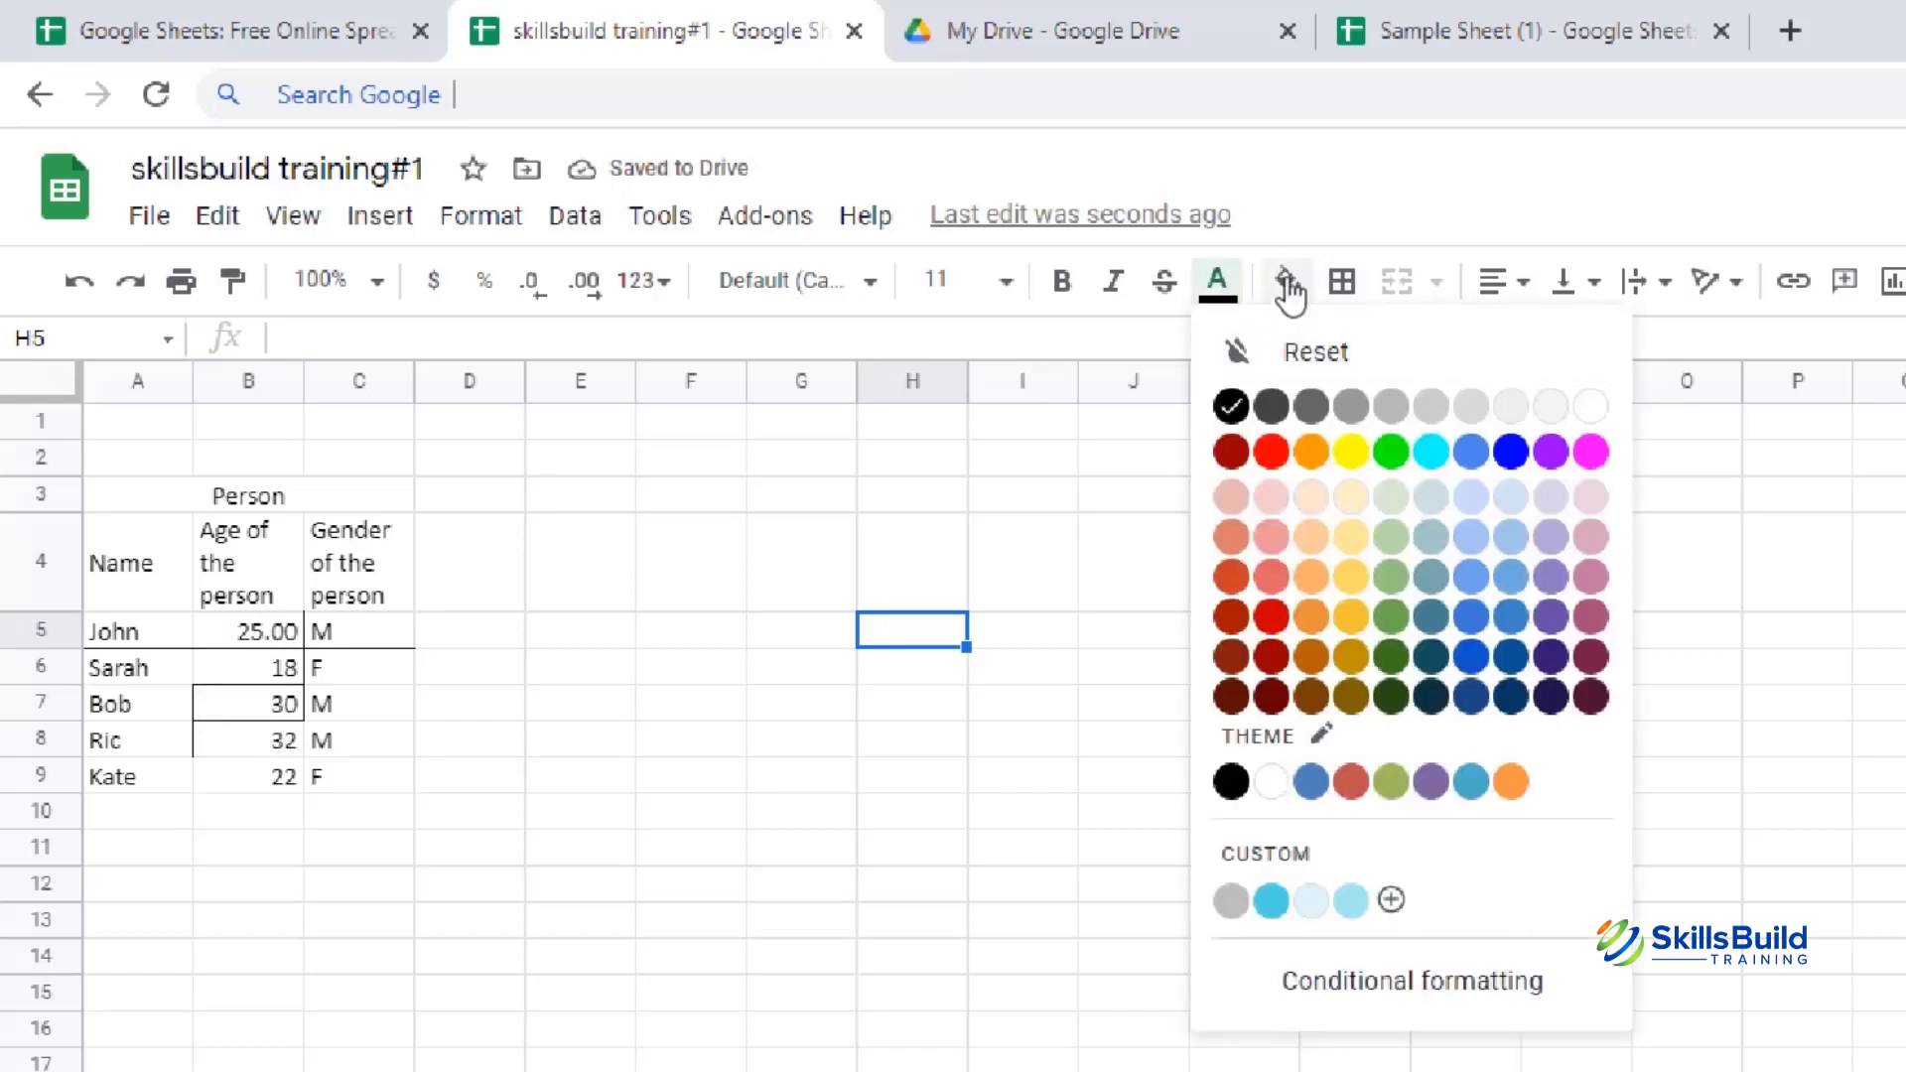
{"action": "left_click", "coordinate": [1345, 286]}
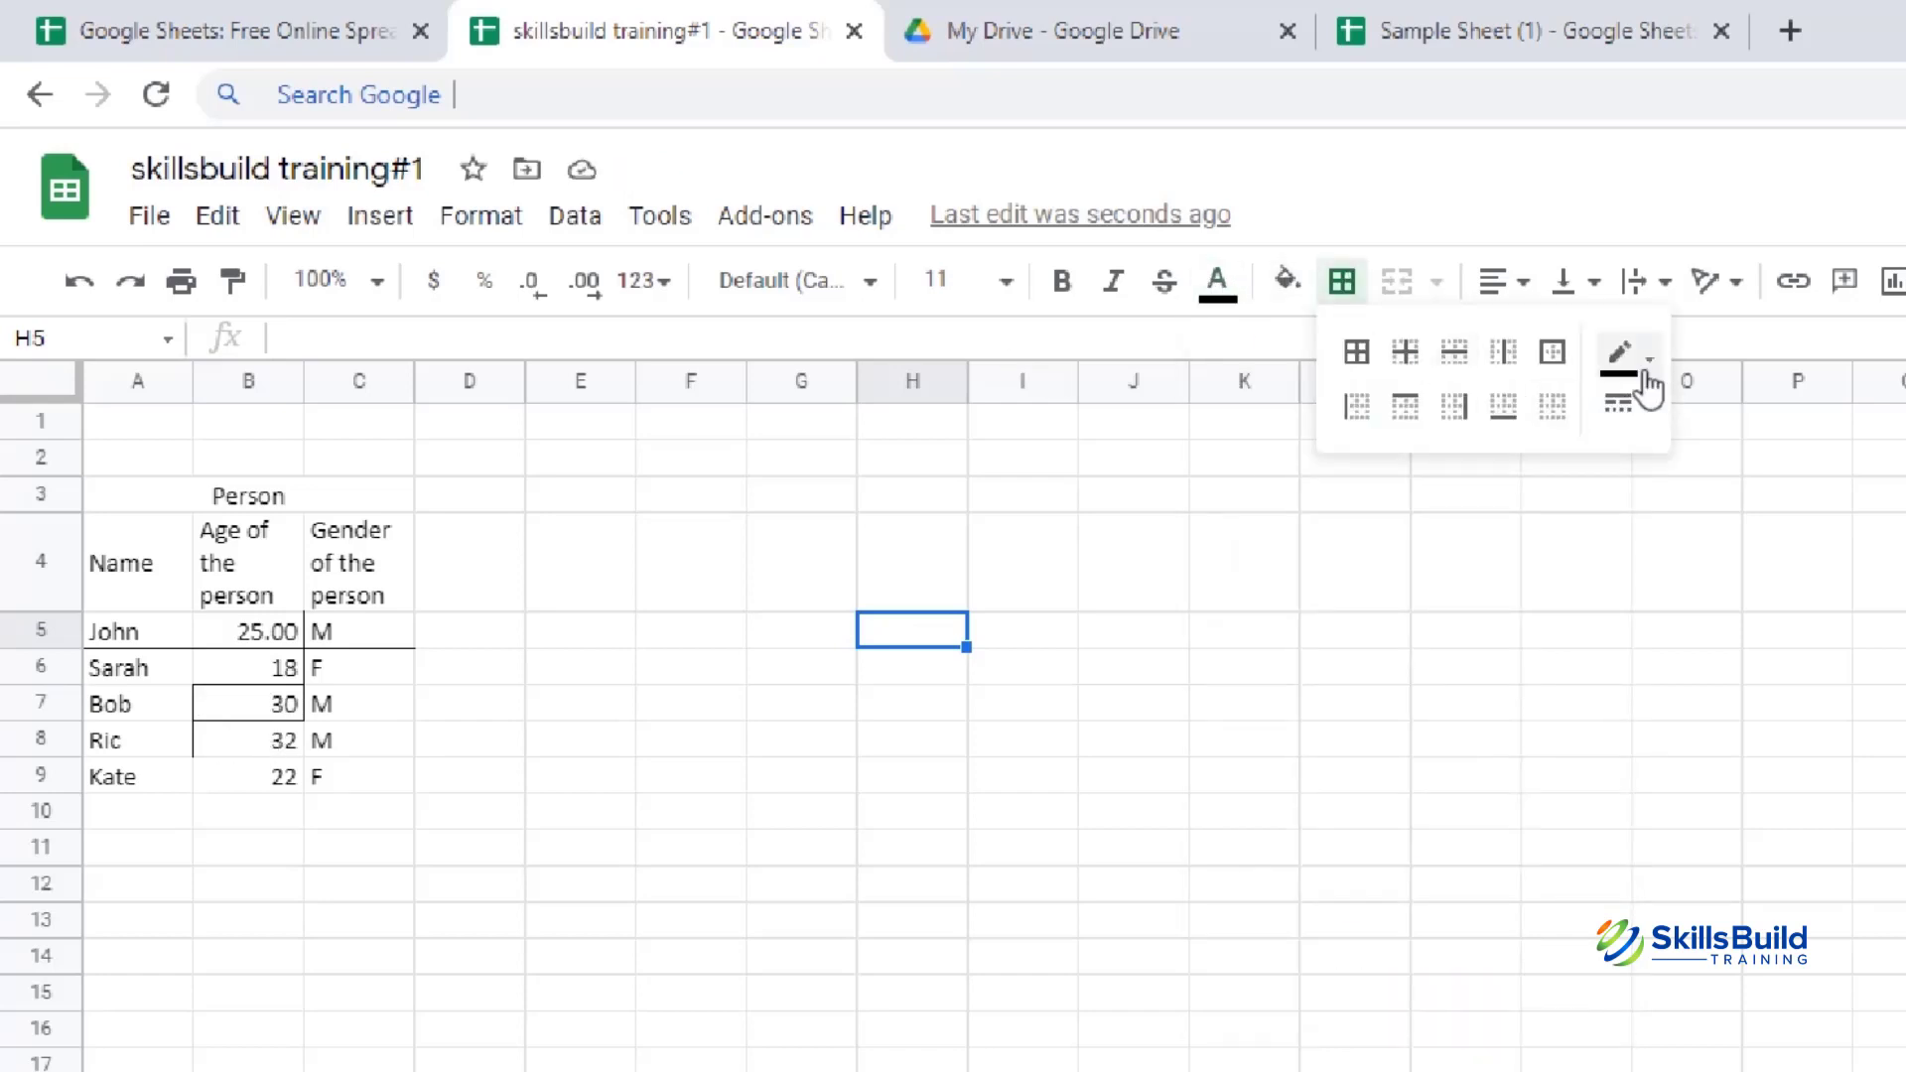
{"action": "left_click", "coordinate": [1638, 409]}
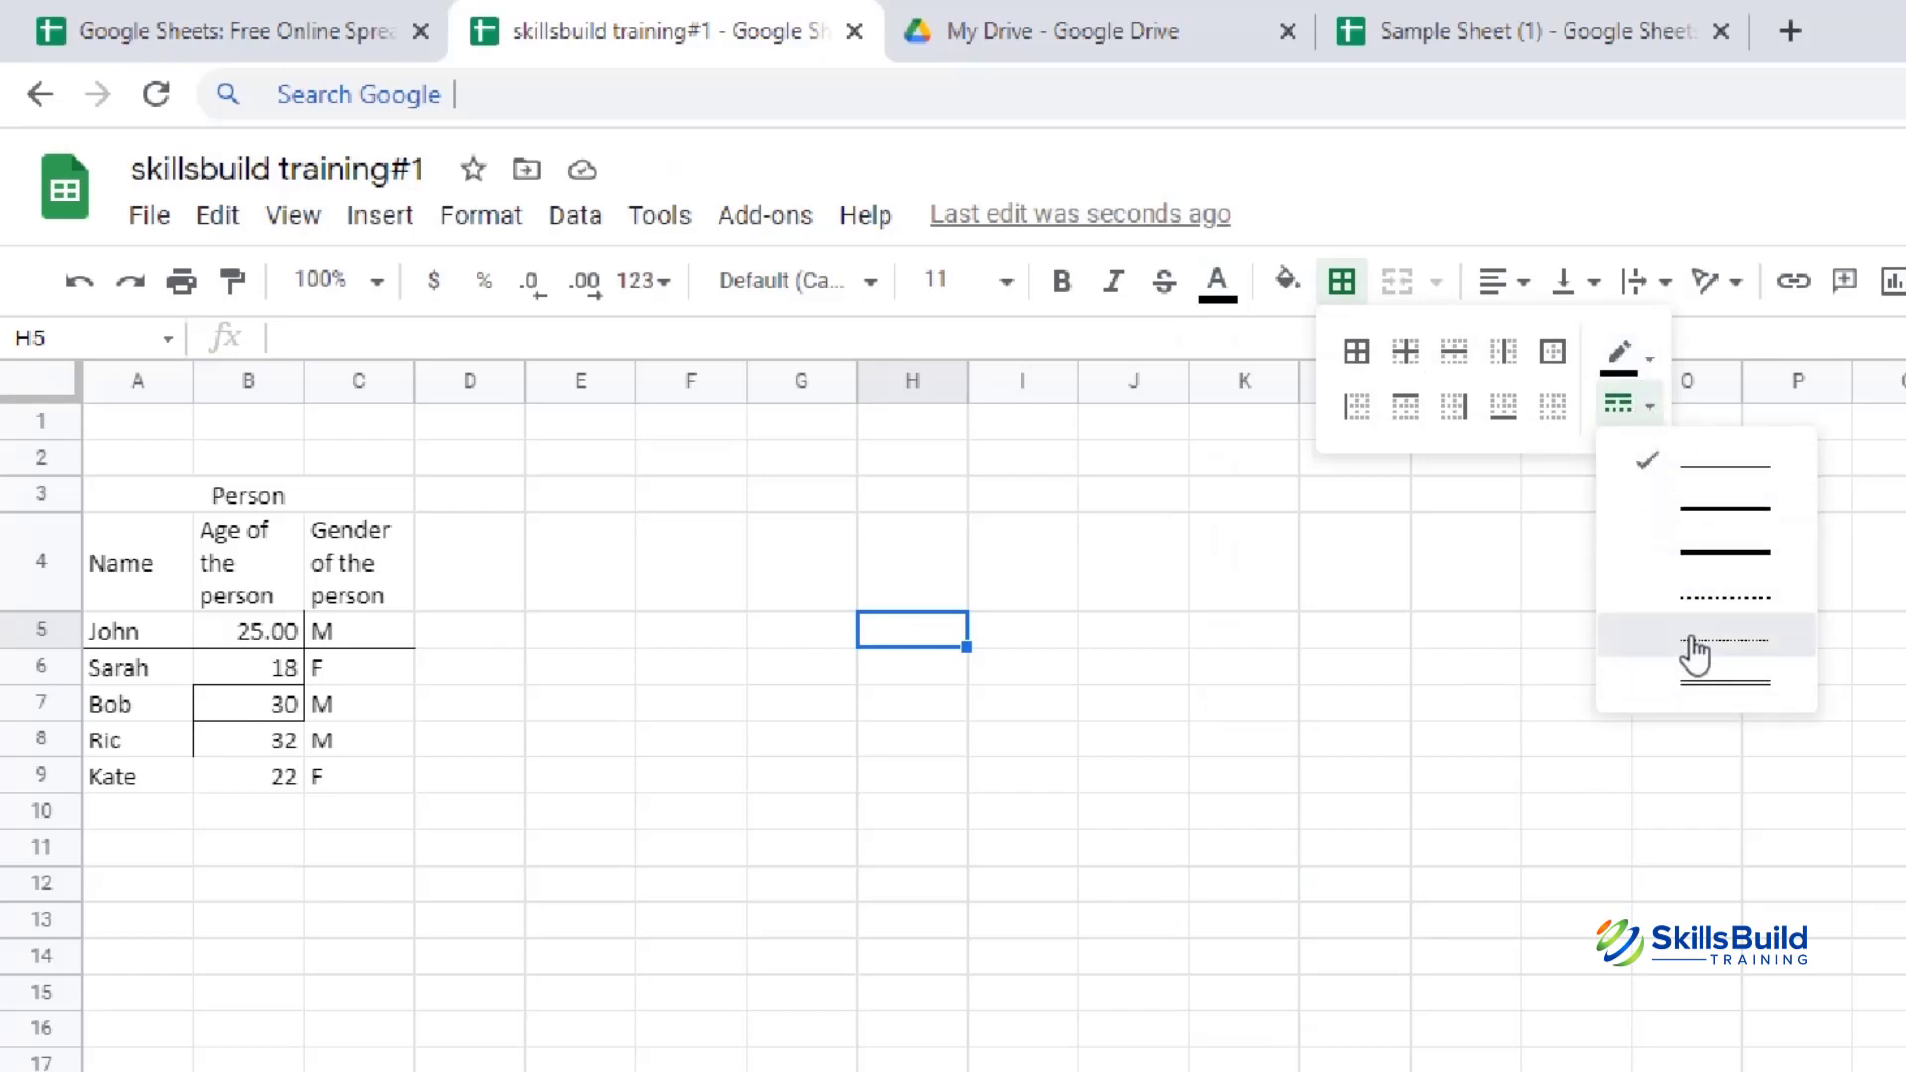
{"action": "left_click", "coordinate": [1699, 683]}
{"action": "left_click", "coordinate": [1648, 415]}
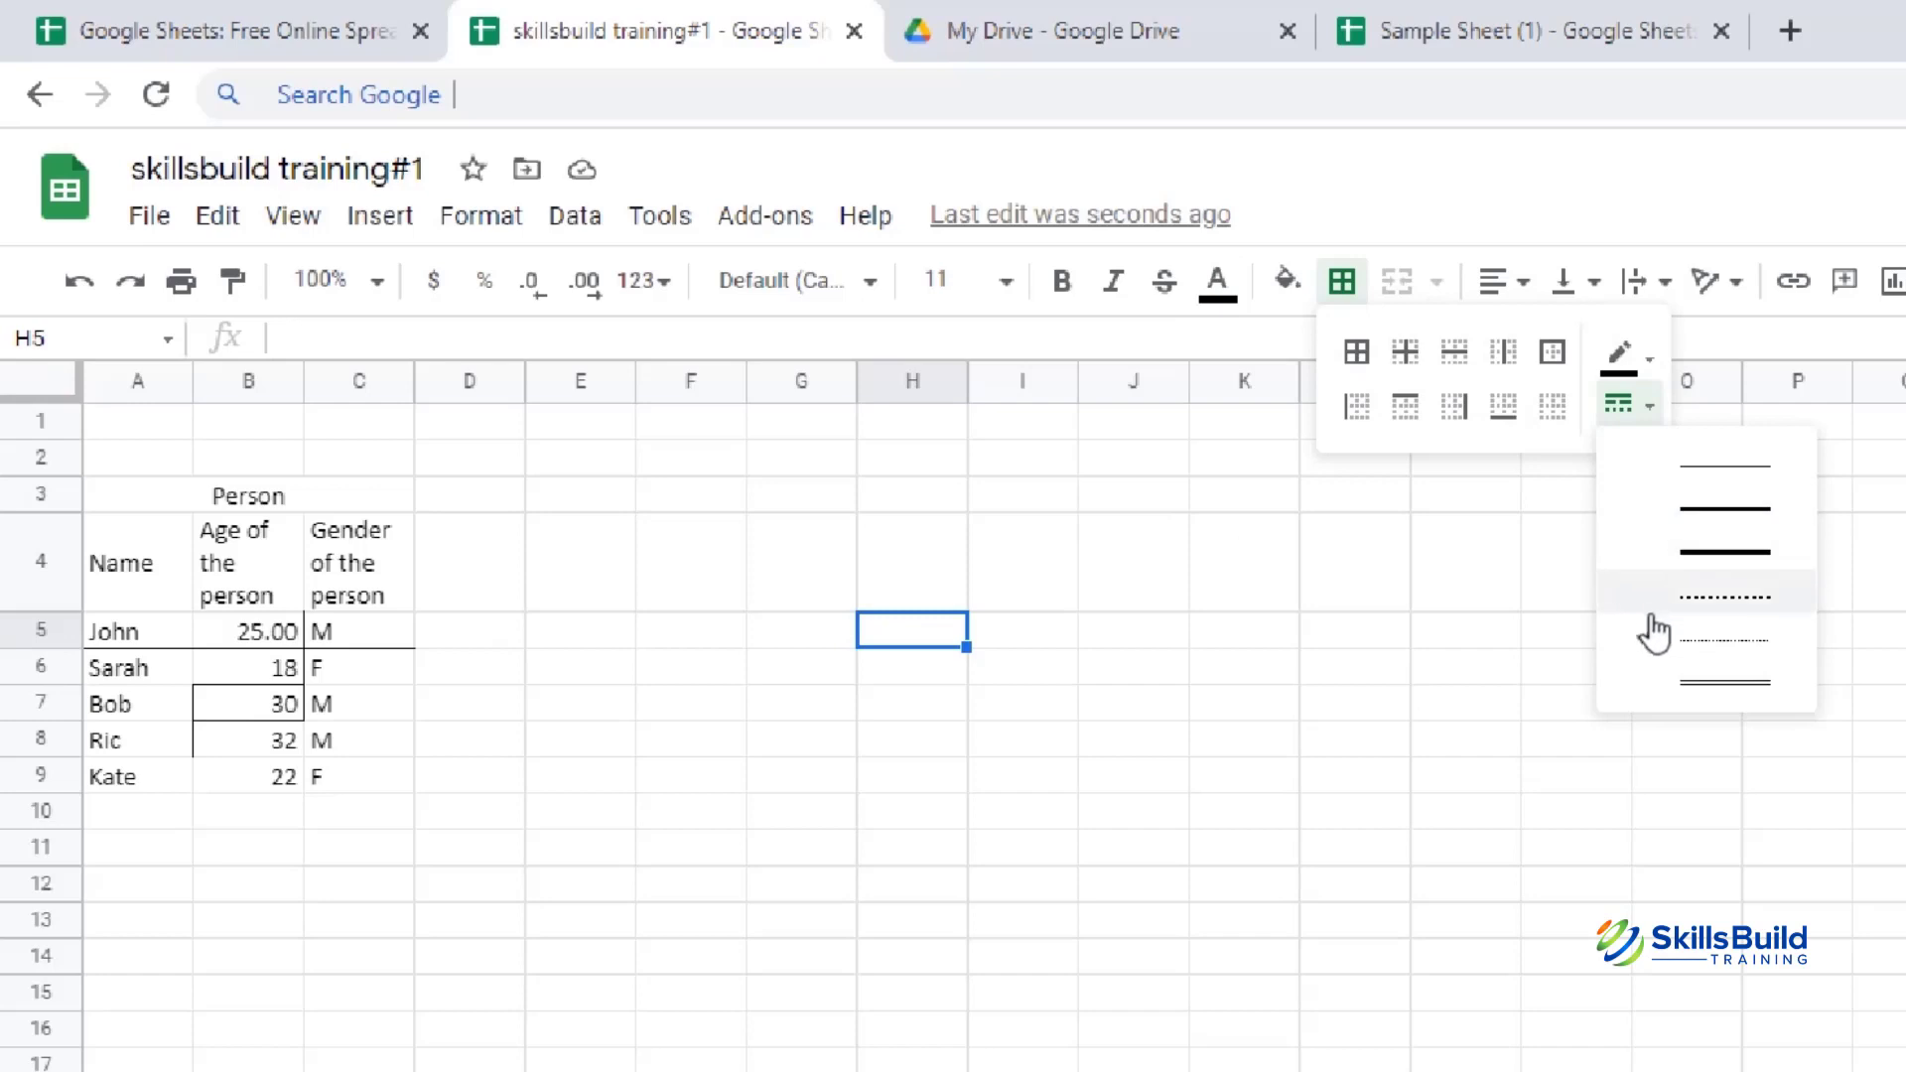
{"action": "left_click", "coordinate": [1710, 685]}
{"action": "left_click", "coordinate": [1628, 415]}
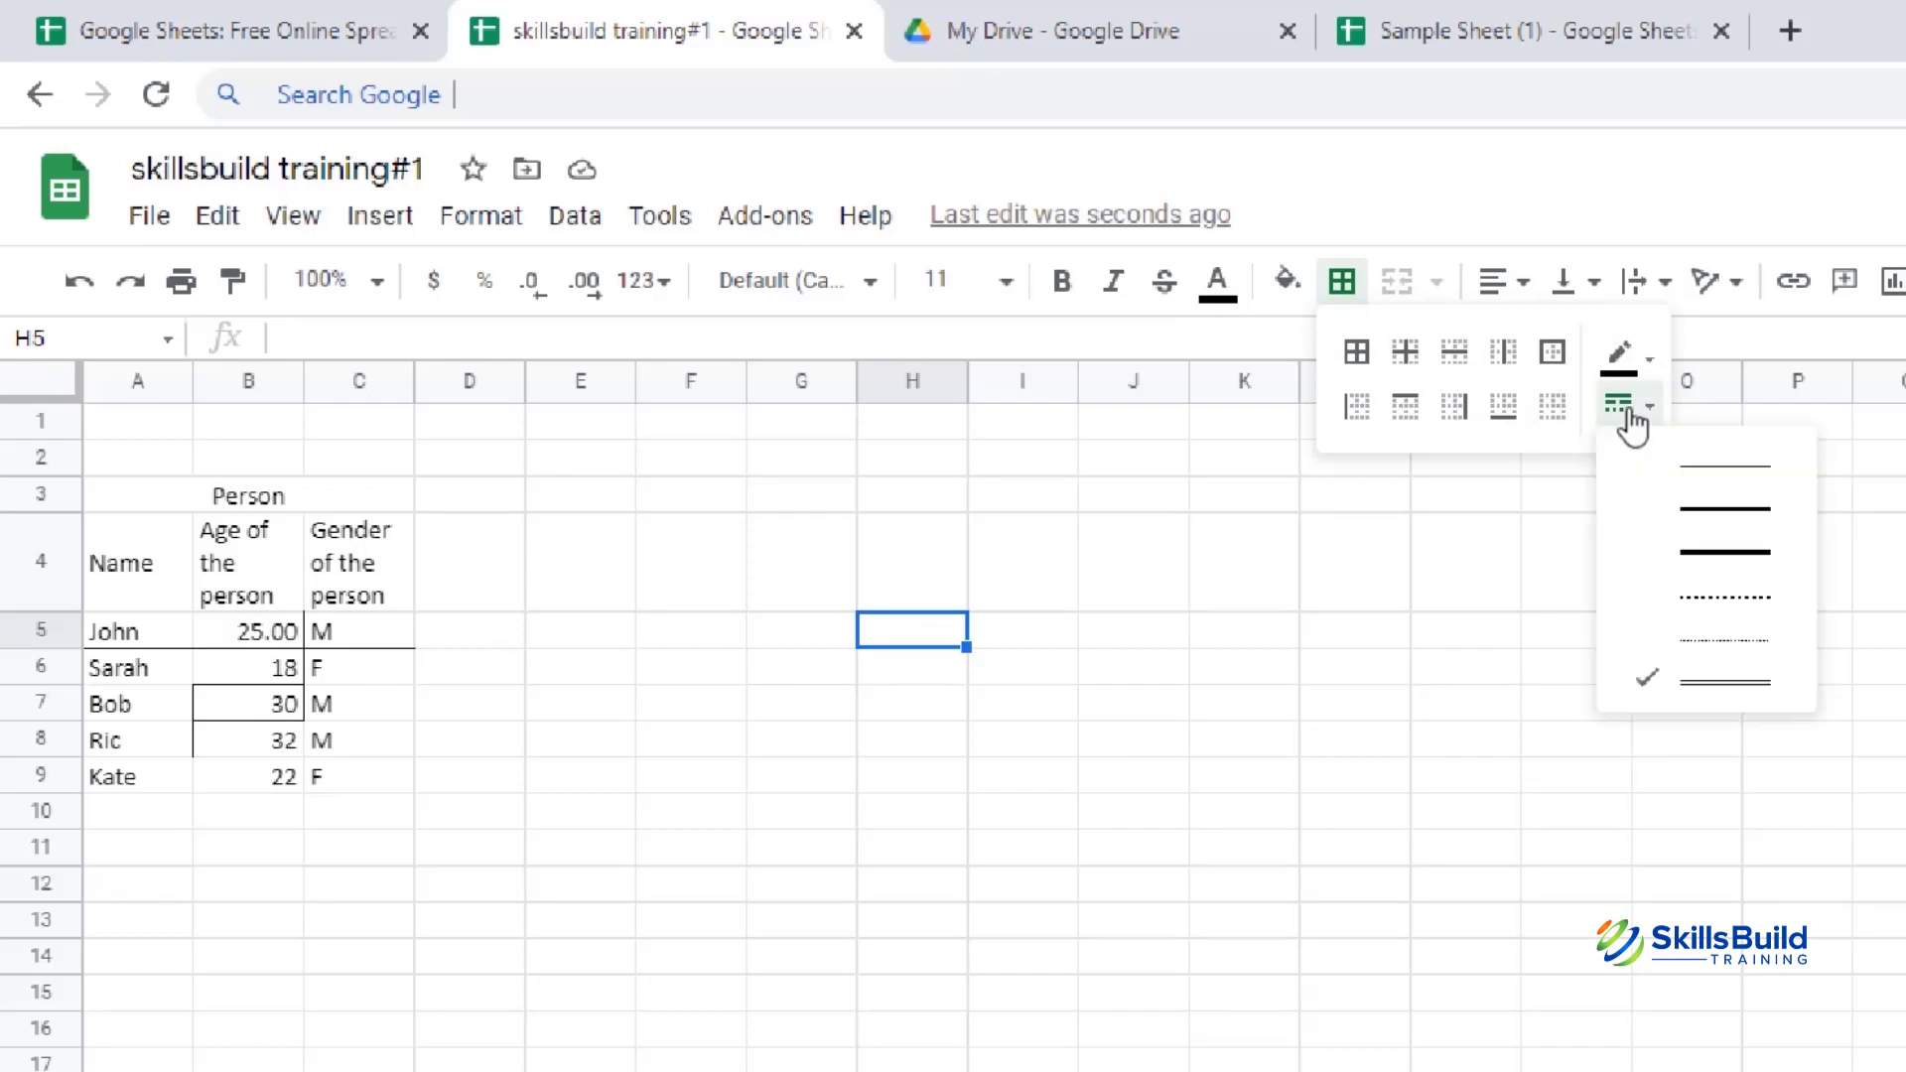
{"action": "left_click", "coordinate": [1700, 553]}
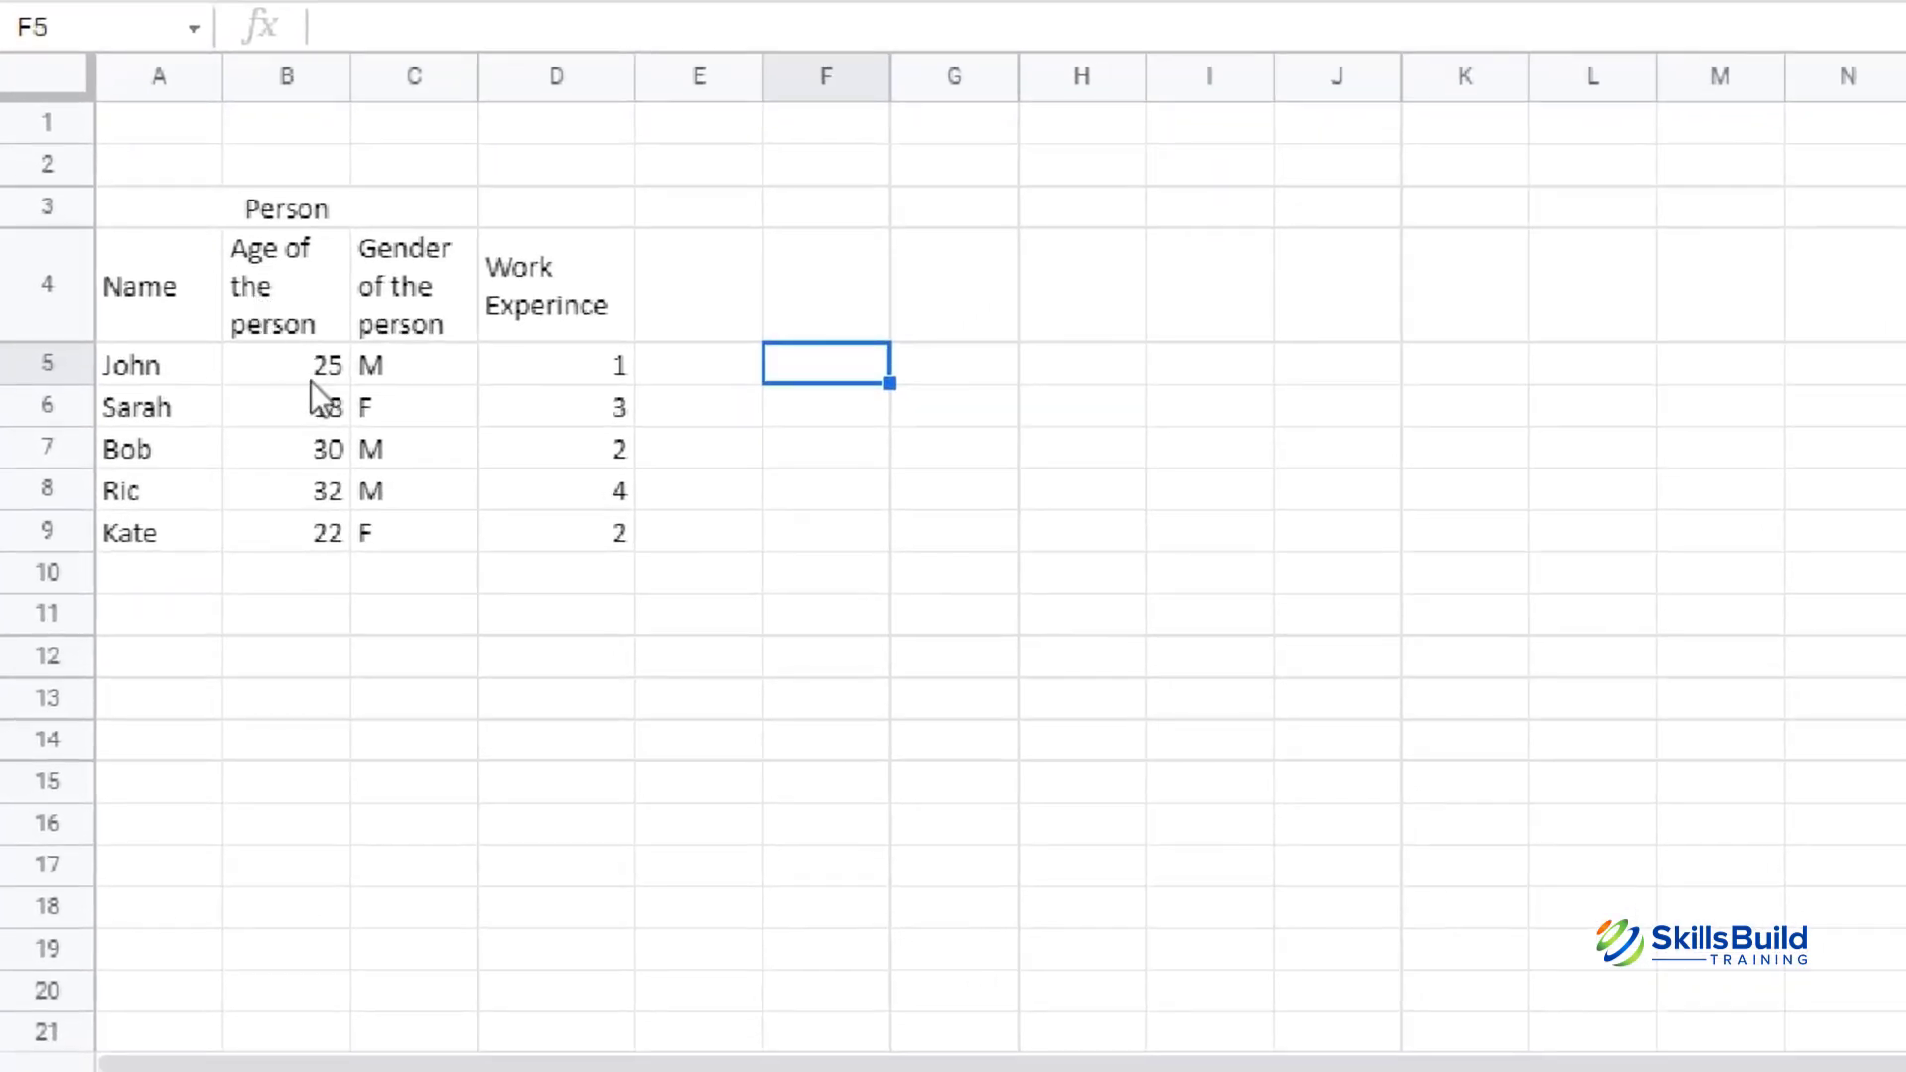
- Enter the formula =B5*D5 in cell E5 to multiply the first person's age by their work experience
{"action": "left_click", "coordinate": [681, 375]}
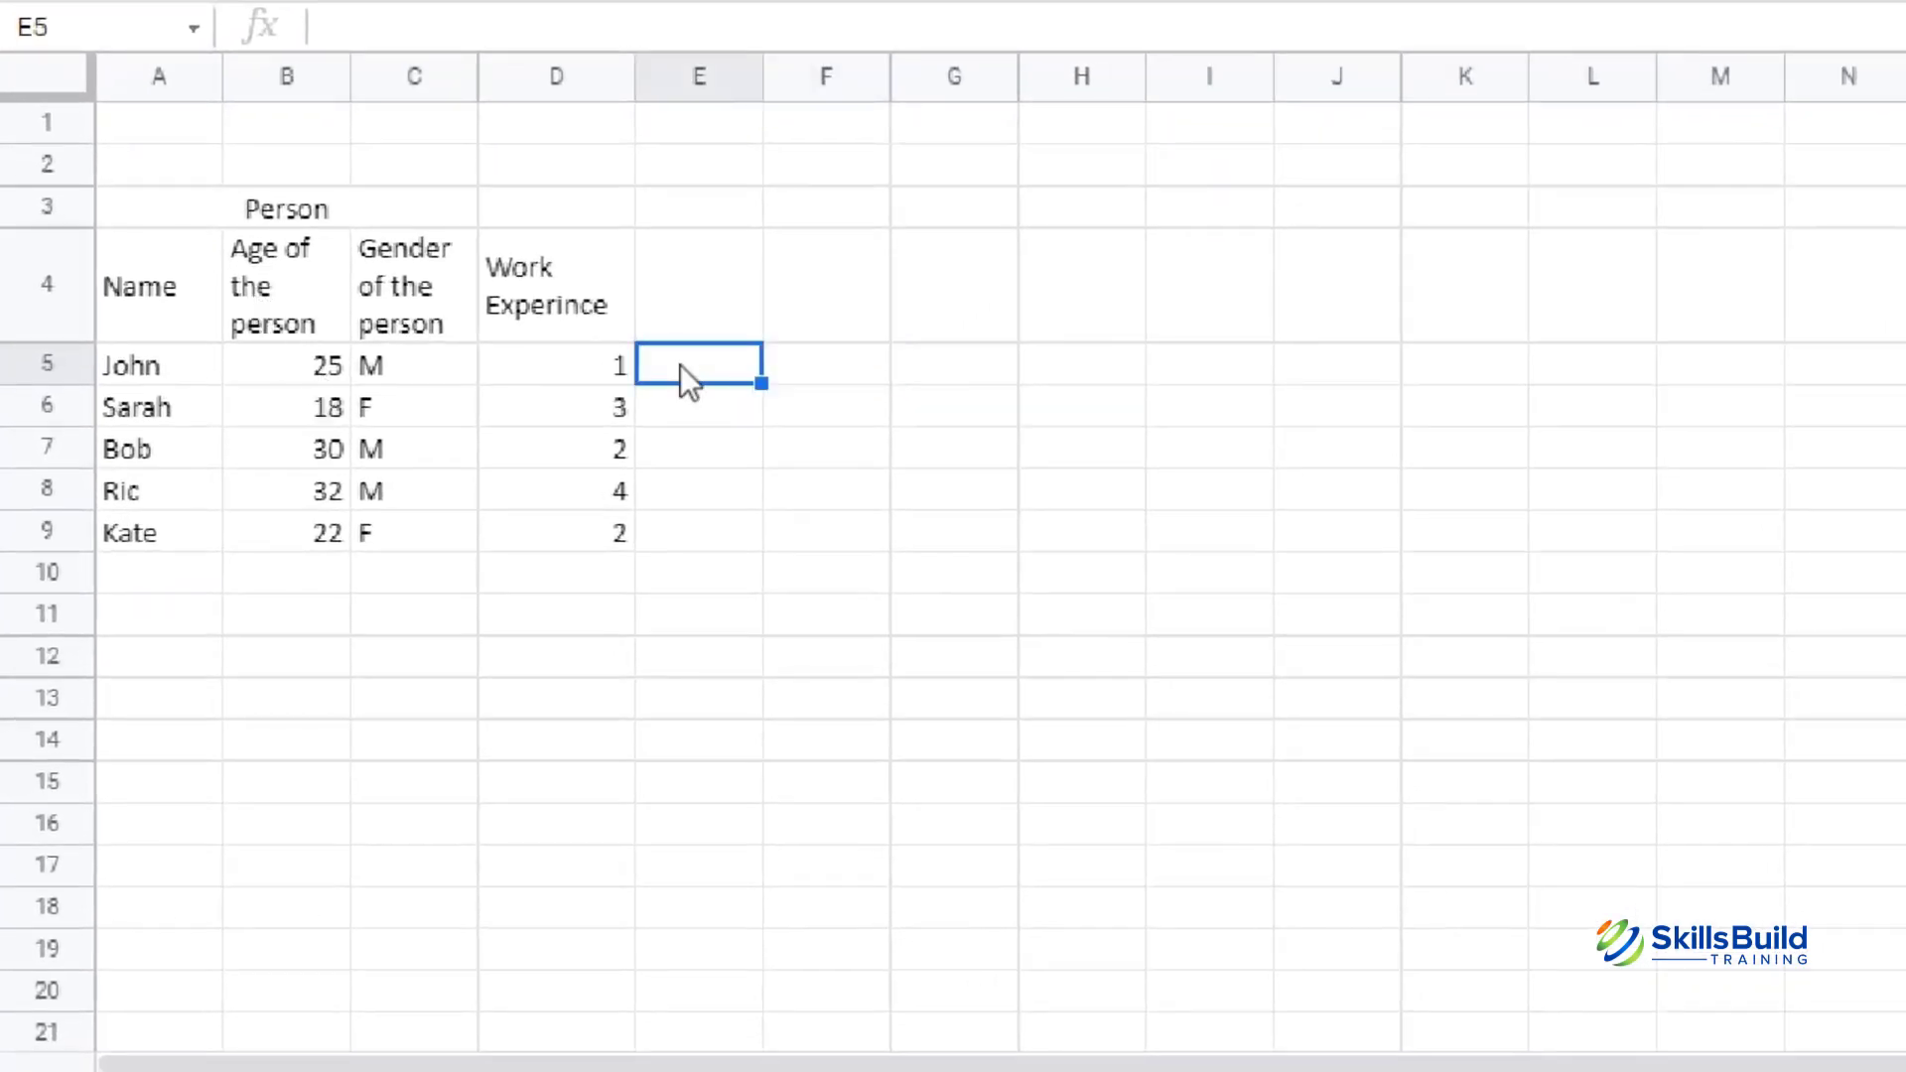
{"action": "left_click", "coordinate": [544, 365]}
{"action": "left_click", "coordinate": [564, 357]}
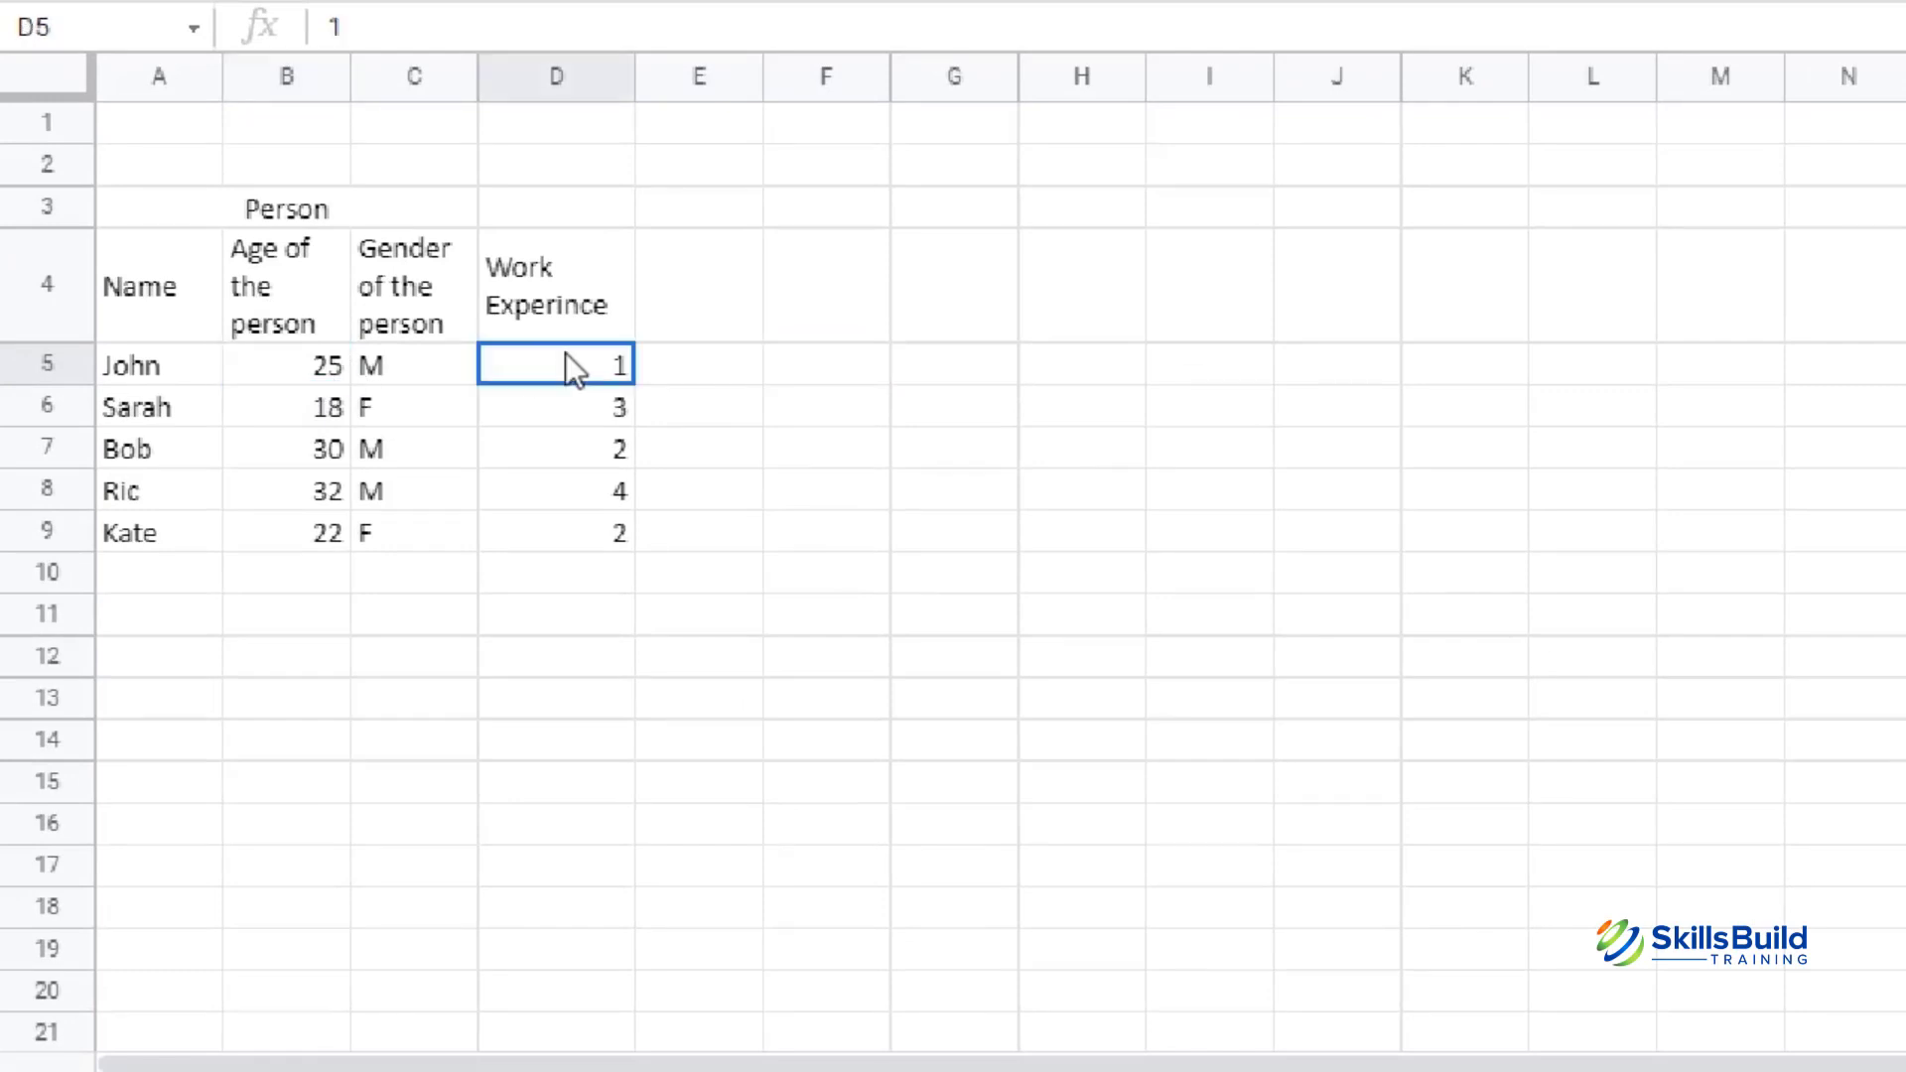
{"action": "left_click", "coordinate": [326, 365]}
{"action": "left_click", "coordinate": [572, 363]}
{"action": "left_click", "coordinate": [706, 367]}
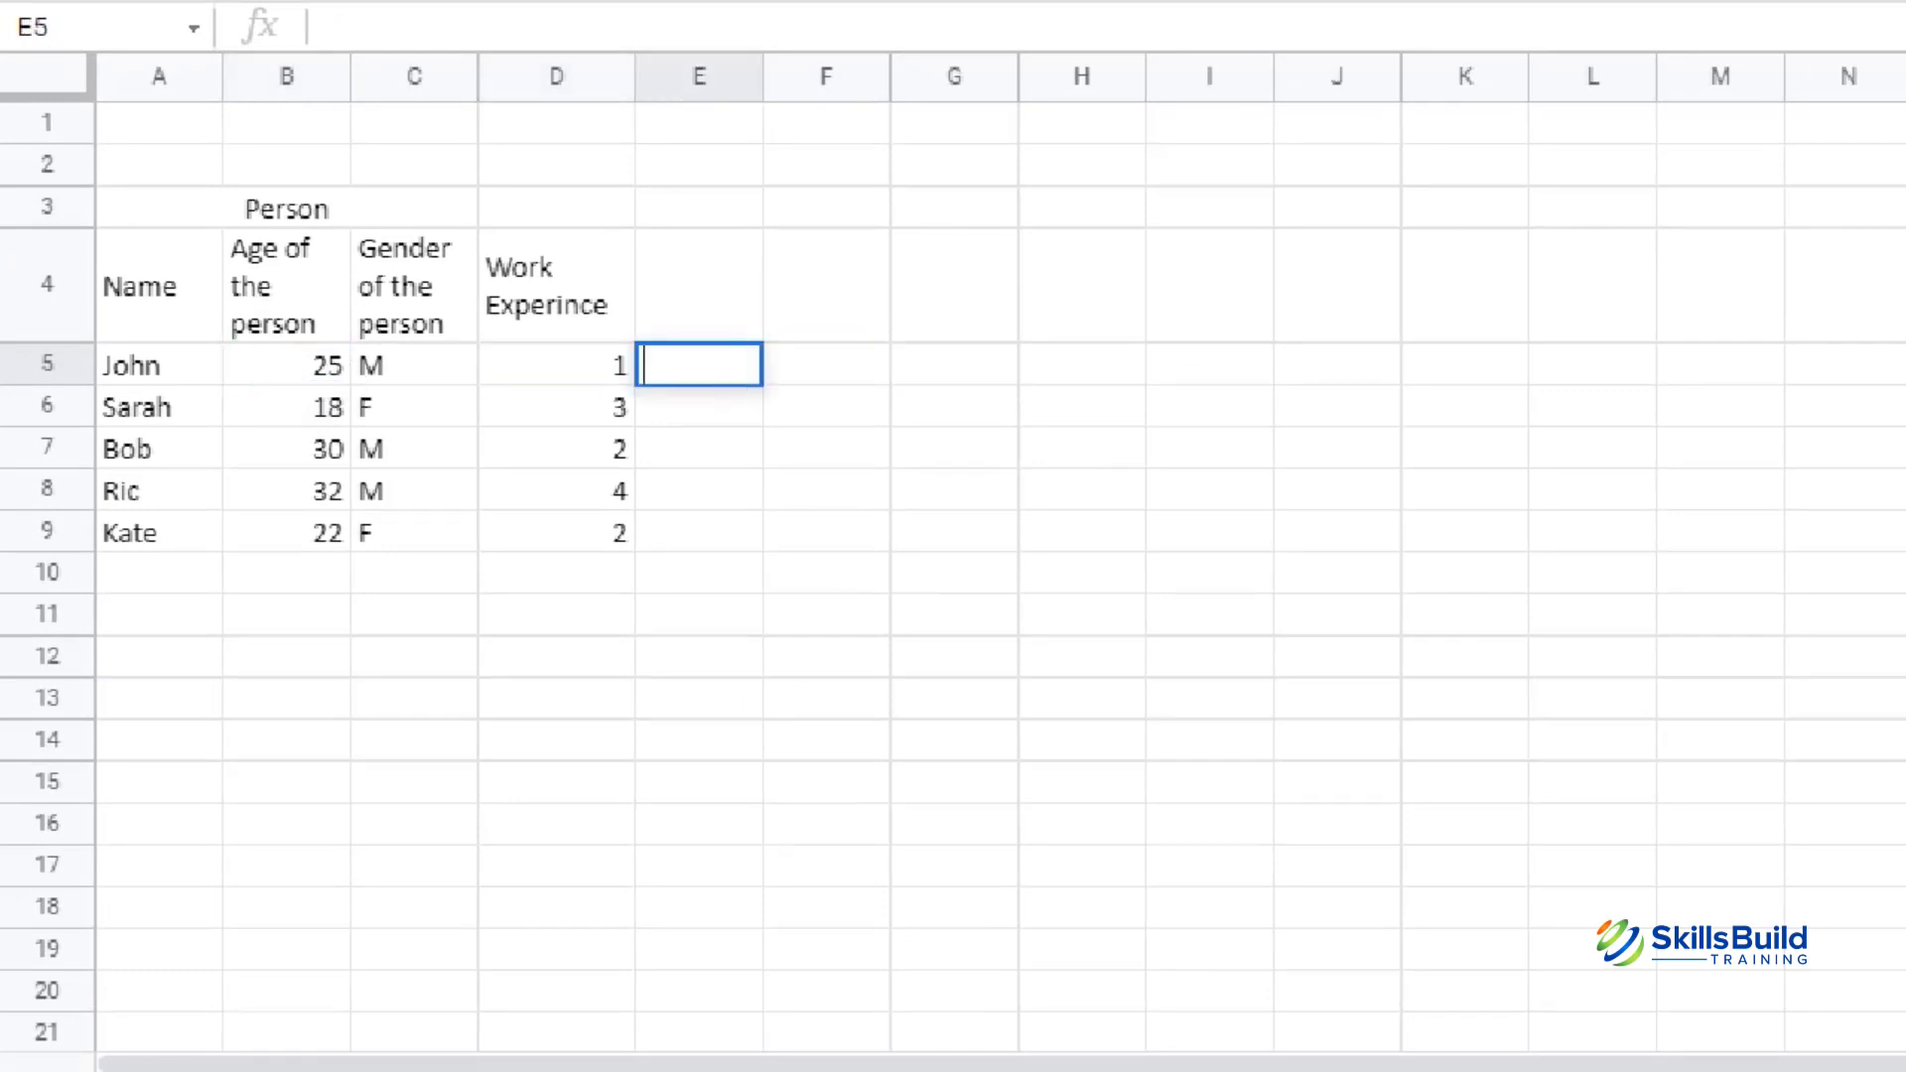
{"action": "type", "text": "=b"}
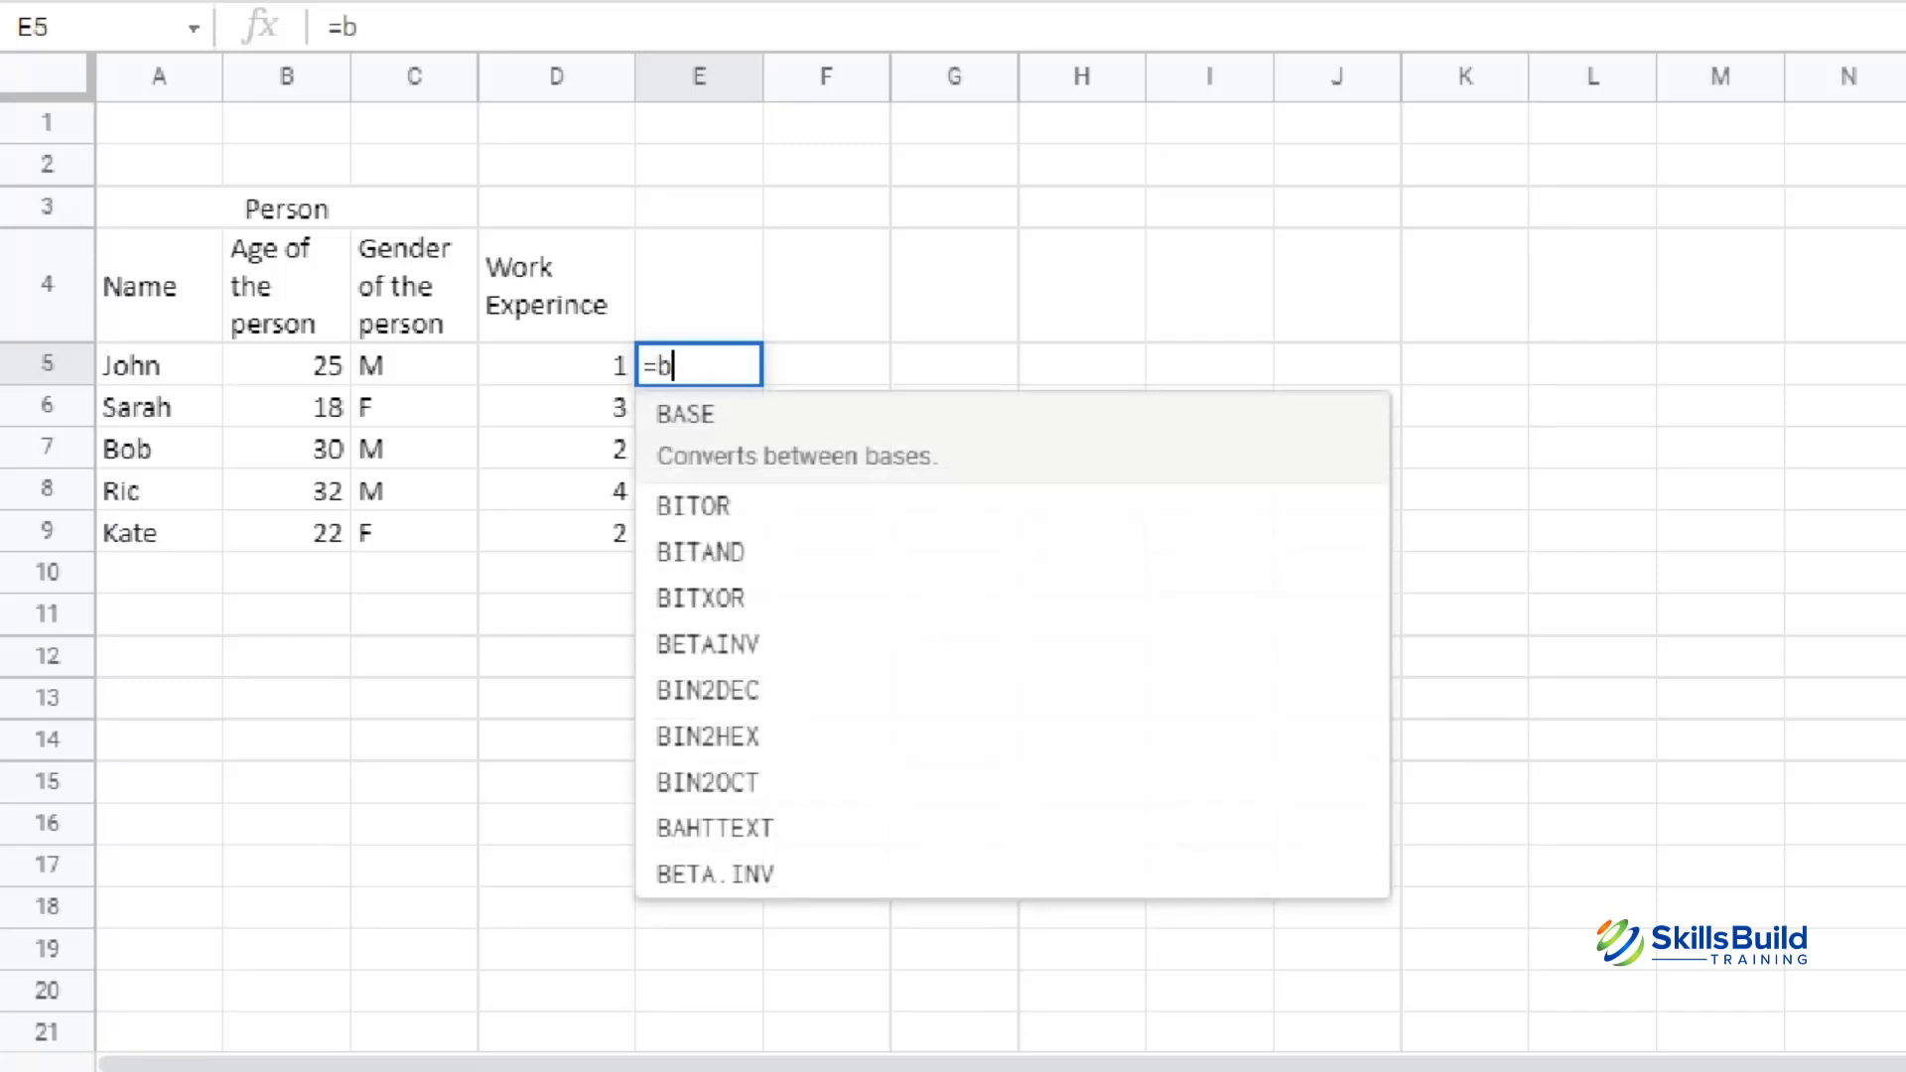
{"action": "type", "text": "5"}
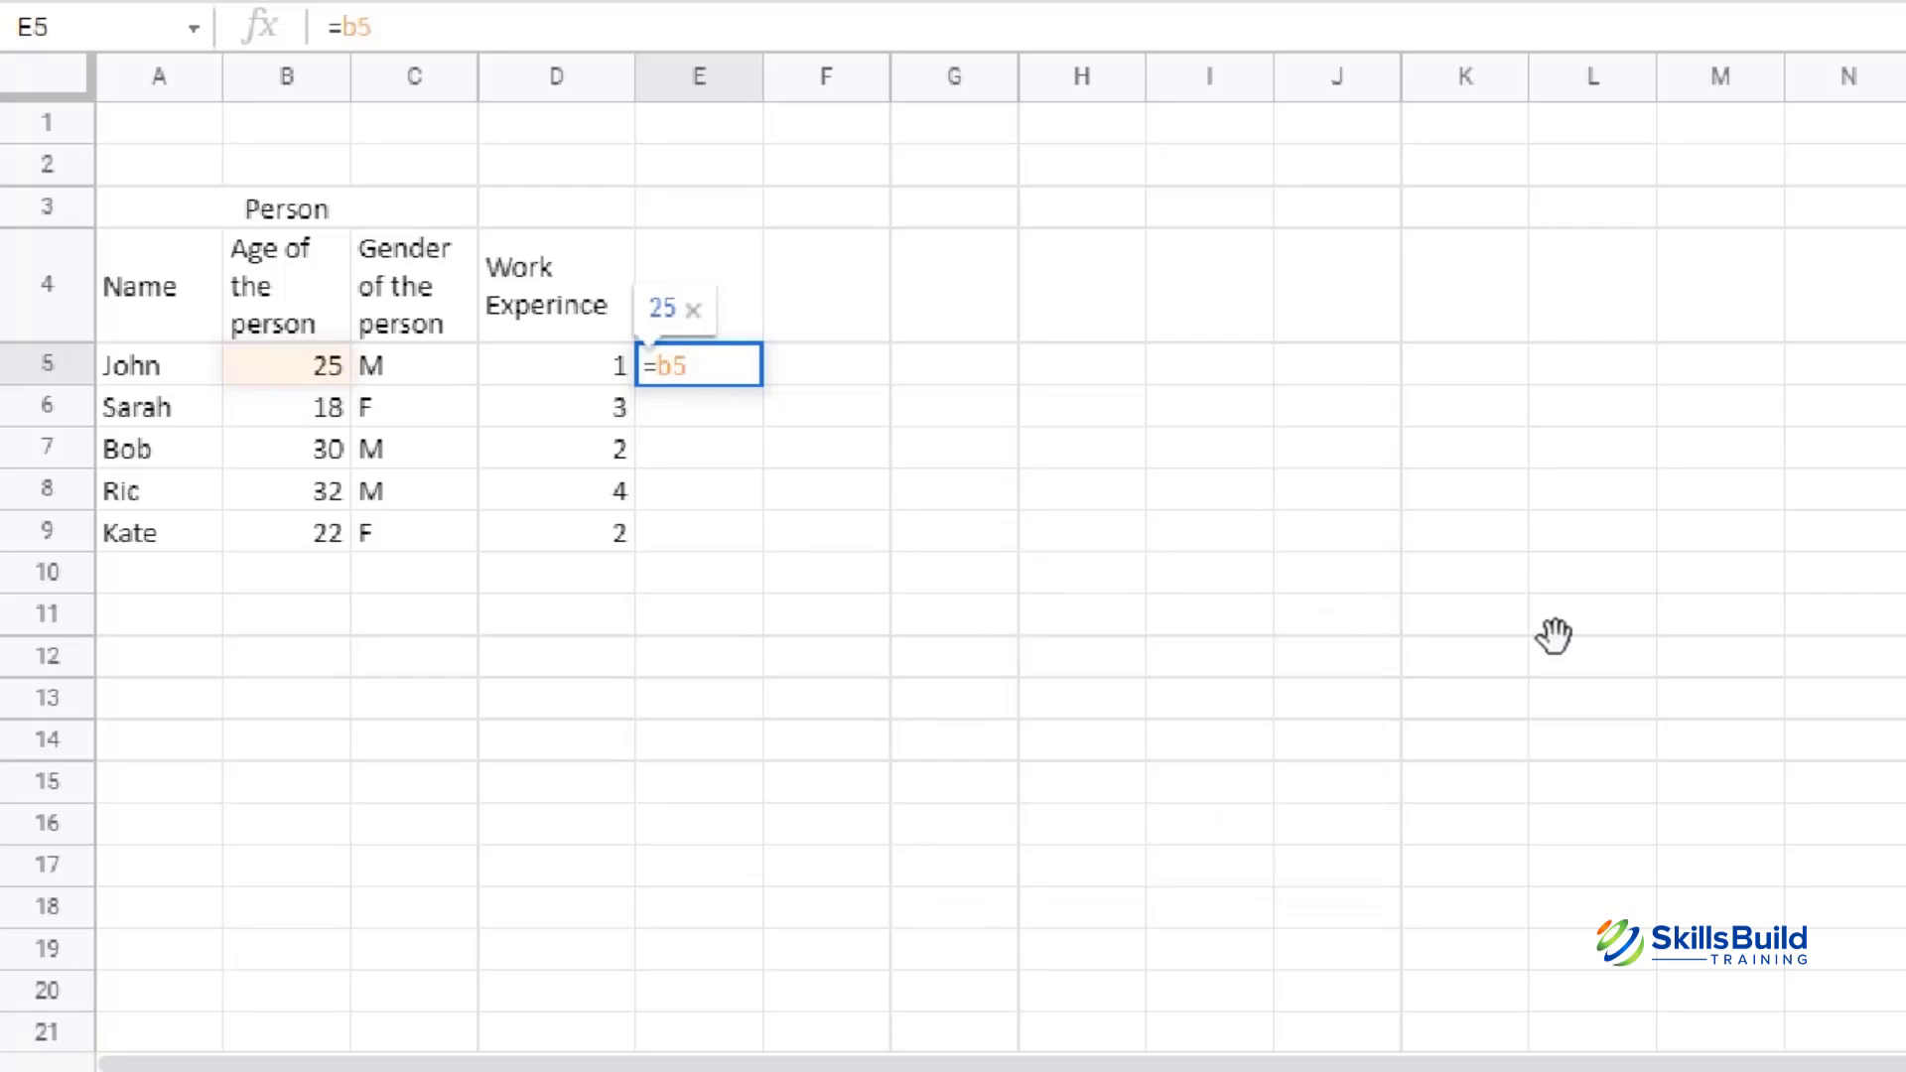
{"action": "type", "text": "*"}
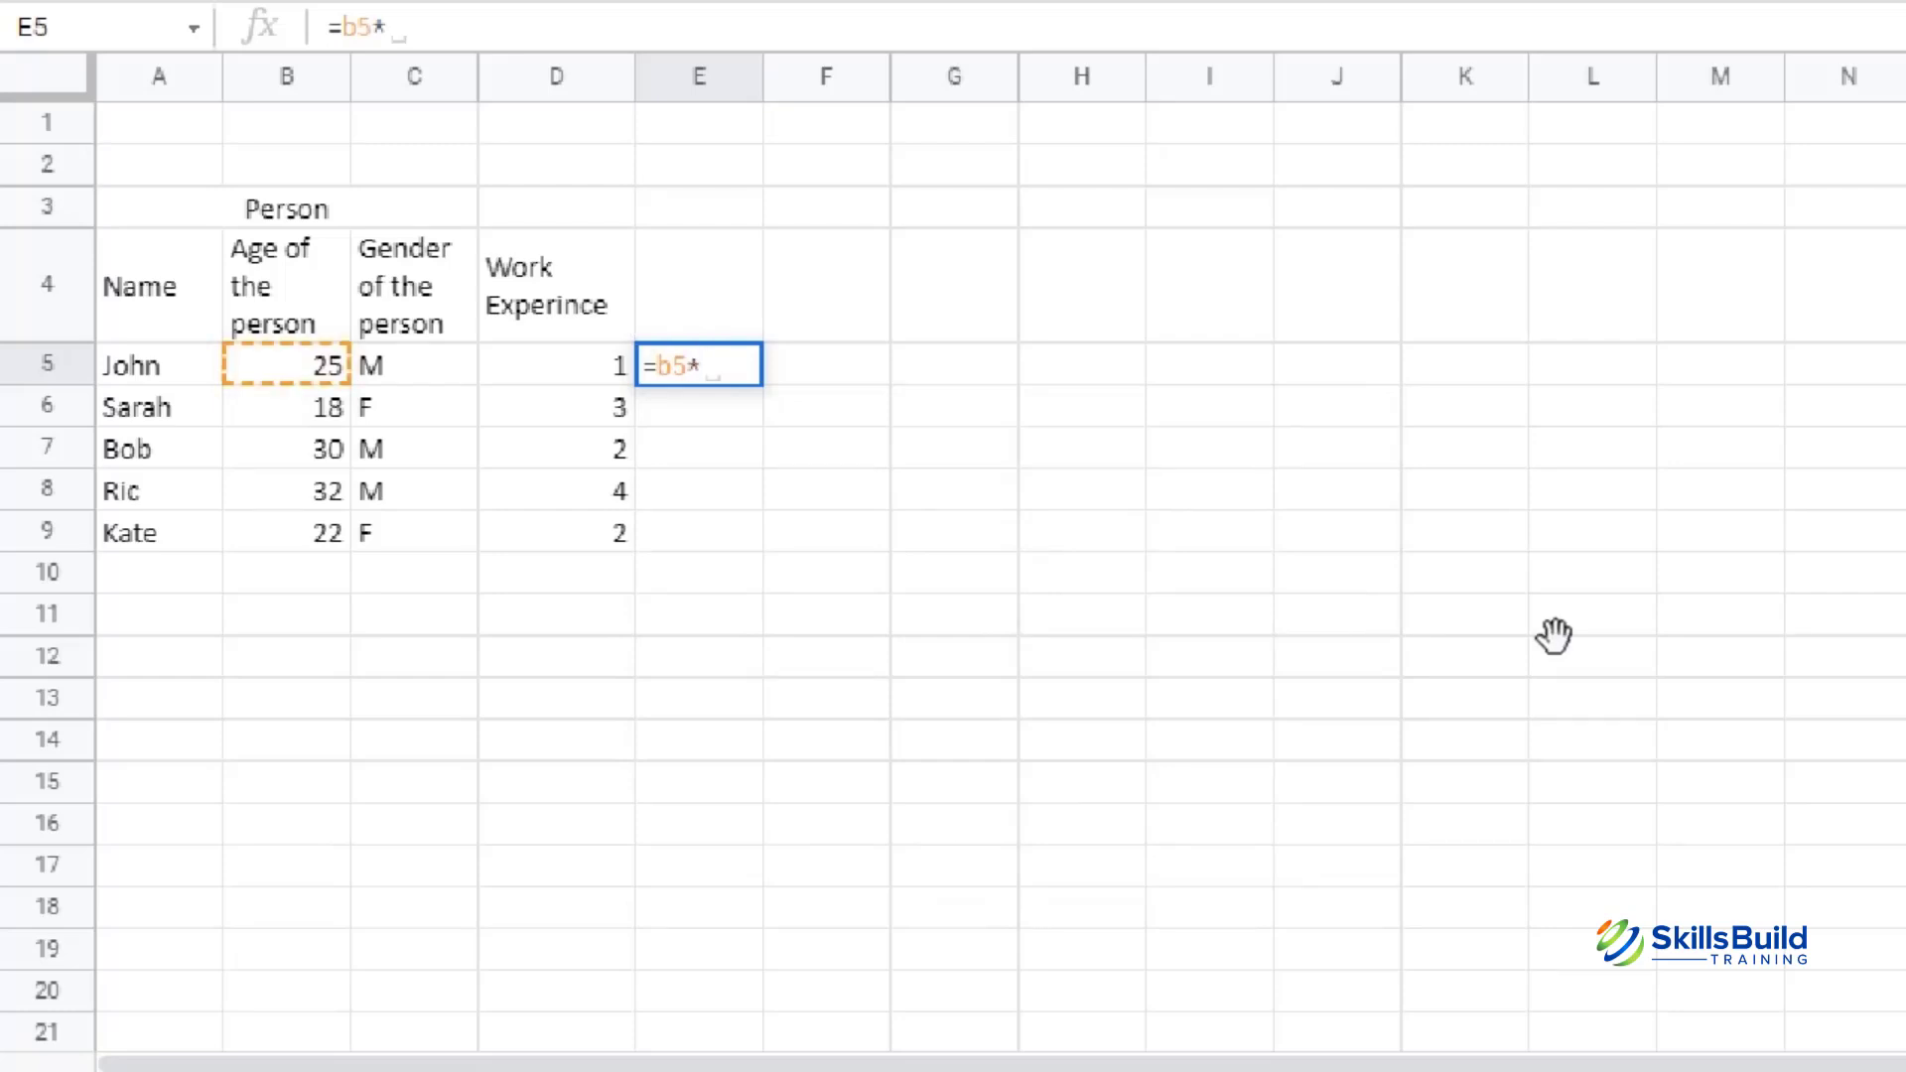
{"action": "type", "text": "d5"}
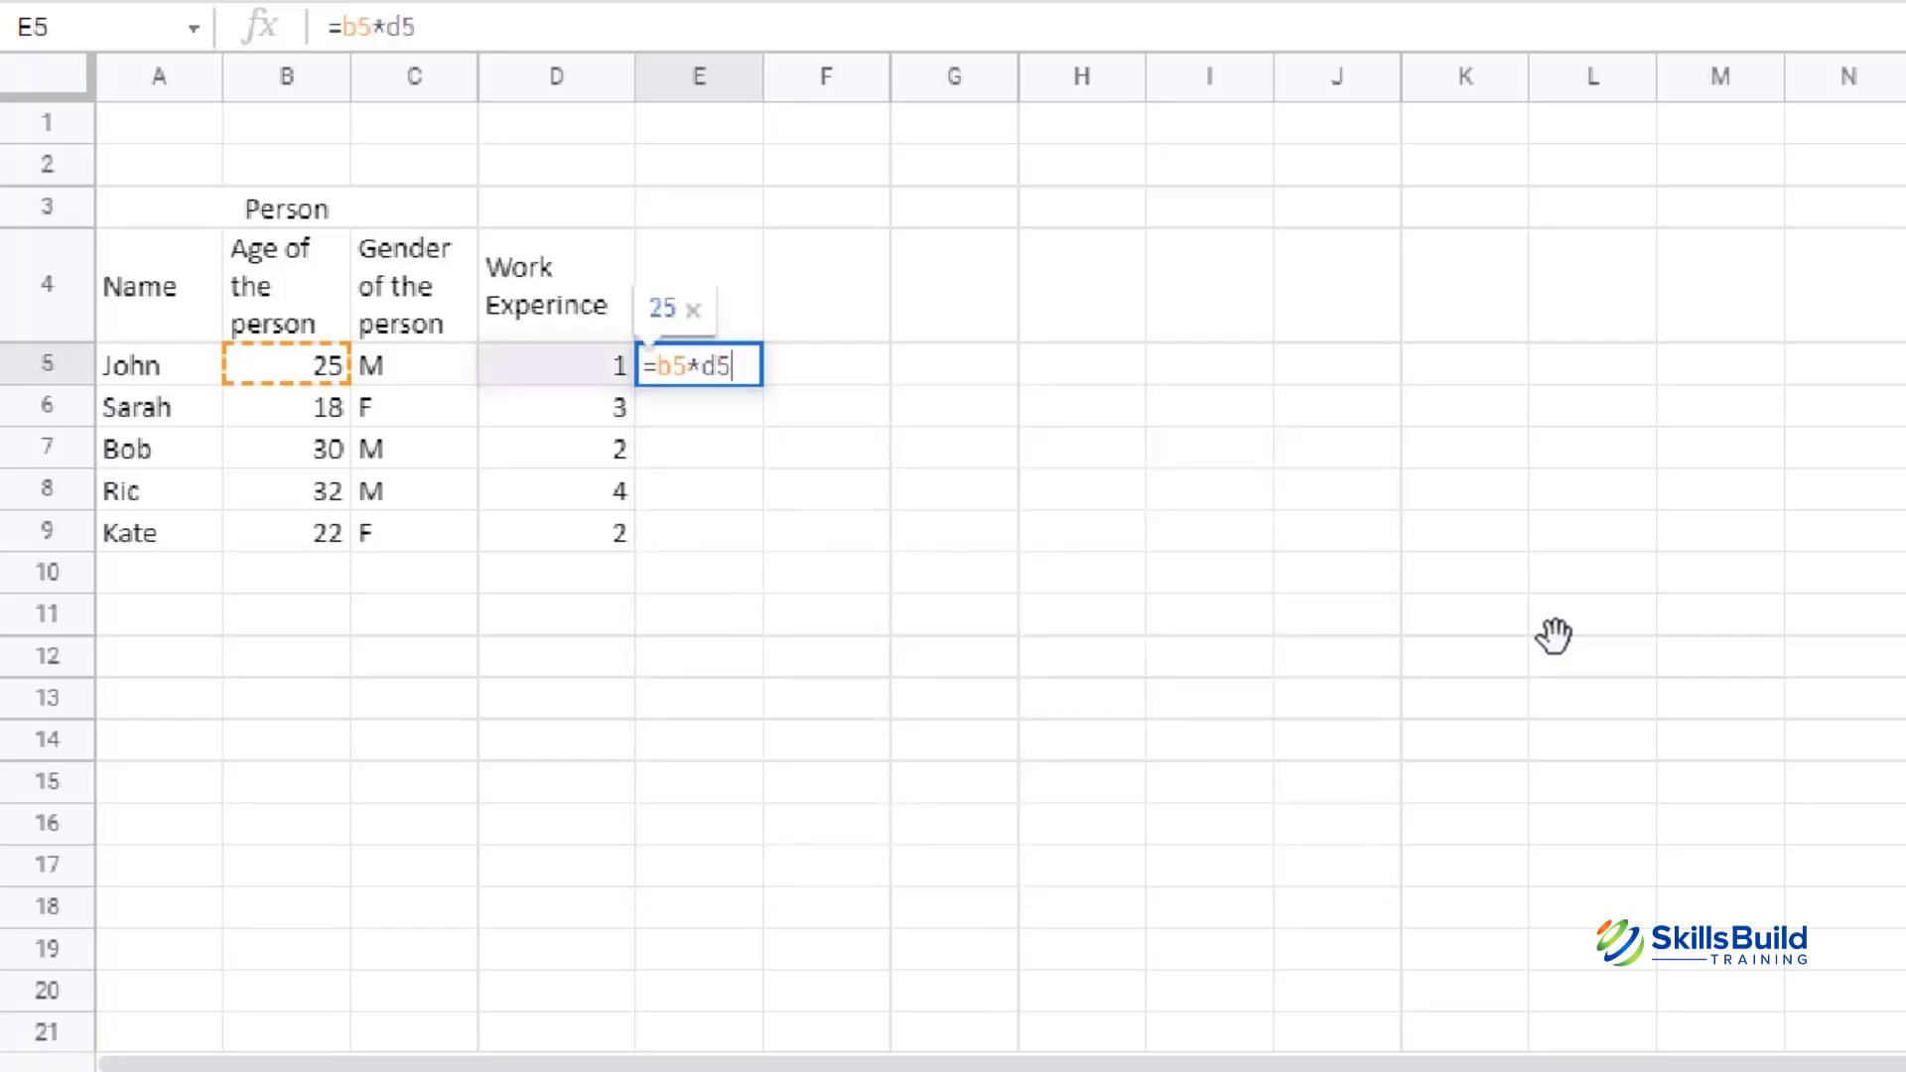
{"action": "key", "text": "Return"}
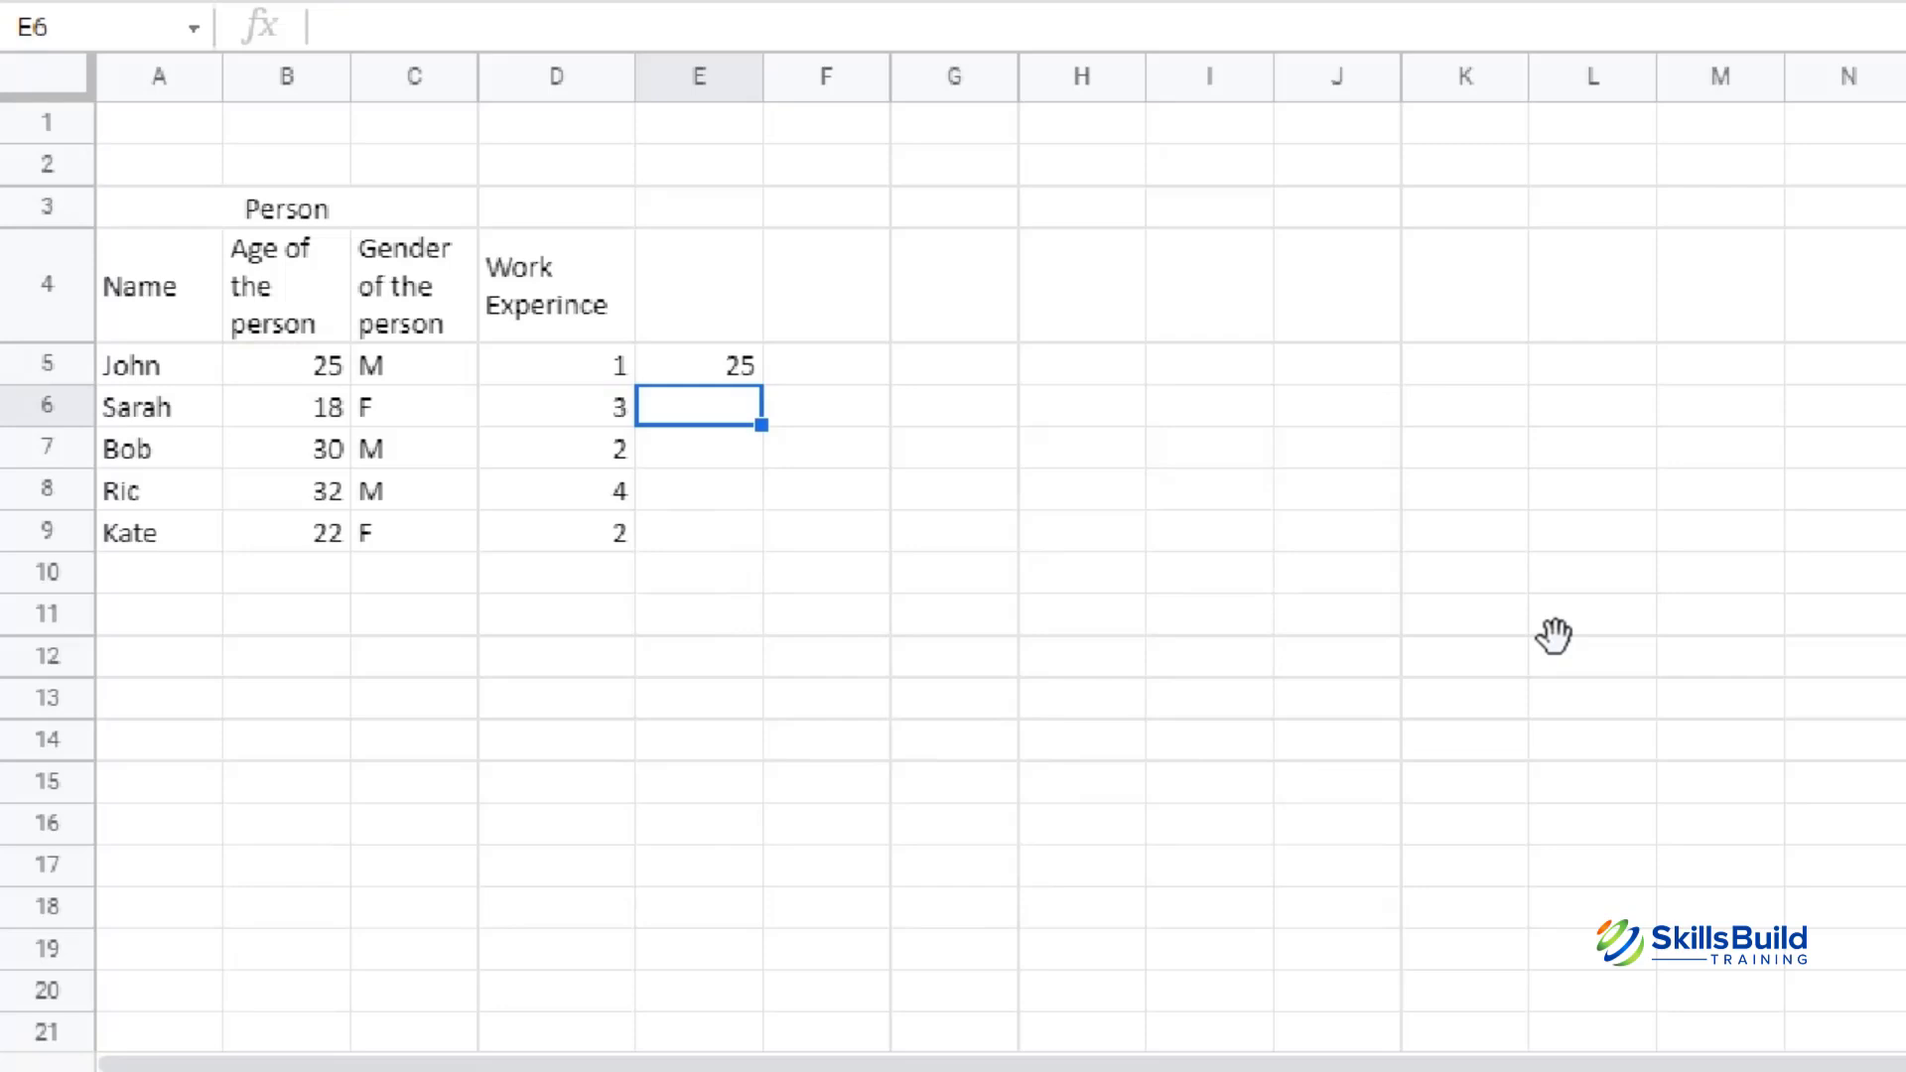
- Examine which cells the formula in E5 refers to, leaving the formula as it is
{"action": "double_click", "coordinate": [726, 372]}
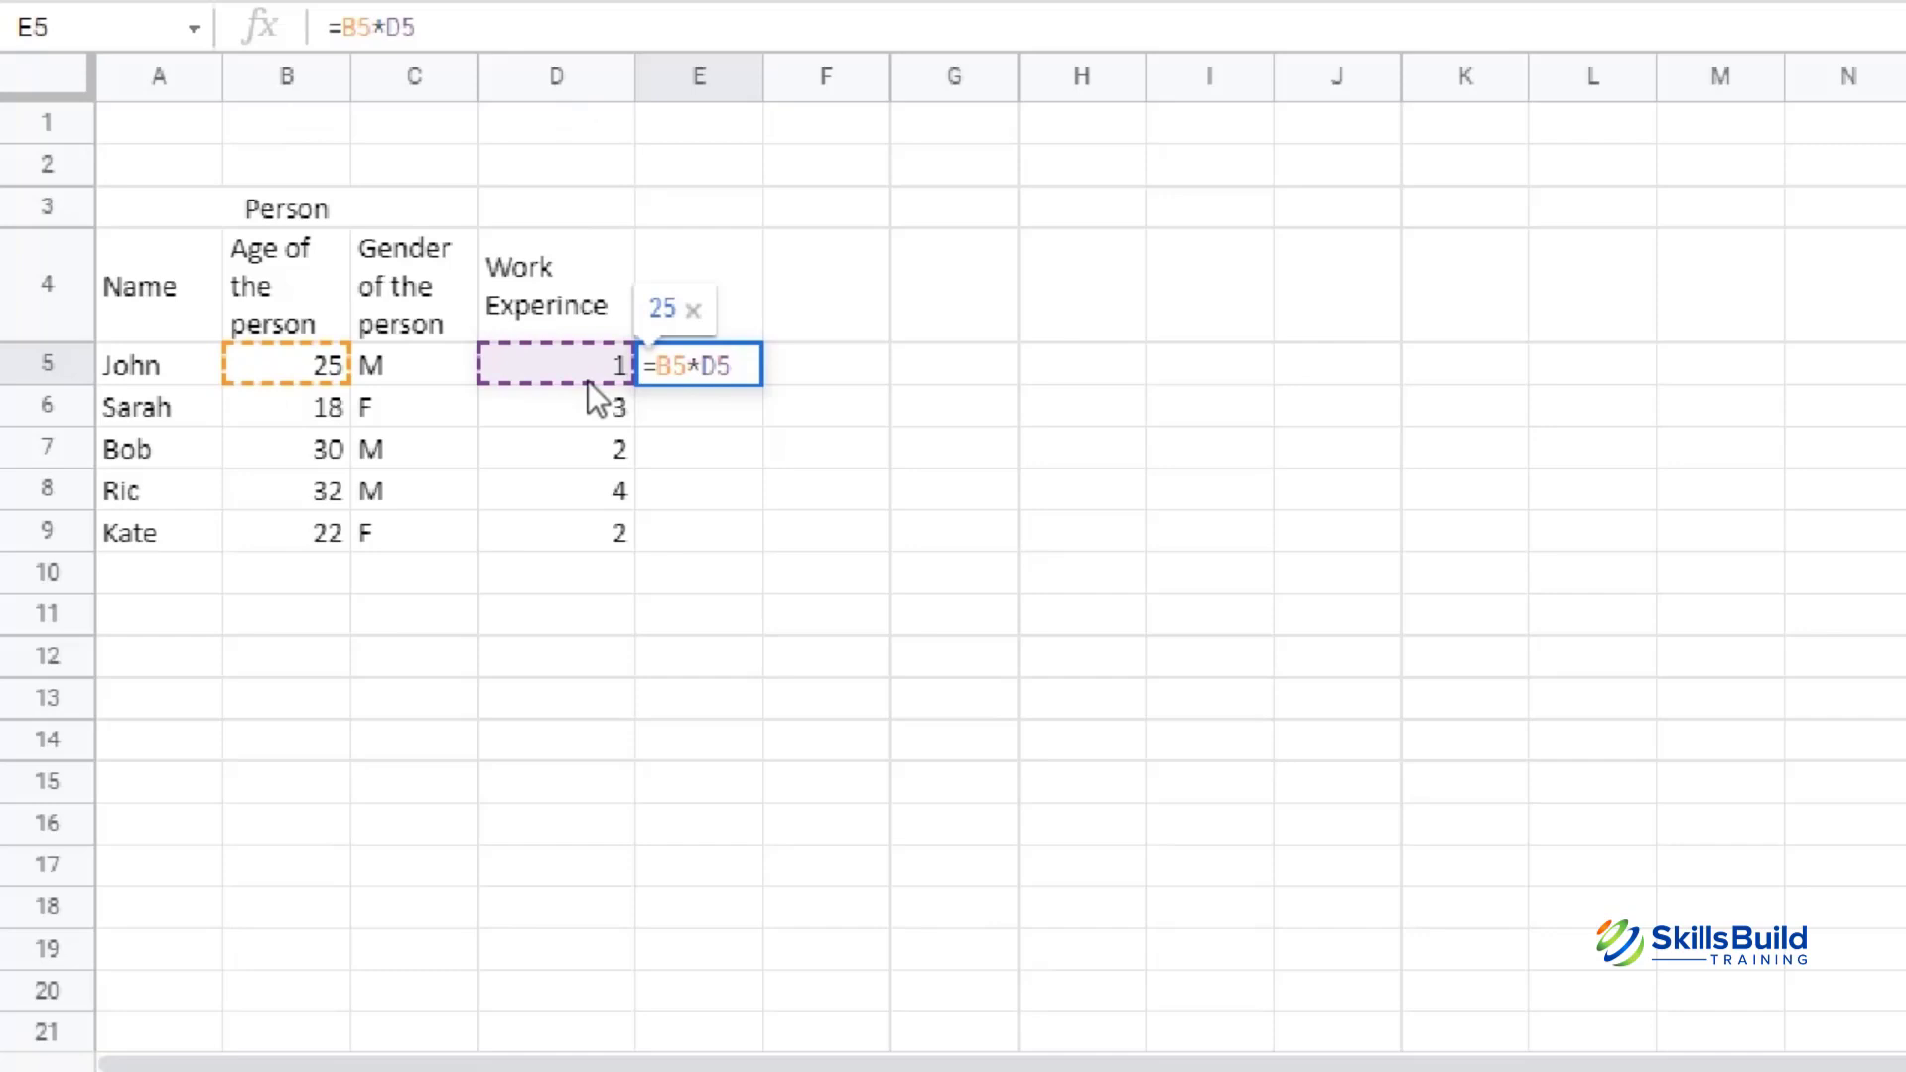
{"action": "key", "text": "Return"}
{"action": "left_click", "coordinate": [785, 417]}
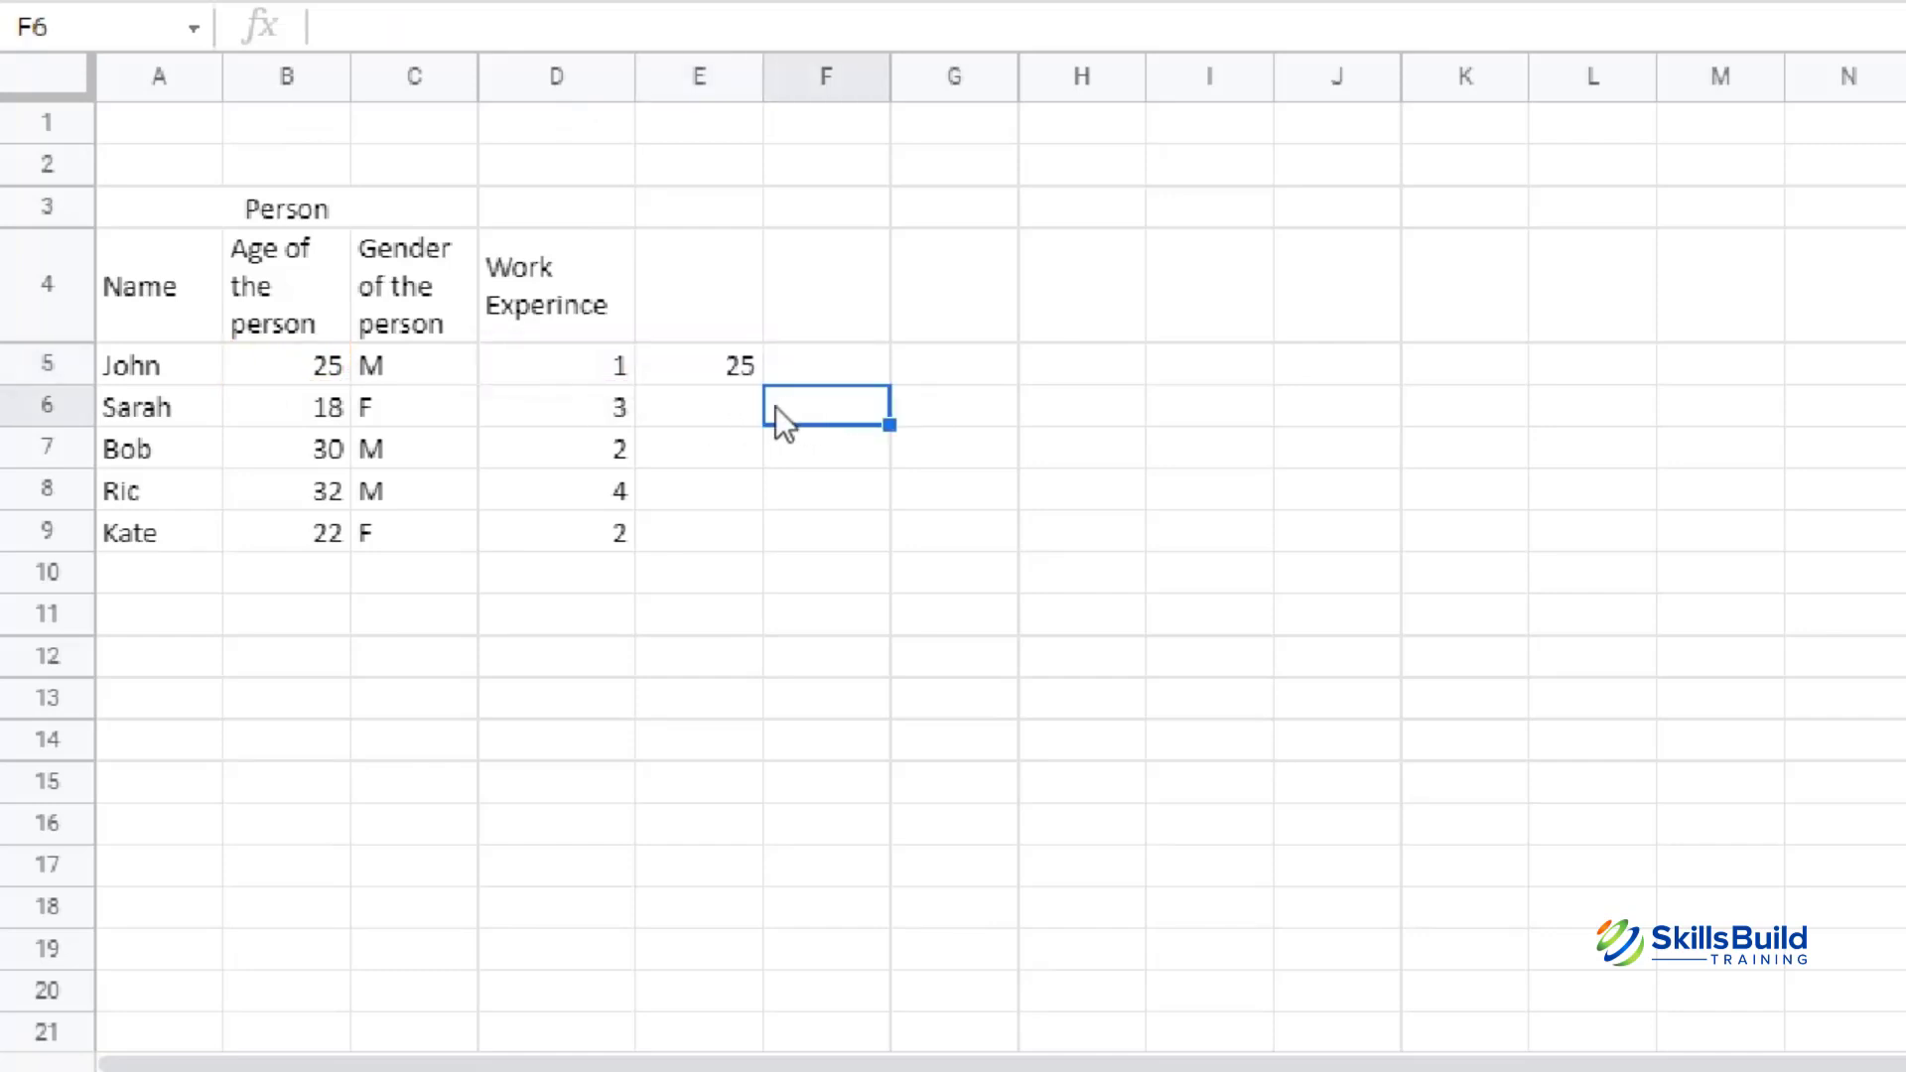
- Fill the multiplication formula from E5 down through E9
{"action": "left_click", "coordinate": [739, 382]}
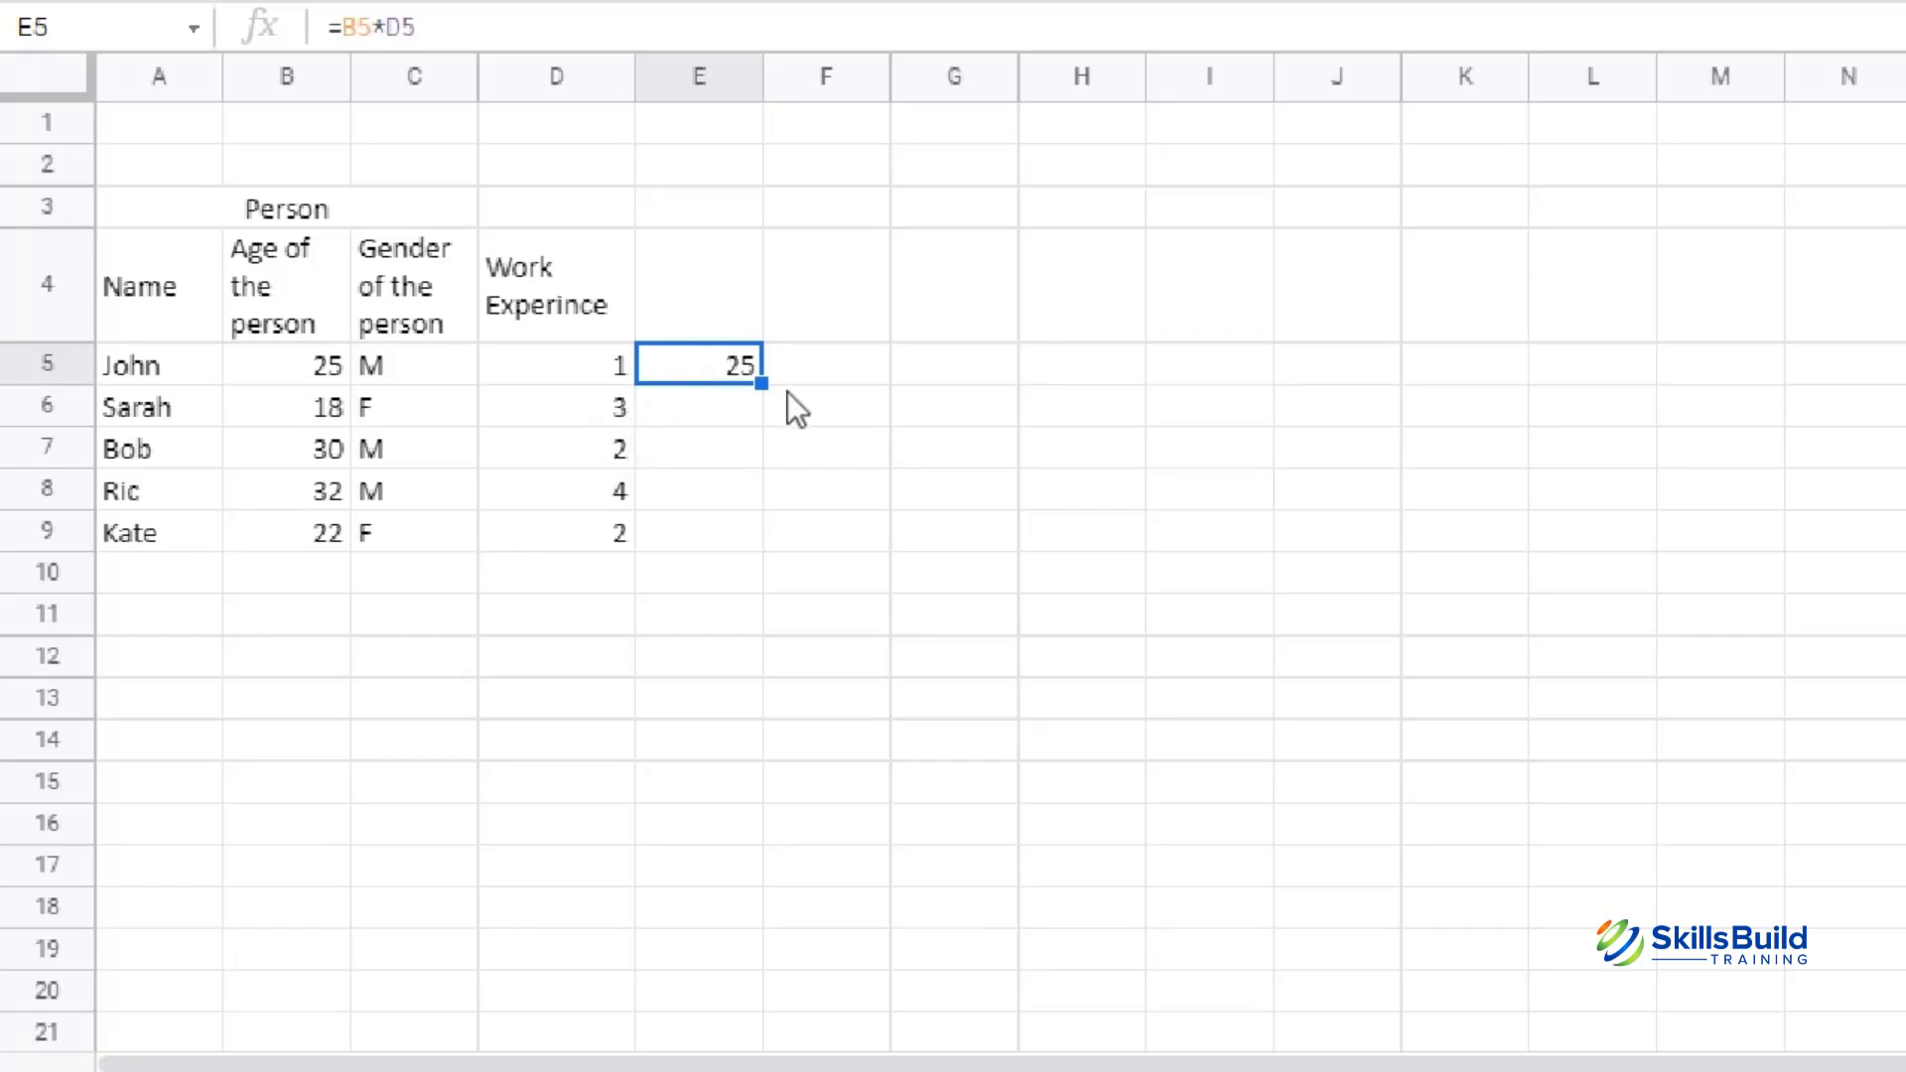
{"action": "left_click_drag", "start_coordinate": [759, 385], "coordinate": [746, 526]}
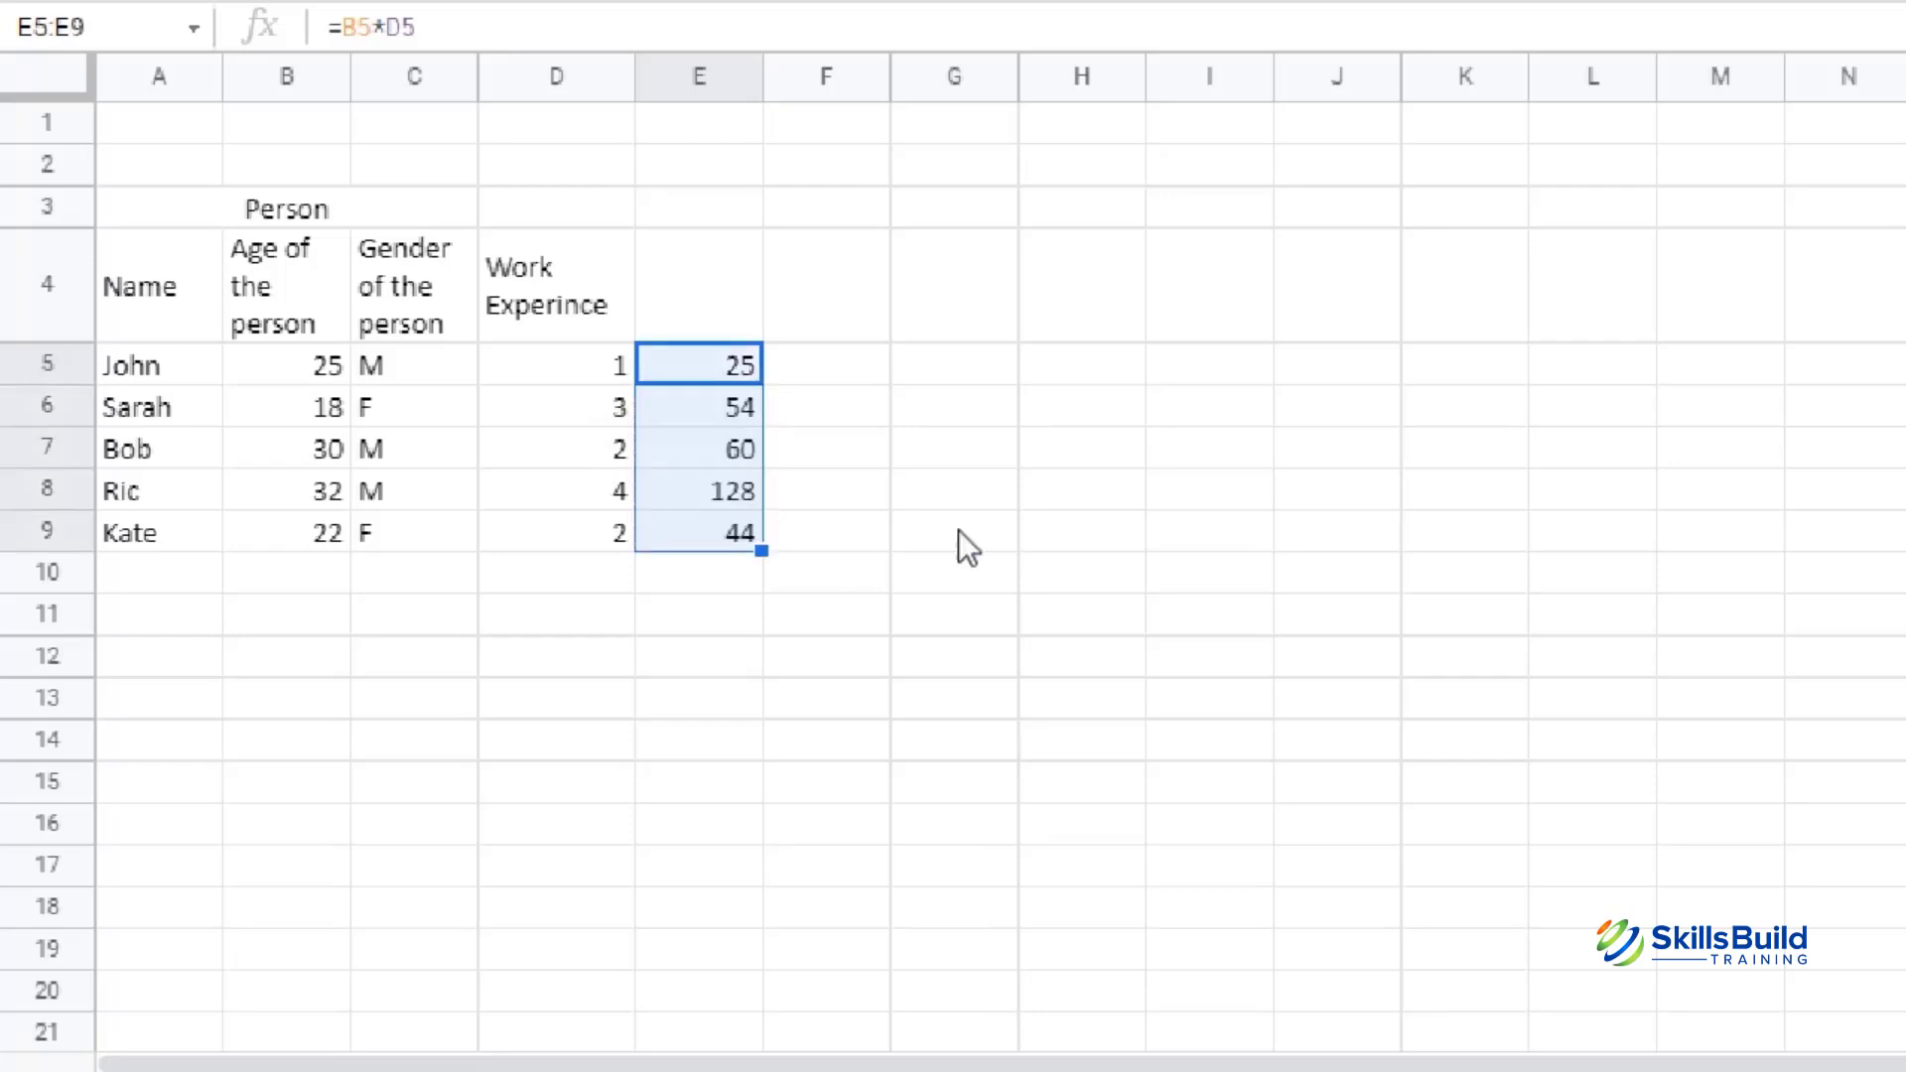
{"action": "left_click", "coordinate": [874, 450]}
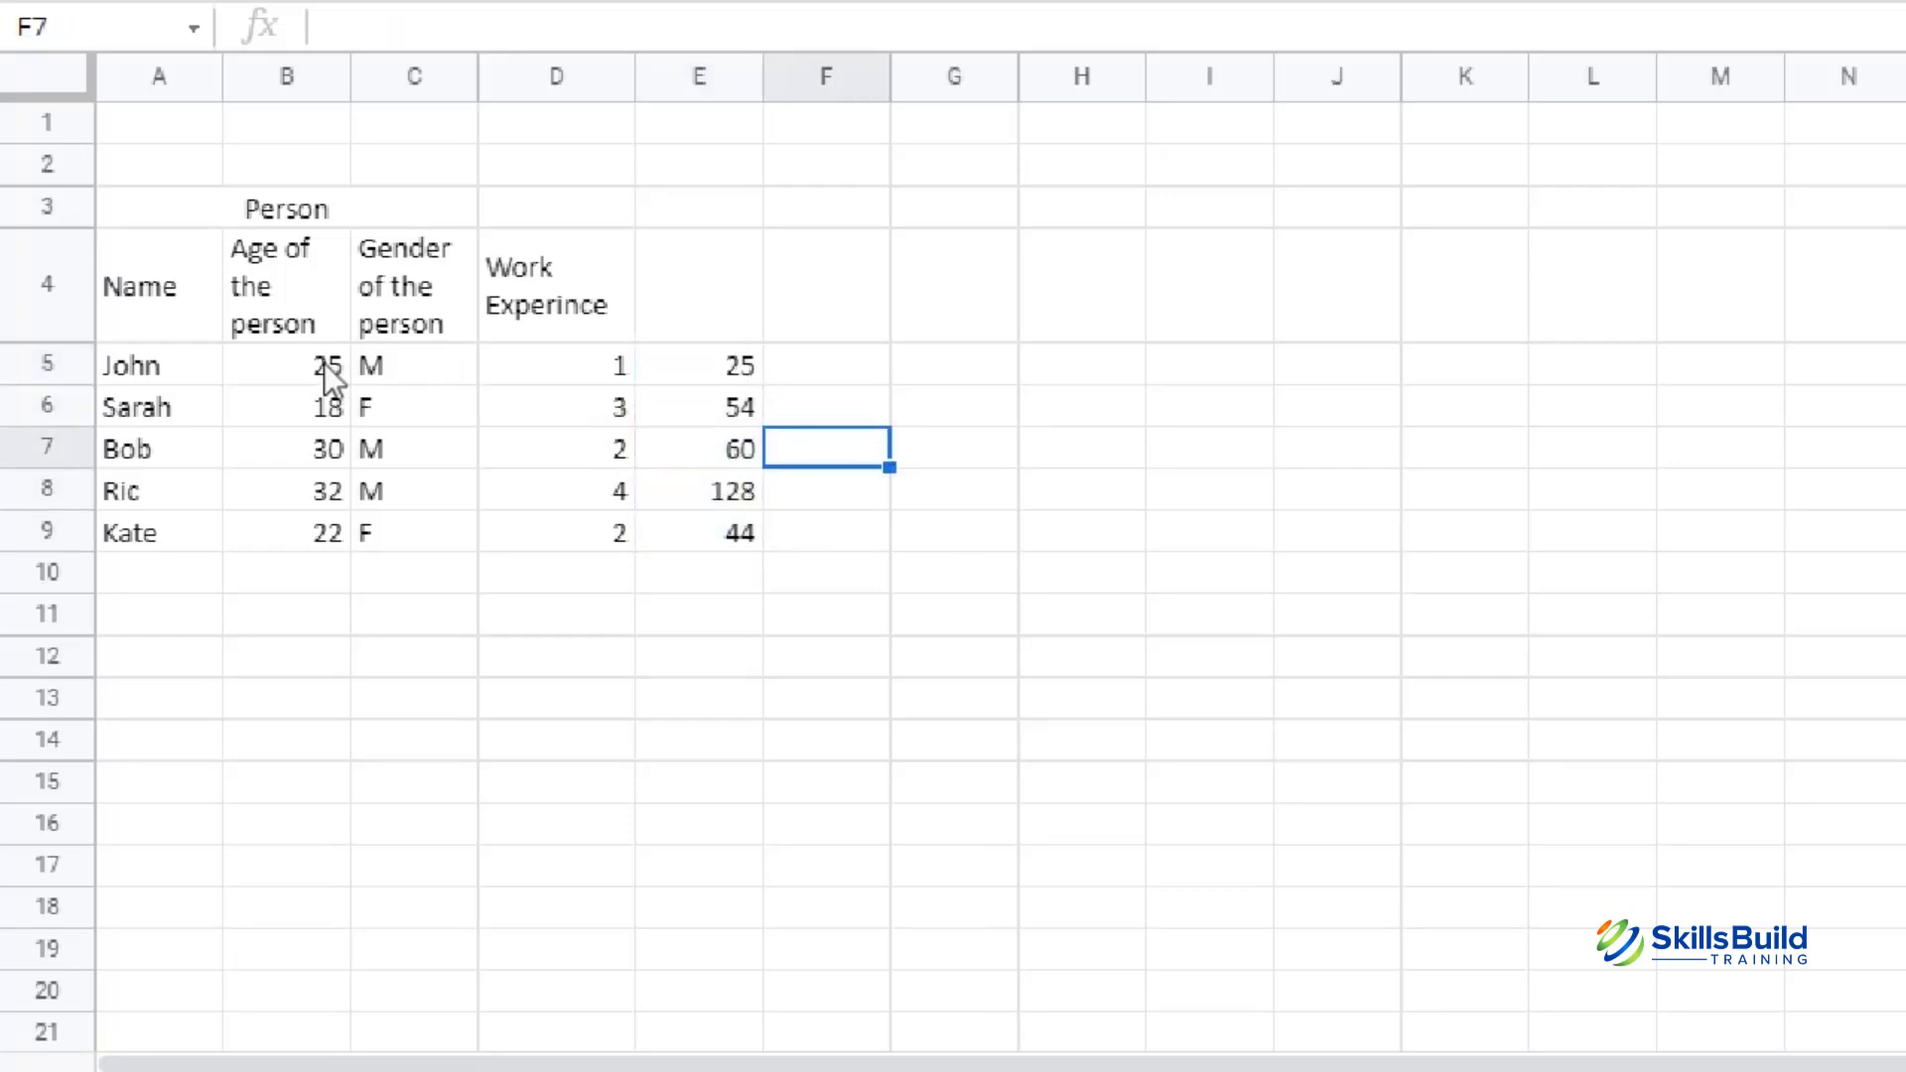
- Check the filled results in column E against the age and work experience values in their rows
{"action": "left_click", "coordinate": [707, 365]}
{"action": "left_click", "coordinate": [312, 411]}
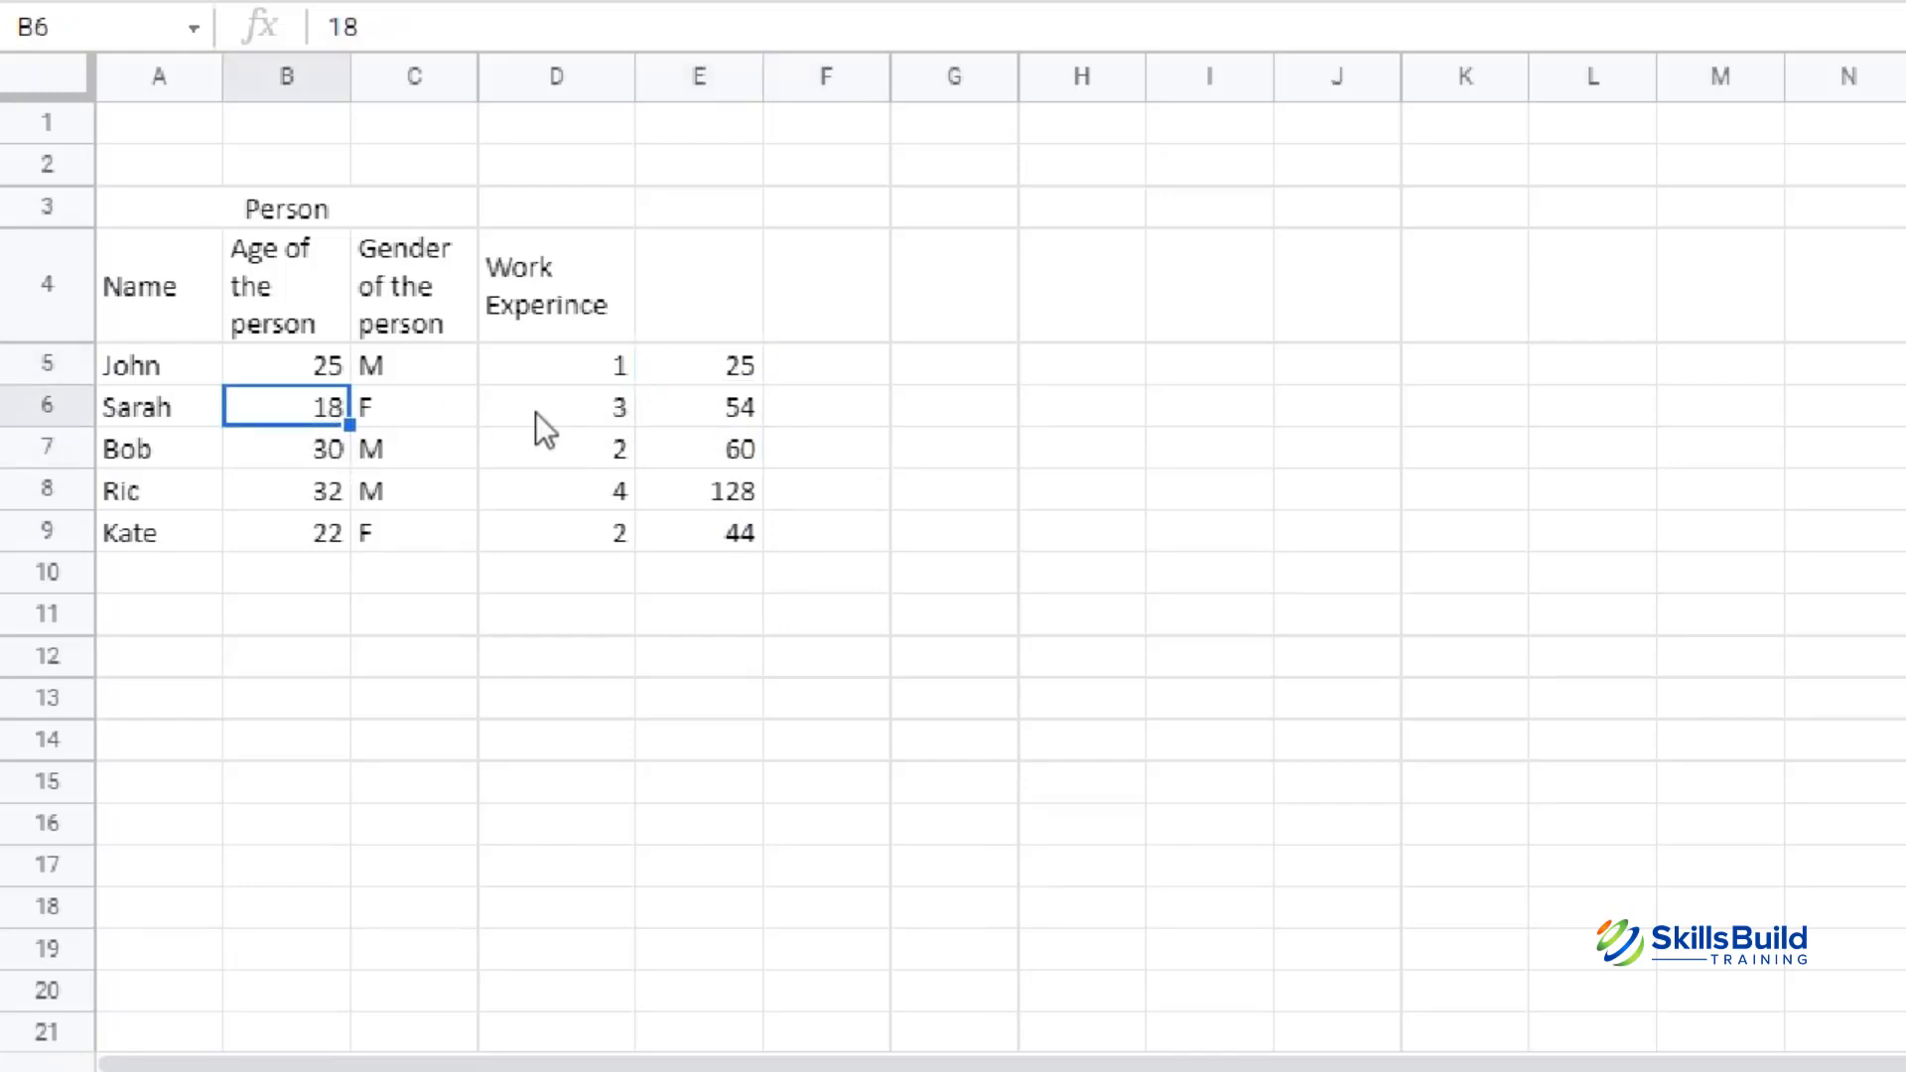
{"action": "left_click", "coordinate": [586, 425]}
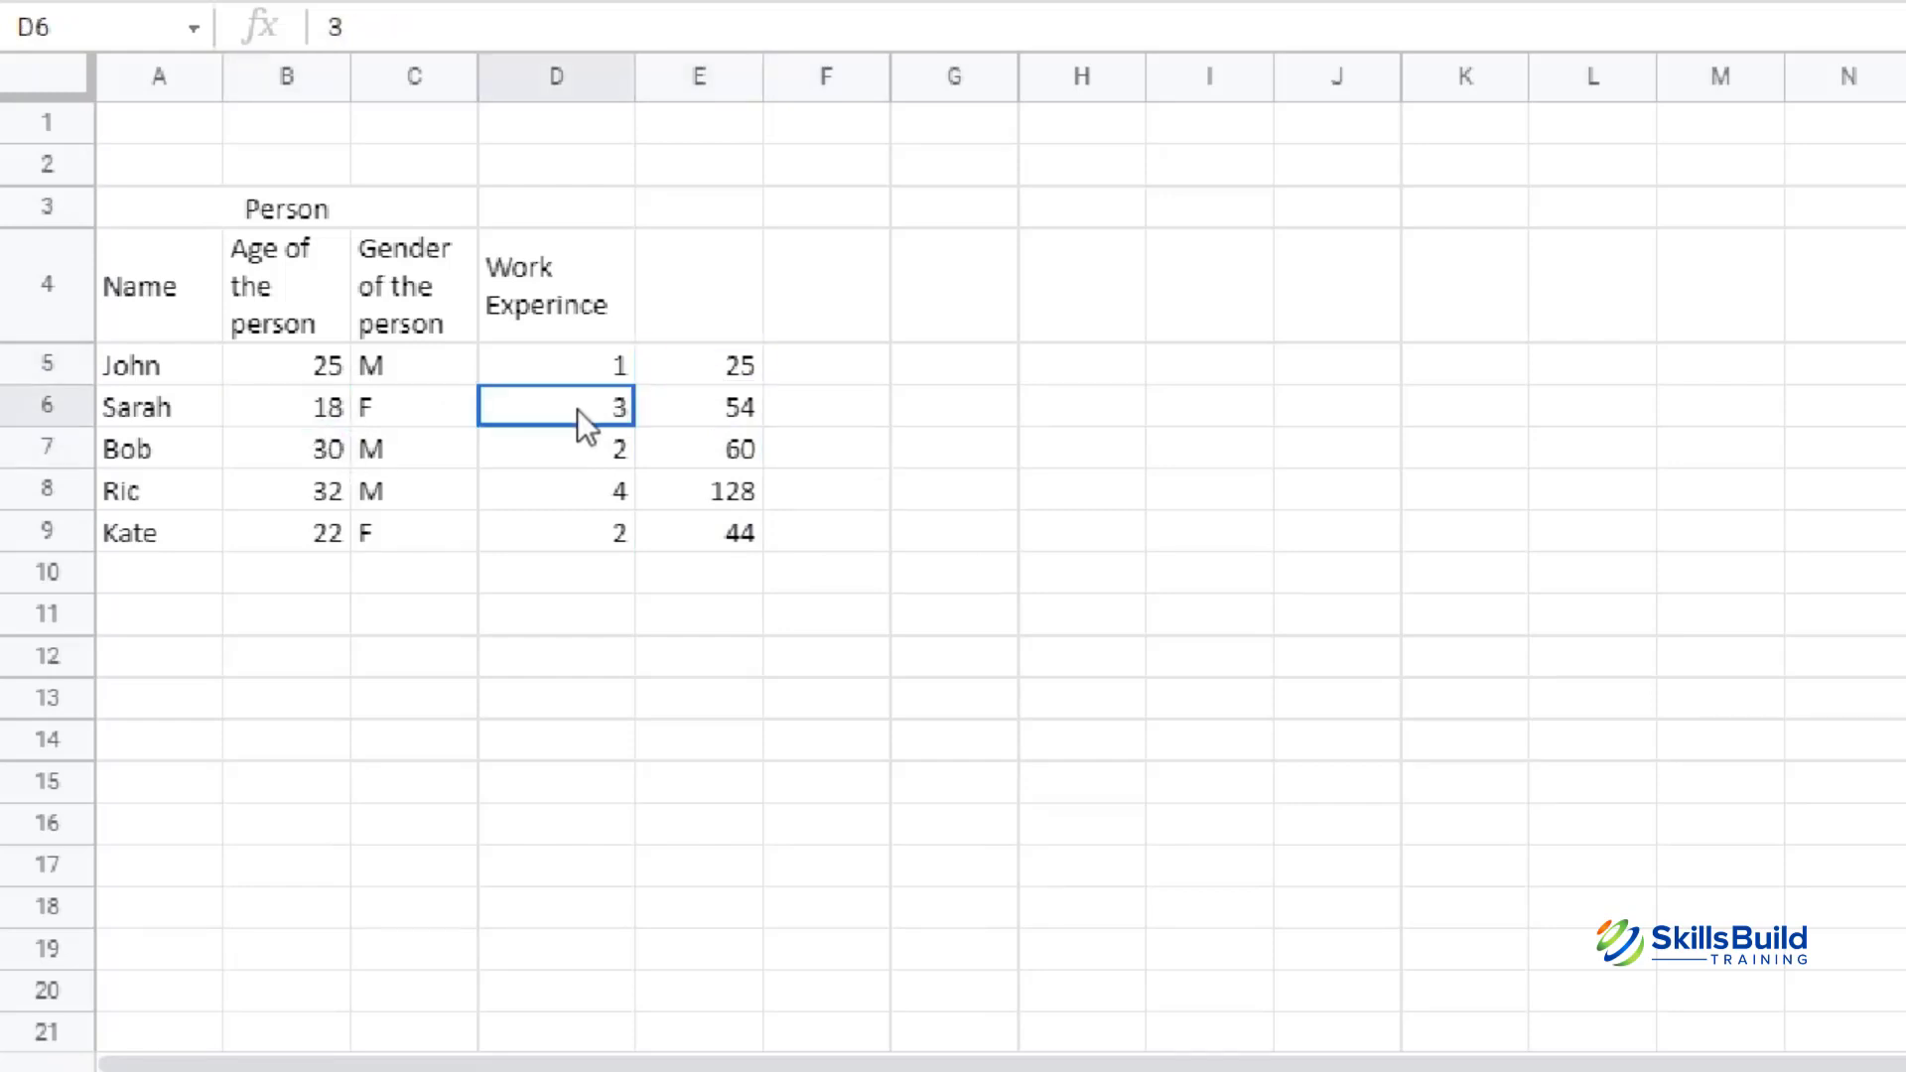
{"action": "left_click", "coordinate": [711, 415]}
{"action": "left_click", "coordinate": [324, 451]}
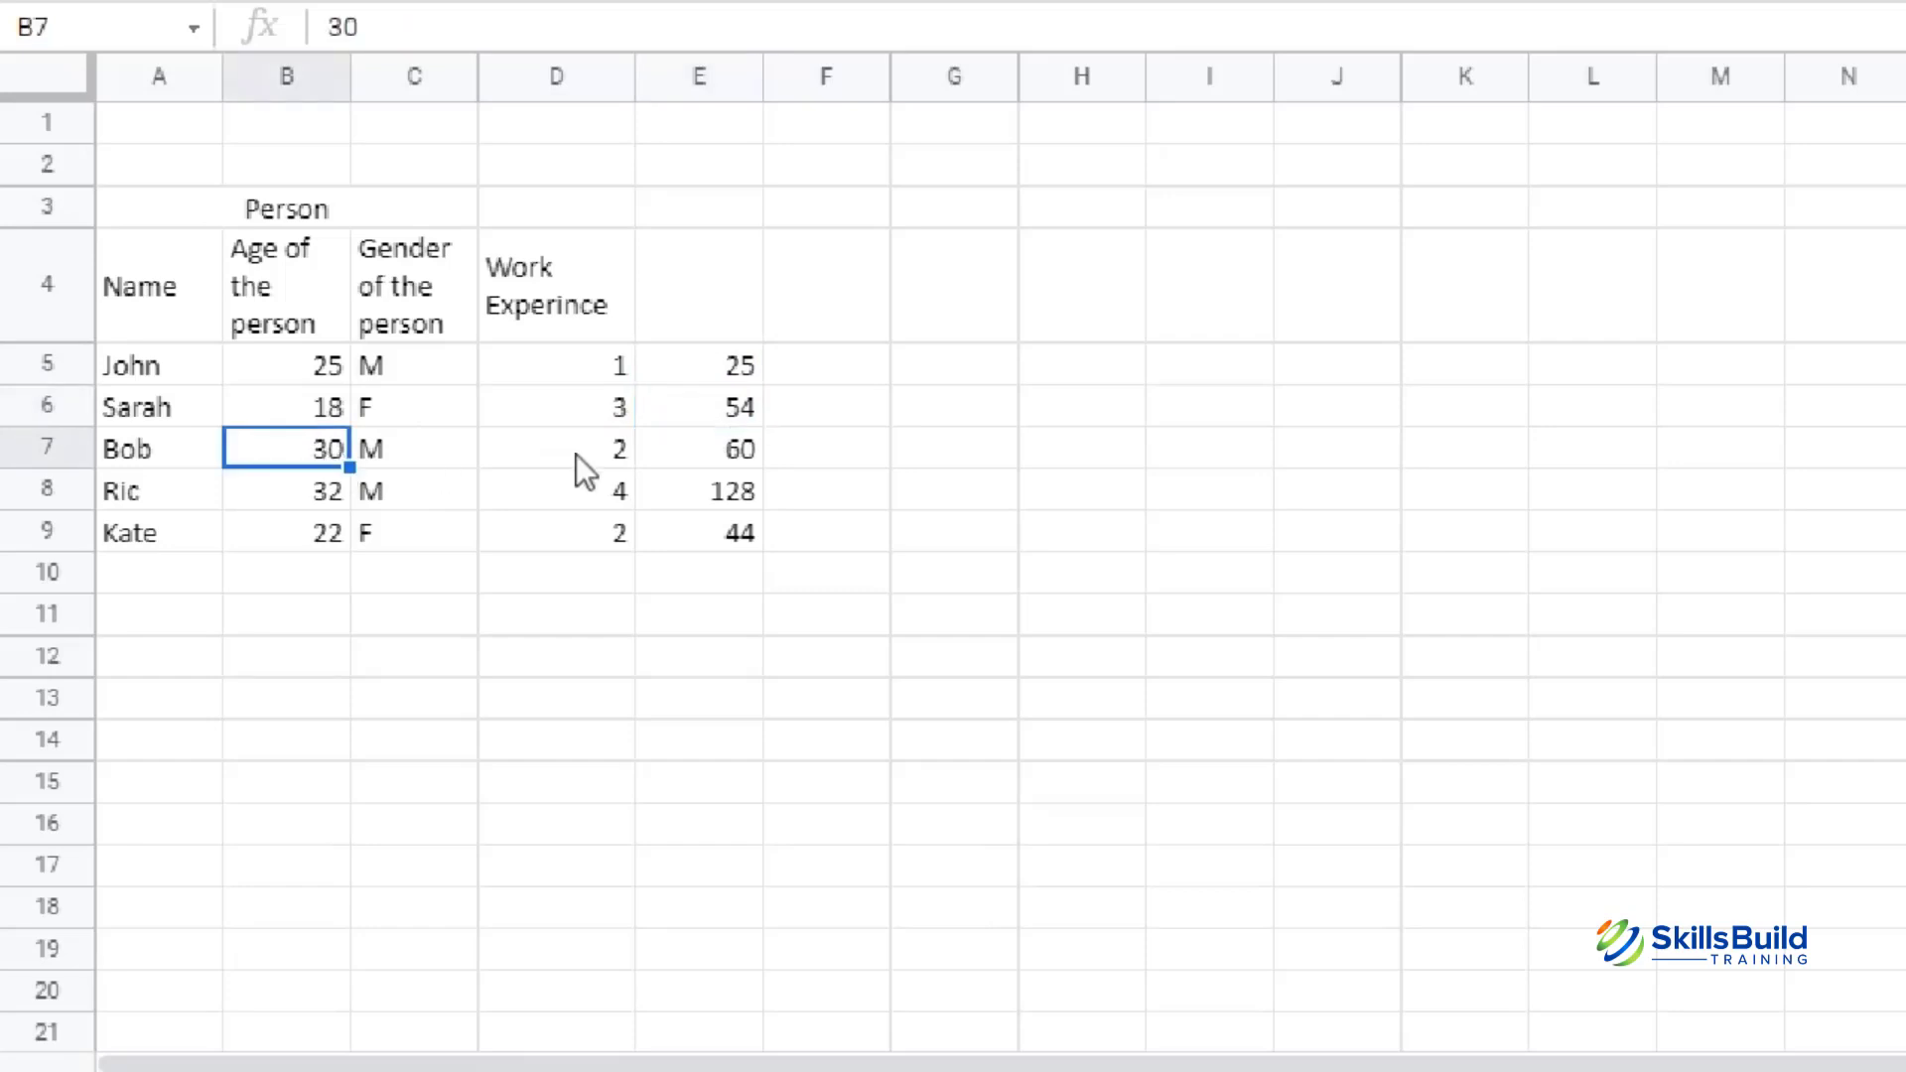
{"action": "left_click", "coordinate": [630, 451]}
{"action": "left_click", "coordinate": [719, 455]}
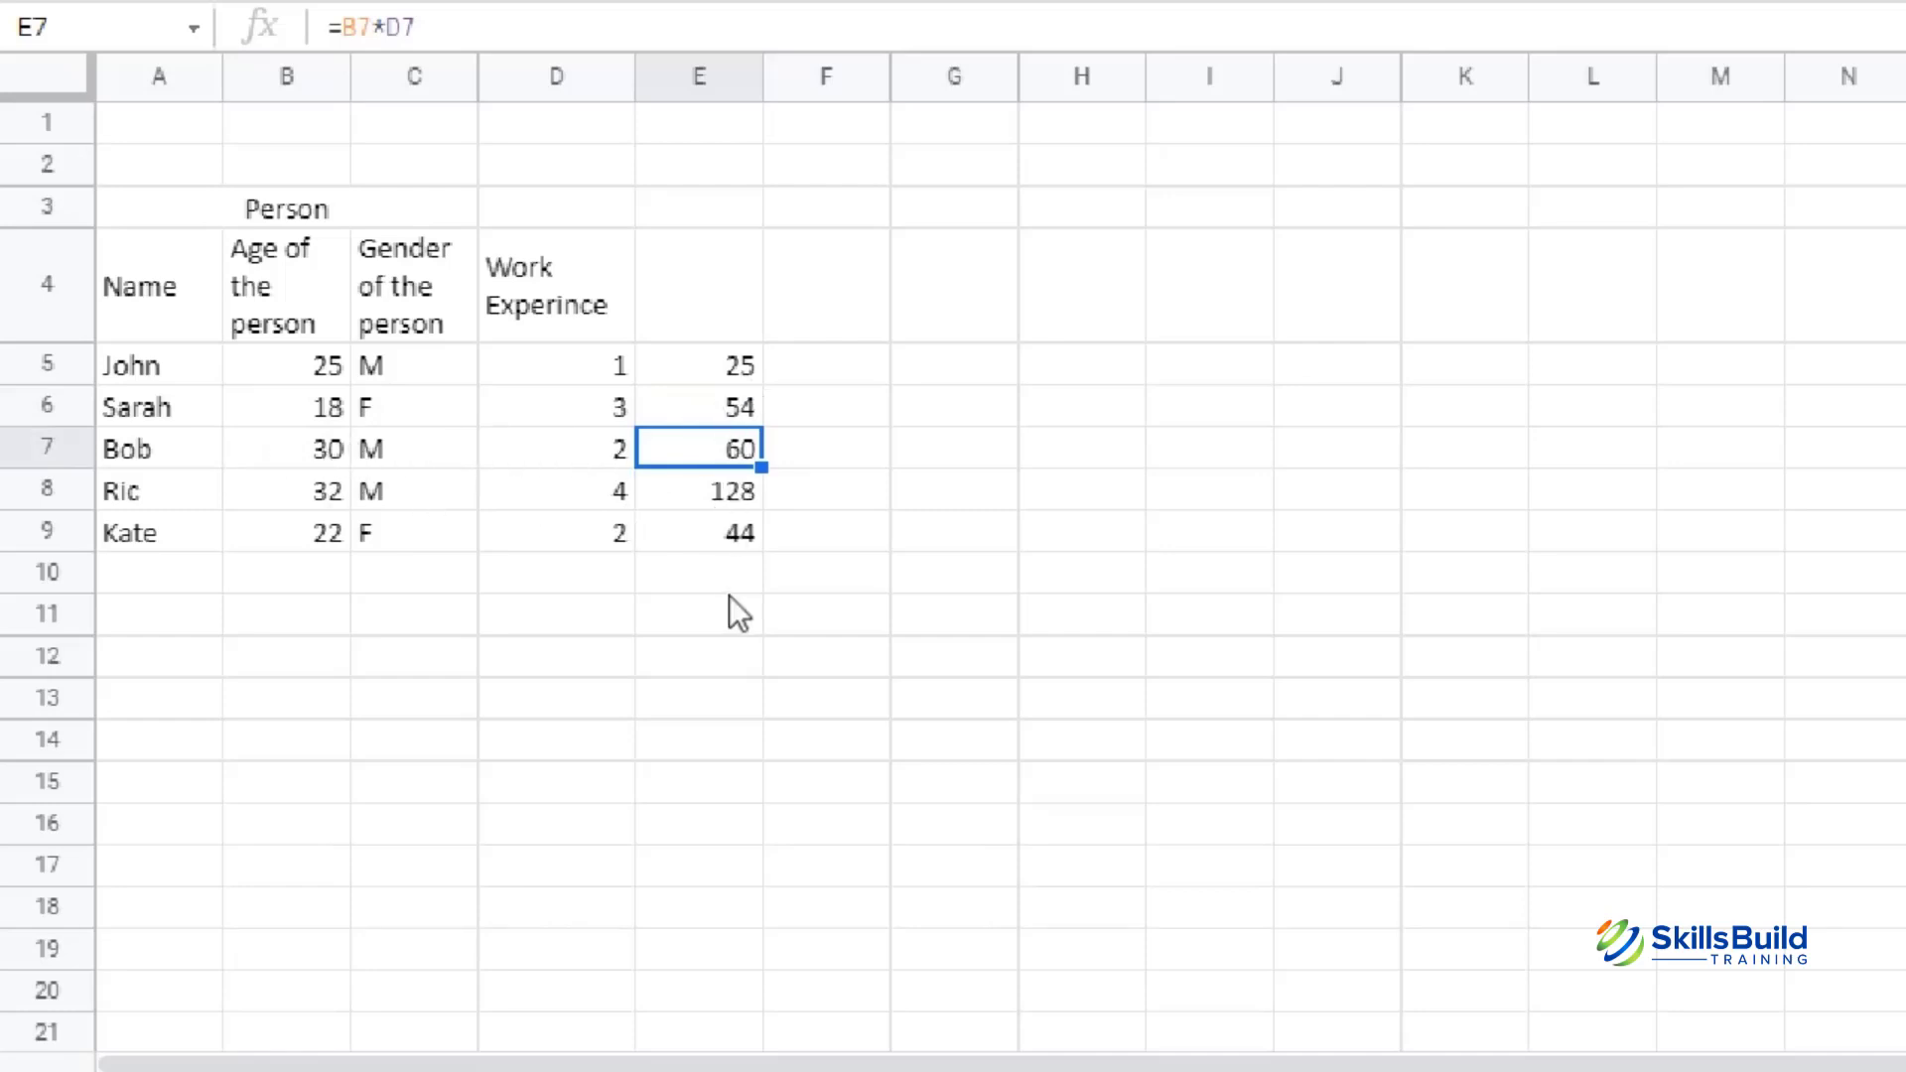
{"action": "left_click", "coordinate": [705, 540]}
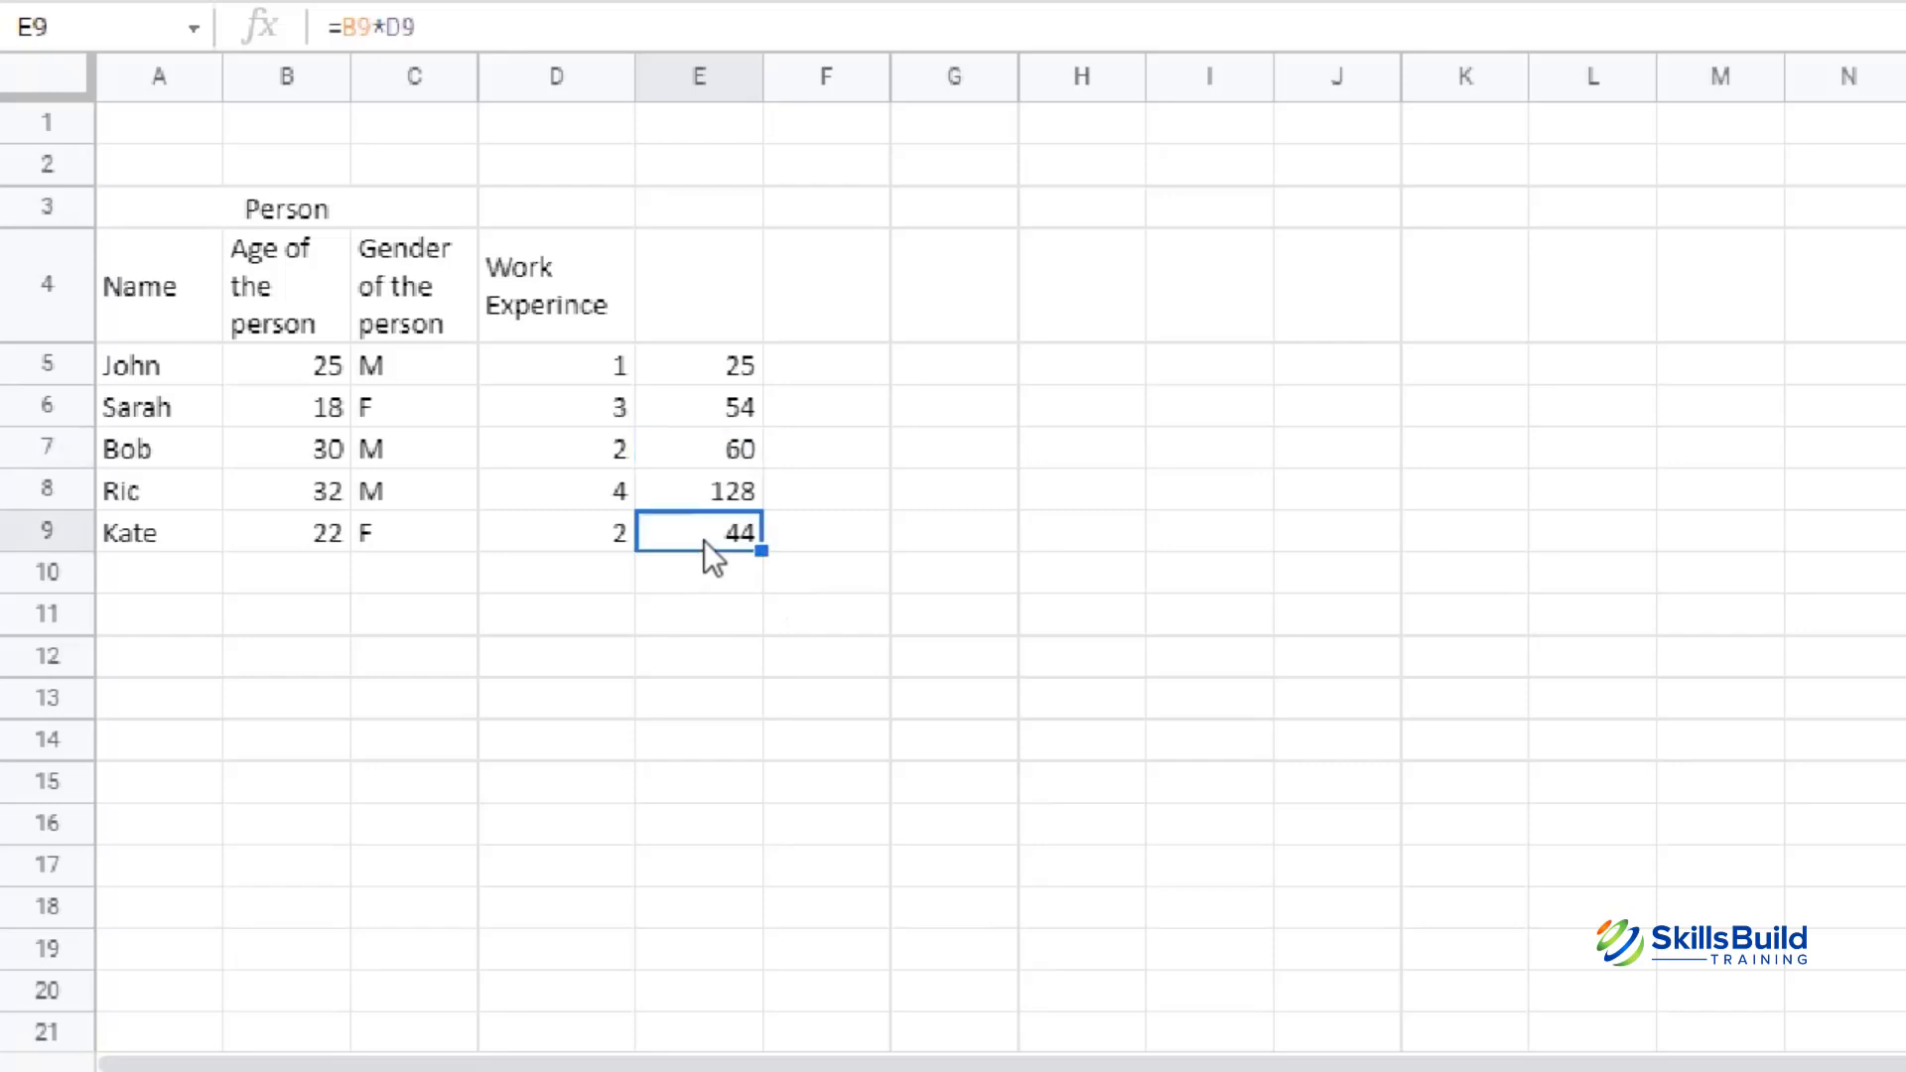
{"action": "left_click_drag", "start_coordinate": [723, 540], "coordinate": [735, 414]}
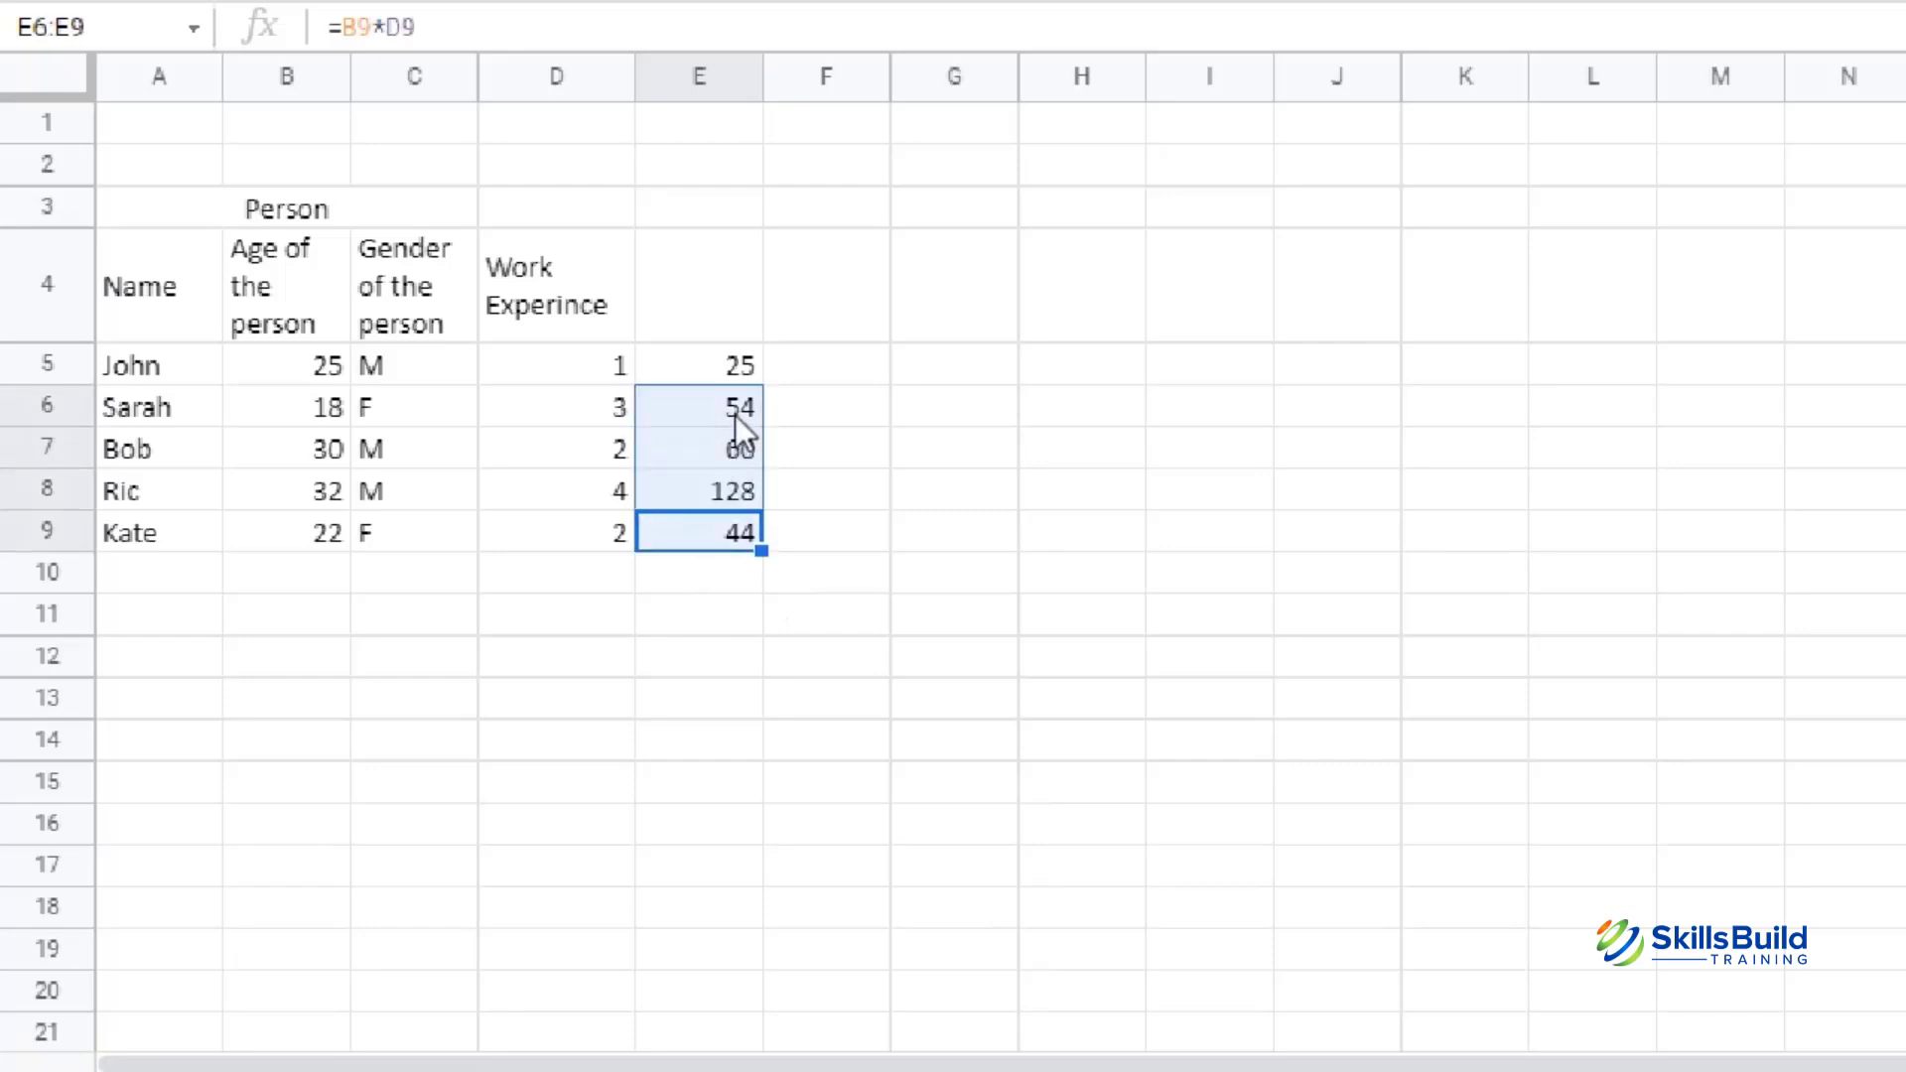
- Undo the fill in column E and change the formula in E5 to =B5*D$5, locking the row of the work experience reference
{"action": "left_click", "coordinate": [786, 422]}
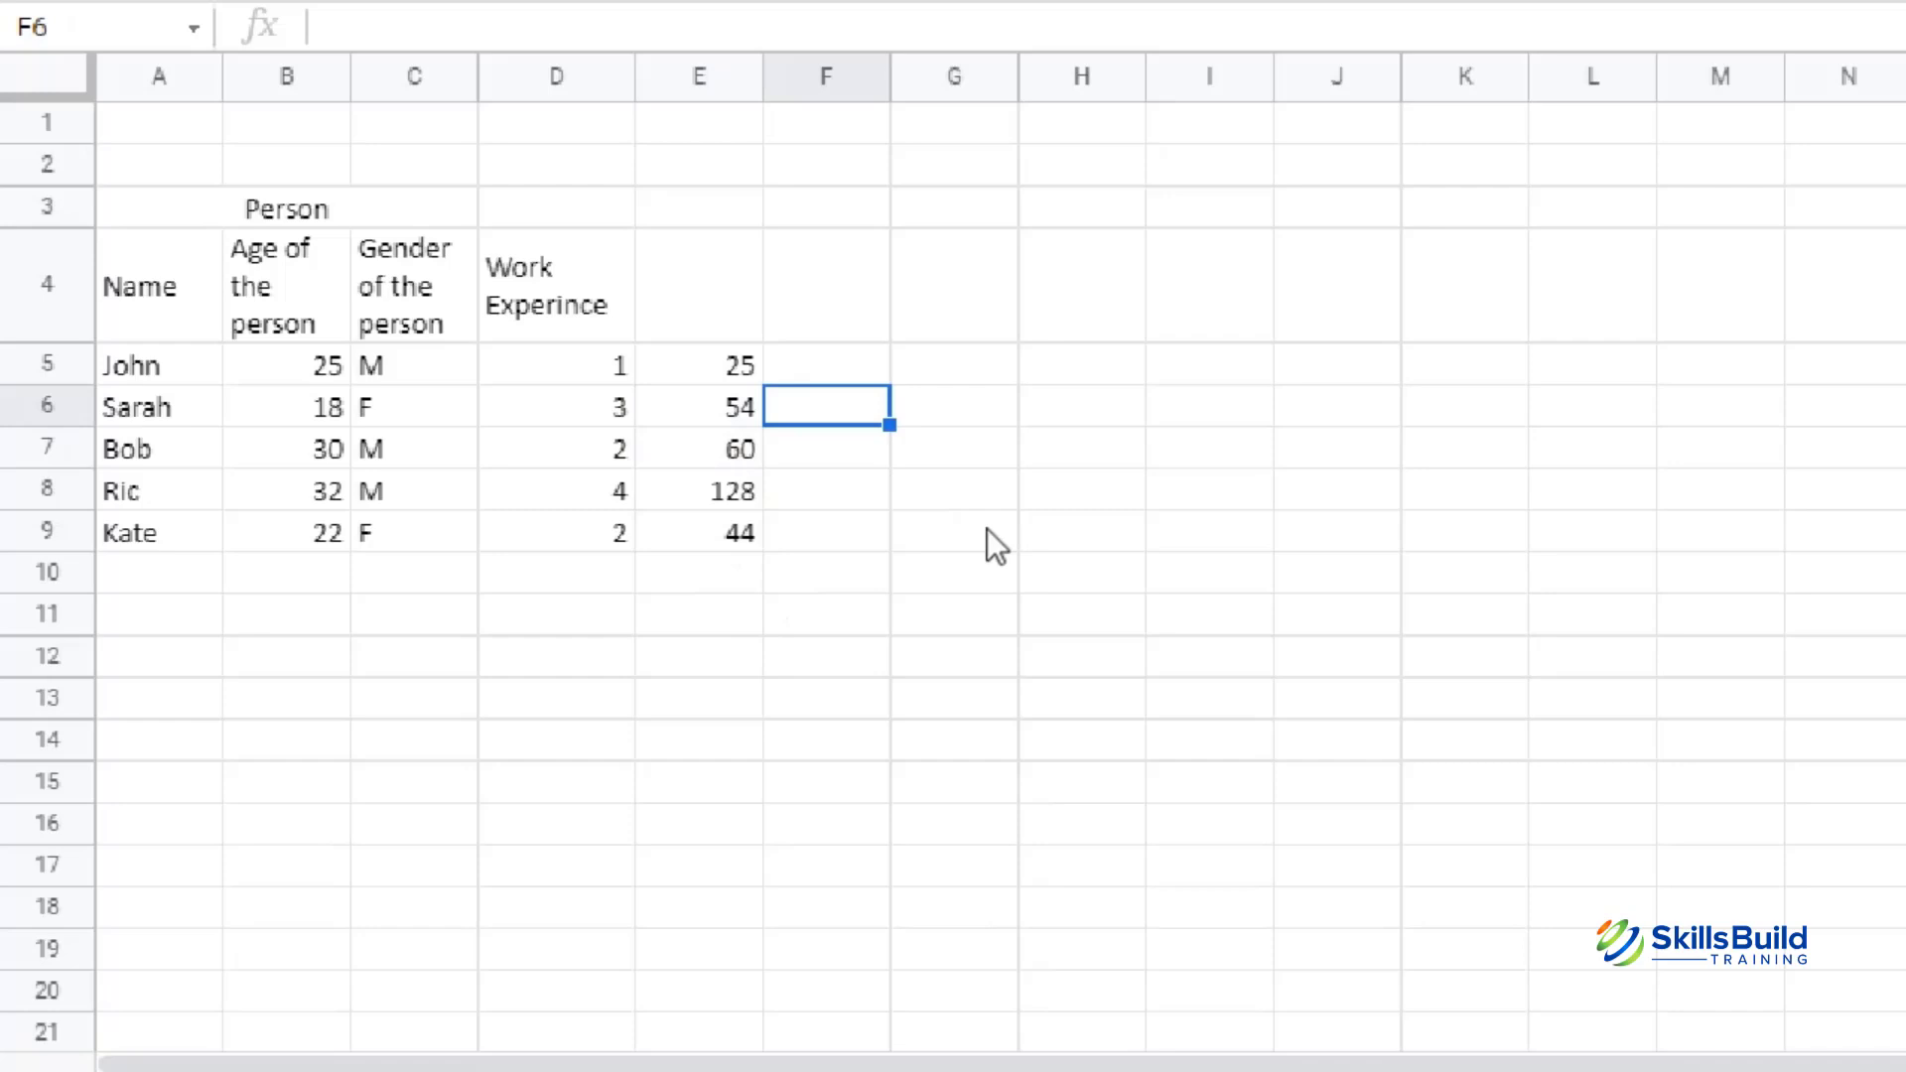
{"action": "key", "text": "ctrl+z"}
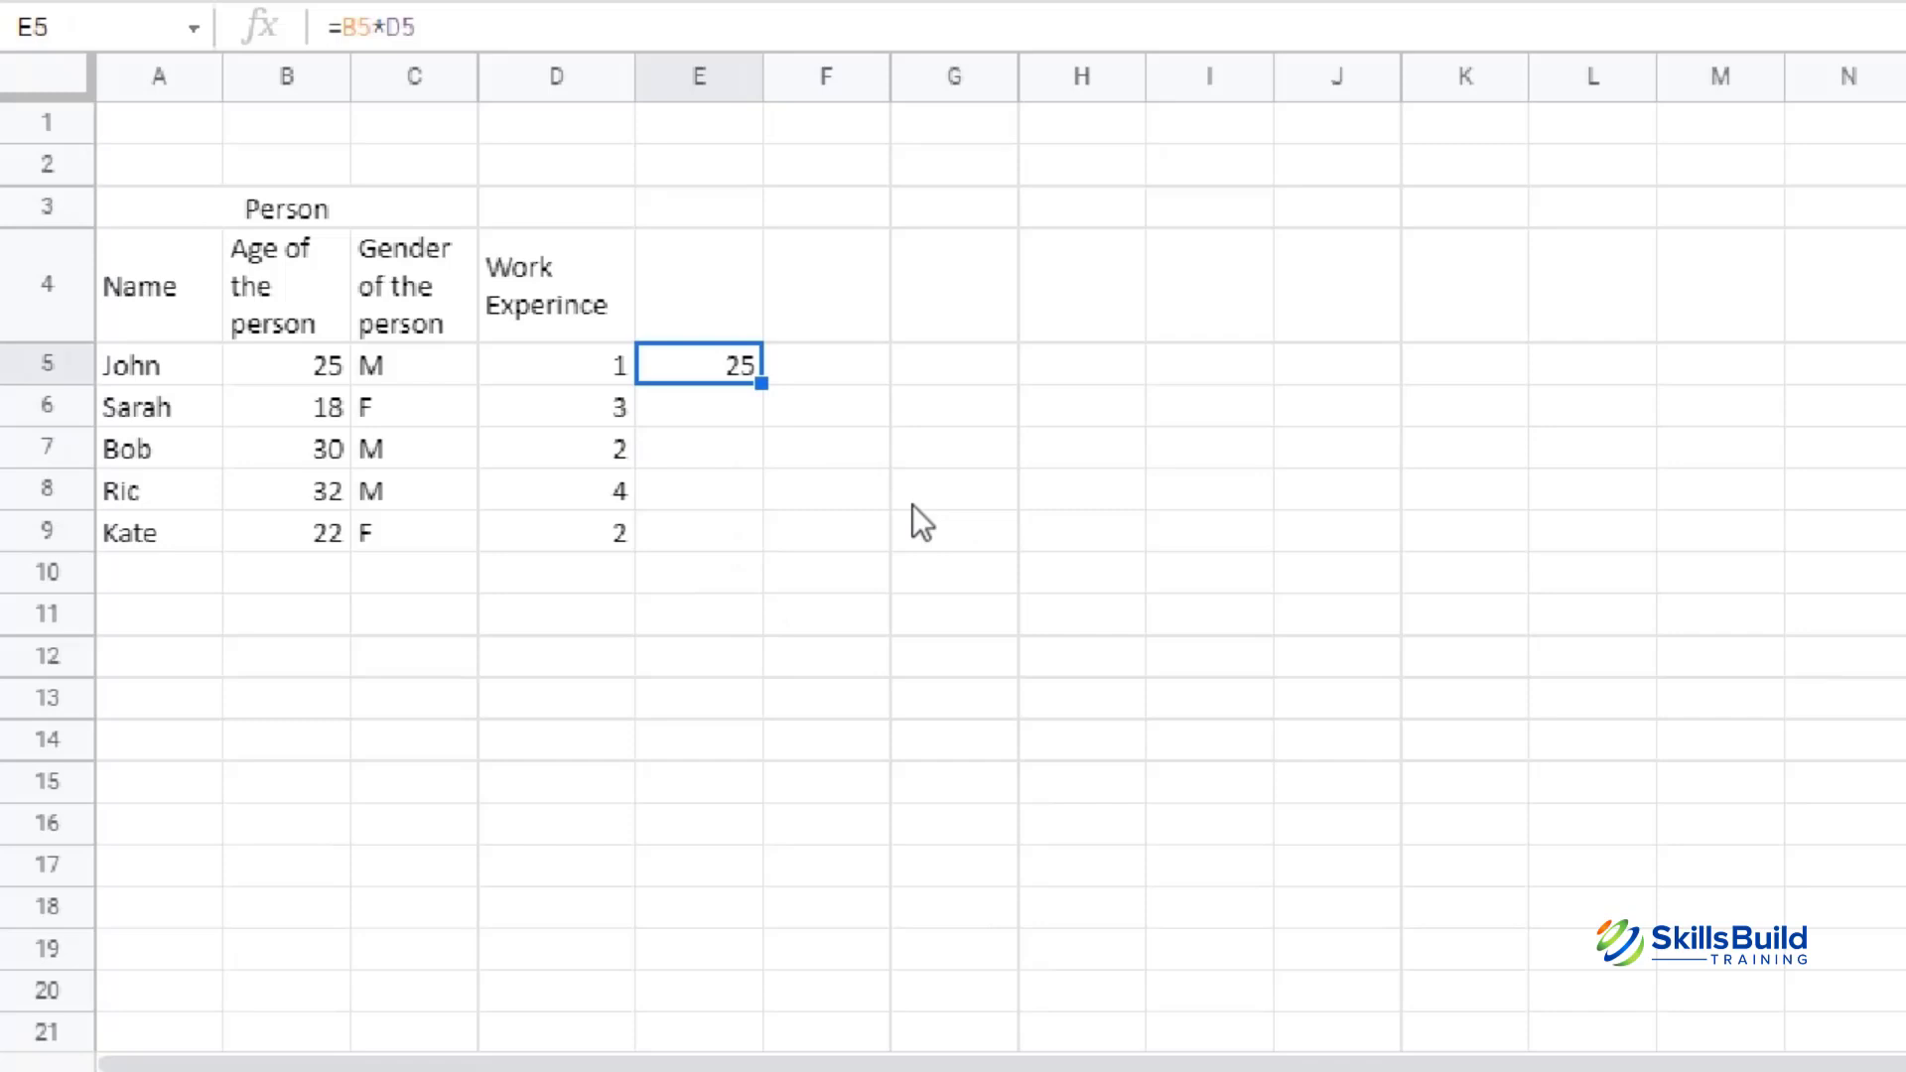
{"action": "double_click", "coordinate": [688, 363]}
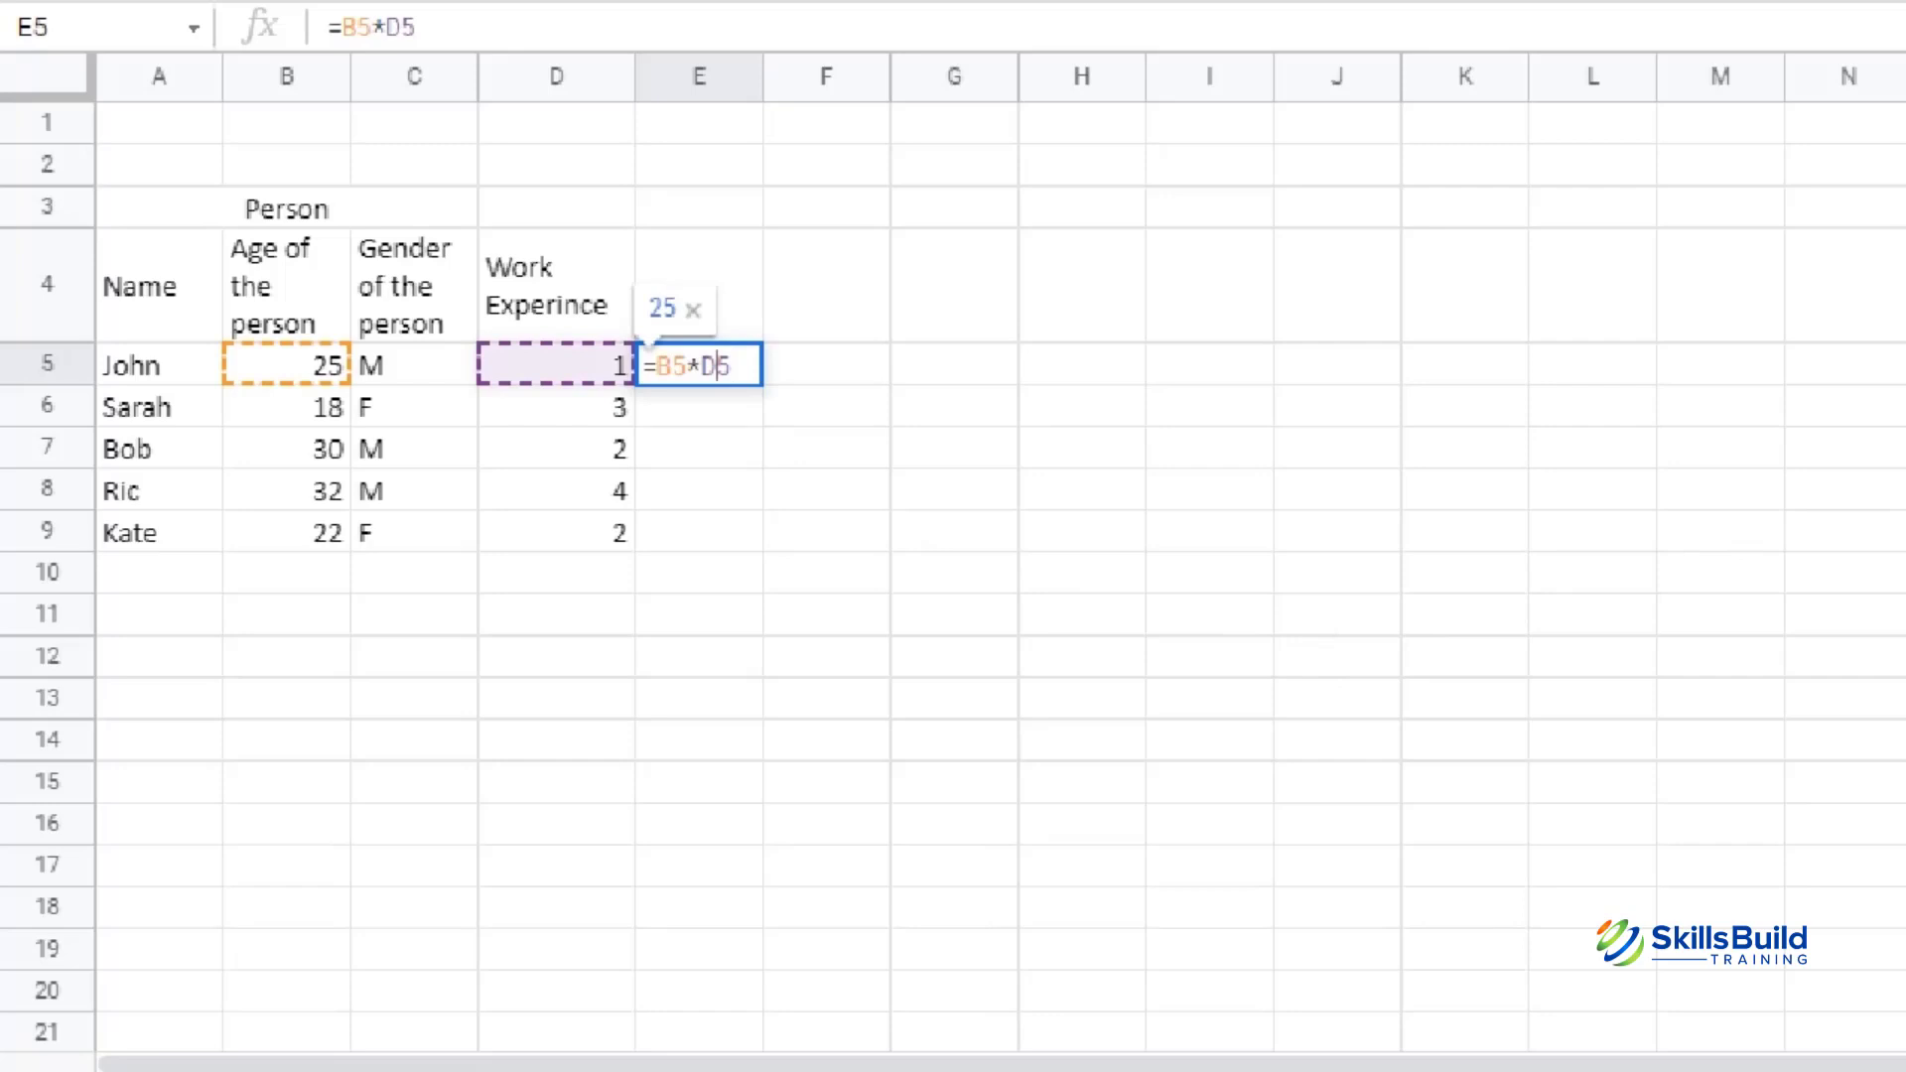
{"action": "key", "text": "Left"}
{"action": "type", "text": "$"}
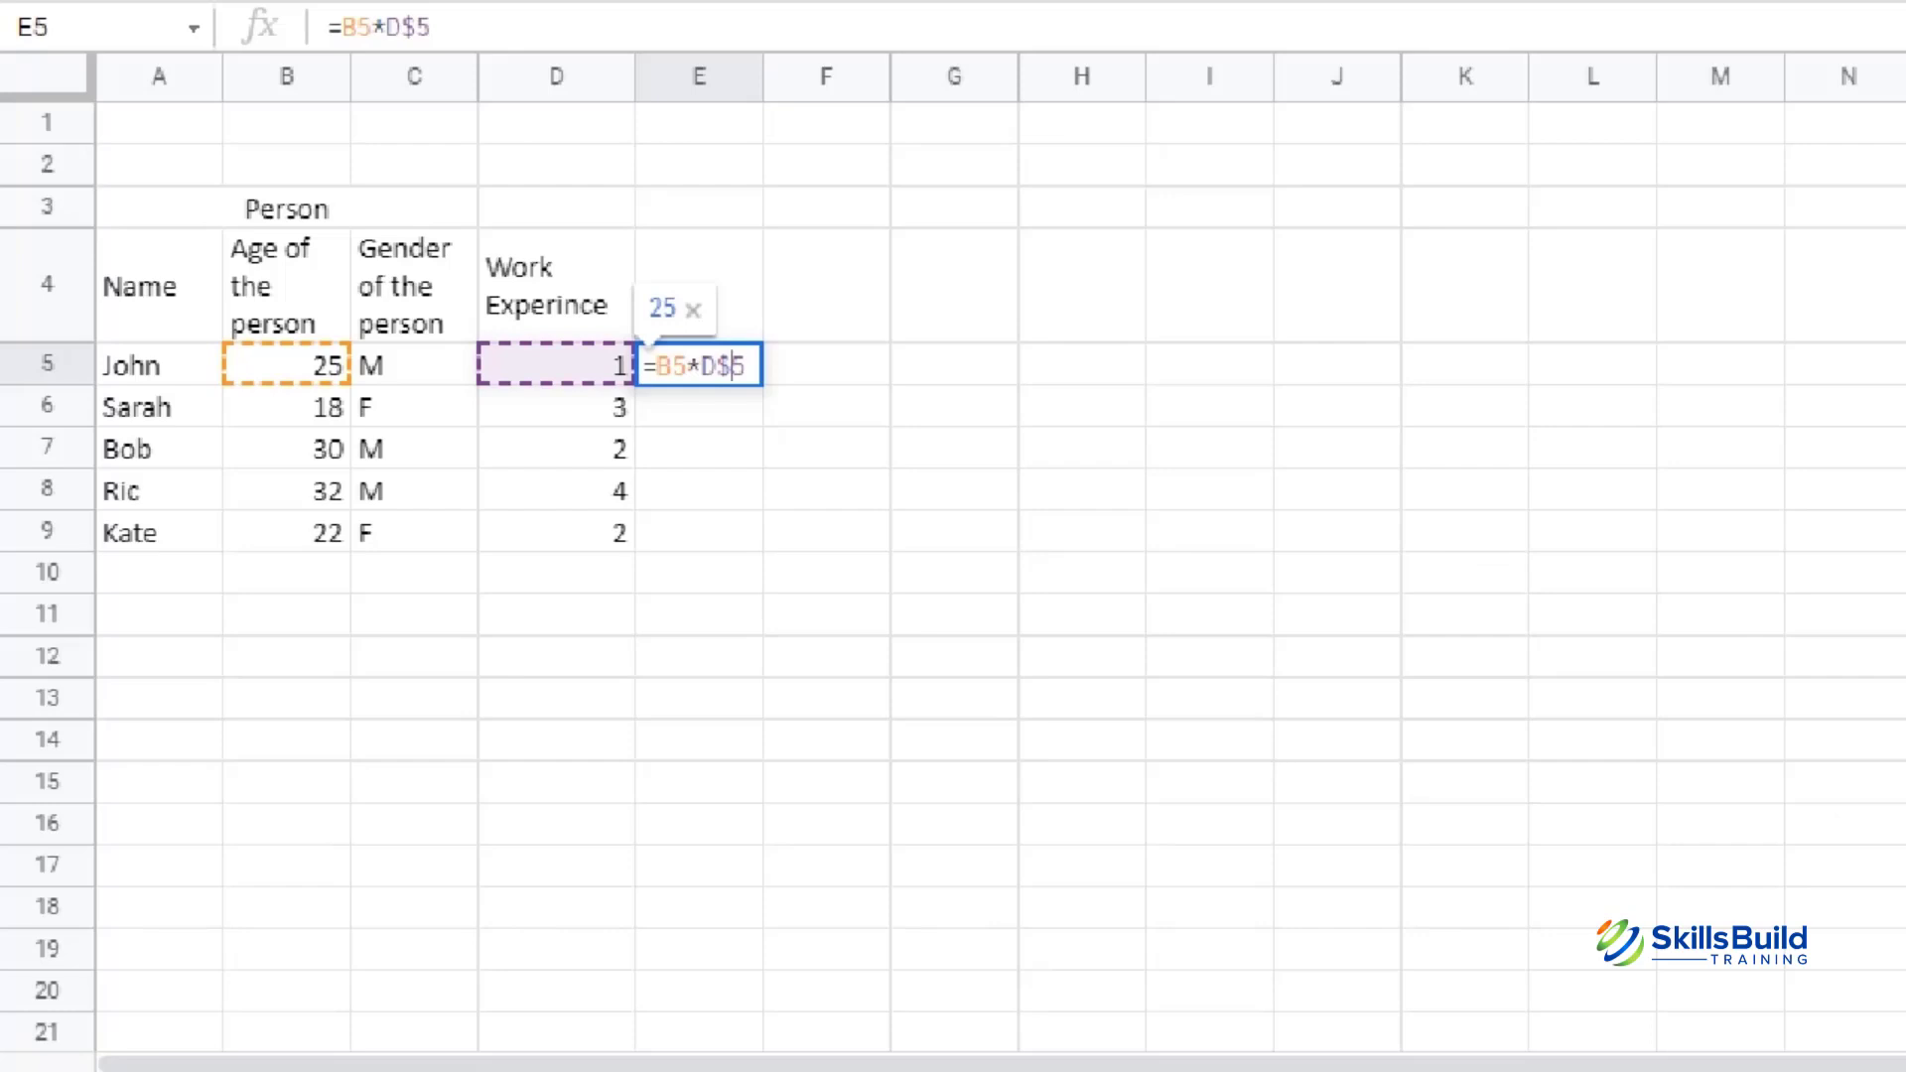
{"action": "key", "text": "Return"}
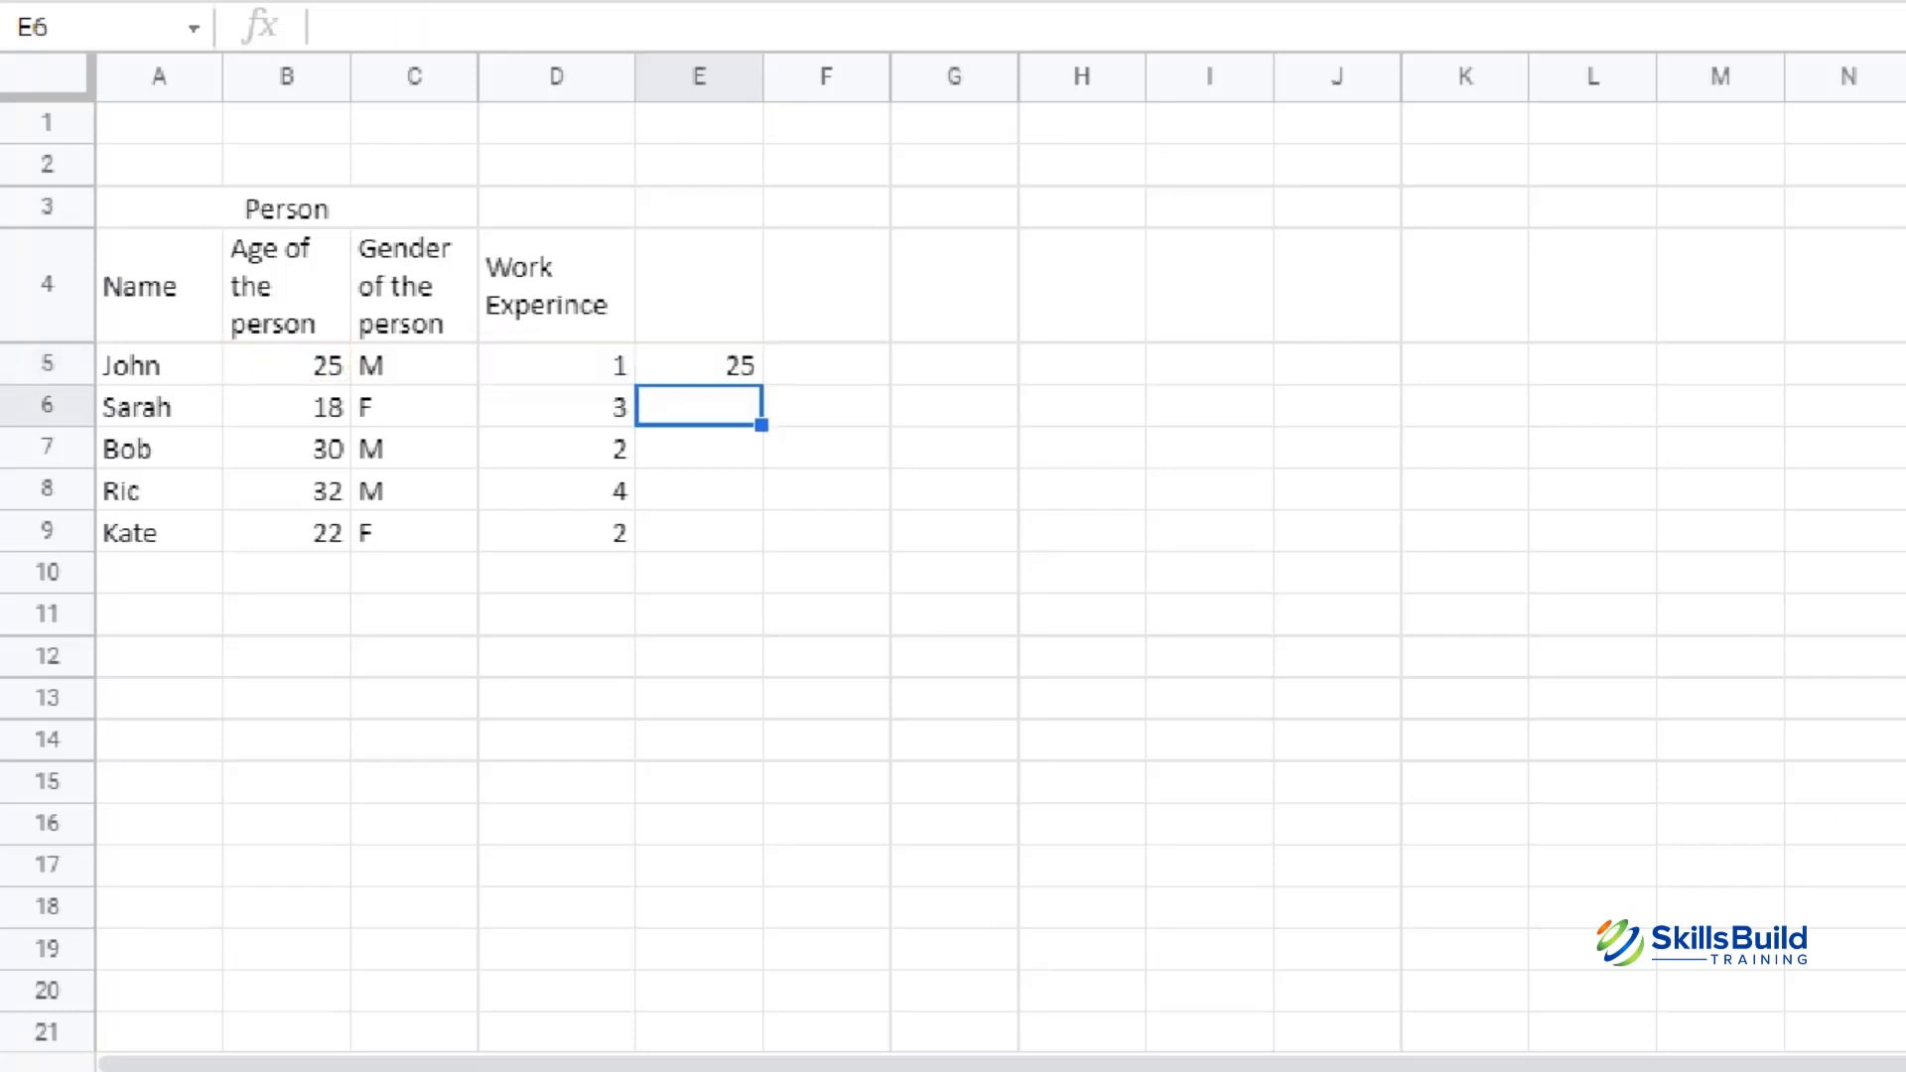
- Fill the formula with the locked D$5 reference from E5 down through E9 and compare it with D5
{"action": "left_click", "coordinate": [741, 382]}
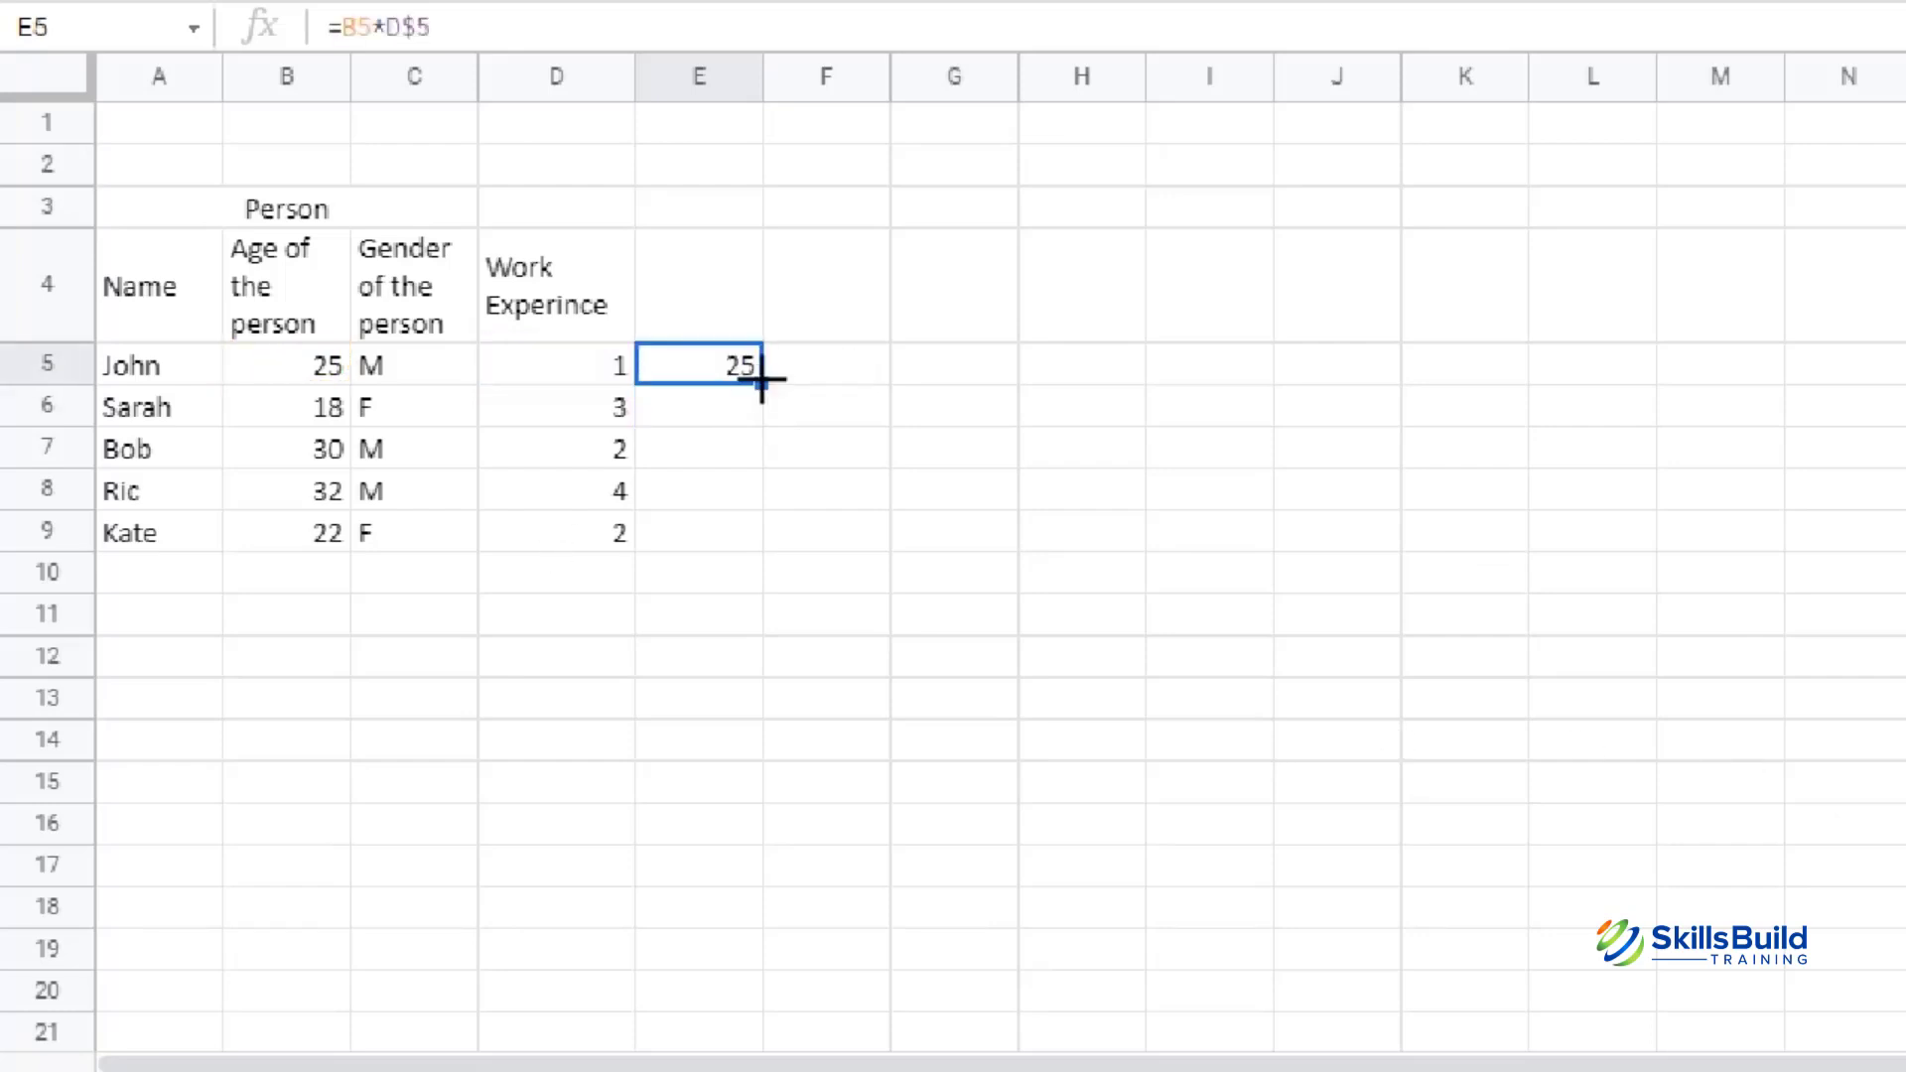
{"action": "left_click_drag", "start_coordinate": [759, 383], "coordinate": [772, 536]}
{"action": "left_click", "coordinate": [886, 548]}
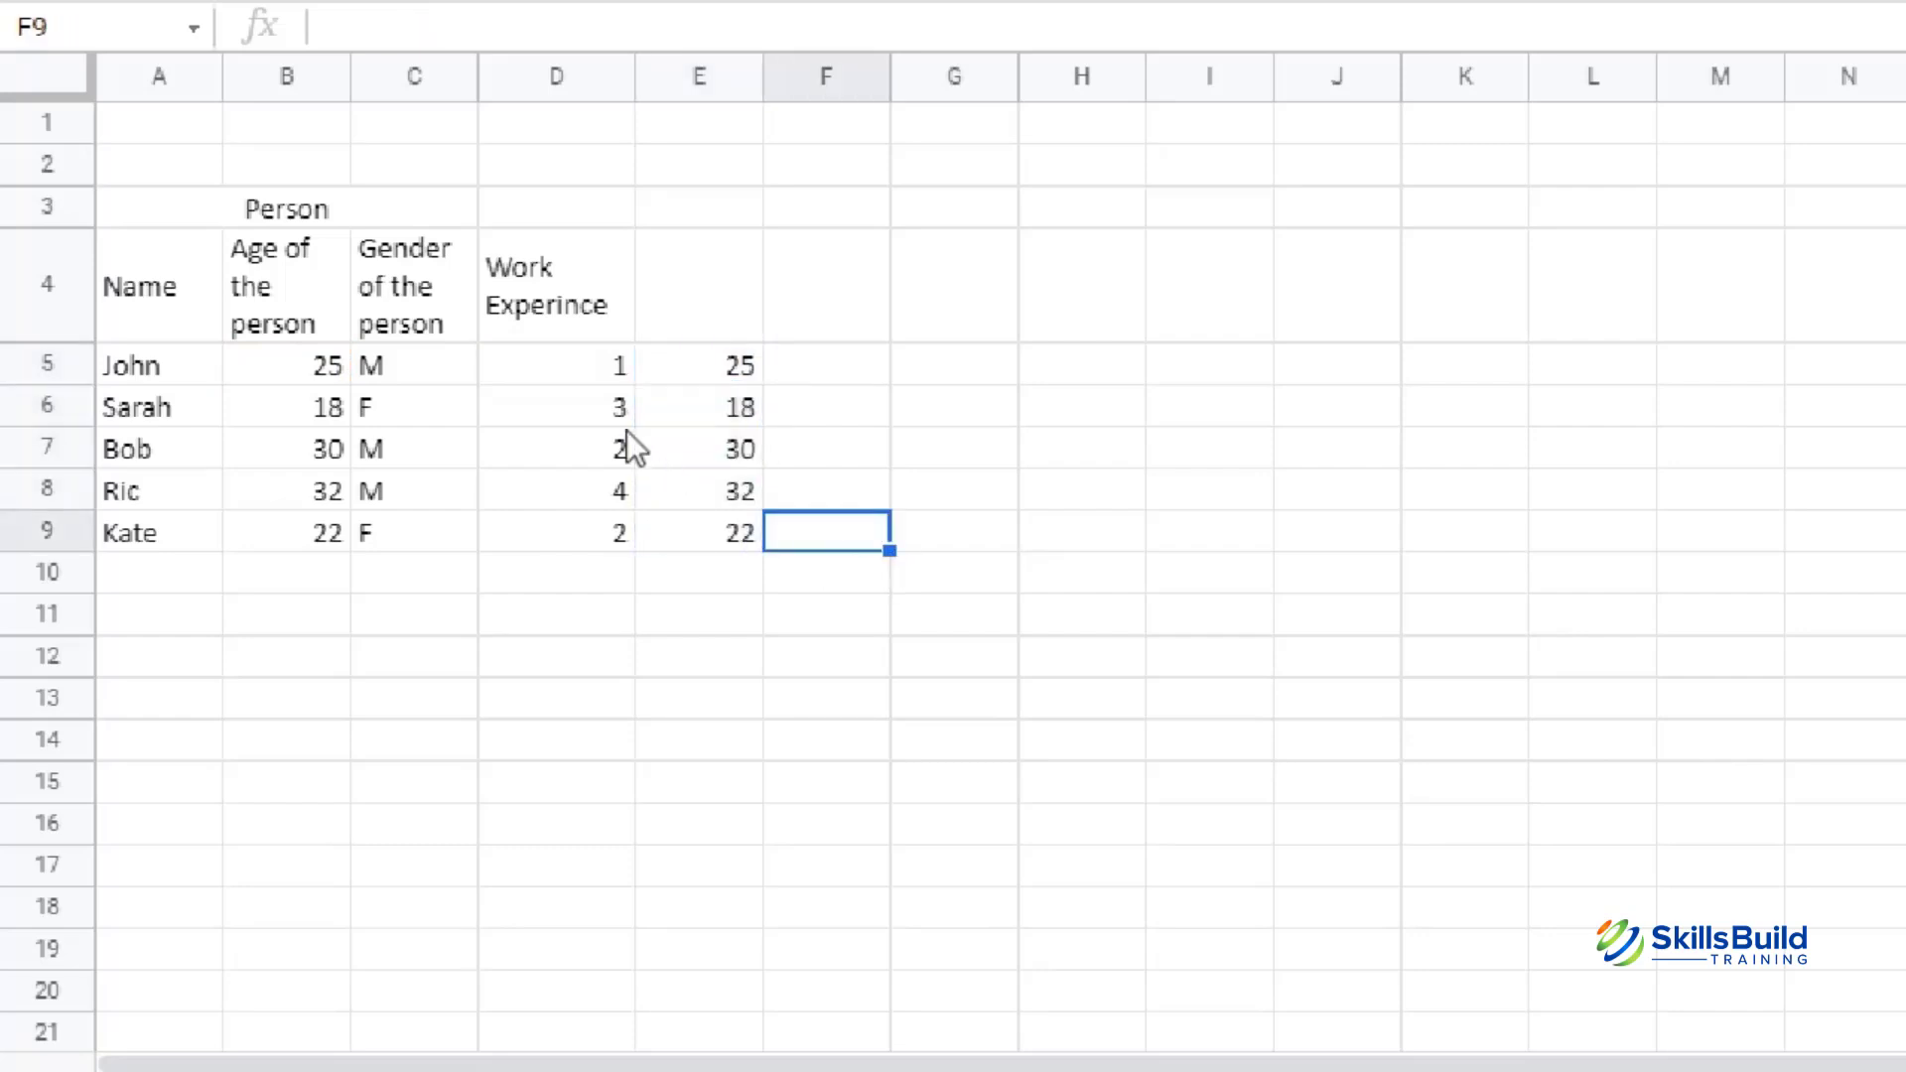
{"action": "left_click", "coordinate": [621, 371]}
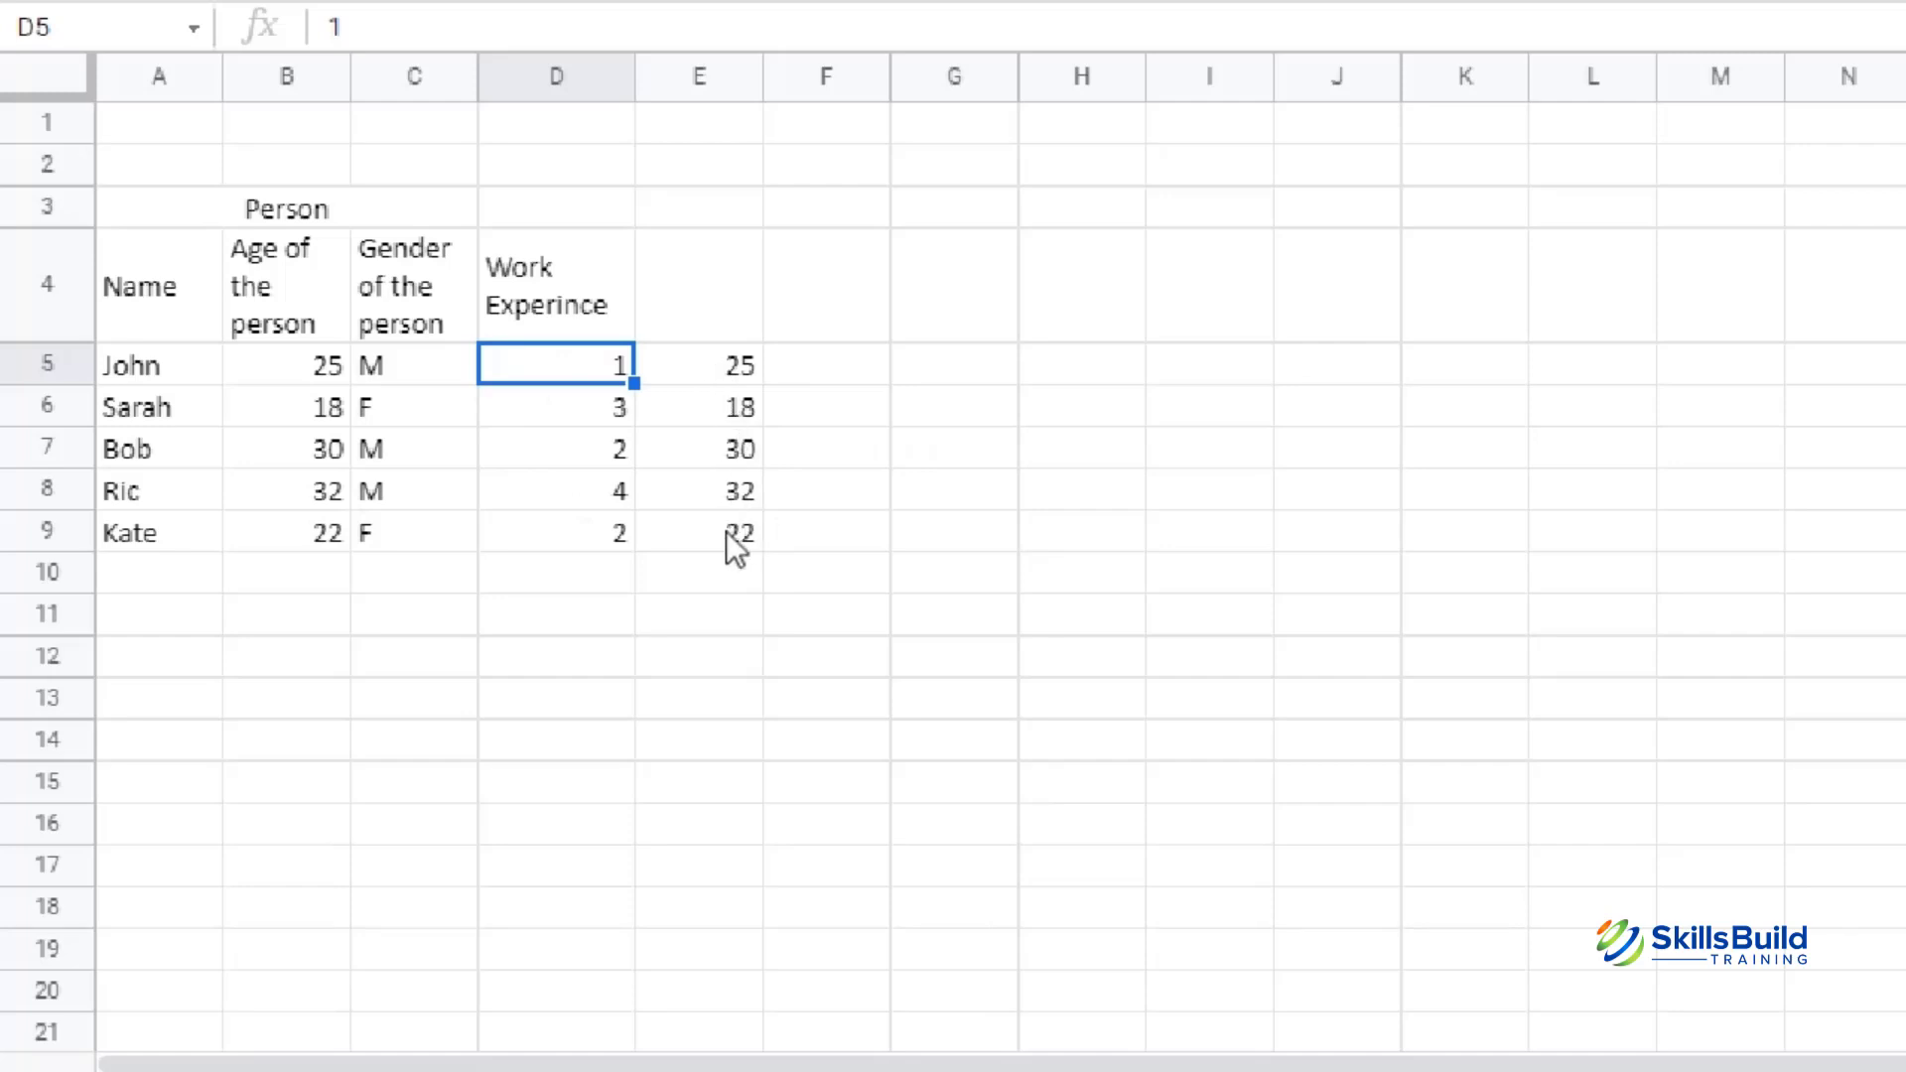
- Undo the column E fill and change the formula in E5 to =B$5*D5, locking the row of the age reference instead
{"action": "key", "text": "ctrl+z"}
{"action": "double_click", "coordinate": [729, 378]}
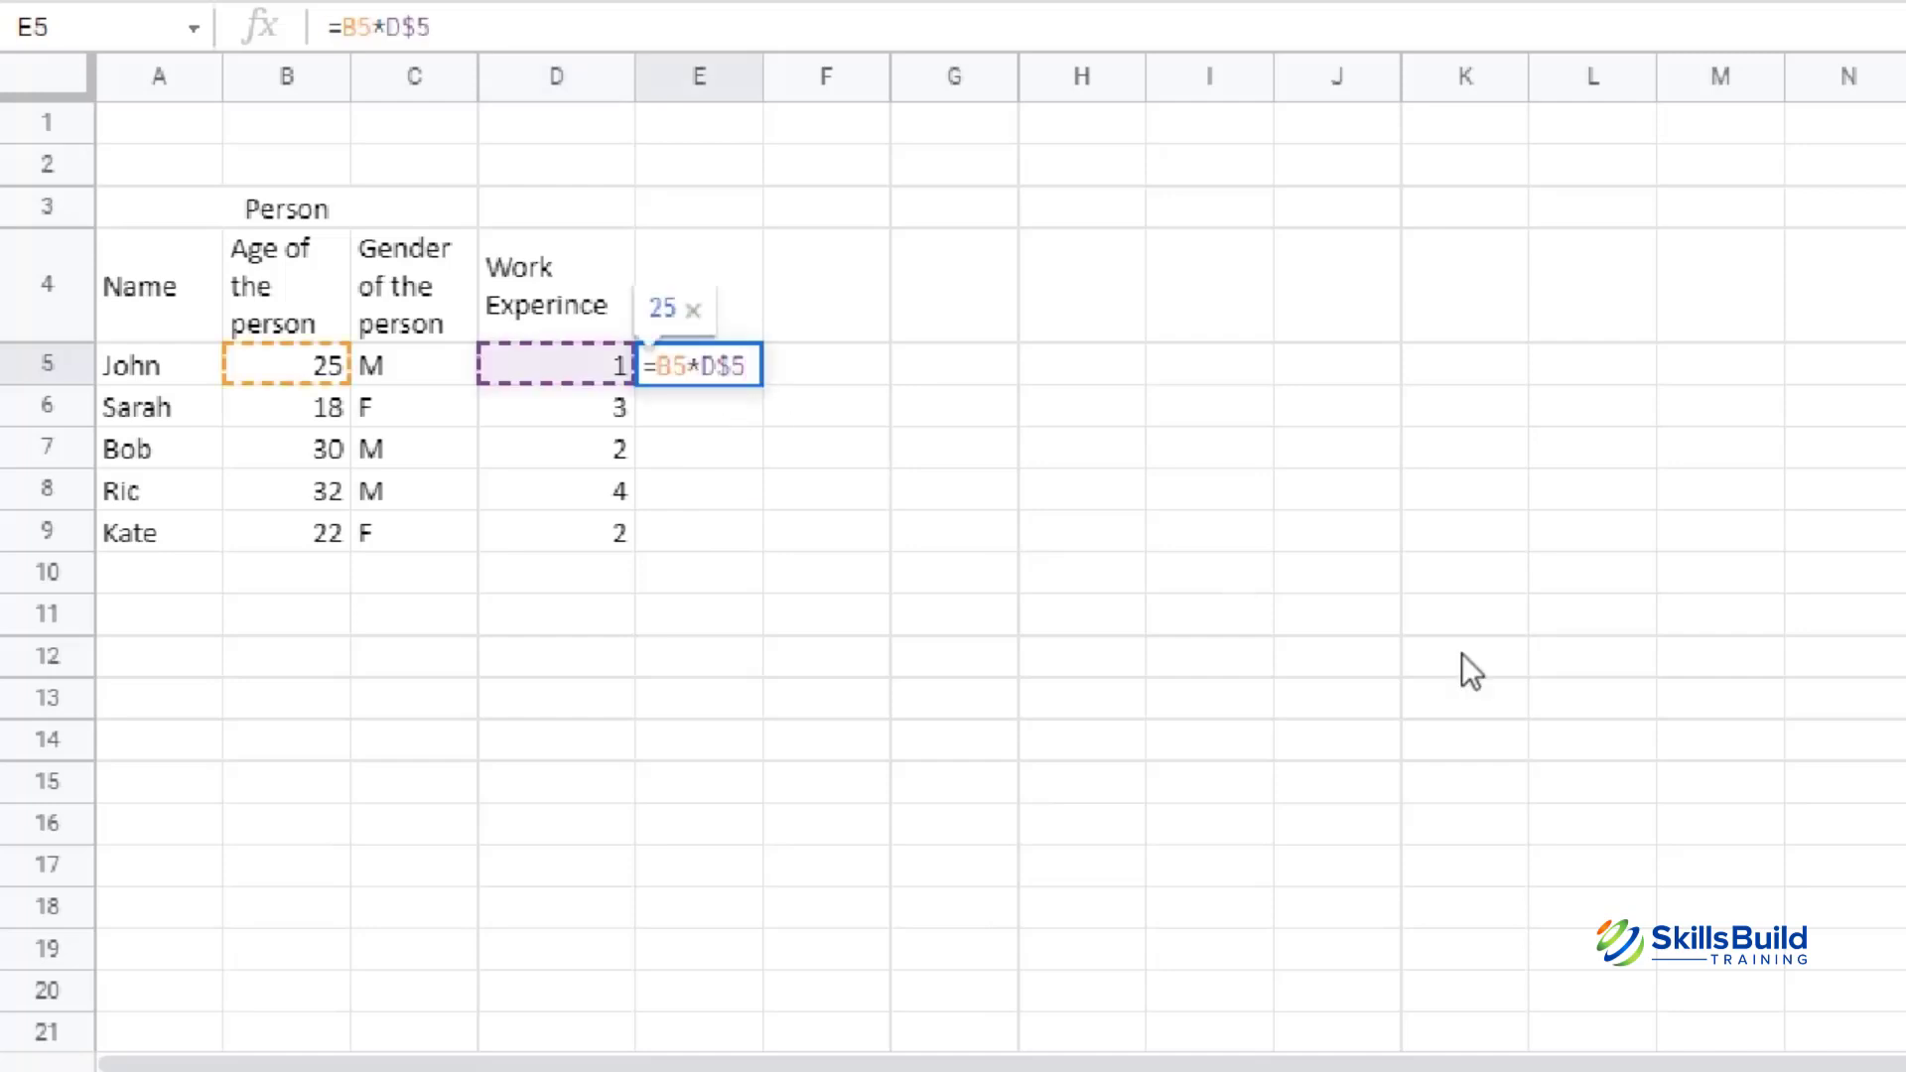
{"action": "key", "text": "Left"}
{"action": "key", "text": "BackSpace"}
{"action": "key", "text": "Left"}
{"action": "key", "text": "Left"}
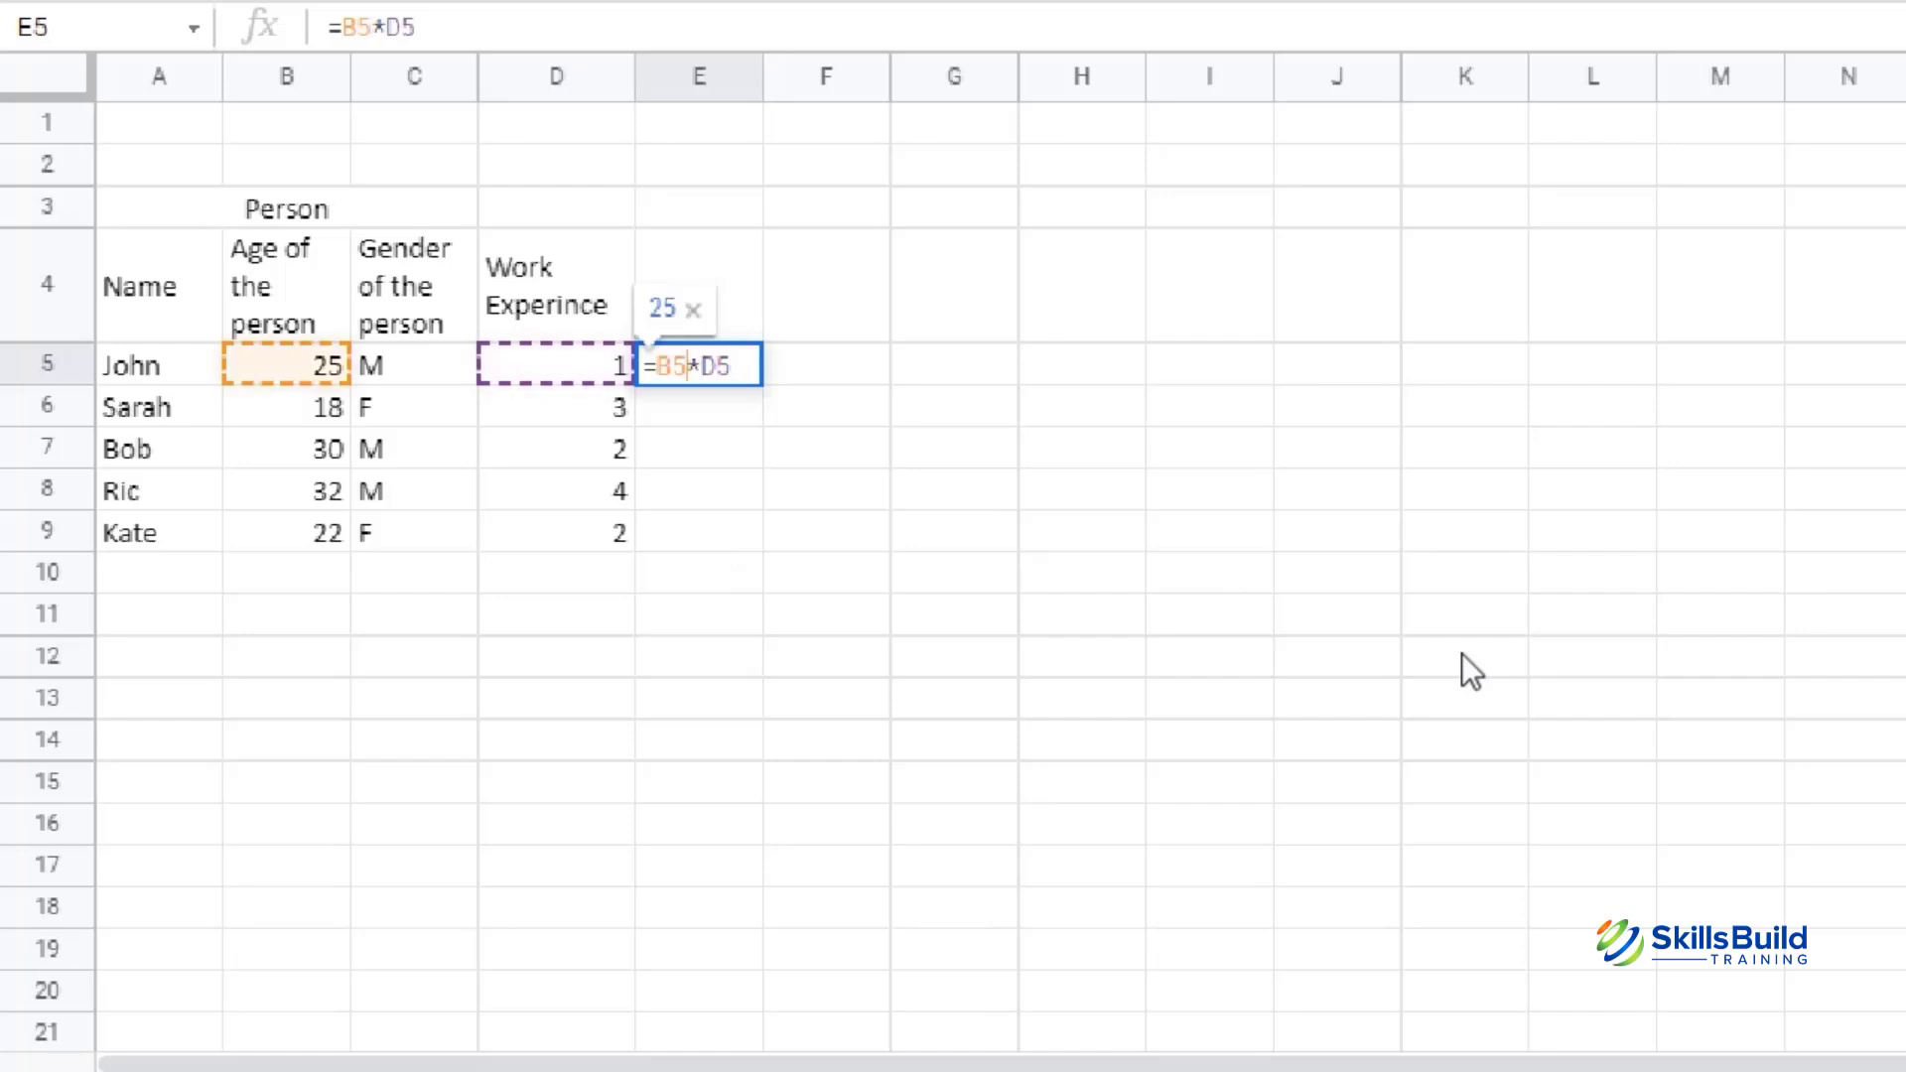
{"action": "key", "text": "Left"}
{"action": "type", "text": "$"}
{"action": "key", "text": "Return"}
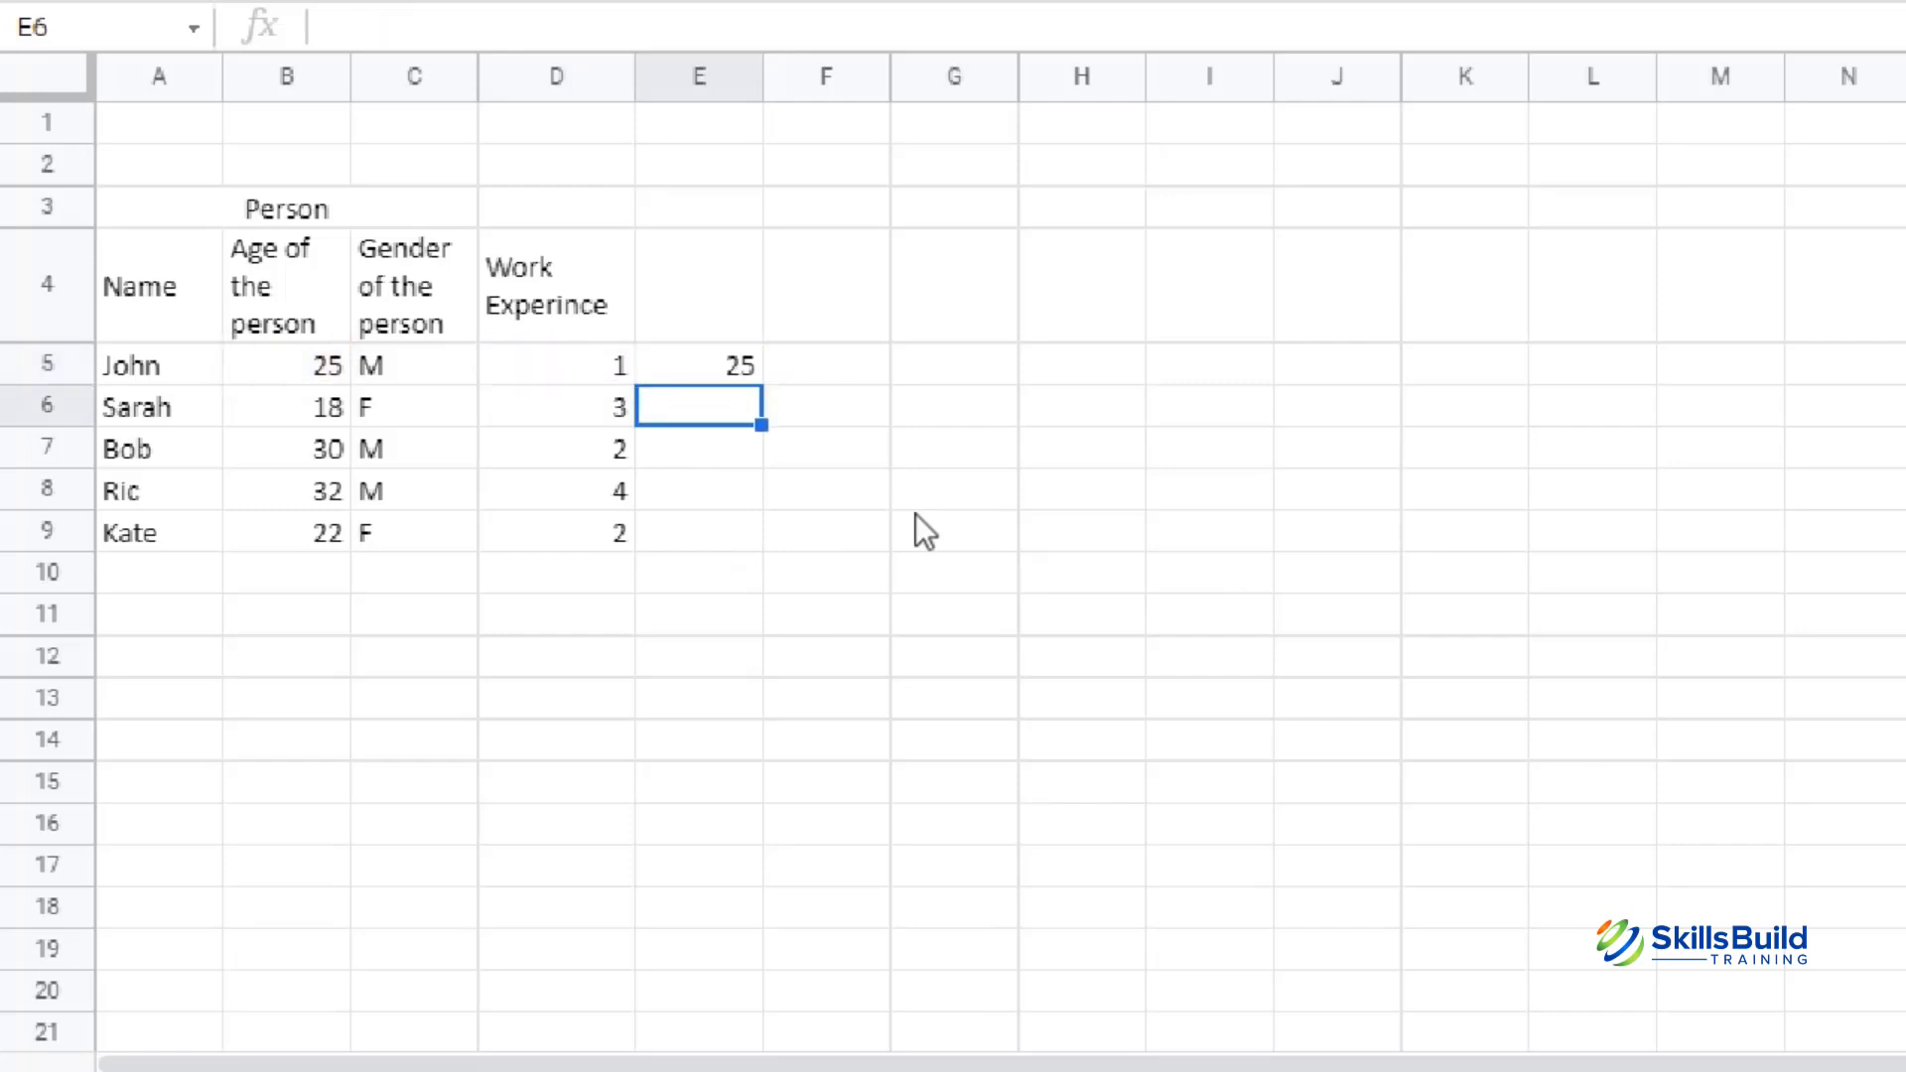
- Fill the formula with the locked B$5 reference from E5 down through E9
{"action": "left_click", "coordinate": [276, 367]}
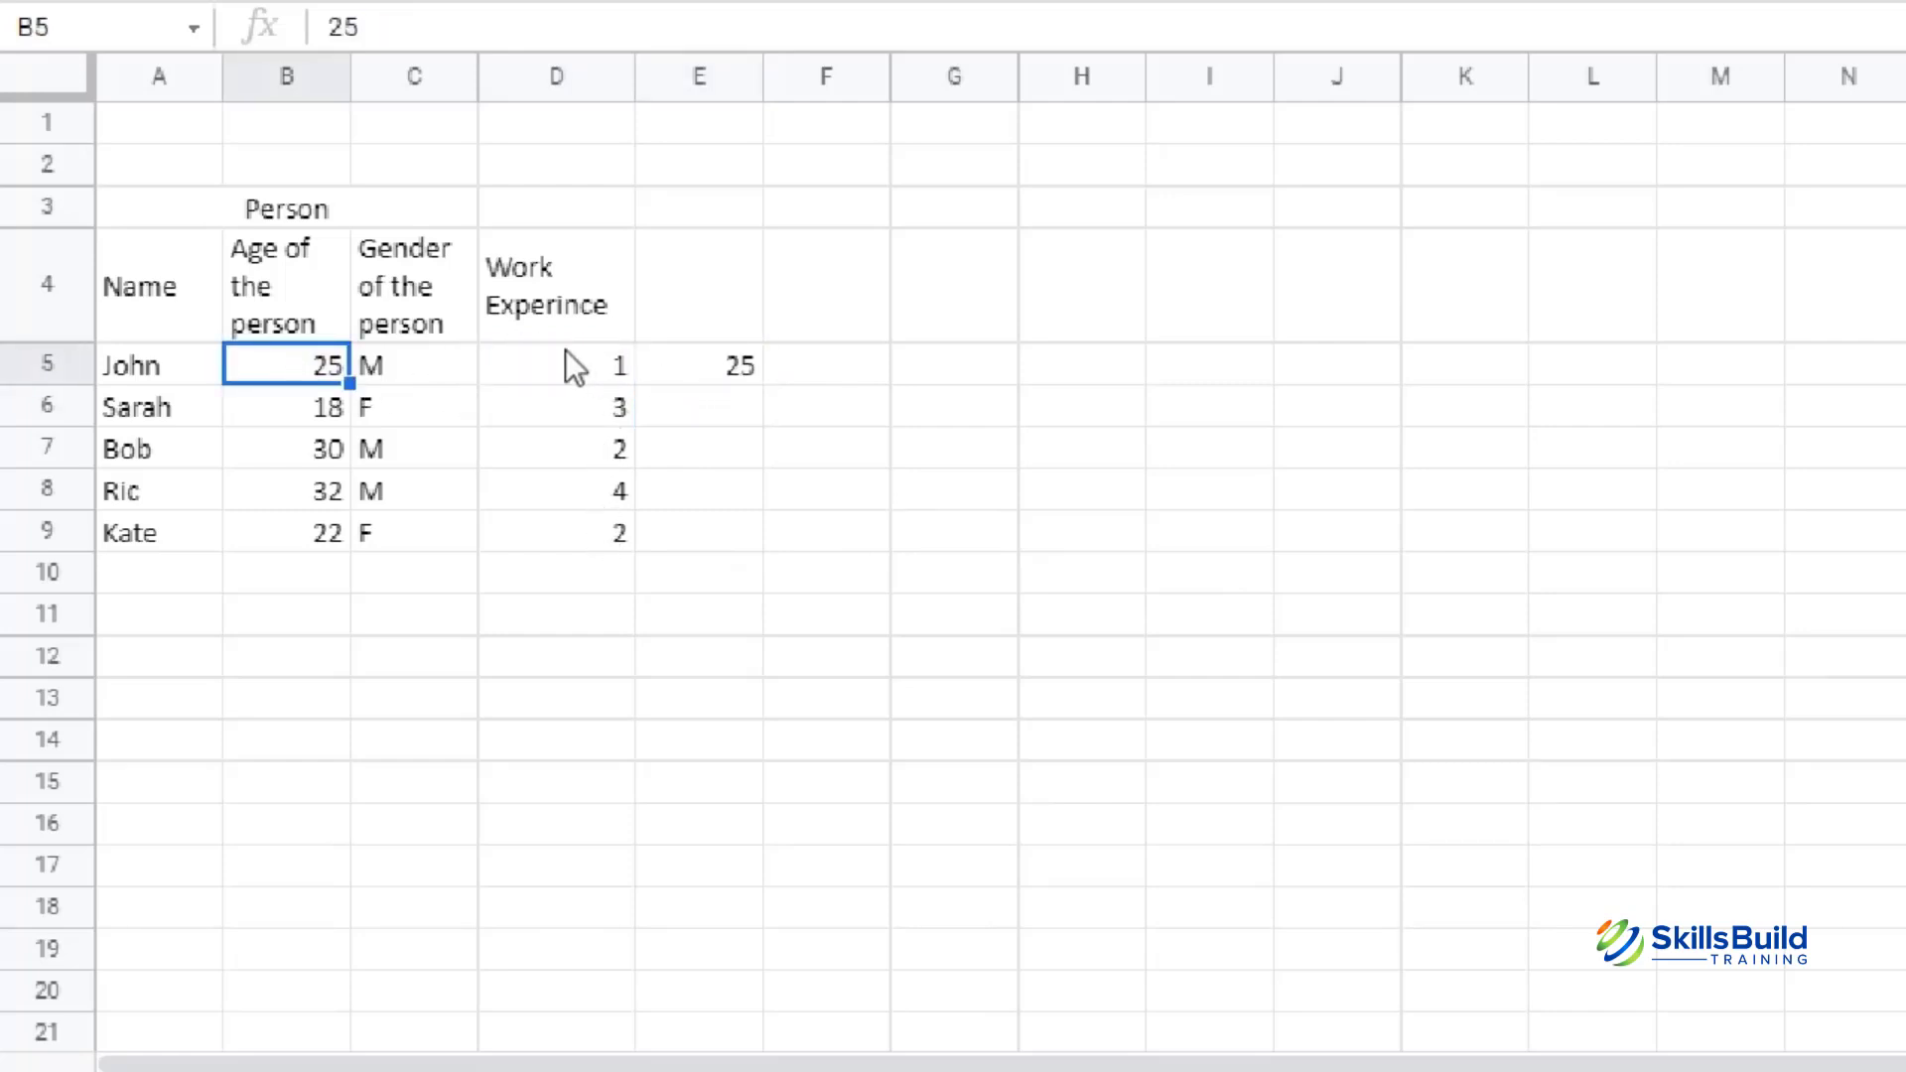
{"action": "left_click", "coordinate": [730, 365]}
{"action": "left_click_drag", "start_coordinate": [761, 395], "coordinate": [758, 541]}
{"action": "left_click", "coordinate": [938, 490]}
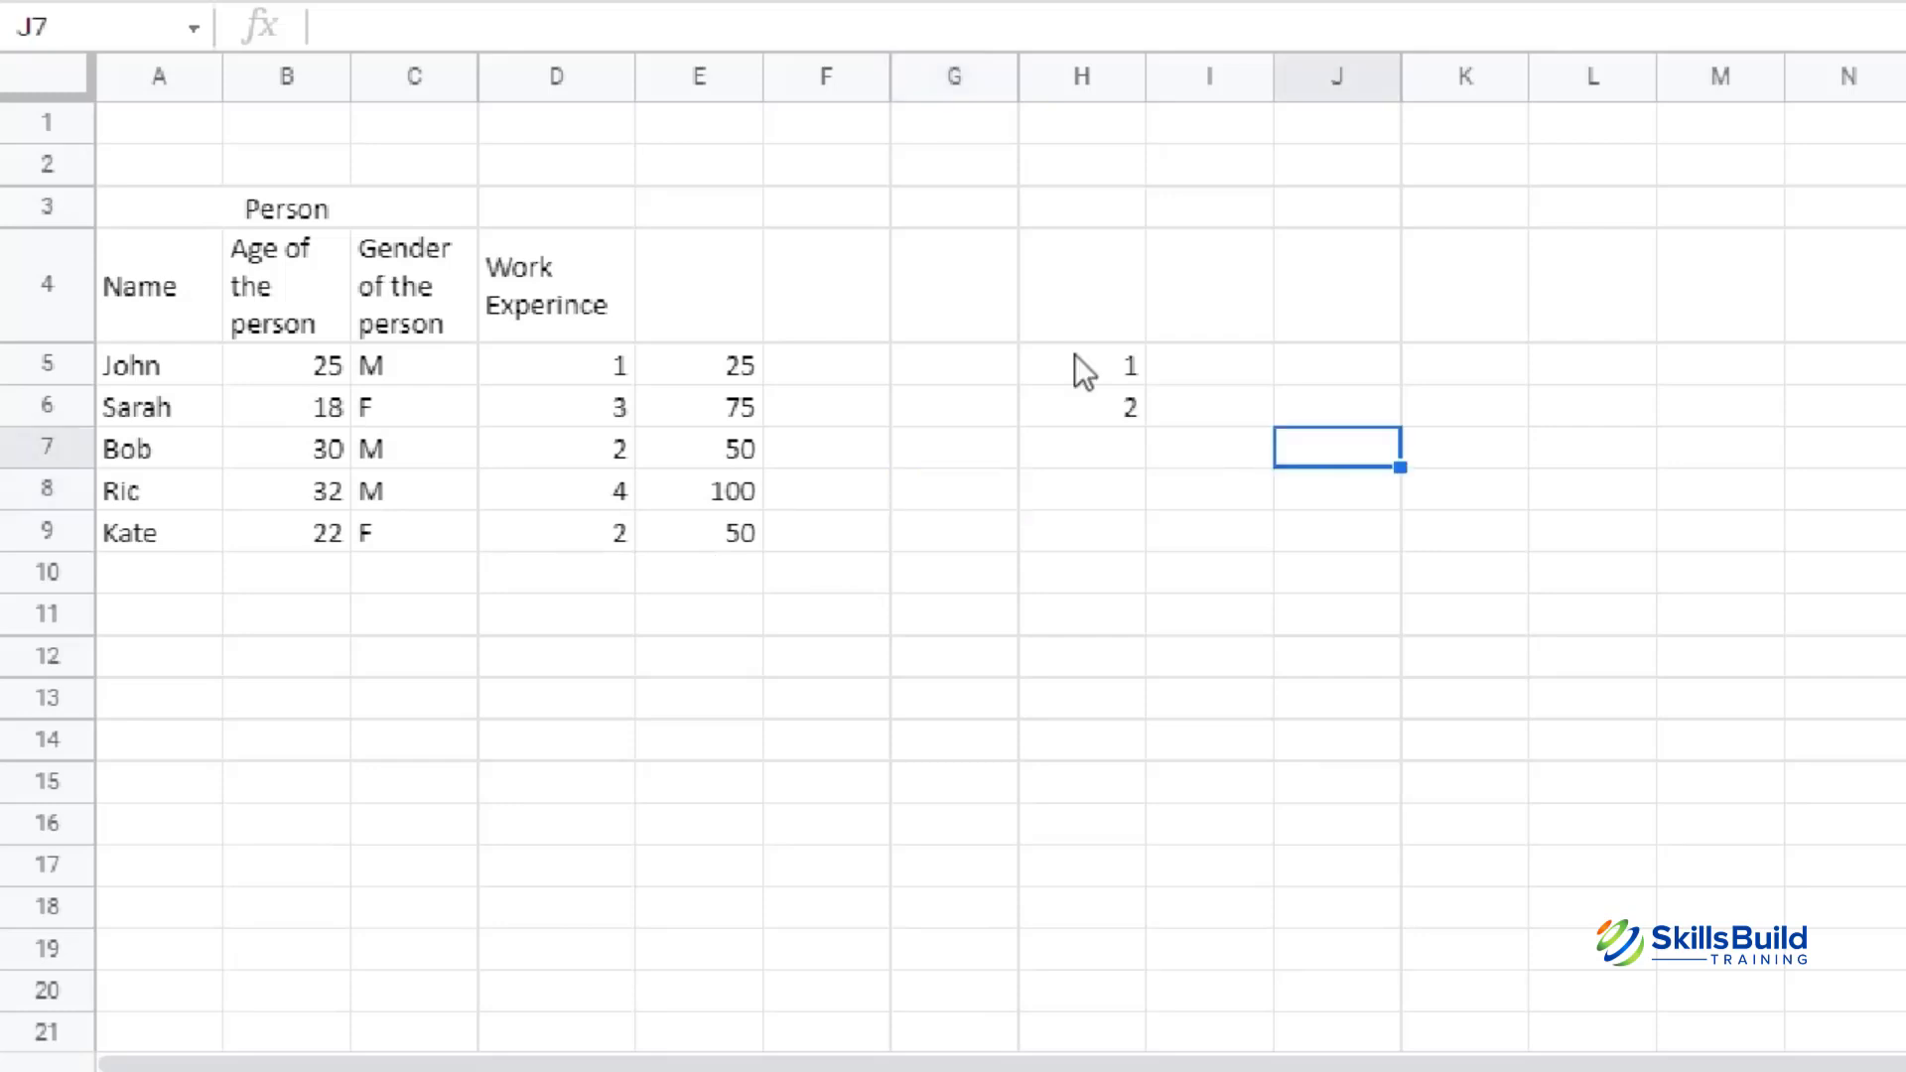
- Try to extend the series 1, 2 from H5:H6 down through H15, and undo the fill
{"action": "left_click_drag", "start_coordinate": [1074, 354], "coordinate": [1163, 794]}
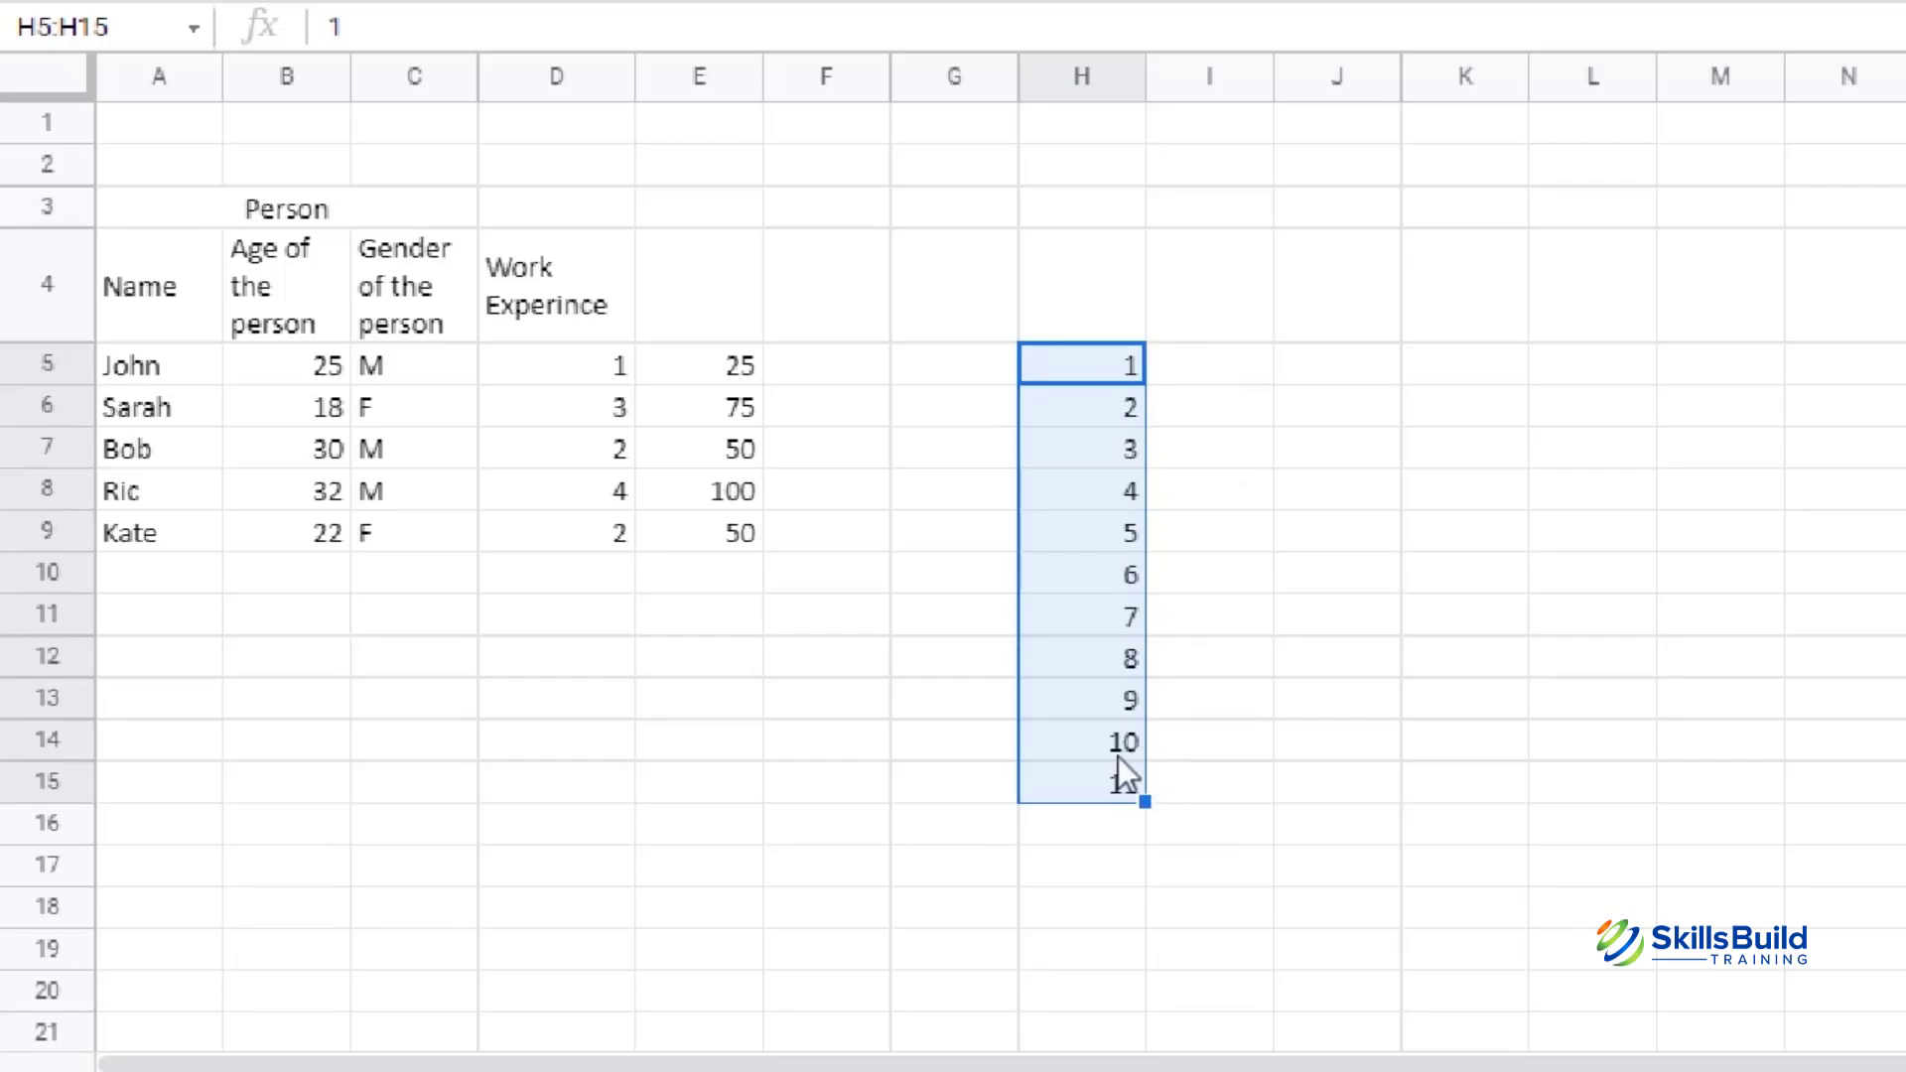
{"action": "key", "text": "ctrl+z"}
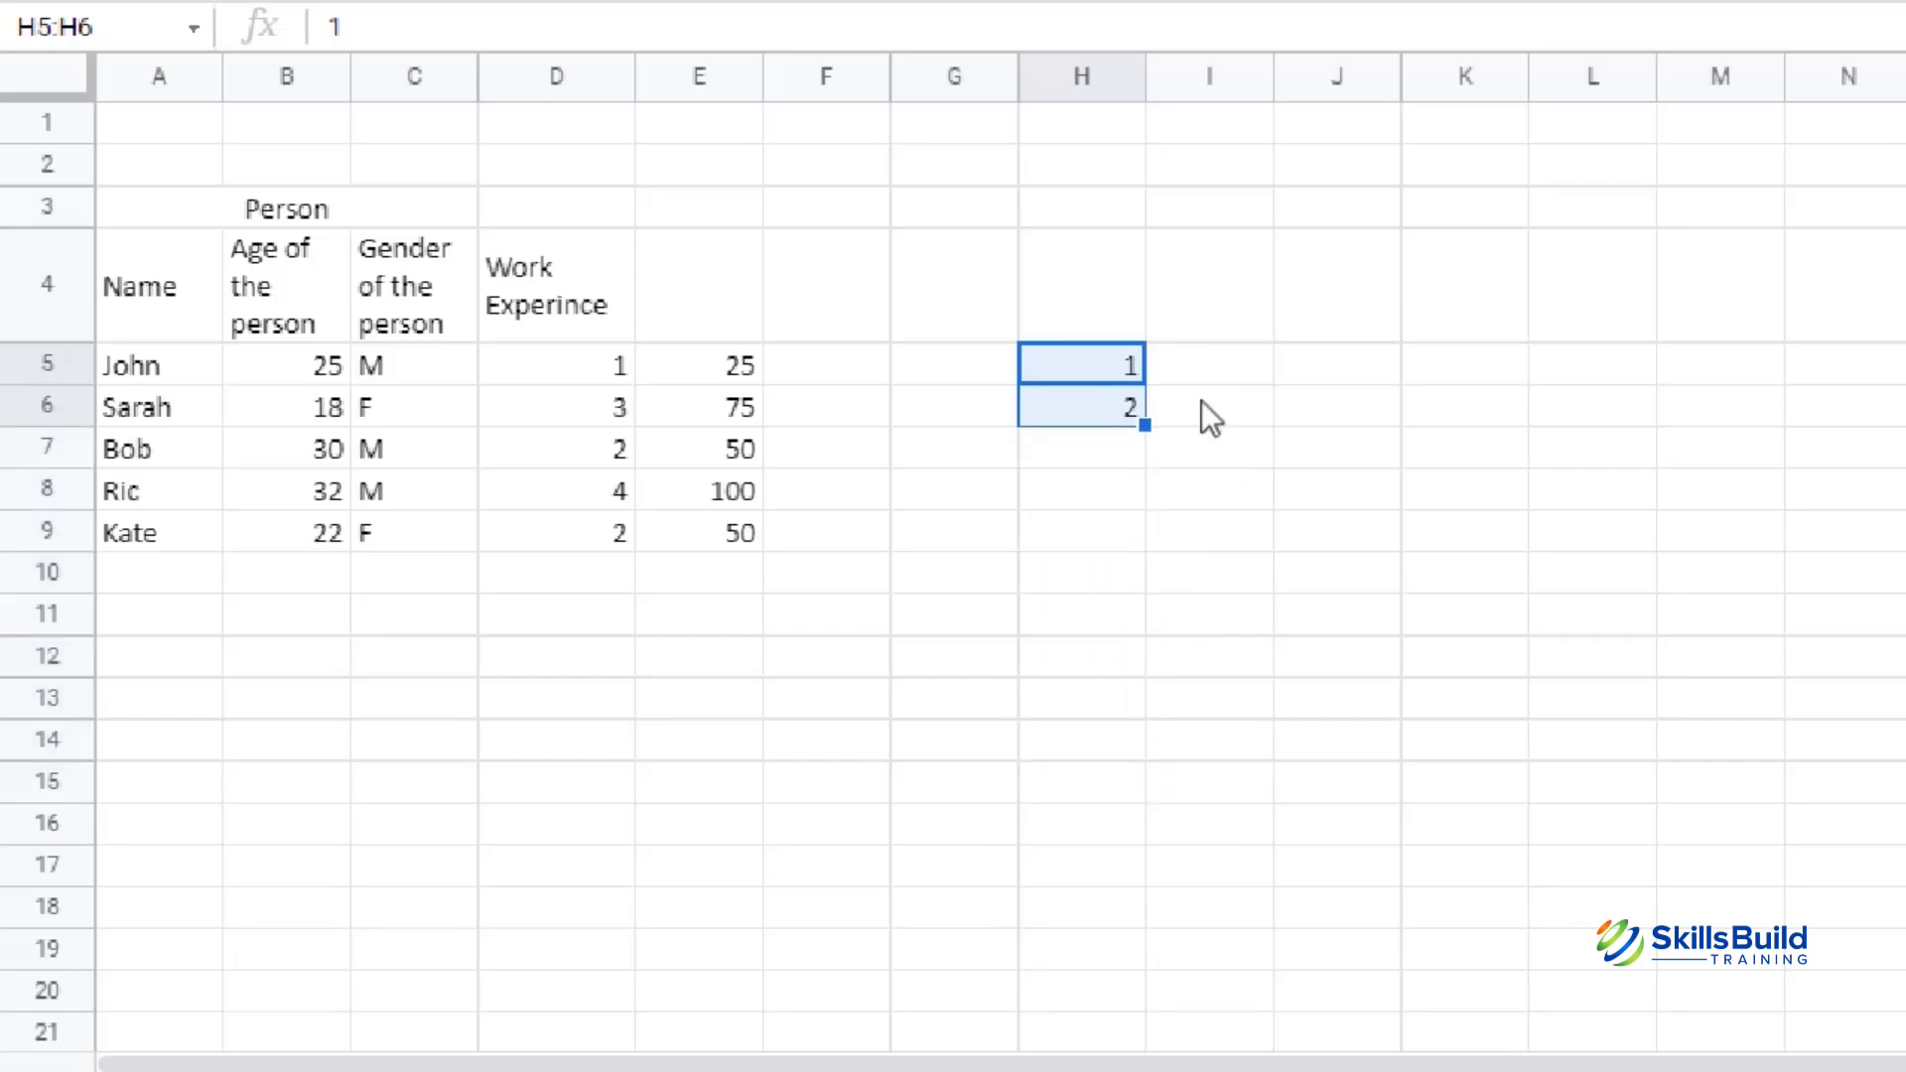
- Set H5 to 2 and H6 to 4, and fill the number series from these cells down through H16
{"action": "double_click", "coordinate": [1123, 366]}
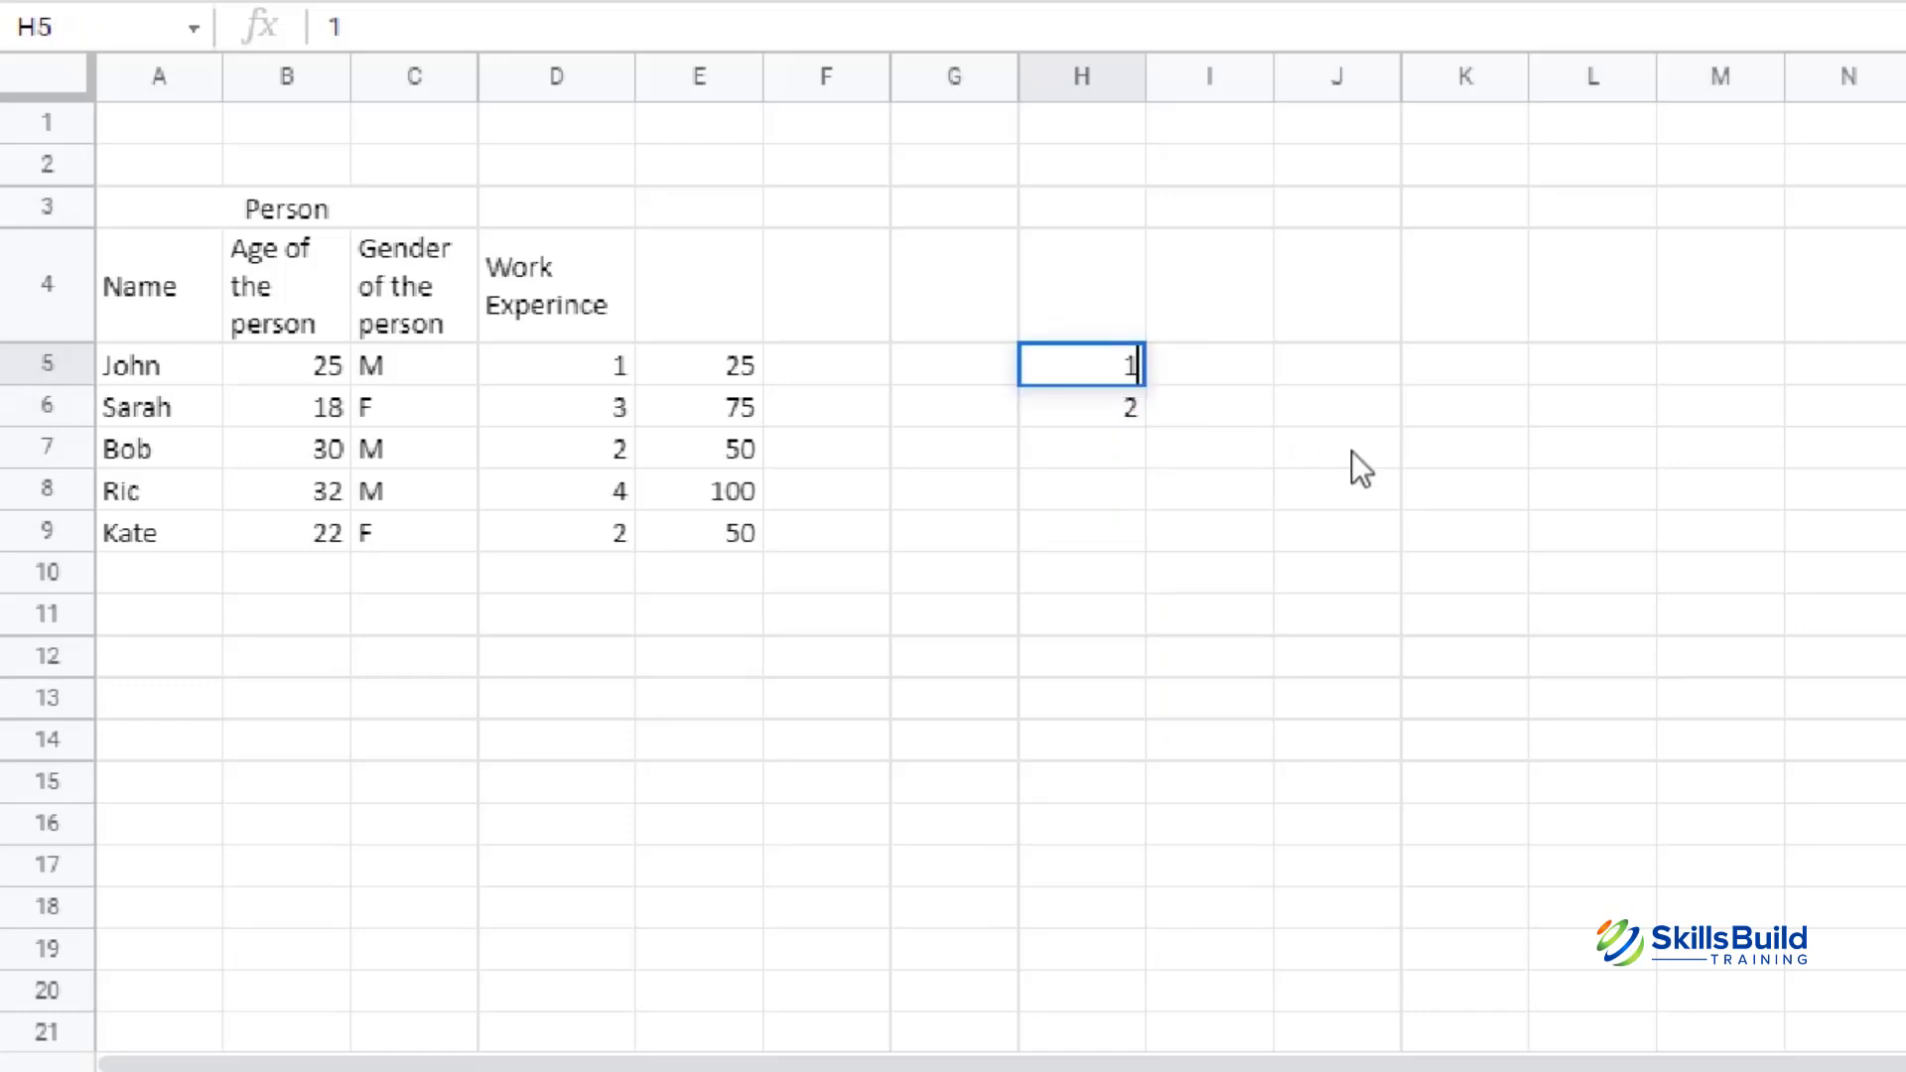
{"action": "key", "text": "BackSpace"}
{"action": "type", "text": "2"}
{"action": "left_click", "coordinate": [1094, 413]}
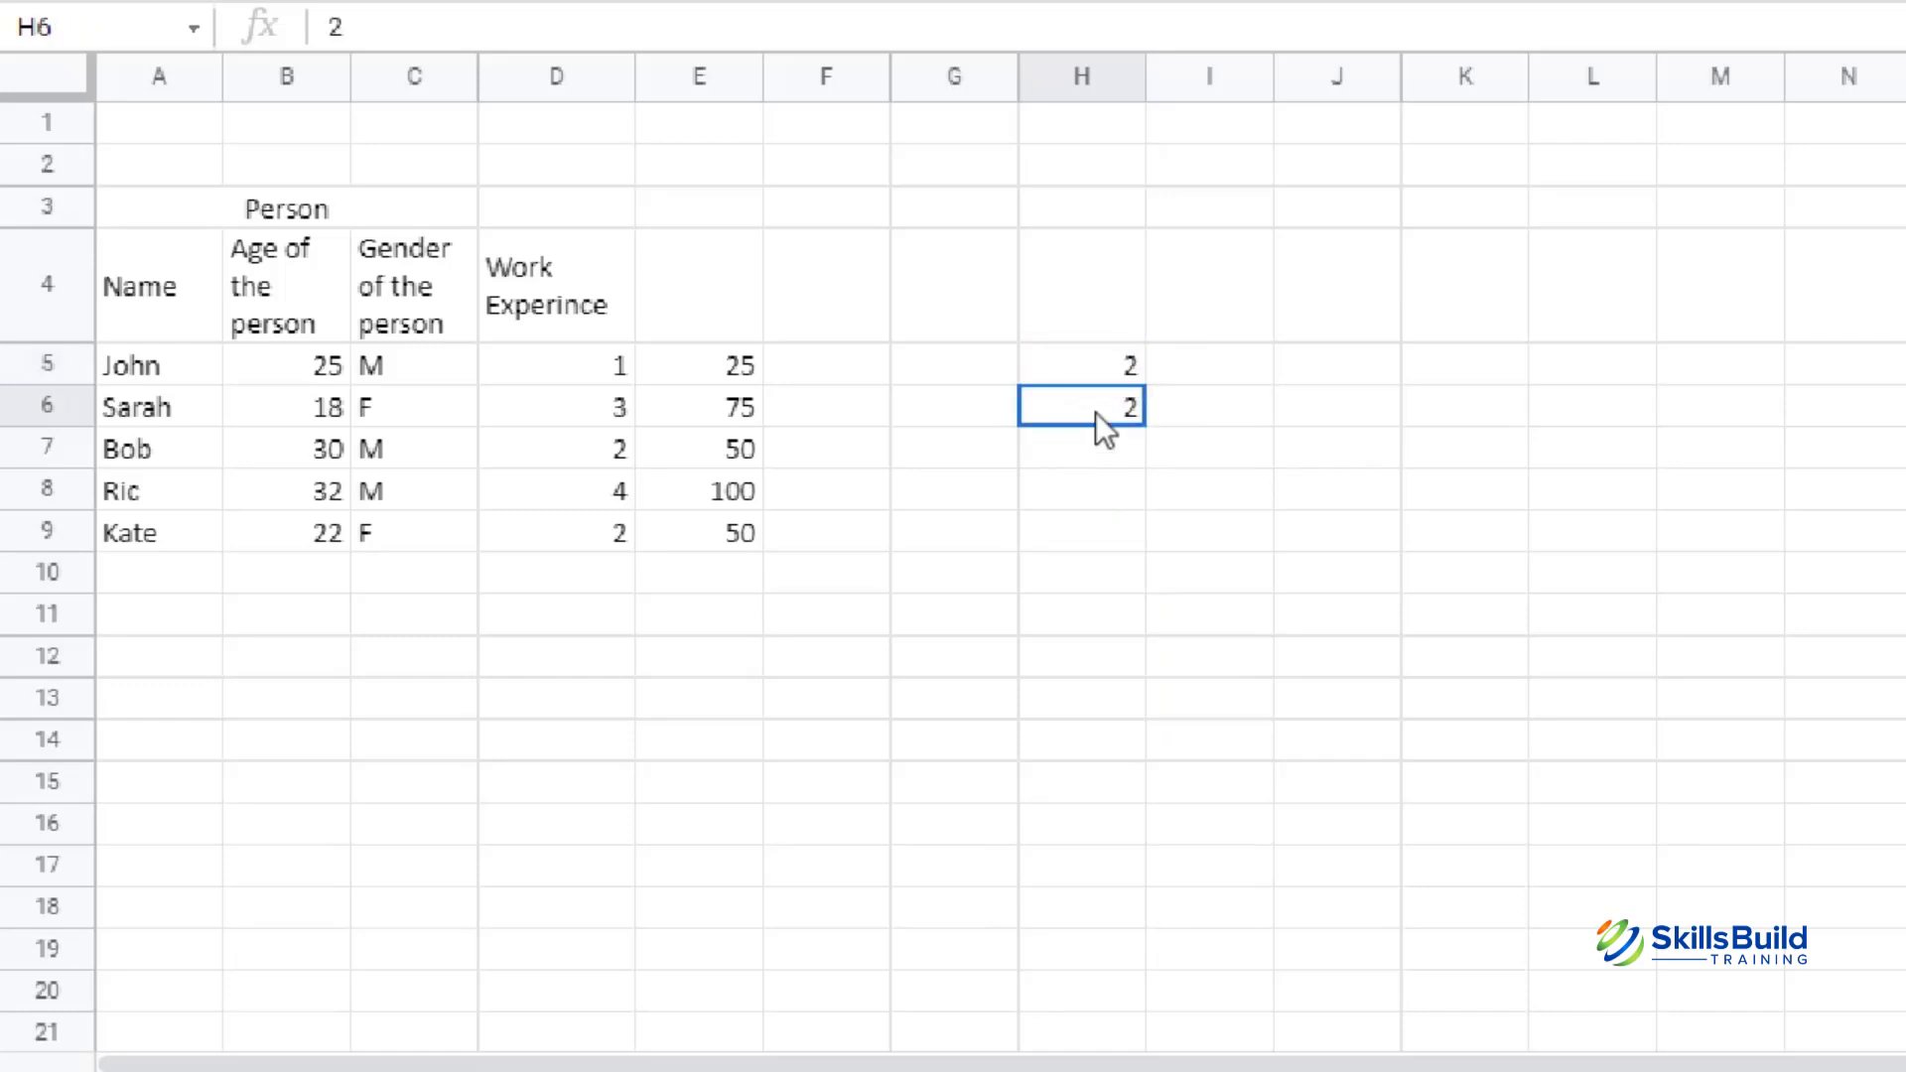
{"action": "double_click", "coordinate": [1094, 413]}
{"action": "key", "text": "BackSpace"}
{"action": "type", "text": "3"}
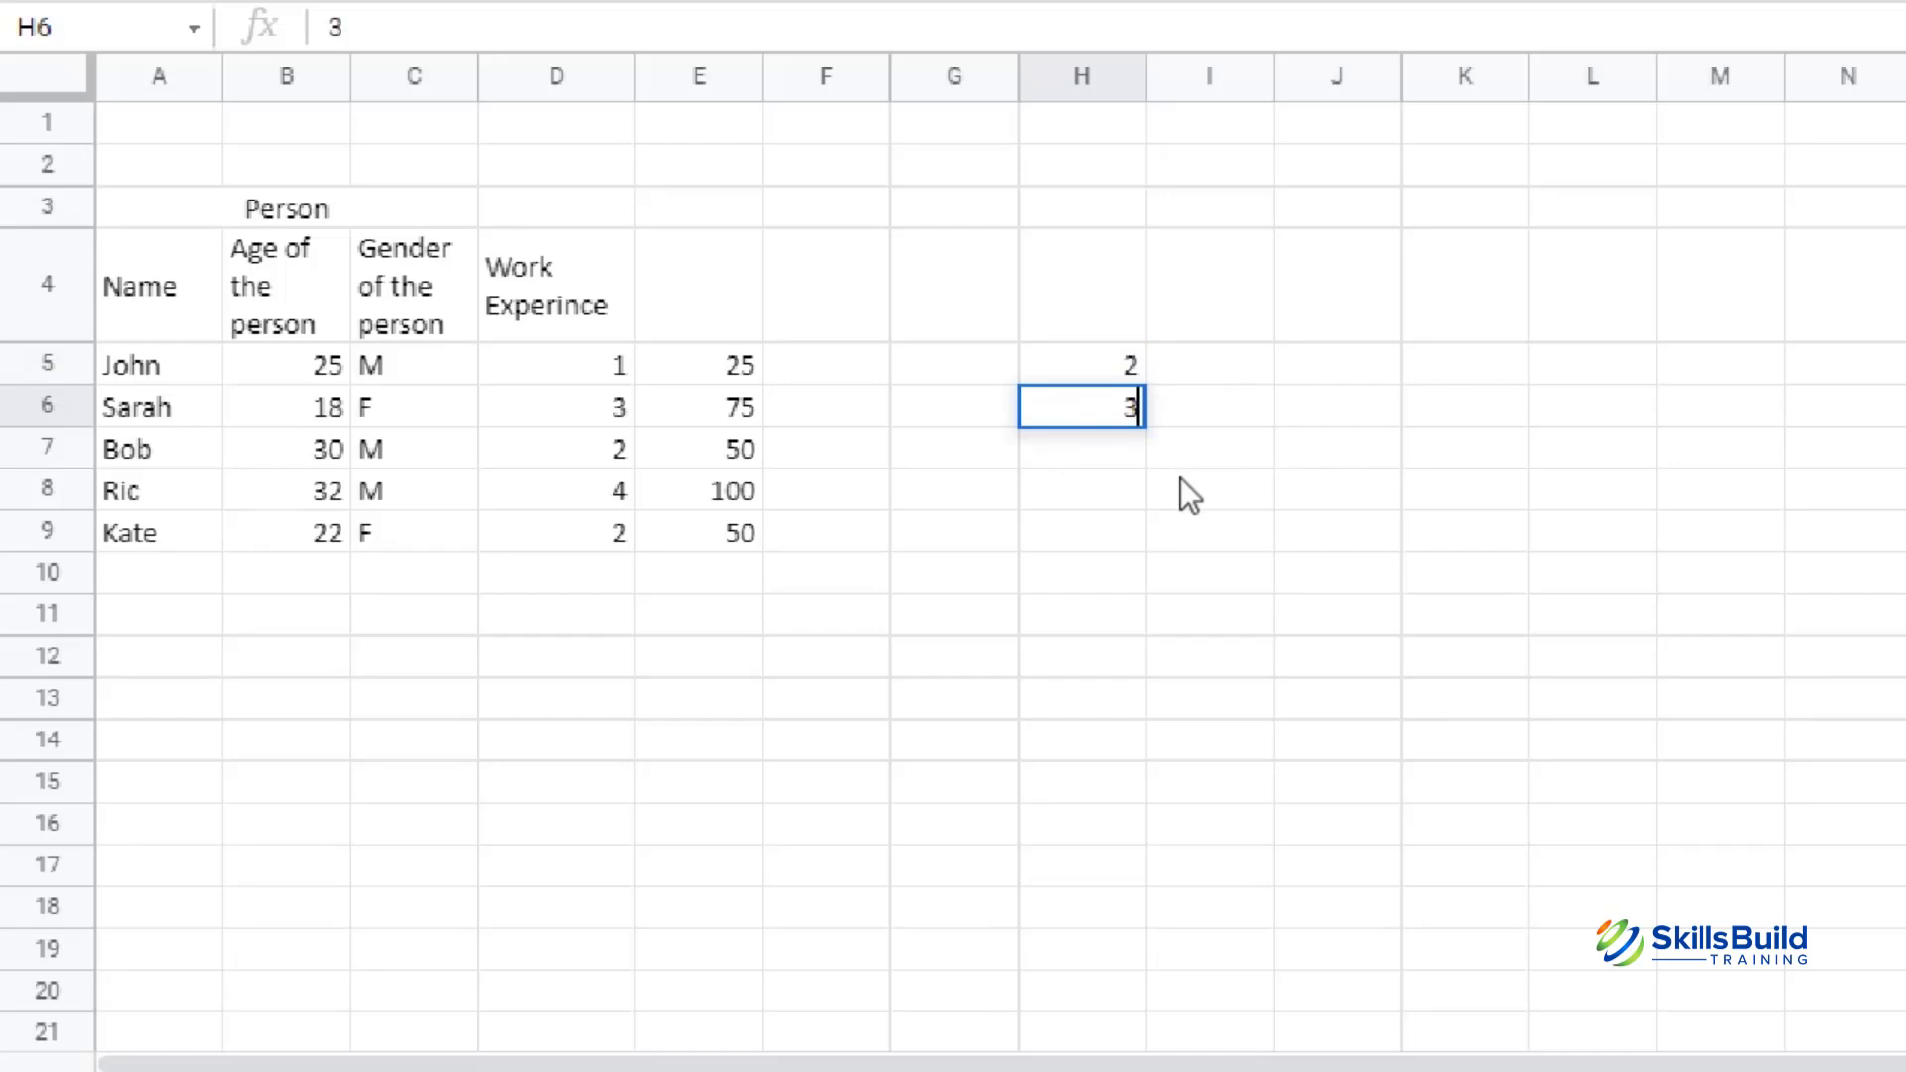
{"action": "key", "text": "BackSpace"}
{"action": "type", "text": "4"}
{"action": "left_click", "coordinate": [1089, 367]}
{"action": "left_click_drag", "start_coordinate": [1103, 401], "coordinate": [1147, 820]}
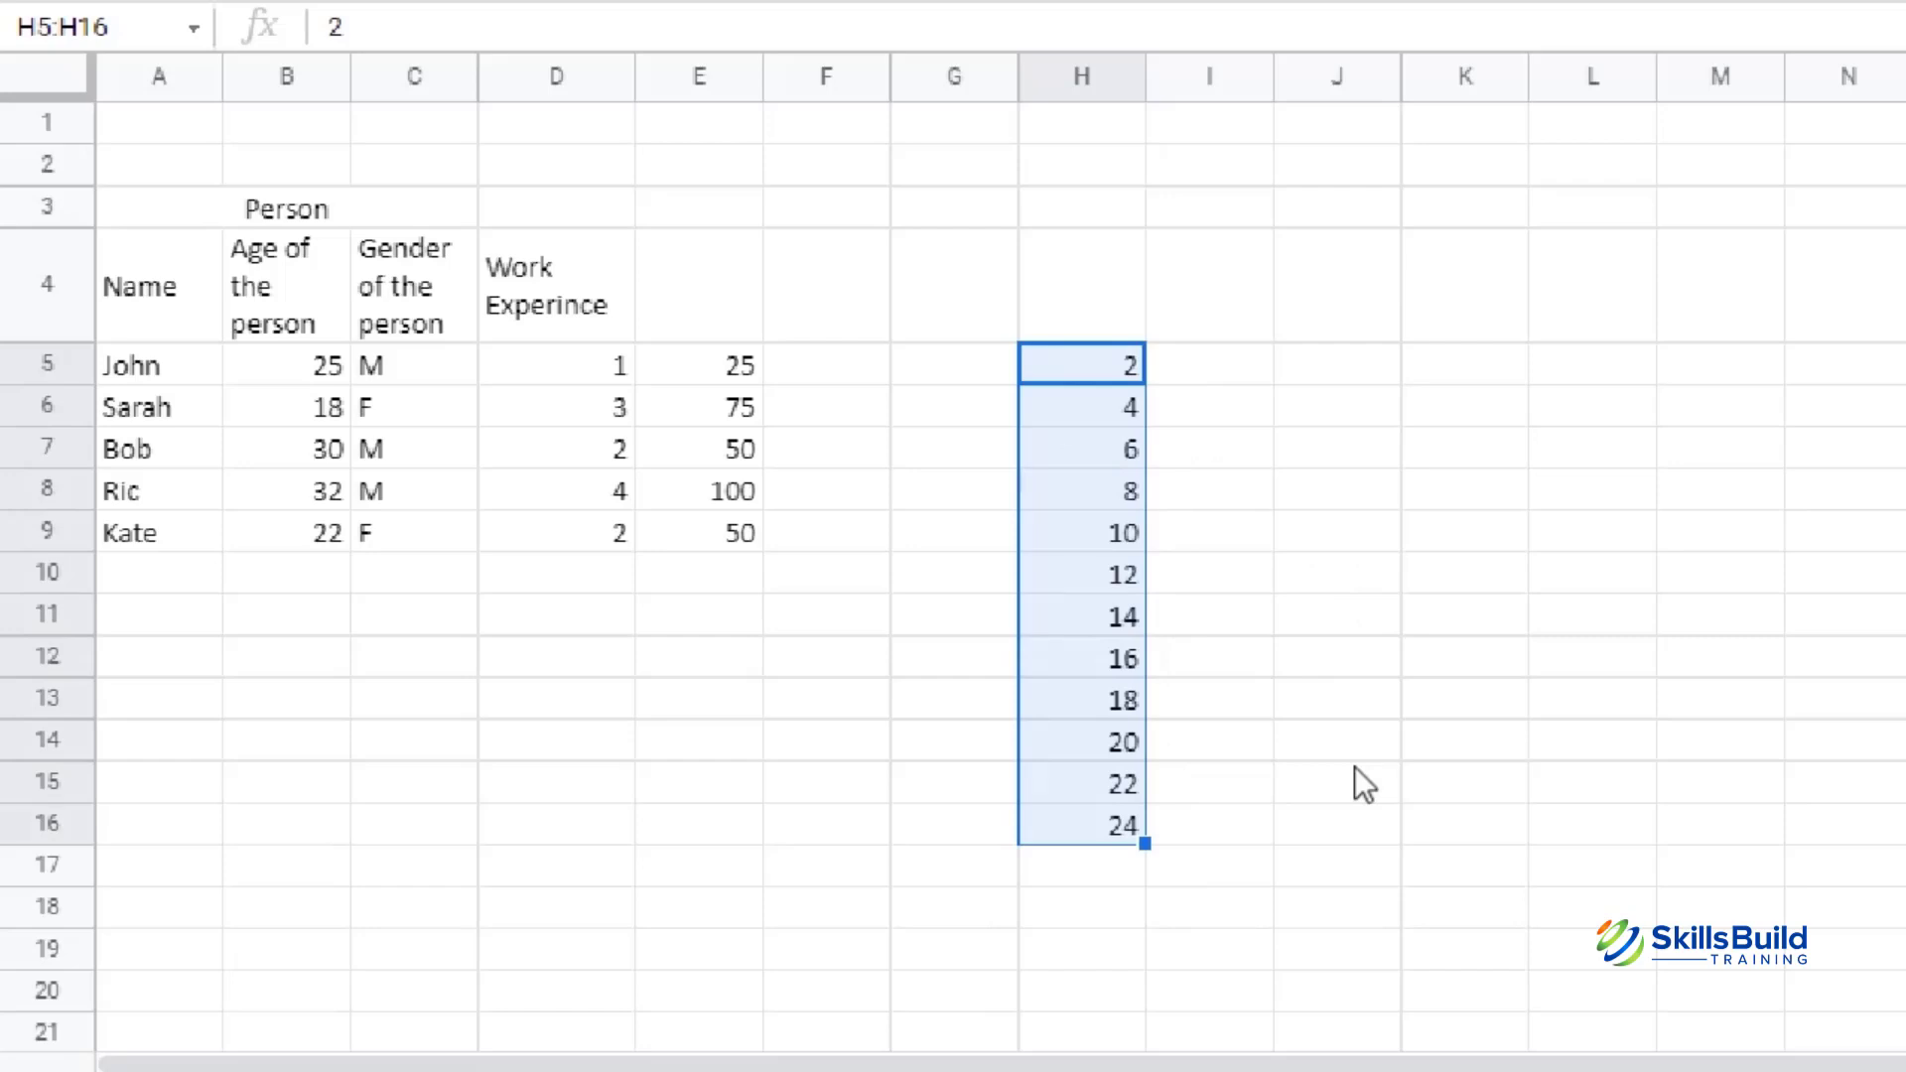
- Enter 1 in both K5 and K6, and fill the repeated value down through K19
{"action": "left_click", "coordinate": [1469, 382]}
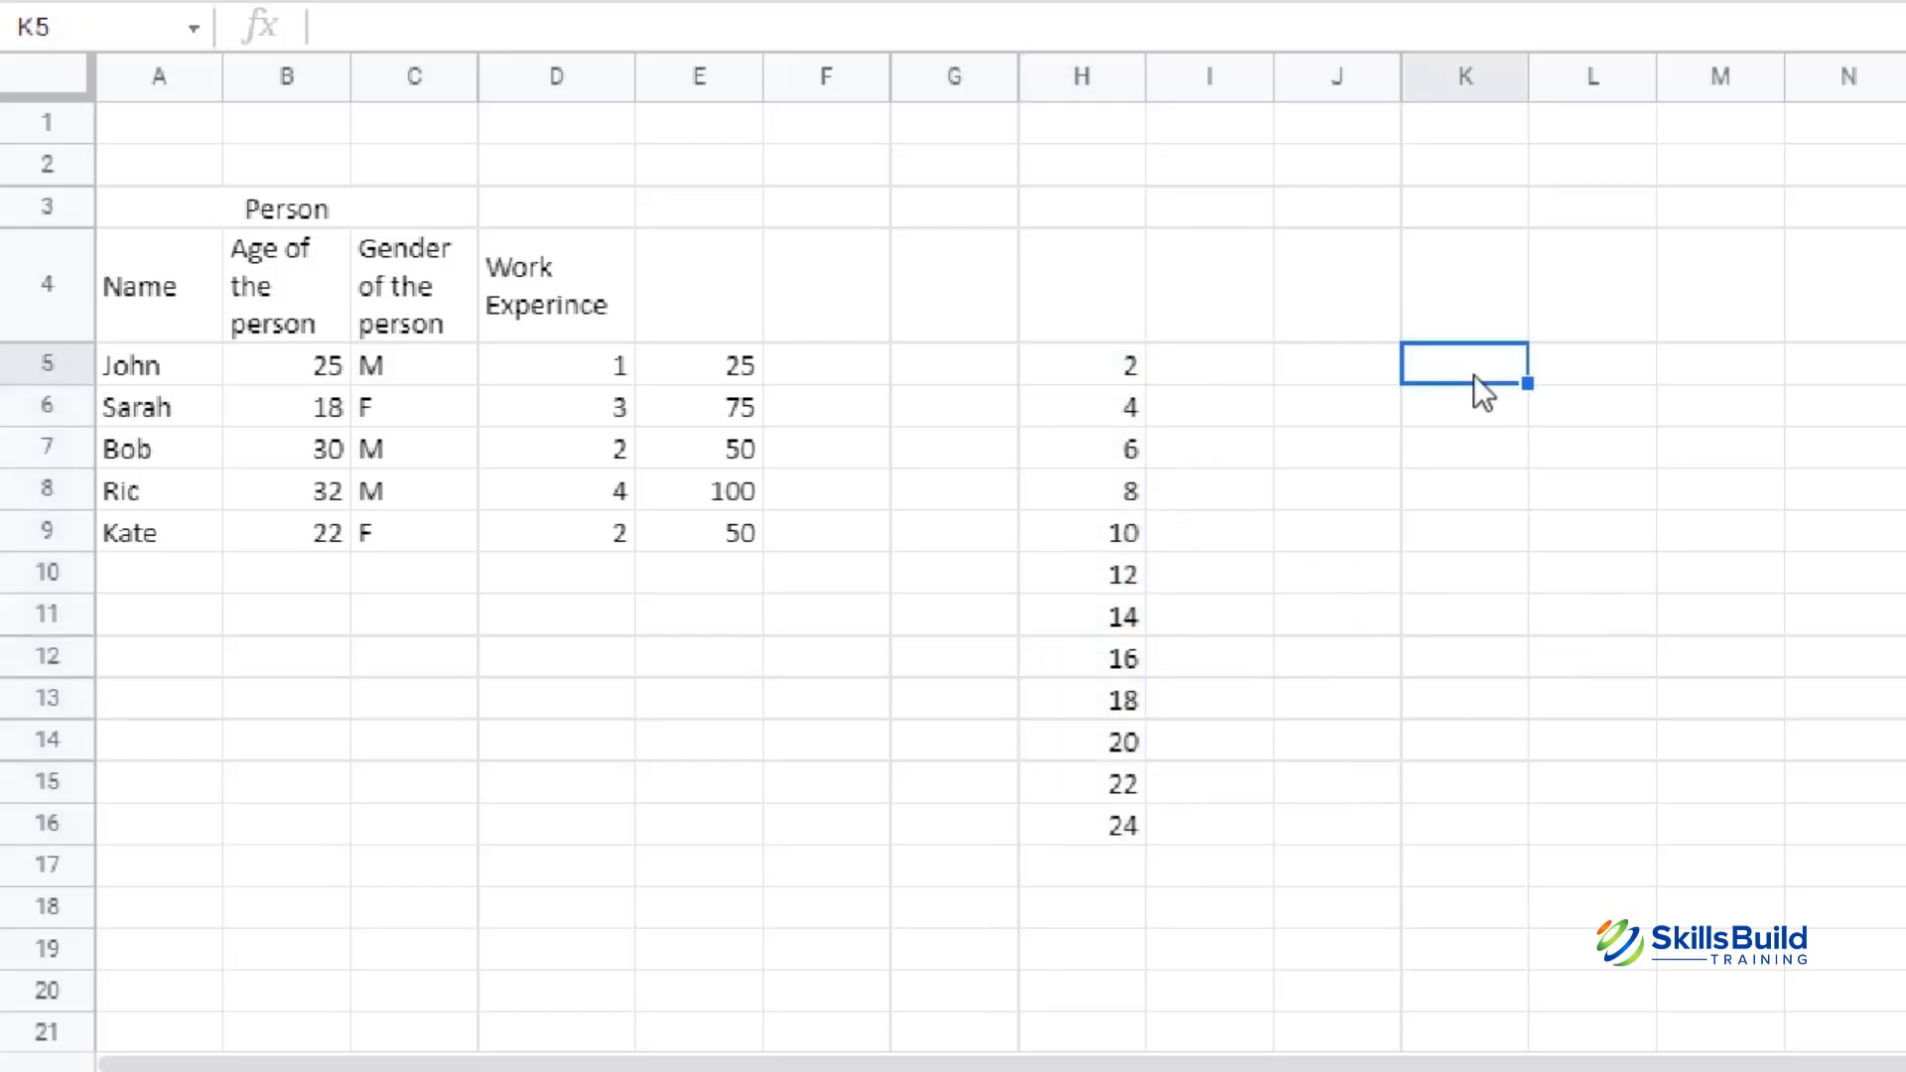
{"action": "type", "text": "1"}
{"action": "key", "text": "Return"}
{"action": "type", "text": "1"}
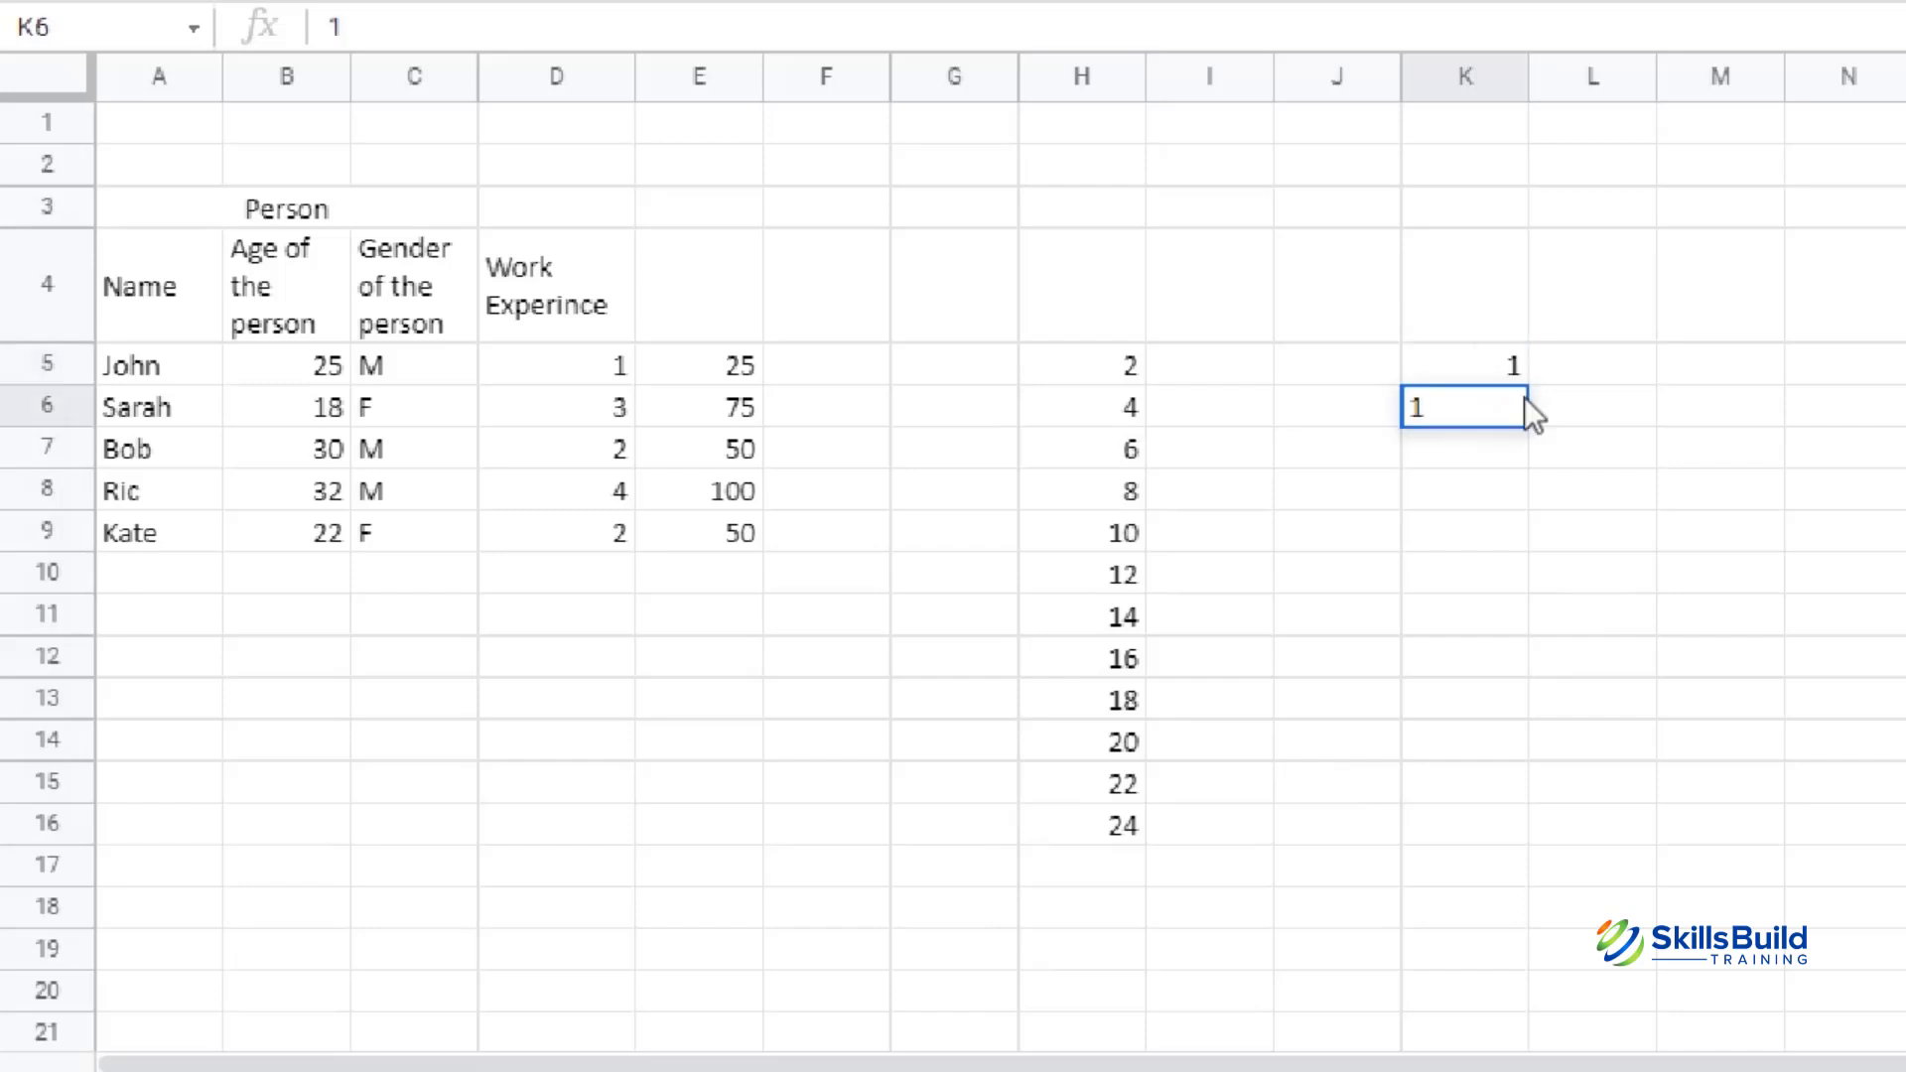
{"action": "left_click", "coordinate": [1561, 379]}
{"action": "left_click_drag", "start_coordinate": [1494, 366], "coordinate": [1564, 951]}
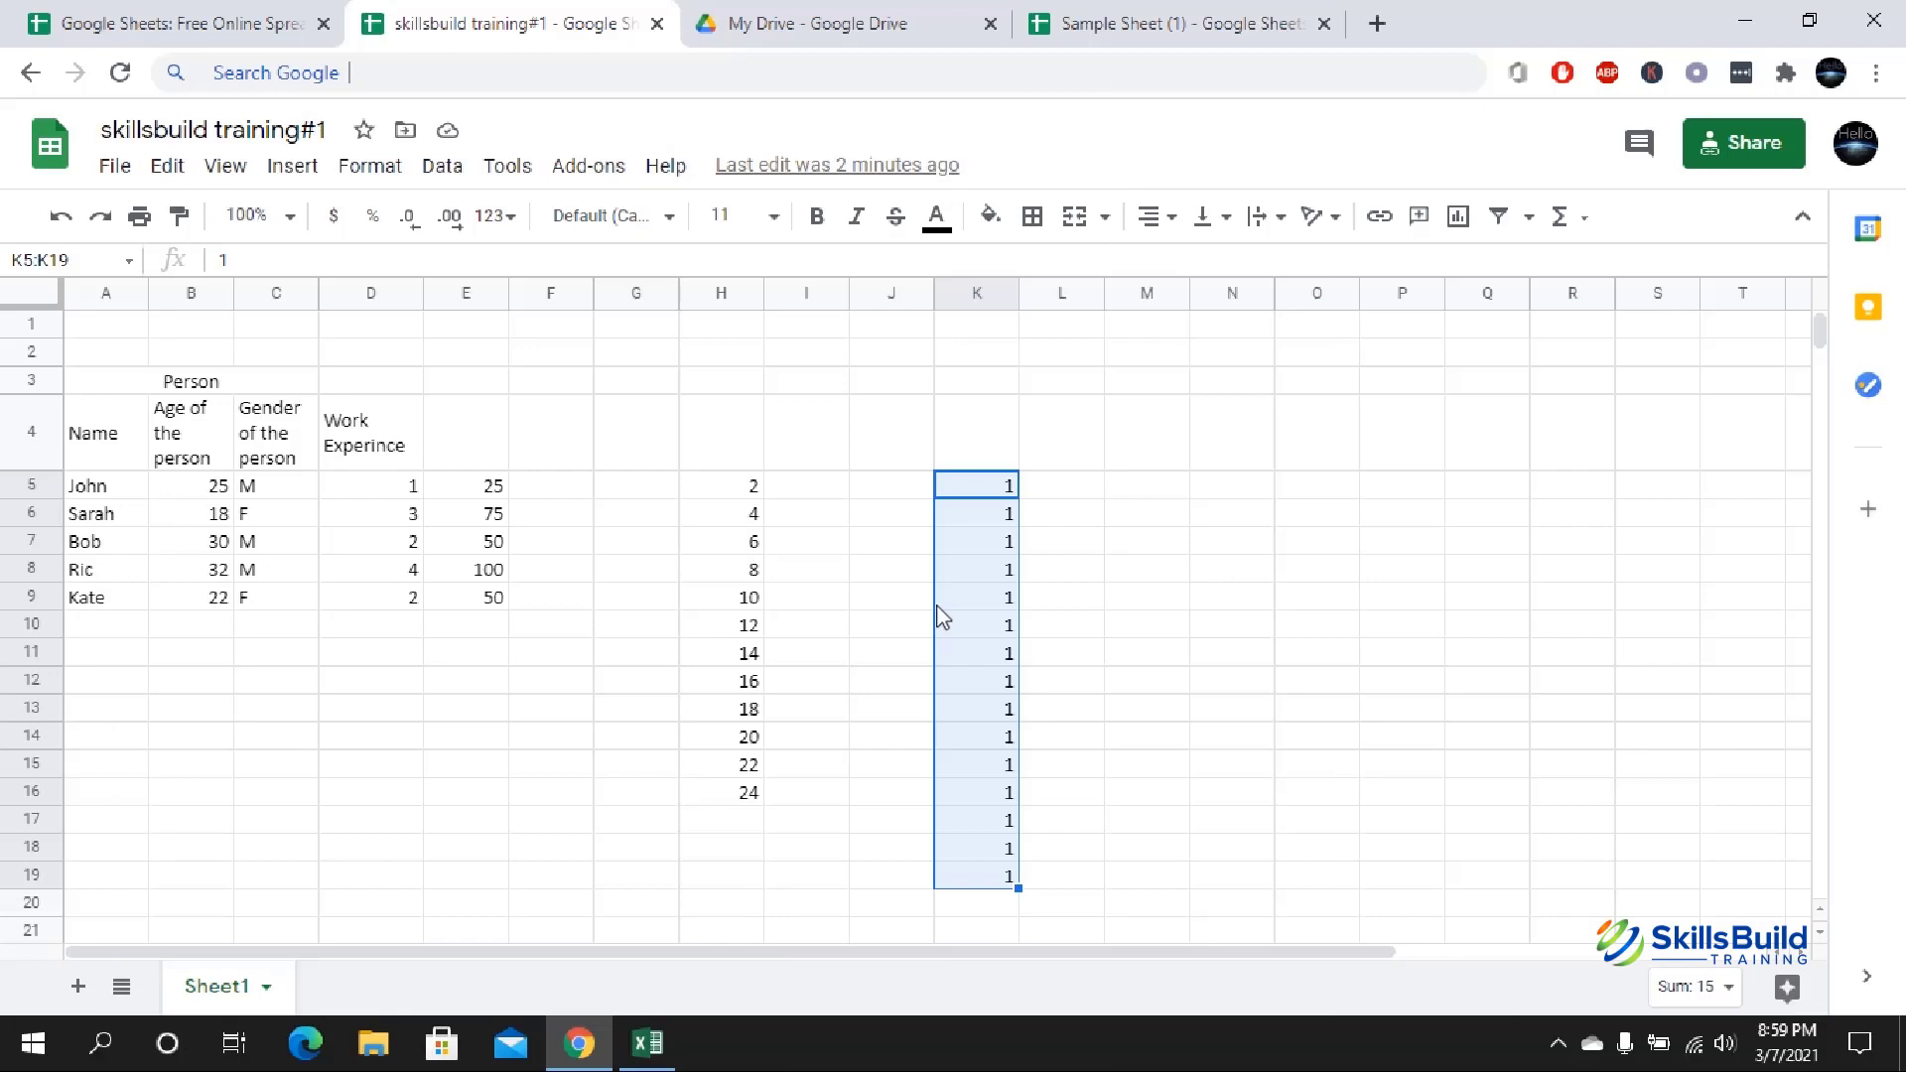
{"action": "left_click", "coordinate": [619, 710]}
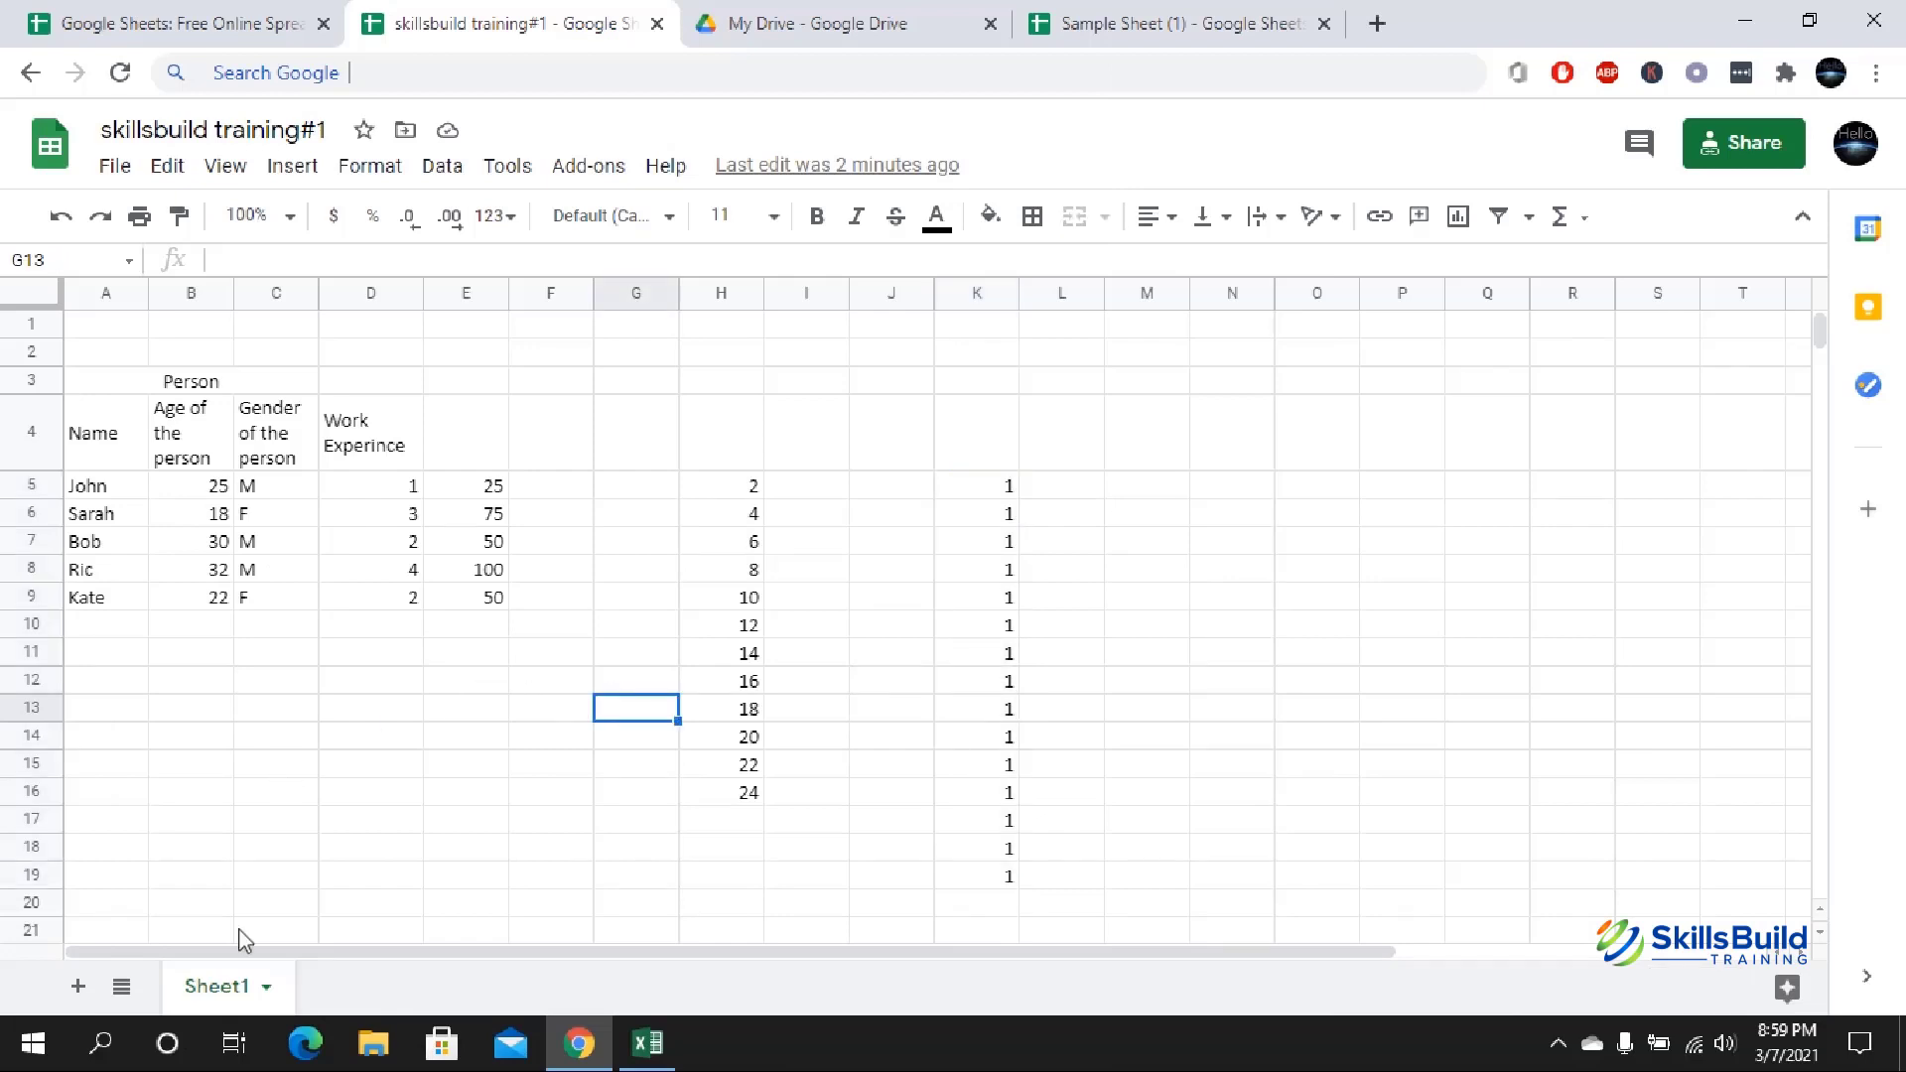
- Add a second sheet to the spreadsheet, look back at Sheet1, and return to the new sheet
{"action": "left_click", "coordinate": [78, 989]}
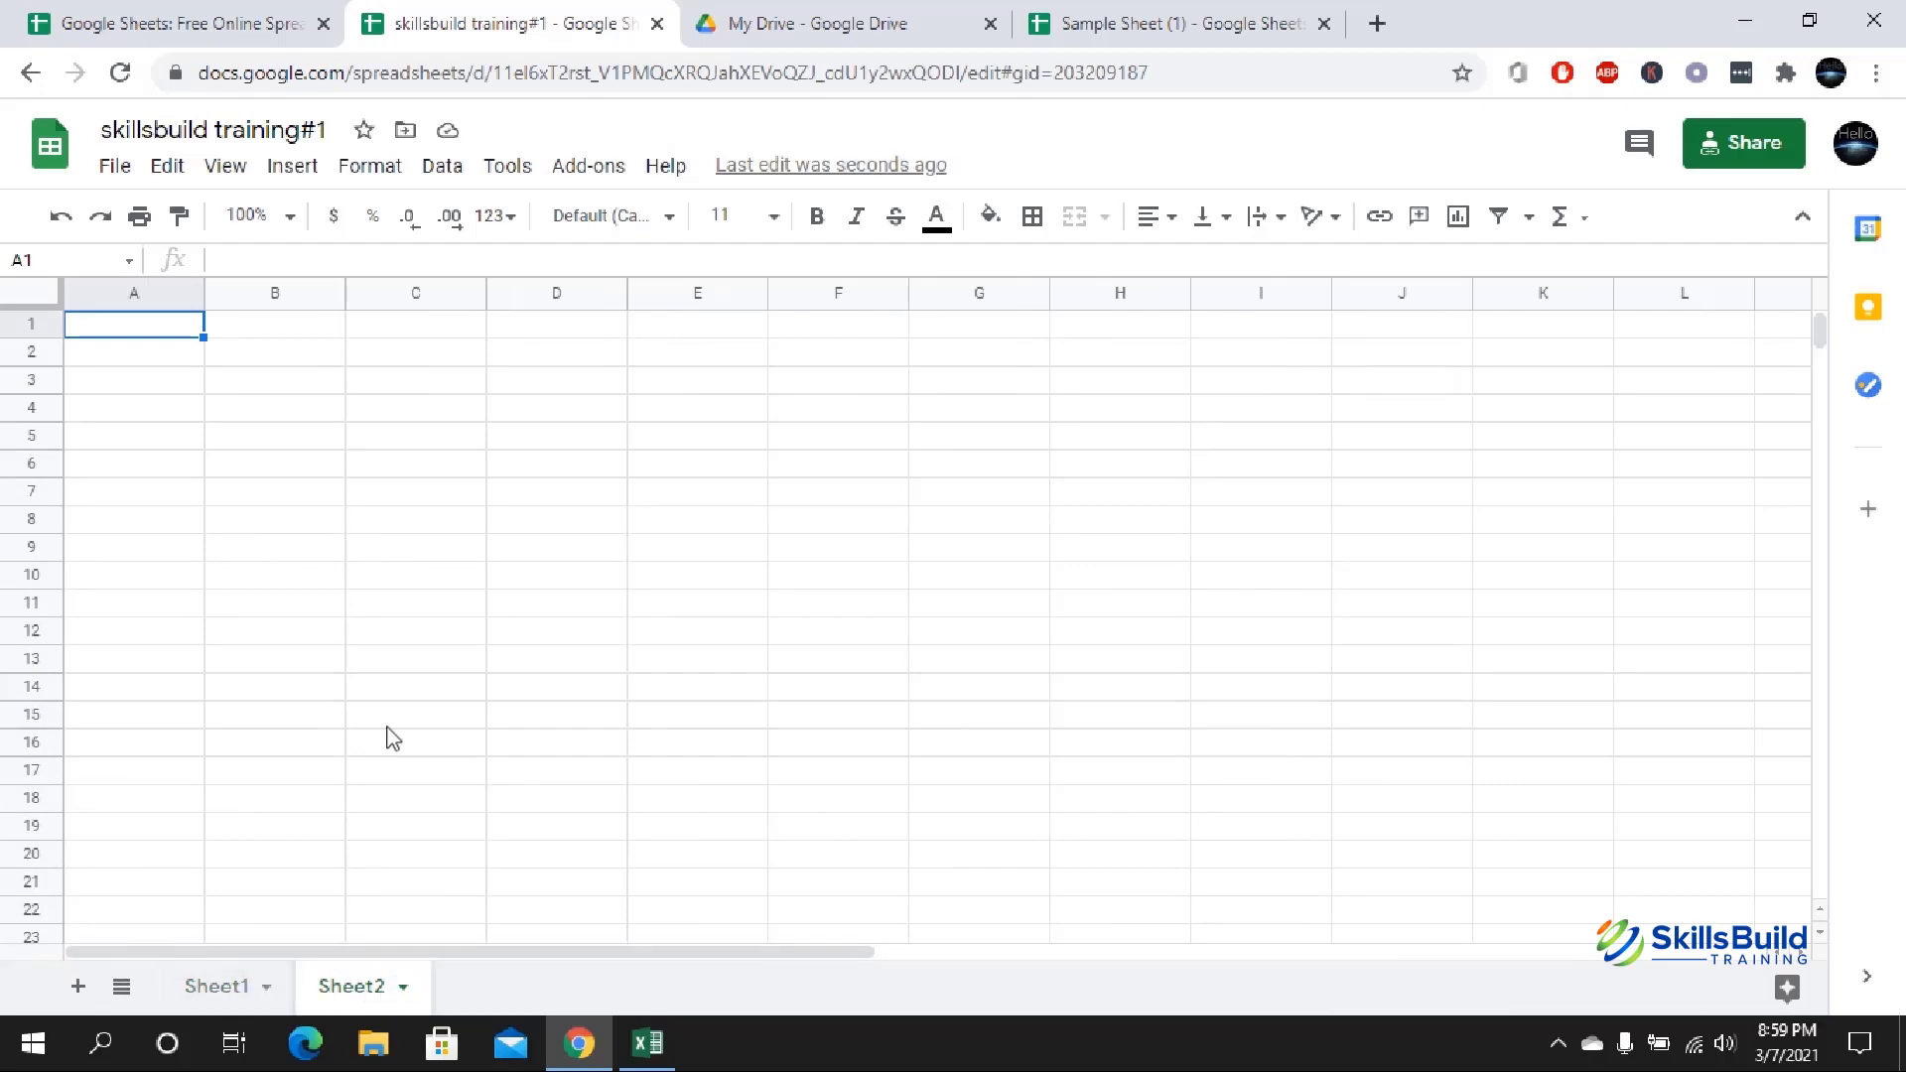
{"action": "left_click", "coordinate": [223, 992]}
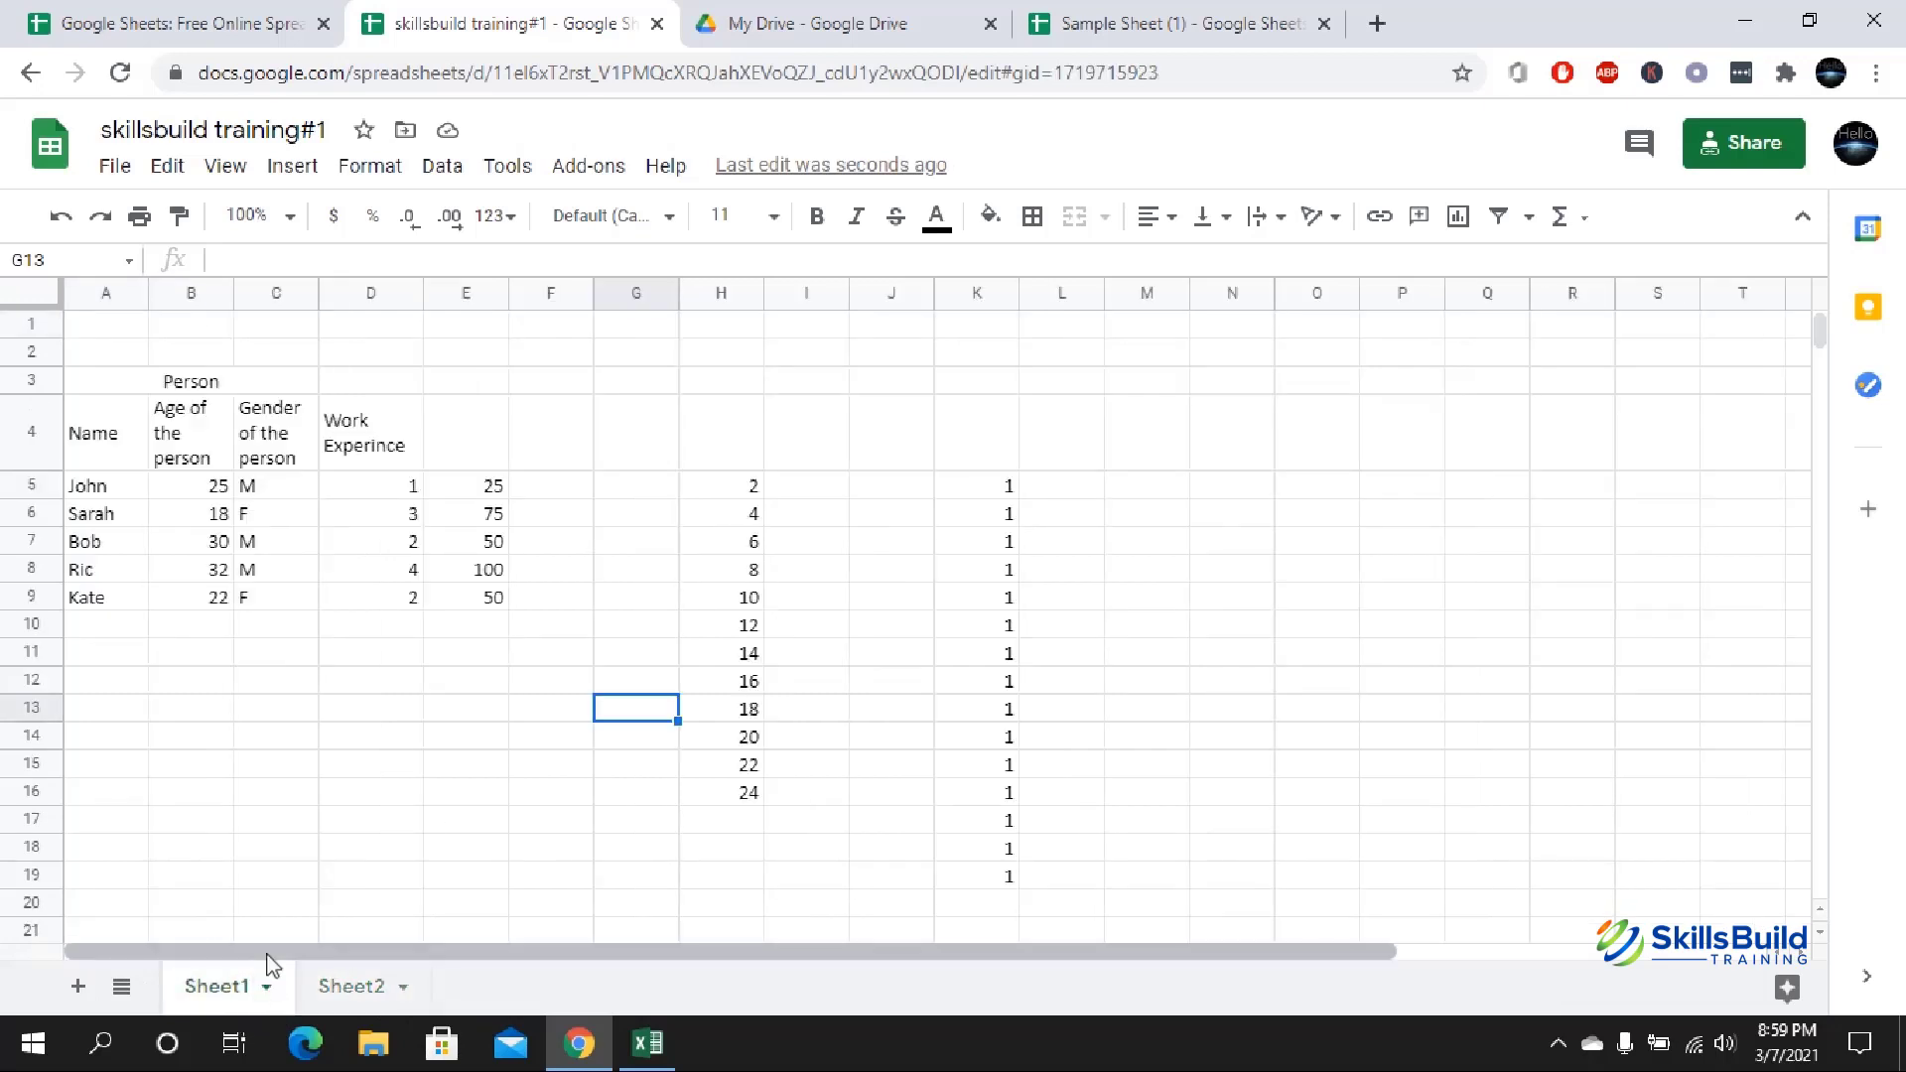
{"action": "left_click", "coordinate": [358, 990]}
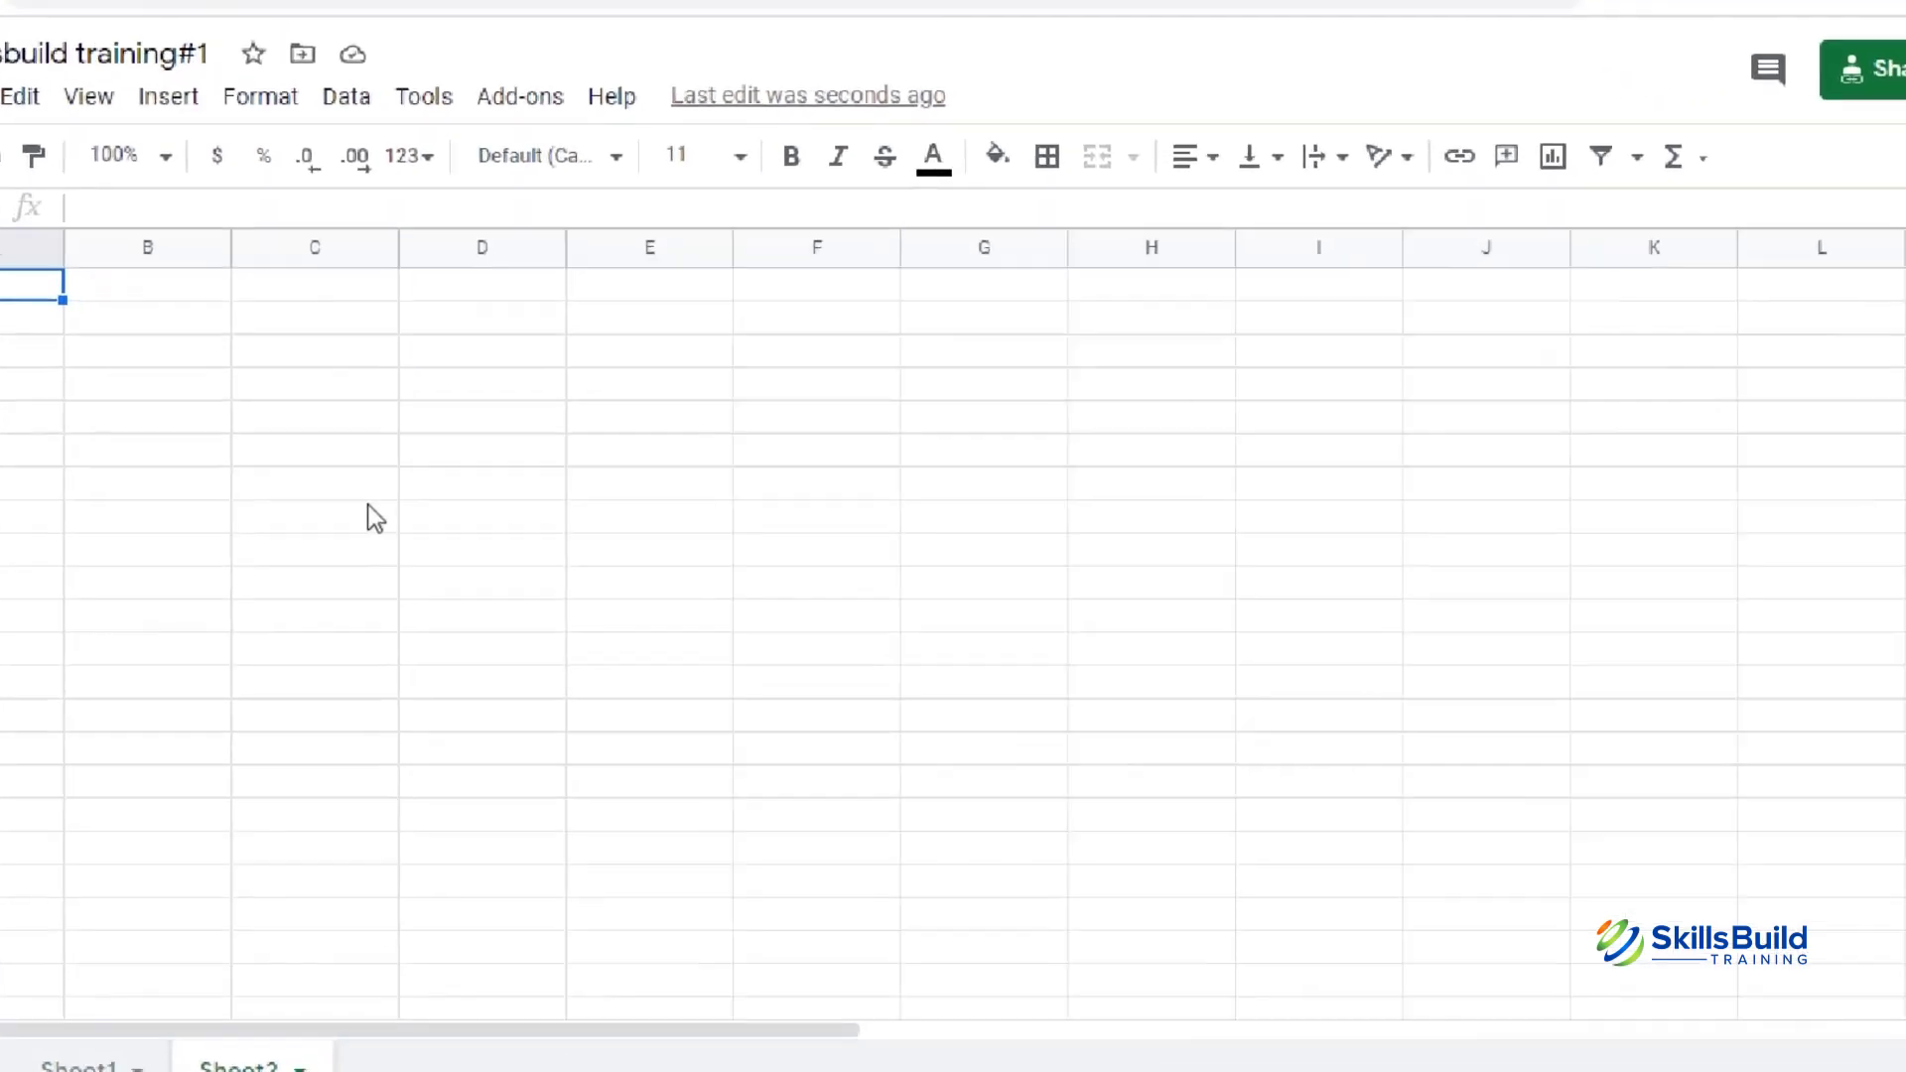
- Enter the formula ='Sheet1'!D5 in cell C7 of Sheet2 to pull in the first person's work experience
{"action": "left_click", "coordinate": [469, 495]}
{"action": "double_click", "coordinate": [212, 468]}
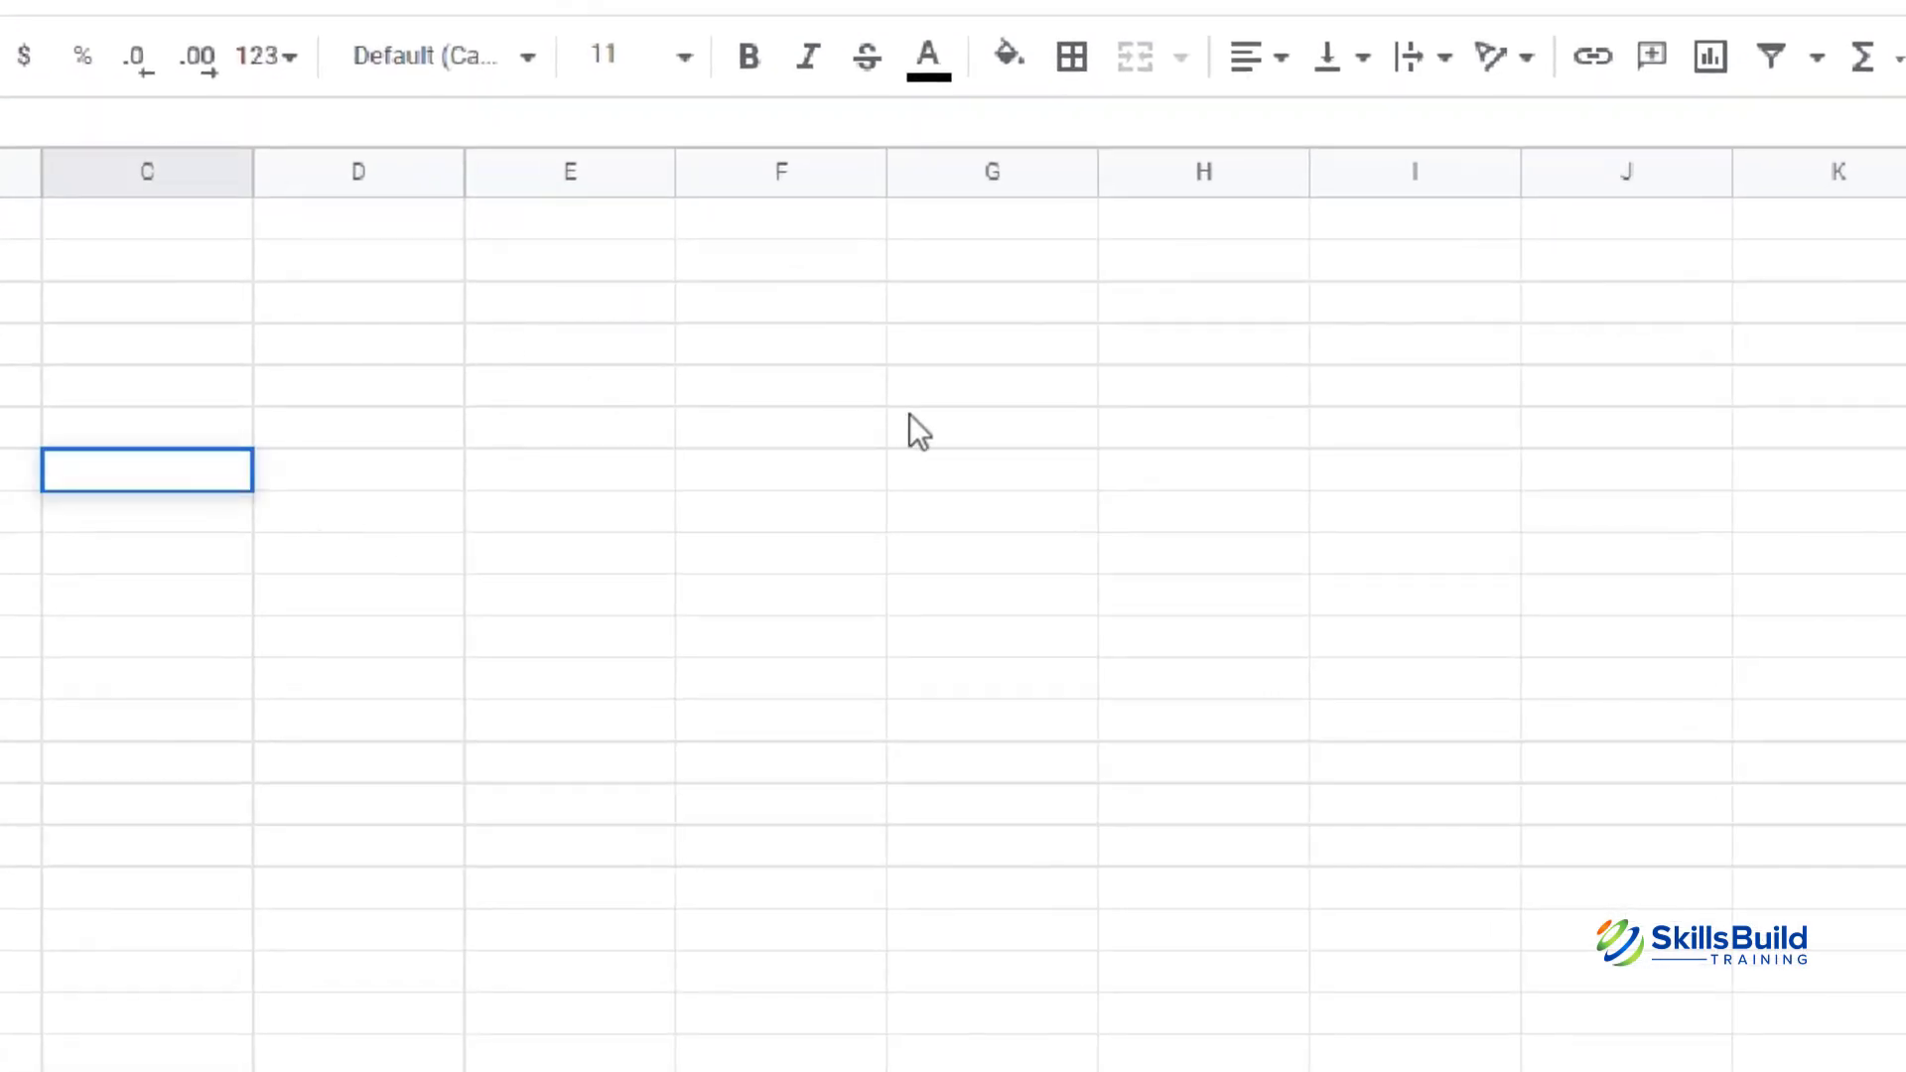
{"action": "type", "text": "="}
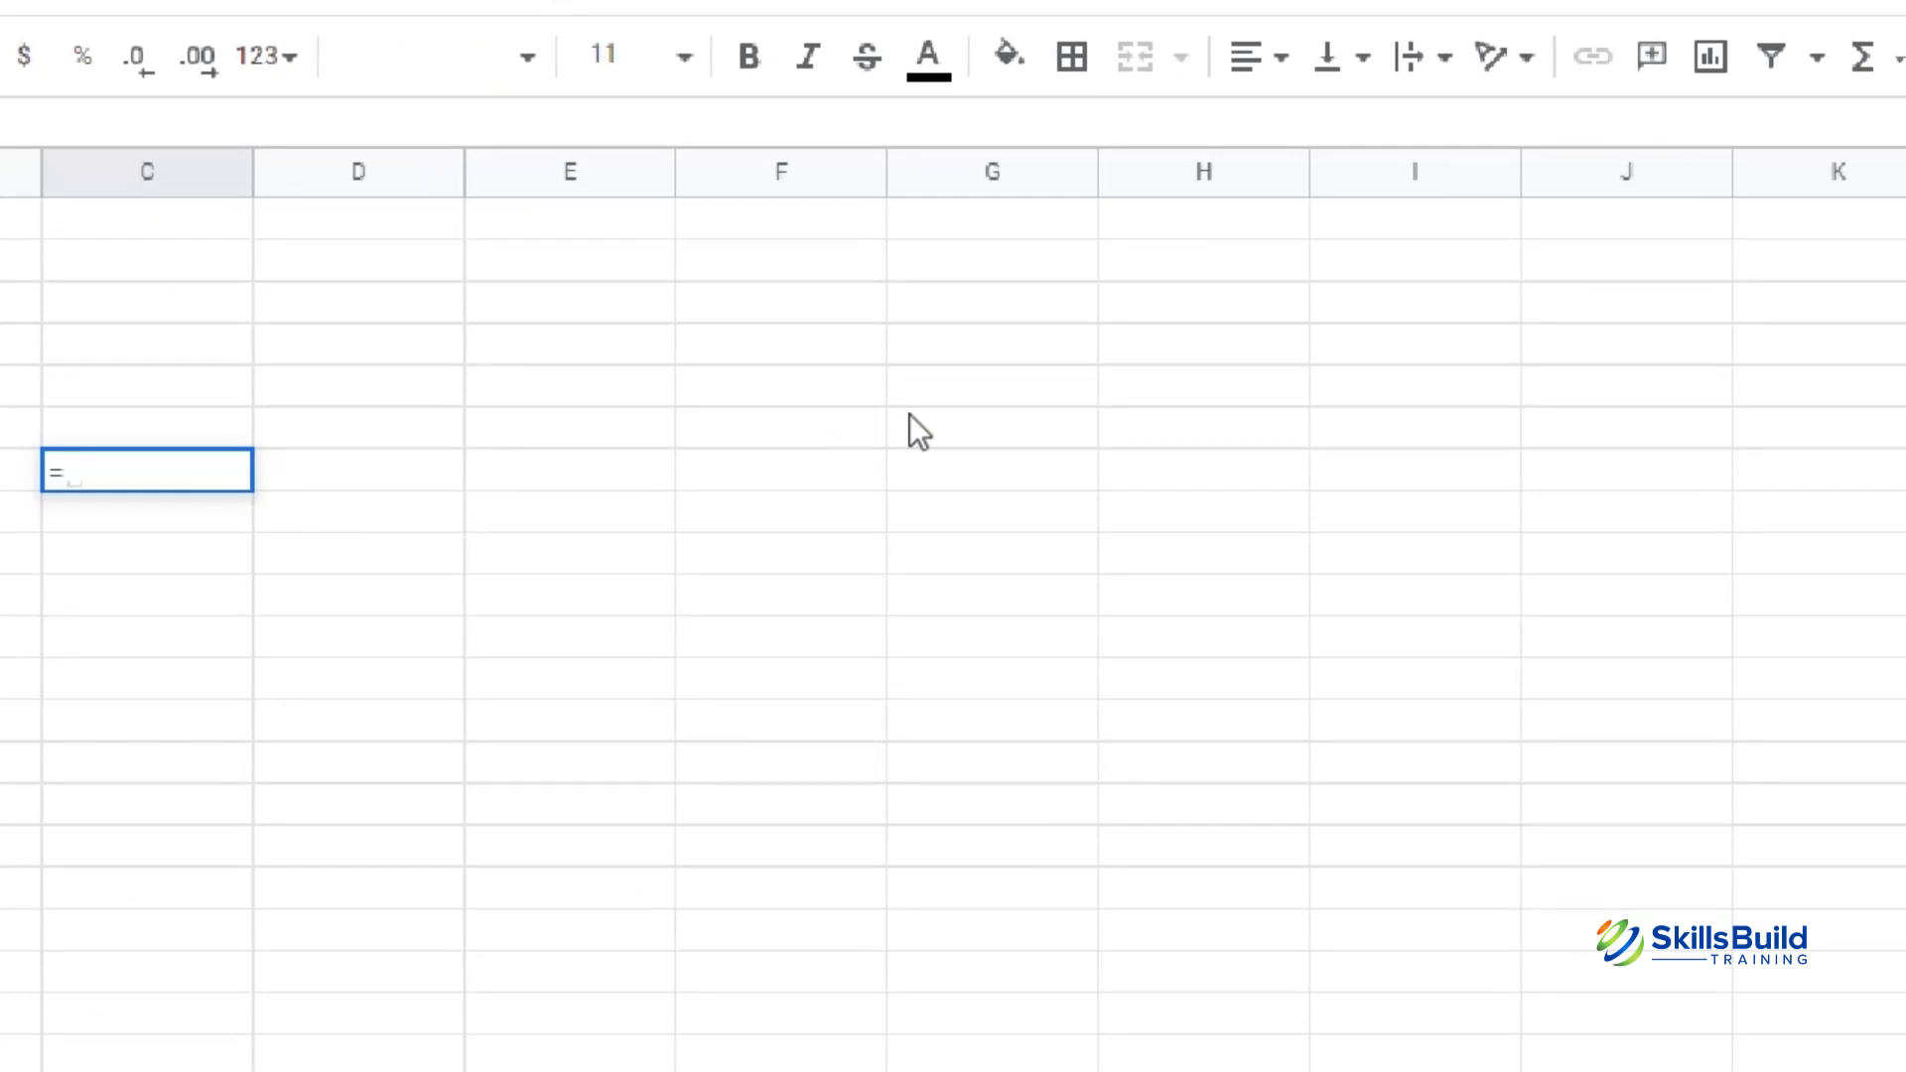
{"action": "type", "text": "\""}
{"action": "type", "text": "Shee"}
{"action": "type", "text": "t1"}
{"action": "type", "text": "'"}
{"action": "type", "text": "!"}
{"action": "type", "text": "D"}
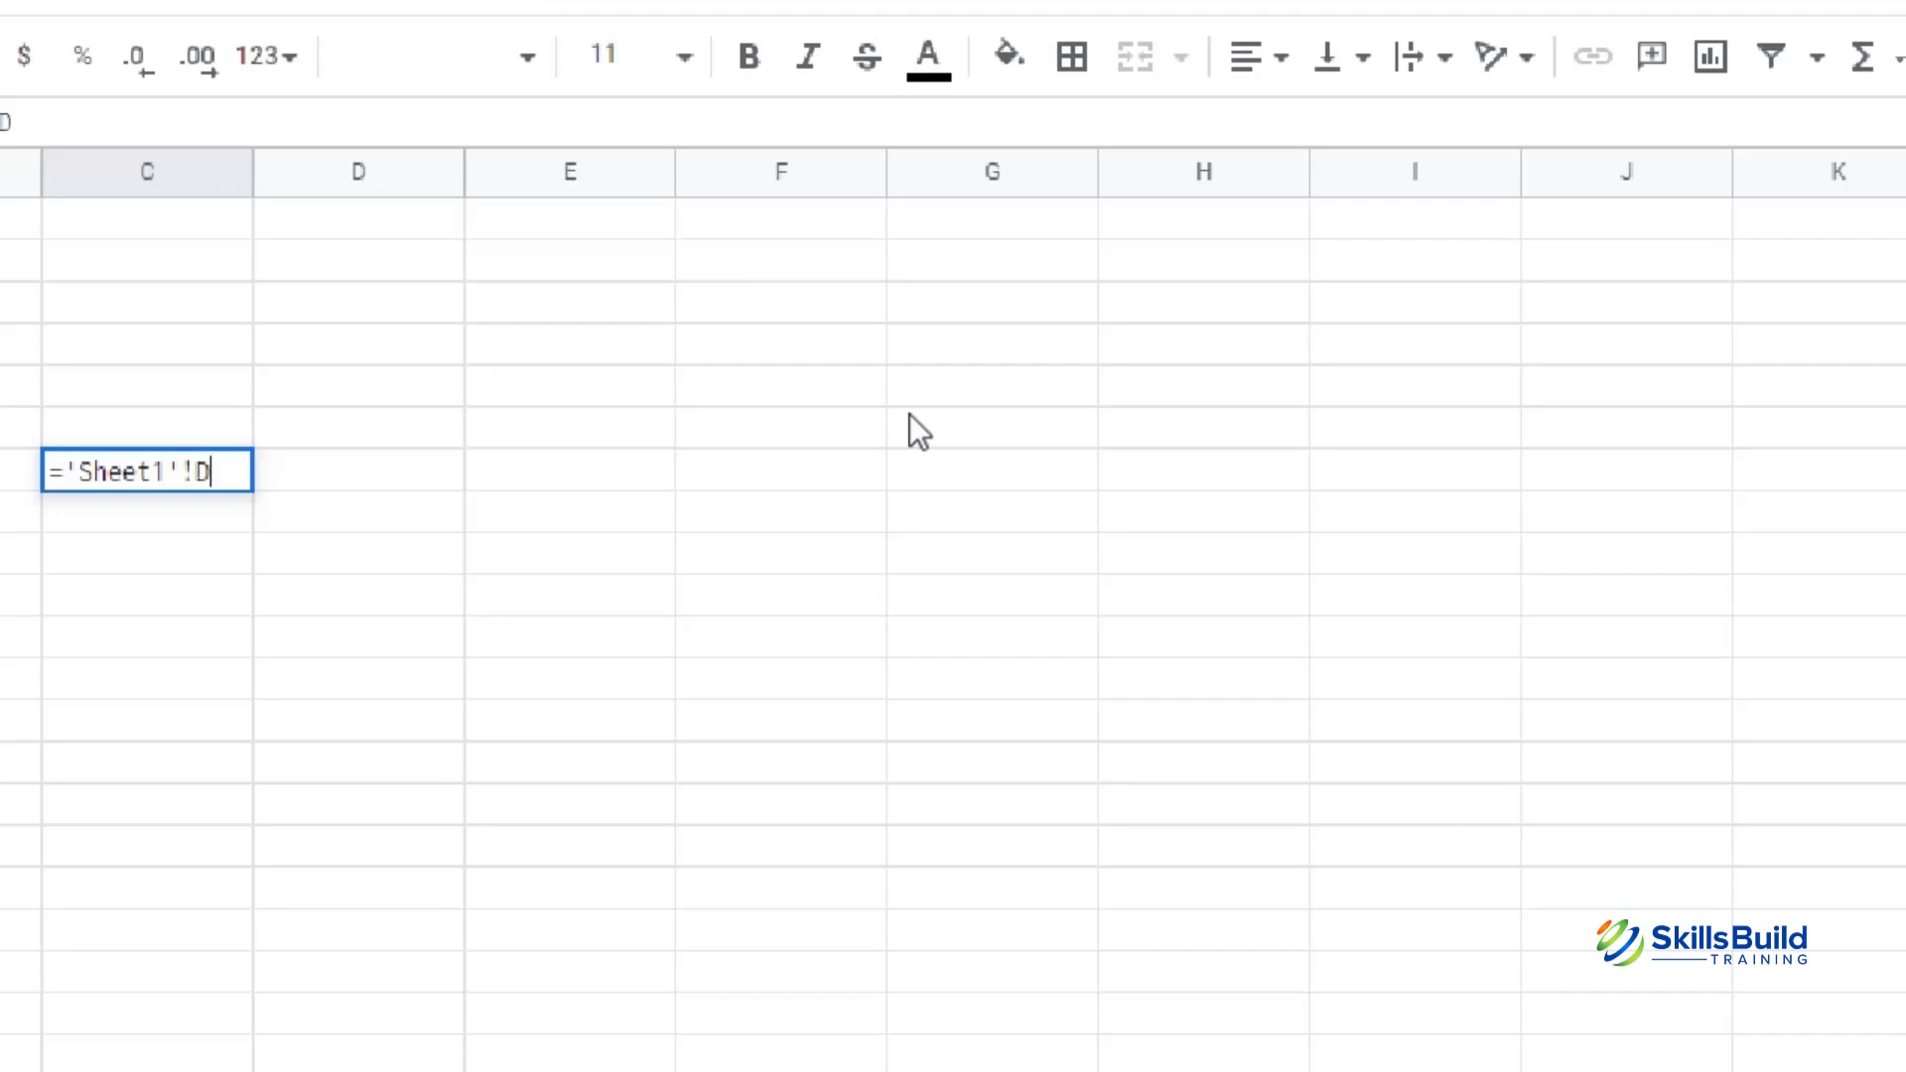
{"action": "type", "text": "5"}
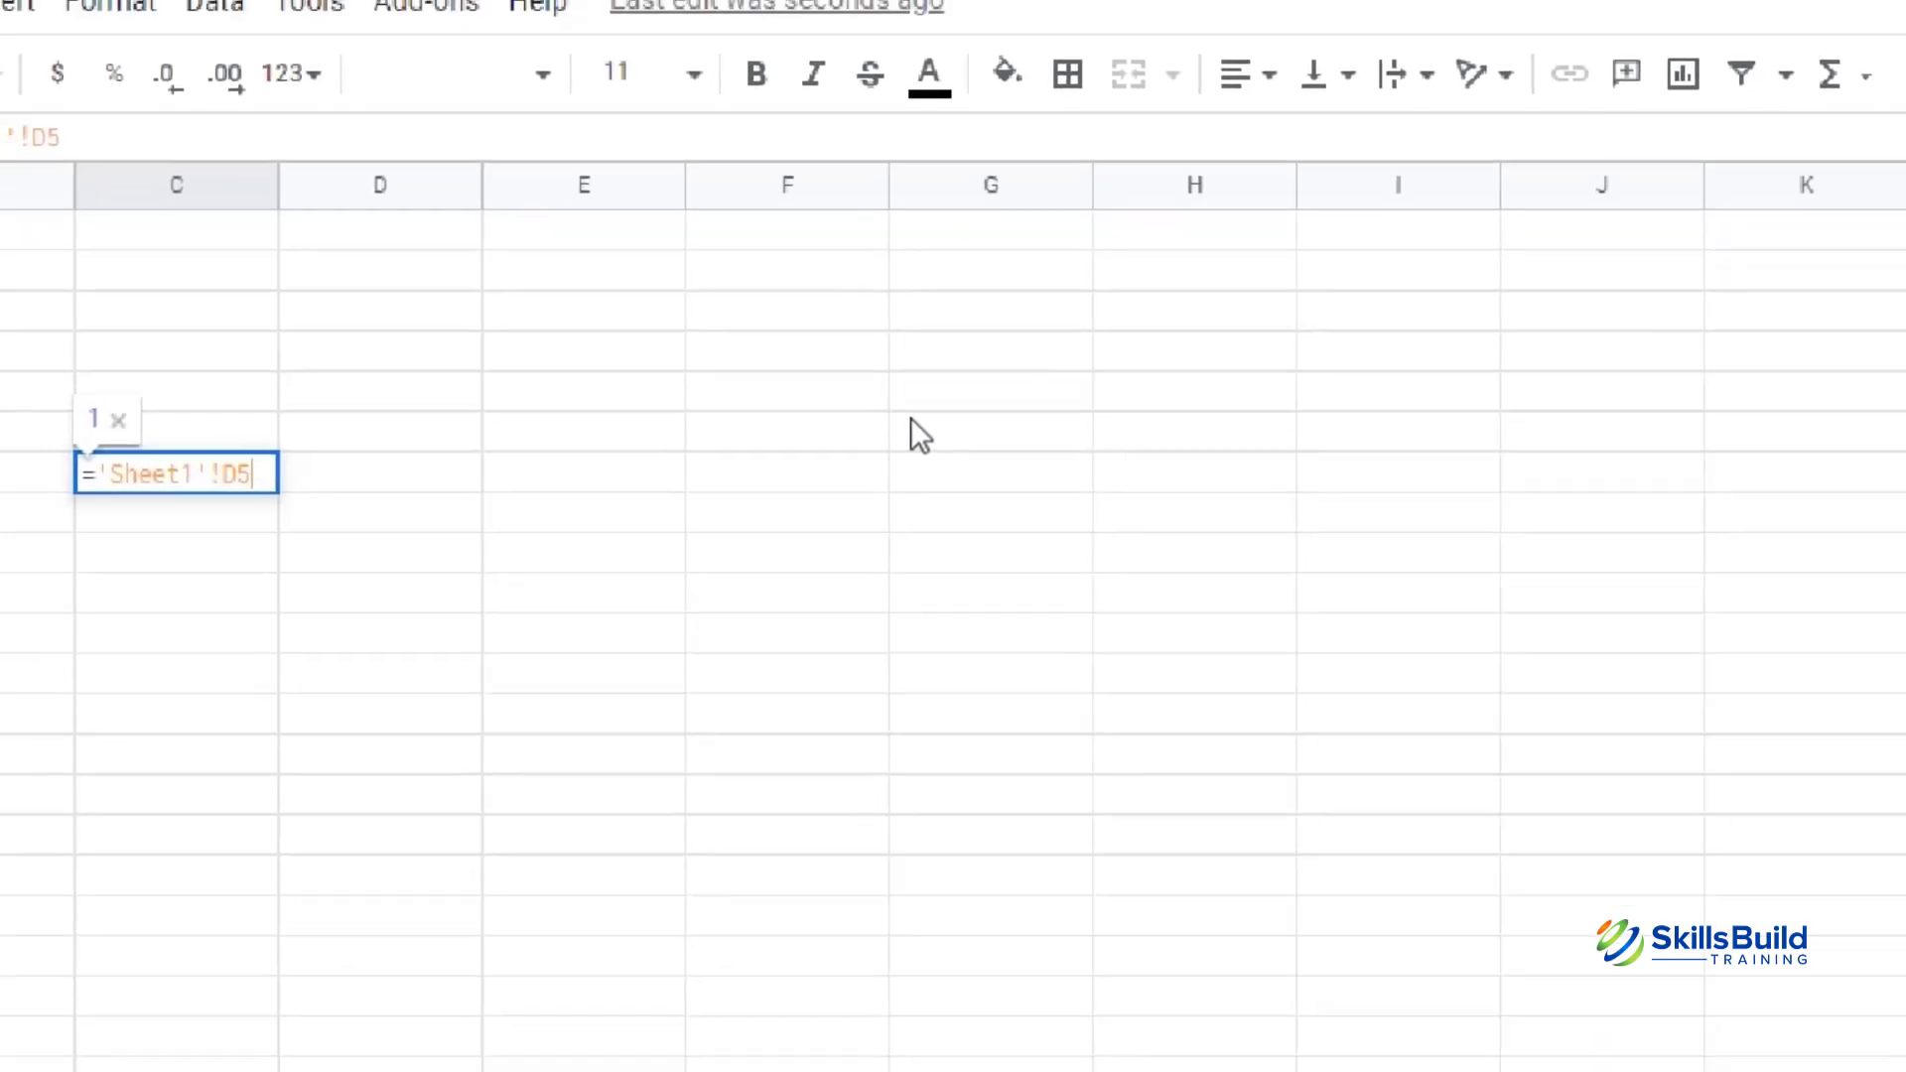
{"action": "key", "text": "Return"}
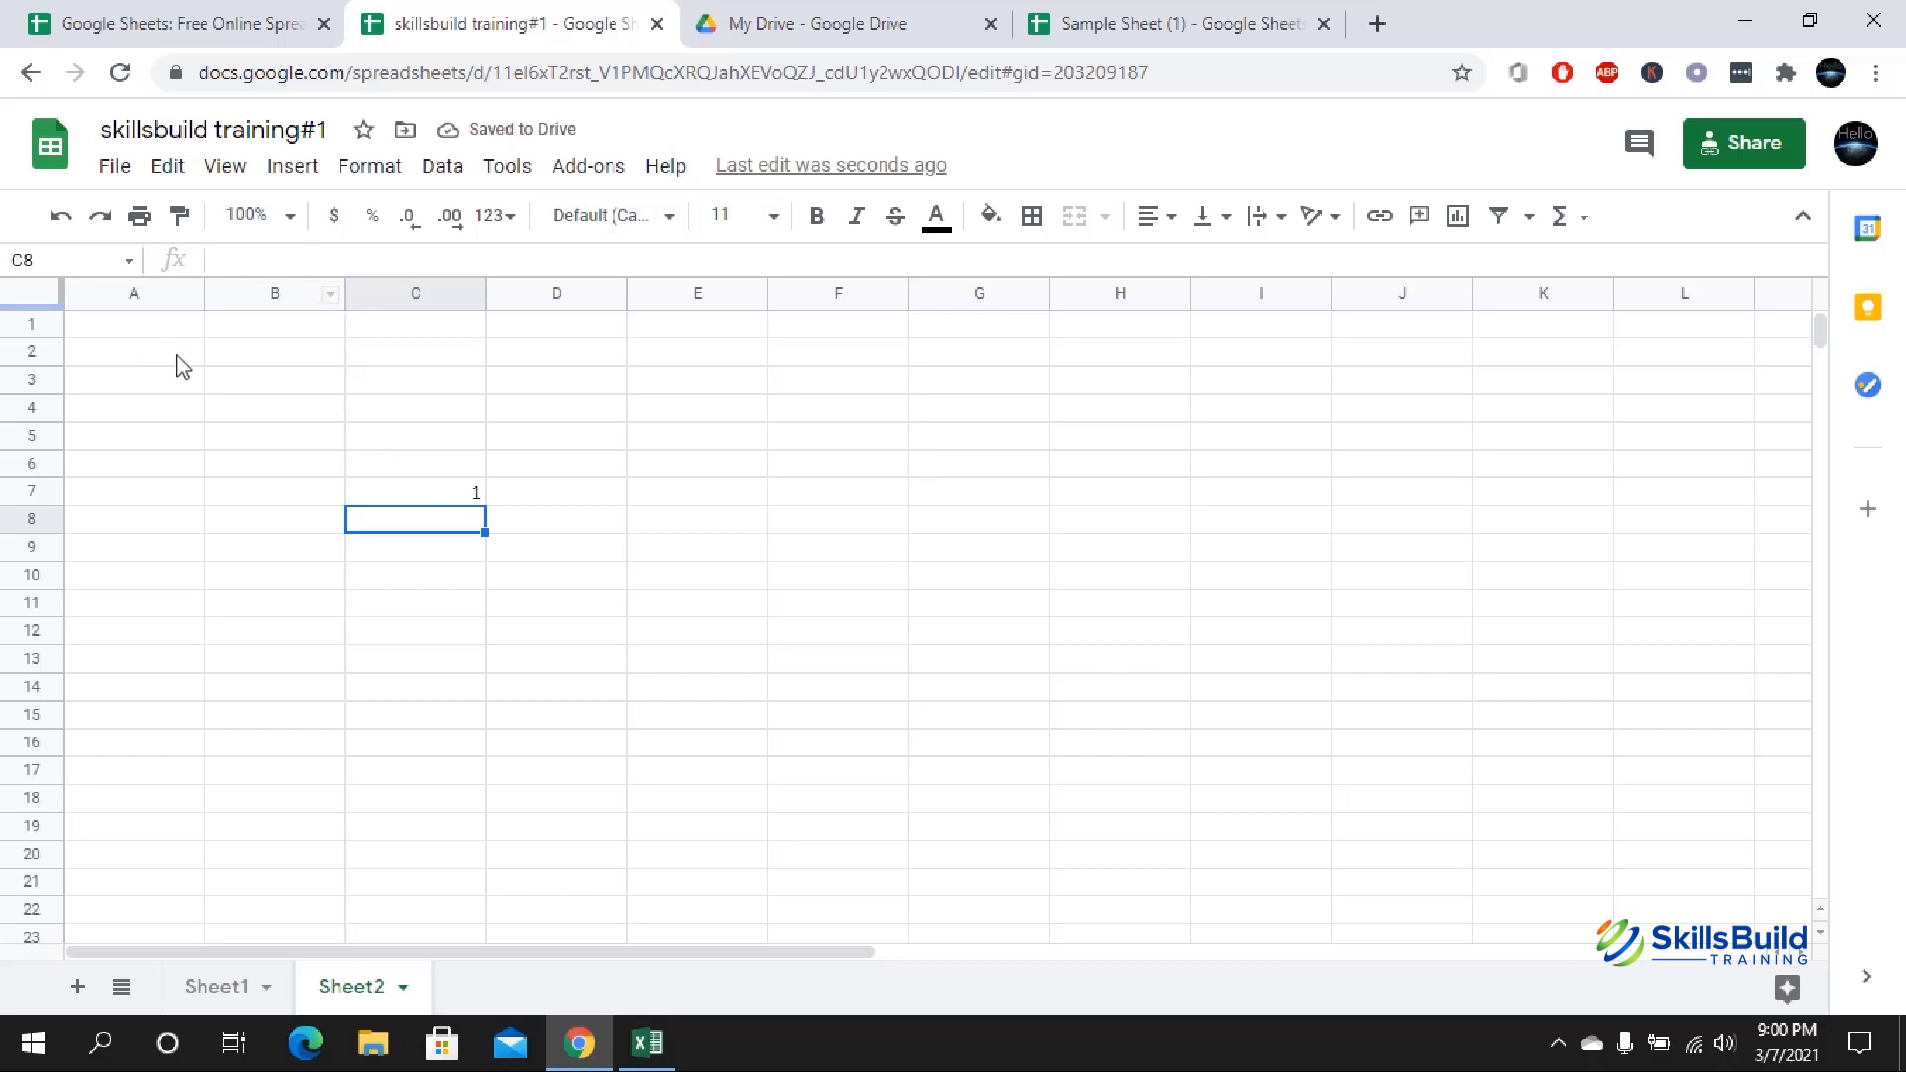
- Check the source data on Sheet1, and change the formula in cell C7 of Sheet2 to =Sheet1!B7
{"action": "left_click", "coordinate": [247, 992]}
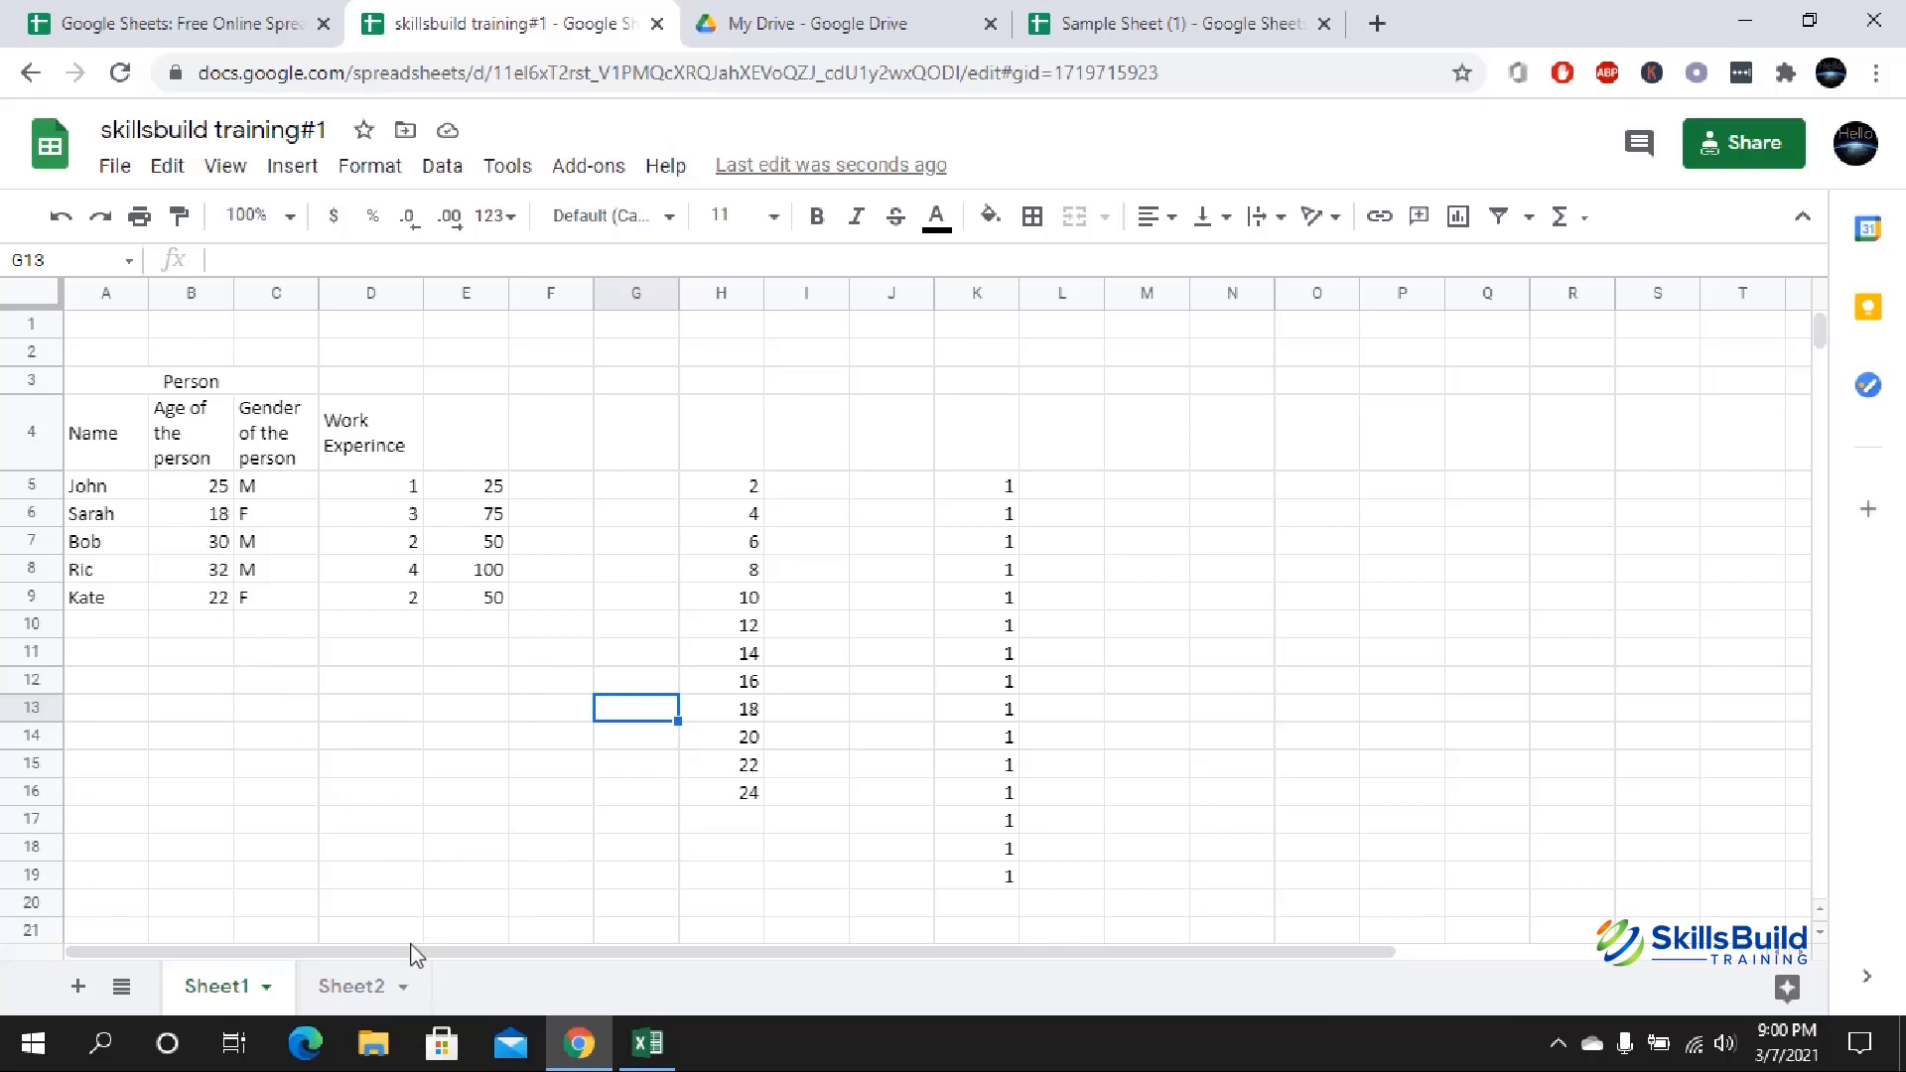
{"action": "left_click", "coordinate": [351, 986]}
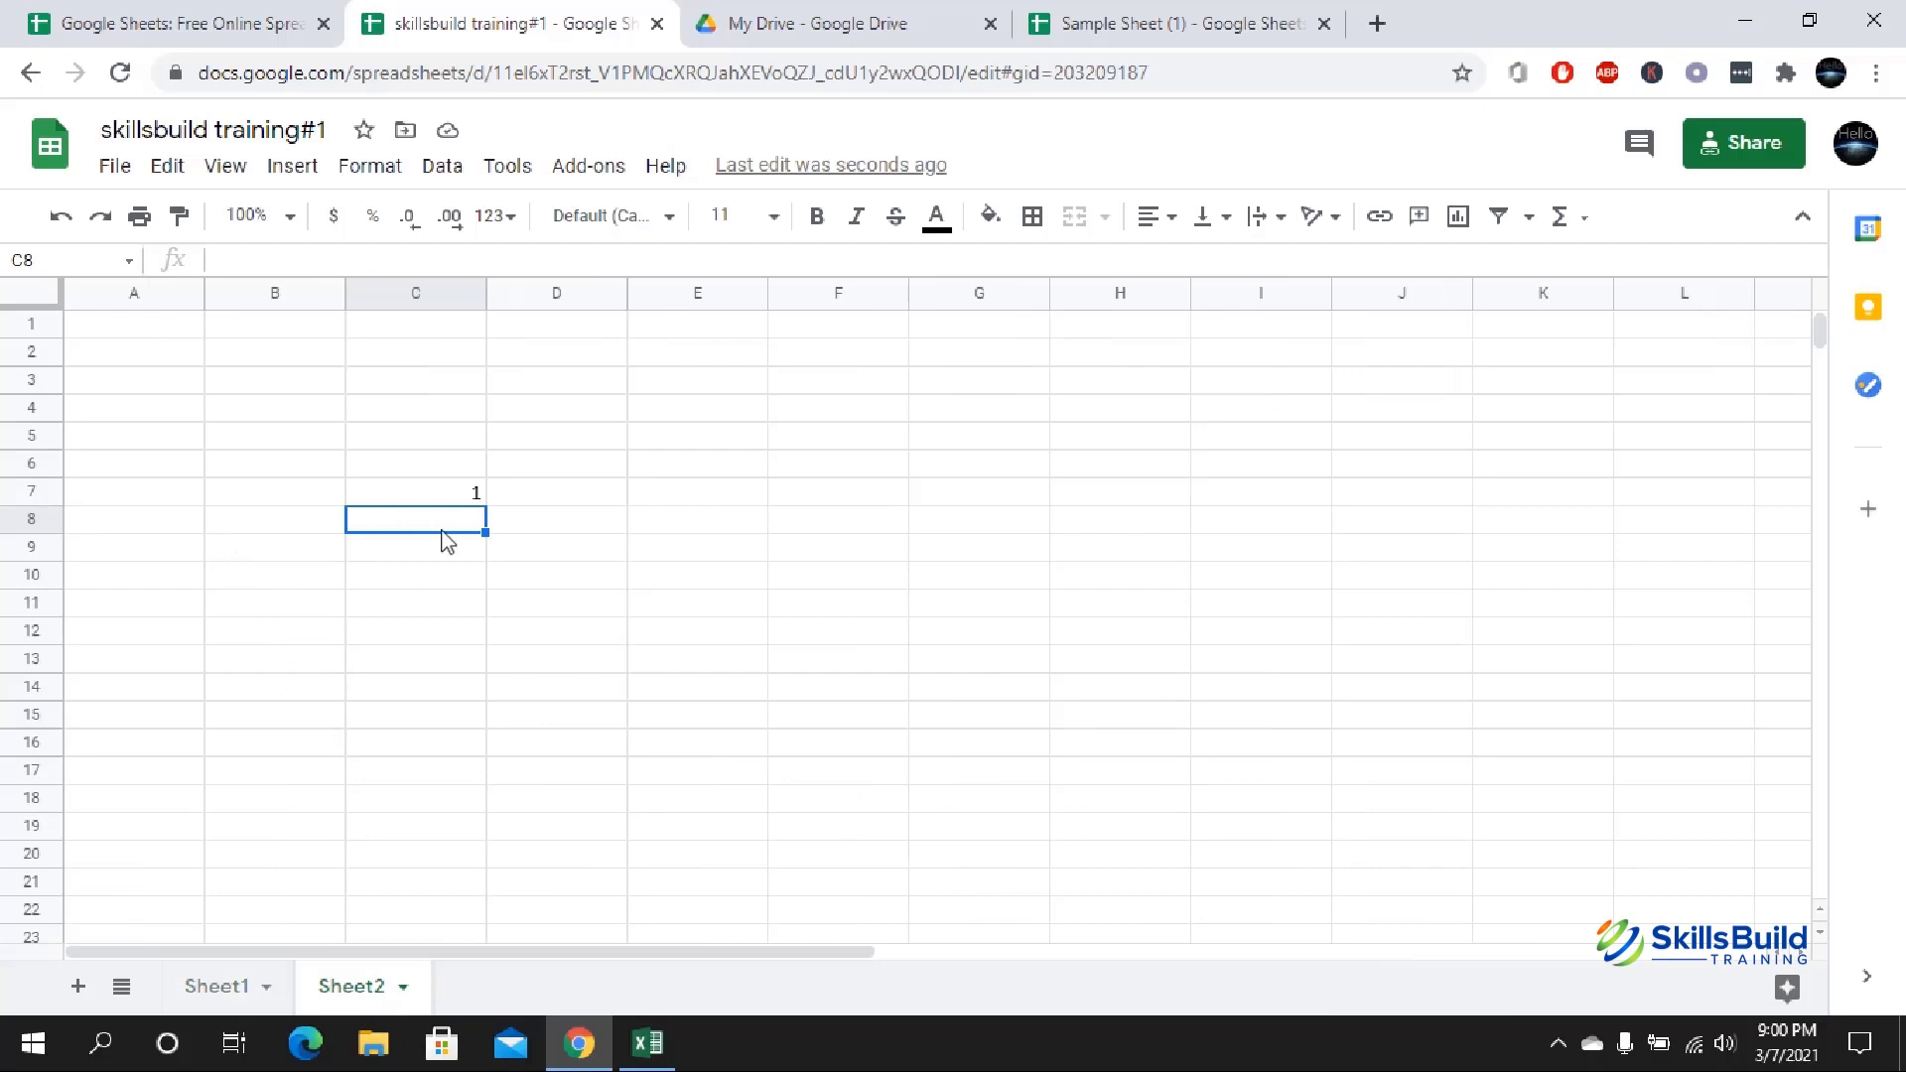
{"action": "double_click", "coordinate": [476, 498]}
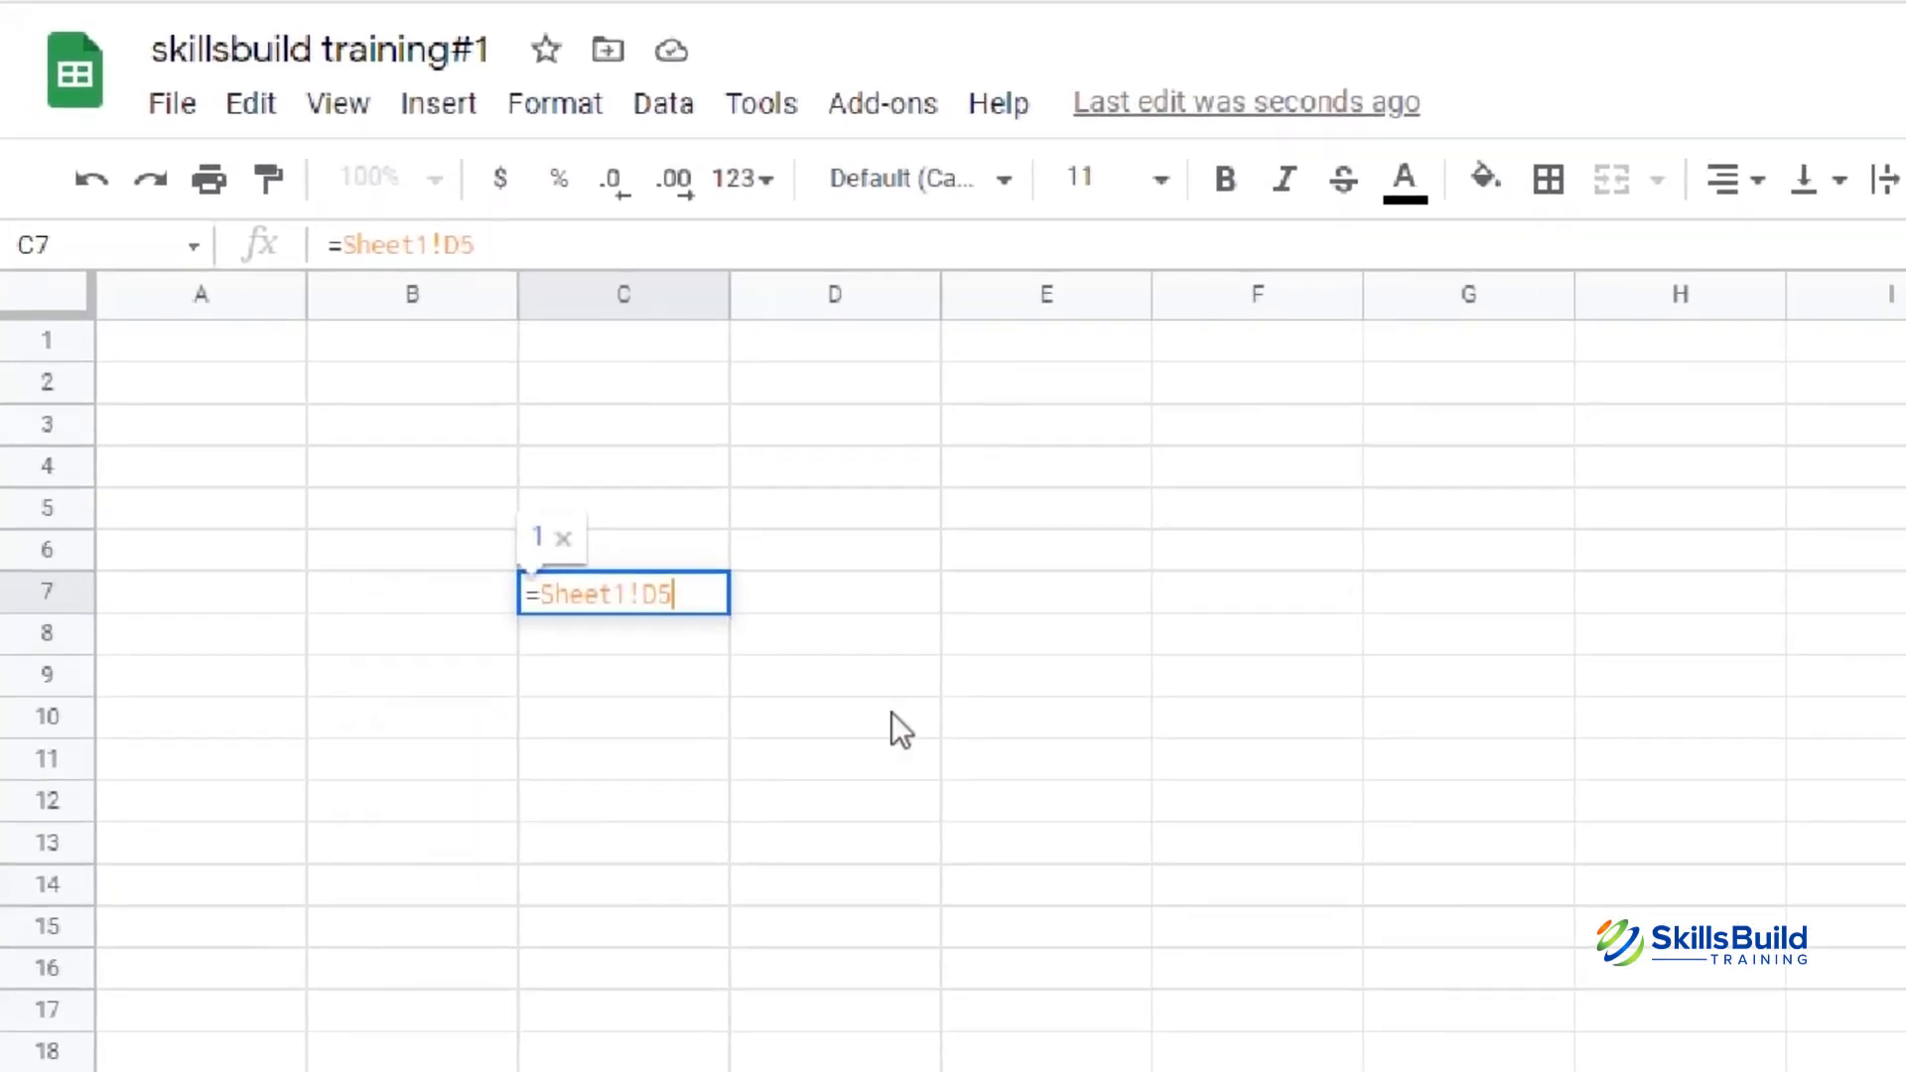
{"action": "key", "text": "BackSpace"}
{"action": "key", "text": "BackSpace"}
{"action": "type", "text": "B7"}
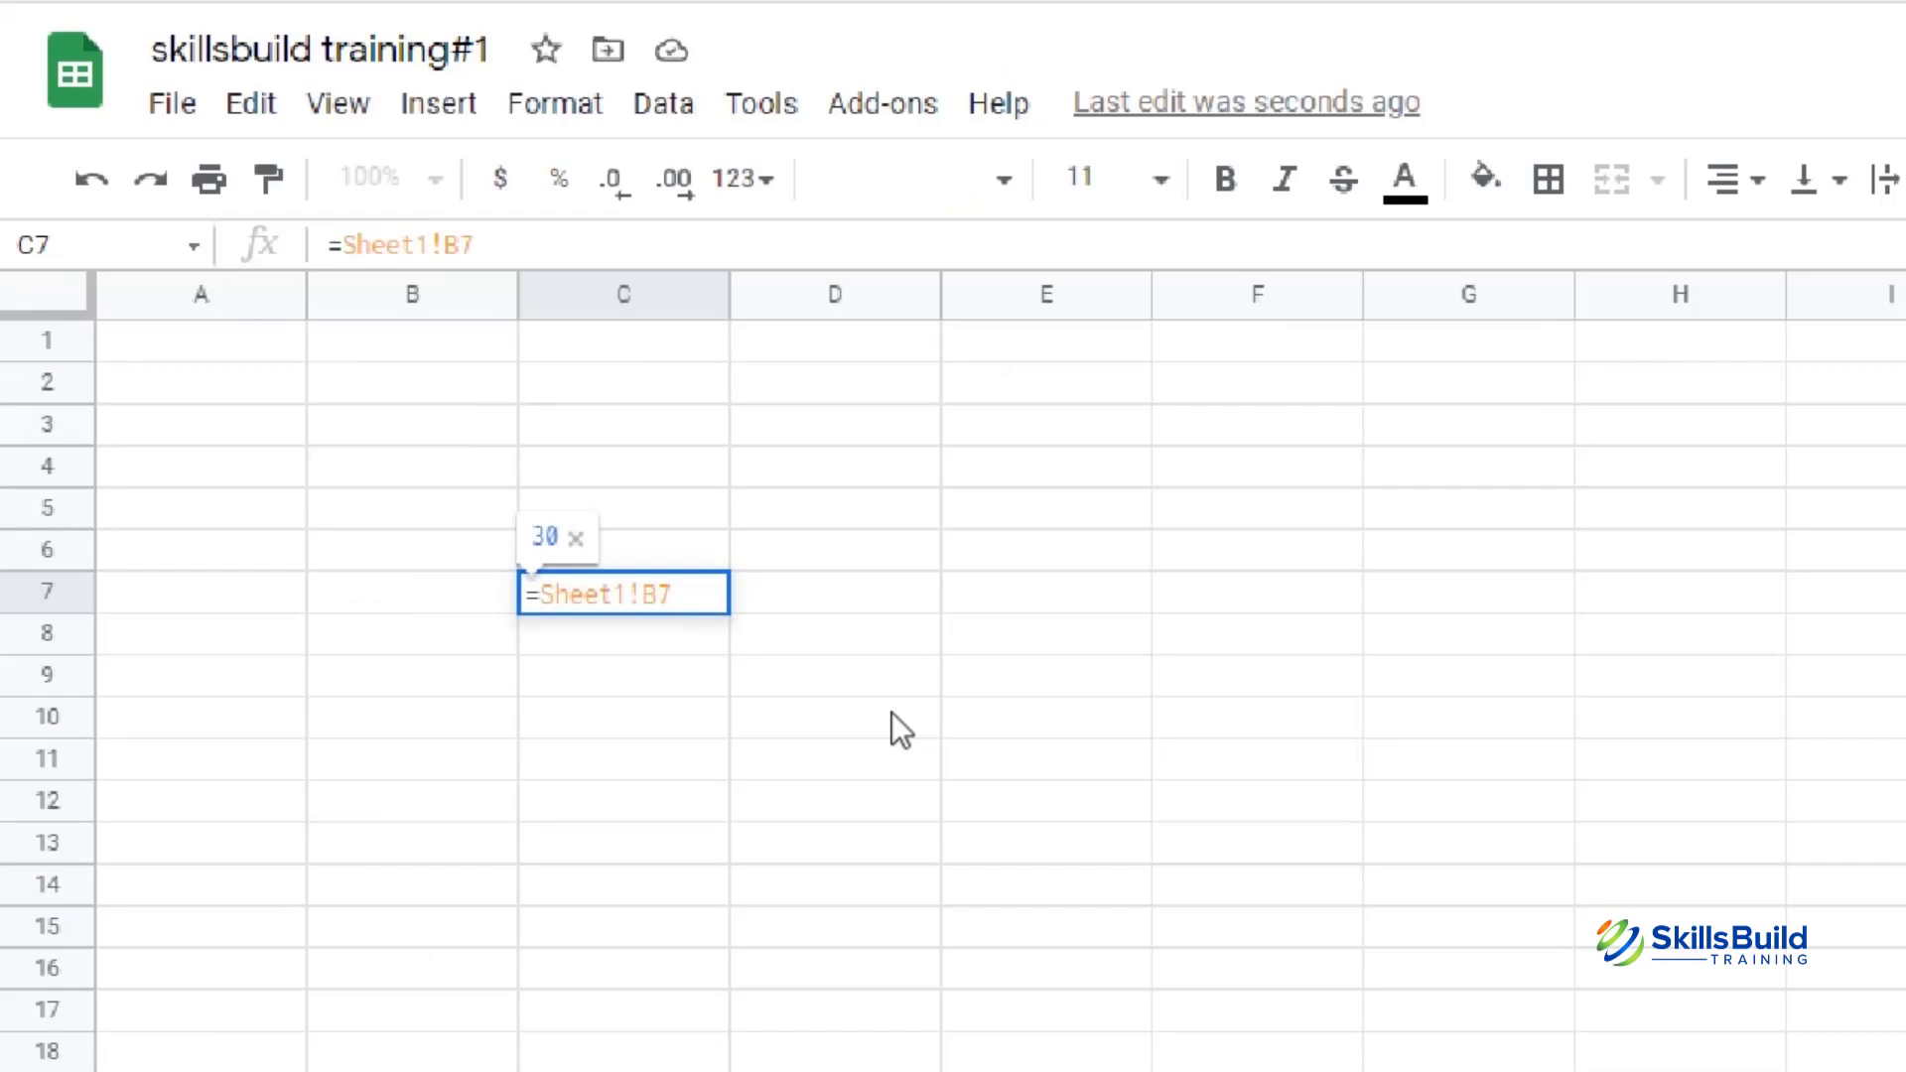
{"action": "key", "text": "Return"}
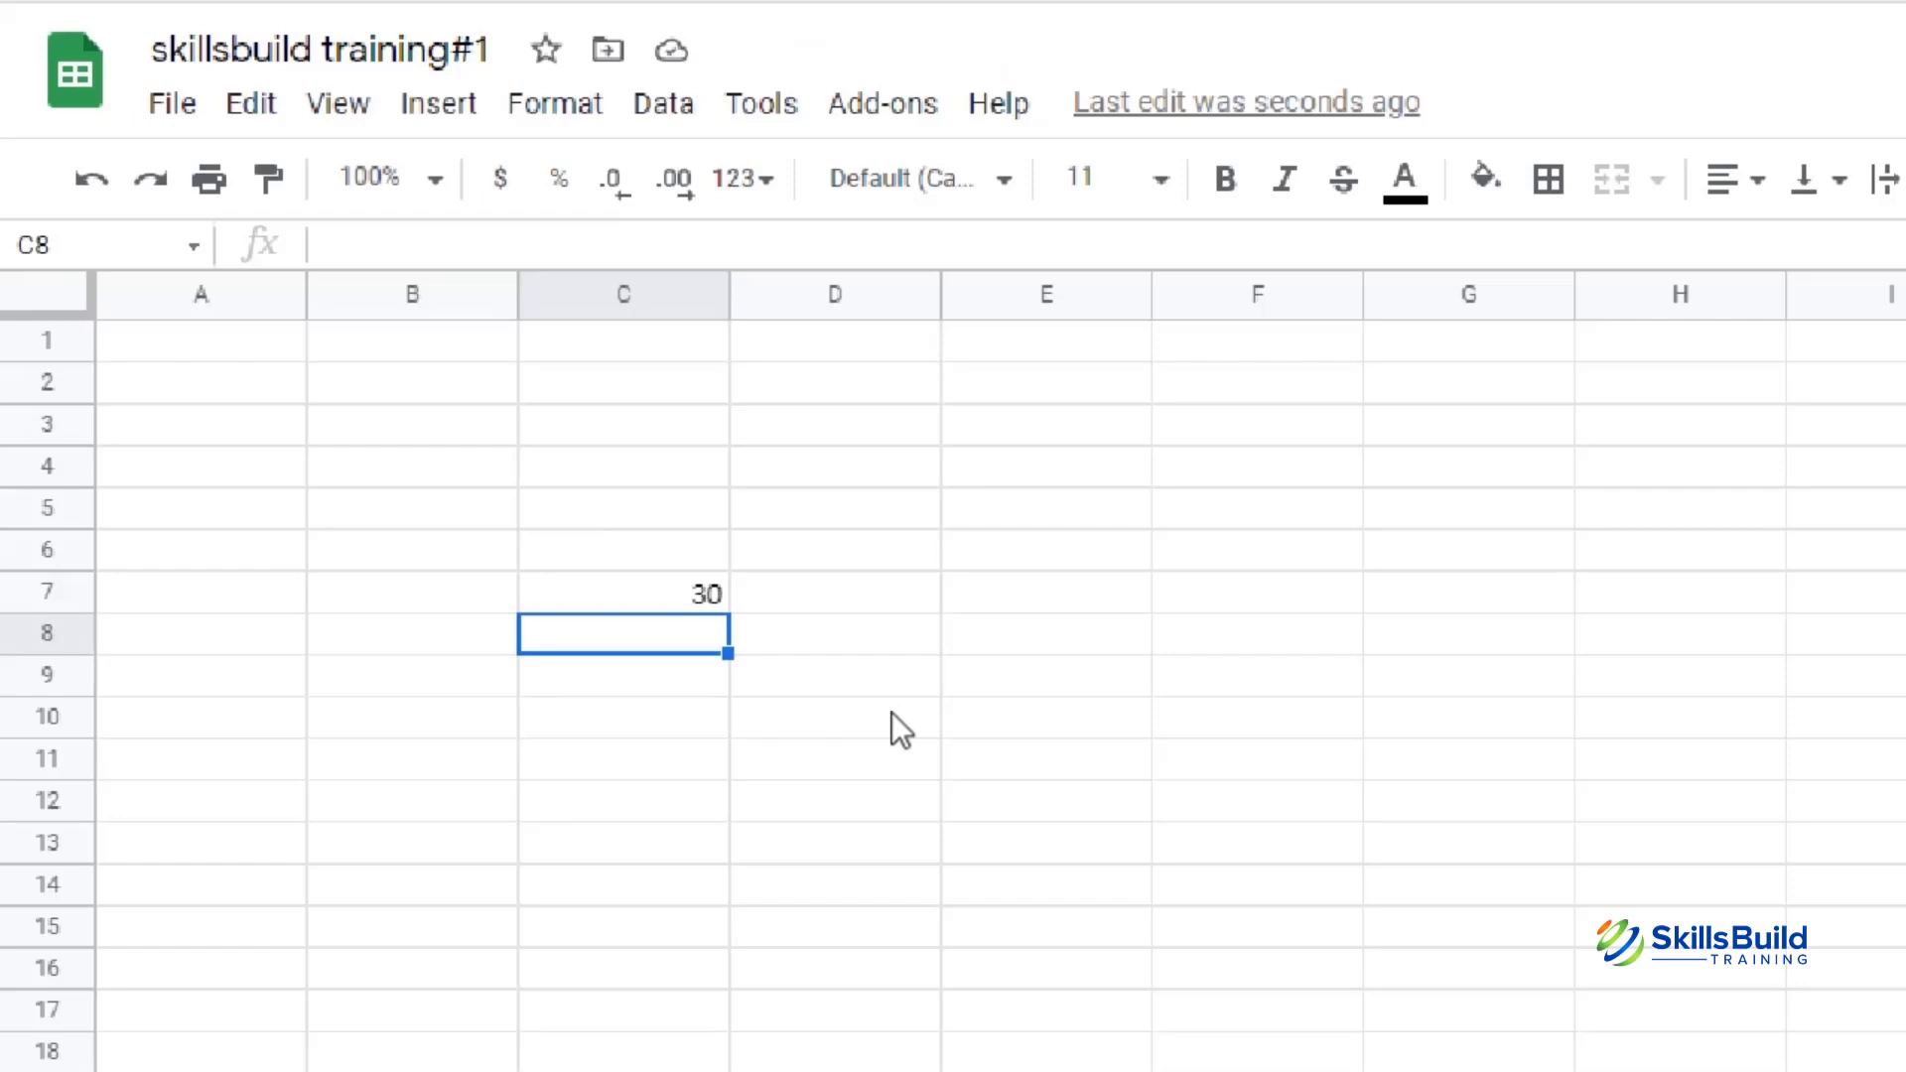
- Begin an IMPORTRANGE formula in cell E7 of Sheet2 with empty quotation marks for the spreadsheet link
{"action": "double_click", "coordinate": [1041, 599]}
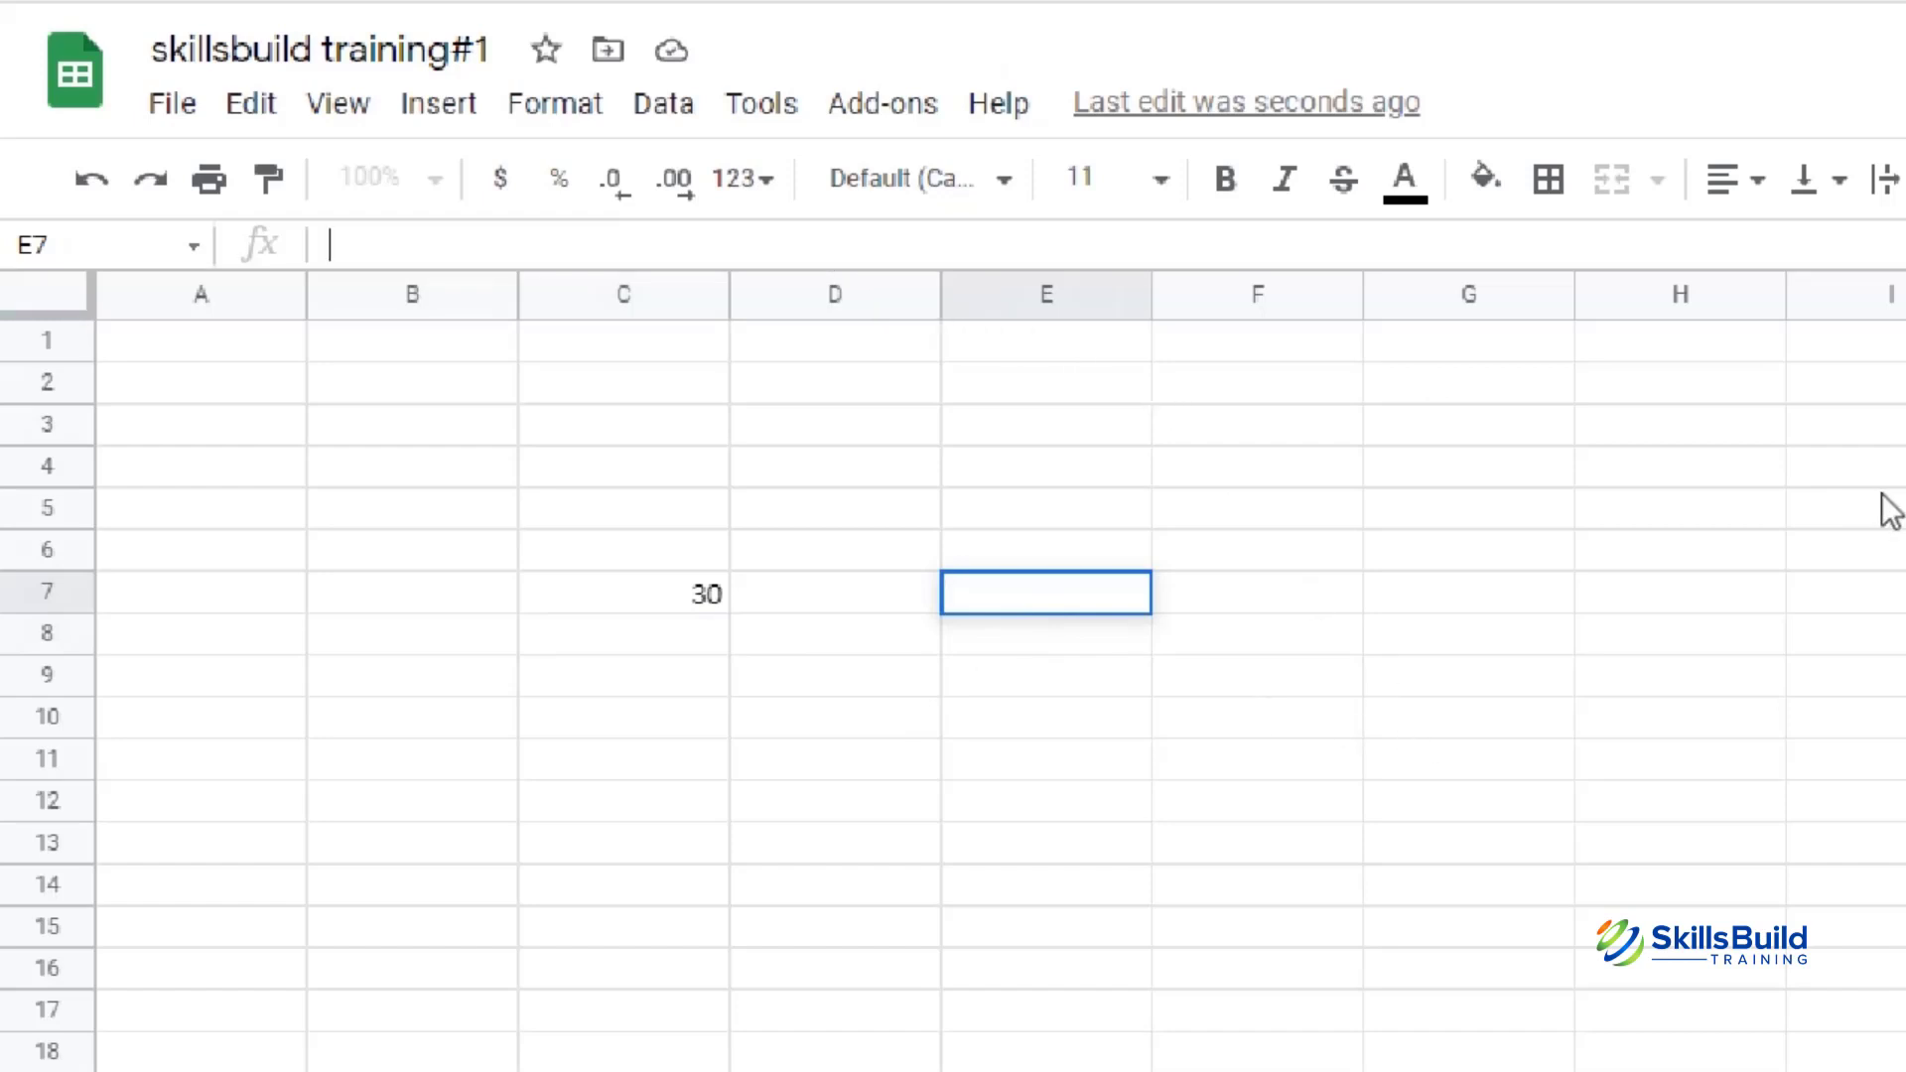
{"action": "type", "text": "="}
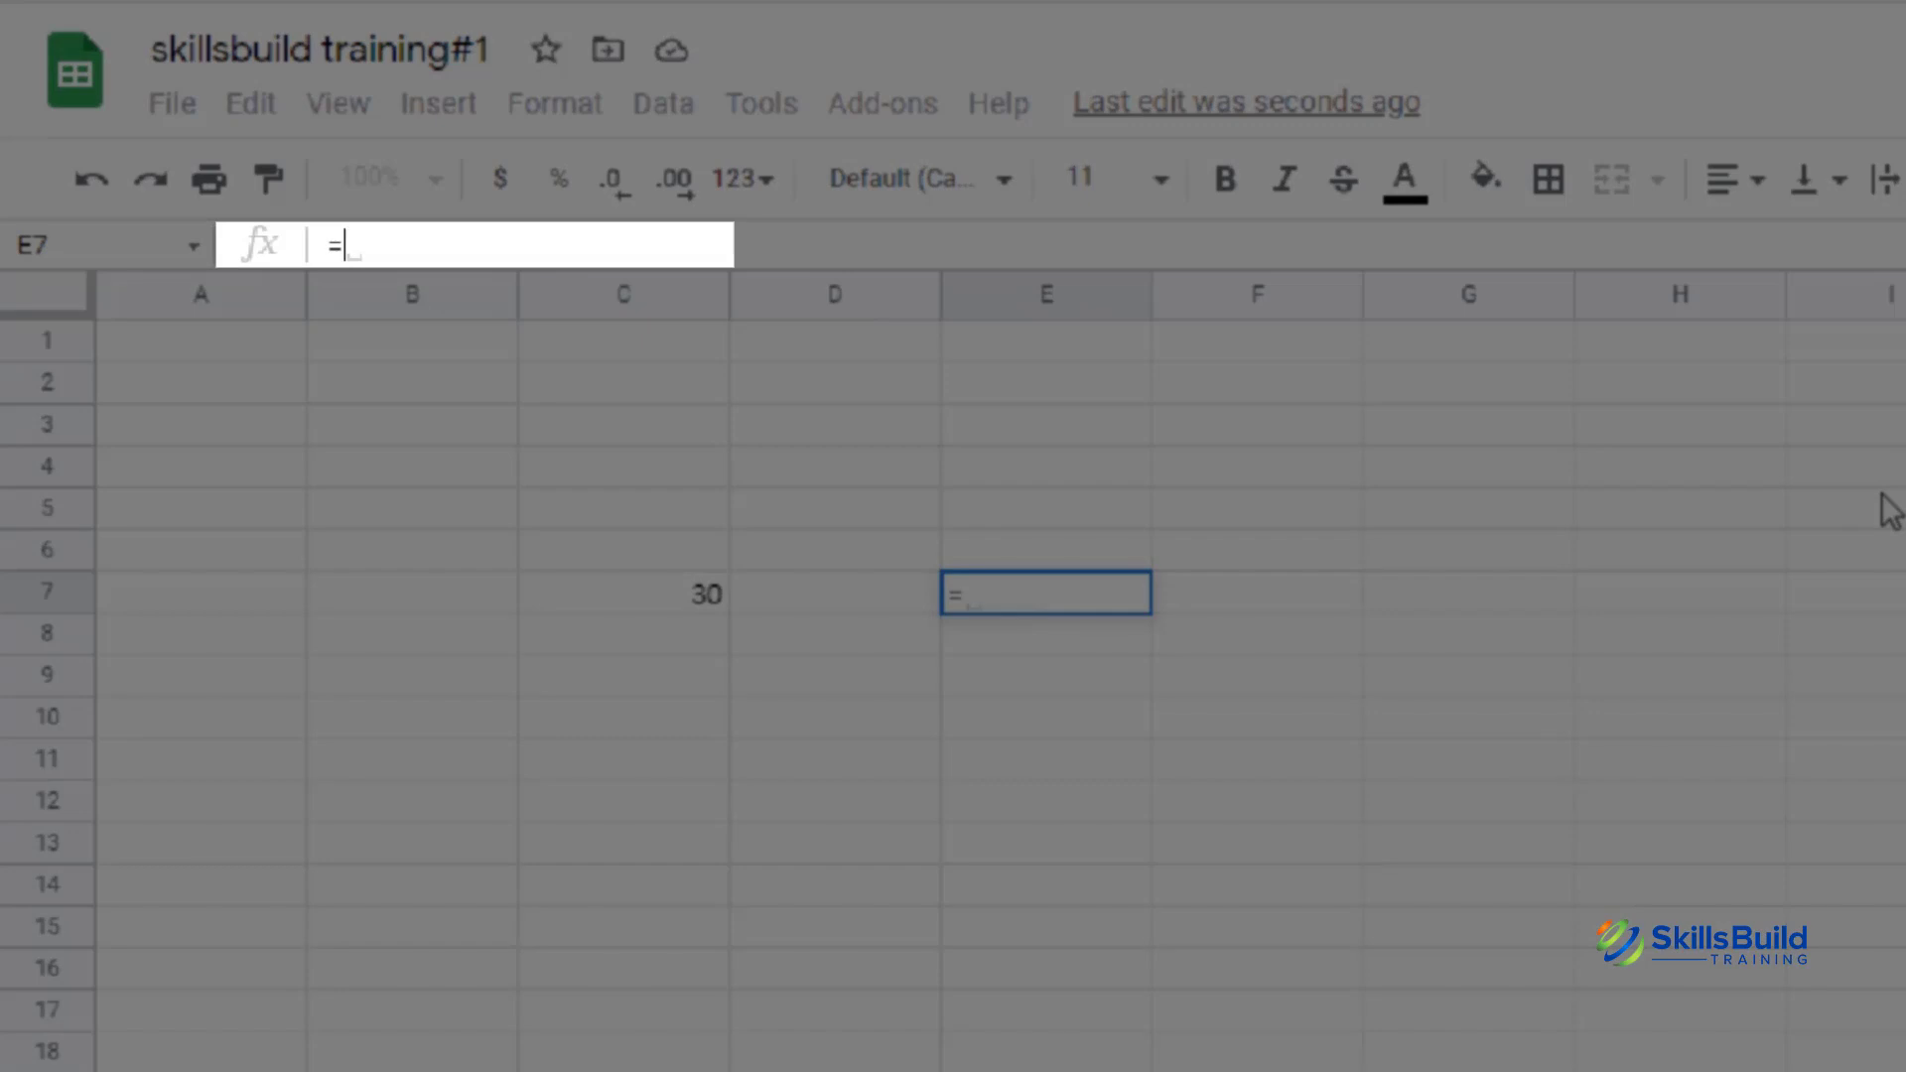
{"action": "type", "text": "imo"}
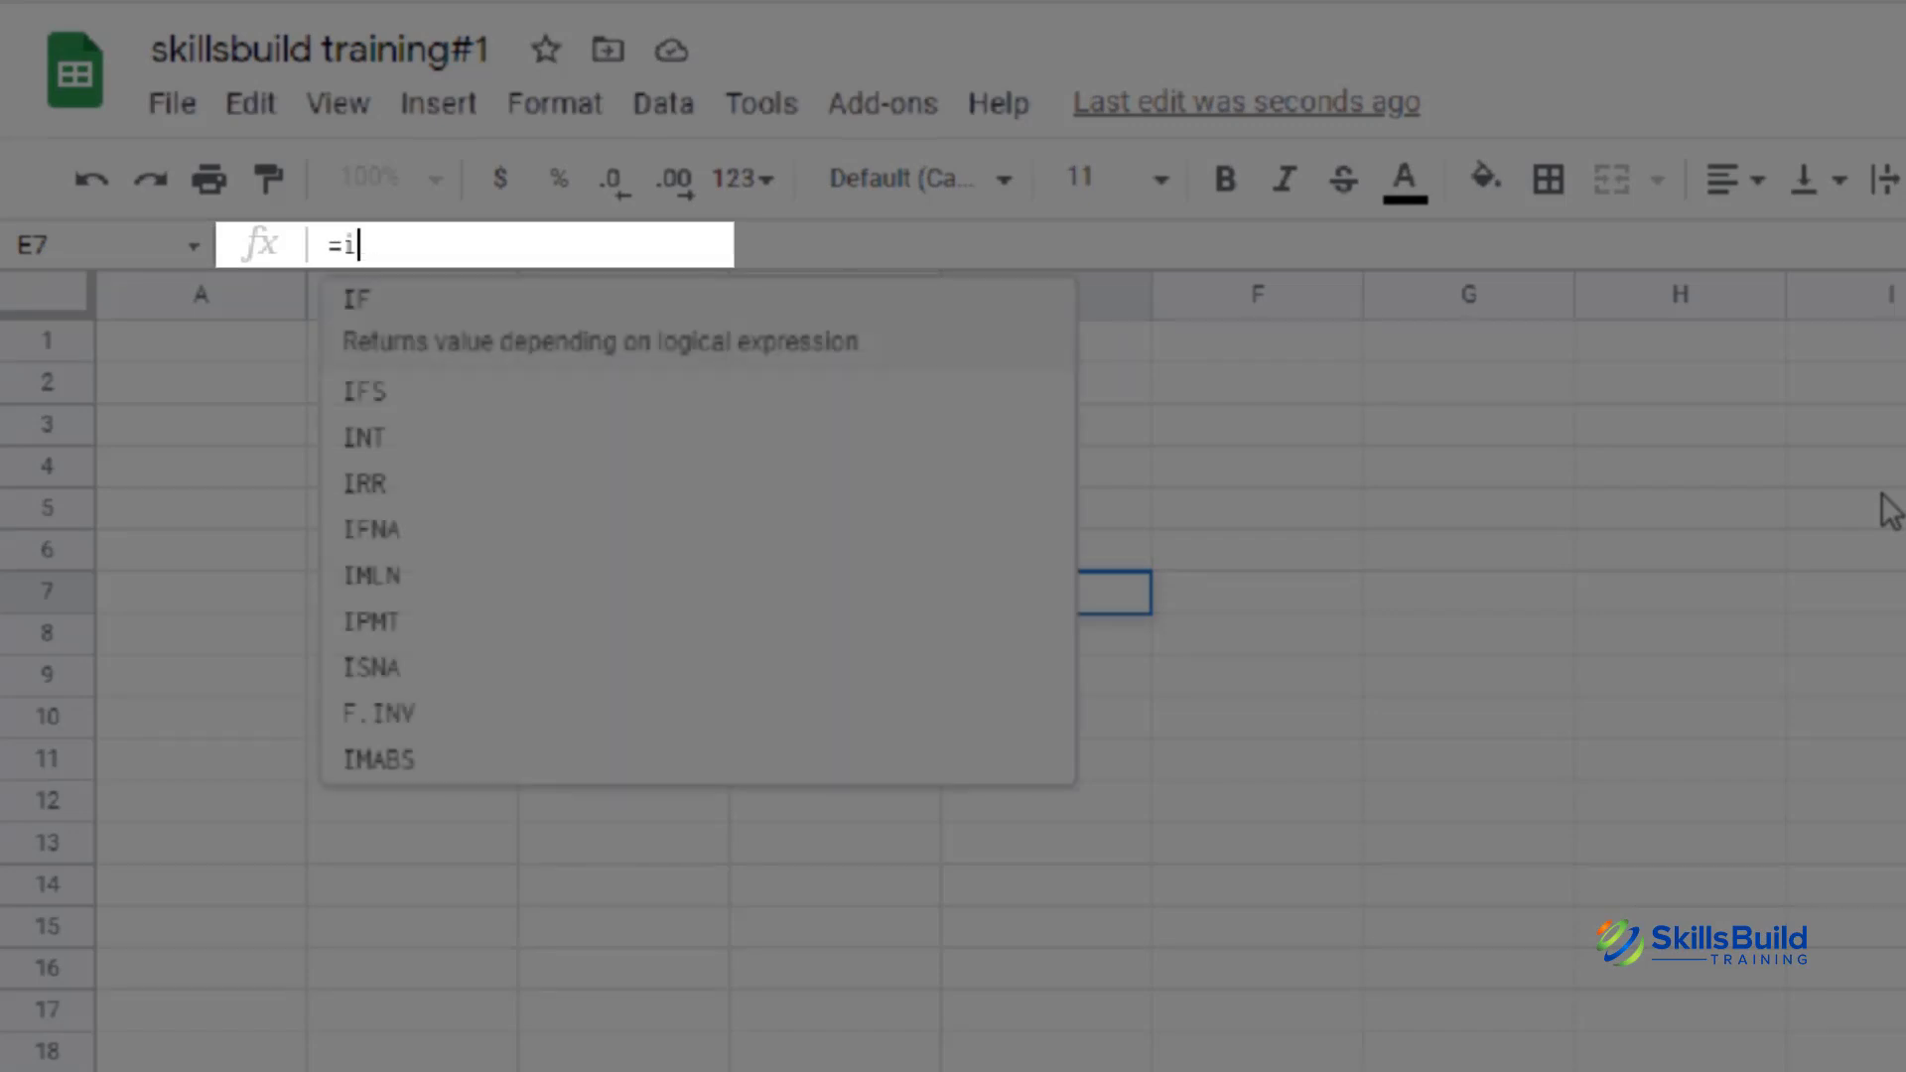
{"action": "key", "text": "BackSpace"}
{"action": "key", "text": "BackSpace"}
{"action": "key", "text": "BackSpace"}
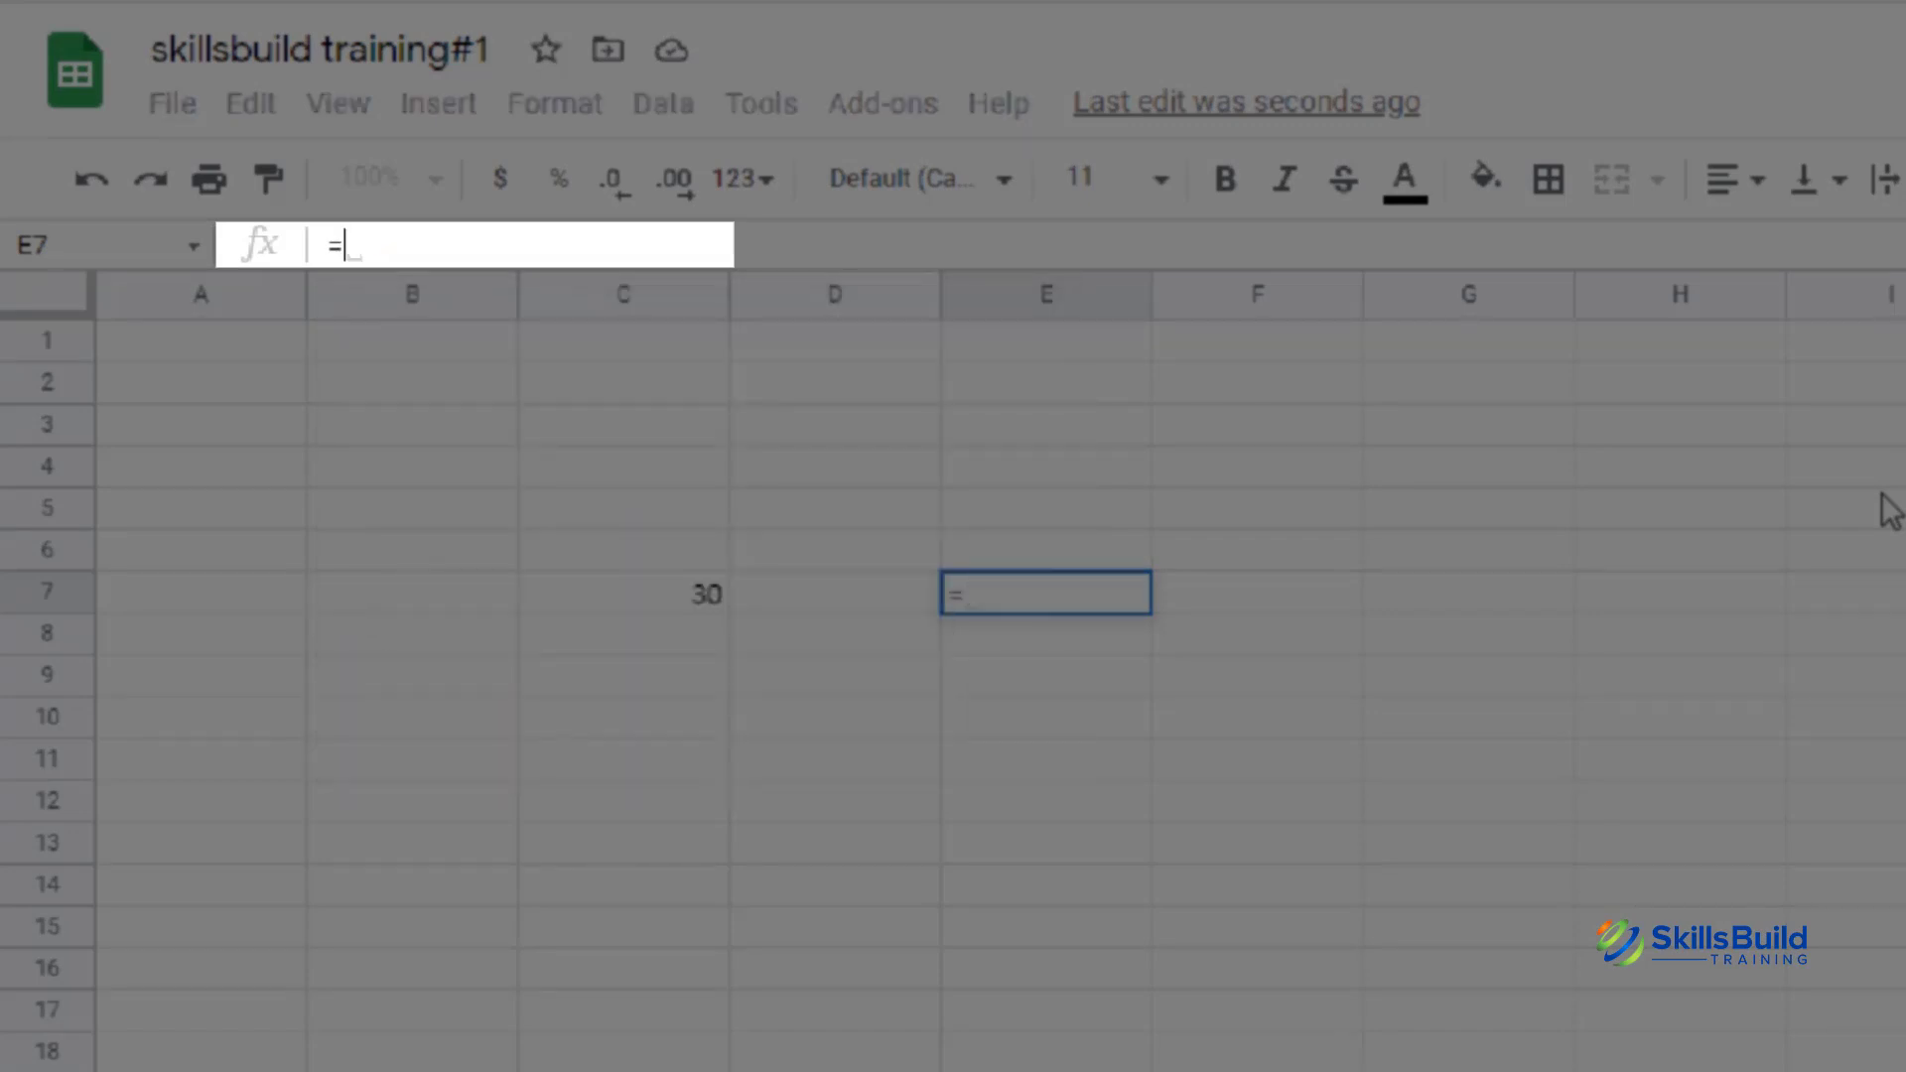
{"action": "type", "text": "IMPORTRAN"}
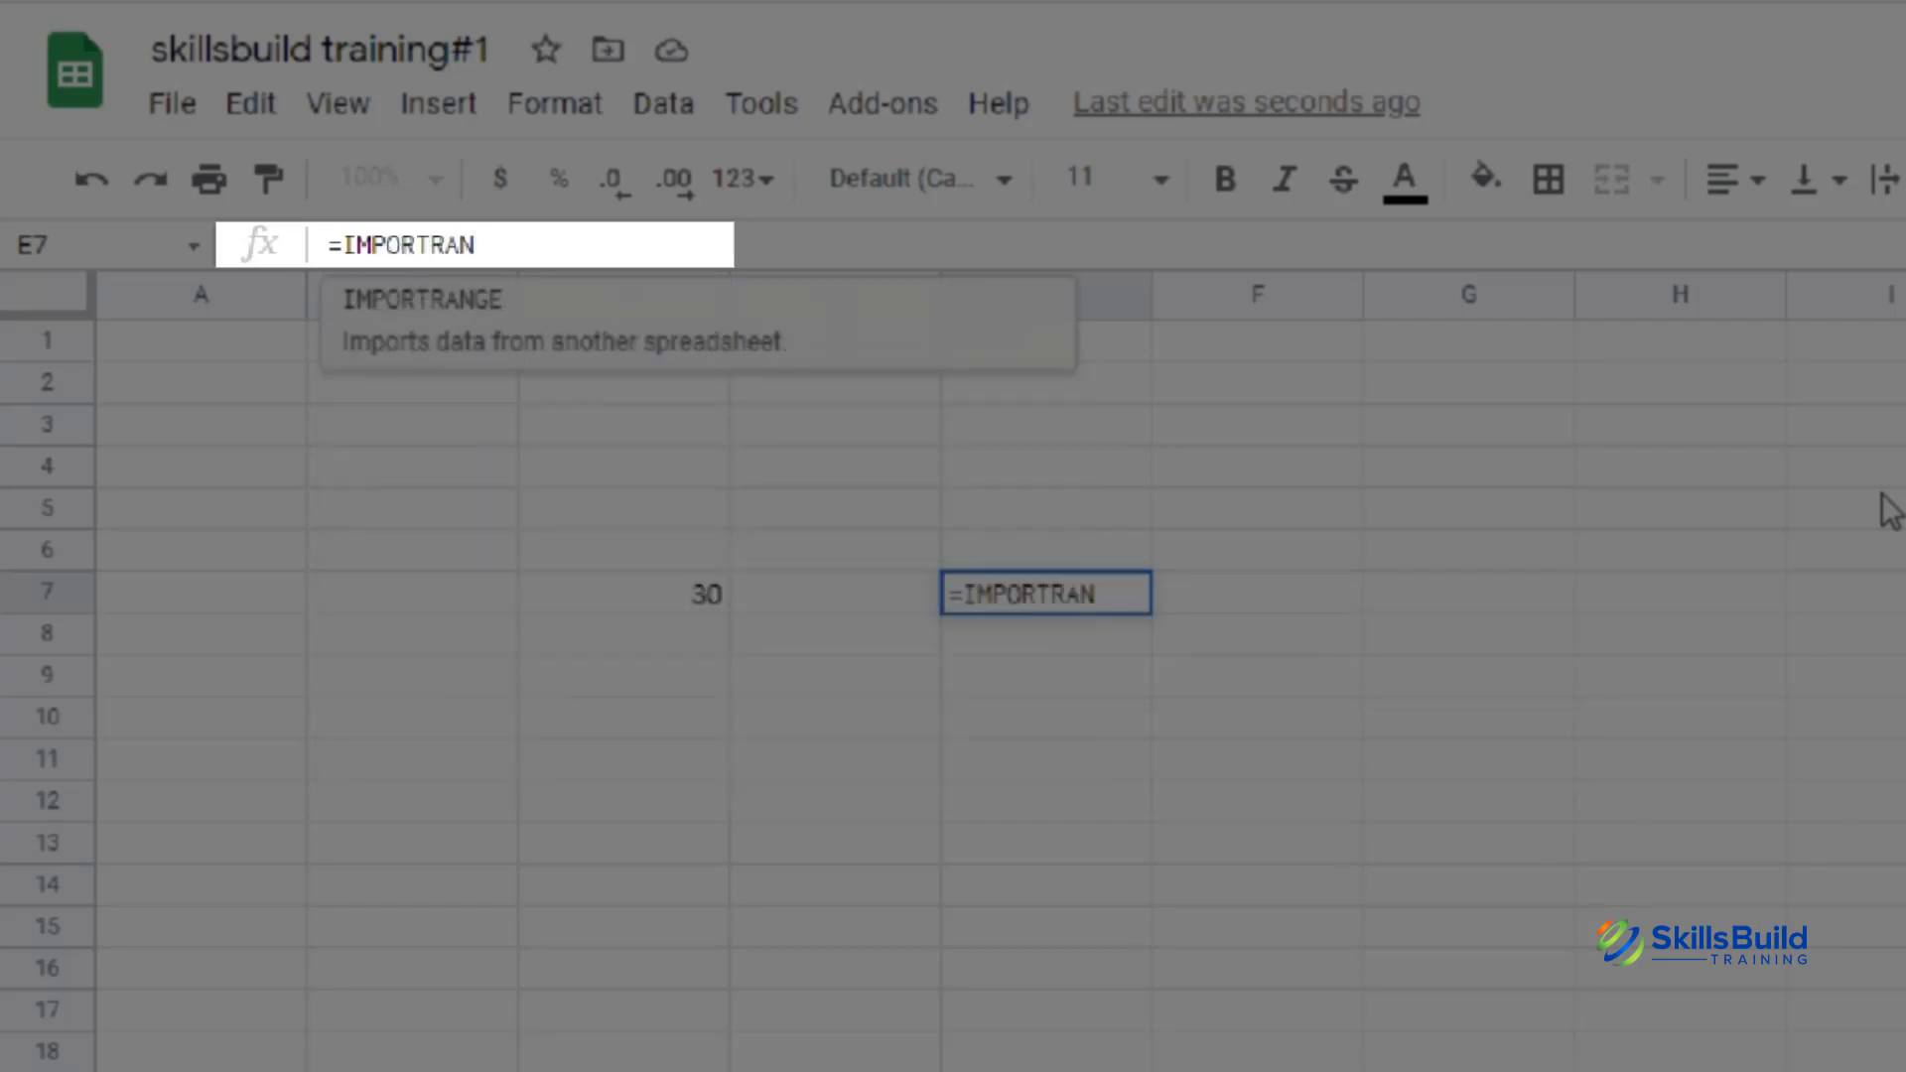
{"action": "key", "text": "Tab"}
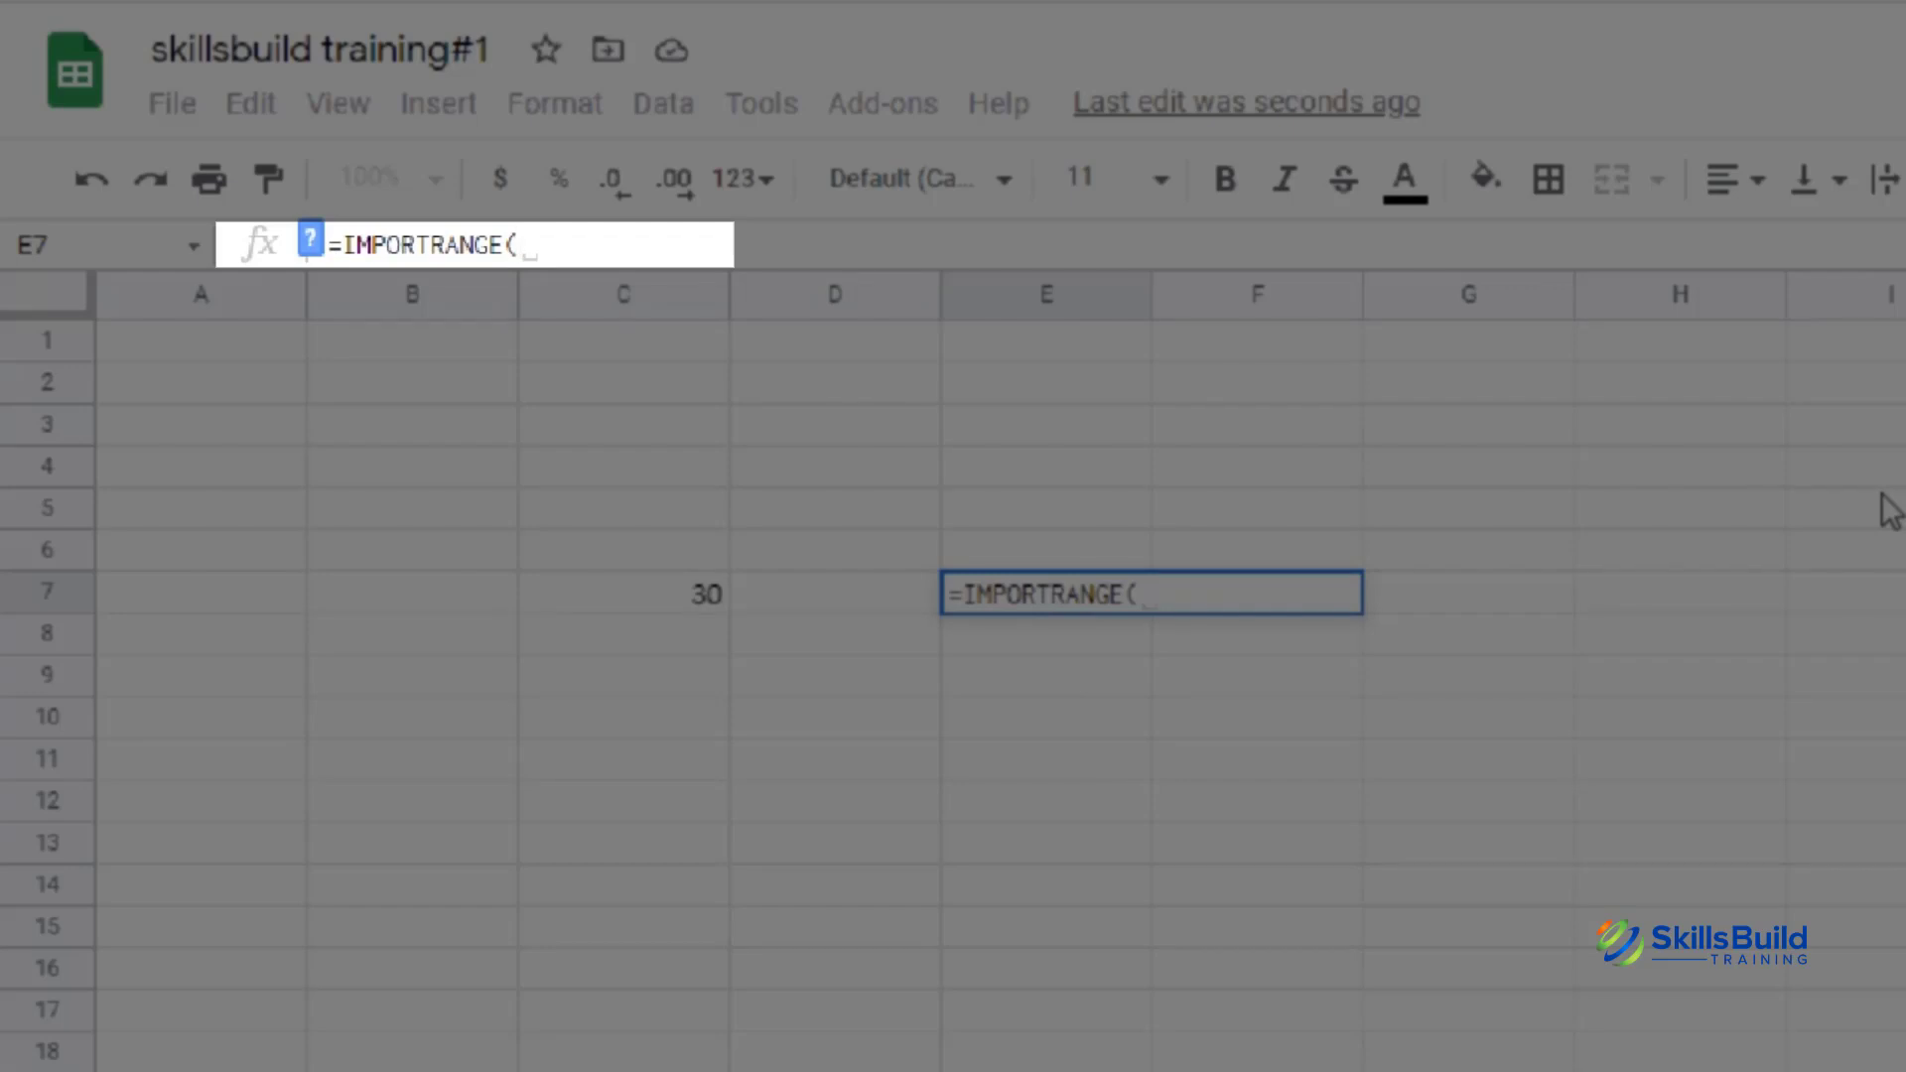
{"action": "type", "text": ")"}
{"action": "key", "text": "Left"}
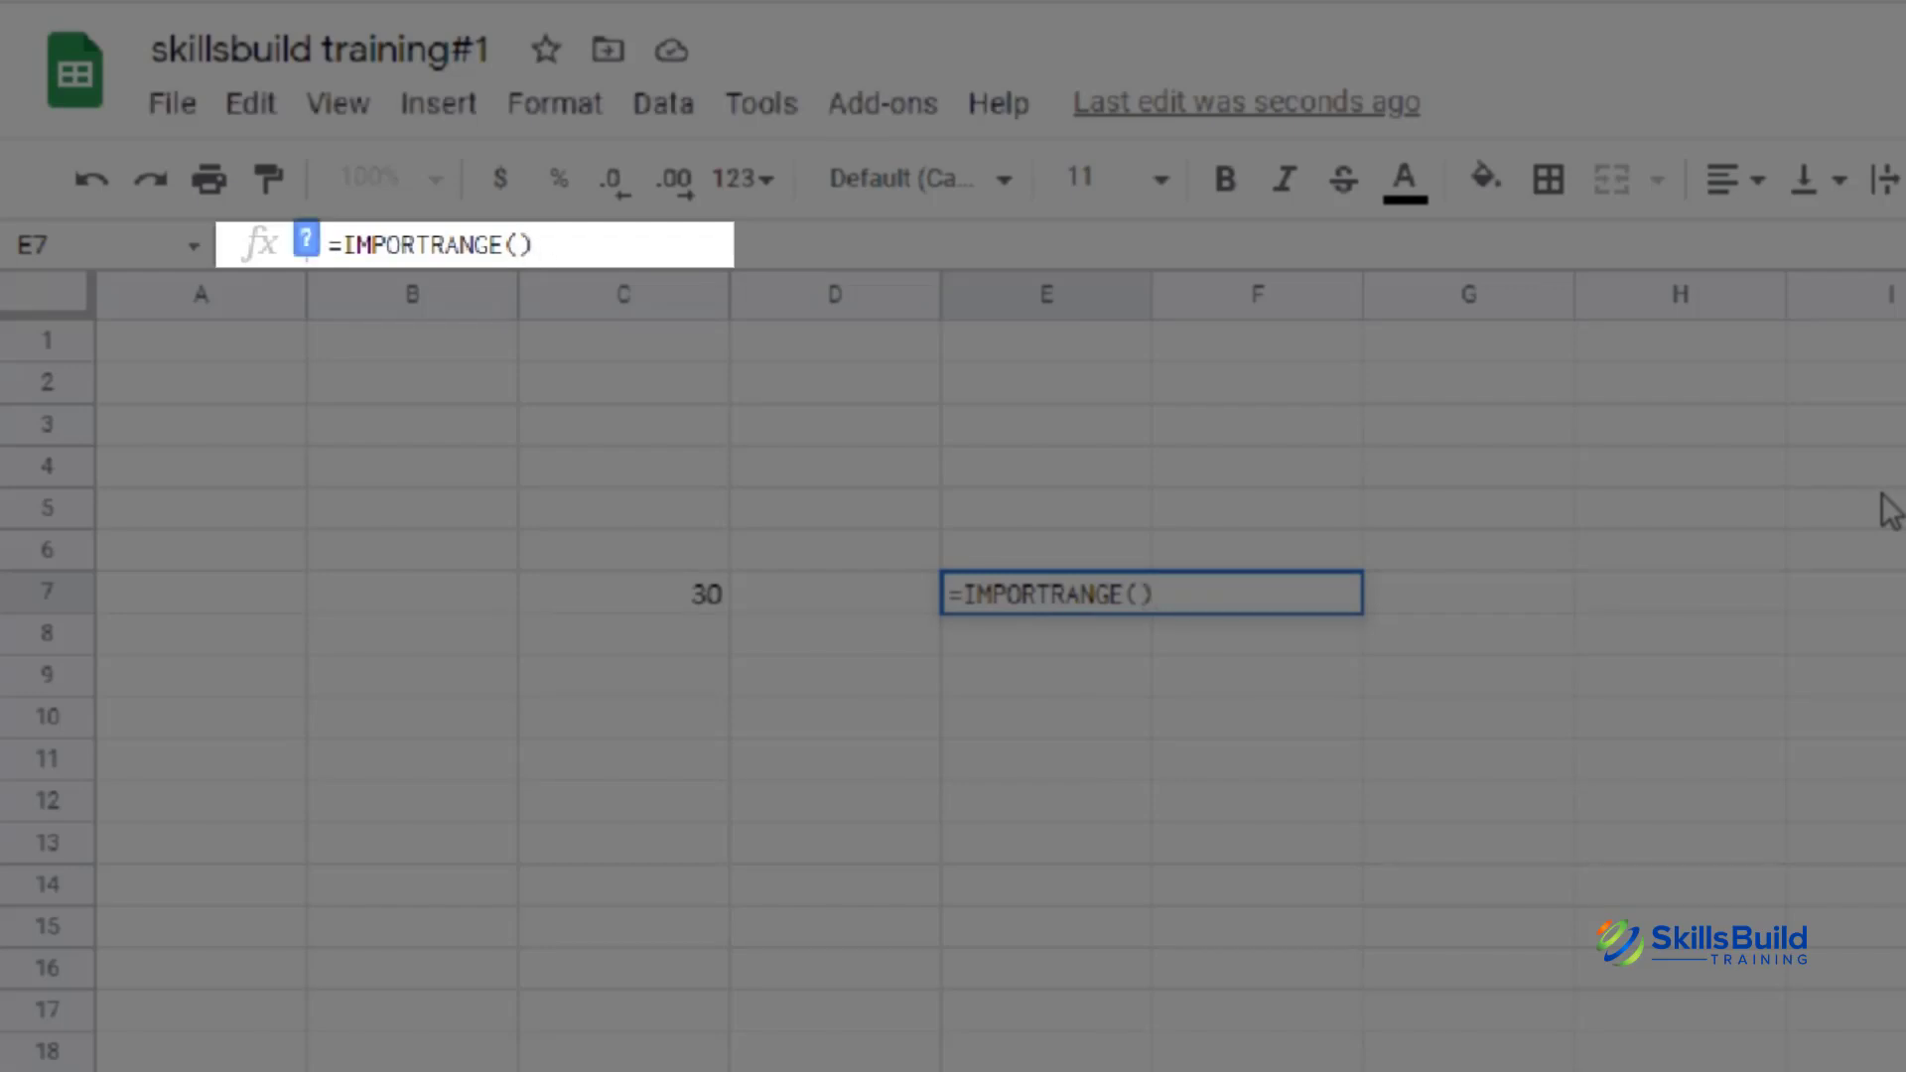
{"action": "type", "text": "\"\""}
{"action": "key", "text": "Left"}
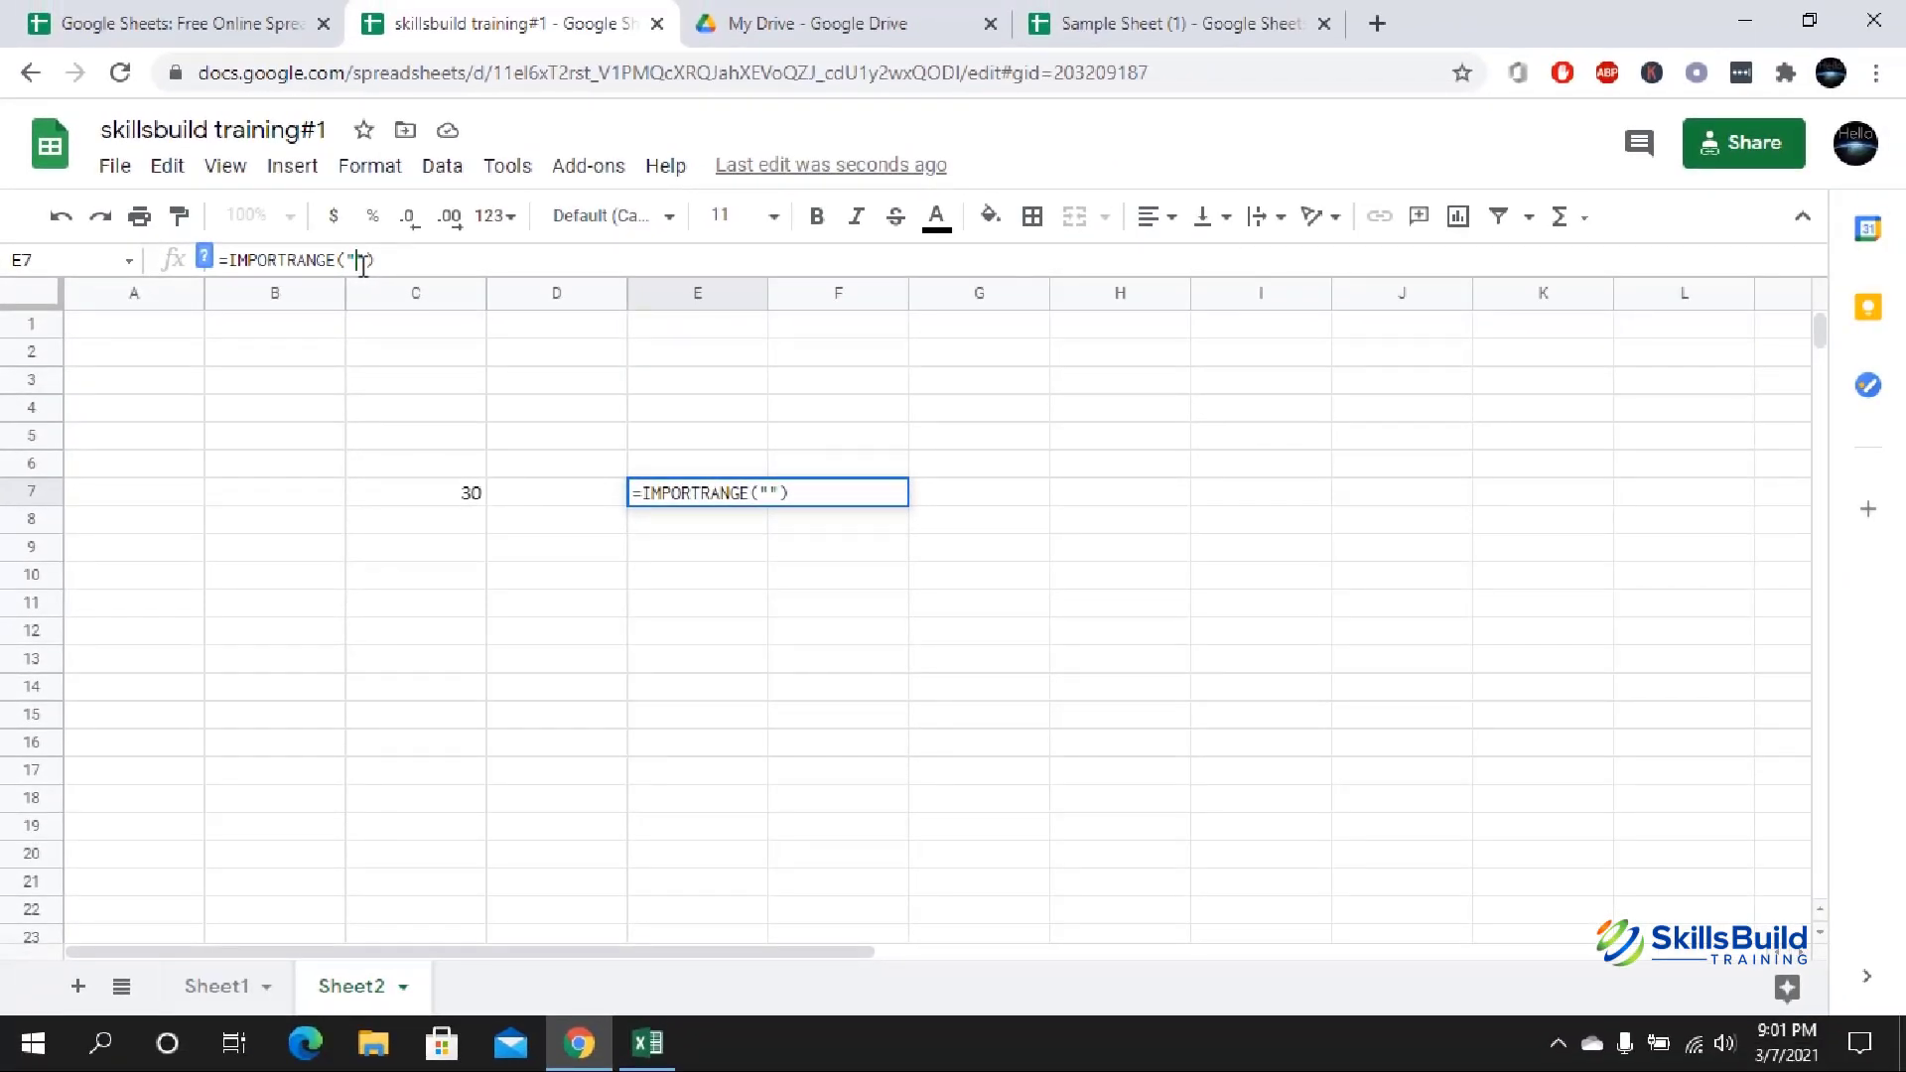
- From Sheet1, copy the spreadsheet's sharing link, keeping access at Editor for anyone with the link
{"action": "left_click", "coordinate": [224, 985]}
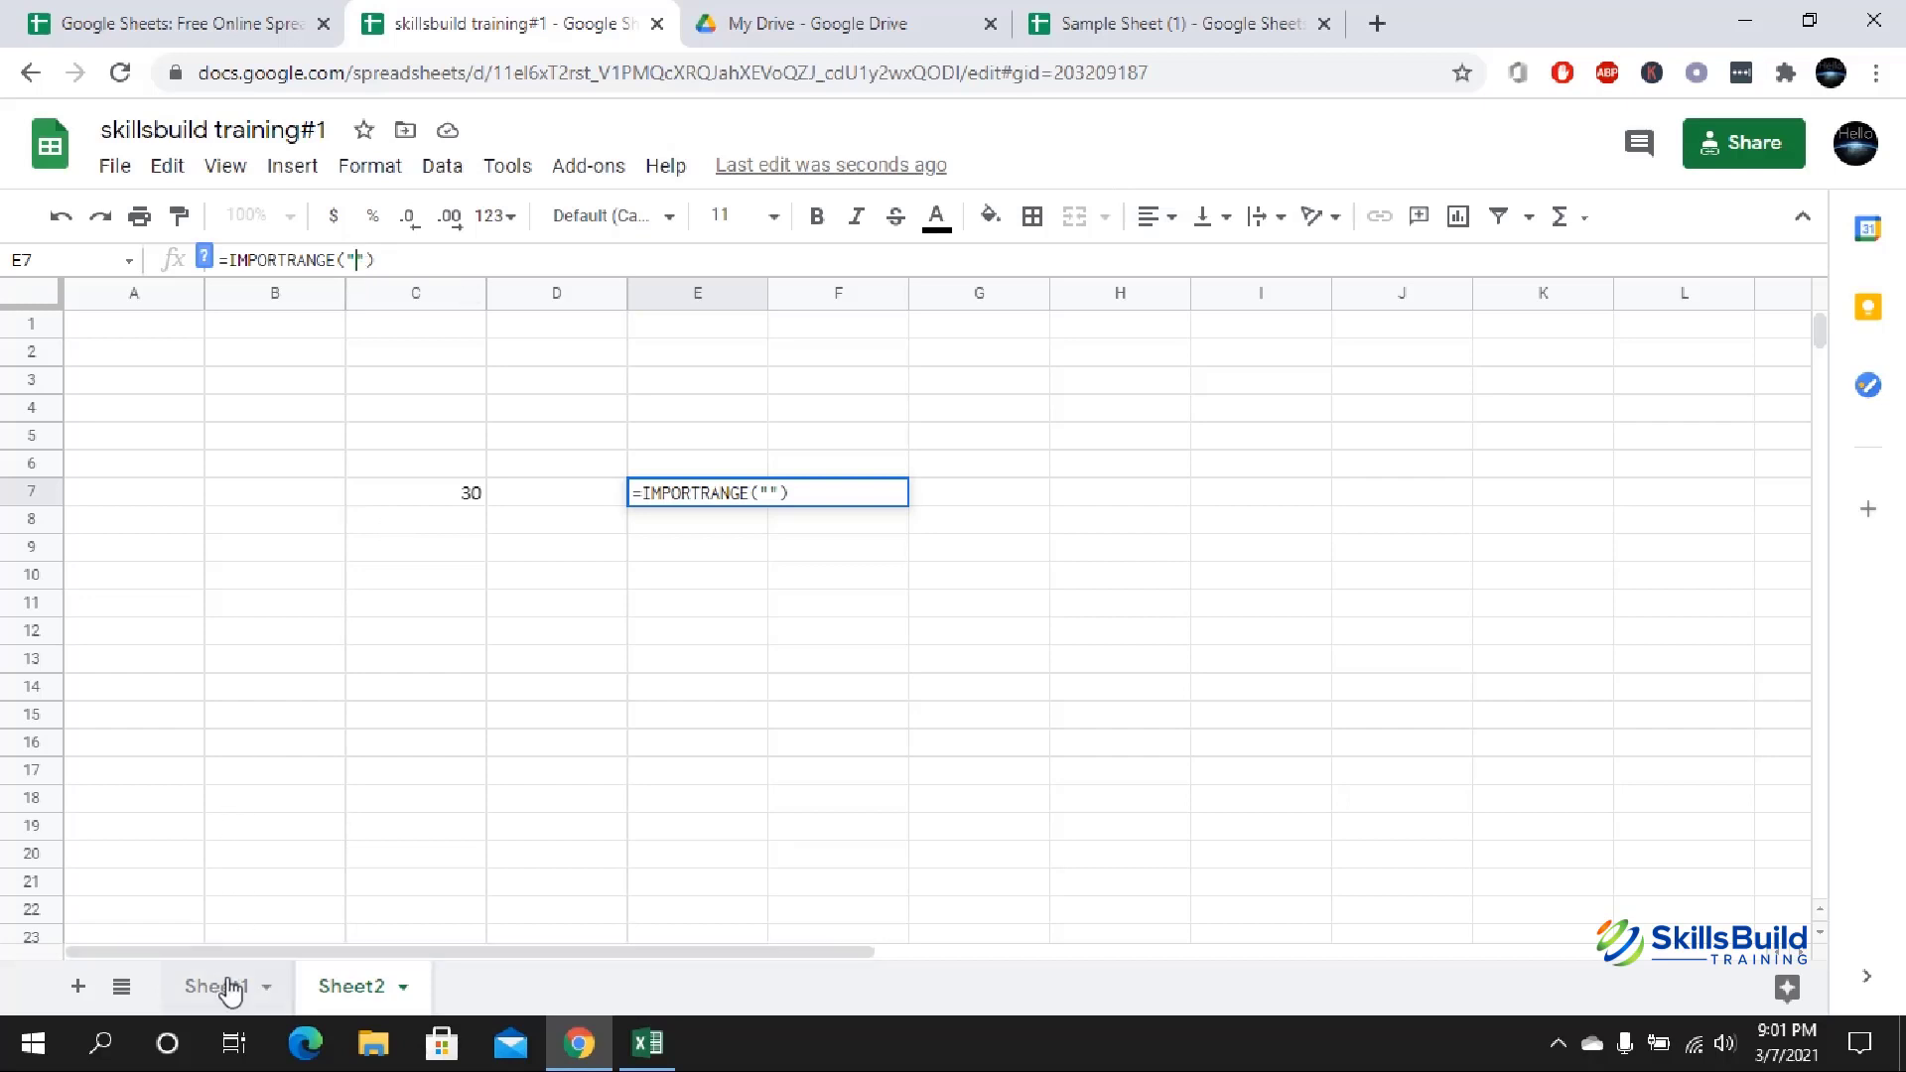
{"action": "left_click", "coordinate": [1755, 145]}
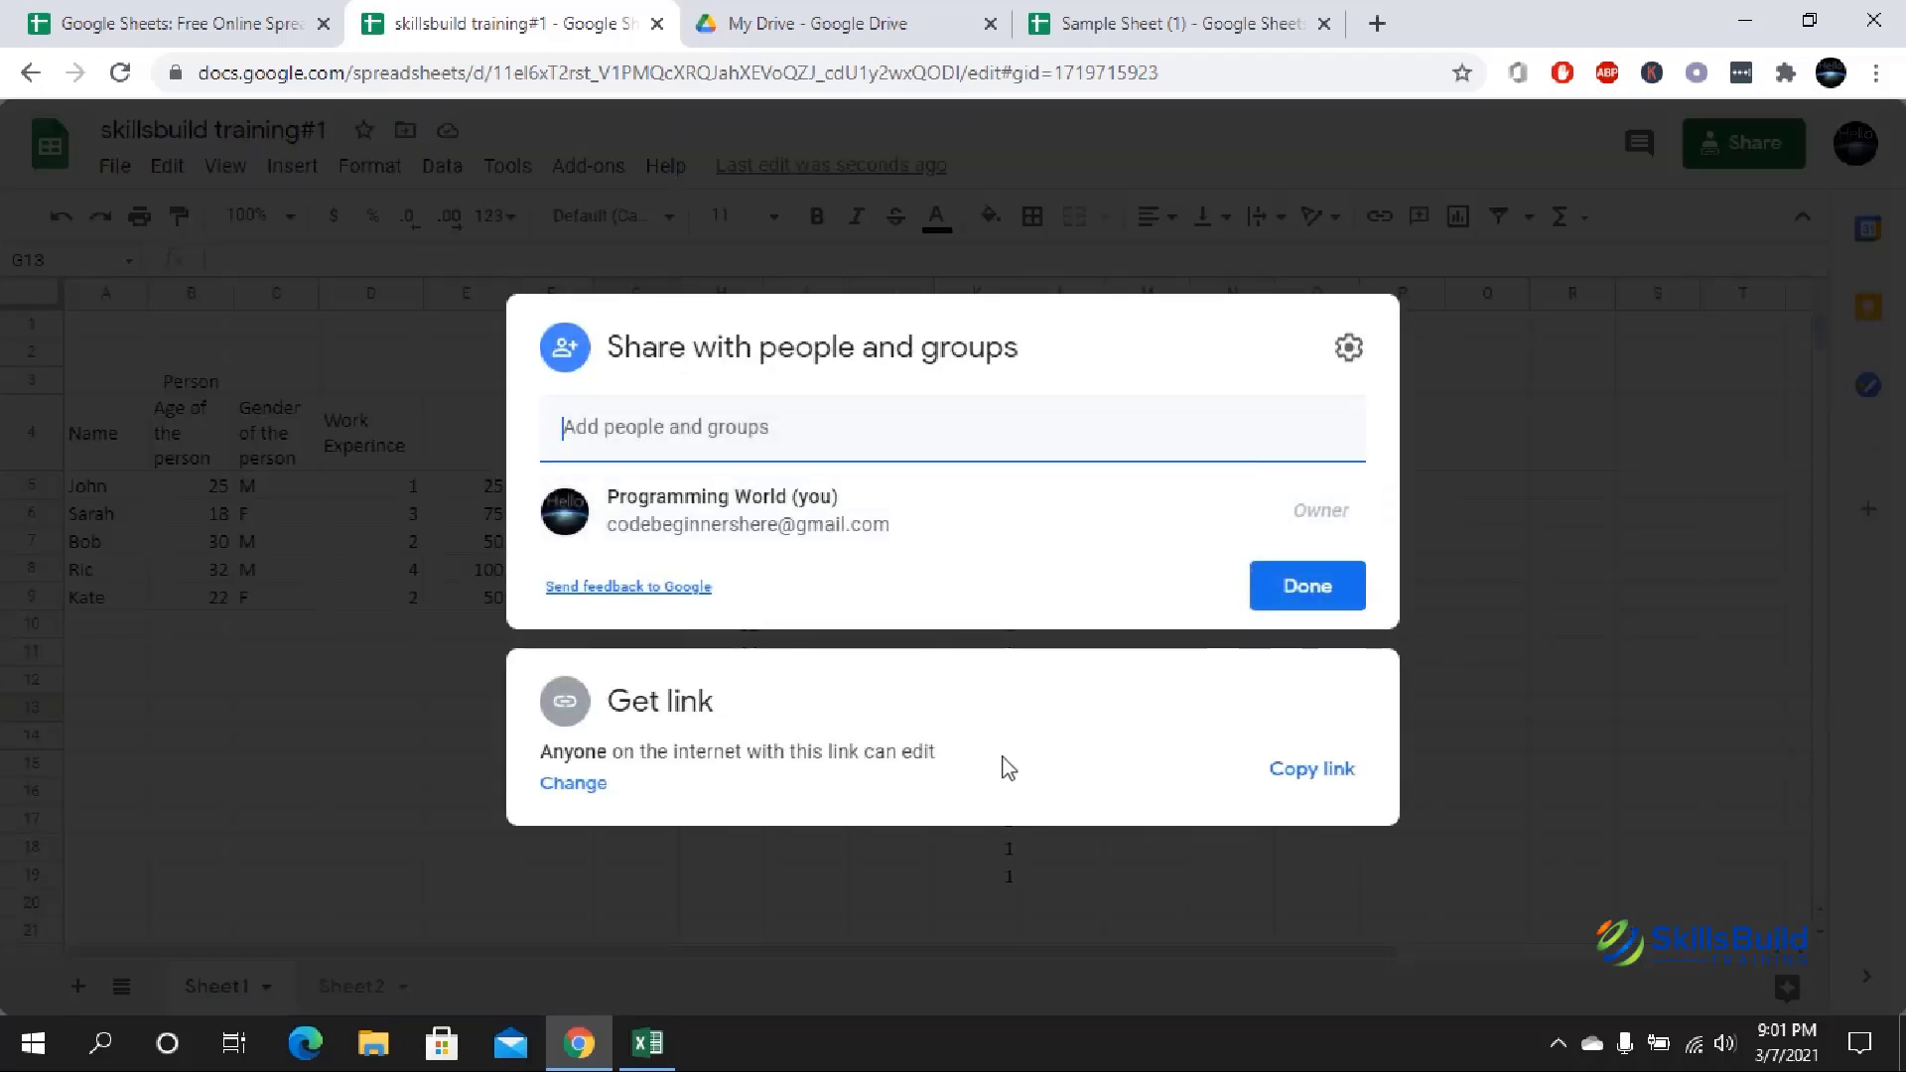
{"action": "left_click", "coordinate": [566, 794]}
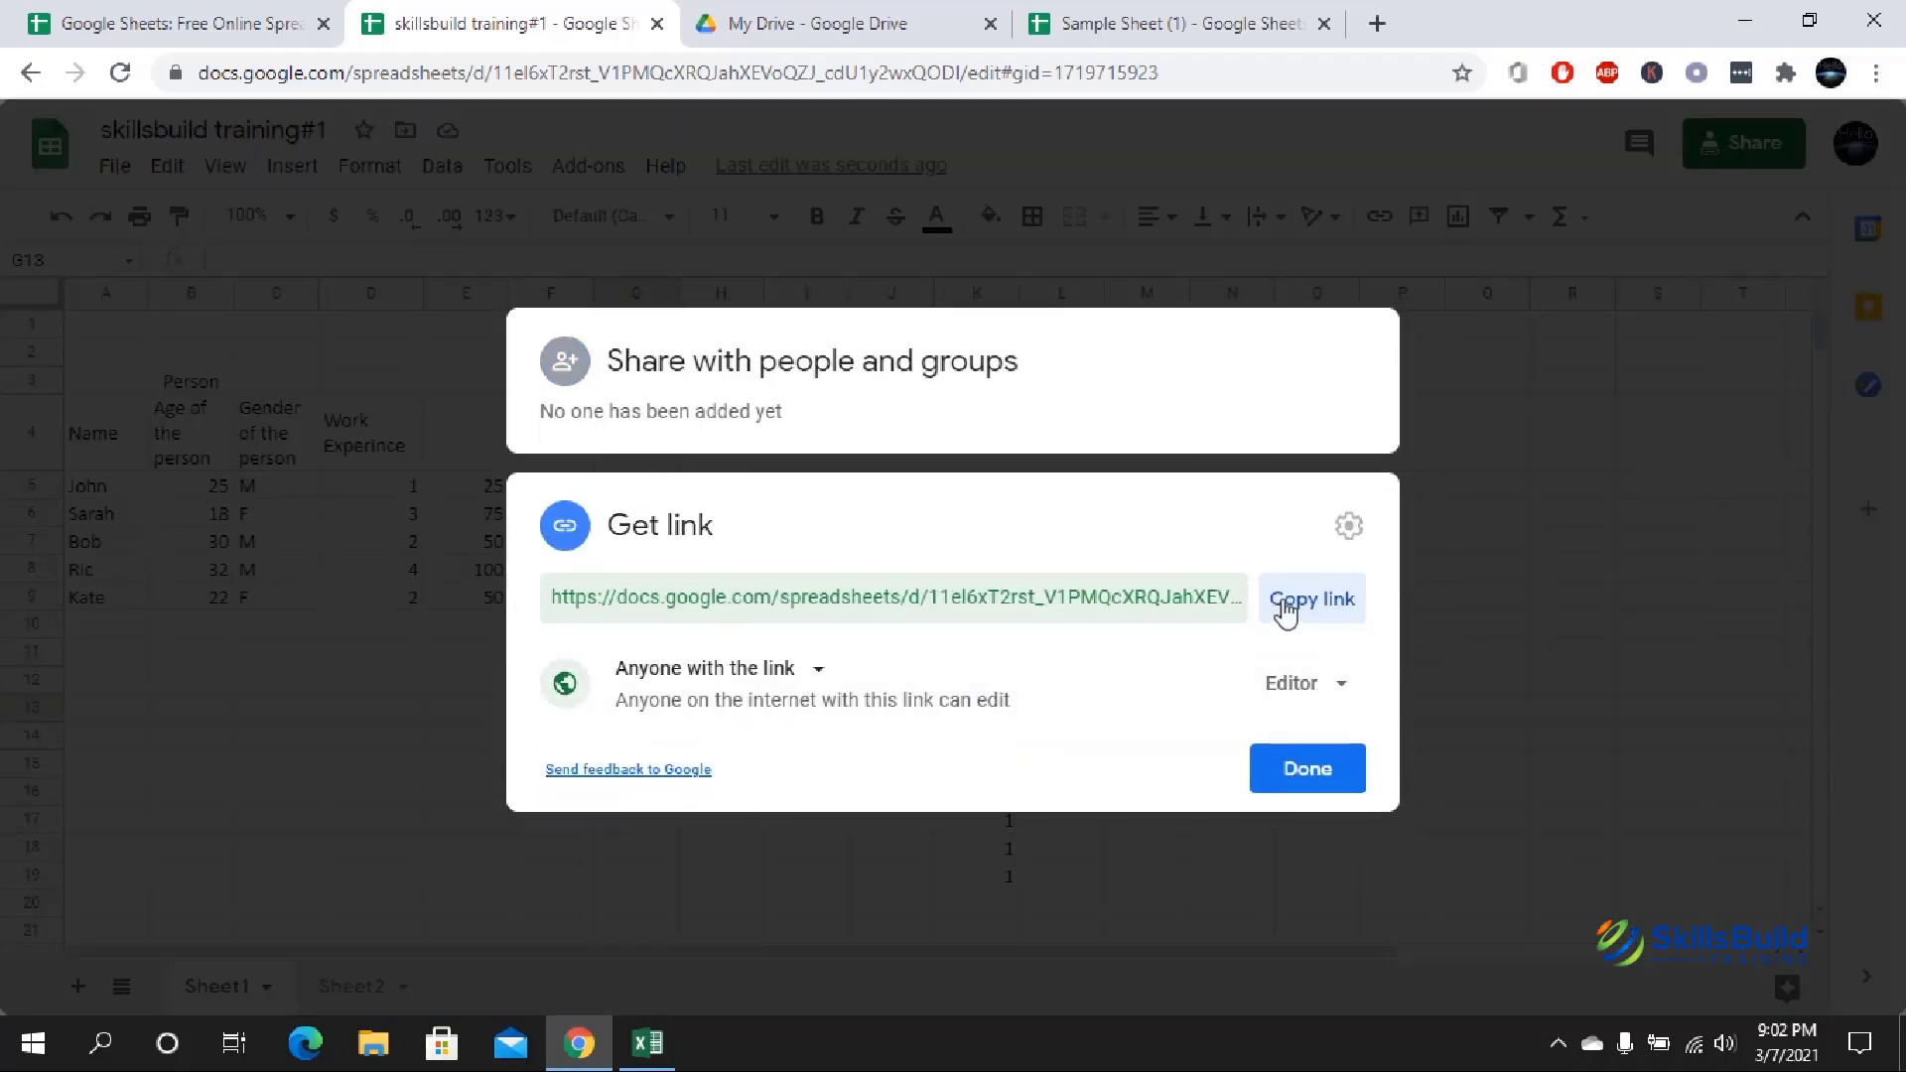
{"action": "left_click", "coordinate": [1308, 695]}
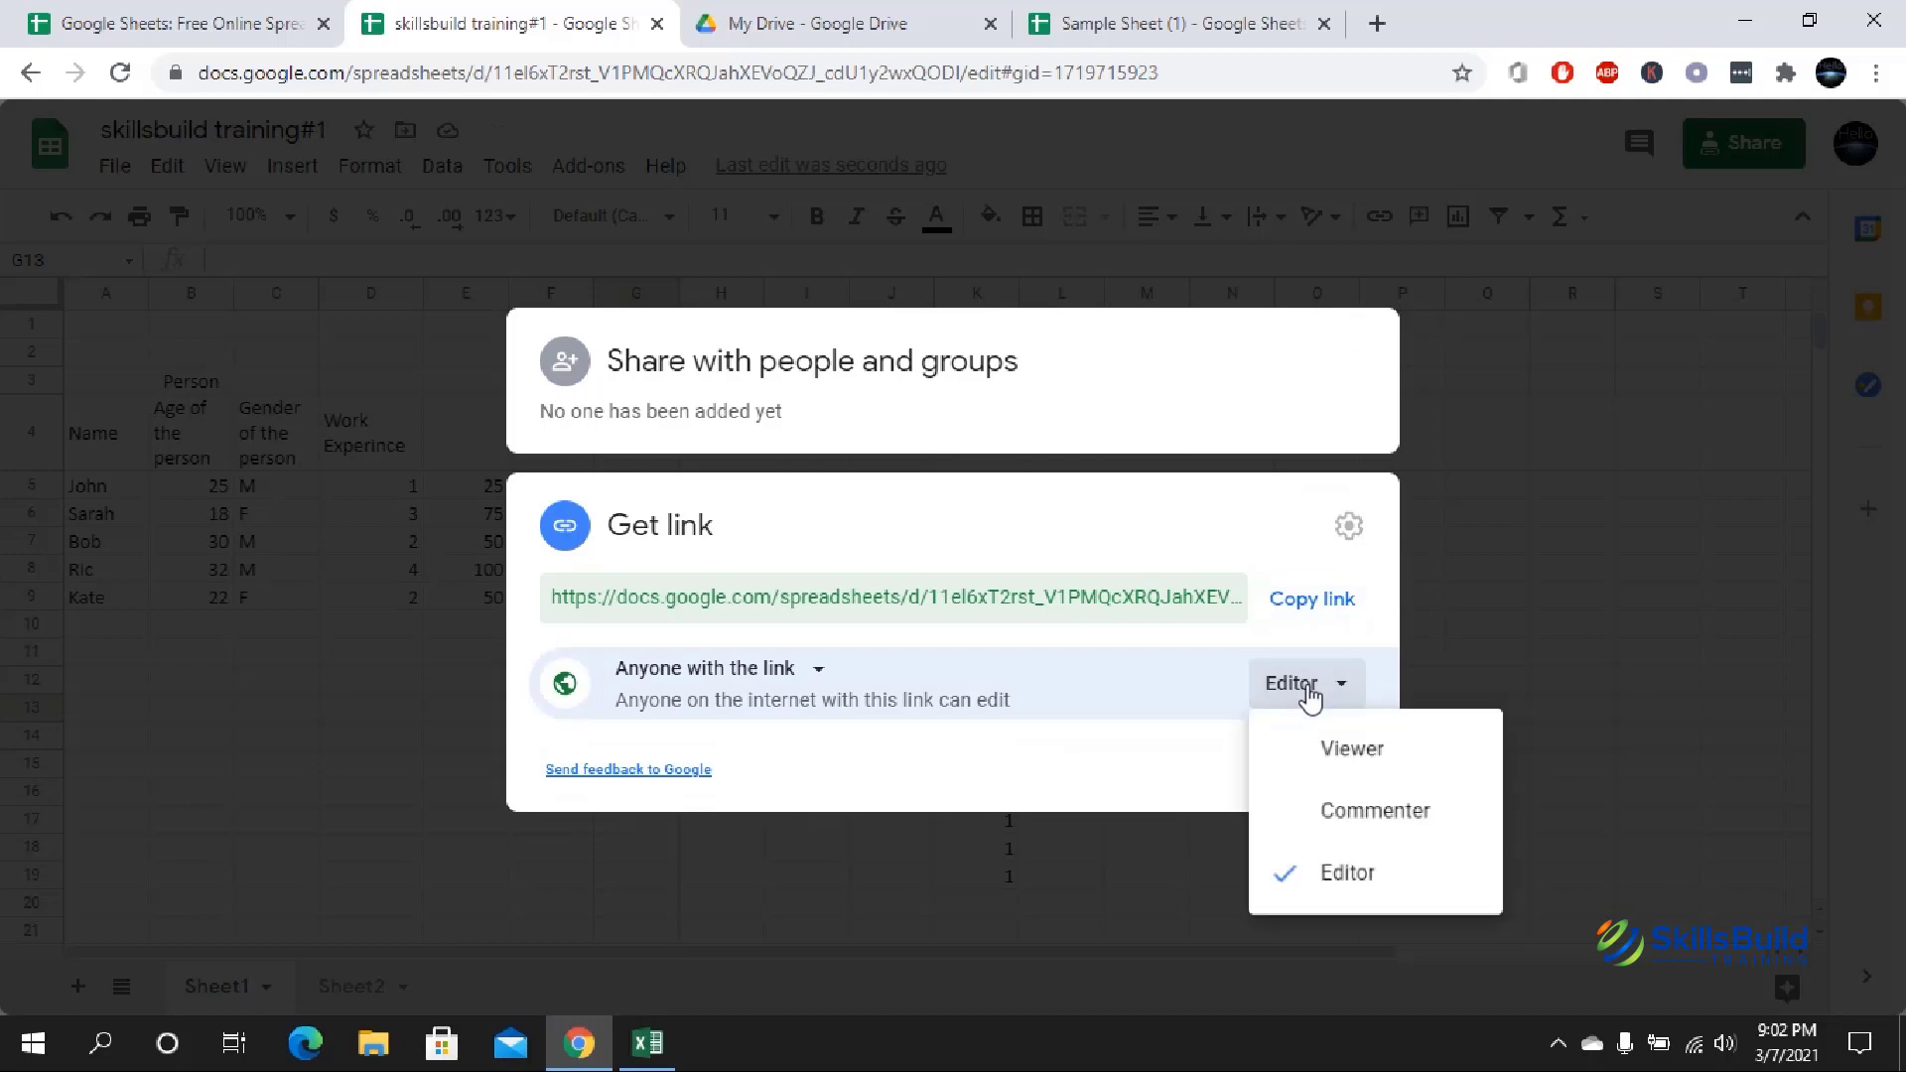
{"action": "left_click", "coordinate": [1340, 886]}
{"action": "left_click", "coordinate": [1310, 599]}
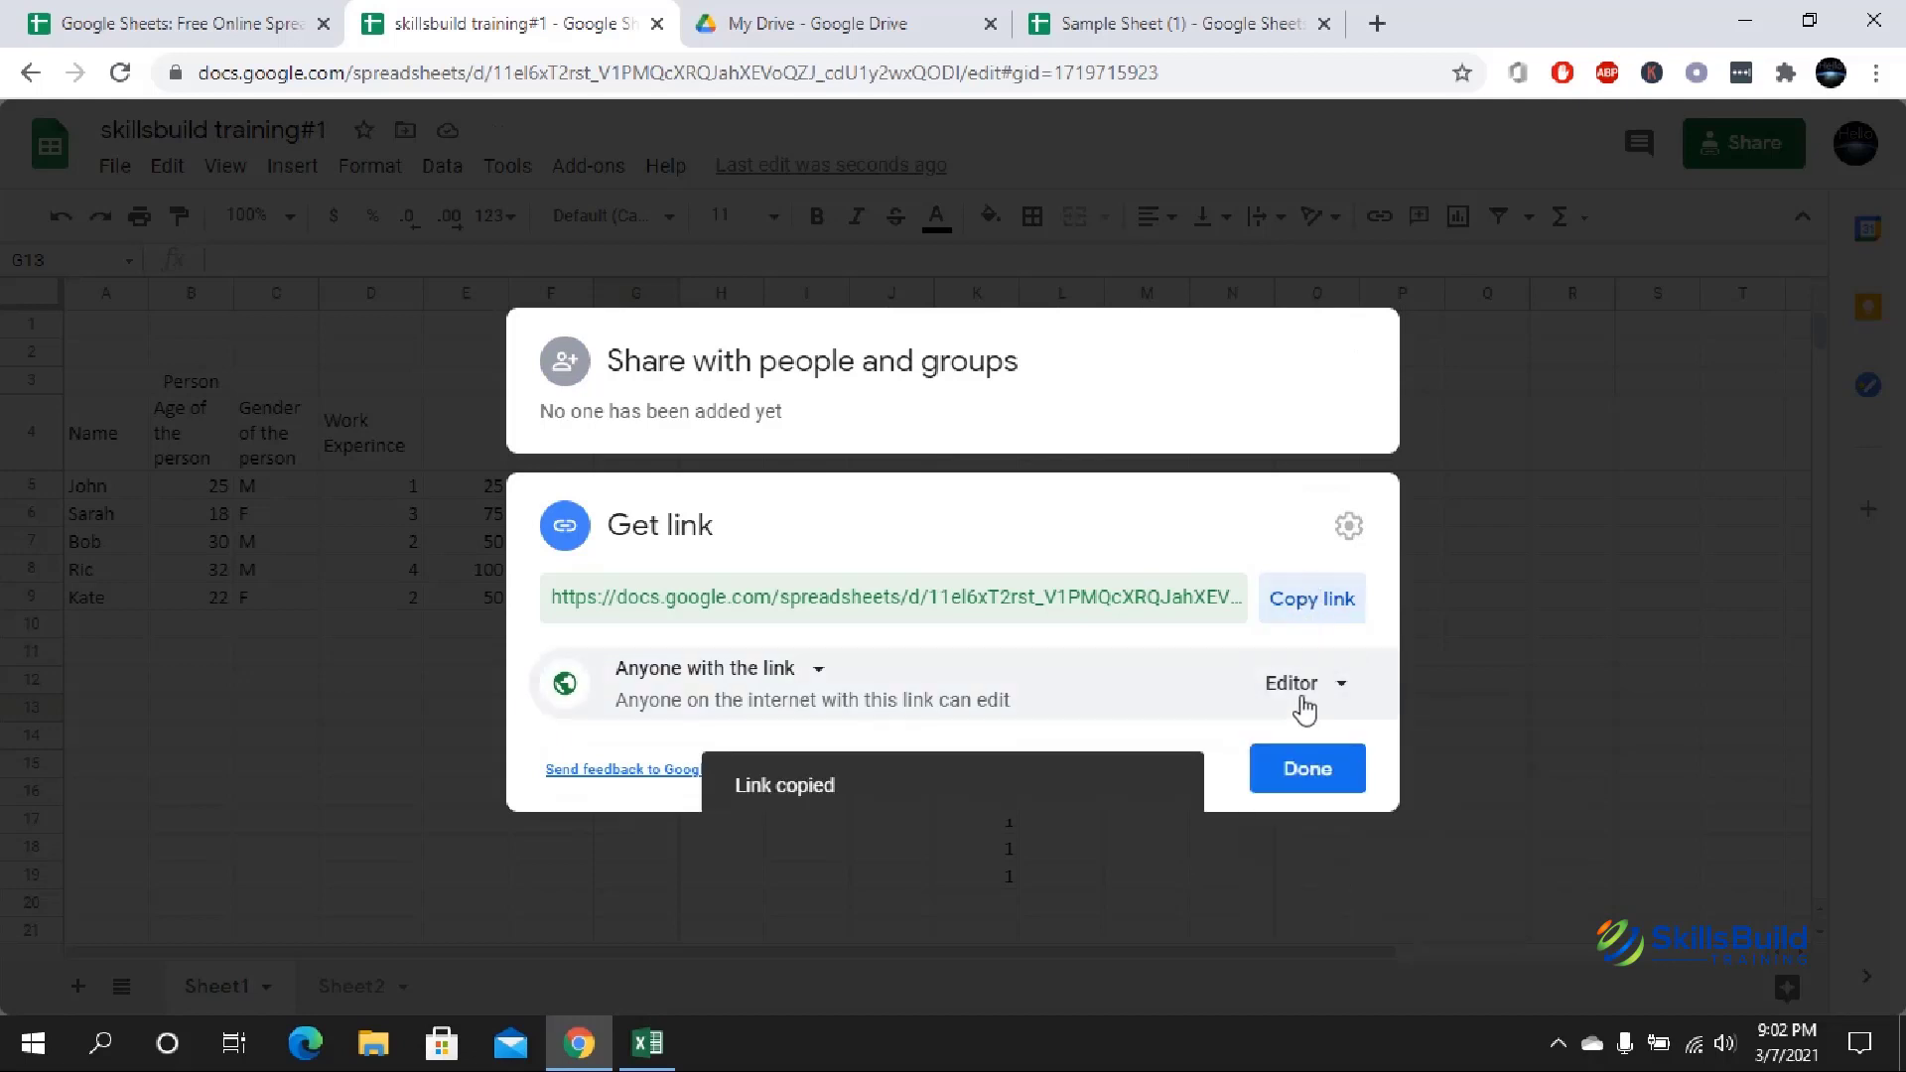
{"action": "left_click", "coordinate": [1303, 764]}
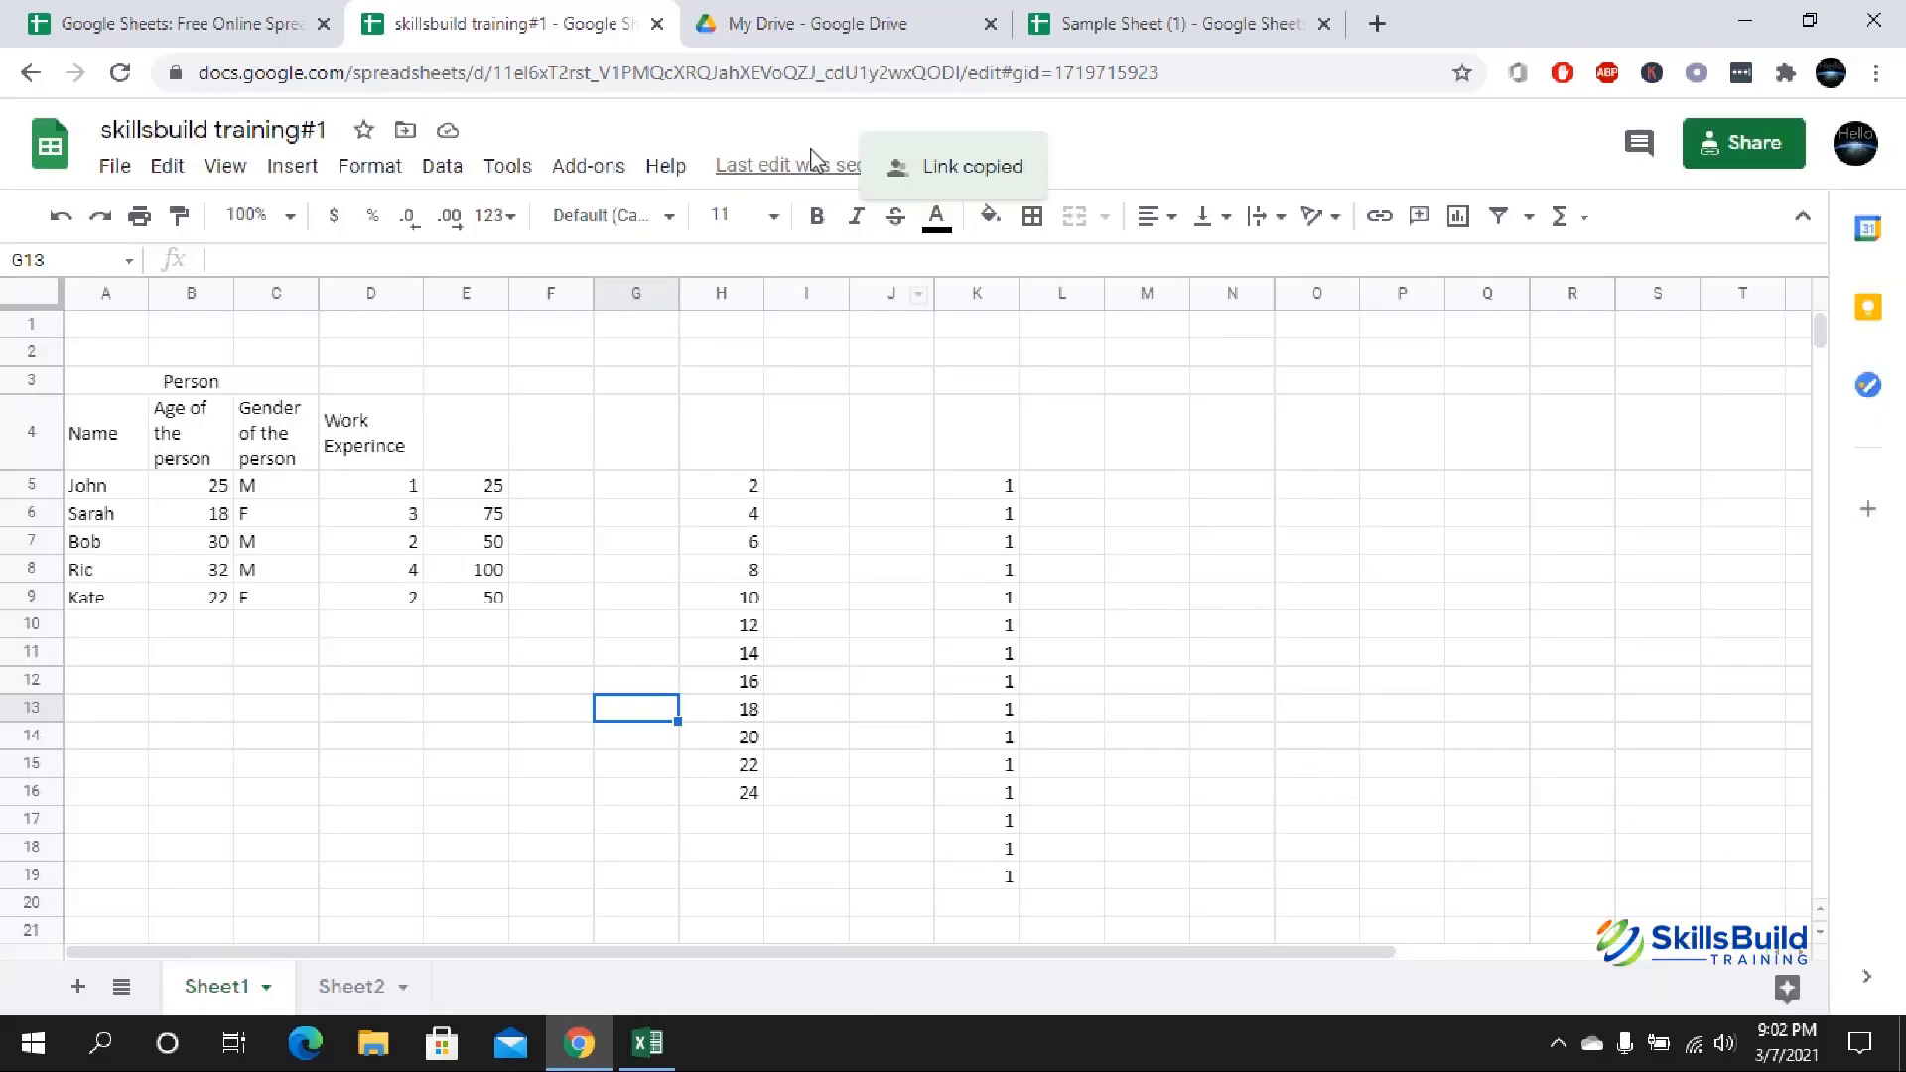
- Paste the copied sharing link between the quotation marks of the IMPORTRANGE formula in Sheet2's cell E7
{"action": "left_click", "coordinate": [357, 986]}
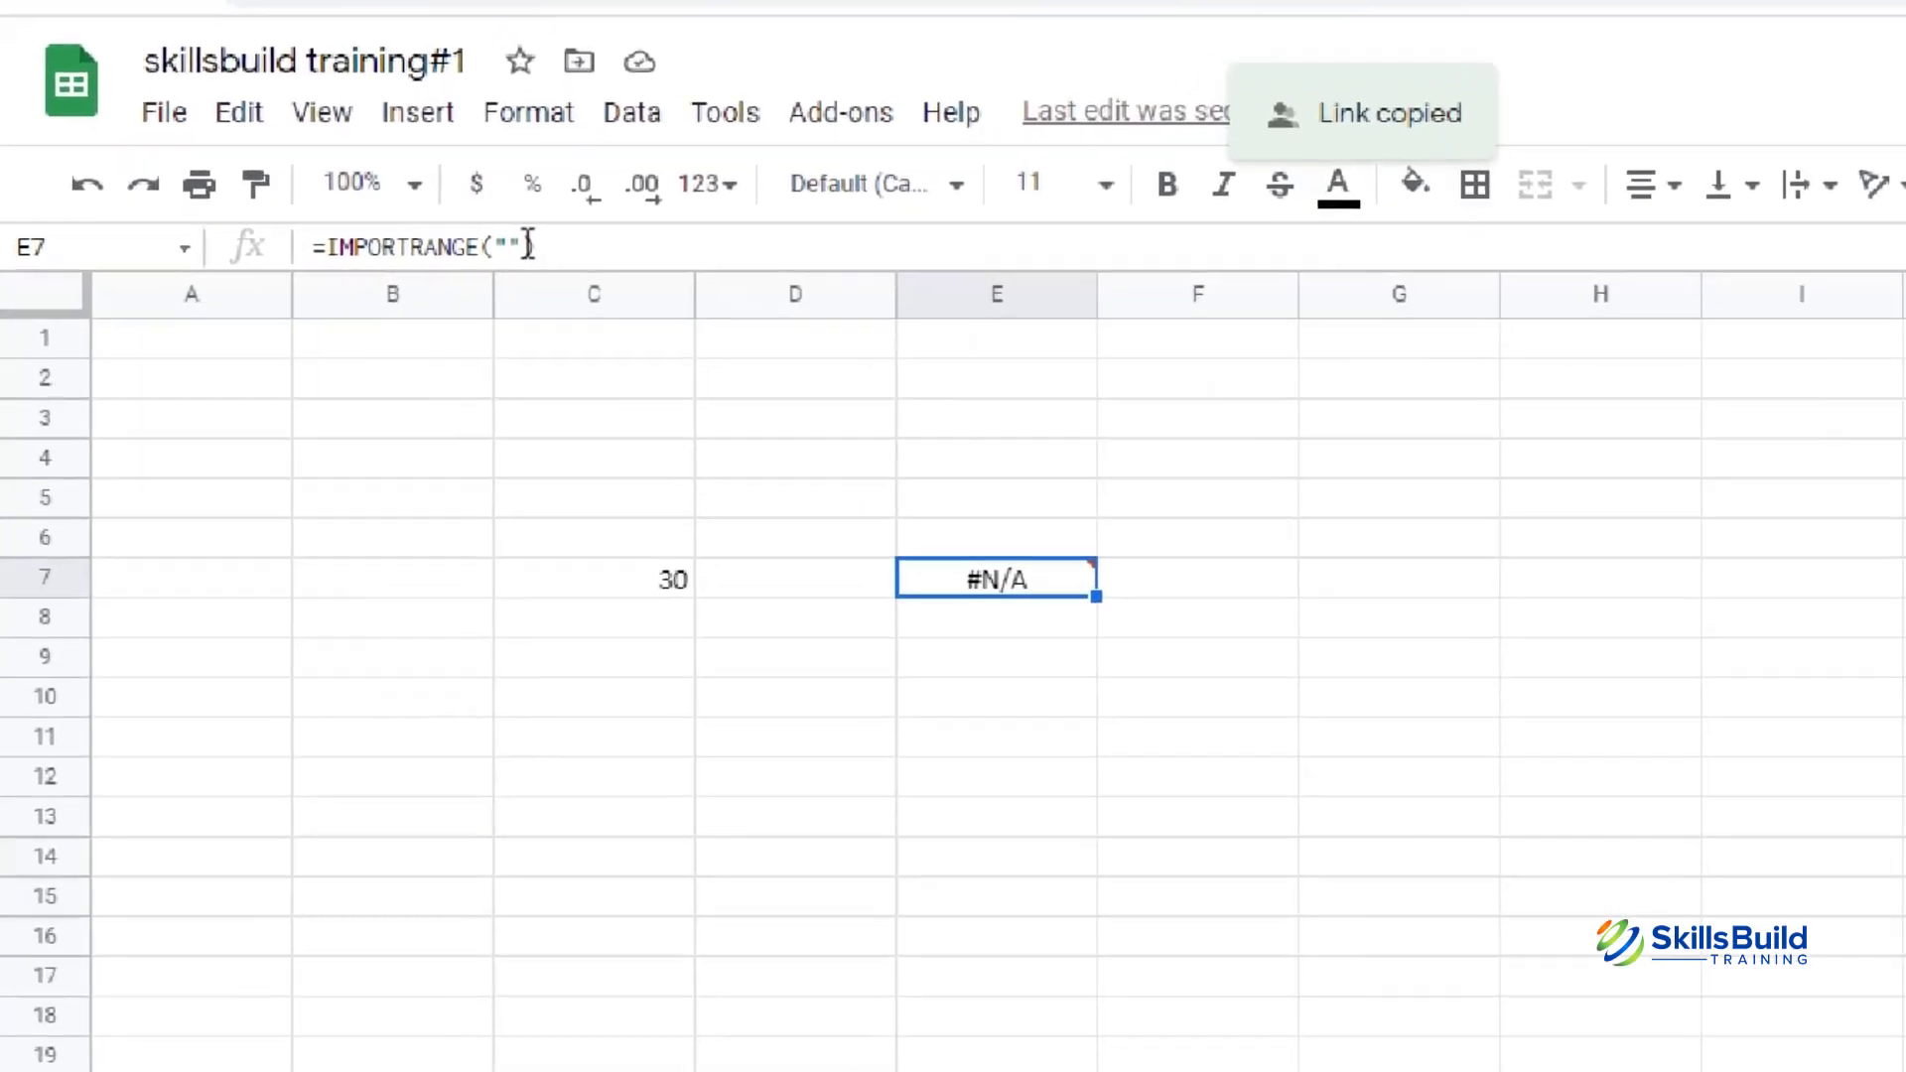
{"action": "left_click", "coordinate": [527, 242]}
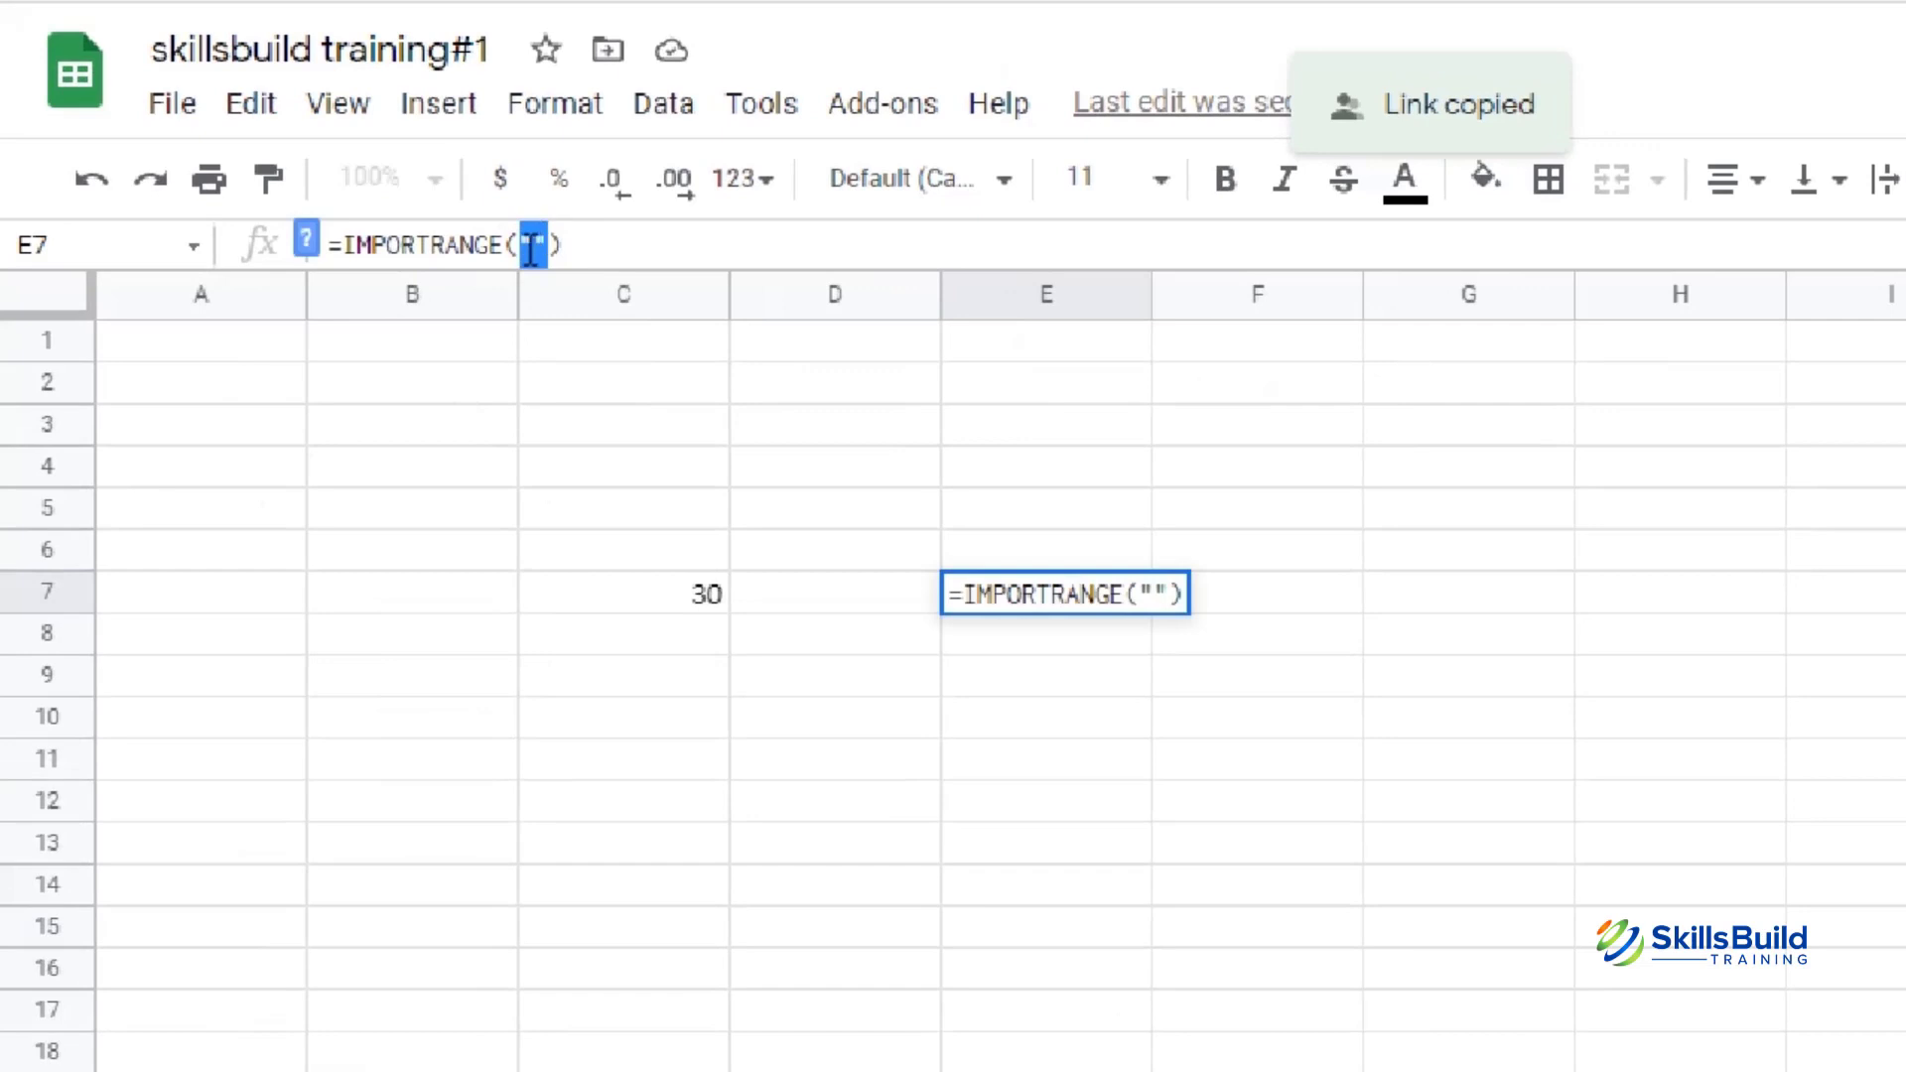
{"action": "key", "text": "Right"}
{"action": "key", "text": "Left"}
{"action": "key", "text": "ctrl+b"}
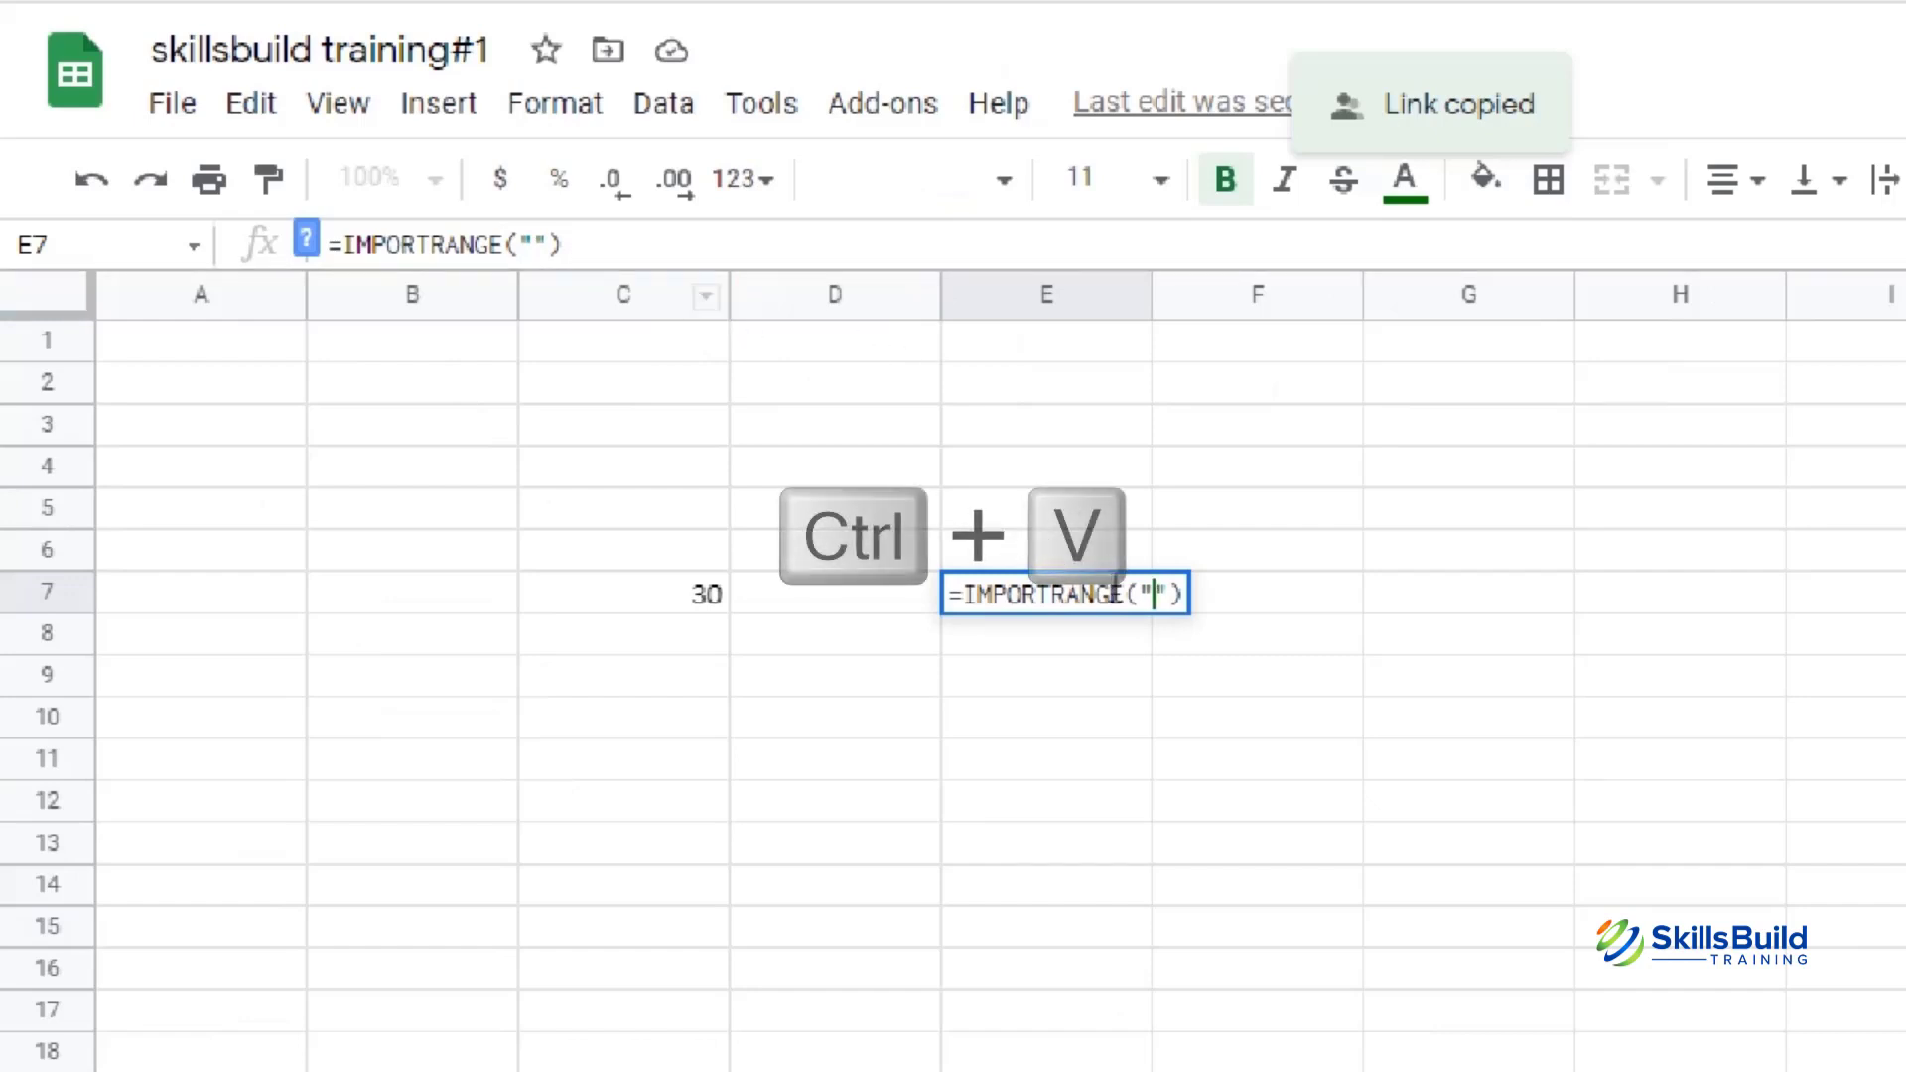
{"action": "key", "text": "ctrl+v"}
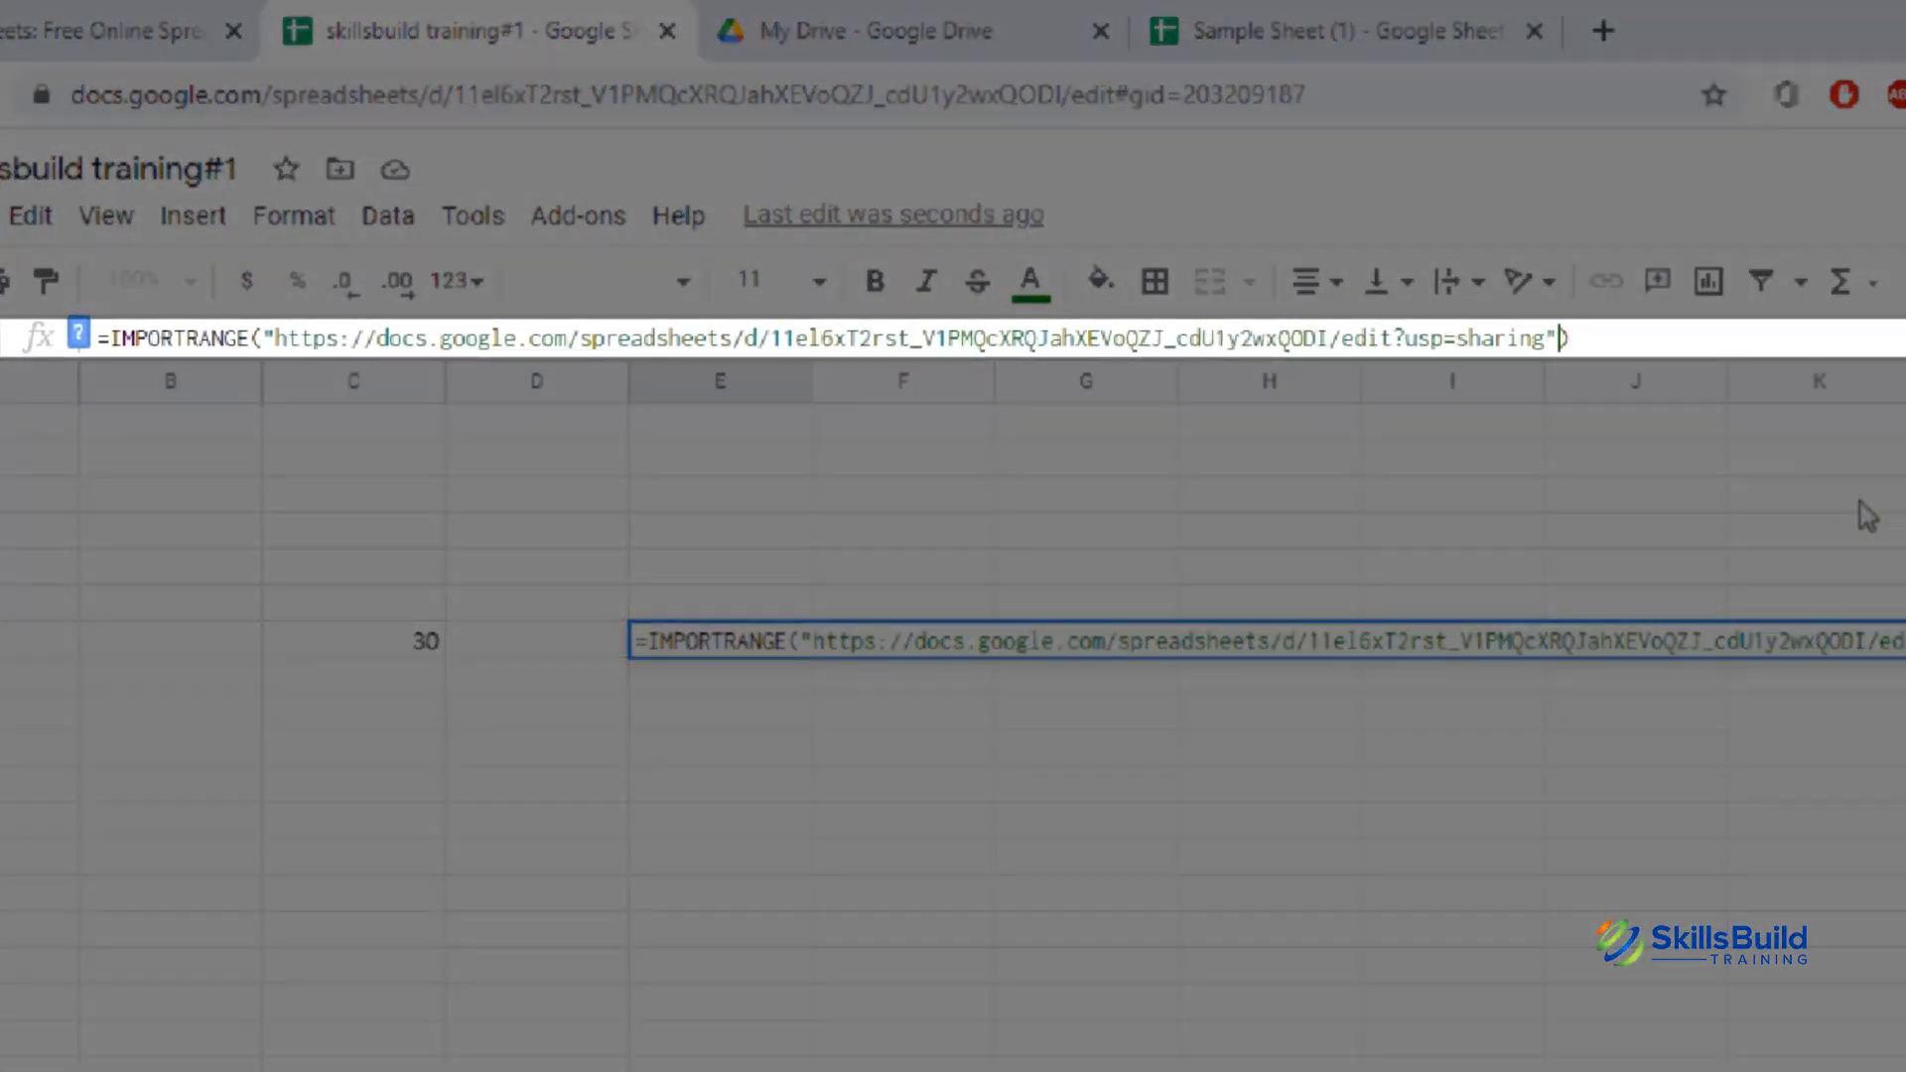
- Add "b5:b9" as the range argument of the IMPORTRANGE formula in E7 and enter the formula
{"action": "type", "text": ","}
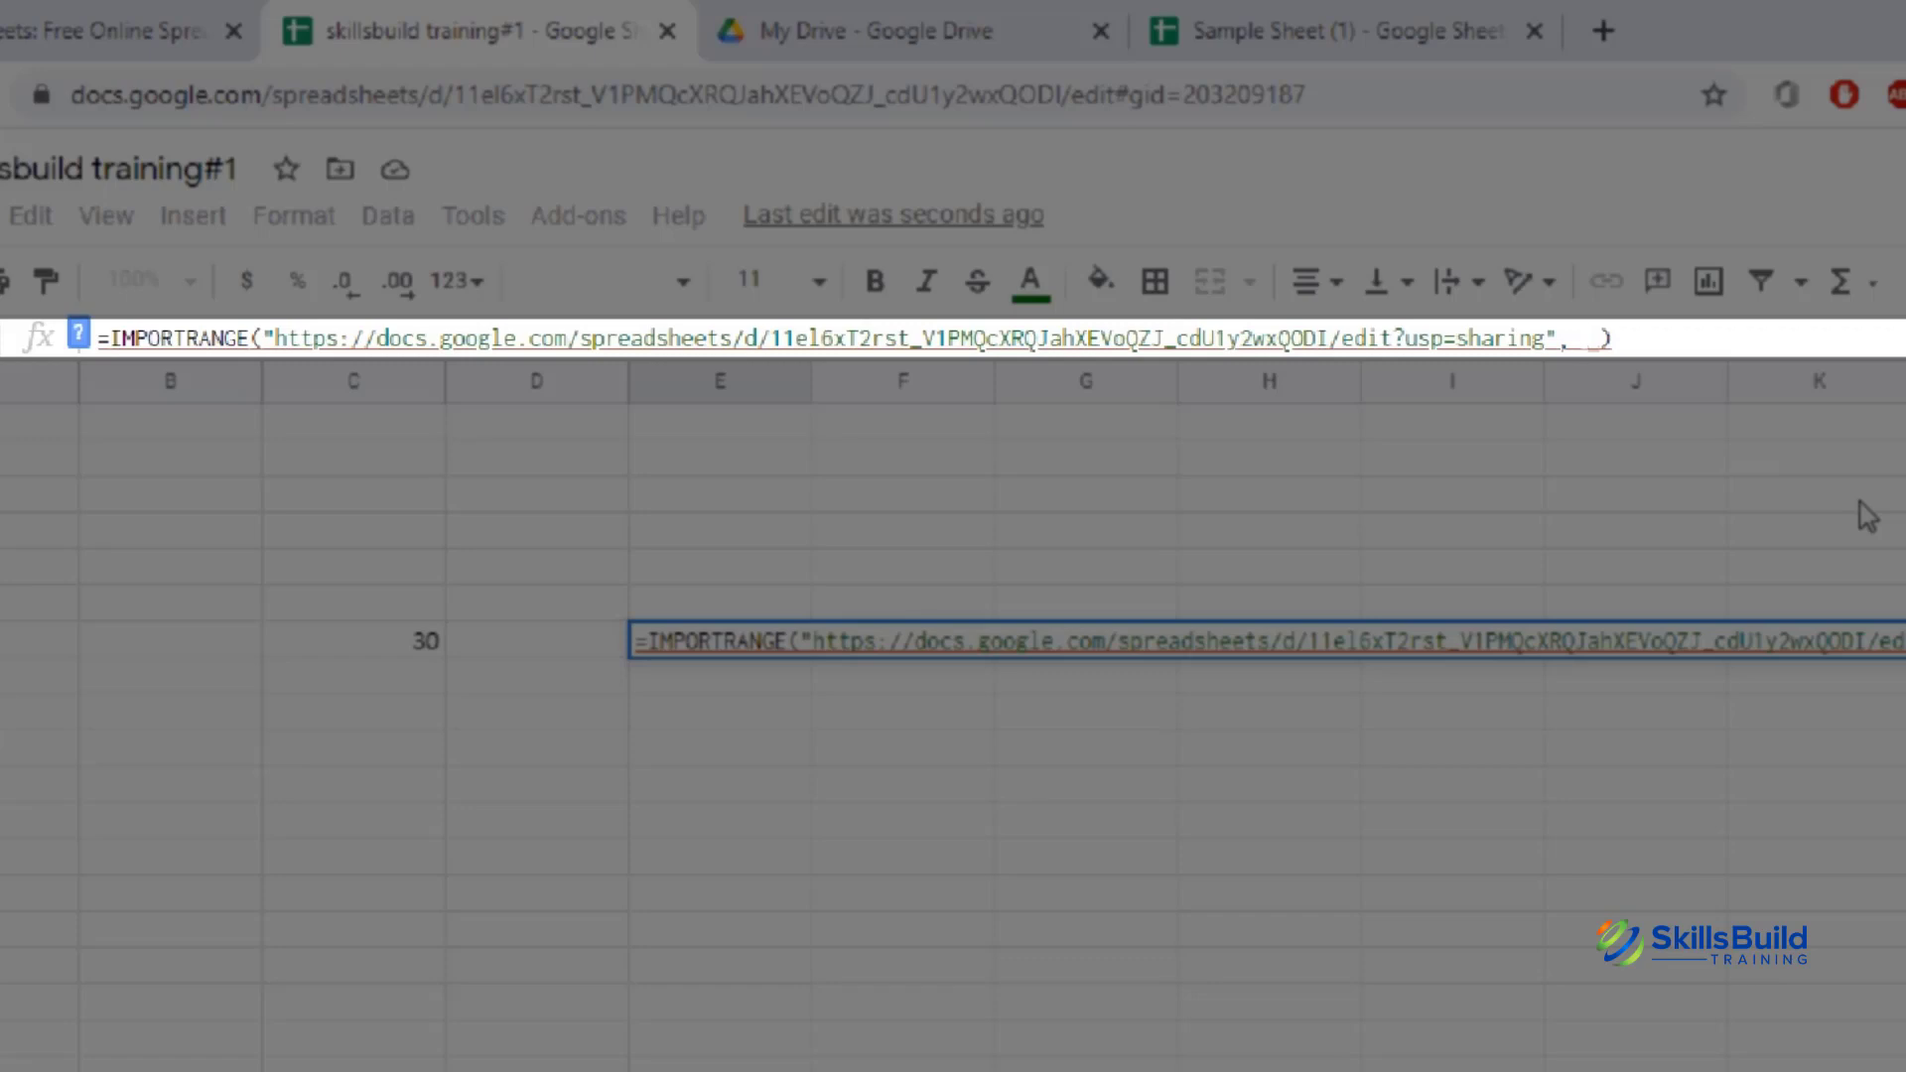
{"action": "type", "text": "\"\""}
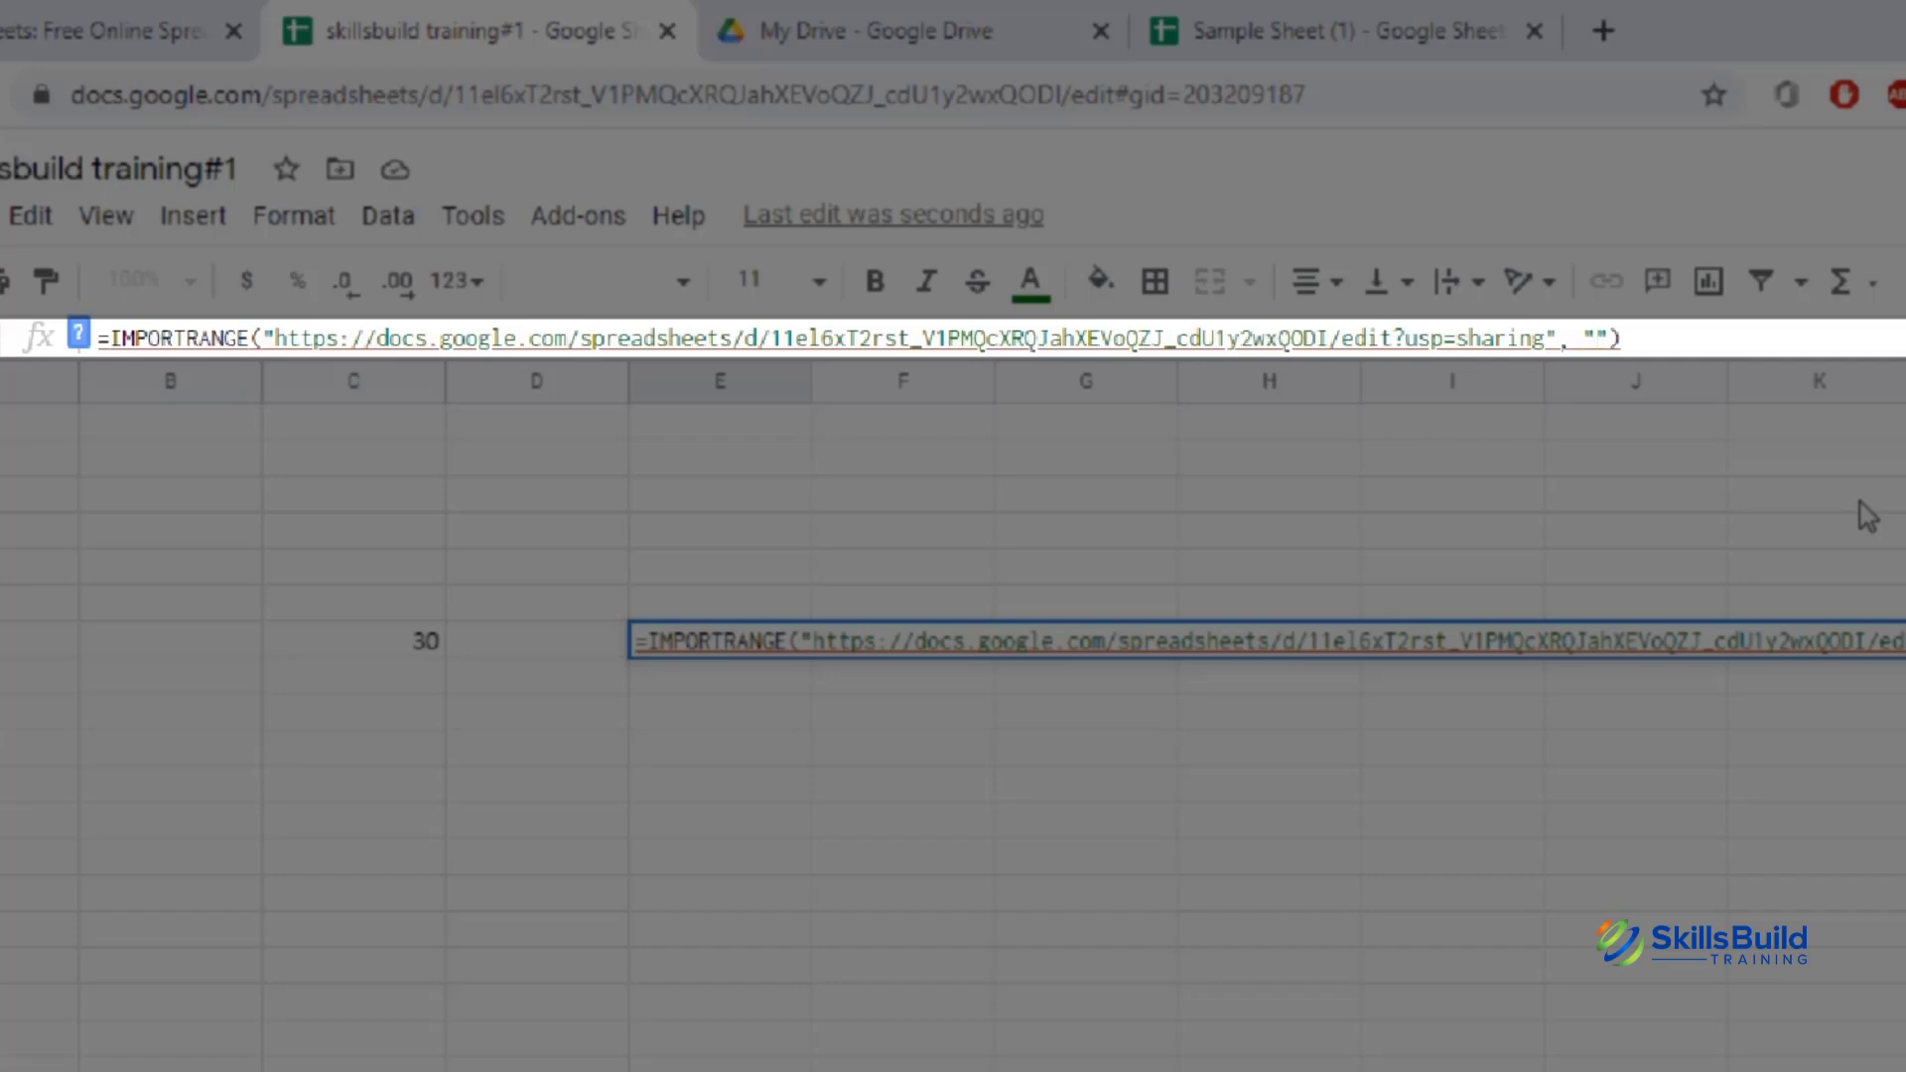
{"action": "type", "text": "b"}
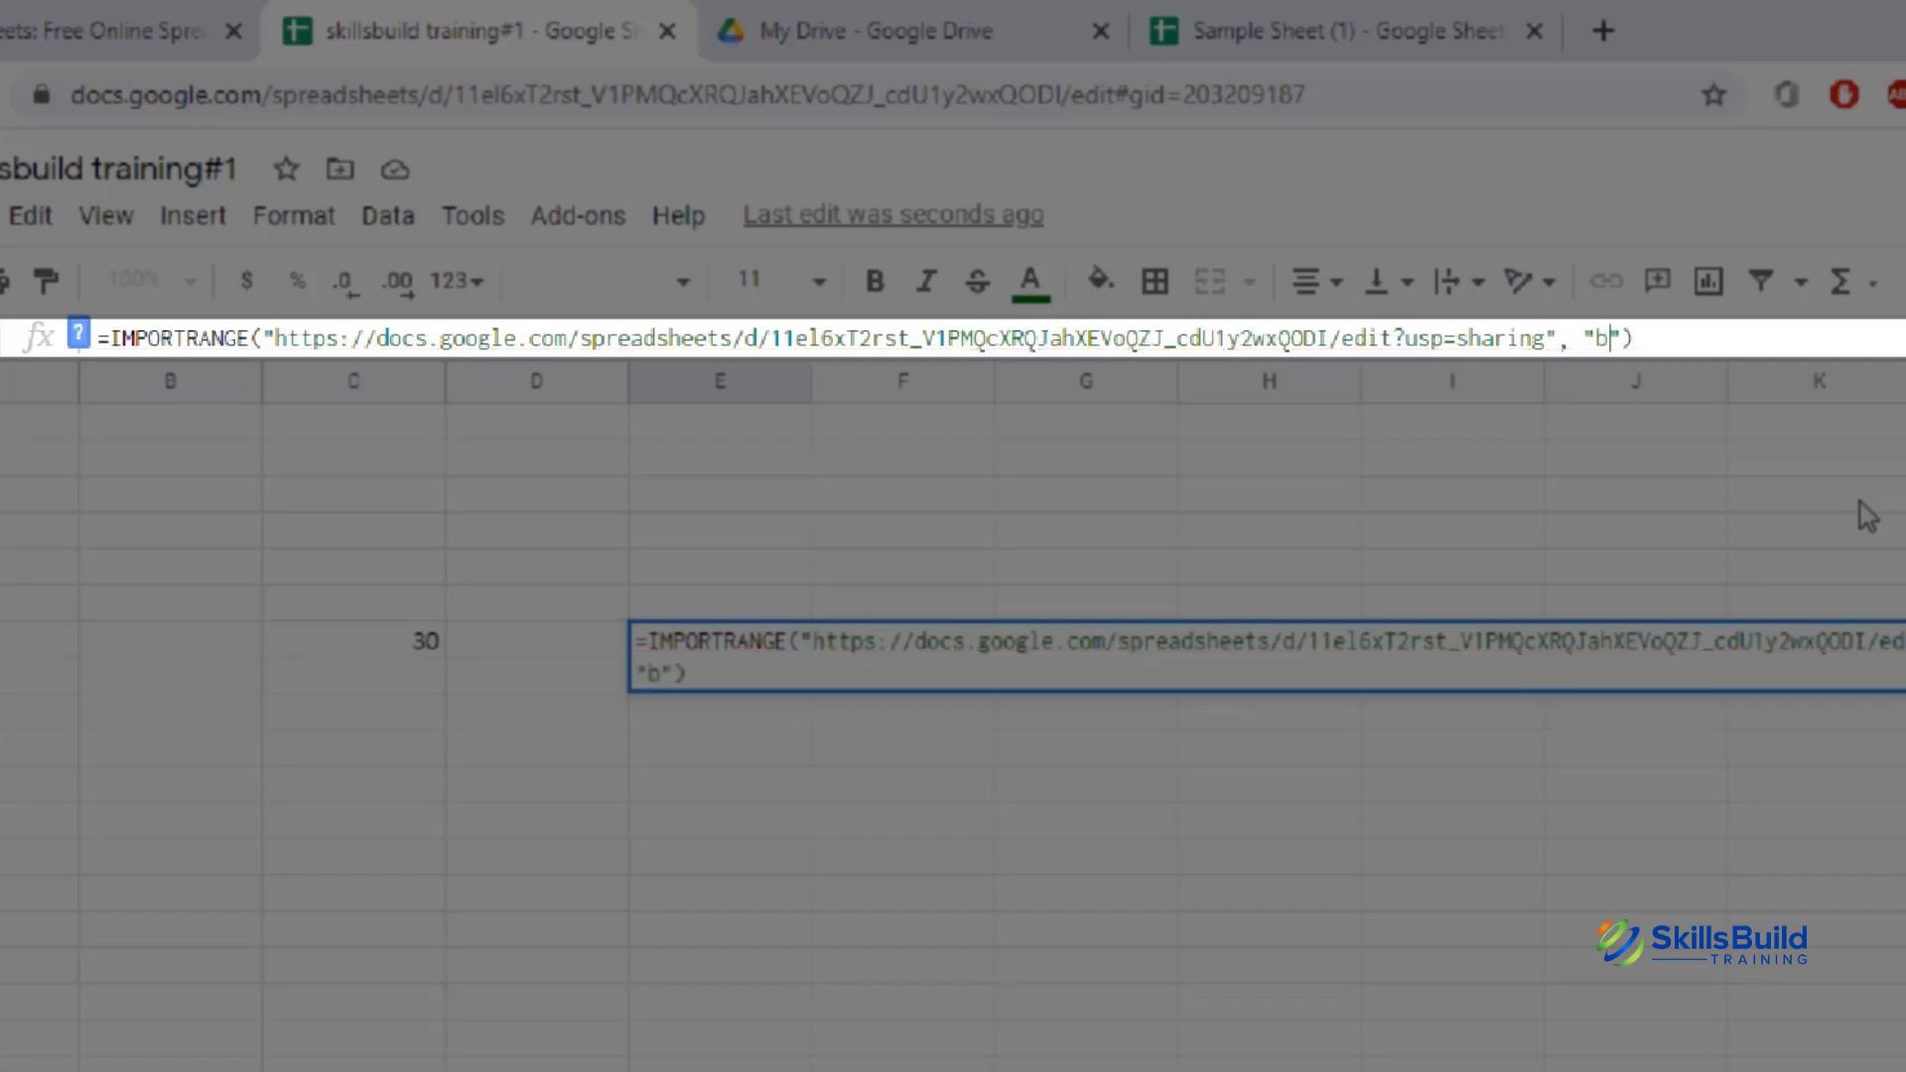
{"action": "type", "text": "5:B9"}
{"action": "key", "text": "BackSpace"}
{"action": "key", "text": "BackSpace"}
{"action": "type", "text": "b9"}
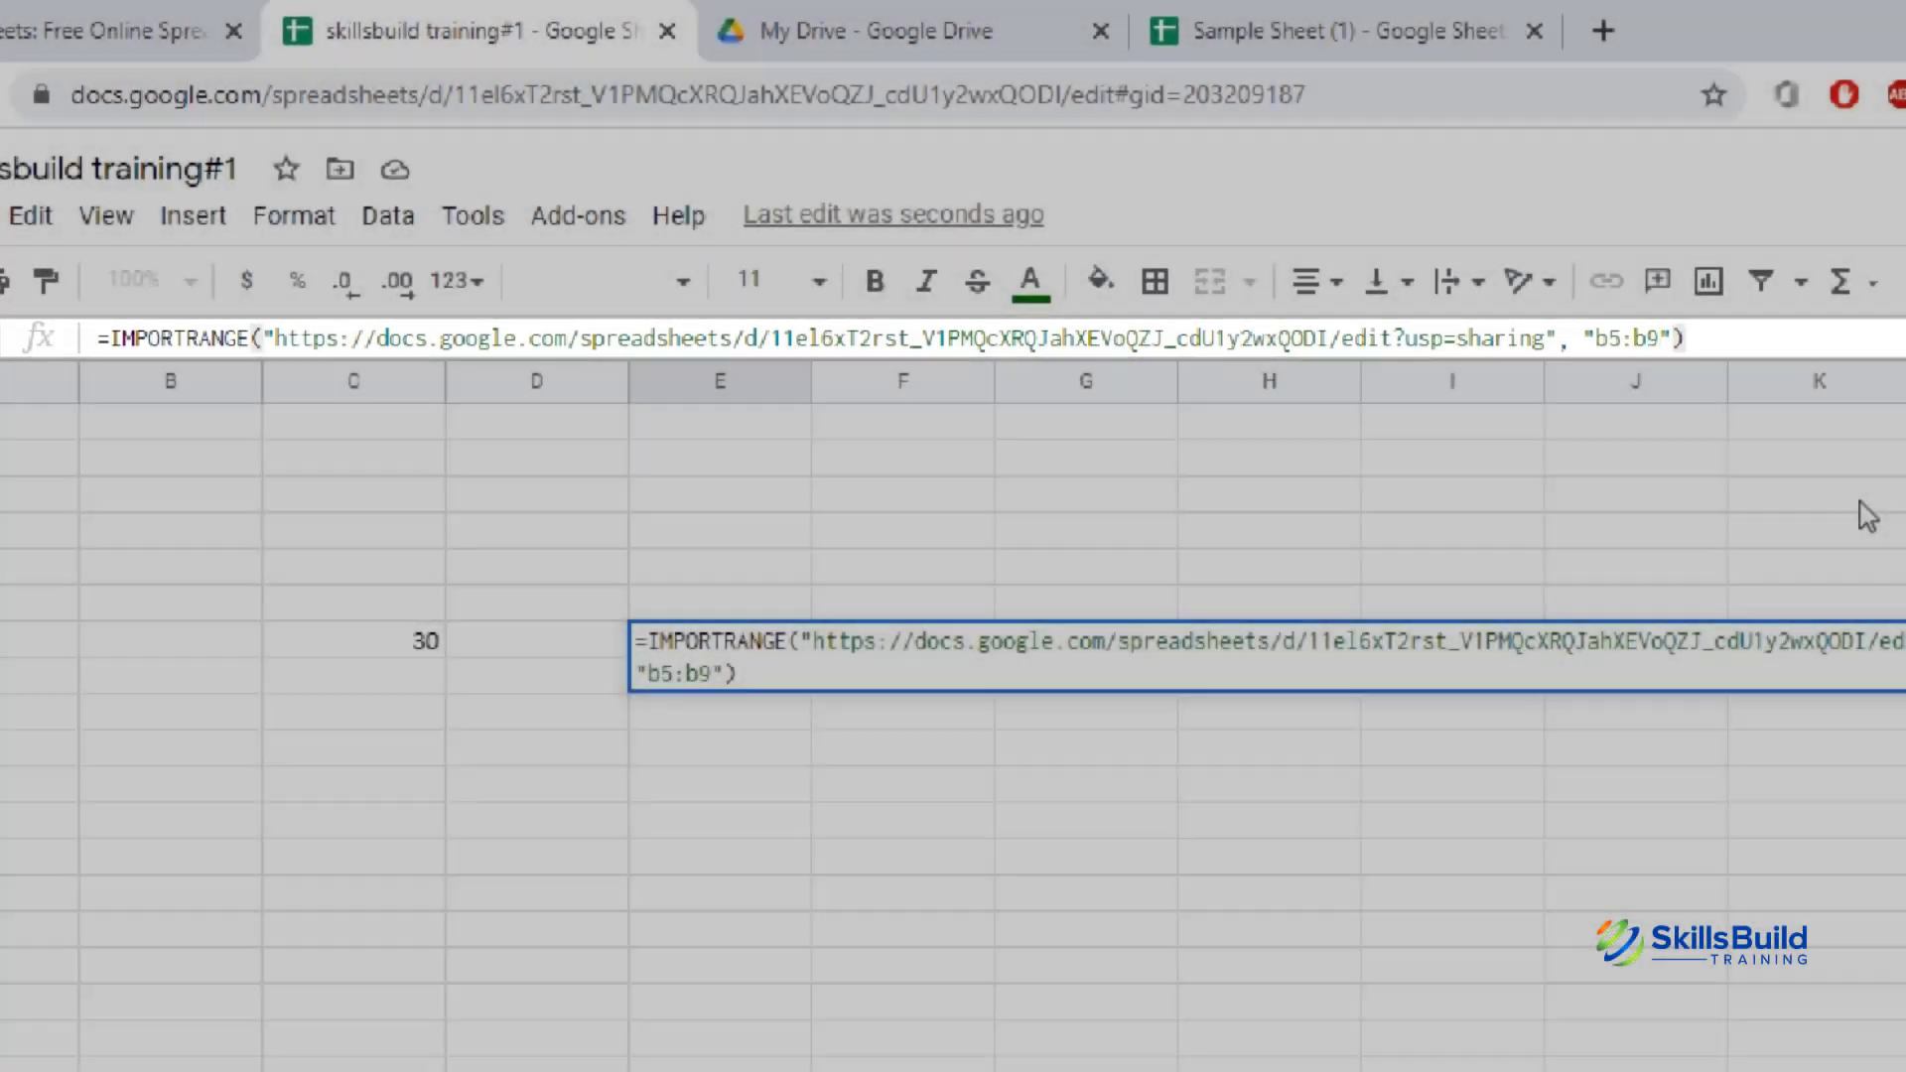
{"action": "key", "text": "Return"}
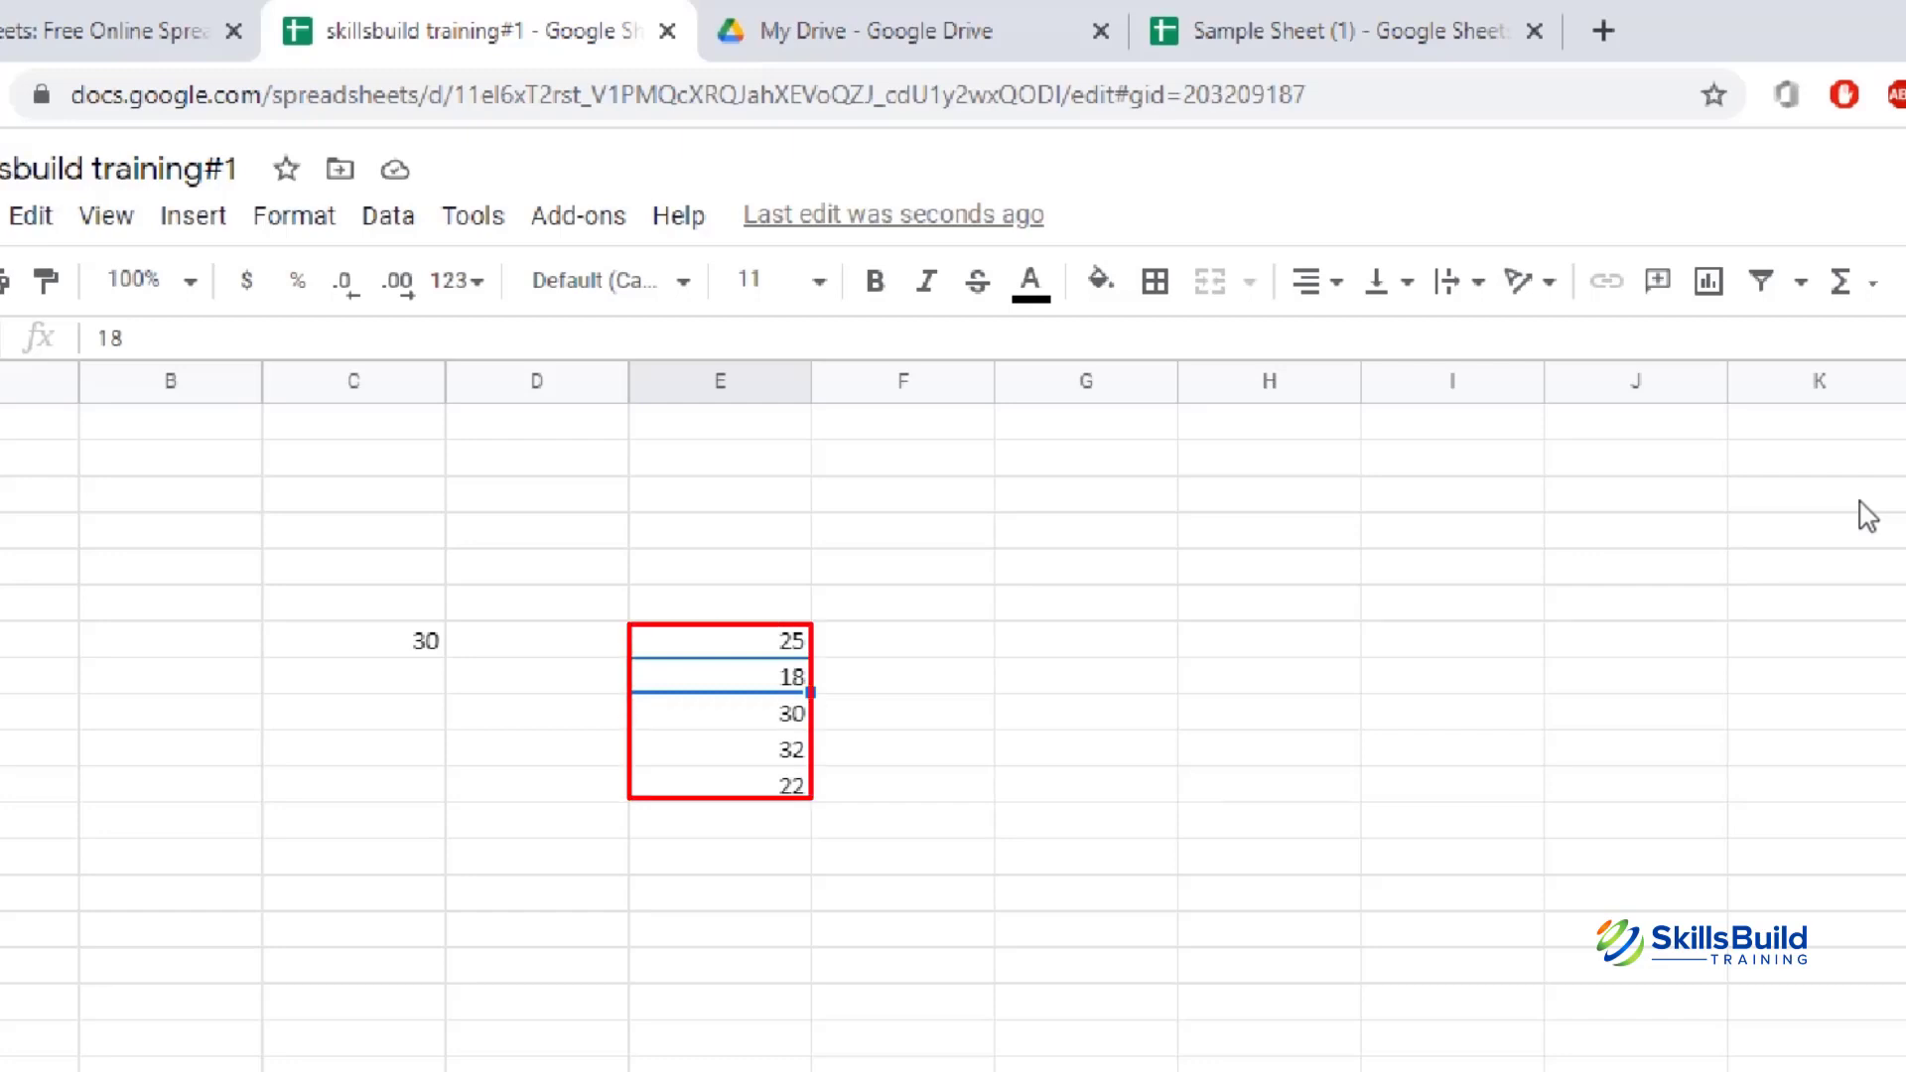
- Compare the imported values in E7:E11 of Sheet2 with the source ages in B5:B9 of Sheet1
{"action": "left_click", "coordinate": [751, 650]}
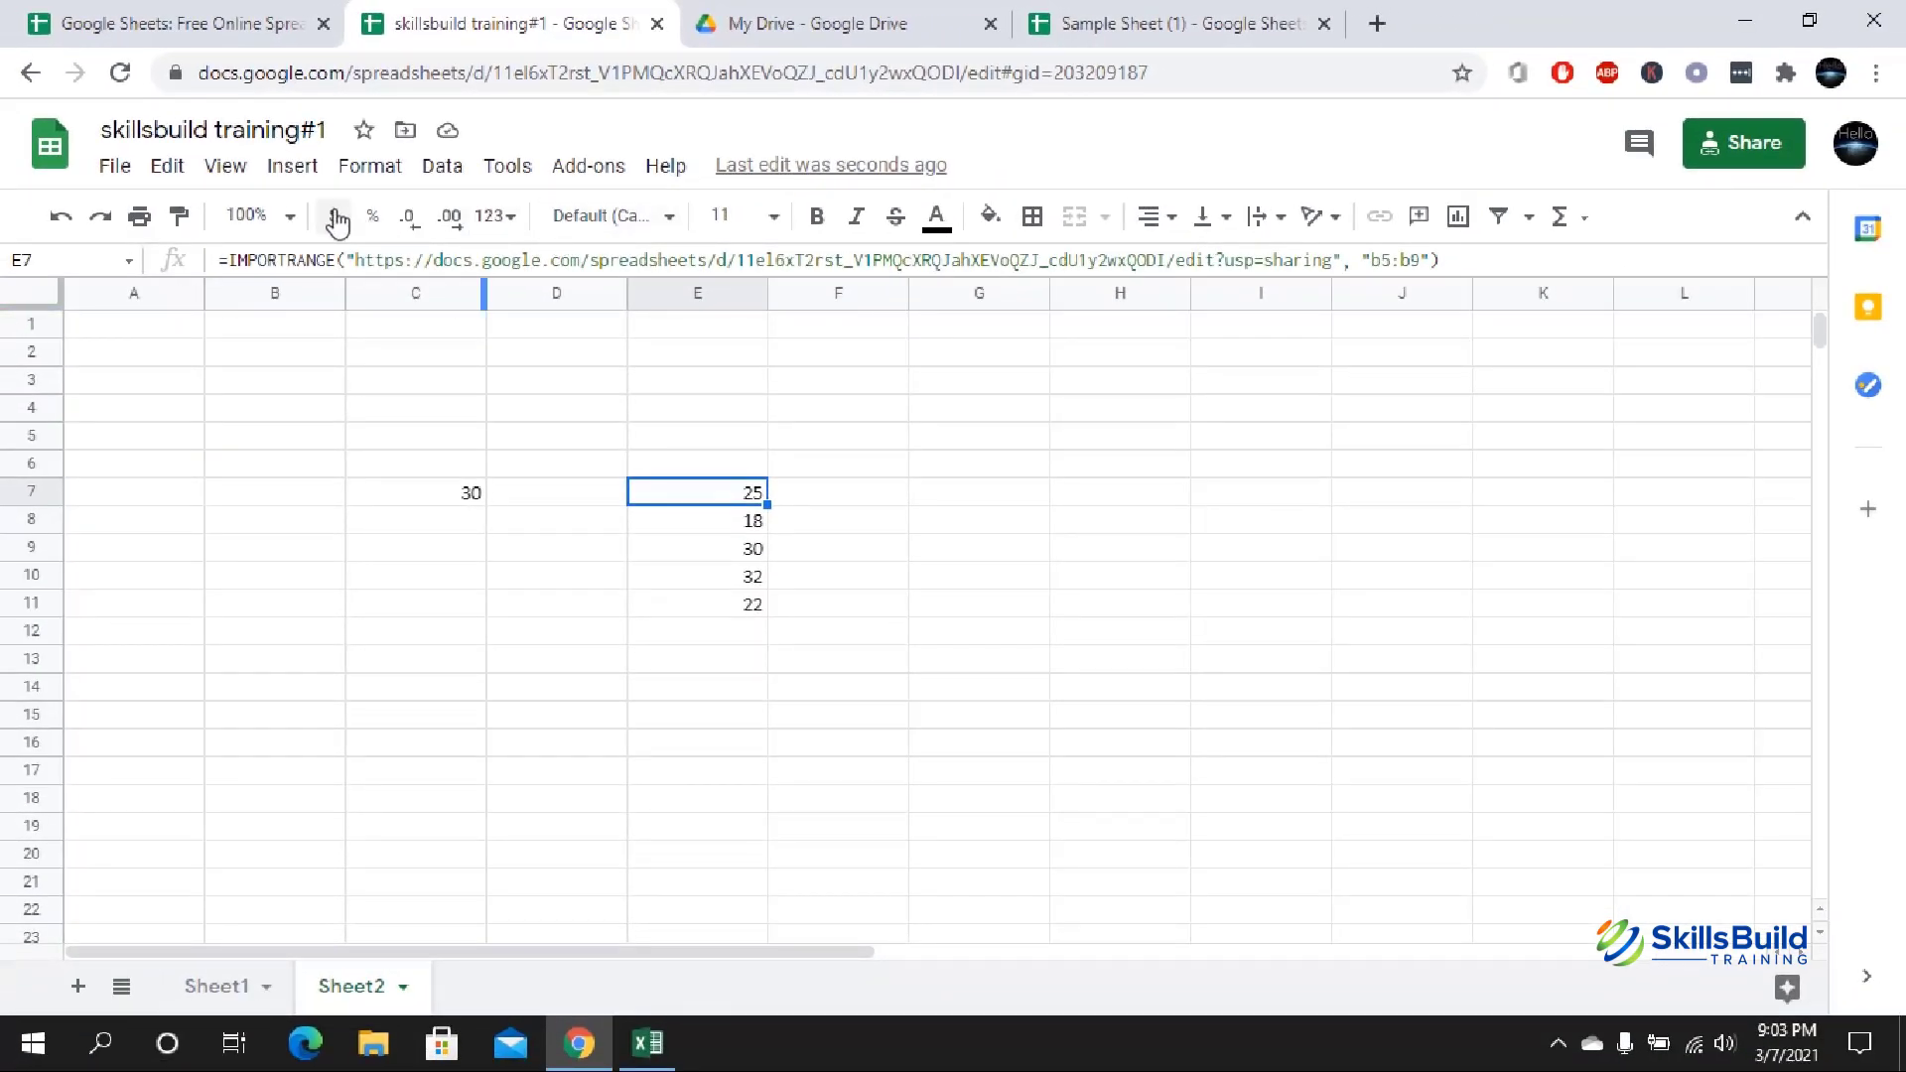
{"action": "left_click", "coordinate": [223, 986]}
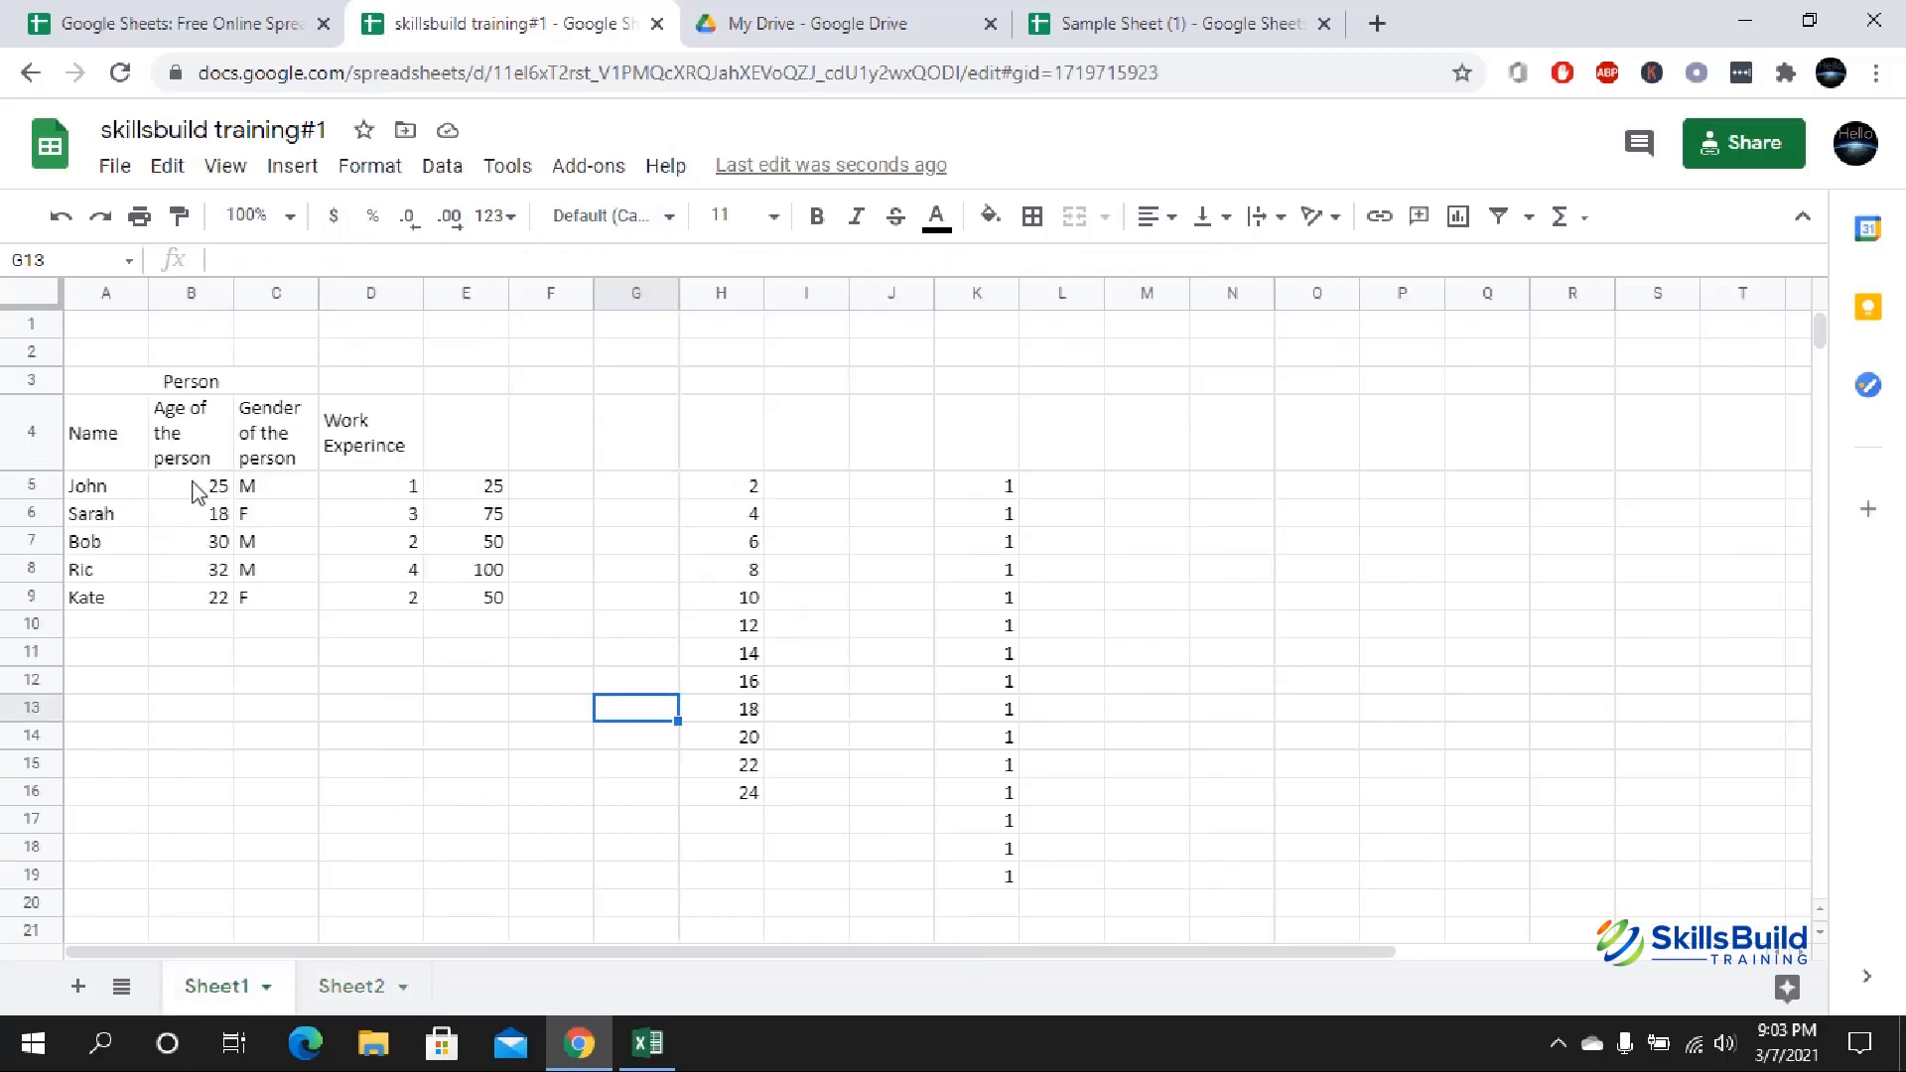
{"action": "left_click_drag", "start_coordinate": [196, 489], "coordinate": [213, 598]}
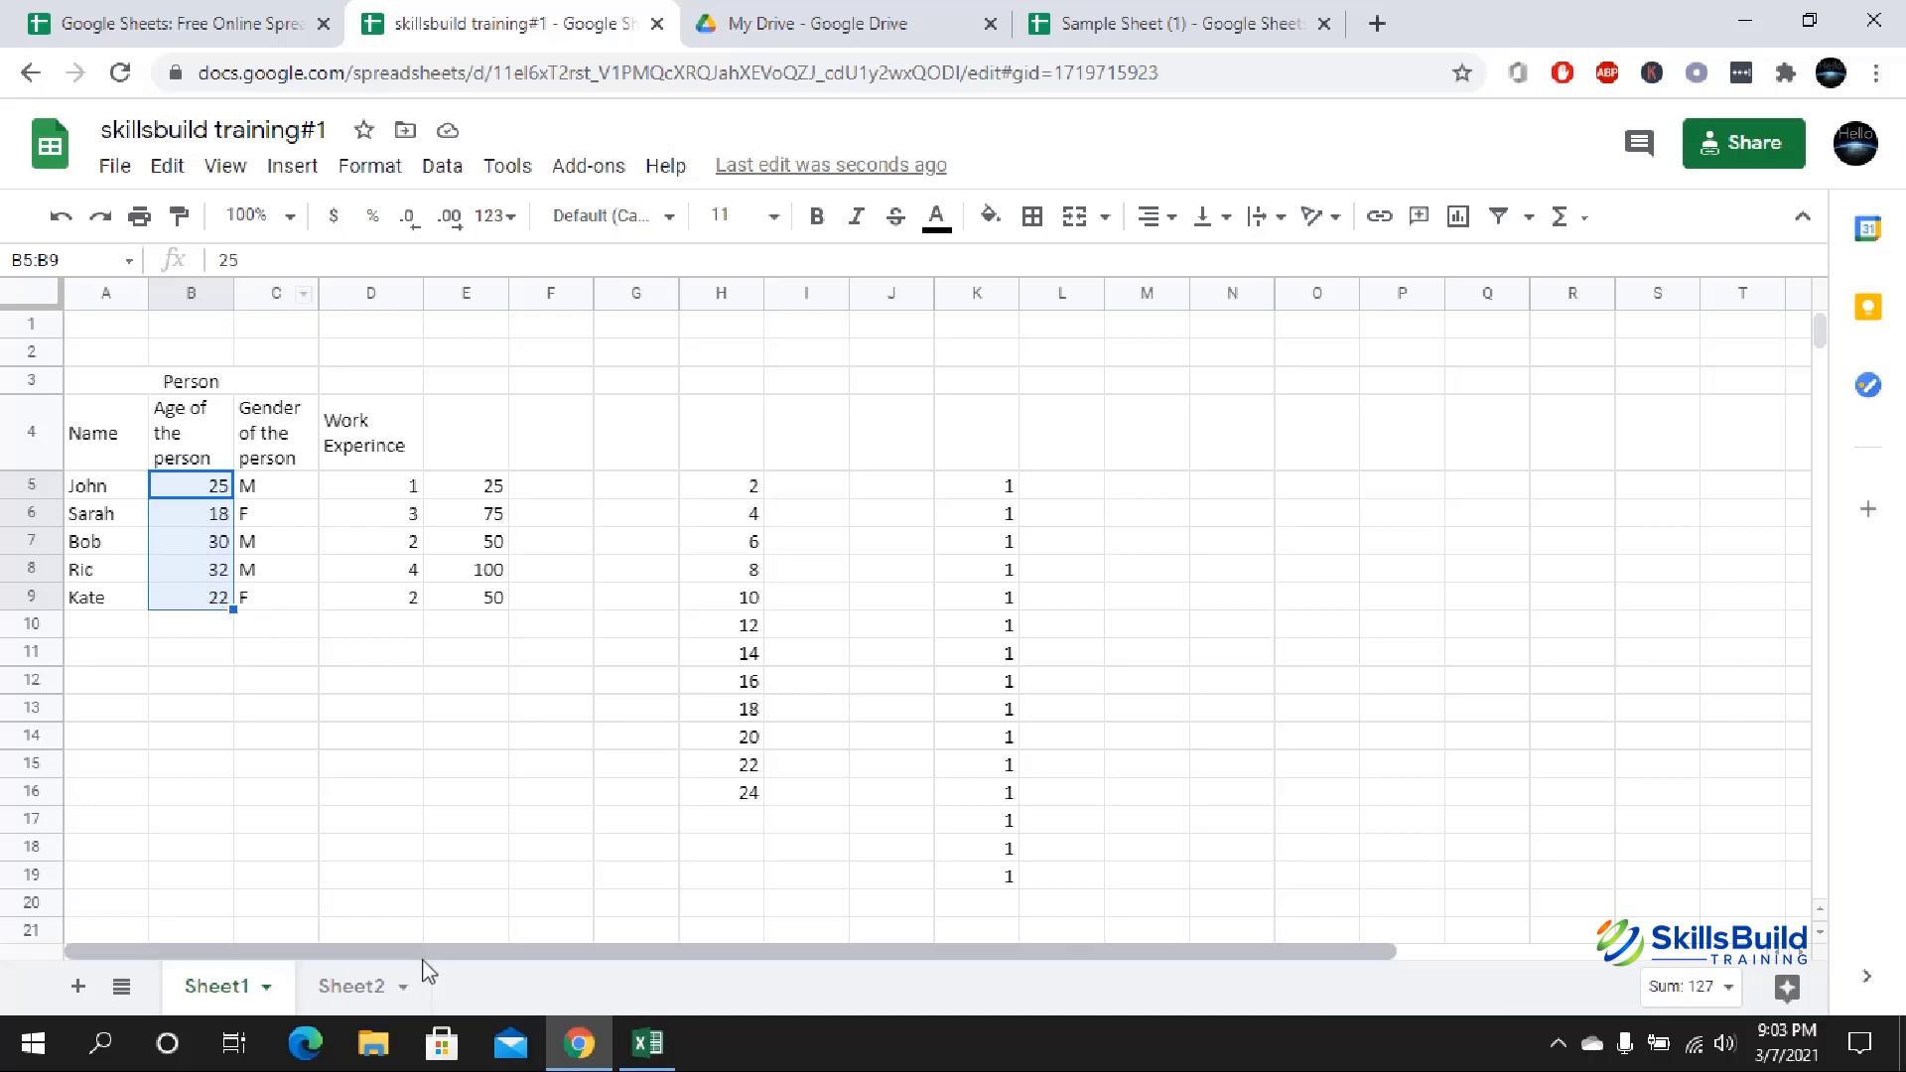
{"action": "left_click", "coordinate": [367, 985]}
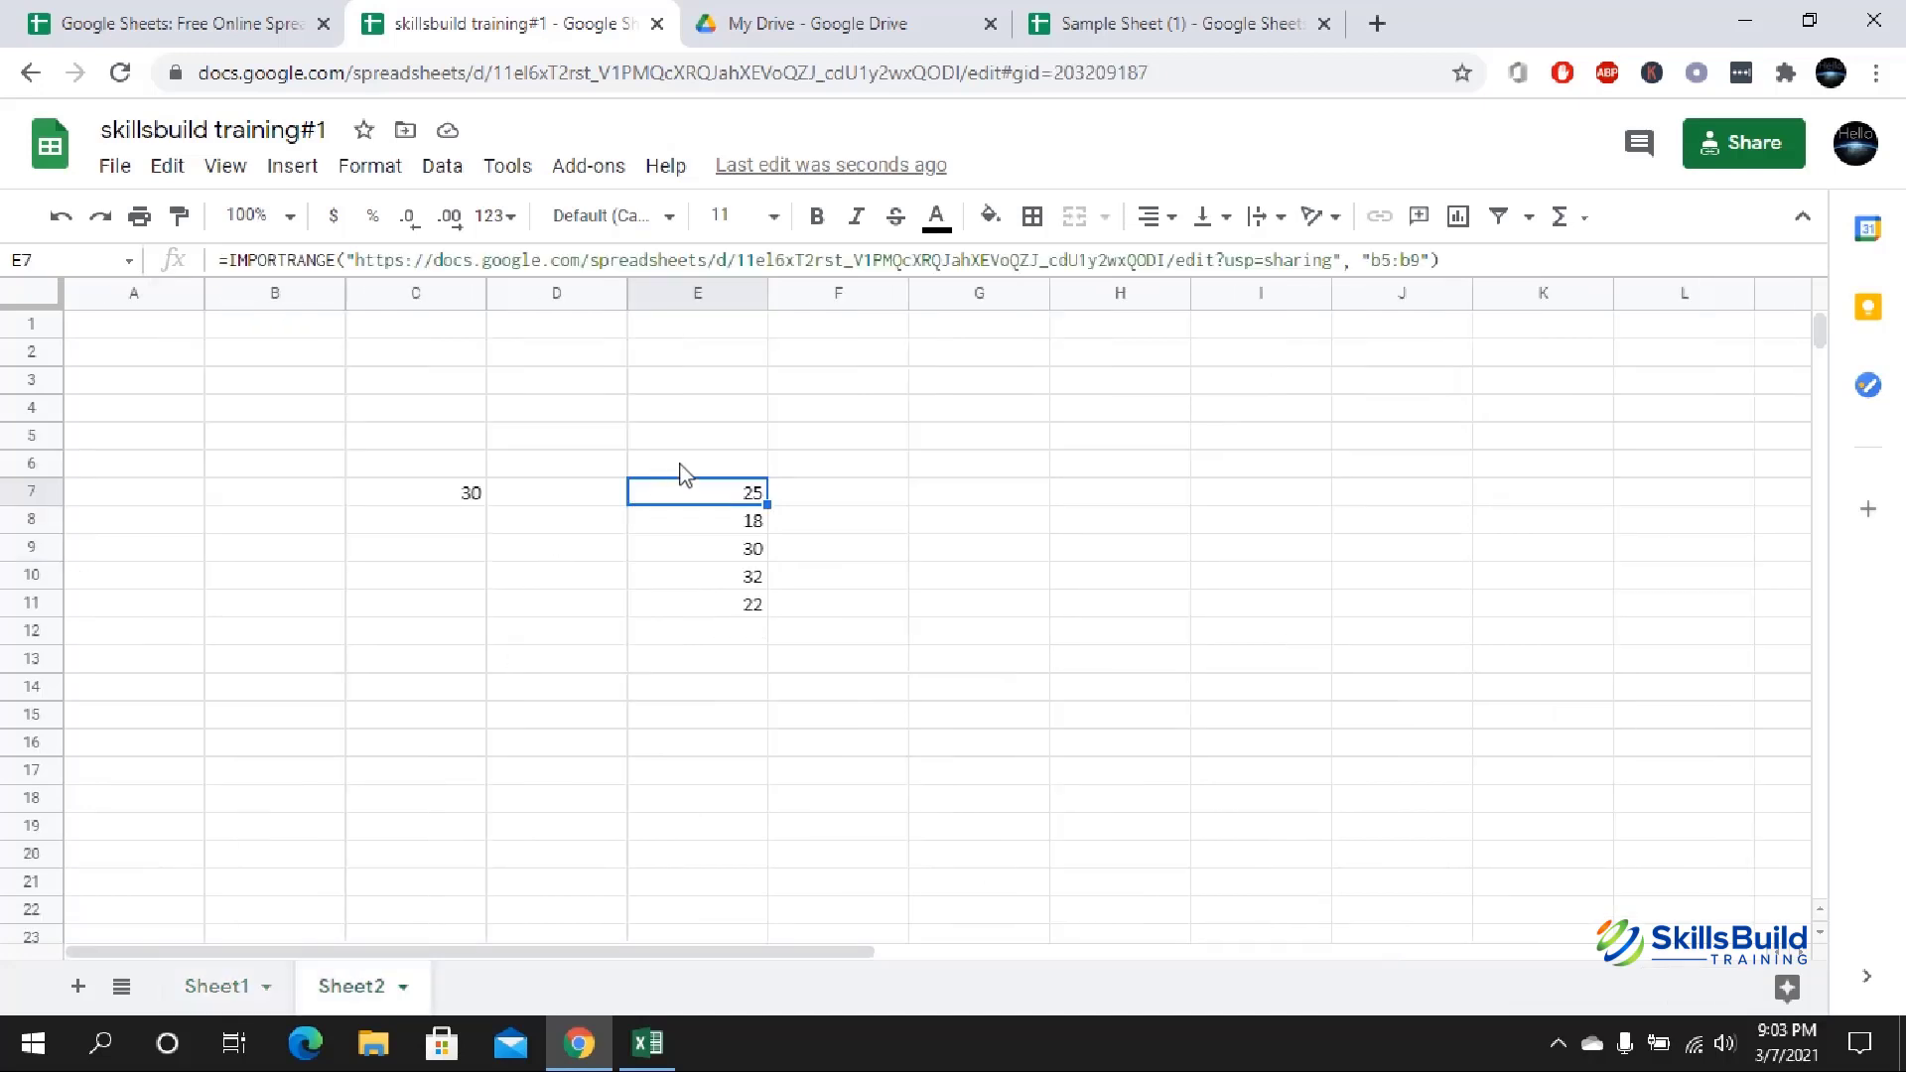
{"action": "left_click", "coordinate": [698, 552]}
{"action": "left_click", "coordinate": [739, 605]}
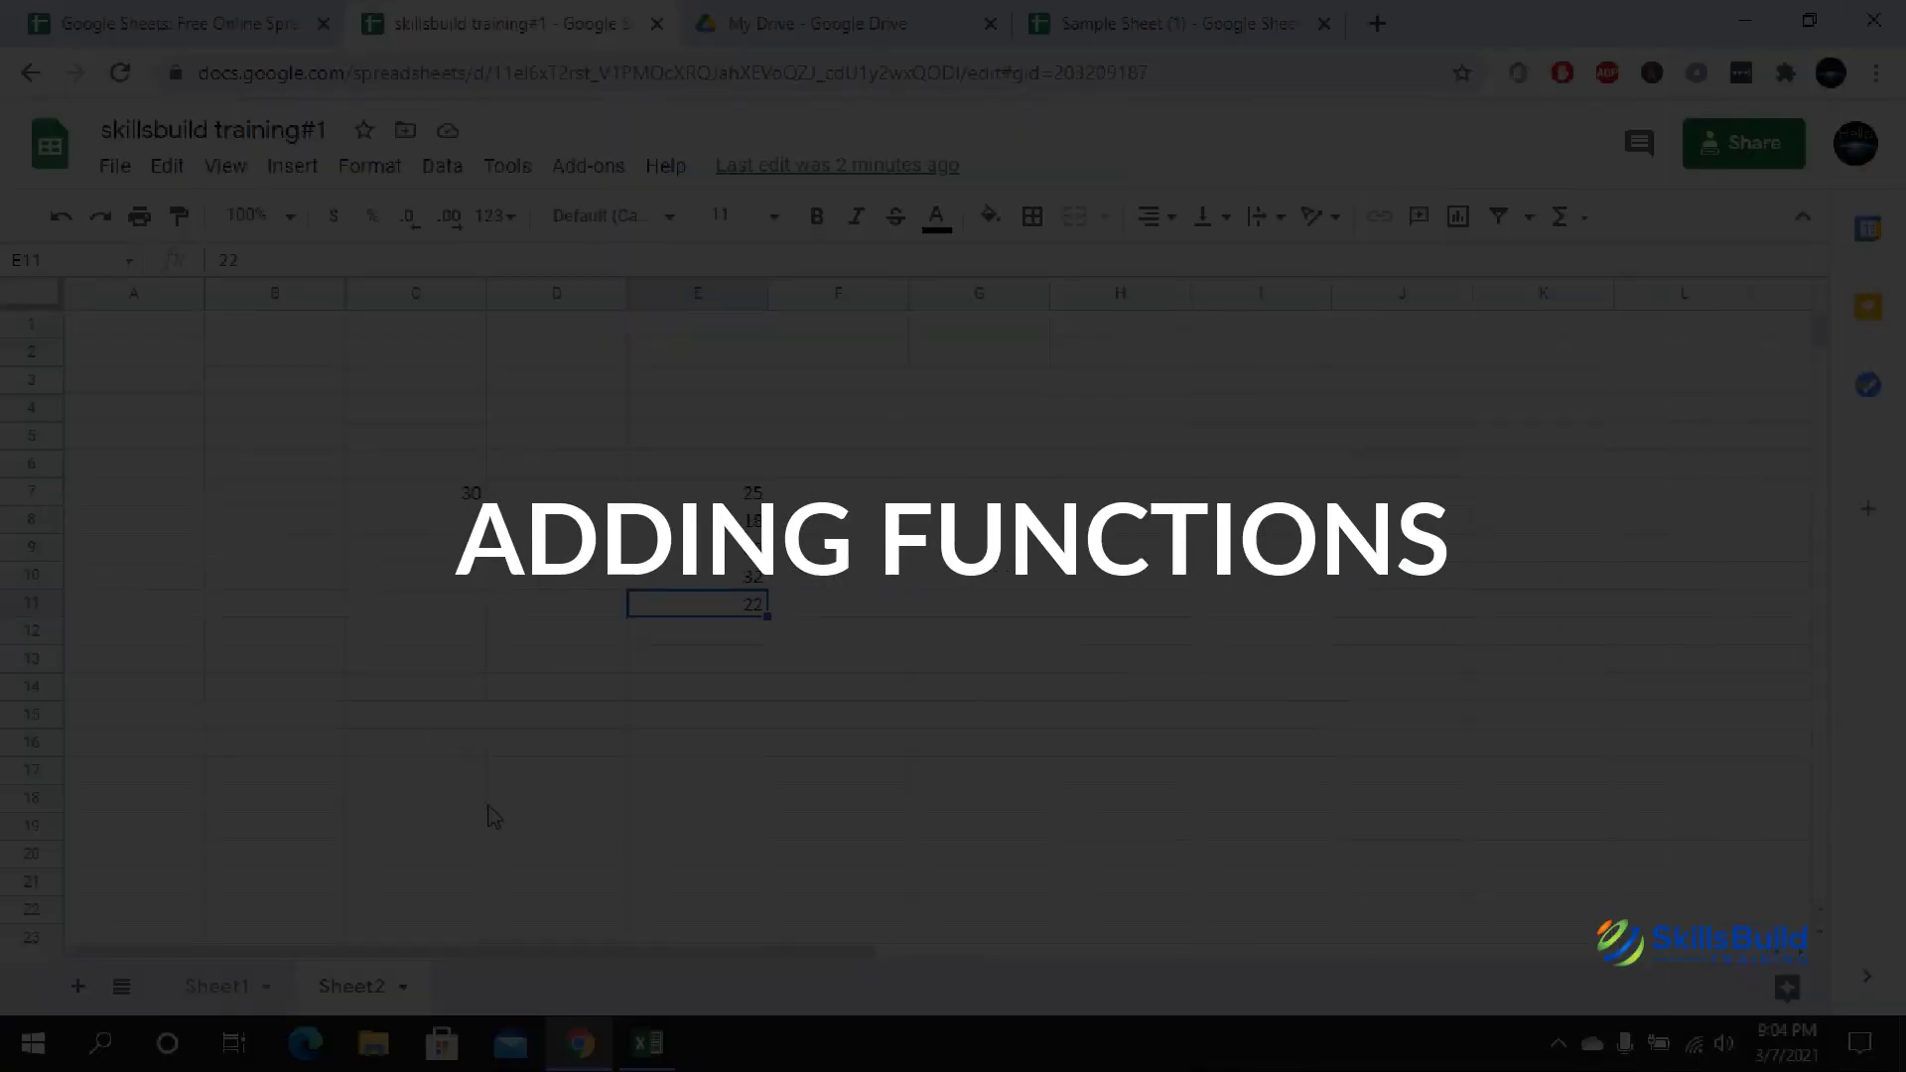
- Switch to Sheet1 and locate the series of even numbers in column H
{"action": "left_click", "coordinate": [244, 989]}
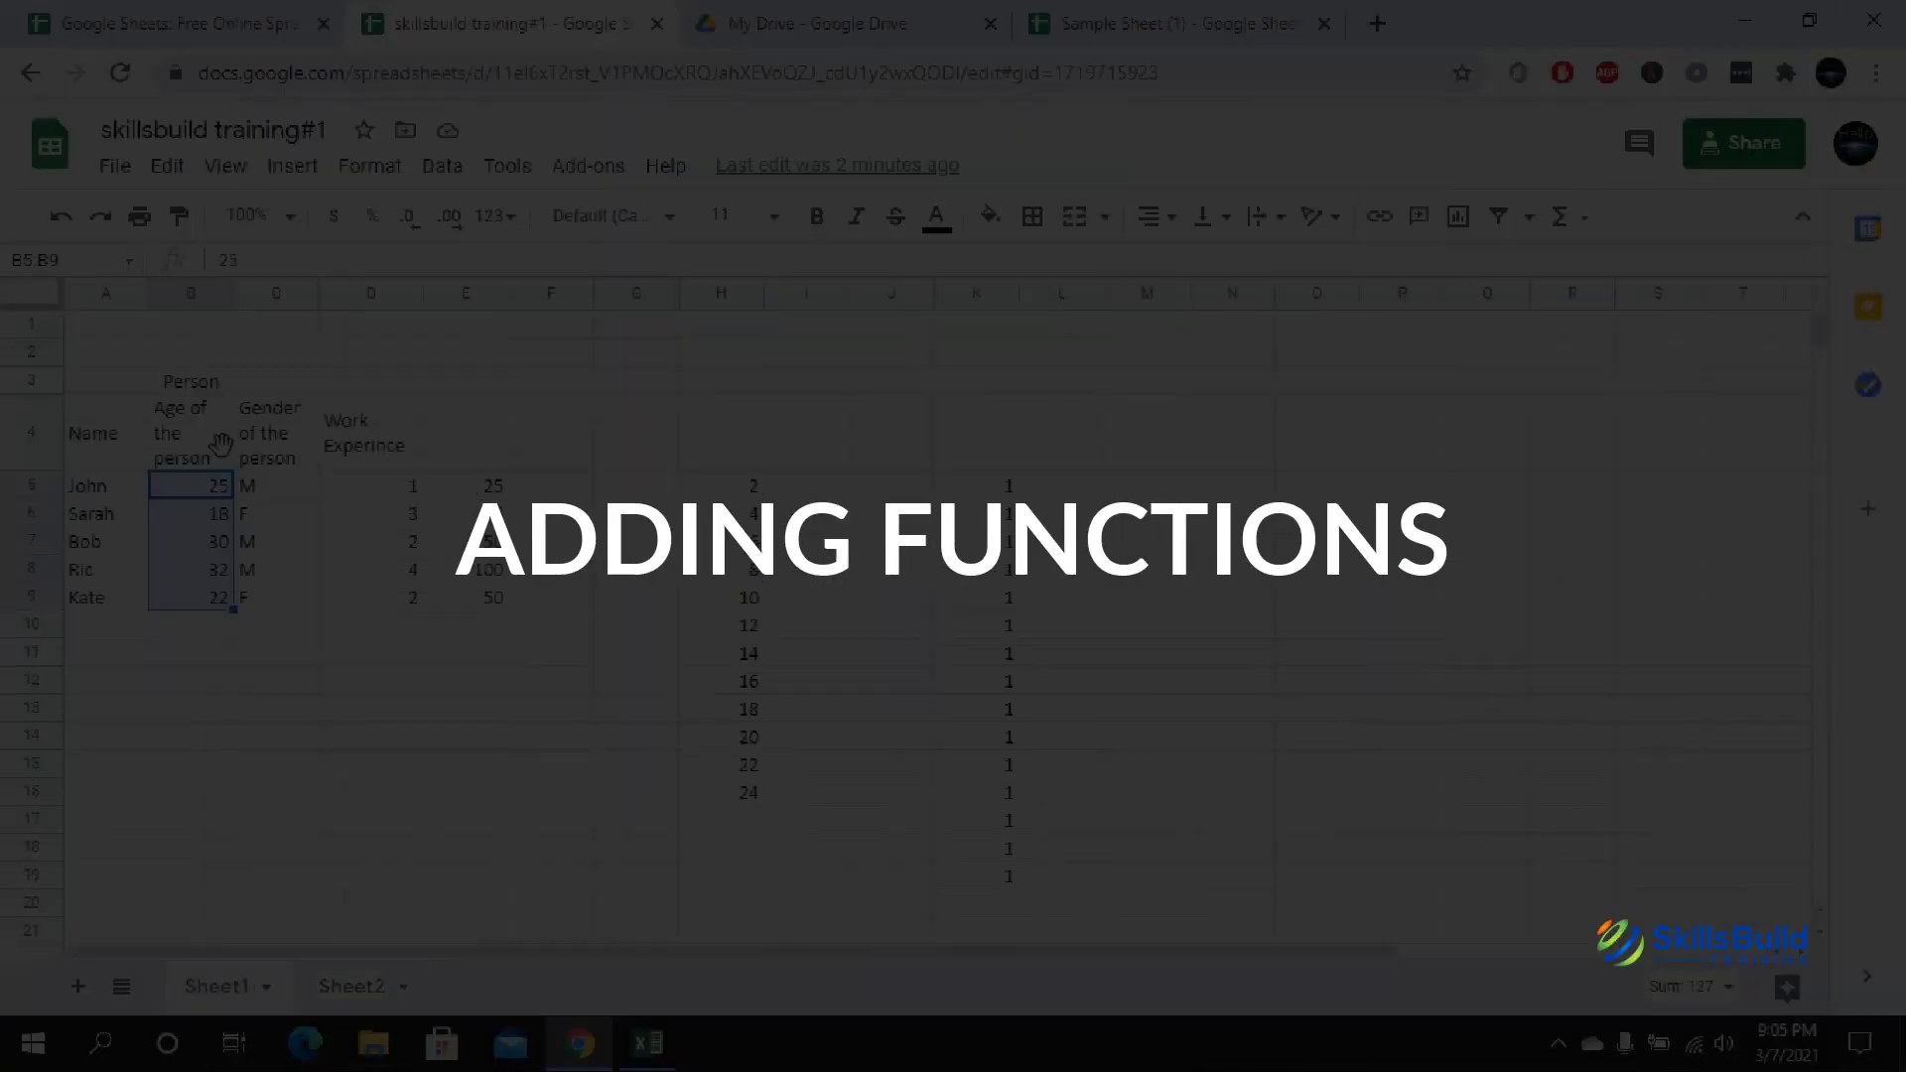
{"action": "left_click", "coordinate": [281, 628]}
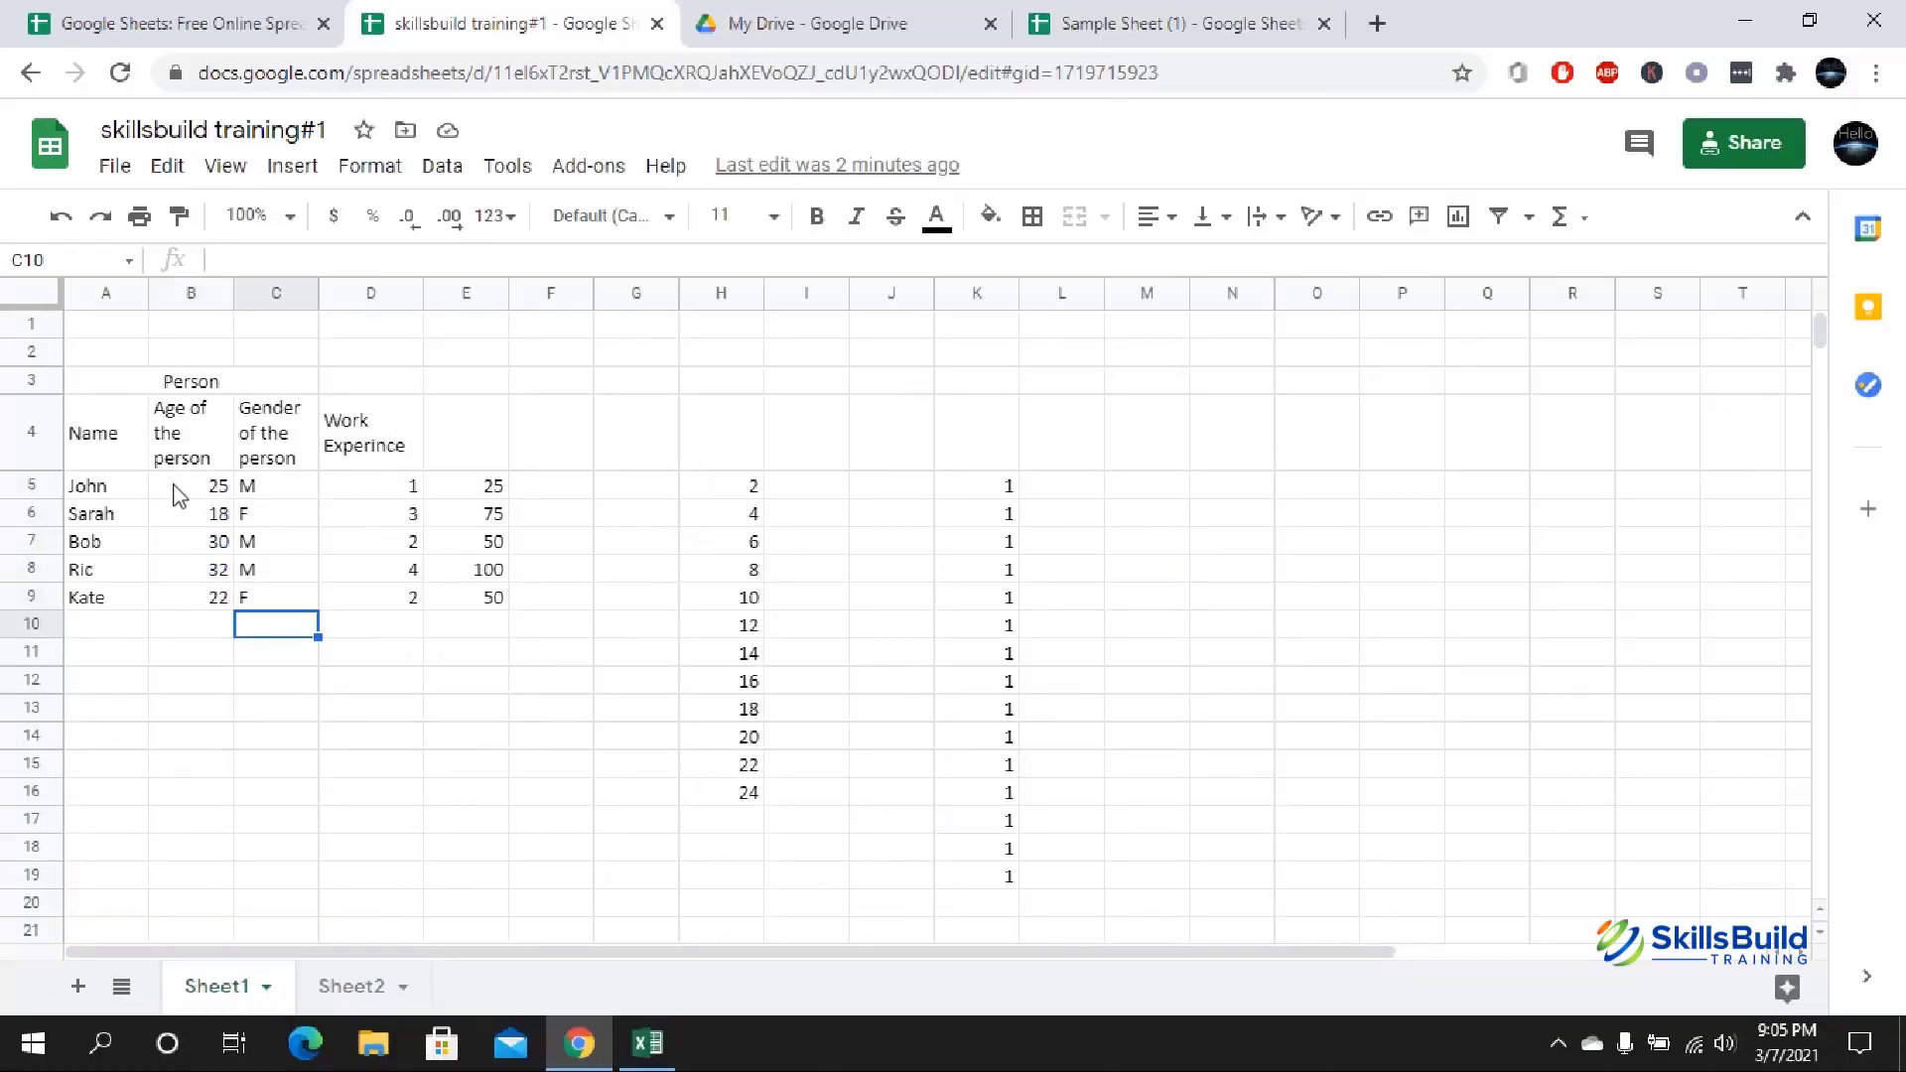
{"action": "left_click_drag", "start_coordinate": [713, 452], "coordinate": [743, 592]}
{"action": "left_click", "coordinate": [824, 543]}
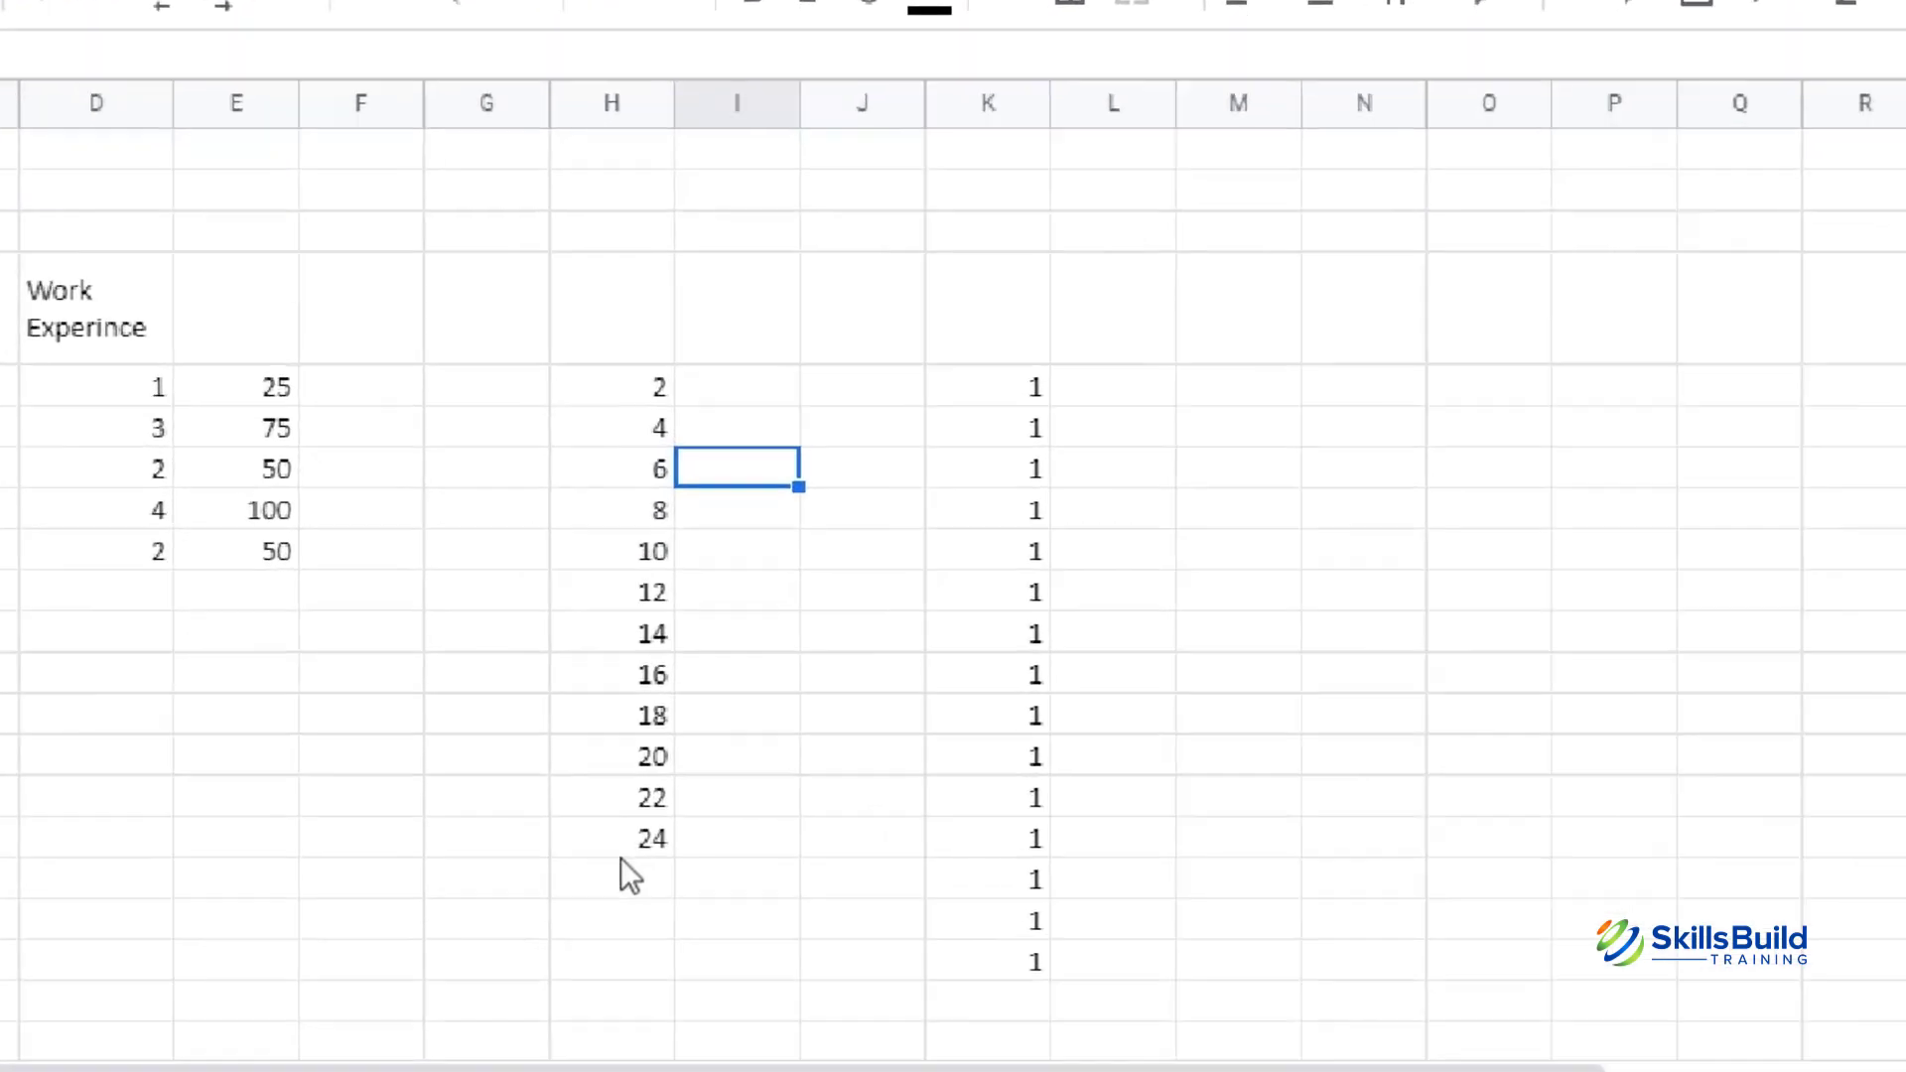
- Try entering a bare =SUM formula in H17, directly below the even-number series
{"action": "double_click", "coordinate": [634, 895]}
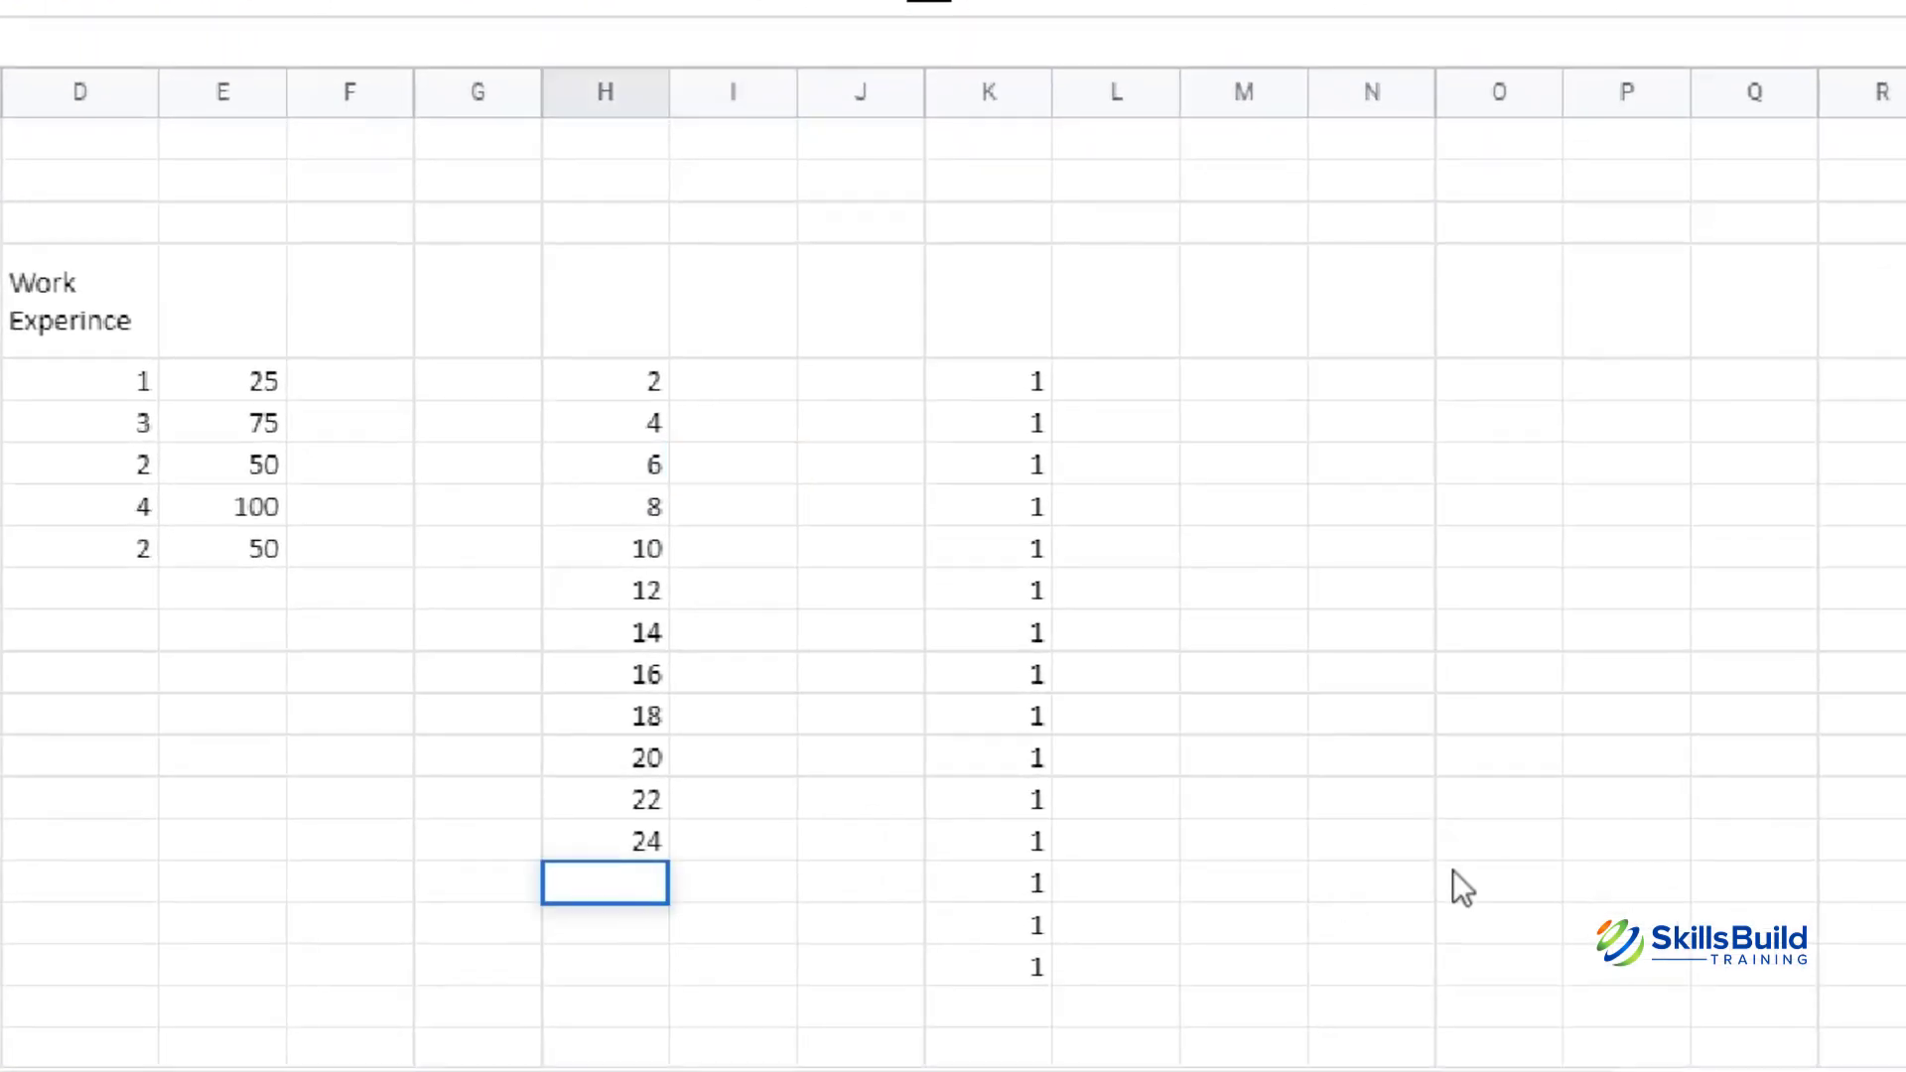
{"action": "type", "text": "="}
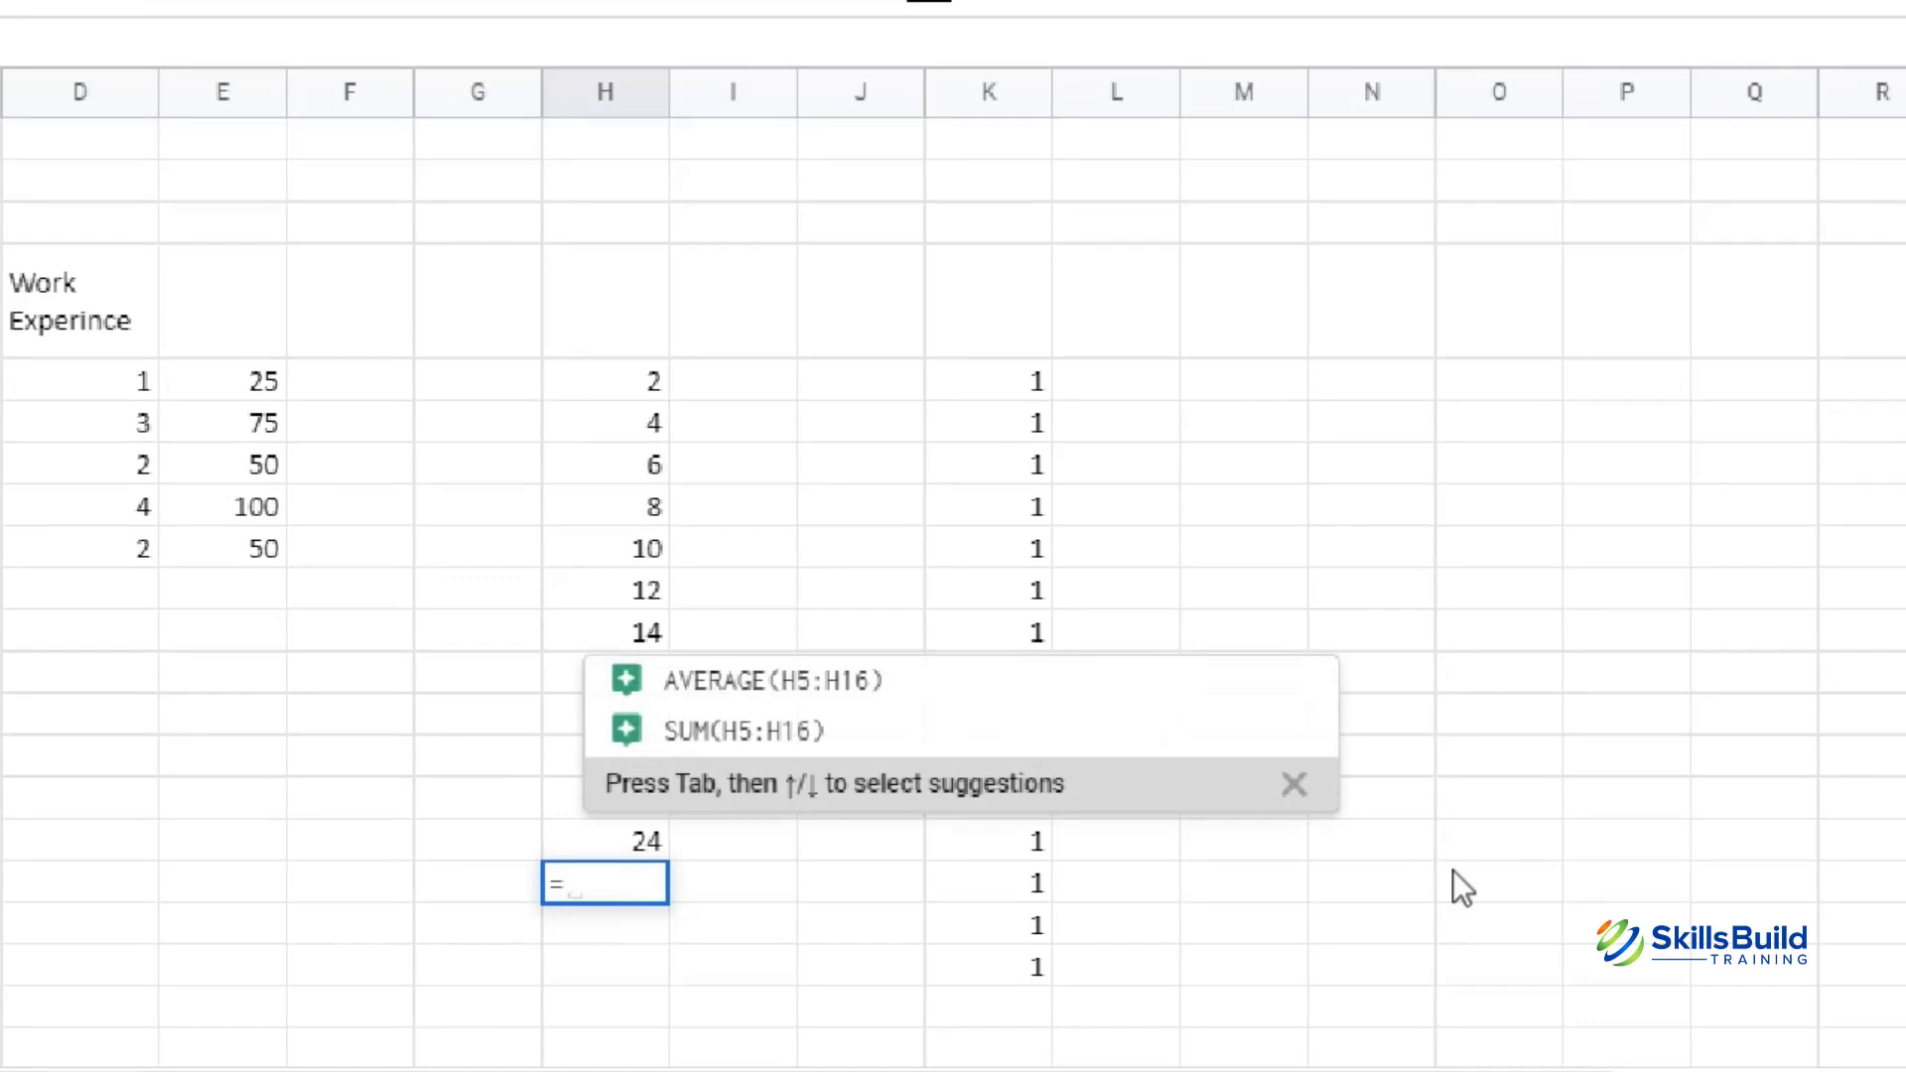
{"action": "type", "text": "sys"}
{"action": "key", "text": "BackSpace"}
{"action": "key", "text": "BackSpace"}
{"action": "key", "text": "BackSpace"}
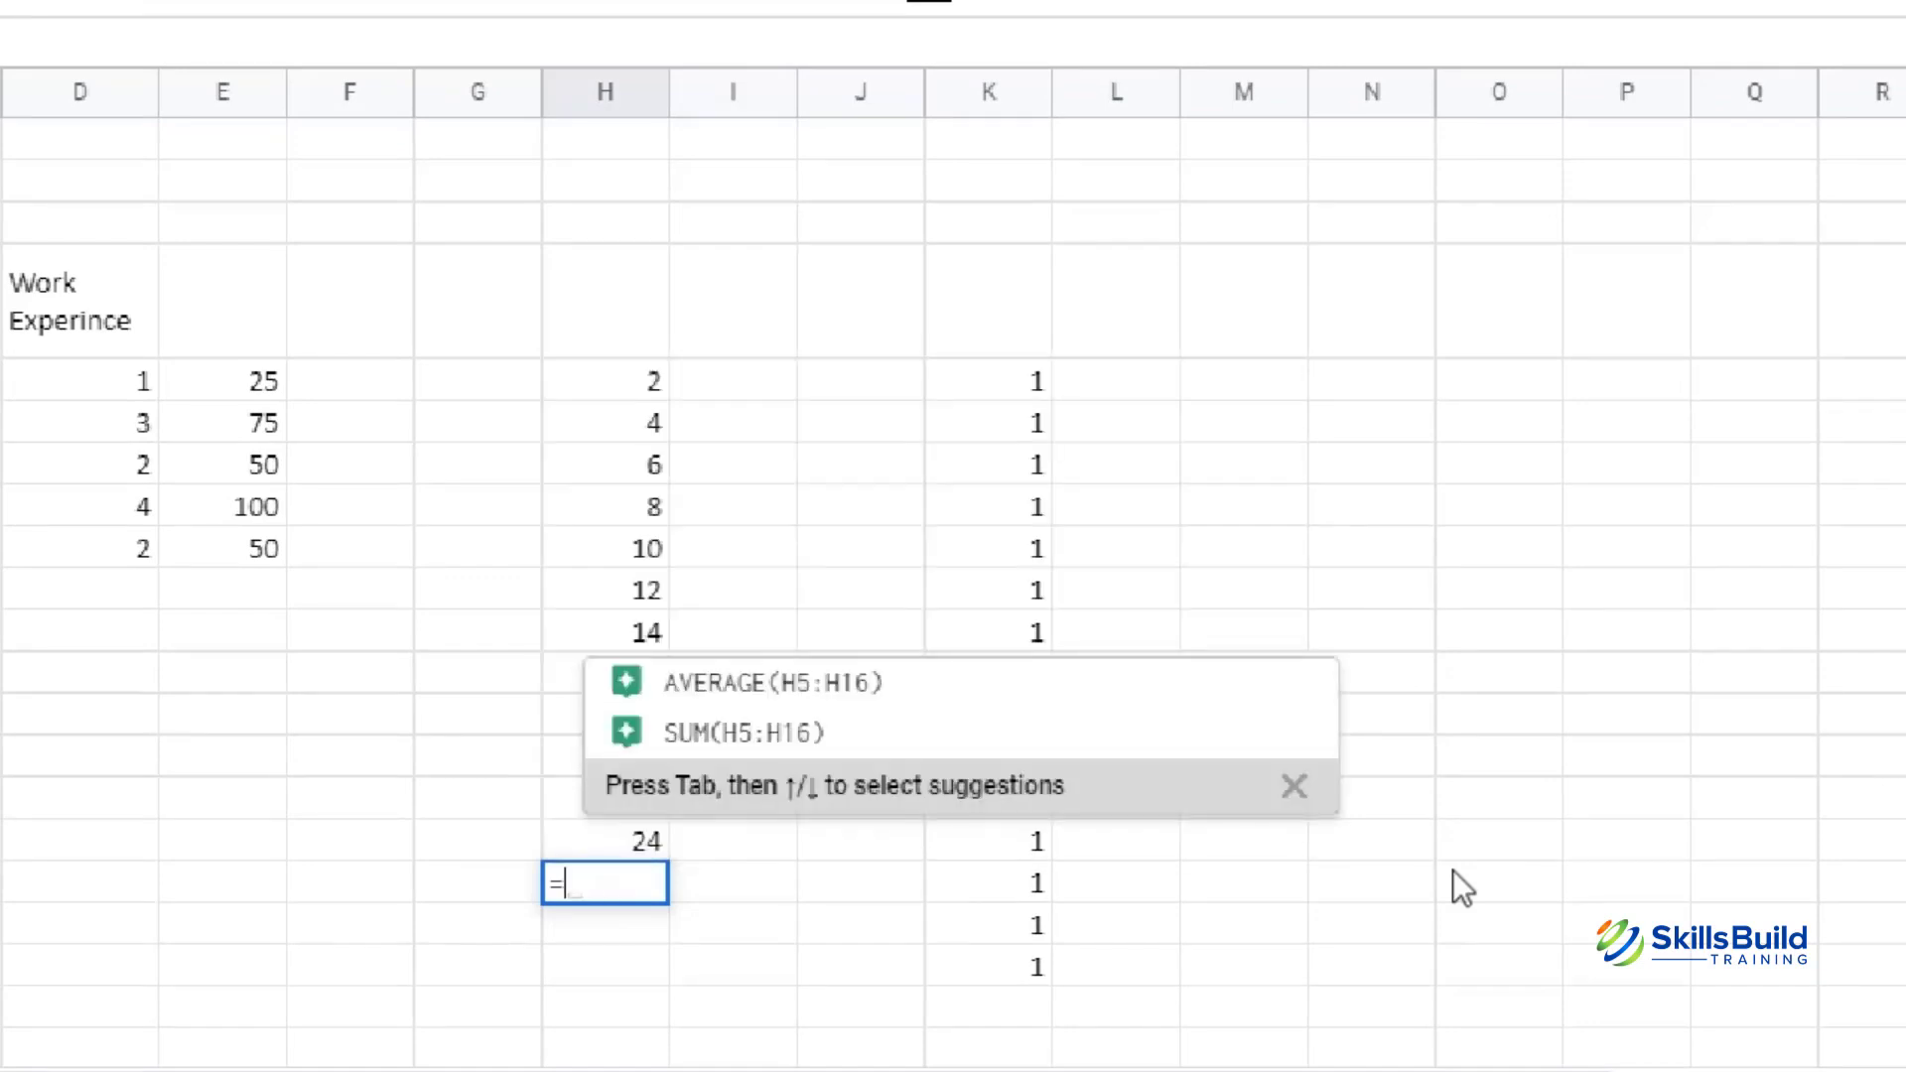
{"action": "type", "text": "SUM"}
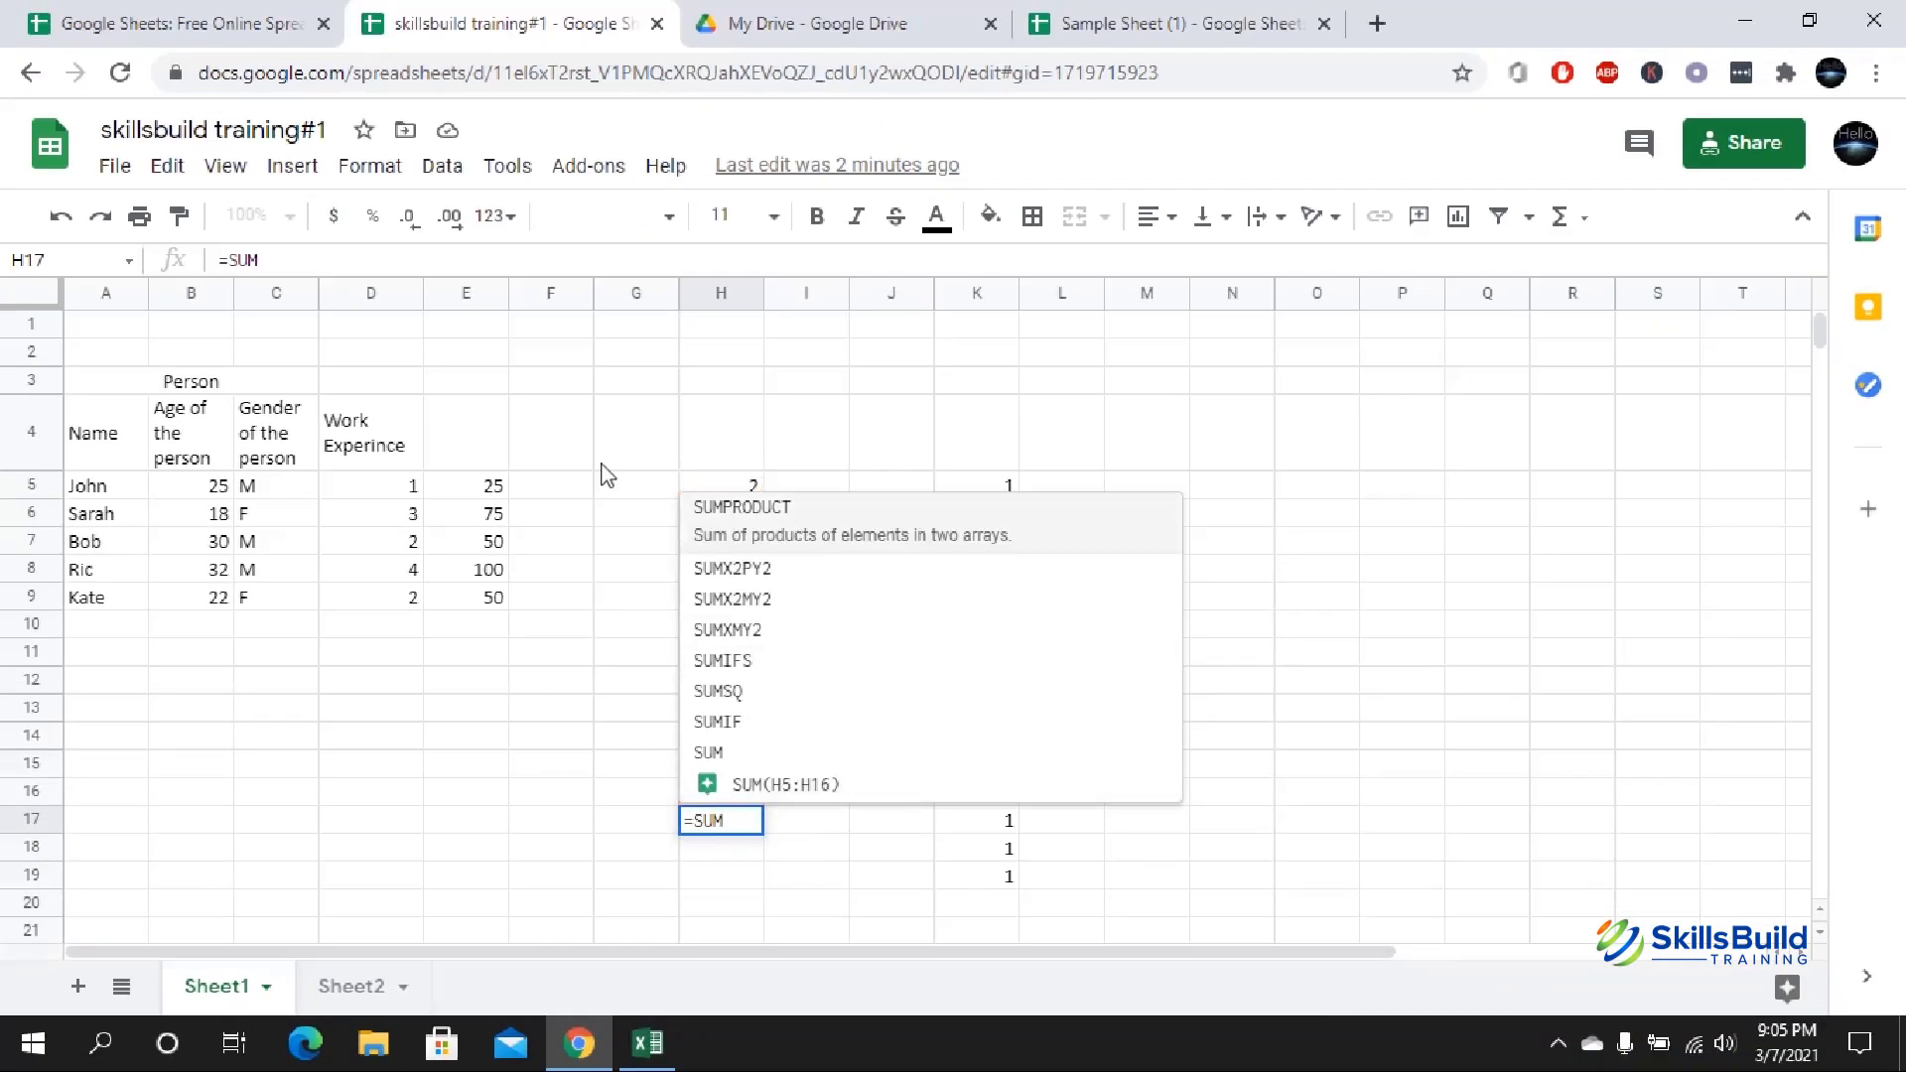
{"action": "left_click", "coordinate": [295, 178]}
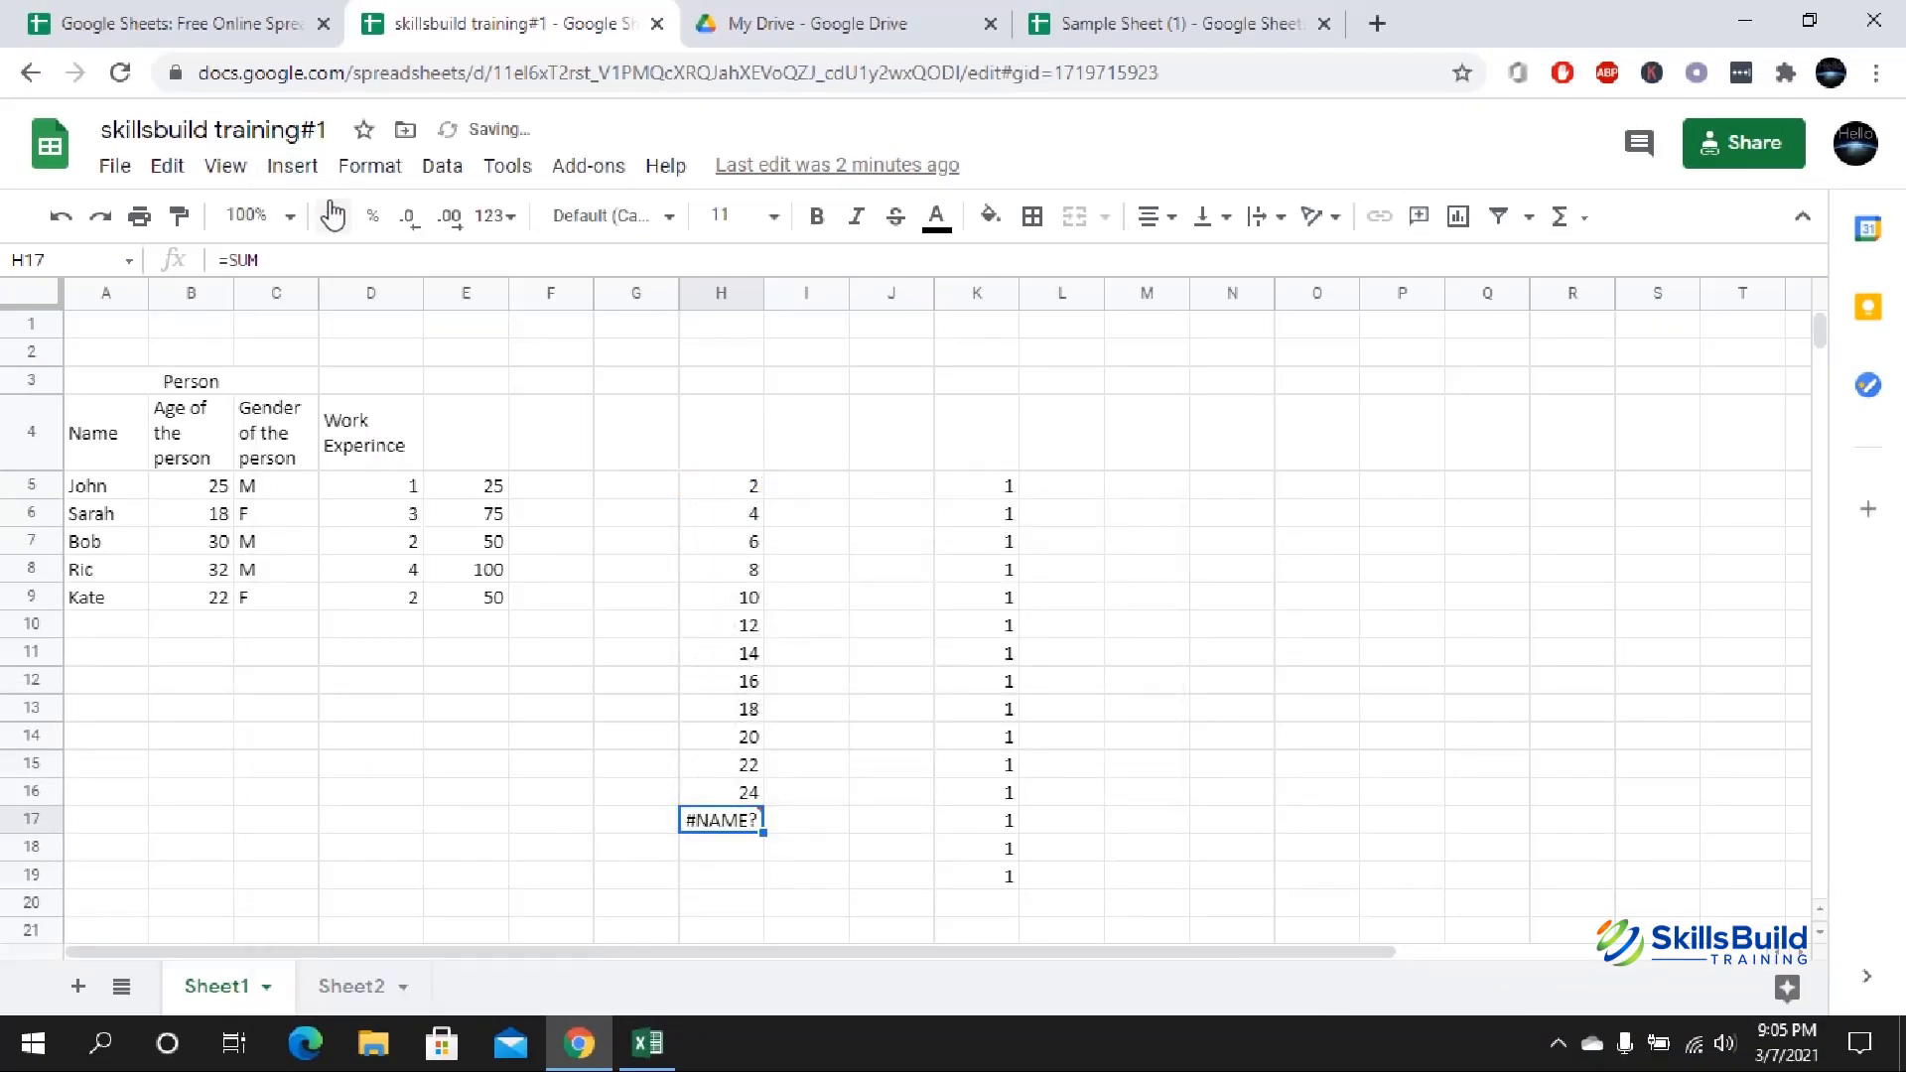
- Insert the built-in SUM function in H17 to total the range H5:H16
{"action": "left_click", "coordinate": [295, 178]}
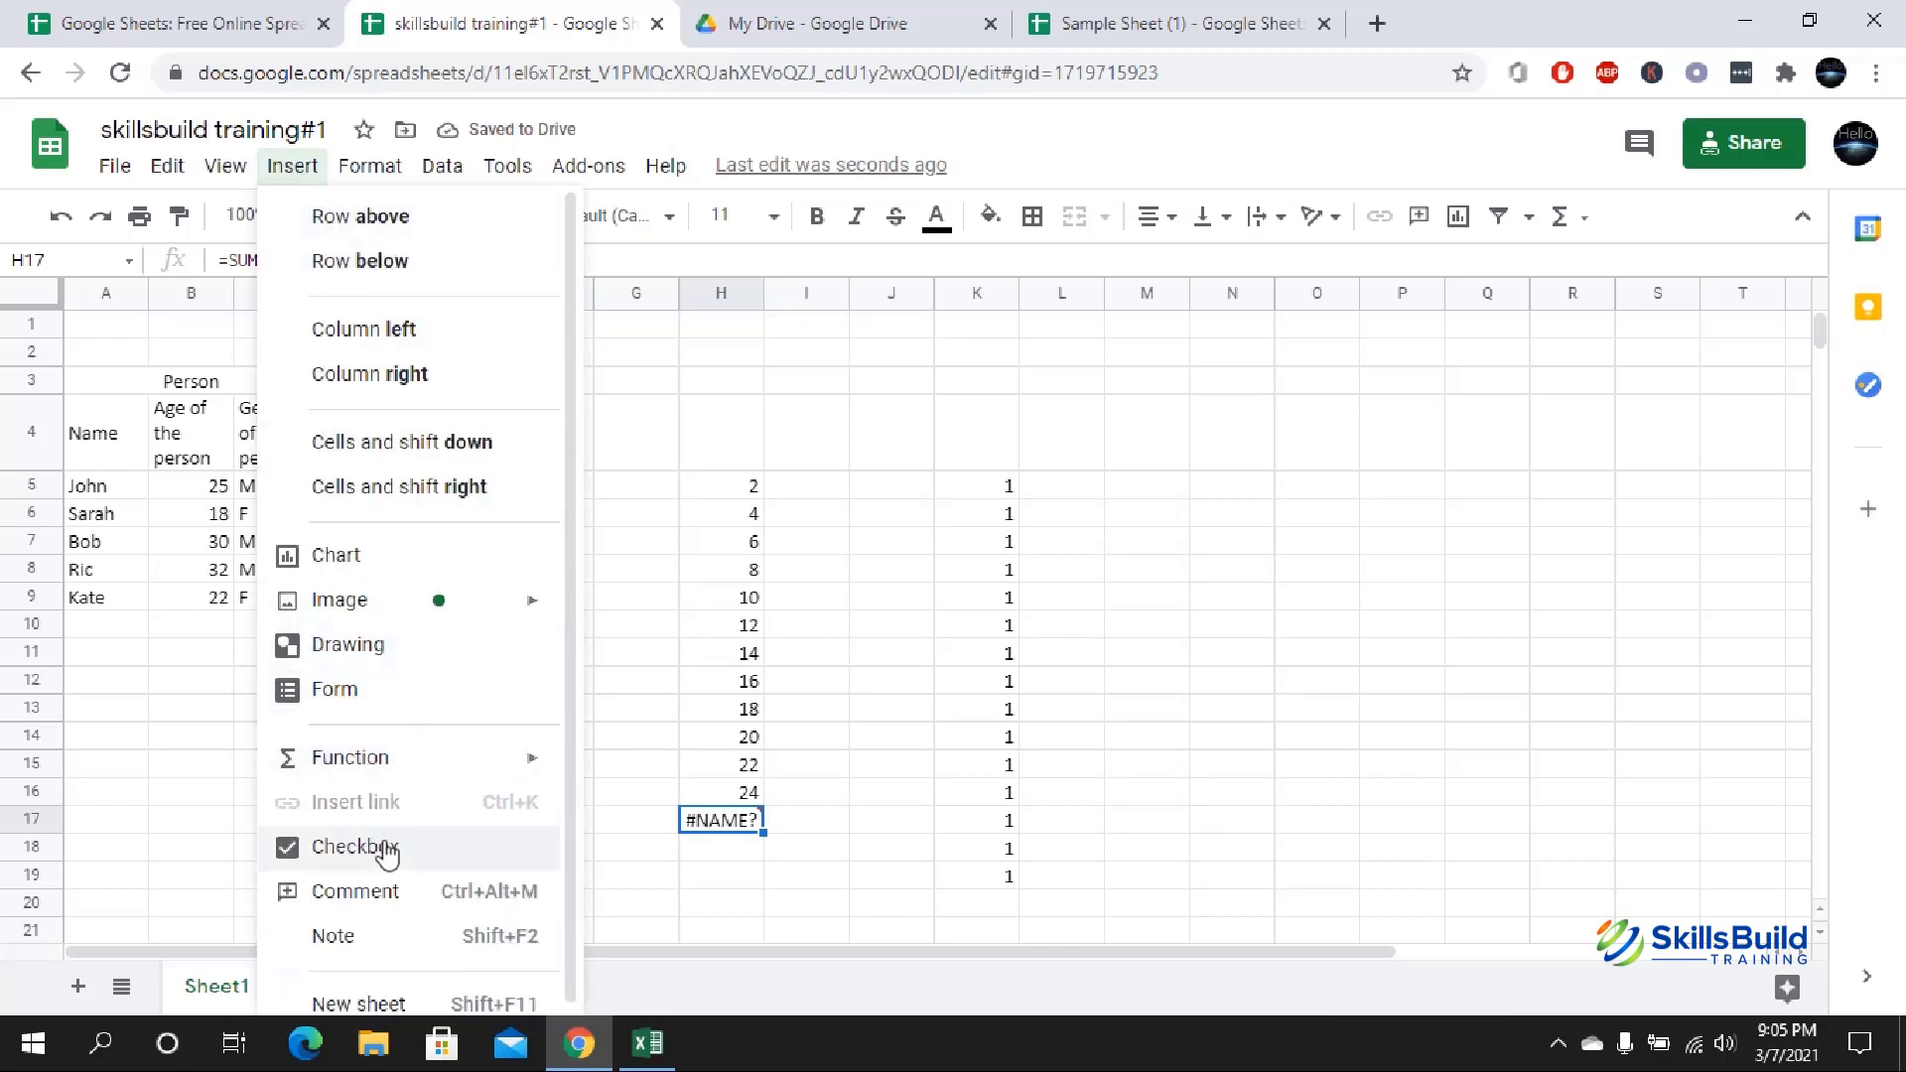
{"action": "mouse_move", "coordinate": [340, 757]}
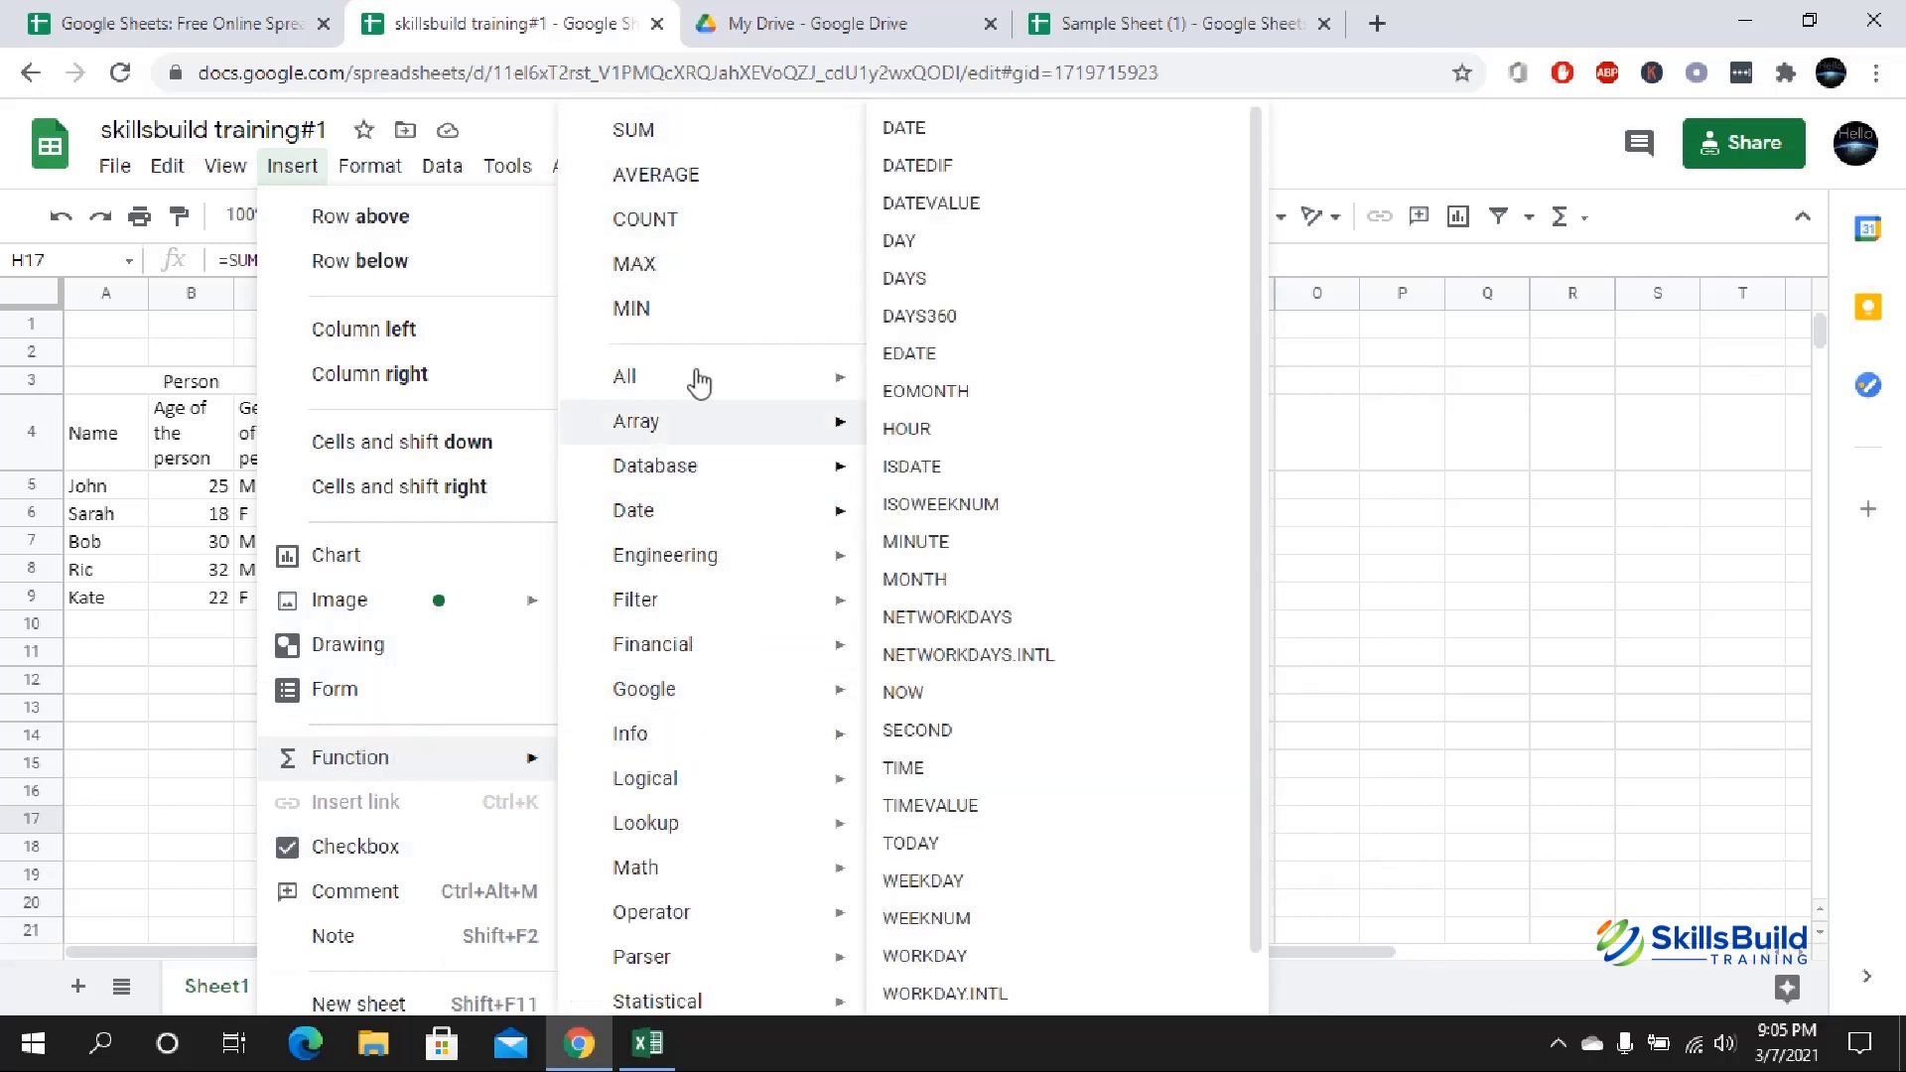
{"action": "left_click", "coordinate": [663, 133]}
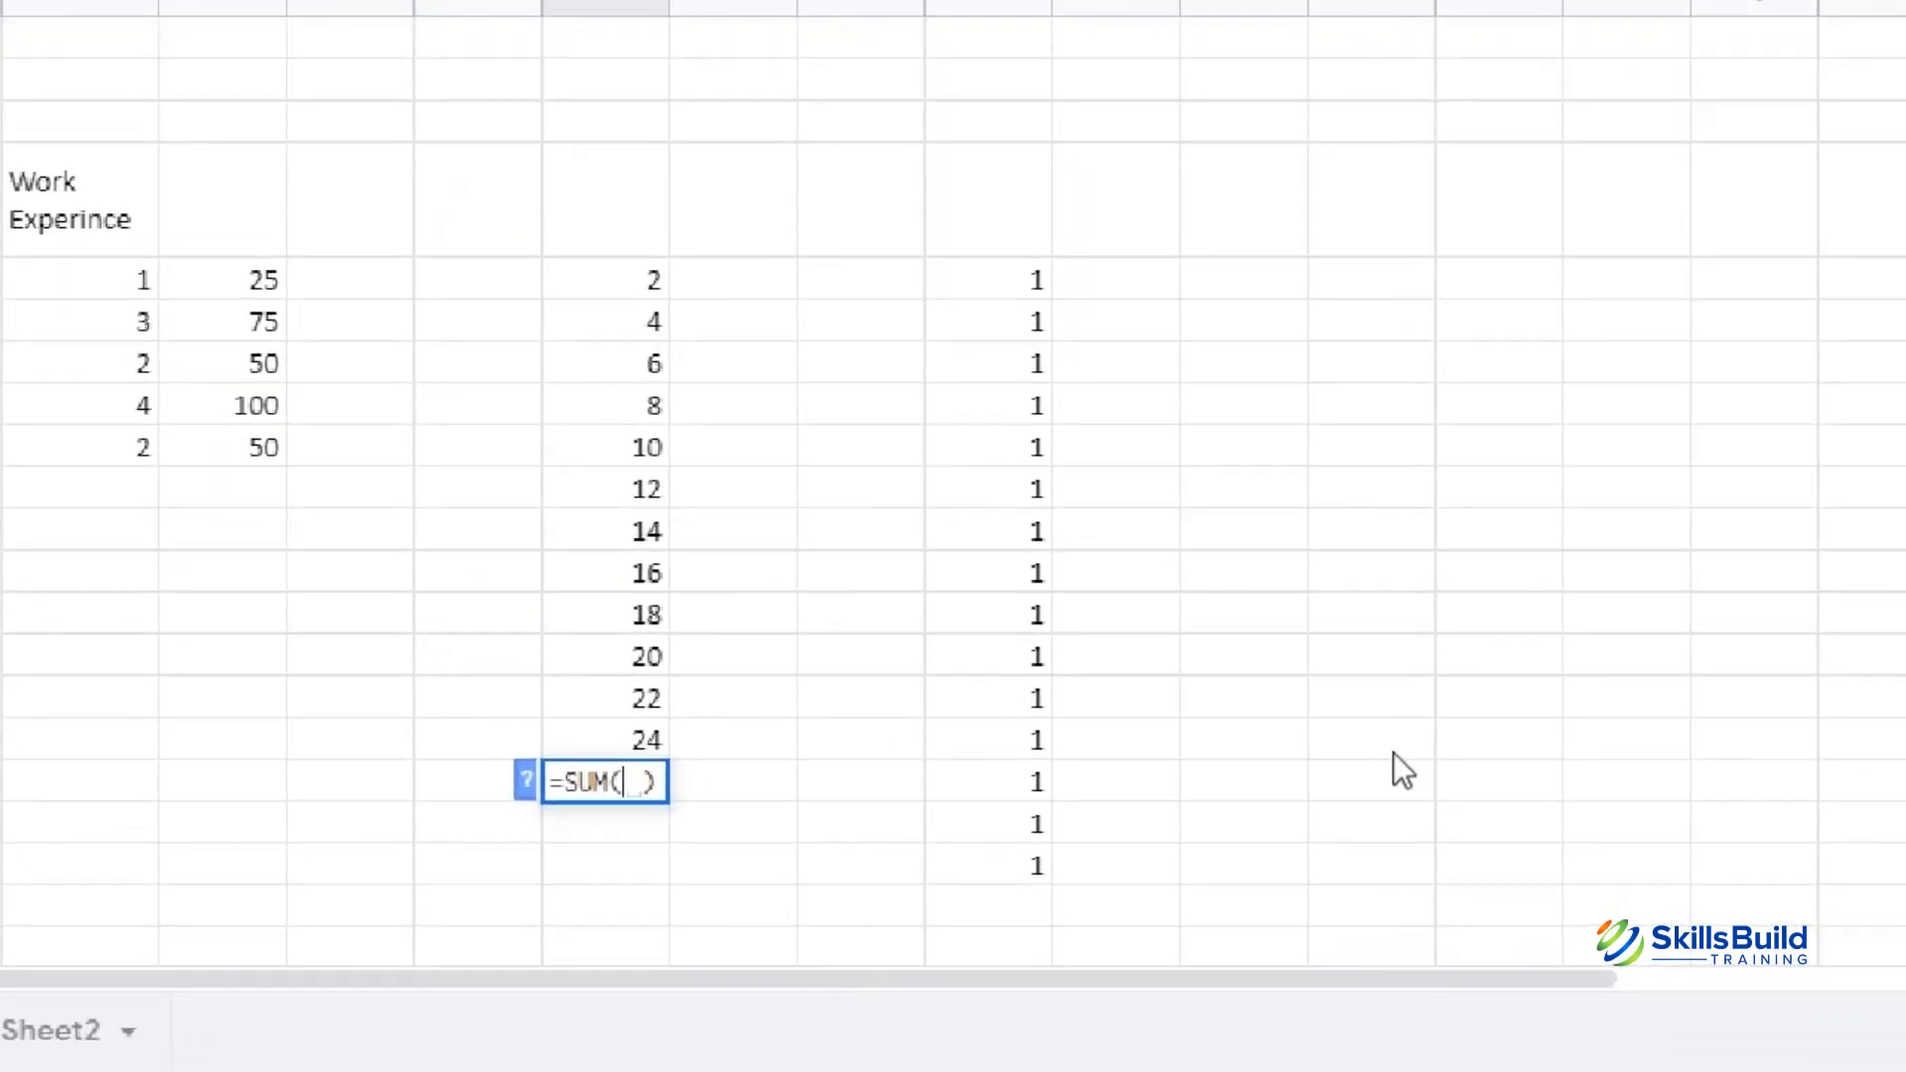
{"action": "left_click_drag", "start_coordinate": [573, 284], "coordinate": [669, 735]}
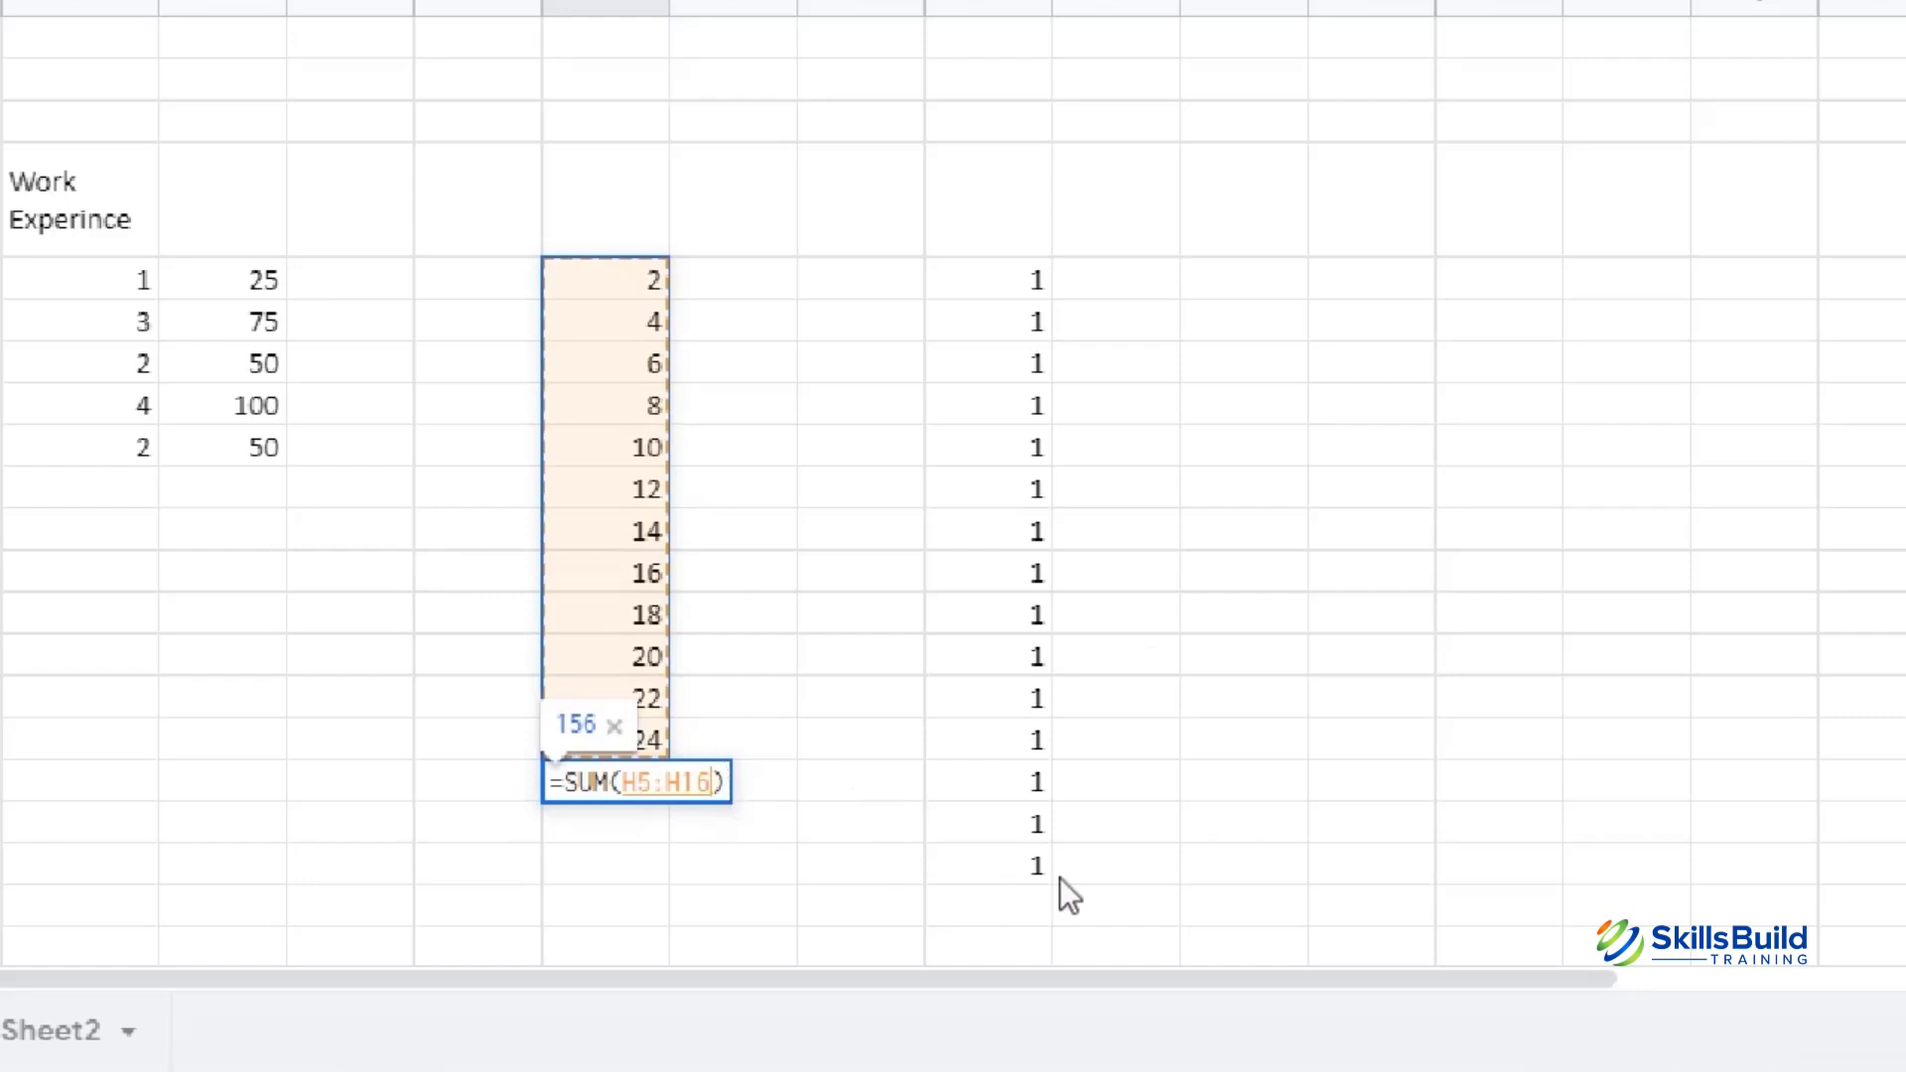
{"action": "key", "text": "Return"}
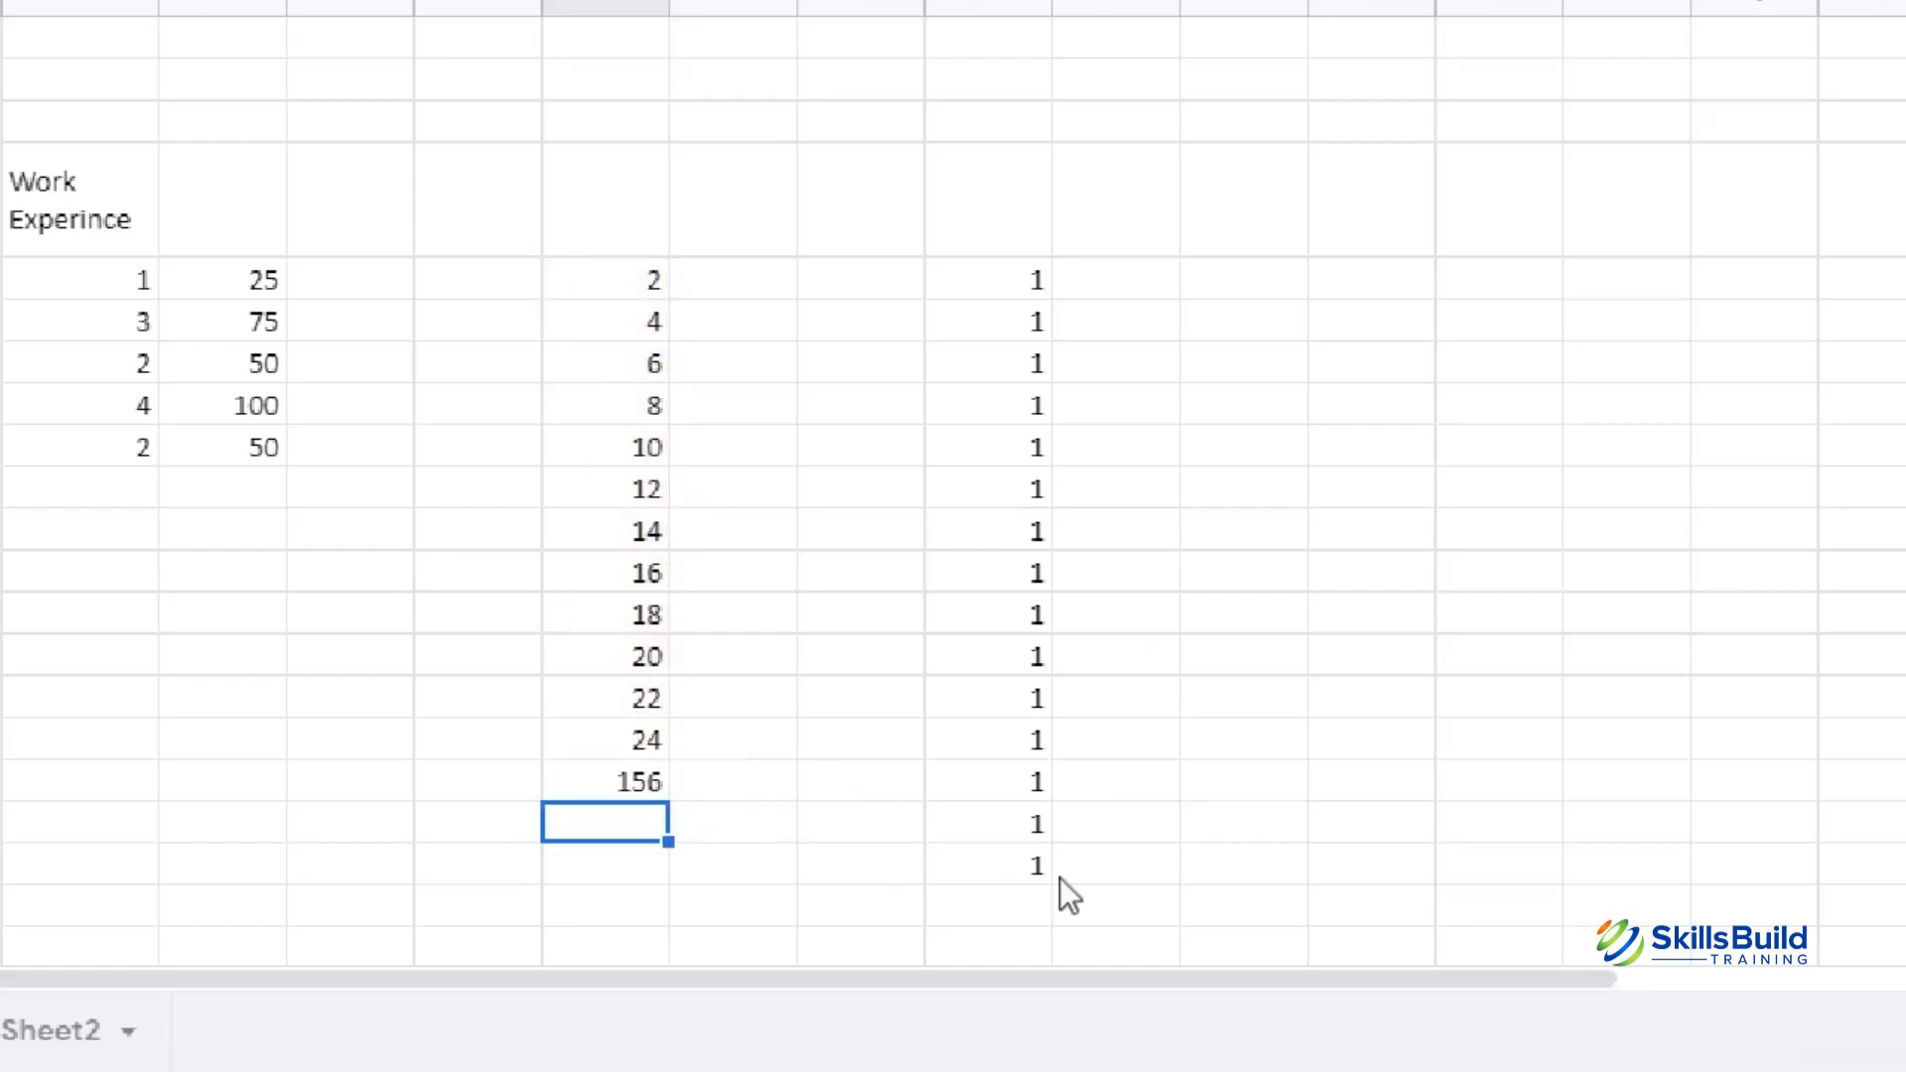
- Review the SUM formula in H17 against its source numbers in H5:H16
{"action": "left_click", "coordinate": [625, 782]}
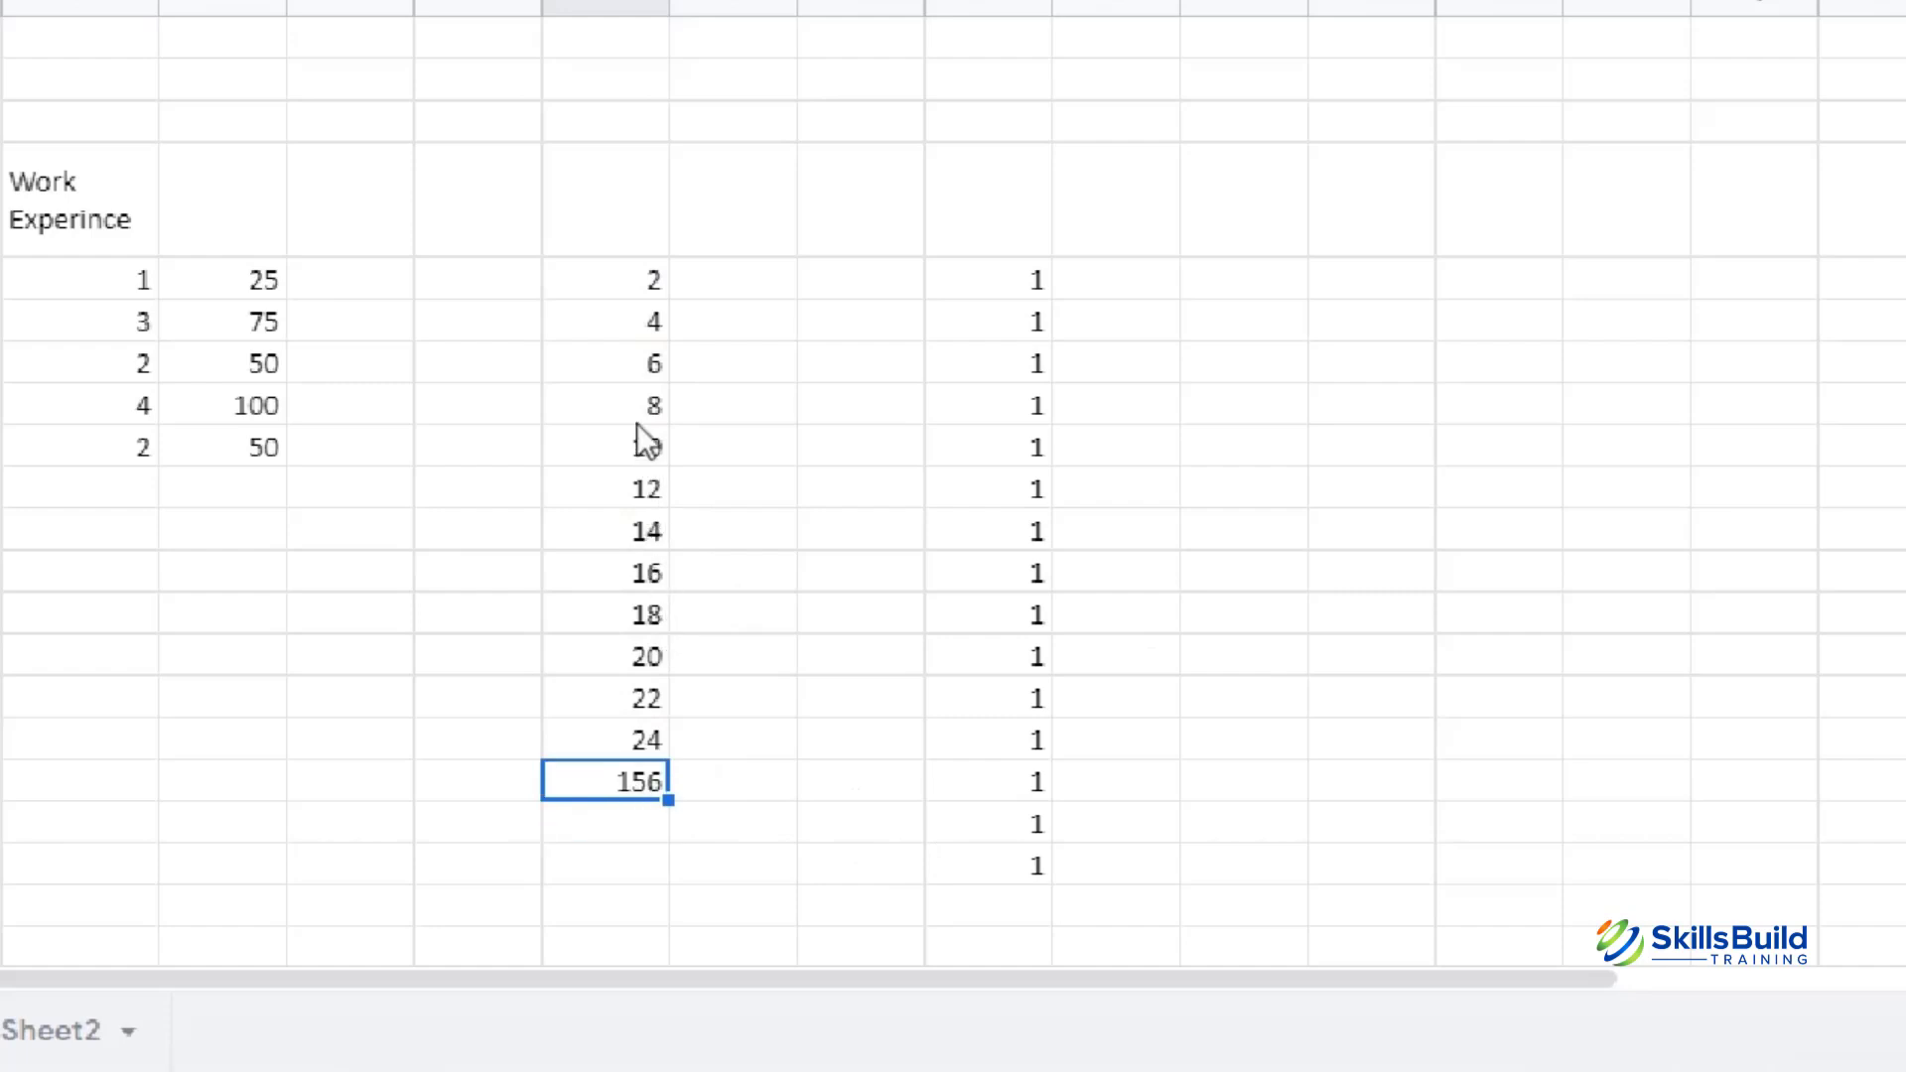
{"action": "left_click", "coordinate": [594, 270]}
{"action": "left_click_drag", "start_coordinate": [658, 571], "coordinate": [637, 754]}
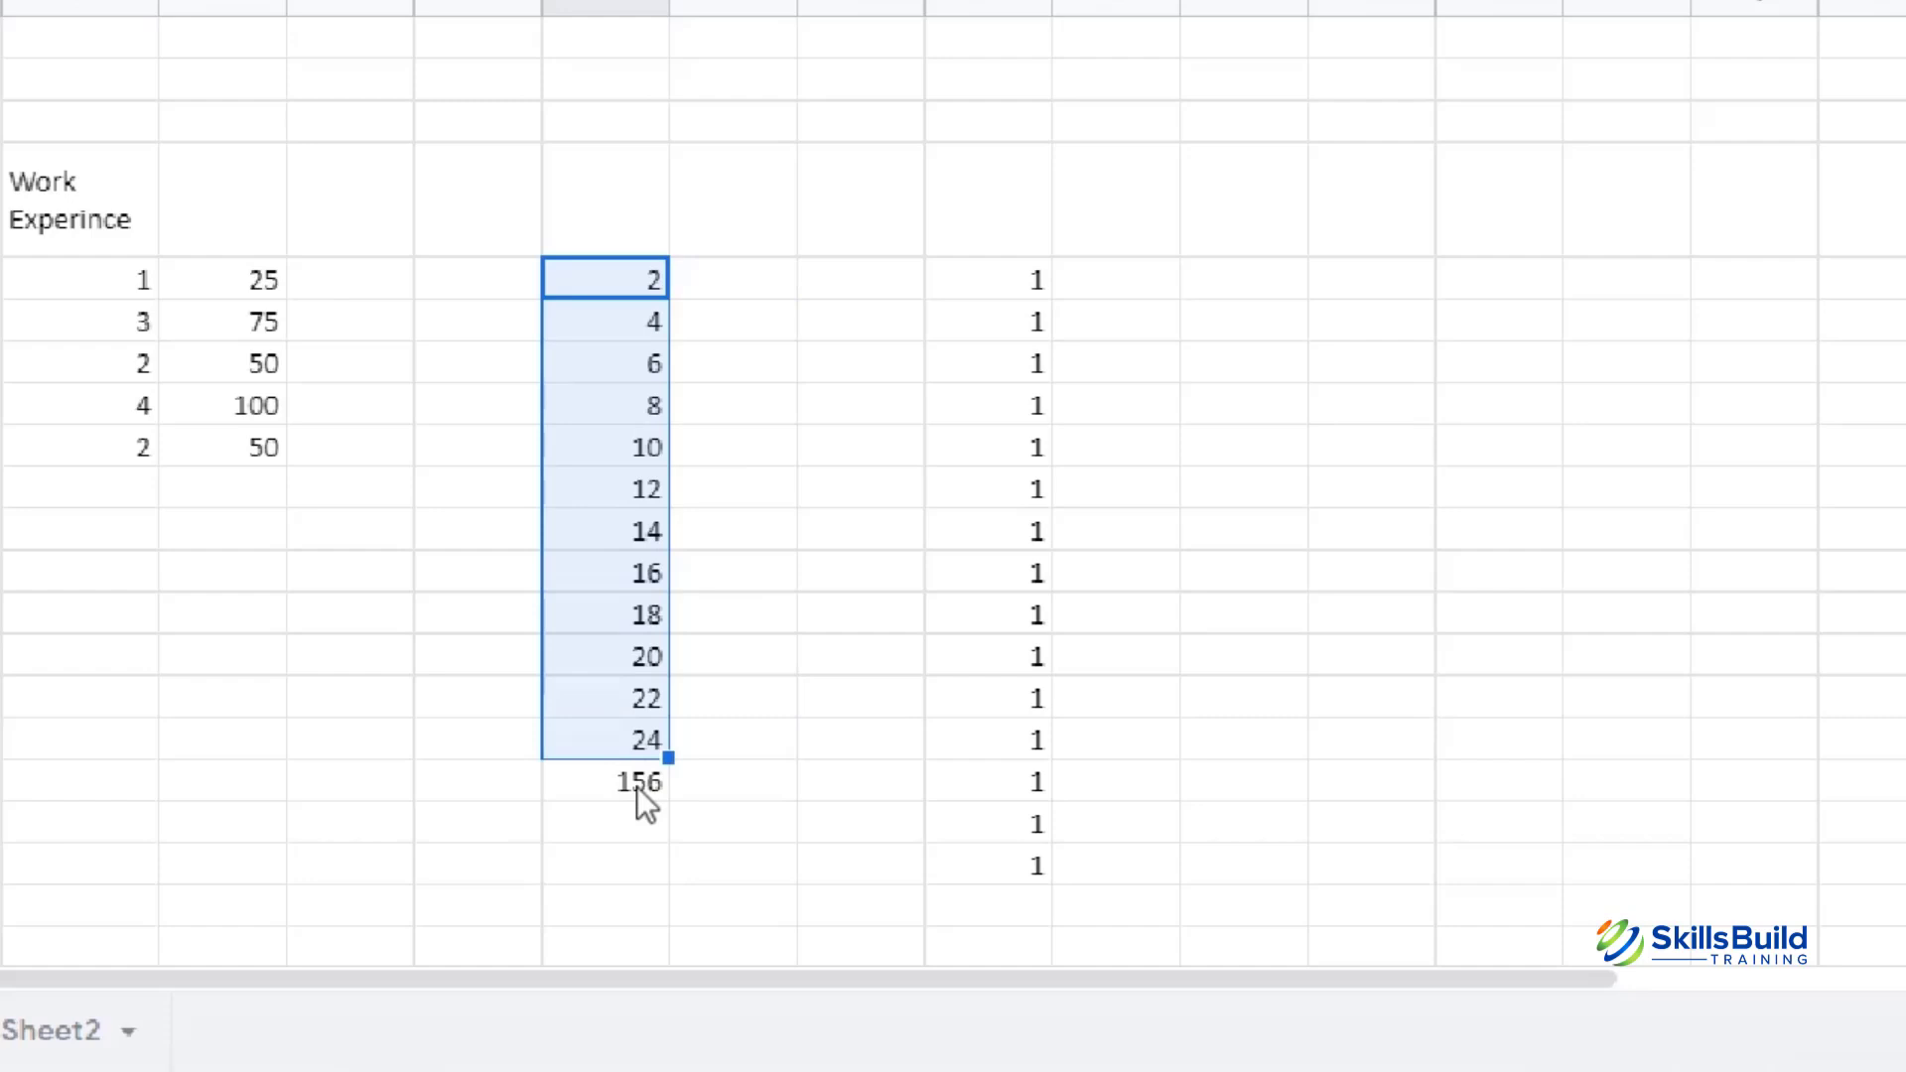
{"action": "left_click", "coordinate": [640, 784]}
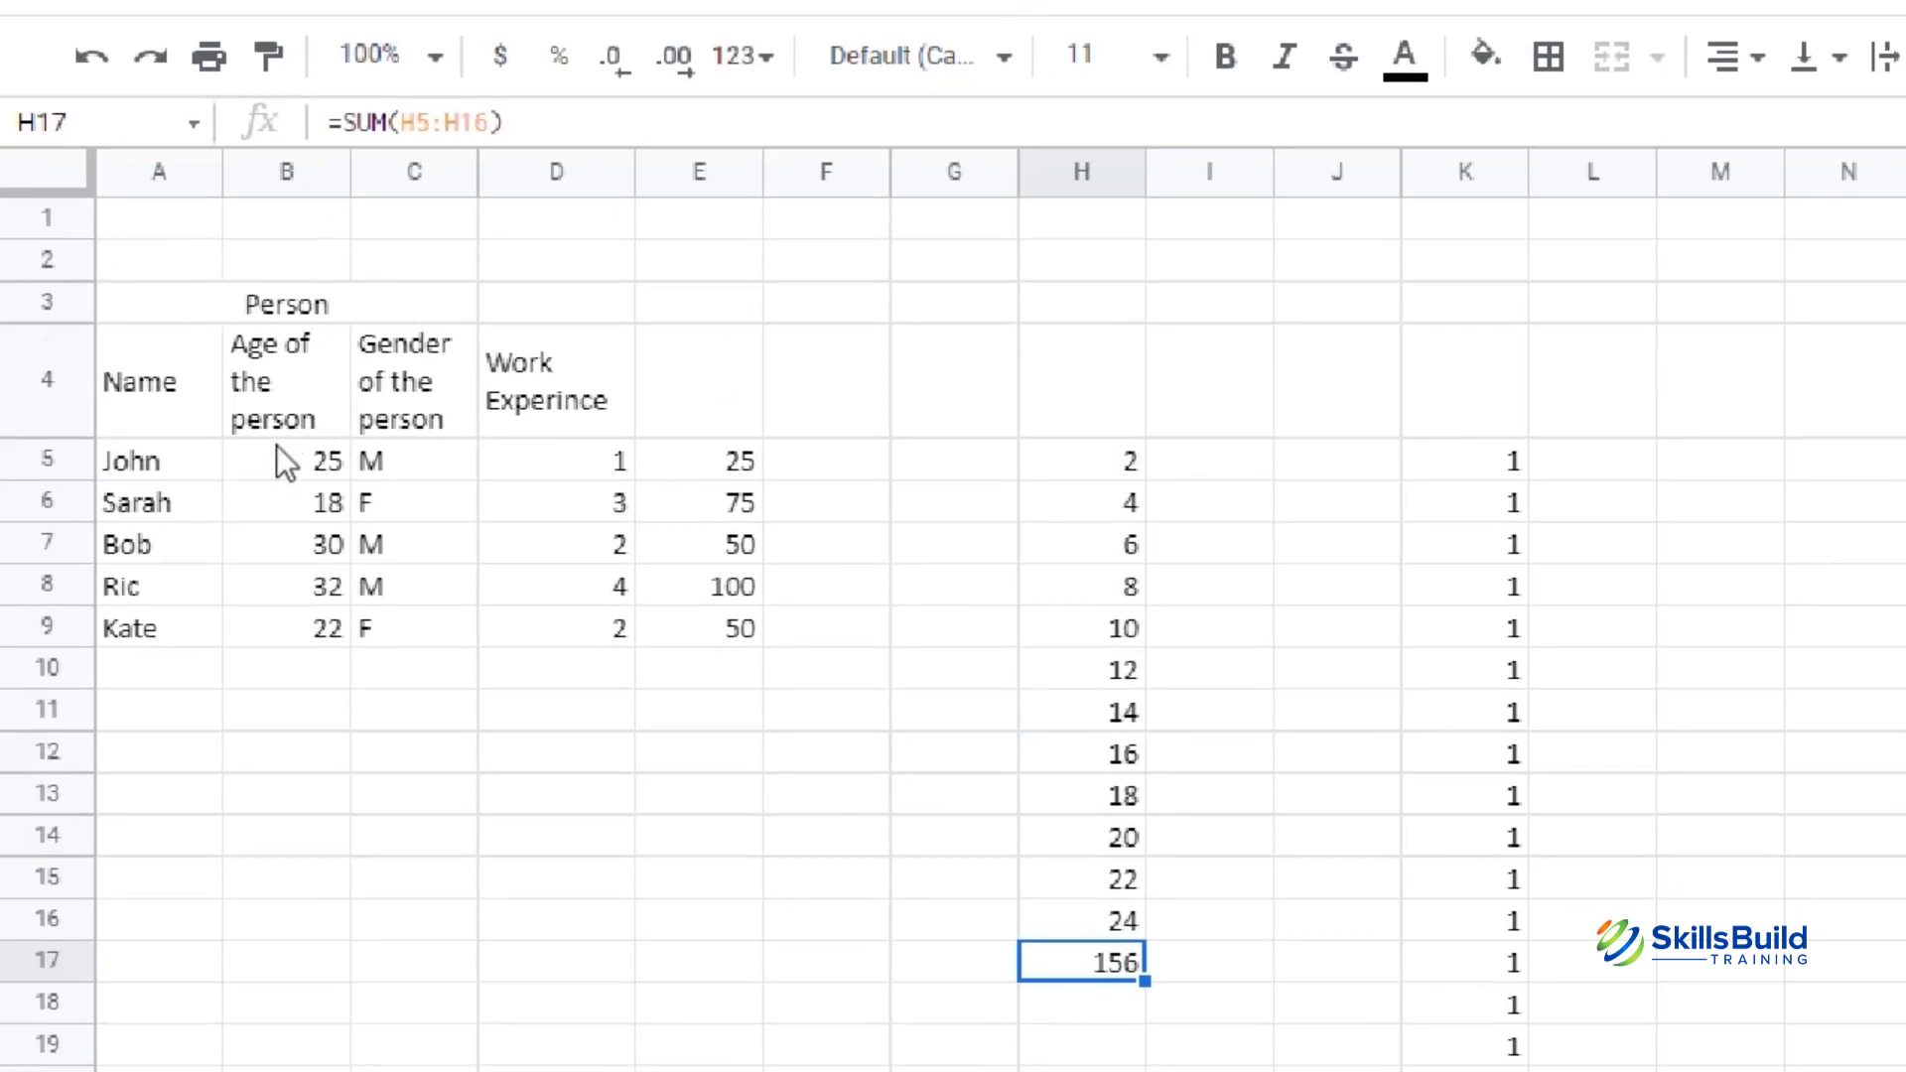
- Enter the suggested AVERAGE(B5:B9) formula in B10, below the ages
{"action": "left_click_drag", "start_coordinate": [278, 466], "coordinate": [333, 641]}
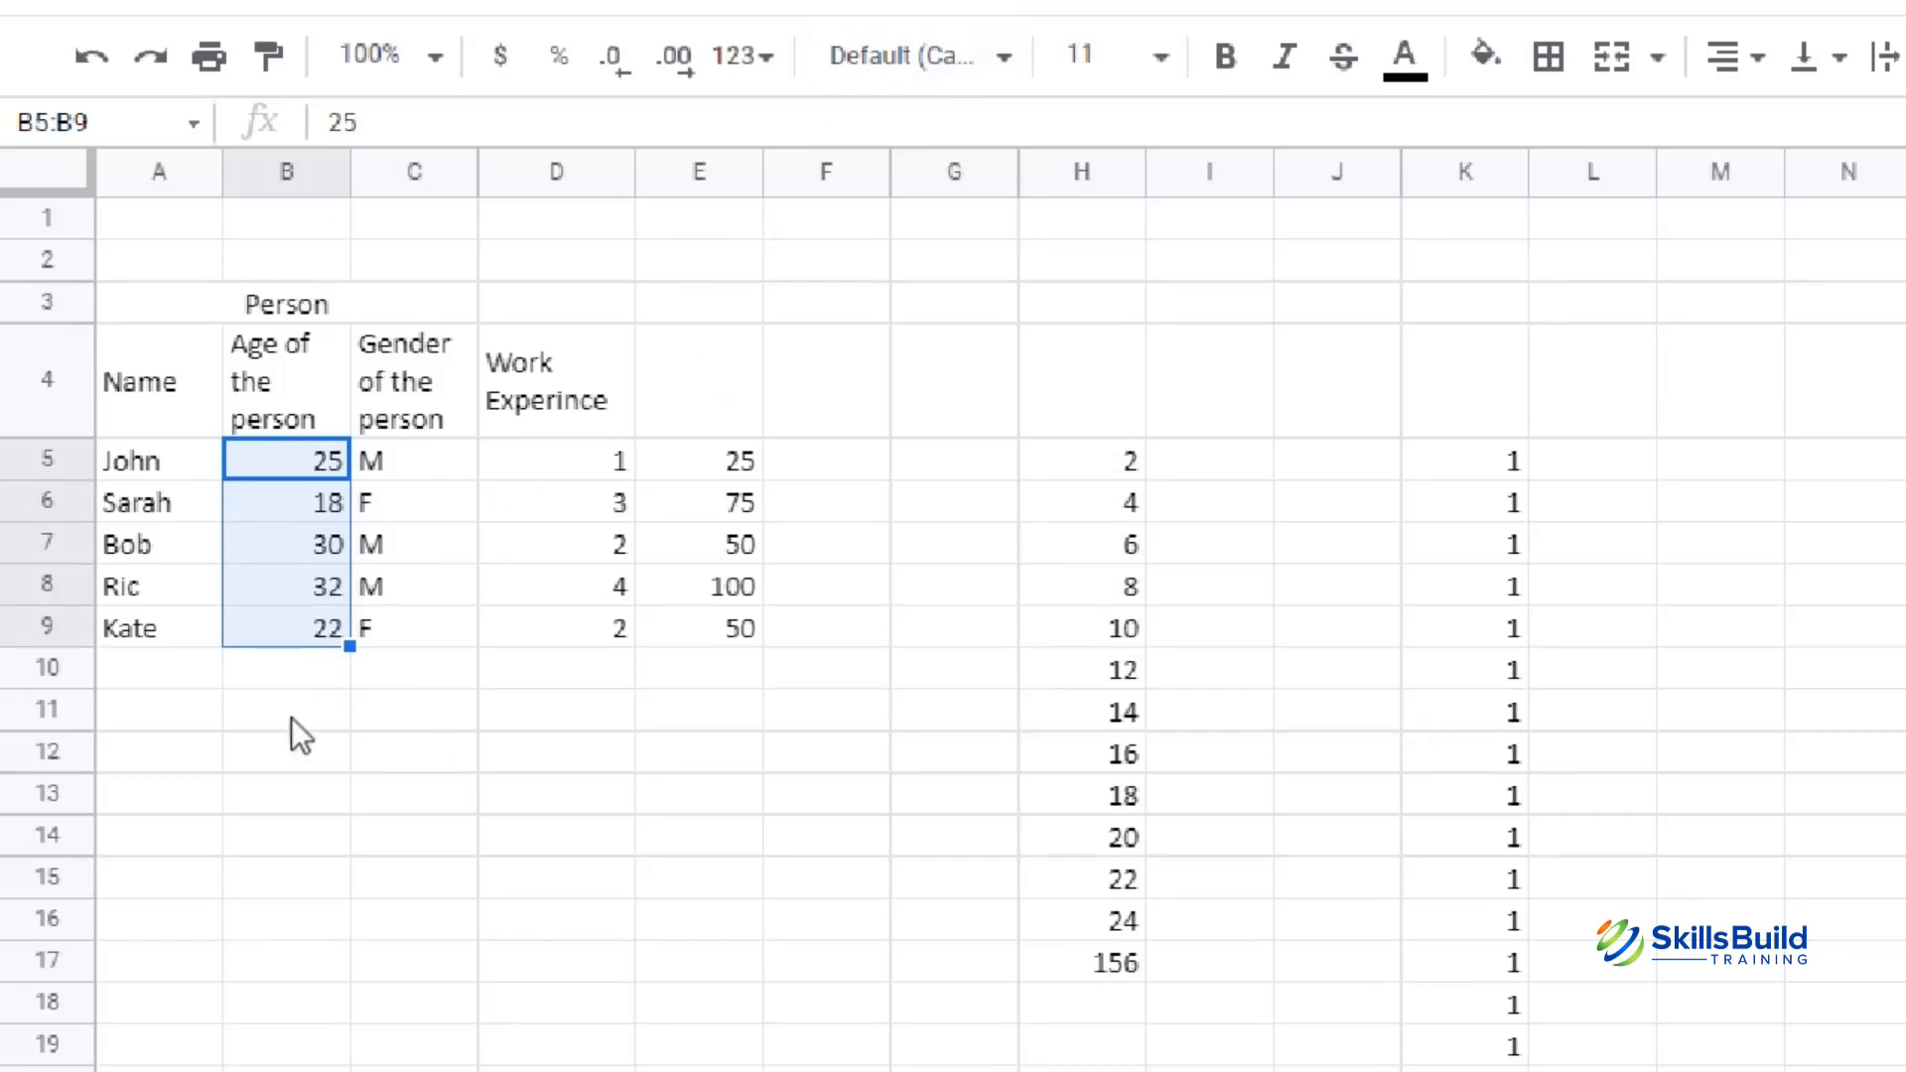
{"action": "double_click", "coordinate": [302, 681]}
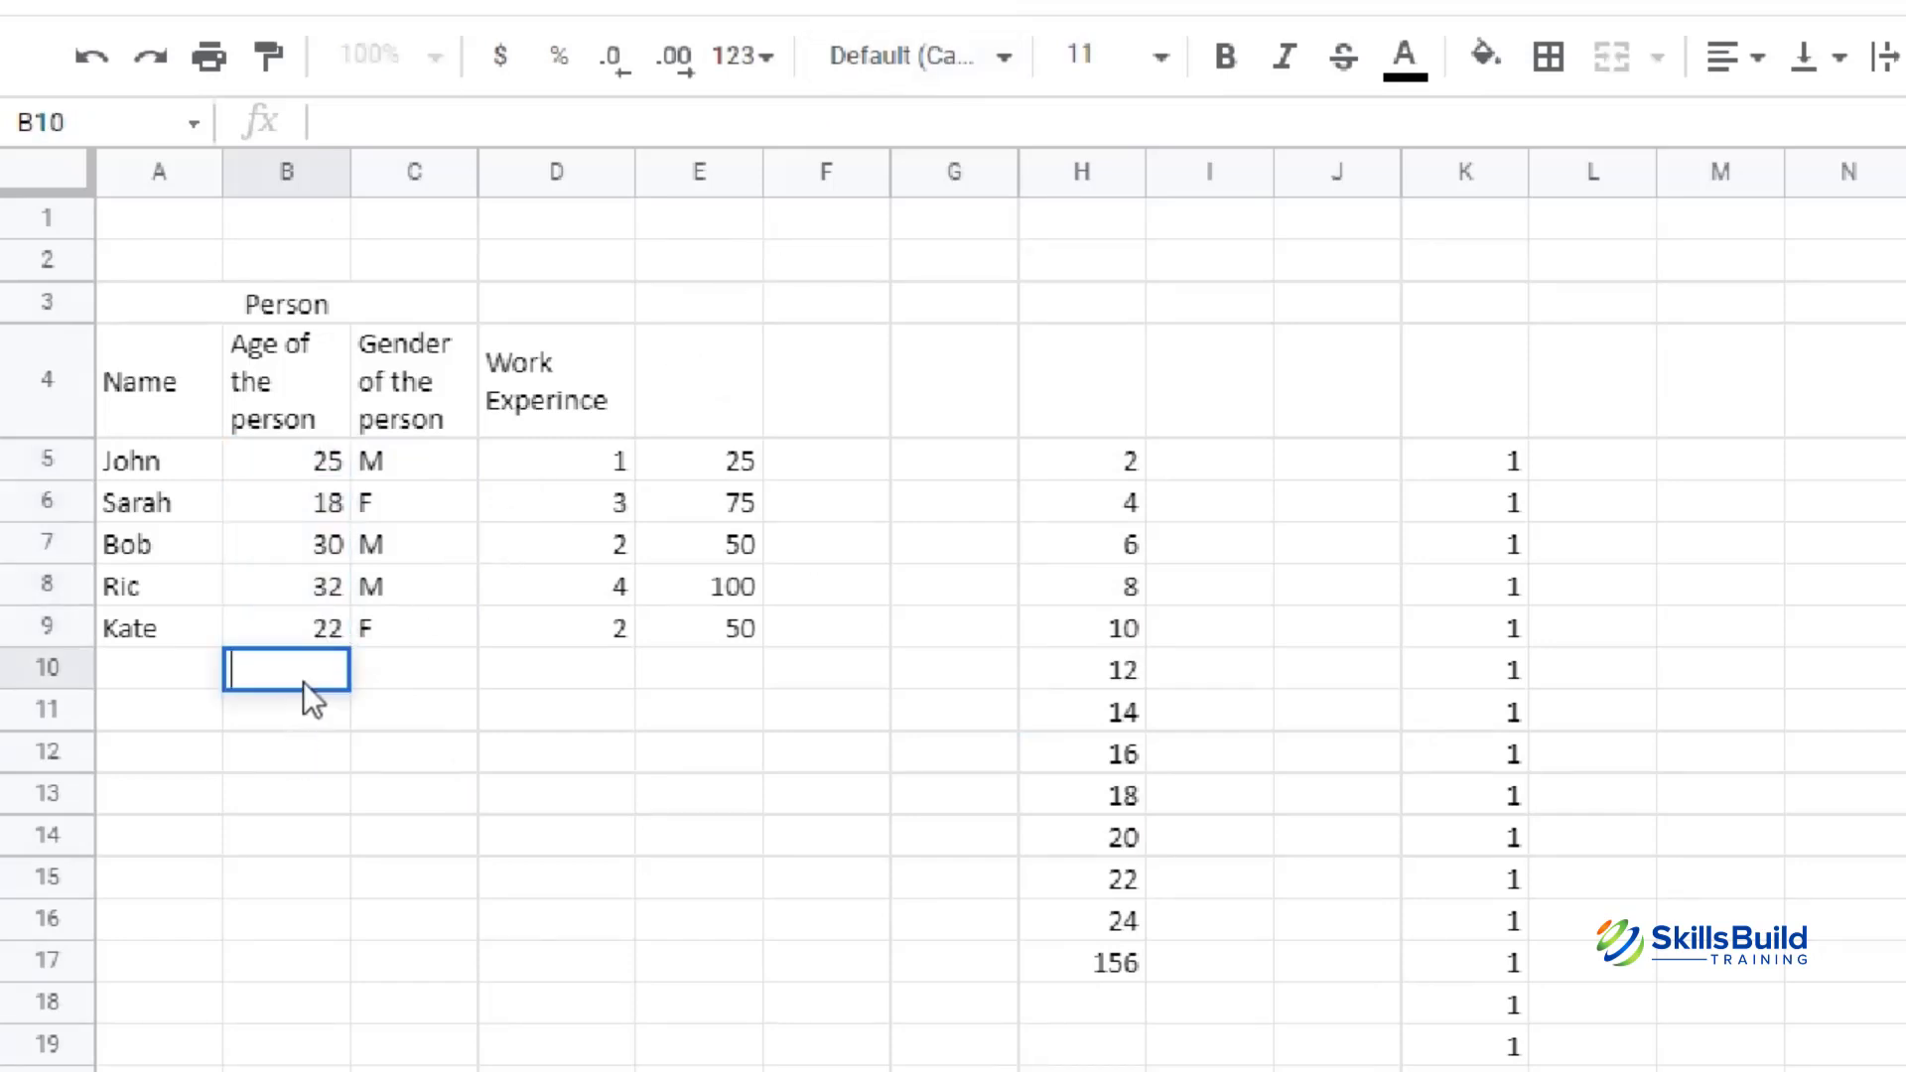
{"action": "type", "text": "="}
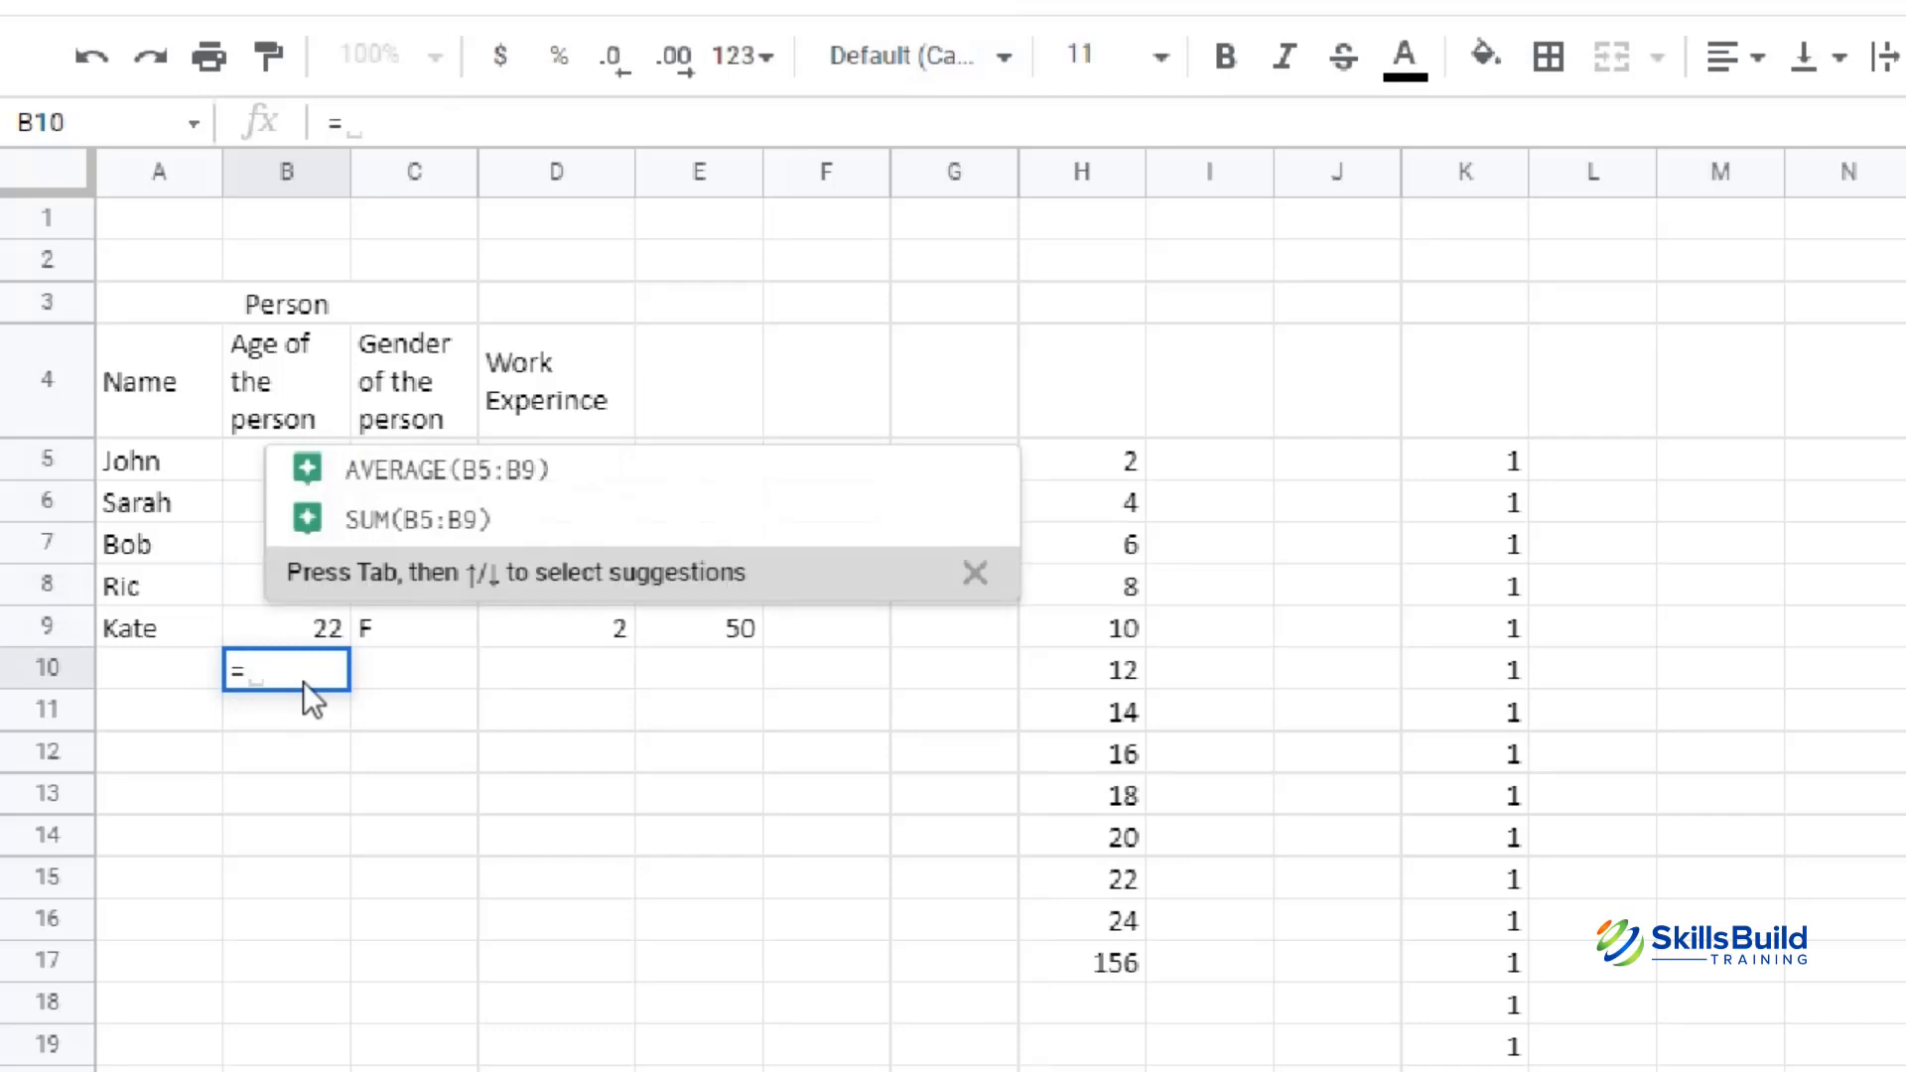
{"action": "left_click", "coordinate": [467, 457]}
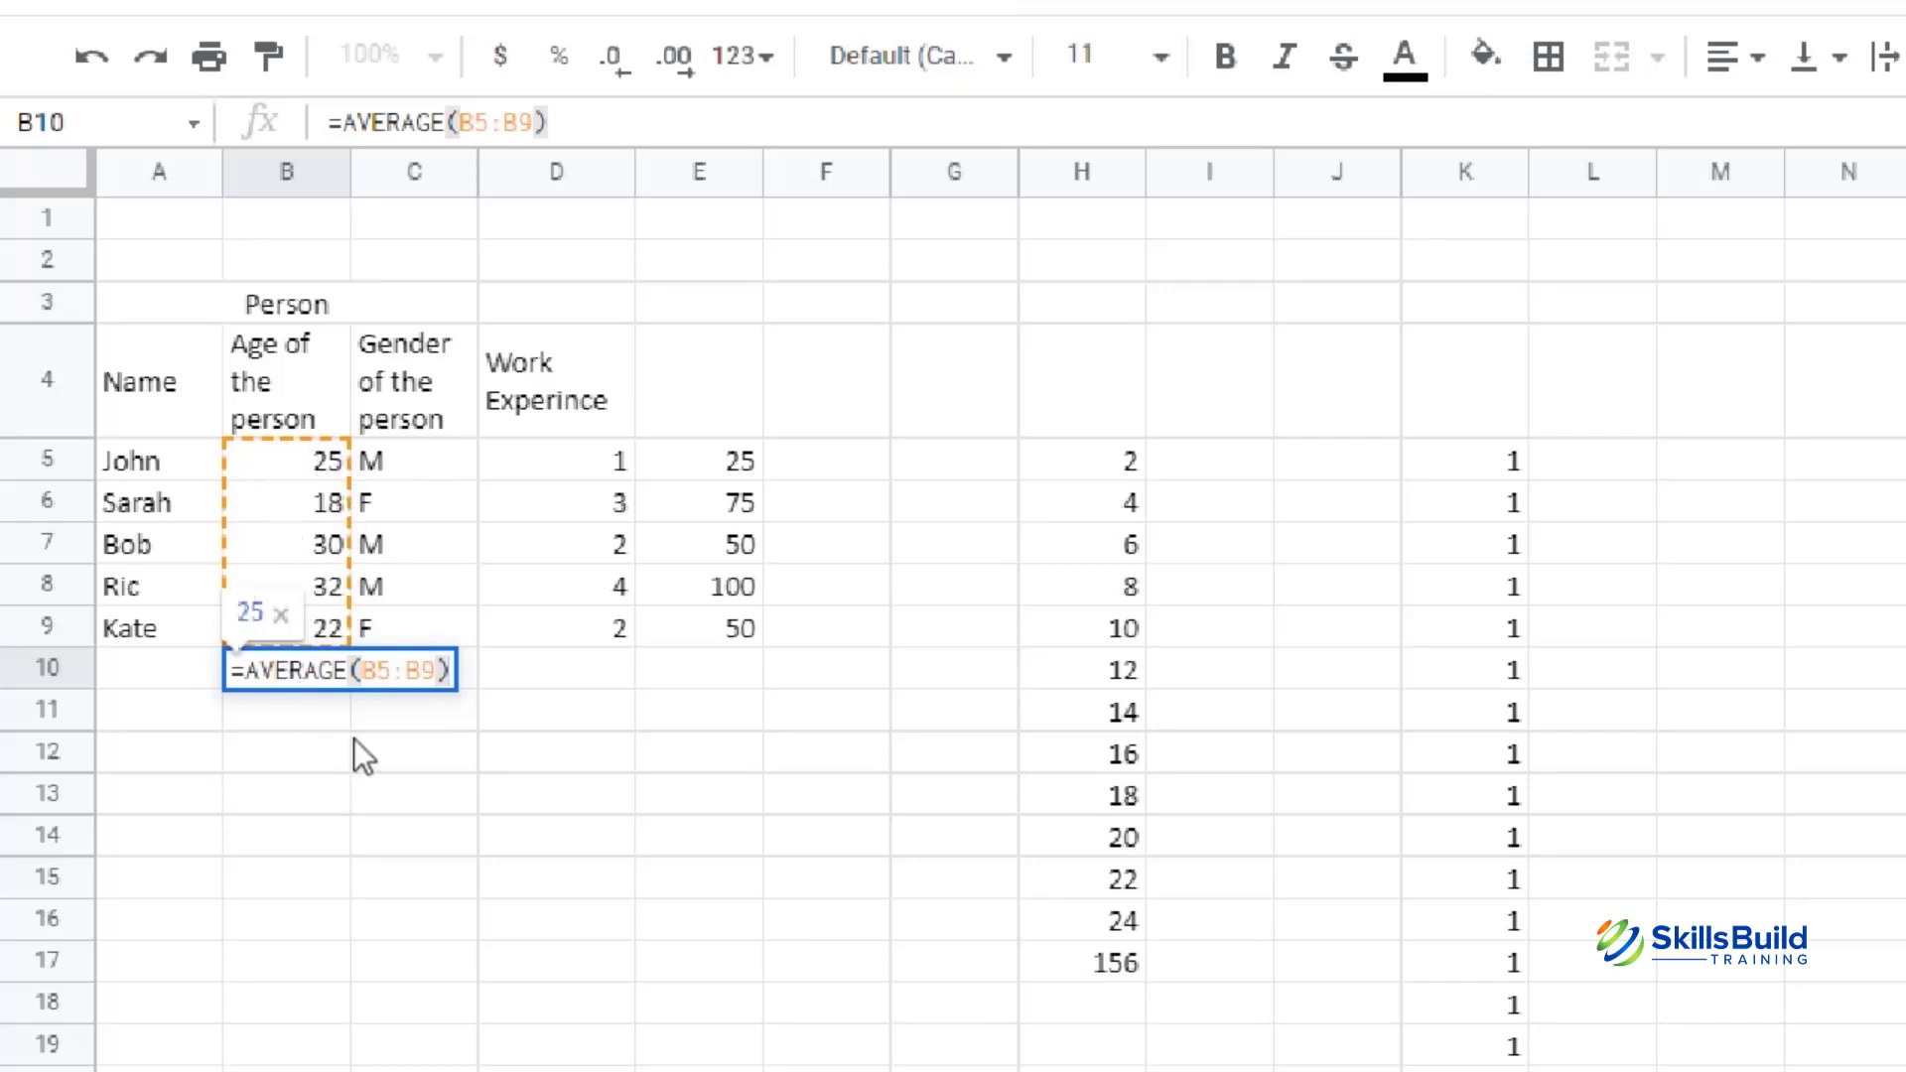
{"action": "key", "text": "Return"}
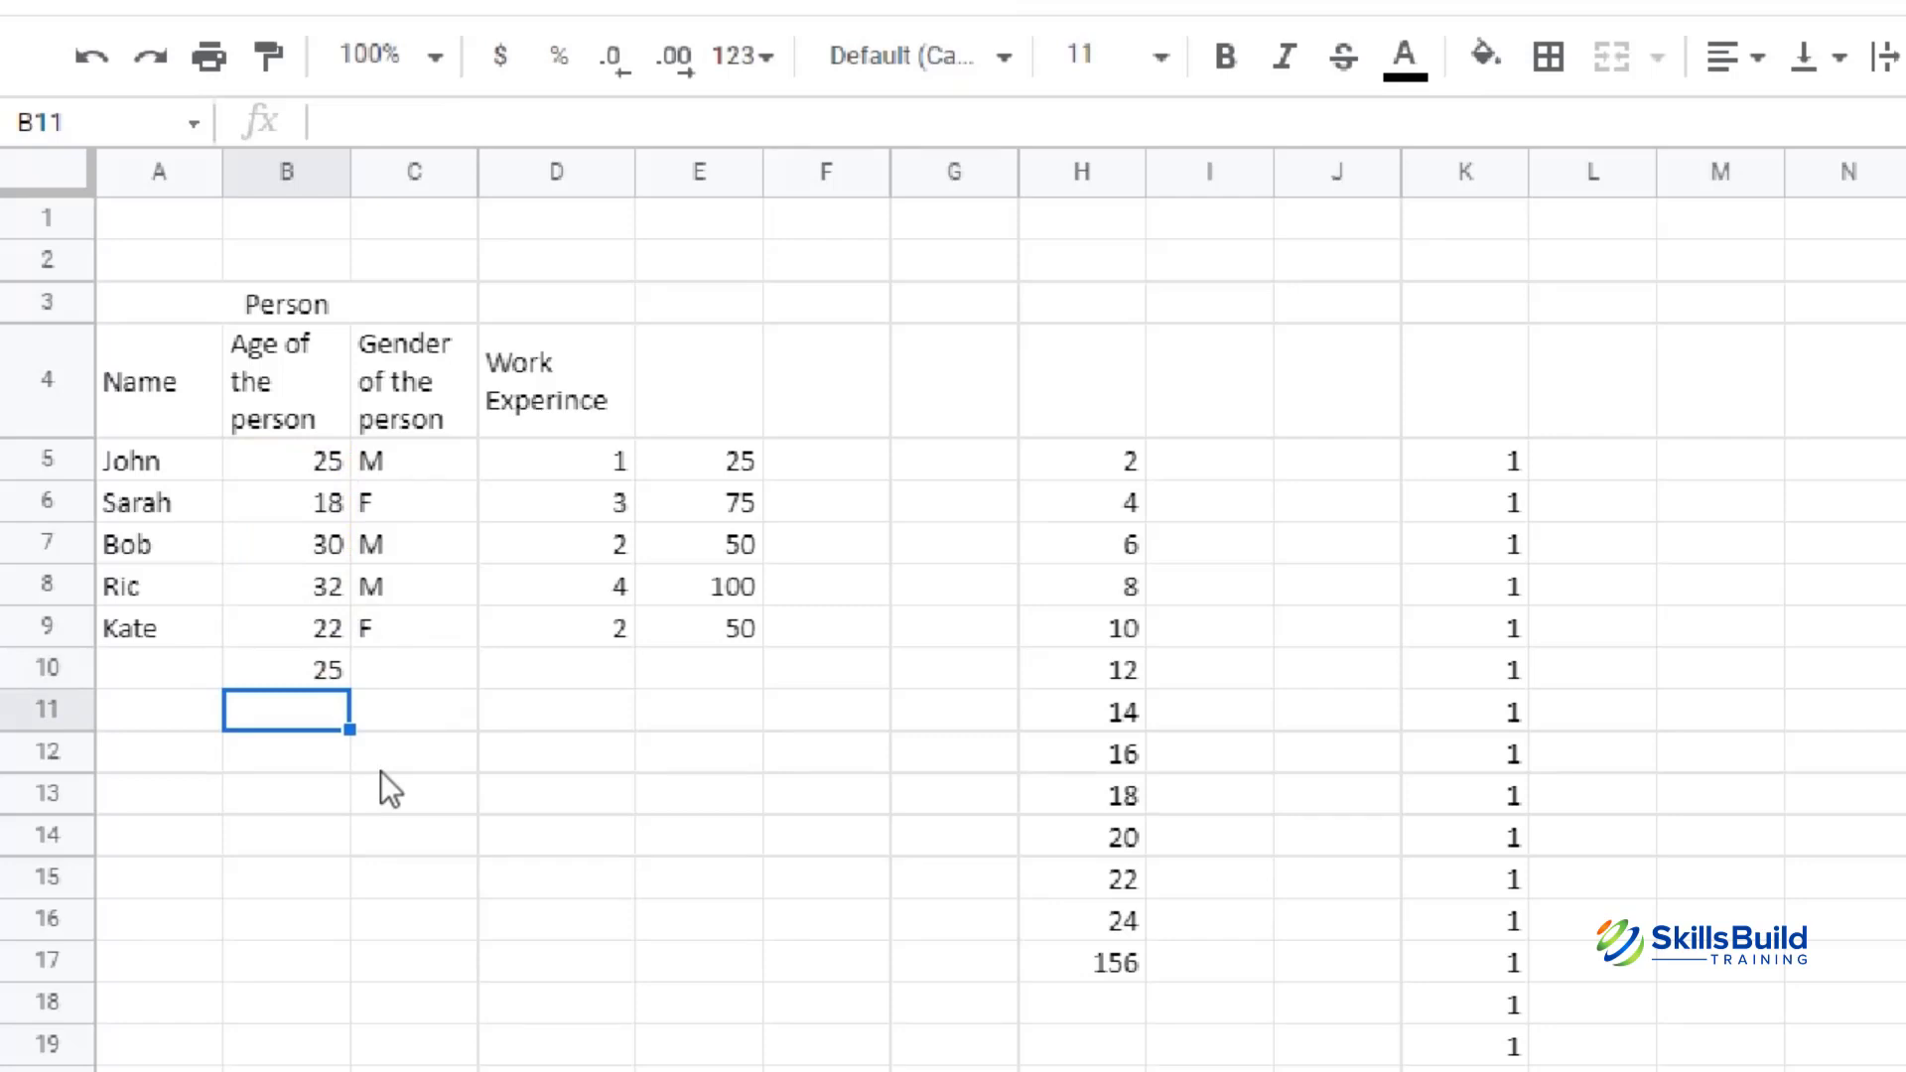
- Replace the formula in B10 with =COUNT(B5:B9) to count the age entries
{"action": "double_click", "coordinate": [302, 669]}
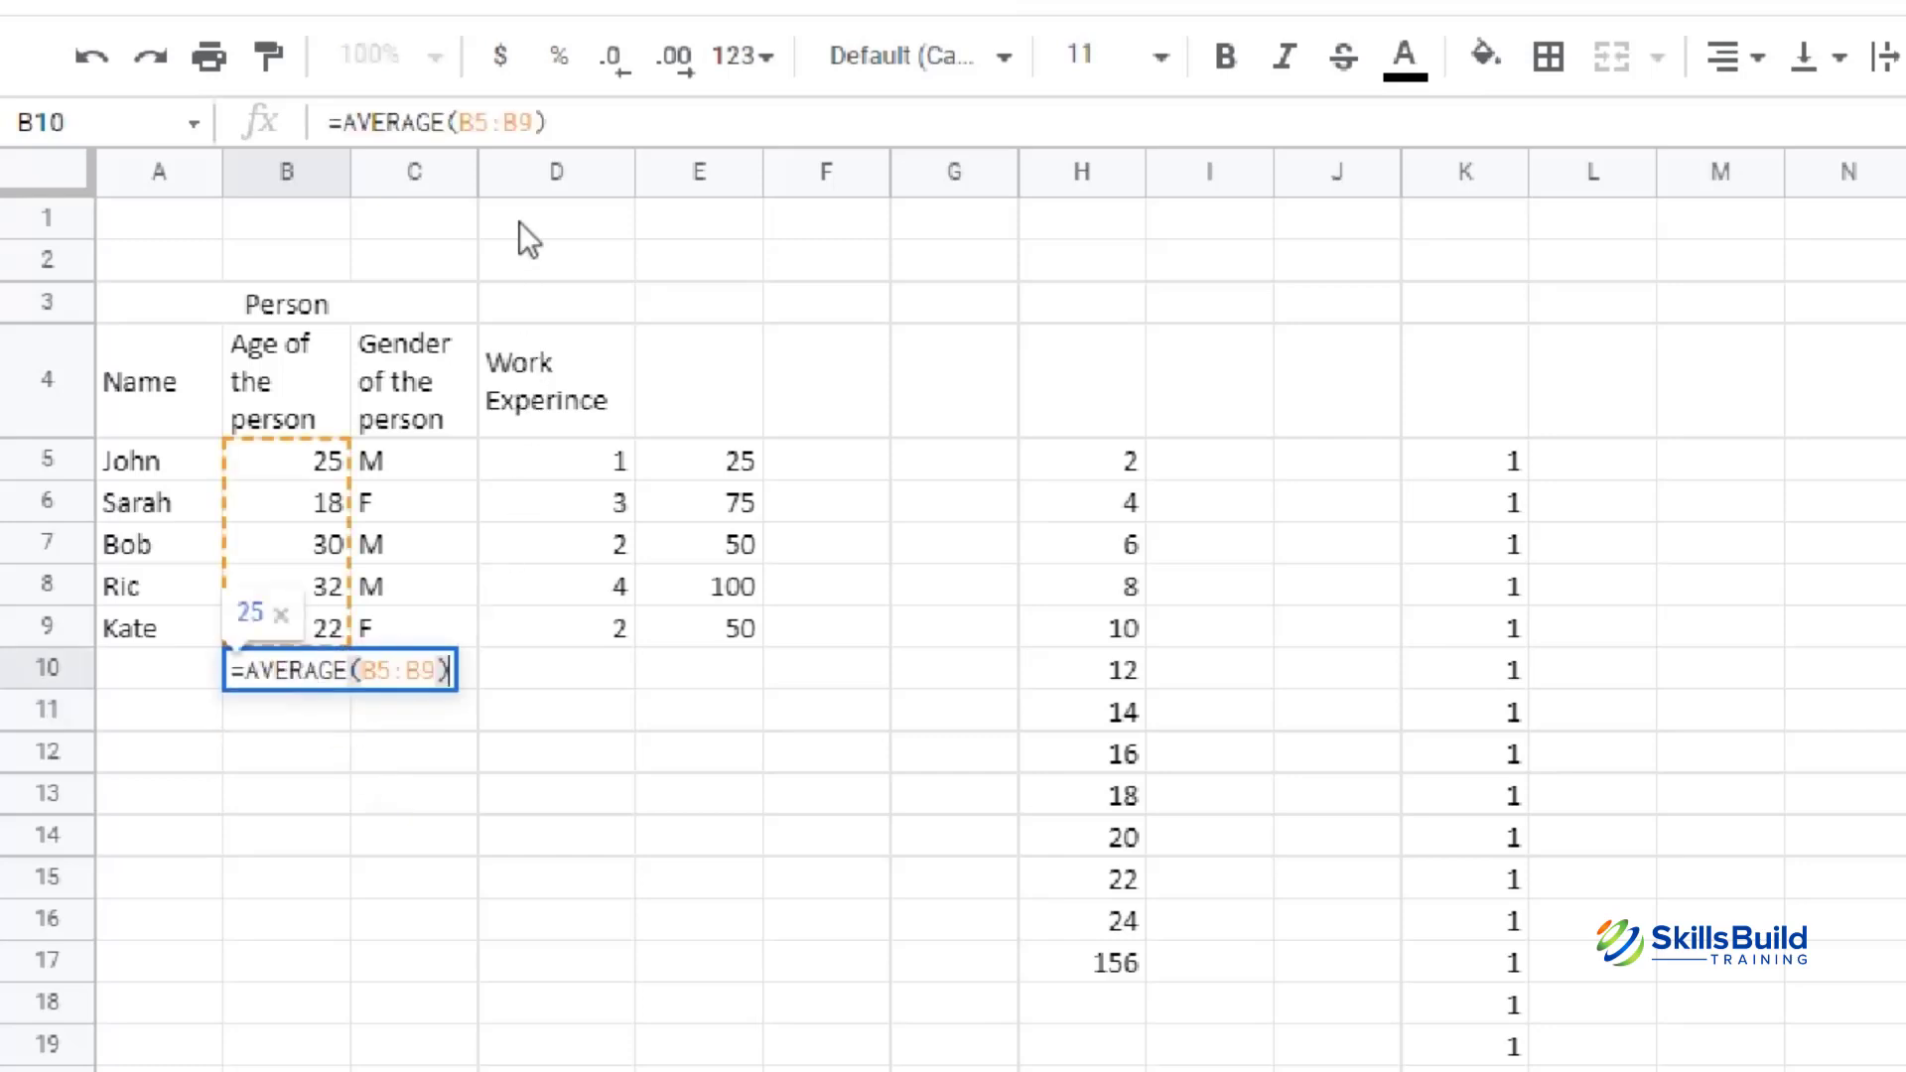
{"action": "left_click_drag", "start_coordinate": [600, 121], "coordinate": [254, 109]}
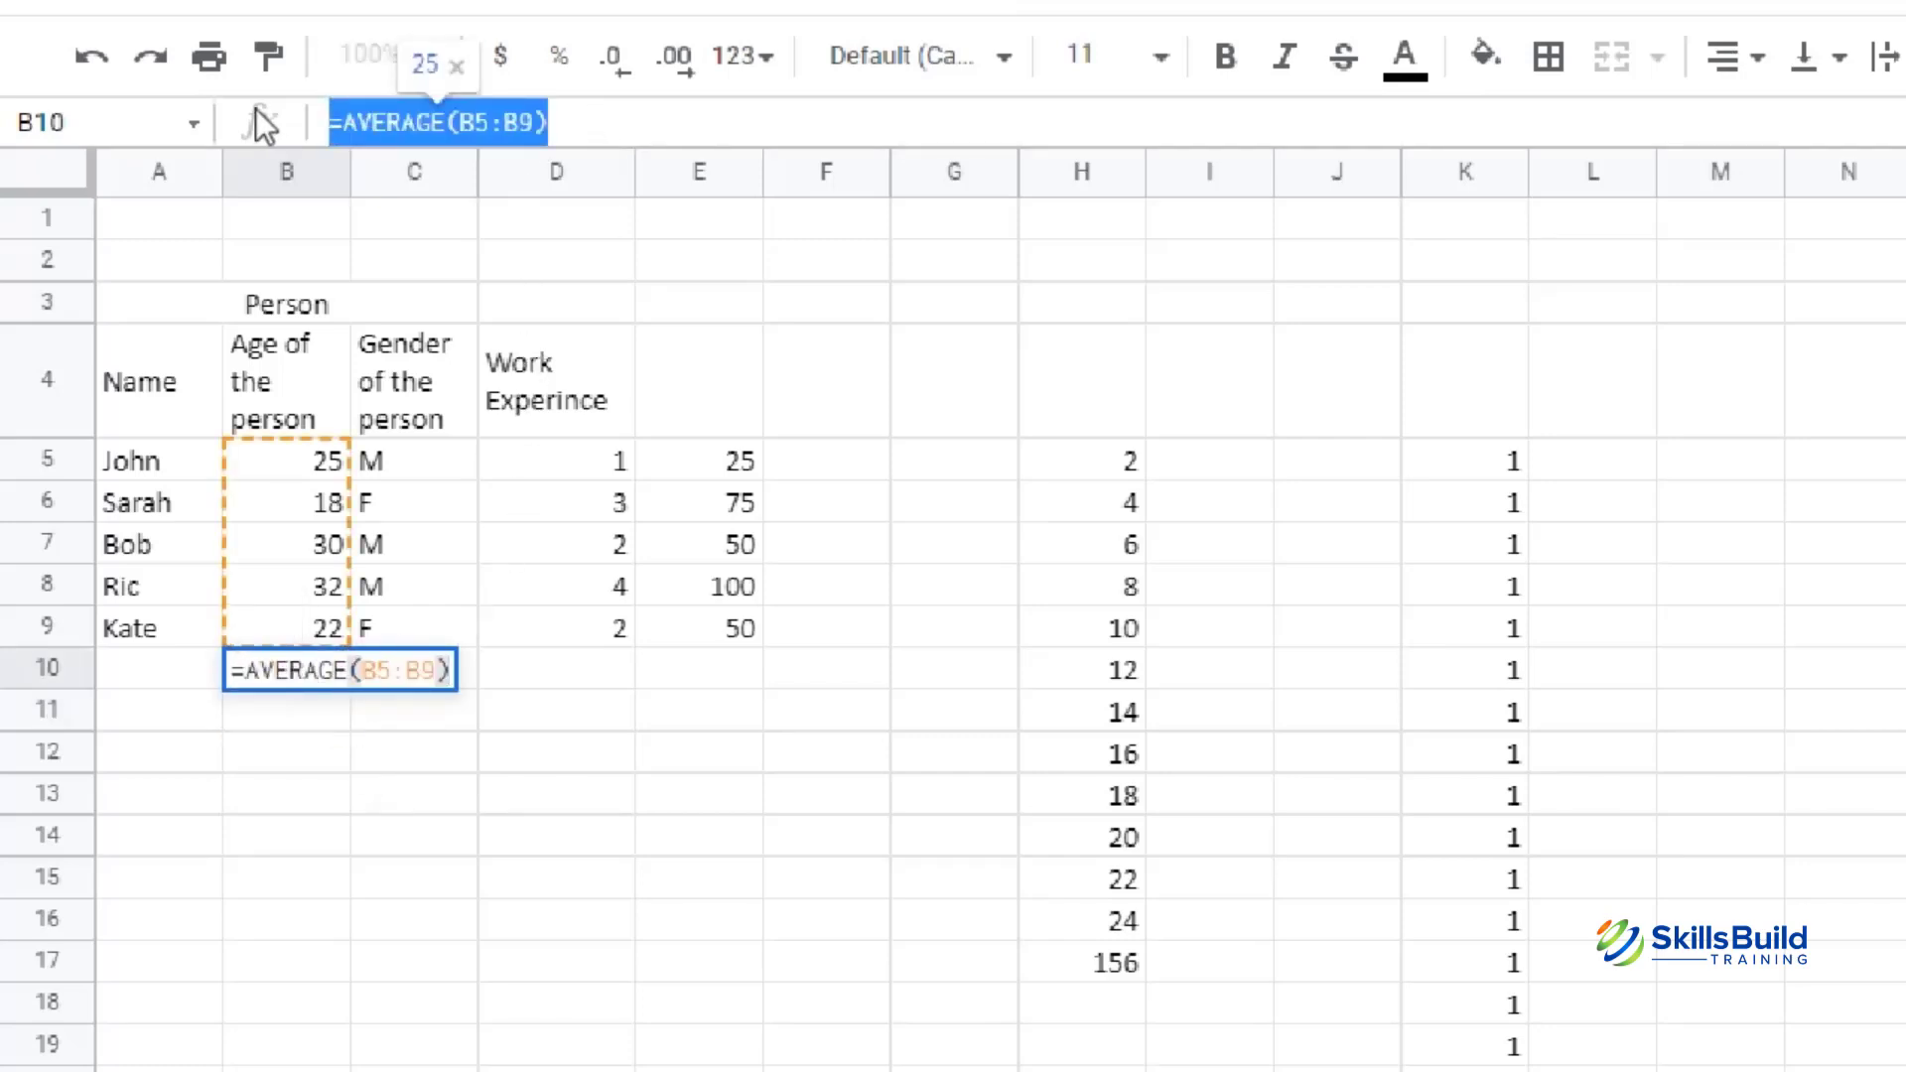
{"action": "key", "text": "BackSpace"}
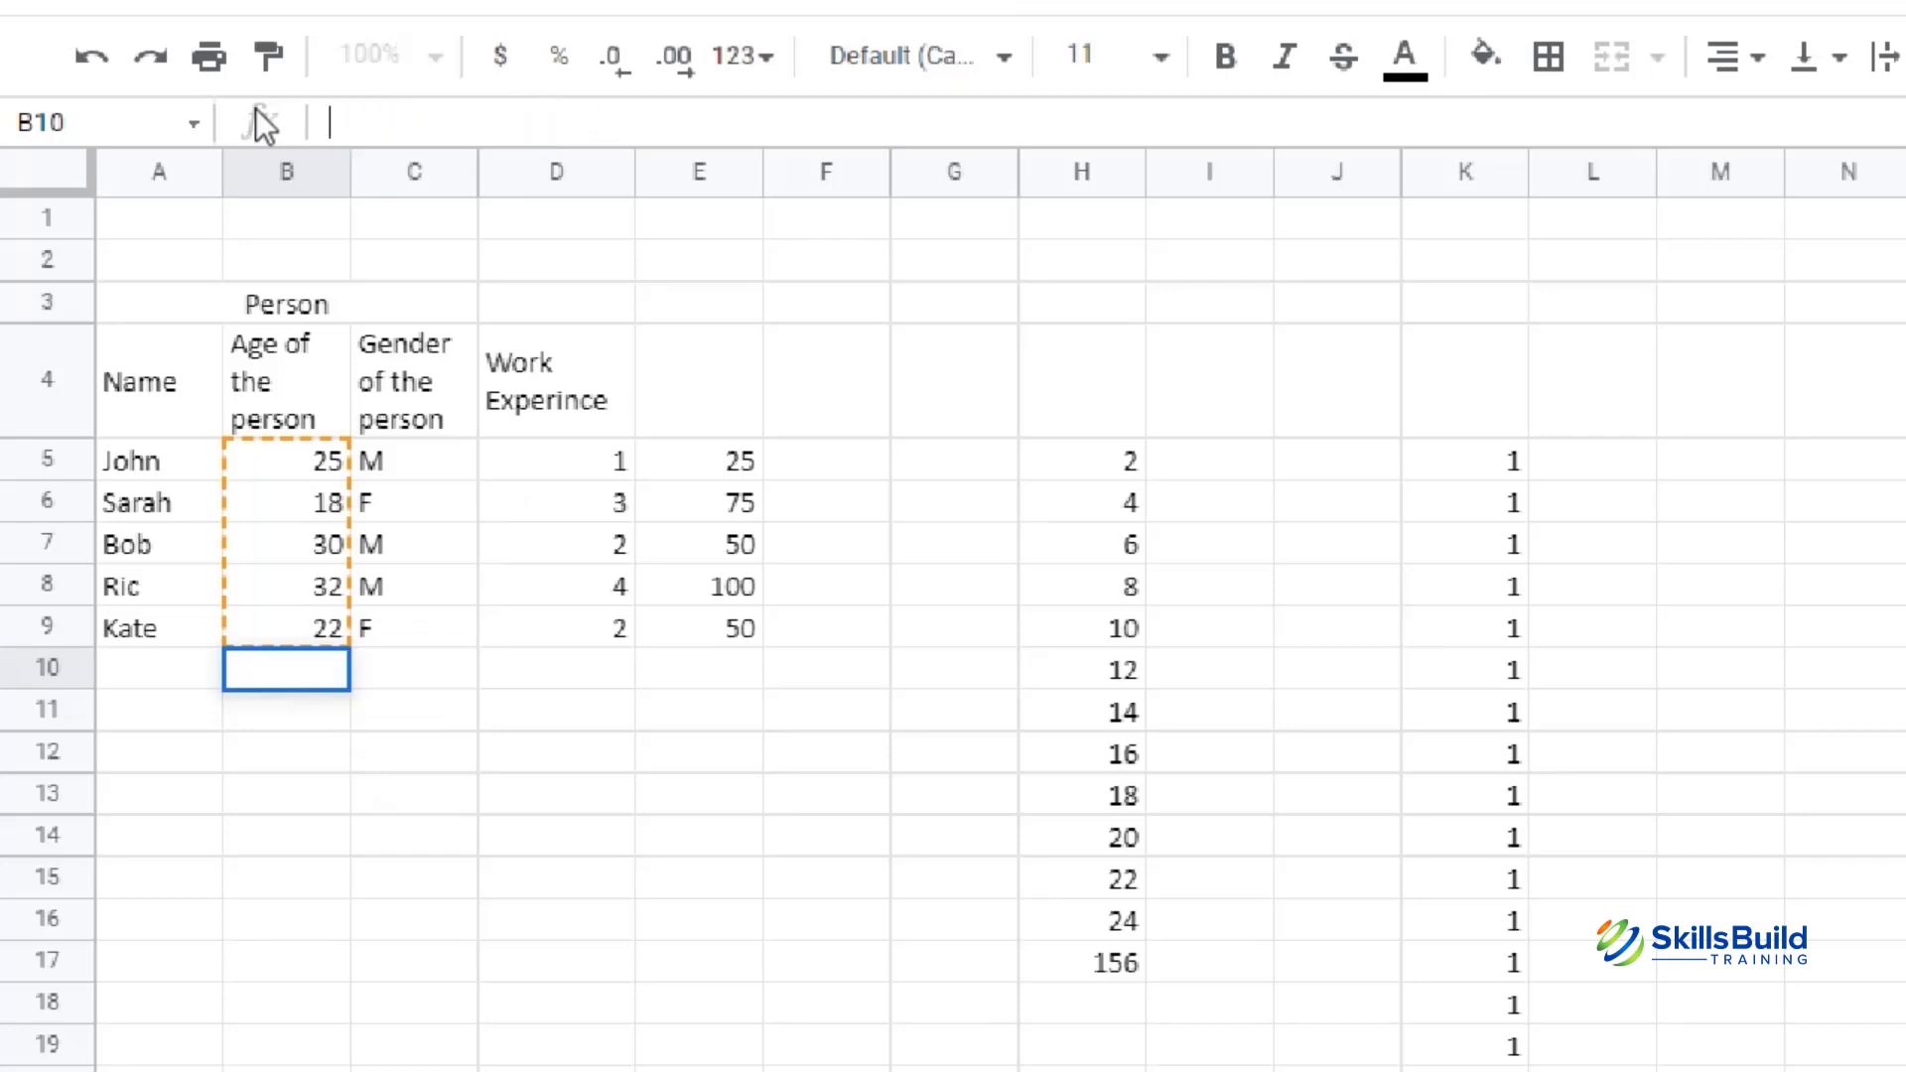
{"action": "type", "text": "="}
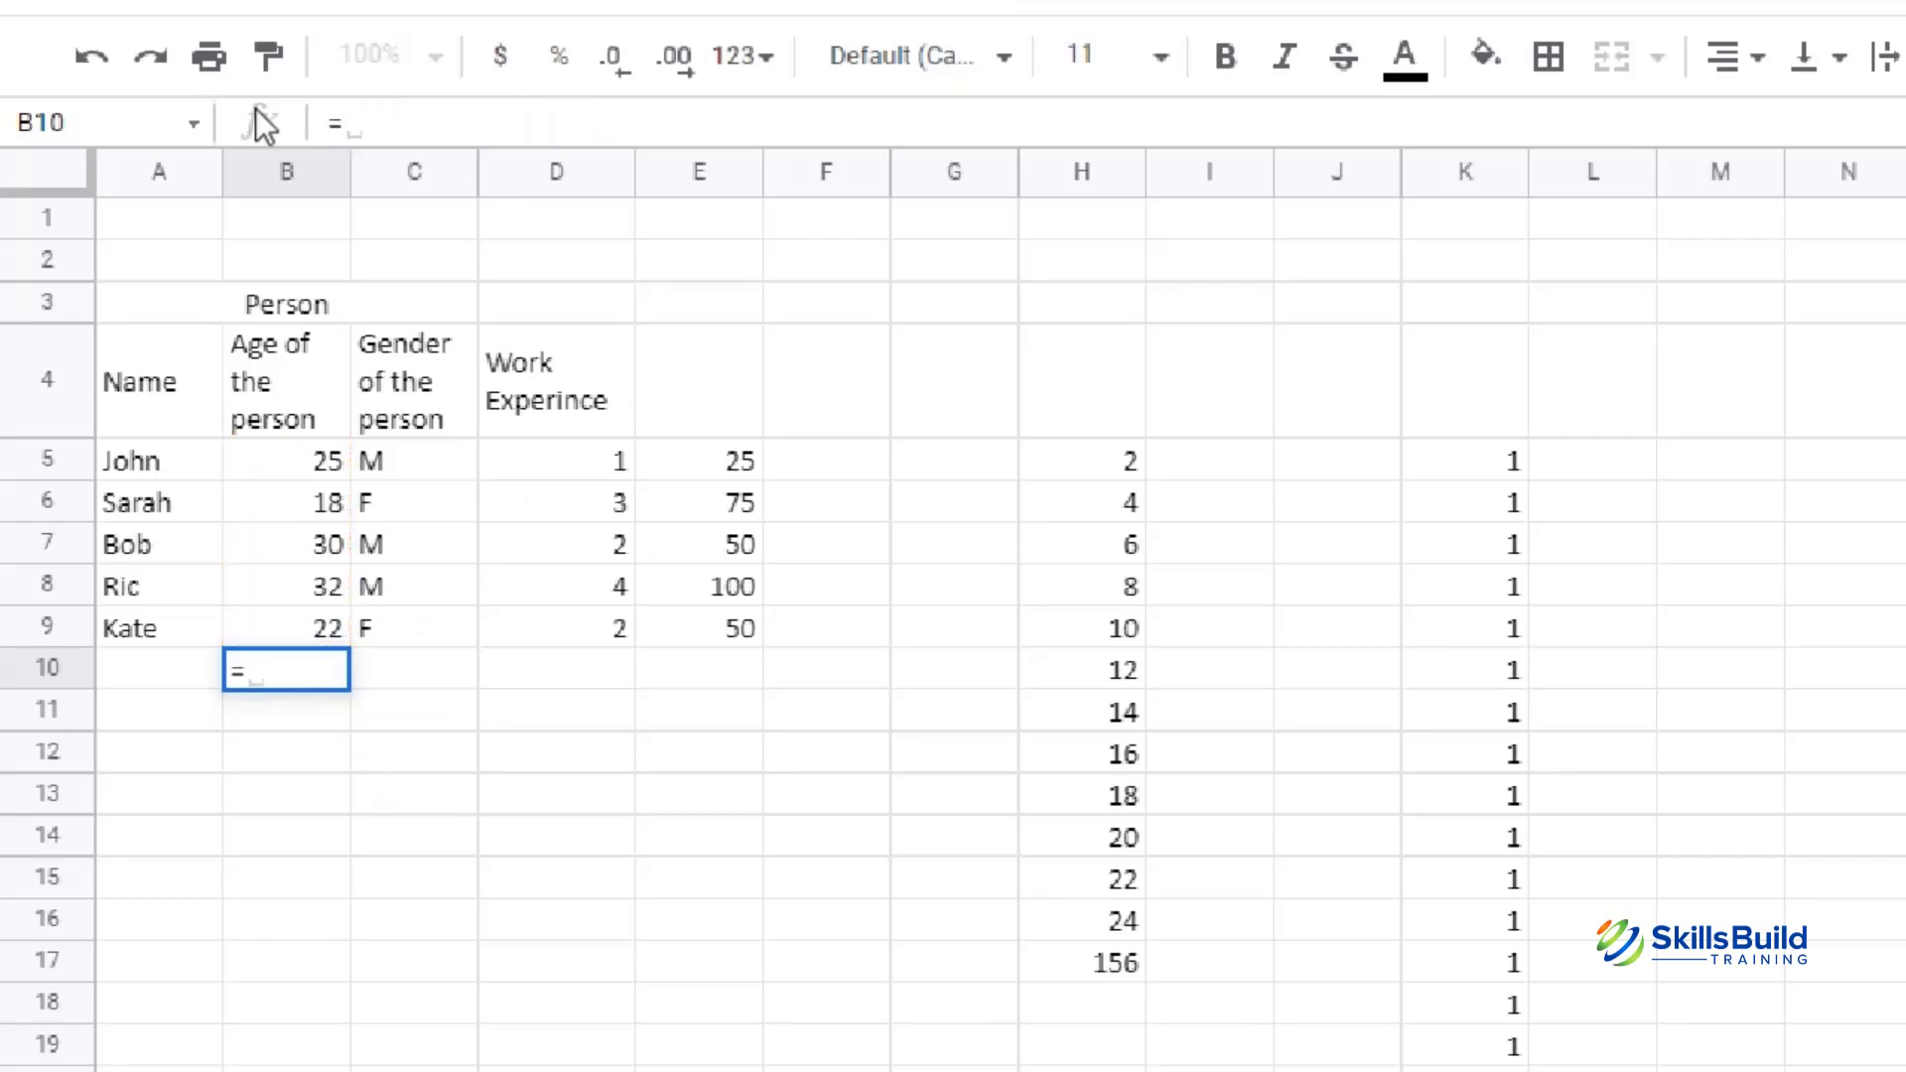
{"action": "type", "text": "cOU"}
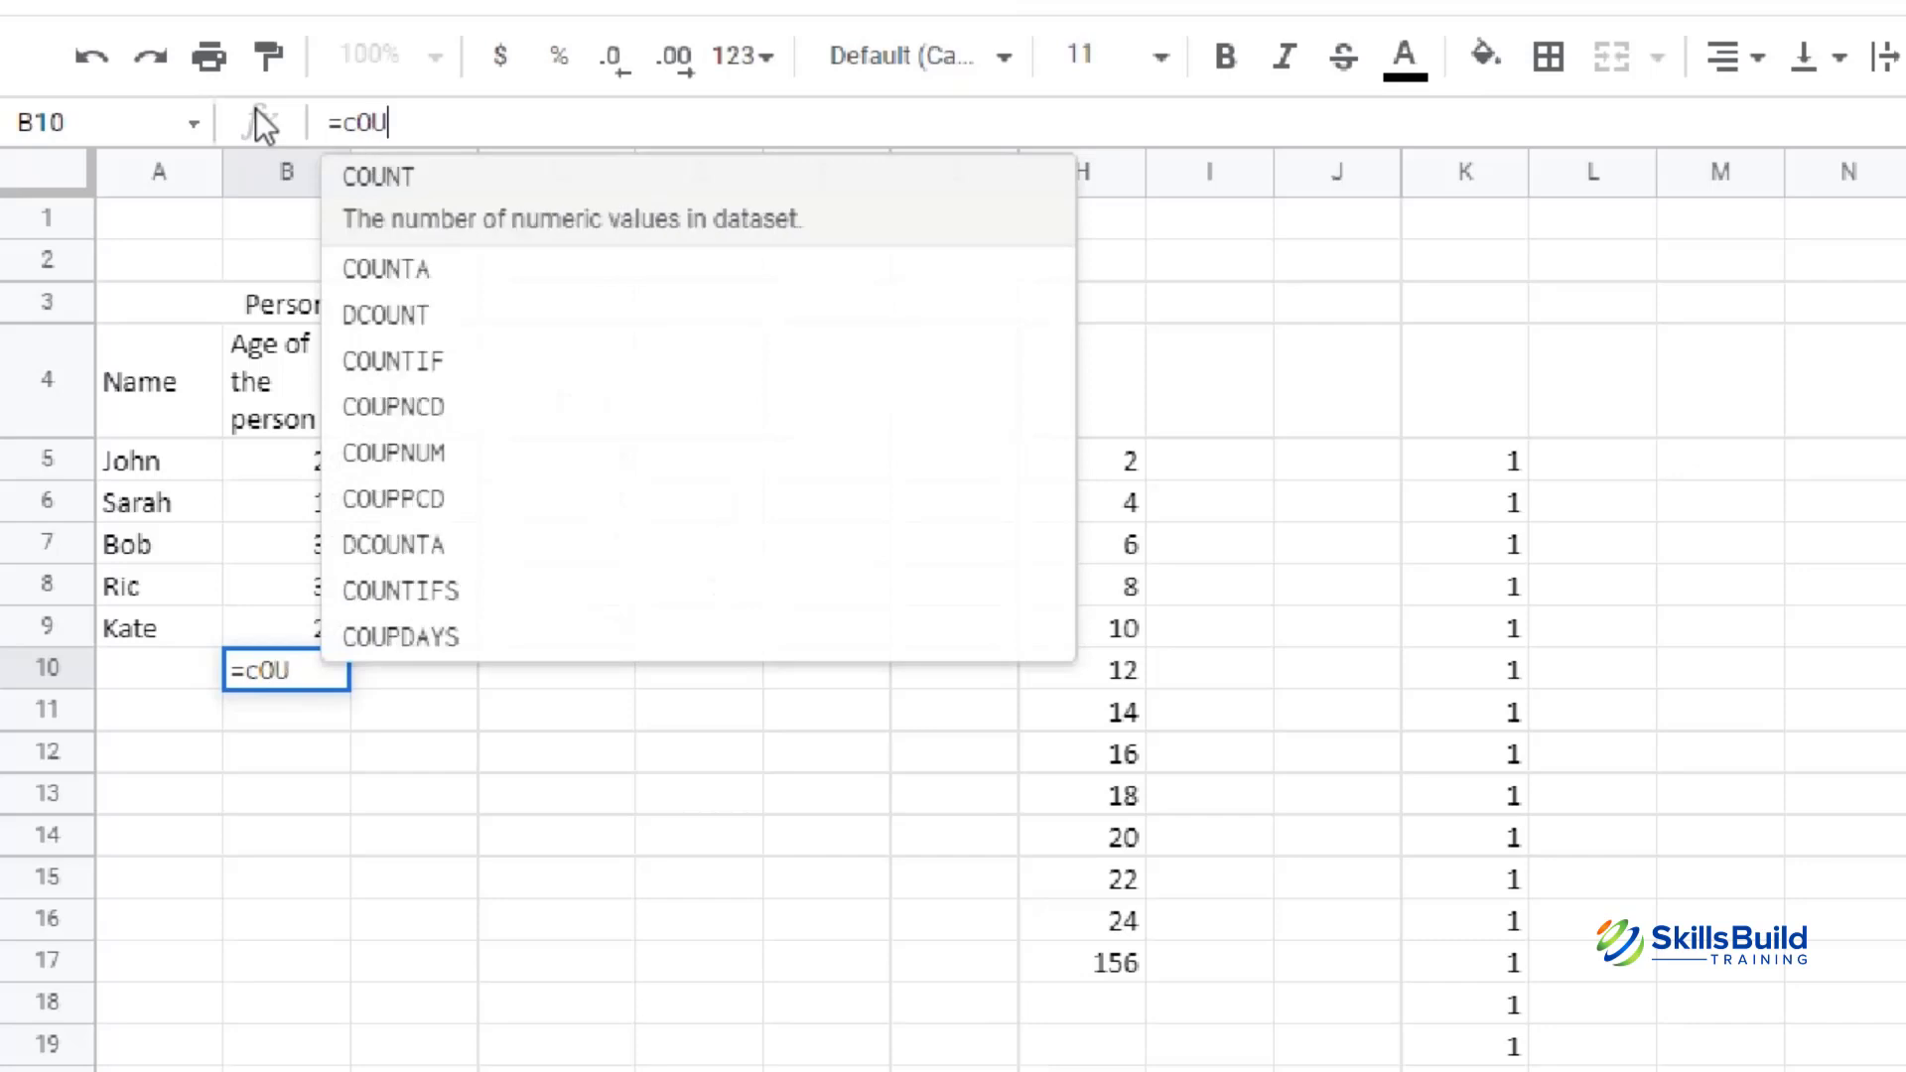
{"action": "type", "text": "N"}
{"action": "key", "text": "Tab"}
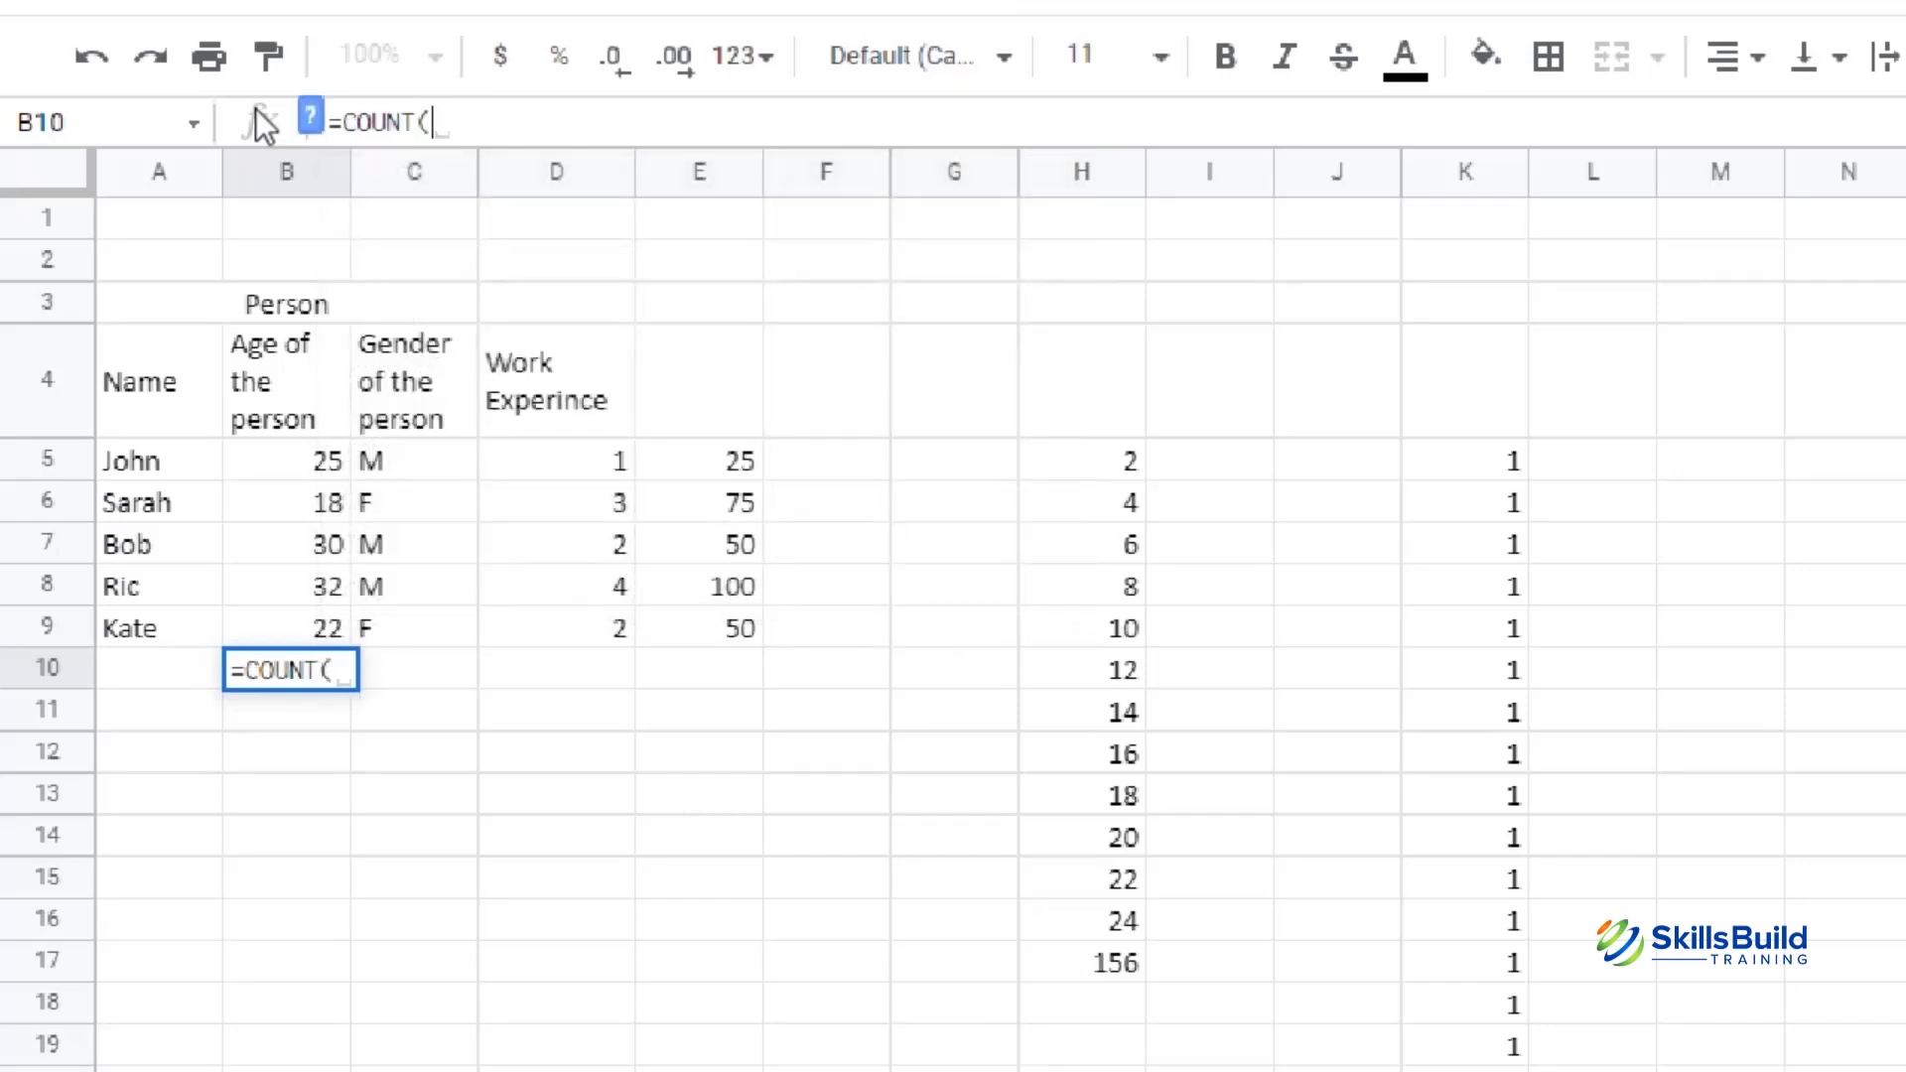
{"action": "type", "text": "B"}
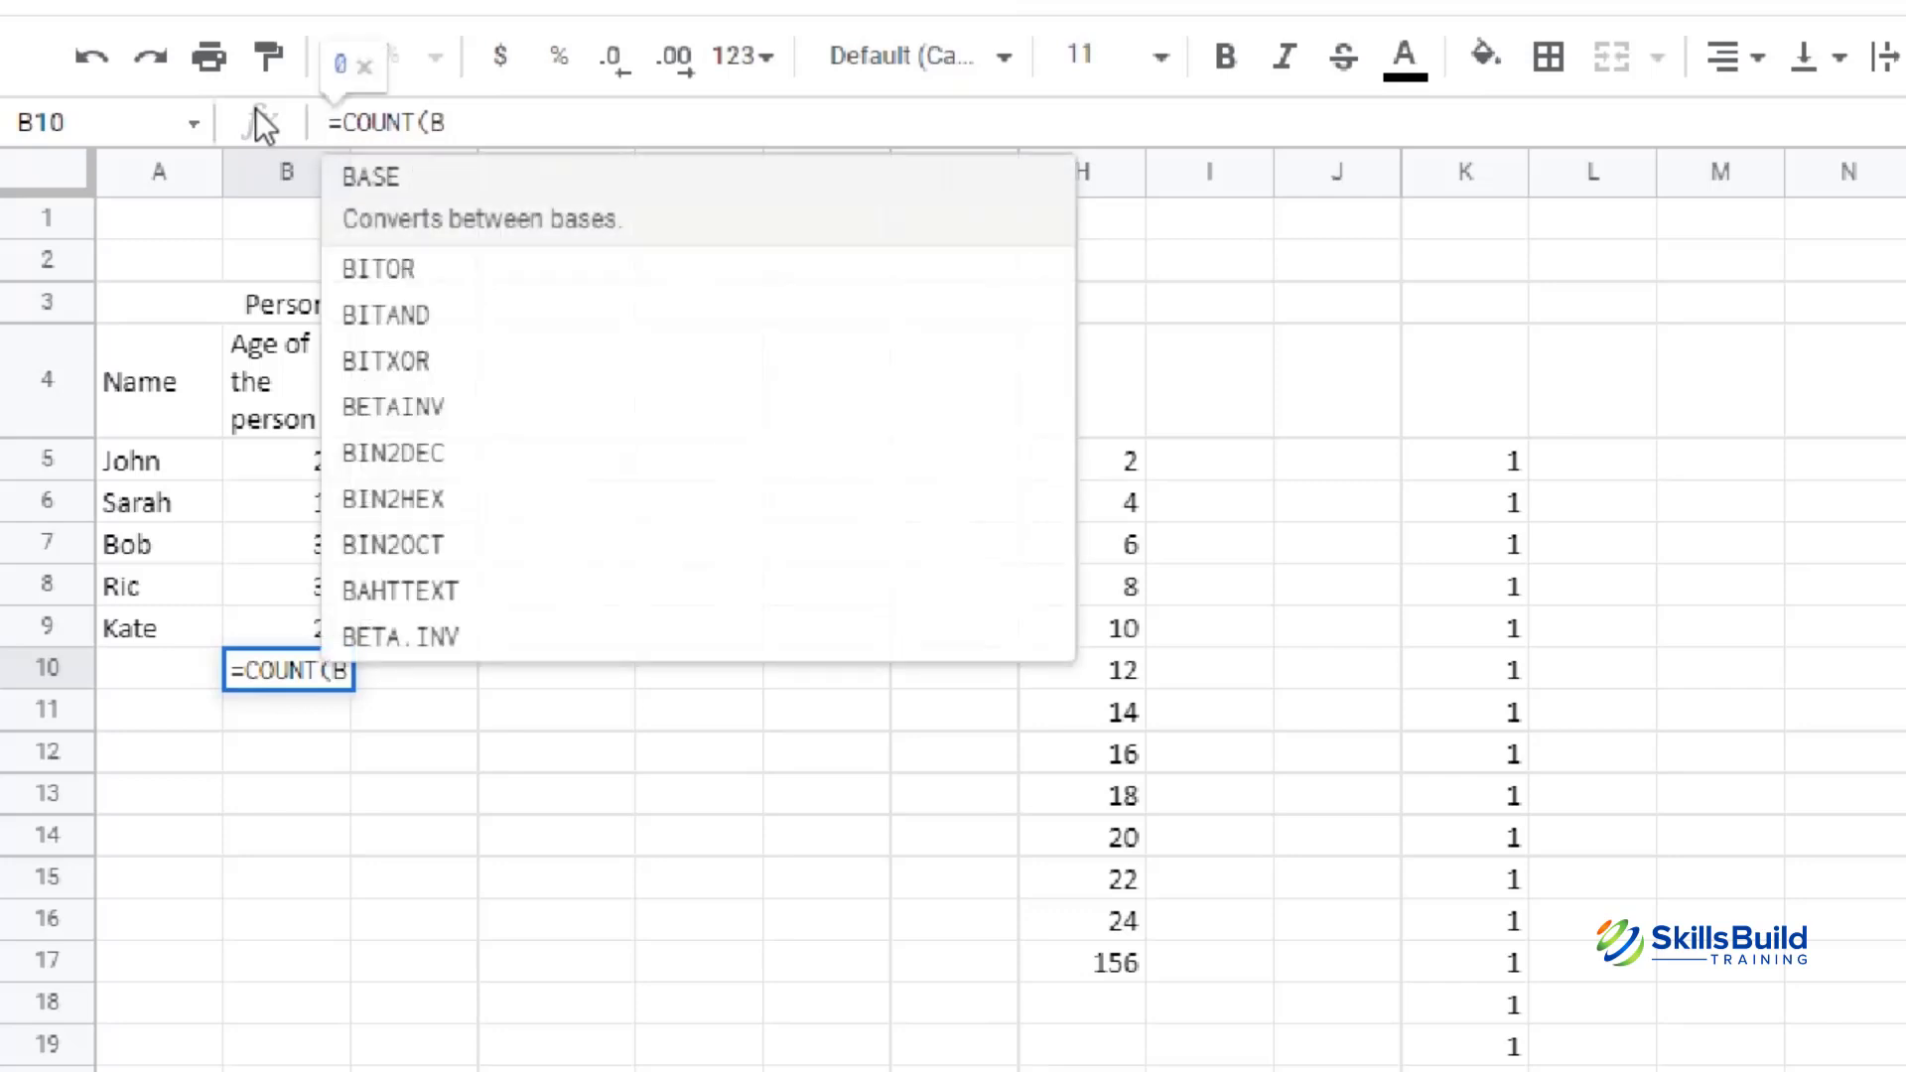
{"action": "type", "text": "5:"}
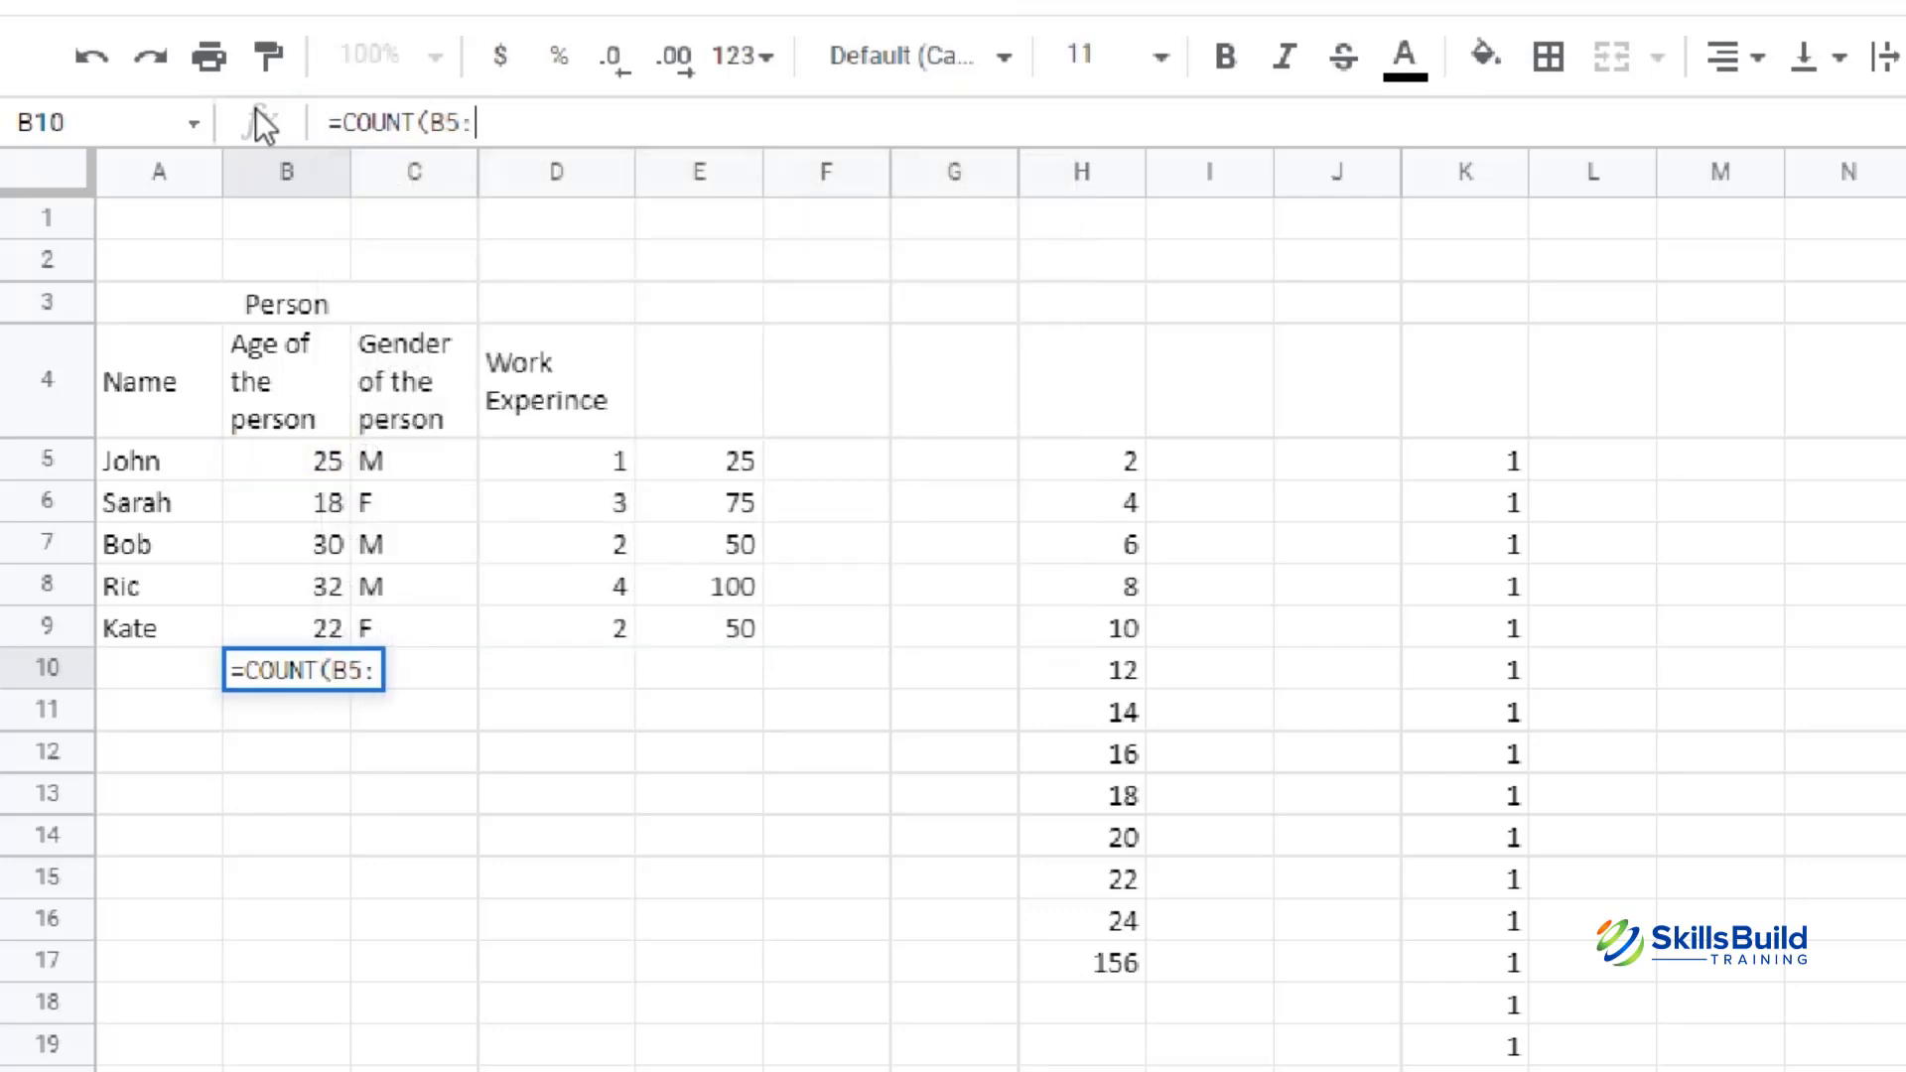
{"action": "type", "text": "B9"}
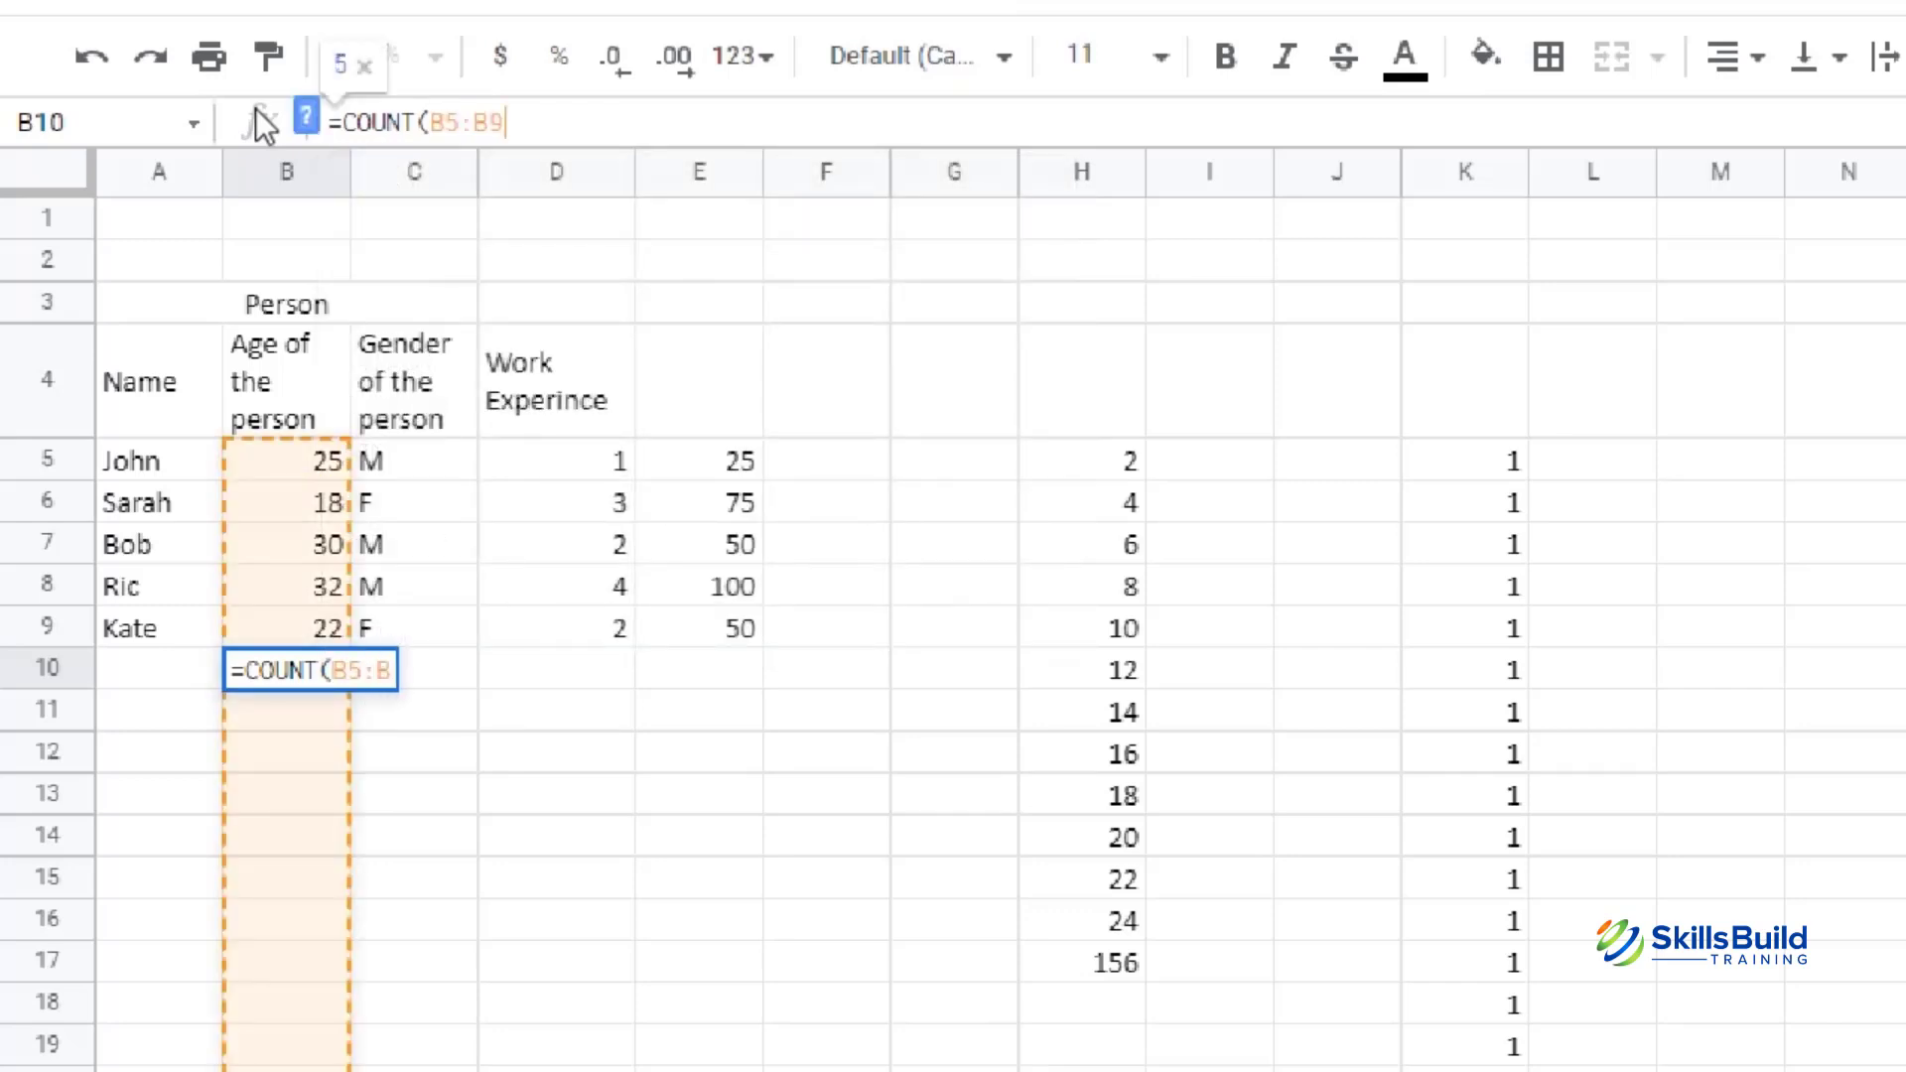
{"action": "type", "text": ")"}
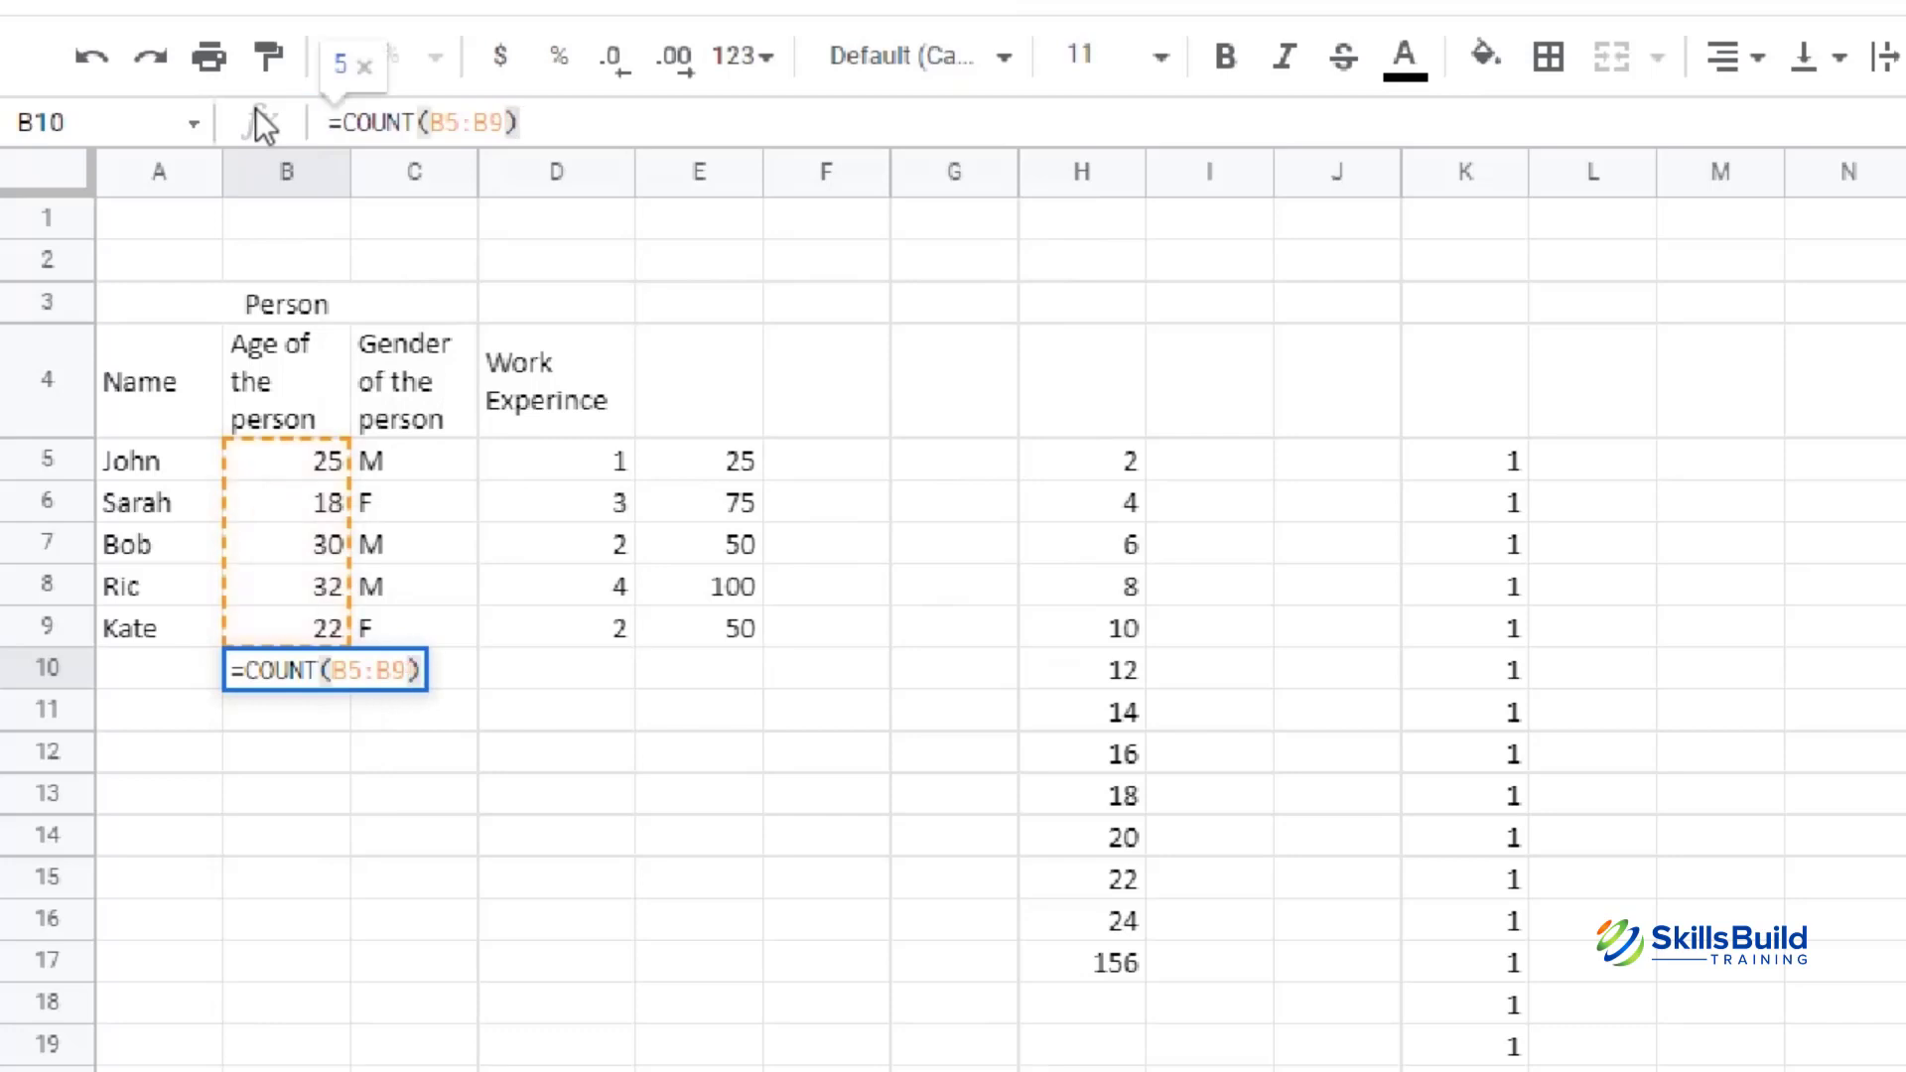
{"action": "key", "text": "Return"}
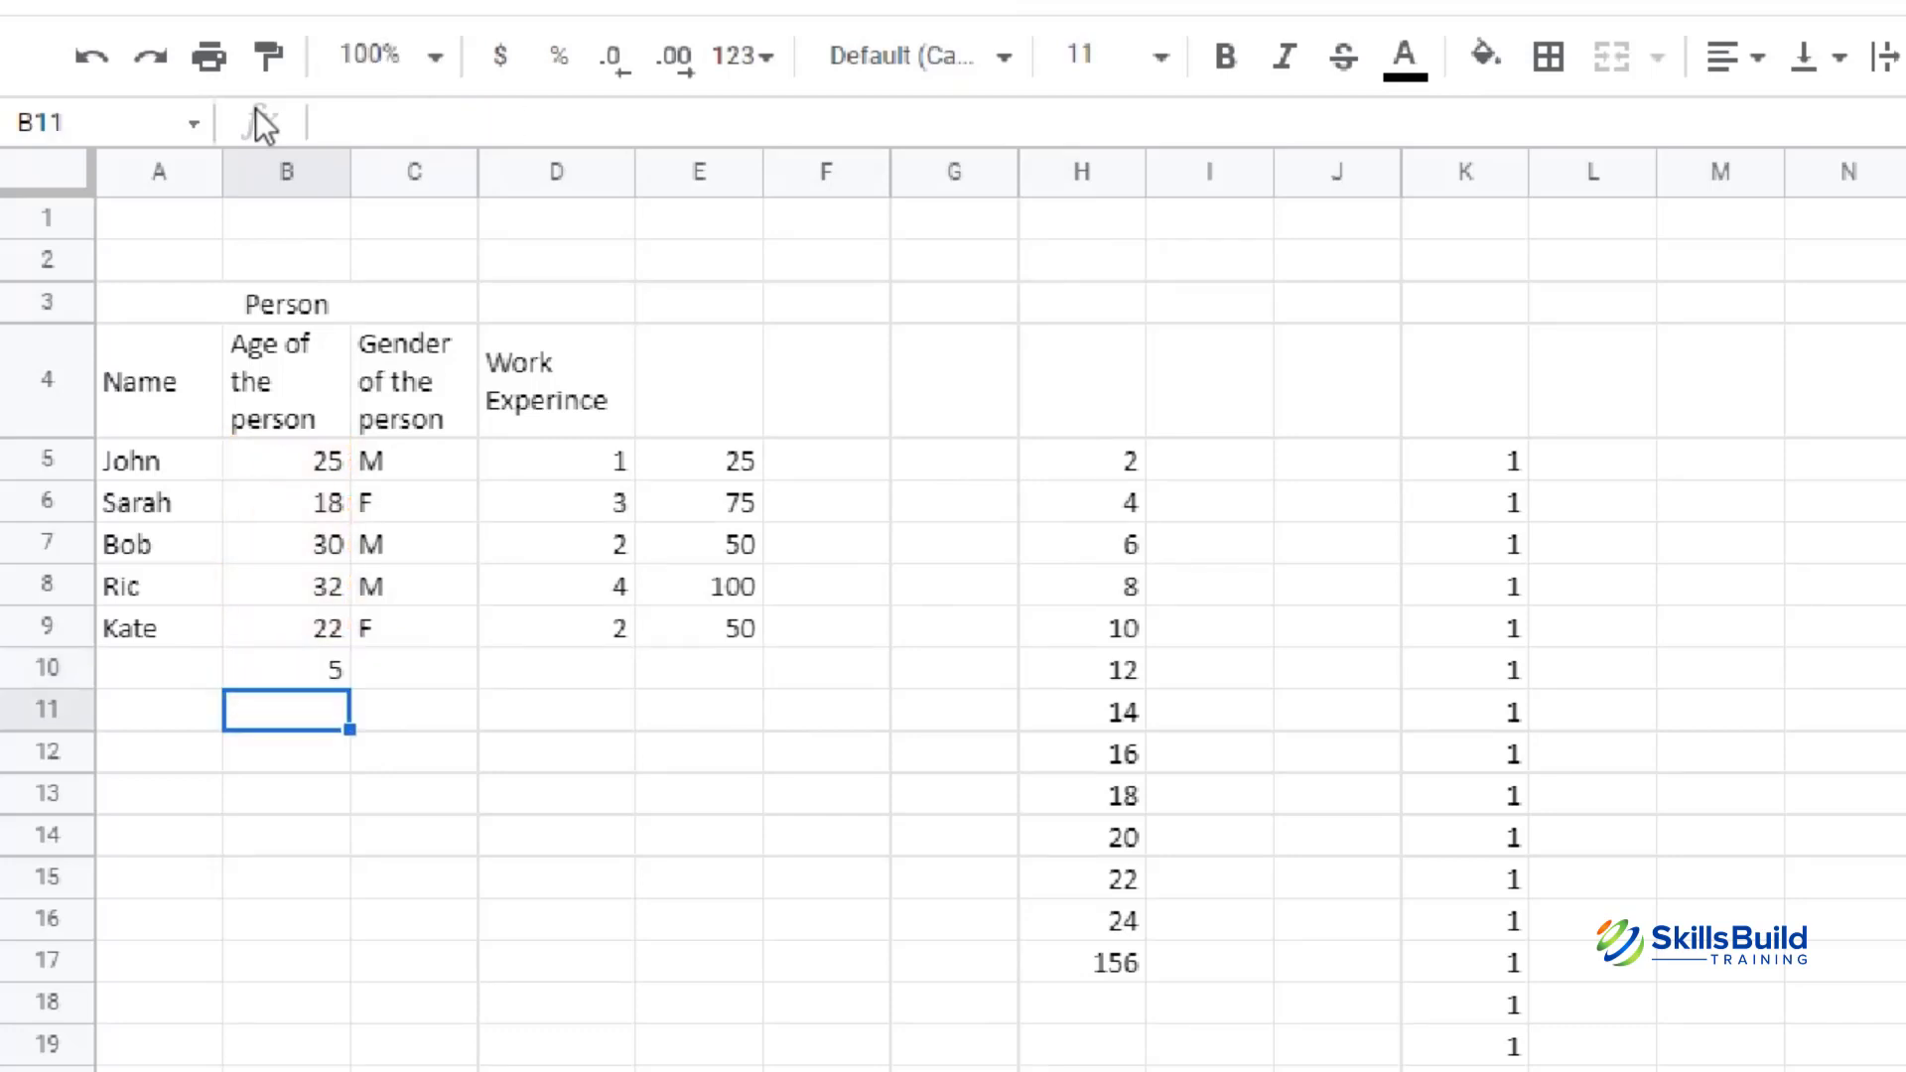
- Check the COUNT result in B10 against the individual age cells B5 through B9
{"action": "left_click", "coordinate": [316, 671]}
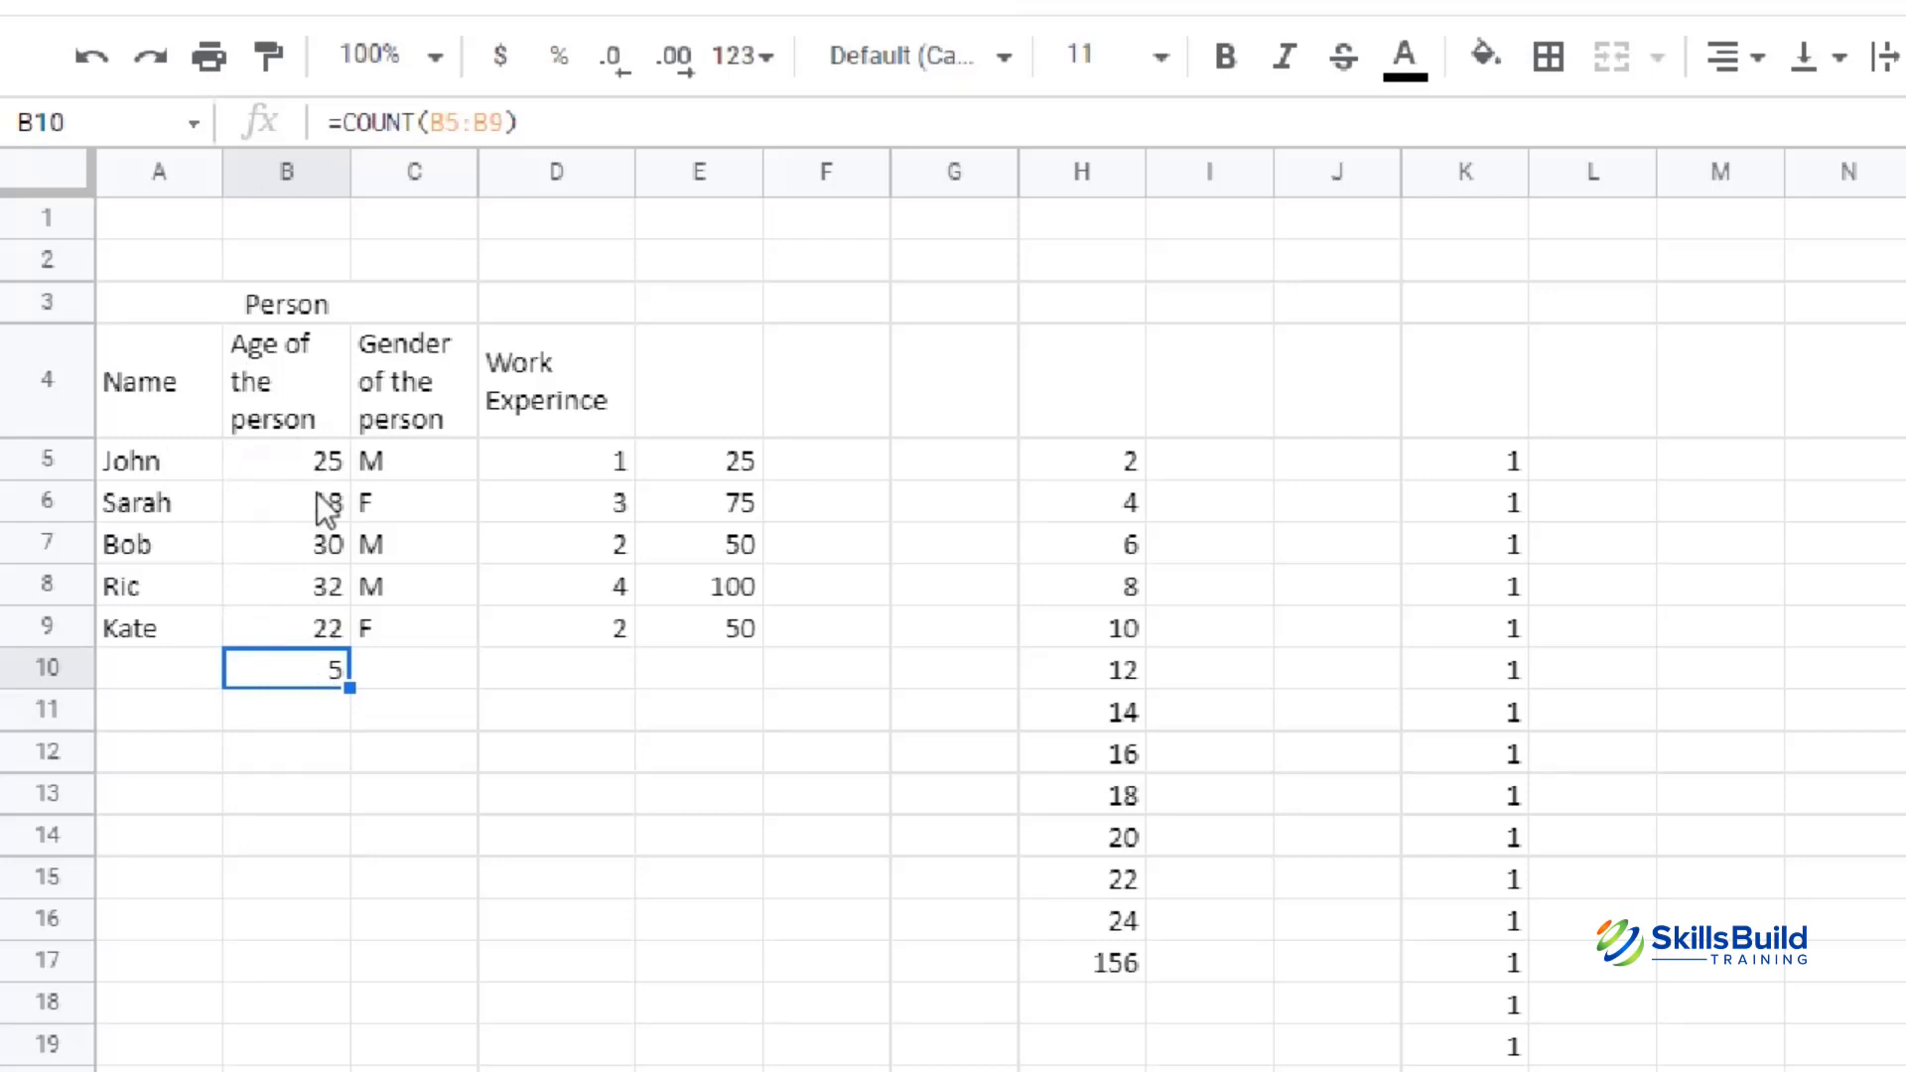
{"action": "left_click", "coordinate": [299, 465]}
{"action": "left_click", "coordinate": [302, 516]}
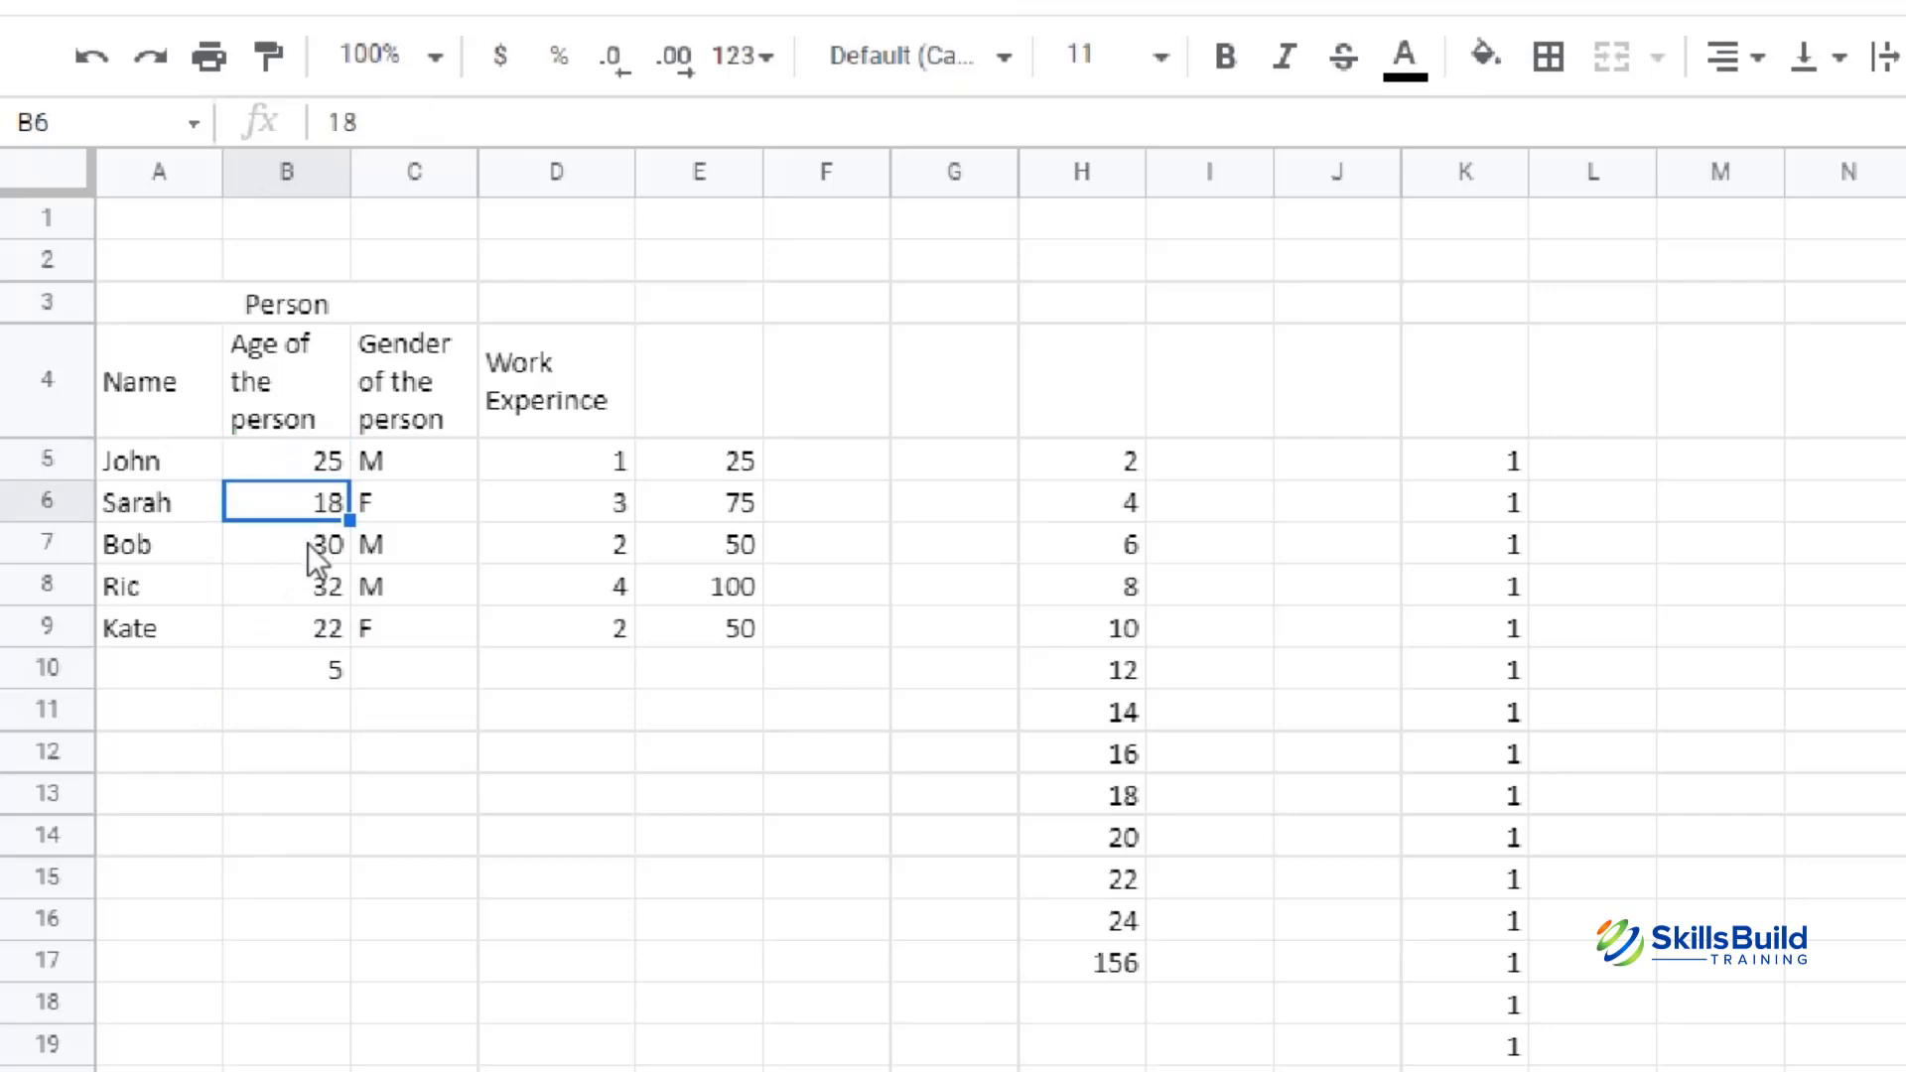
{"action": "left_click", "coordinate": [308, 544]}
{"action": "left_click", "coordinate": [324, 588]}
{"action": "left_click", "coordinate": [338, 636]}
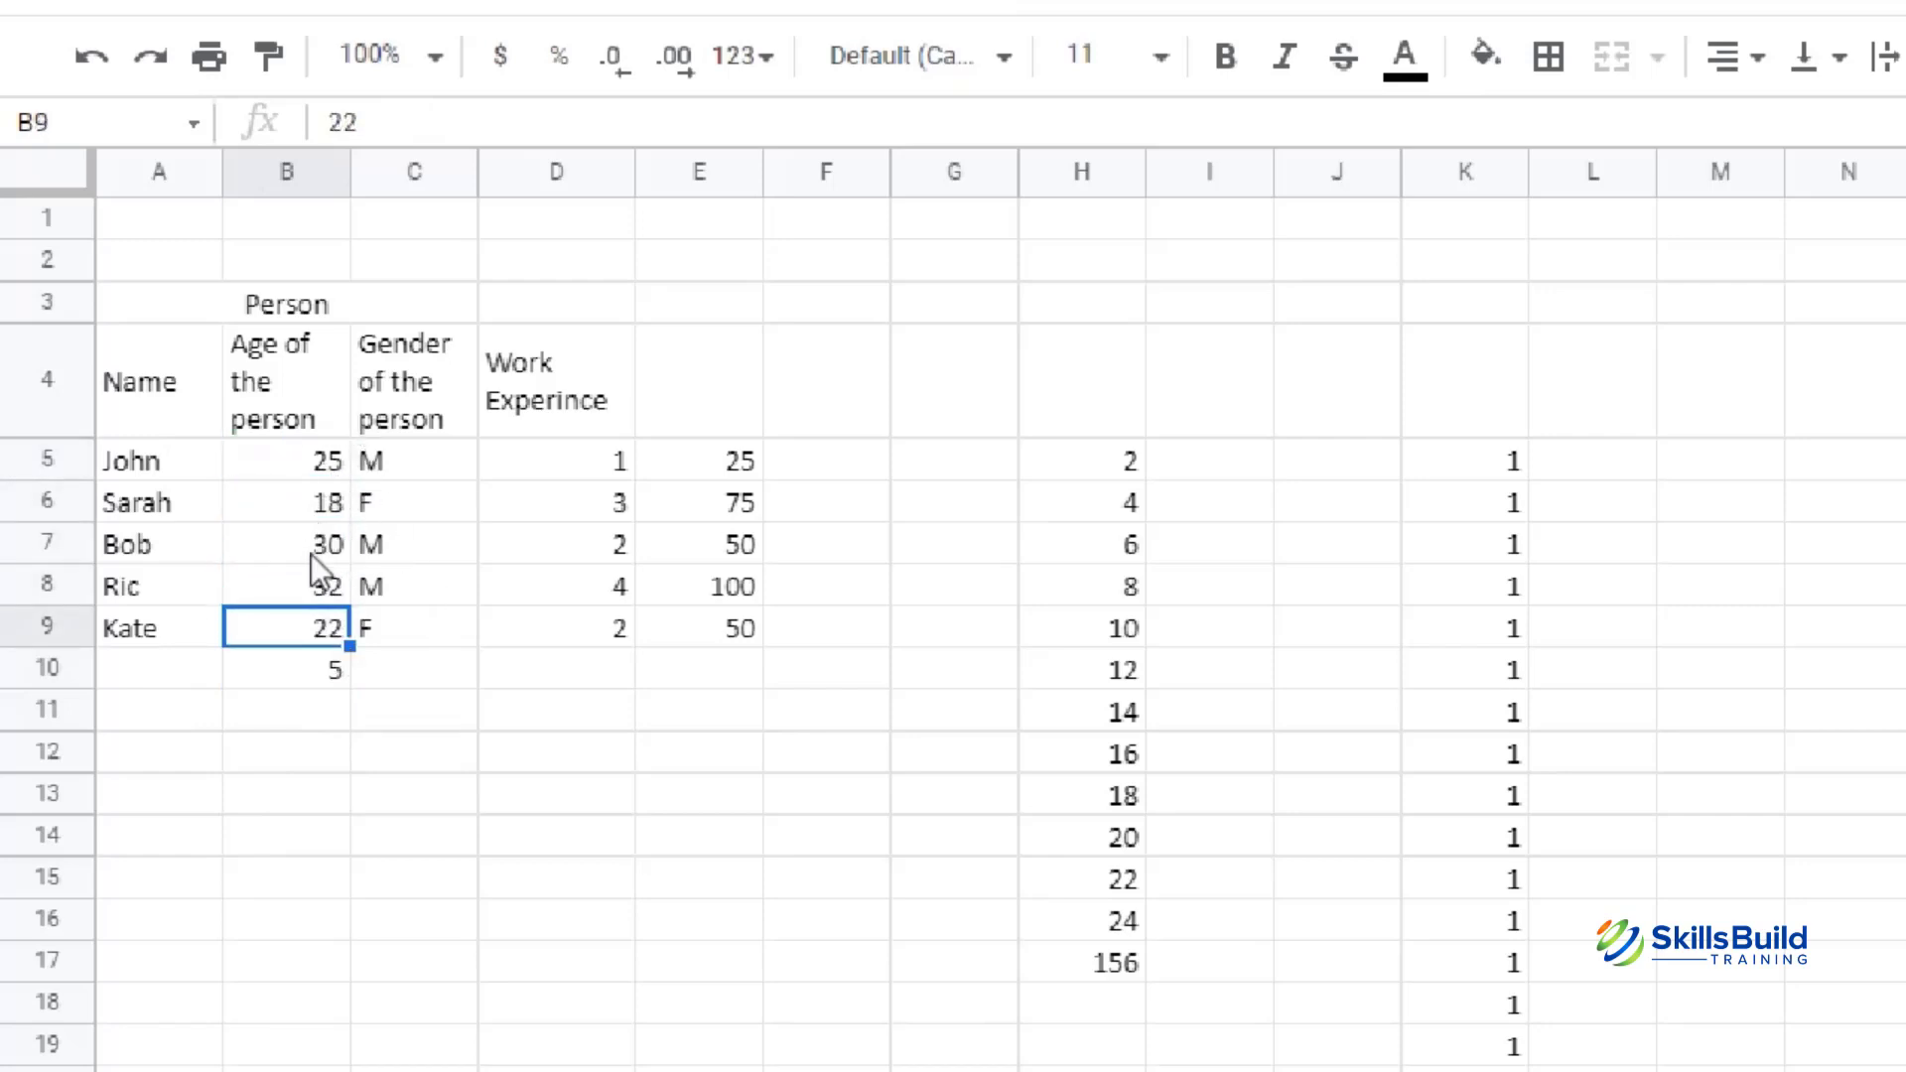
- Enter the formula =SUM(H5:H17) in H18, below the existing total of the number series
{"action": "left_click", "coordinate": [301, 685]}
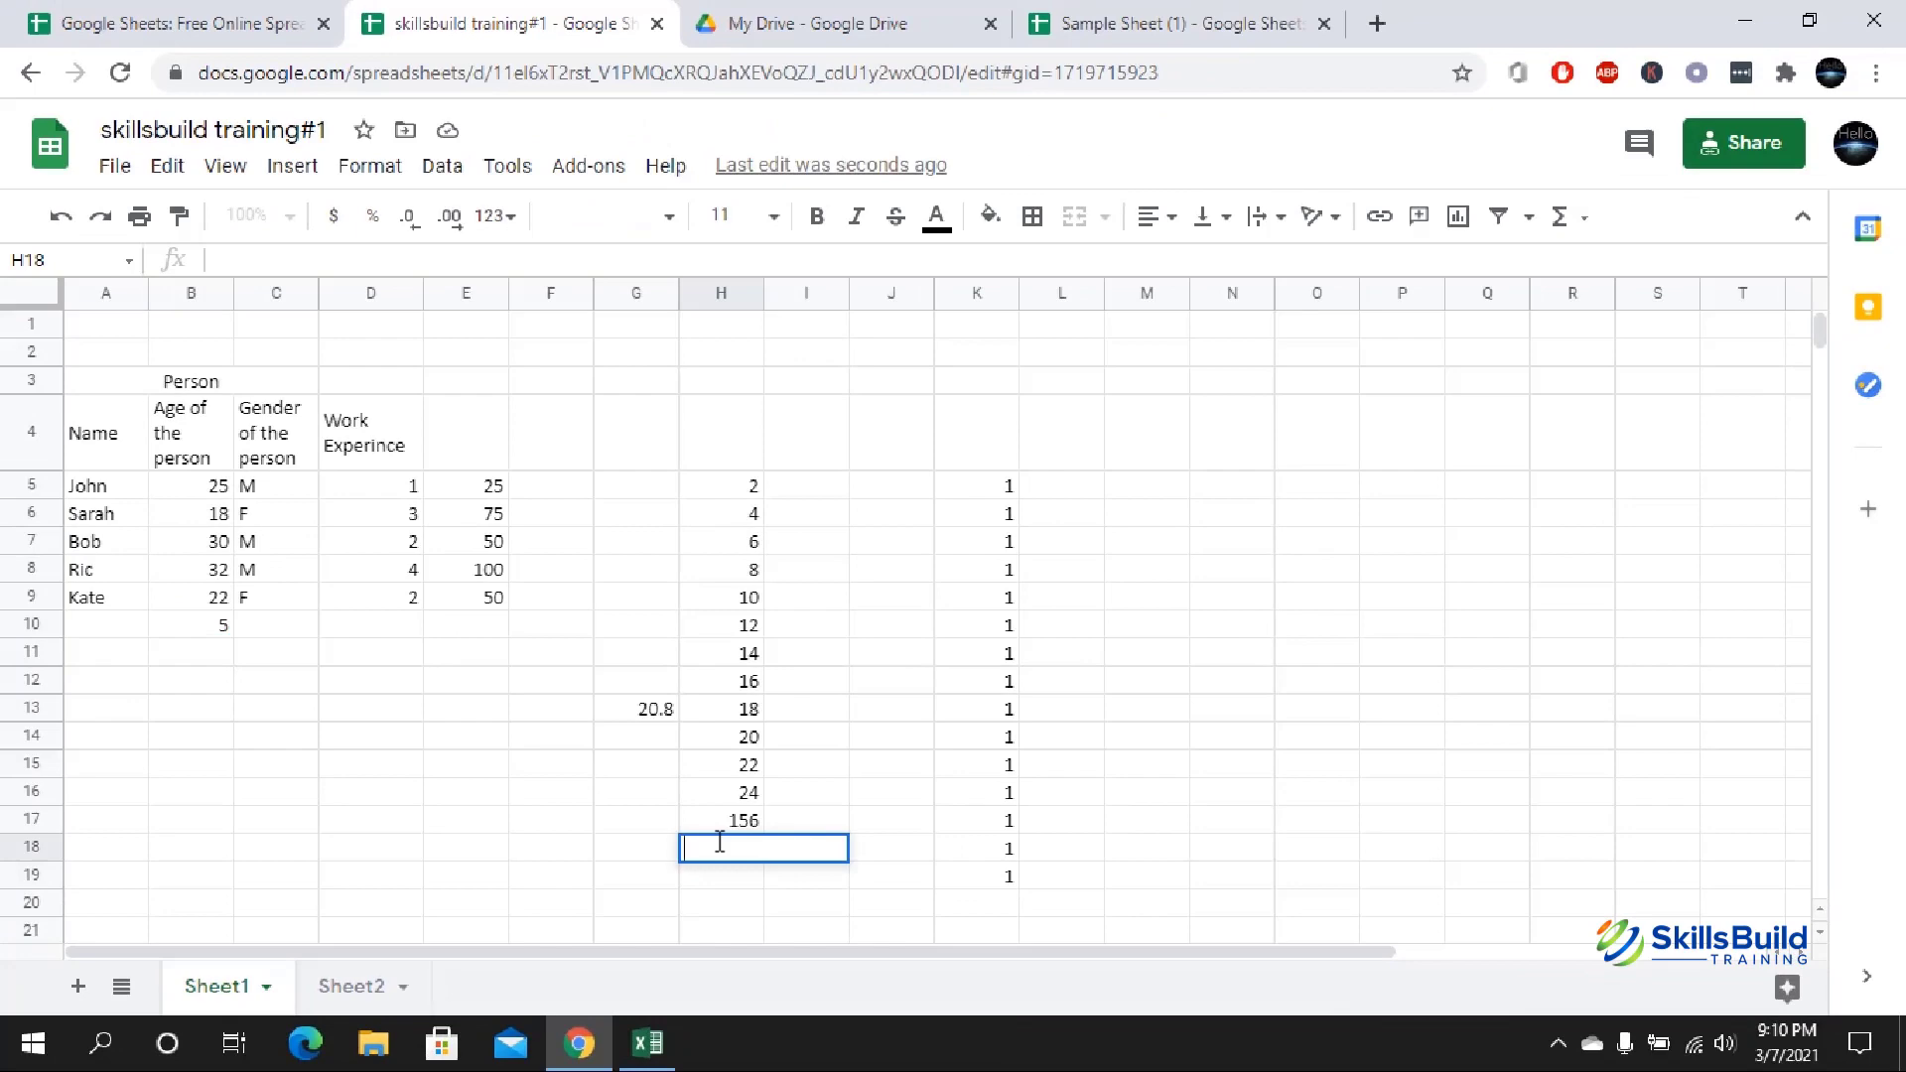
{"action": "type", "text": "="}
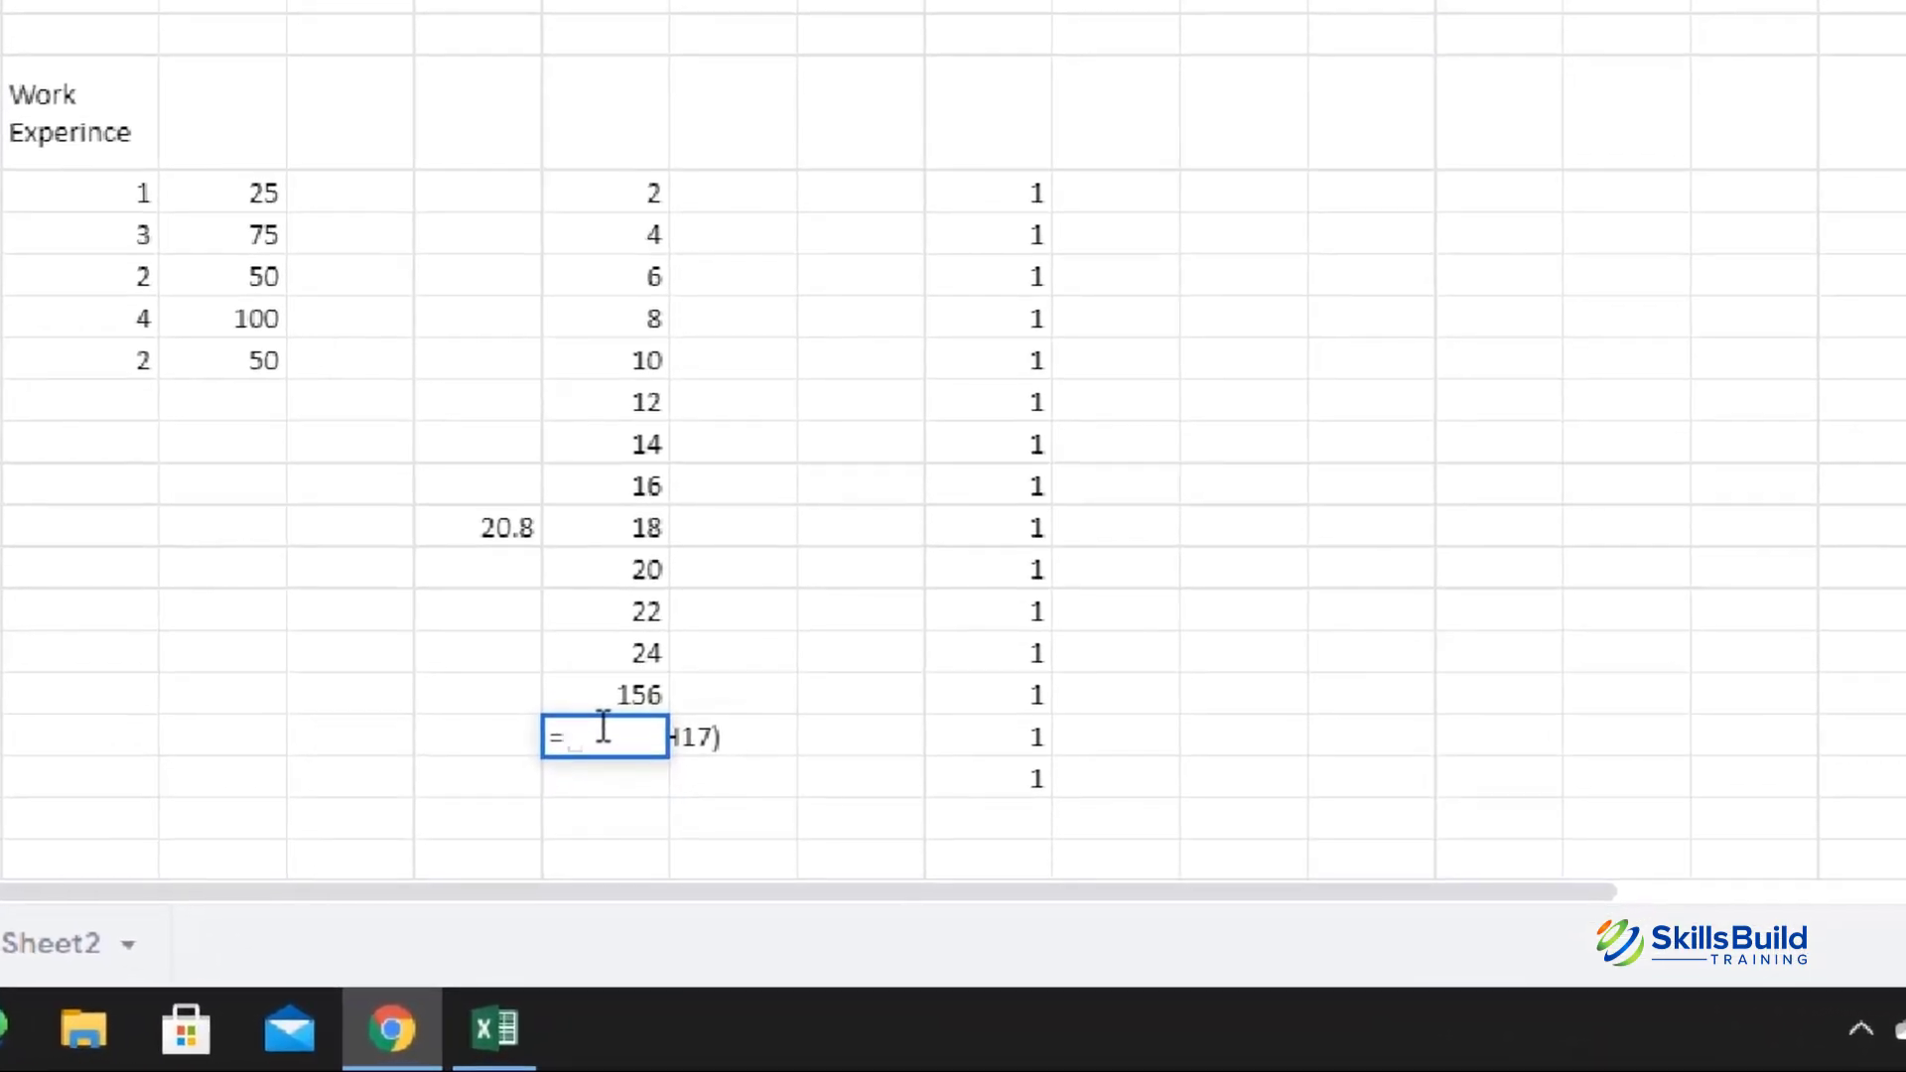
{"action": "type", "text": "su"}
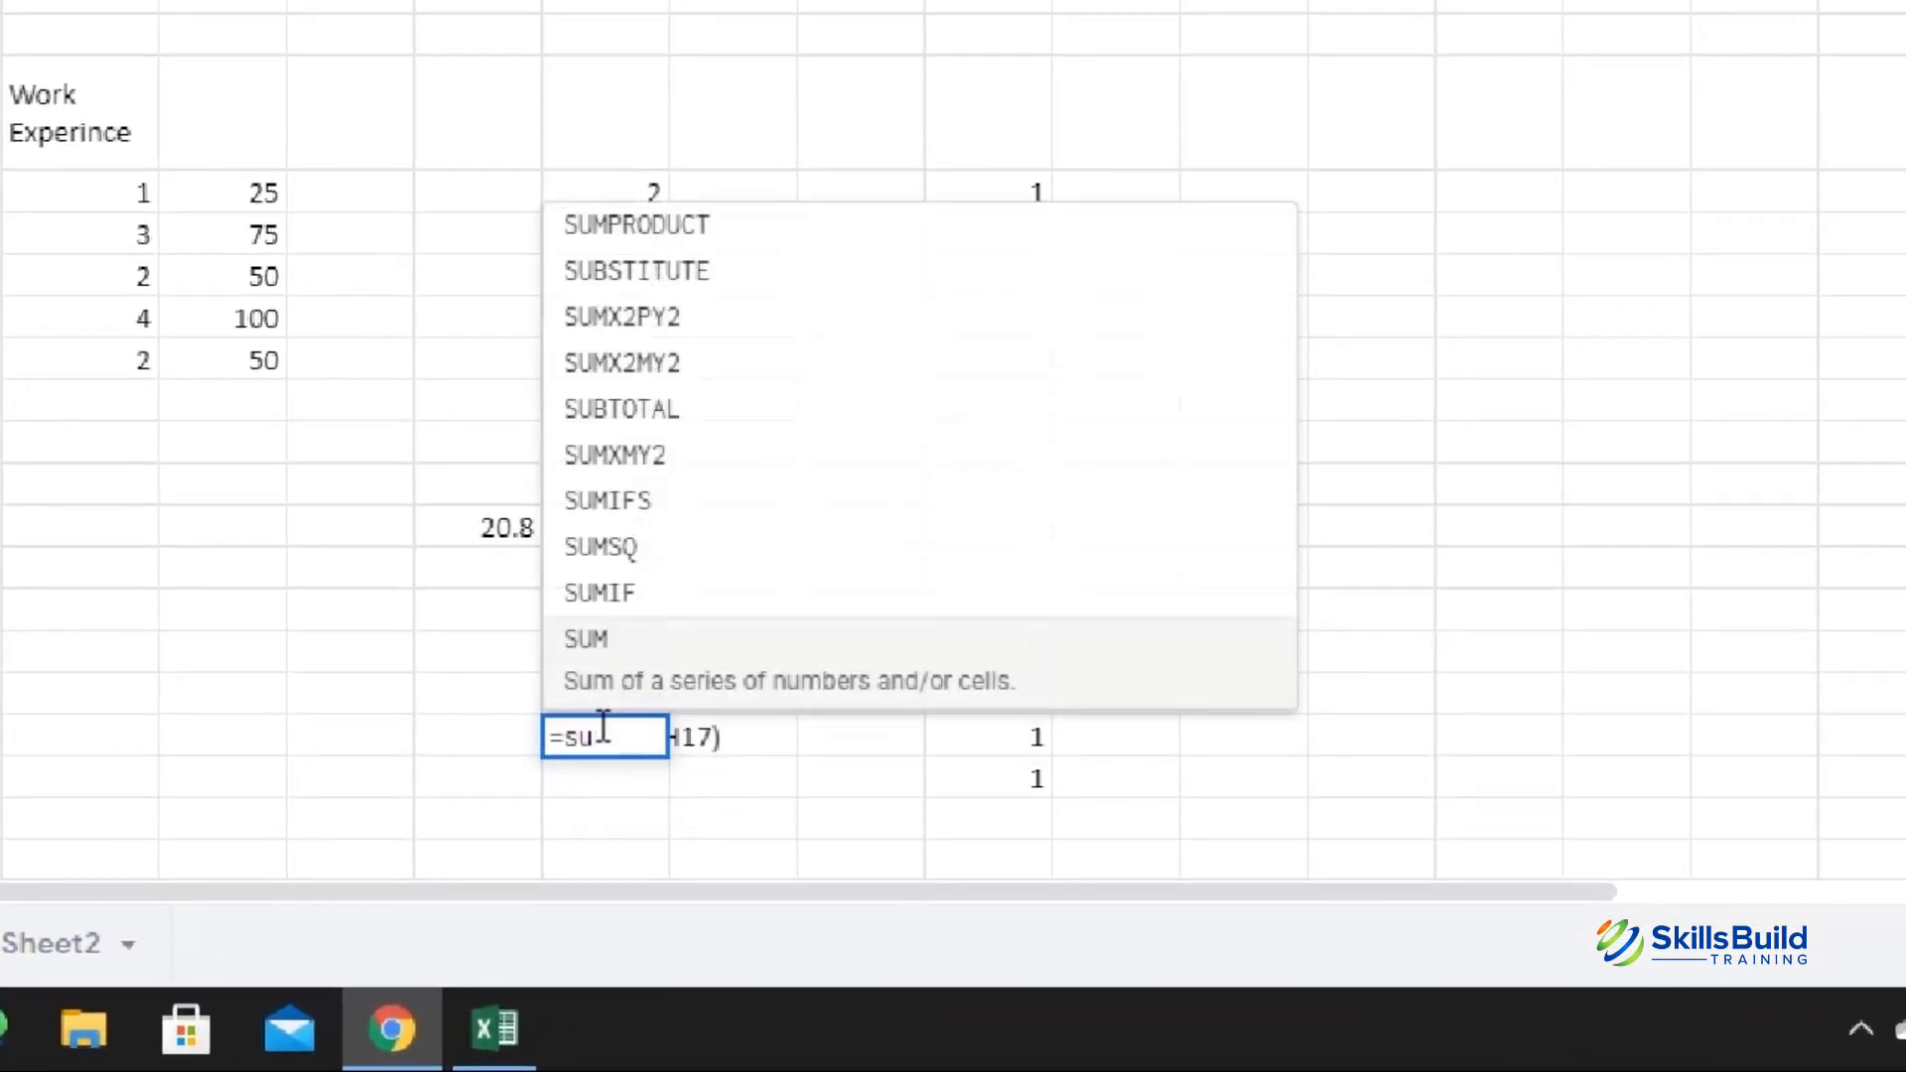
{"action": "left_click", "coordinate": [684, 675]}
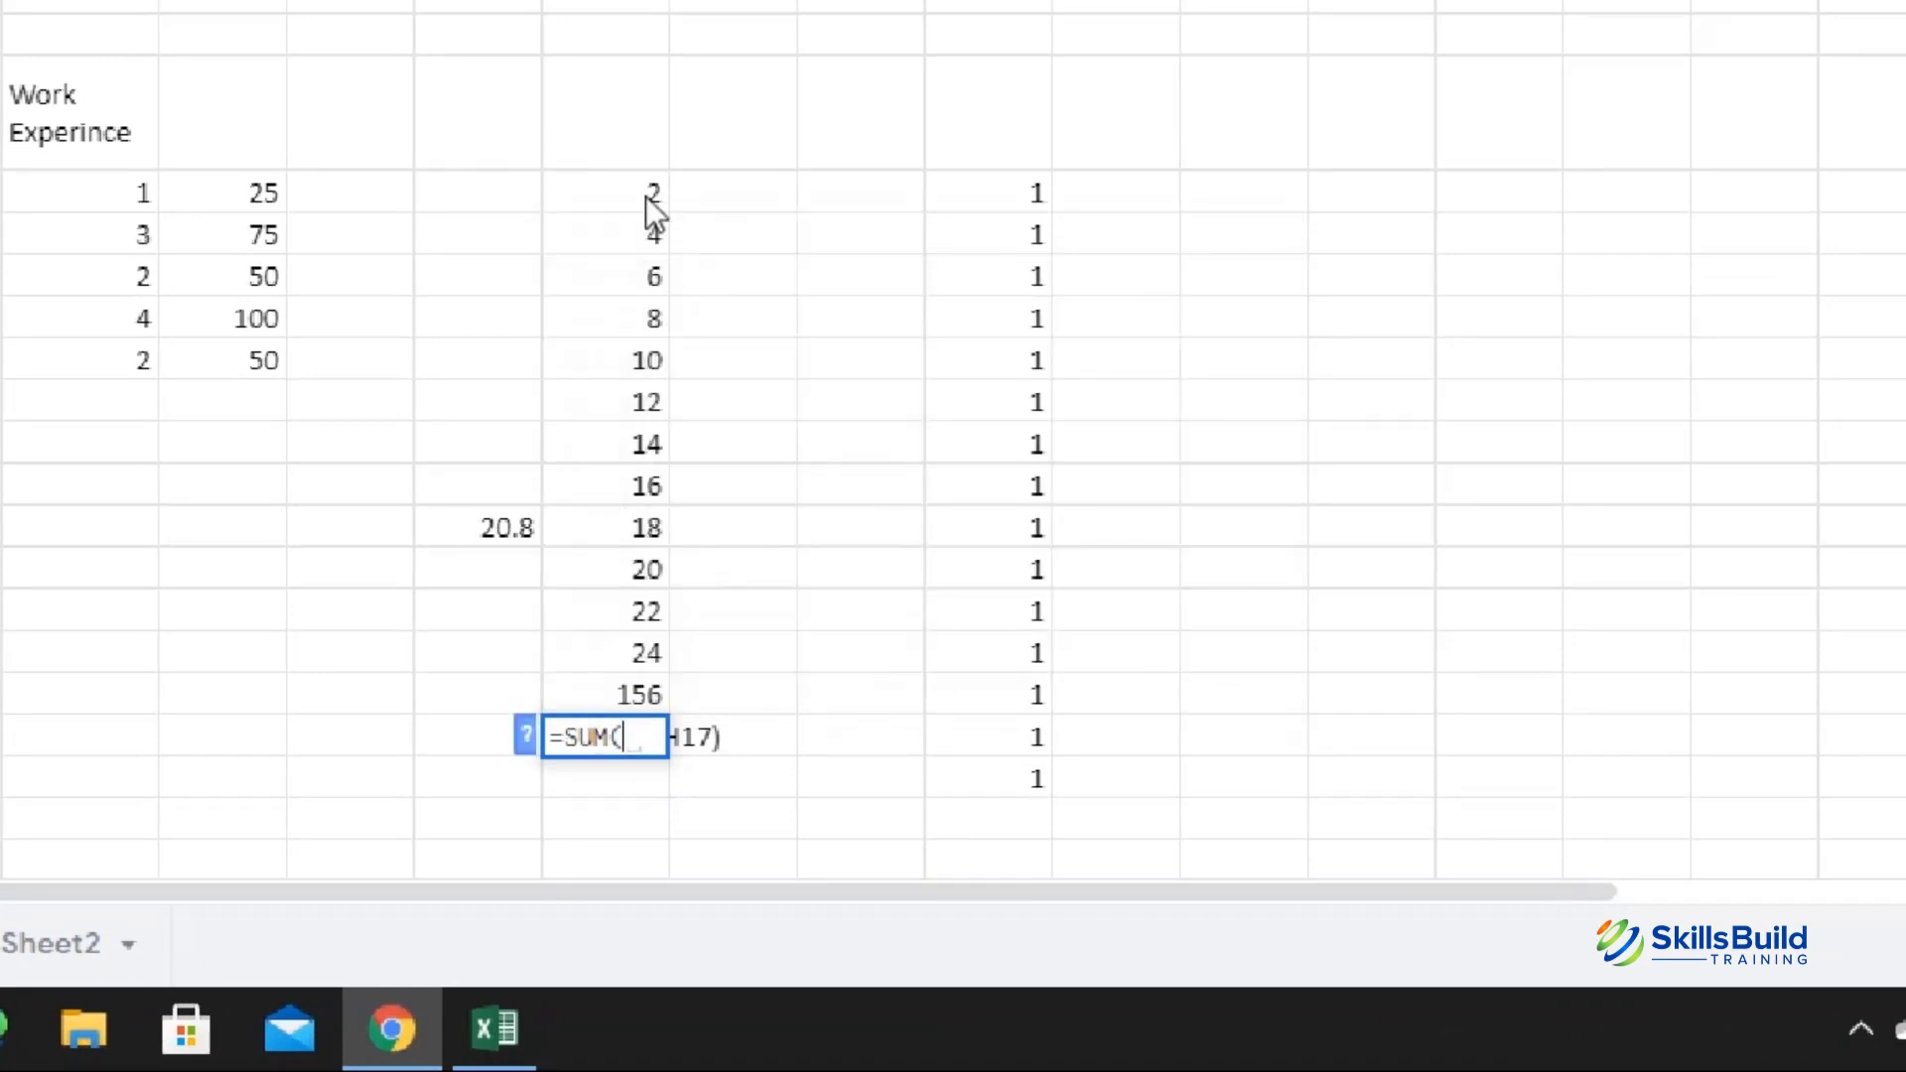
{"action": "left_click_drag", "start_coordinate": [647, 196], "coordinate": [638, 701]}
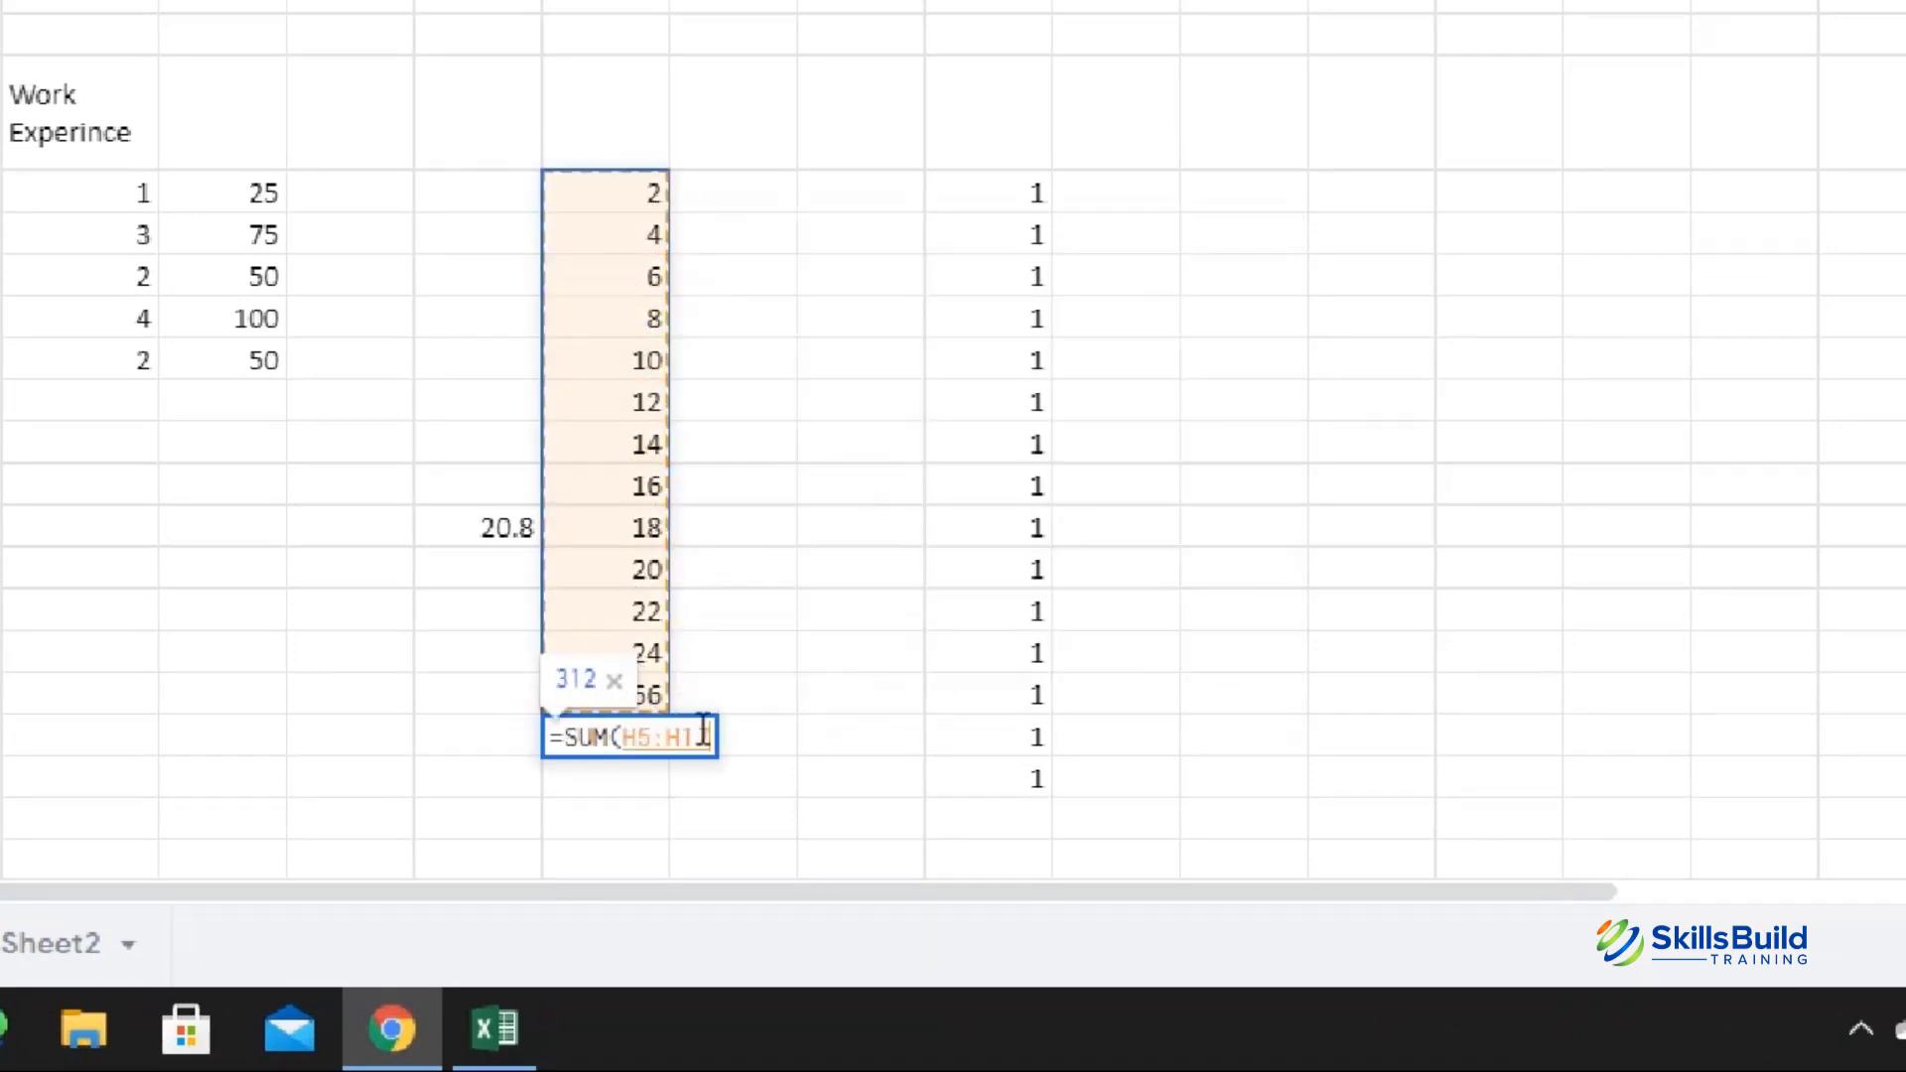
{"action": "key", "text": "Return"}
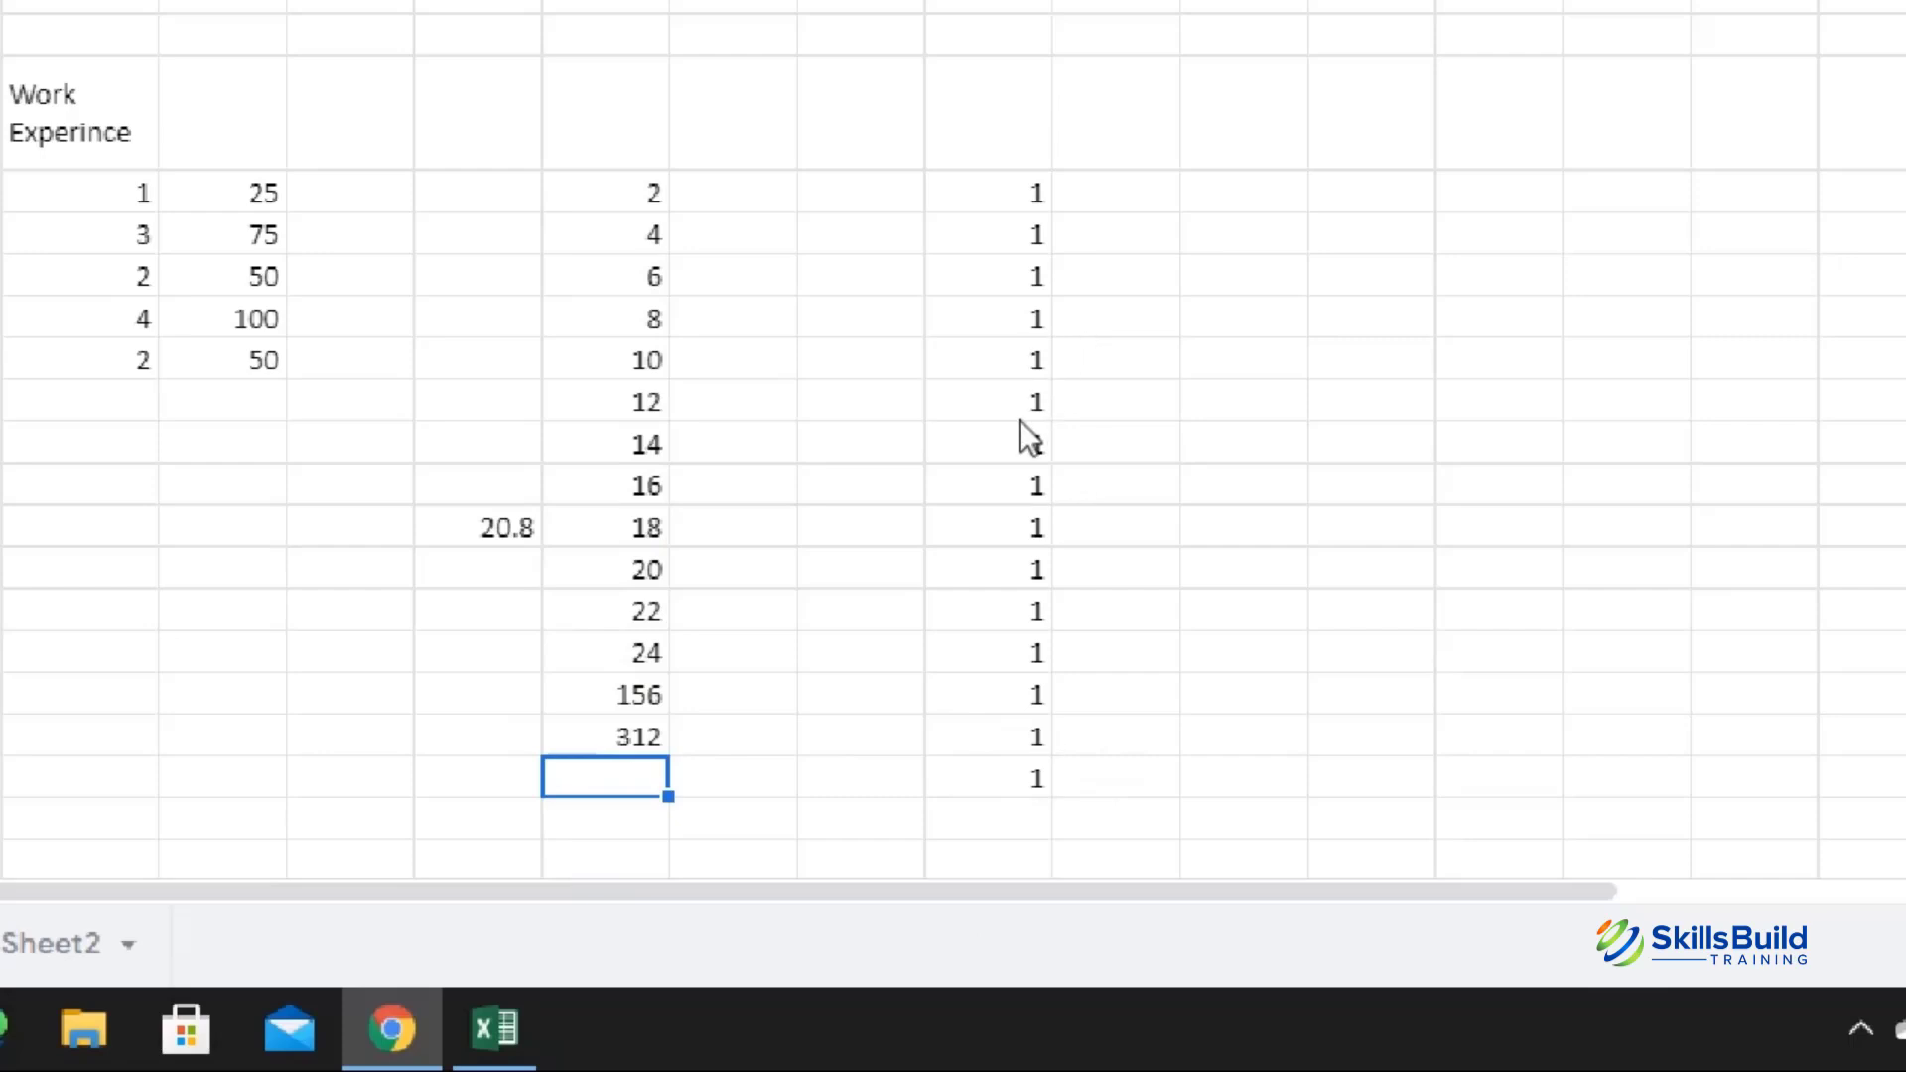
{"action": "left_click", "coordinate": [645, 743]}
{"action": "left_click", "coordinate": [498, 539]}
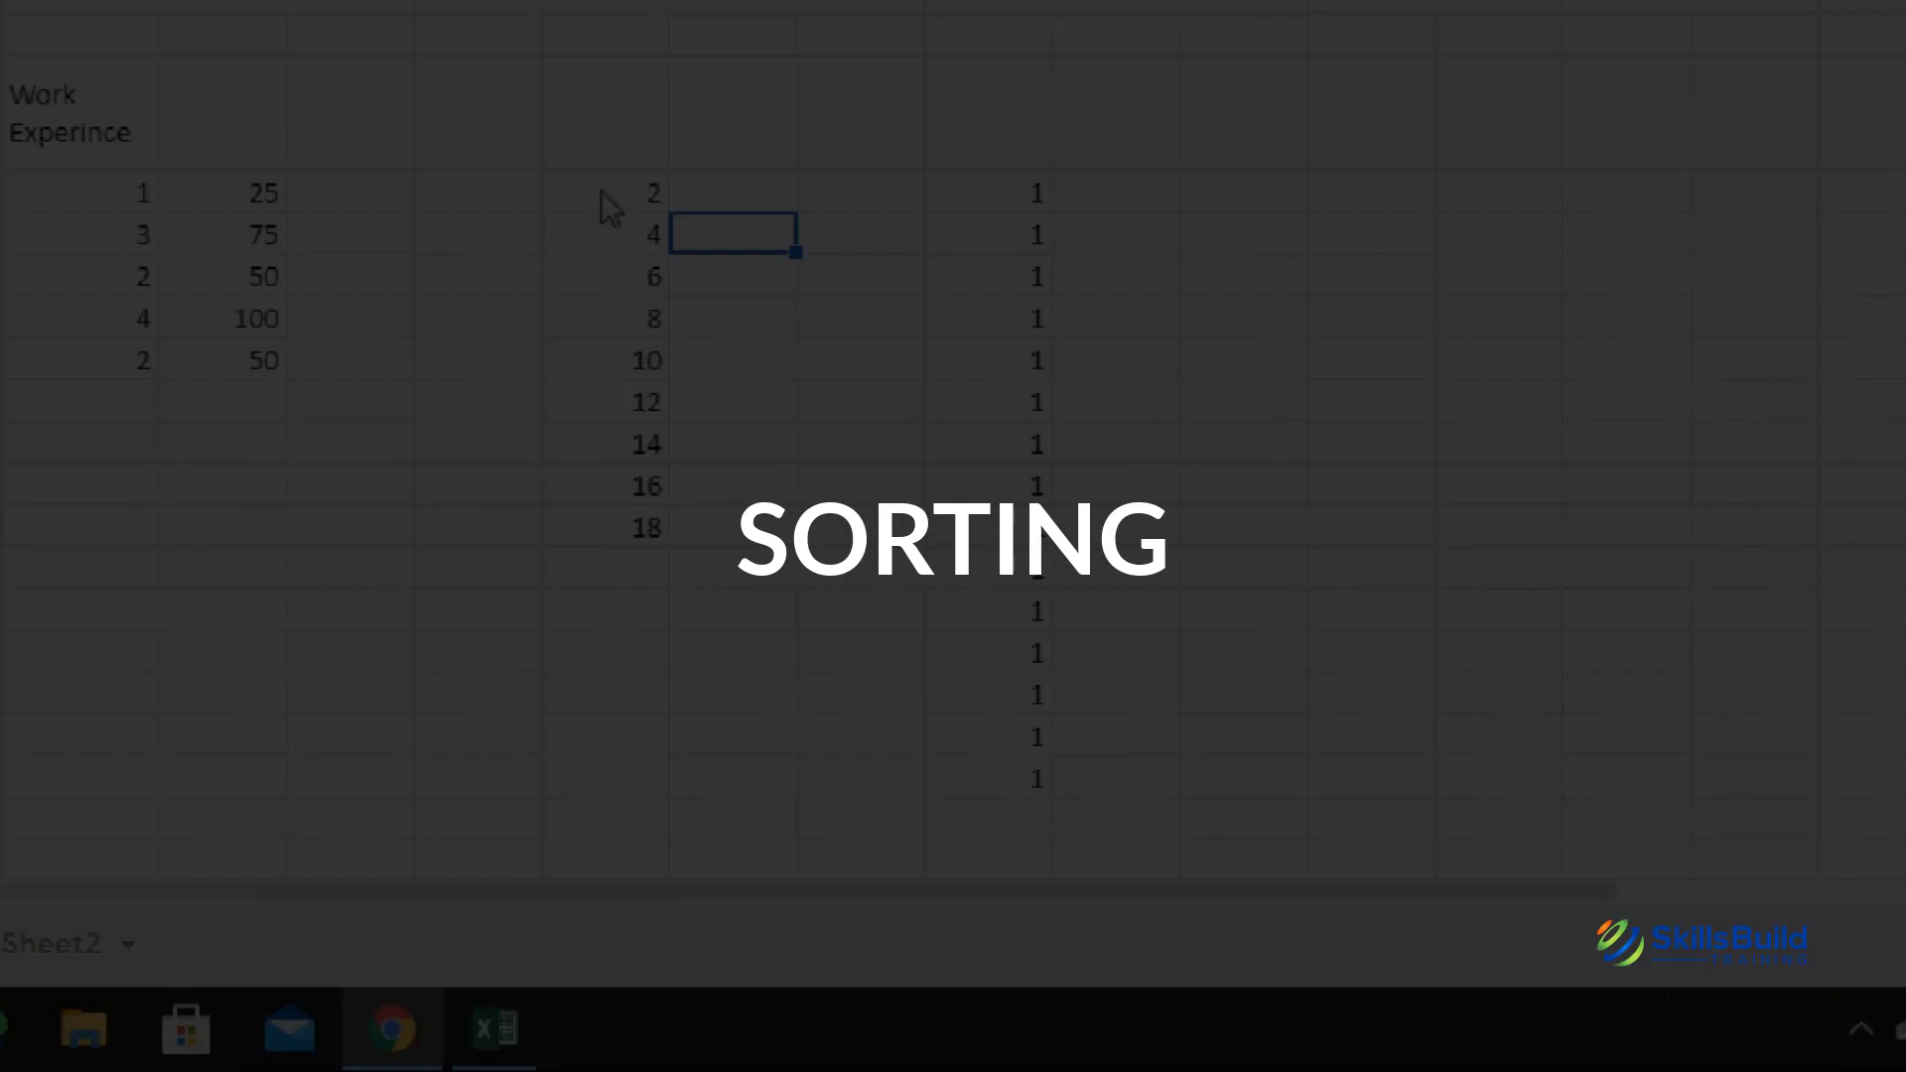
- Sort the range H5:H13 by column H in Z → A order, and re-sort it A → Z
{"action": "left_click_drag", "start_coordinate": [599, 193], "coordinate": [617, 527]}
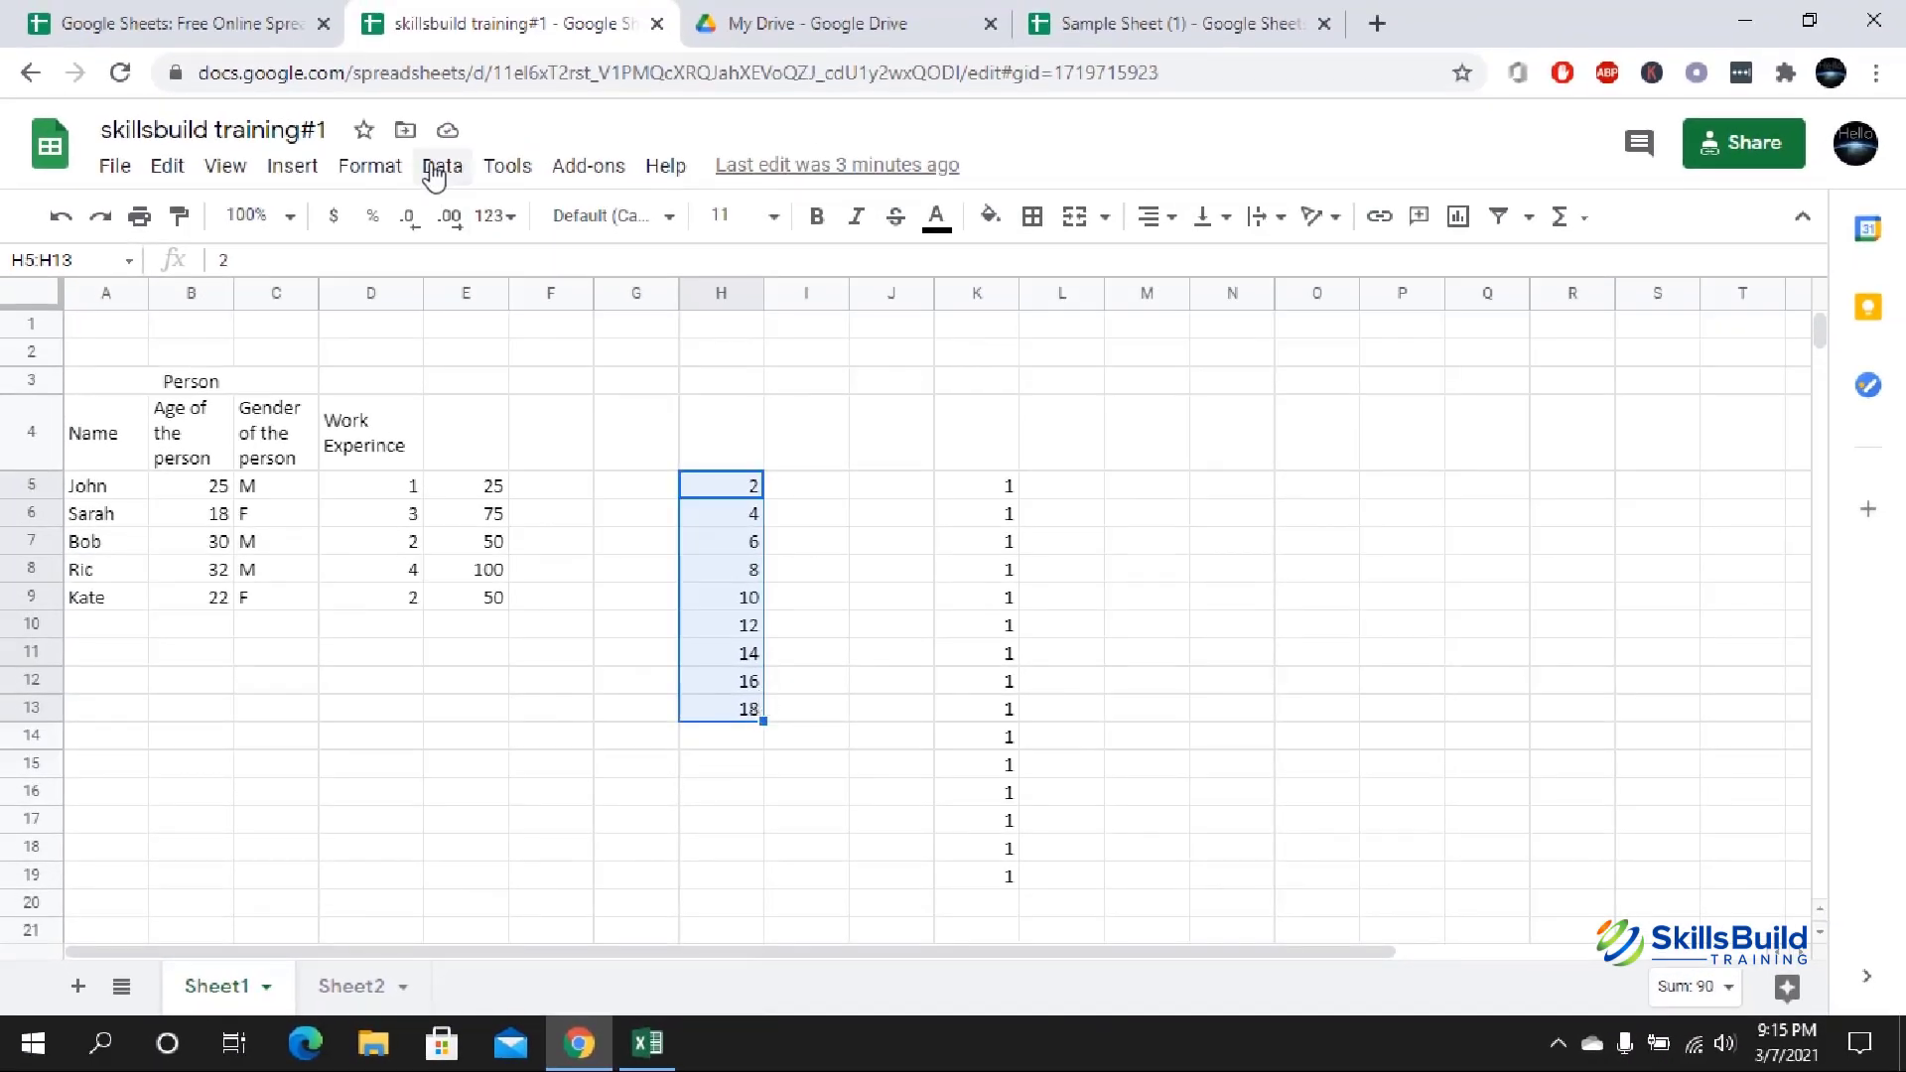
{"action": "left_click", "coordinate": [434, 168]}
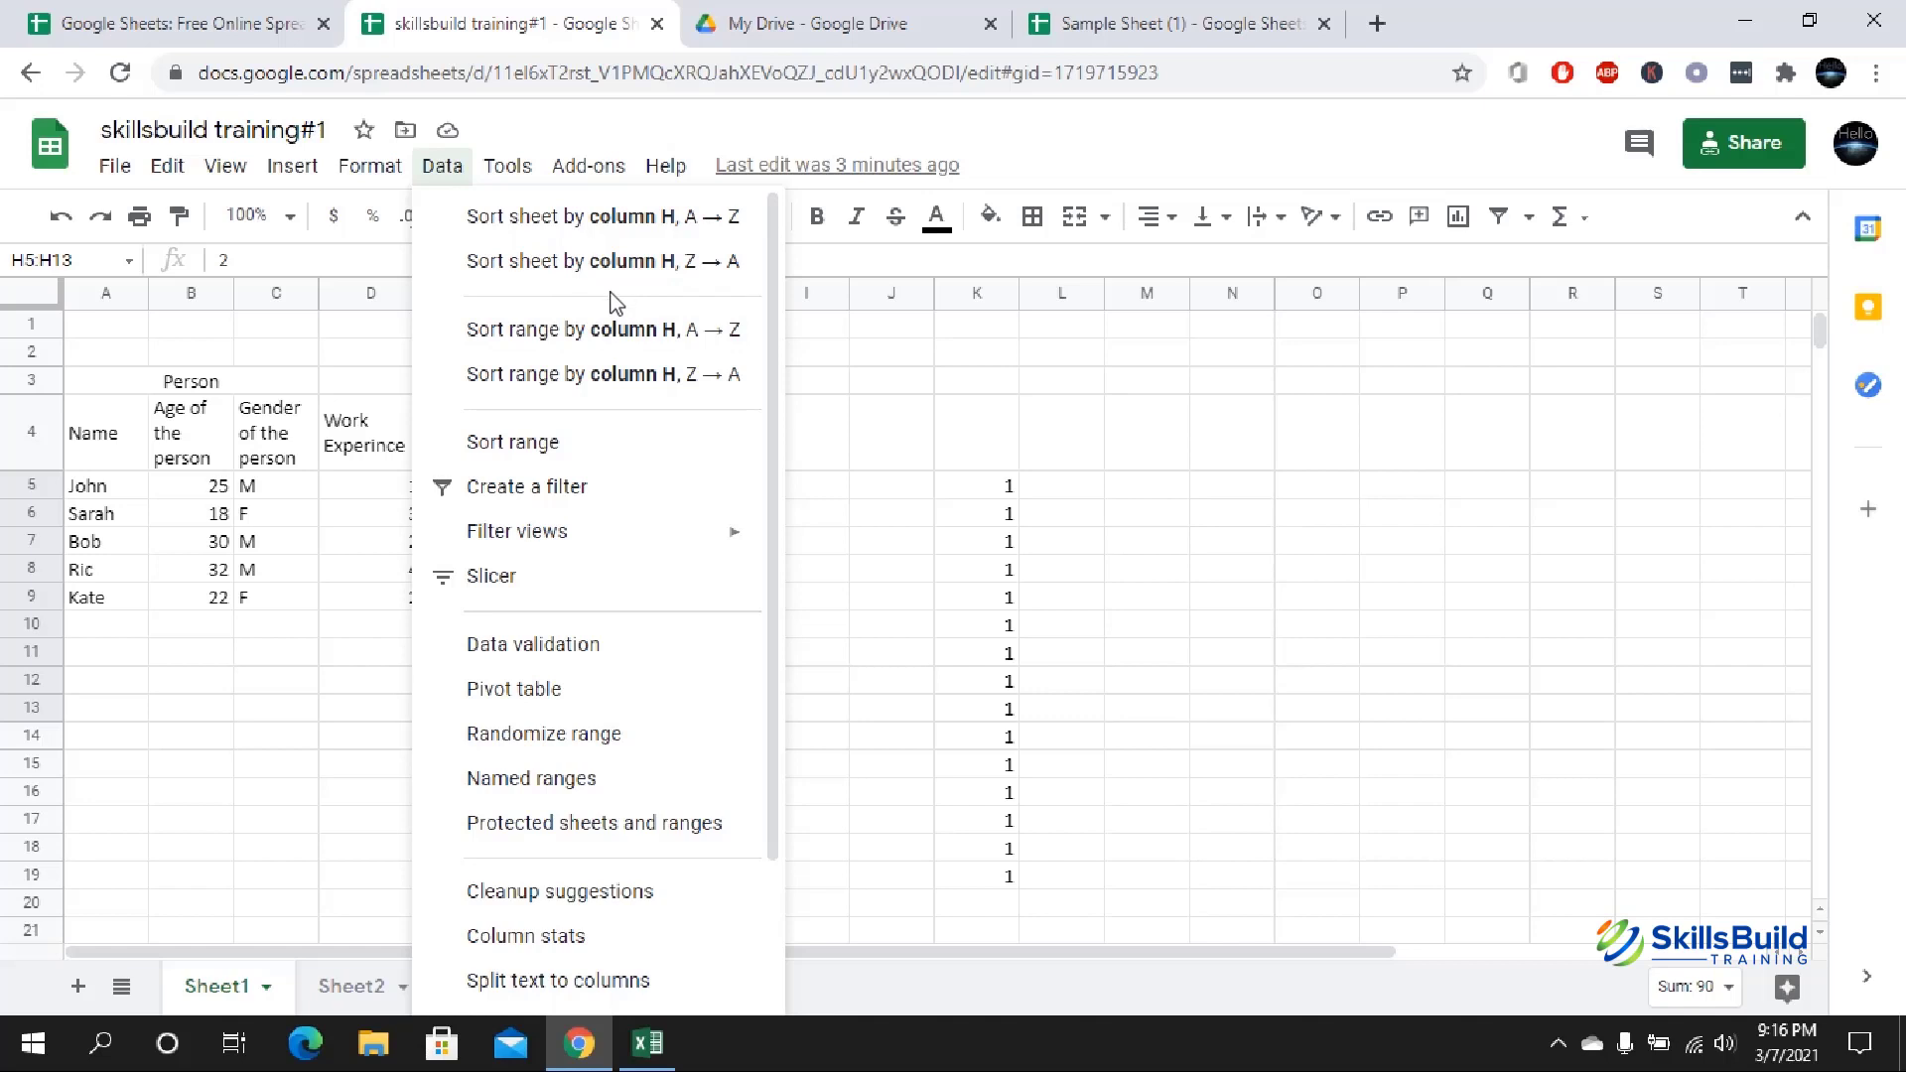
{"action": "left_click", "coordinate": [601, 386]}
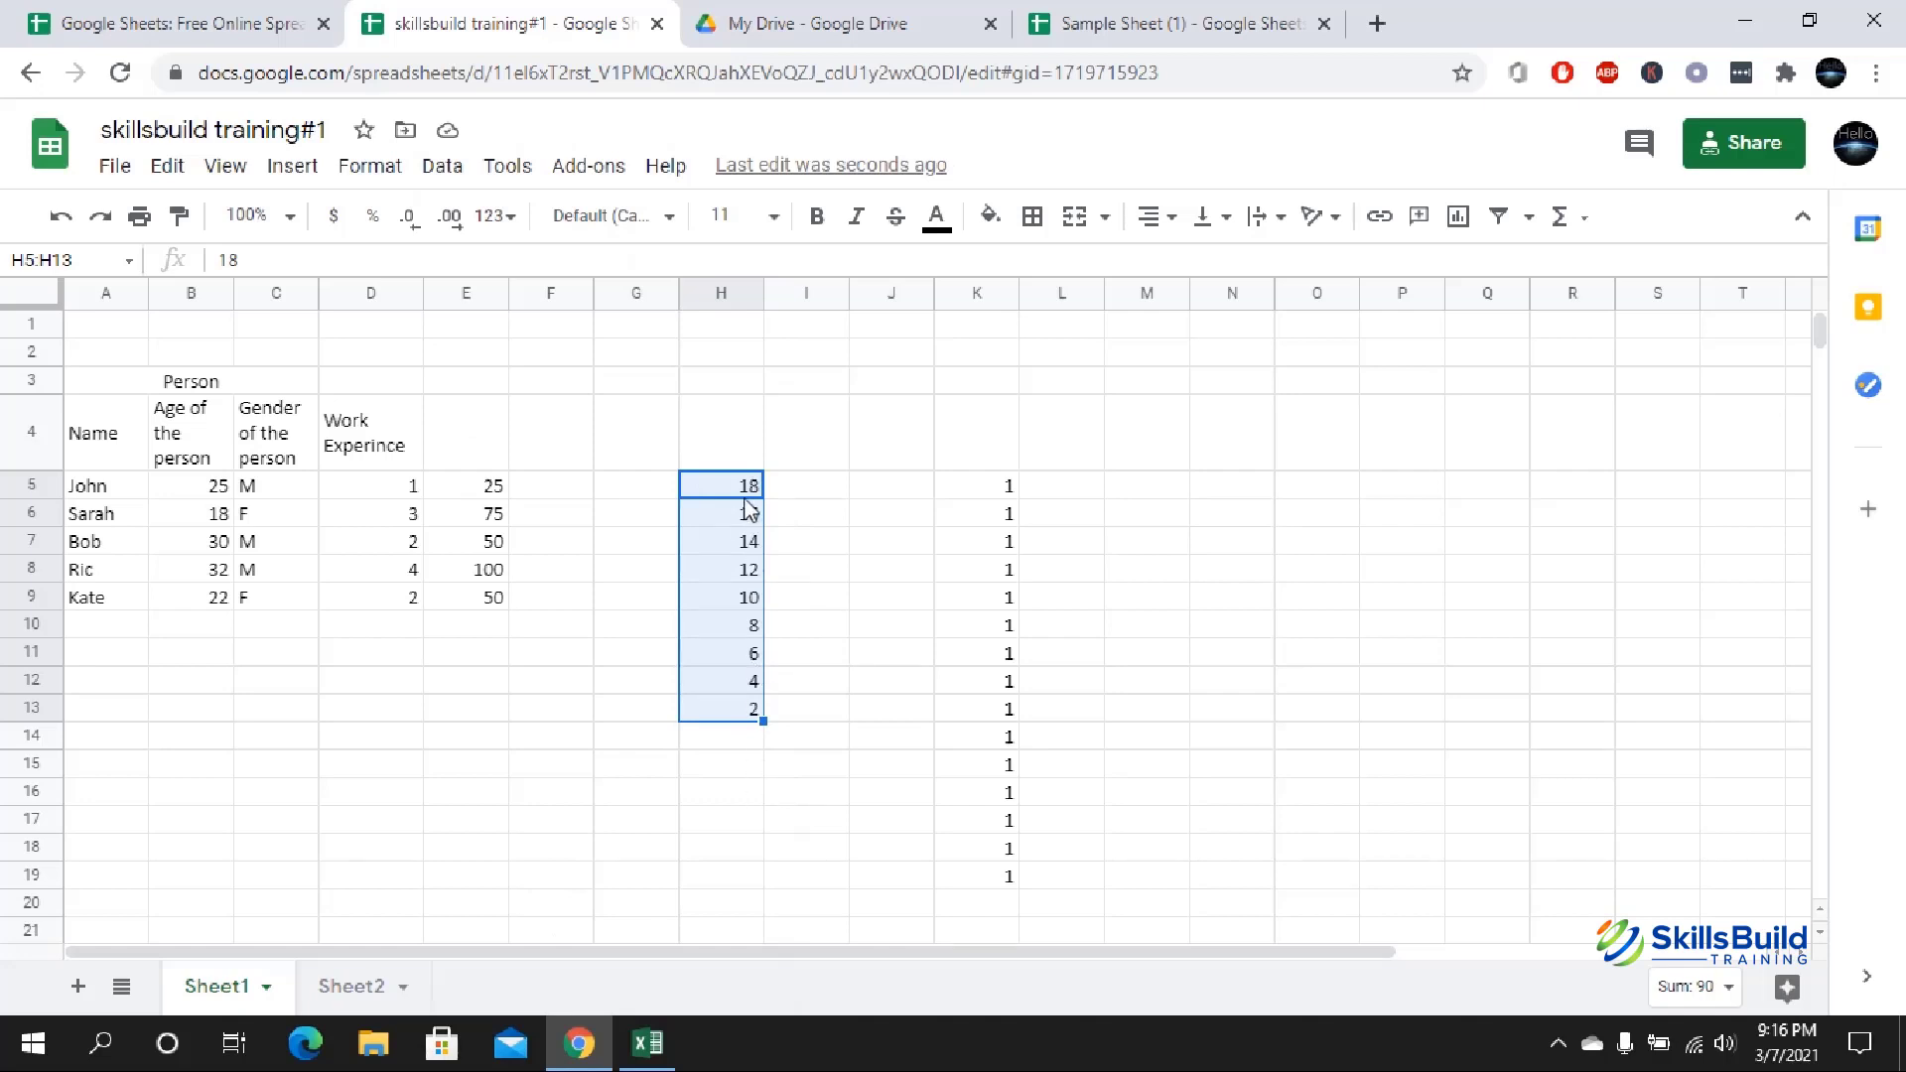
{"action": "left_click", "coordinate": [443, 169]}
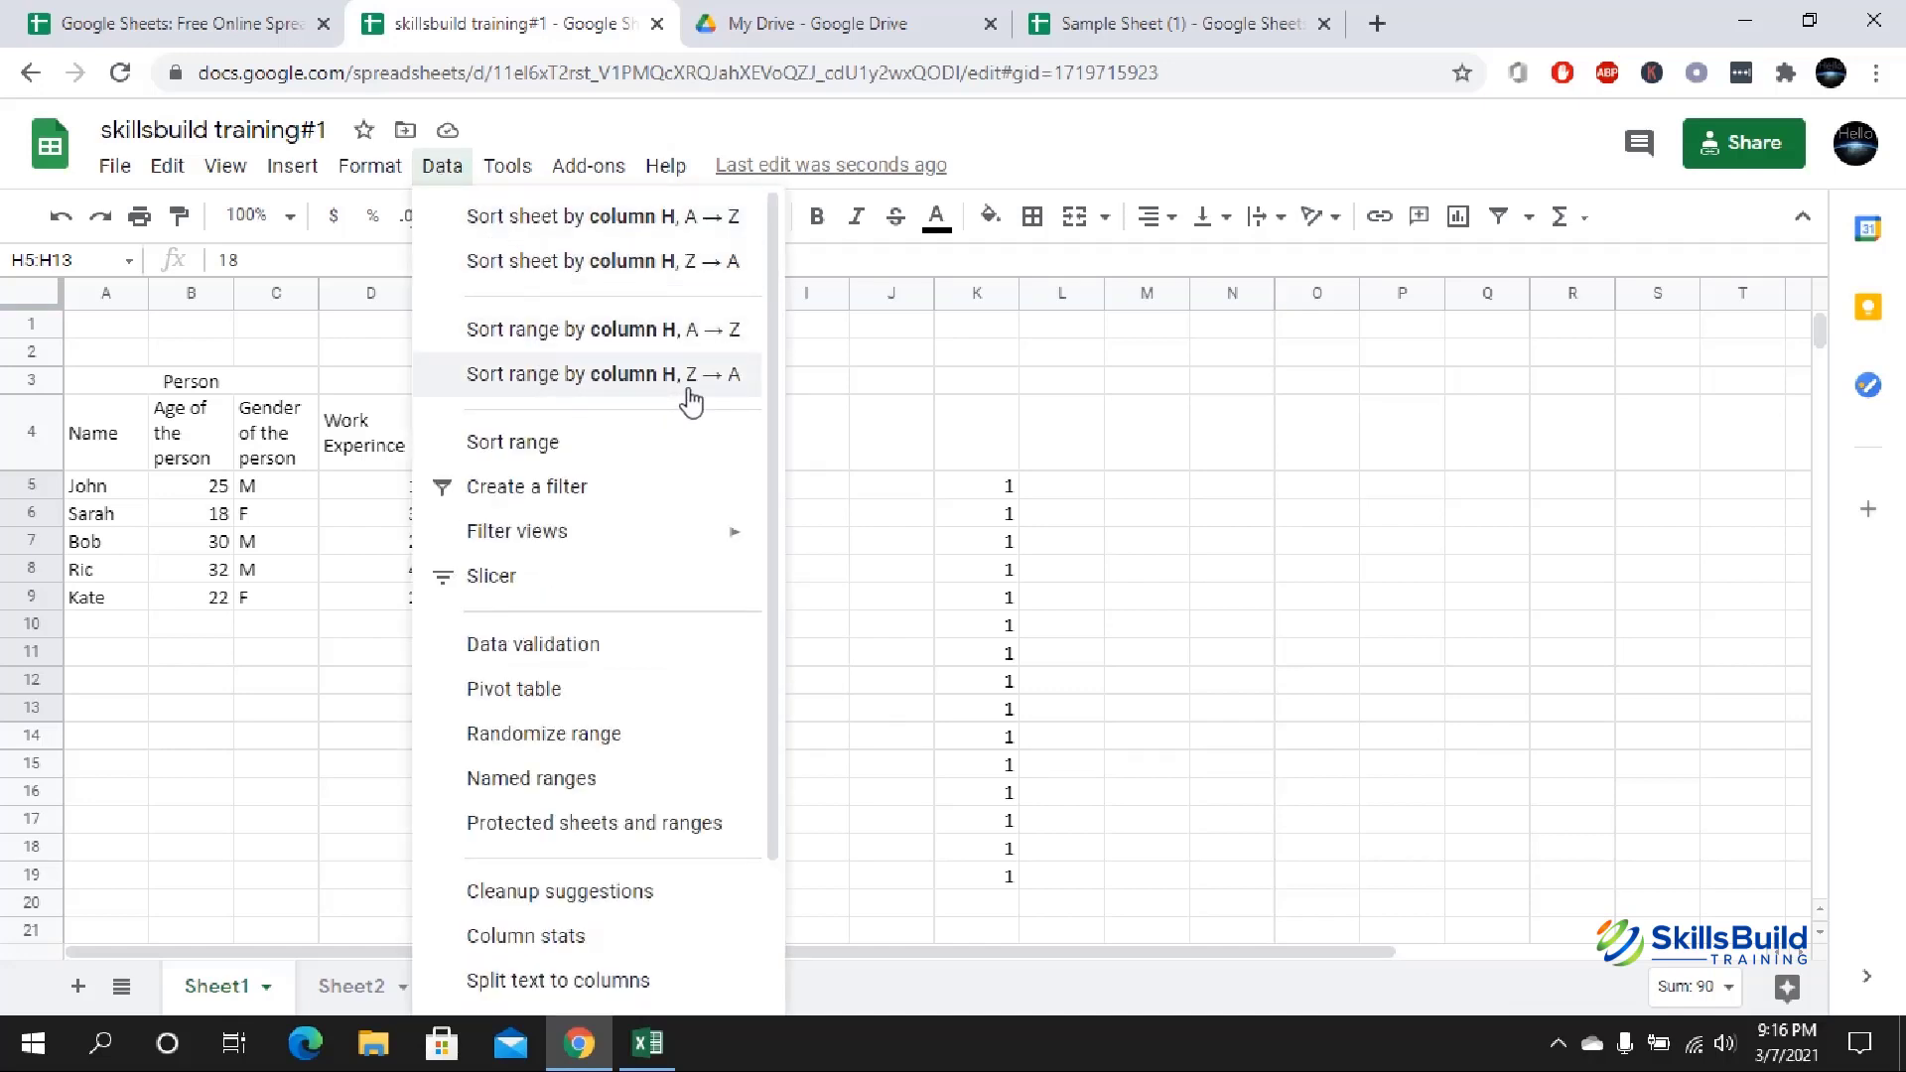
{"action": "left_click", "coordinate": [695, 338]}
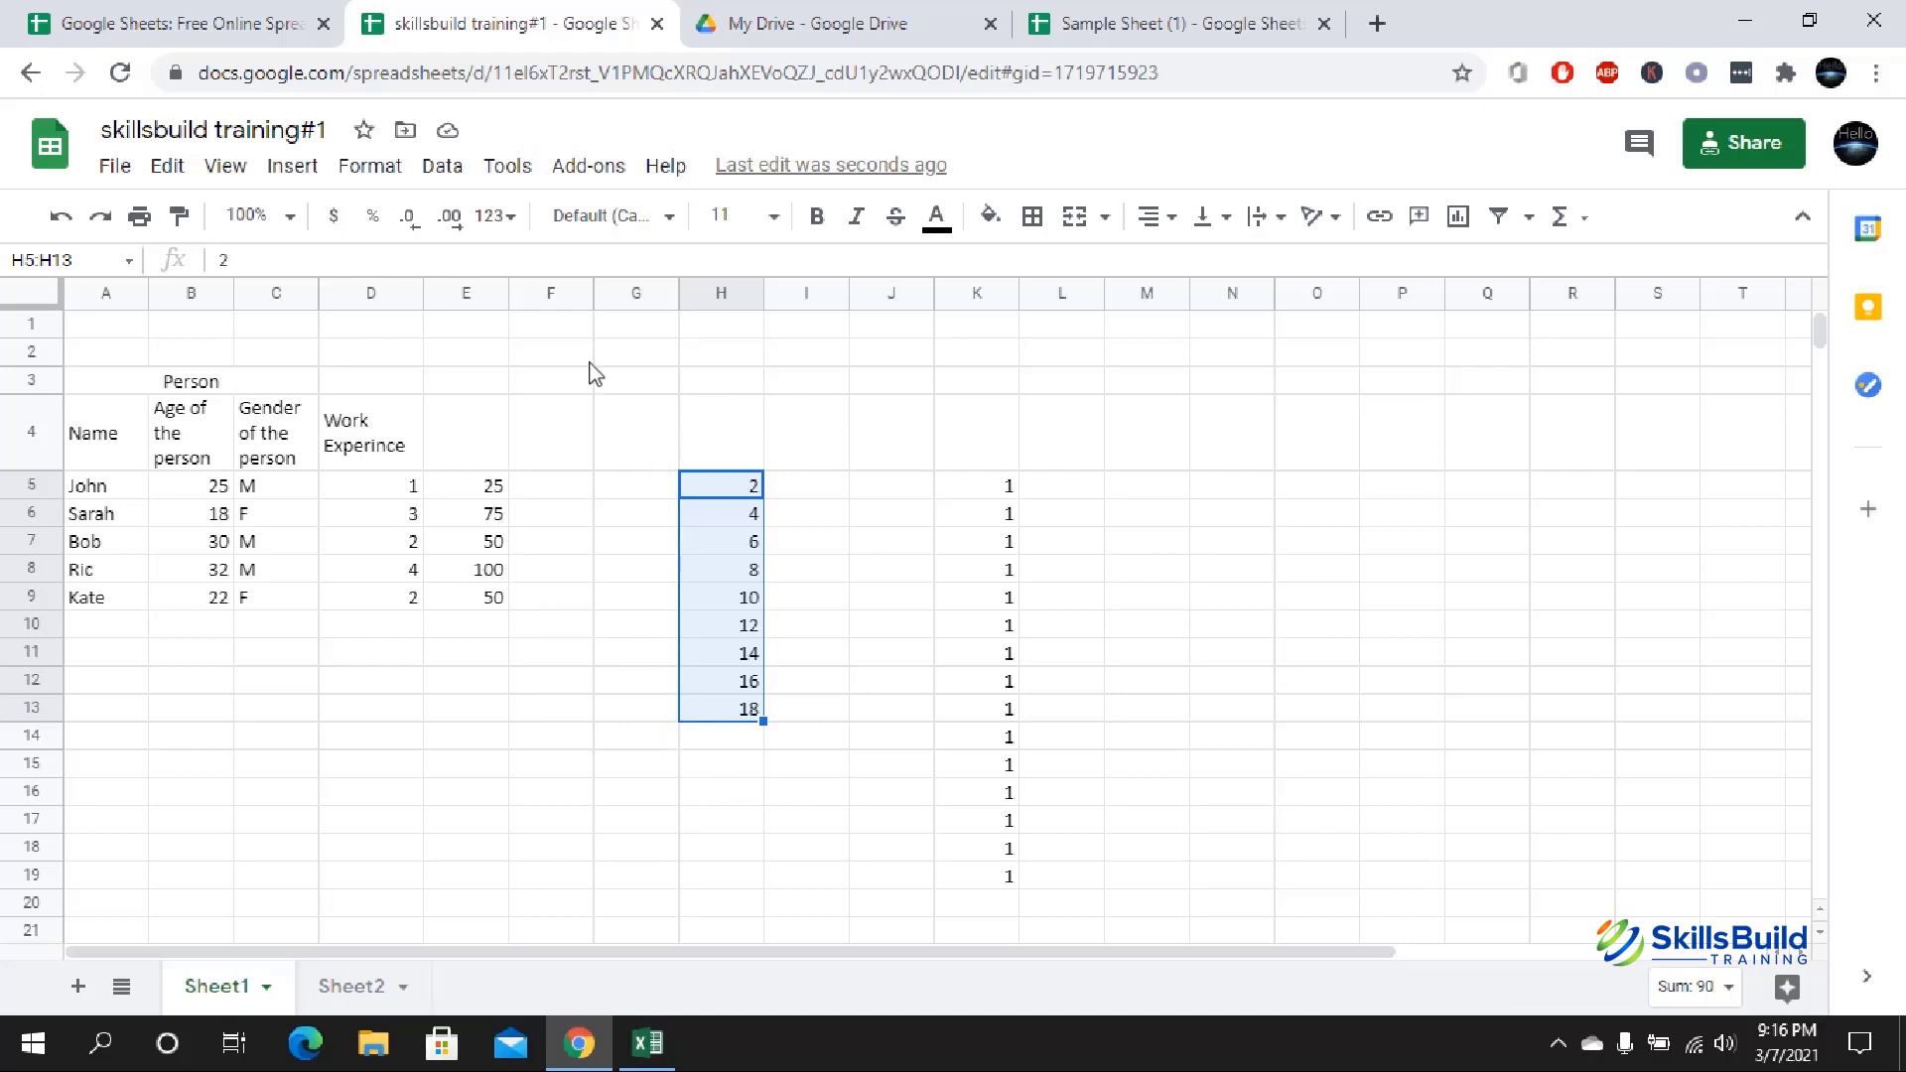
- Sort H5:H13 with the custom Sort range options, using Column H as the sort column and Z → A order
{"action": "left_click", "coordinate": [442, 166]}
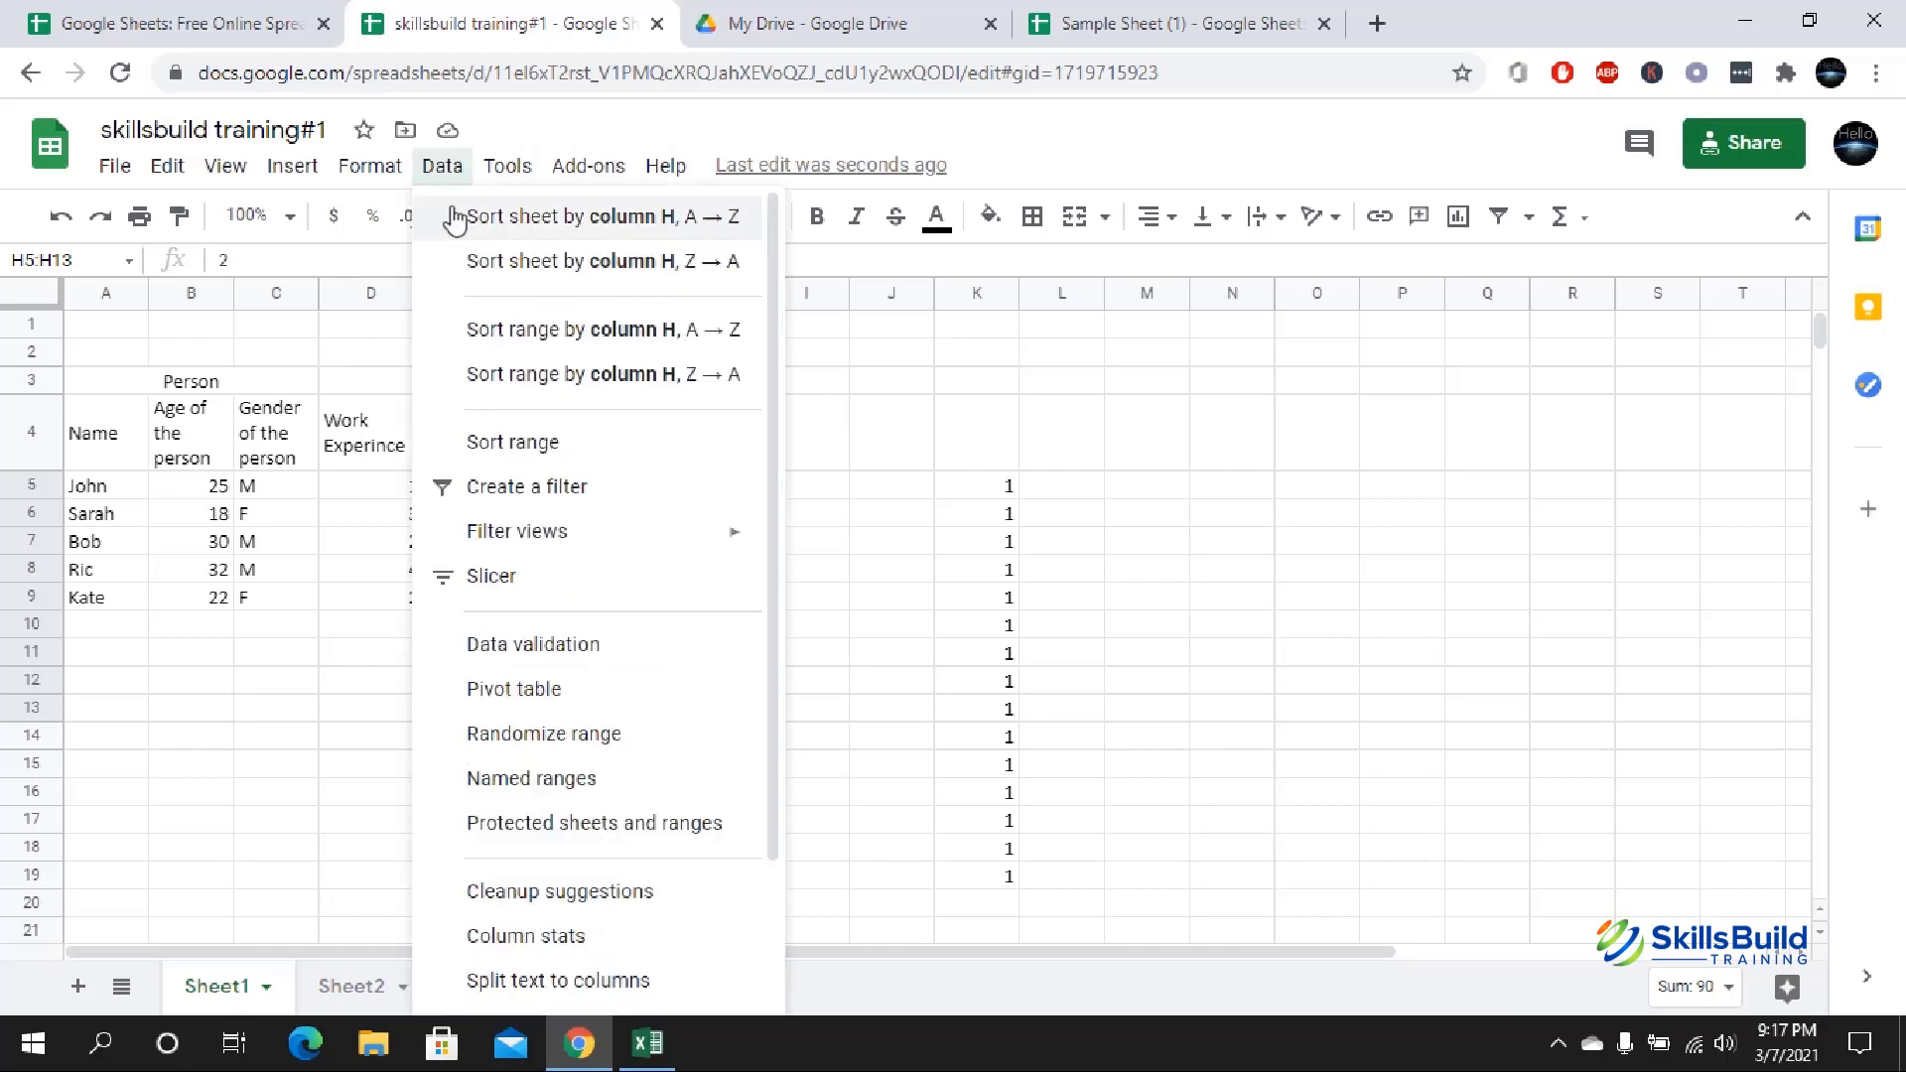
{"action": "left_click", "coordinate": [519, 443]}
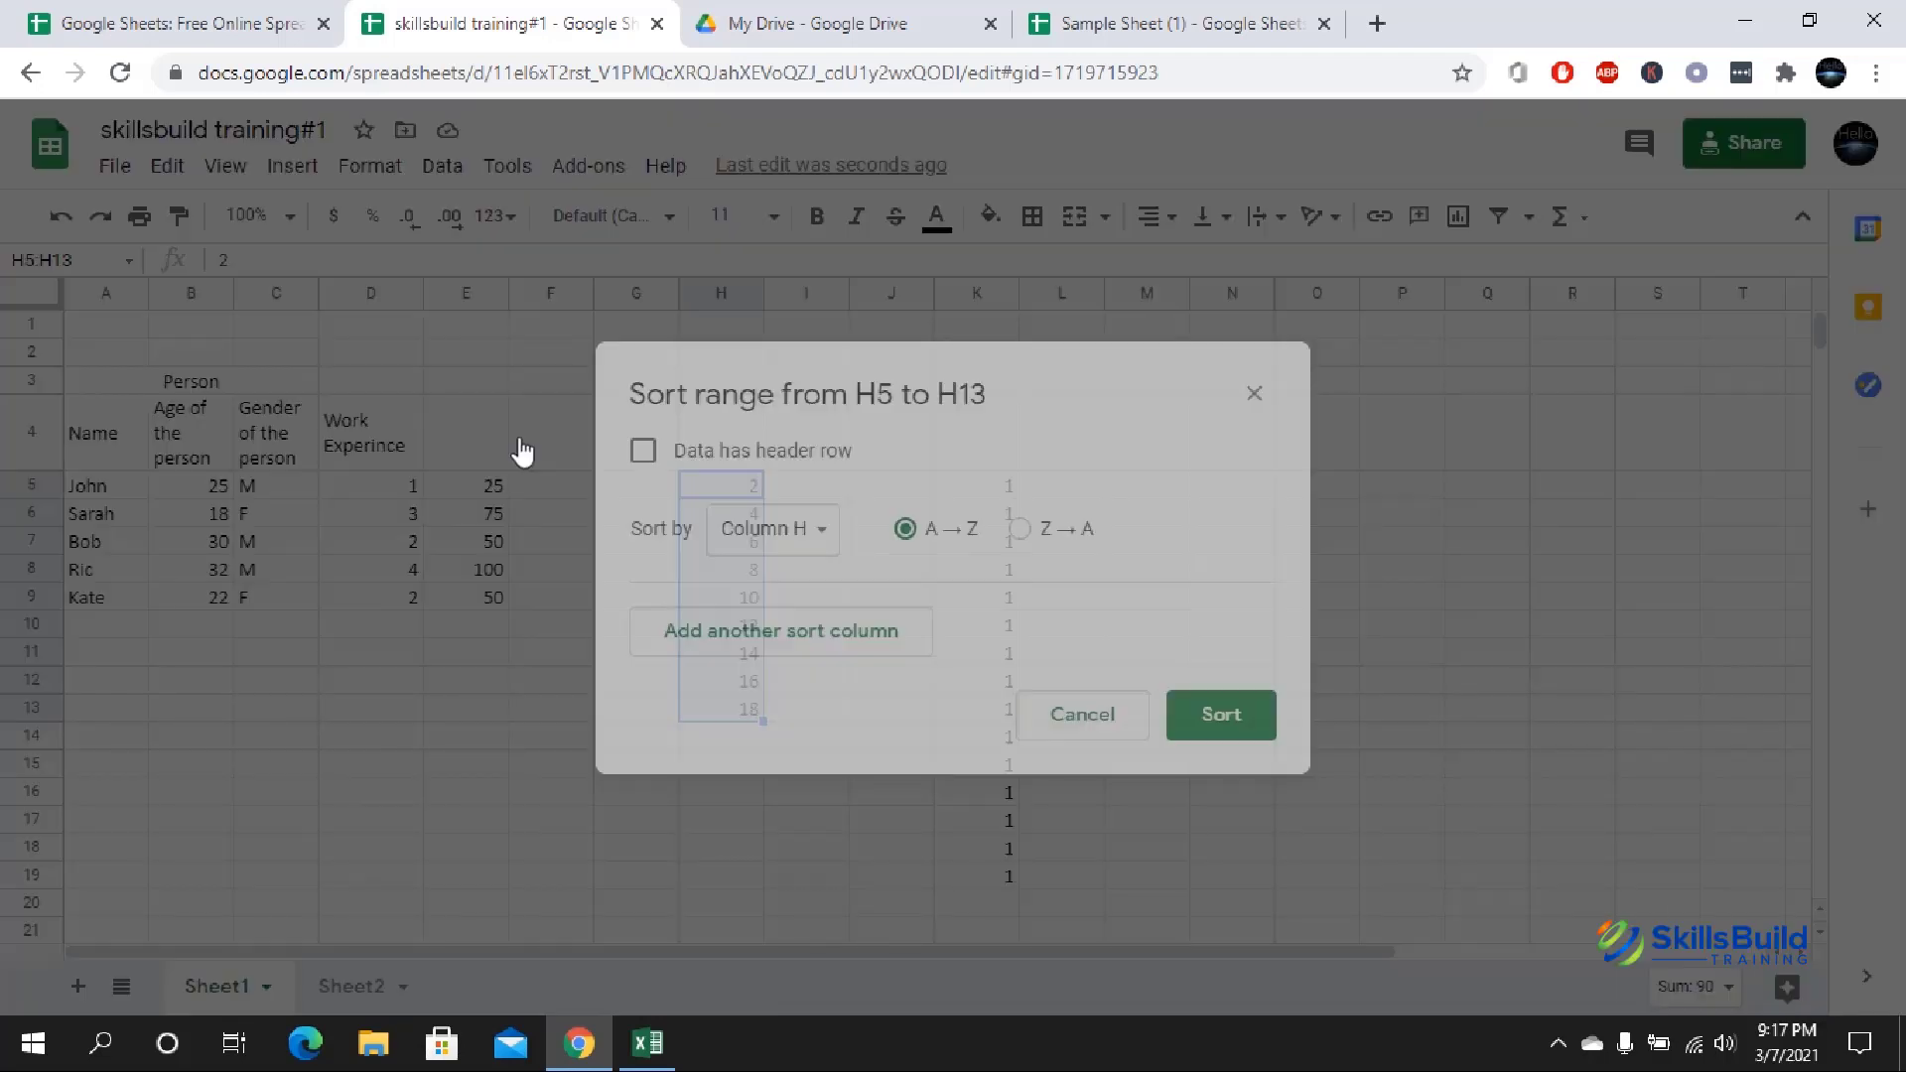
{"action": "left_click", "coordinate": [833, 541]}
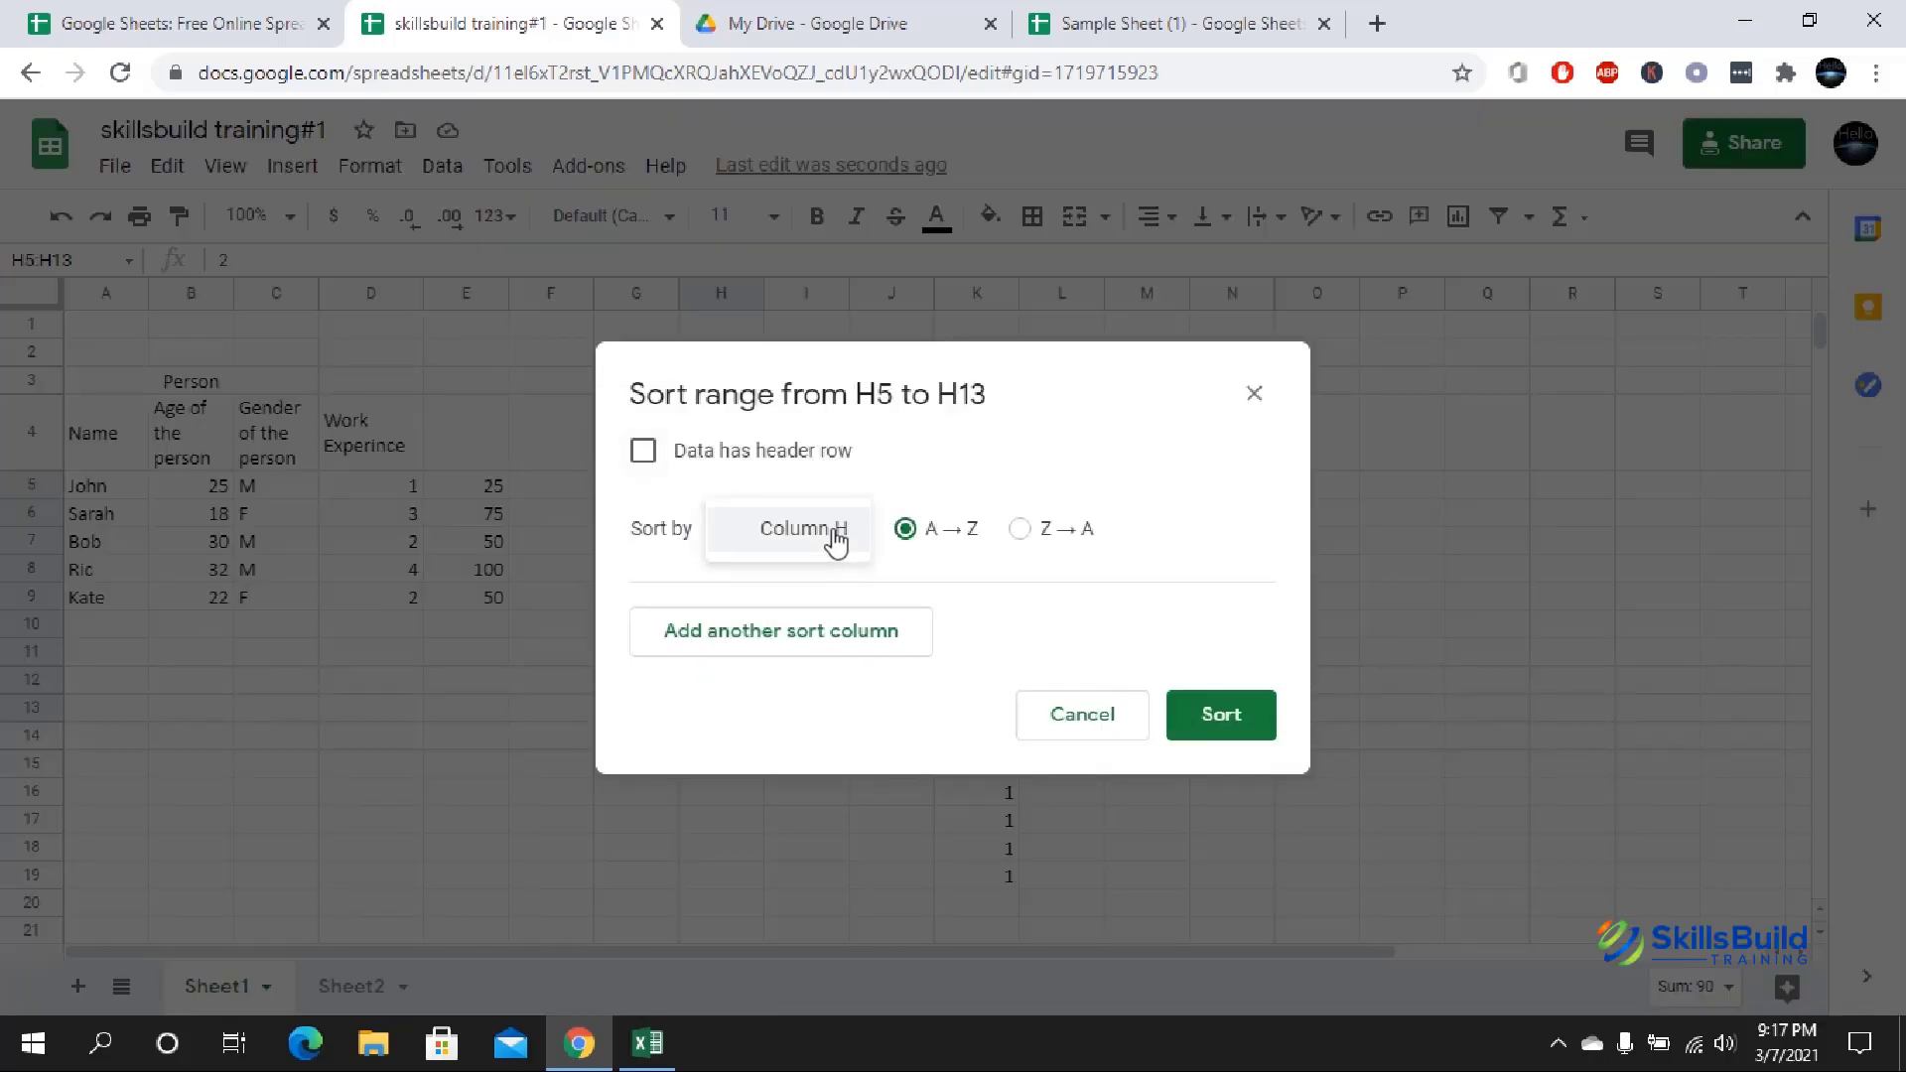
{"action": "left_click", "coordinate": [834, 541]}
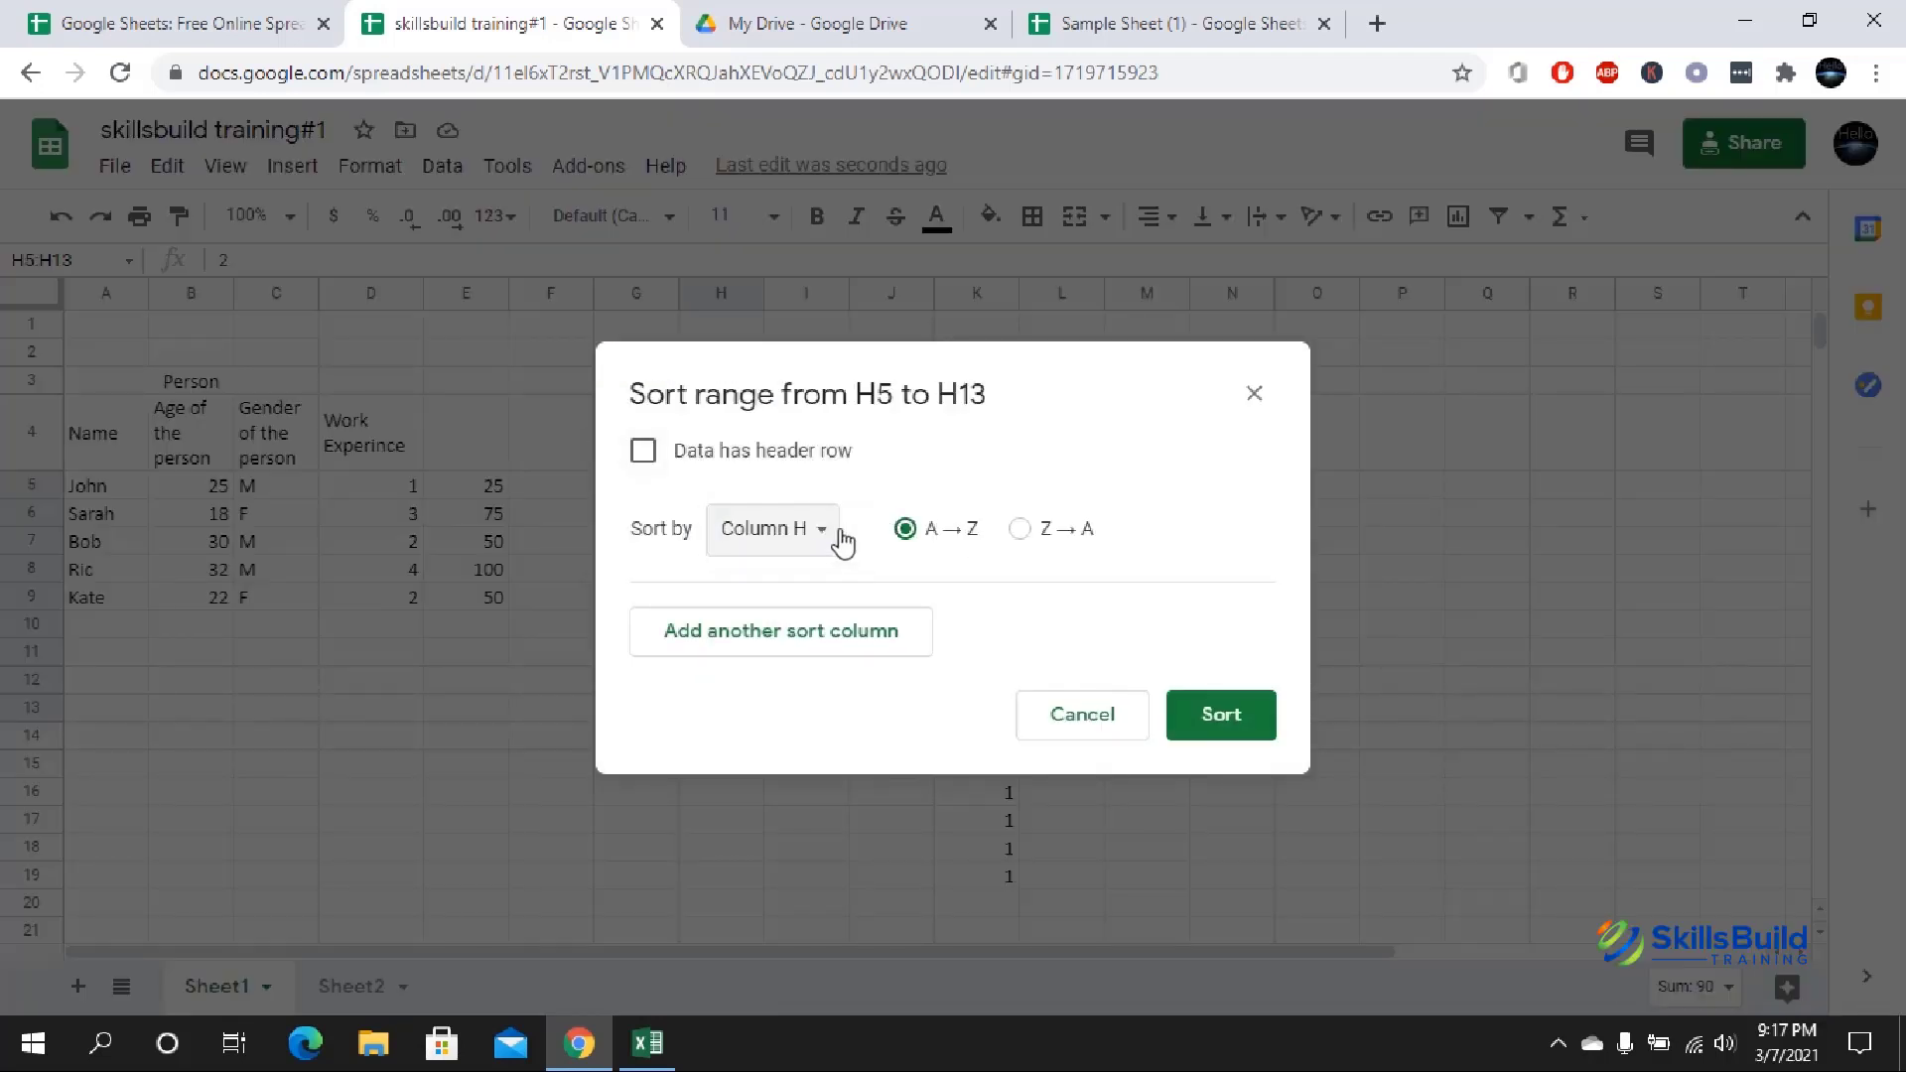
{"action": "left_click", "coordinate": [1020, 528]}
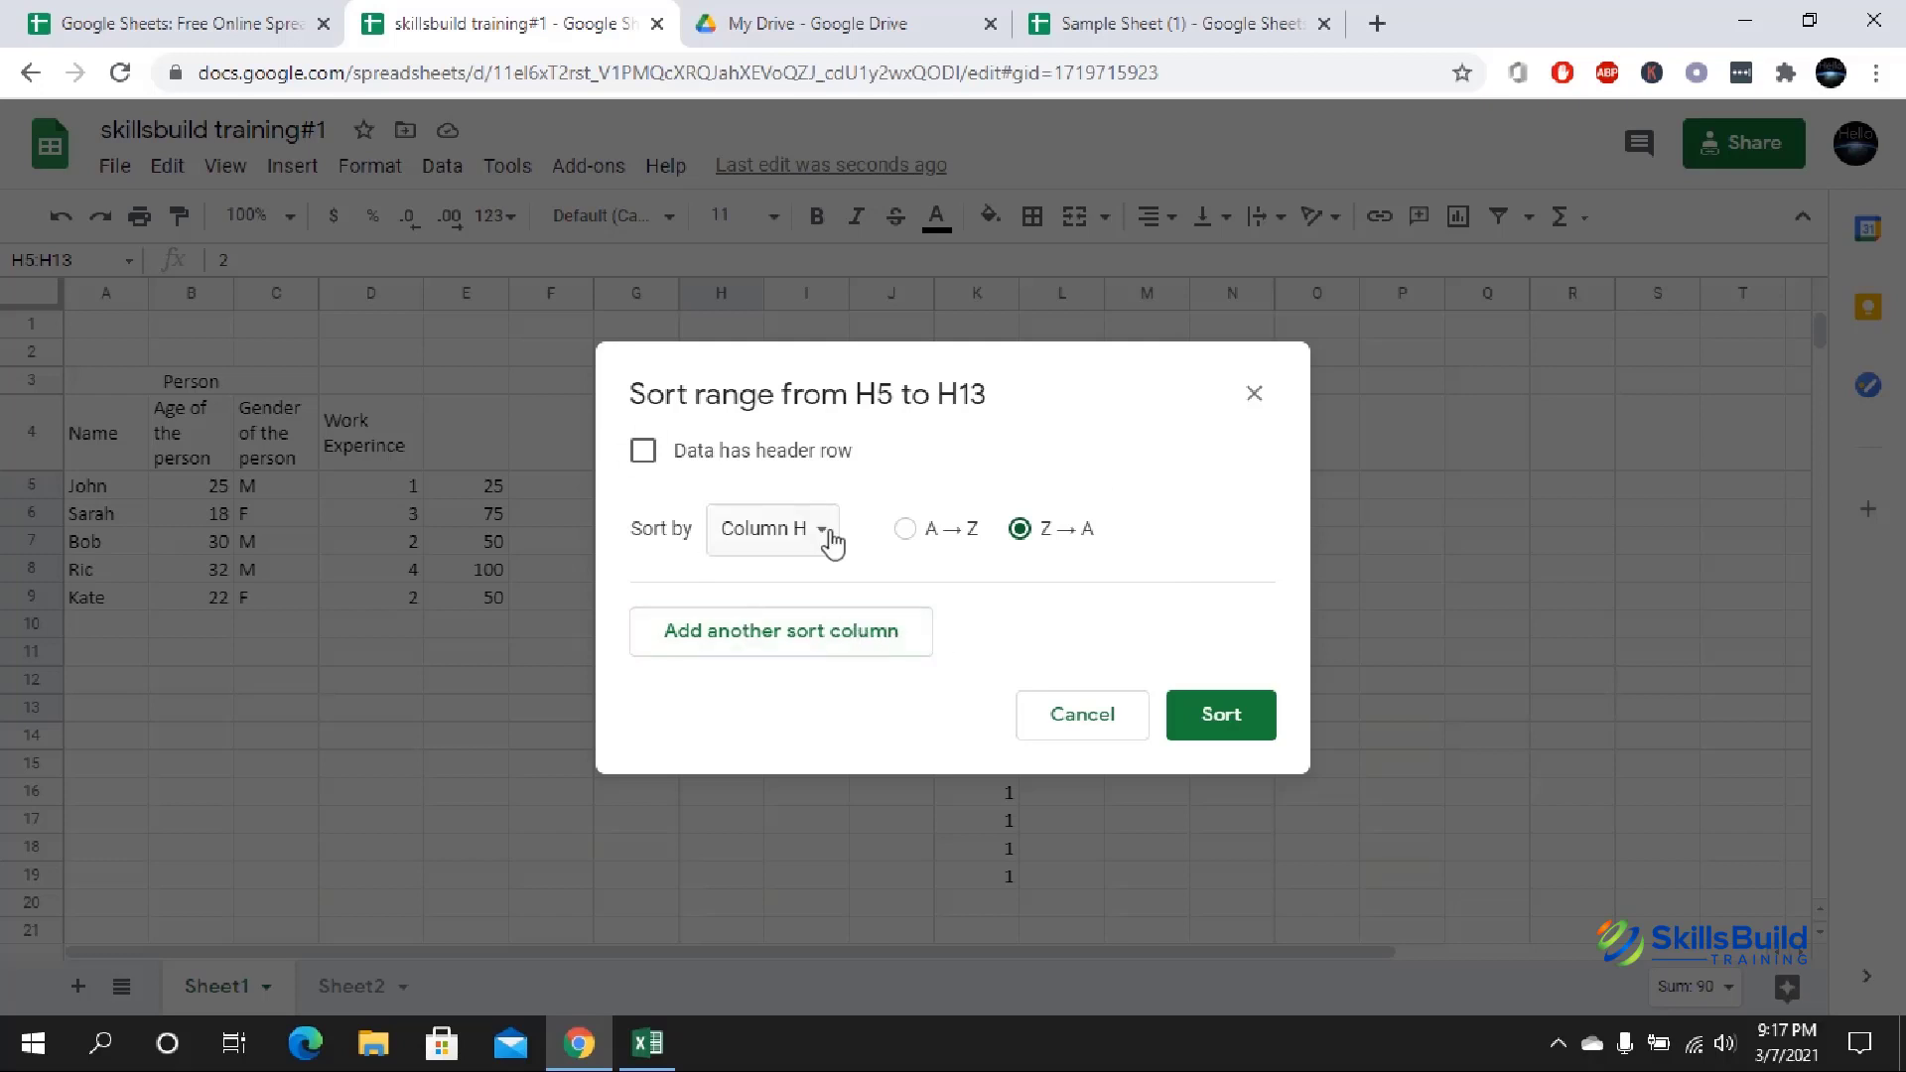
{"action": "left_click", "coordinate": [1213, 732]}
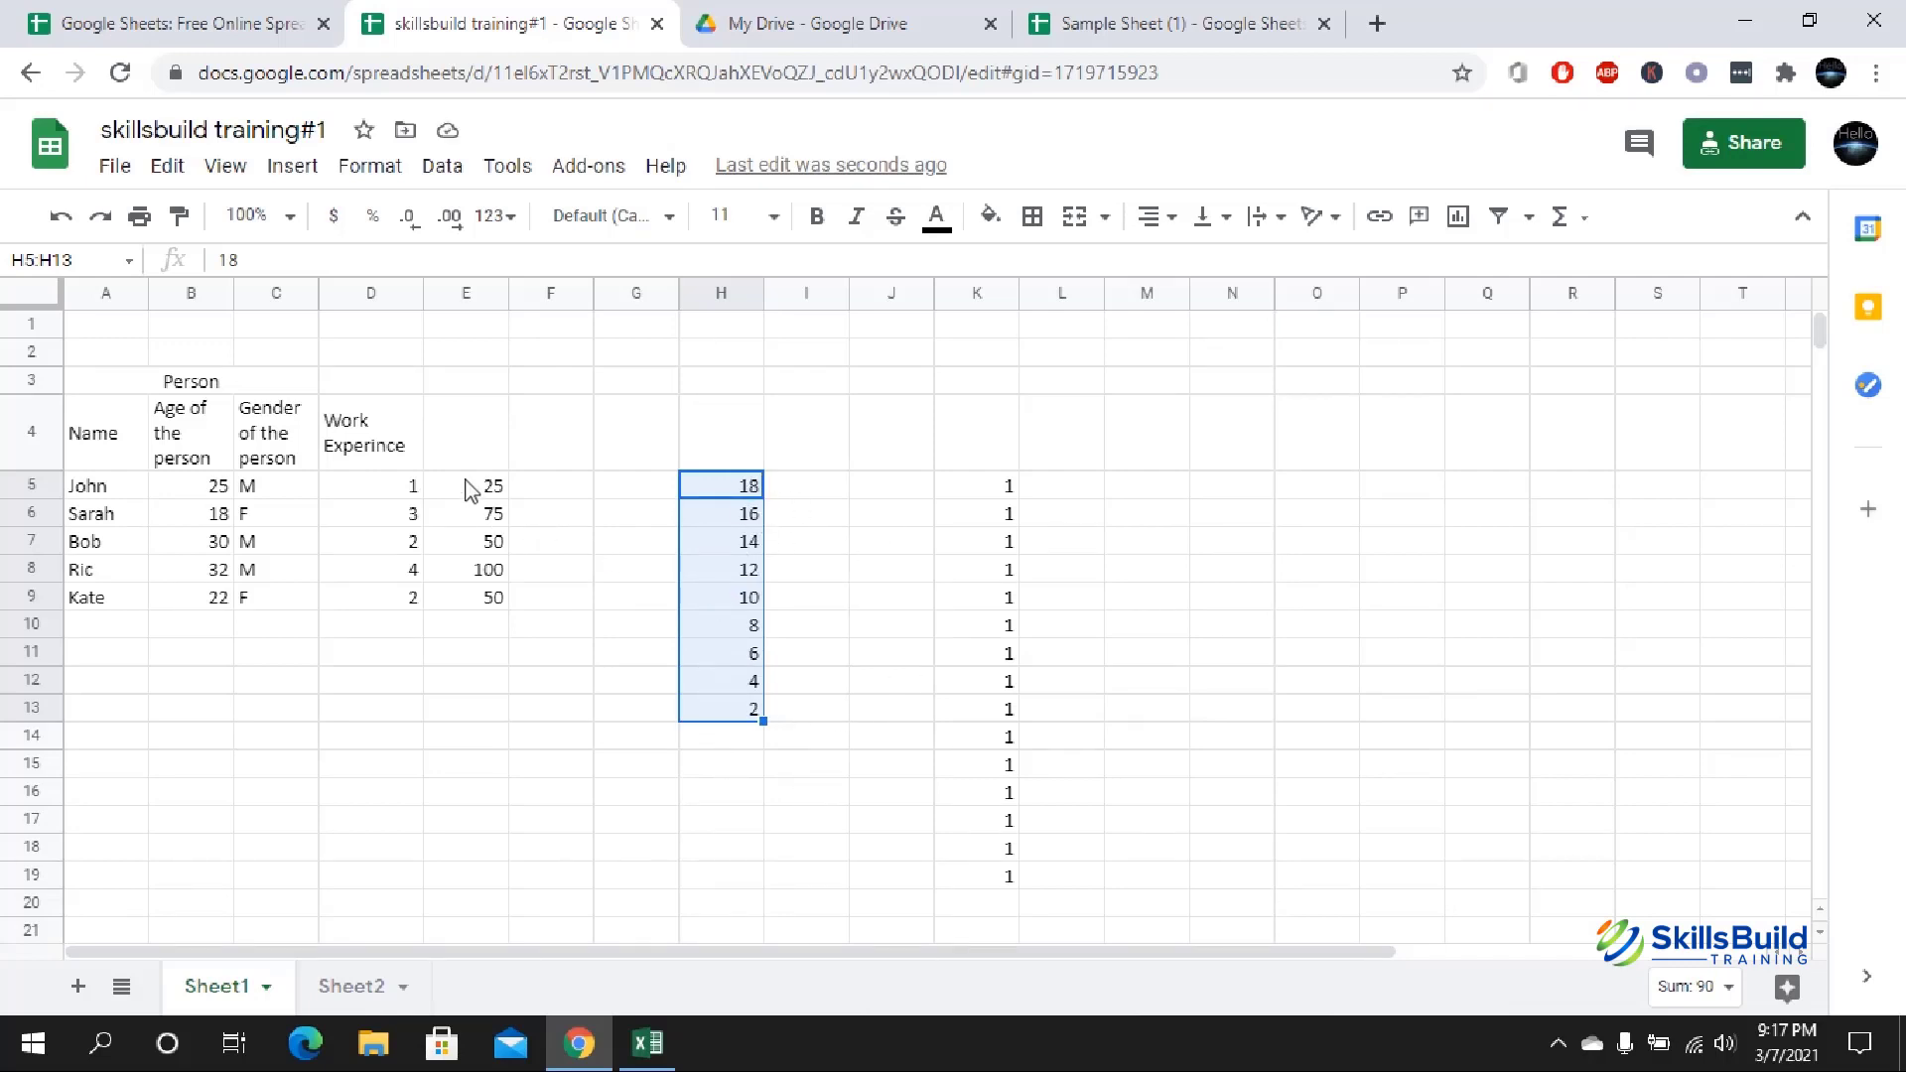
{"action": "left_click_drag", "start_coordinate": [470, 490], "coordinate": [497, 596]}
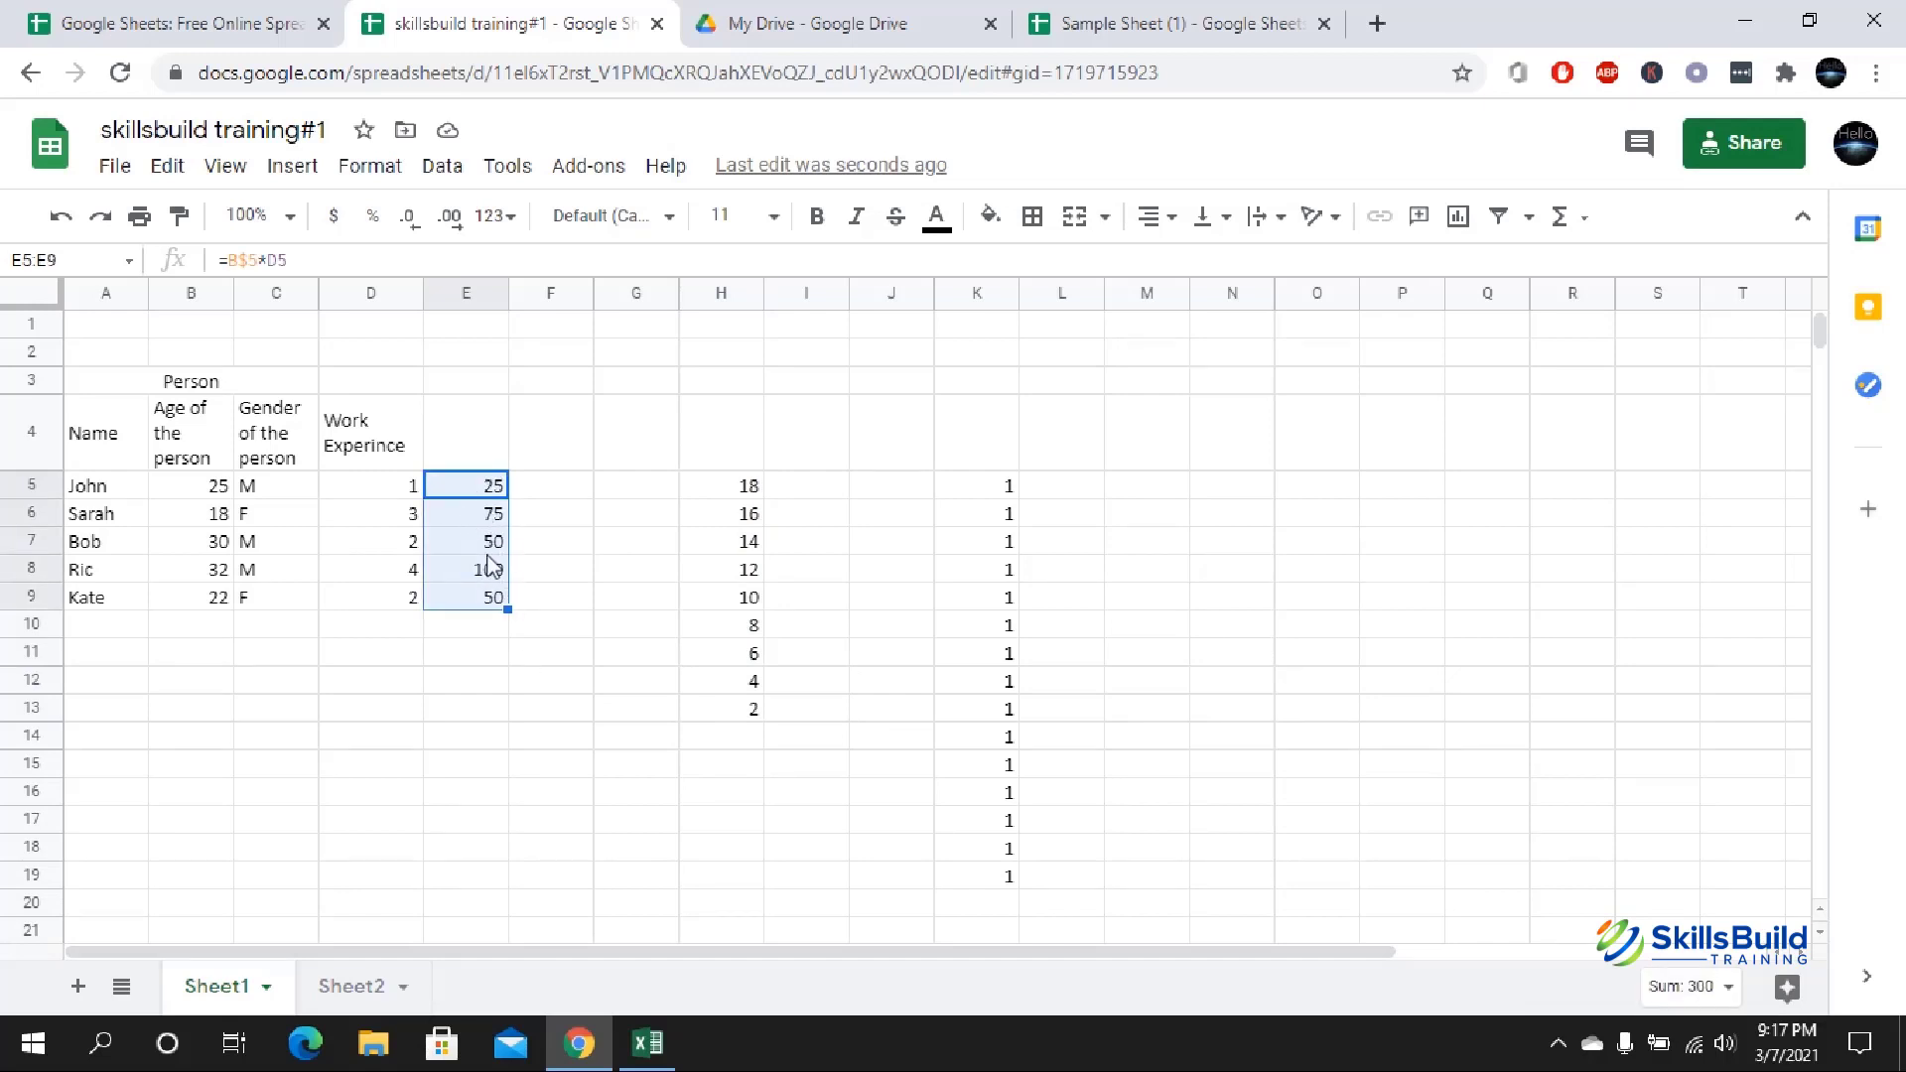
{"action": "left_click_drag", "start_coordinate": [402, 491], "coordinate": [421, 596]}
{"action": "left_click", "coordinate": [638, 627]}
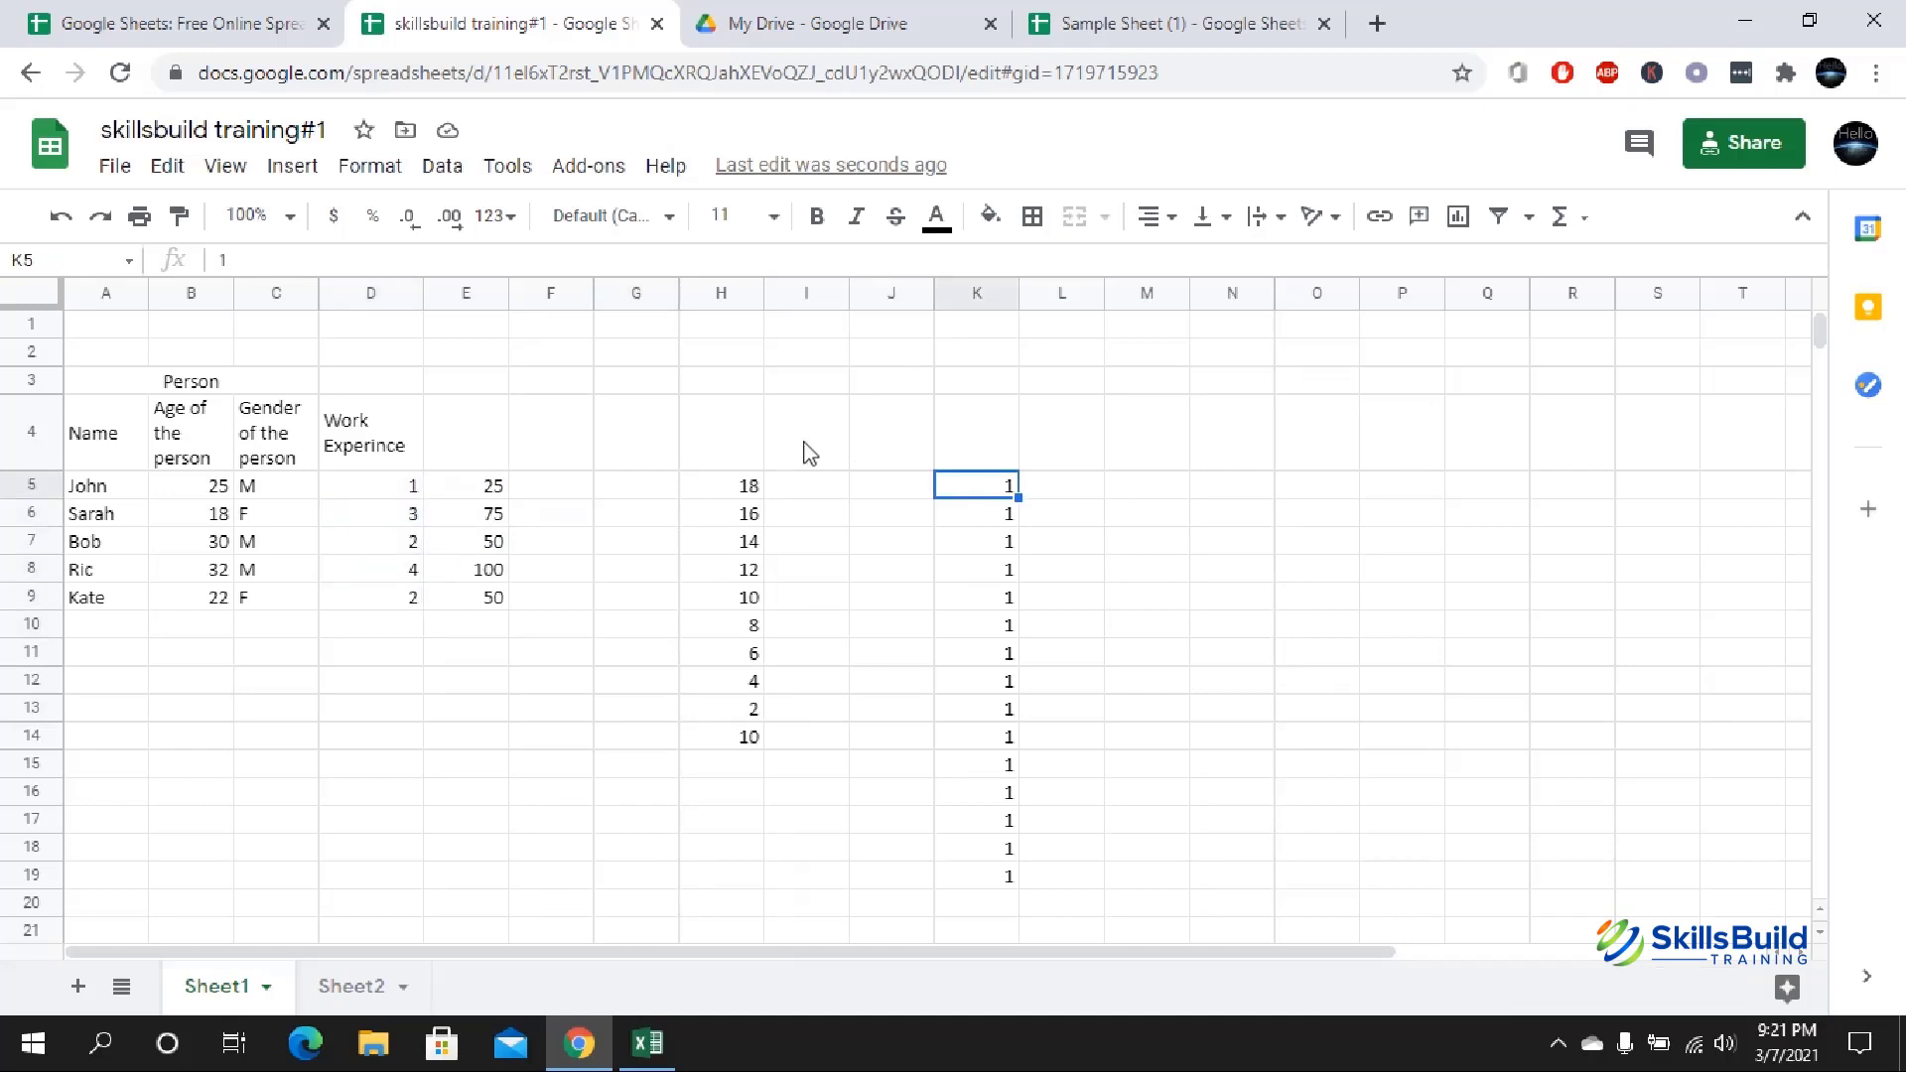
{"action": "left_click", "coordinate": [805, 451]}
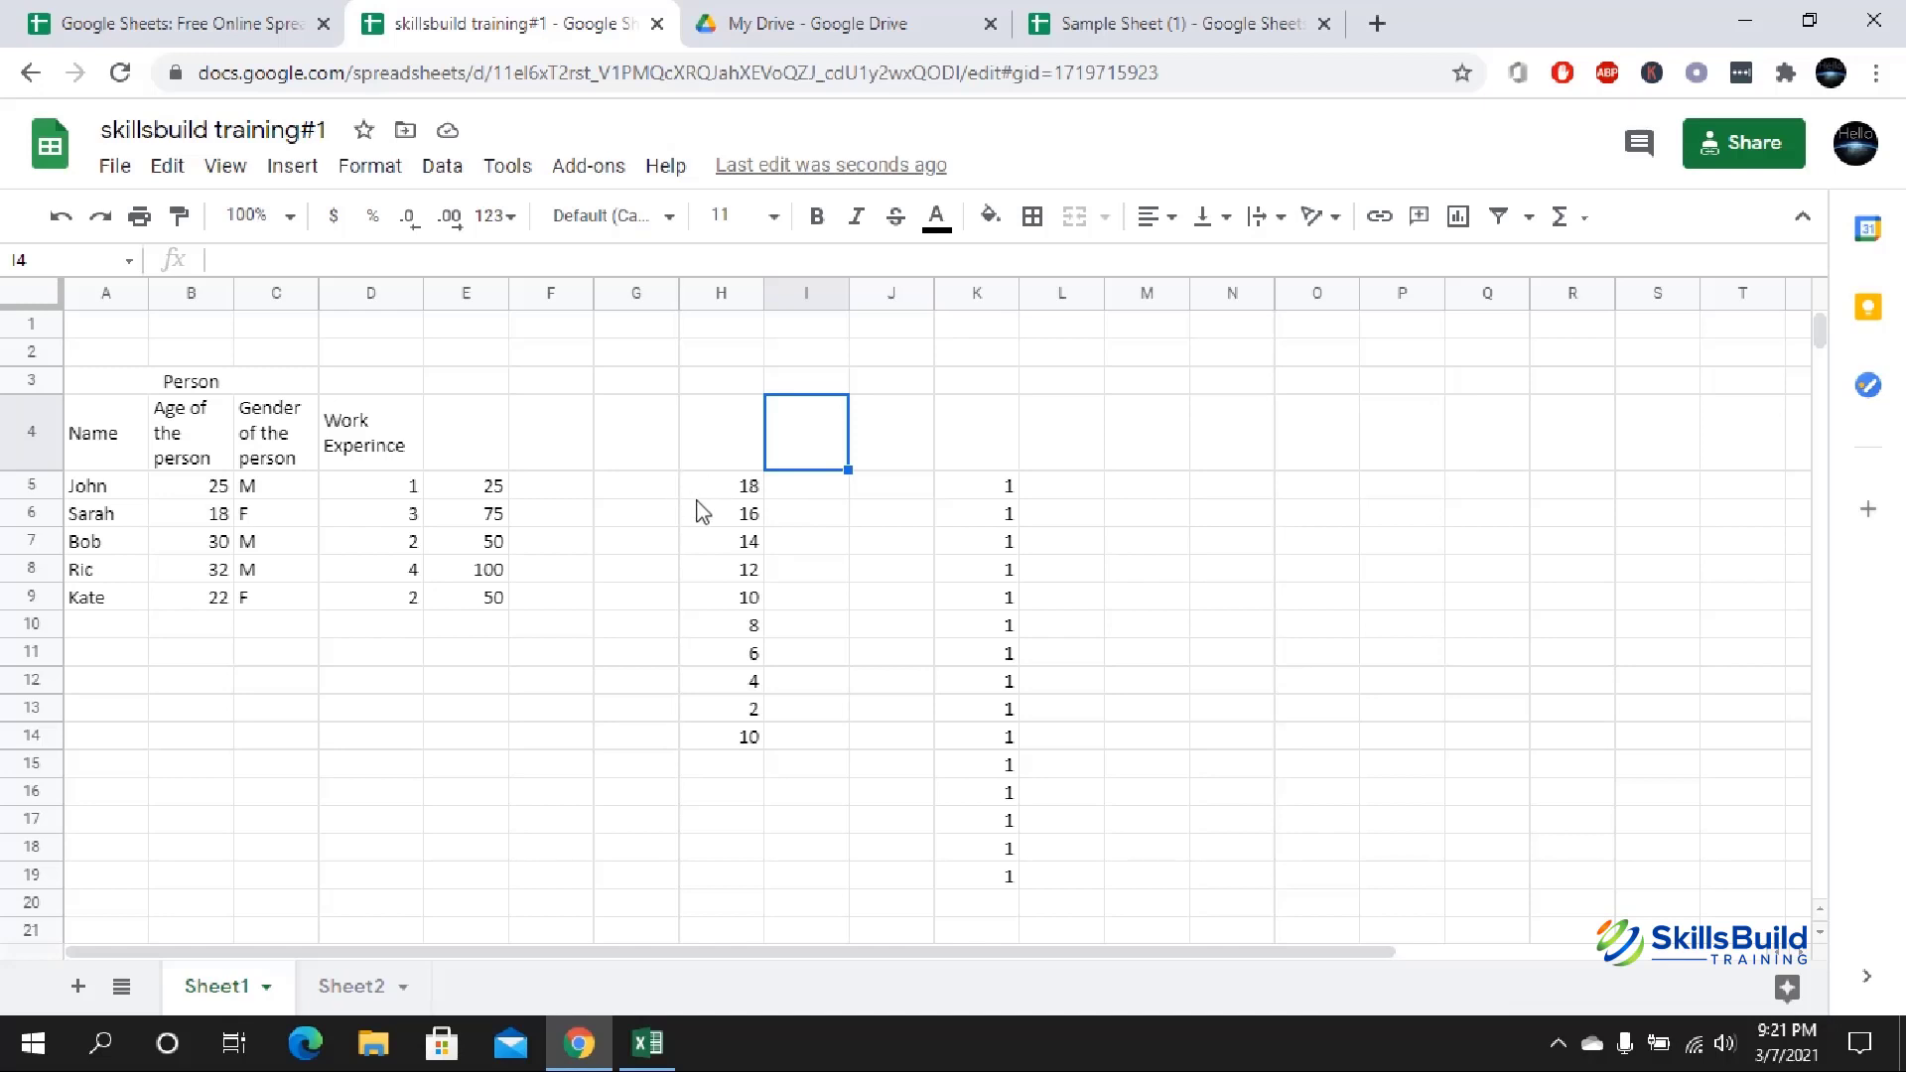
- Create a filter on the number range H5:H14
{"action": "left_click_drag", "start_coordinate": [702, 495], "coordinate": [762, 746]}
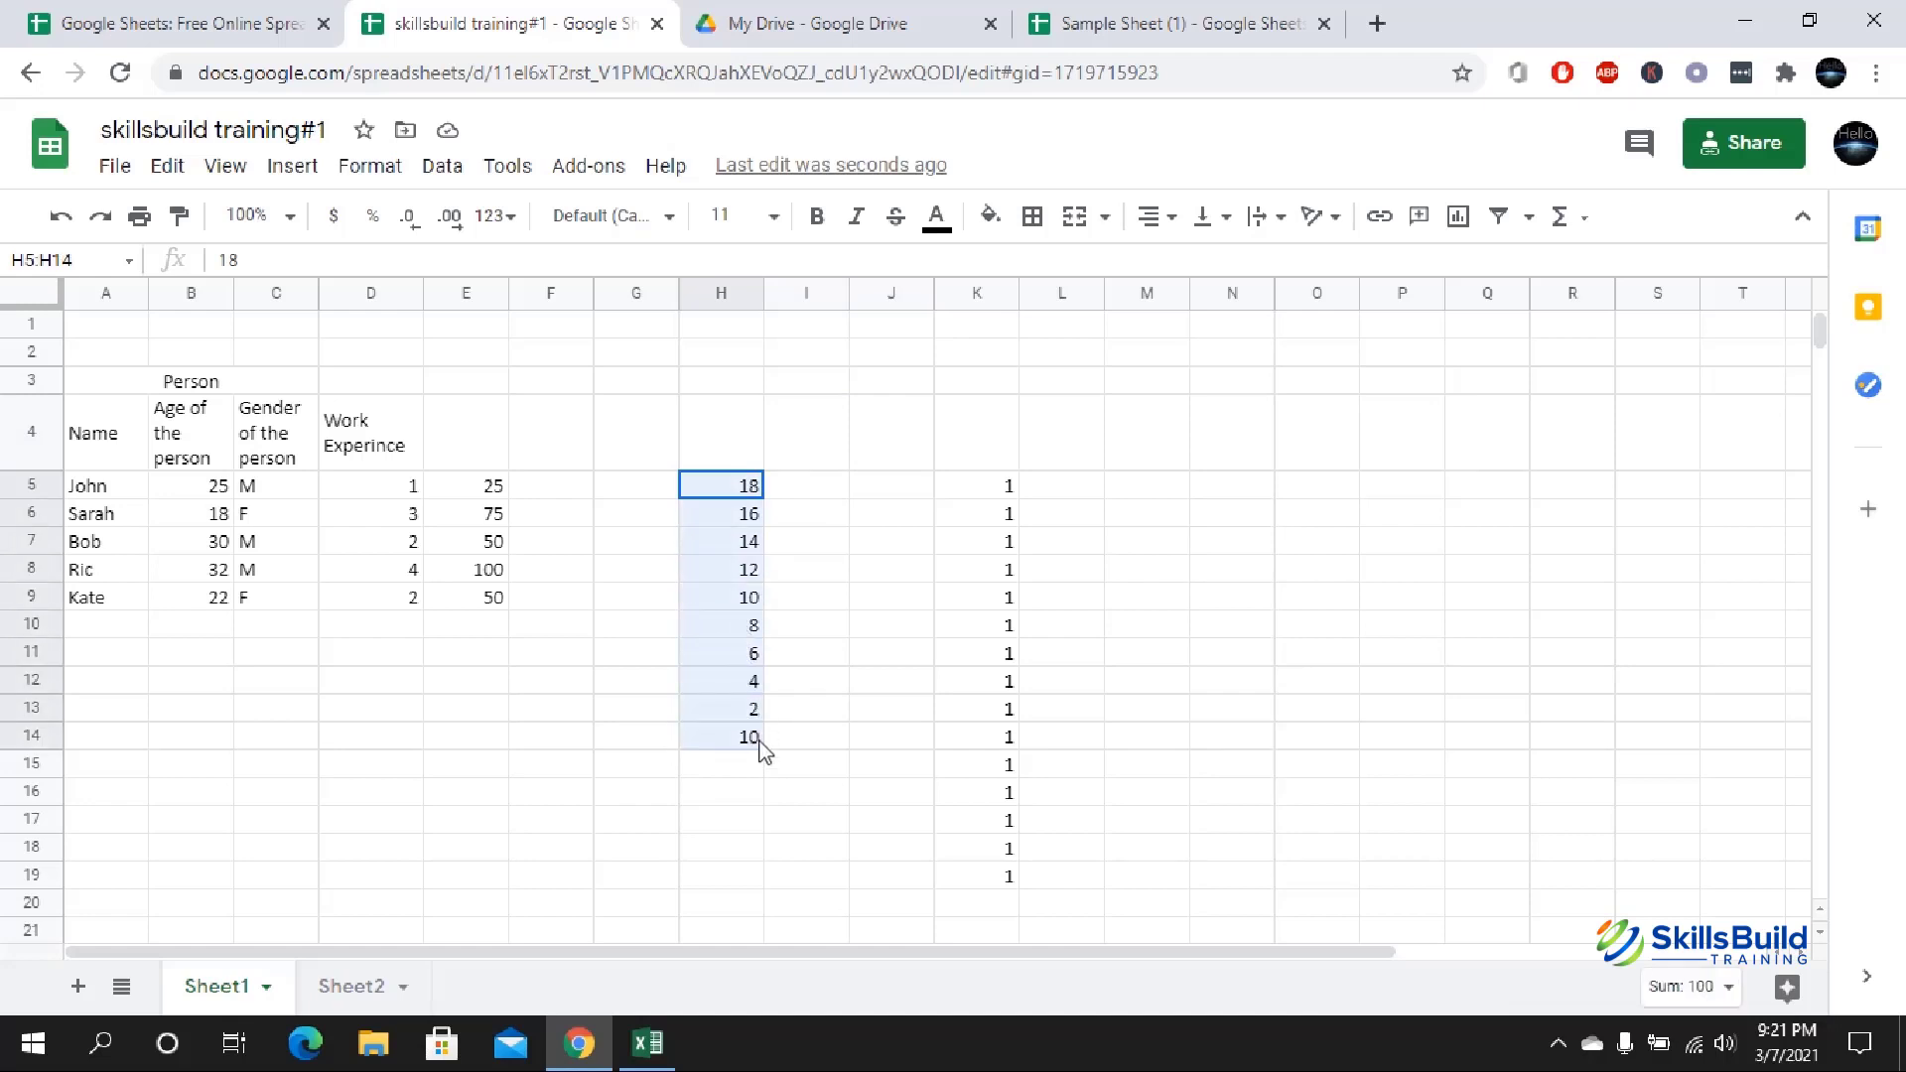
{"action": "left_click", "coordinate": [444, 169]}
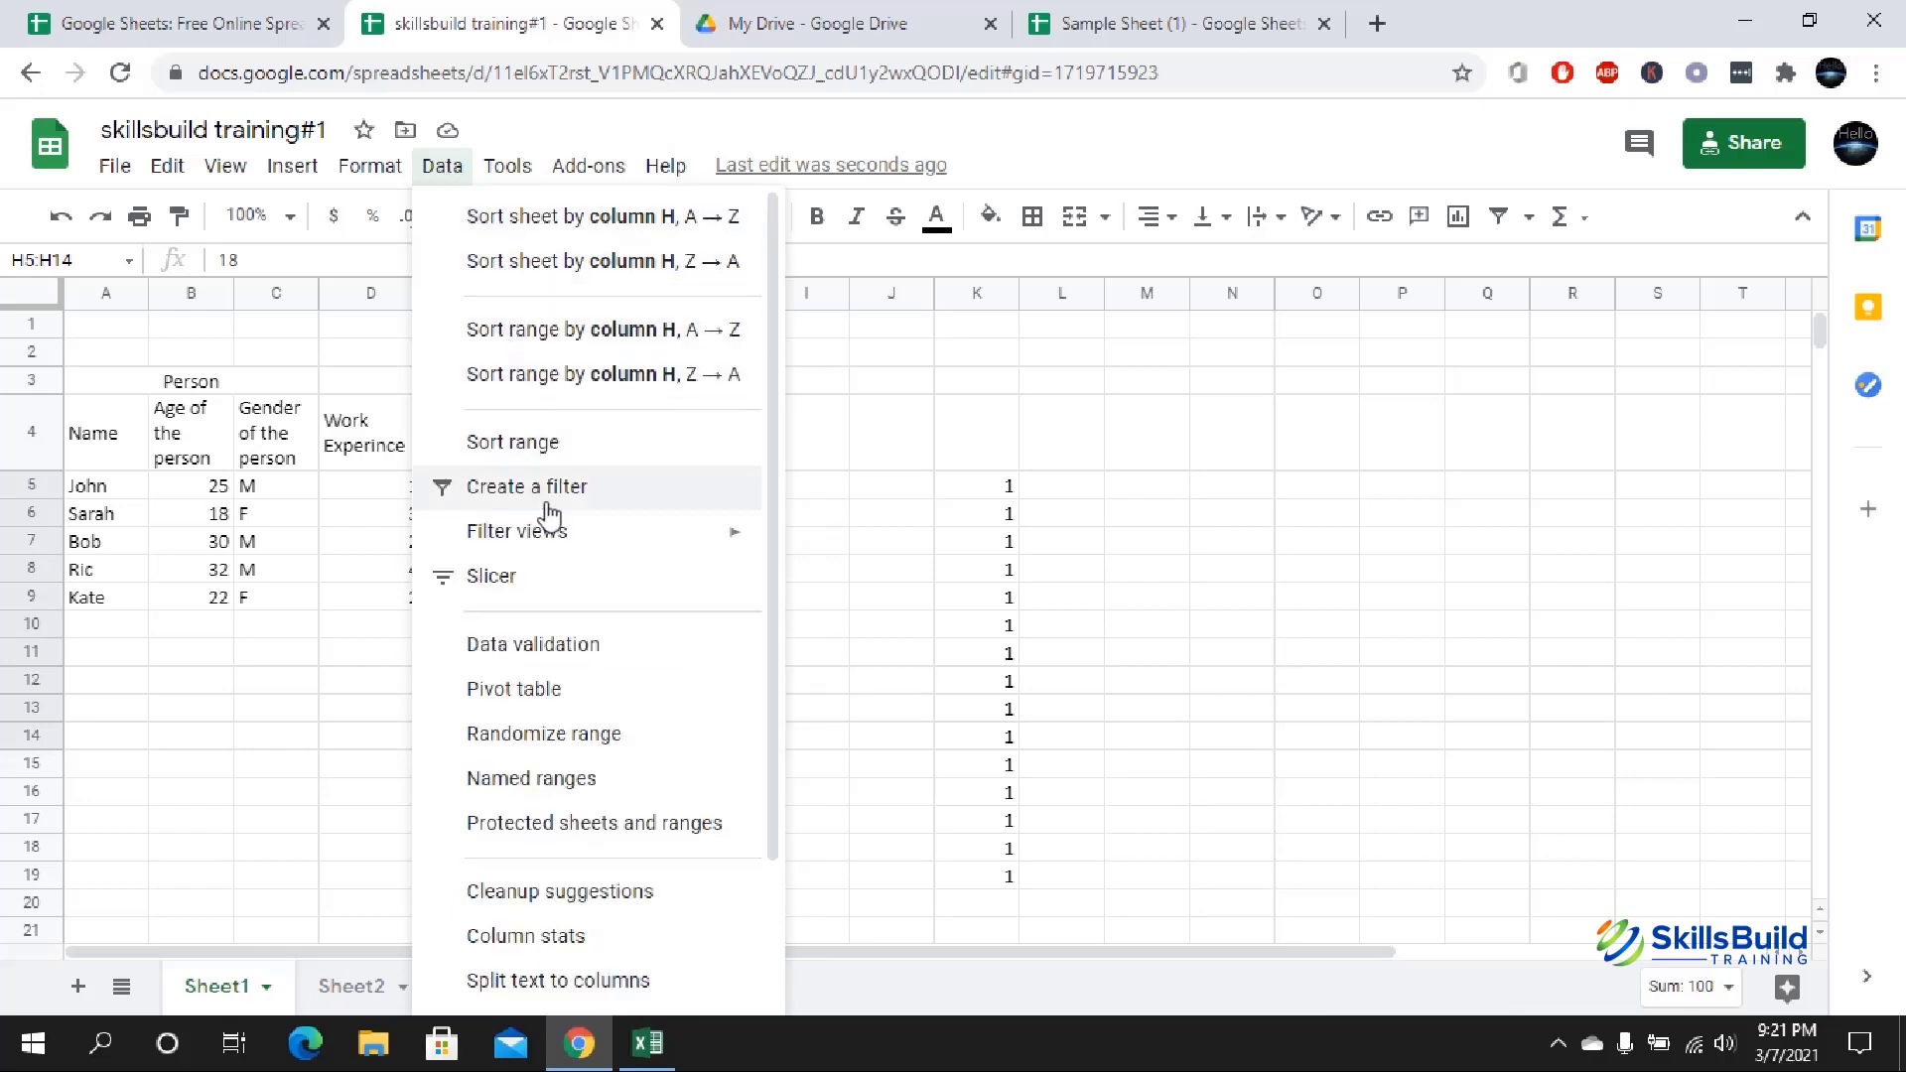
{"action": "left_click", "coordinate": [607, 488]}
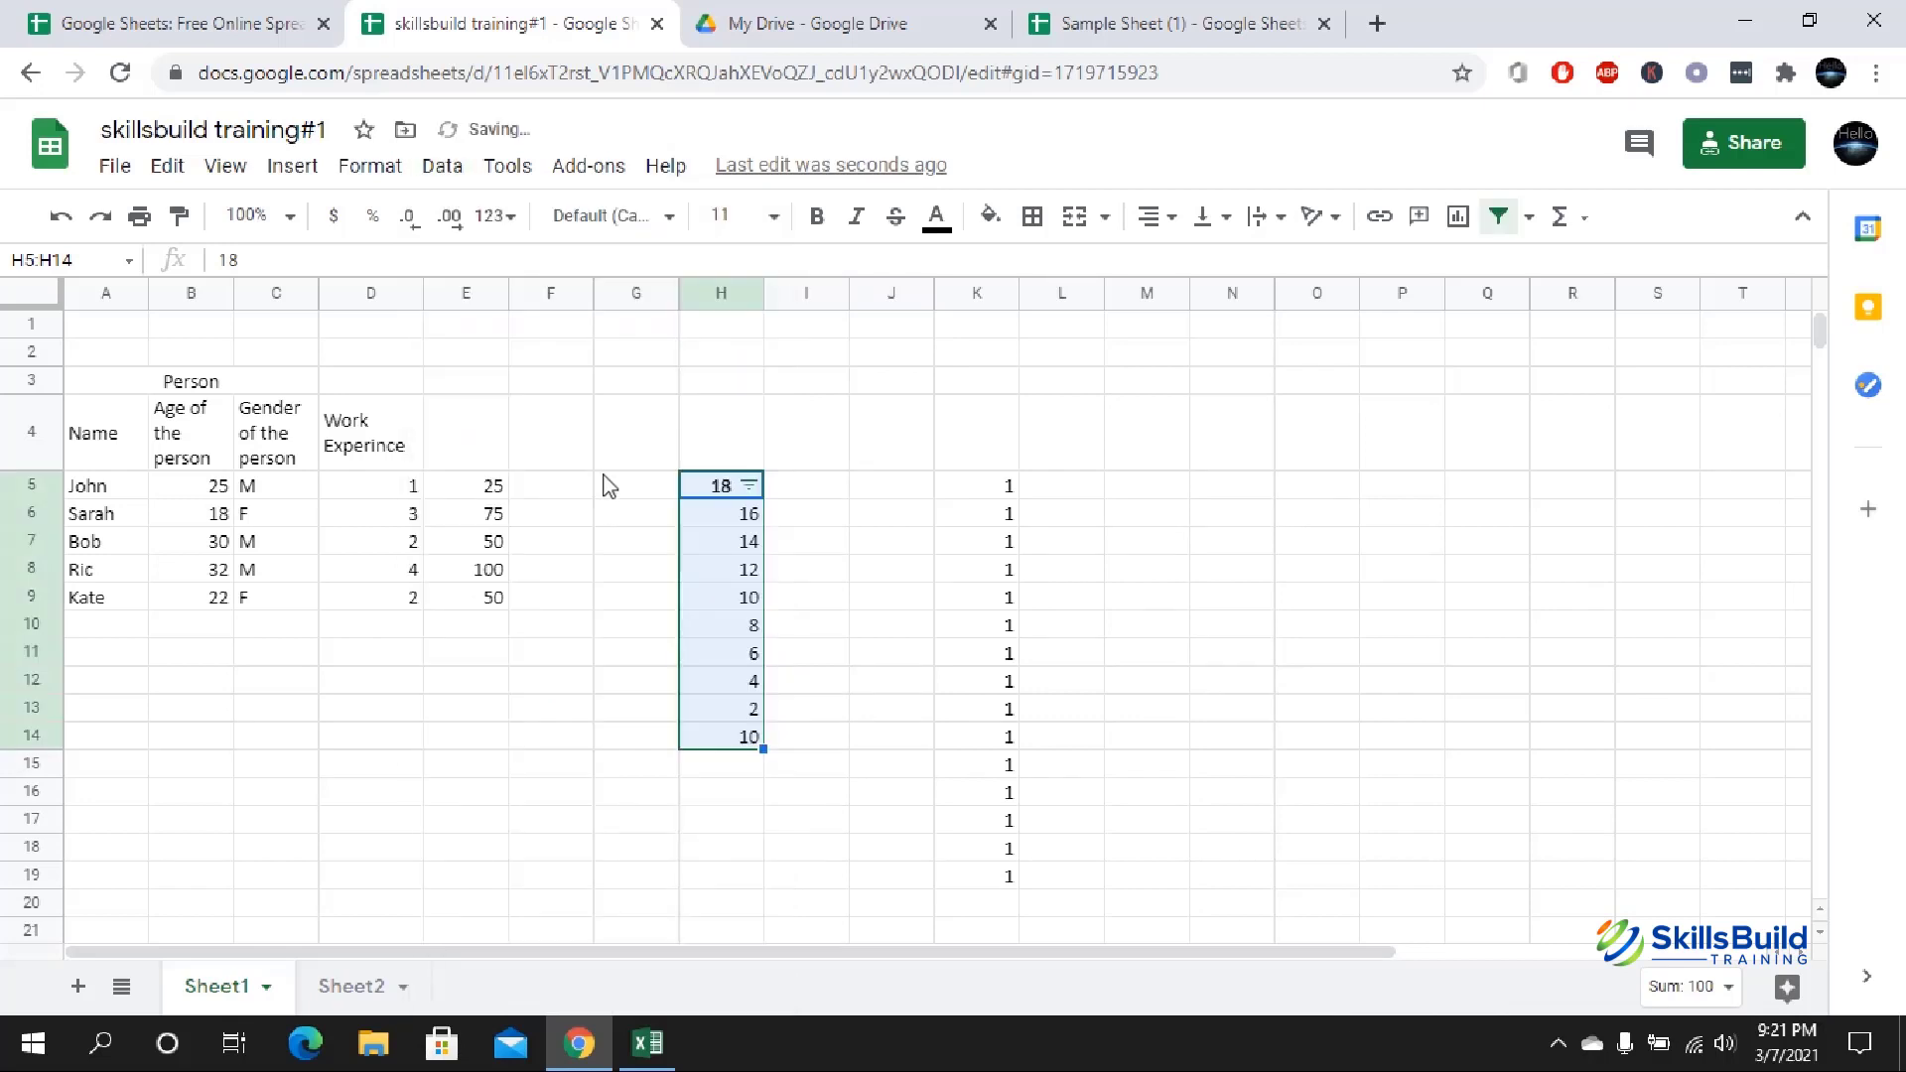
- Examine the sorting, color, condition and value options offered by the filter in H5, including its list of values
{"action": "left_click", "coordinate": [750, 487]}
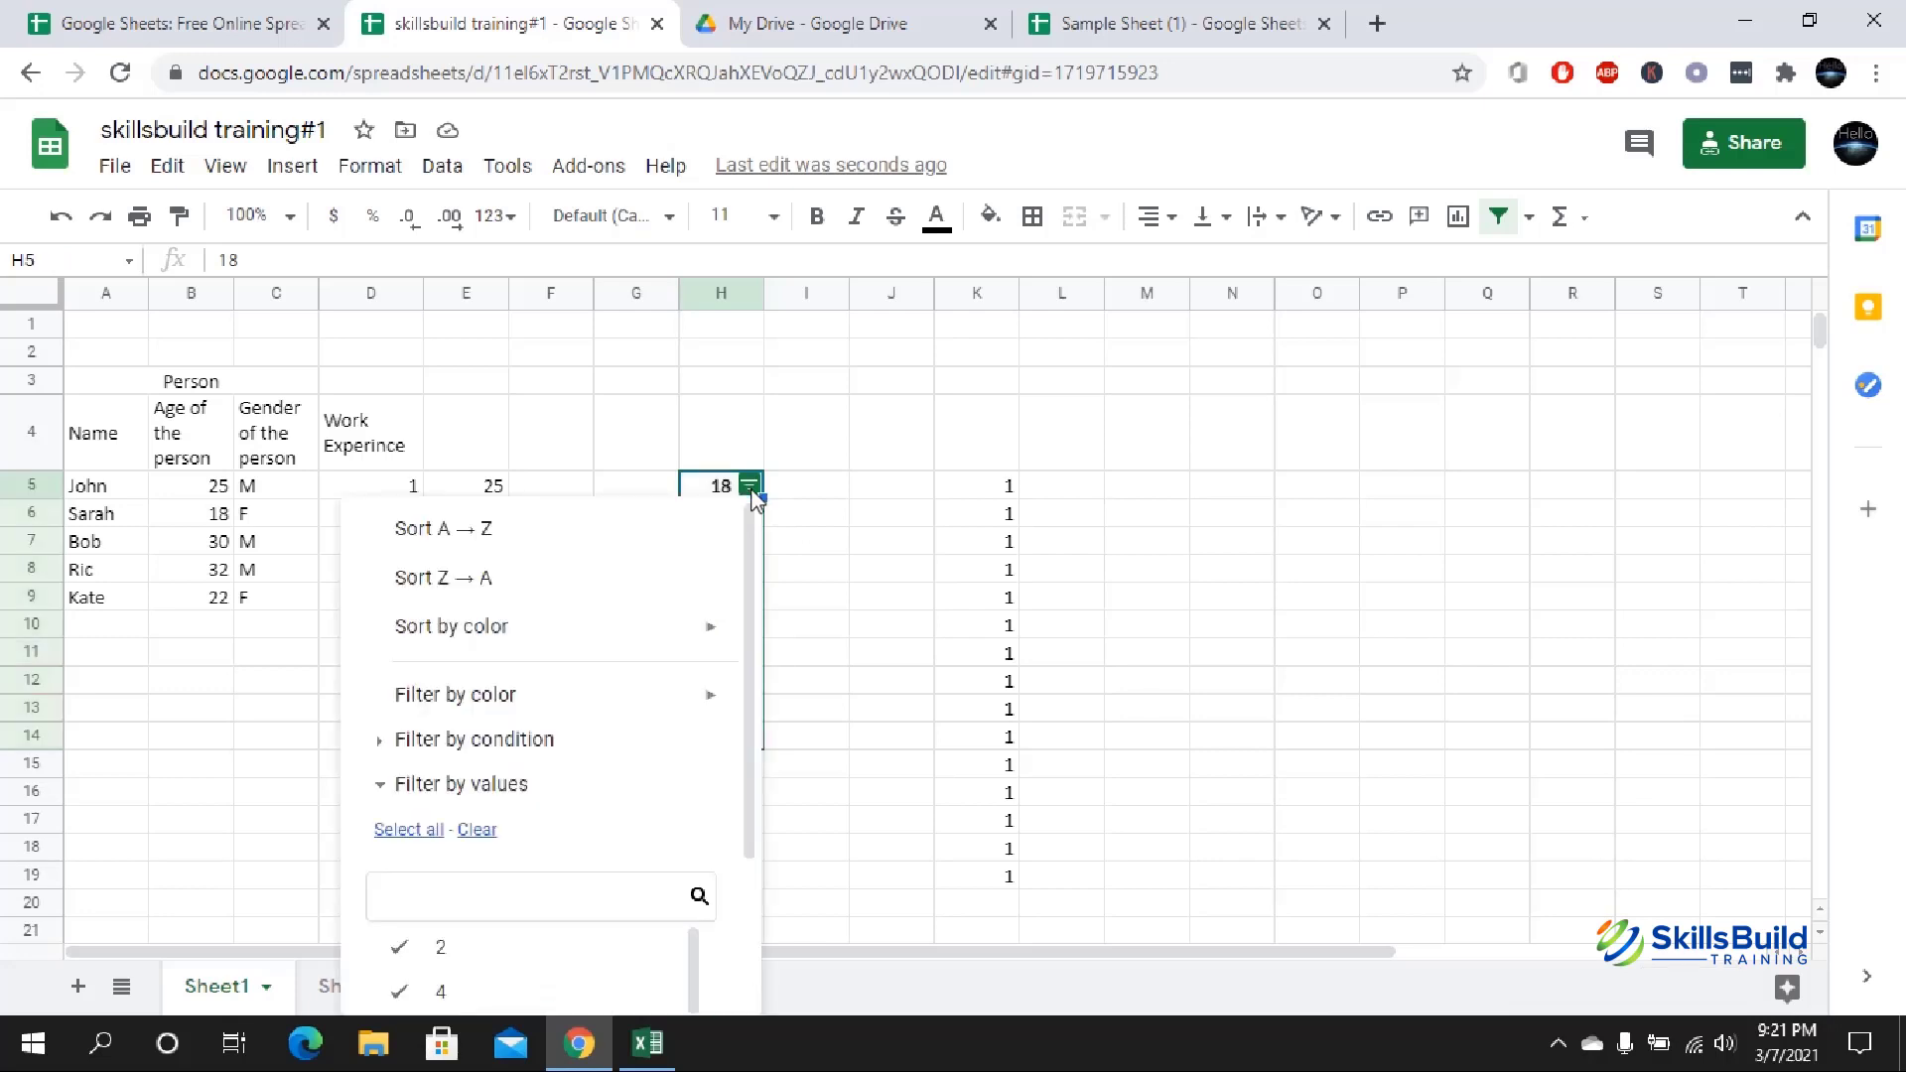
{"action": "left_click", "coordinate": [987, 545]}
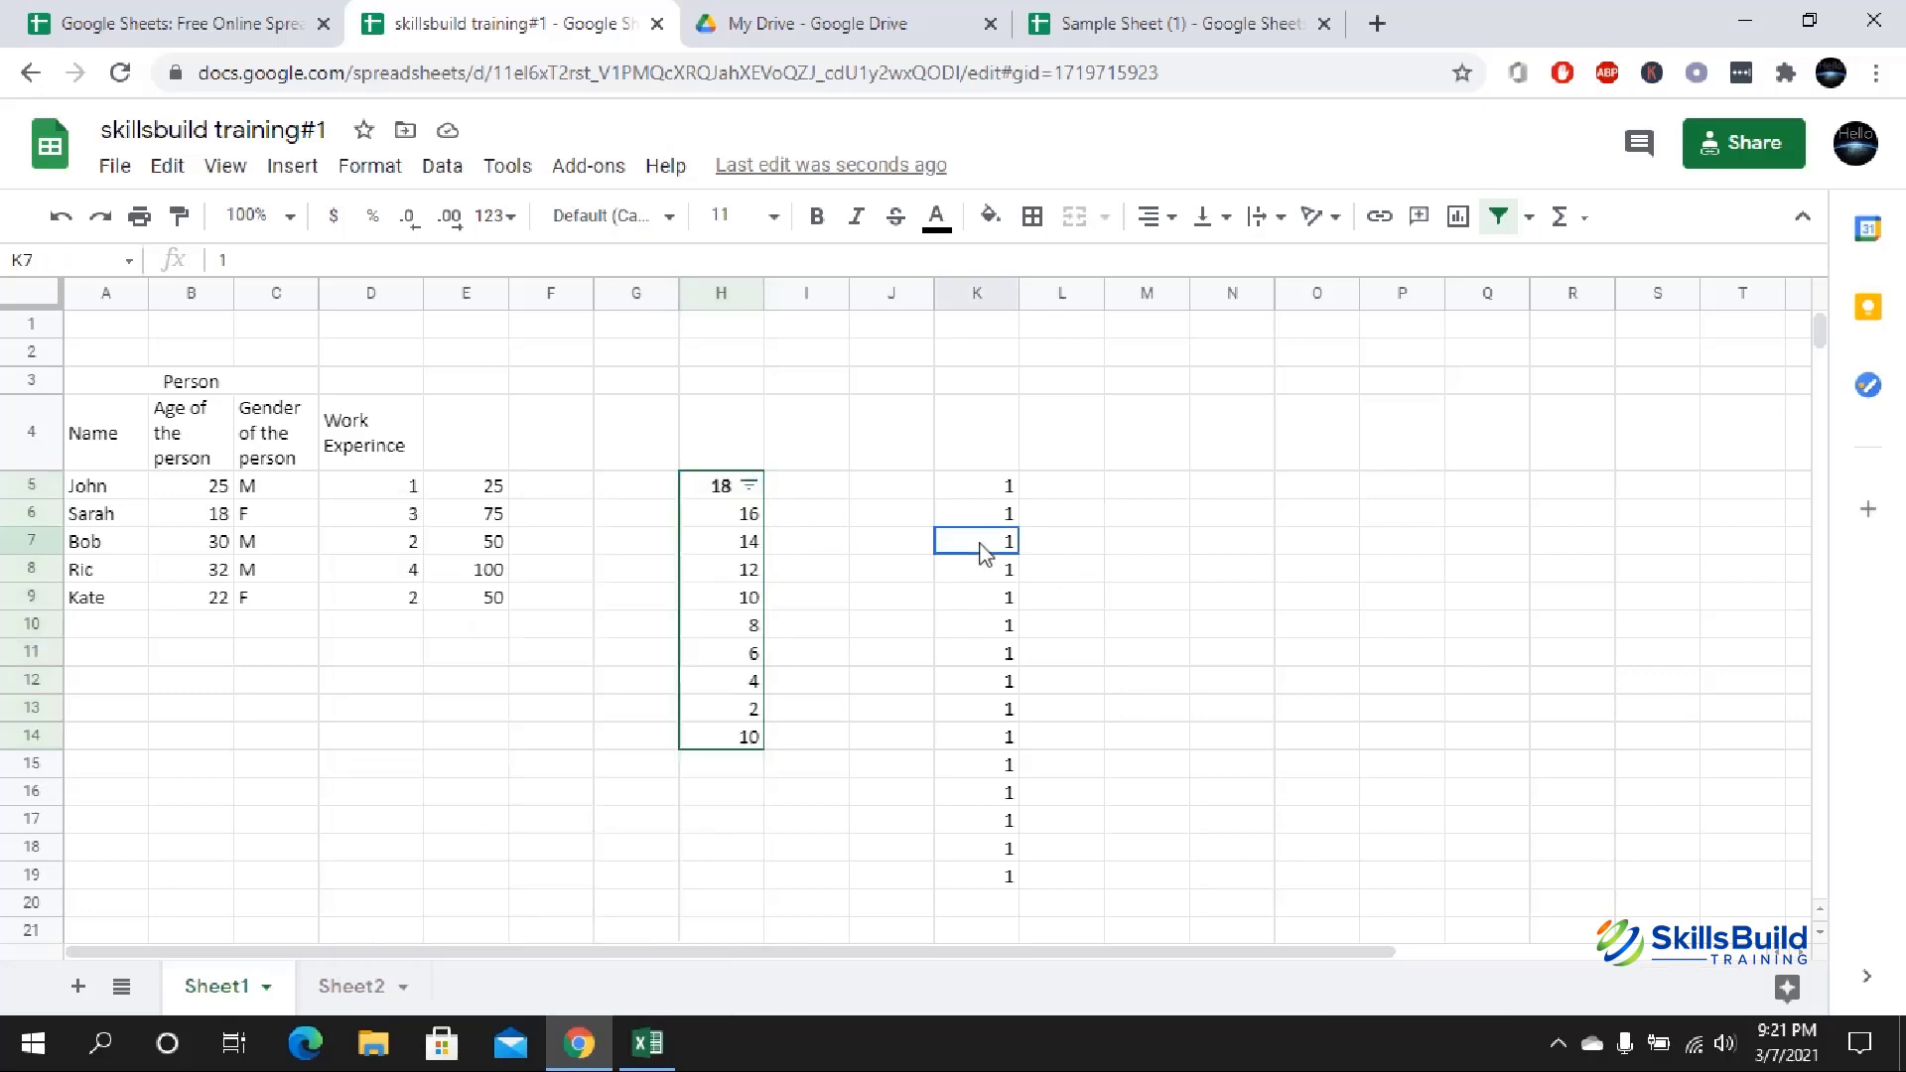
{"action": "scroll", "coordinate": [977, 551], "scroll_direction": "down", "scroll_amount": 2}
{"action": "scroll", "coordinate": [977, 551], "scroll_direction": "up", "scroll_amount": 1}
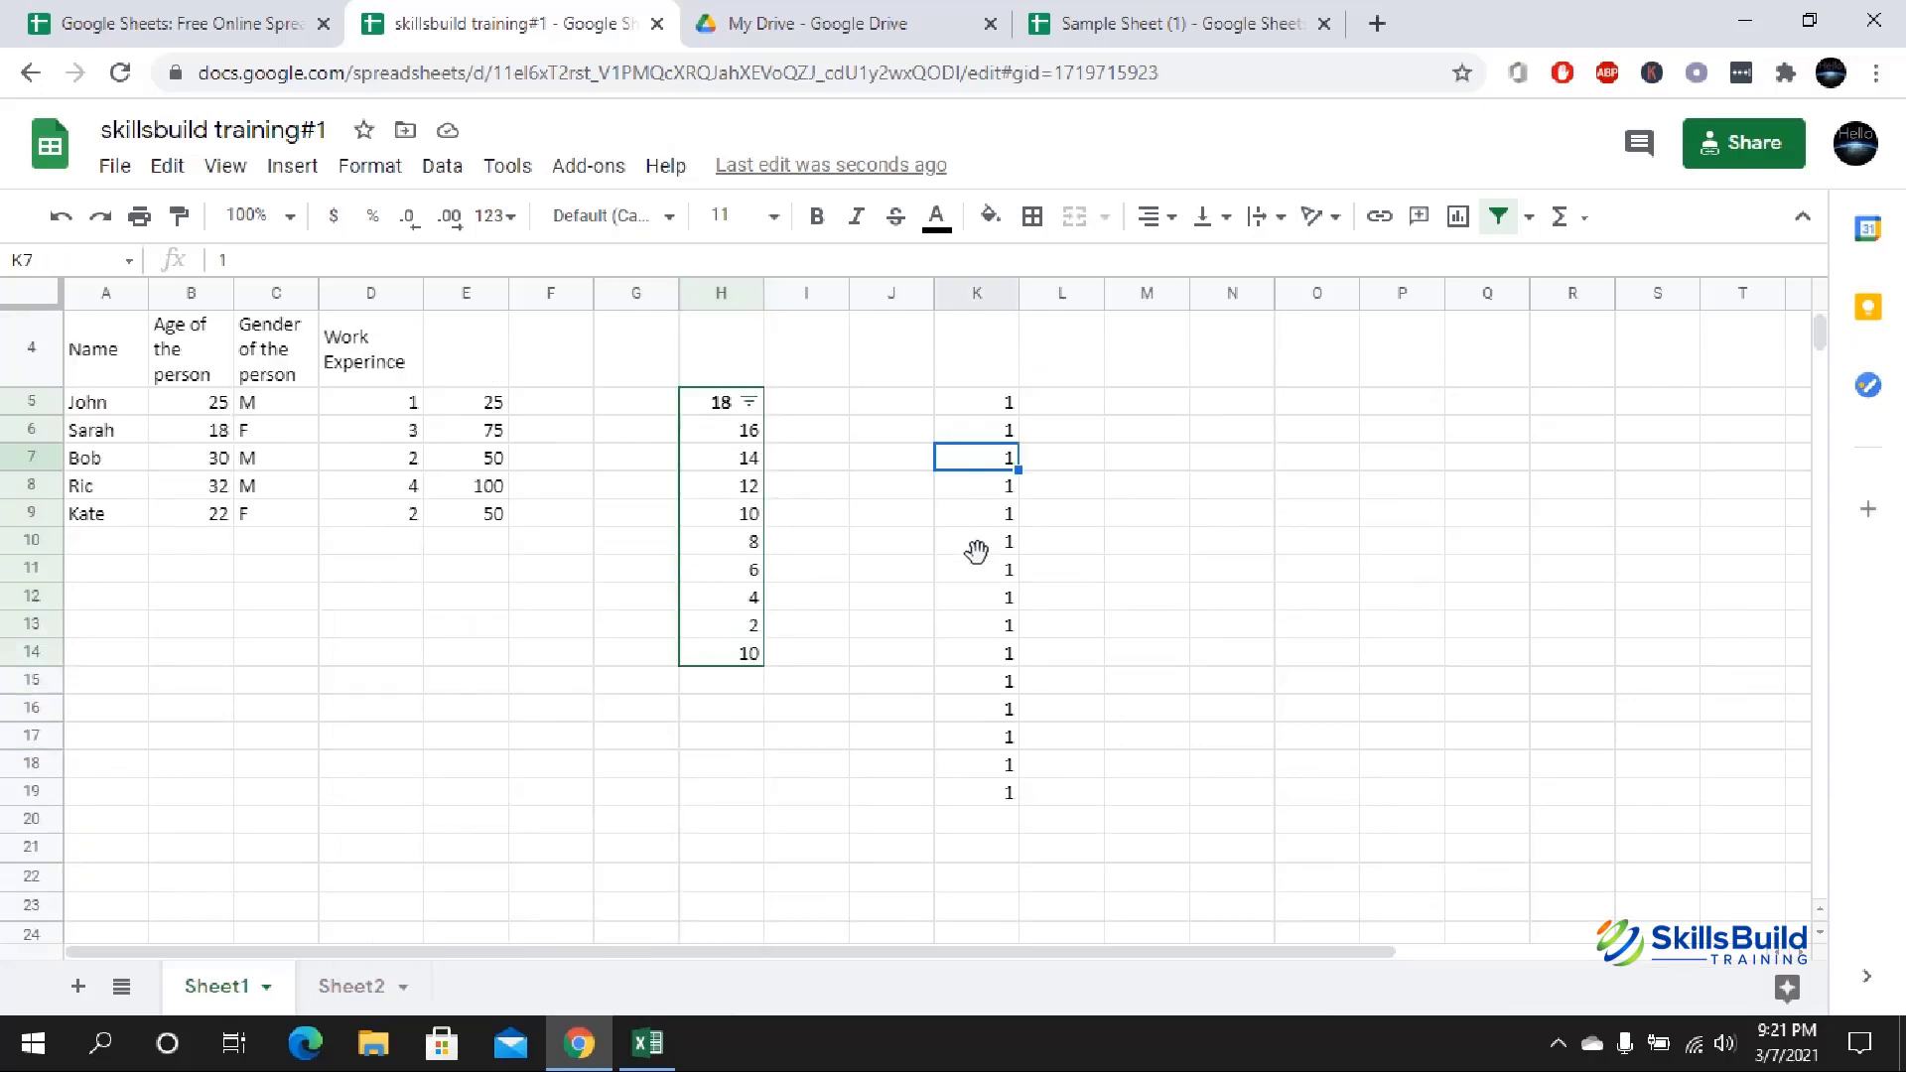
{"action": "scroll", "coordinate": [977, 551], "scroll_direction": "down", "scroll_amount": 1}
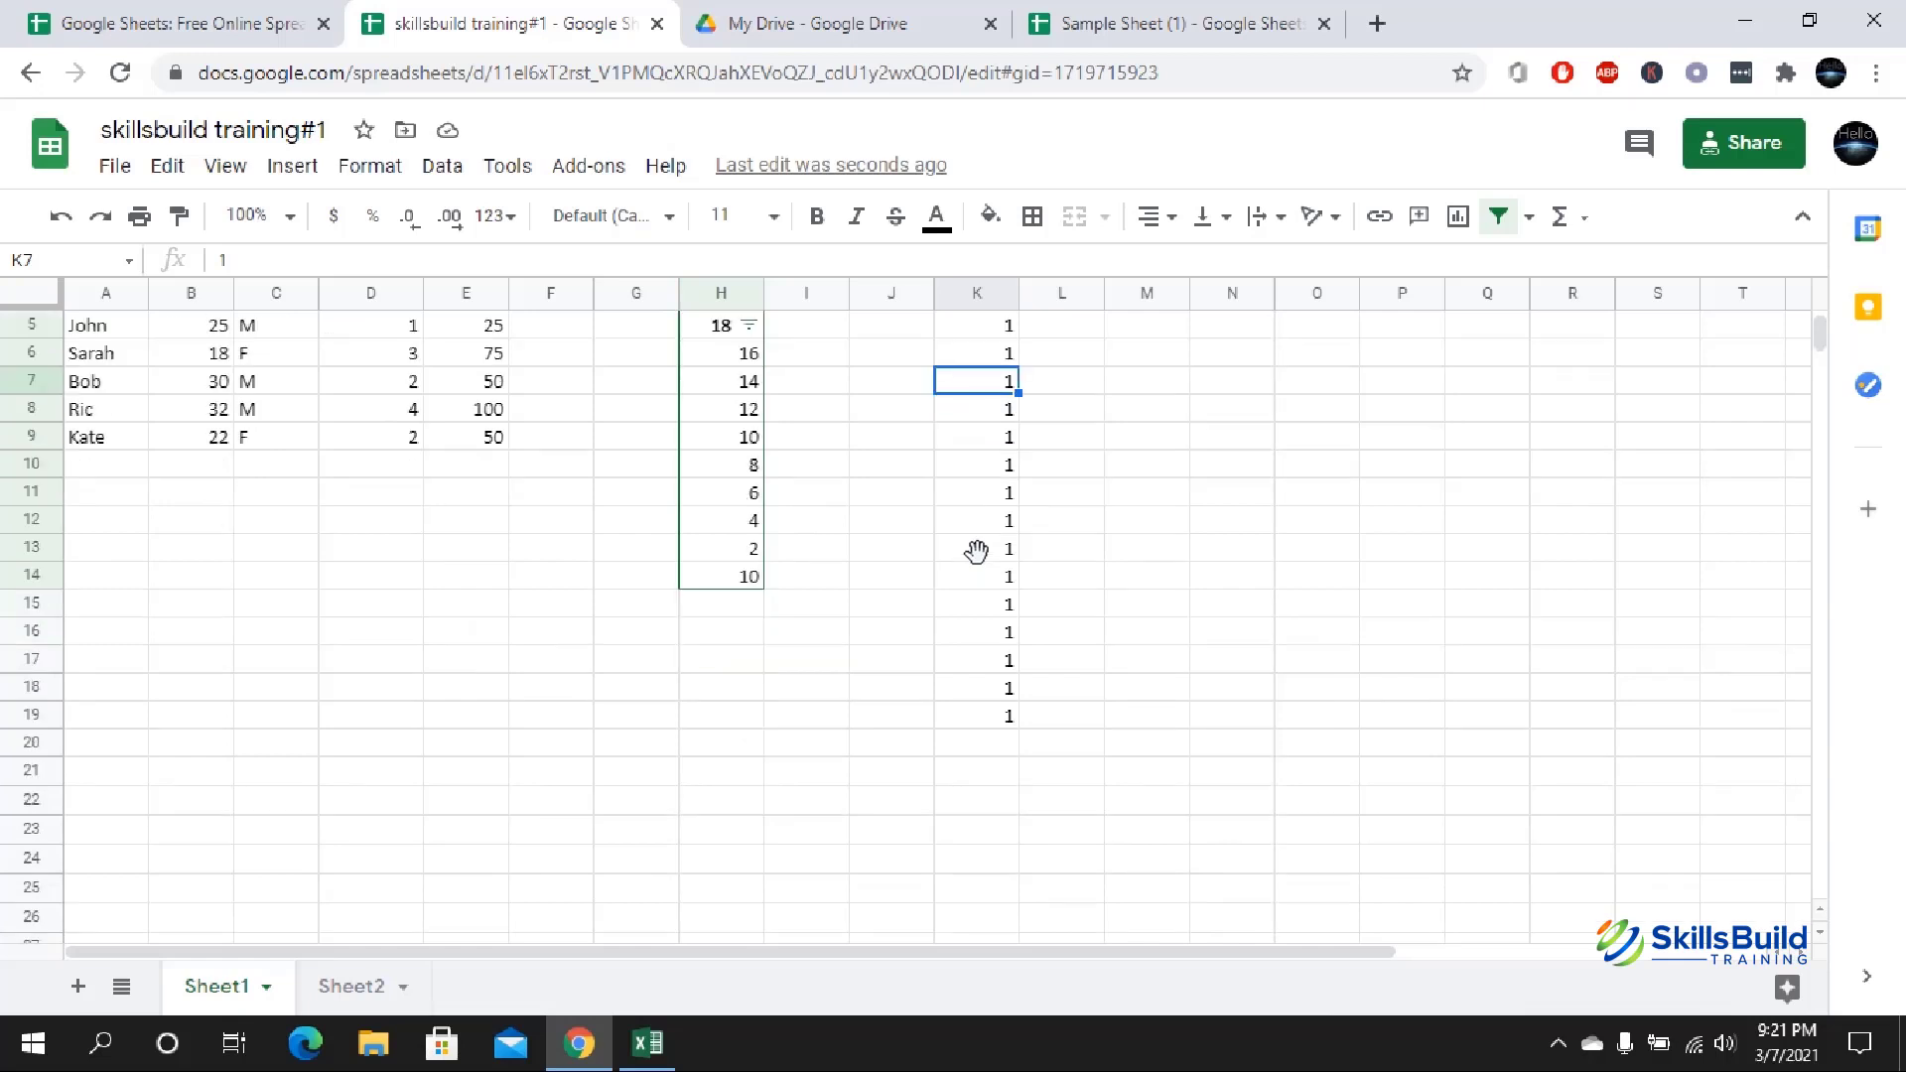
{"action": "left_click", "coordinate": [748, 327]}
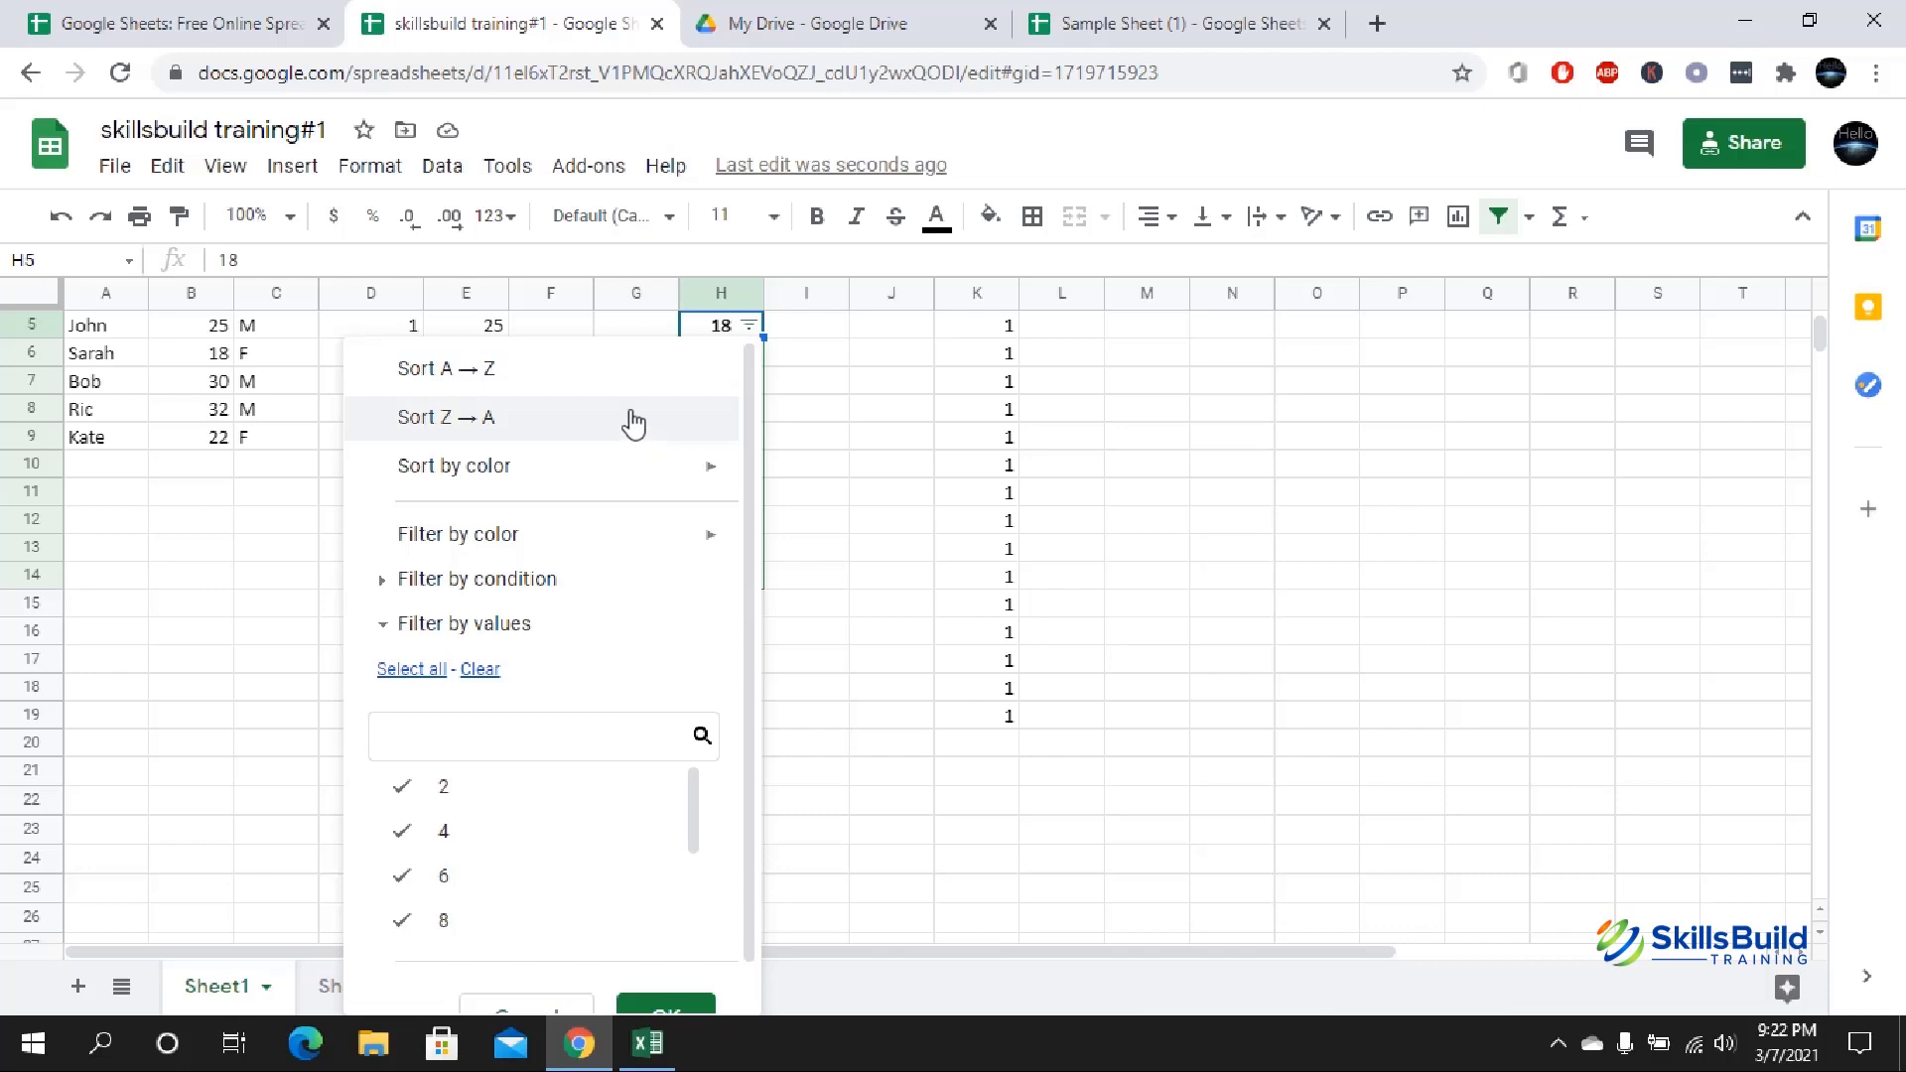
{"action": "scroll", "coordinate": [654, 446], "scroll_direction": "down", "scroll_amount": 1}
{"action": "scroll", "coordinate": [654, 446], "scroll_direction": "up", "scroll_amount": 1}
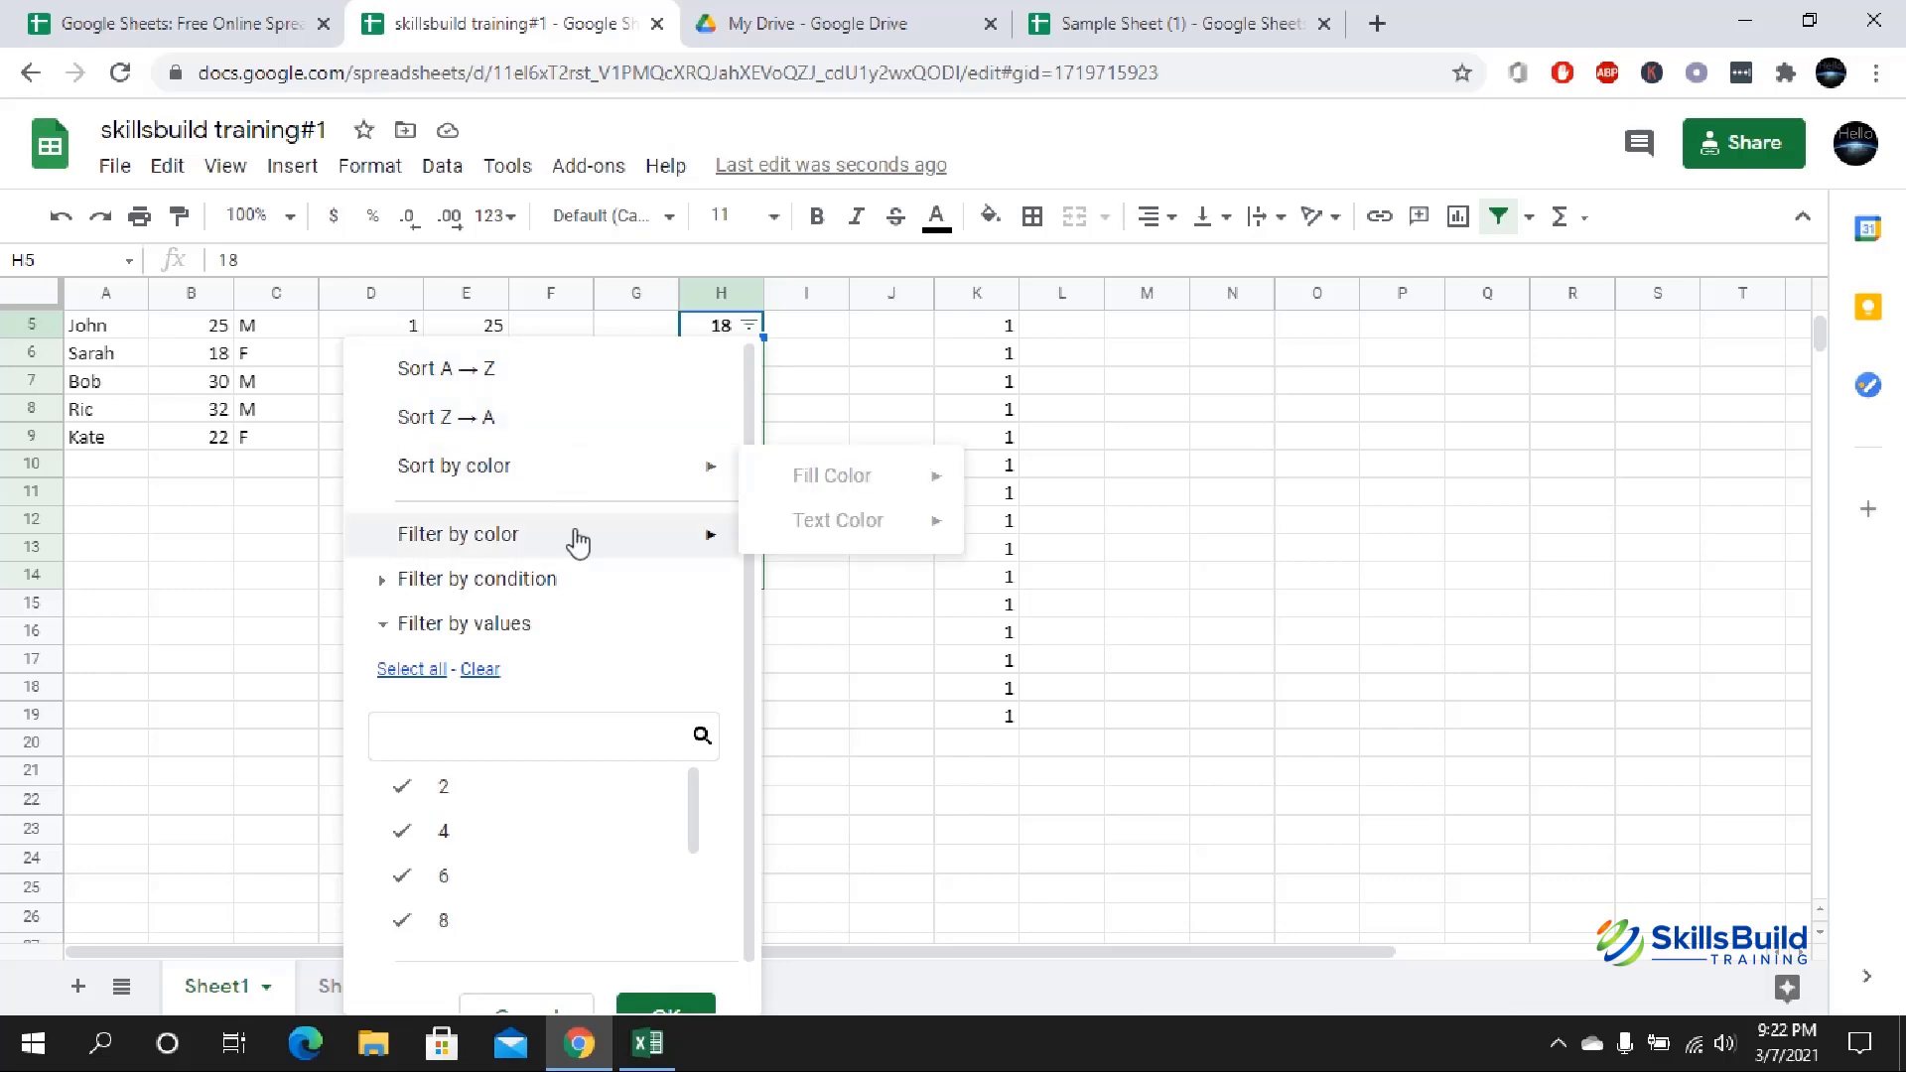
{"action": "scroll", "coordinate": [581, 585], "scroll_direction": "down", "scroll_amount": 1}
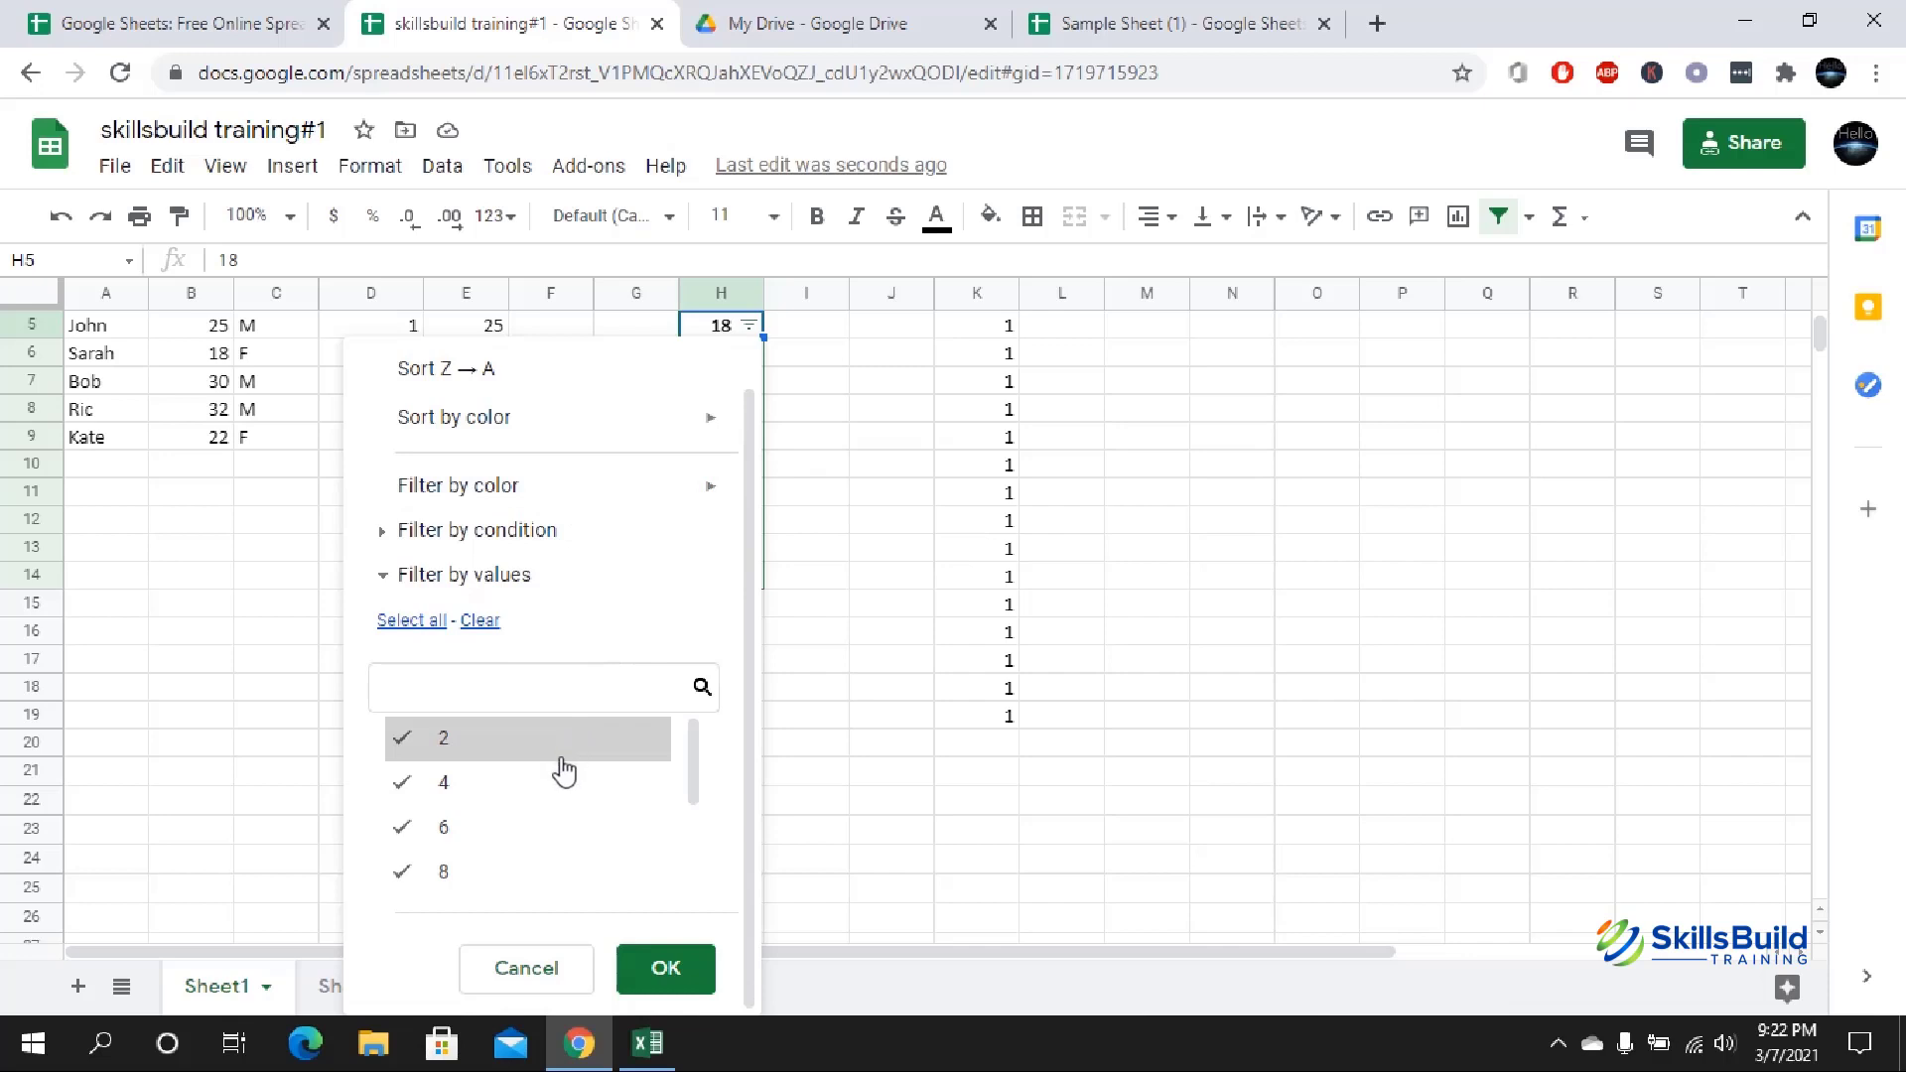
{"action": "scroll", "coordinate": [563, 774], "scroll_direction": "down", "scroll_amount": 2}
{"action": "scroll", "coordinate": [562, 778], "scroll_direction": "up", "scroll_amount": 2}
{"action": "scroll", "coordinate": [561, 775], "scroll_direction": "down", "scroll_amount": 2}
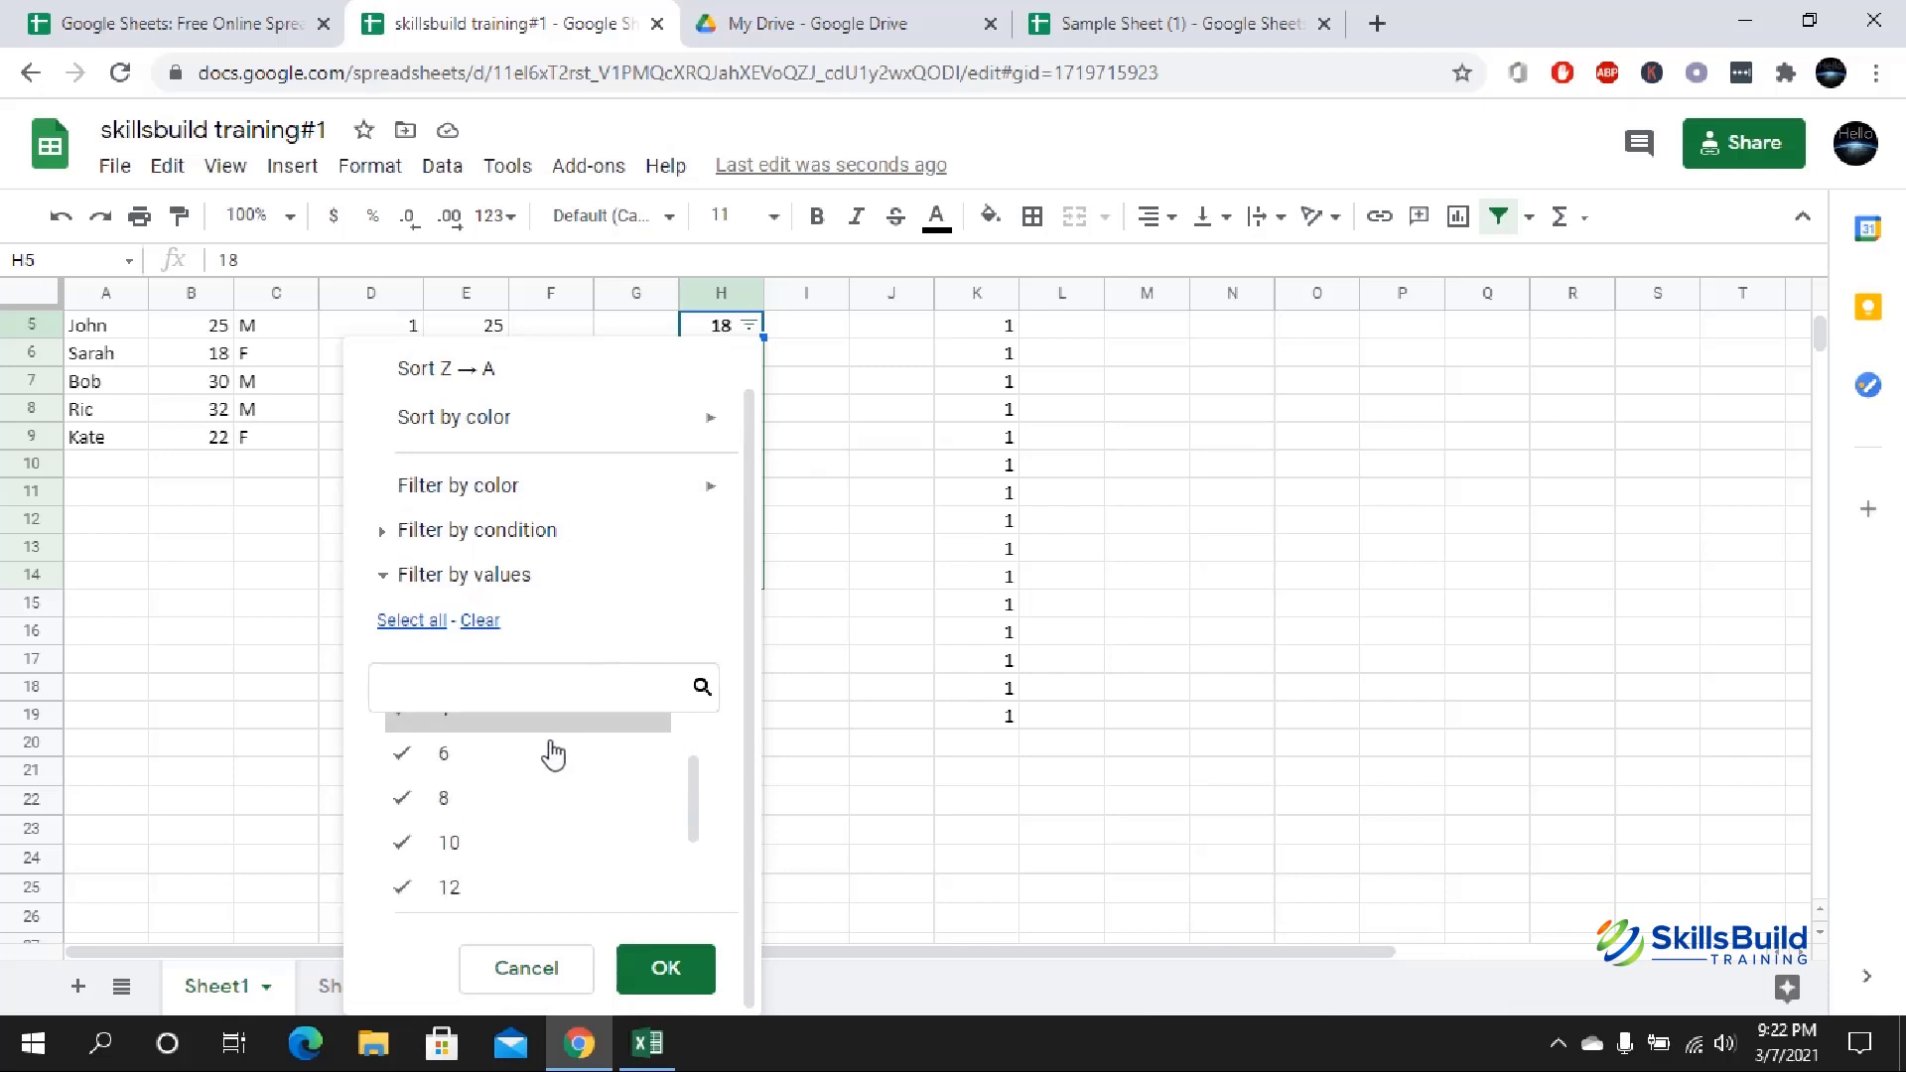
{"action": "scroll", "coordinate": [556, 756], "scroll_direction": "up", "scroll_amount": 2}
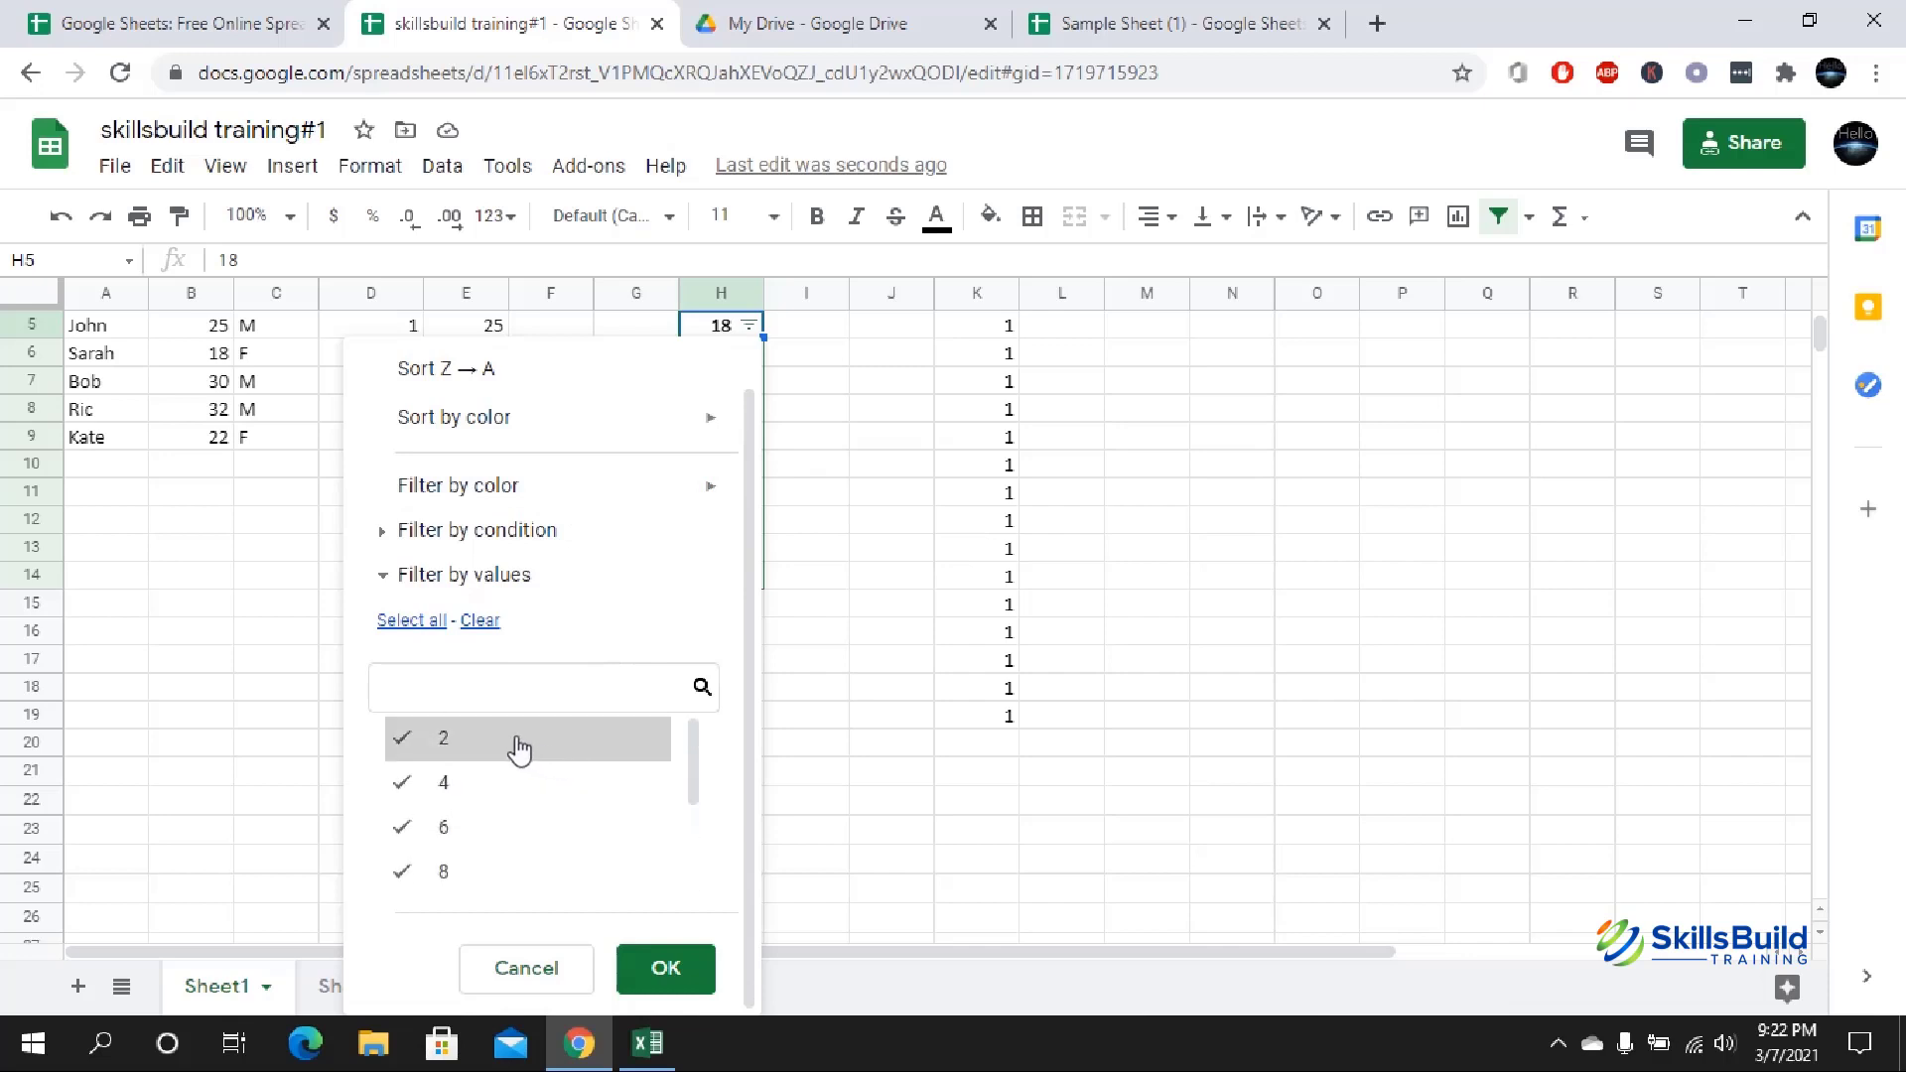
- Filter the H5 range by values, deselecting 2, 4, 6, 8, 12, 14 and 16 so that only 10 is shown
{"action": "left_click", "coordinate": [518, 751]}
{"action": "left_click", "coordinate": [518, 784]}
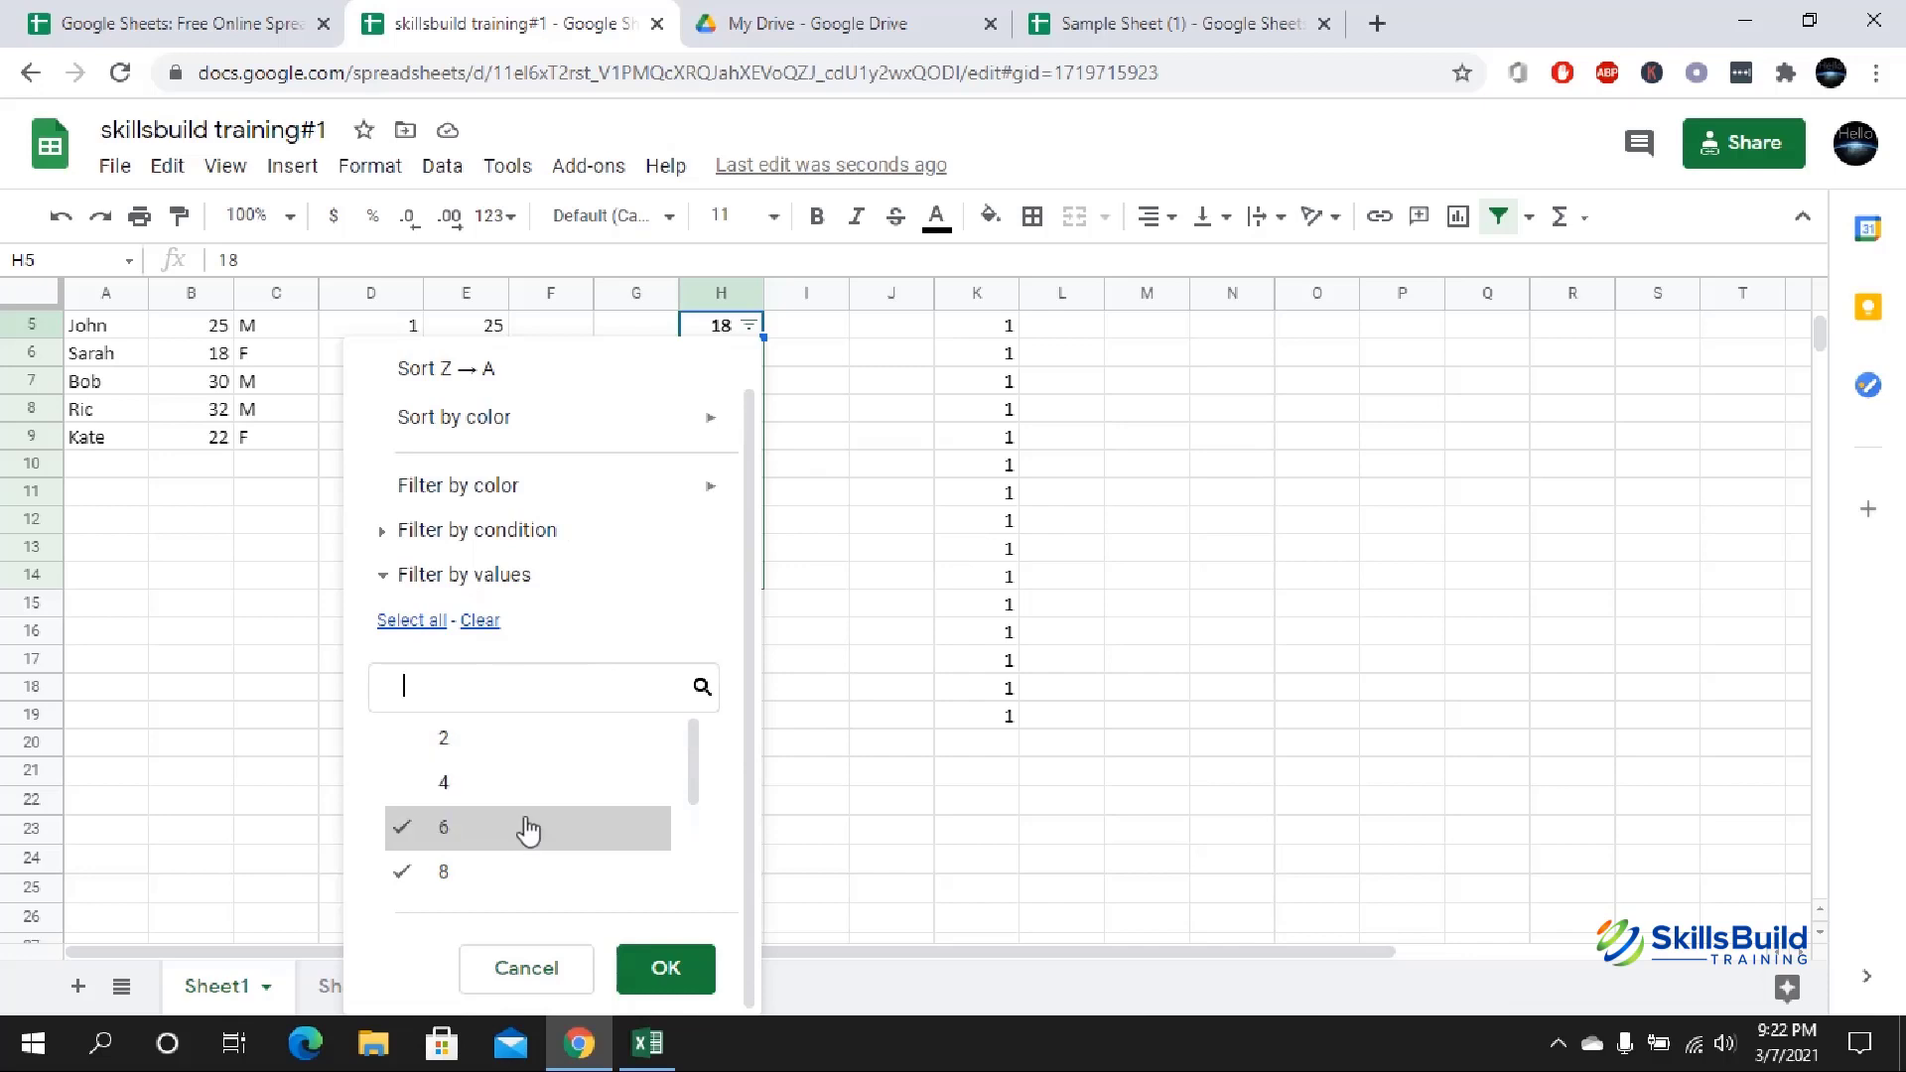
{"action": "left_click", "coordinate": [527, 829]}
{"action": "scroll", "coordinate": [529, 832], "scroll_direction": "down", "scroll_amount": 2}
{"action": "scroll", "coordinate": [532, 794], "scroll_direction": "down", "scroll_amount": 1}
{"action": "scroll", "coordinate": [532, 771], "scroll_direction": "up", "scroll_amount": 3}
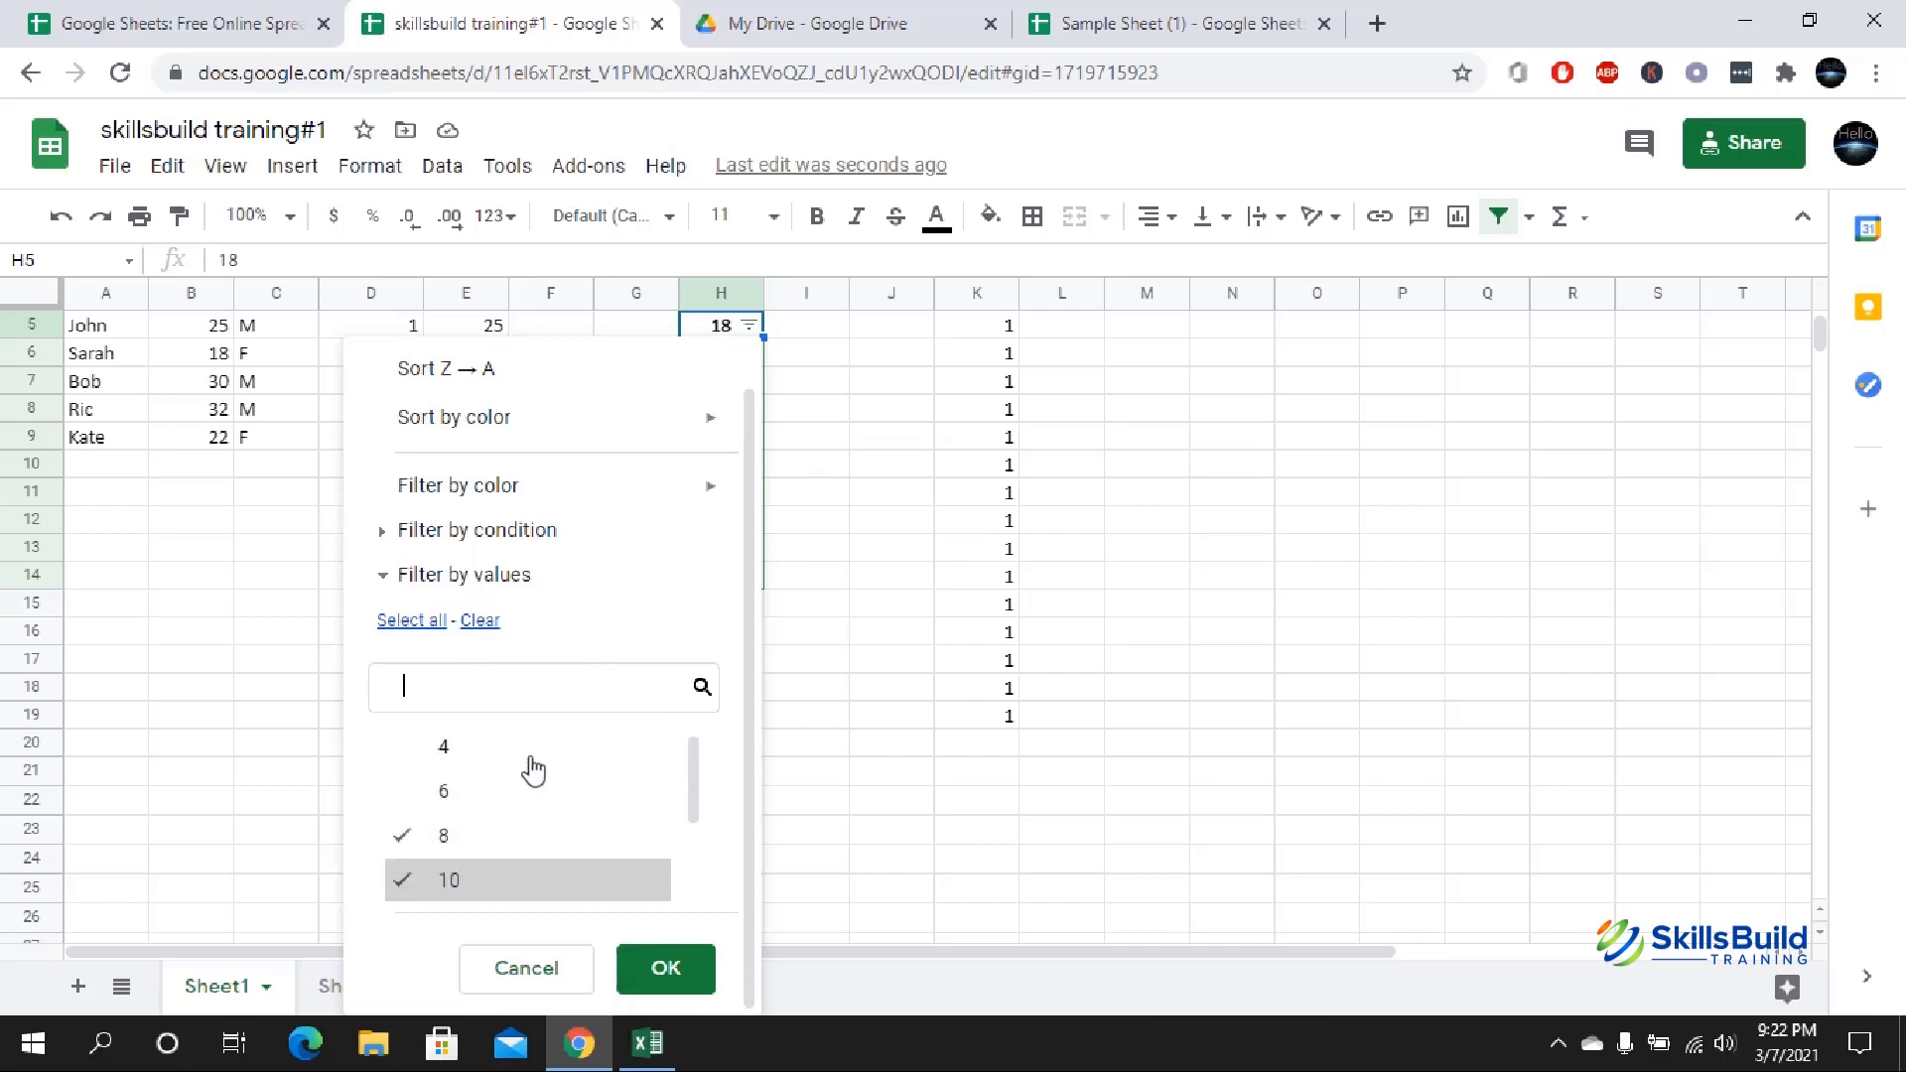
{"action": "left_click", "coordinate": [507, 804]}
{"action": "left_click", "coordinate": [507, 839]}
{"action": "left_click", "coordinate": [518, 794]}
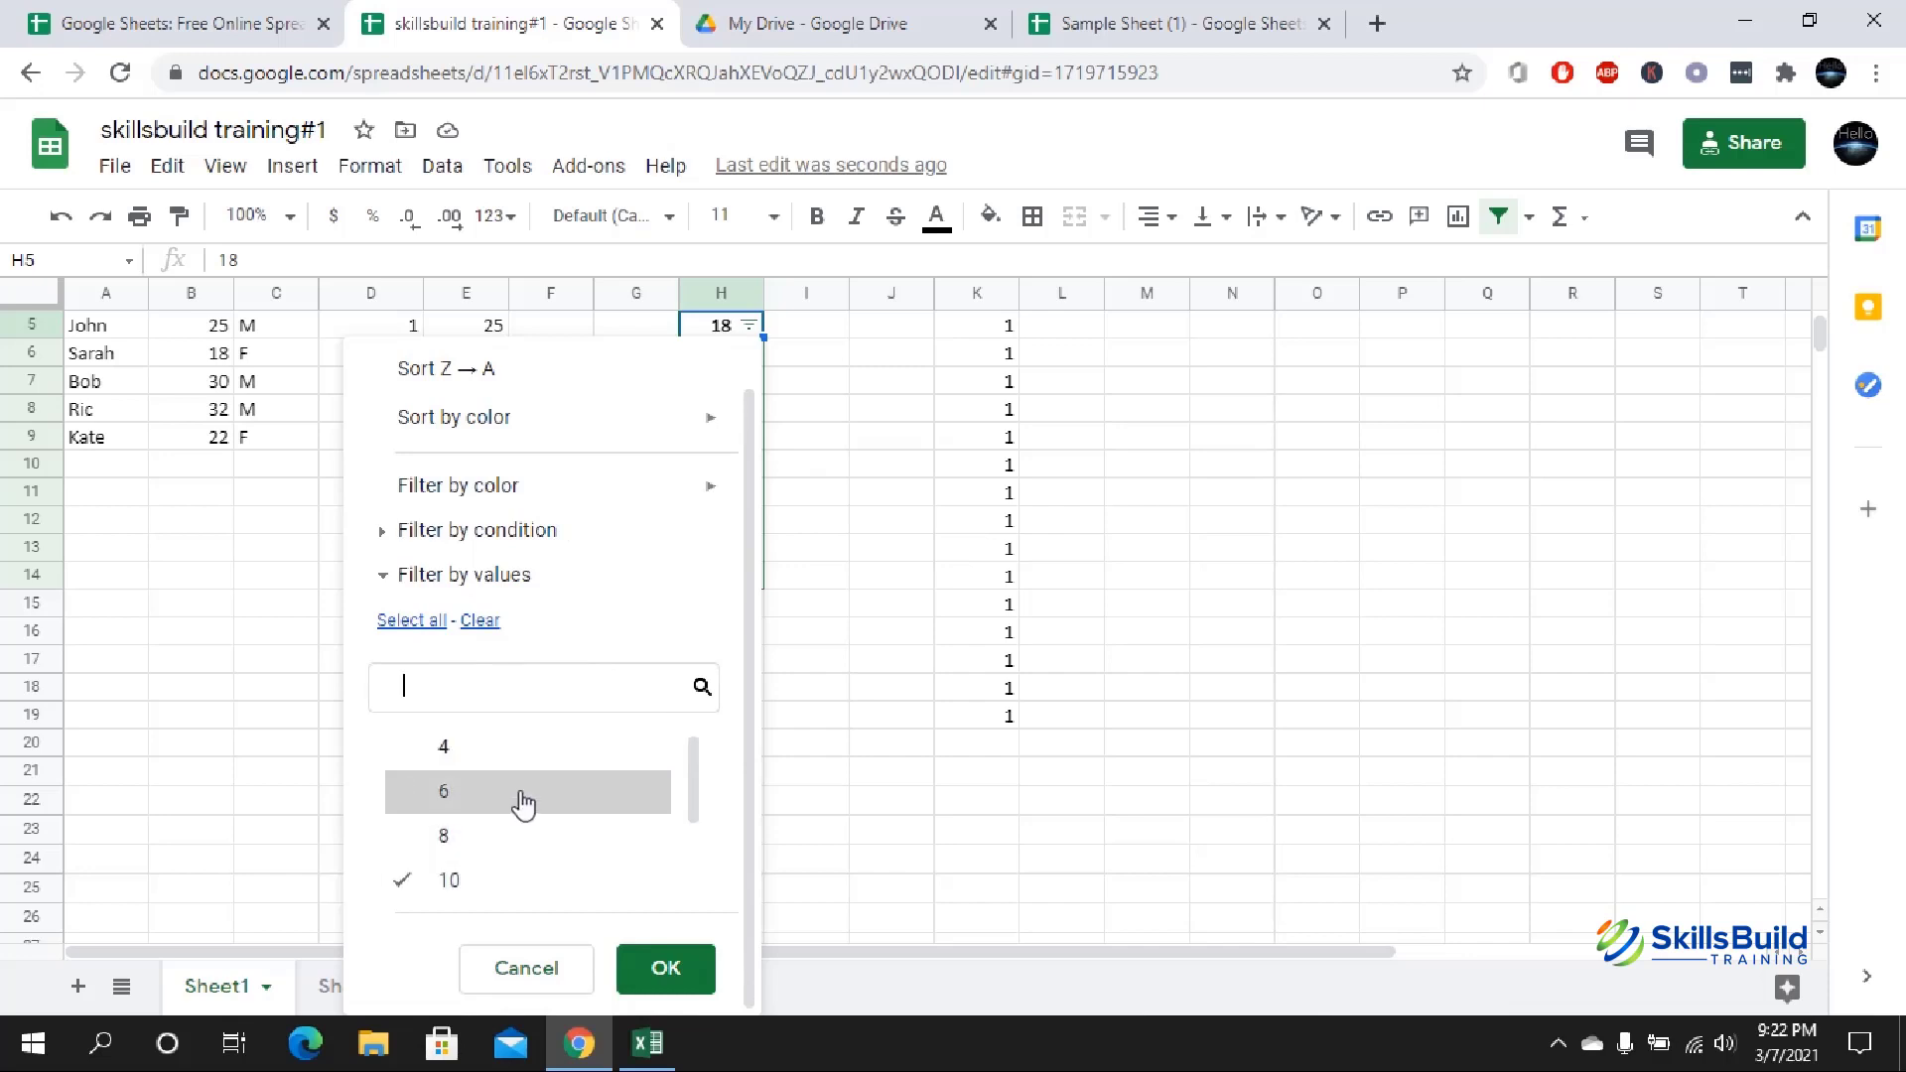
{"action": "scroll", "coordinate": [532, 809], "scroll_direction": "down", "scroll_amount": 2}
{"action": "left_click", "coordinate": [524, 802]}
{"action": "left_click", "coordinate": [516, 834]}
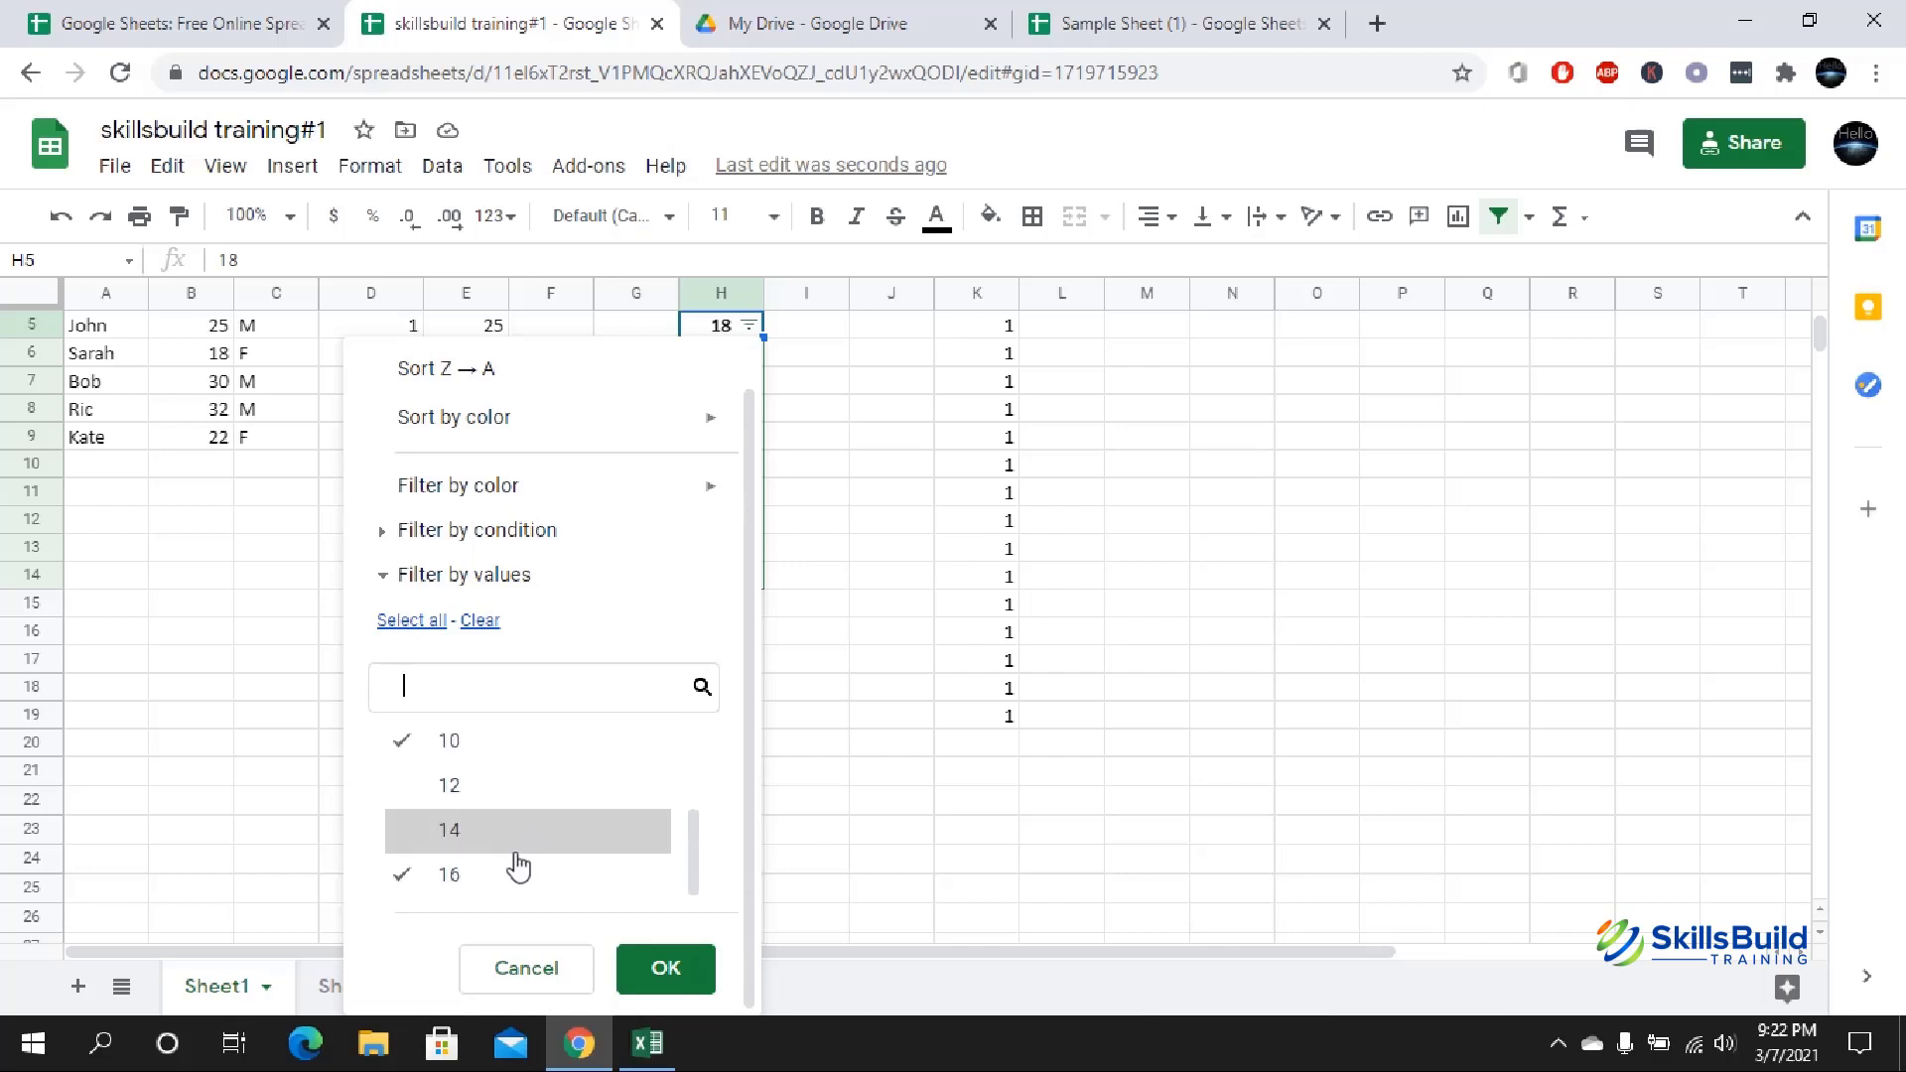
{"action": "left_click", "coordinate": [518, 872]}
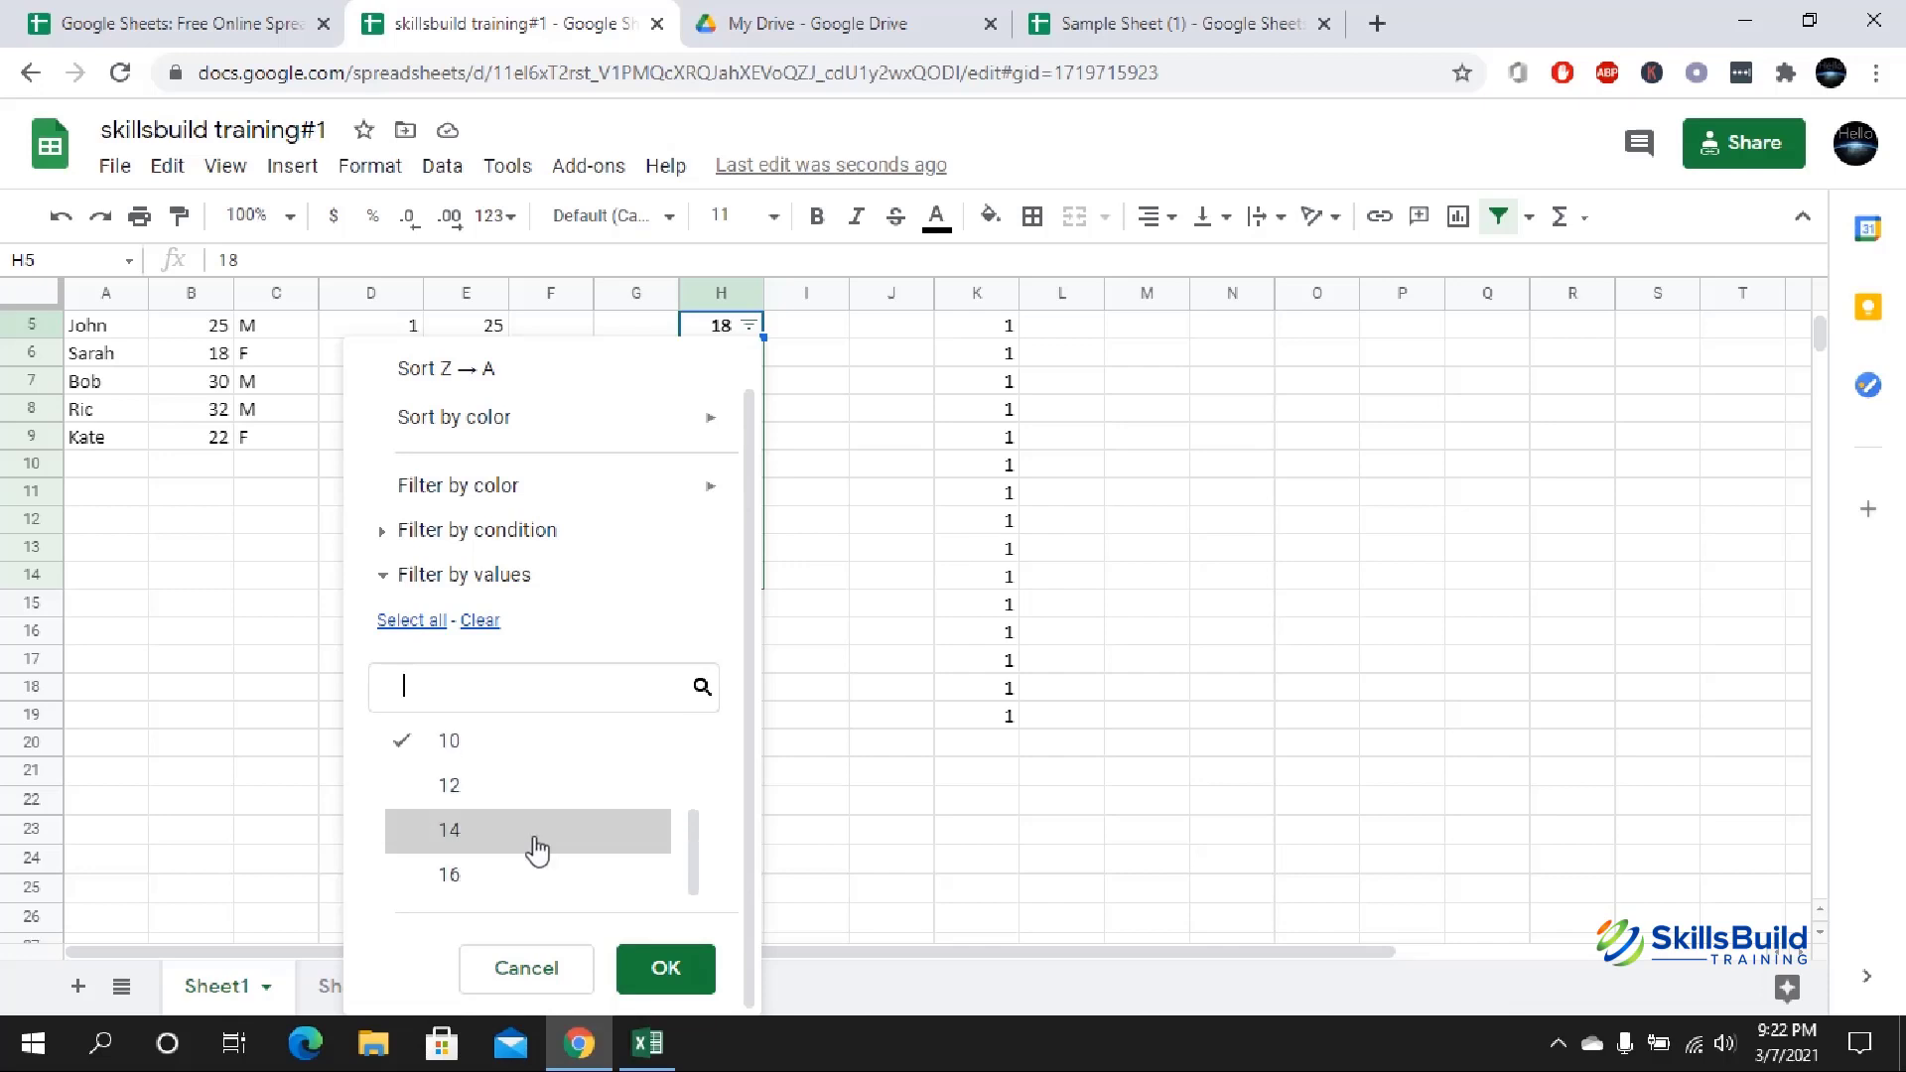
{"action": "left_click", "coordinate": [671, 968]}
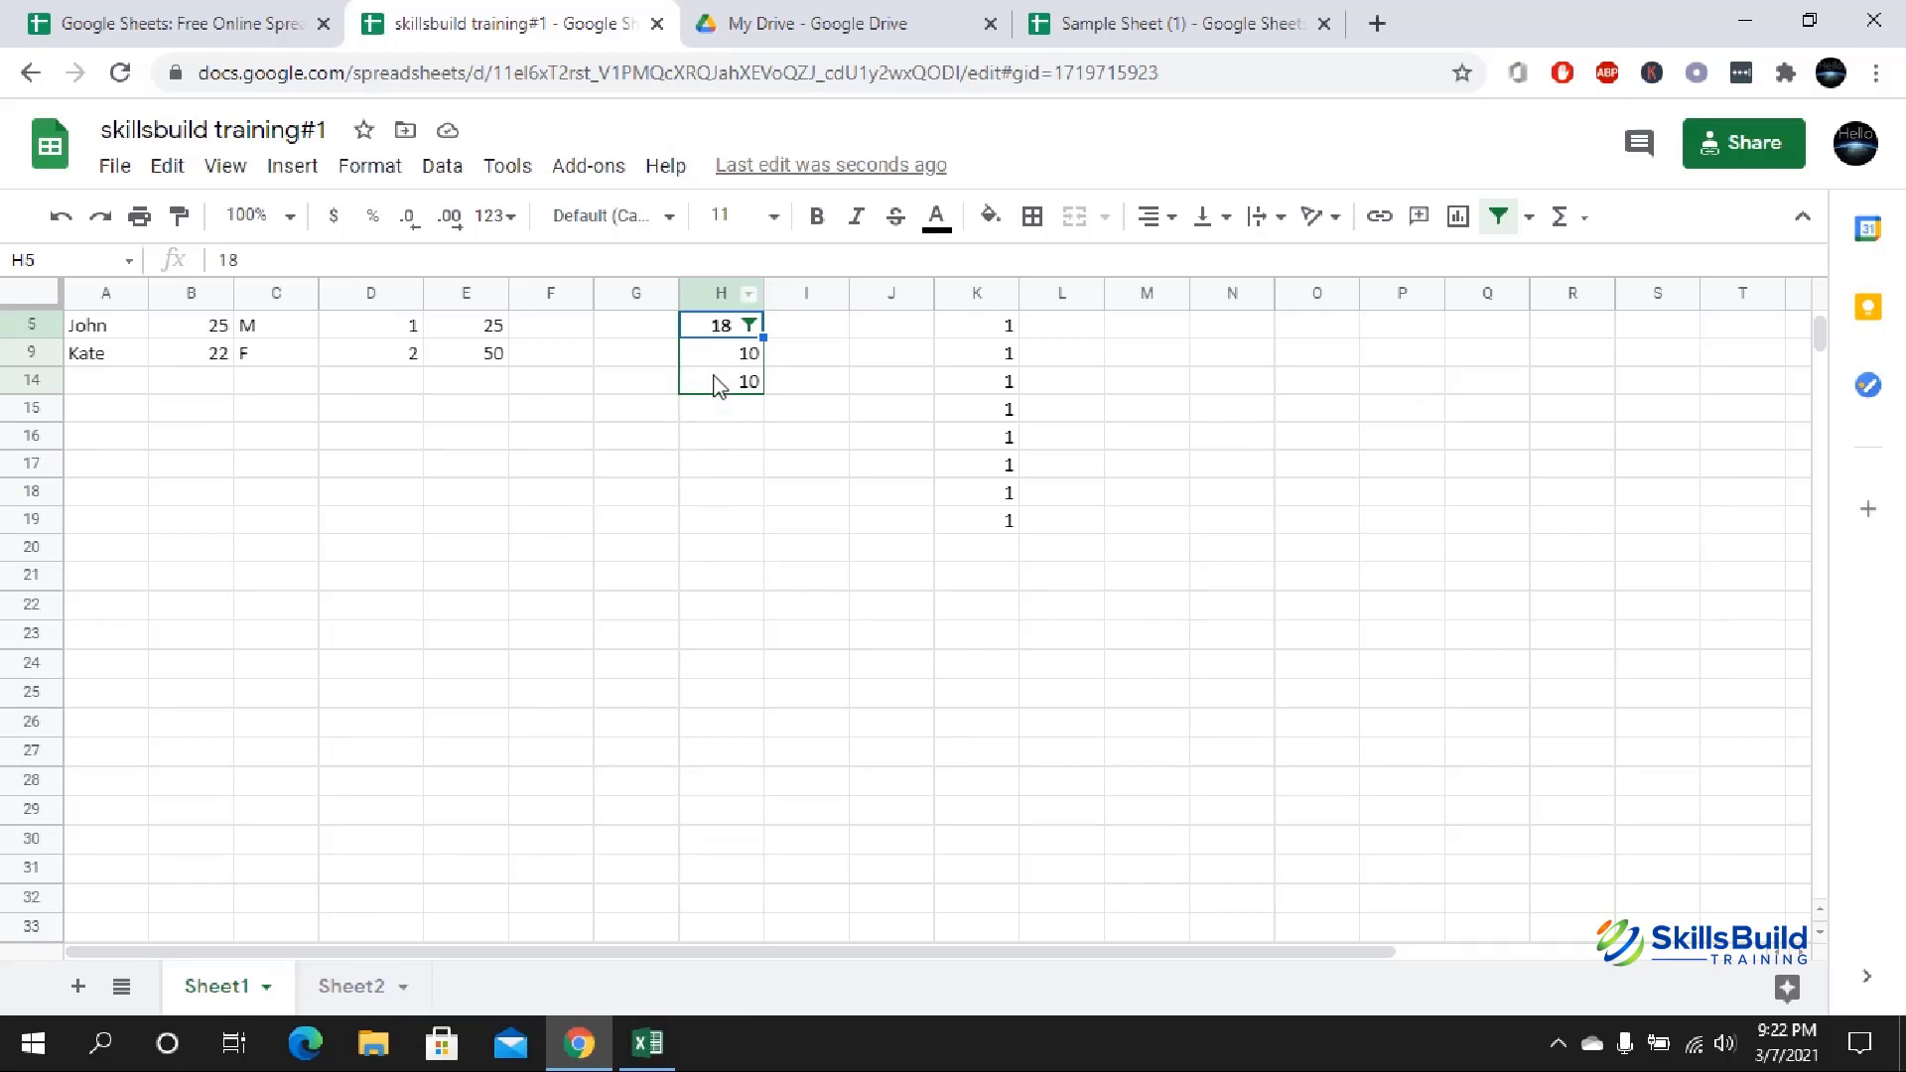
- Change the value filter in H5 to show only 2 instead of 10
{"action": "left_click", "coordinate": [749, 326]}
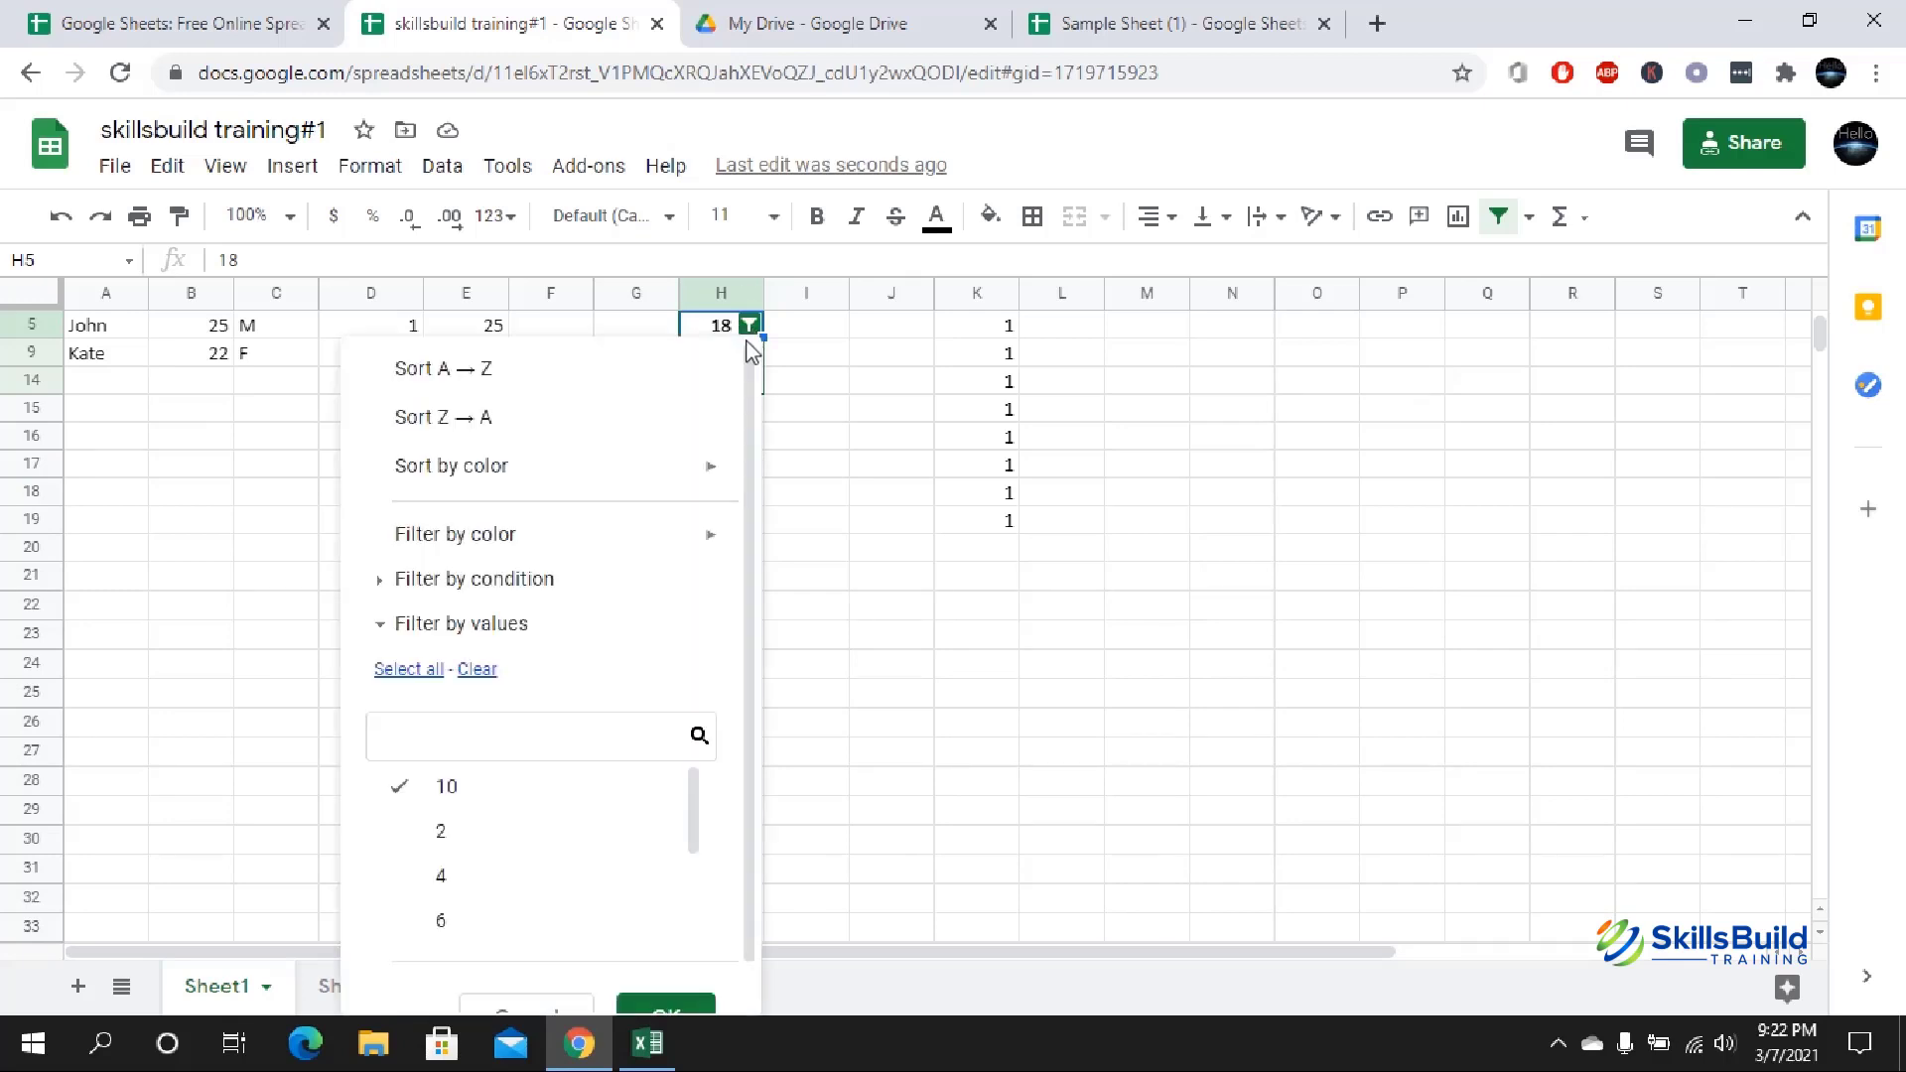
{"action": "left_click", "coordinate": [581, 791]}
{"action": "left_click", "coordinate": [564, 834]}
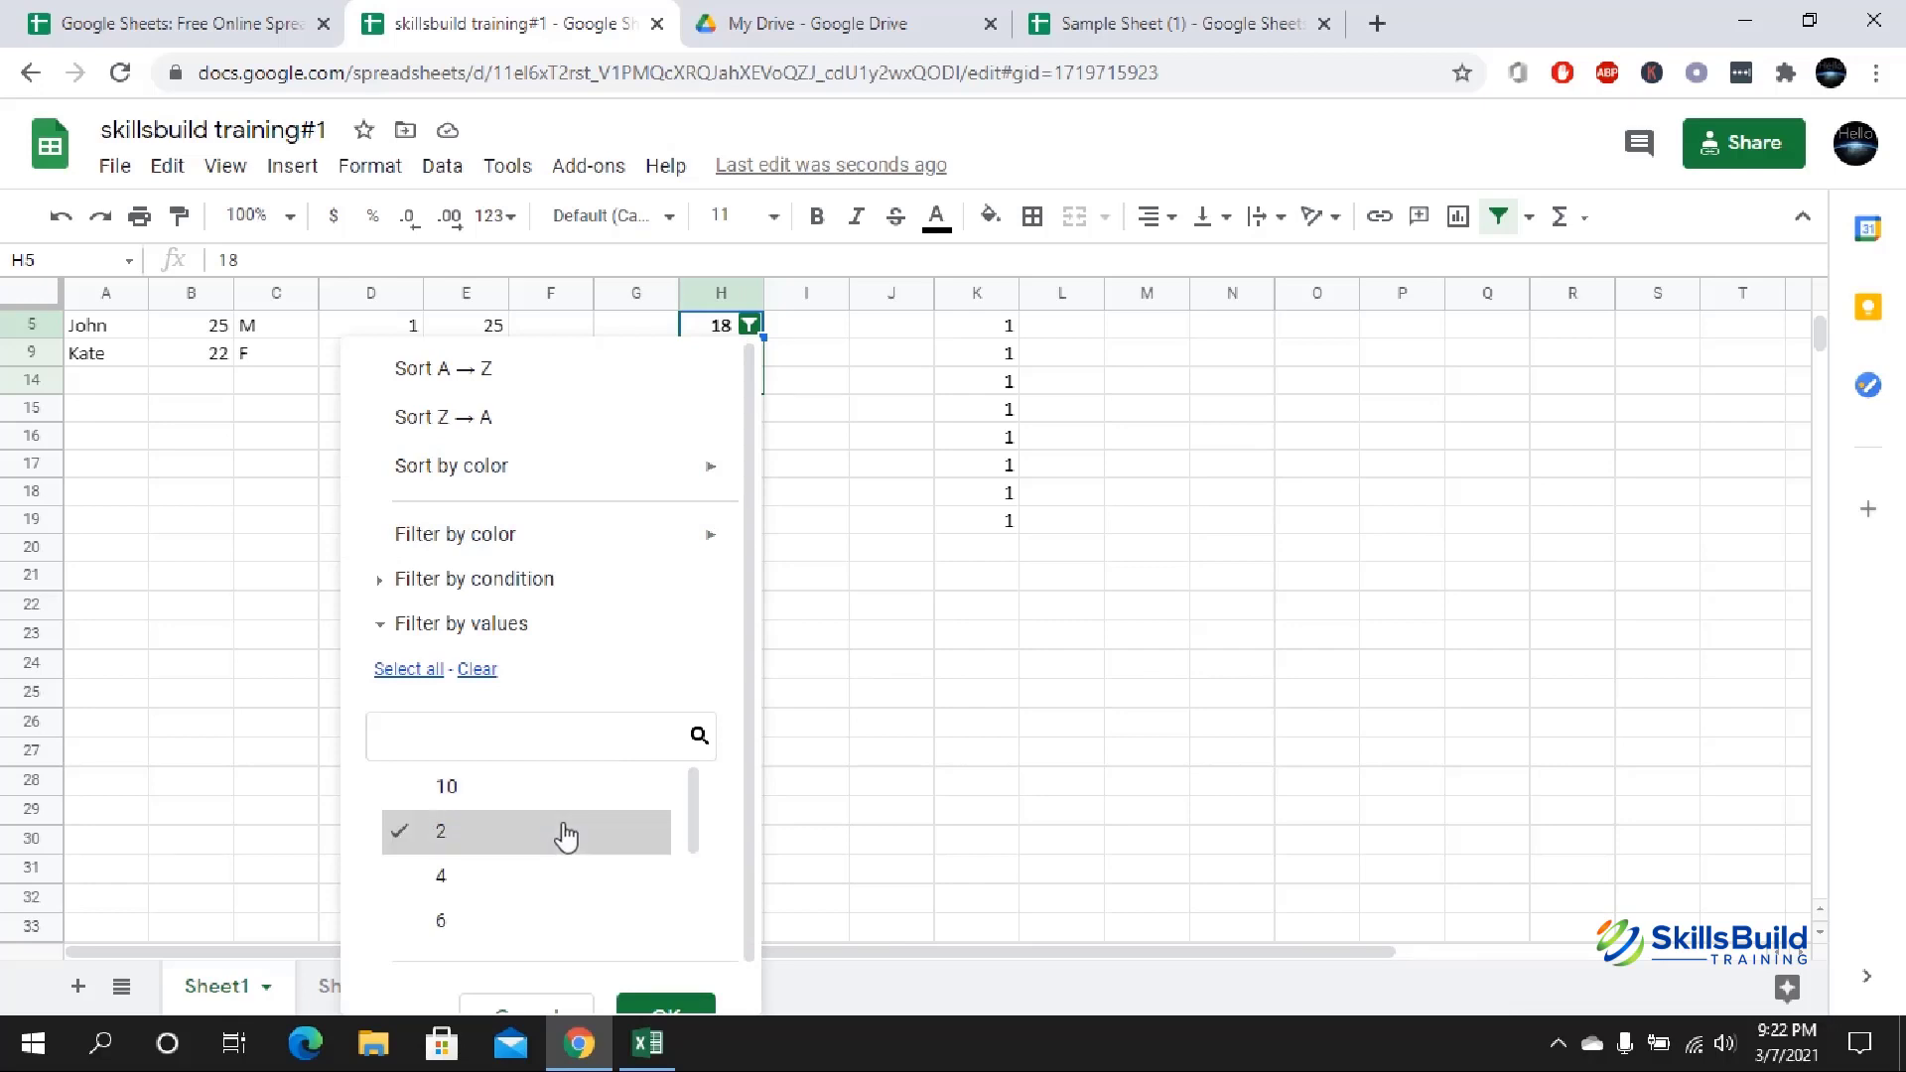
{"action": "scroll", "coordinate": [668, 906], "scroll_direction": "down", "scroll_amount": 5}
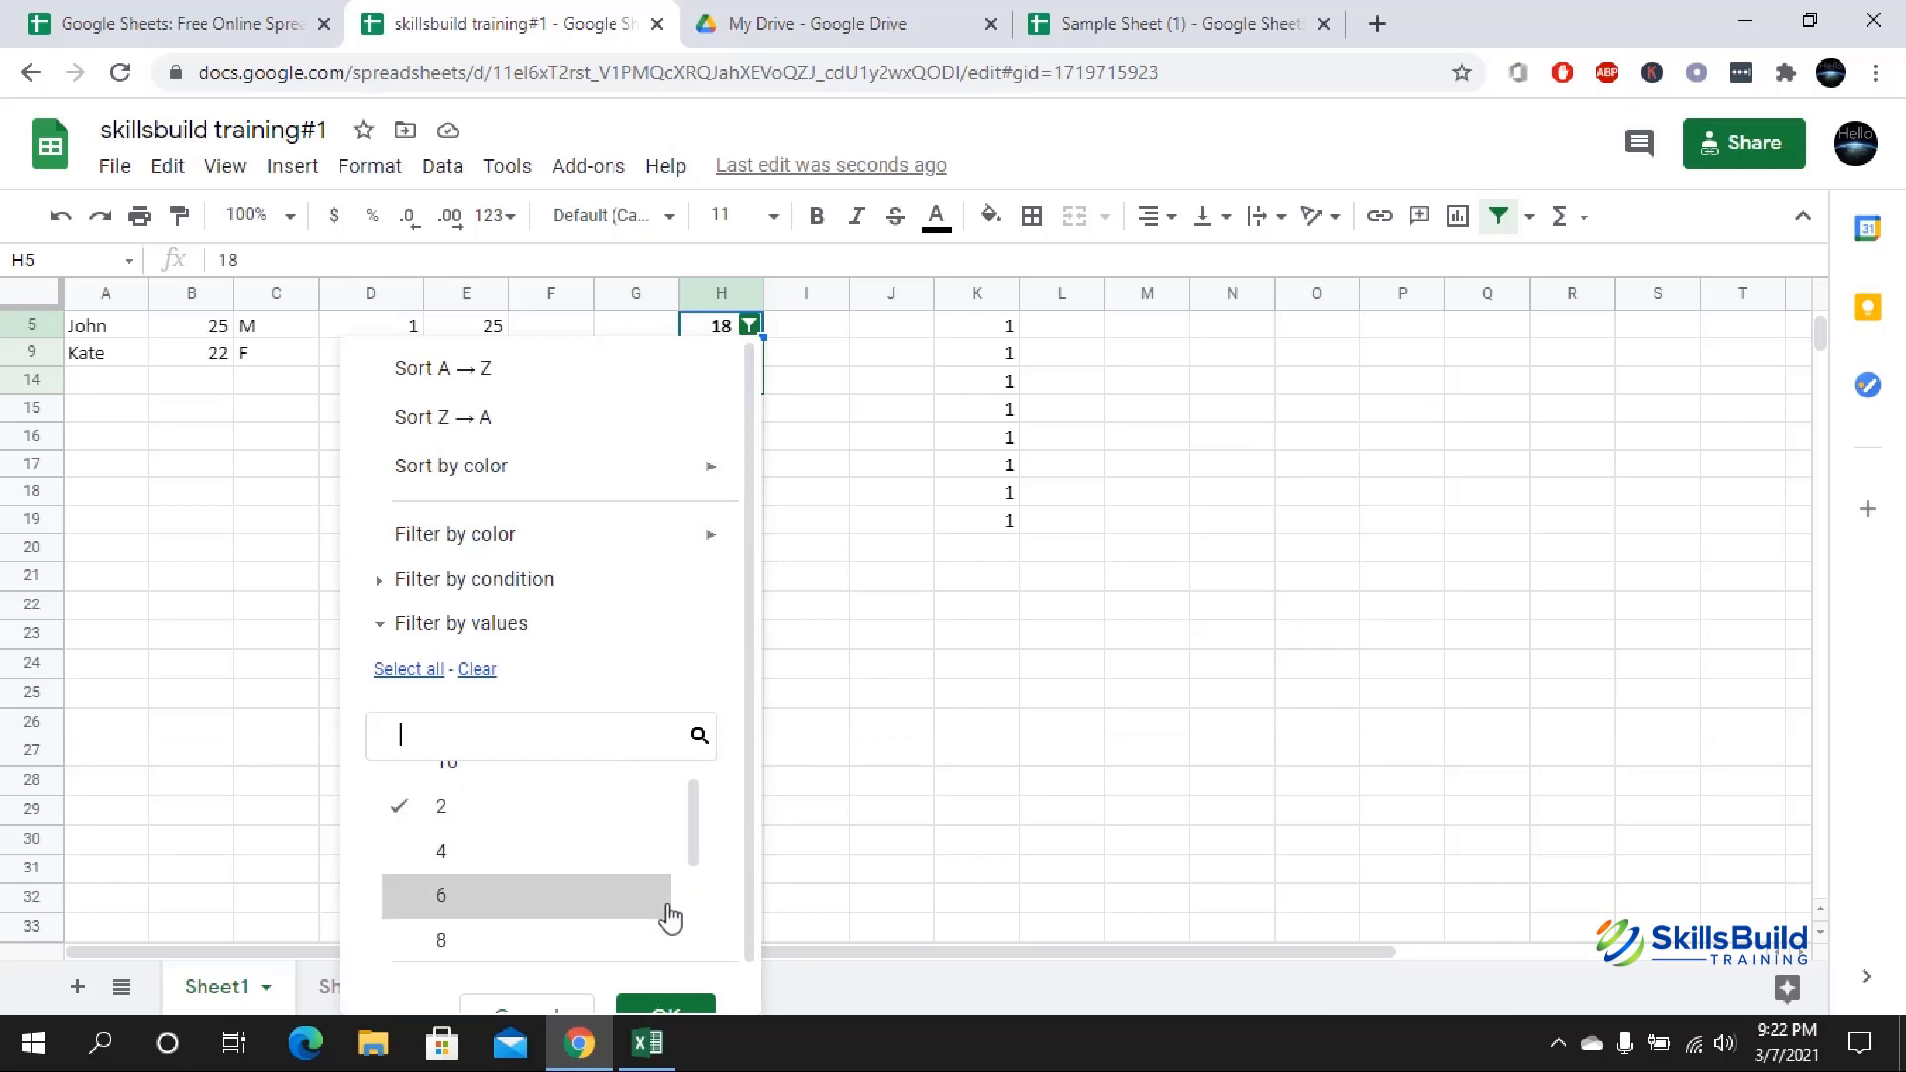
{"action": "left_click", "coordinate": [682, 975]}
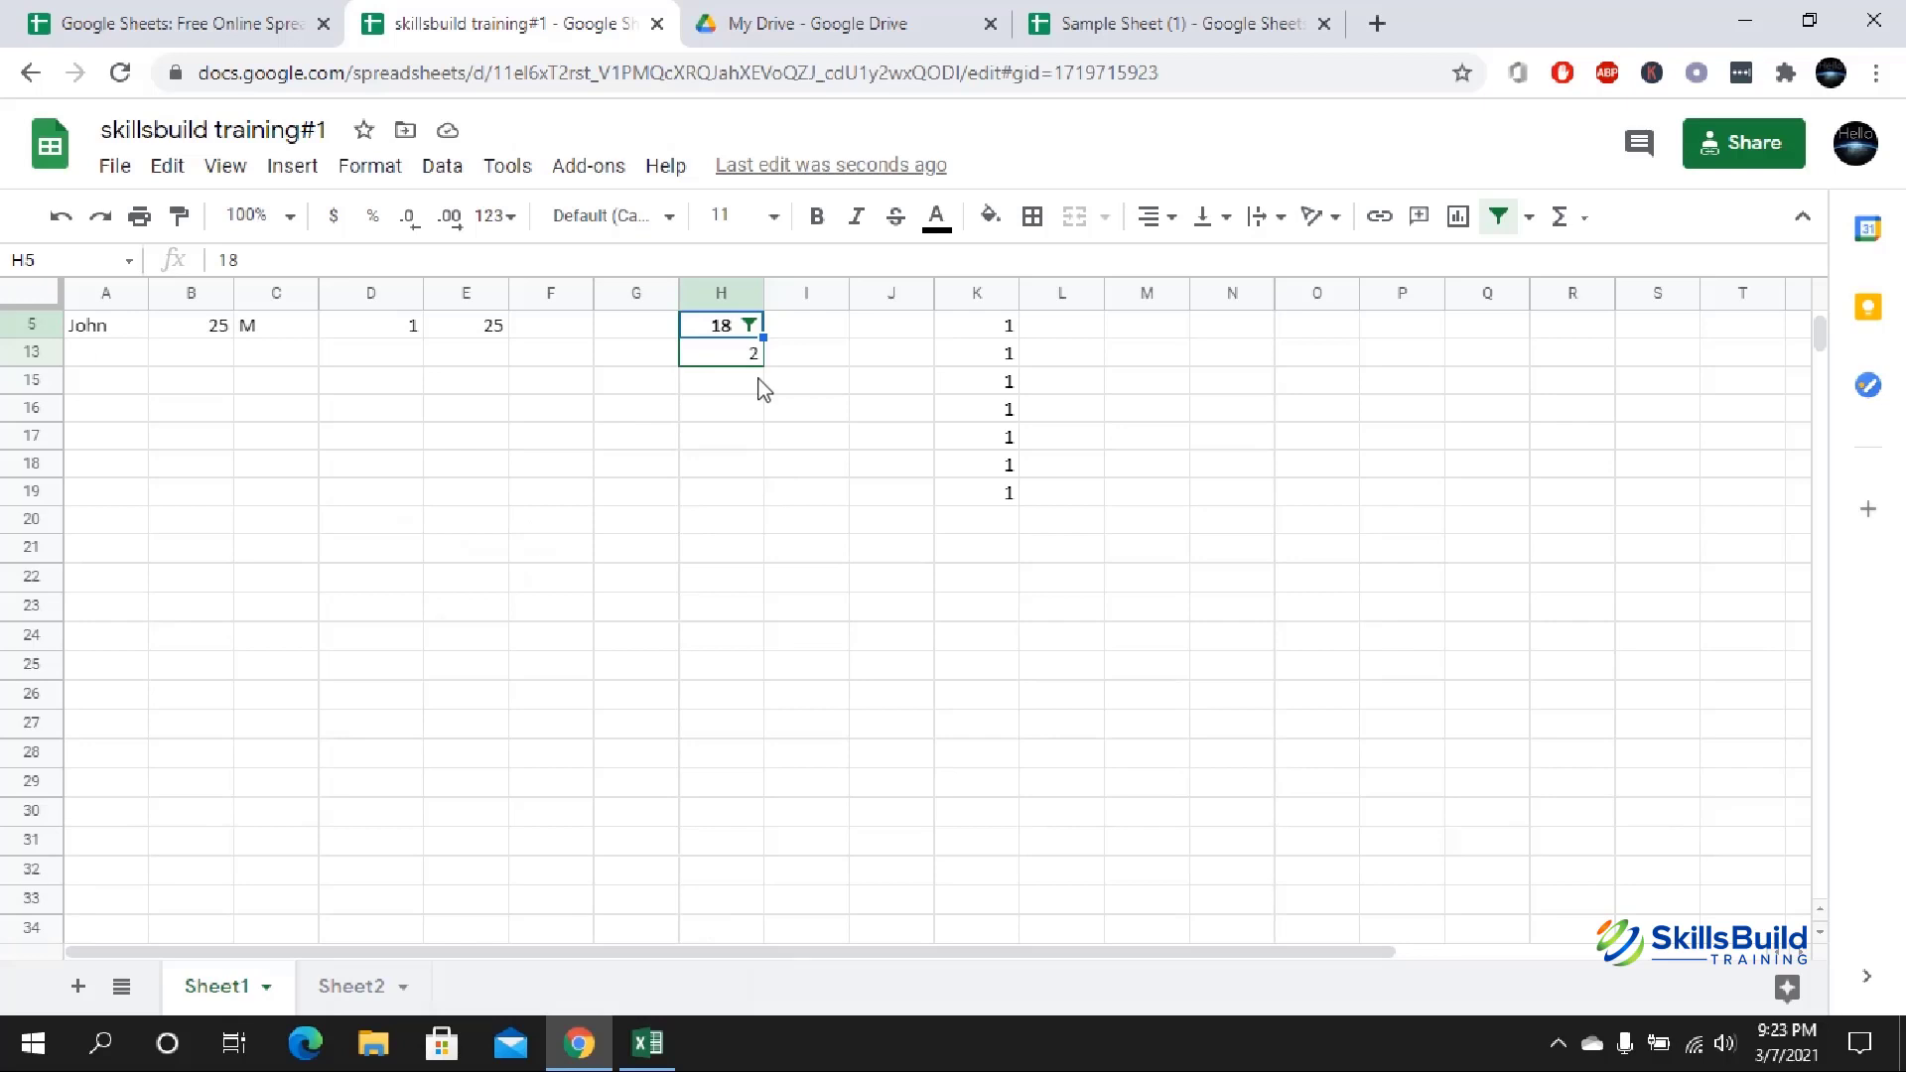
- Add the value 12 to the values shown by the filter in H5
{"action": "left_click", "coordinate": [749, 325]}
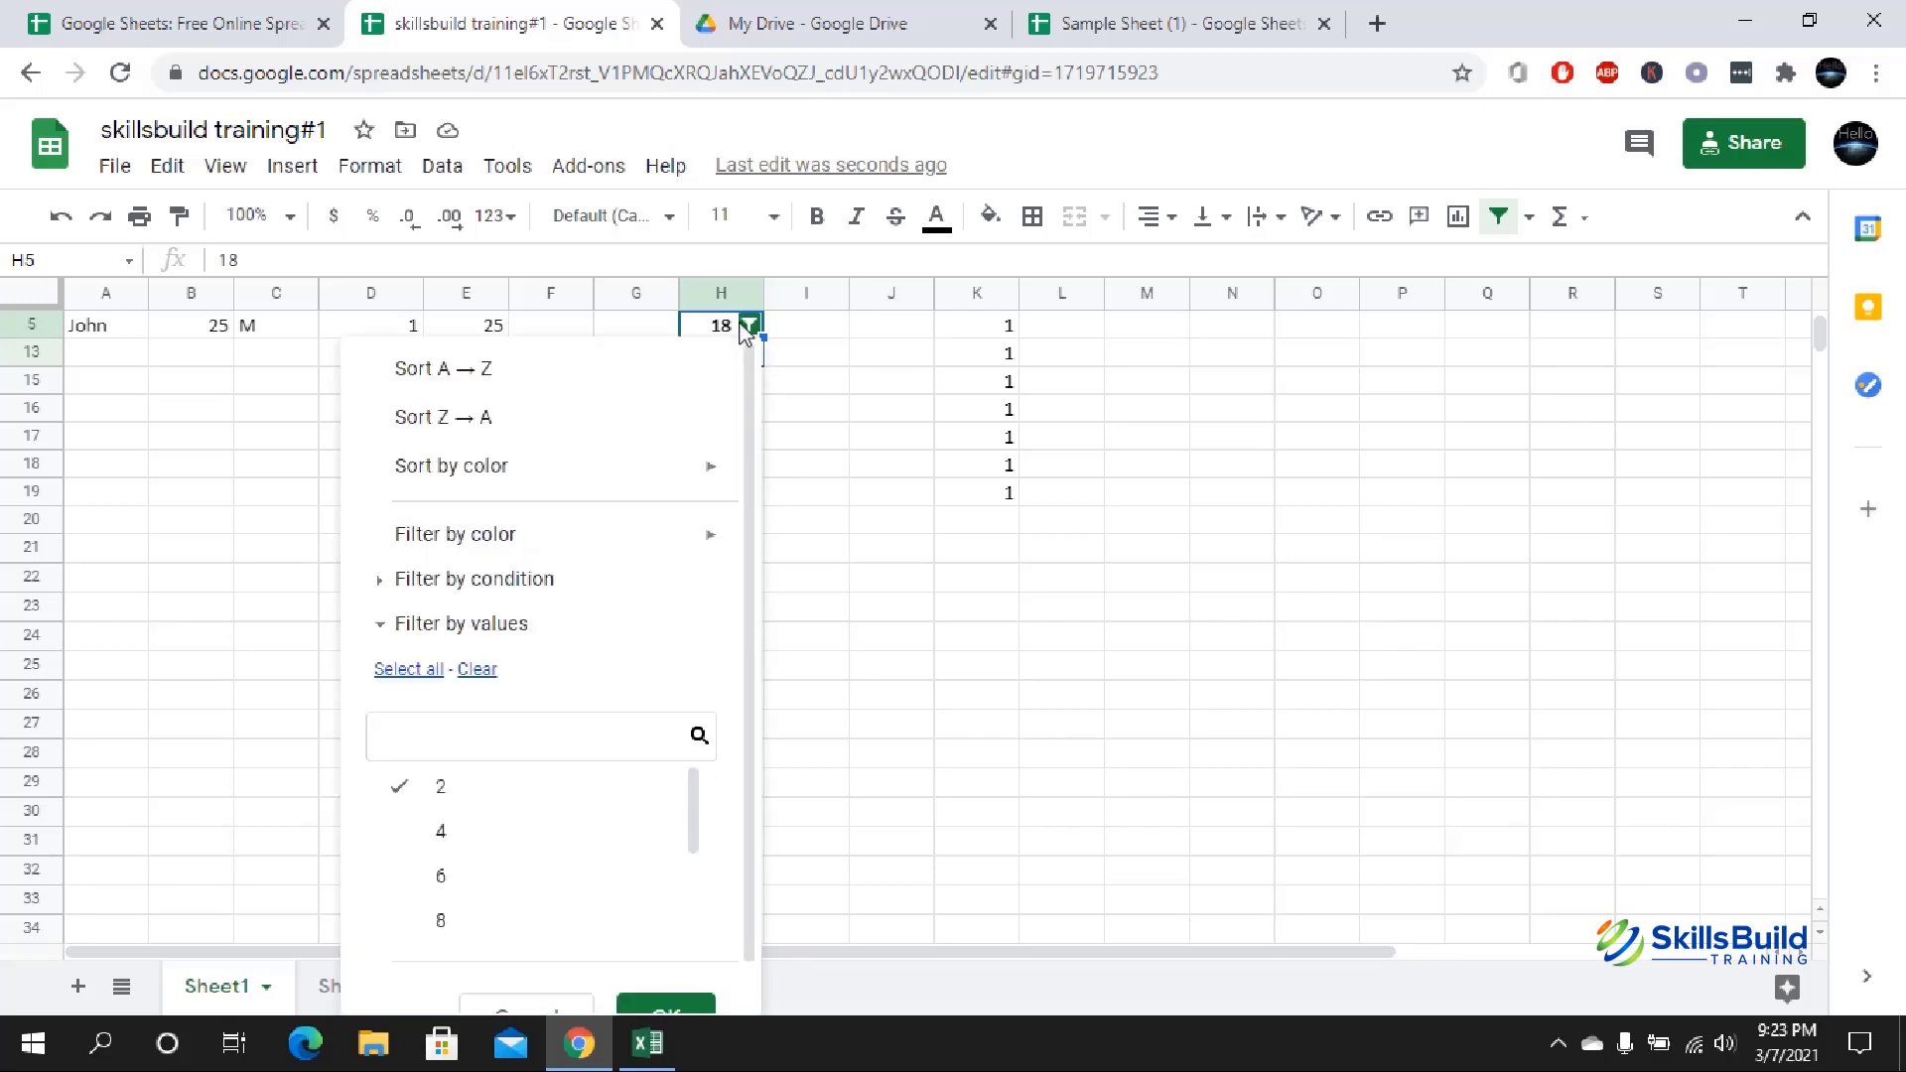
{"action": "scroll", "coordinate": [582, 823], "scroll_direction": "down", "scroll_amount": 2}
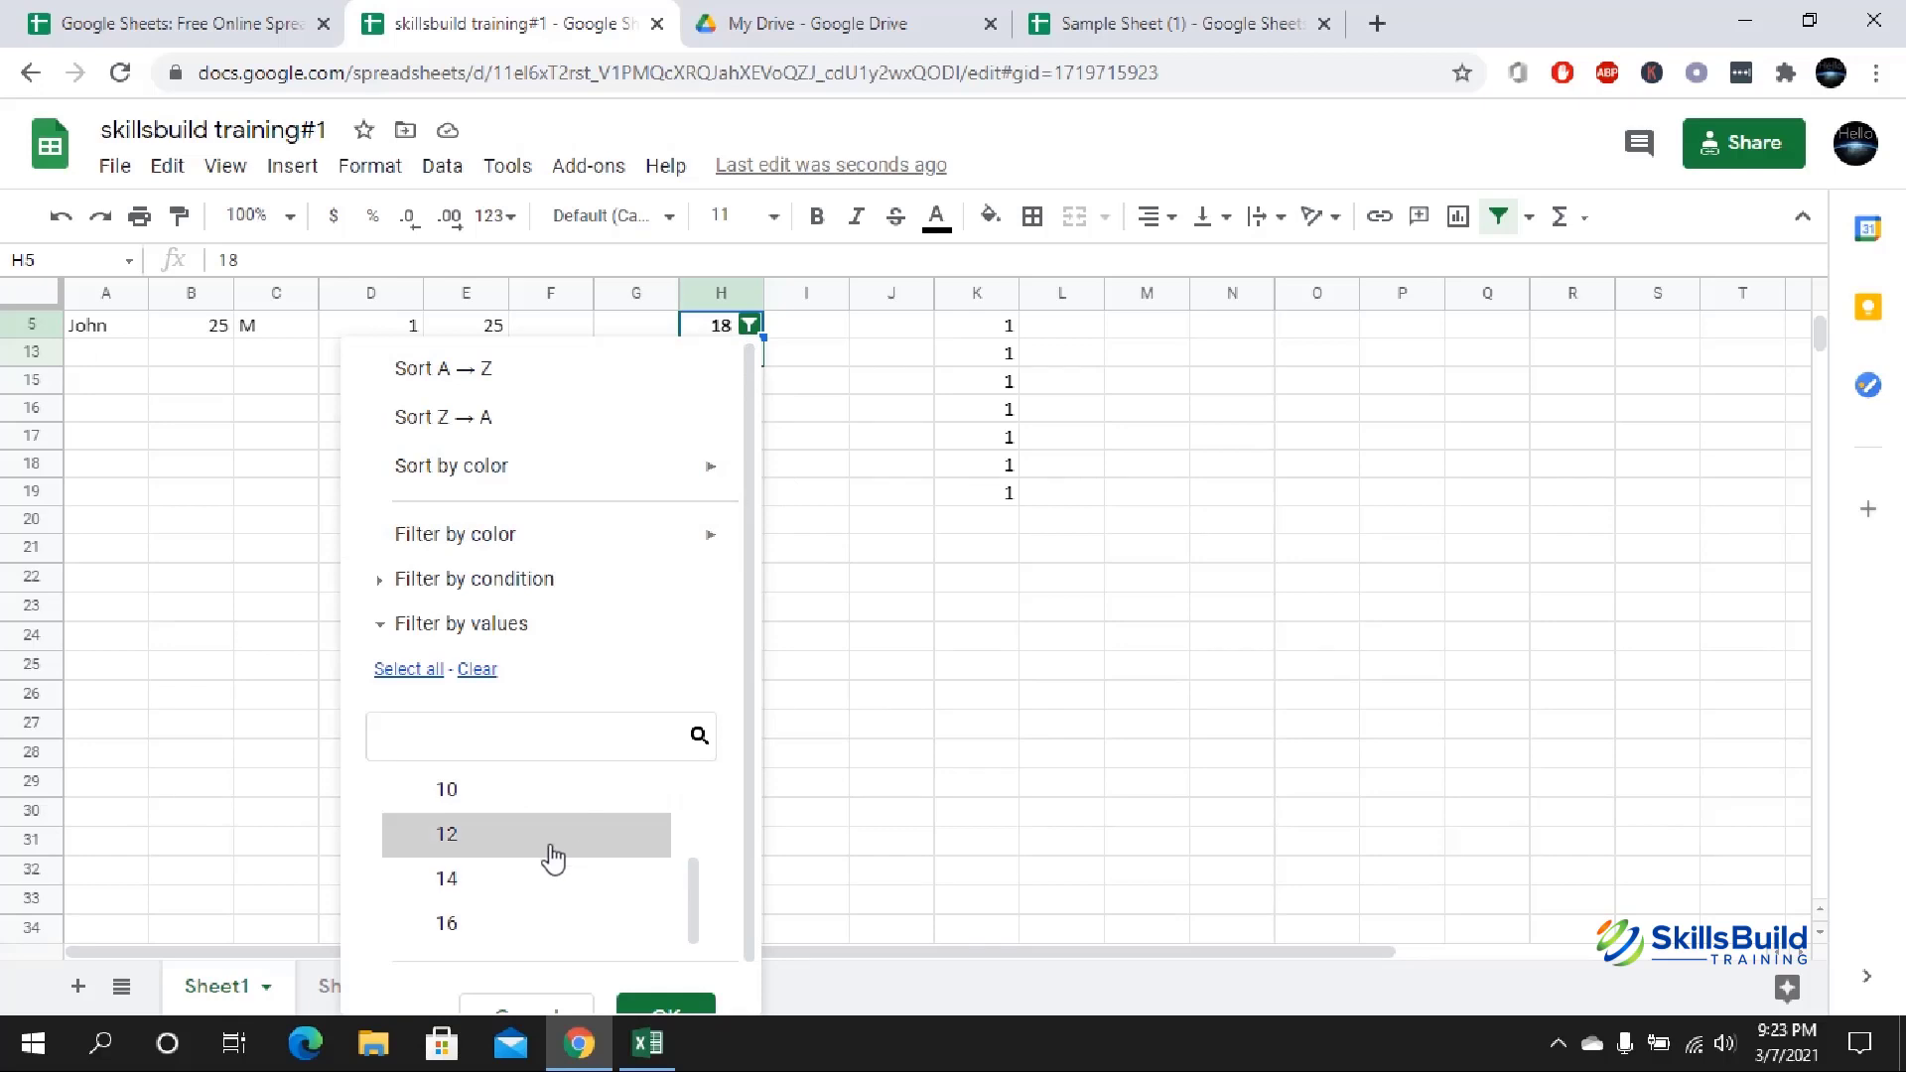
{"action": "left_click", "coordinate": [650, 1007]}
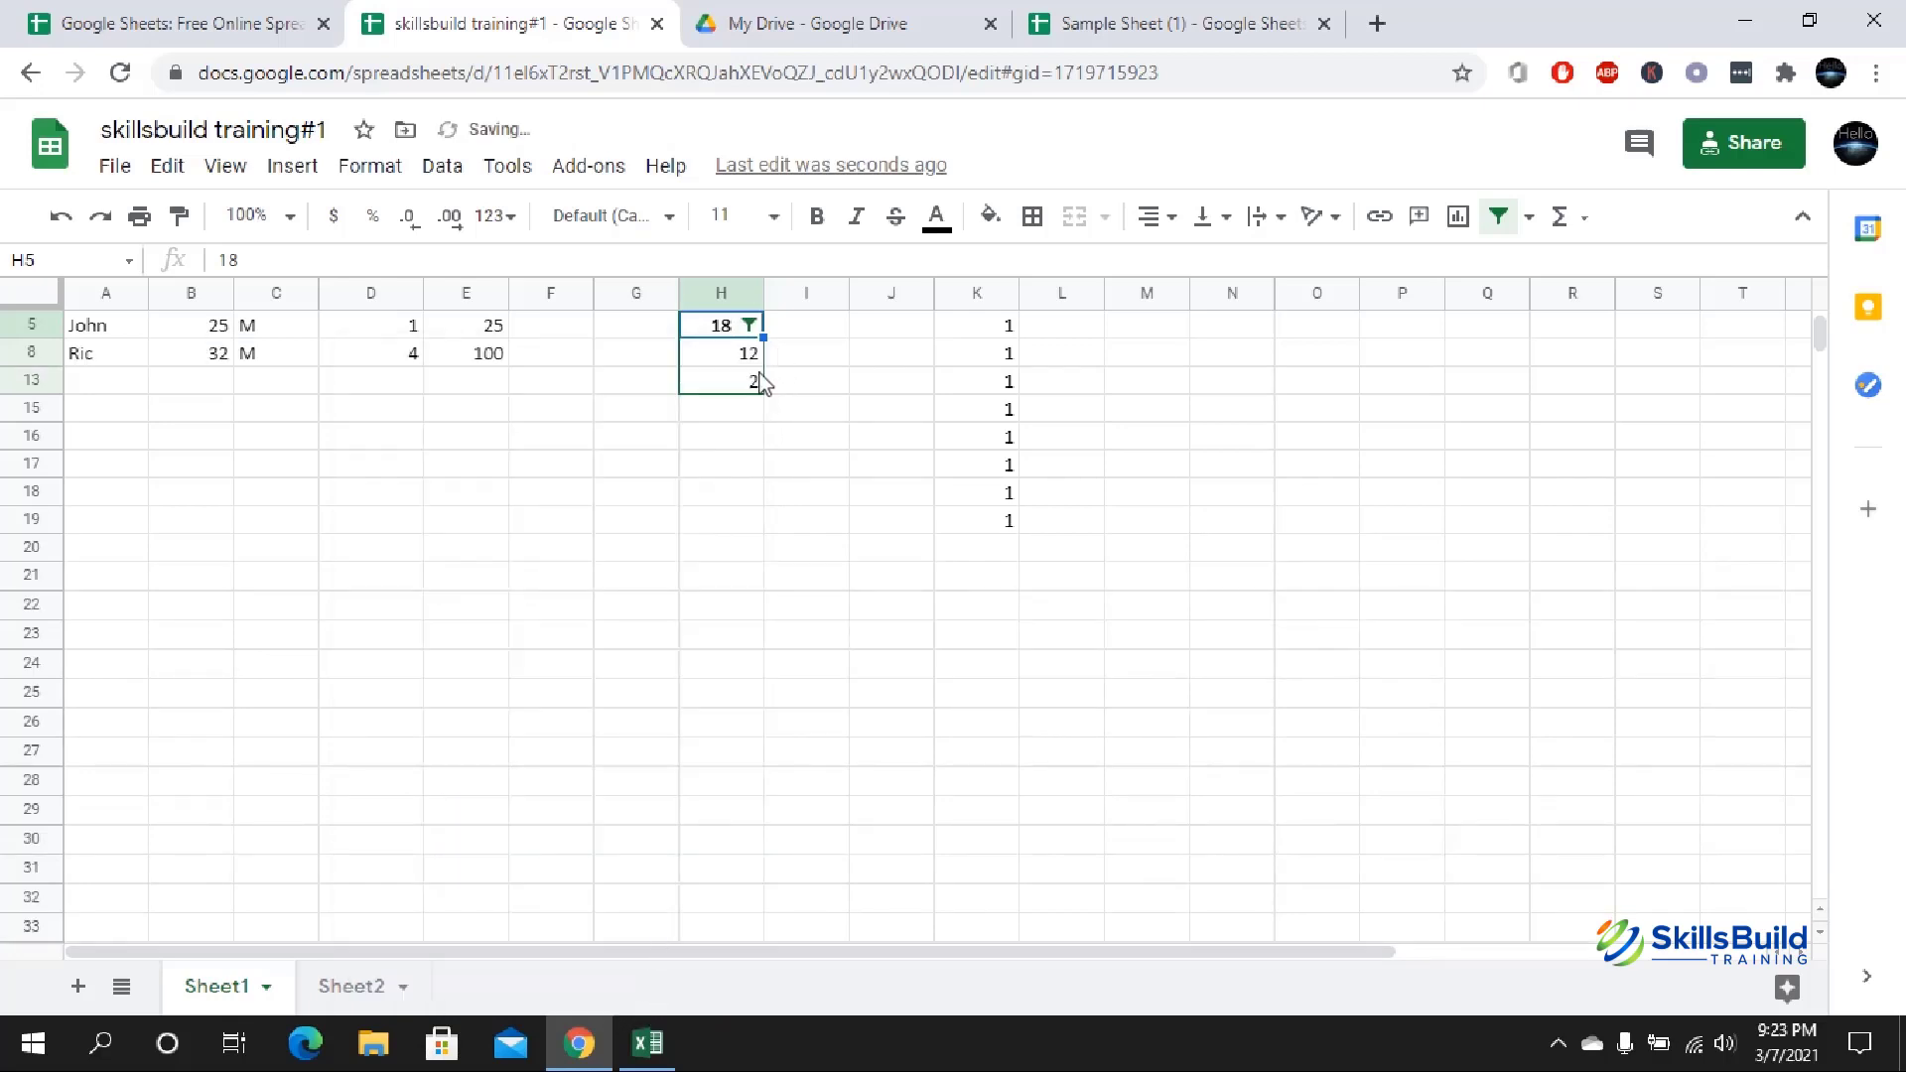
- Select all values in the H5 filter and apply it so every row of the range is shown
{"action": "left_click", "coordinate": [749, 325]}
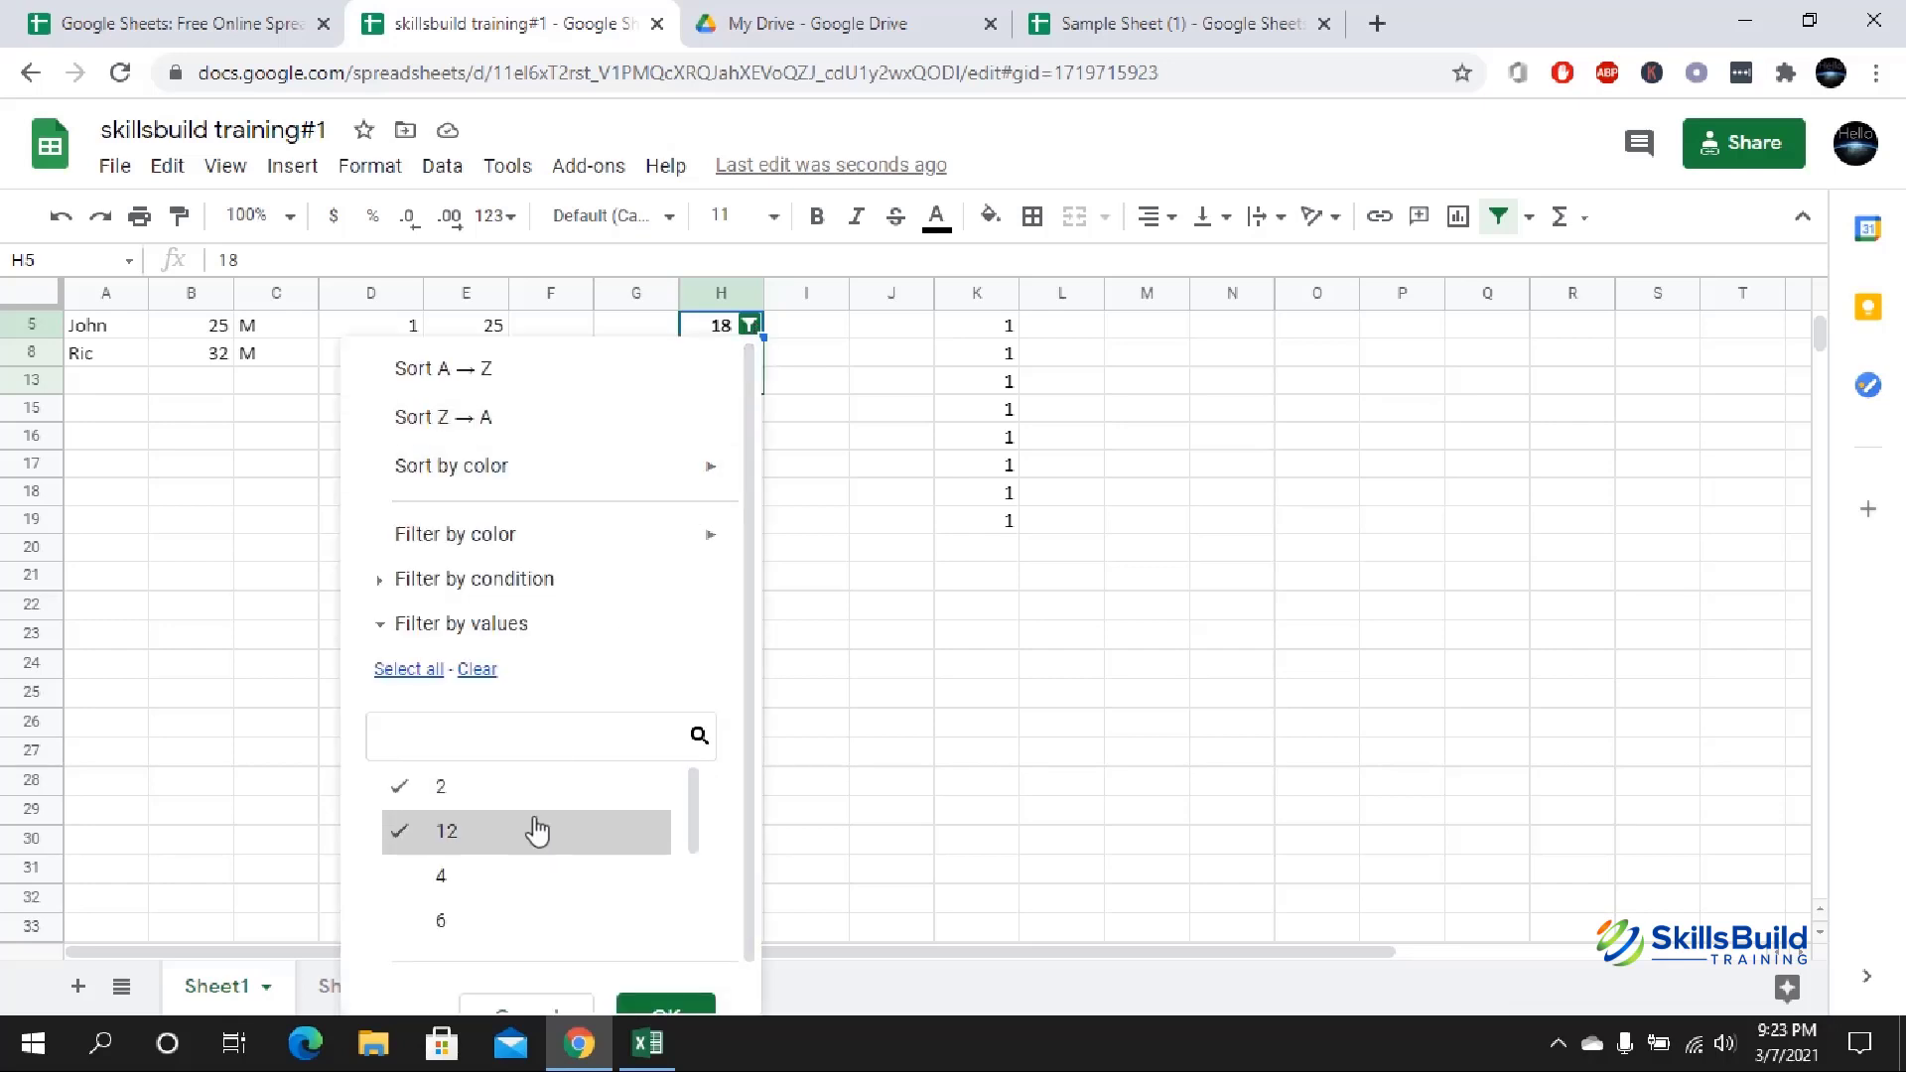
{"action": "scroll", "coordinate": [553, 878], "scroll_direction": "down", "scroll_amount": 2}
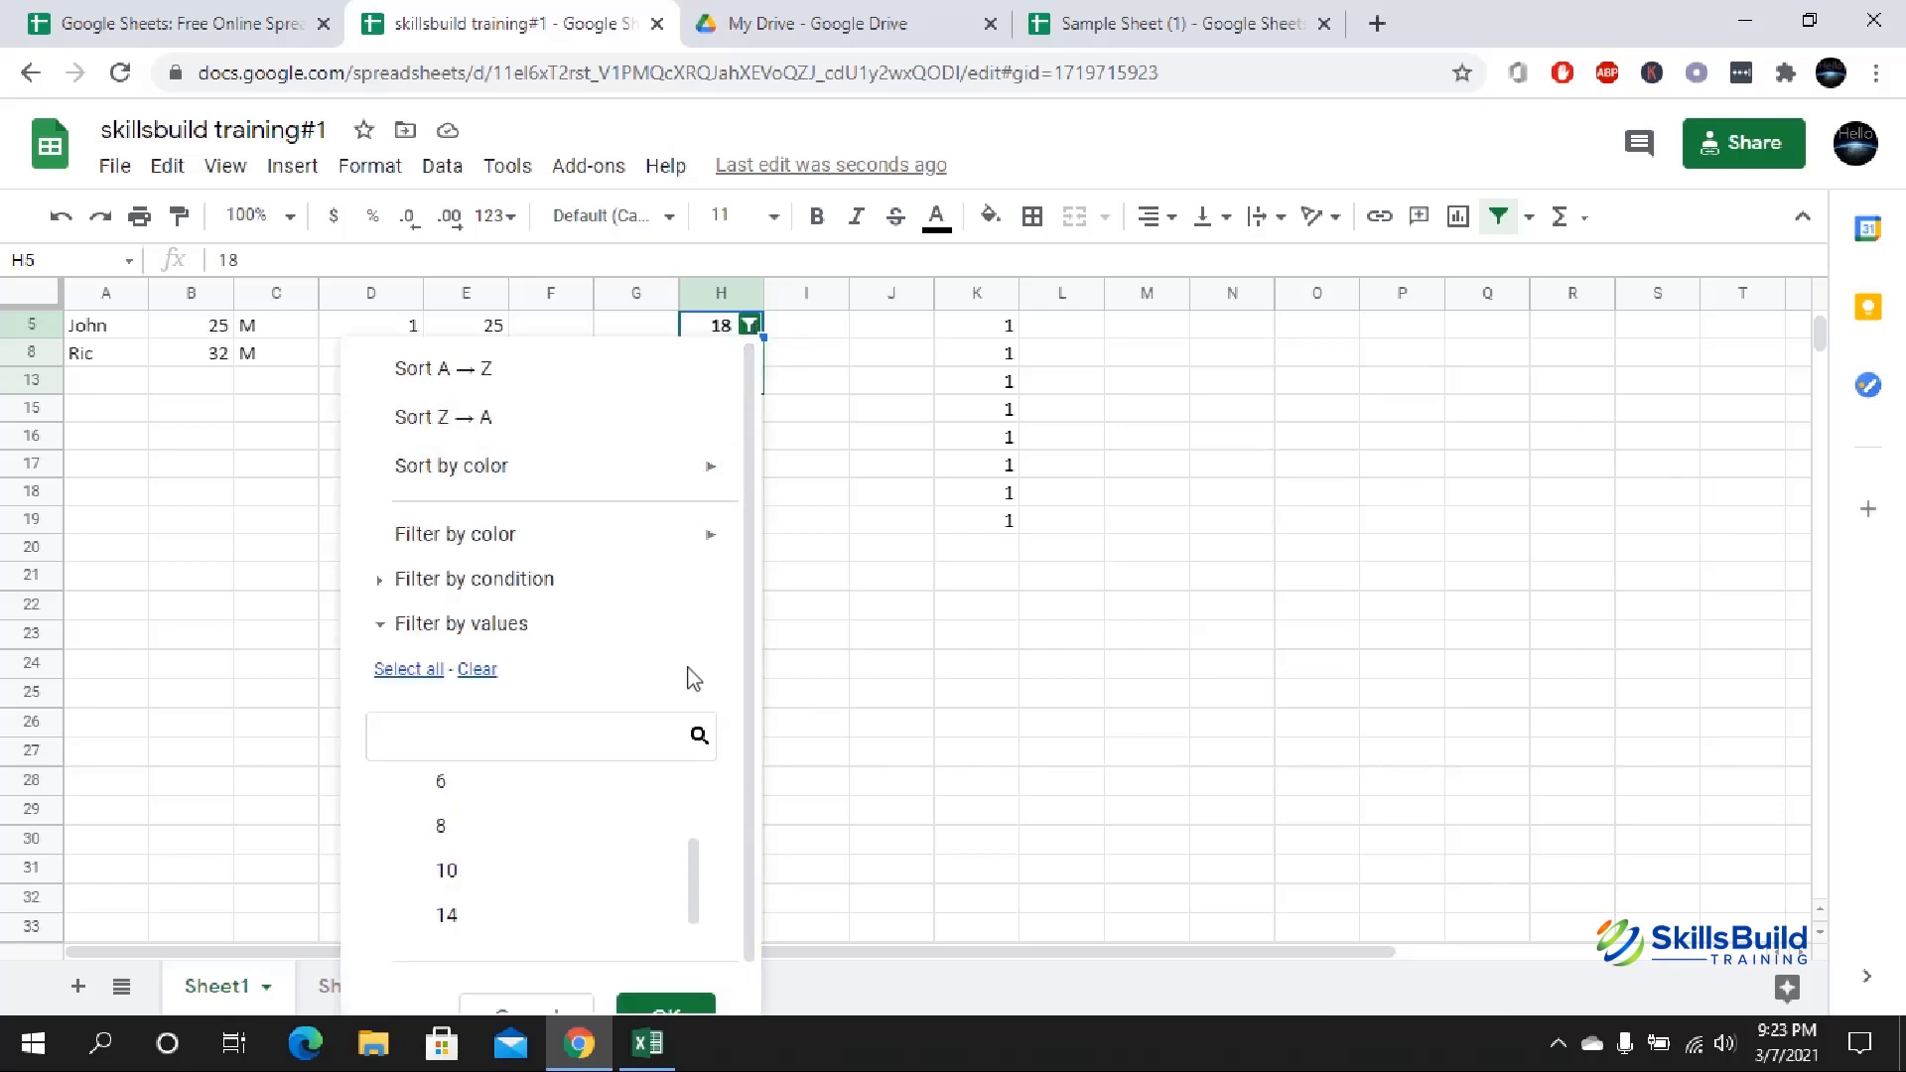
{"action": "scroll", "coordinate": [695, 680], "scroll_direction": "down", "scroll_amount": 1}
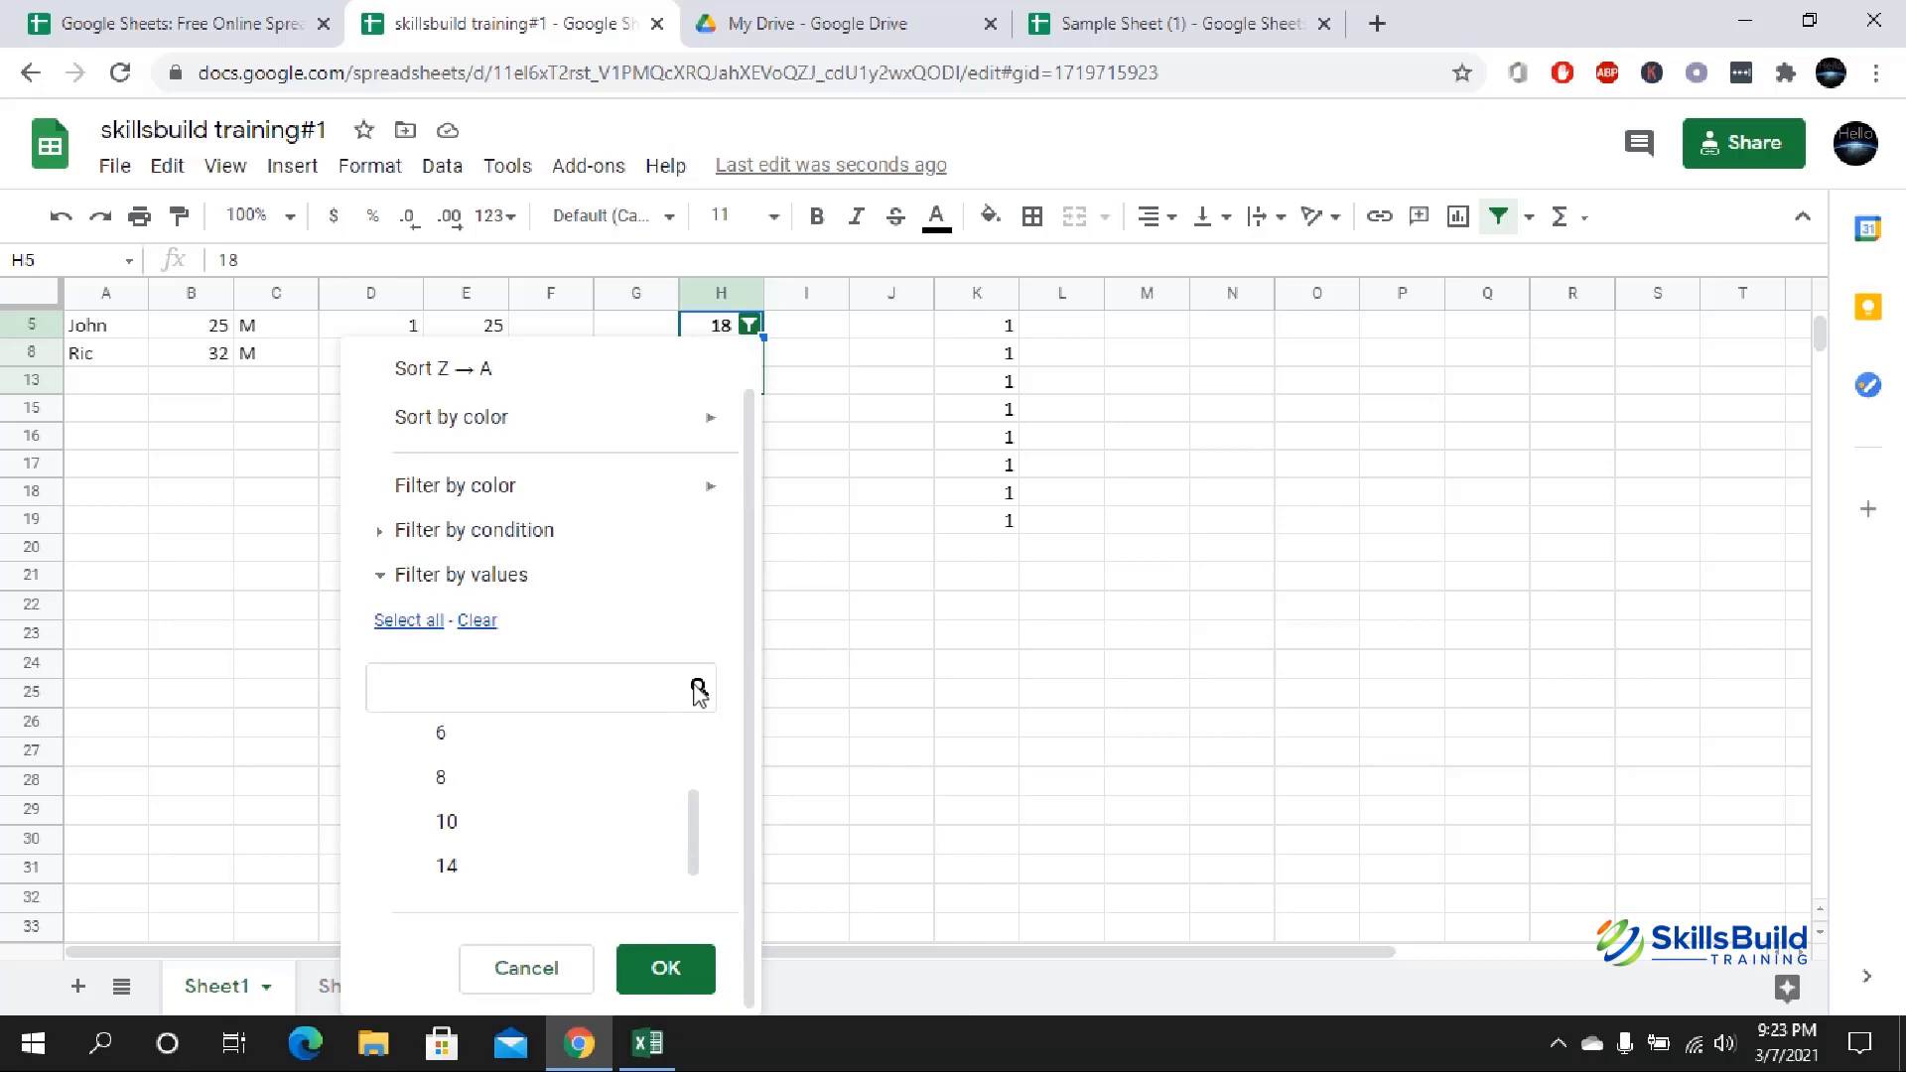
{"action": "left_click", "coordinate": [419, 628]}
{"action": "left_click", "coordinate": [666, 963]}
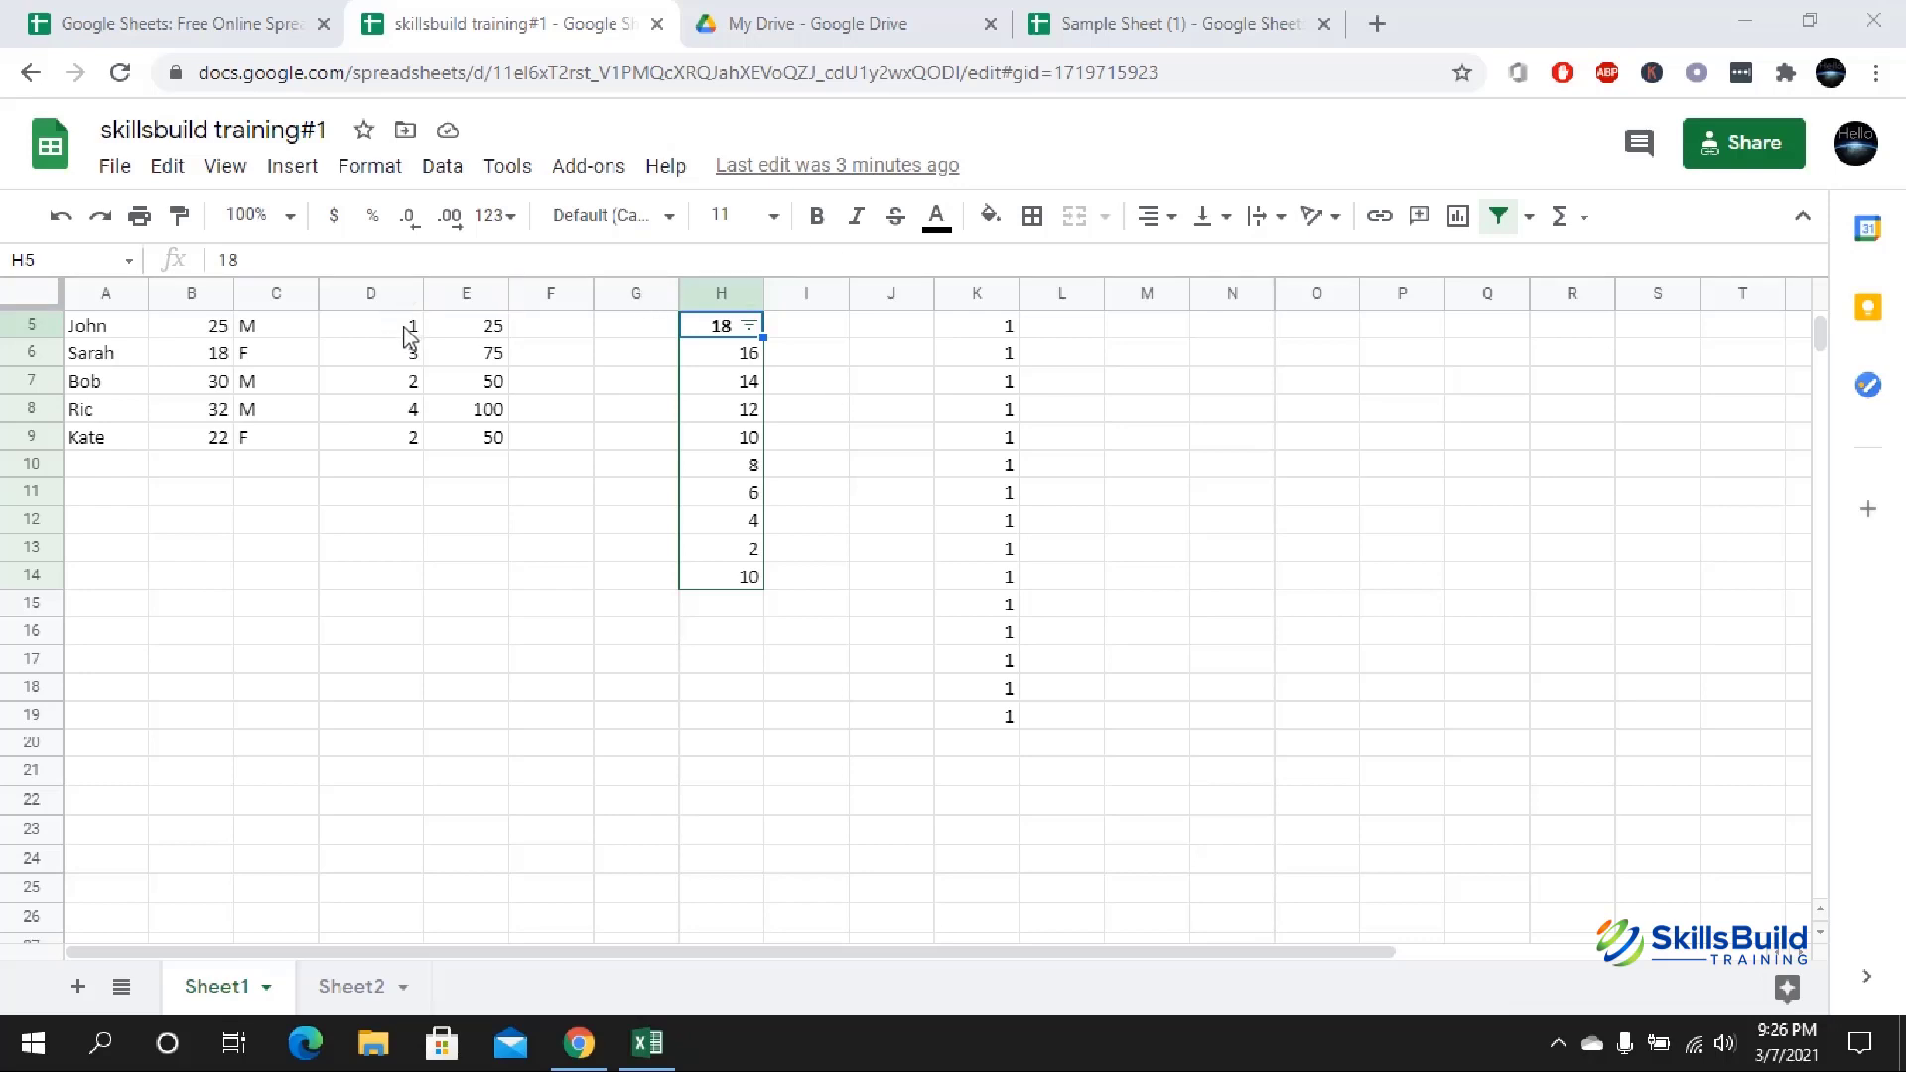
{"action": "left_click_drag", "start_coordinate": [407, 335], "coordinate": [430, 451]}
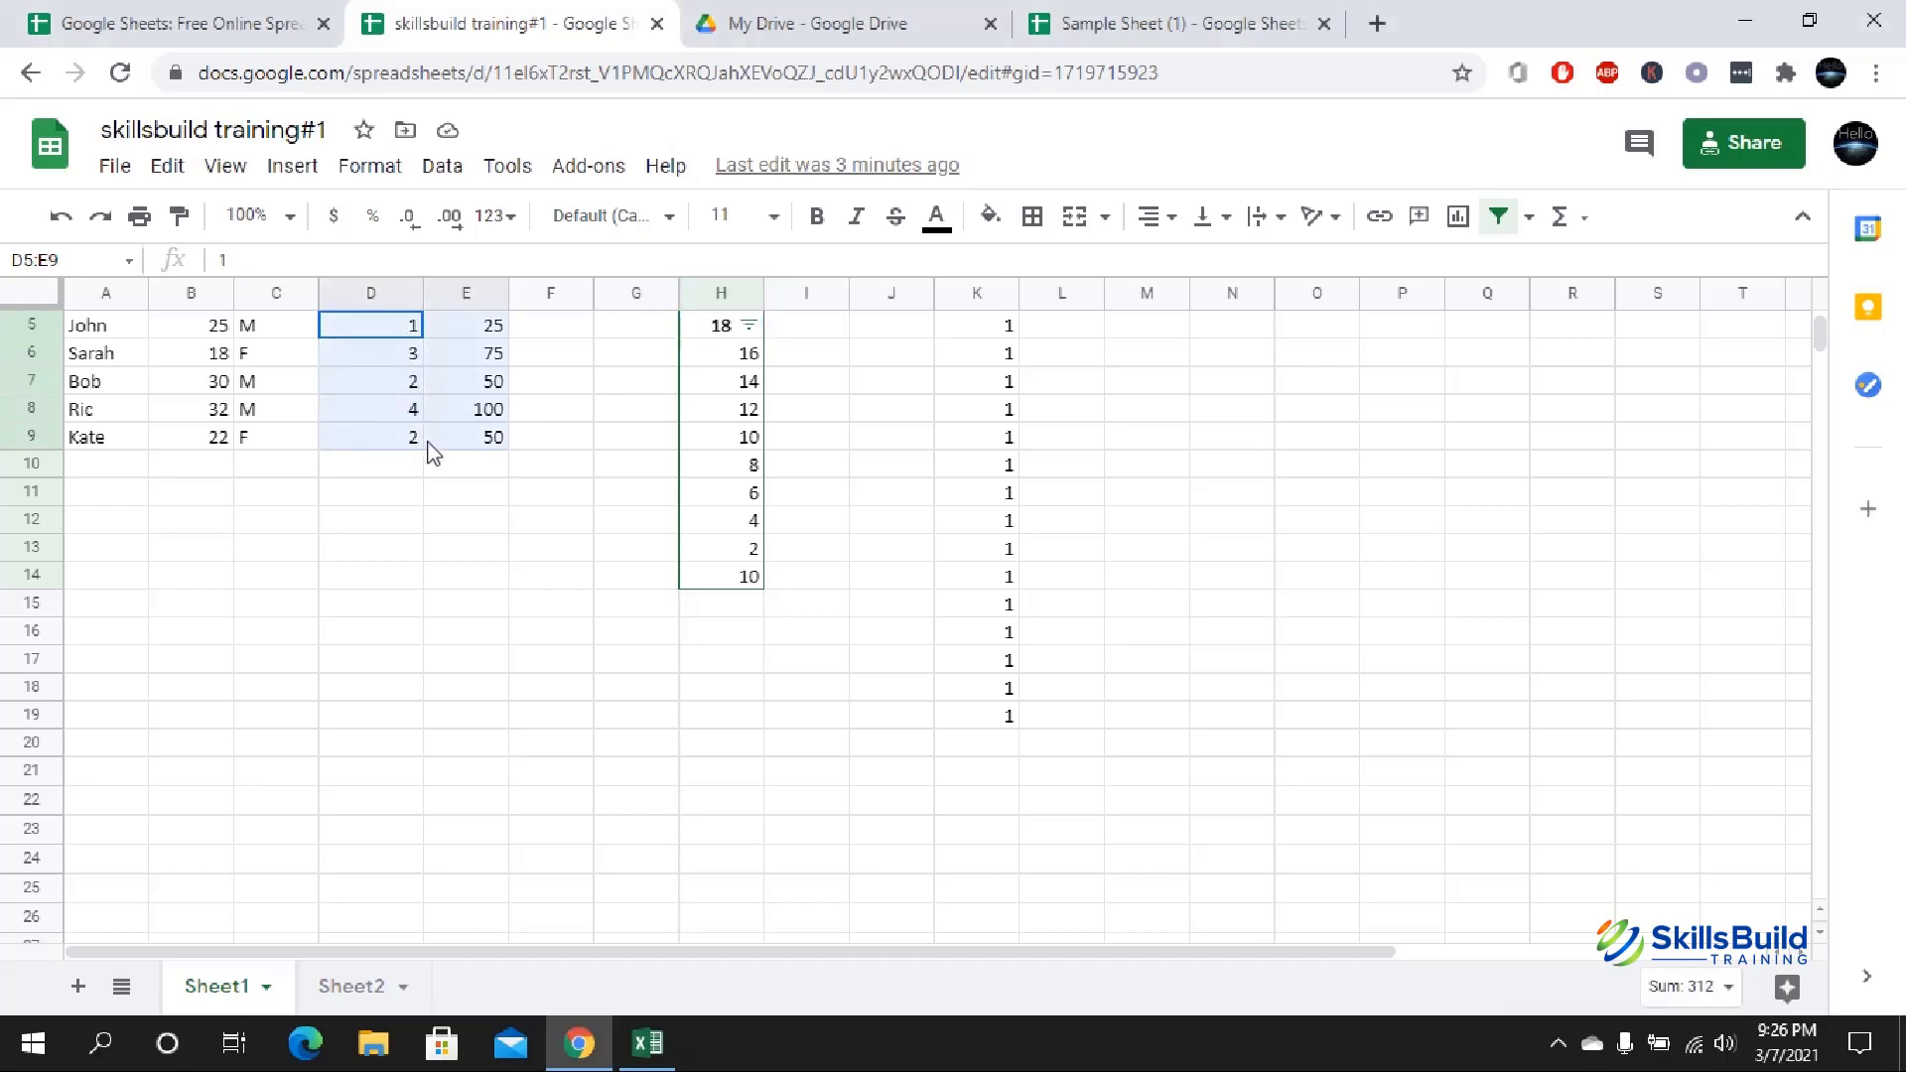
{"action": "left_click", "coordinate": [405, 467]}
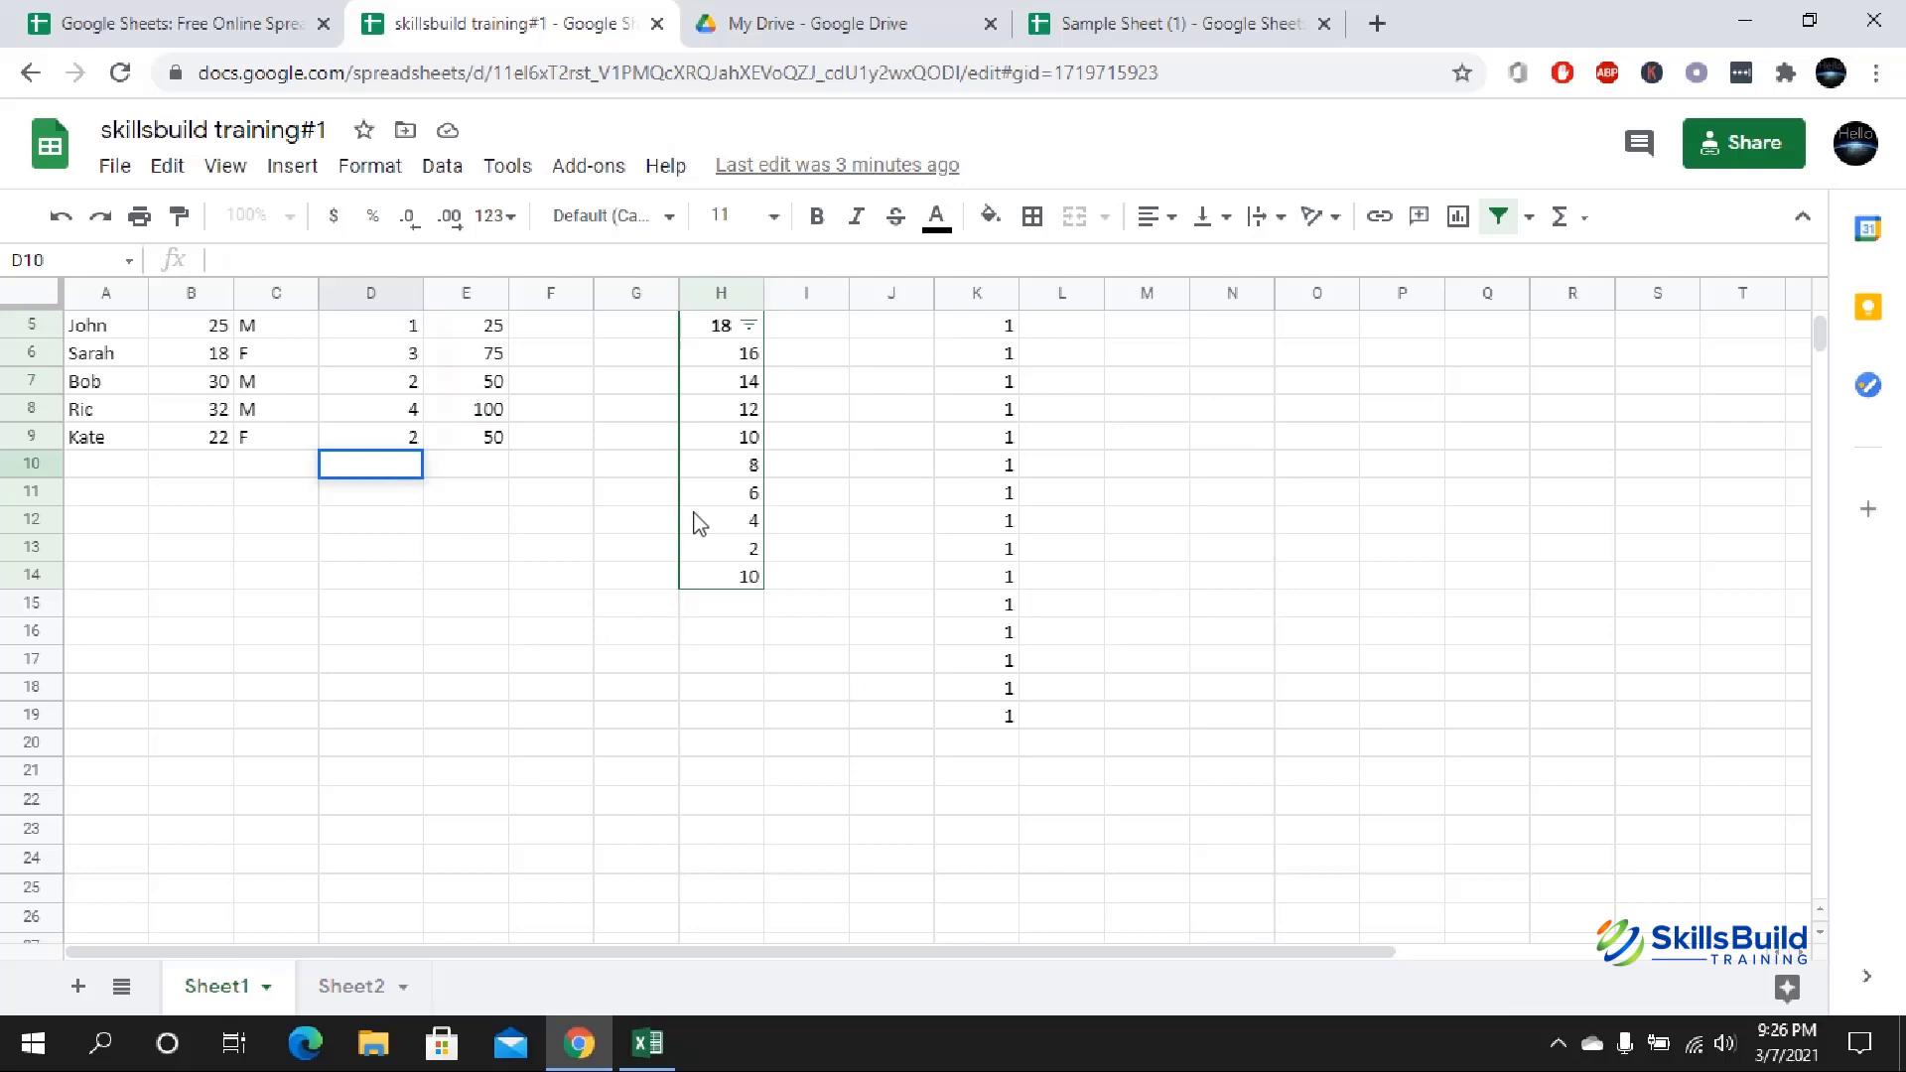
{"action": "type", "text": "="}
{"action": "key", "text": "BackSpace"}
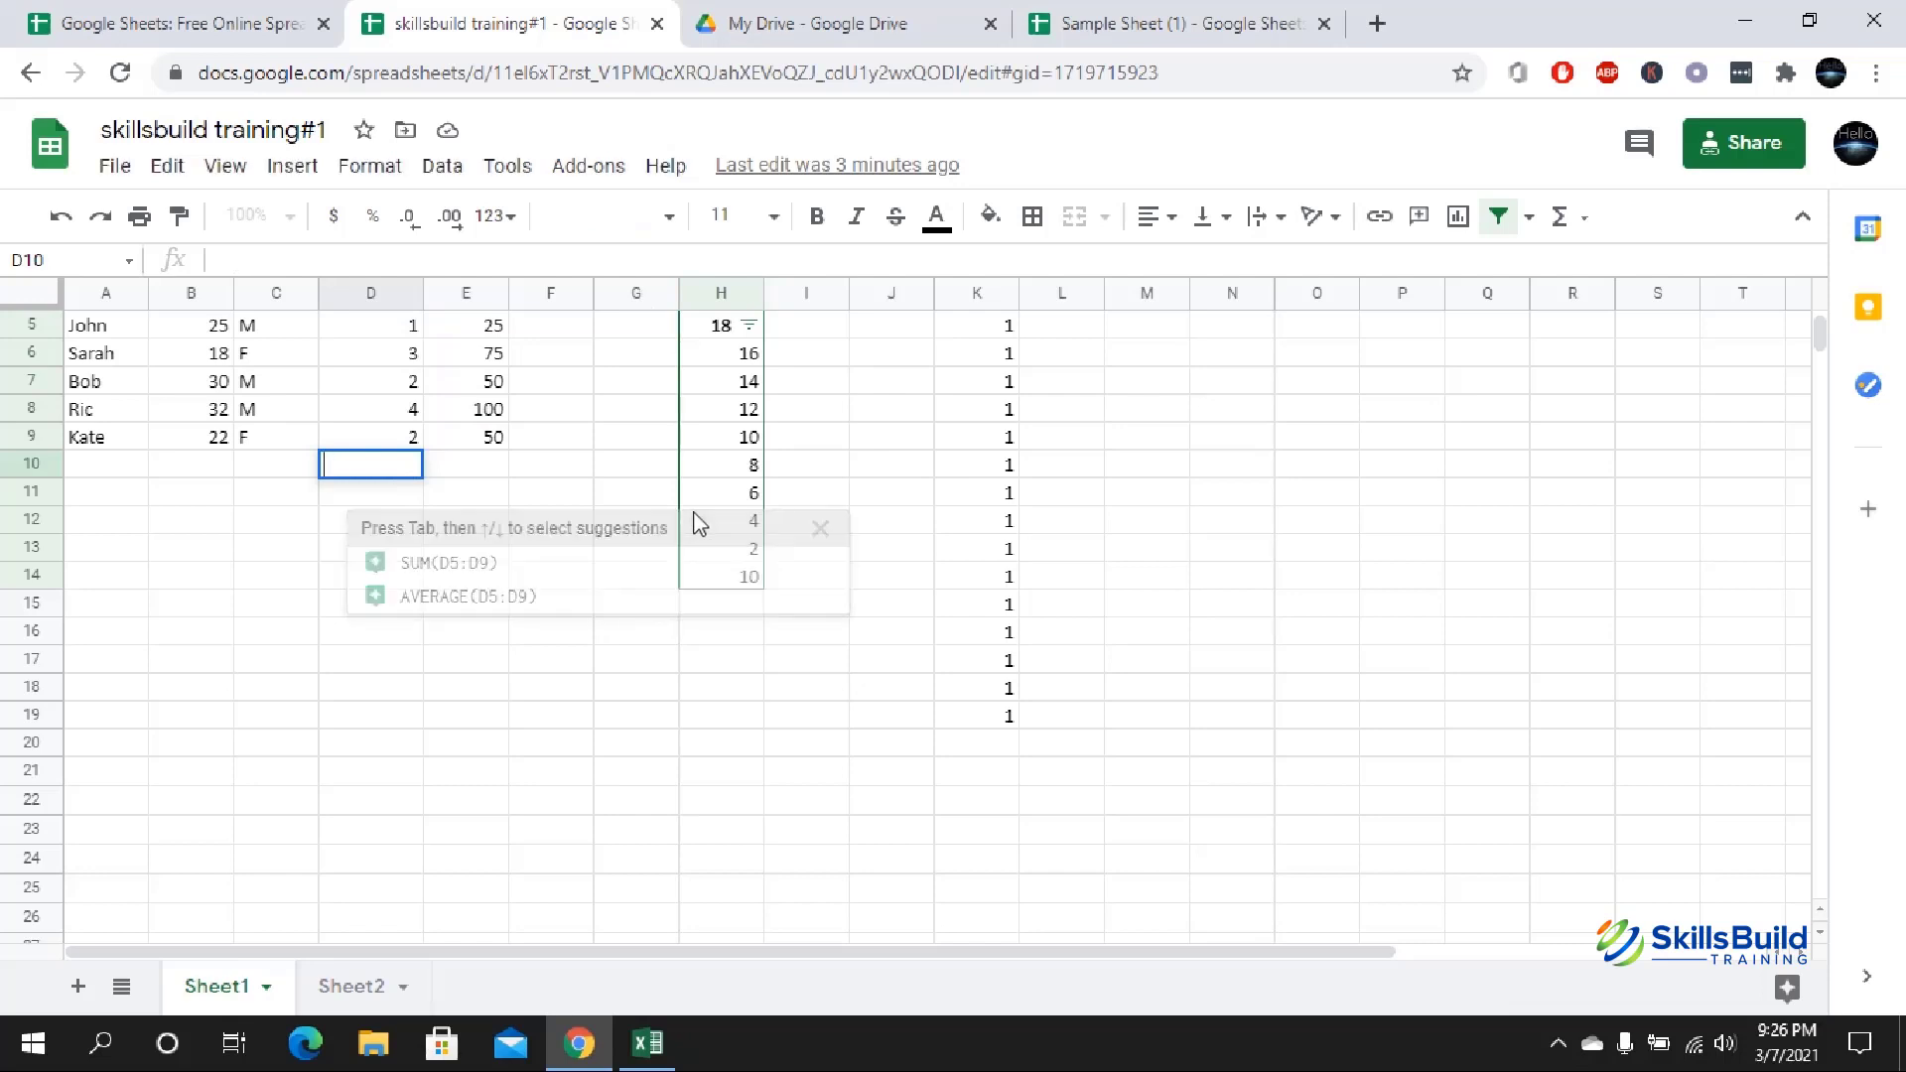
- Try to sort the work experience numbers with the formula =SORT(D5:D9, TRUE) in cell C16
{"action": "left_click", "coordinate": [271, 633]}
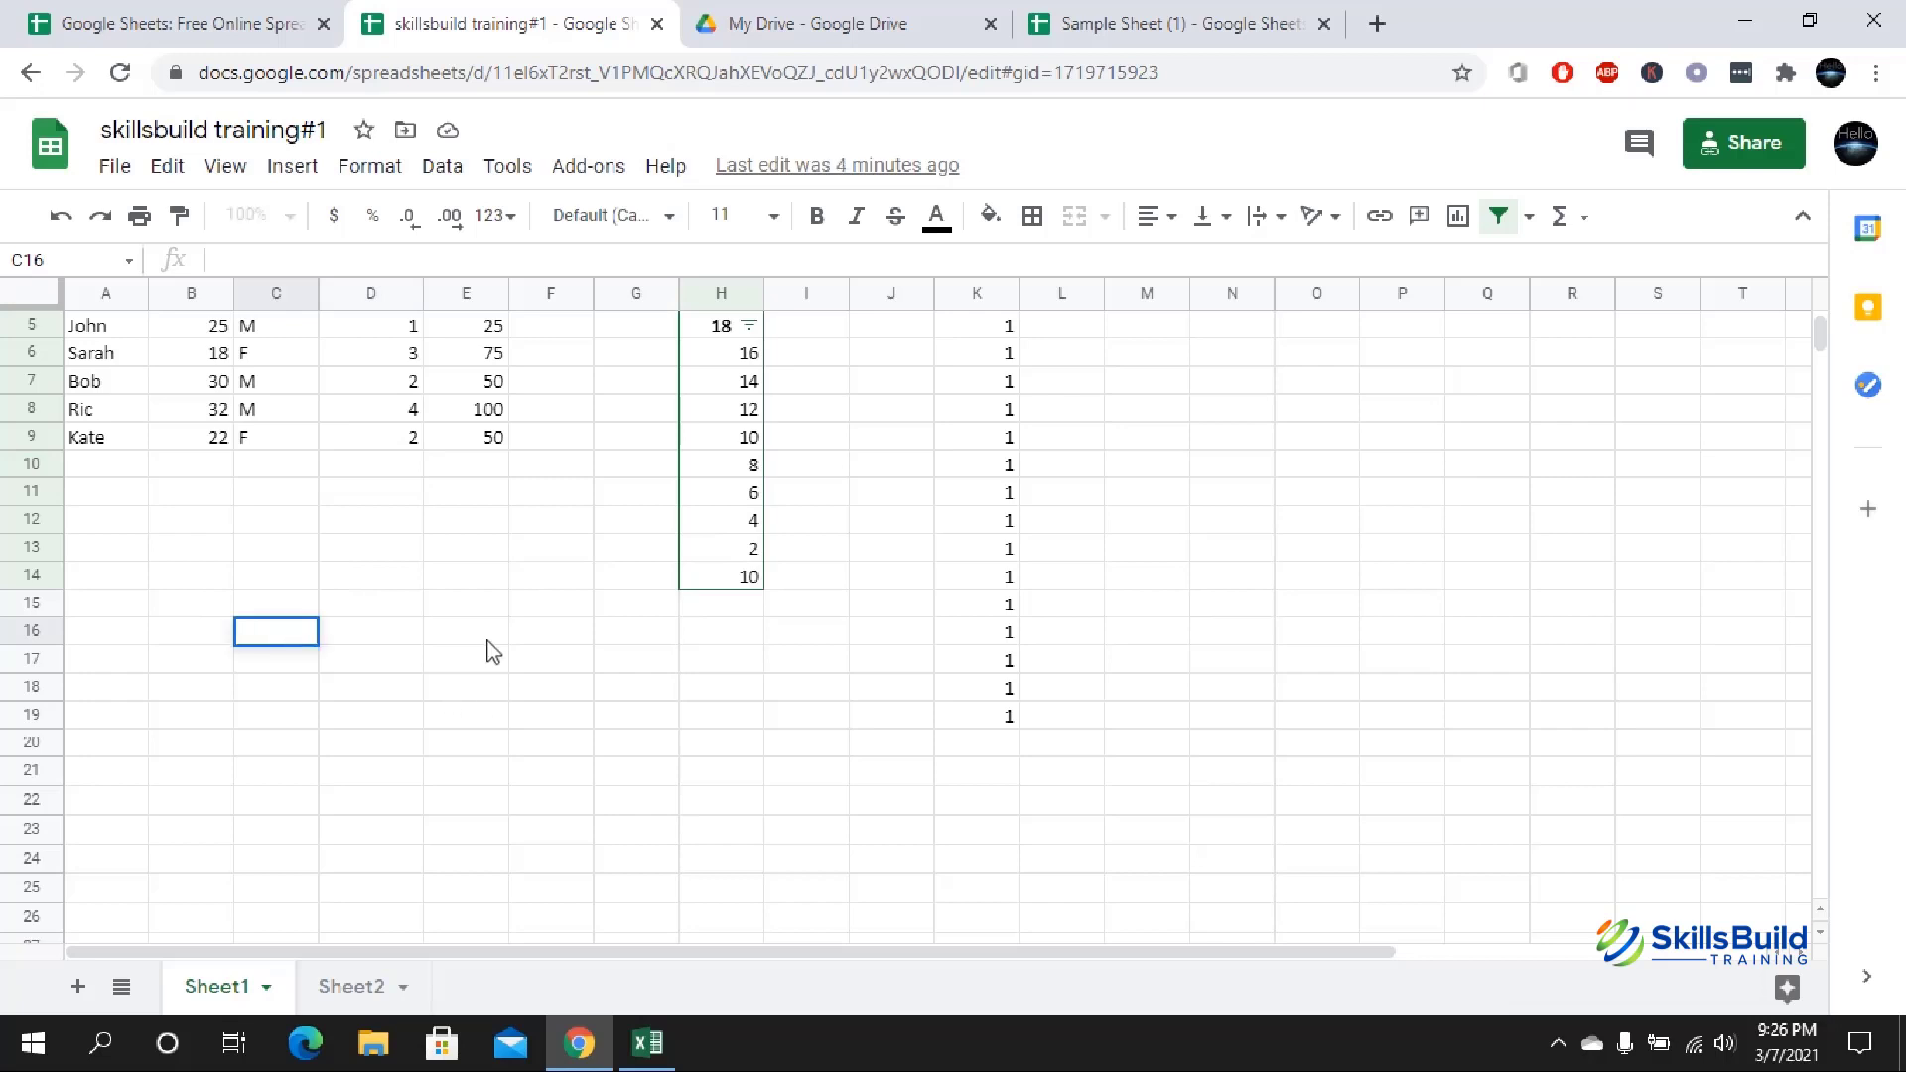
{"action": "type", "text": "="}
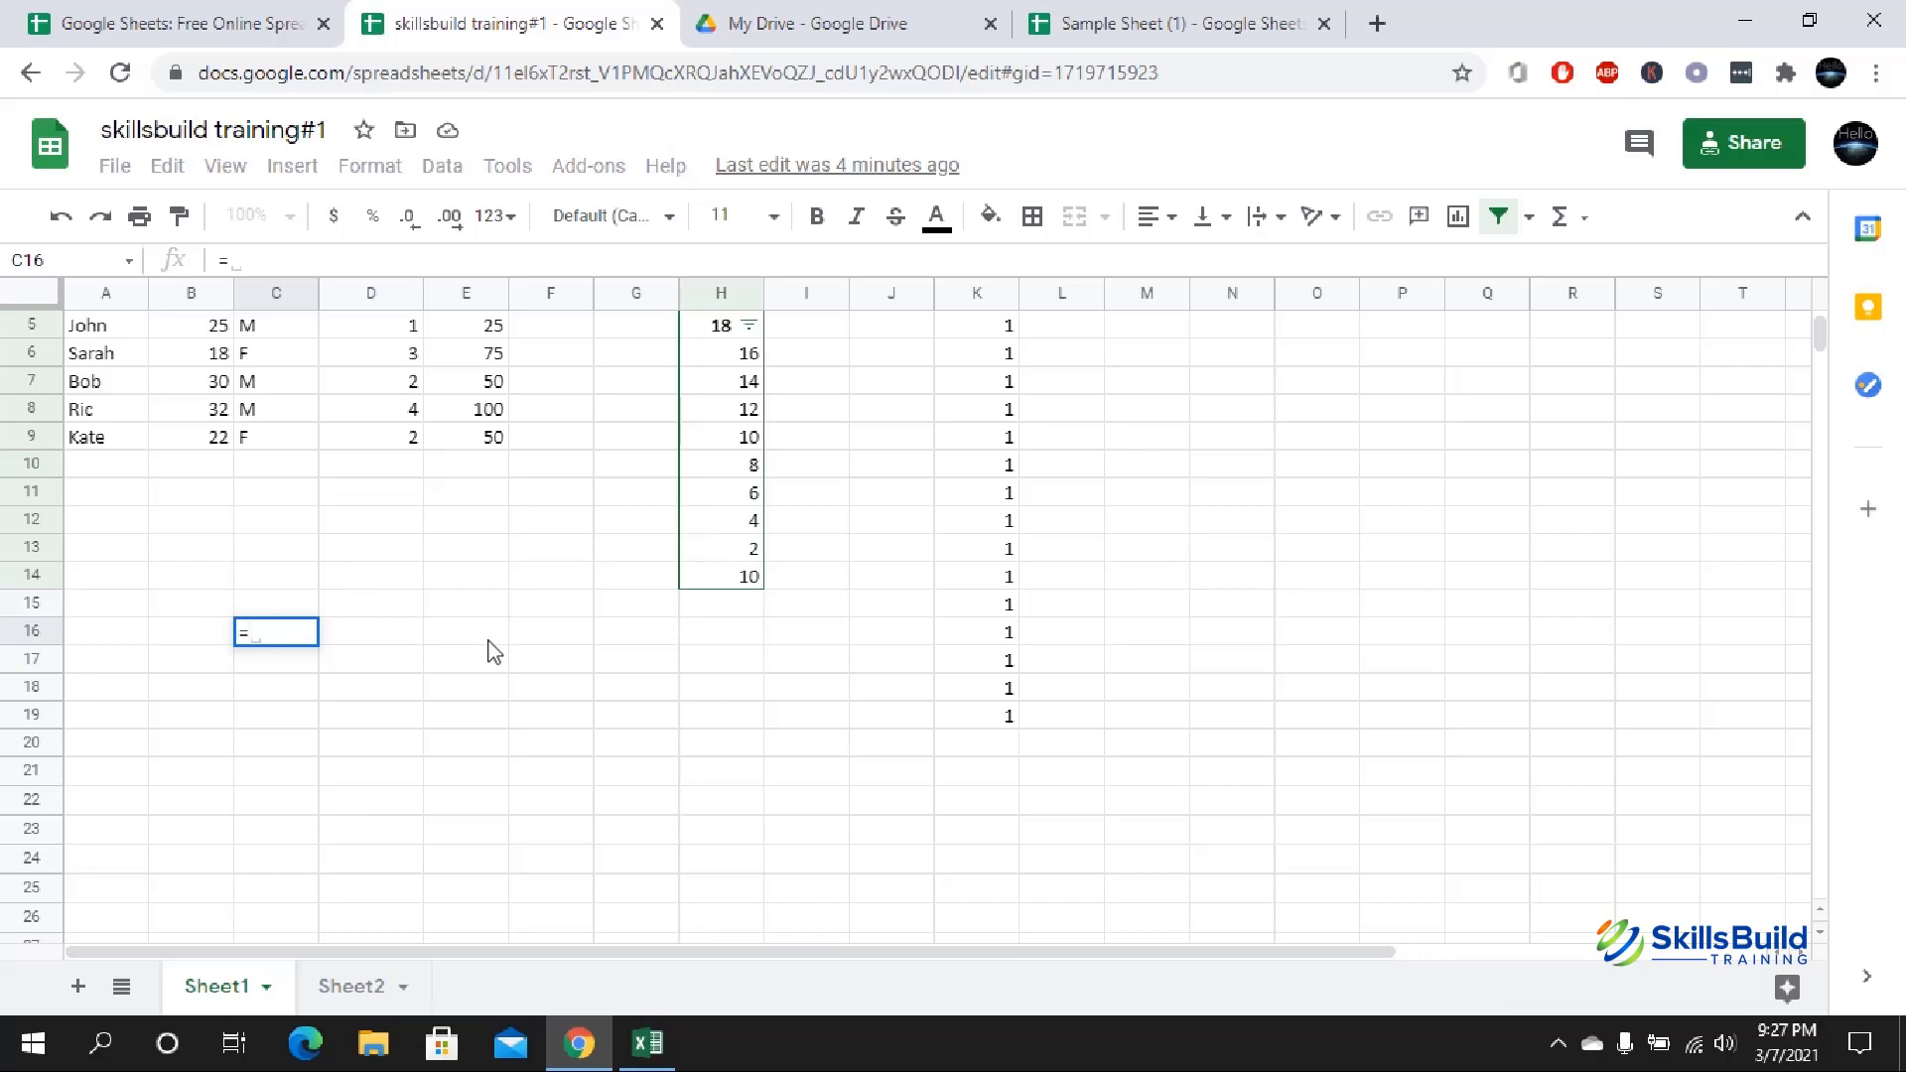
{"action": "type", "text": "sort"}
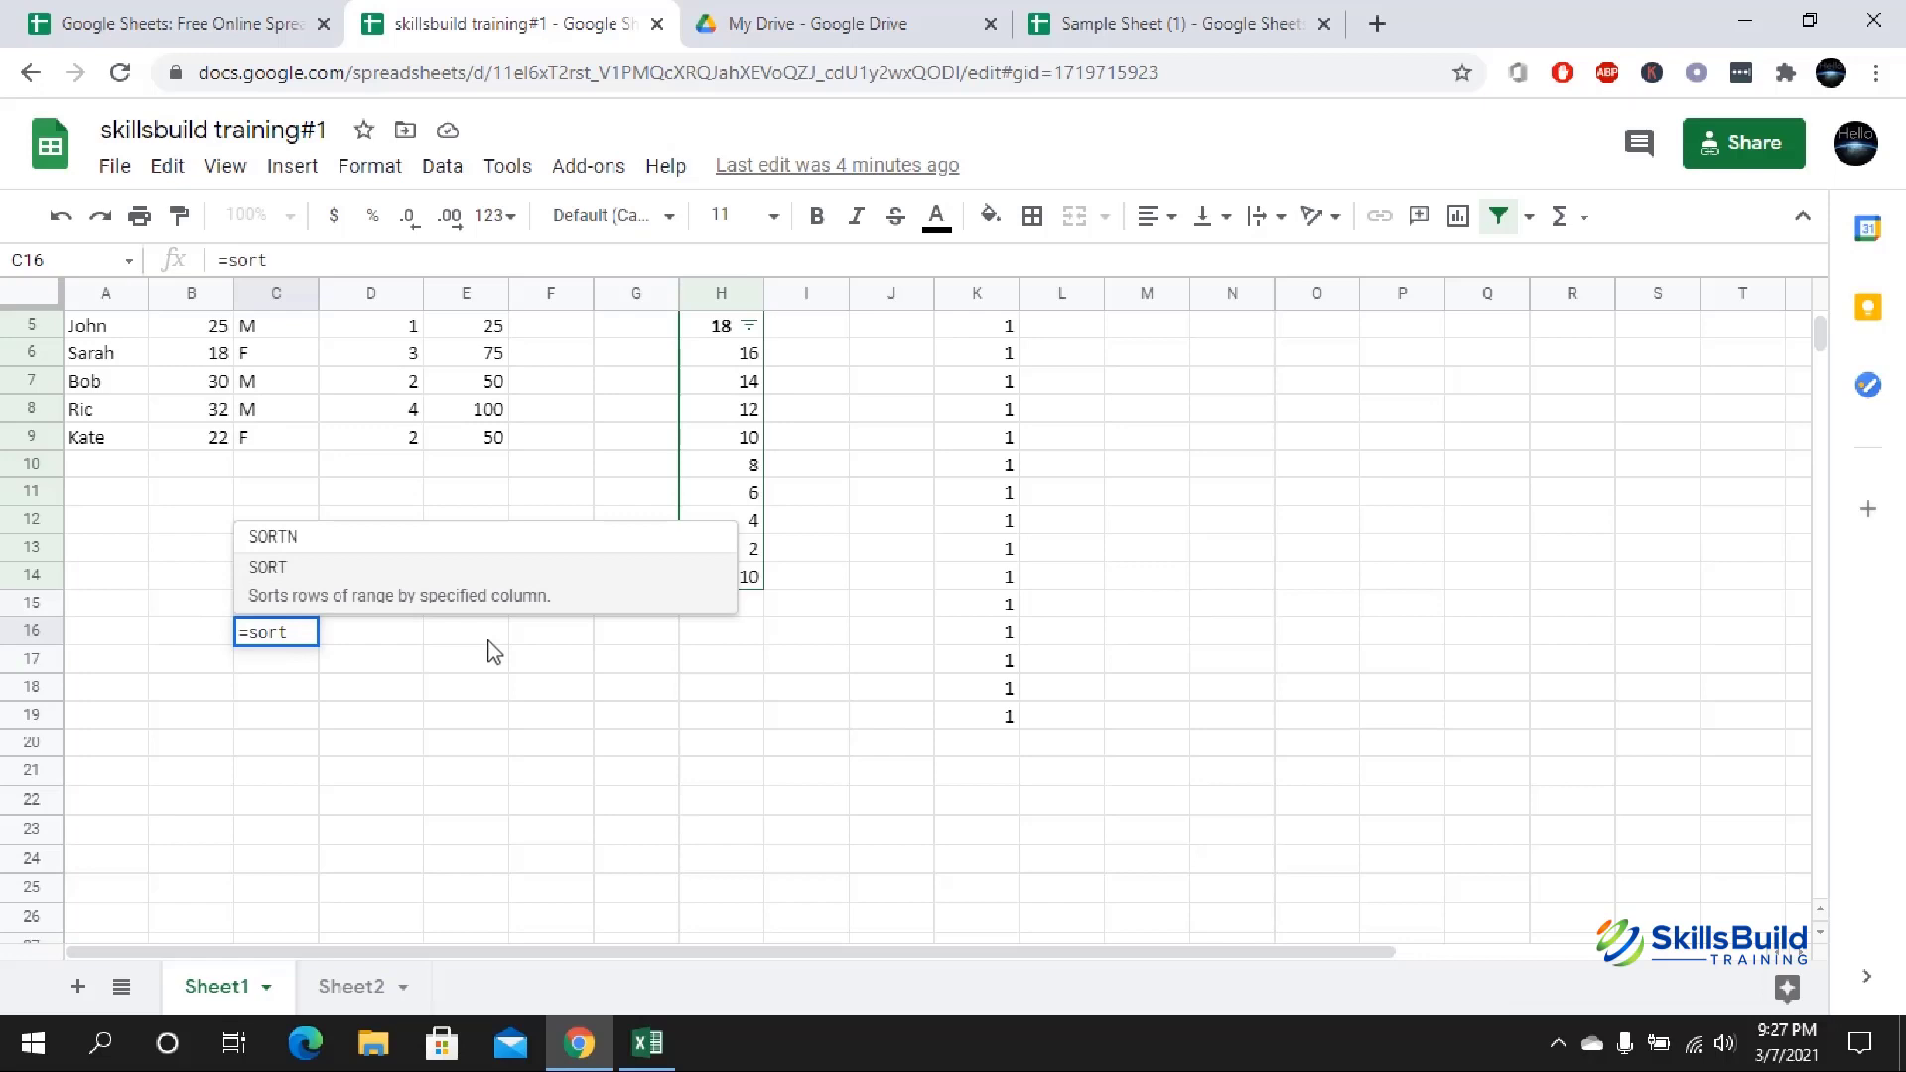
{"action": "left_click", "coordinate": [305, 608]}
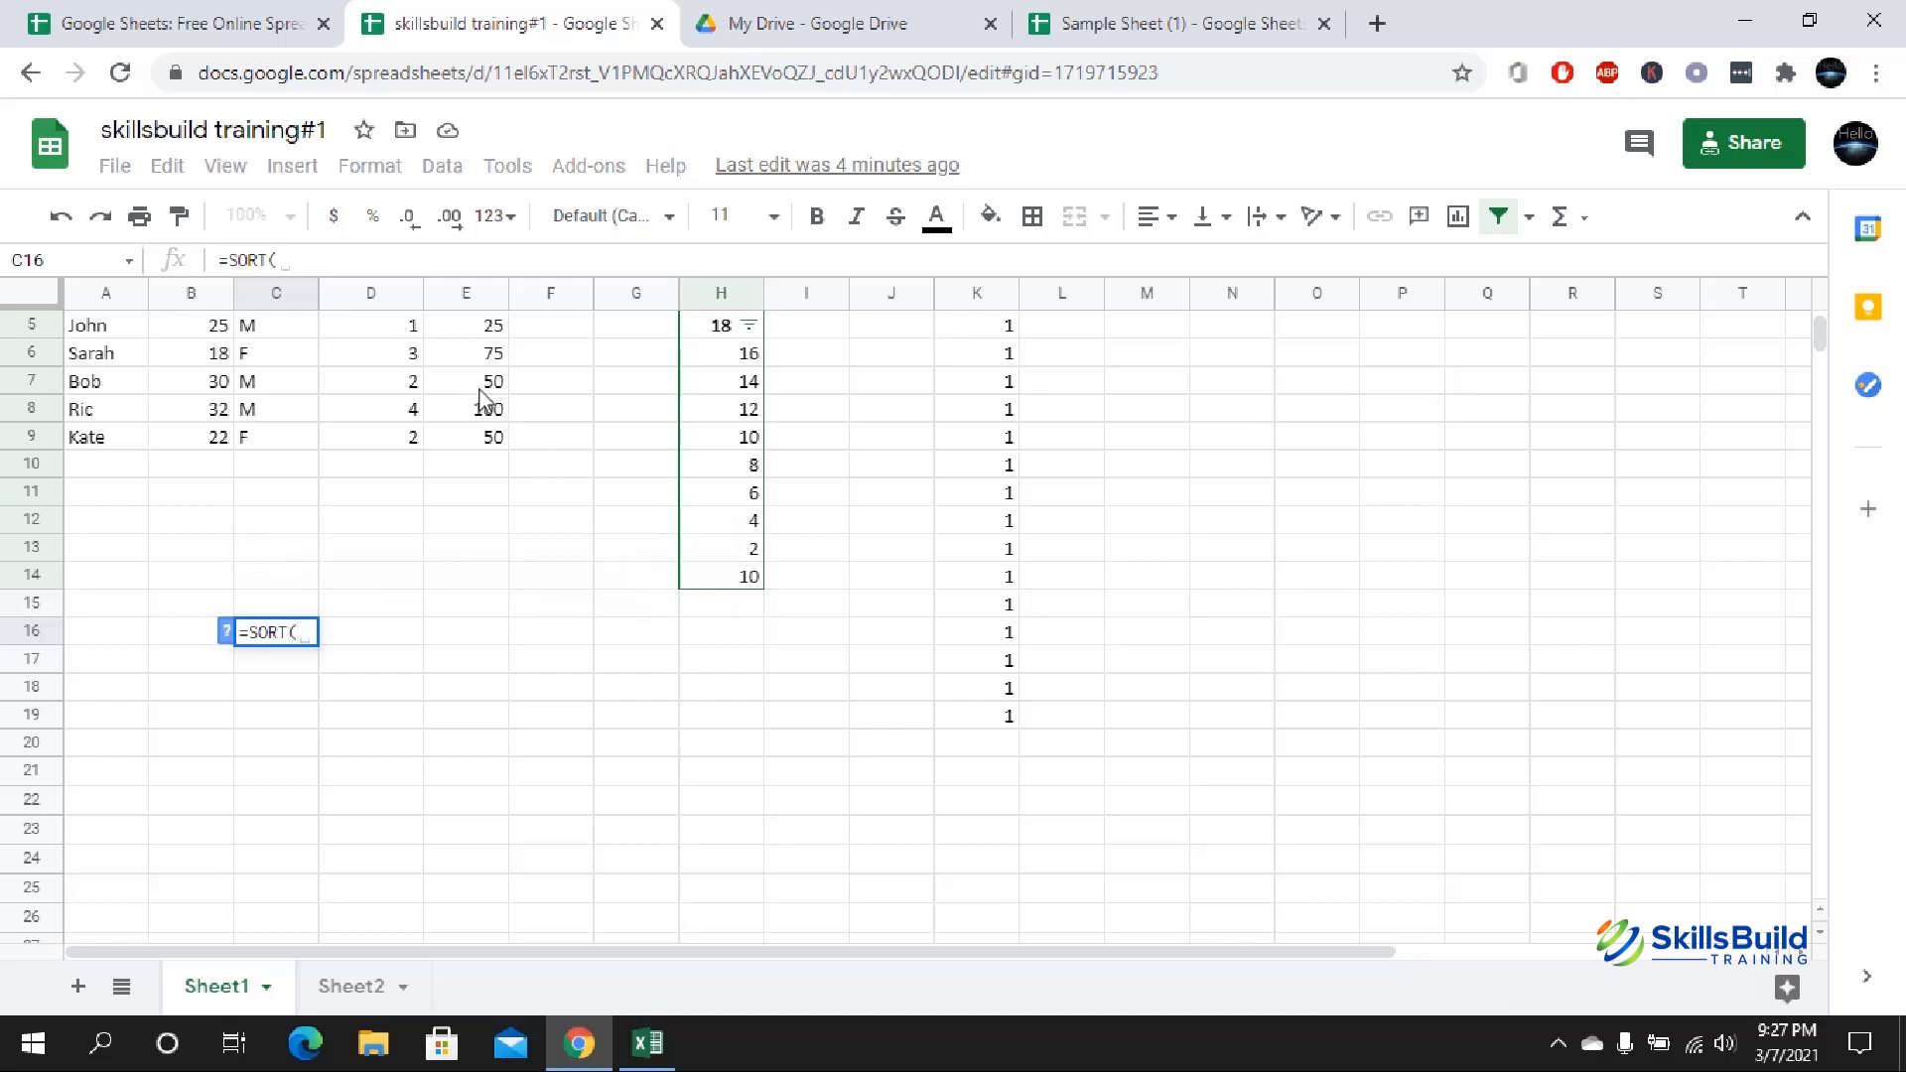
{"action": "left_click_drag", "start_coordinate": [387, 327], "coordinate": [409, 438]}
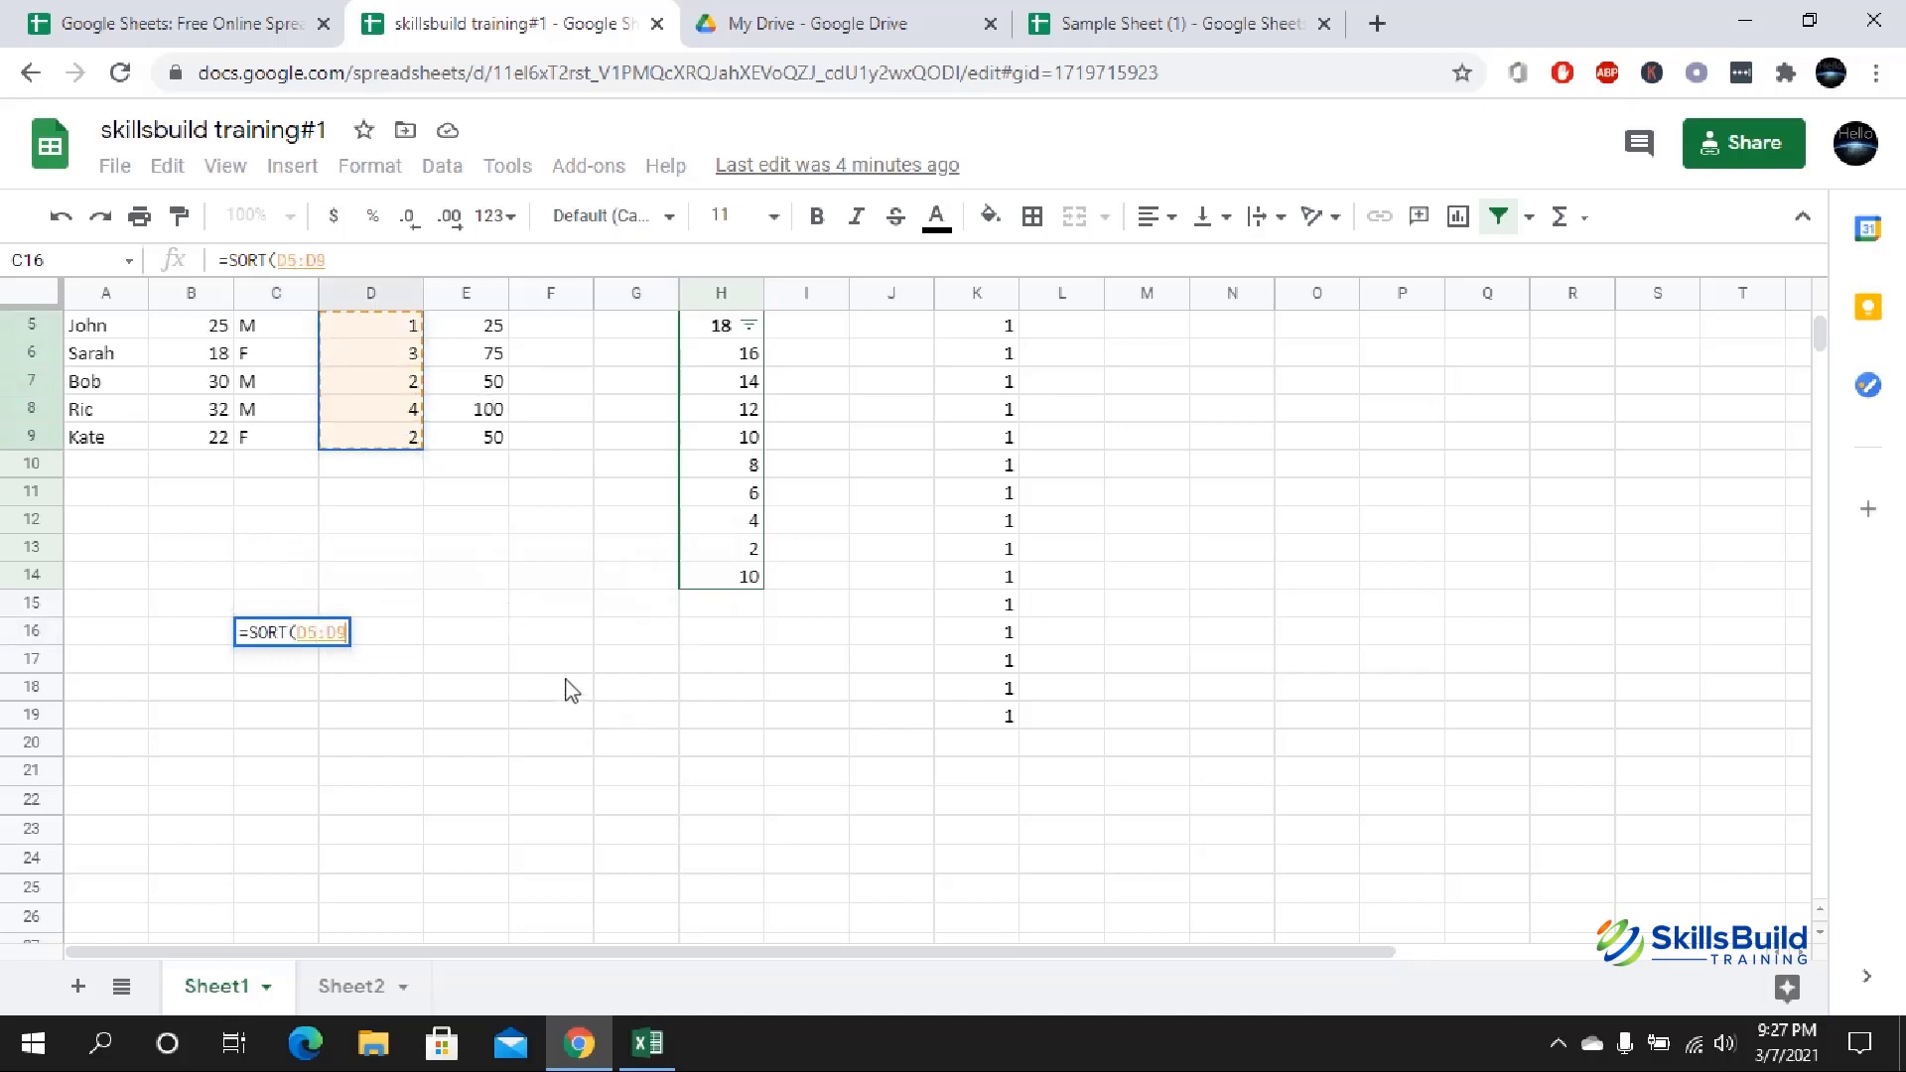
{"action": "type", "text": ", "}
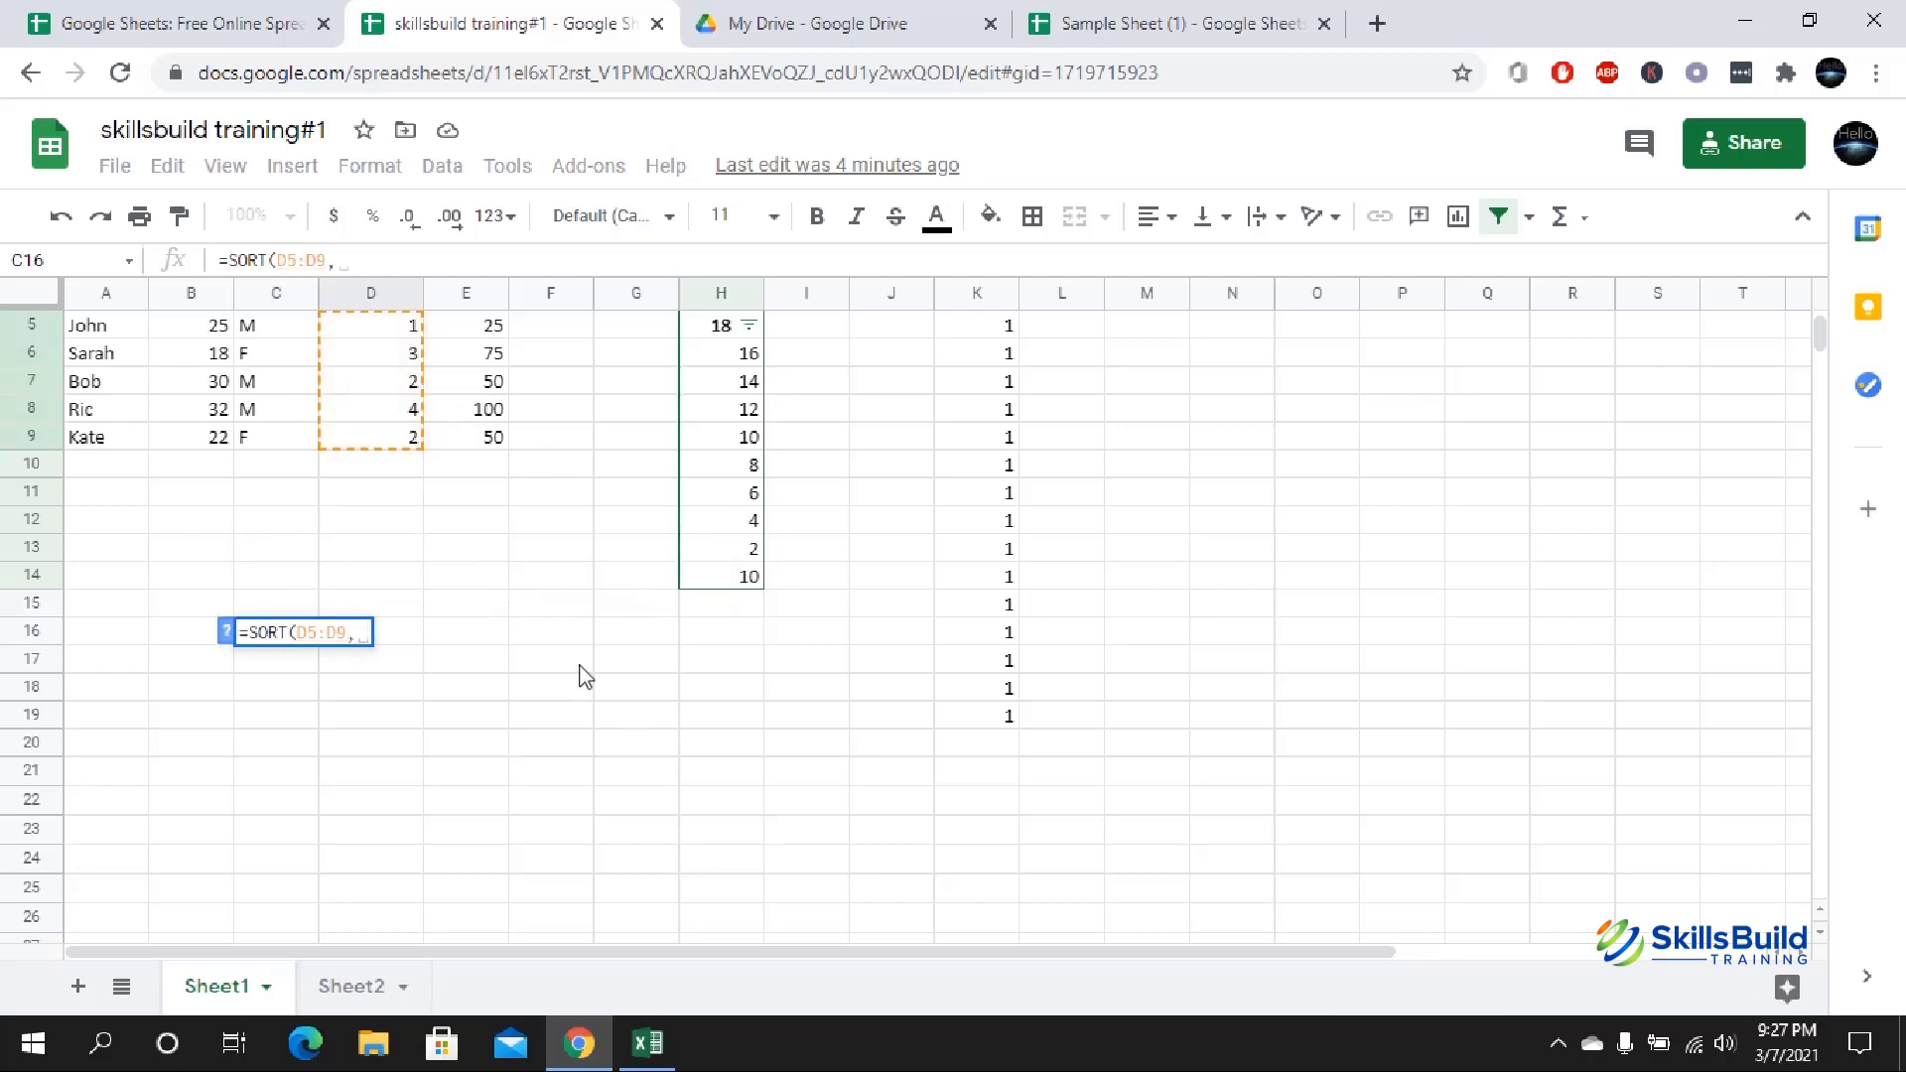
{"action": "type", "text": "T"}
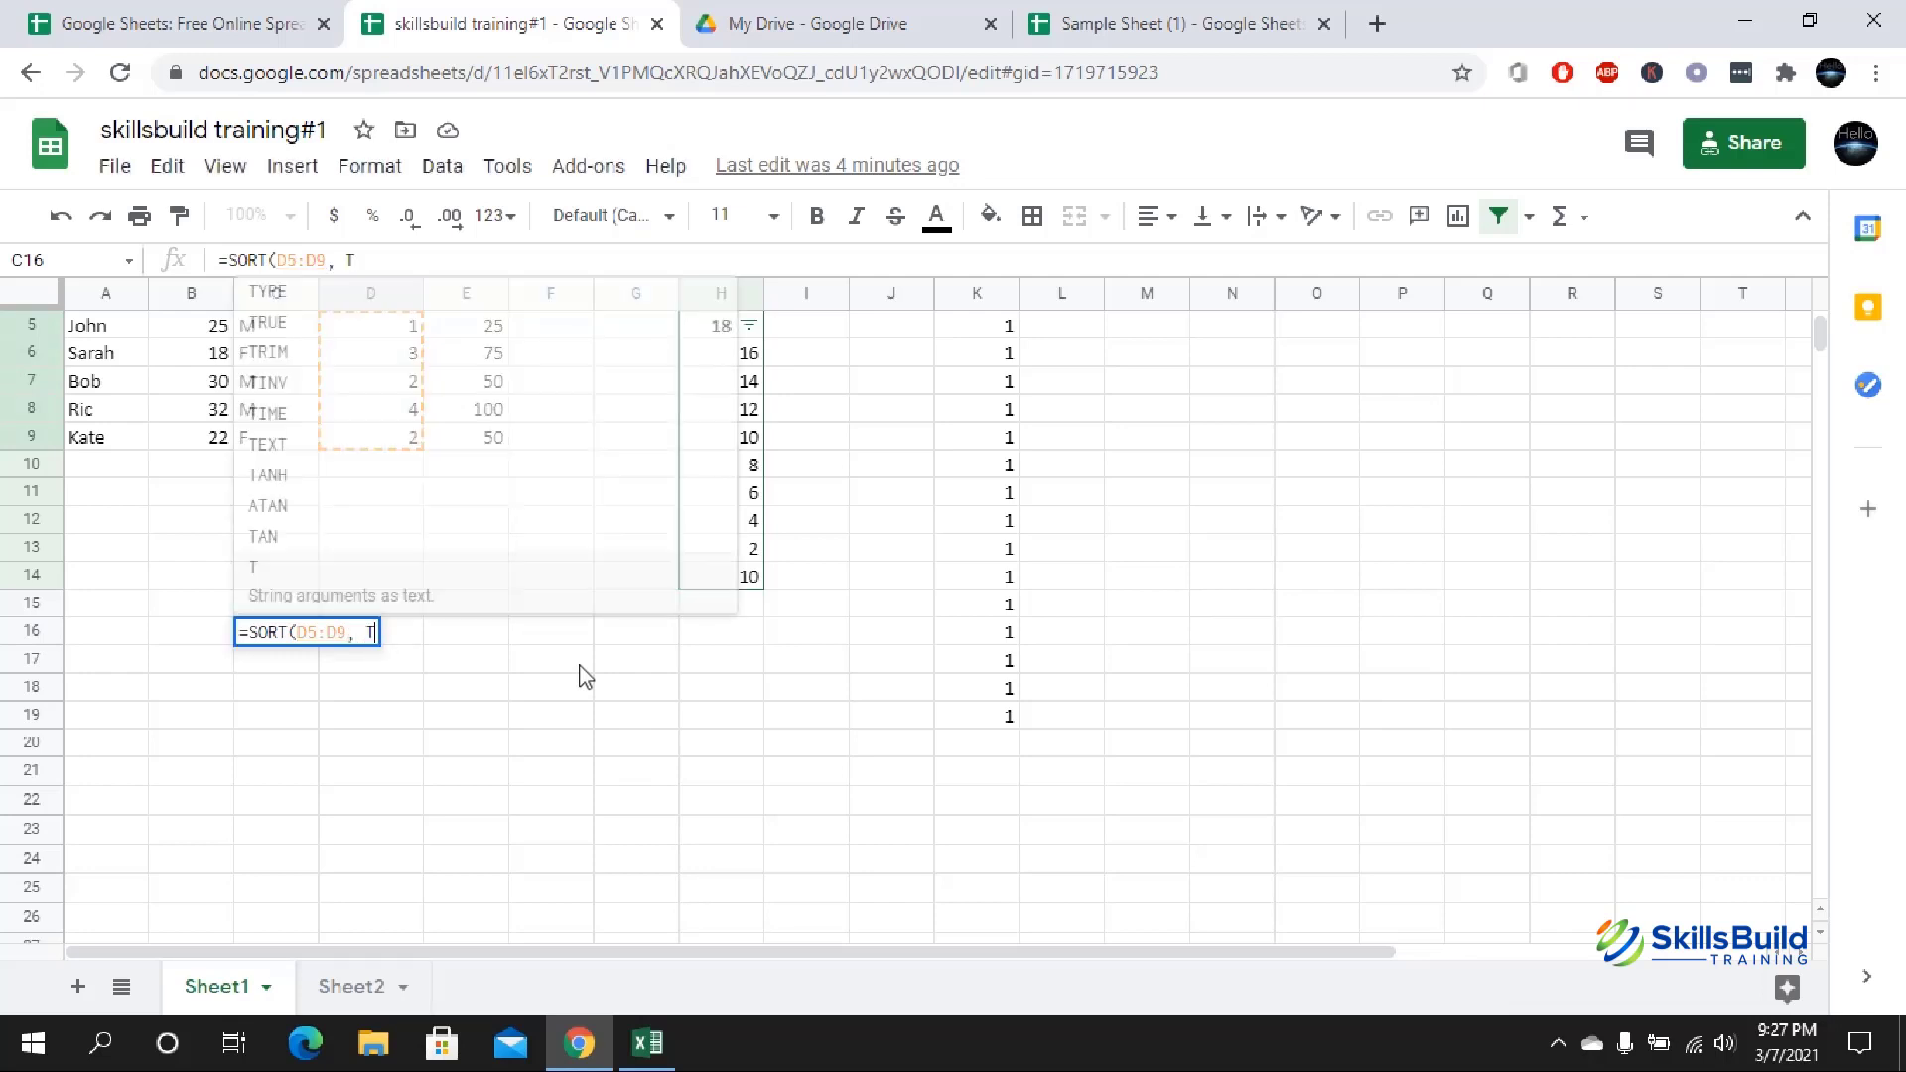
{"action": "type", "text": "RUE"}
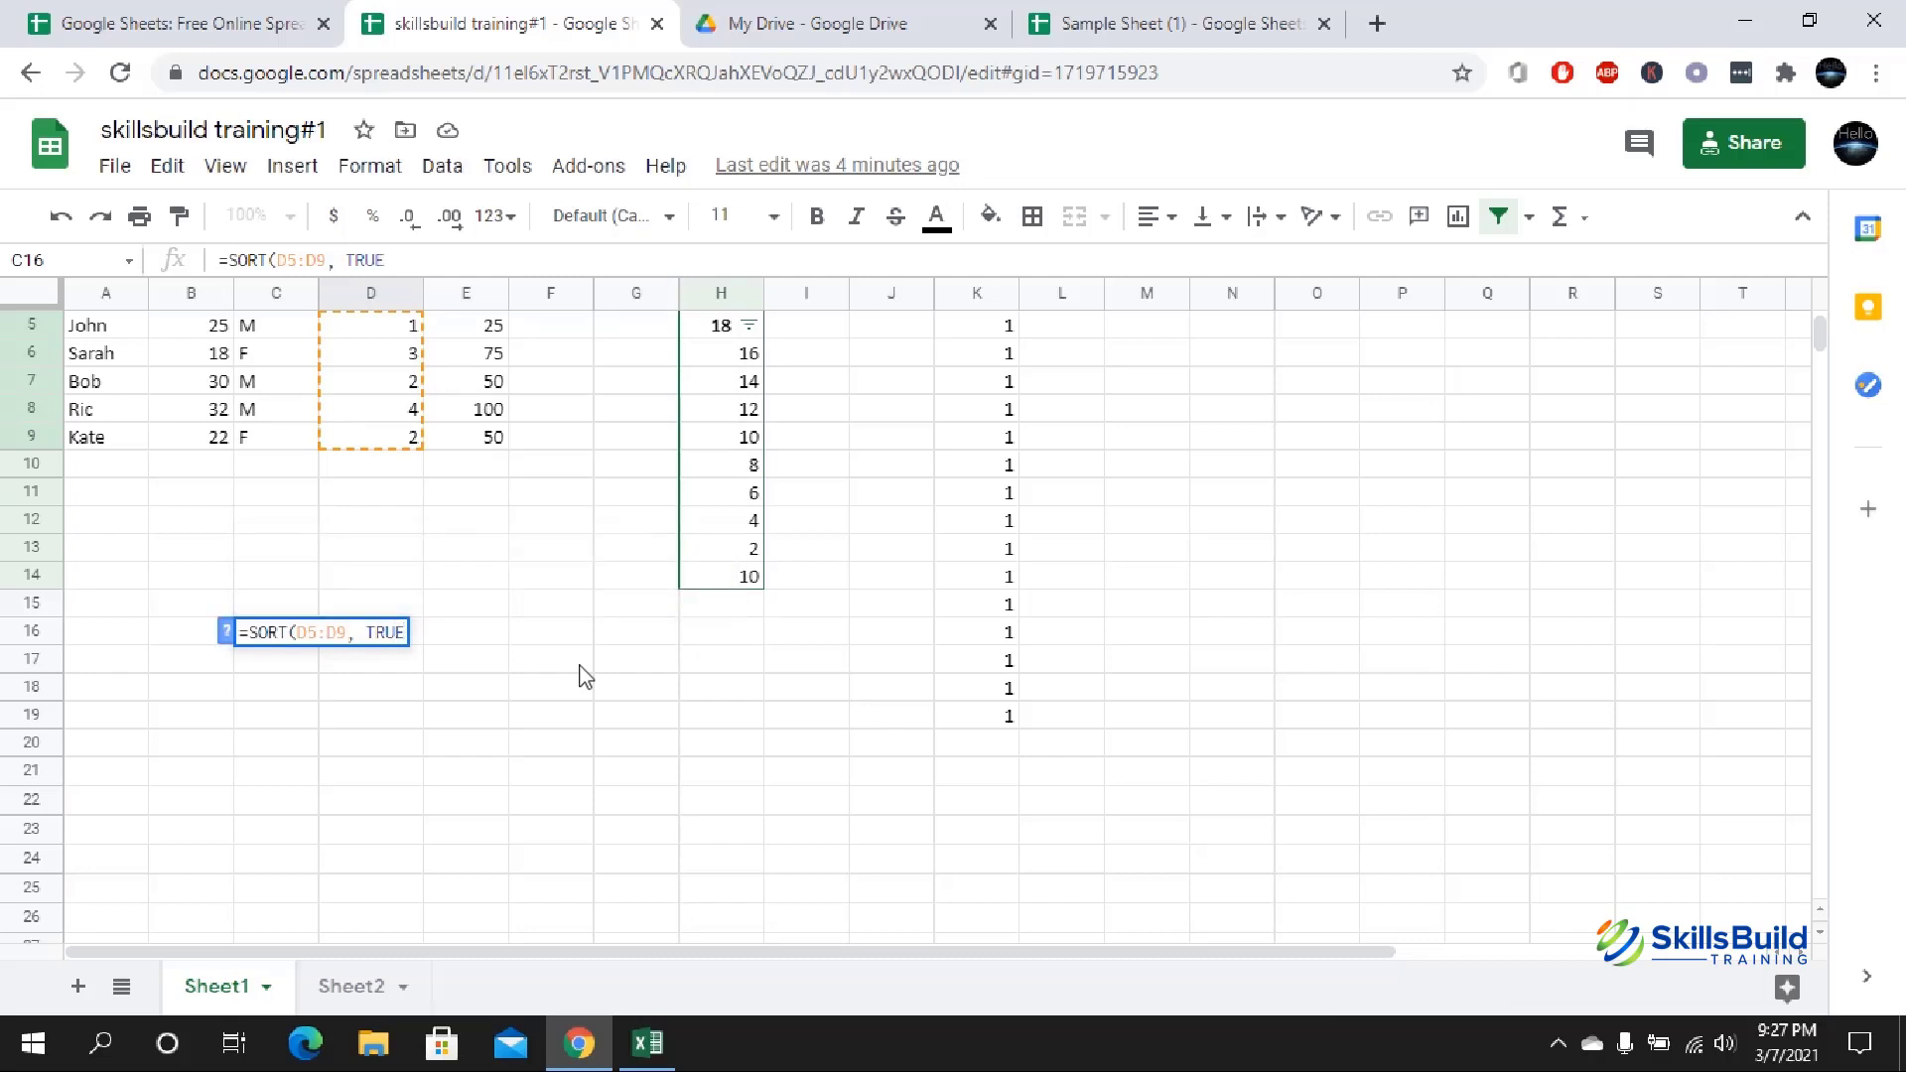
{"action": "type", "text": ")"}
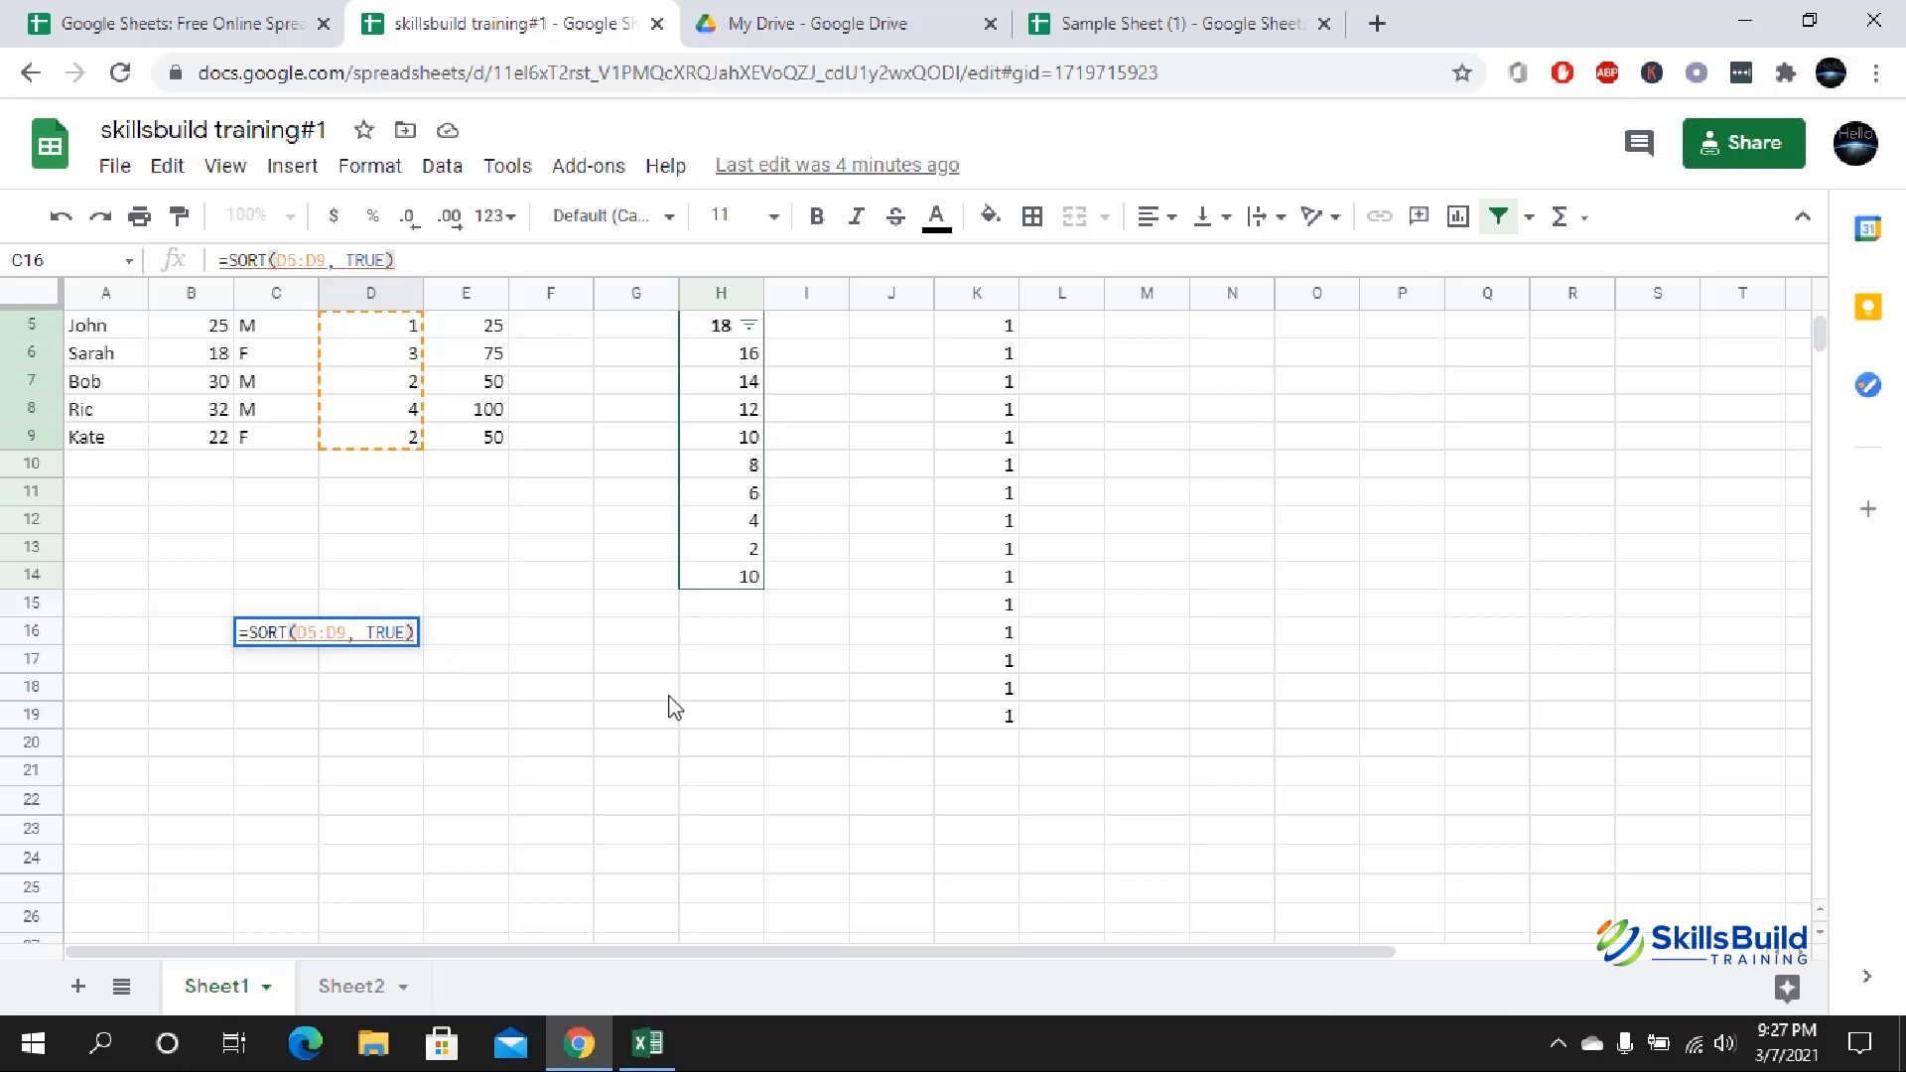
{"action": "key", "text": "Return"}
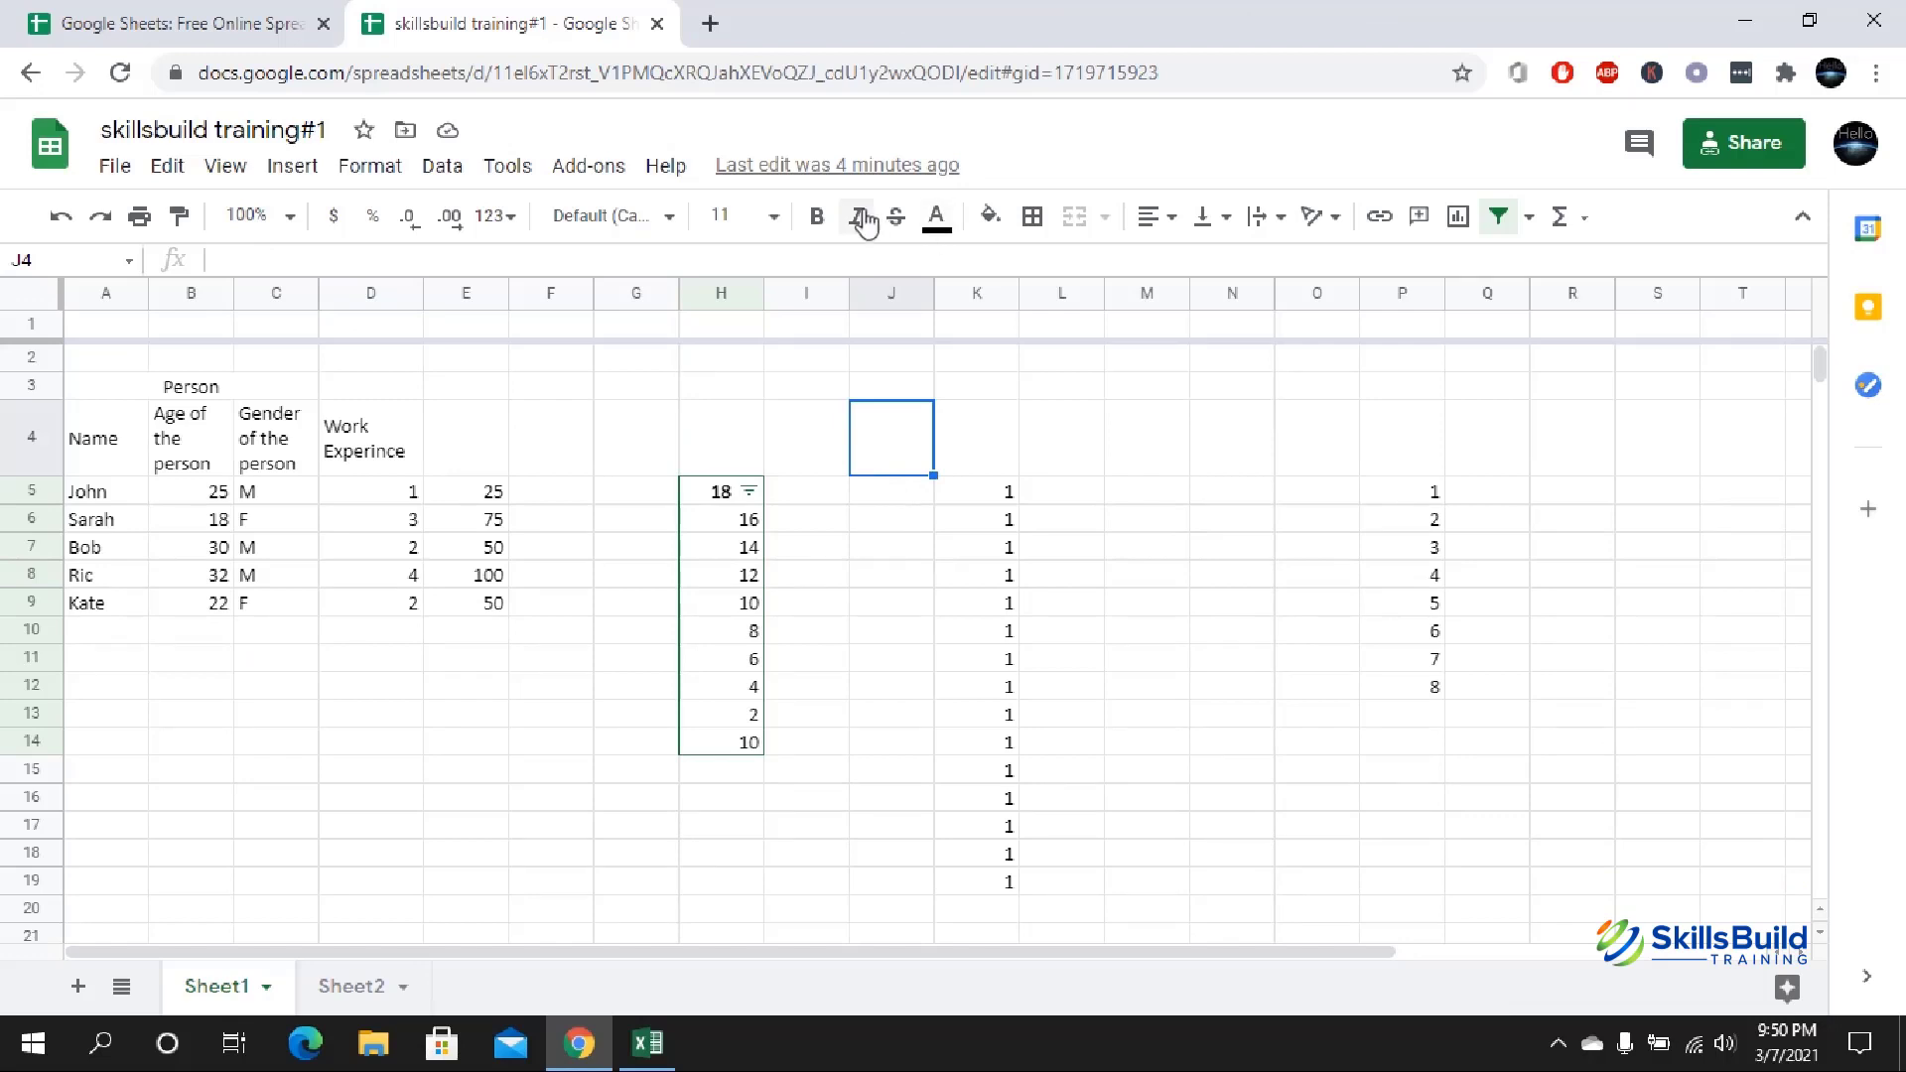
{"action": "left_click", "coordinate": [507, 165]}
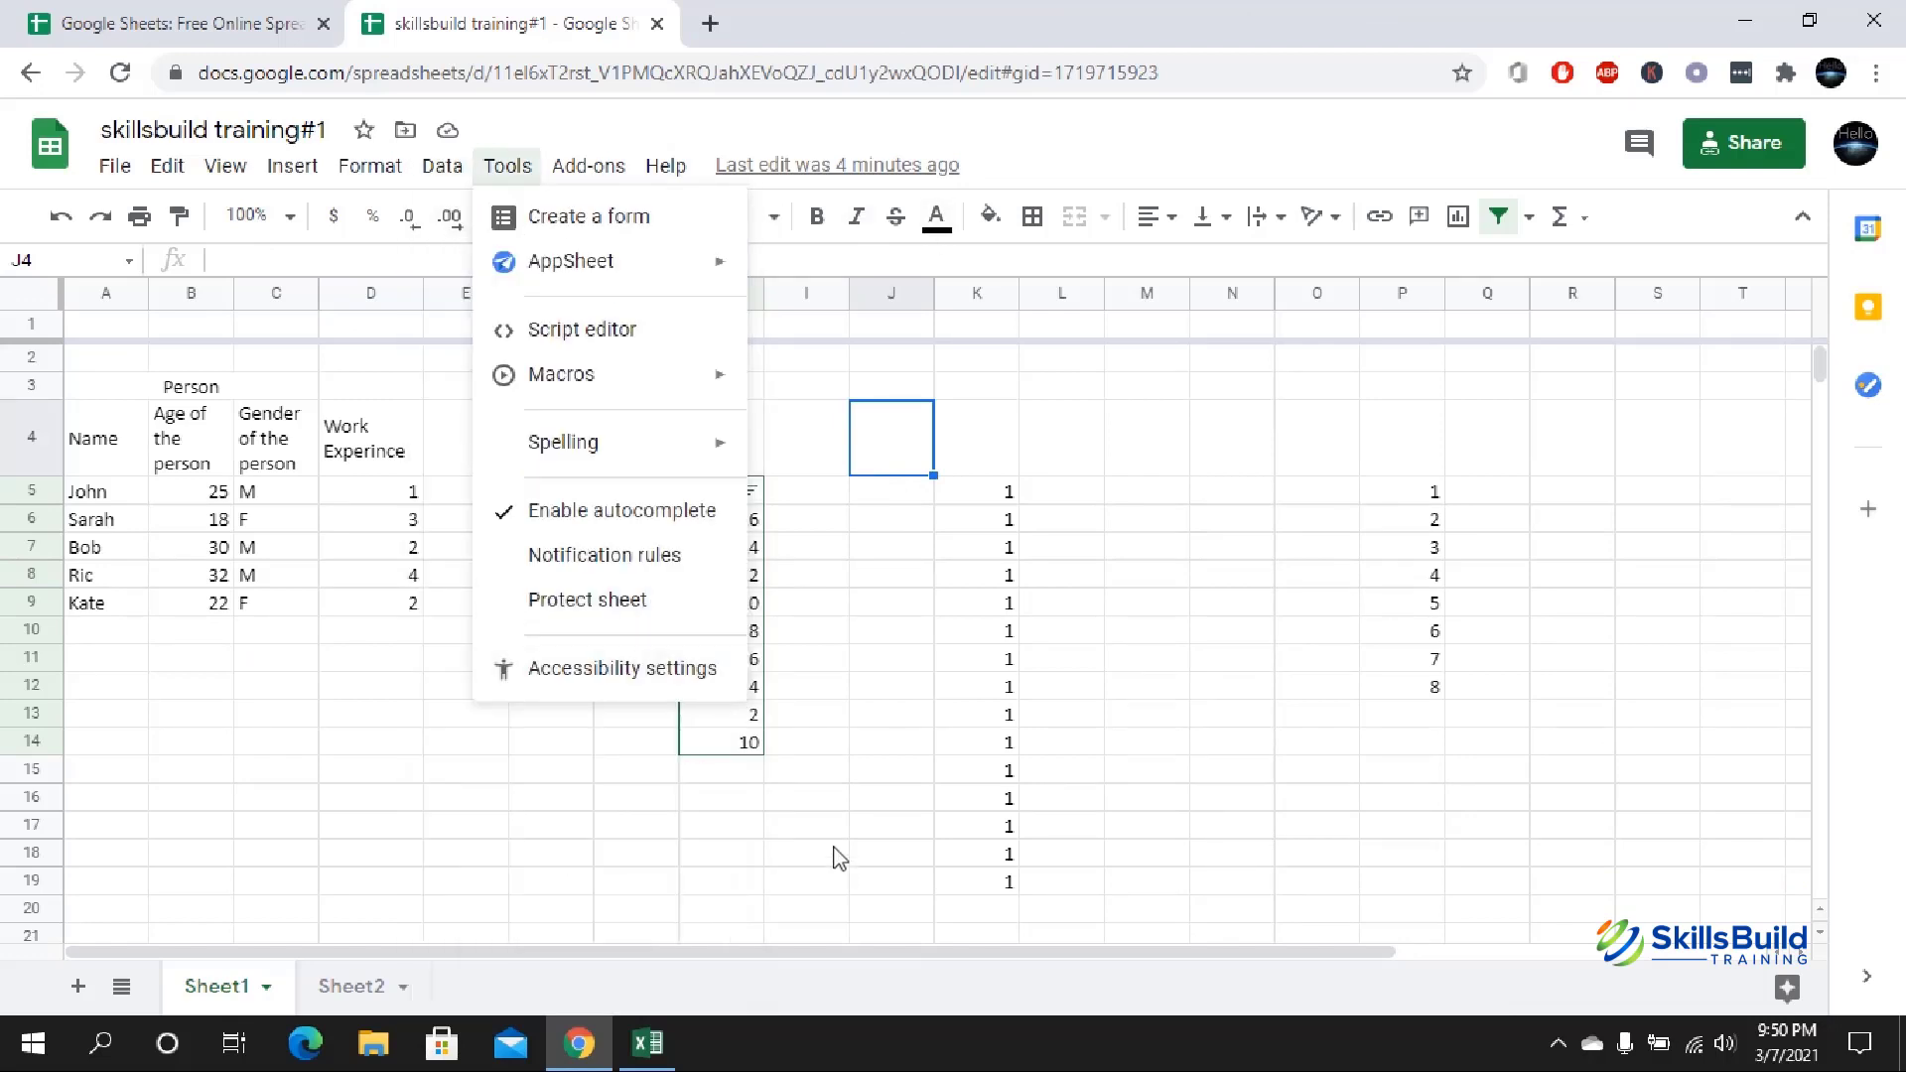
{"action": "left_click", "coordinate": [437, 162]}
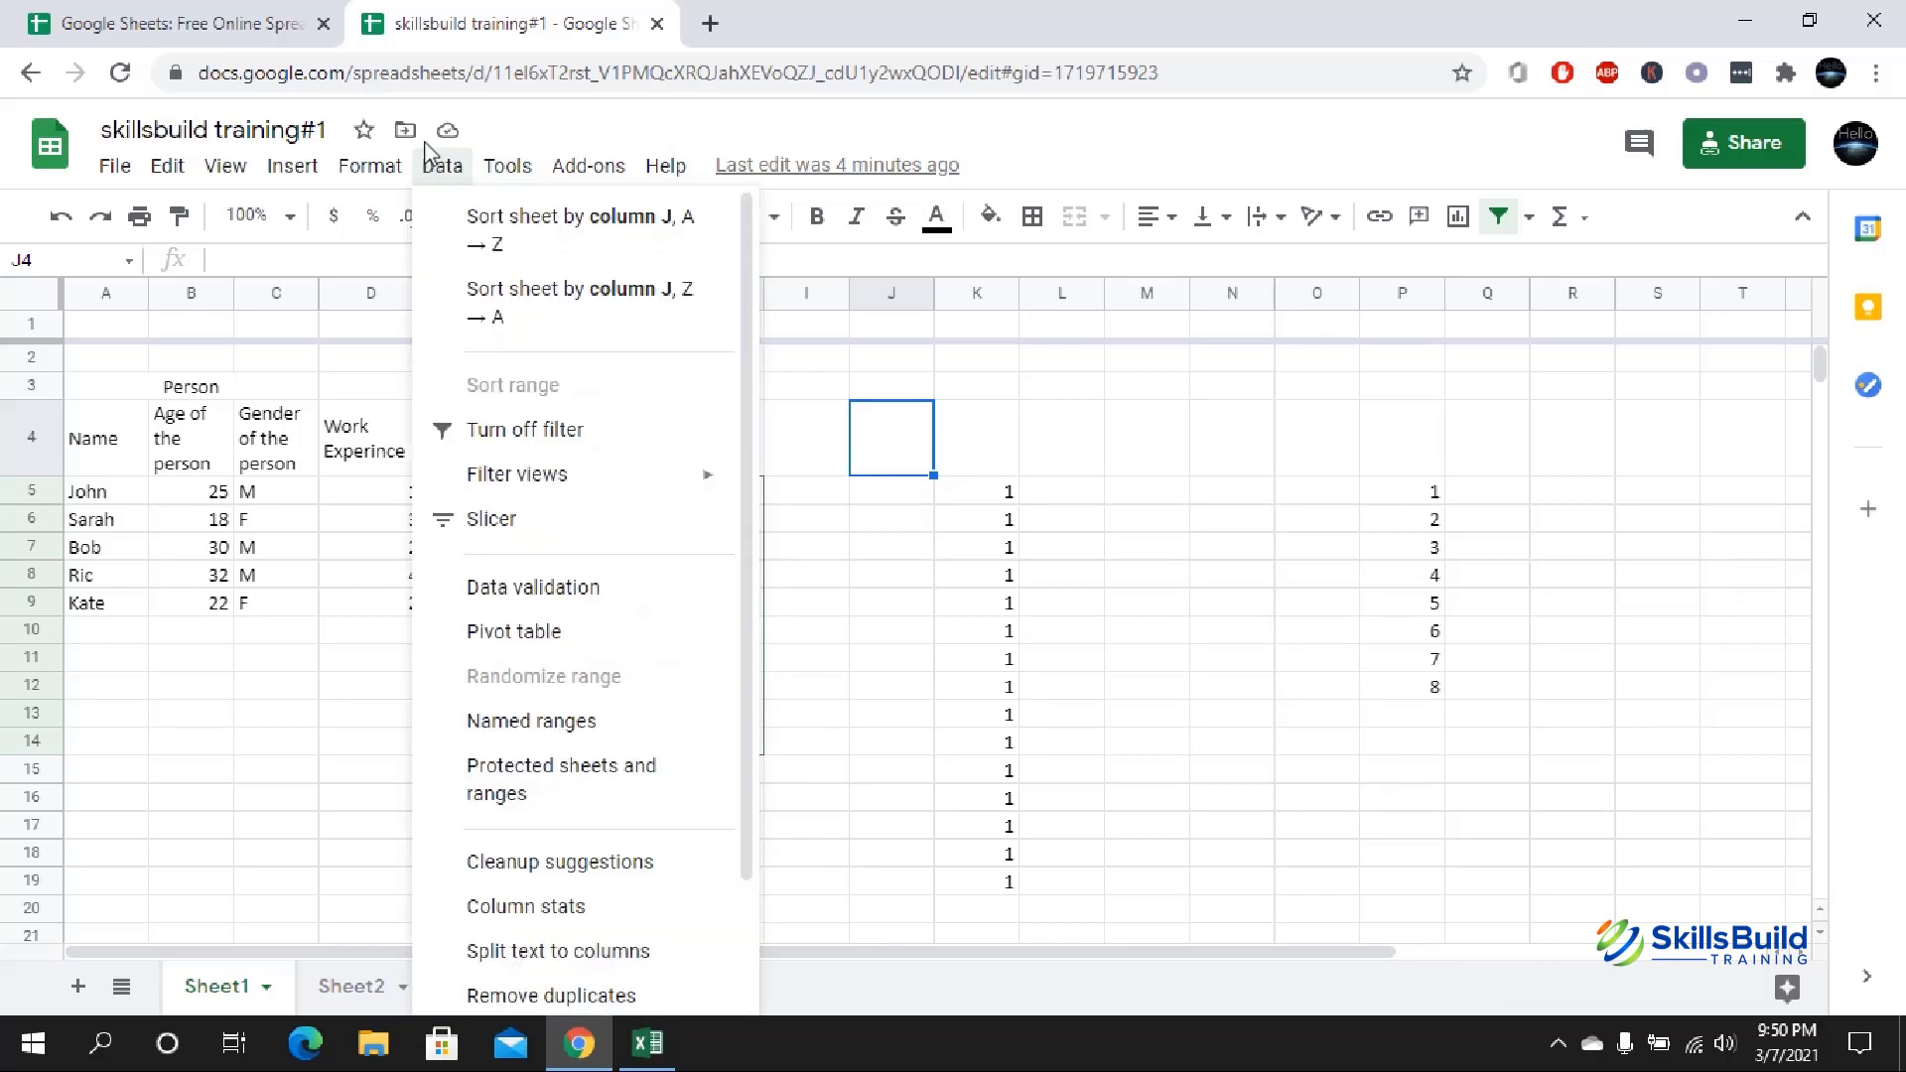
{"action": "left_click", "coordinate": [915, 669]}
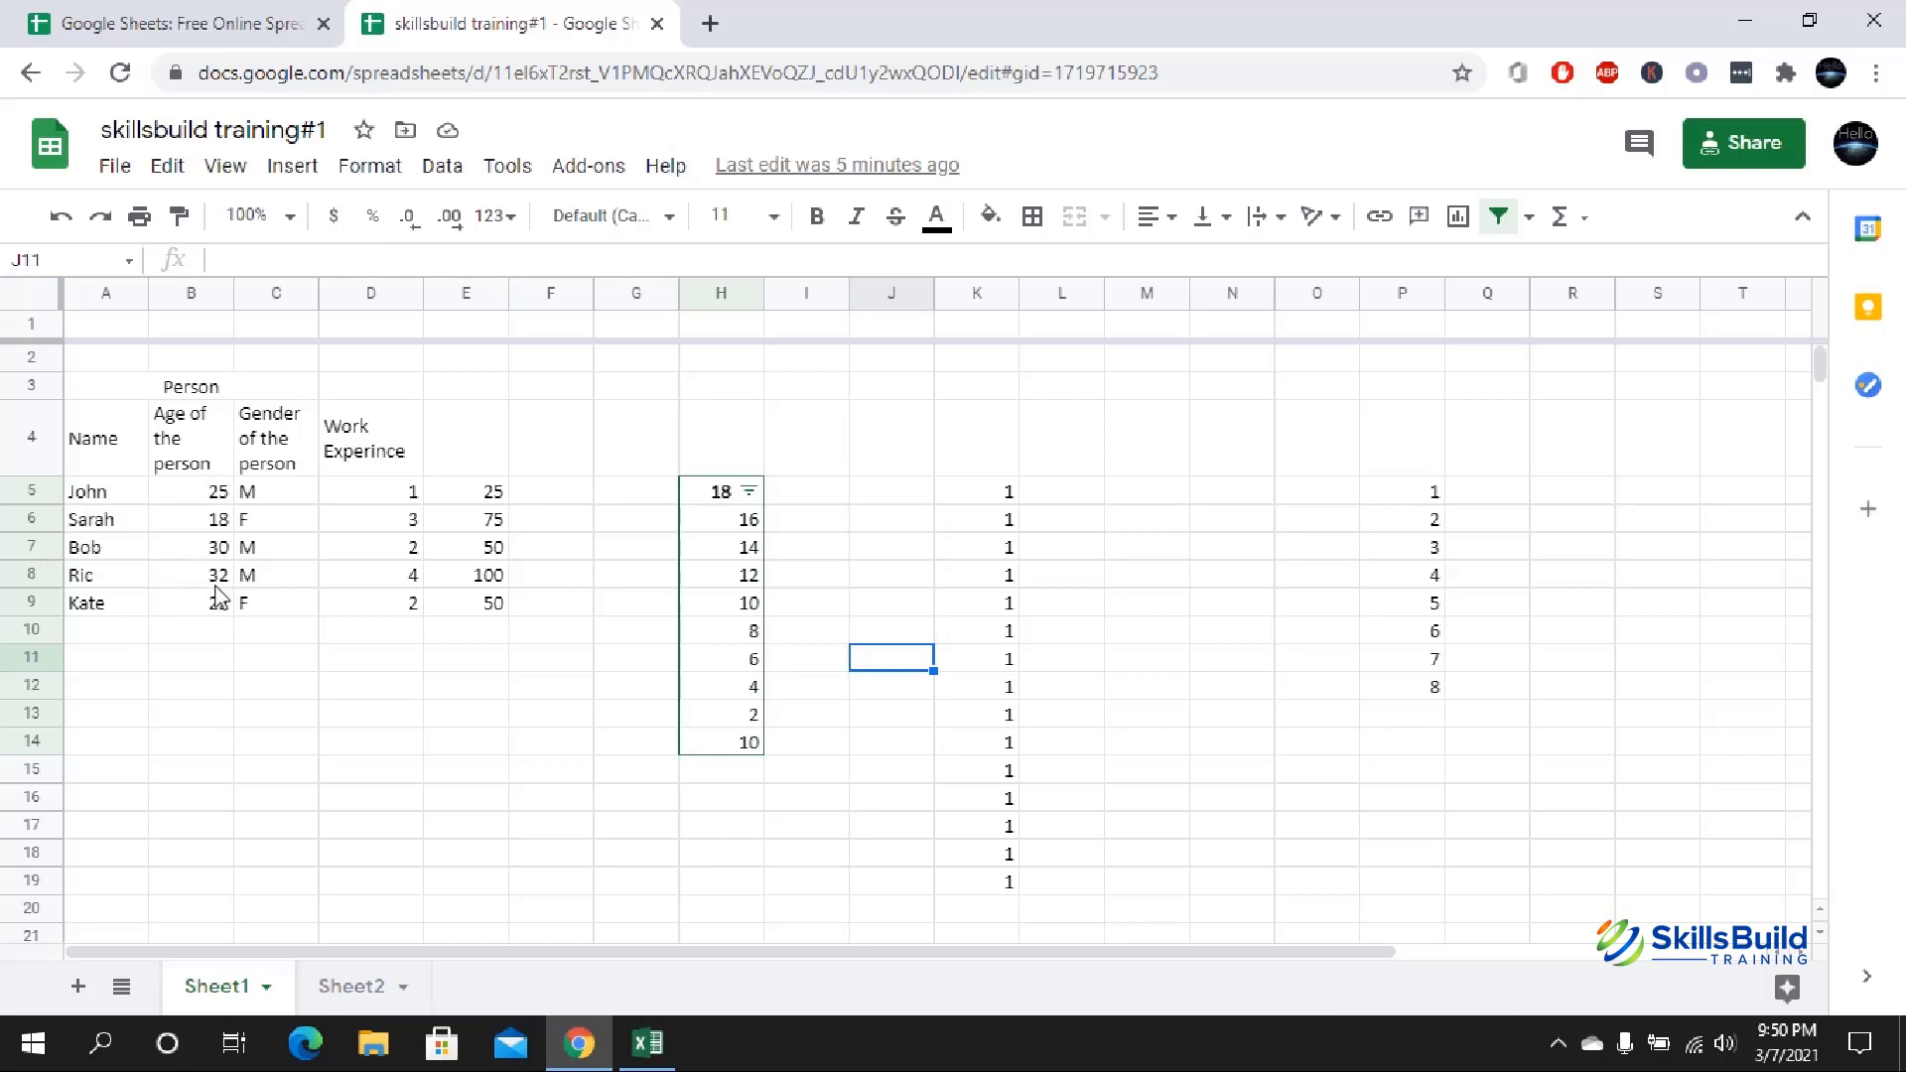
- Sort the table rows A5:E9 by age in ascending order with the formula =SORT(A5:E9, 2, TRUE) in cell B13
{"action": "left_click", "coordinate": [189, 717]}
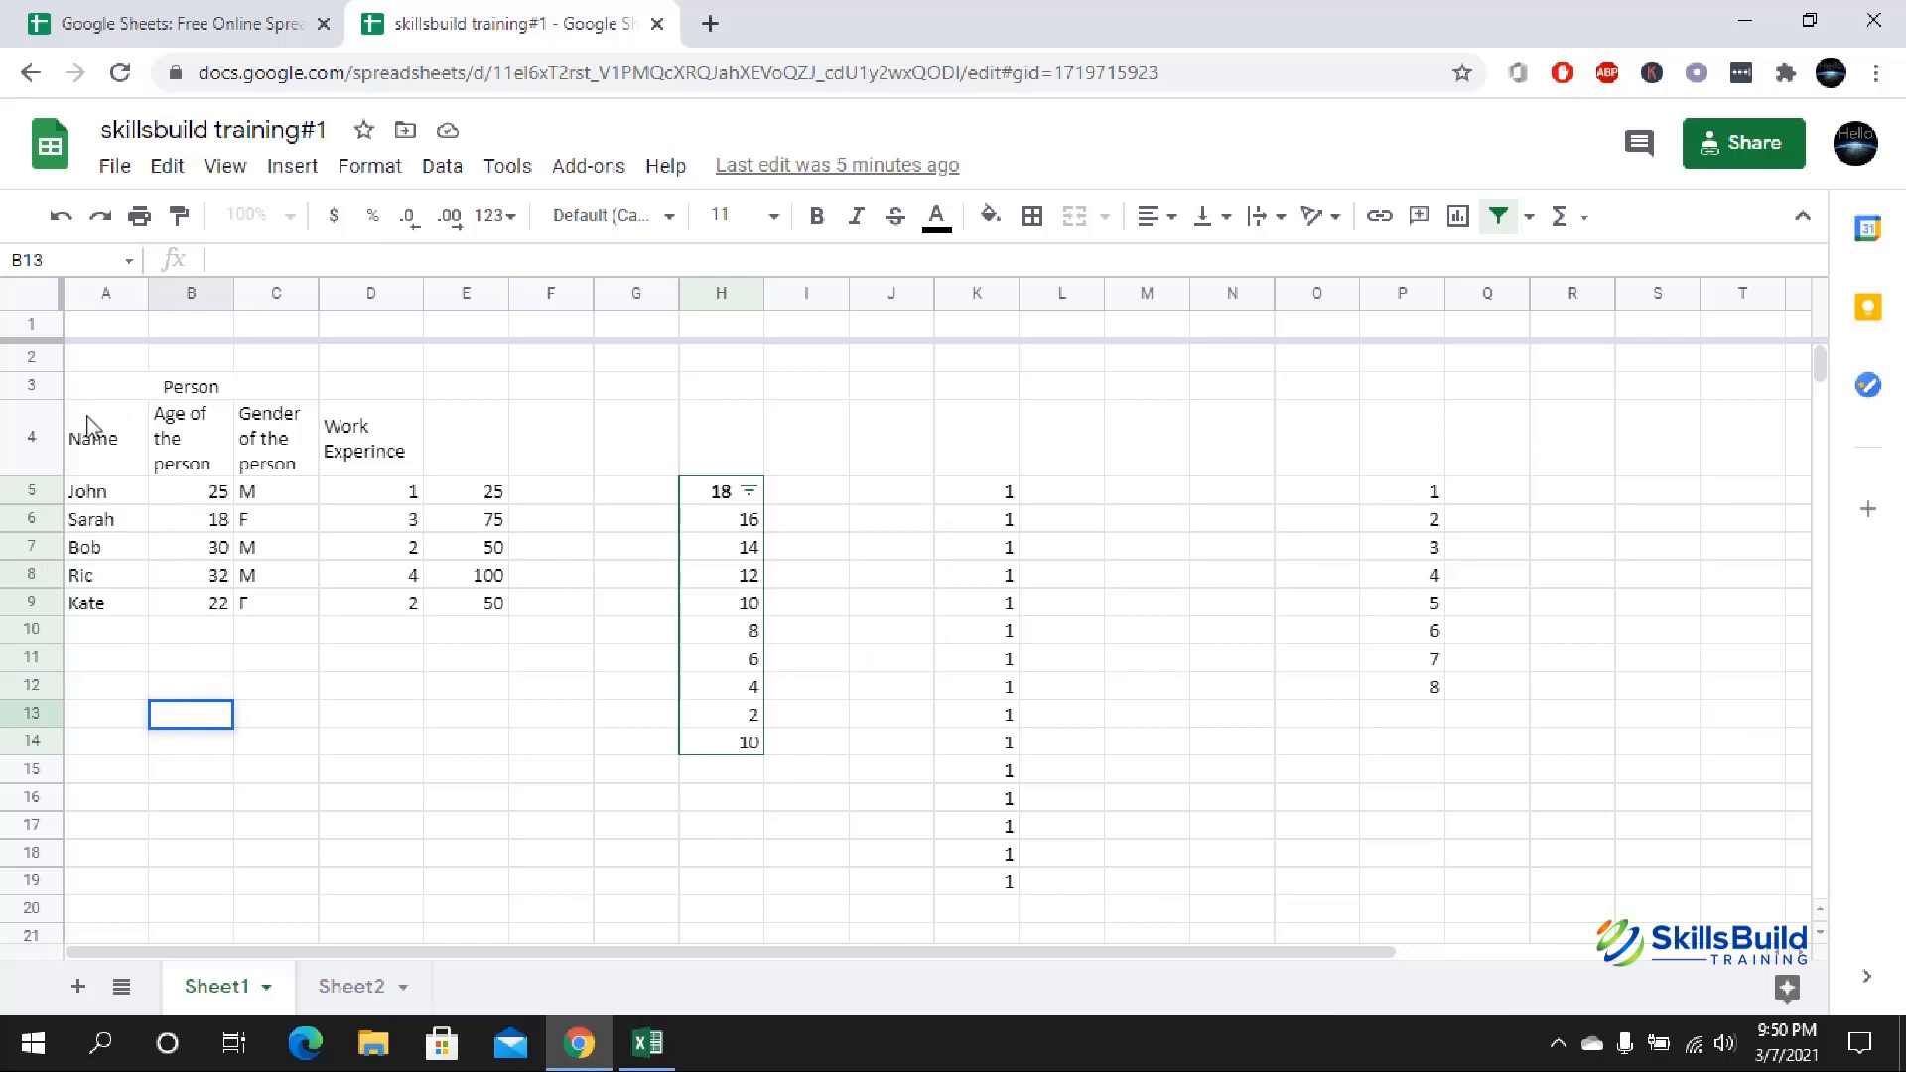
{"action": "left_click", "coordinate": [91, 427]}
{"action": "left_click", "coordinate": [188, 722]}
{"action": "double_click", "coordinate": [211, 718]}
{"action": "type", "text": "="}
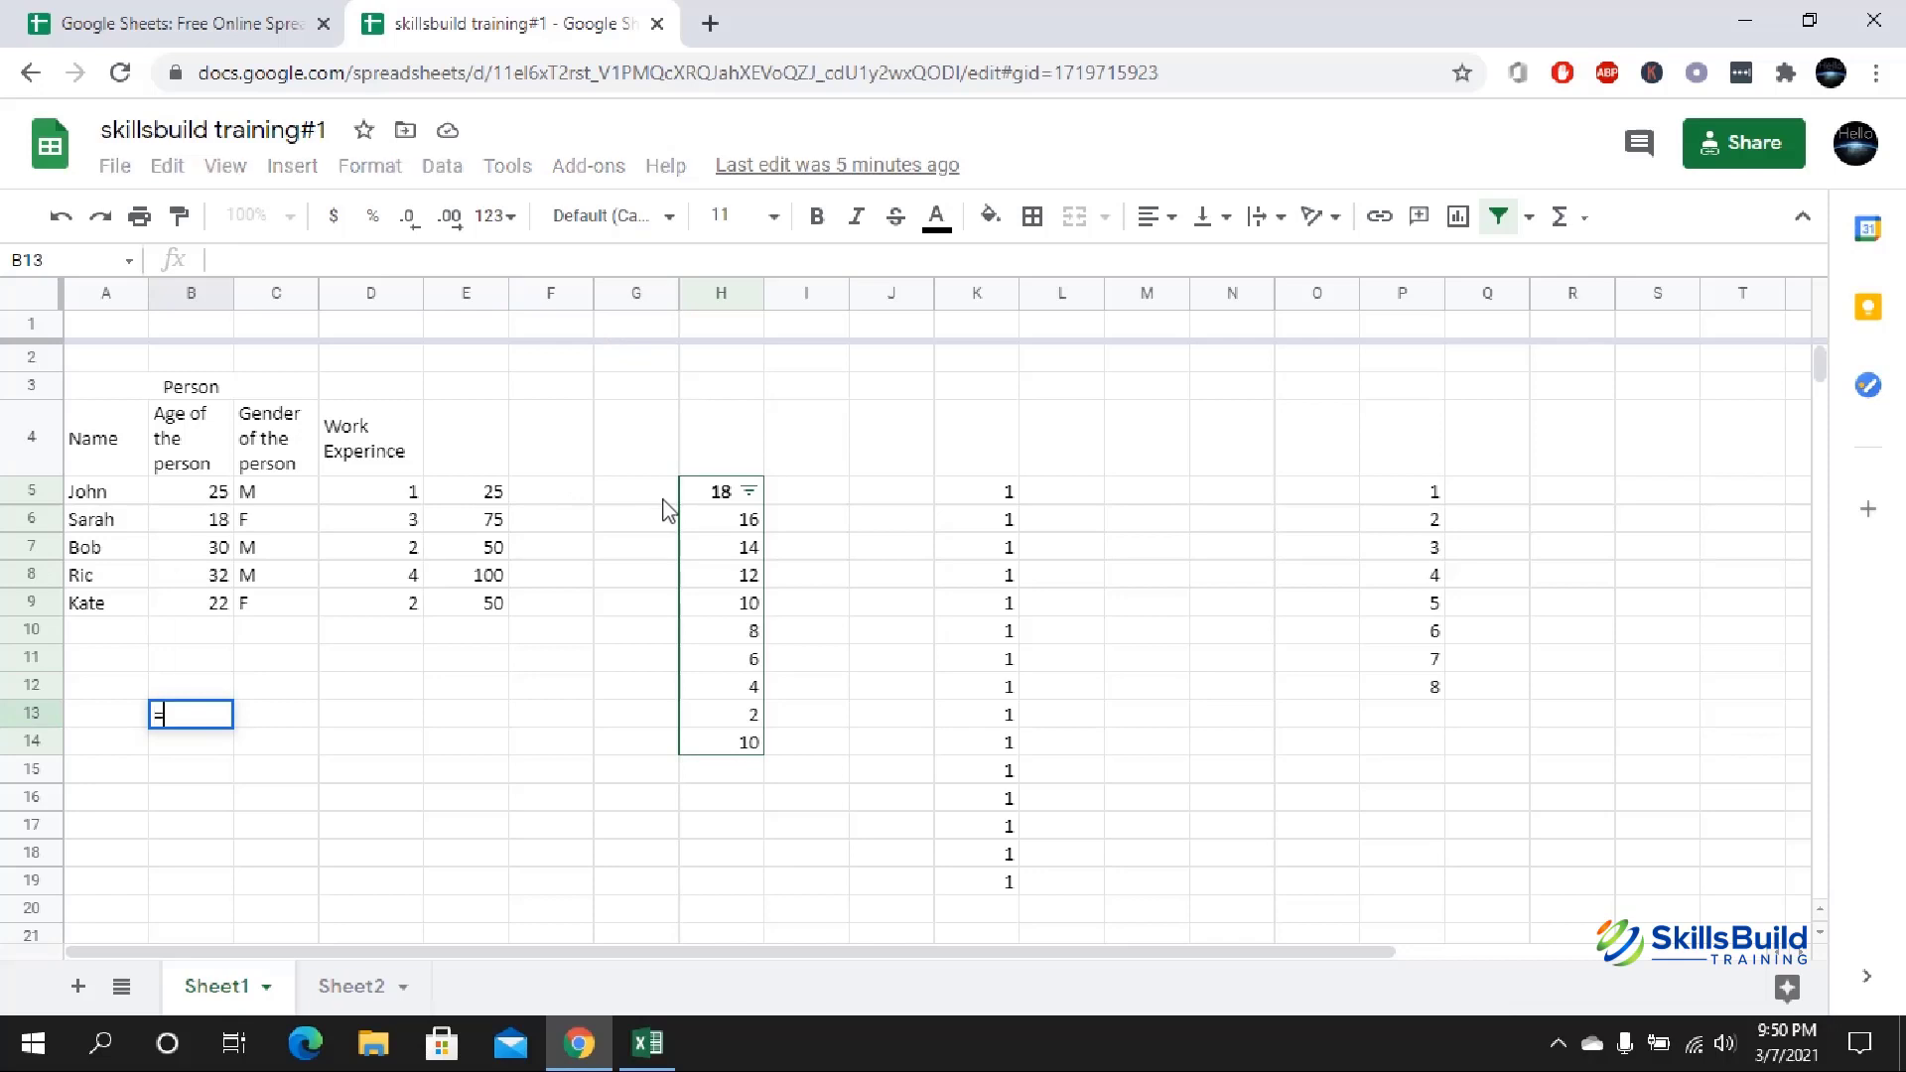
{"action": "type", "text": "SORT"}
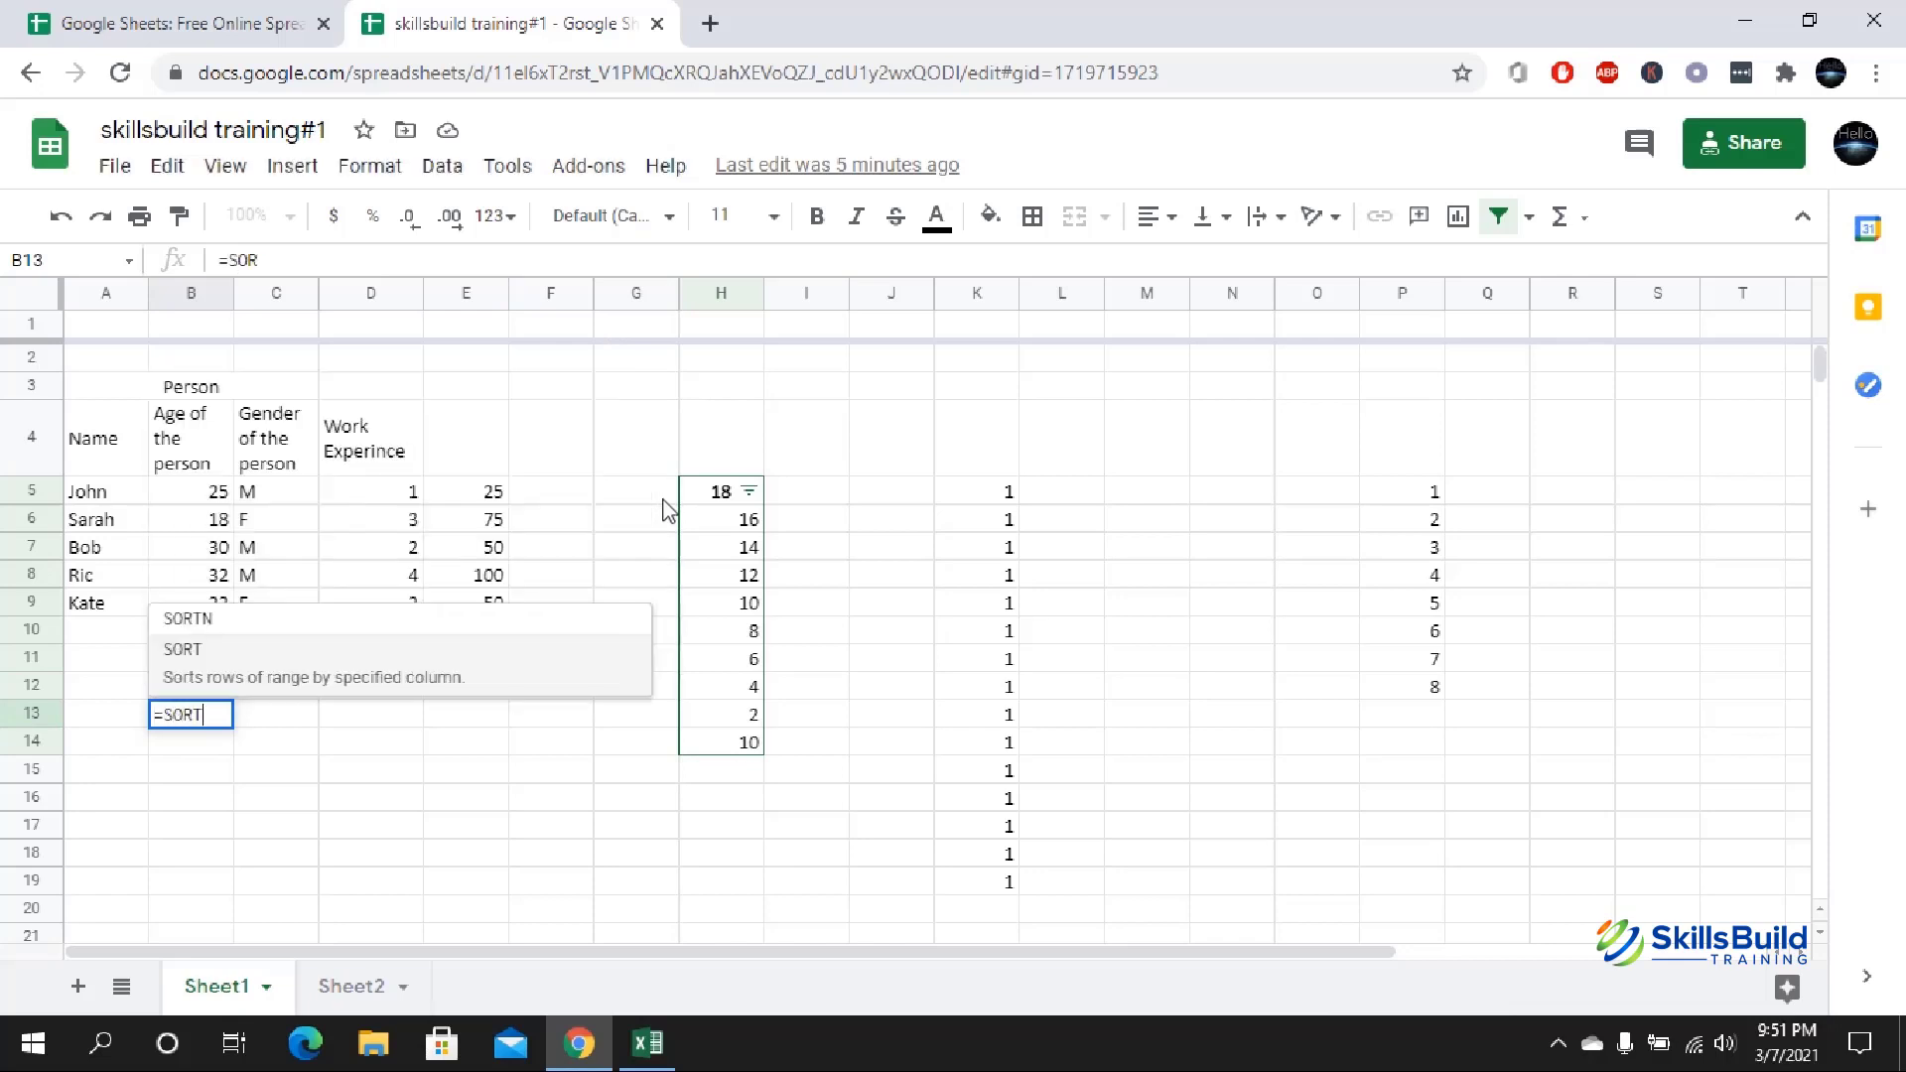
{"action": "type", "text": "("}
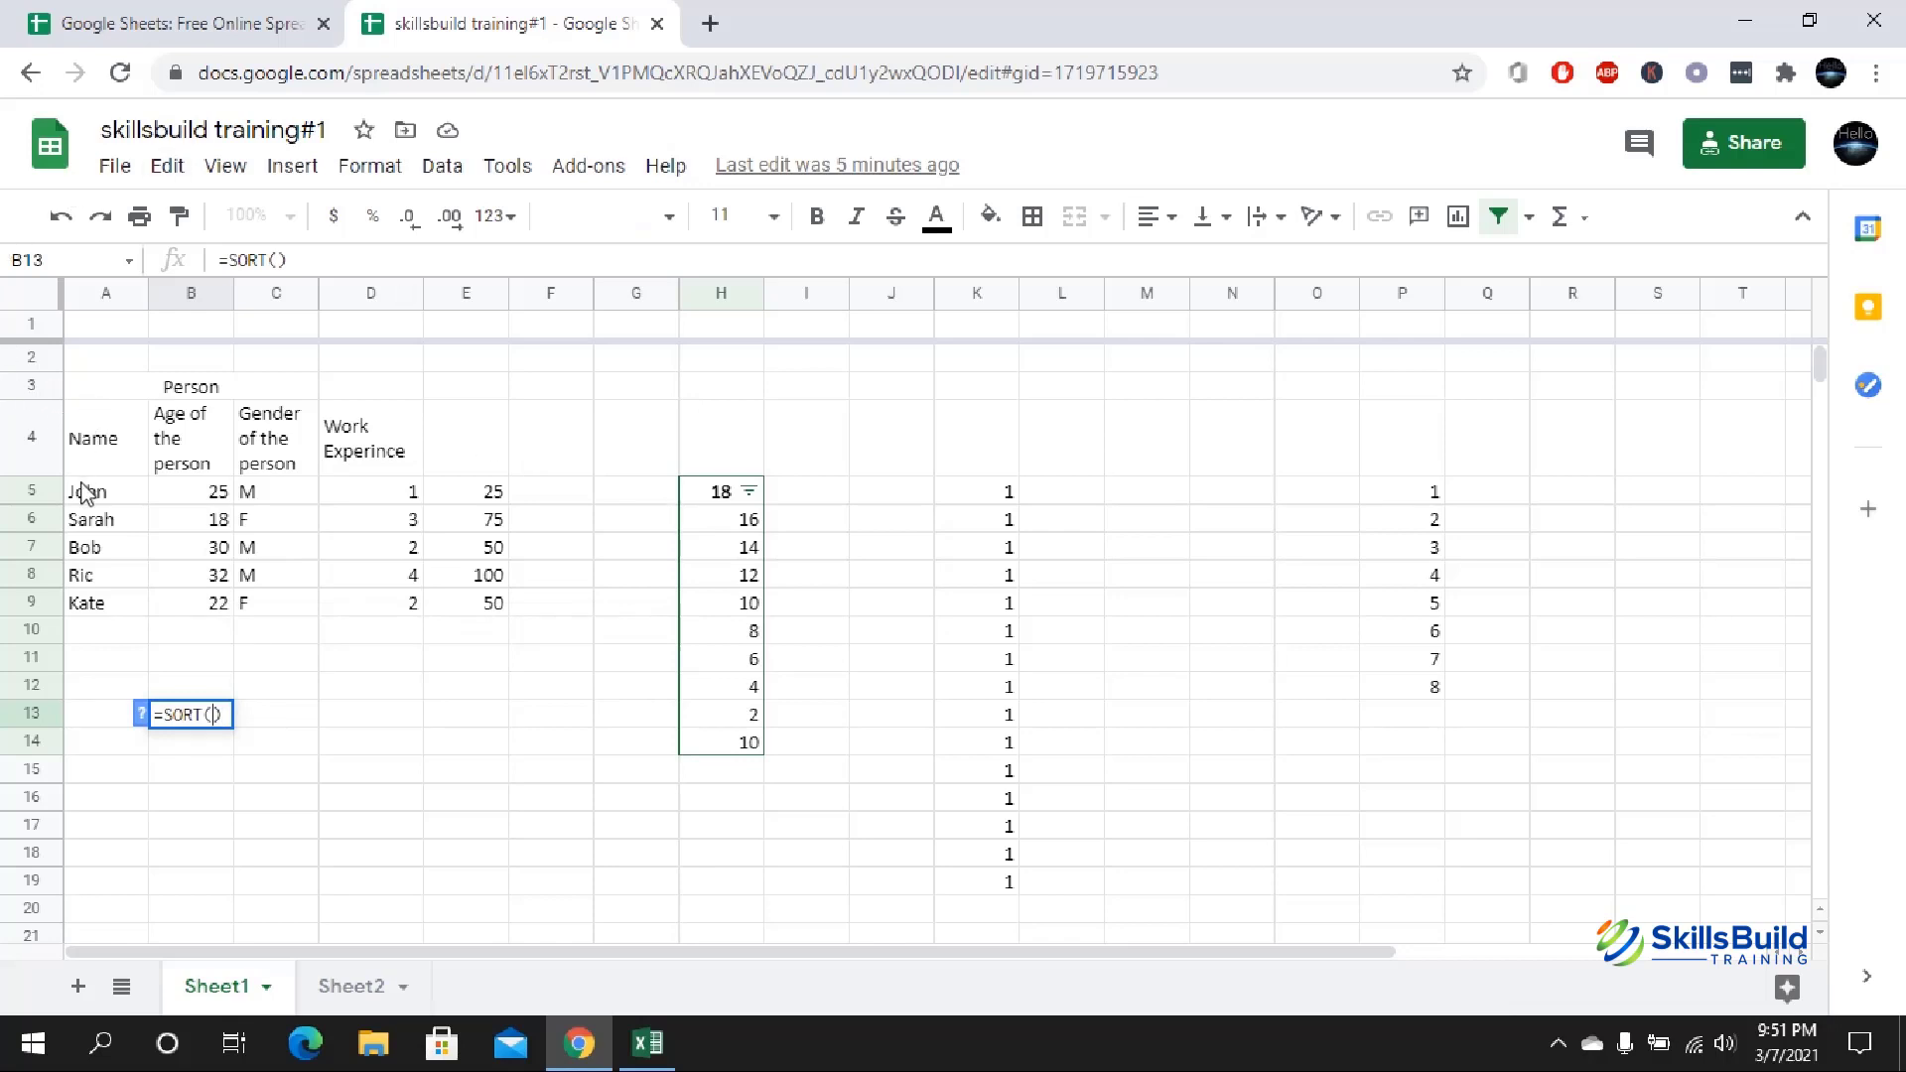
{"action": "left_click_drag", "start_coordinate": [84, 493], "coordinate": [514, 618]}
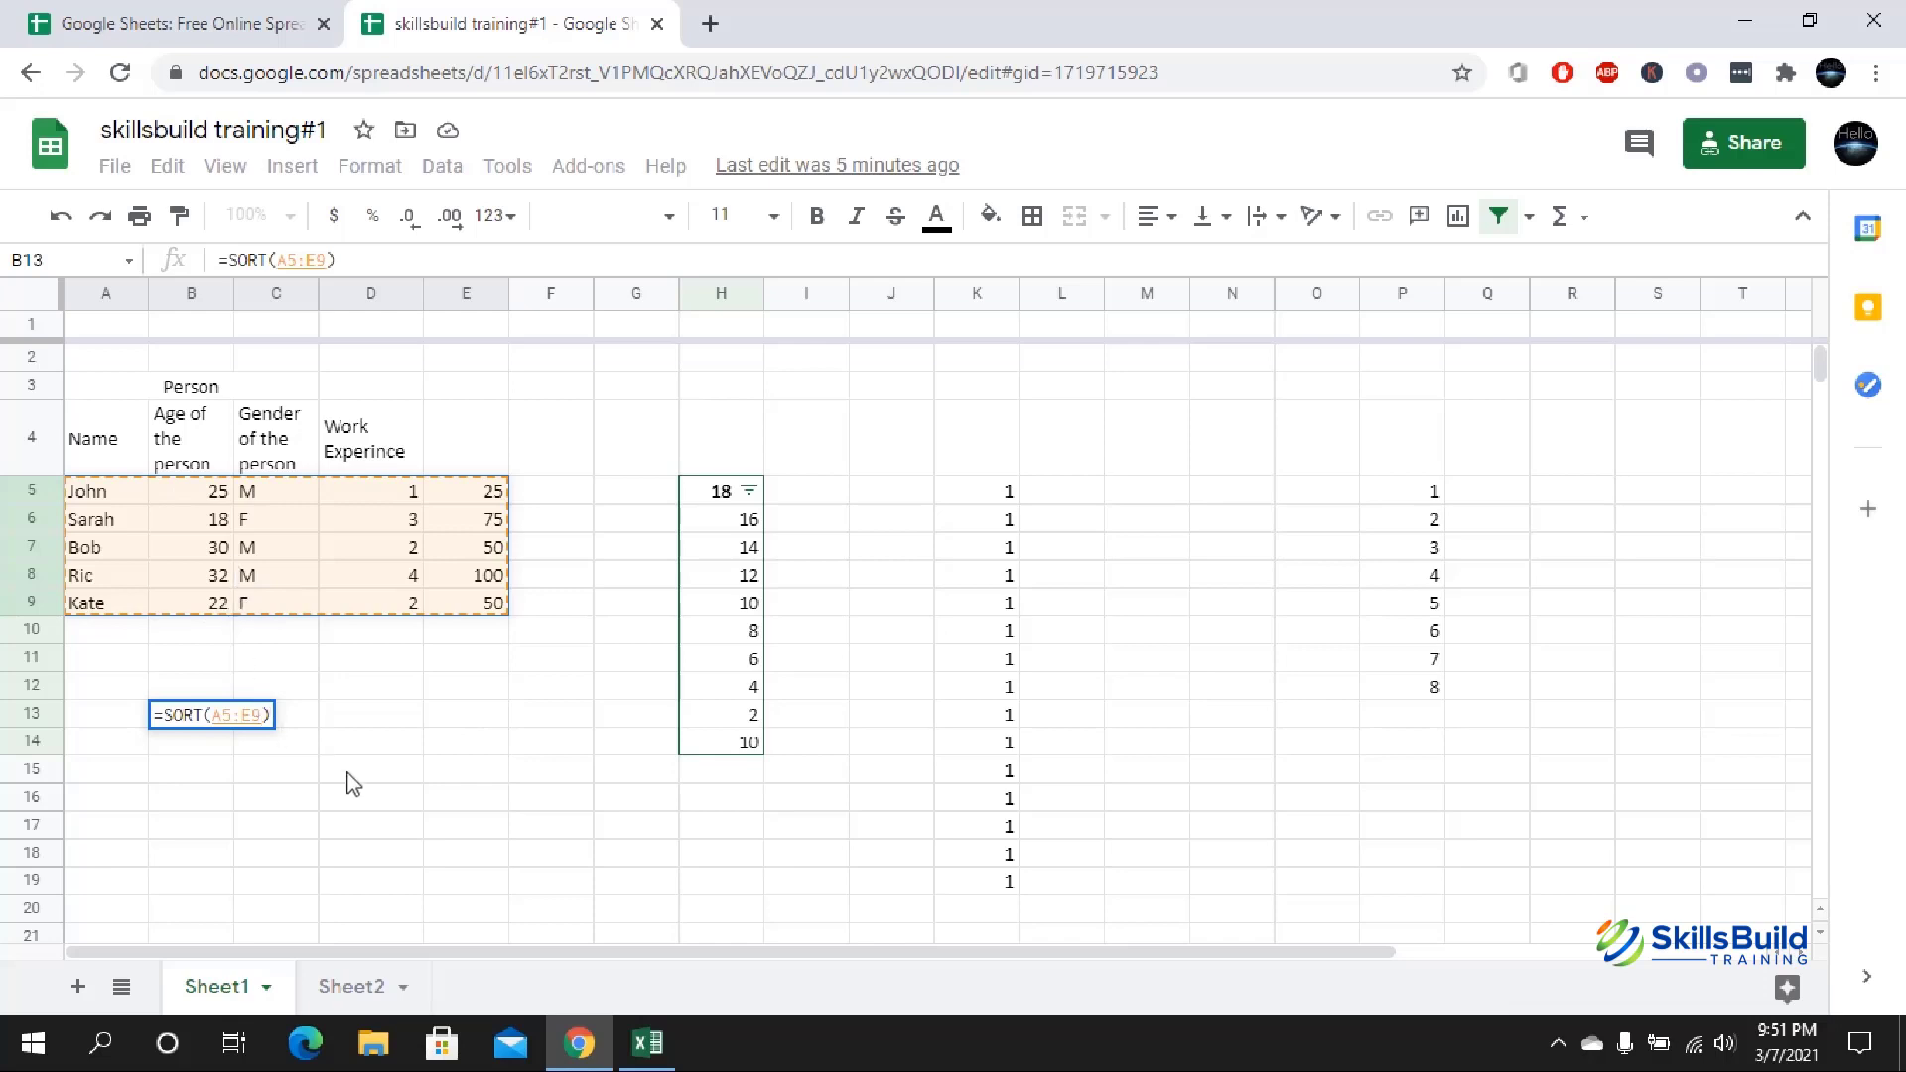
{"action": "type", "text": ","}
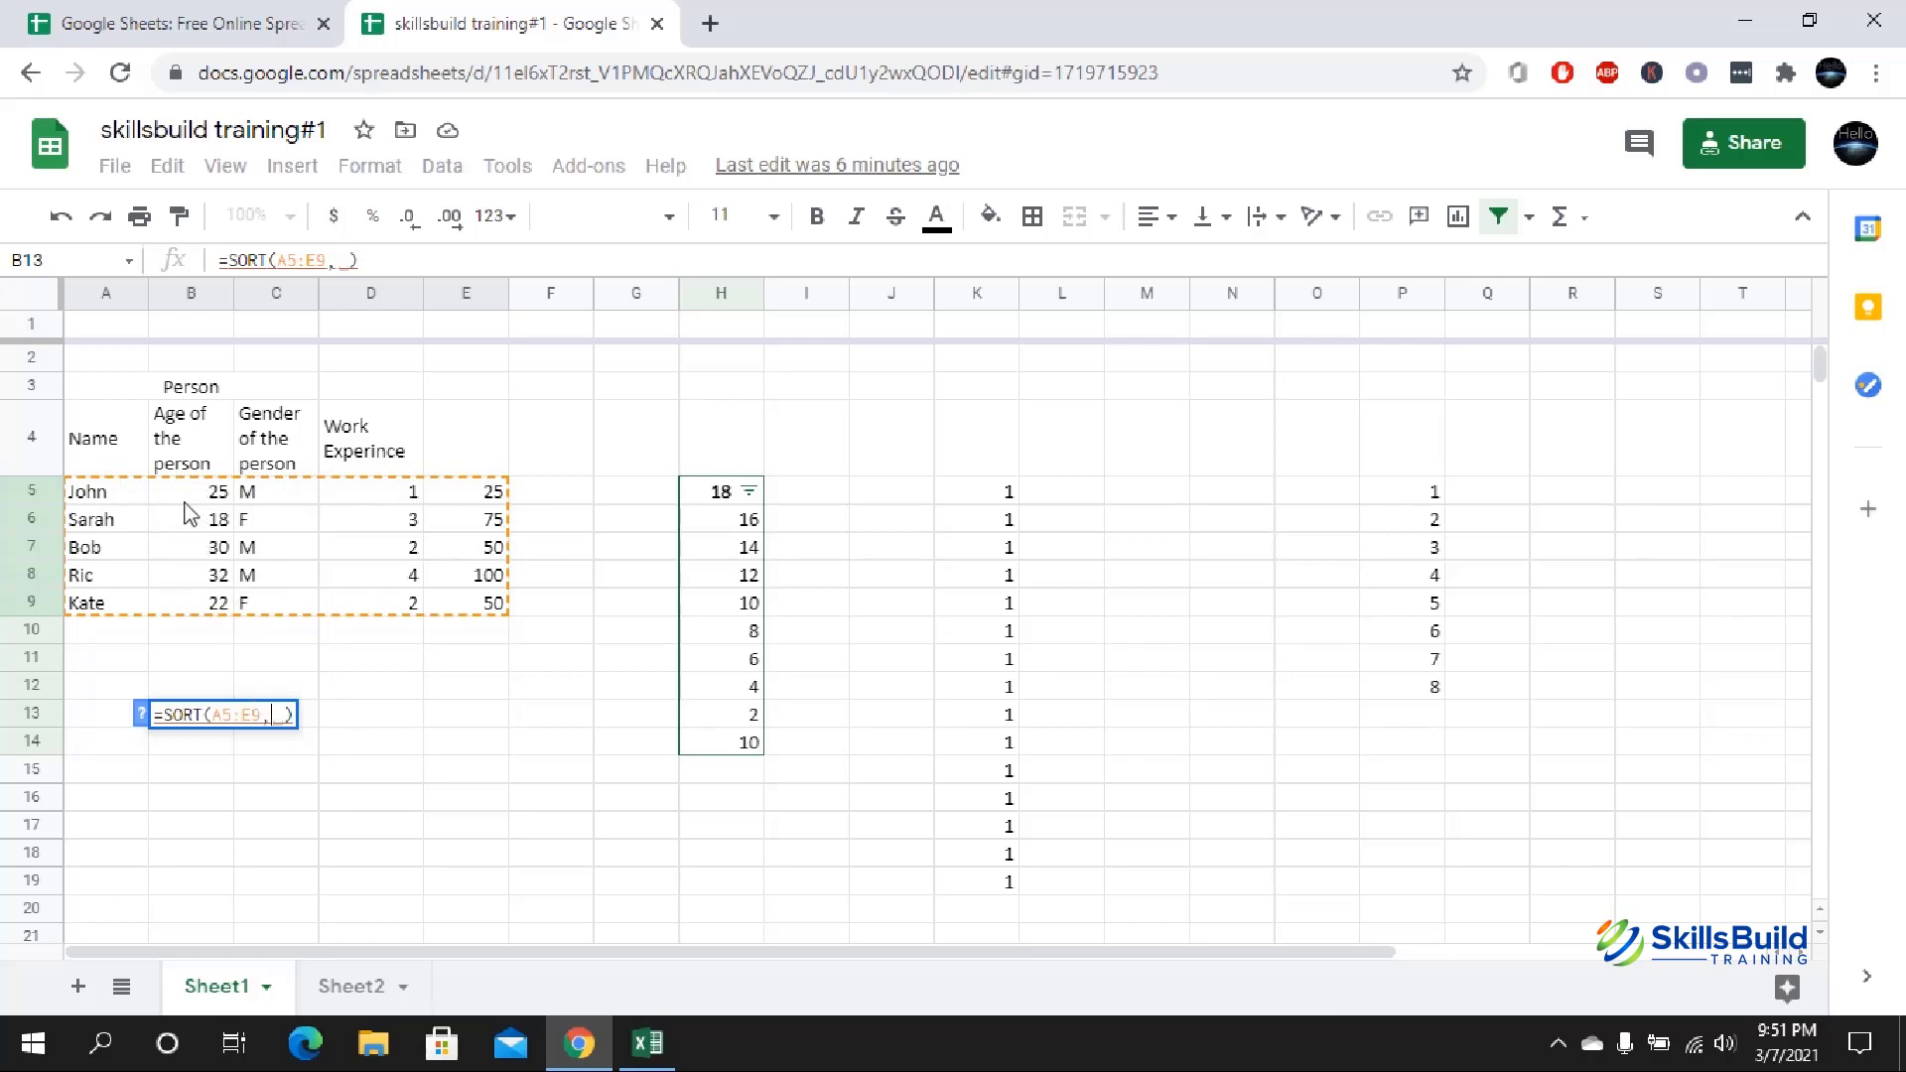
{"action": "type", "text": "2"}
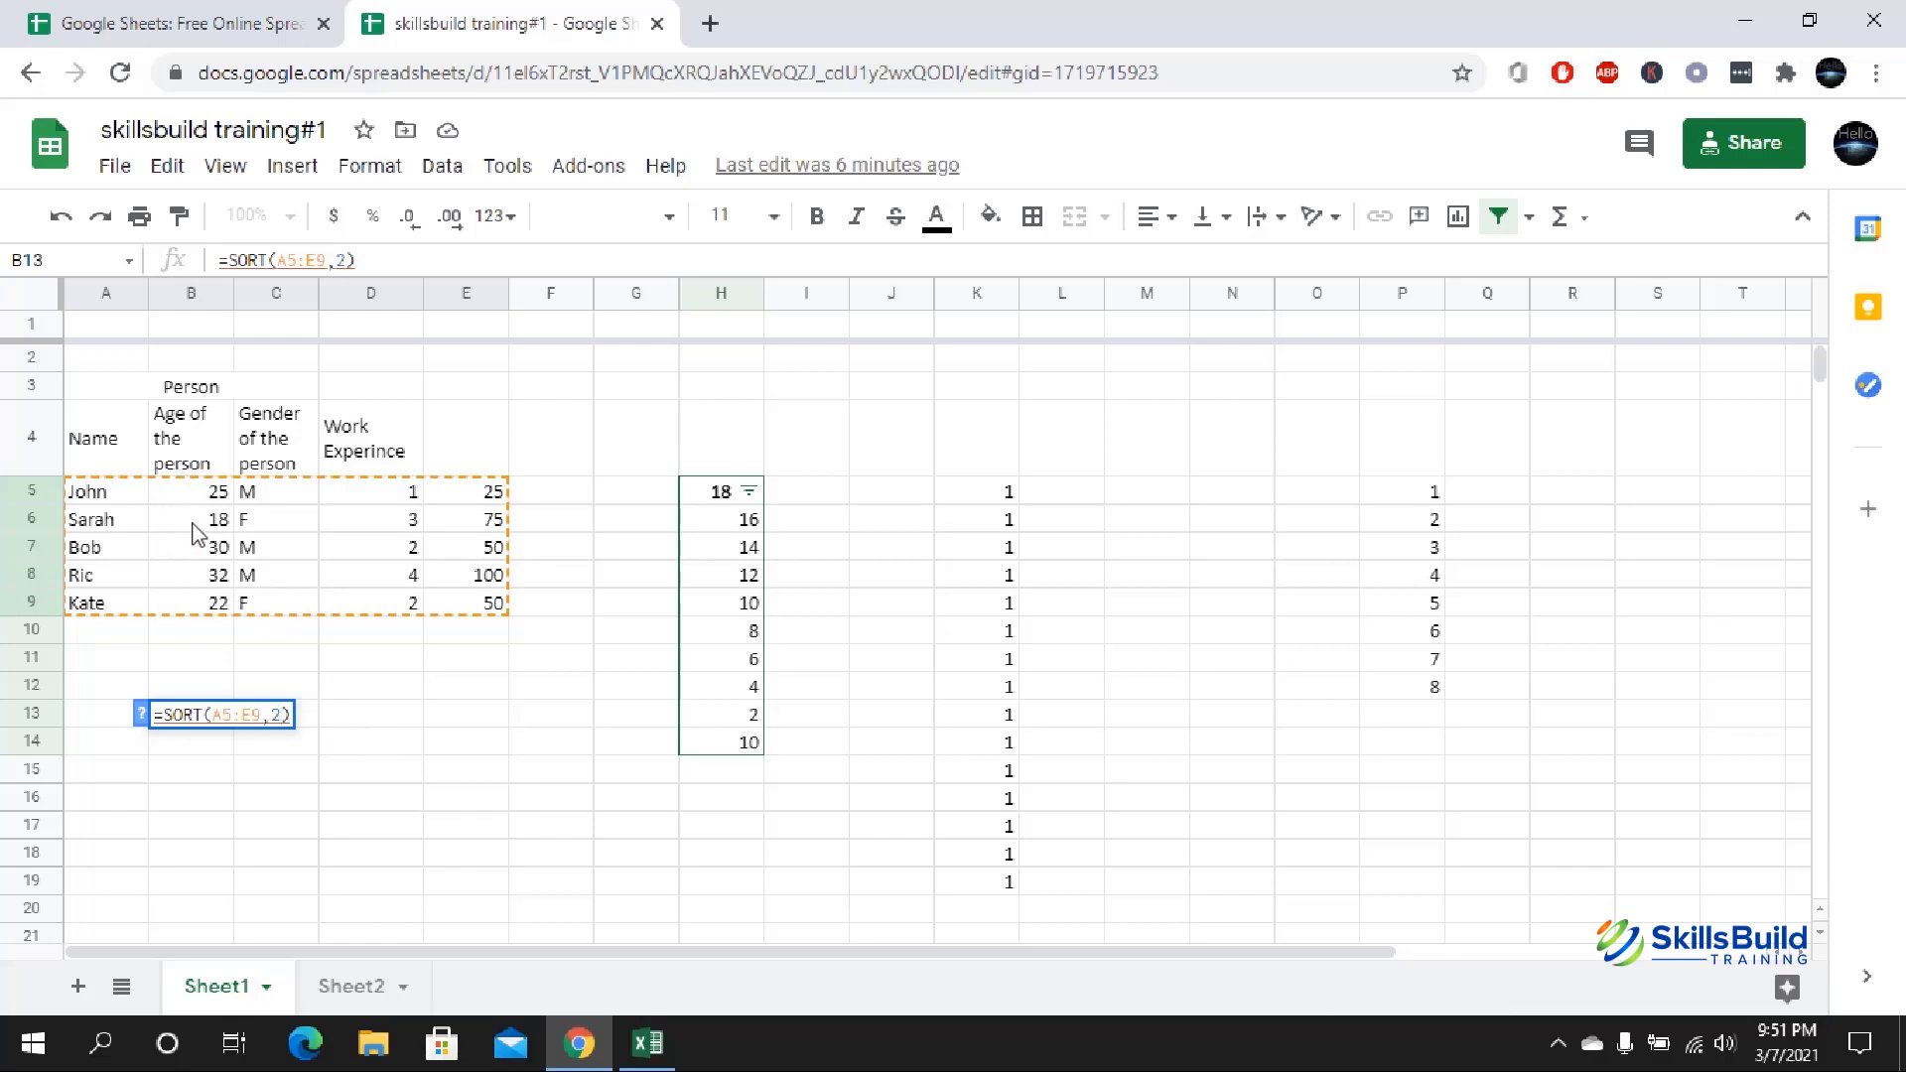
{"action": "type", "text": ", Tr"}
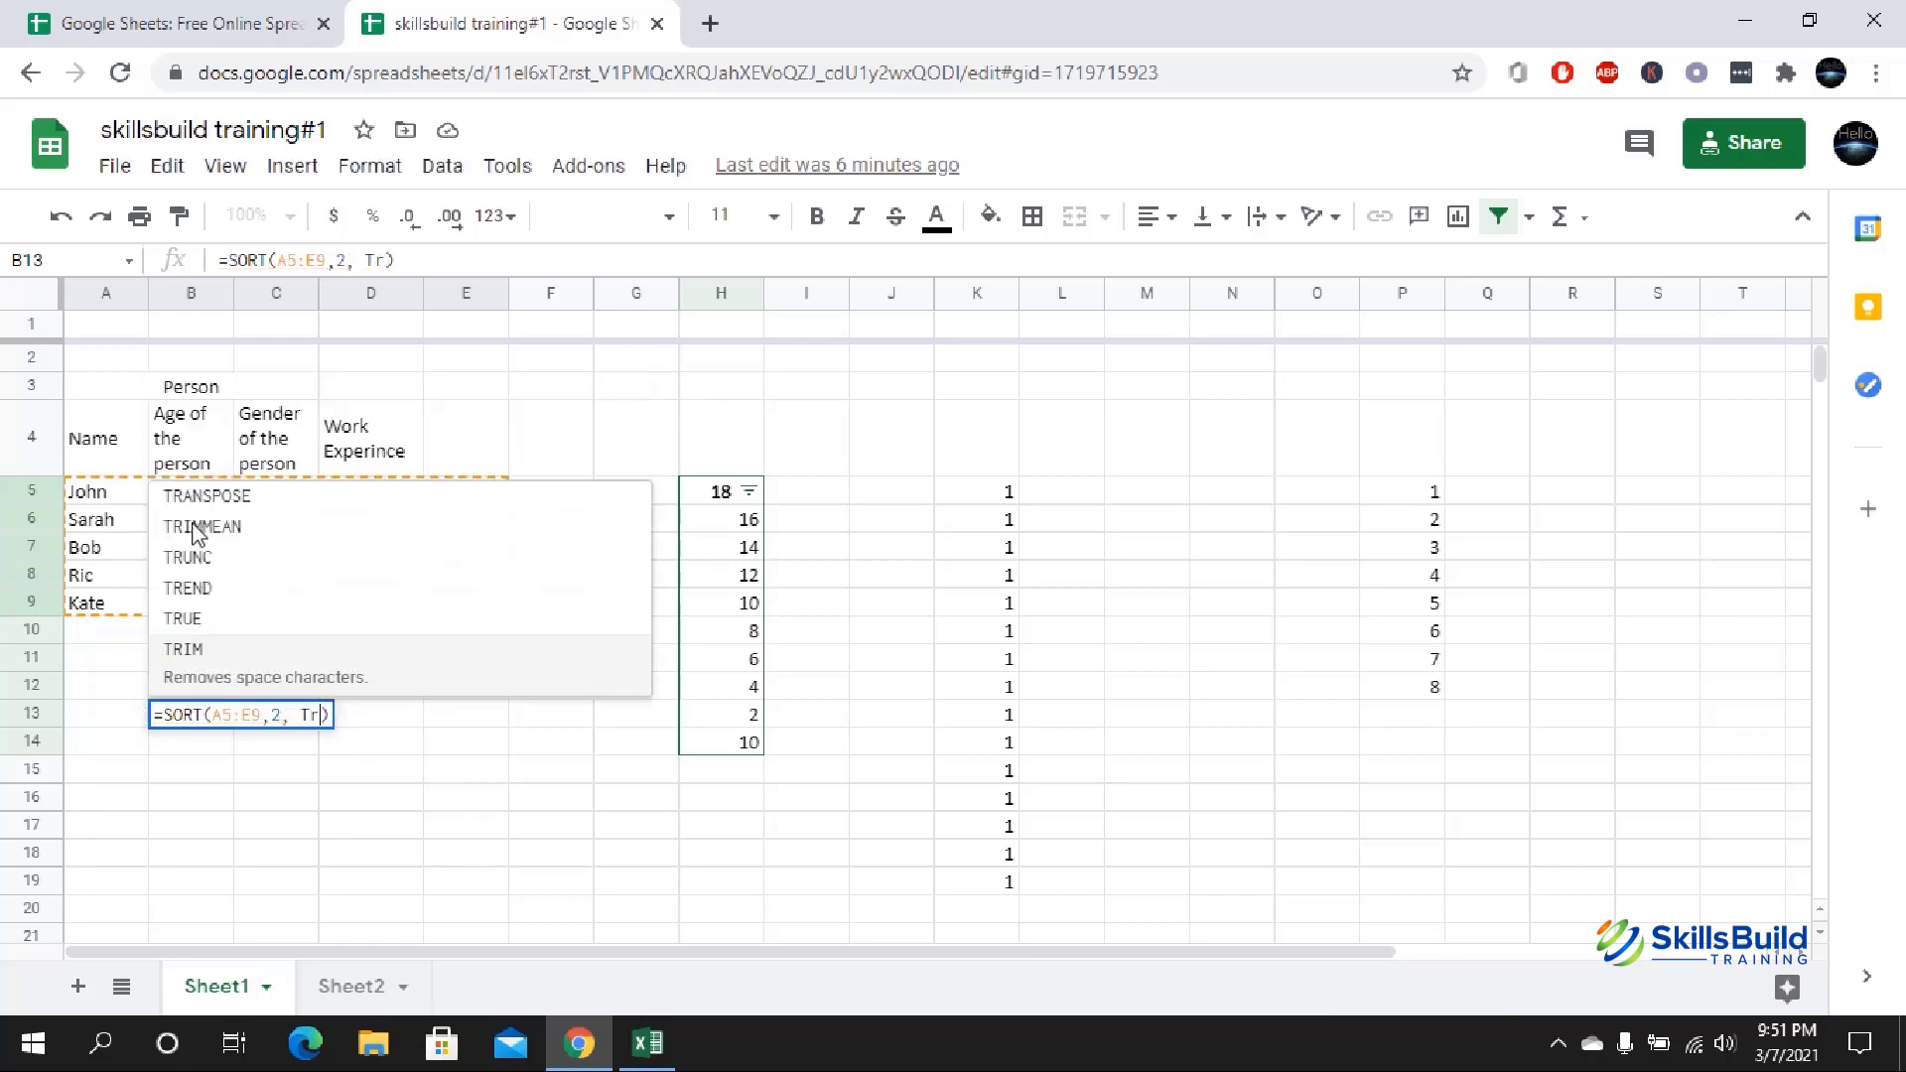
{"action": "type", "text": "ue"}
{"action": "key", "text": "Return"}
- Compare the original ages in B5:B9 with the sorted table's ages in C13:C17
{"action": "left_click_drag", "start_coordinate": [191, 492], "coordinate": [190, 602]}
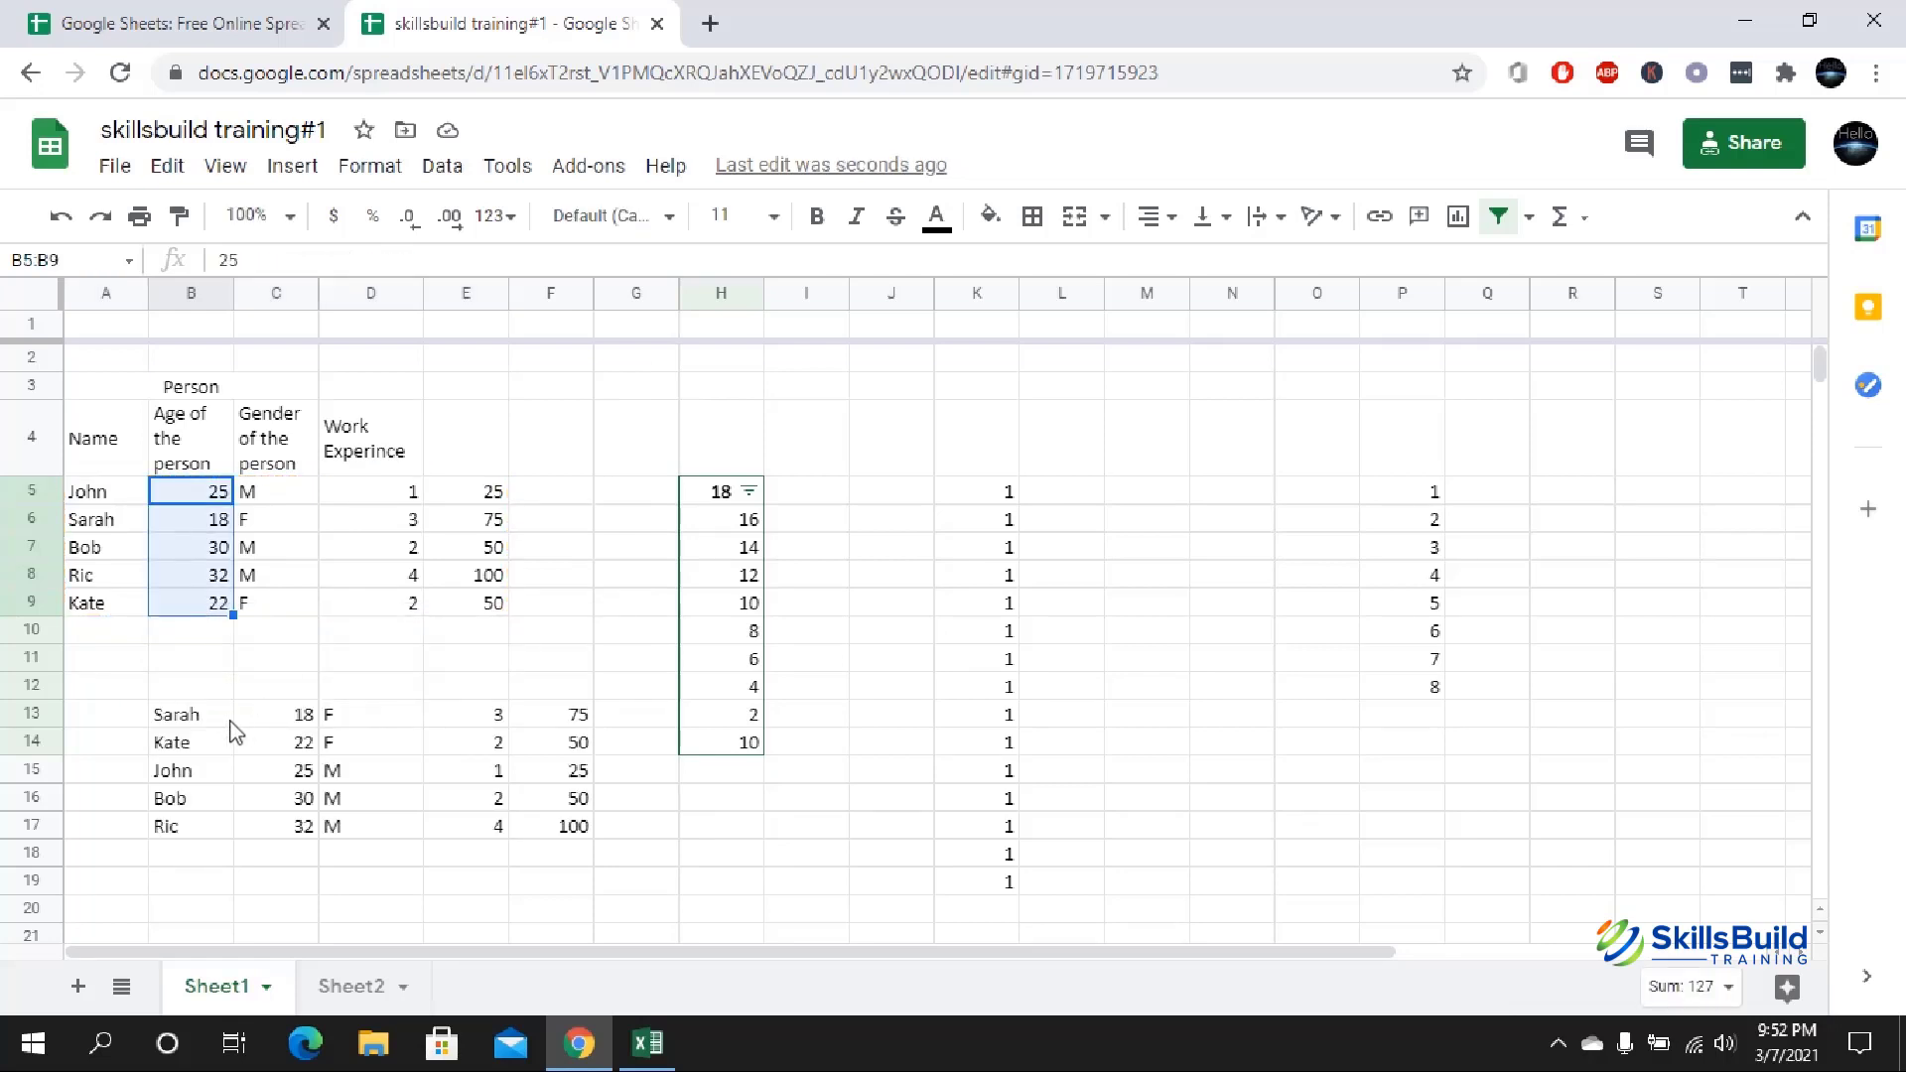
{"action": "left_click_drag", "start_coordinate": [179, 714], "coordinate": [486, 802]}
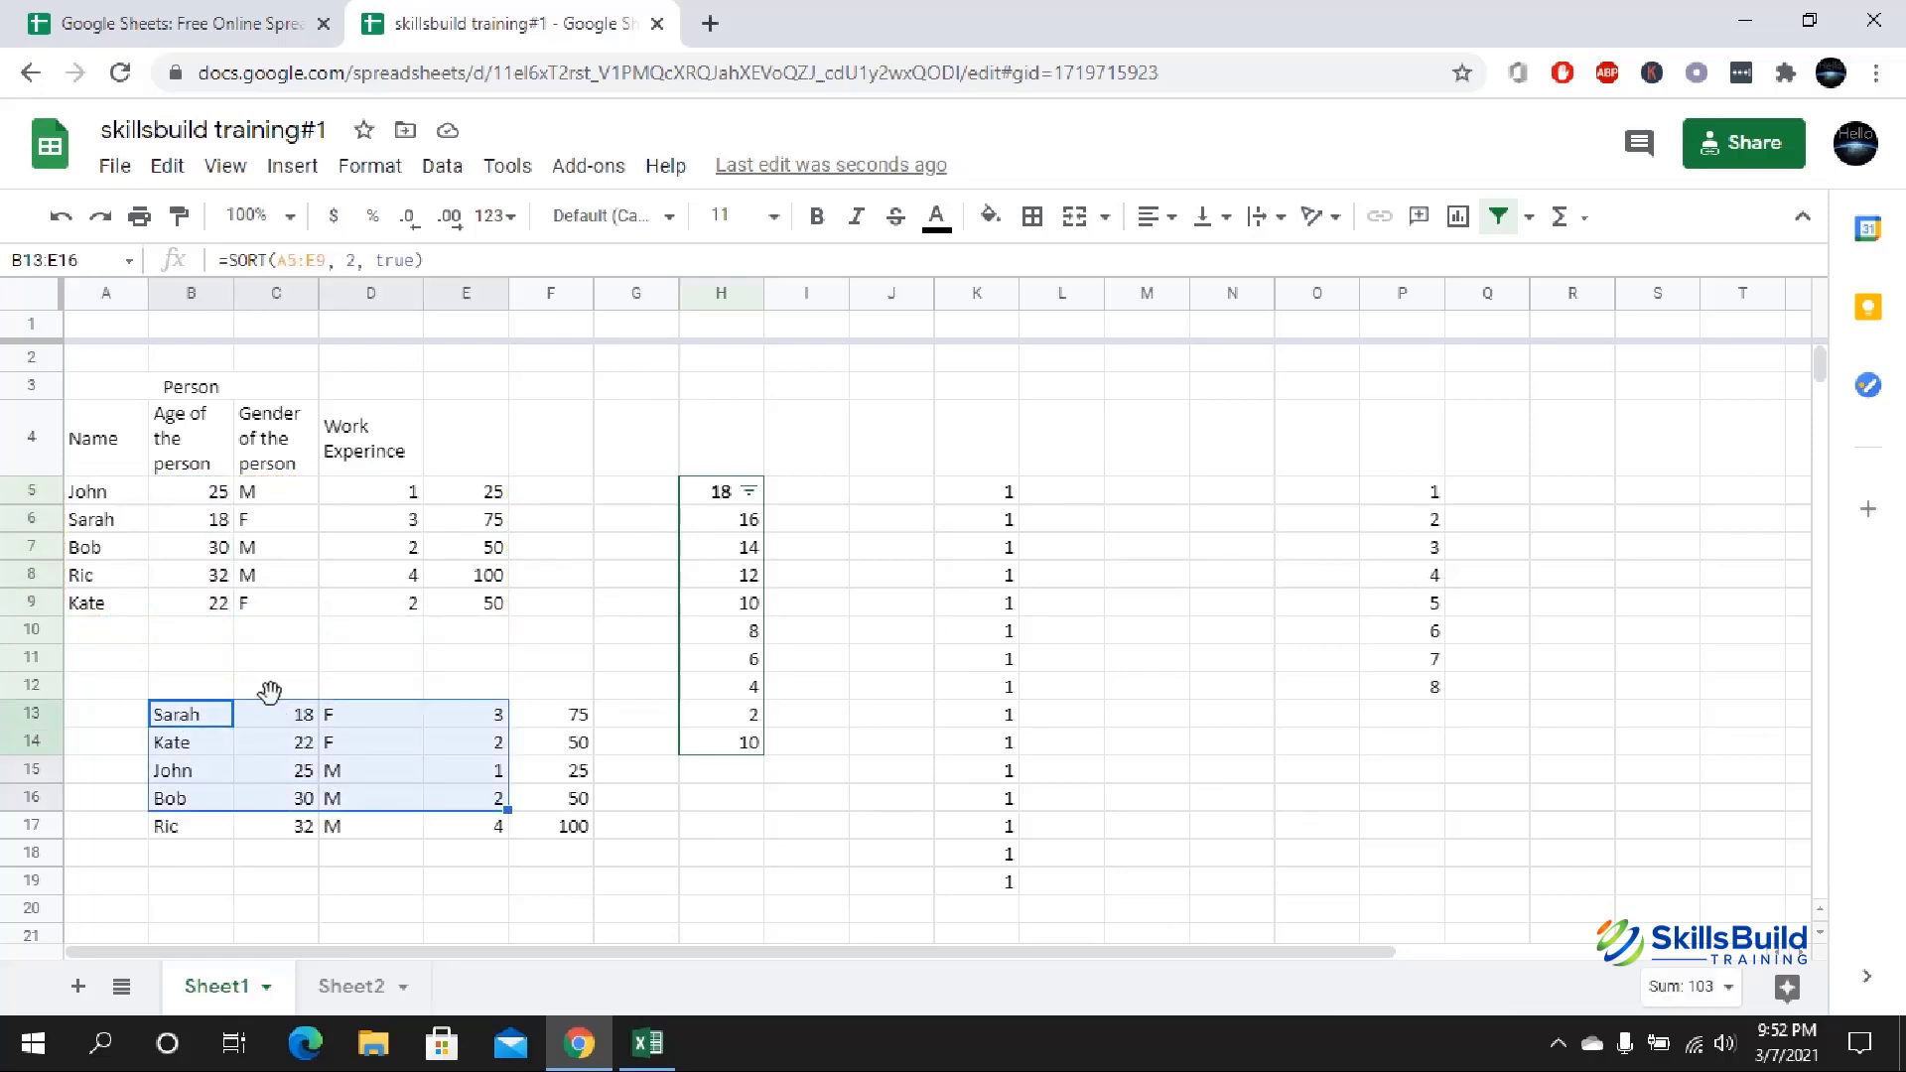
{"action": "left_click_drag", "start_coordinate": [273, 709], "coordinate": [298, 829]}
{"action": "left_click_drag", "start_coordinate": [211, 459], "coordinate": [219, 621]}
{"action": "left_click", "coordinate": [219, 584]}
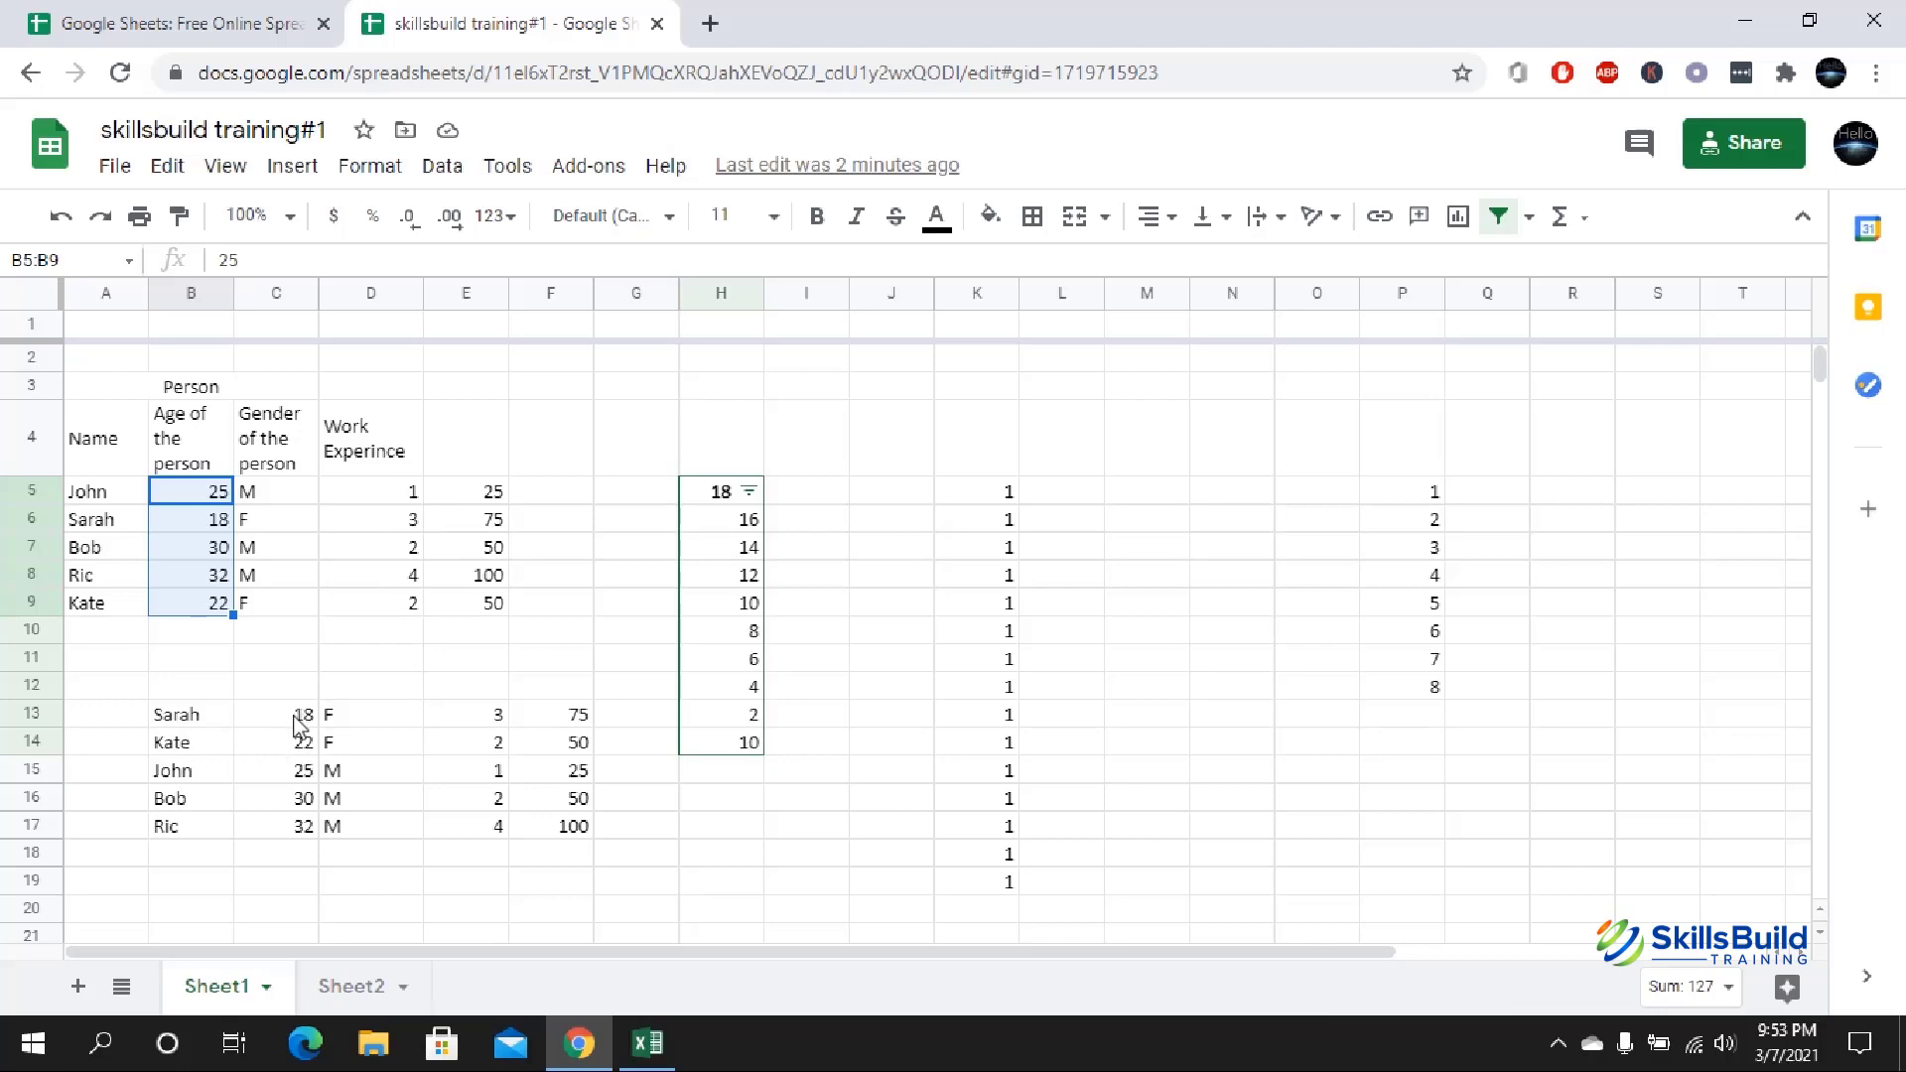
{"action": "left_click_drag", "start_coordinate": [301, 717], "coordinate": [302, 849]}
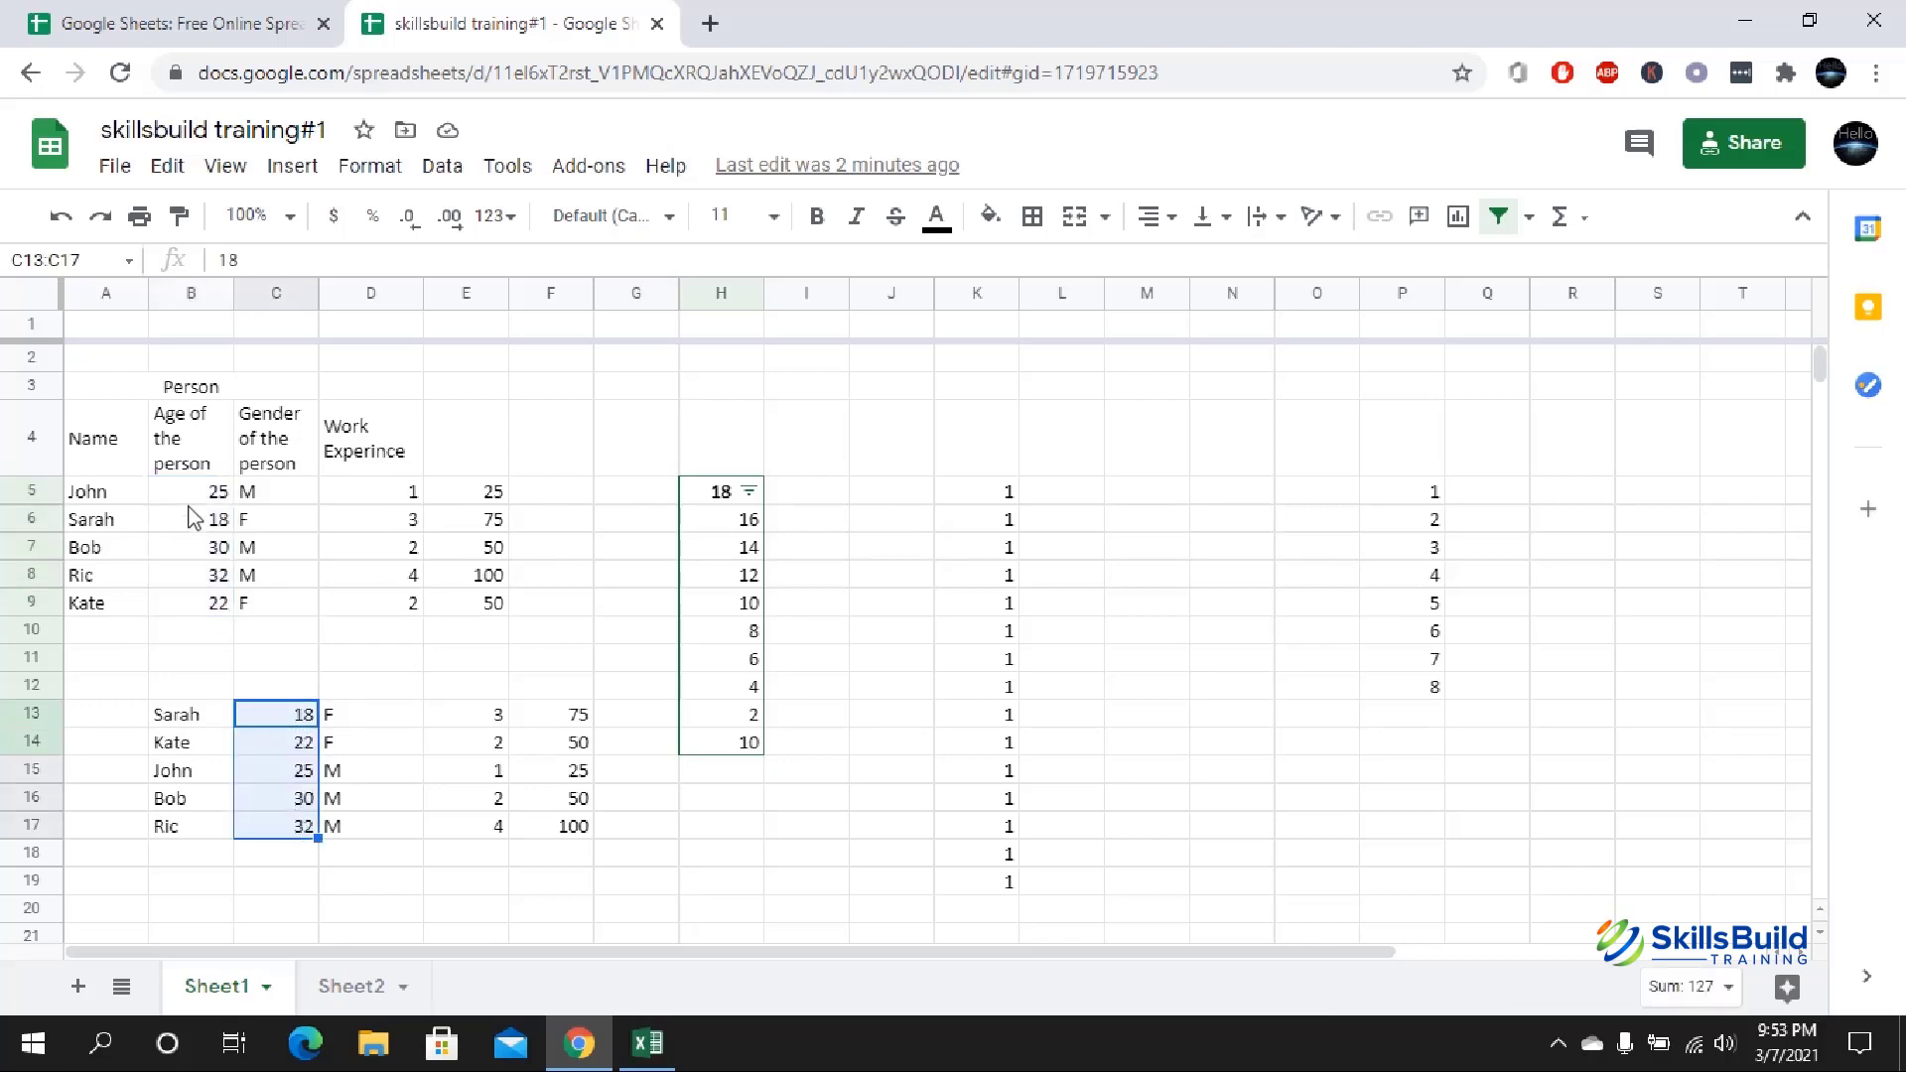
{"action": "left_click_drag", "start_coordinate": [199, 493], "coordinate": [210, 608]}
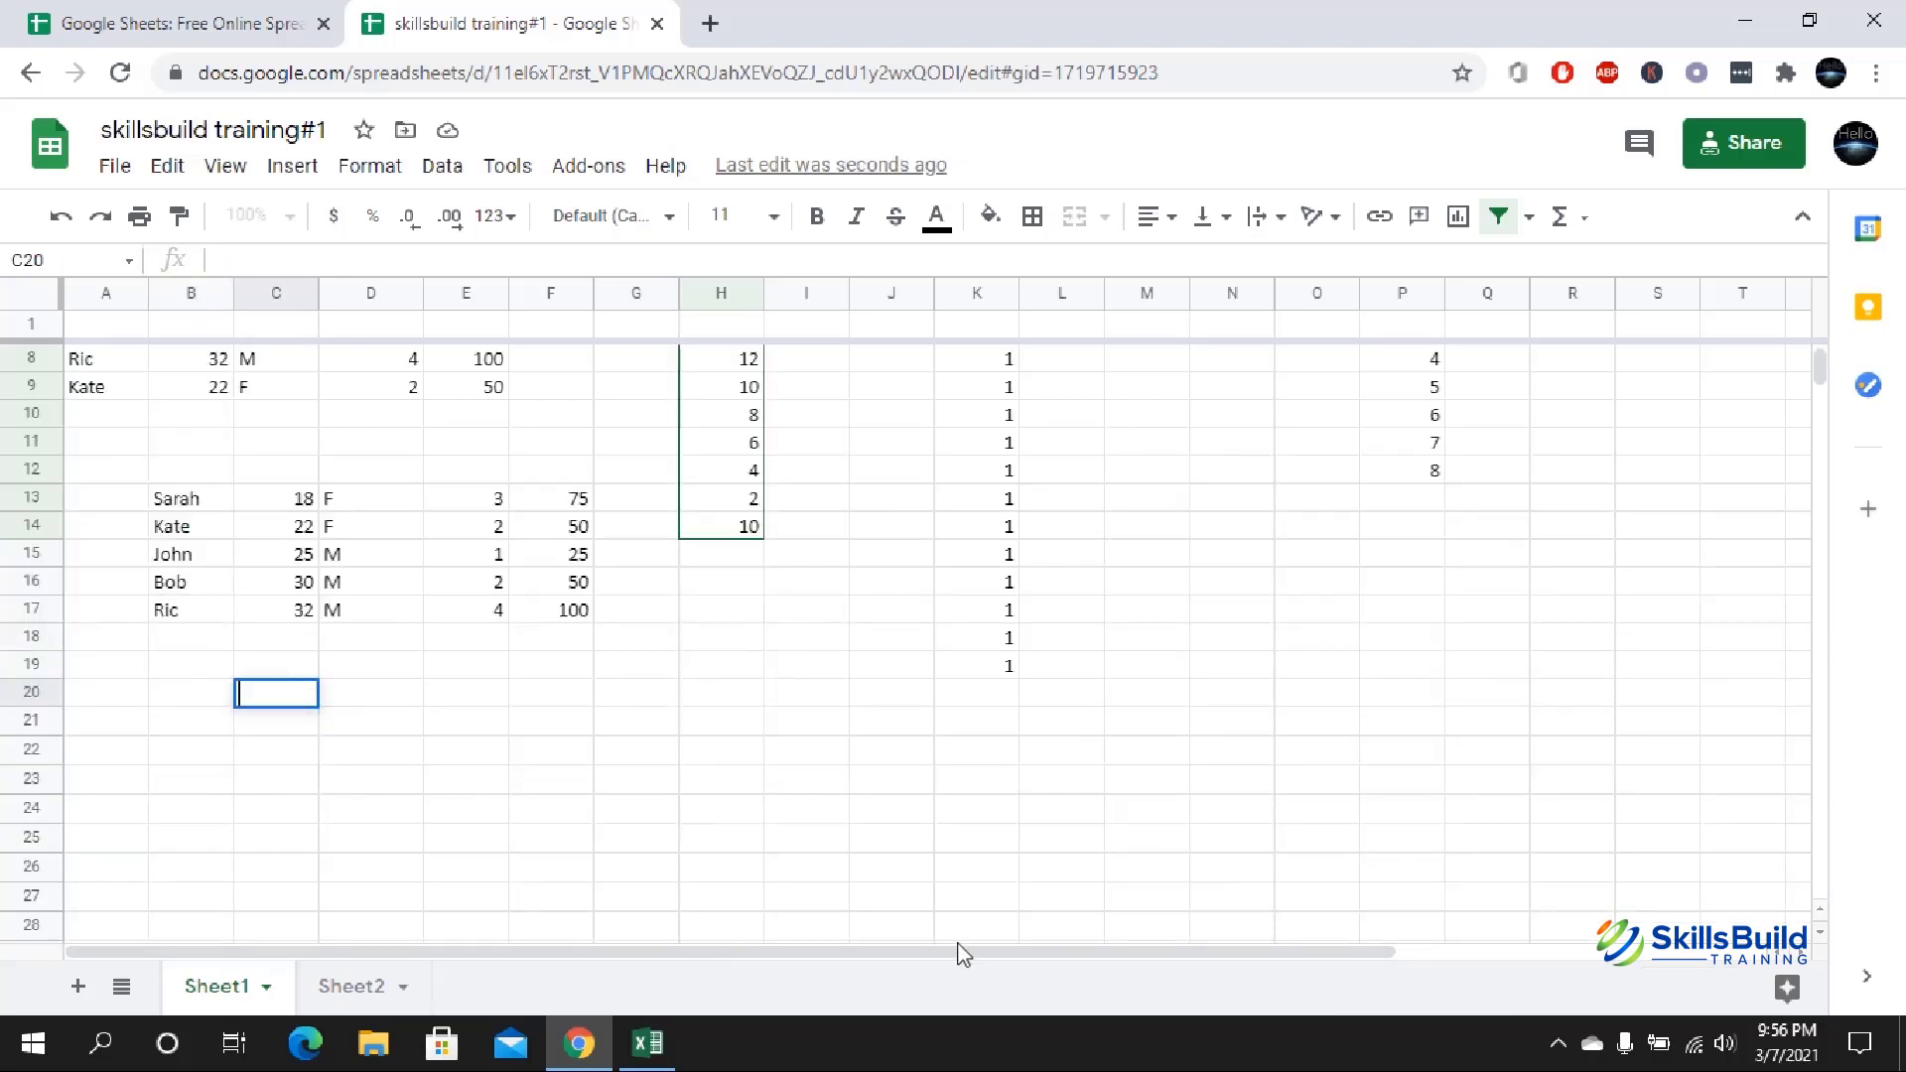
- Filter the sorted table to ages above 19 with the formula =FILTER(B13:F17, C13:C17 > 19) in cell C20
{"action": "type", "text": "=FIL"}
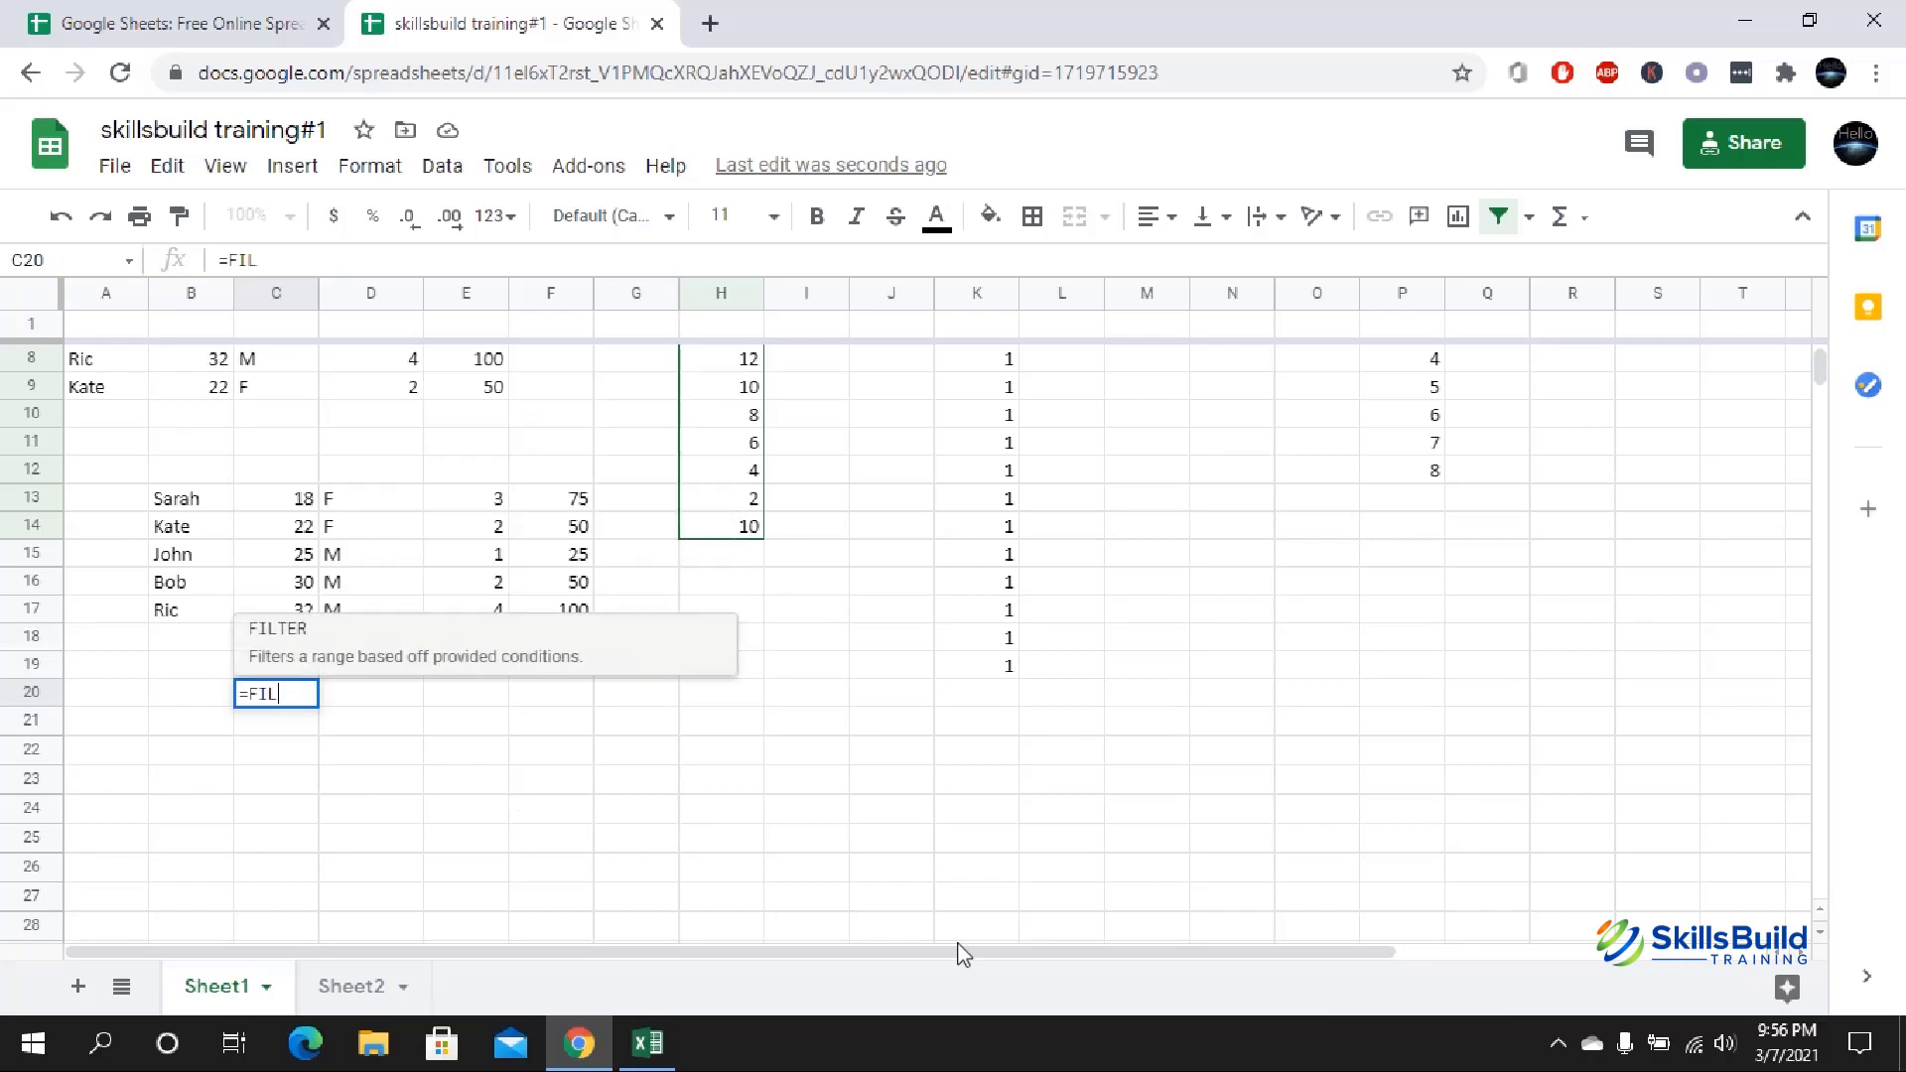
{"action": "type", "text": "TER()"}
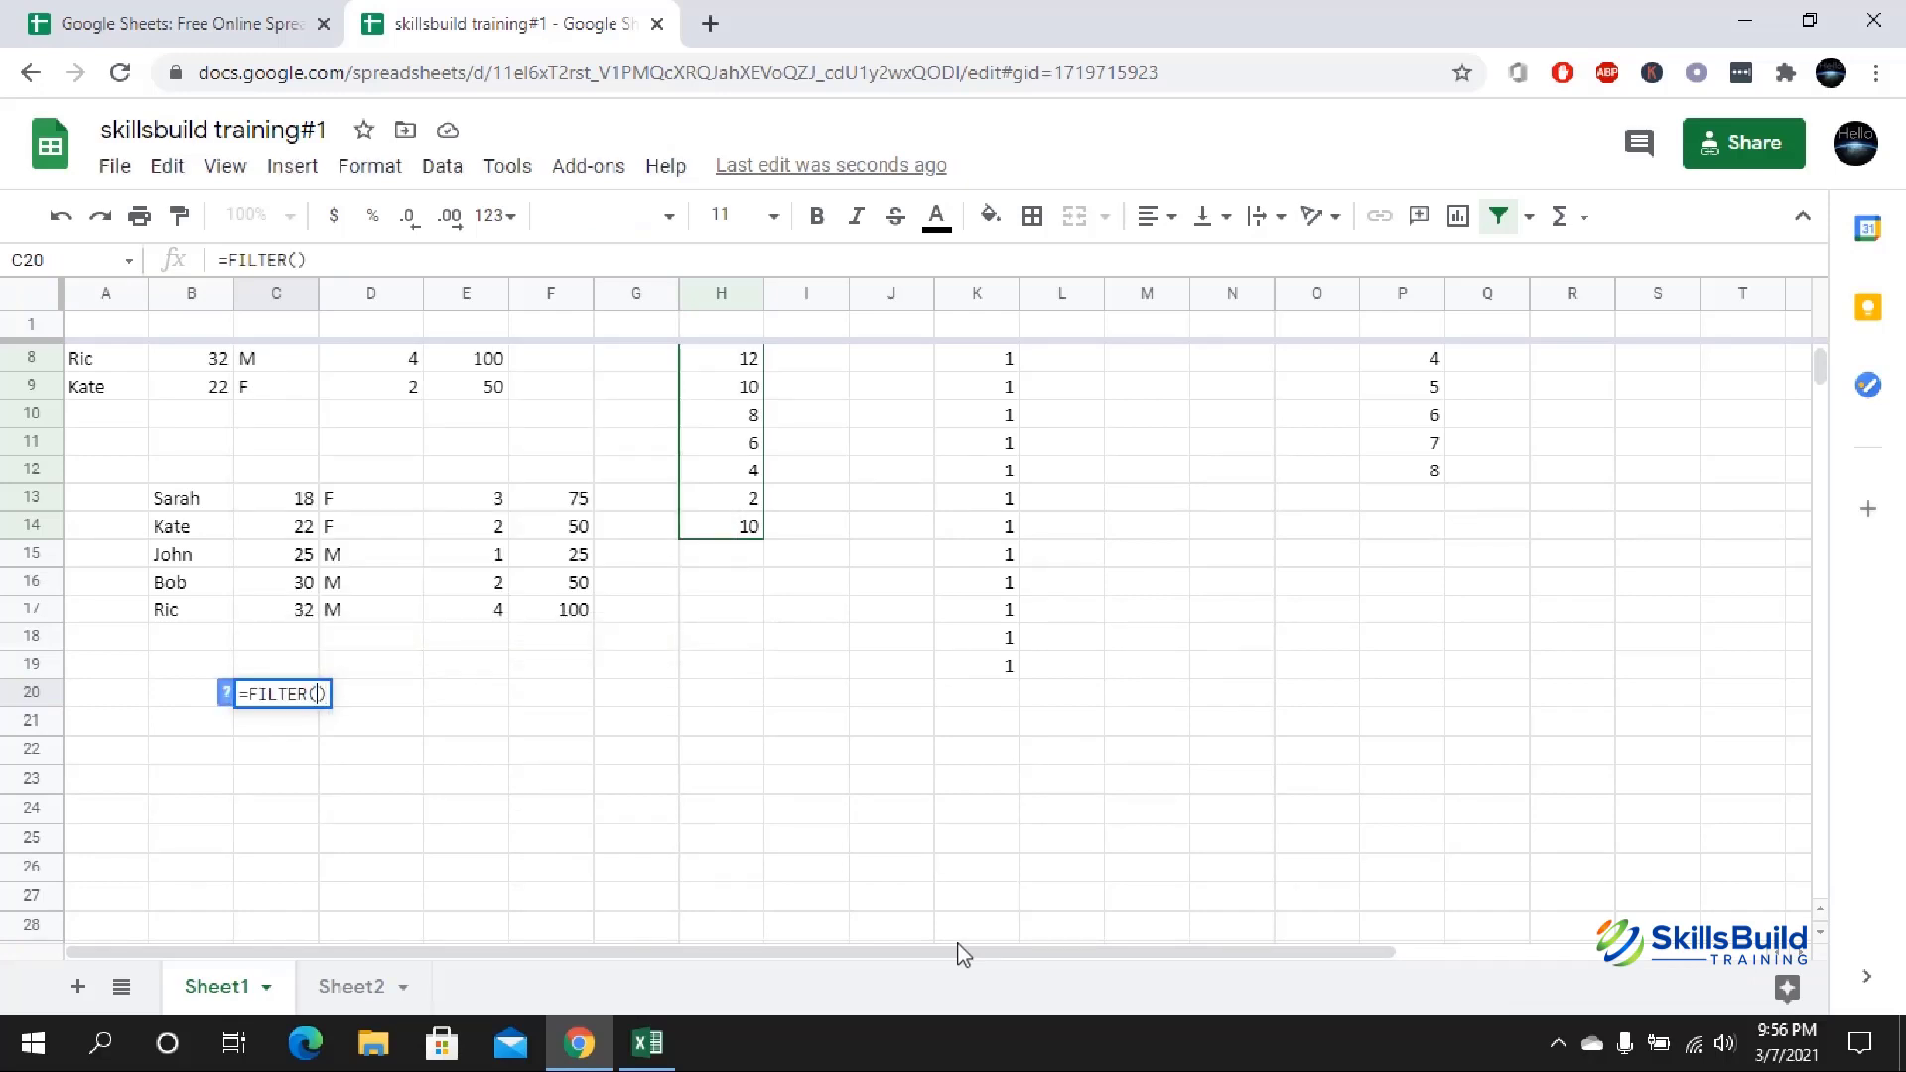
{"action": "left_click", "coordinate": [177, 499]}
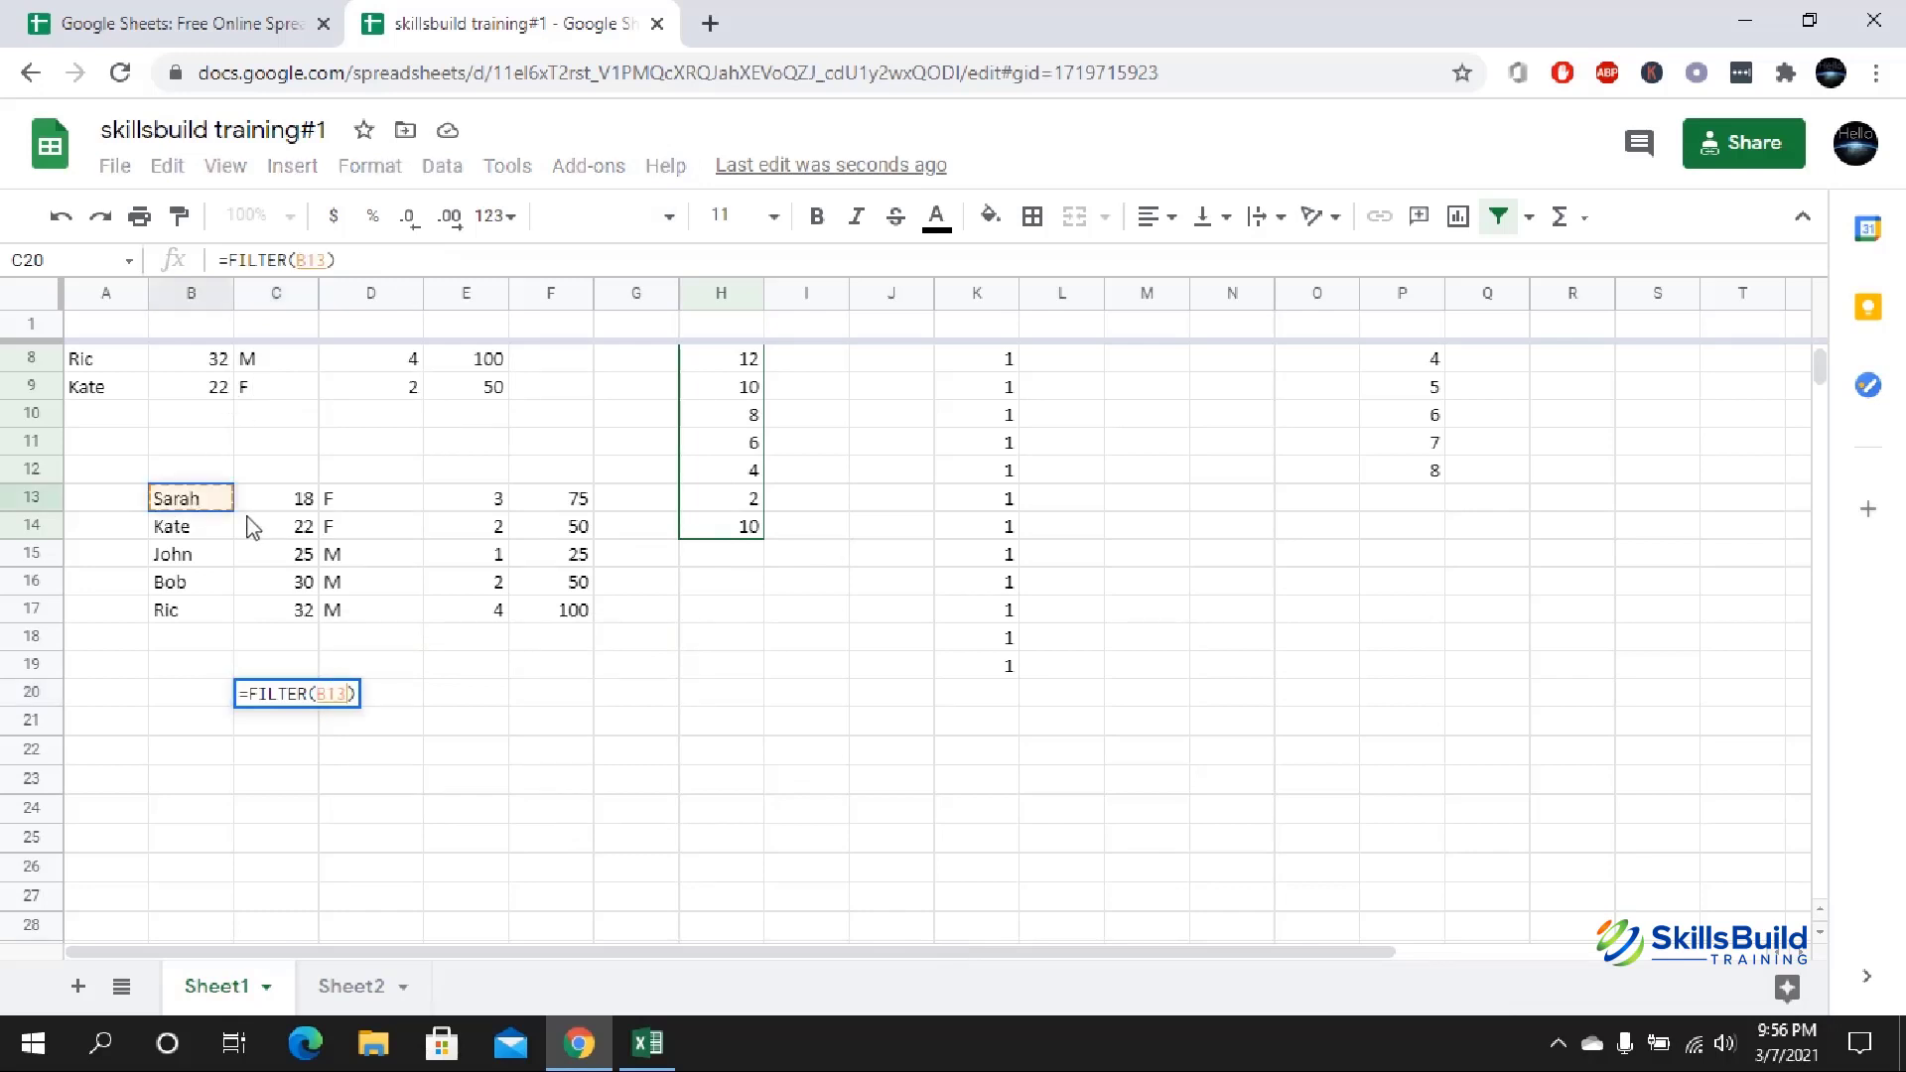
{"action": "left_click_drag", "start_coordinate": [251, 527], "coordinate": [575, 613]}
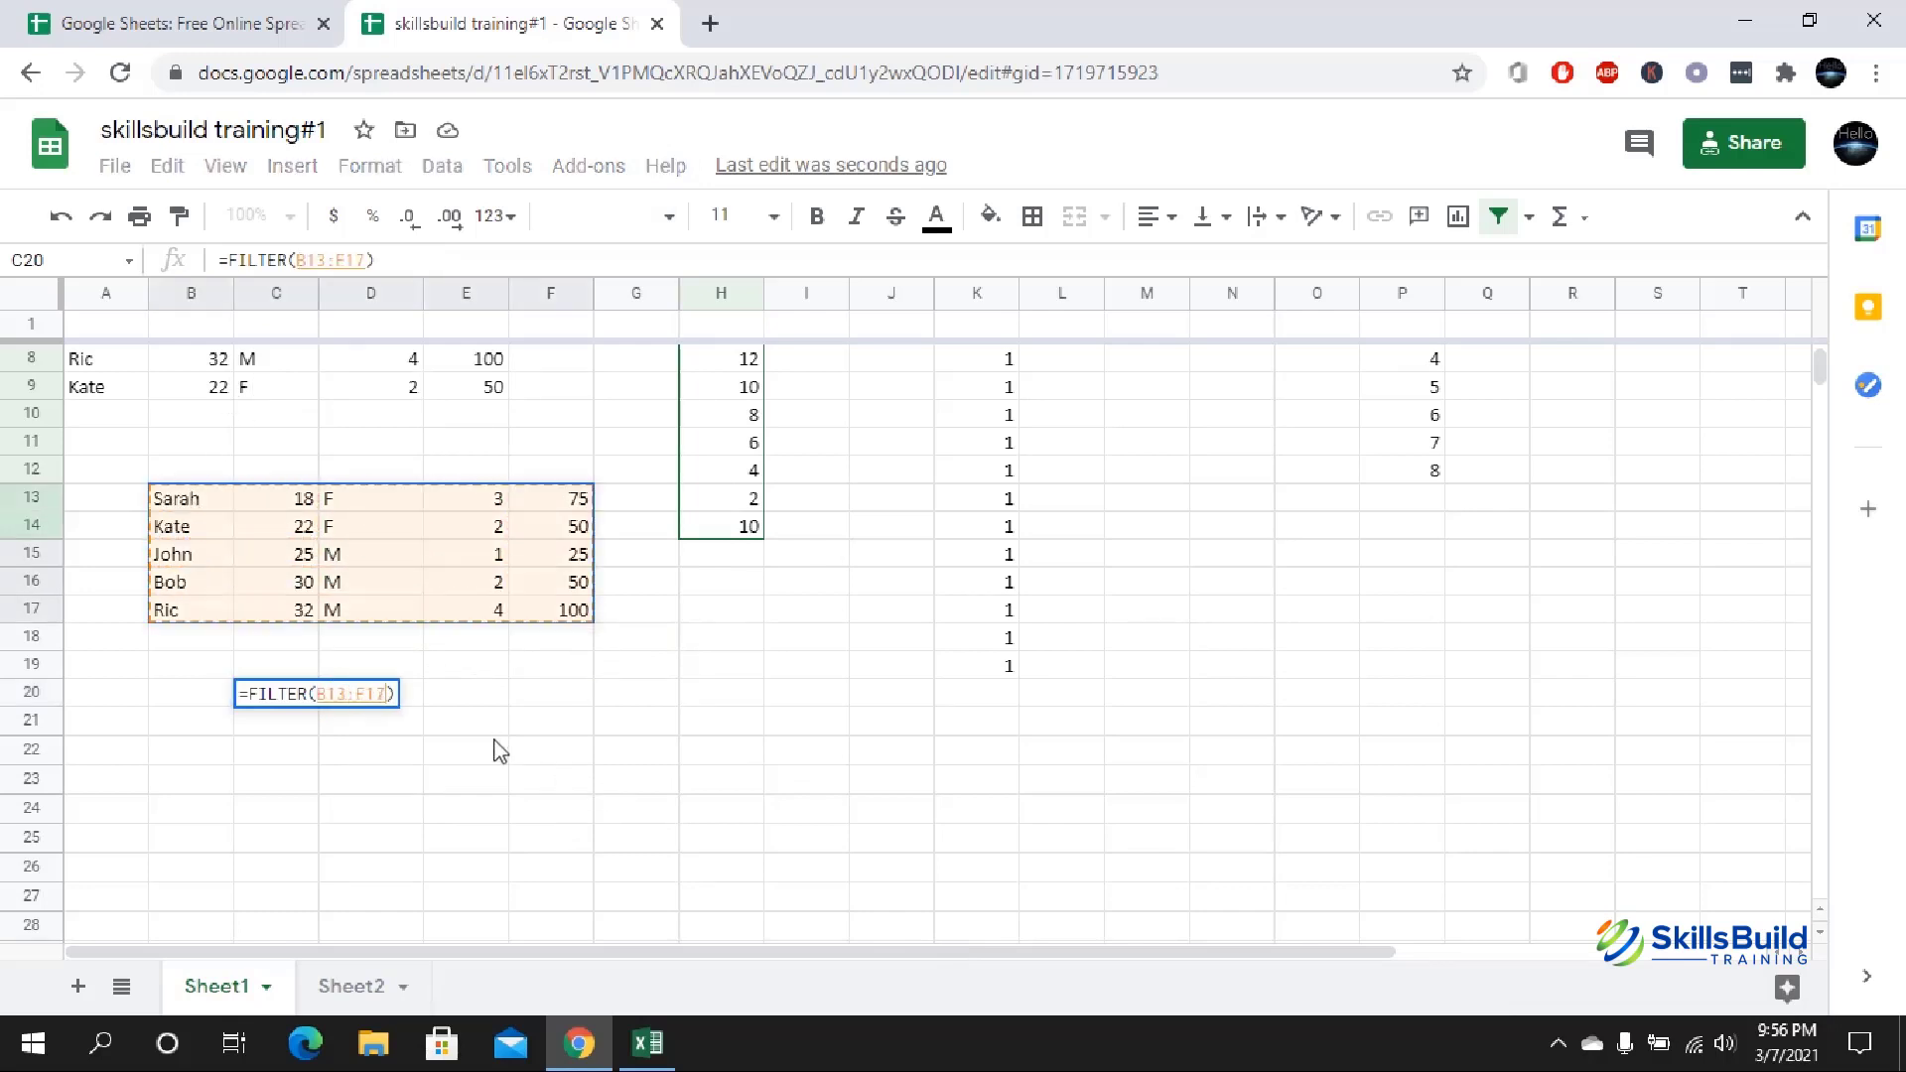
{"action": "type", "text": ","}
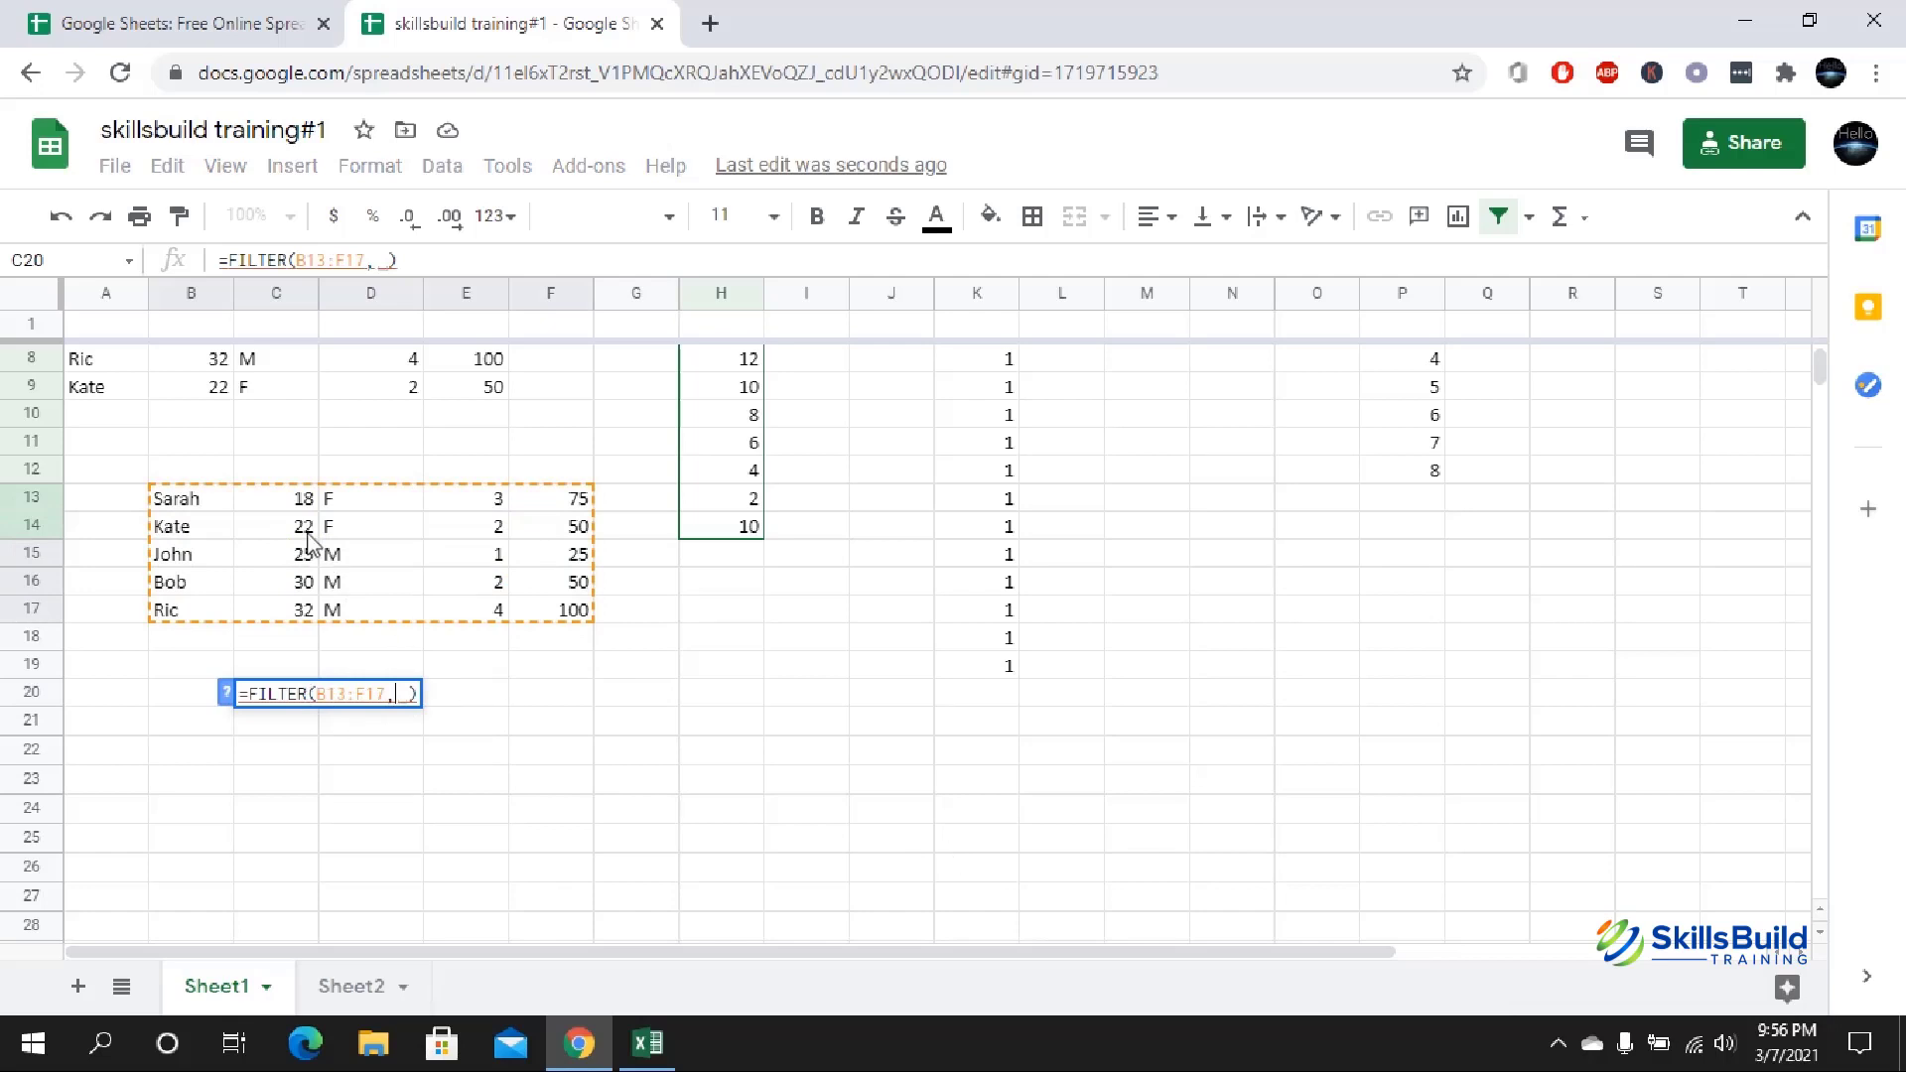
{"action": "left_click", "coordinate": [282, 500]}
{"action": "left_click_drag", "start_coordinate": [282, 526], "coordinate": [288, 615]}
{"action": "type", "text": ">"}
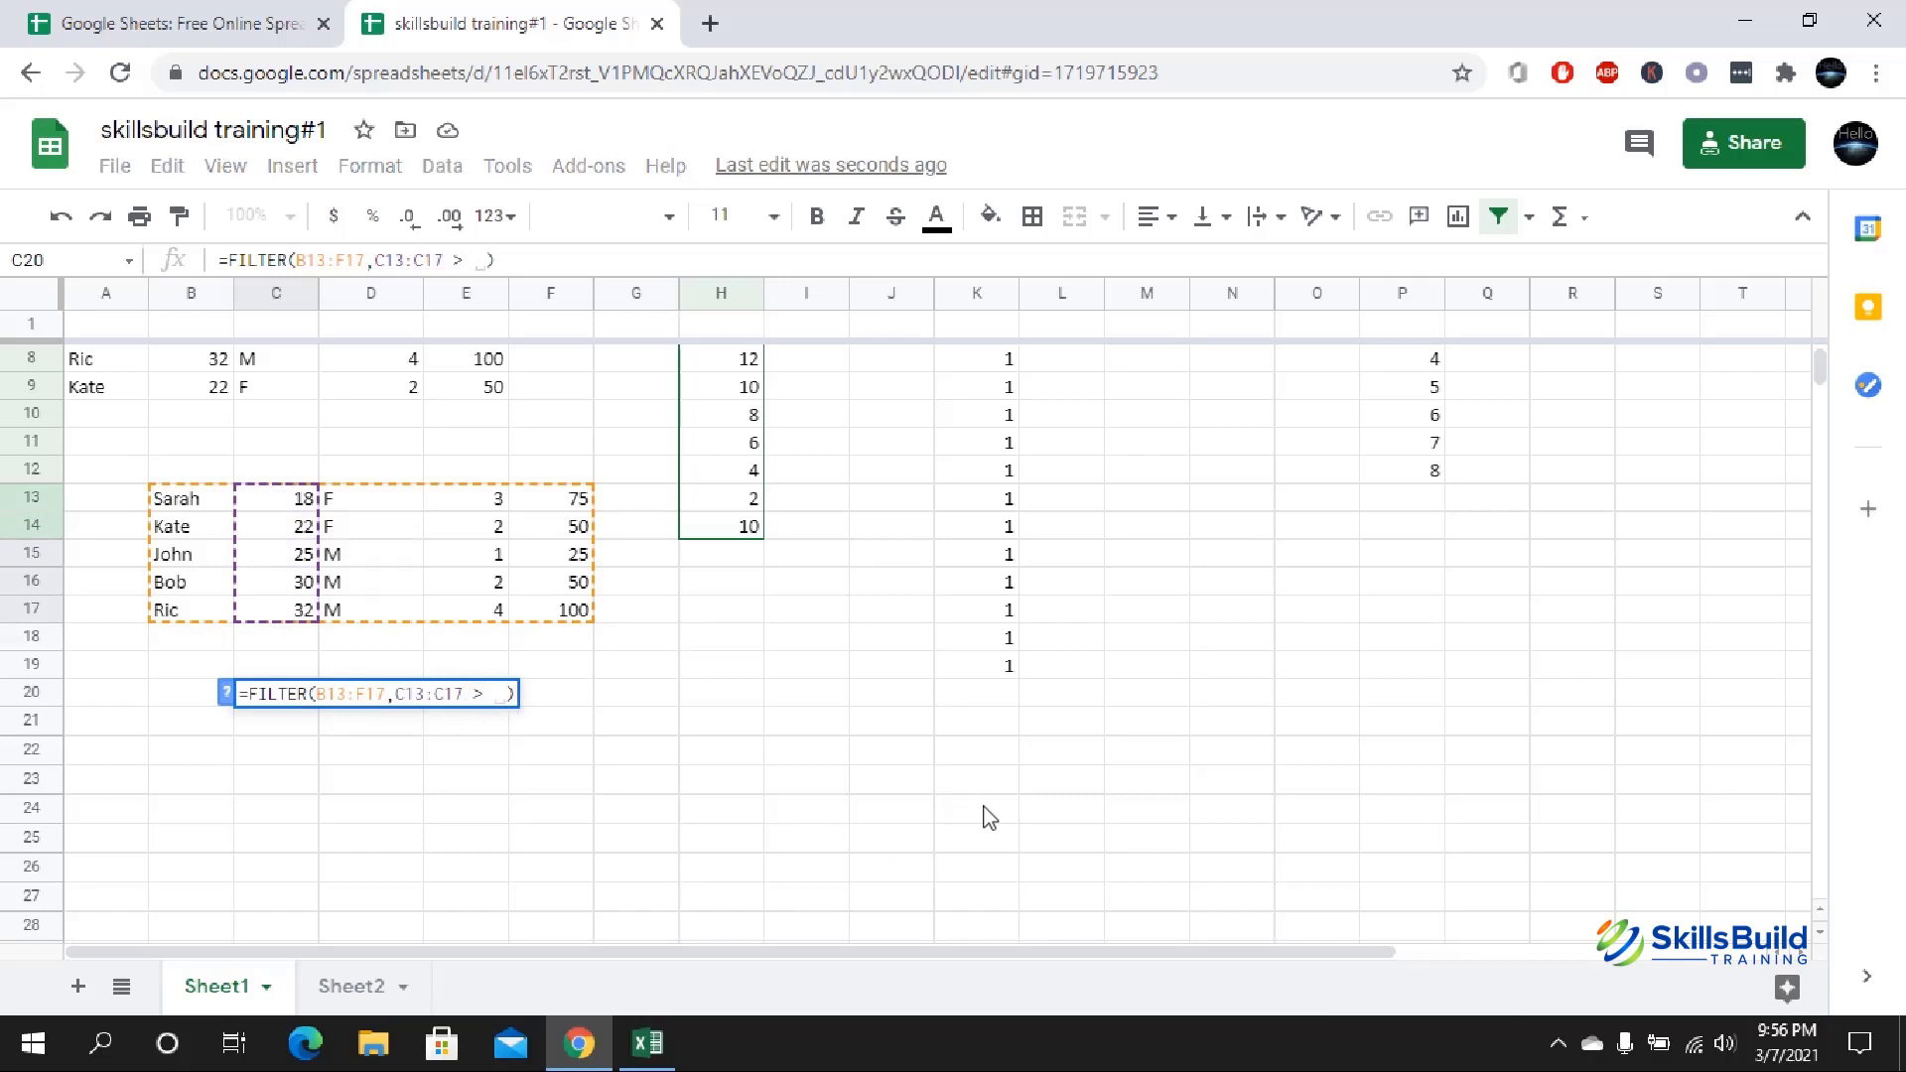
{"action": "type", "text": " 10"}
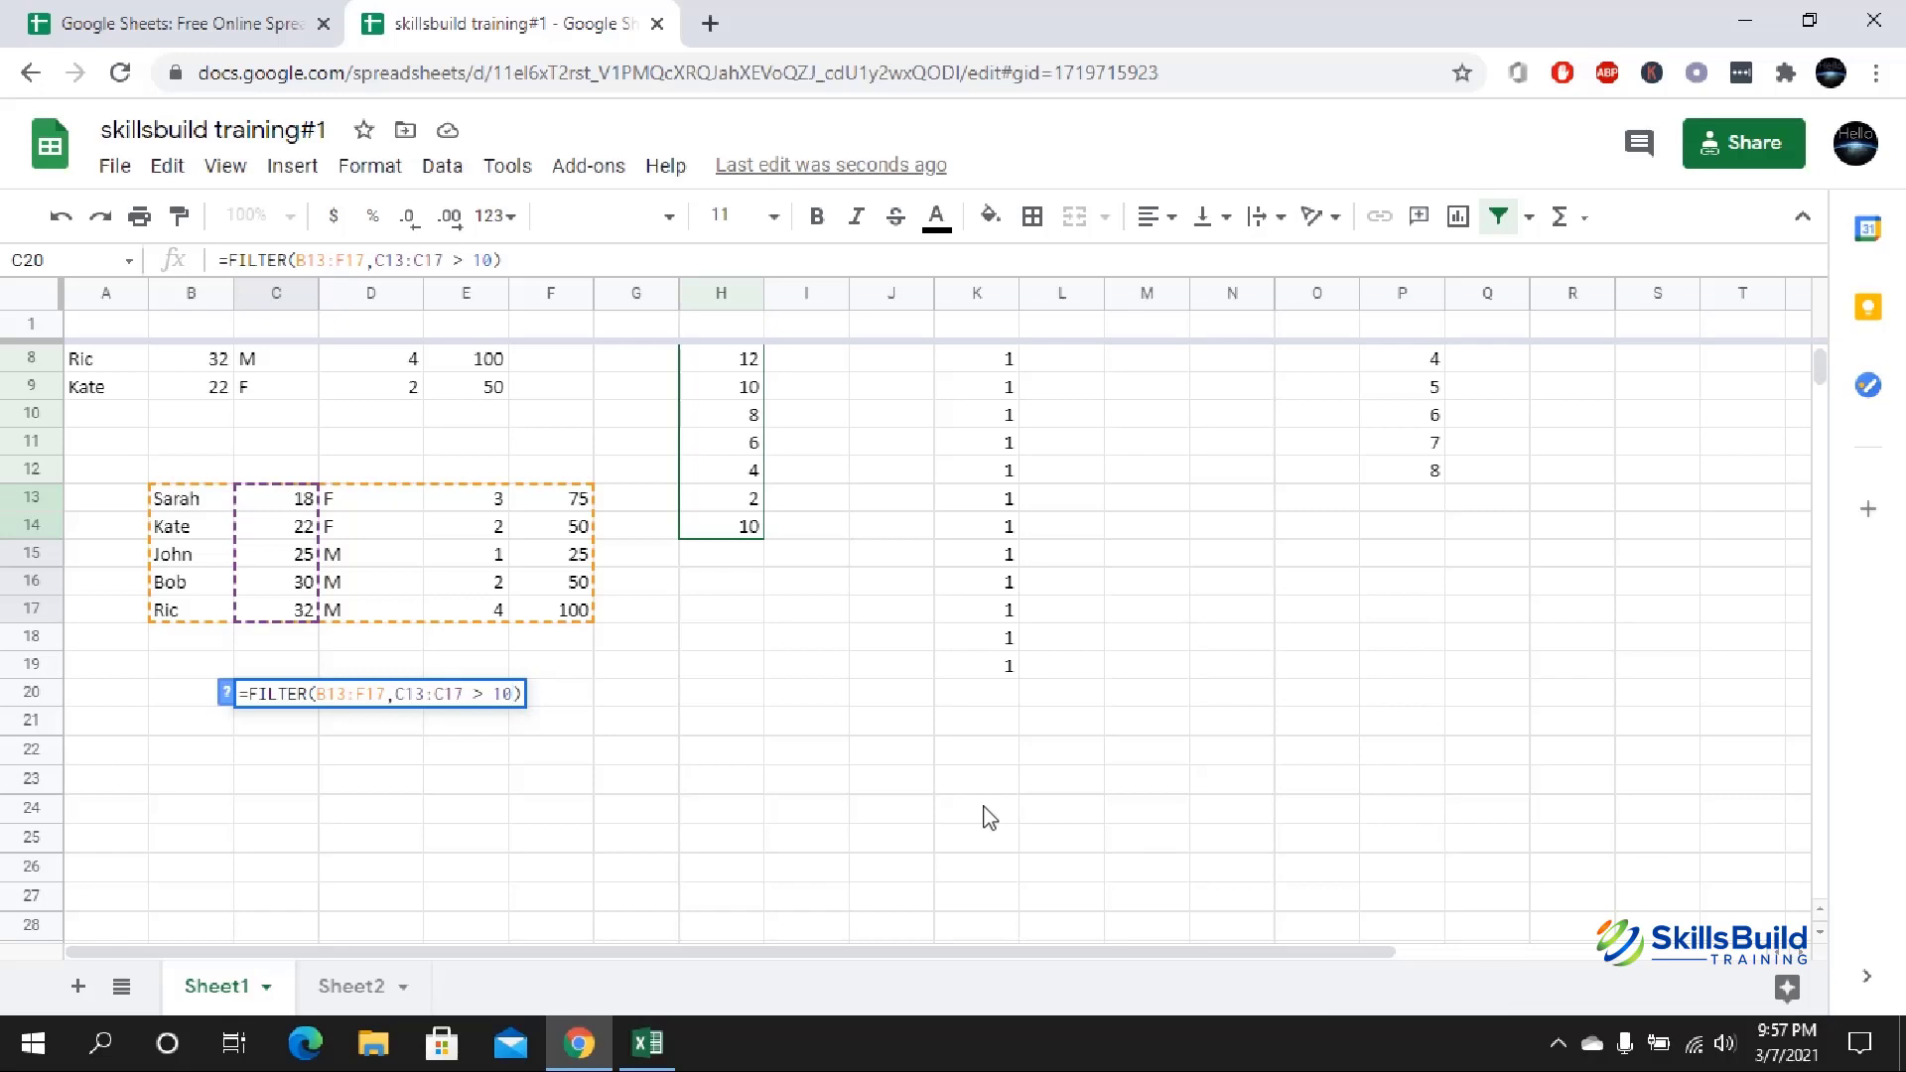
{"action": "key", "text": "BackSpace"}
{"action": "type", "text": "9"}
{"action": "key", "text": "Return"}
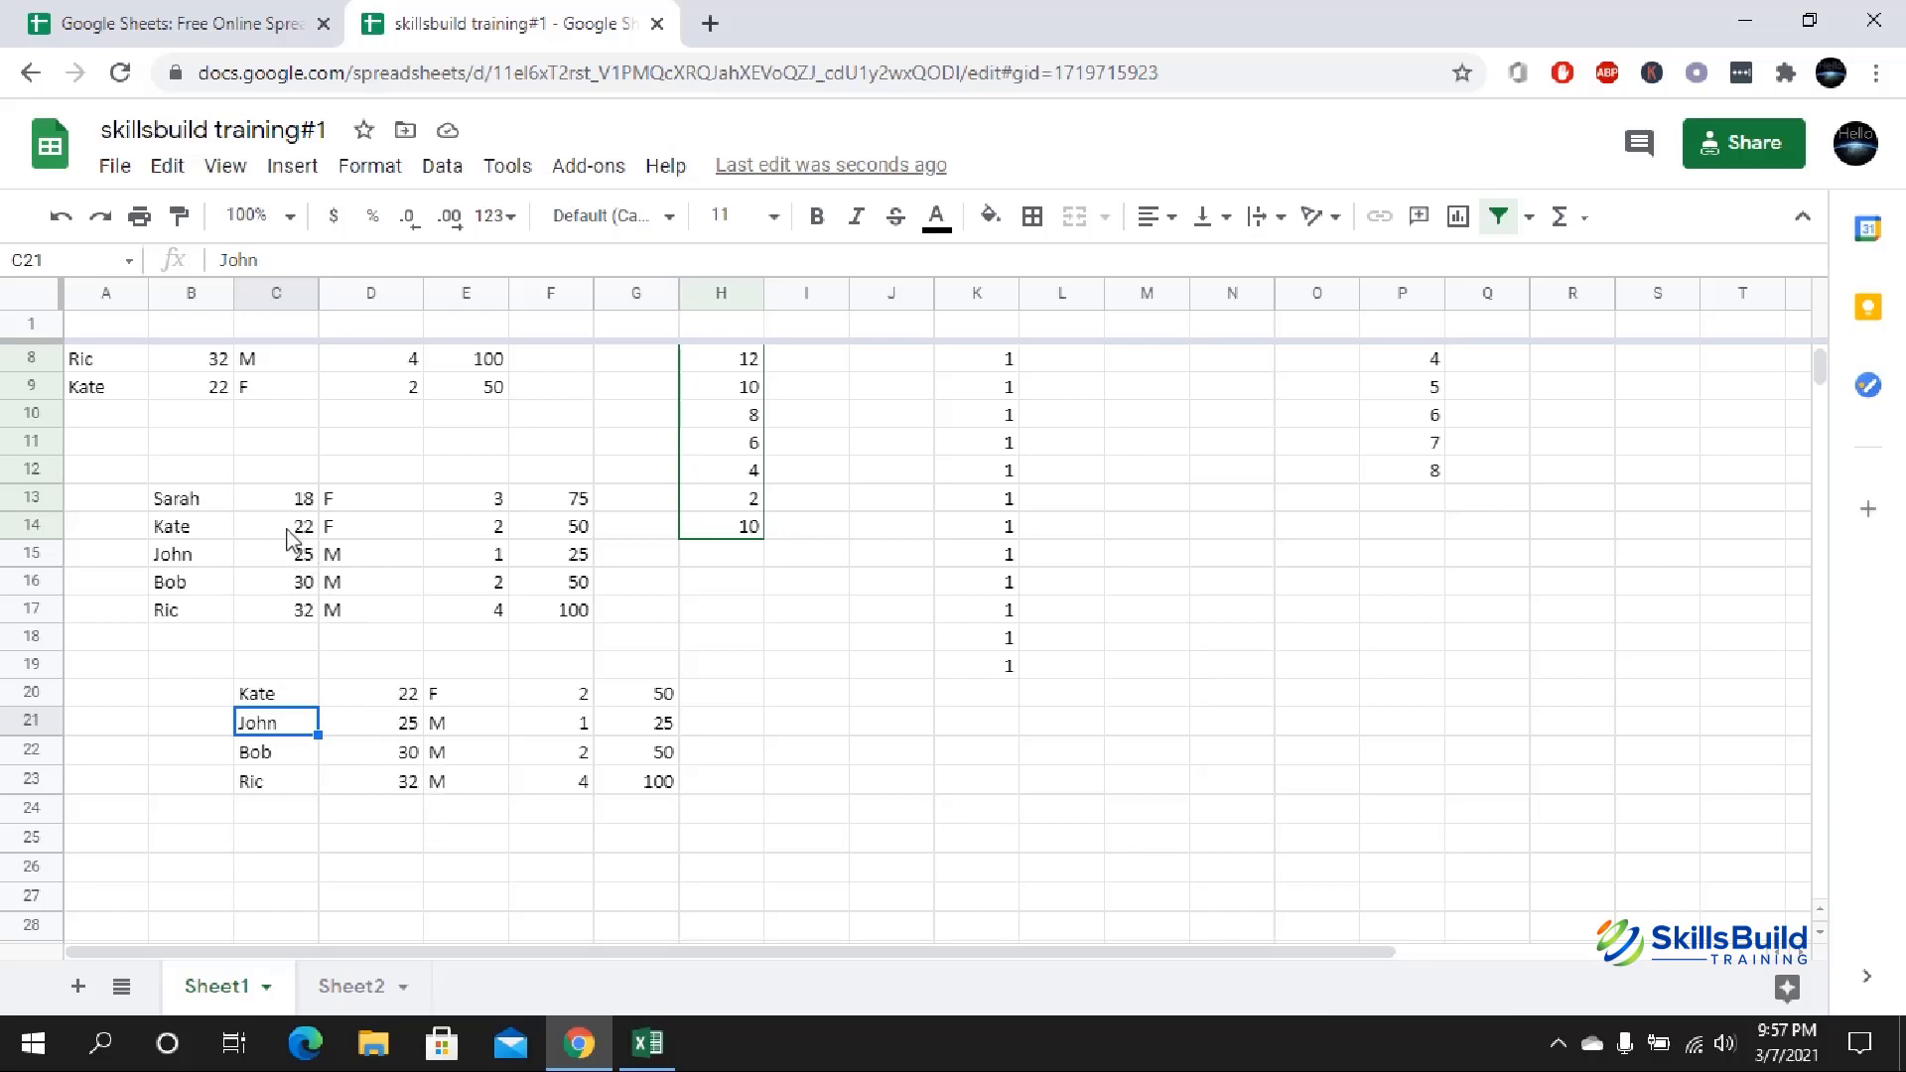
{"action": "left_click_drag", "start_coordinate": [288, 539], "coordinate": [324, 635]}
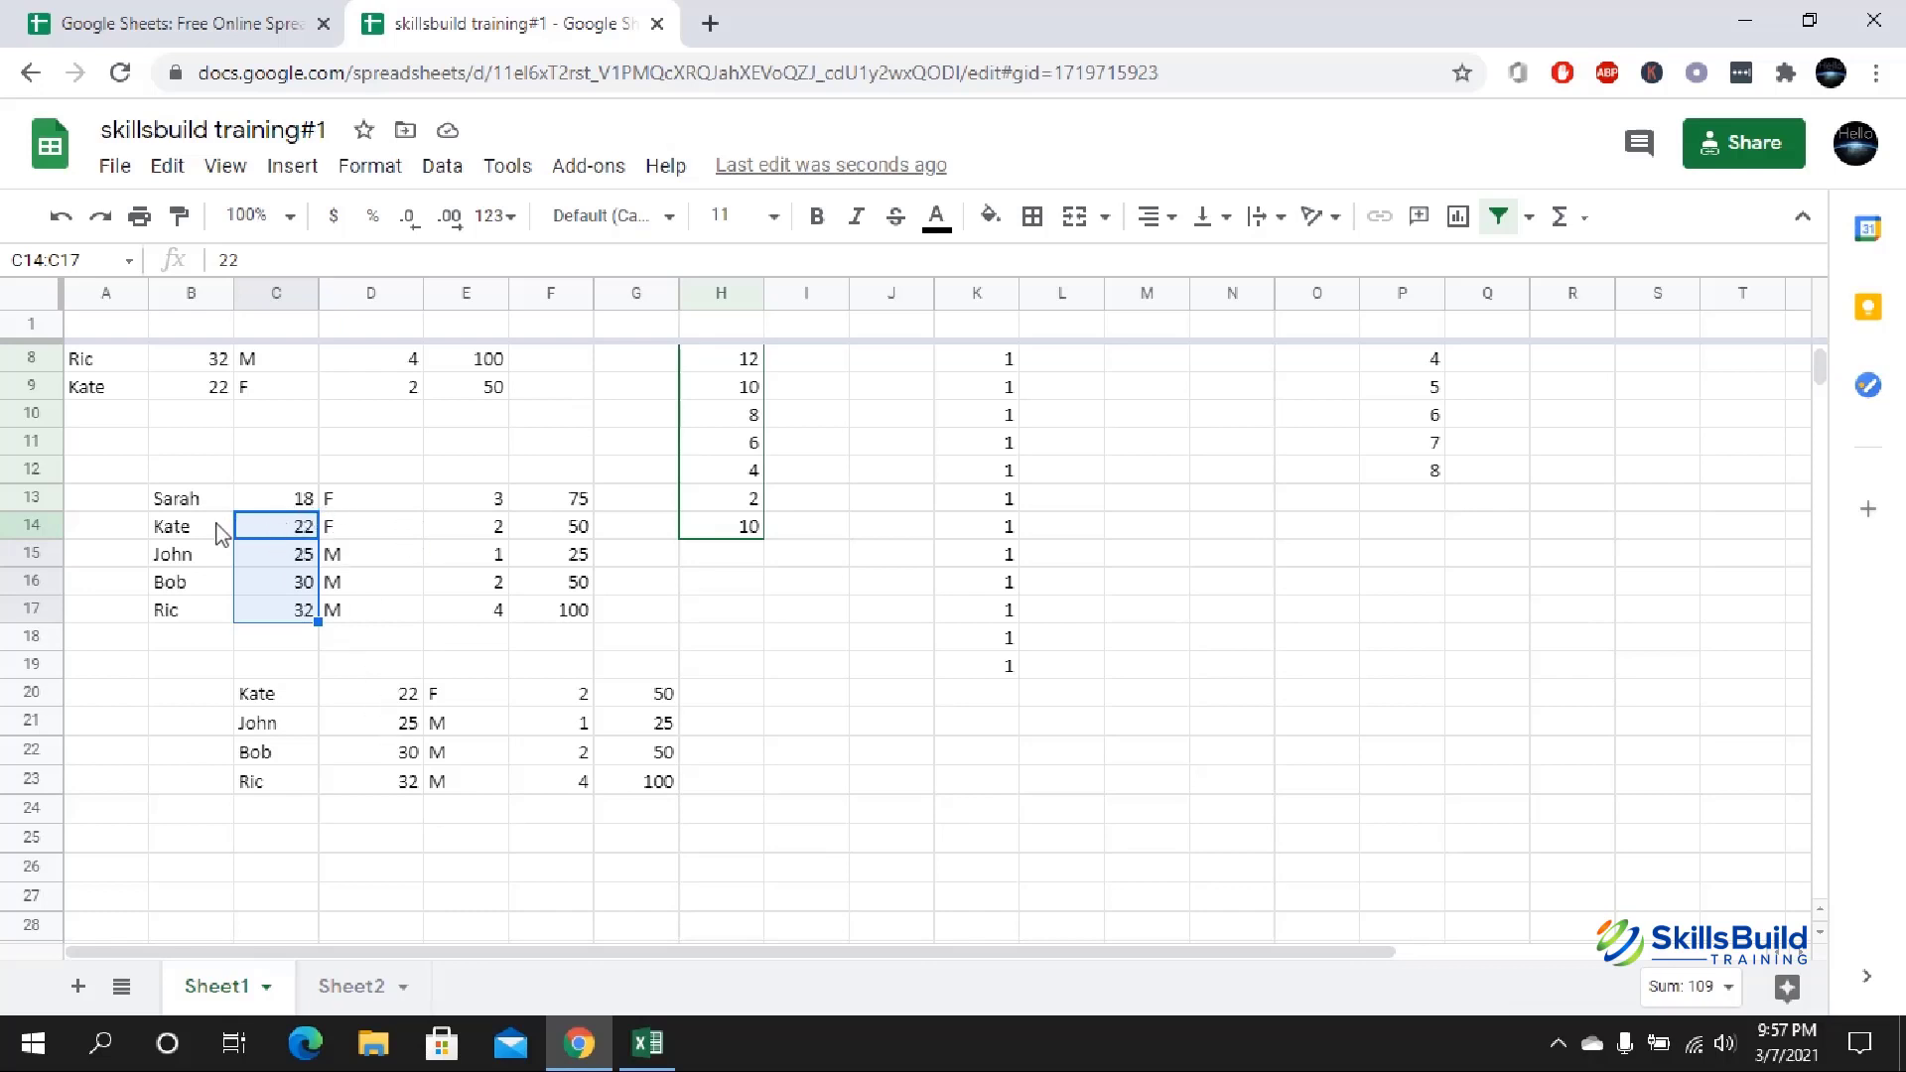
{"action": "left_click", "coordinate": [433, 705]}
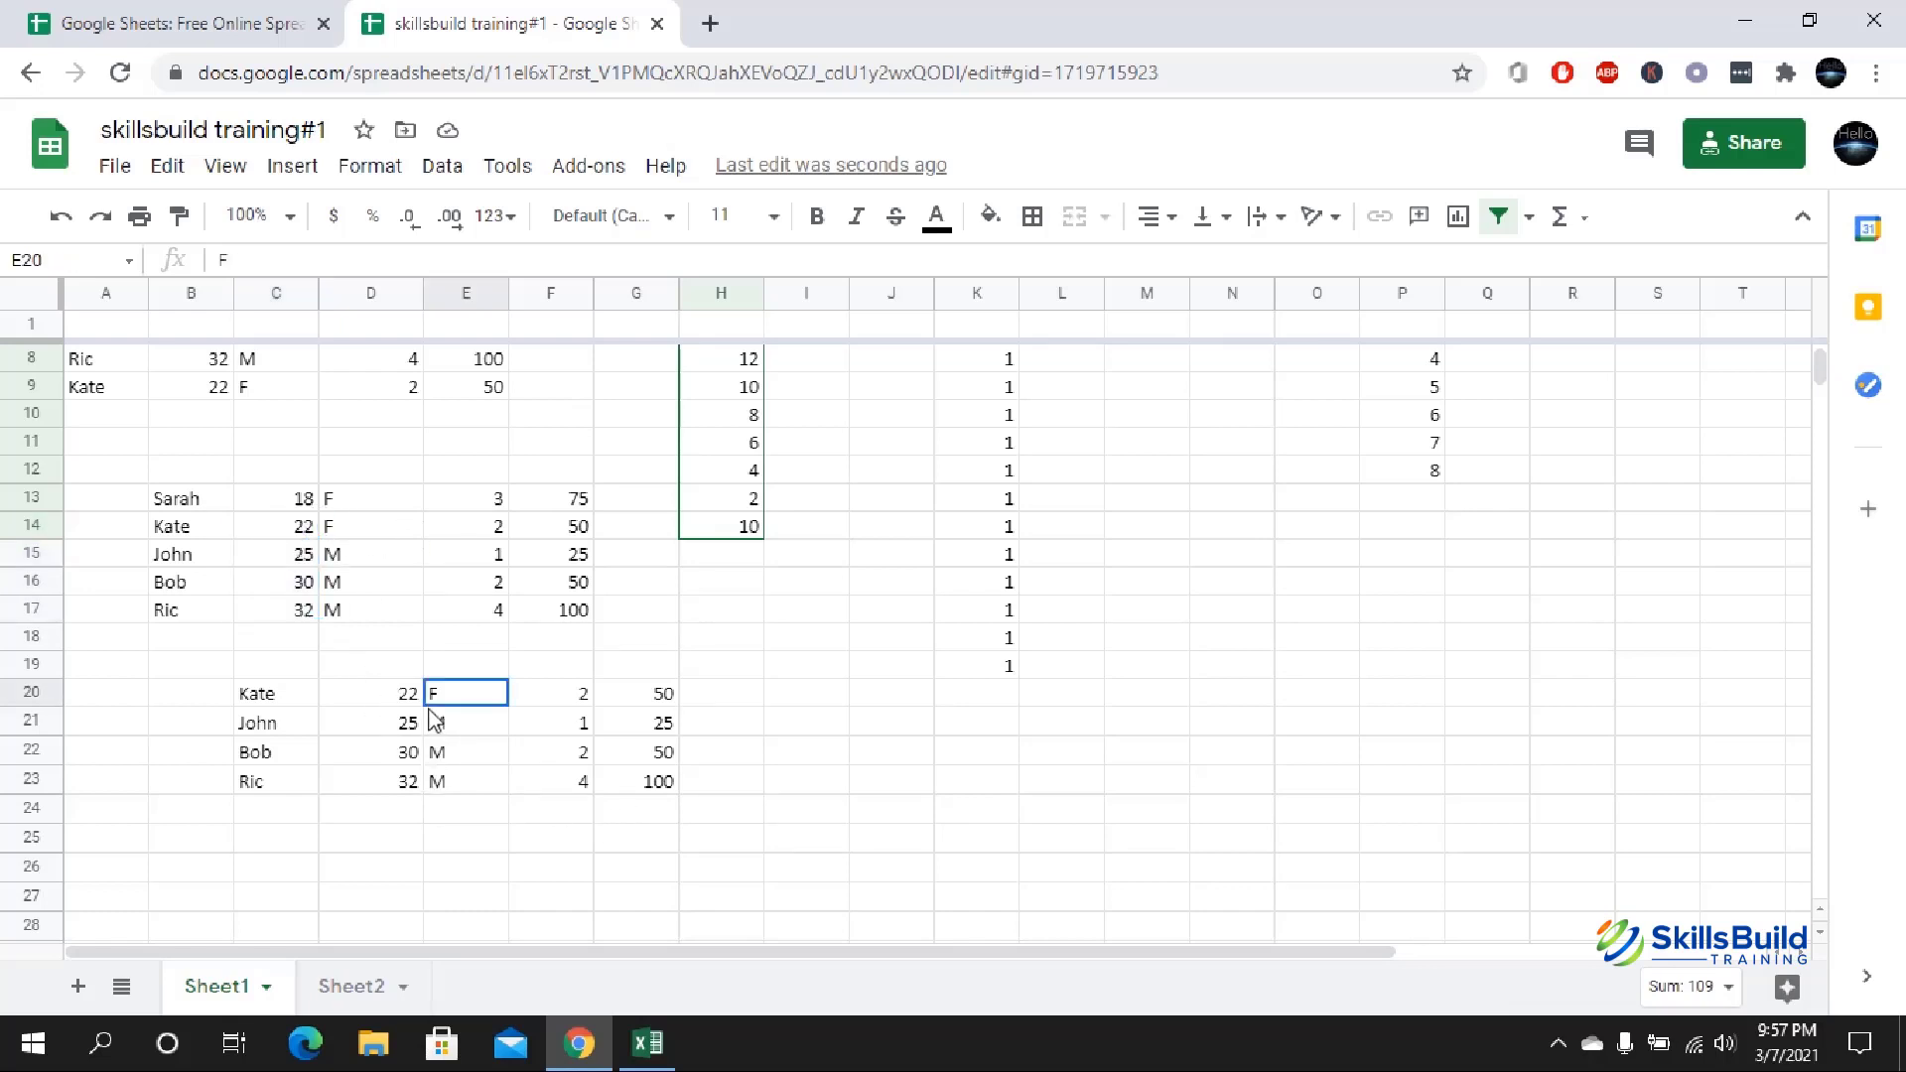